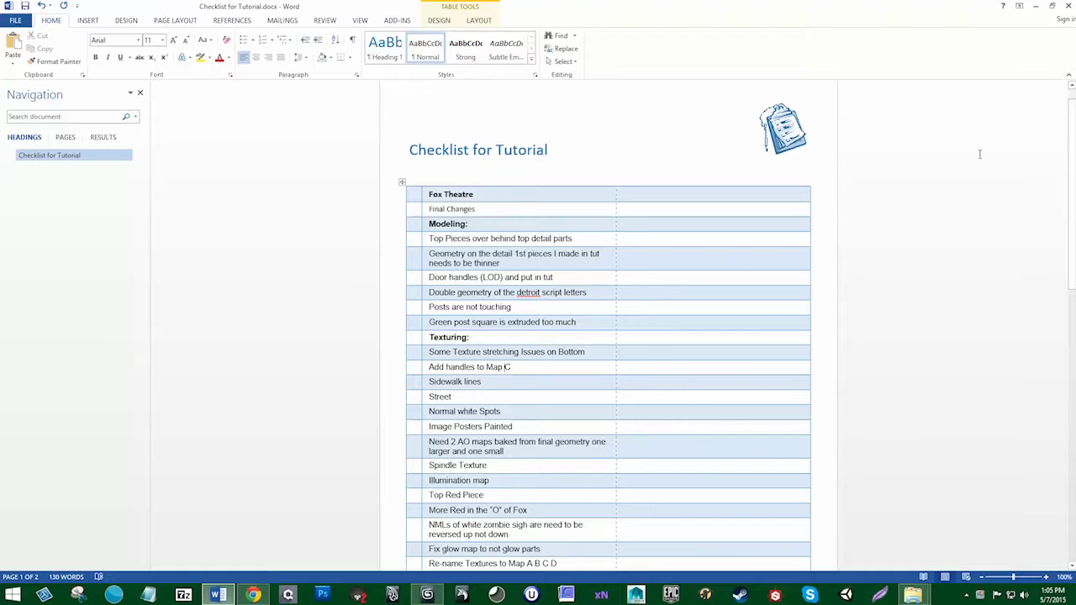
Step: Look over the modeling items in the tutorial checklist and switch to 3ds Max with the theatre model
mouse_move(1066, 151)
mouse_down()
mouse_move(1073, 177)
mouse_move(1073, 166)
mouse_up()
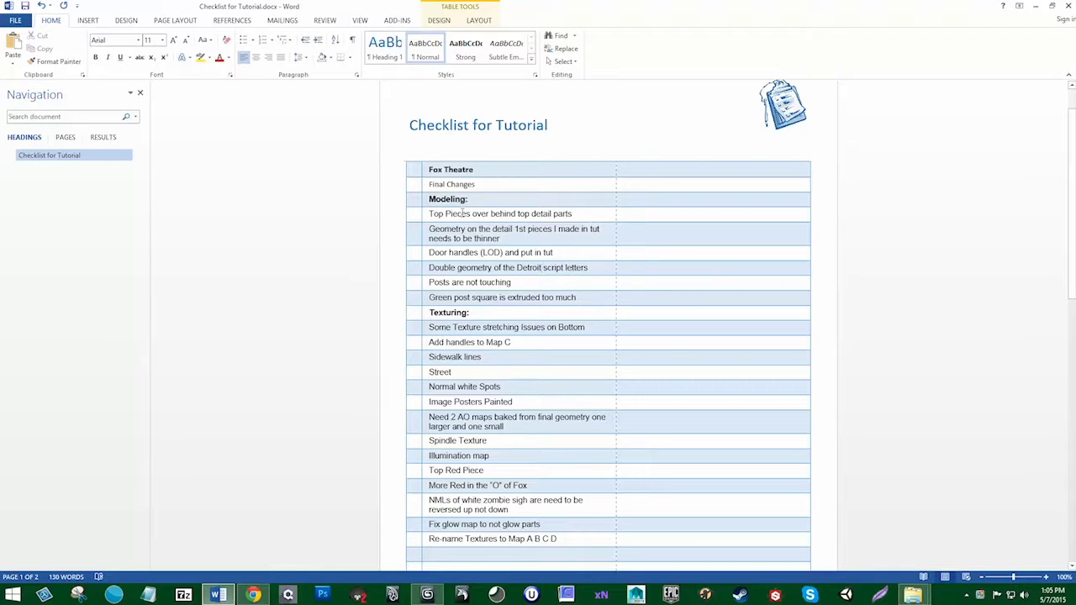
click(461, 215)
key(super+d)
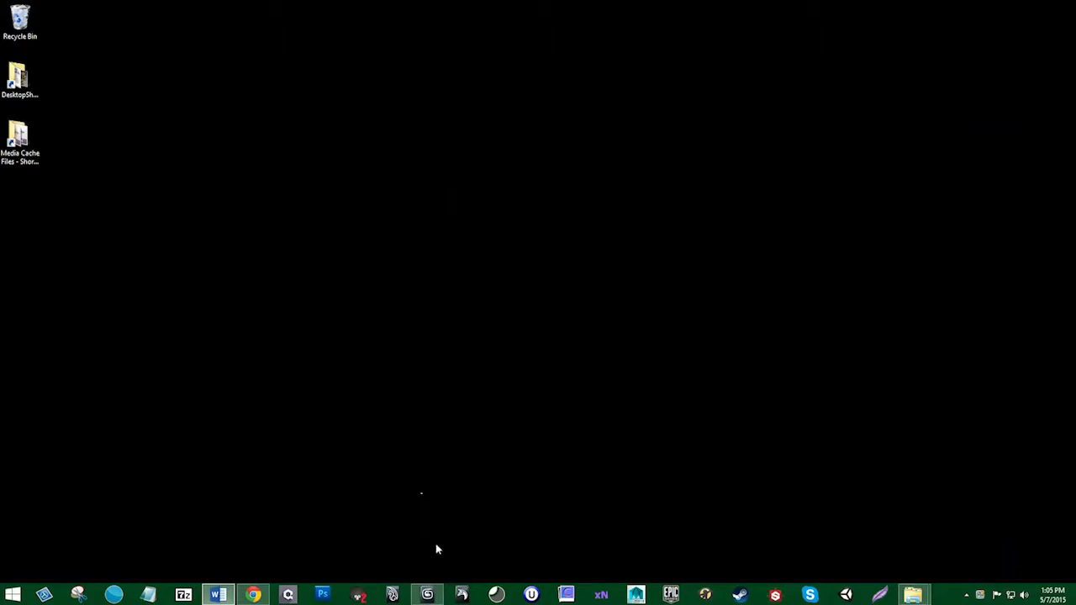
click(428, 594)
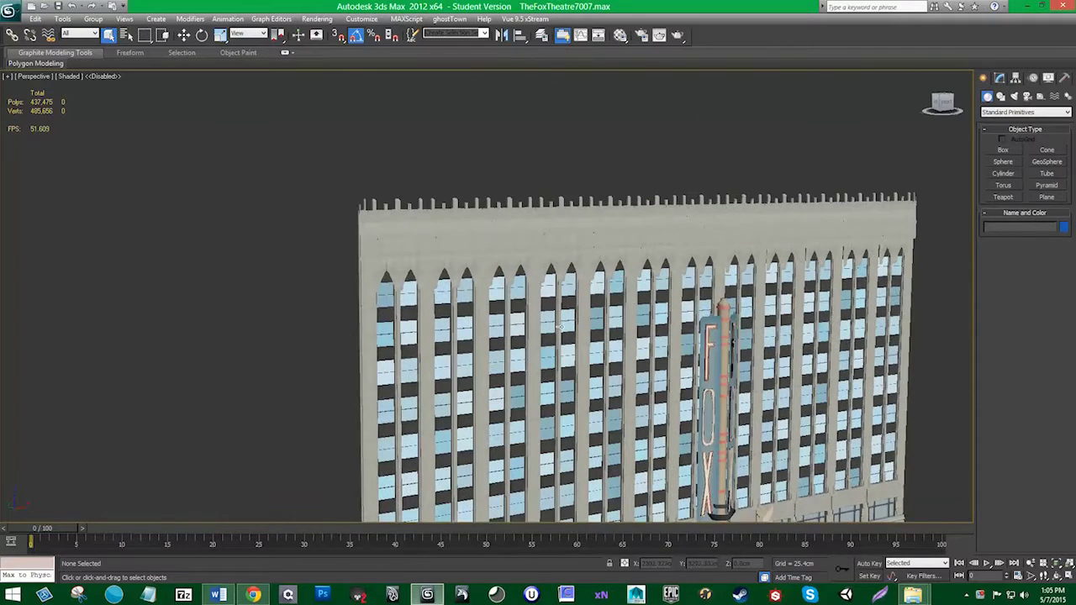
Step: Select the upper block of the facade's left corner pillar and activate the Move tool
scroll(560, 328, up, 2)
click(377, 204)
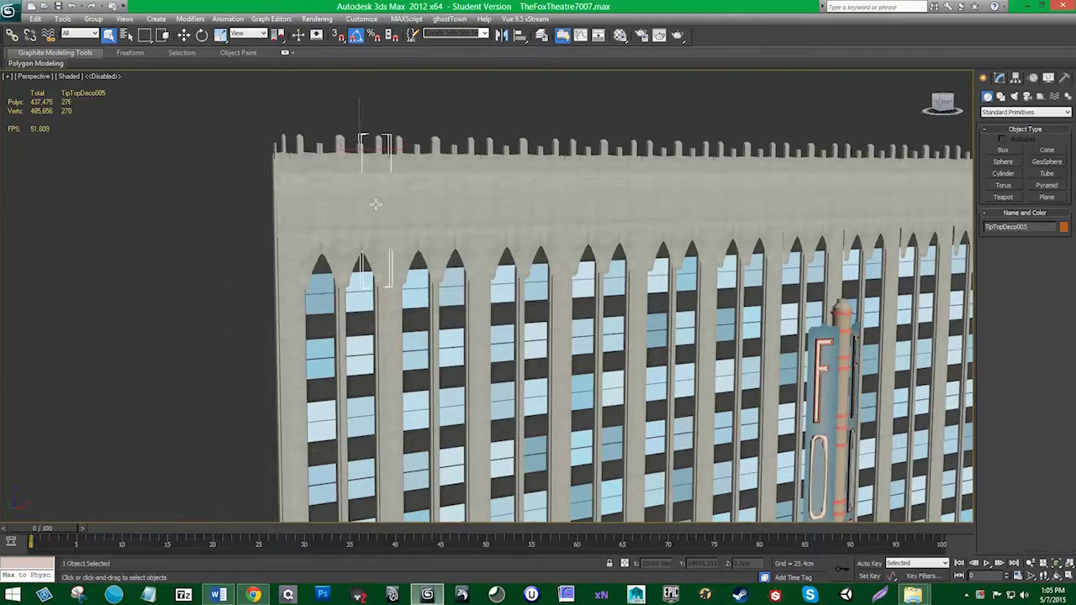
middle_drag(377, 205, 488, 263)
click(448, 323)
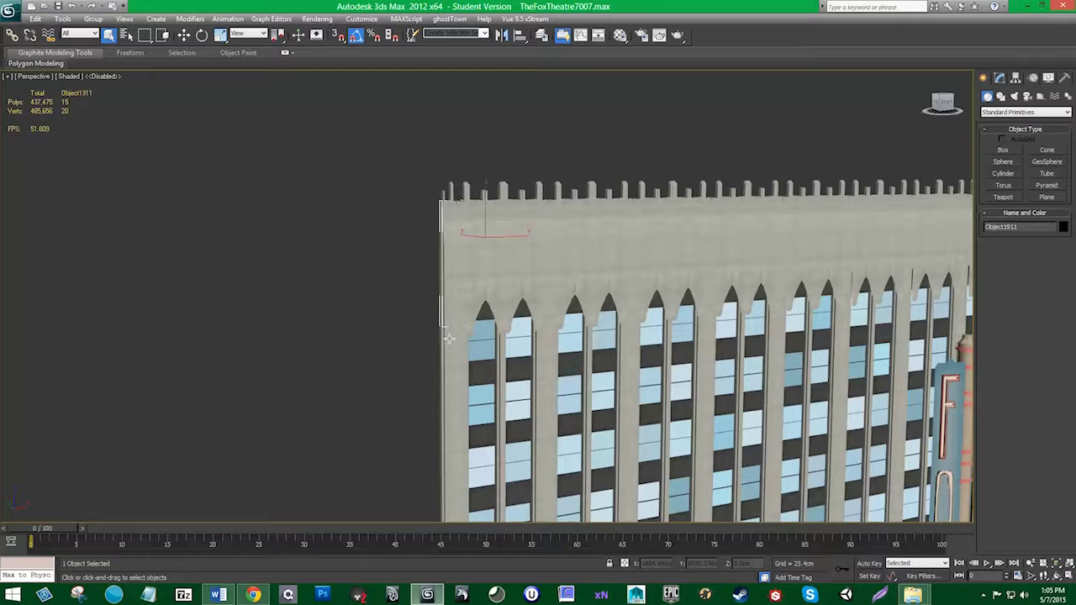
key(e)
key(w)
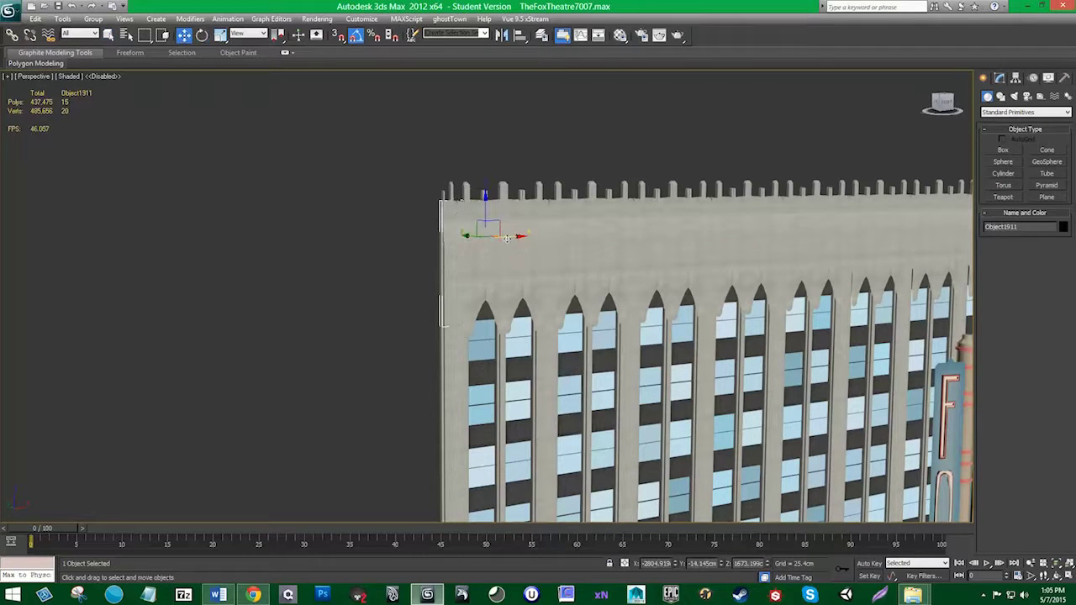
drag(507, 238, 486, 238)
alt+middle_drag(522, 367, 560, 389)
drag(471, 230, 486, 228)
alt+middle_drag(478, 269, 439, 260)
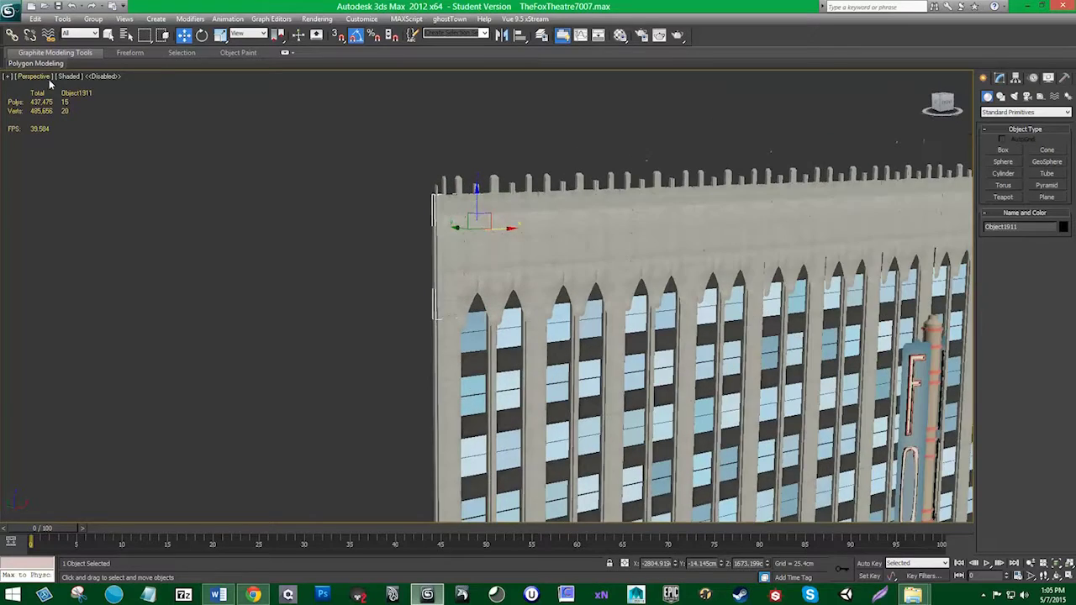
Step: Turn on edged faces in the viewport and examine how the corner block sits behind the rooftop ornament
key(F4)
scroll(626, 327, up, 5)
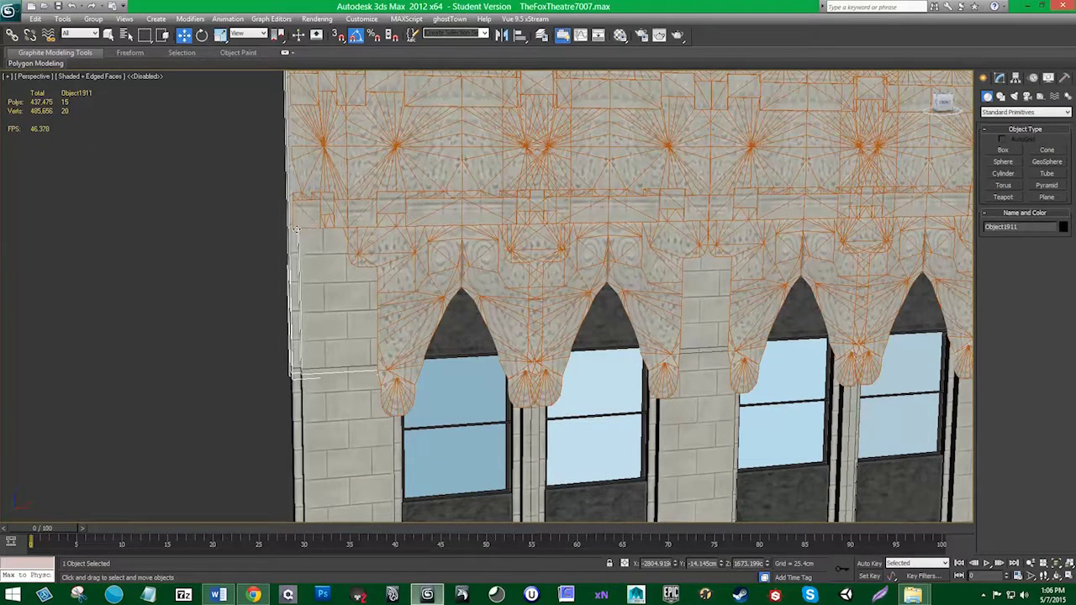
scroll(318, 253, down, 5)
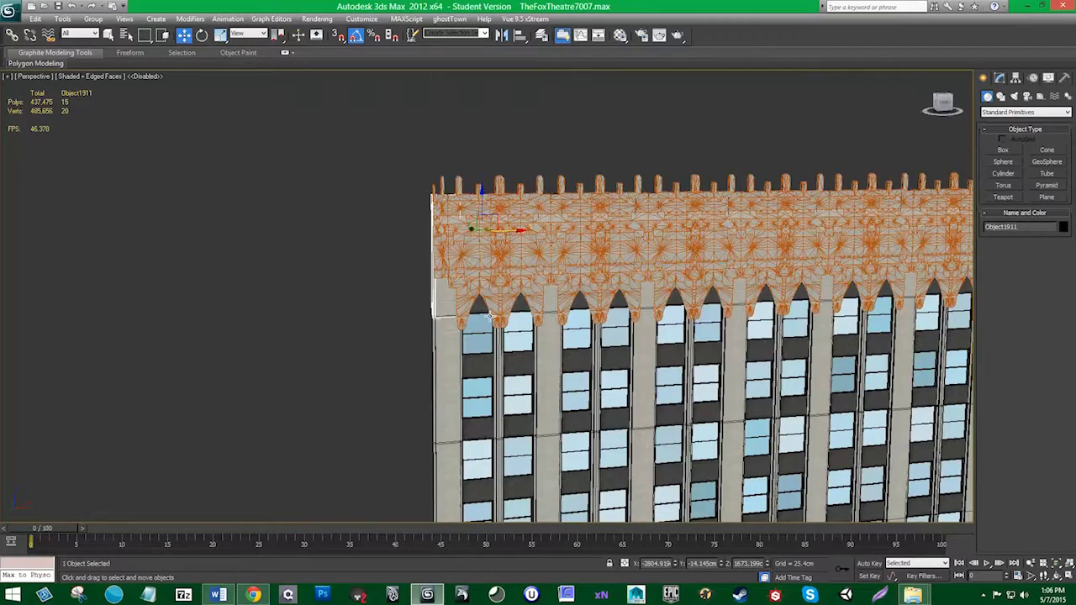
alt+middle_drag(477, 305, 622, 305)
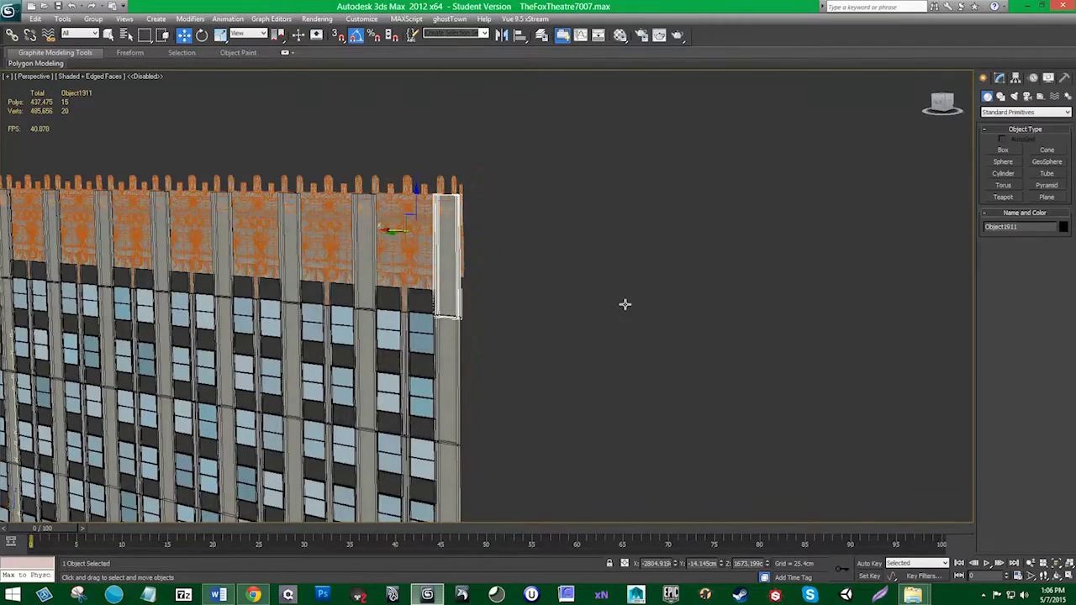
alt+middle_drag(552, 310, 496, 294)
scroll(494, 294, up, 3)
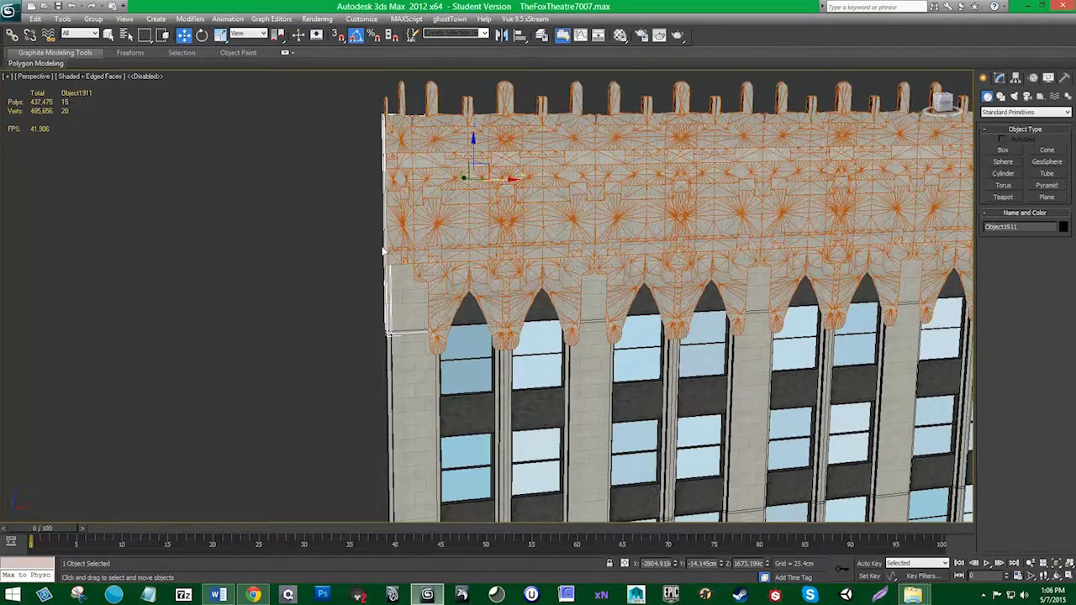
Step: Select the upper blocks of all eleven pillars between the two corners of the facade
middle_drag(576, 276, 462, 275)
click(423, 277)
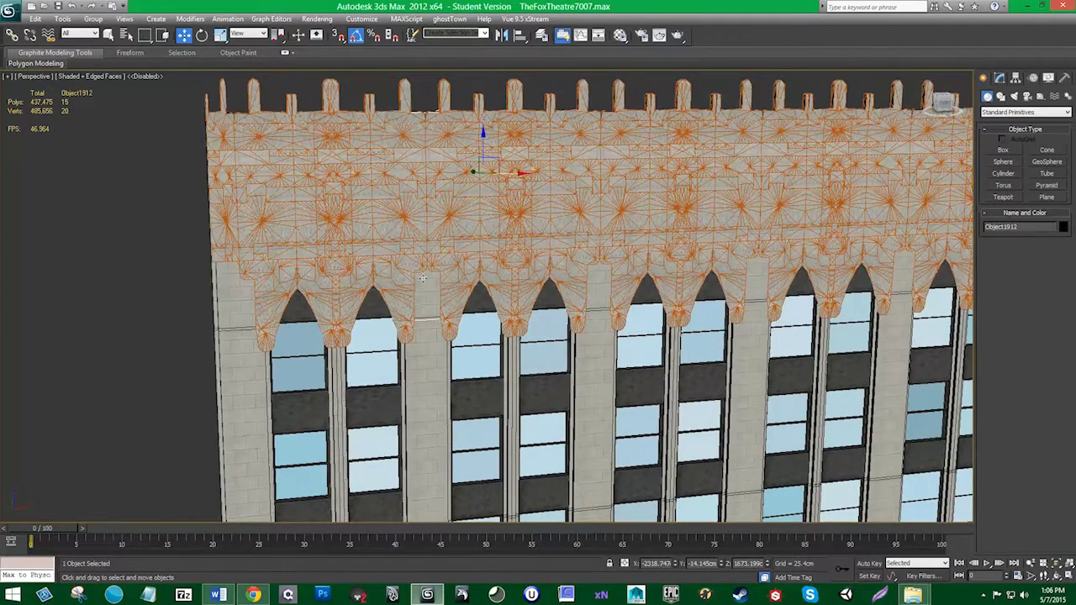
ctrl+click(797, 284)
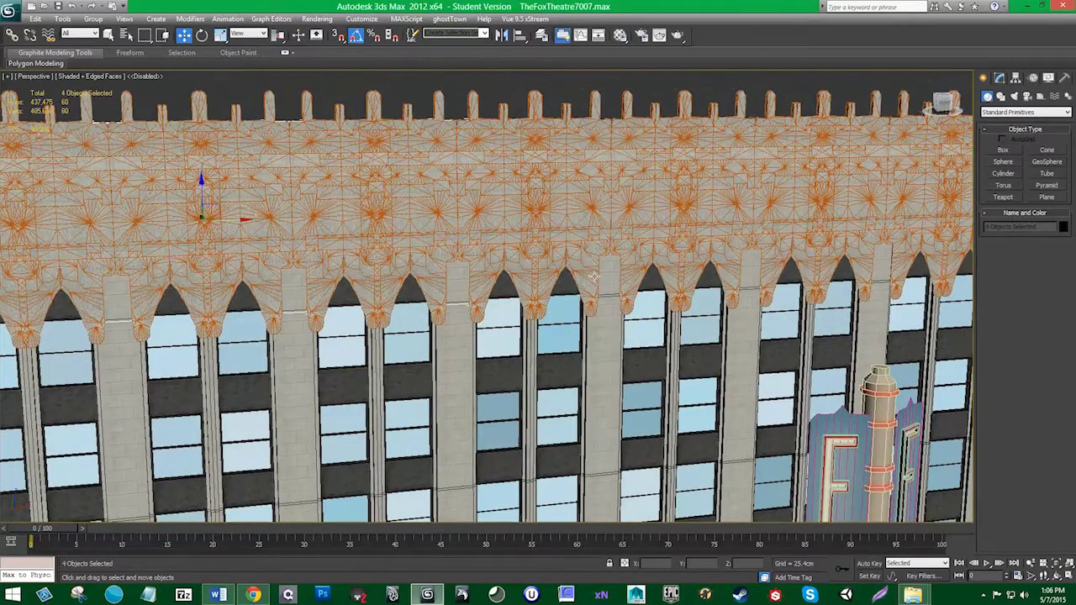
ctrl+click(925, 265)
ctrl+click(885, 265)
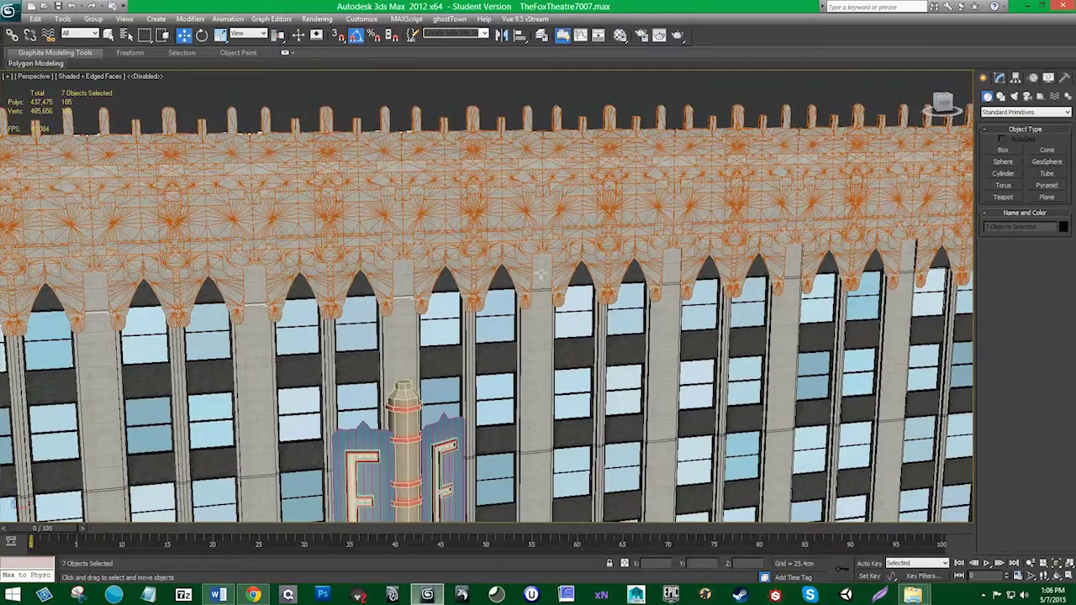
ctrl+click(711, 265)
ctrl+click(678, 273)
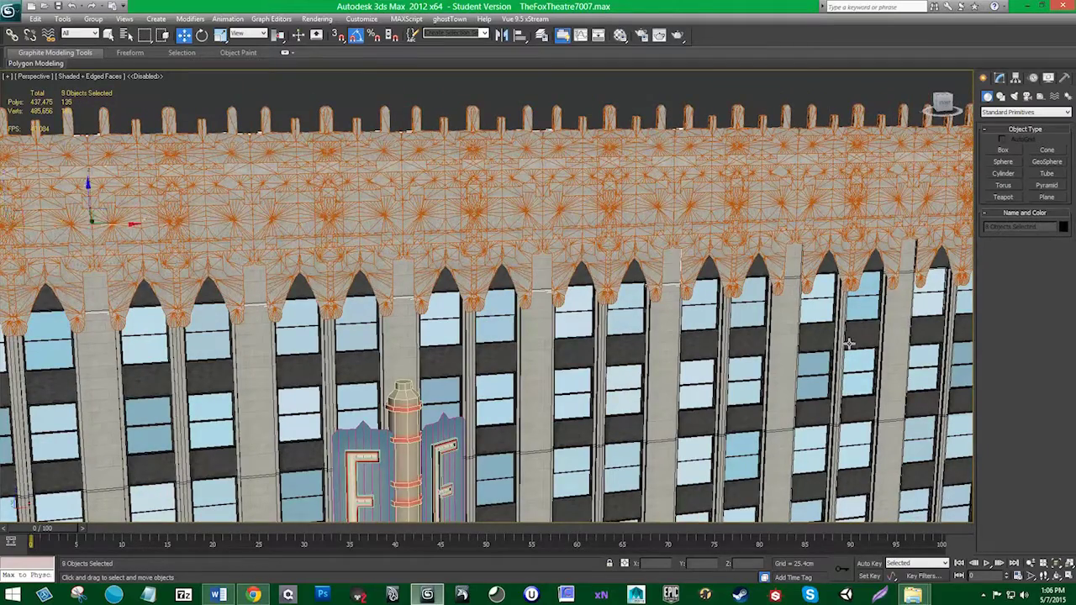
middle_drag(901, 344, 552, 373)
ctrl+click(473, 288)
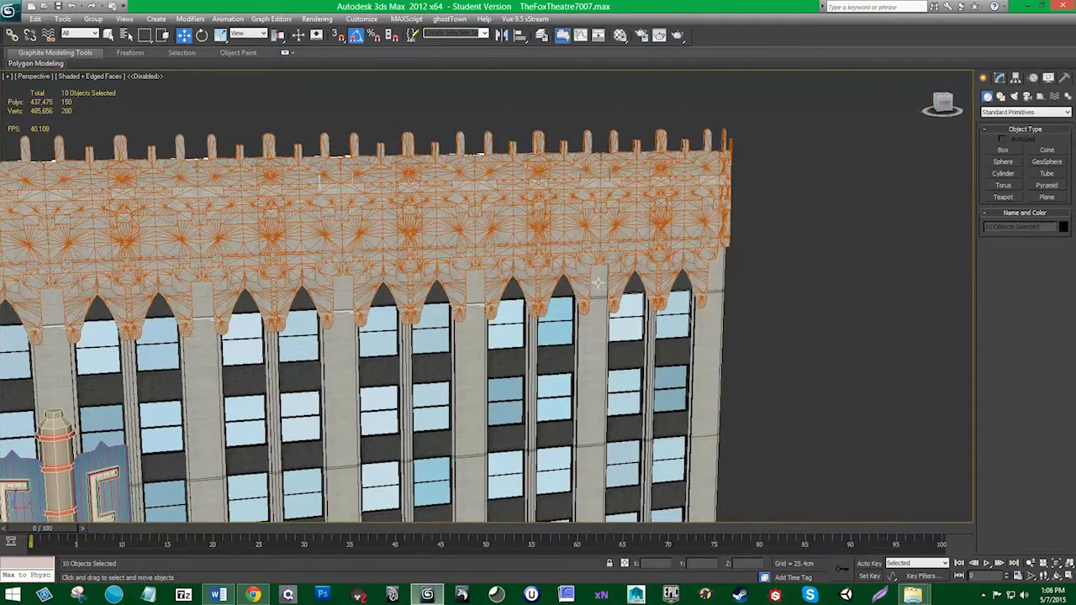
ctrl+click(597, 284)
Step: Add the ornament piece over the first selected pillar block to the selection and isolate the selected objects
middle_drag(451, 349, 572, 327)
alt+middle_drag(398, 337, 529, 283)
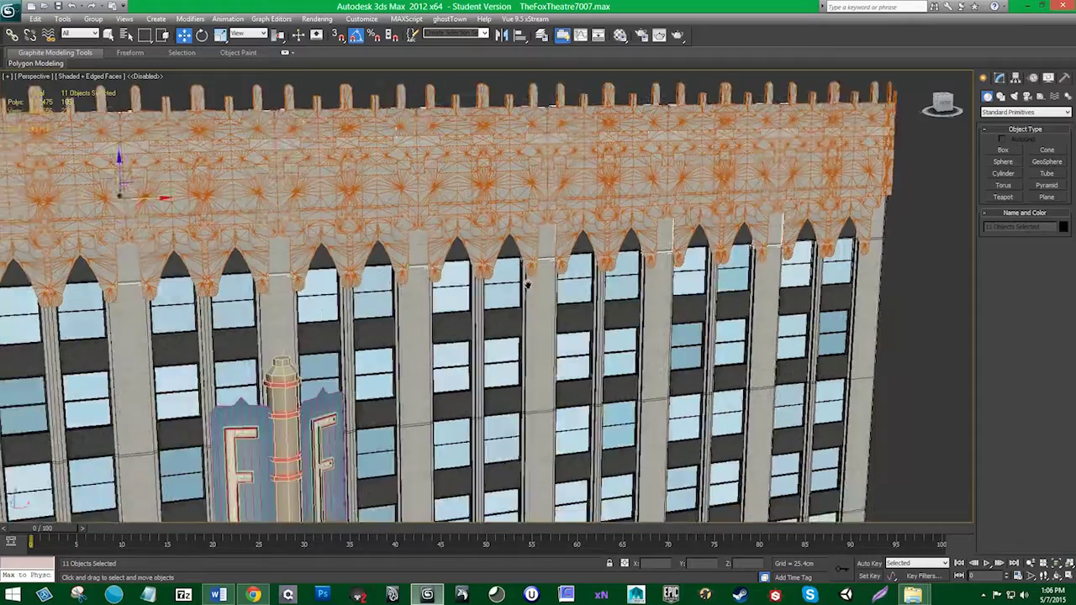
middle_drag(286, 285, 639, 252)
middle_drag(194, 323, 345, 311)
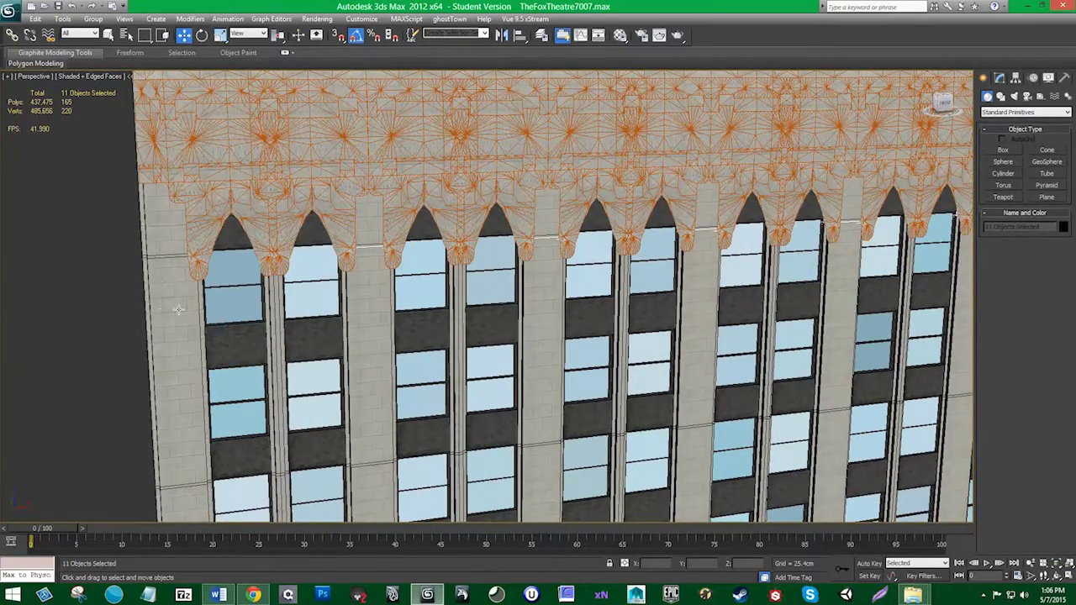
middle_drag(178, 310, 199, 307)
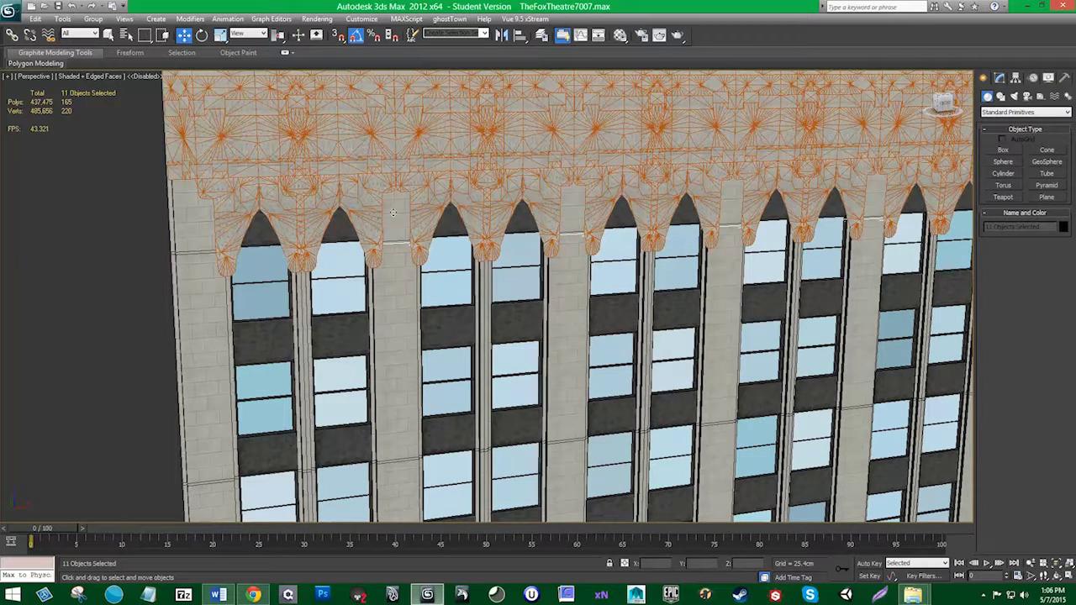
scroll(553, 240, down, 4)
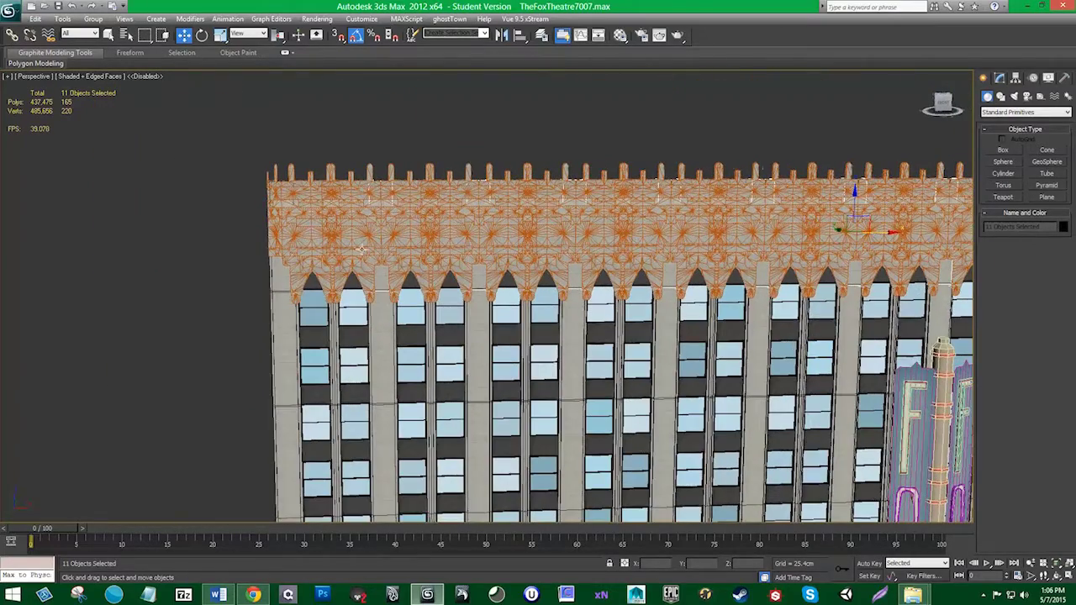
ctrl+click(390, 249)
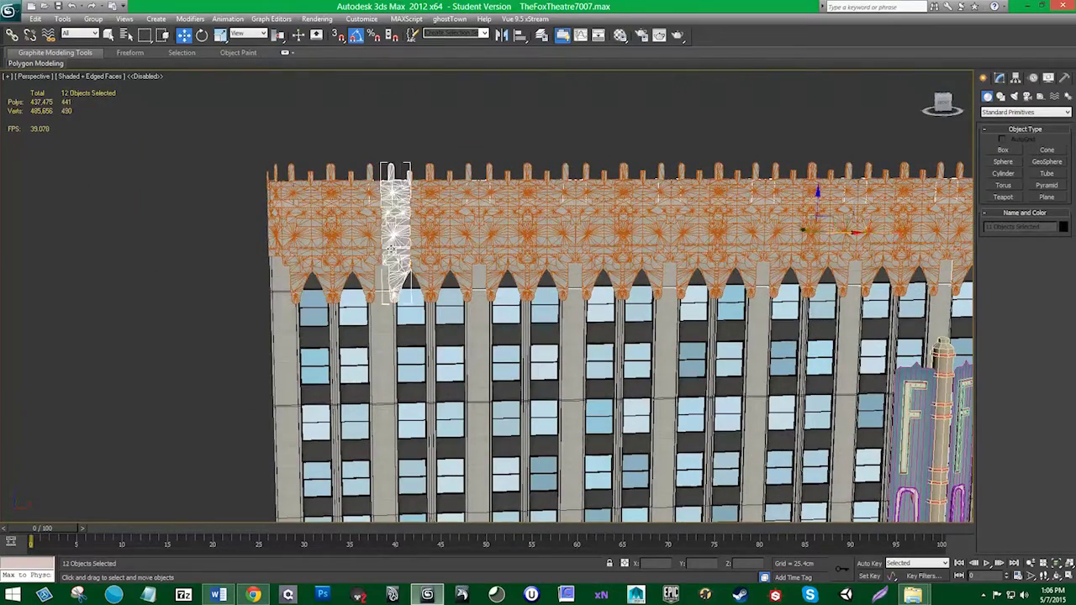
right_click(444, 240)
click(471, 155)
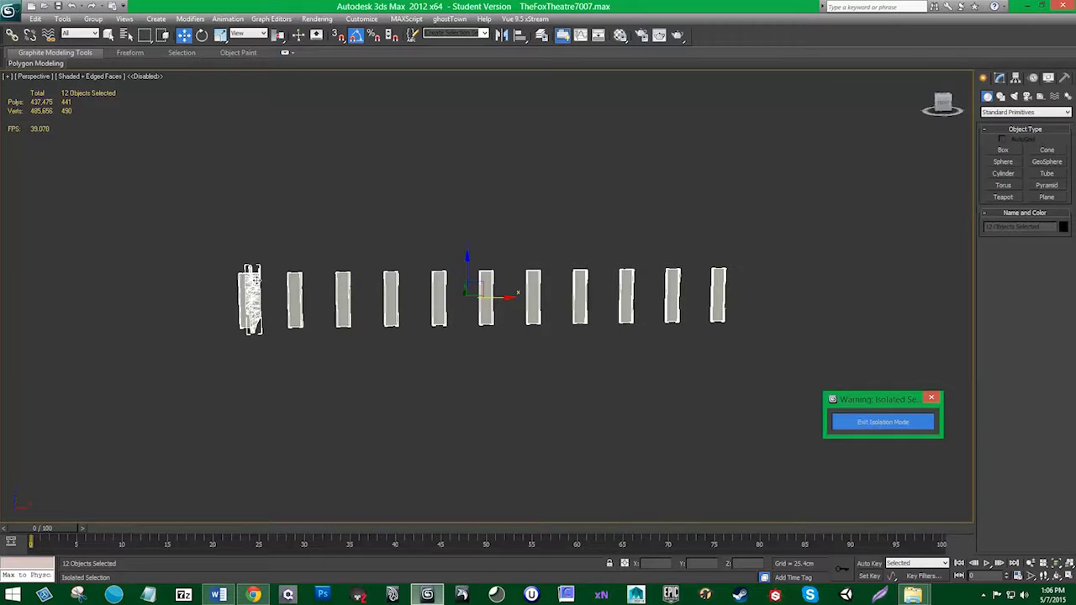
Step: Deselect the ornament piece and apply an Edit Poly modifier to the eleven pillar blocks
ctrl+click(254, 277)
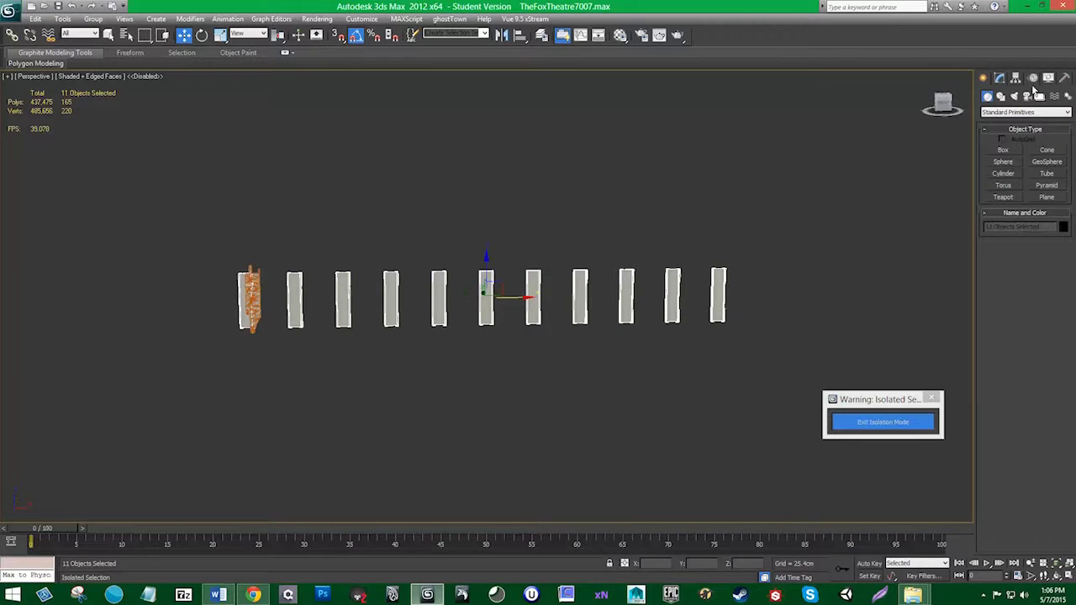
click(1001, 78)
click(1024, 109)
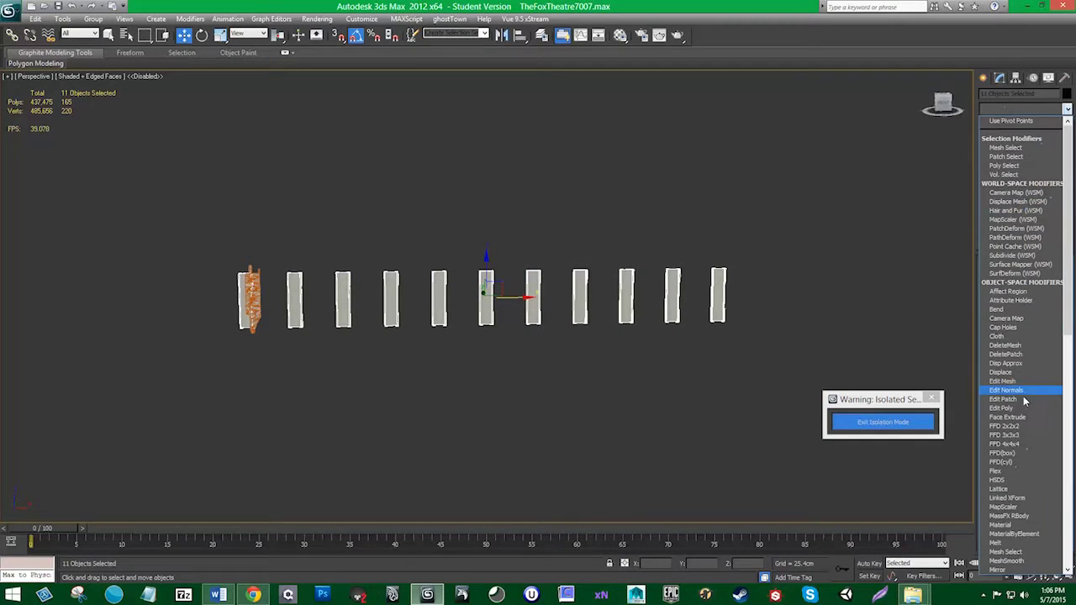
click(1019, 407)
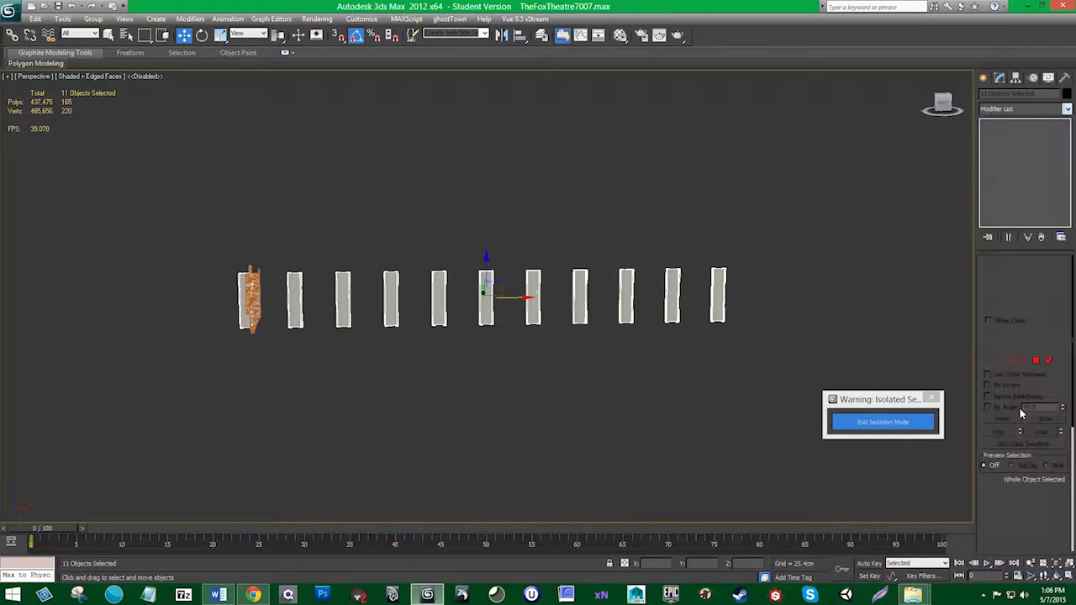
Step: Select all the vertical edges of the eleven pillar blocks at edge level
click(1009, 360)
drag(715, 312, 203, 294)
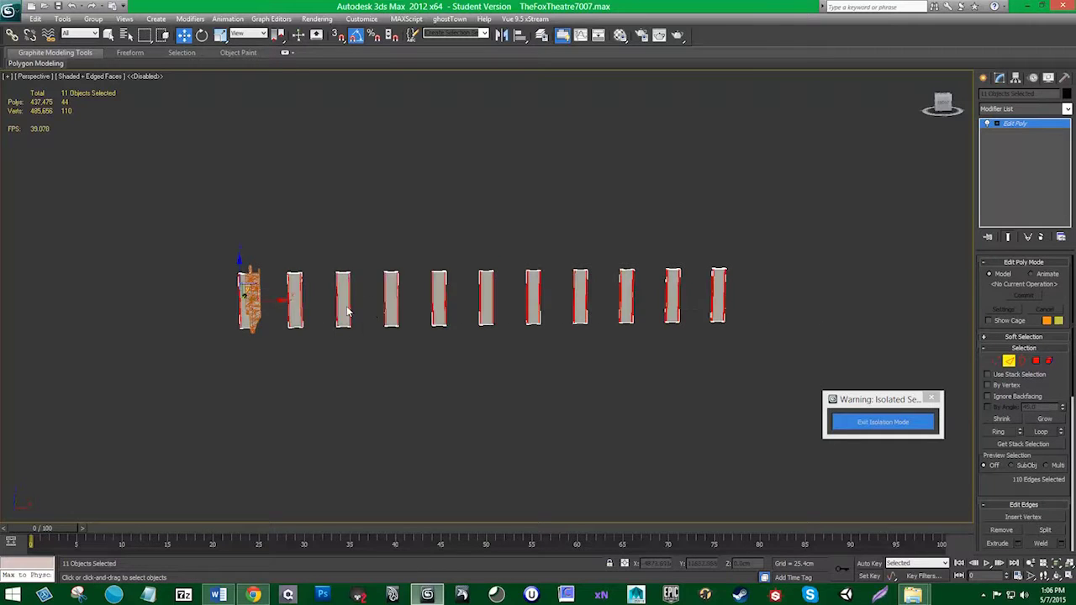
right_click(368, 309)
click(341, 327)
right_click(622, 301)
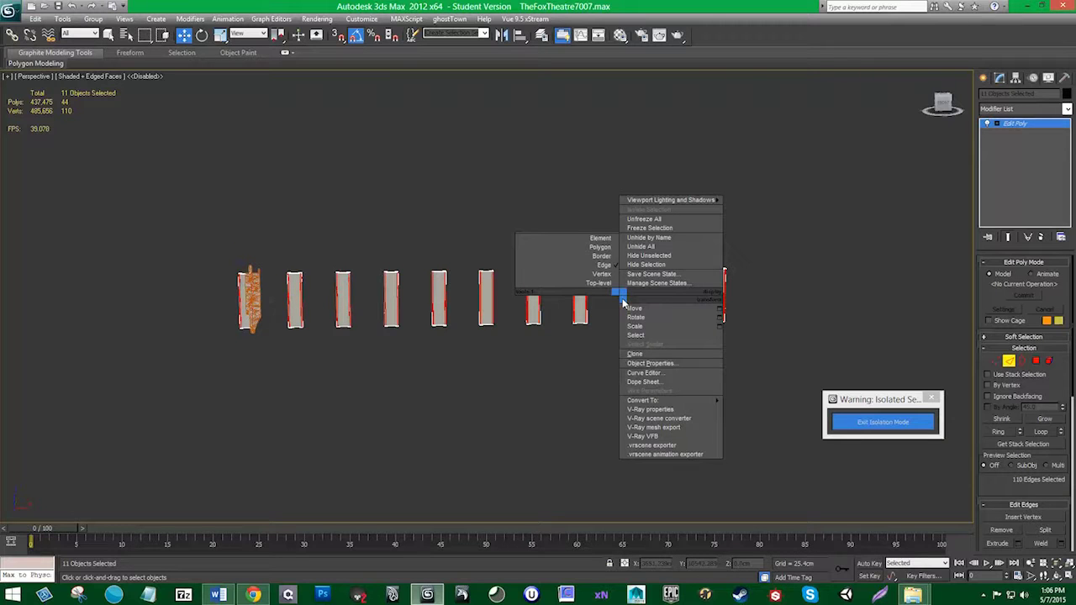
click(770, 309)
click(770, 309)
drag(759, 314, 132, 296)
right_click(441, 299)
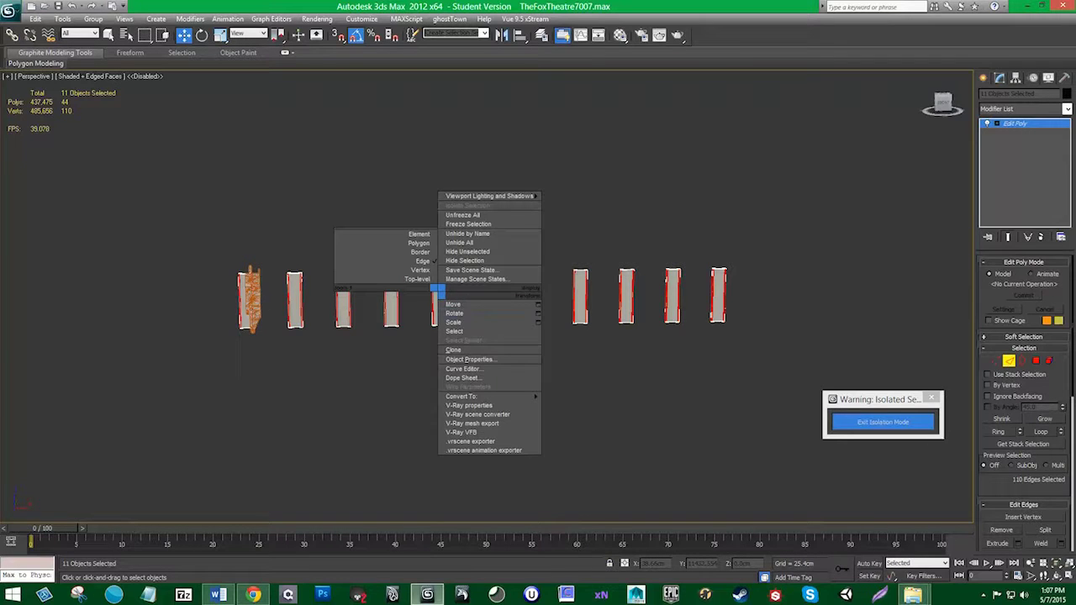
click(1047, 485)
Step: Connect the selected vertical edges of the pillar blocks with 20 segments
scroll(1043, 471, down, 5)
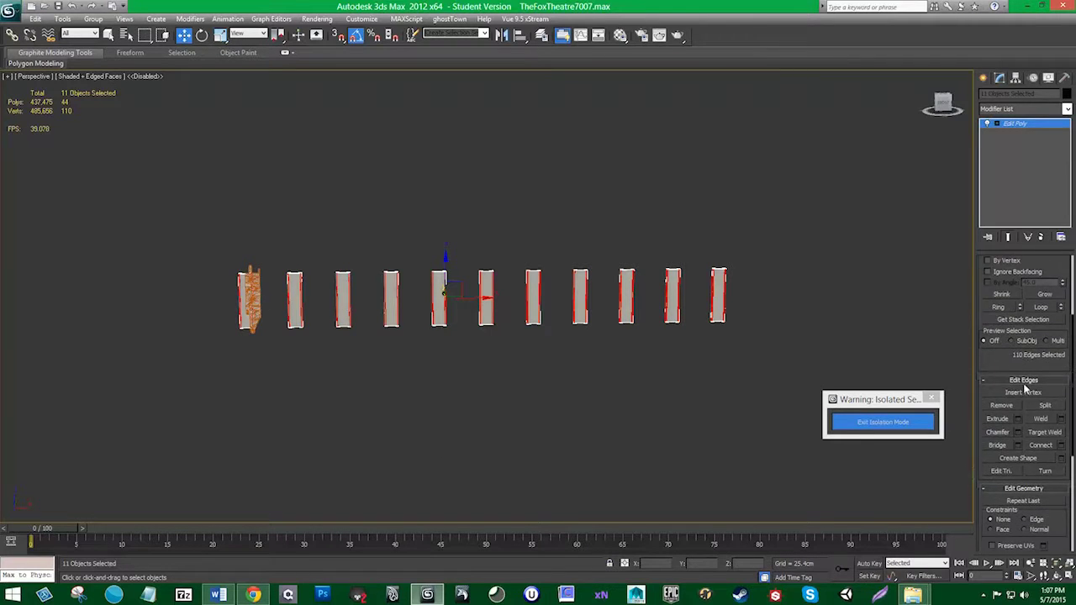
click(1061, 446)
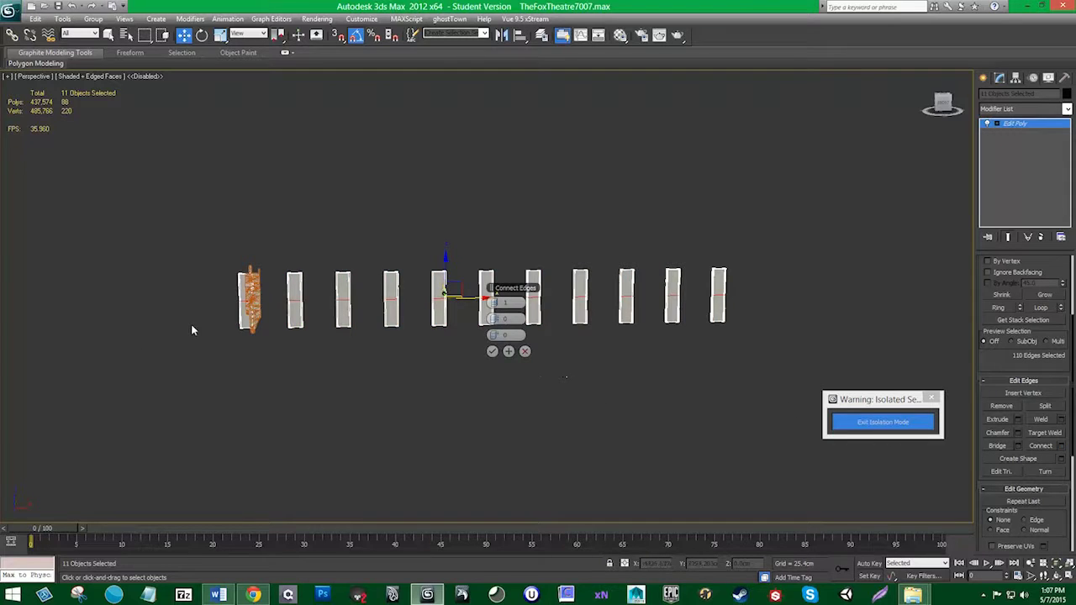
scroll(191, 330, up, 4)
scroll(224, 298, up, 2)
scroll(176, 288, up, 1)
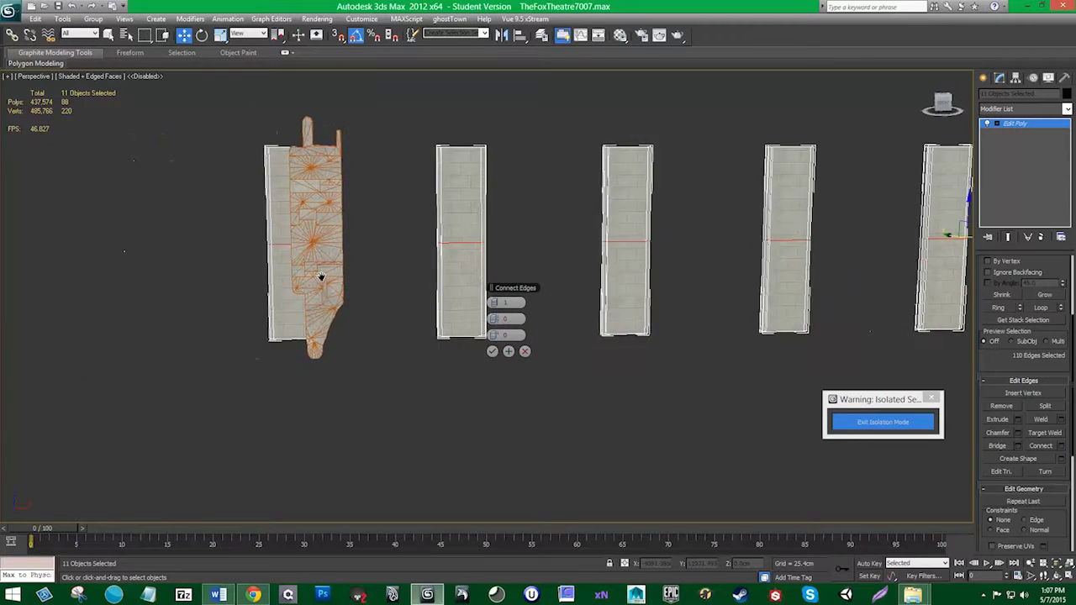
scroll(324, 307, up, 3)
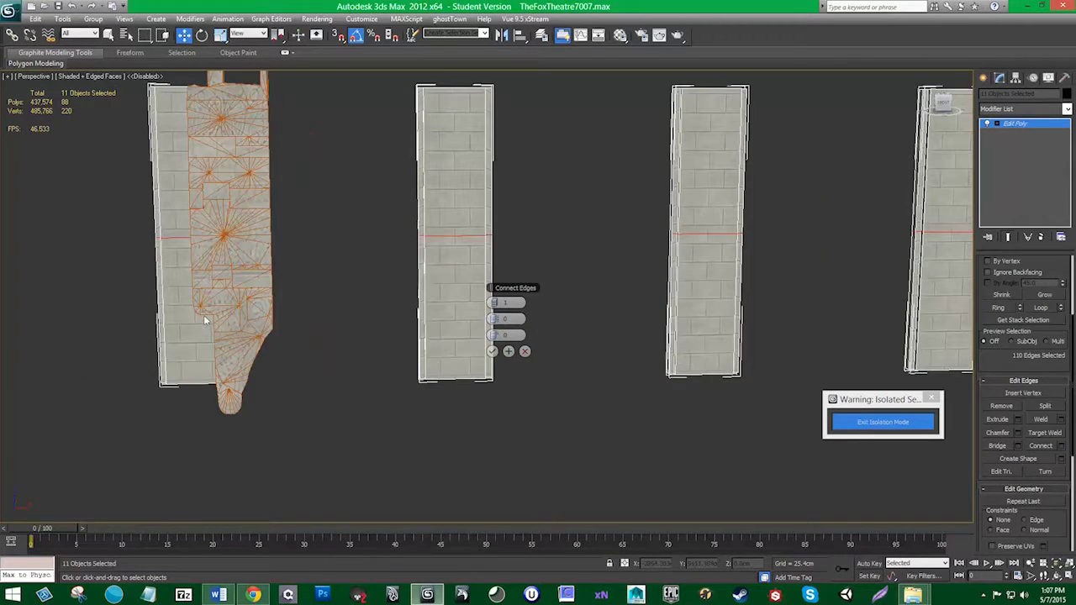
drag(495, 302, 496, 311)
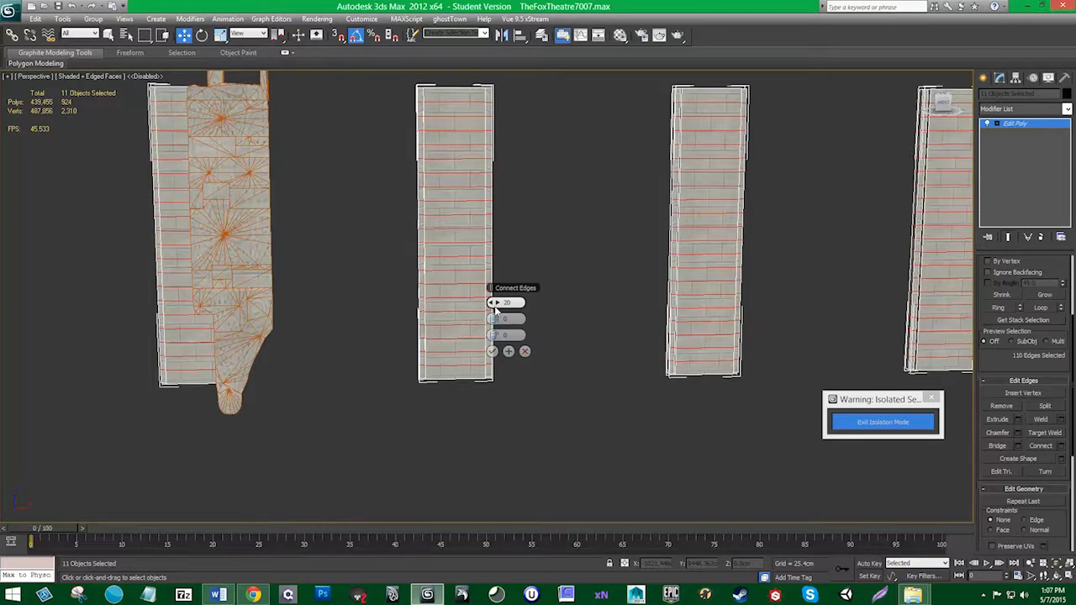
click(493, 352)
middle_drag(284, 340, 486, 341)
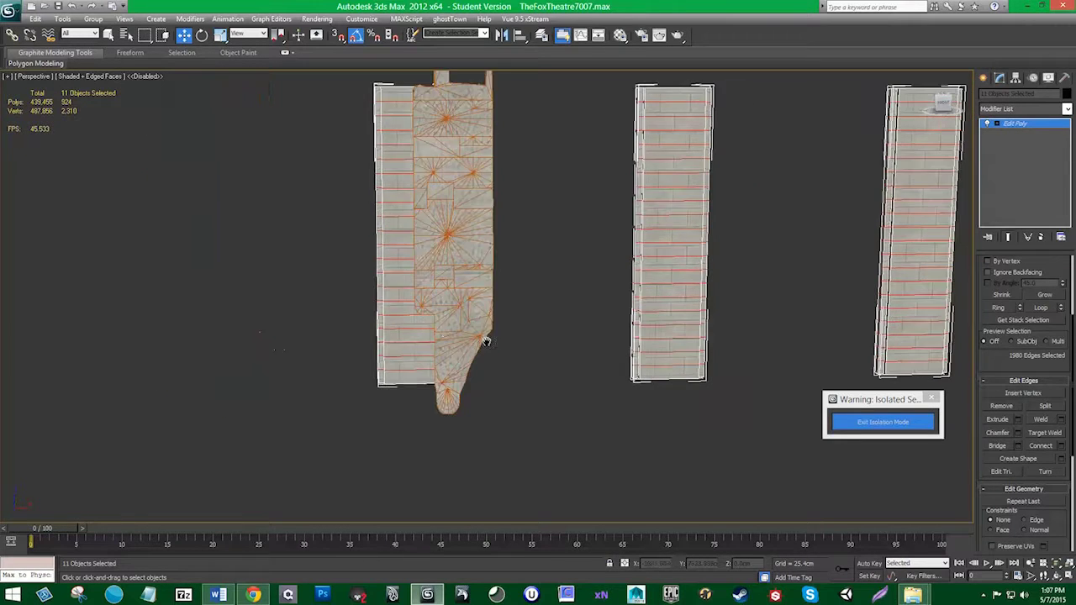
scroll(486, 340, up, 4)
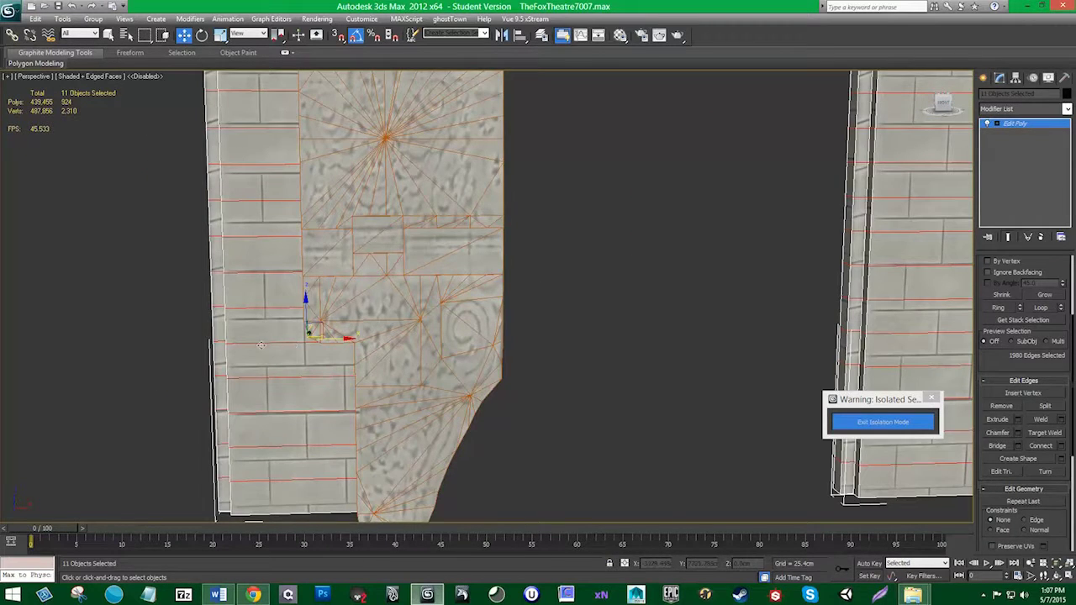
Step: In the Front view, delete the polygons of all eleven pillar blocks above the ornament piece's stepped lower edge, leaving only their lower portions
scroll(293, 335, down, 3)
middle_drag(719, 275, 711, 301)
click(990, 127)
click(998, 125)
click(1019, 159)
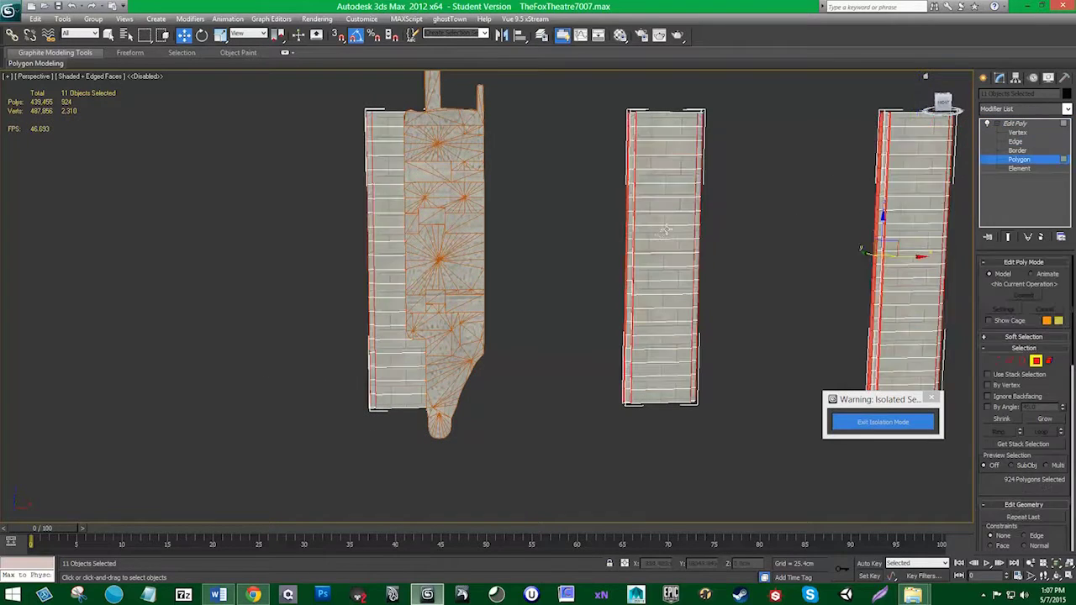
key(f)
key(z)
scroll(614, 241, down, 2)
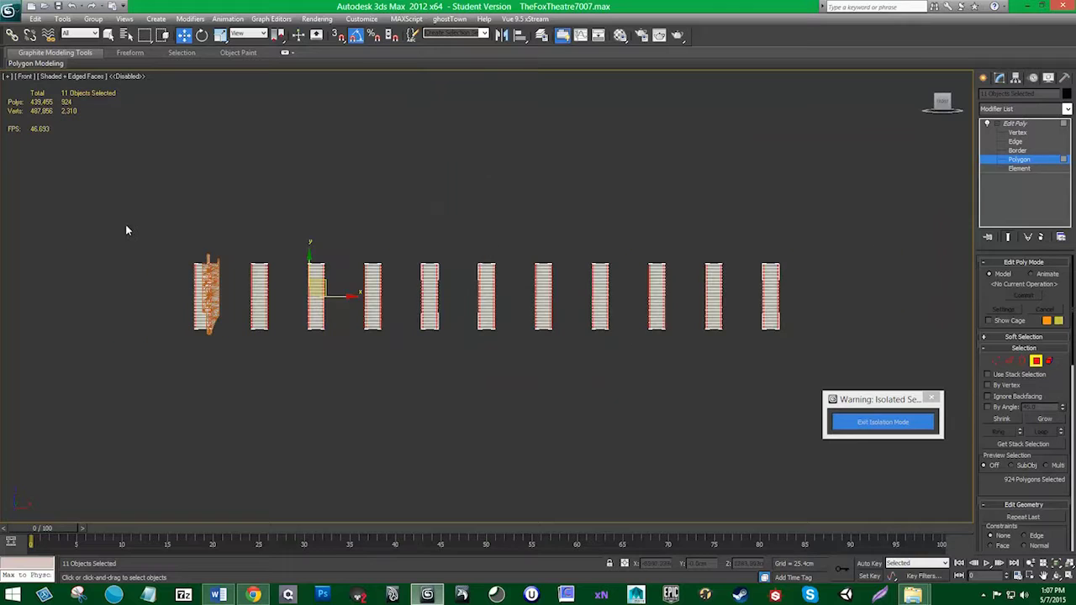
drag(105, 228, 826, 310)
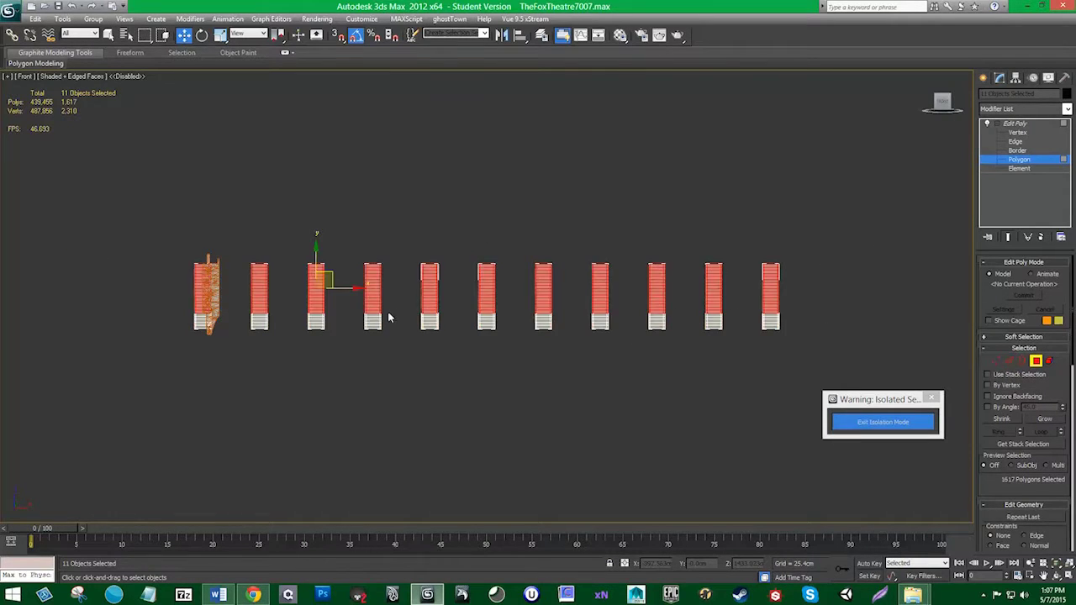
scroll(257, 309, up, 4)
middle_drag(286, 315, 676, 296)
scroll(484, 294, up, 4)
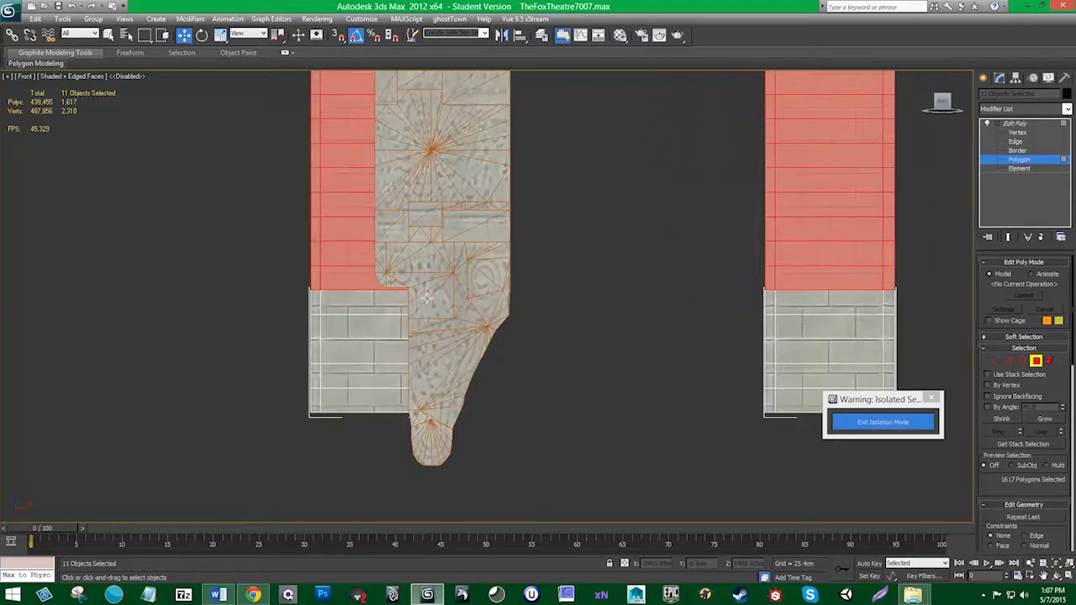
key(Delete)
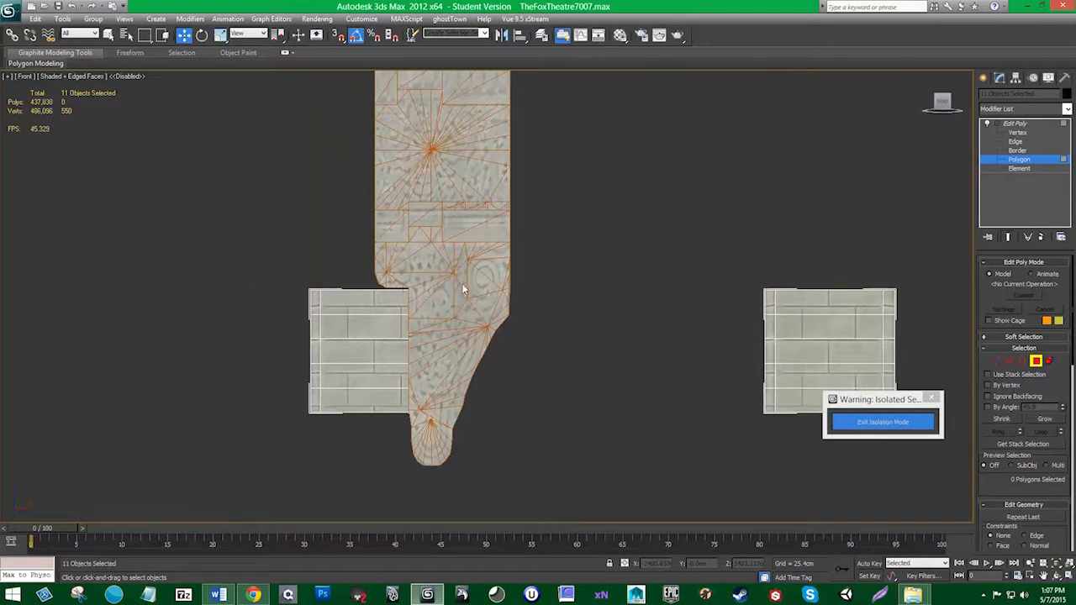
Step: Select the top vertices of all eleven shortened pillar blocks and raise them slightly toward the ornament piece's lower edge
click(996, 361)
scroll(487, 298, down, 2)
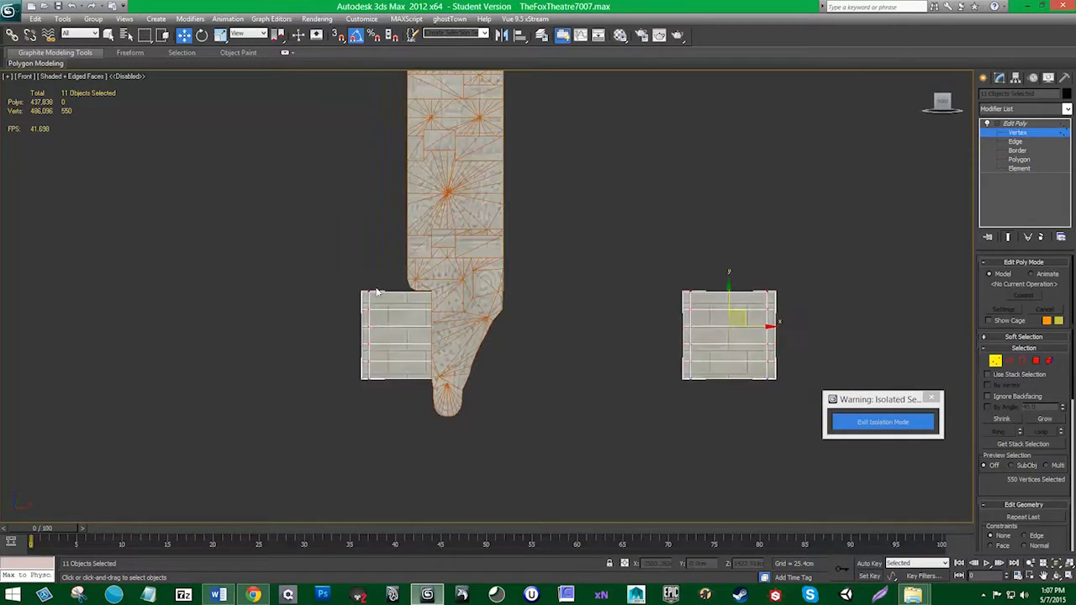
scroll(487, 290, down, 5)
middle_drag(677, 275, 306, 281)
drag(9, 266, 737, 304)
middle_drag(51, 294, 488, 218)
scroll(488, 218, up, 4)
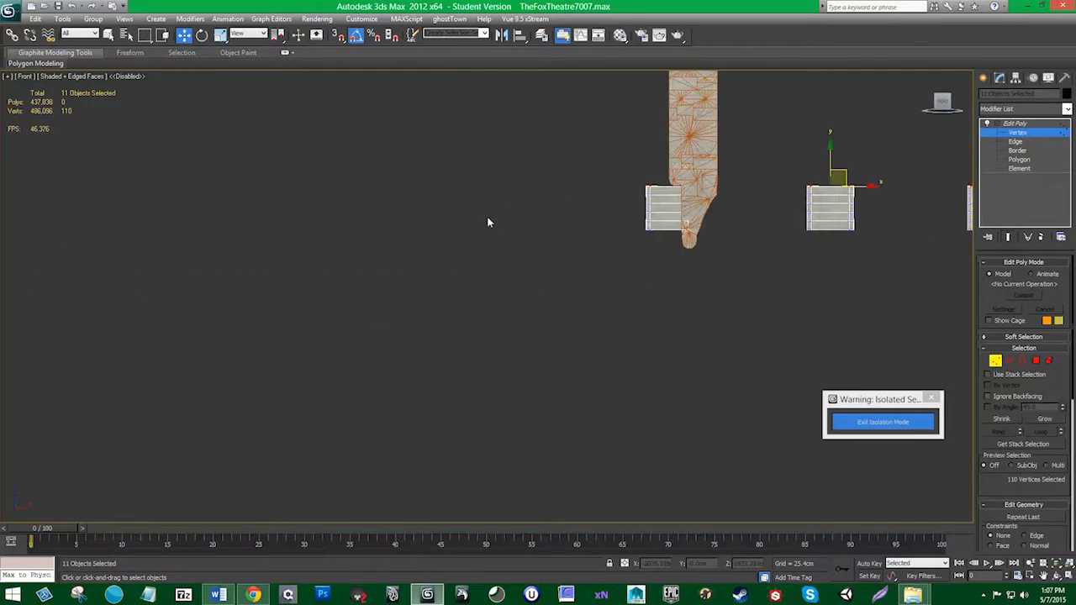
scroll(557, 245, up, 5)
middle_drag(792, 145, 469, 271)
middle_drag(576, 217, 367, 294)
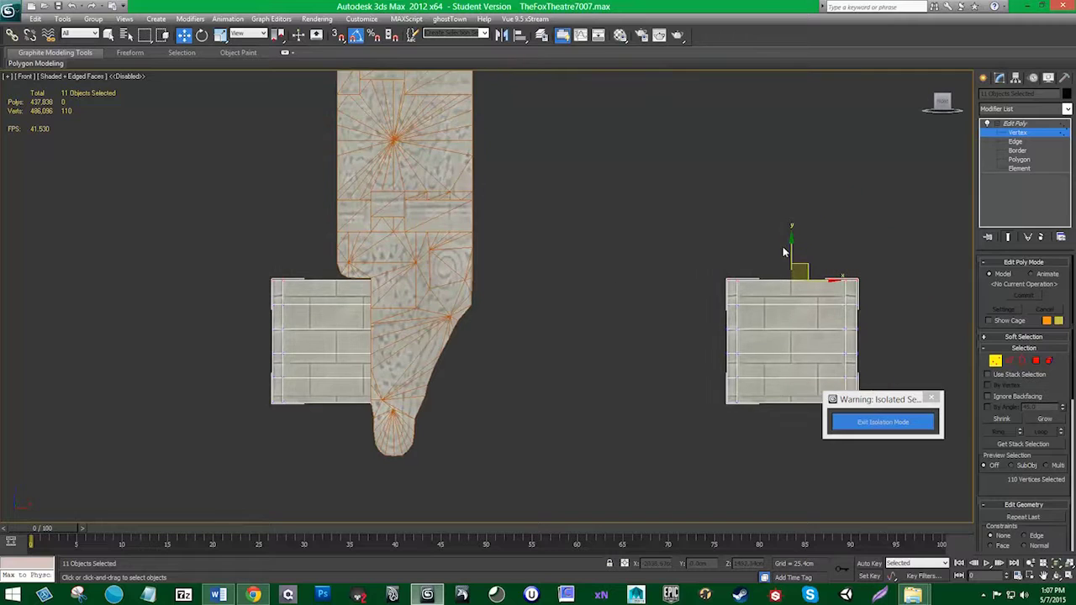
drag(793, 244, 791, 242)
middle_drag(664, 274, 596, 275)
click(996, 361)
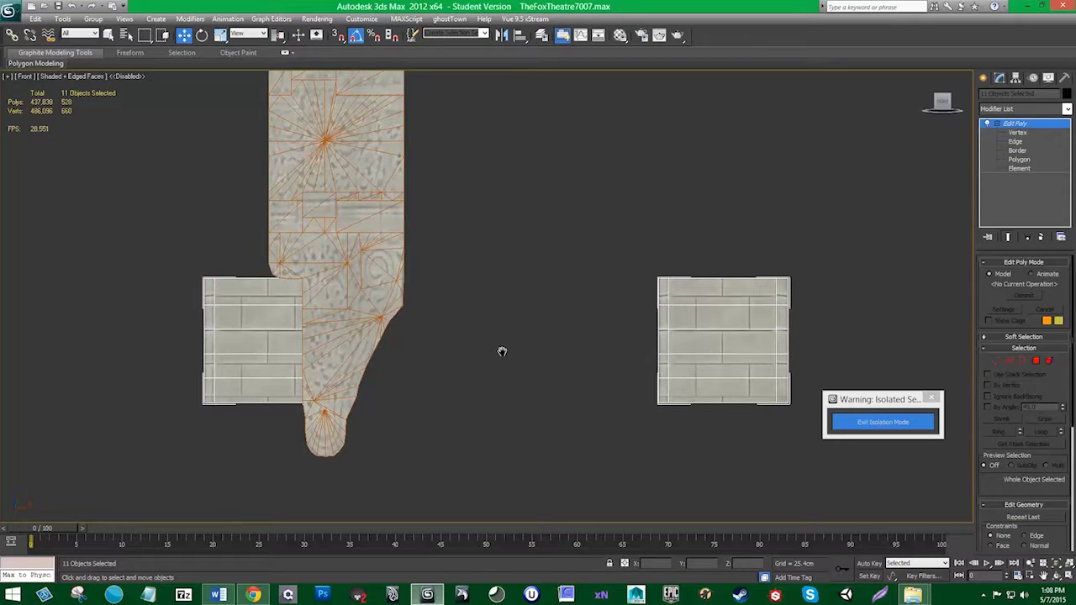
Step: Exit isolation mode and examine how the shortened pillar blocks meet the ornament band
middle_drag(502, 351, 411, 343)
scroll(412, 343, down, 2)
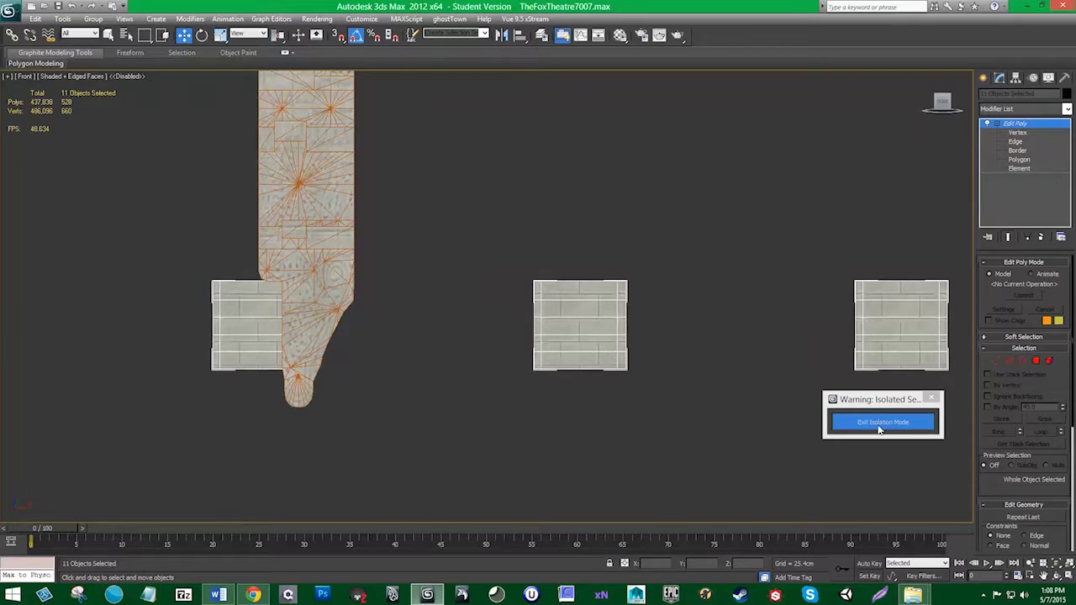
click(879, 423)
scroll(356, 351, up, 6)
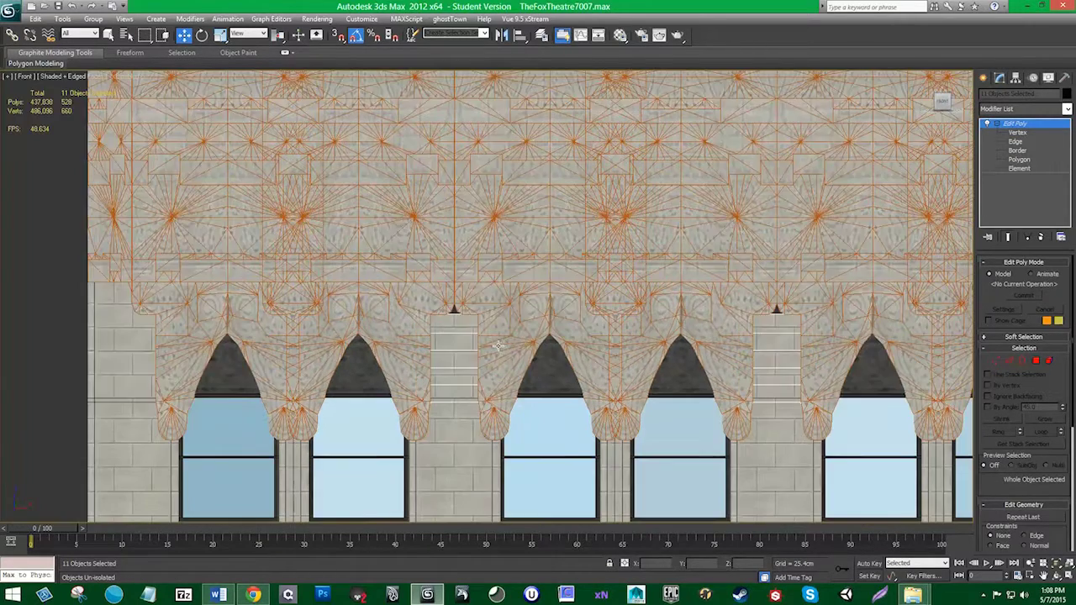
scroll(396, 343, down, 5)
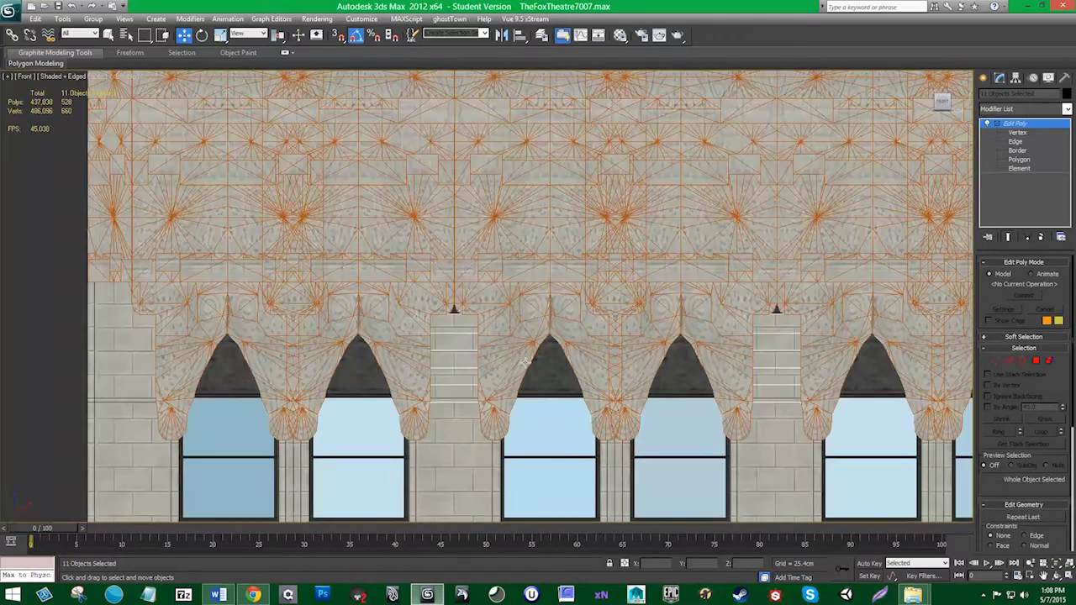
Step: Isolate the pillar blocks together with one adjoining ornament piece, and reselect only the eleven pillar blocks
right_click(469, 337)
key(Escape)
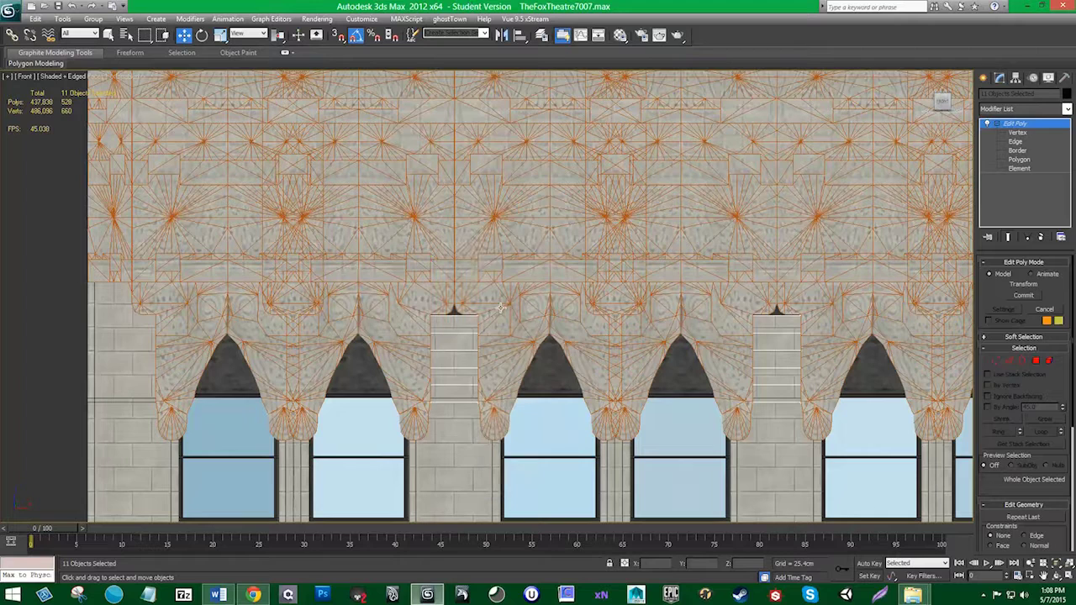
ctrl+click(501, 308)
right_click(502, 306)
click(542, 217)
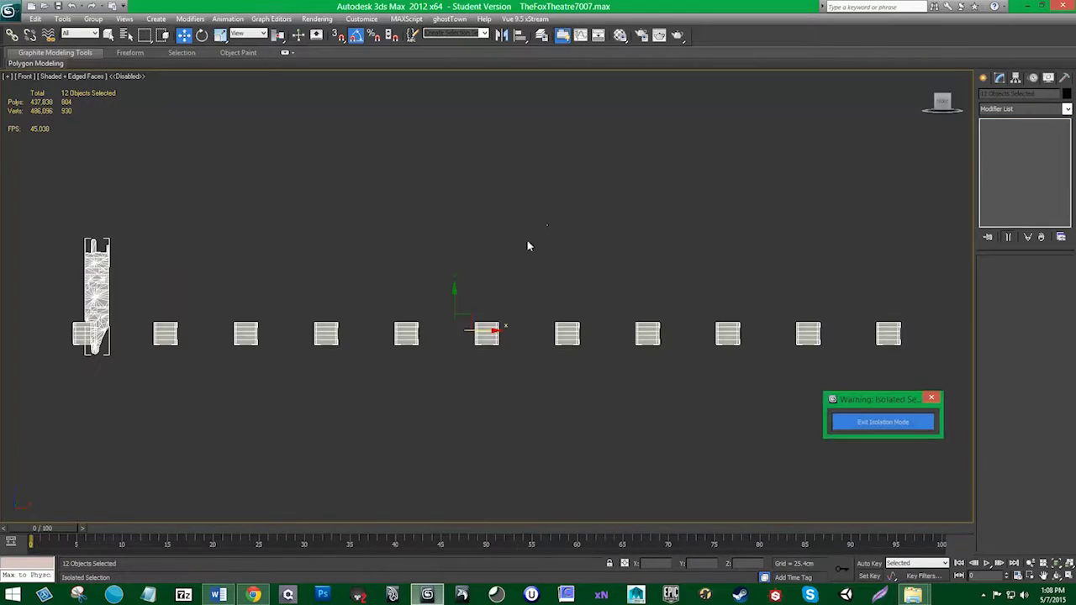
drag(909, 363, 139, 284)
ctrl+click(85, 336)
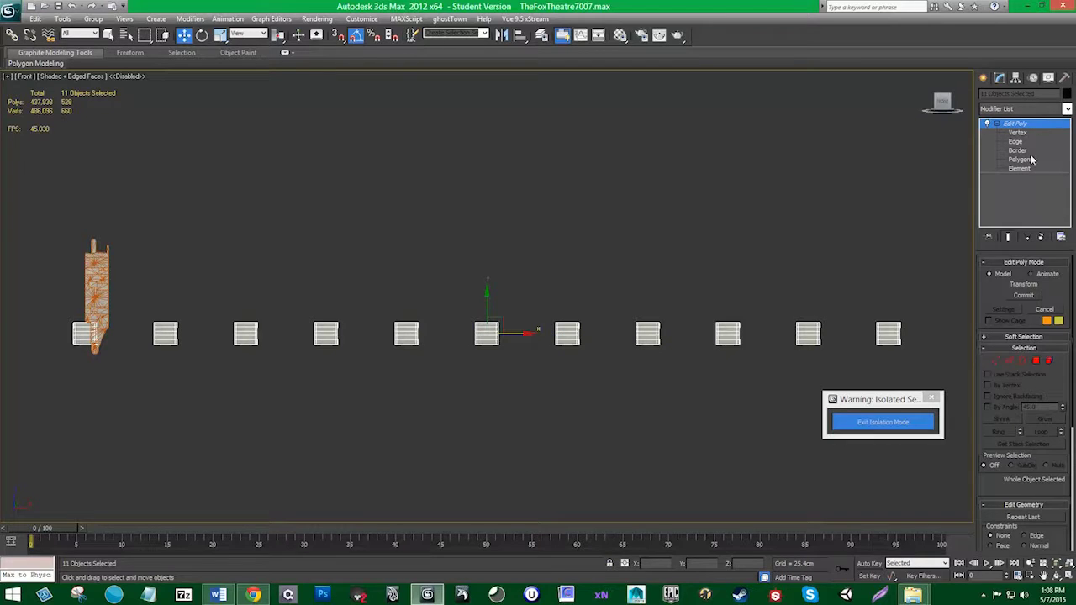
Step: Raise the top vertices of the eleven pillar blocks behind the ornament piece's lower edge with Preserve UVs enabled
click(1017, 133)
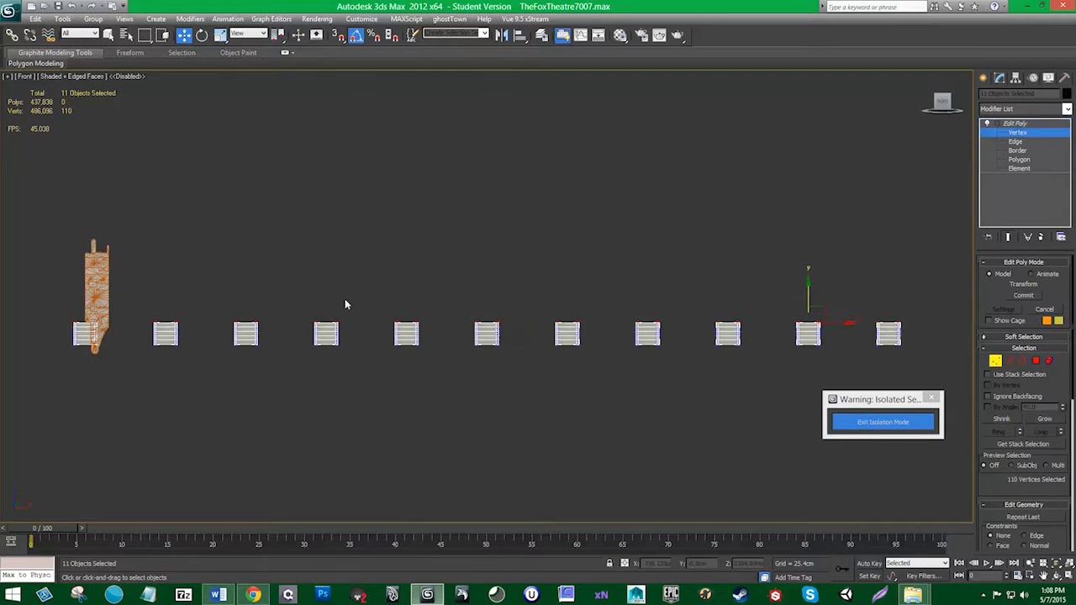
middle_drag(633, 342, 772, 325)
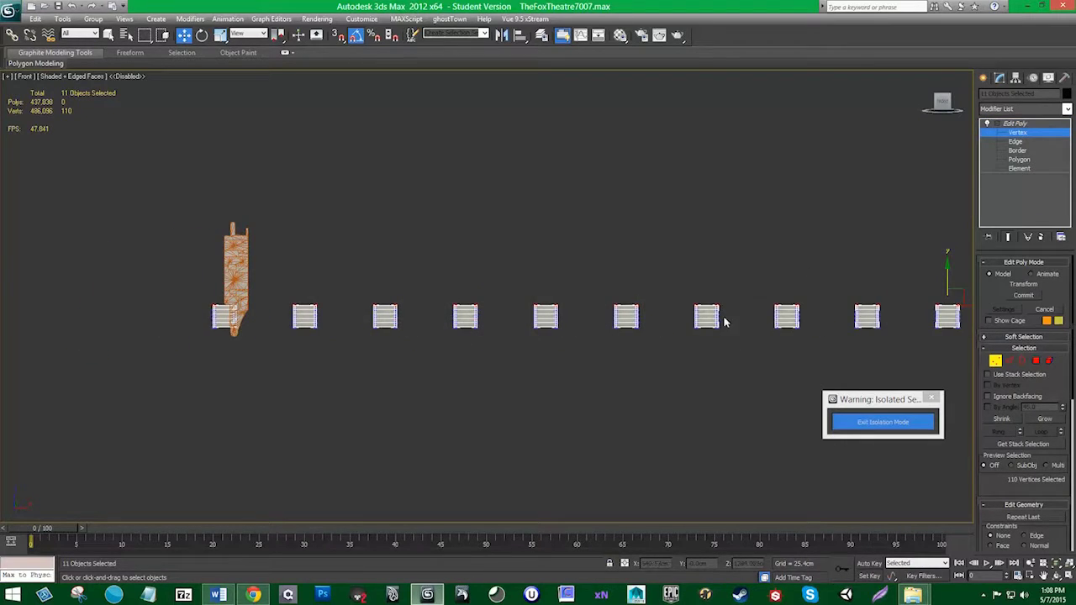
middle_drag(936, 282, 823, 285)
click(24, 323)
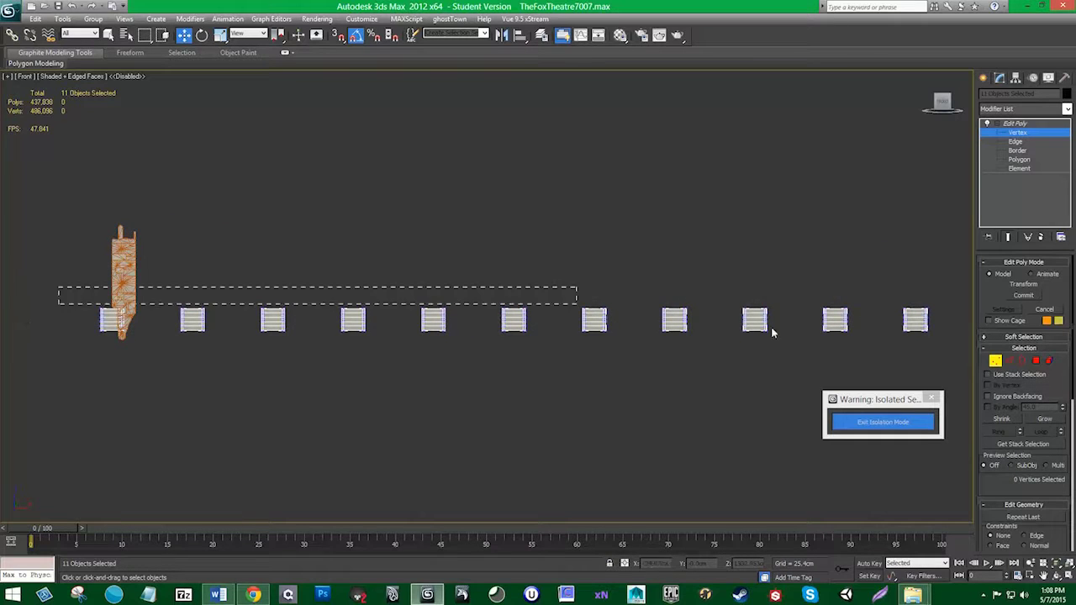
drag(772, 333, 935, 309)
scroll(154, 318, up, 6)
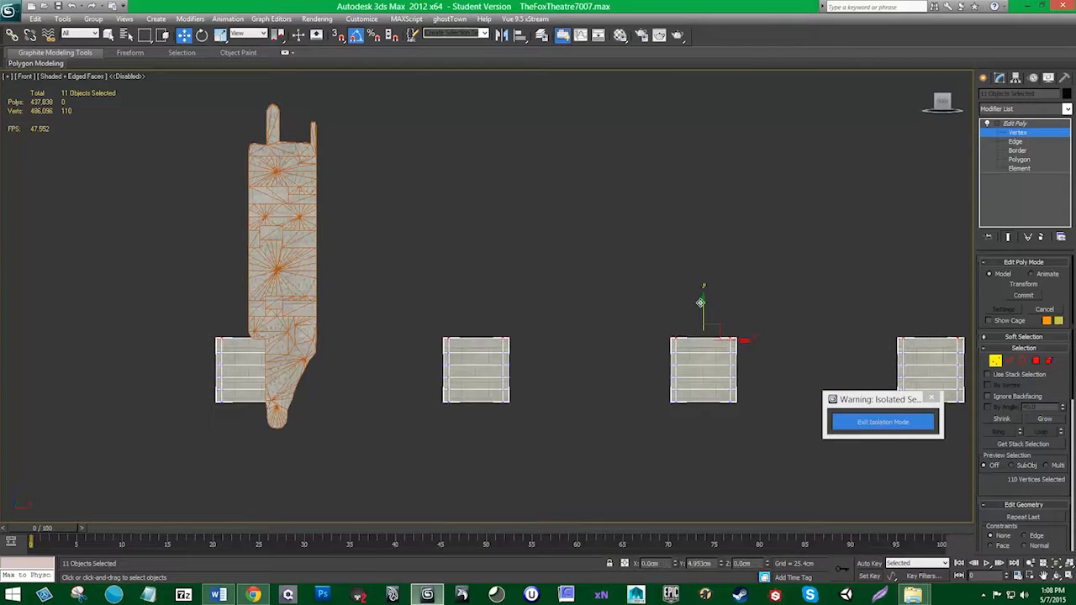
scroll(994, 429, down, 2)
scroll(994, 428, down, 2)
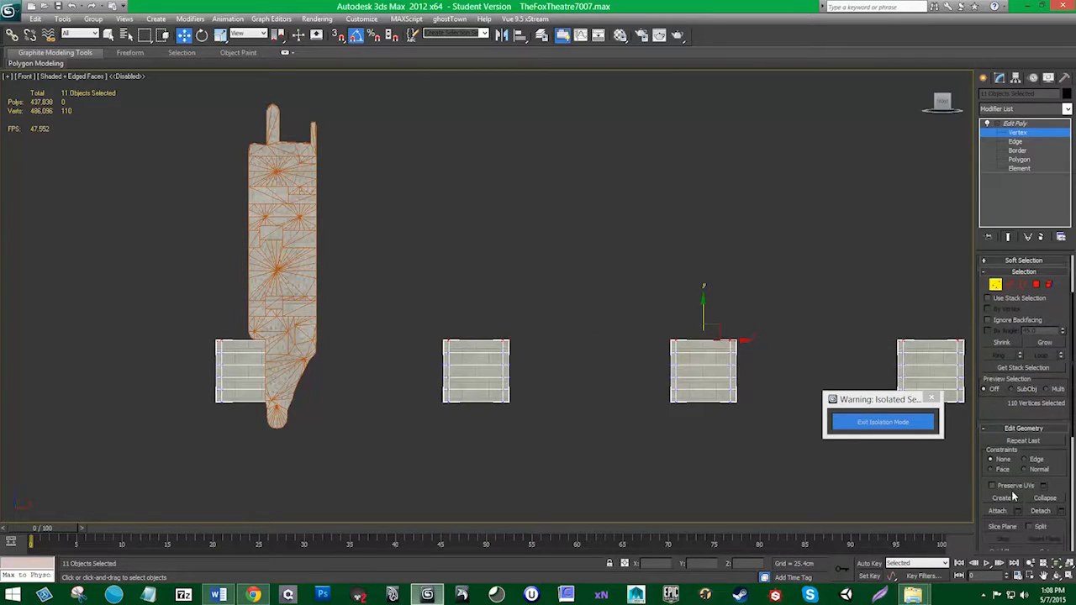
drag(699, 317, 694, 308)
scroll(693, 320, up, 2)
middle_drag(184, 358, 531, 353)
scroll(532, 352, up, 1)
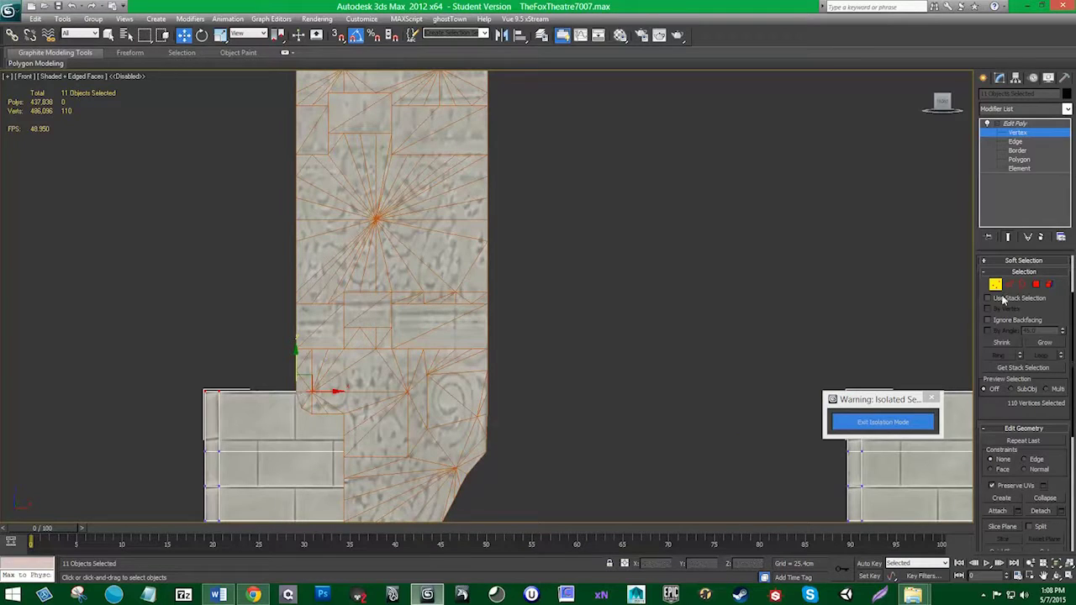
Step: Exit isolation mode, collapse the whole modifier stack of the eleven pillar blocks, and deselect them in the Perspective view
click(910, 424)
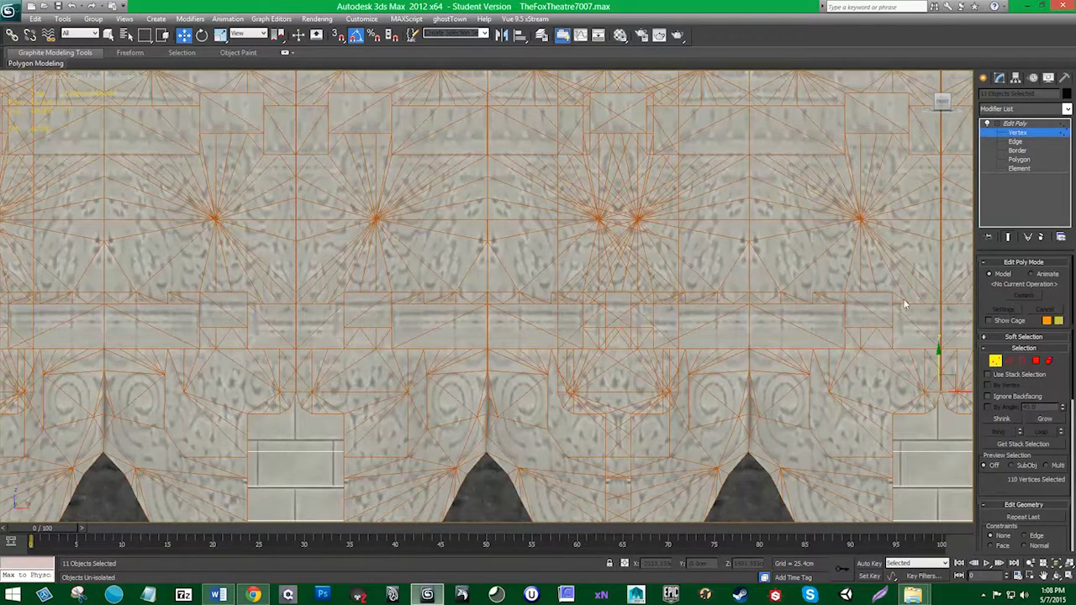
click(1015, 125)
right_click(1018, 128)
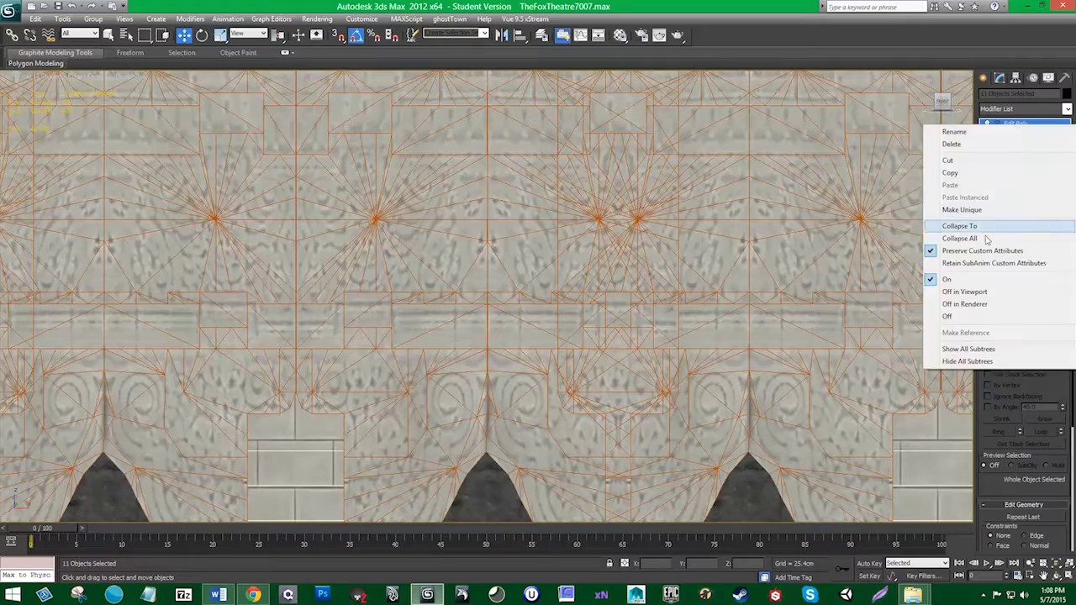
click(968, 241)
scroll(404, 293, down, 7)
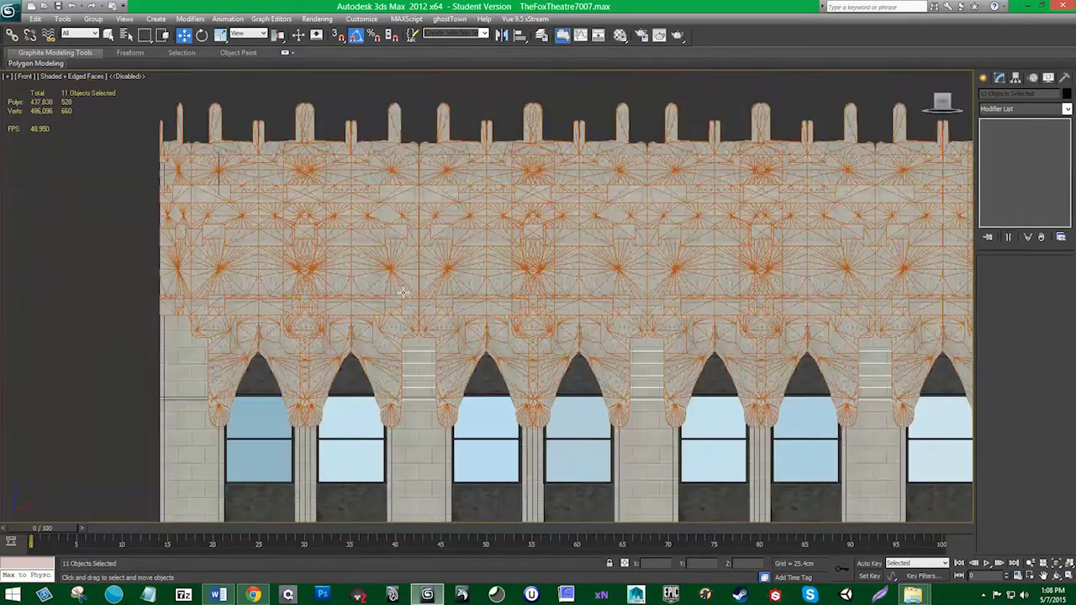
middle_drag(663, 371, 445, 341)
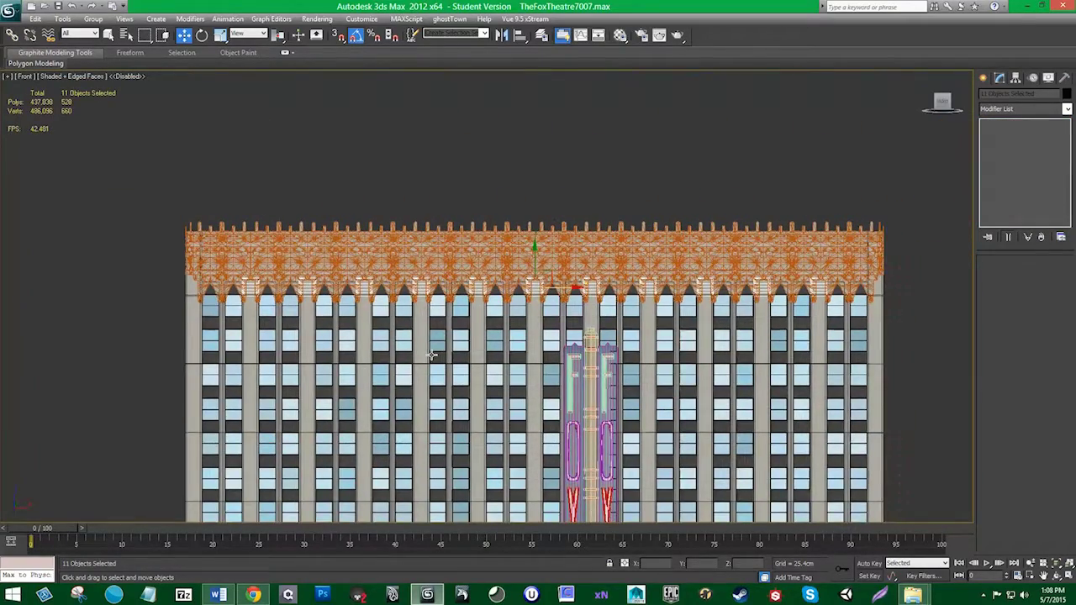
key(p)
alt+middle_drag(323, 374, 380, 402)
click(529, 240)
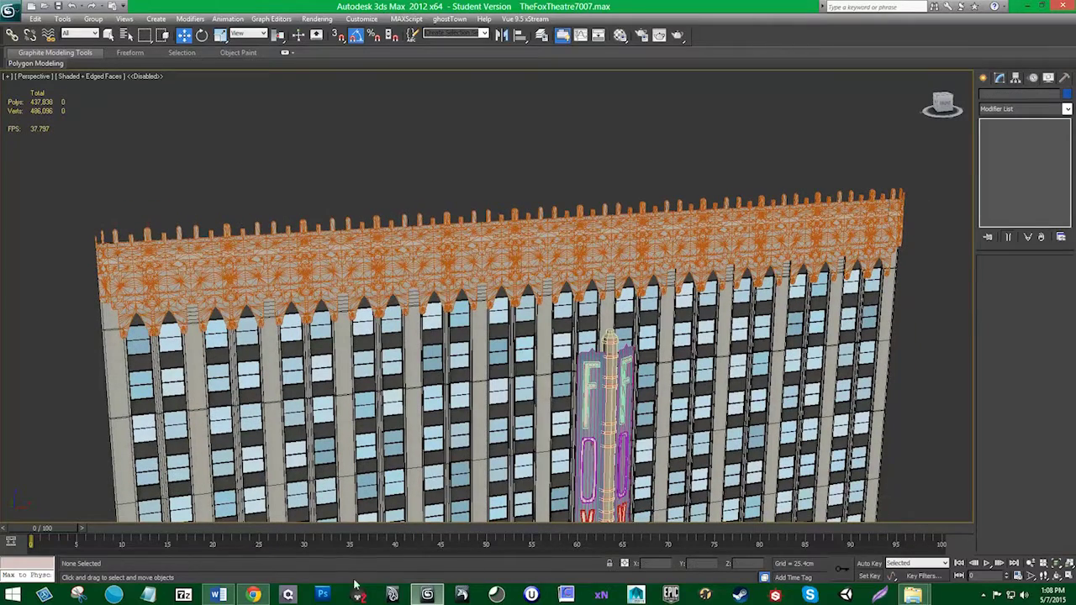
Step: Switch to the Word checklist, mark "Top Pieces over behind top detail parts" with an X, and return to 3ds Max
click(220, 594)
click(218, 595)
click(217, 596)
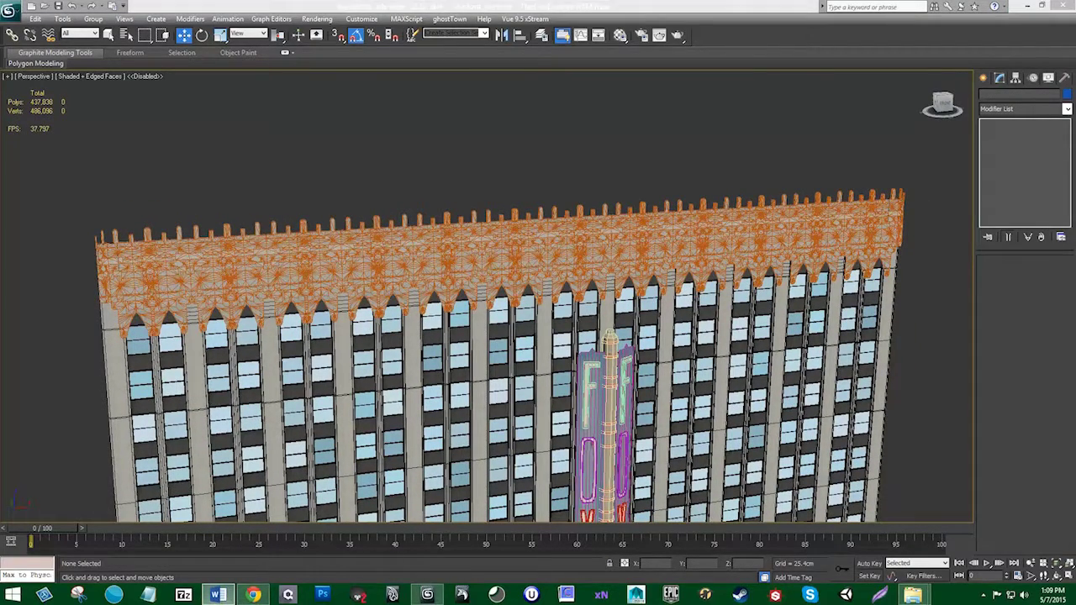
click(217, 594)
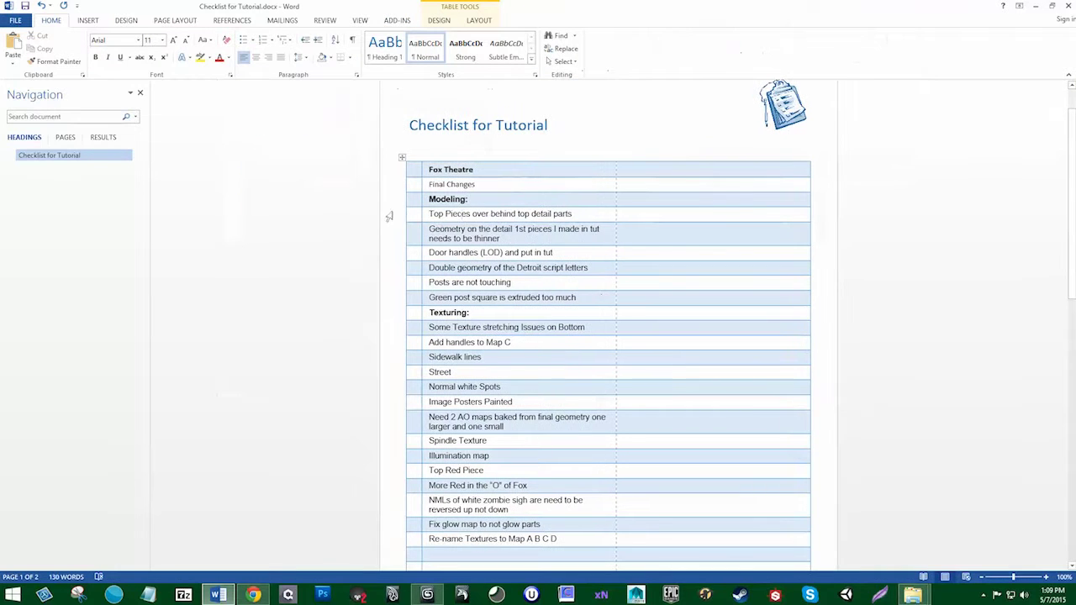
click(416, 214)
text(X)
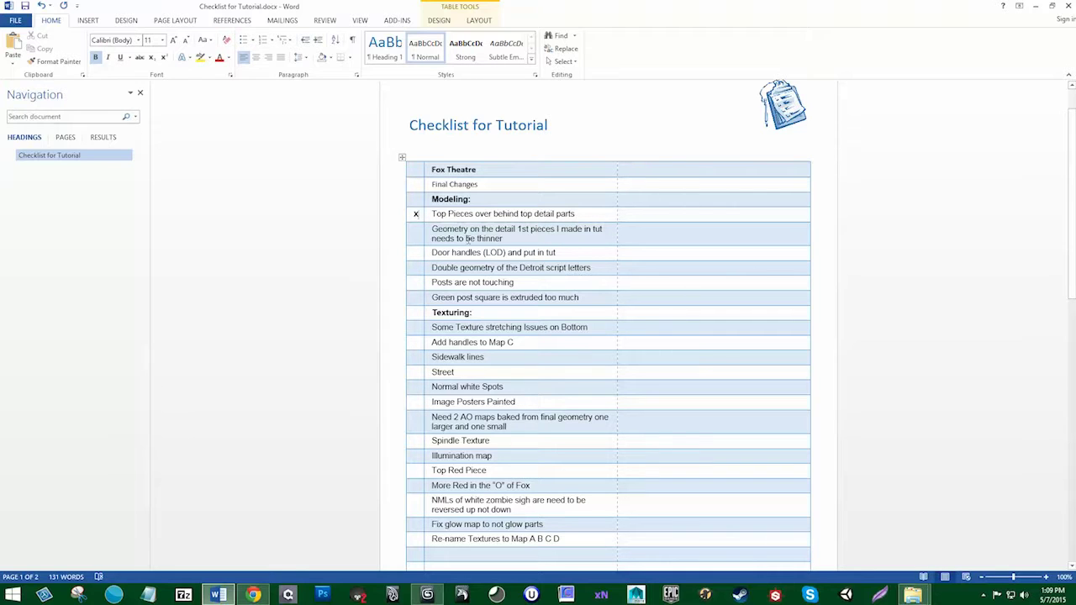
drag(467, 239, 503, 238)
click(1035, 6)
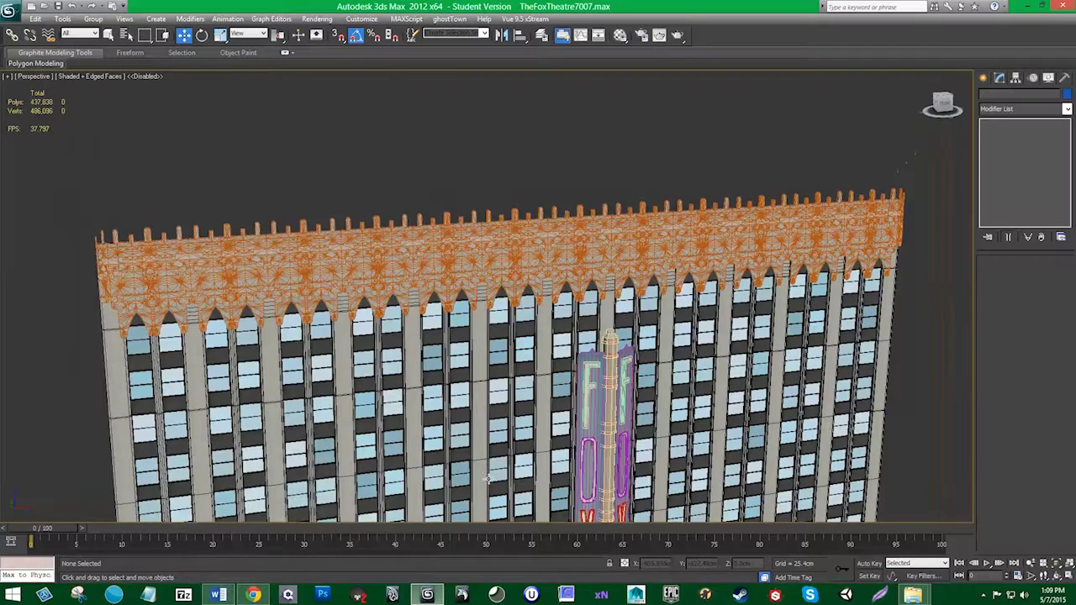
Step: Scale the first ornament panel above the lower large windows along one axis to make it thinner, and deselect it
middle_drag(517, 403, 477, 172)
middle_drag(440, 263, 445, 145)
scroll(394, 214, up, 3)
middle_drag(73, 250, 377, 324)
scroll(382, 295, up, 4)
click(391, 268)
click(64, 206)
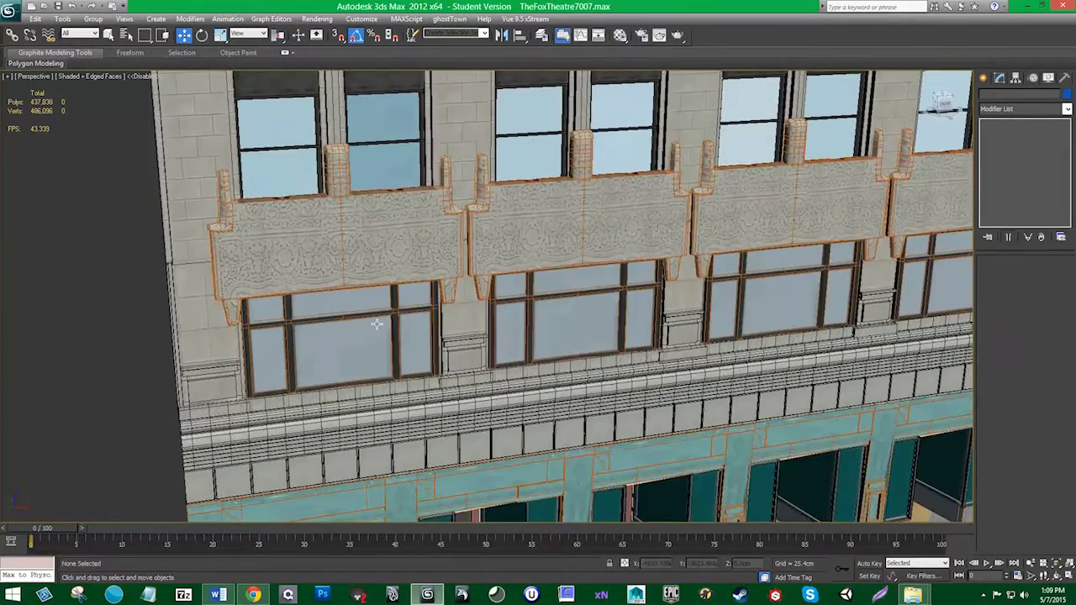
alt+middle_drag(370, 286, 570, 322)
click(370, 262)
key(r)
scroll(569, 322, up, 3)
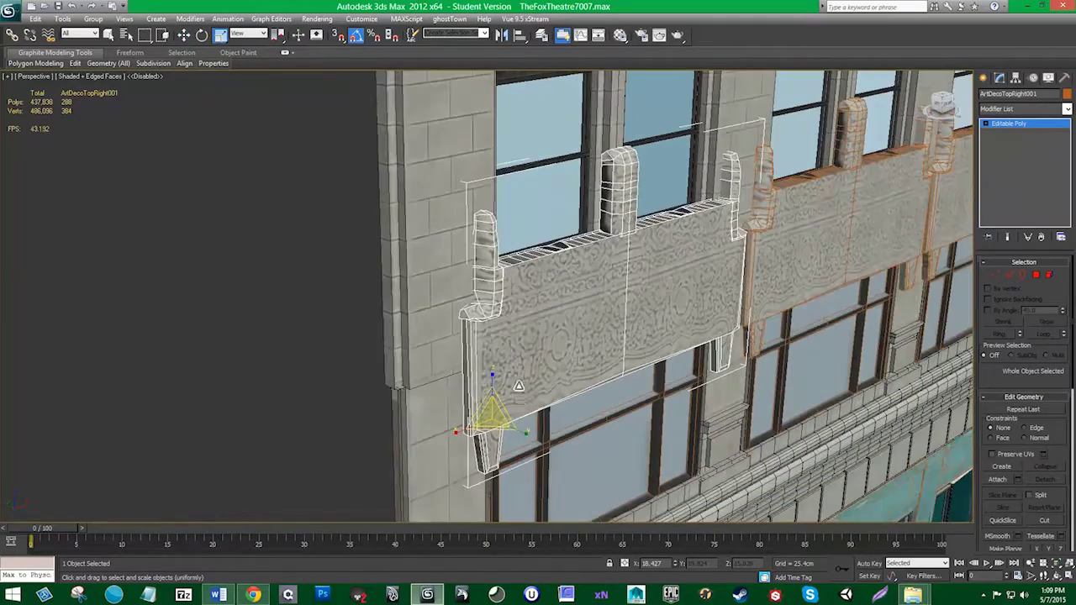
drag(526, 438, 492, 425)
alt+middle_drag(493, 425, 437, 419)
click(58, 247)
Step: Set the Perspective view to plain Shaded display with Edged Faces turned off
scroll(329, 303, down, 5)
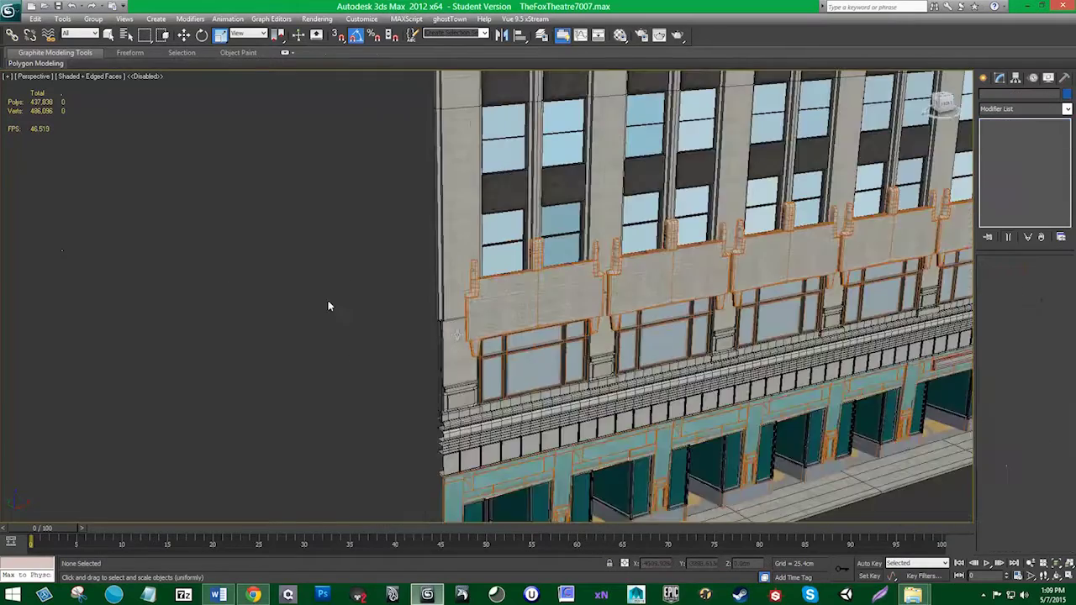
alt+middle_drag(463, 353, 454, 352)
mouse_move(35, 63)
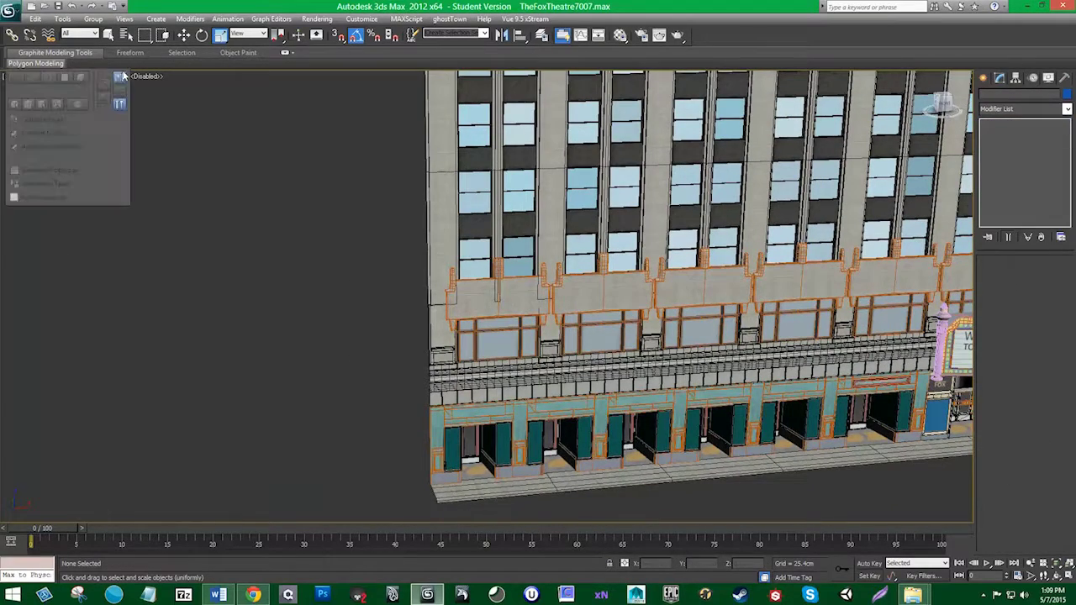
click(113, 75)
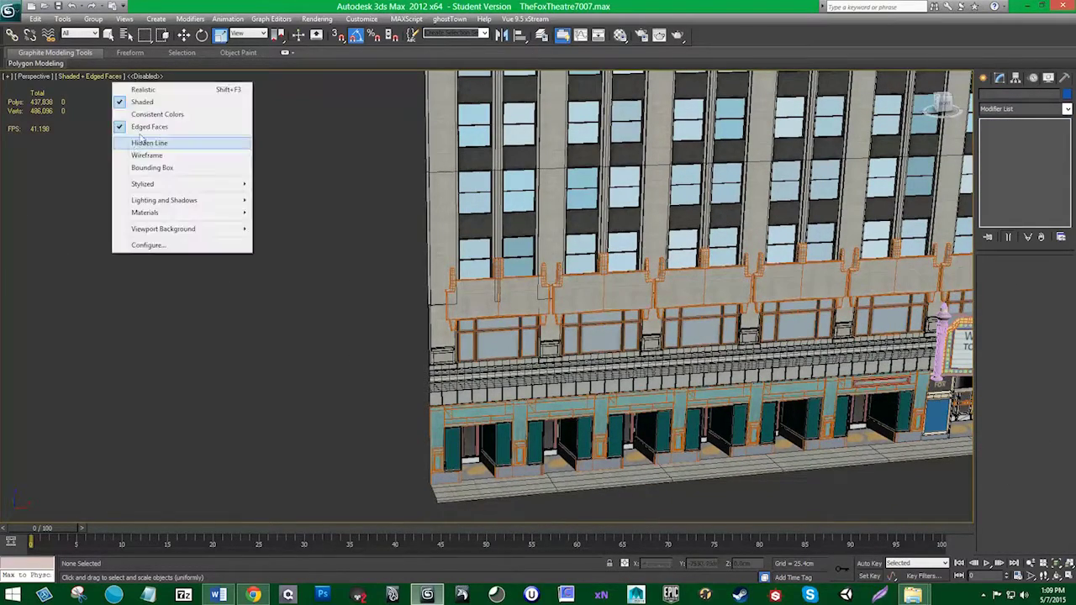
click(142, 119)
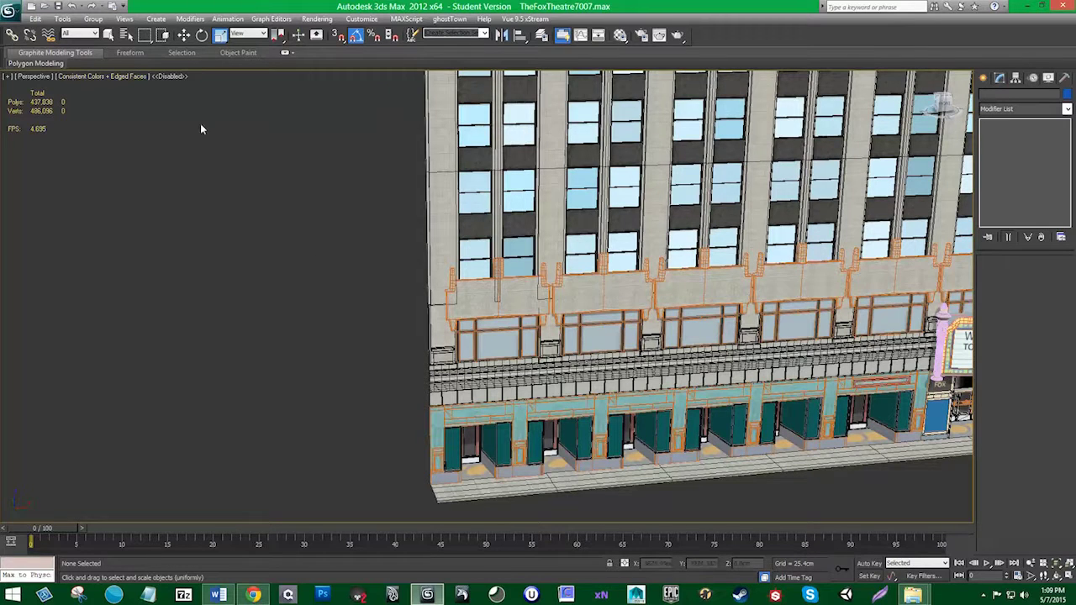
click(101, 78)
click(113, 102)
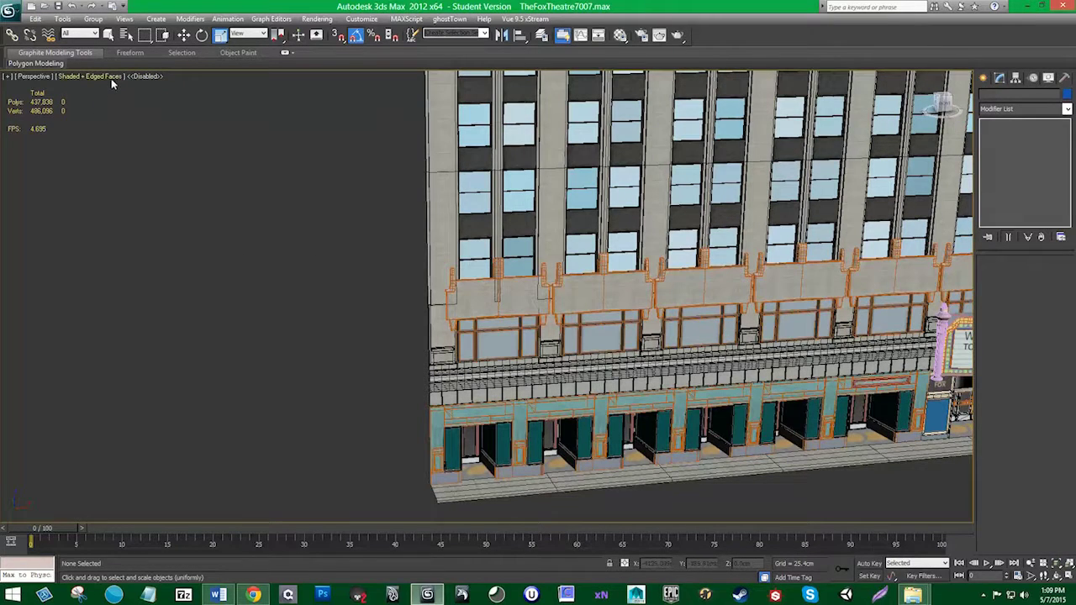
click(111, 79)
click(126, 127)
Step: Select the first seven ornament panels above the large windows, starting from the building's near end
mouse_move(313, 250)
middle_down()
mouse_move(289, 209)
mouse_move(319, 273)
mouse_move(317, 312)
mouse_move(364, 314)
middle_up()
scroll(321, 231, up, 3)
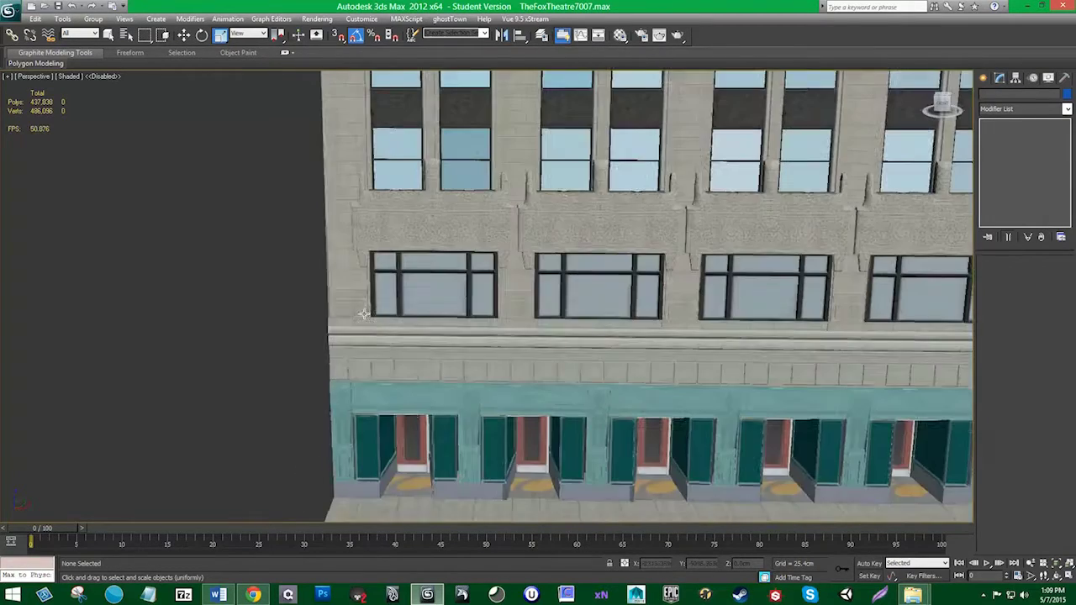
scroll(490, 370, down, 4)
alt+middle_drag(491, 370, 529, 356)
scroll(533, 340, up, 4)
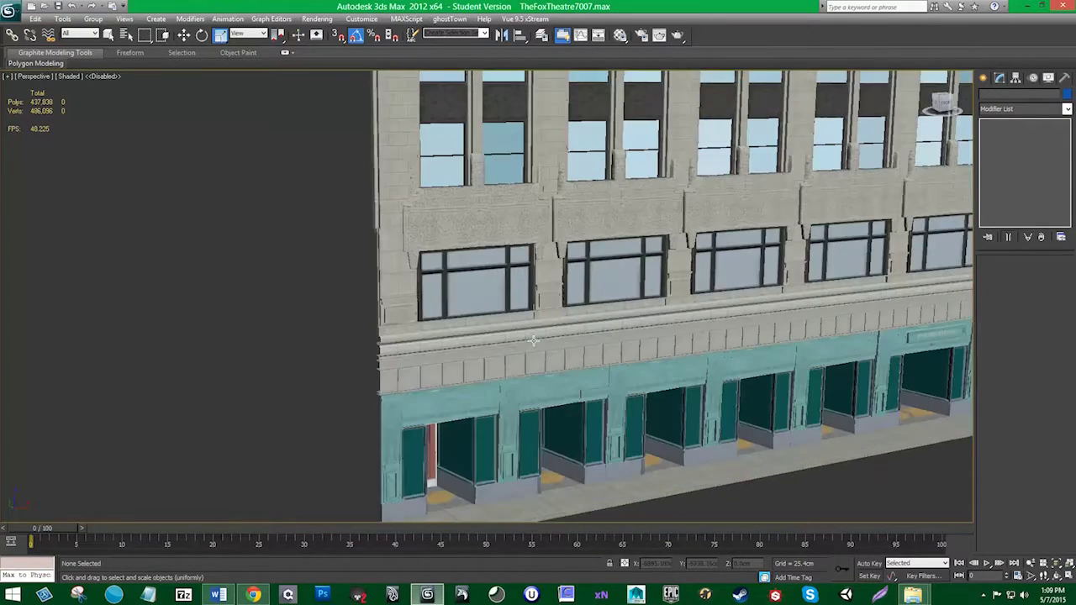
alt+middle_drag(602, 311, 514, 339)
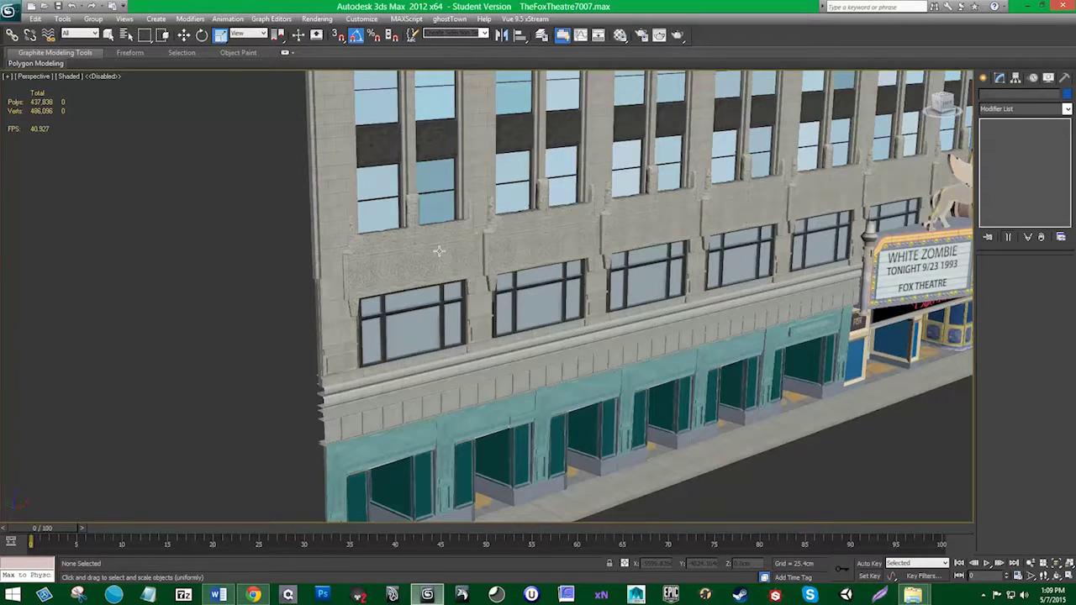
click(438, 250)
ctrl+click(548, 244)
ctrl+click(642, 230)
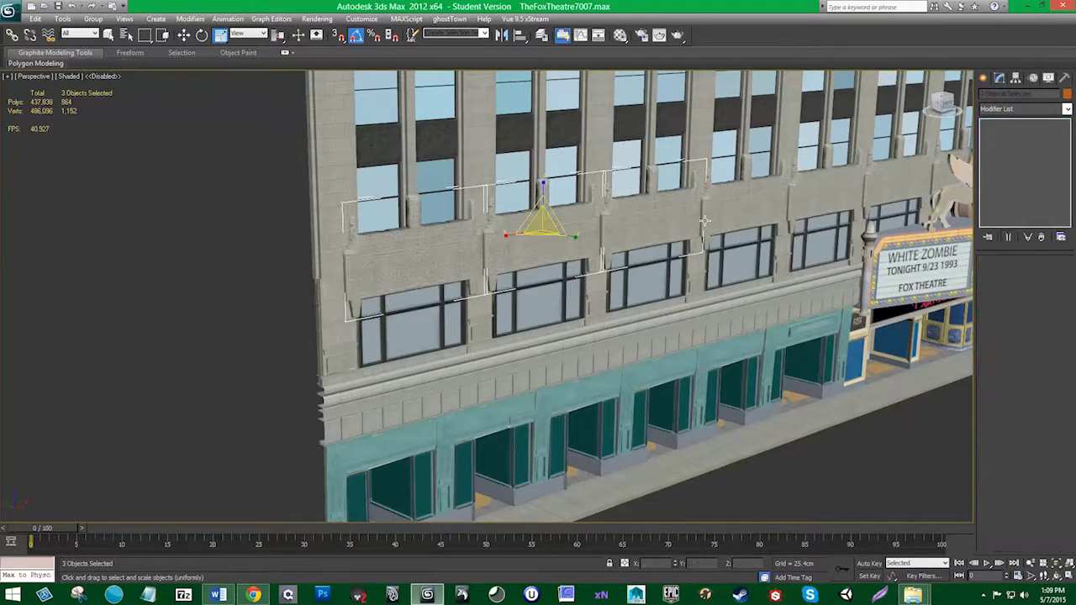
ctrl+click(736, 212)
ctrl+click(828, 195)
ctrl+click(898, 185)
middle_drag(871, 213, 295, 403)
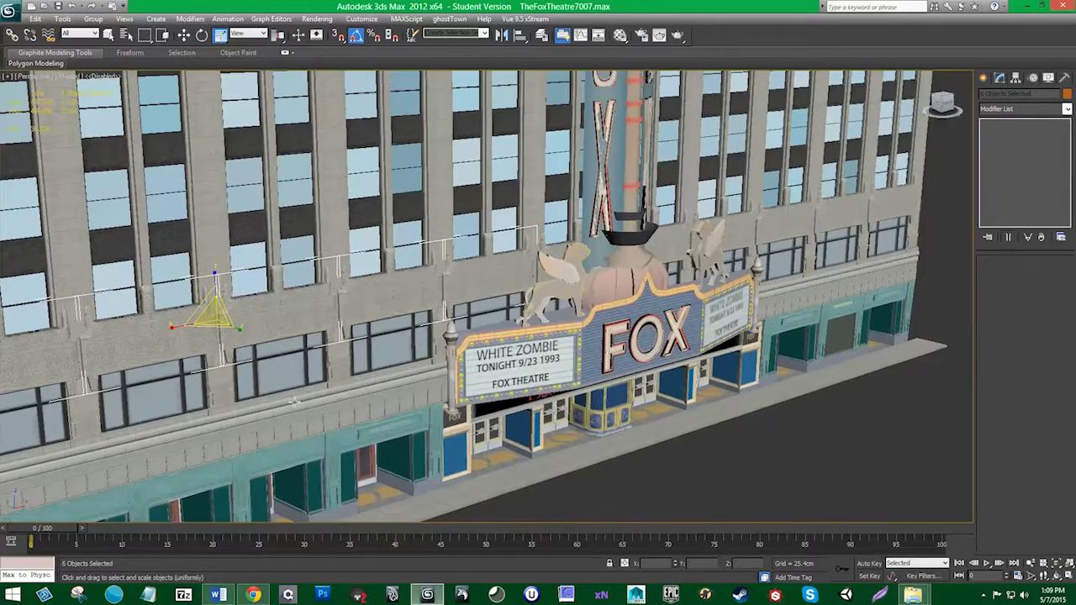
ctrl+click(544, 275)
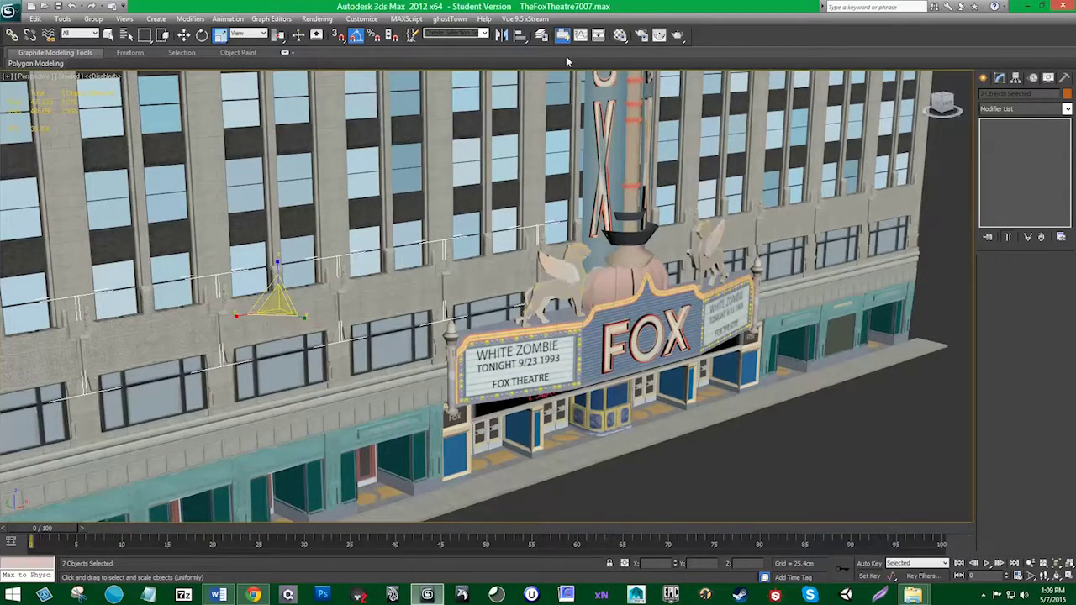
Step: Hide the FoxSignBig layer and add the remaining five ornament panels along the facade to the selection
click(543, 35)
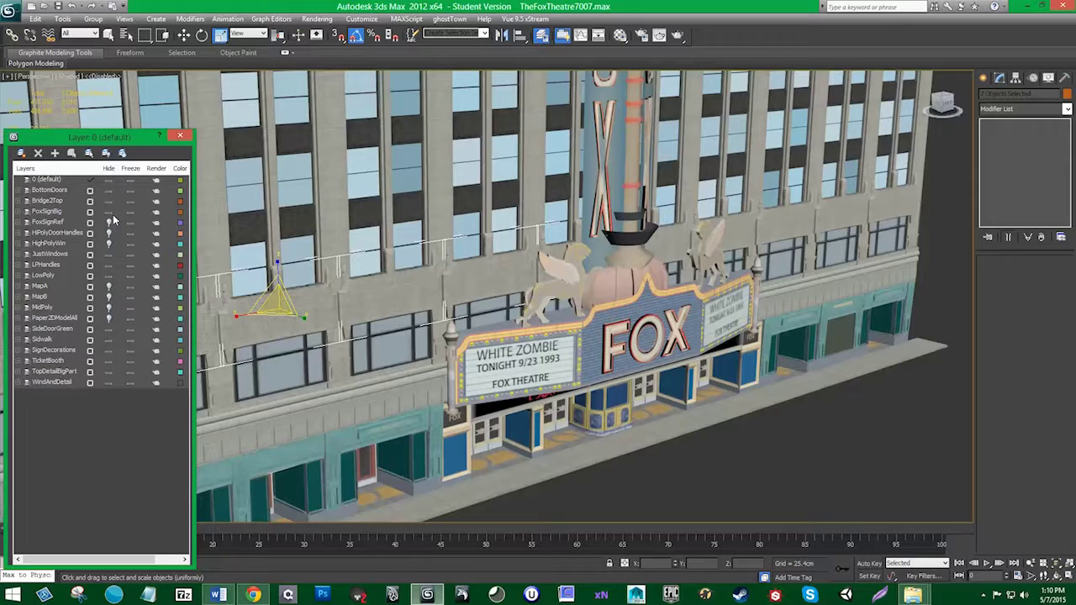
click(112, 211)
ctrl+click(631, 250)
ctrl+click(699, 238)
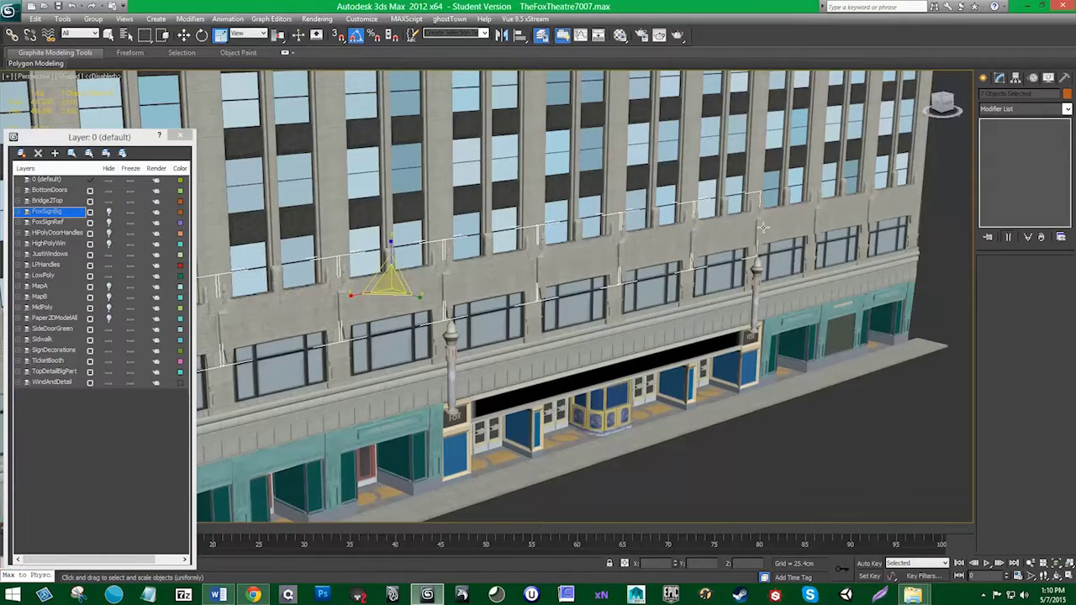
ctrl+click(763, 227)
ctrl+click(833, 211)
ctrl+click(881, 204)
Step: Scale the twelve selected ornament panels along the Y axis to make them thinner, and deselect them
middle_drag(480, 316, 658, 283)
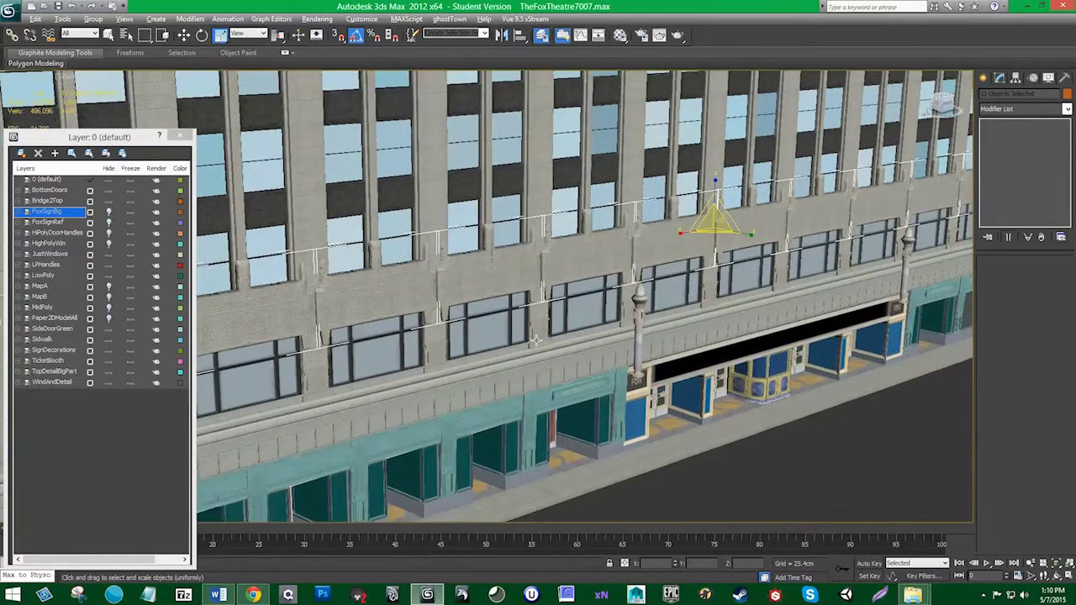
middle_drag(516, 340, 647, 292)
scroll(646, 292, up, 6)
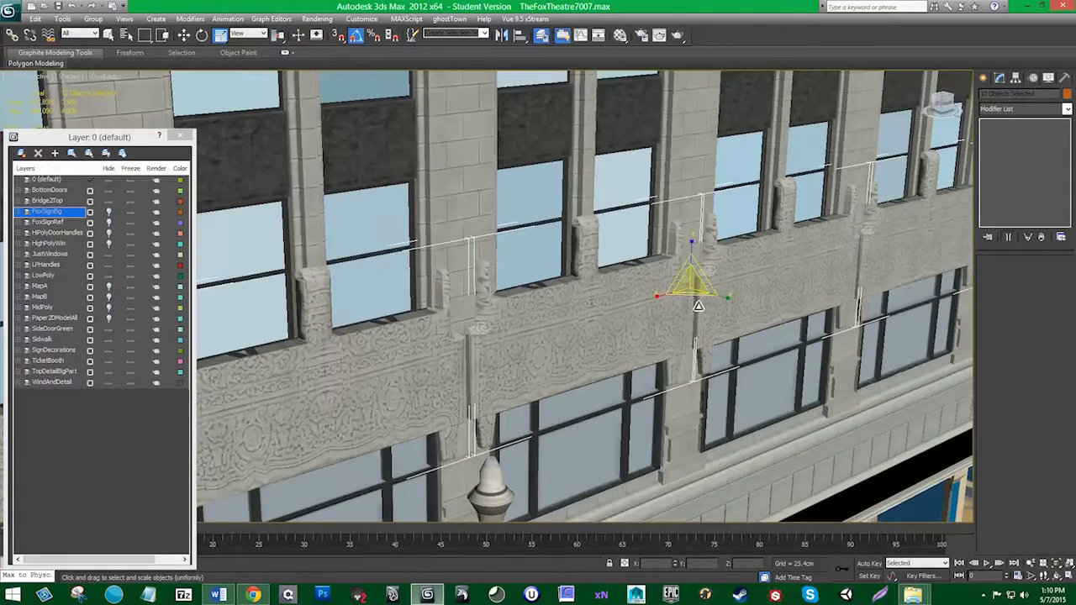
drag(722, 303, 672, 305)
scroll(397, 406, down, 3)
middle_drag(396, 406, 799, 293)
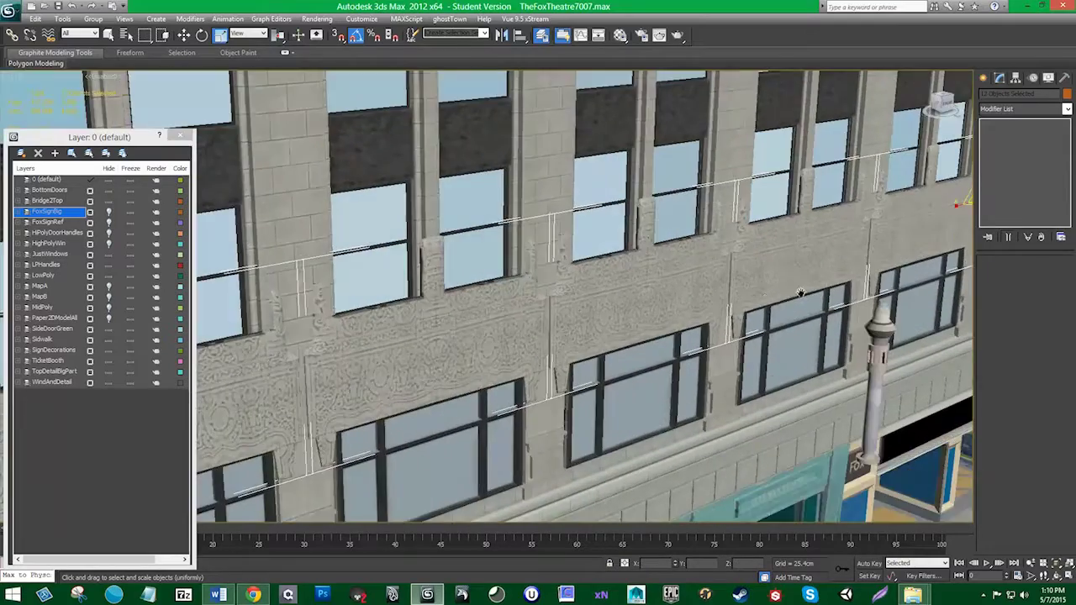
scroll(656, 300, up, 2)
middle_drag(627, 314, 344, 428)
scroll(535, 344, down, 4)
middle_drag(754, 424, 642, 439)
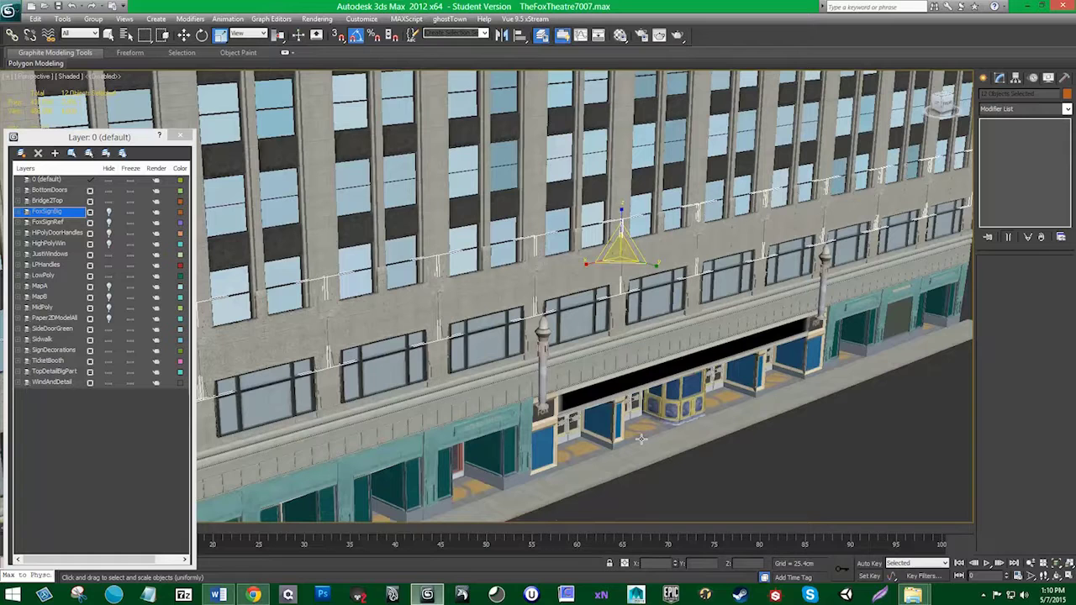
click(767, 472)
Step: Switch to the Word checklist, mark "Geometry on the detail 1st pieces I made in tut needs to be thinner" with an X, and return to 3ds Max
click(217, 595)
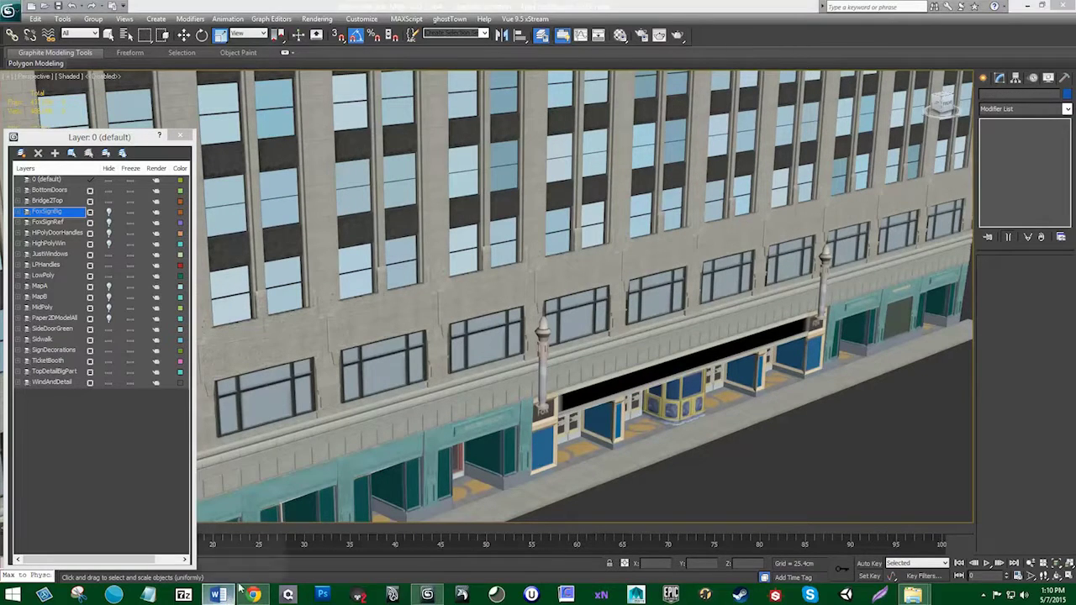
click(421, 234)
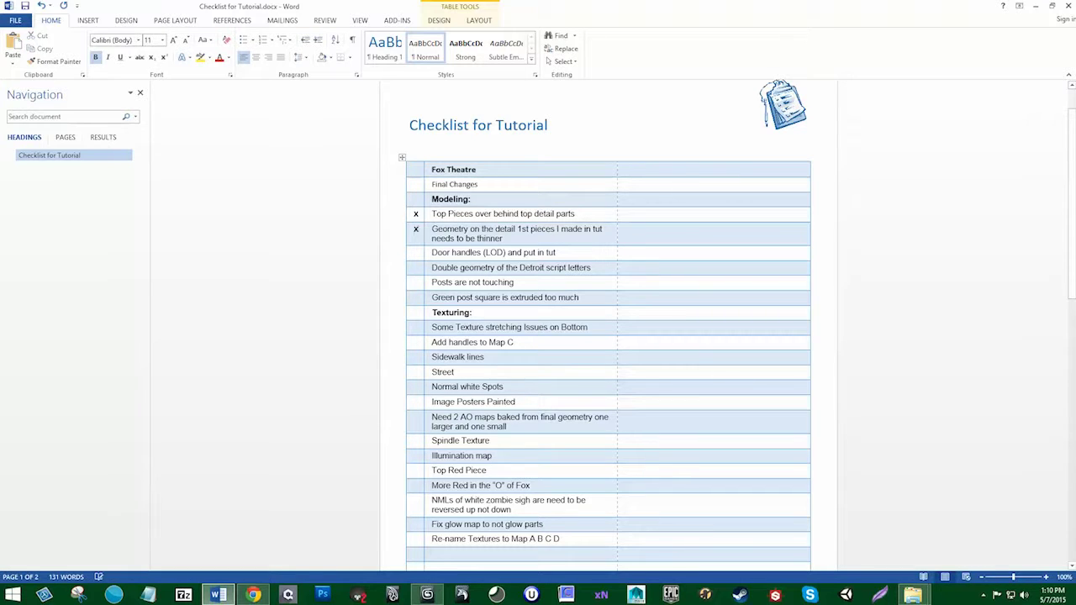
click(509, 252)
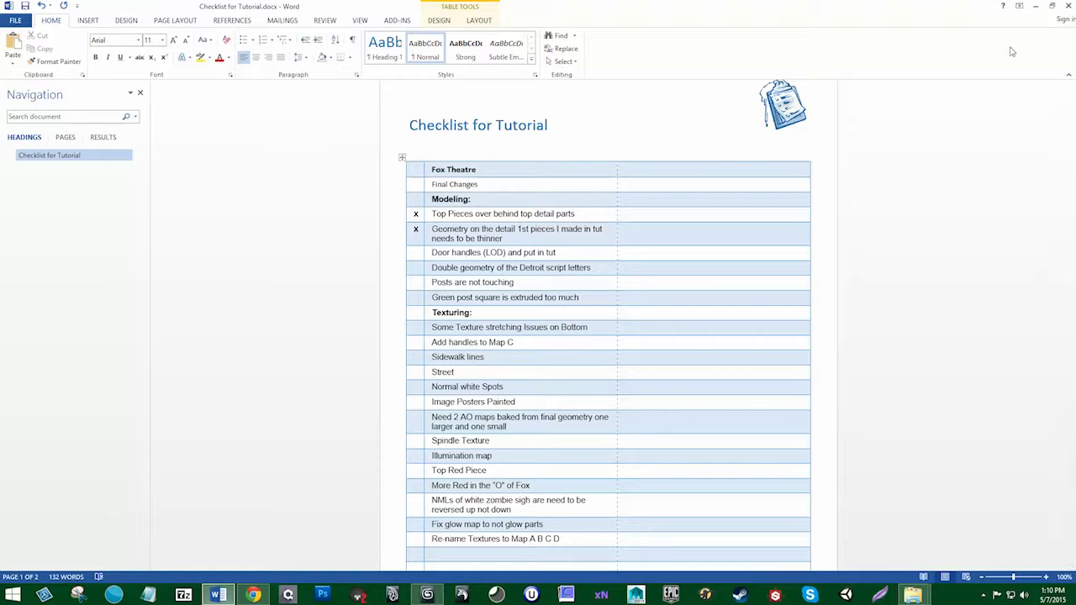
click(1036, 6)
Step: Select the objects on the LPHandles layer at the theatre's entrance doors
middle_drag(624, 253, 730, 214)
middle_drag(558, 281, 668, 237)
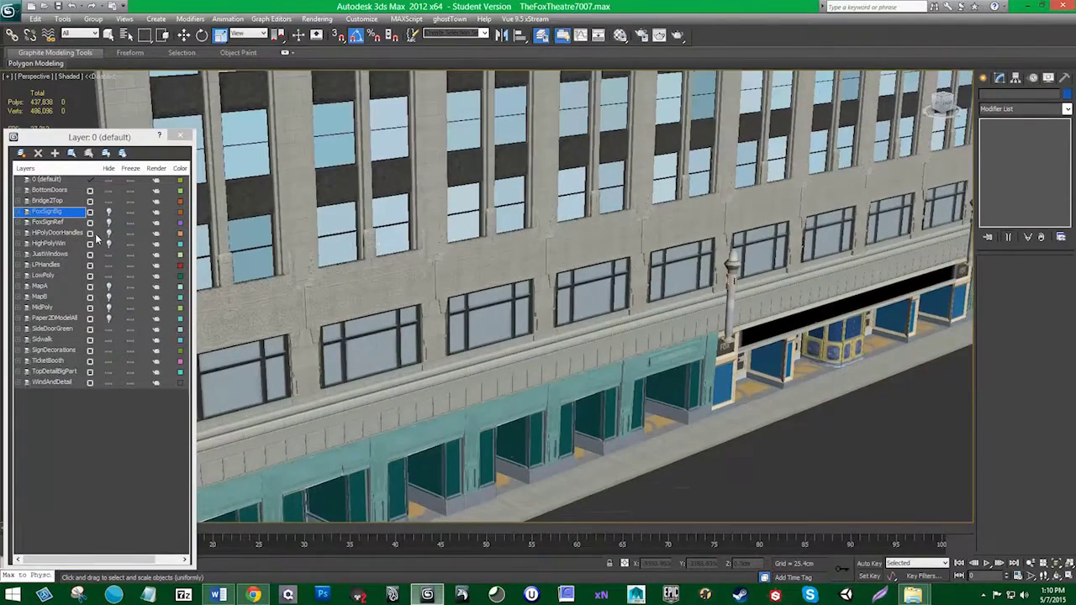
middle_drag(351, 325, 278, 273)
scroll(488, 296, up, 5)
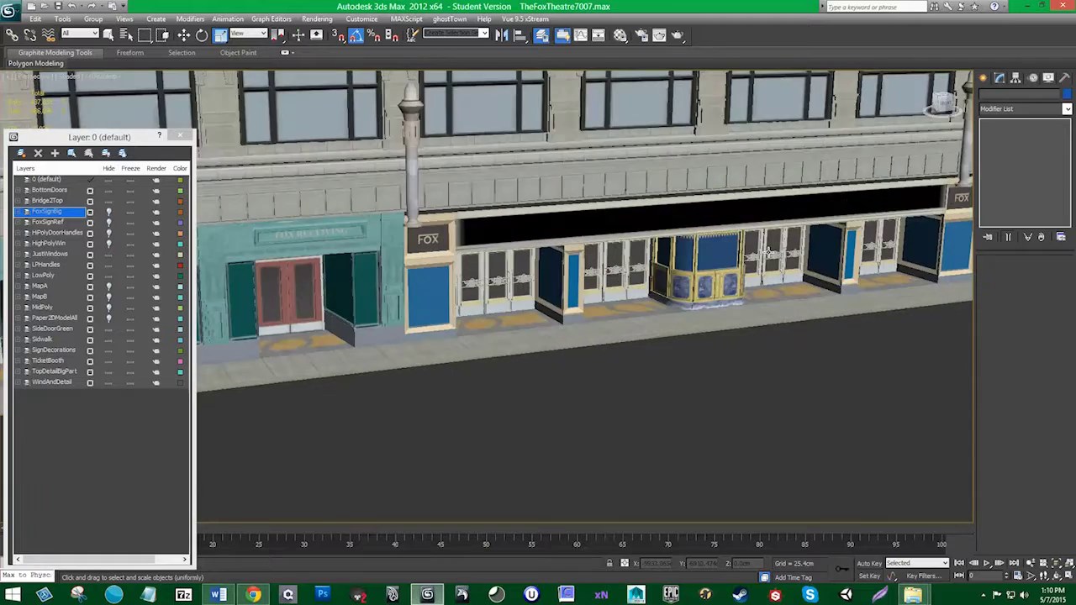
middle_drag(395, 345, 270, 394)
scroll(343, 336, up, 2)
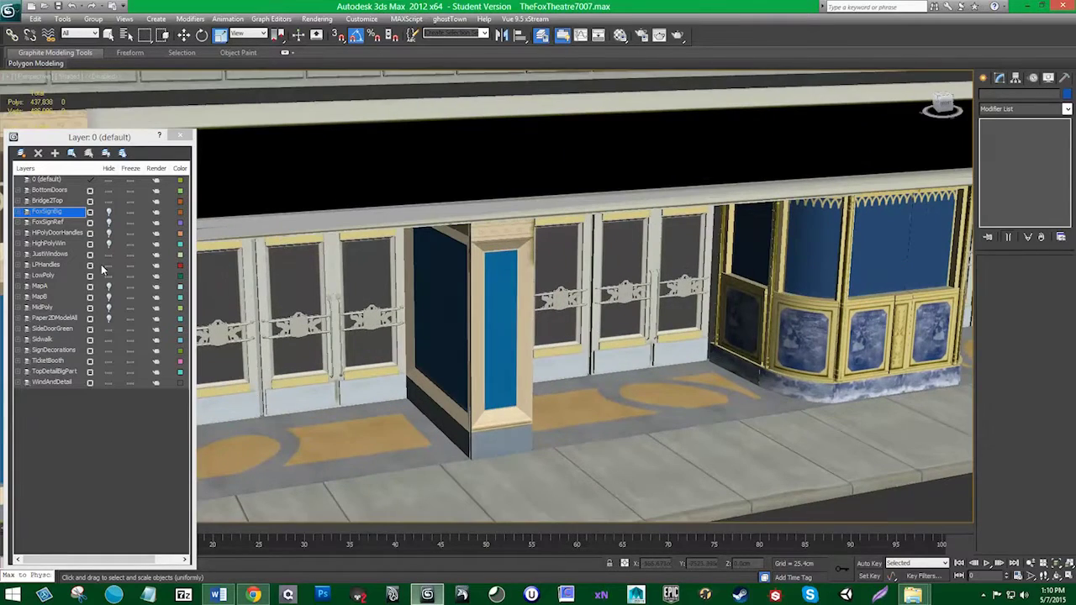
right_click(56, 269)
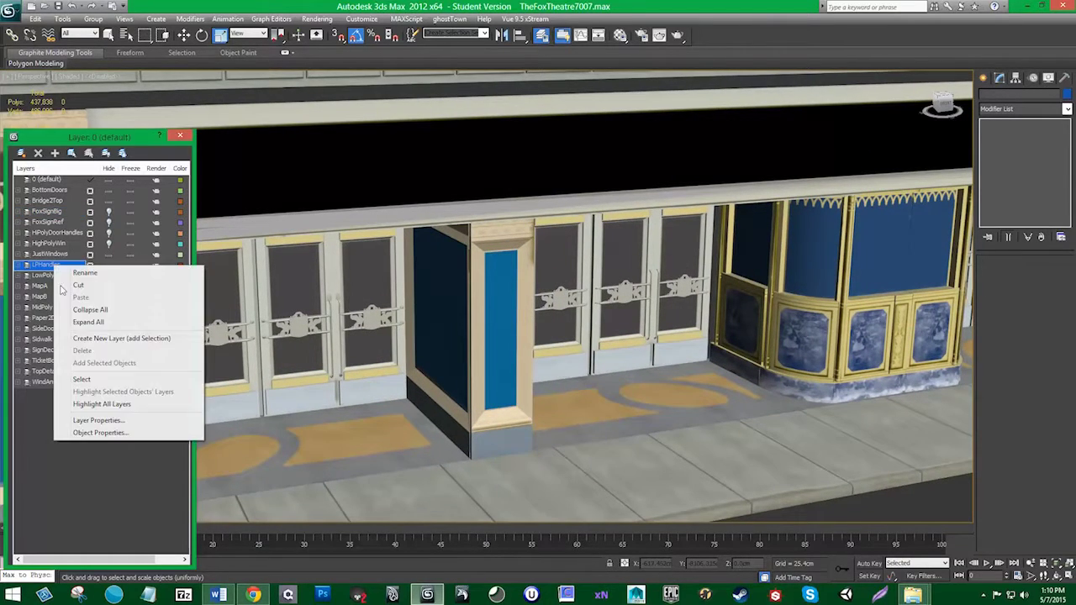
click(89, 373)
scroll(589, 378, down, 5)
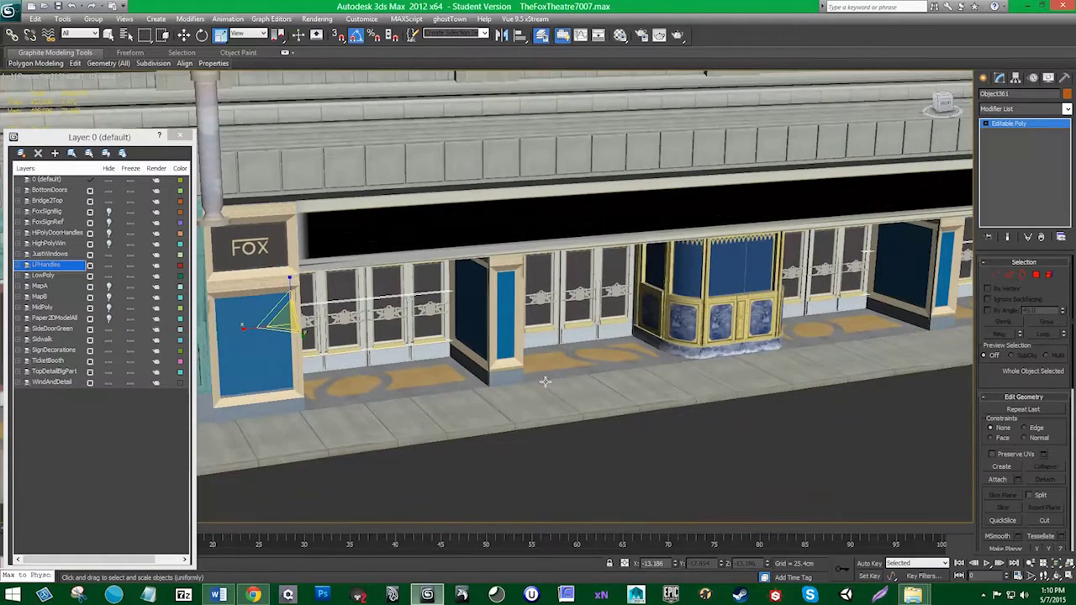
alt+middle_drag(545, 381, 517, 385)
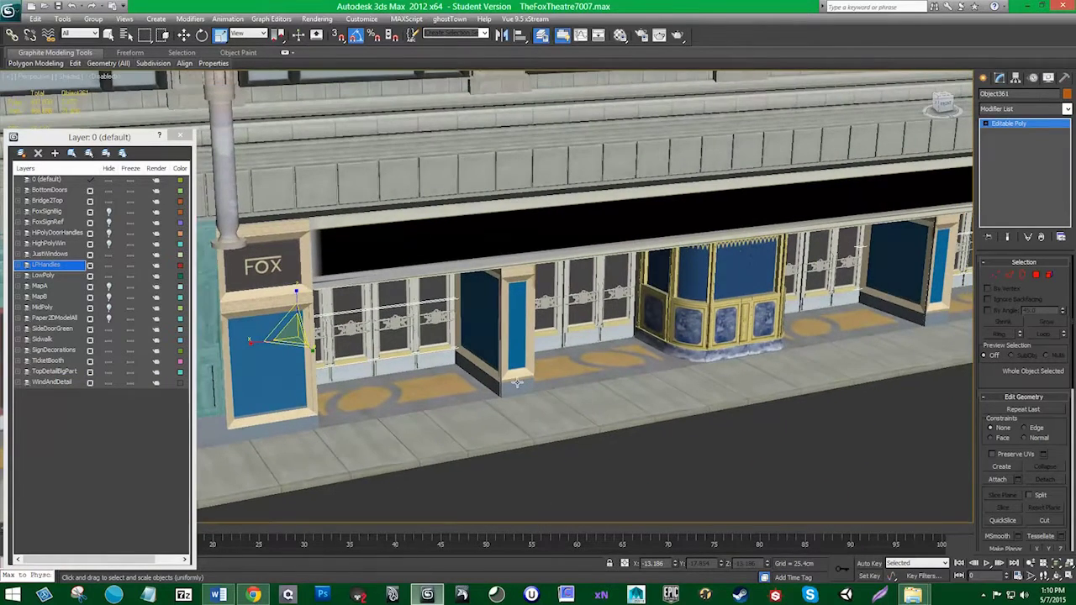
Step: Unhide the MidPoly and HiPolyDoorHandles layers and select all objects on the HiPolyDoorHandles, LPHandles and MidPoly layers
click(103, 308)
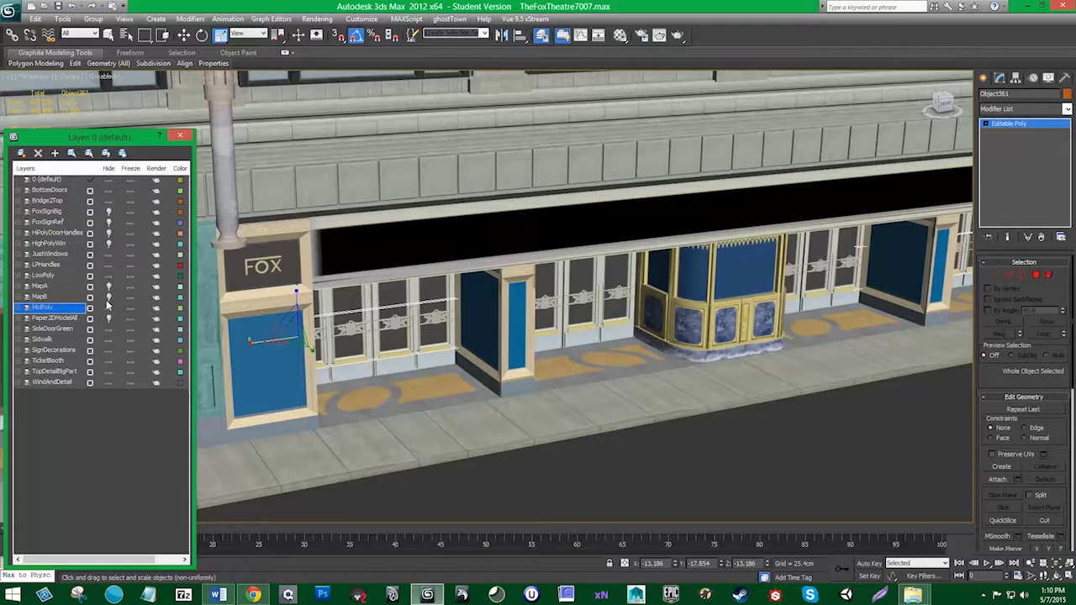
click(69, 234)
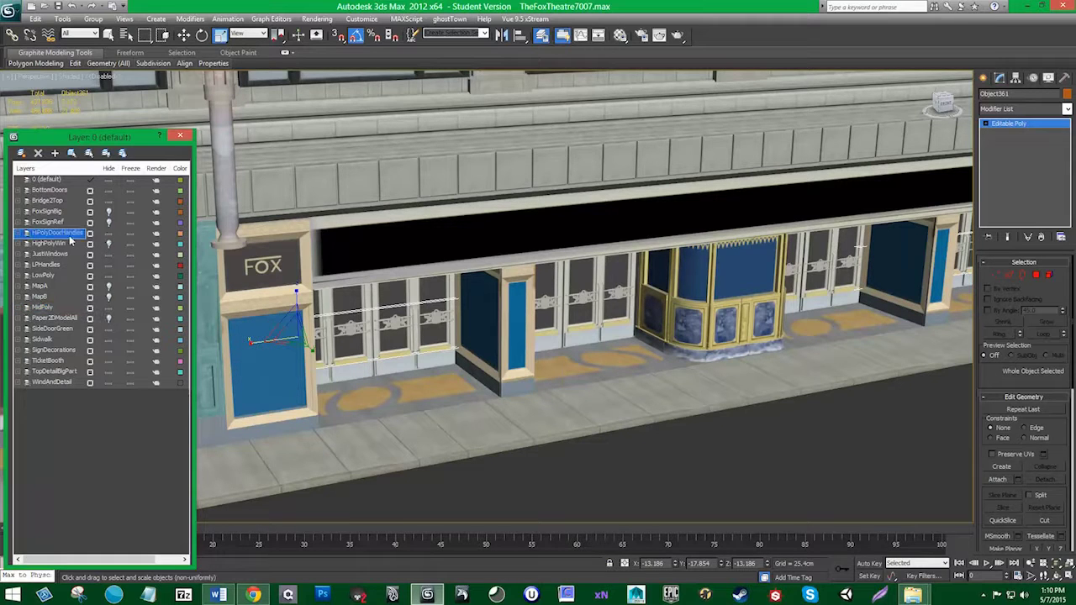
click(54, 223)
ctrl+click(50, 265)
ctrl+click(49, 309)
right_click(49, 309)
click(163, 421)
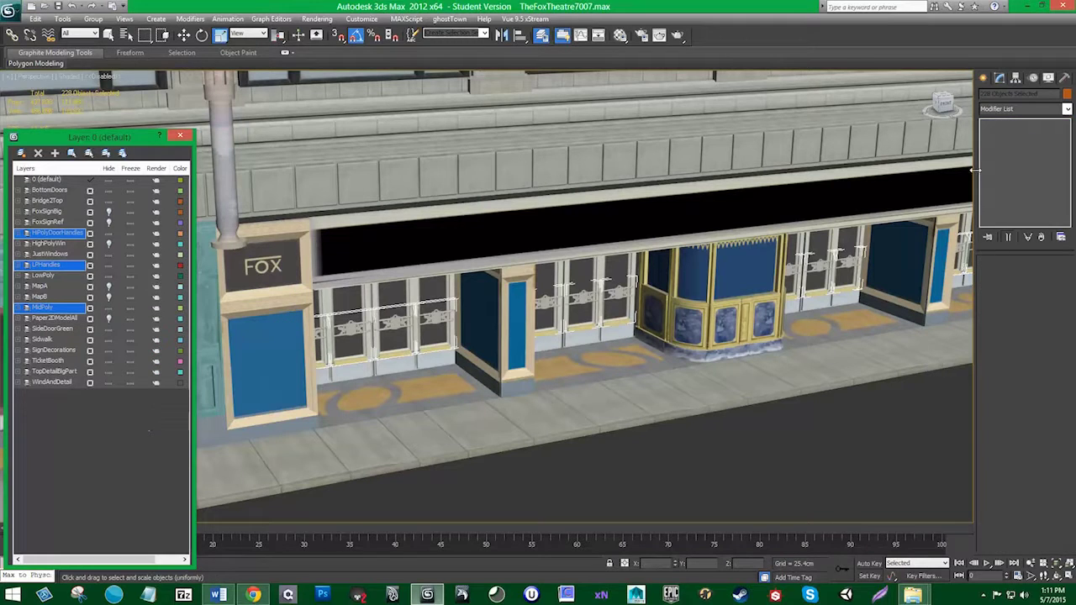
Step: Apply an Unwrap UVW modifier to the selected door handle objects
click(1034, 108)
scroll(1060, 416, down, 10)
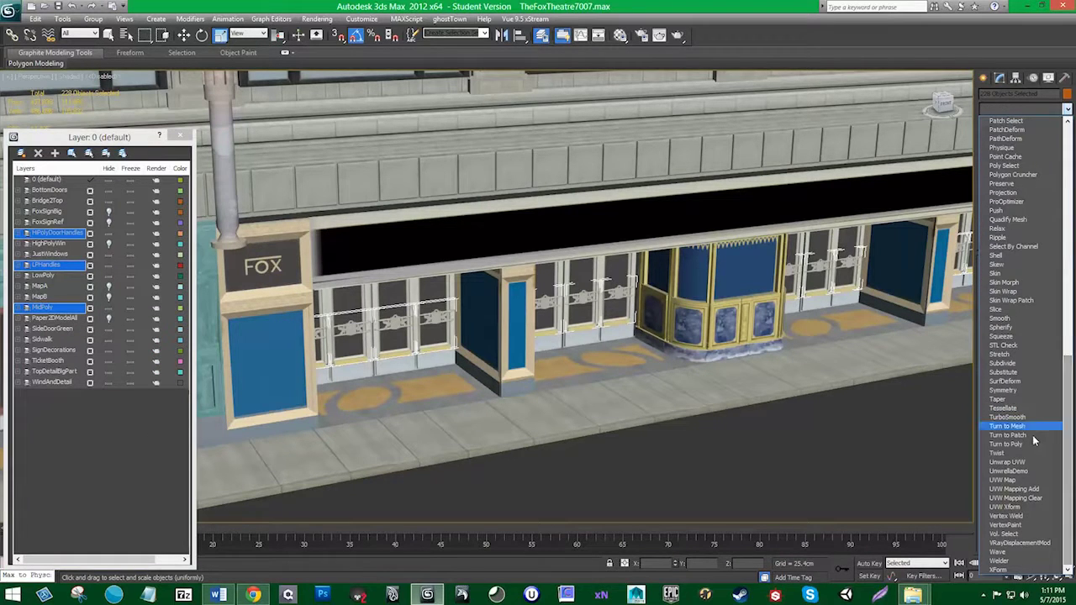
click(1022, 463)
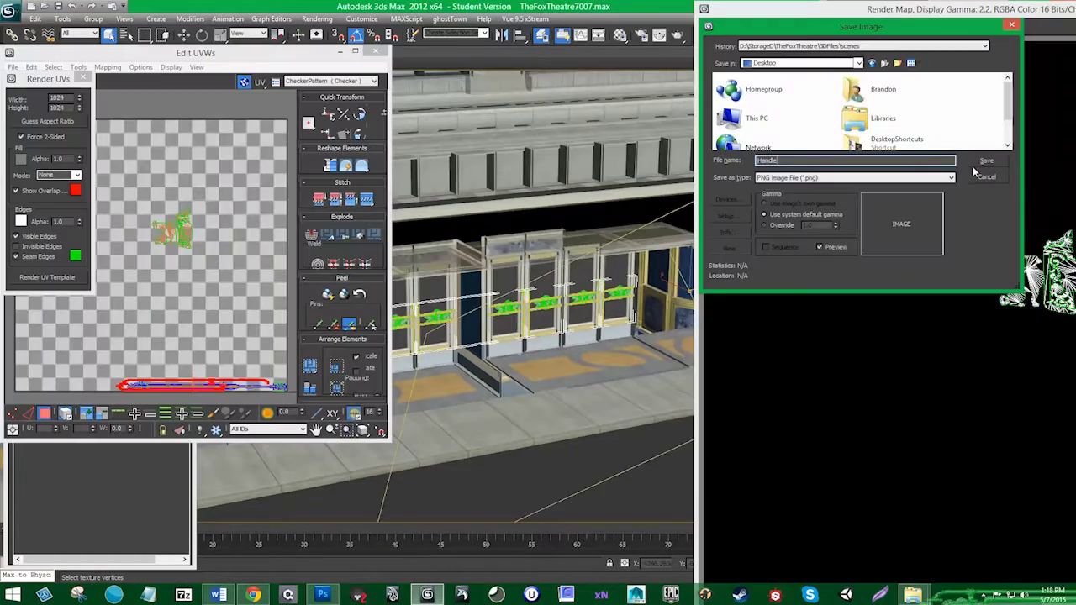
Step: Save the rendered UV template as Handle.png on the desktop, and open that file in Photoshop
click(925, 165)
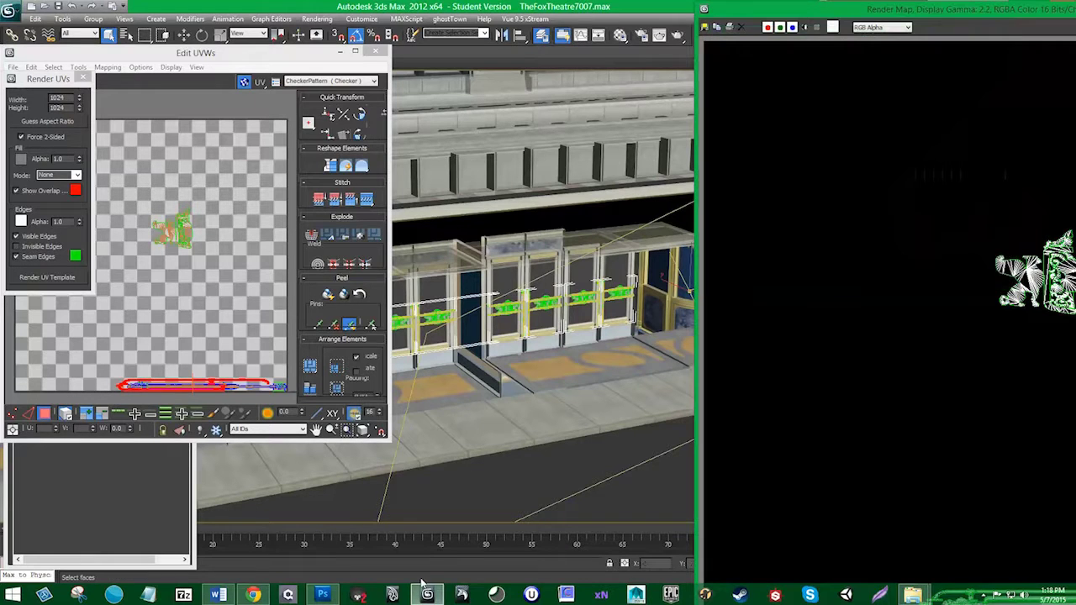
click(324, 595)
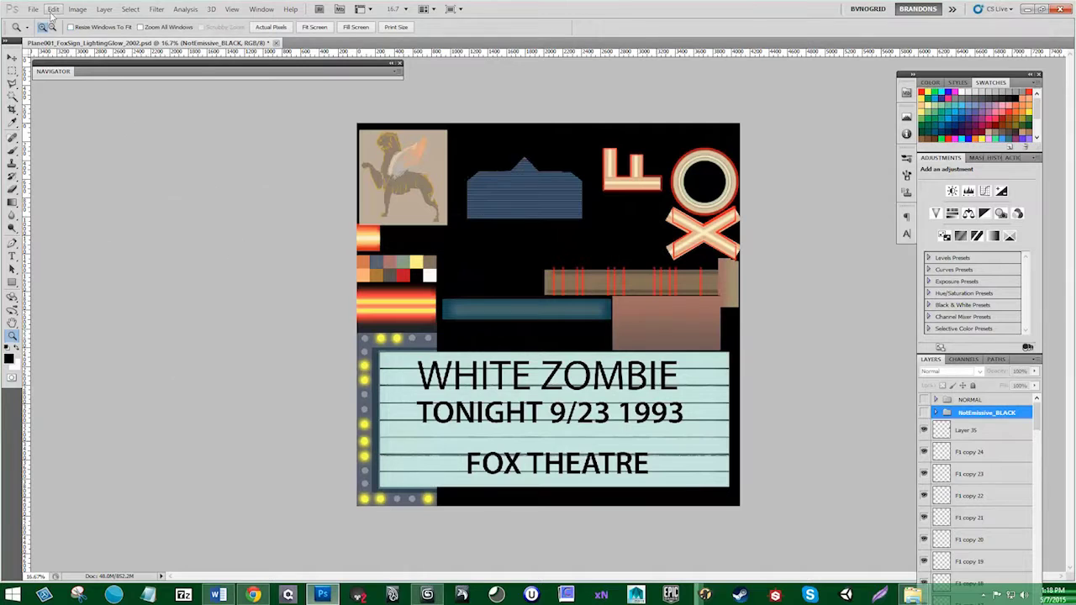
click(52, 9)
mouse_move(32, 9)
click(50, 38)
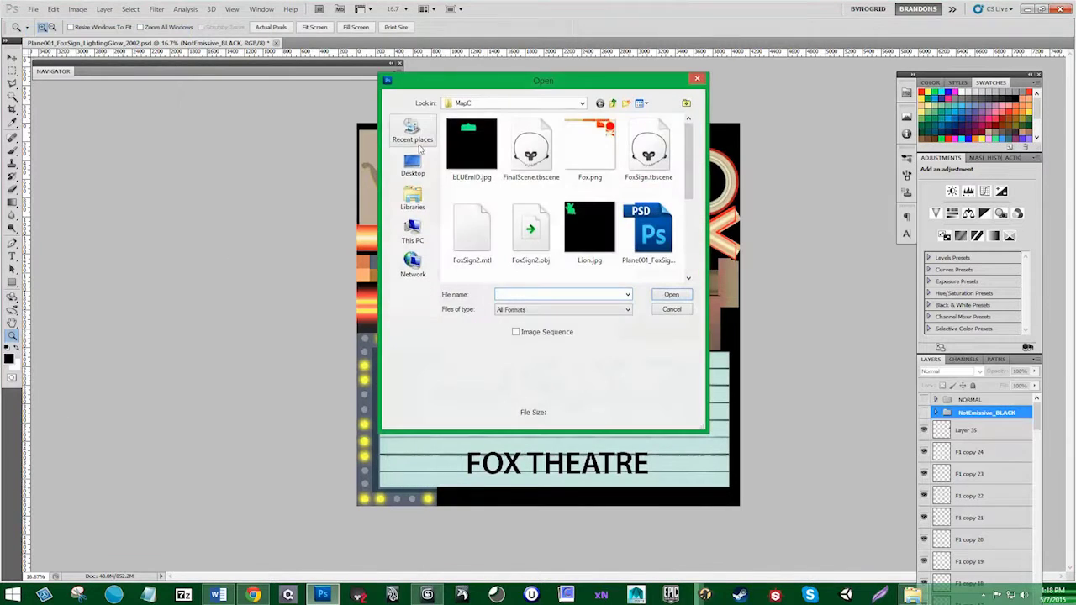
click(413, 164)
click(509, 218)
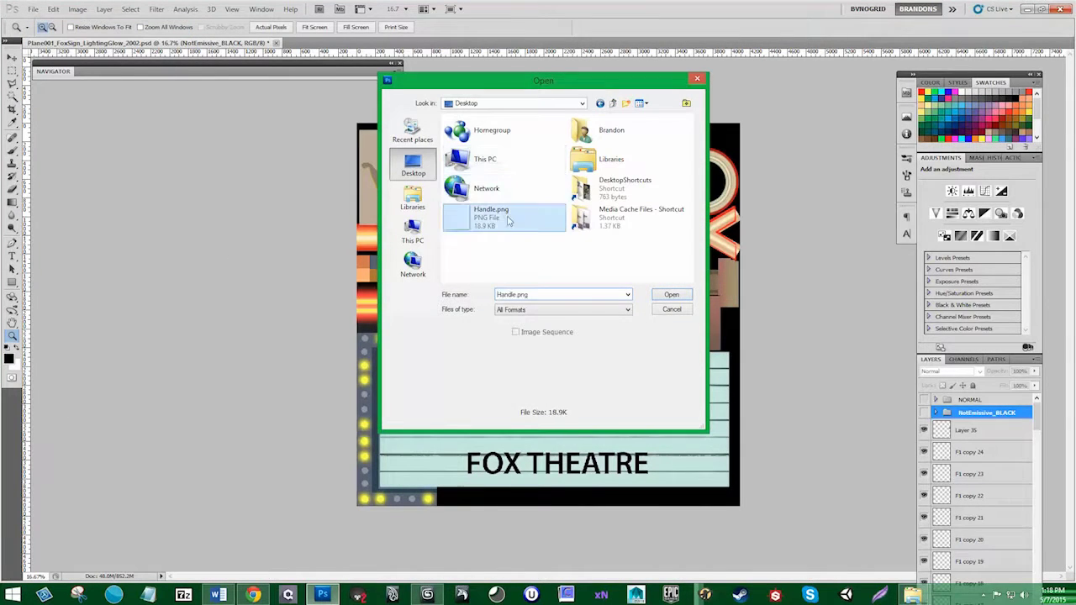
click(671, 294)
Step: Resize Handle.png to 4096 × 4096 pixels and place it as a layer in the Plane001_FoxSign_LightingGlow_2002.psd texture
click(78, 9)
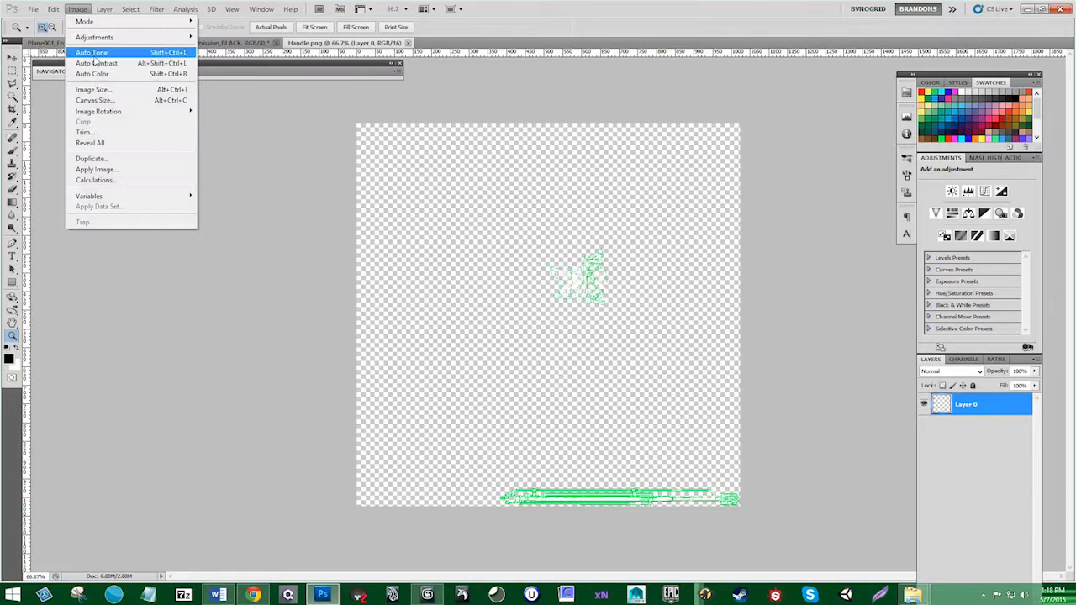
click(95, 89)
text(4096)
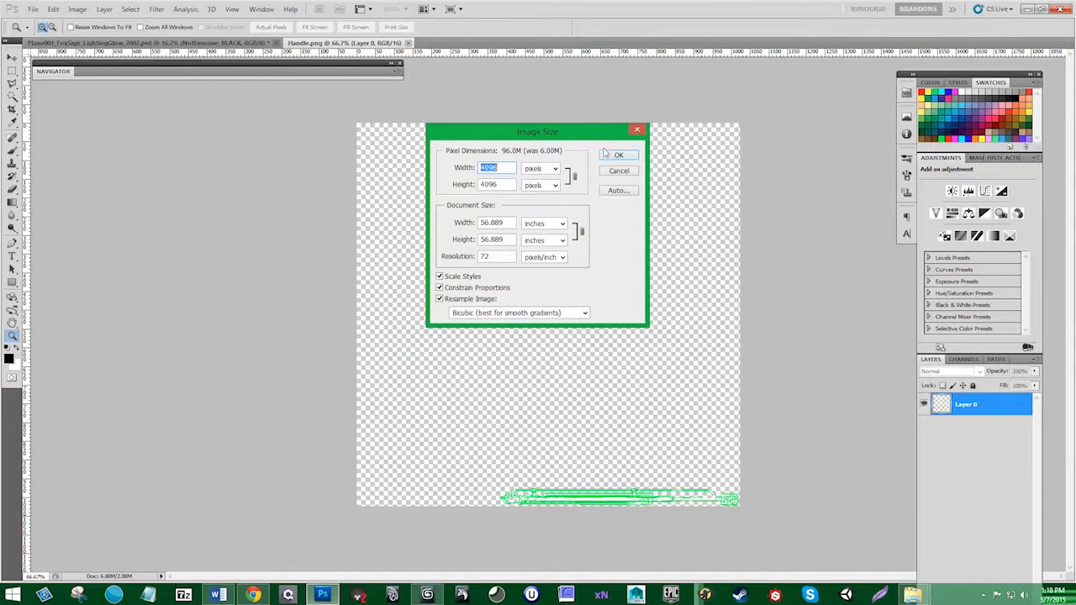
click(618, 155)
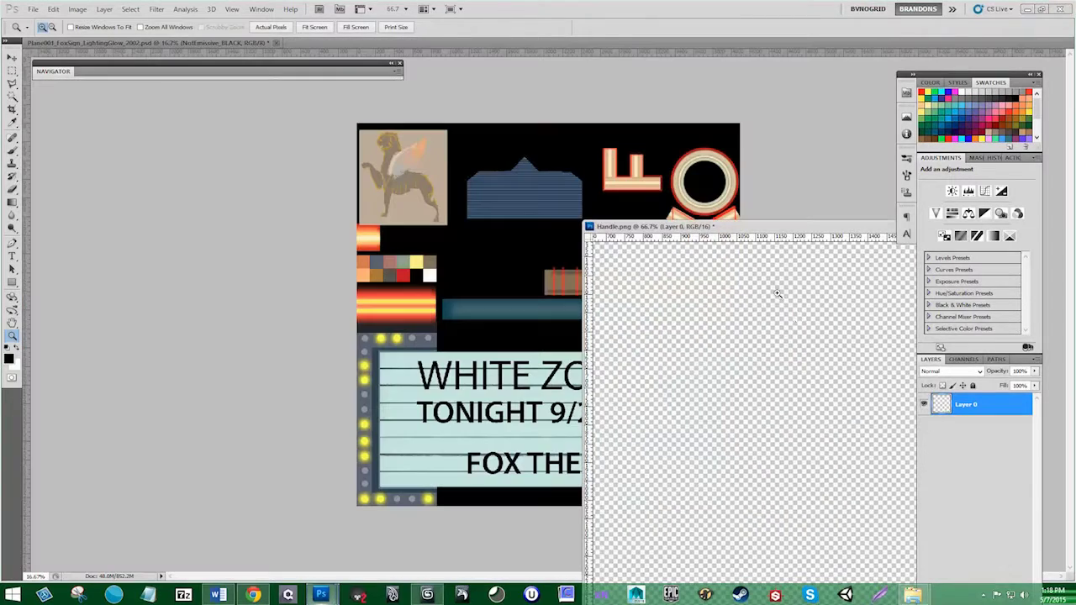
drag(811, 391, 487, 351)
click(519, 221)
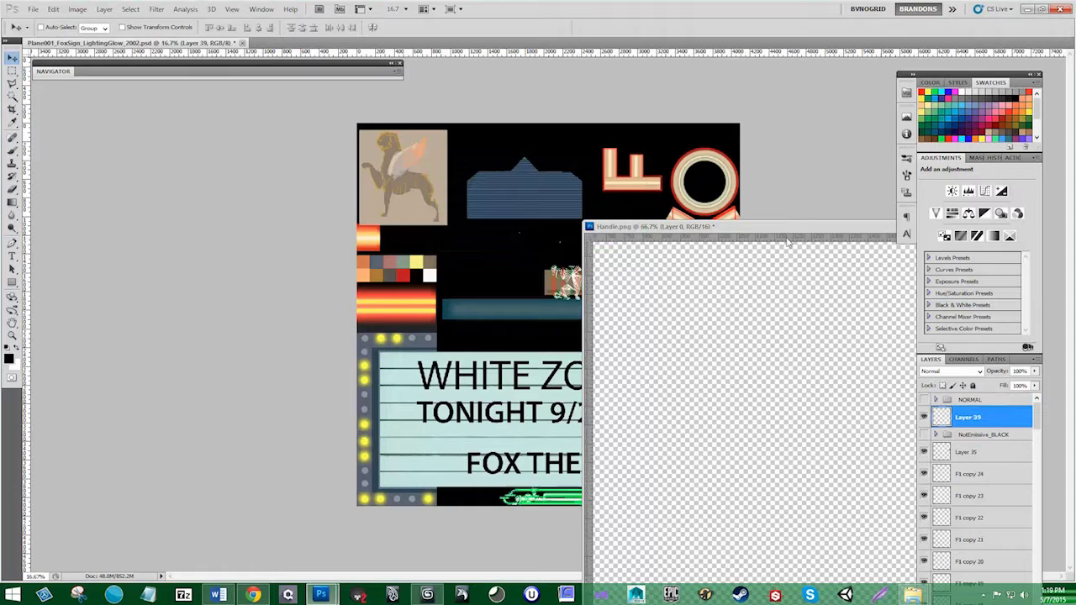
drag(809, 226, 183, 210)
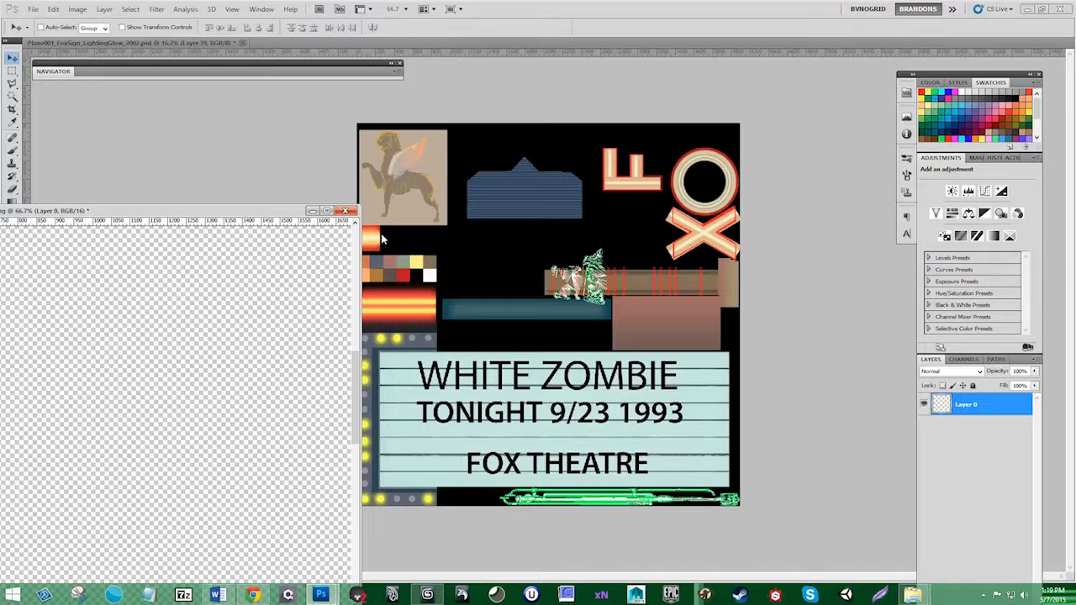
Step: Return to 3ds Max and move the handle ornament's UV pieces to the left, into the texture's empty area
click(427, 596)
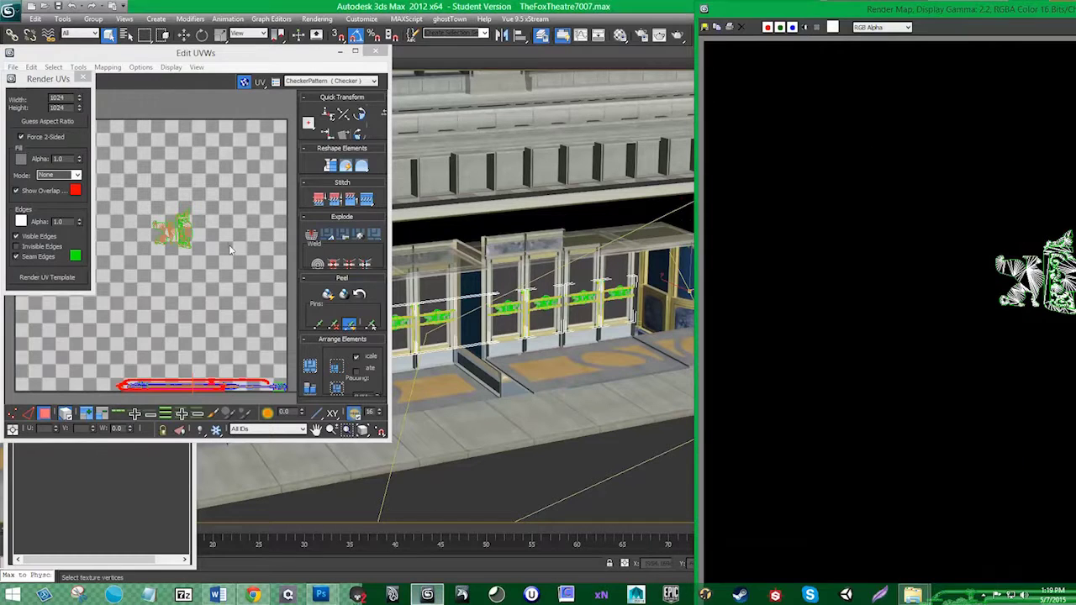
drag(128, 194, 199, 256)
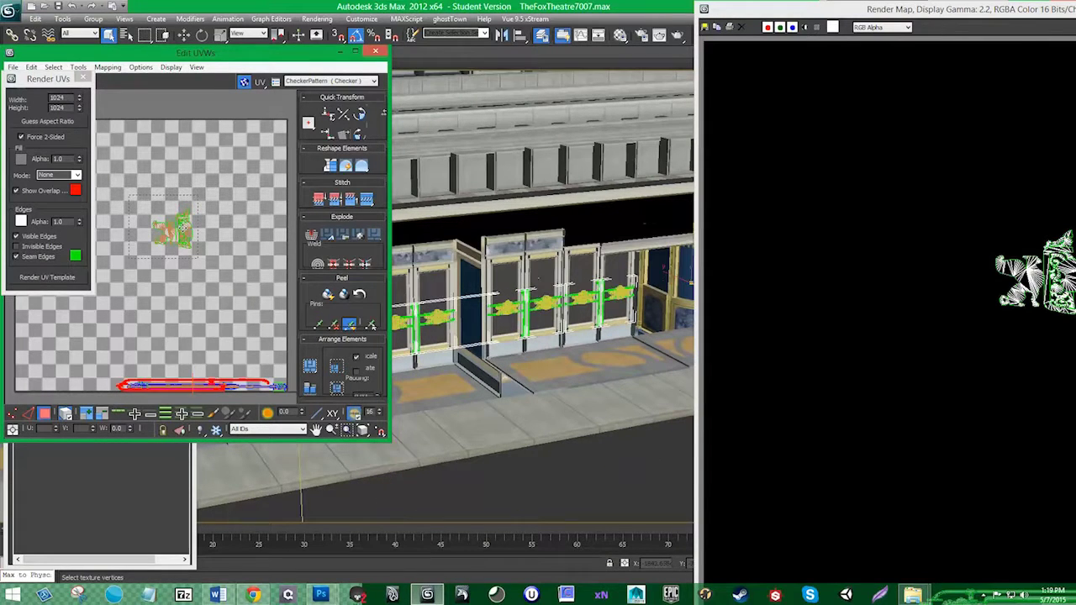
click(181, 228)
drag(182, 227, 182, 223)
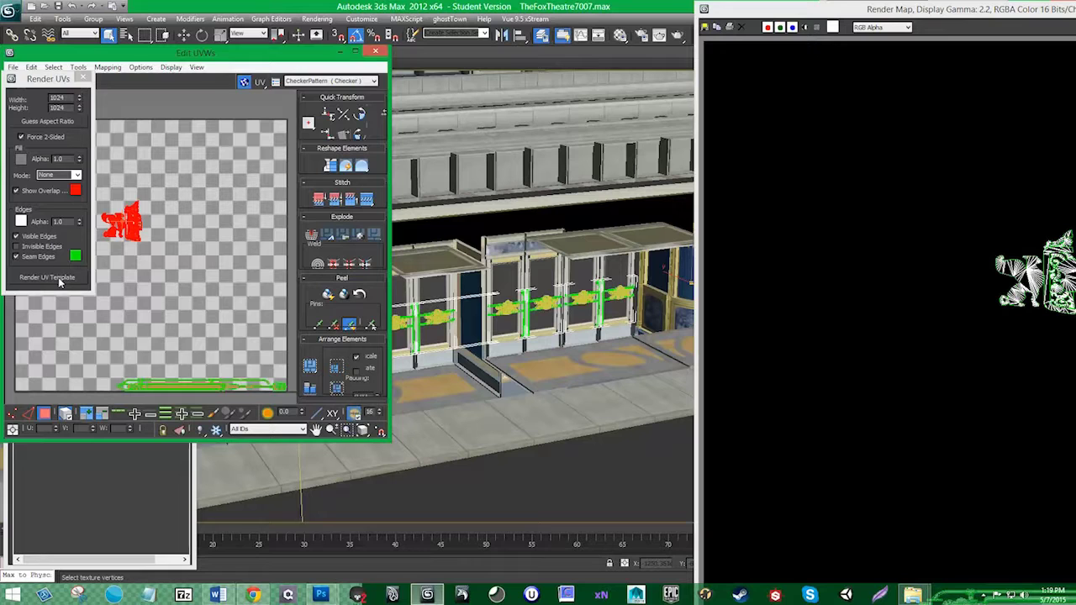
Step: Render the UV template with the moved ornament and save it over Handle.png on the desktop
click(58, 277)
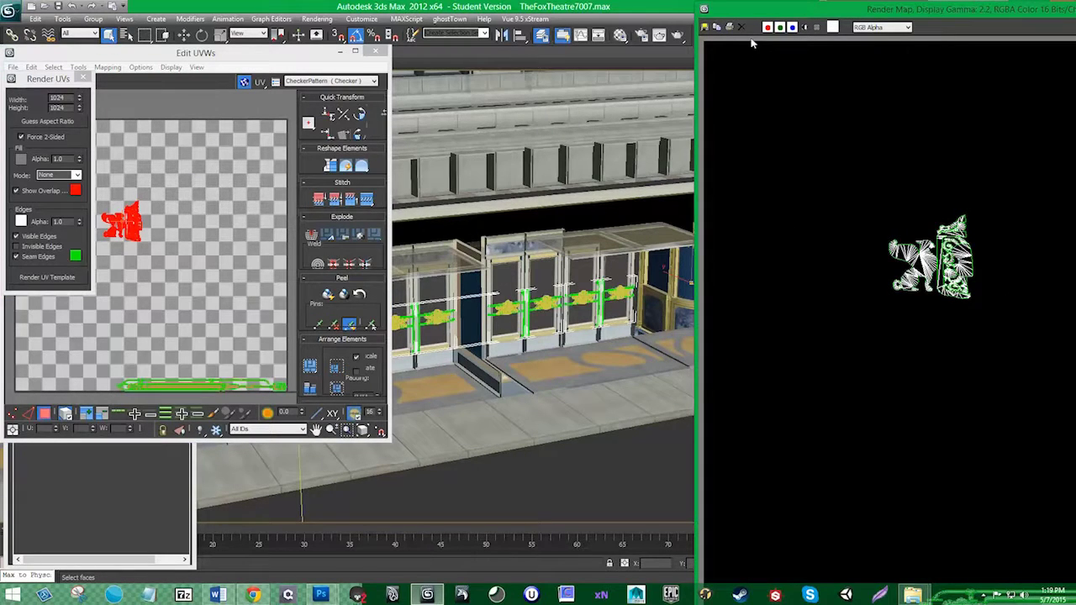
click(706, 28)
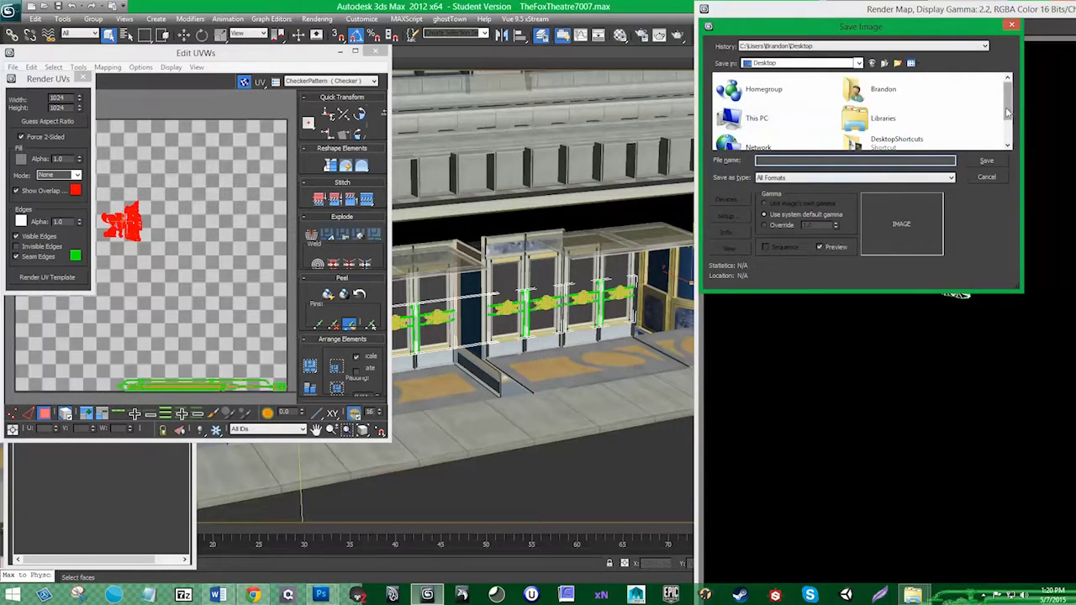
drag(1009, 112, 1008, 133)
click(763, 132)
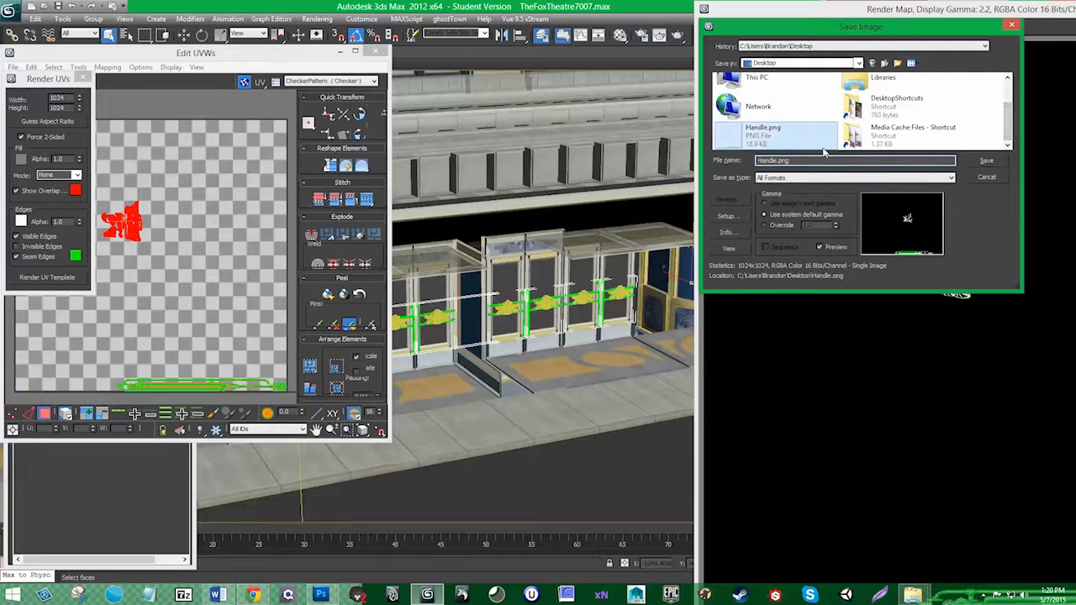
click(984, 162)
click(566, 335)
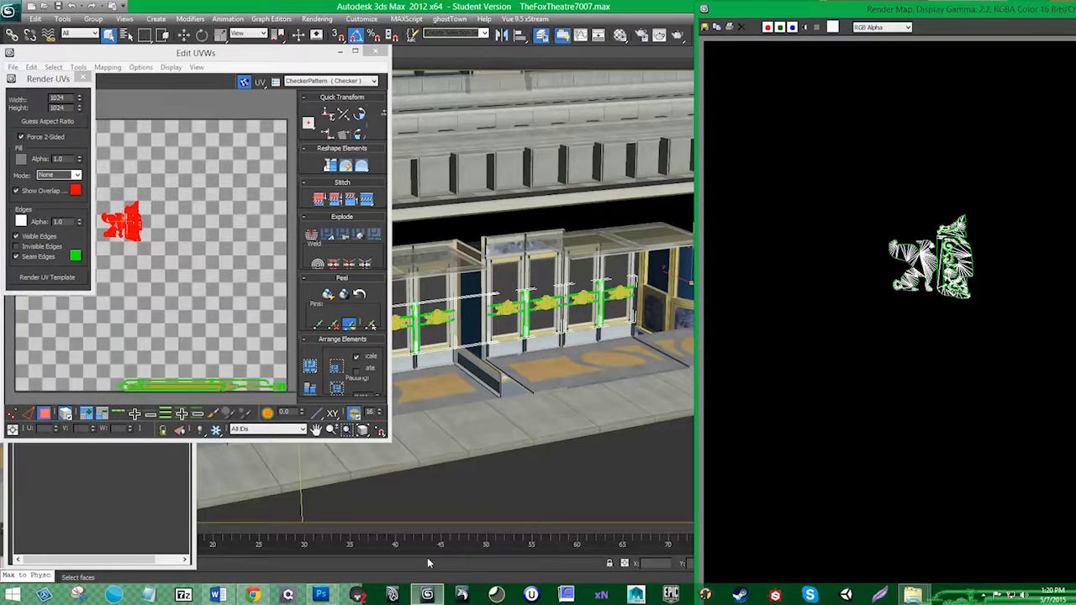
Step: Switch to Photoshop and open the updated Handle.png from the desktop
mouse_move(321, 594)
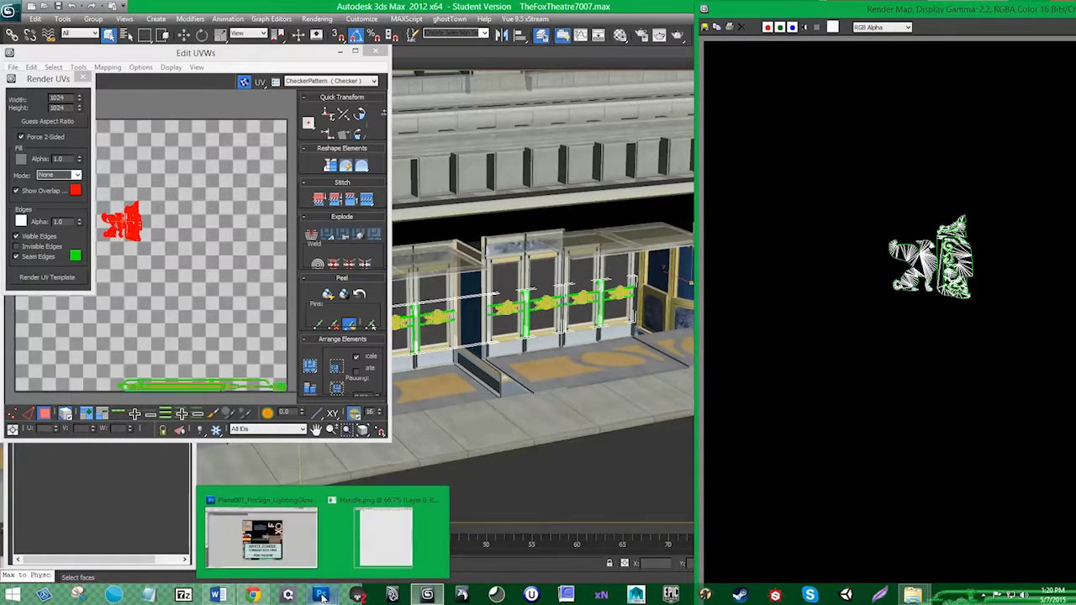
click(286, 541)
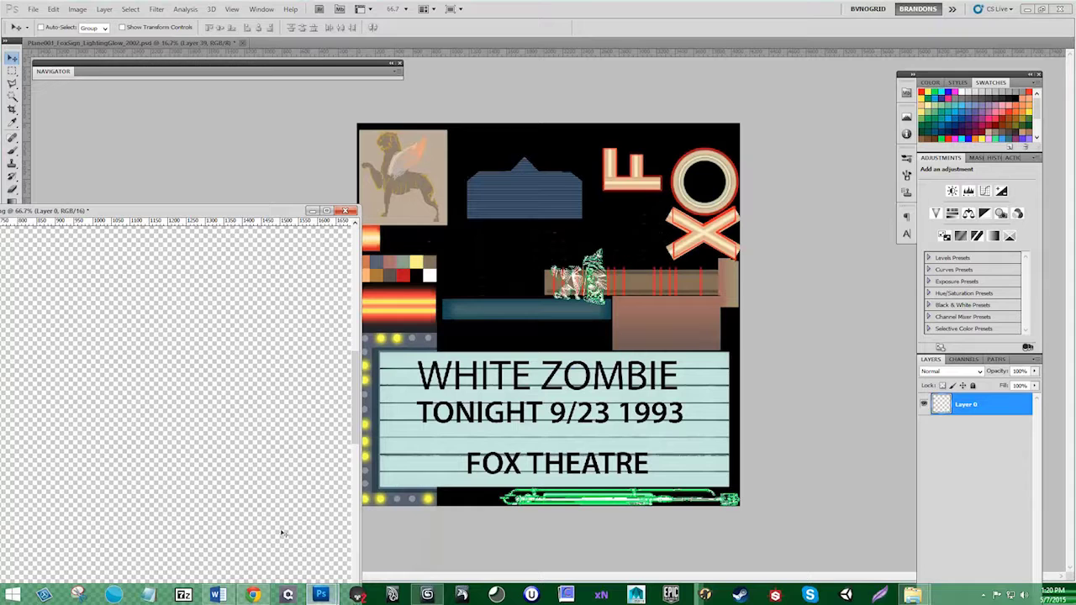
click(33, 8)
click(61, 42)
click(492, 210)
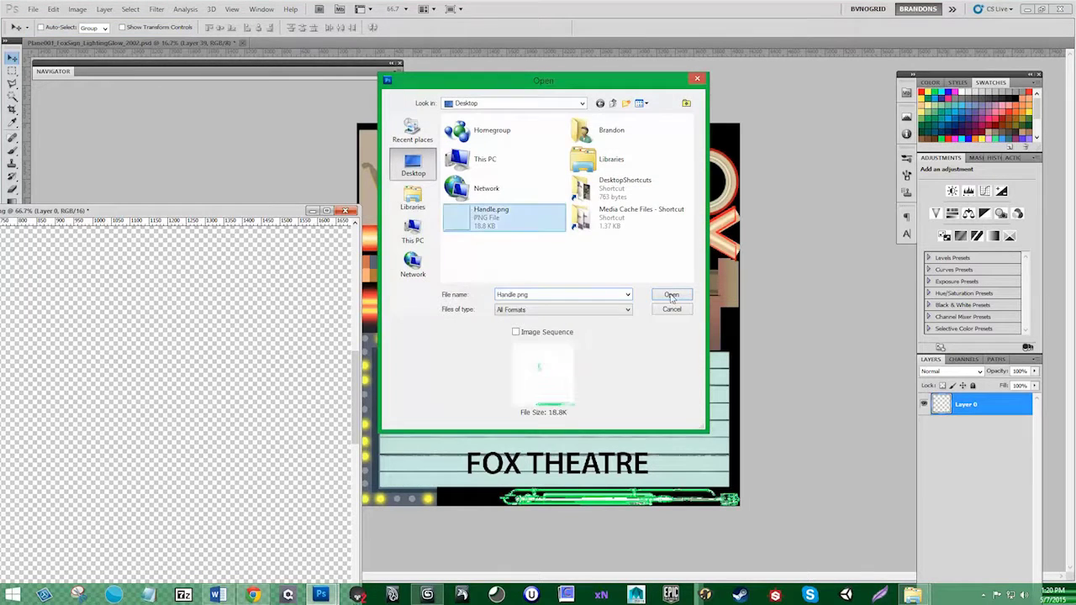
double_click(492, 210)
click(542, 223)
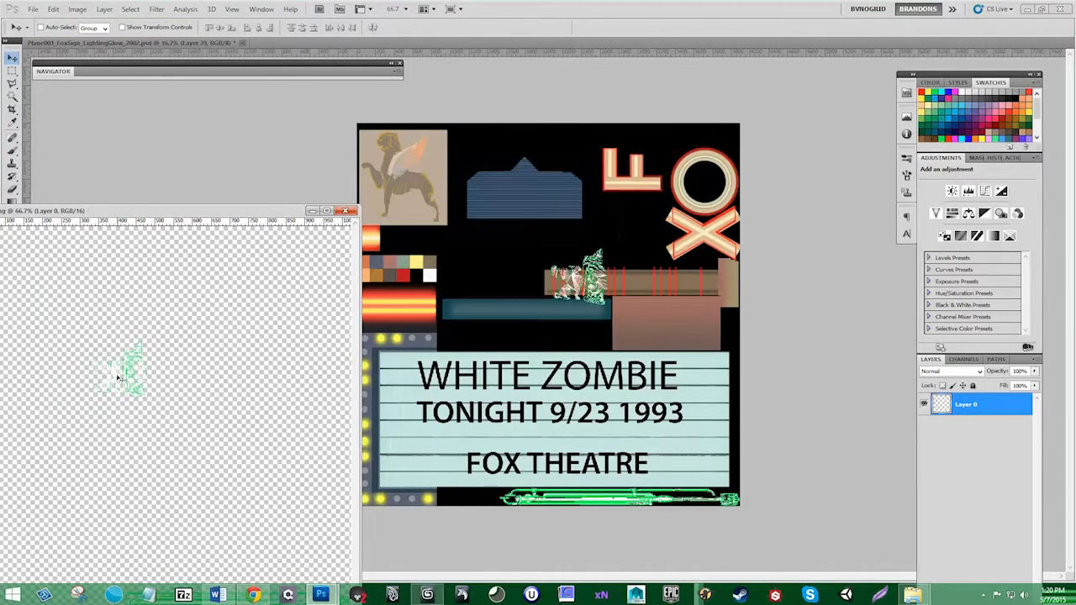
Step: Resize the updated Handle.png to 4096 × 4096 pixels
click(78, 9)
click(92, 87)
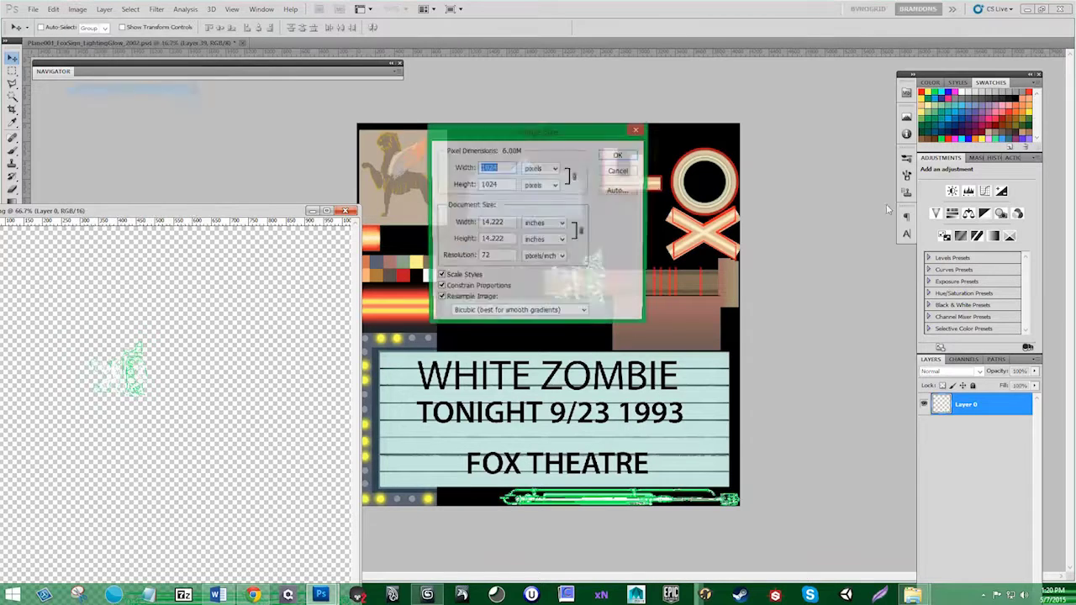
text(4096)
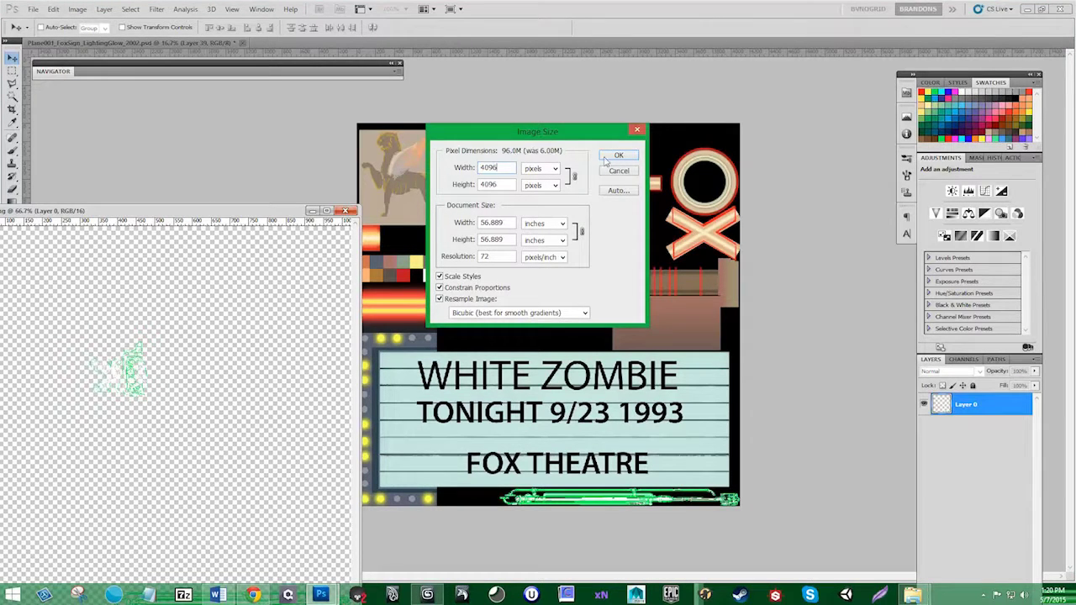
click(619, 156)
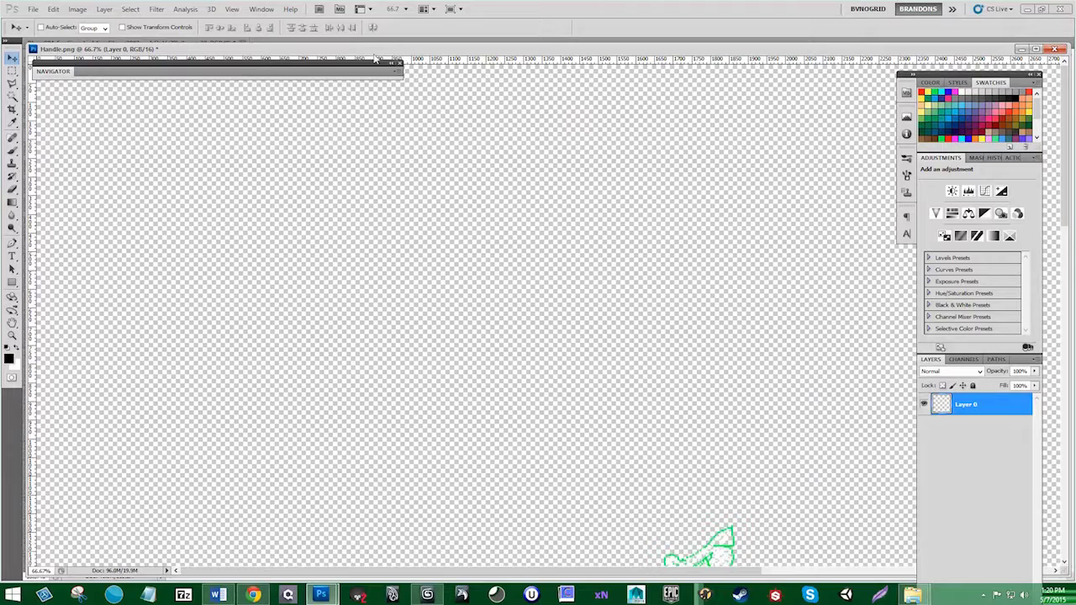
Step: Uncover the sign texture, delete its outdated handle UV layer, and collapse the adjustments to make room for the layer list
drag(374, 48, 435, 372)
click(780, 290)
mouse_move(988, 418)
mouse_down()
mouse_move(1009, 496)
mouse_move(988, 408)
mouse_move(985, 417)
mouse_up()
double_click(957, 161)
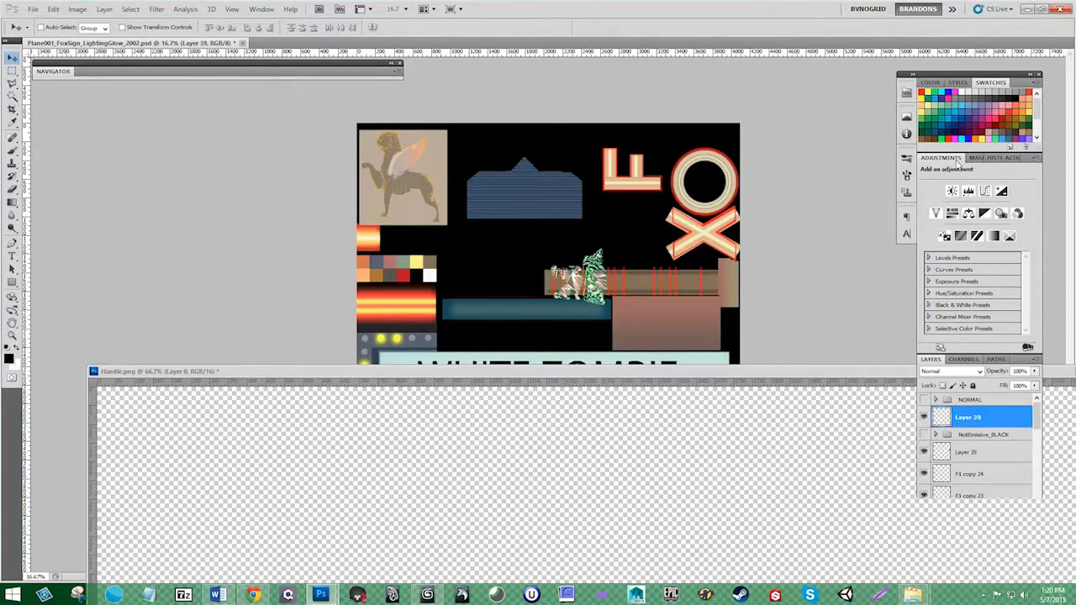
double_click(956, 161)
drag(976, 222, 1025, 486)
Step: Copy the updated handle UV template into the sign texture, accepting the bit-depth conversion, and close Handle.png
click(473, 456)
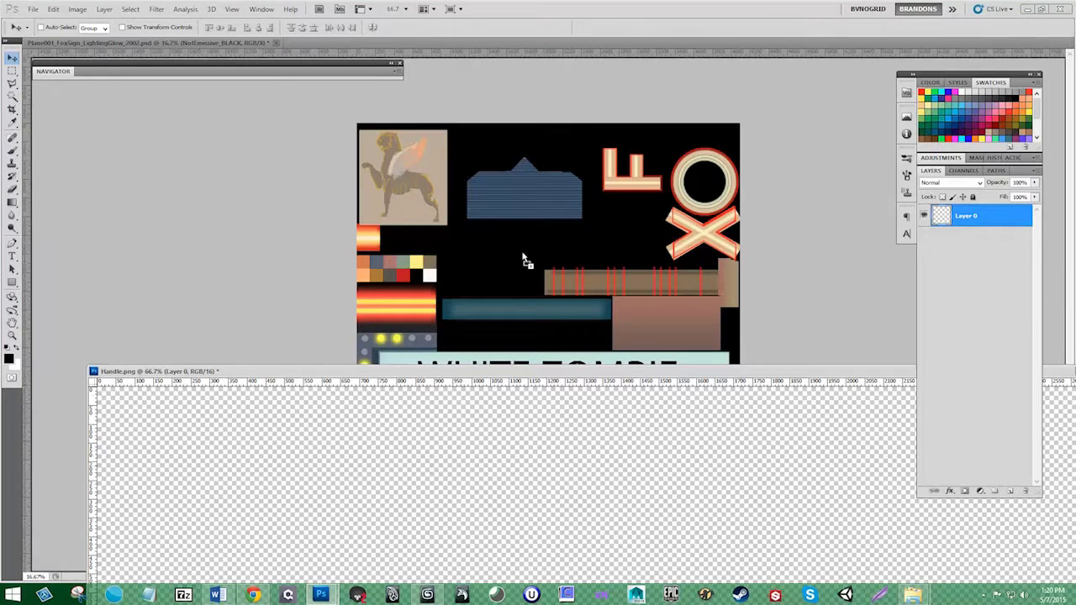
drag(522, 257, 524, 254)
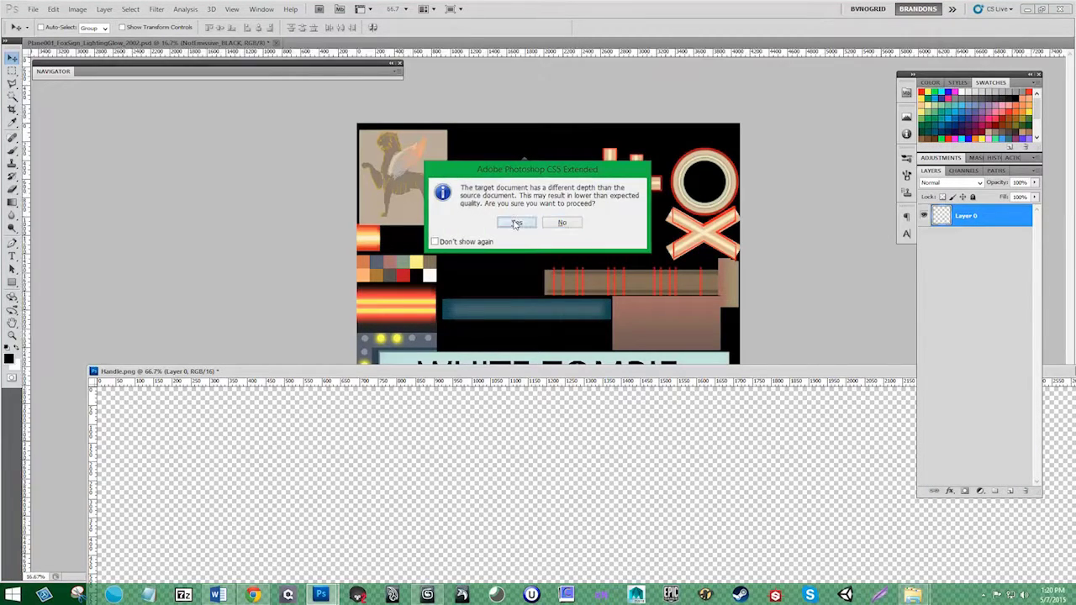
click(516, 224)
drag(859, 375, 233, 271)
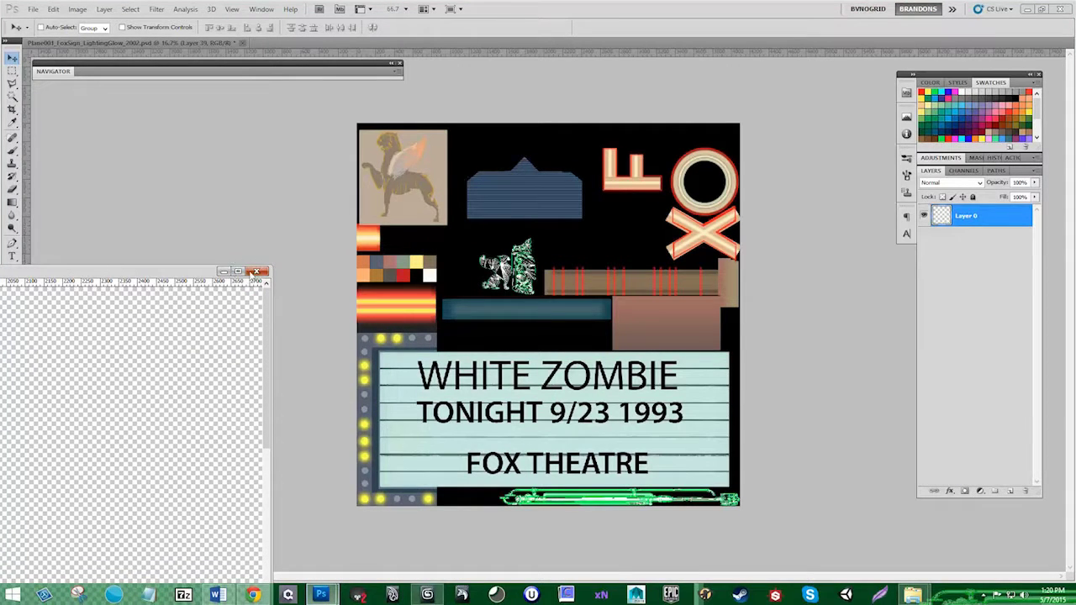
click(257, 271)
click(524, 218)
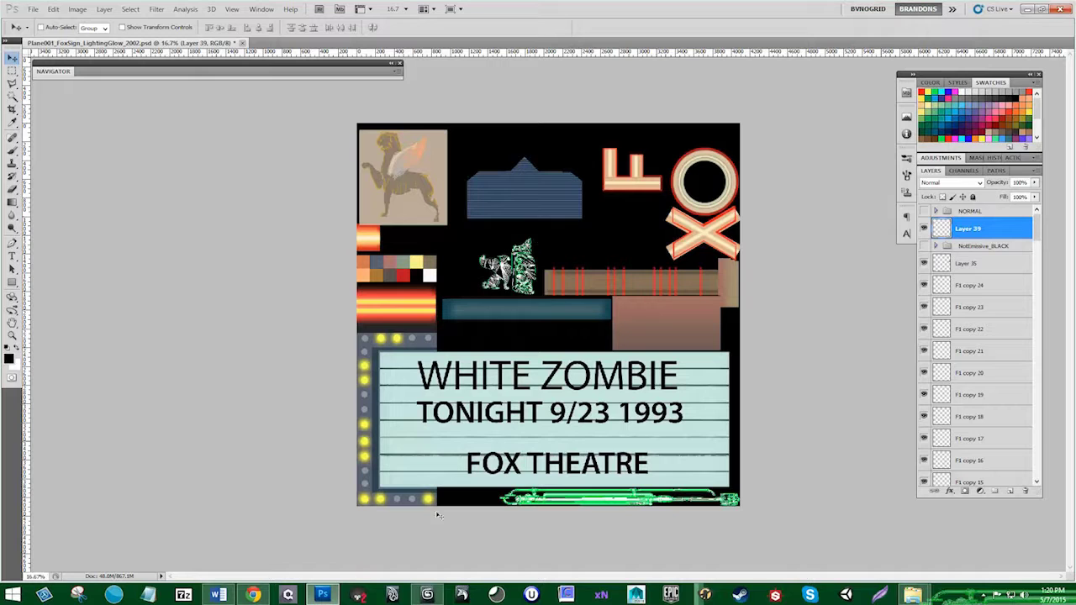
Step: Return to 3ds Max and close the UV render settings, both rendered UV maps and the UV editor
click(427, 595)
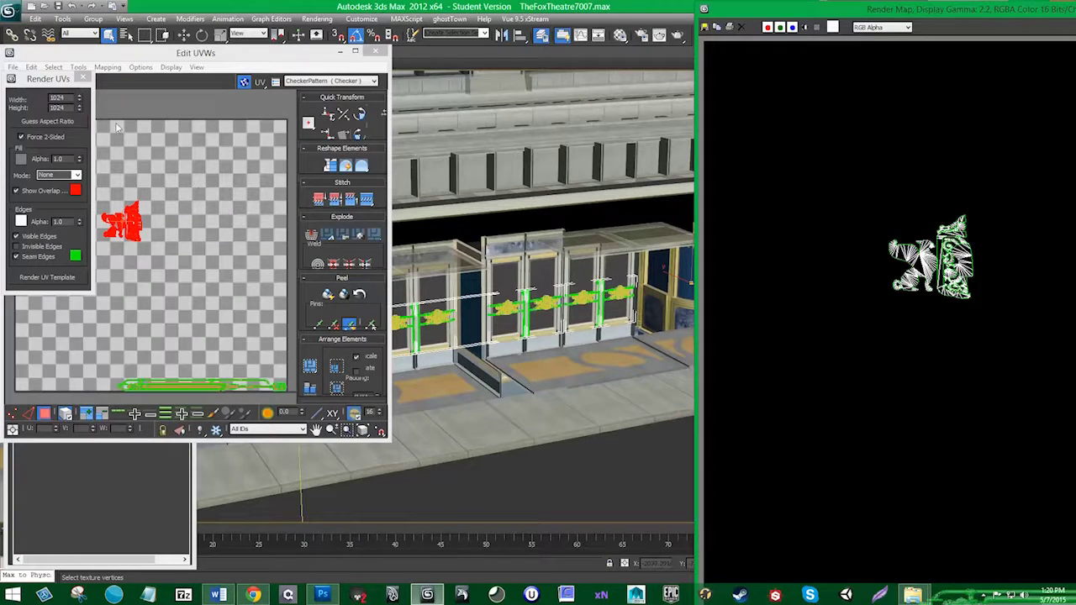
click(83, 79)
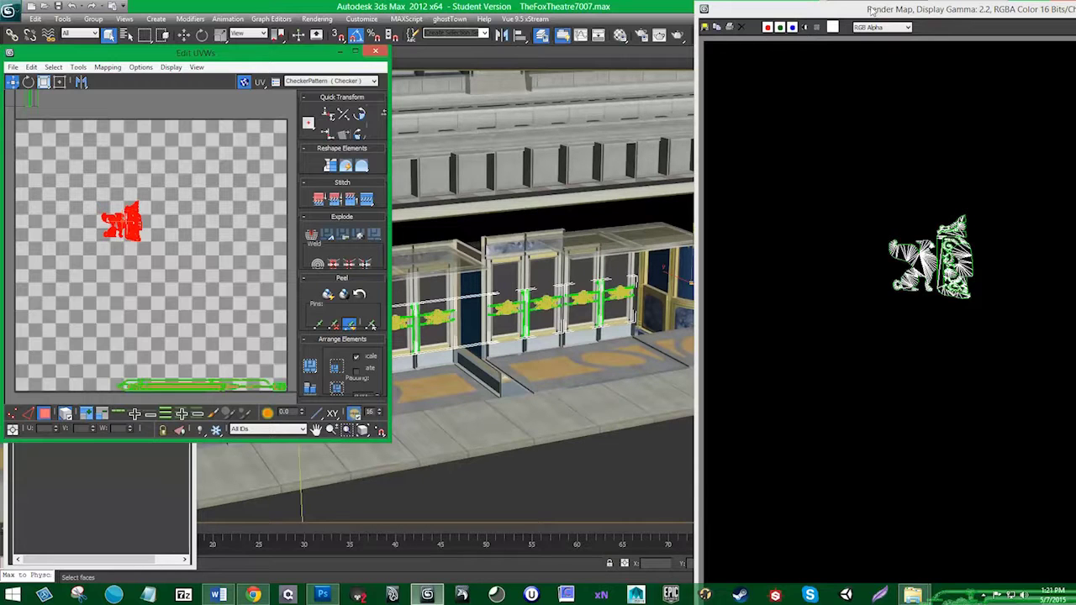
drag(872, 10, 559, 54)
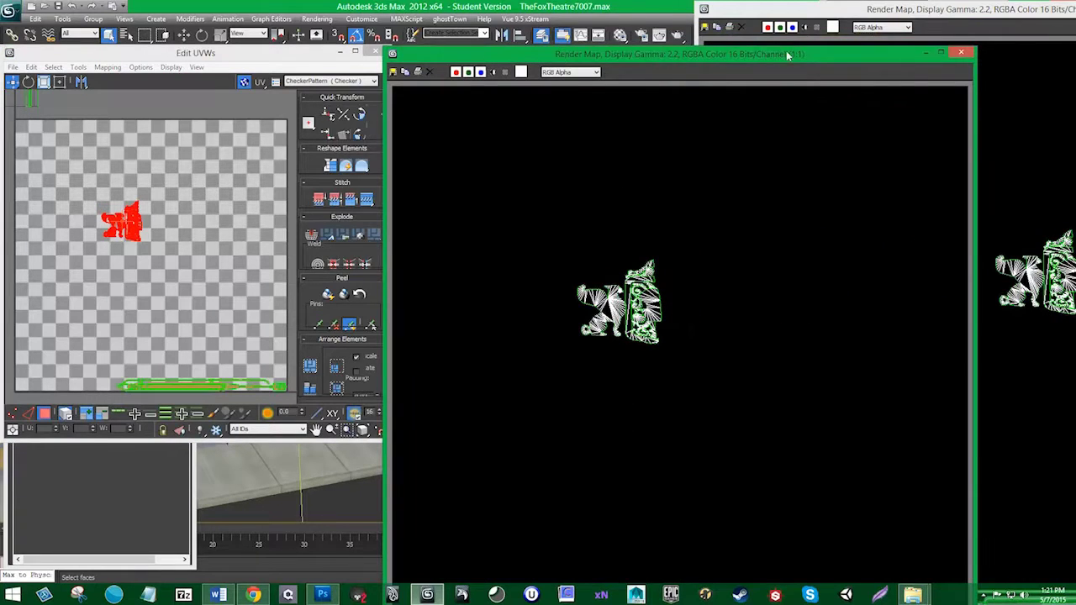
click(964, 52)
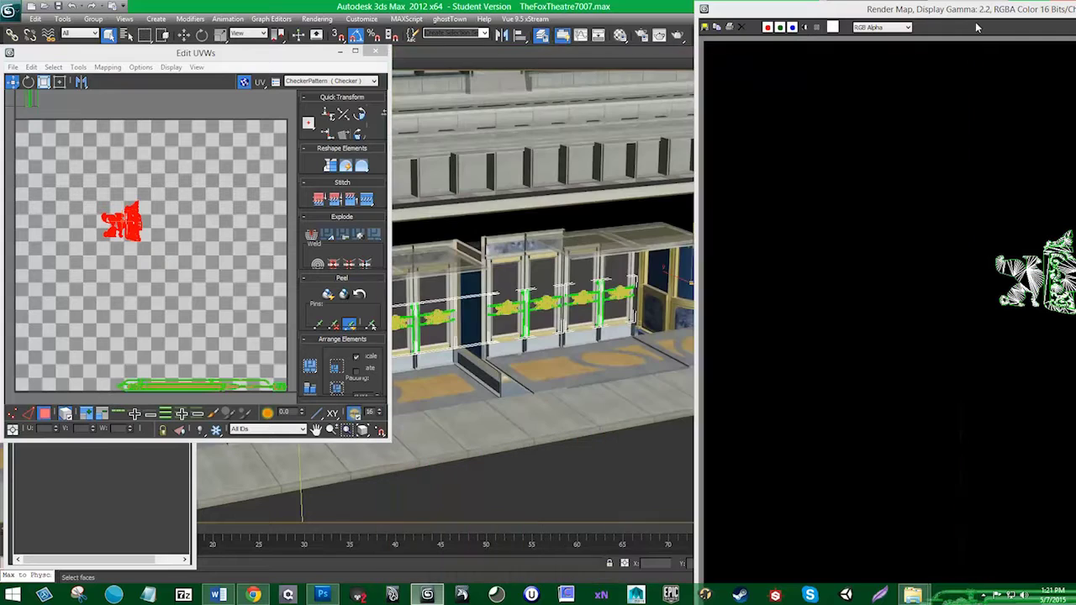
drag(981, 9, 740, 49)
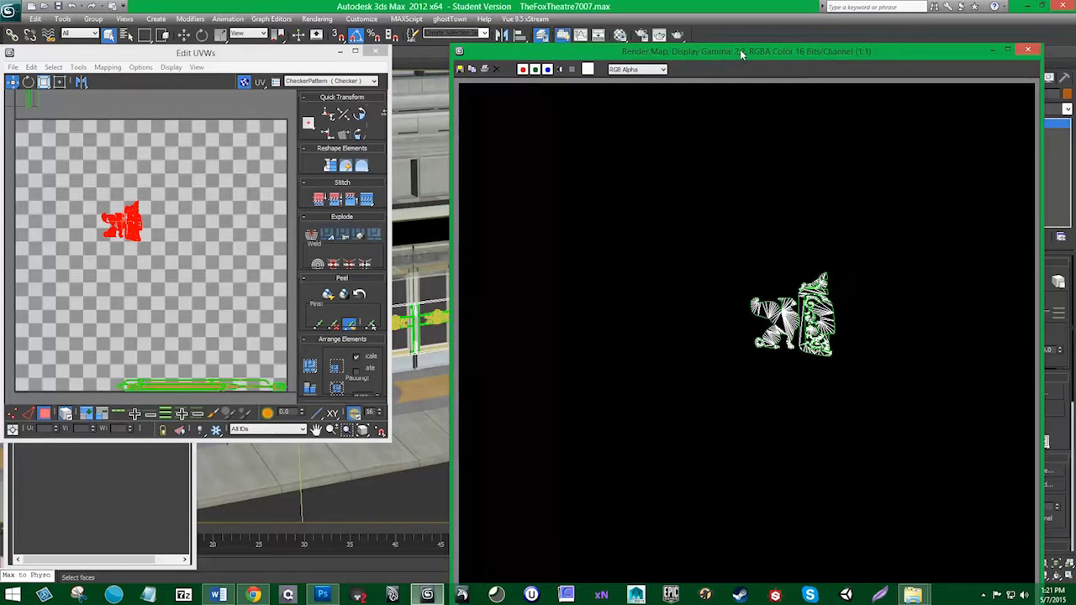
click(1031, 53)
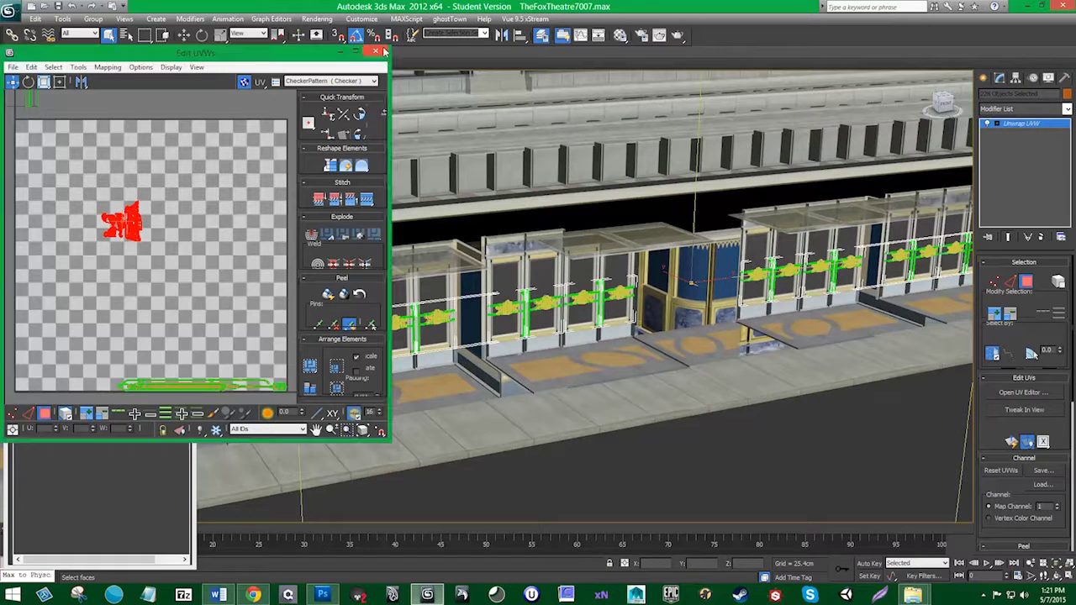
click(385, 50)
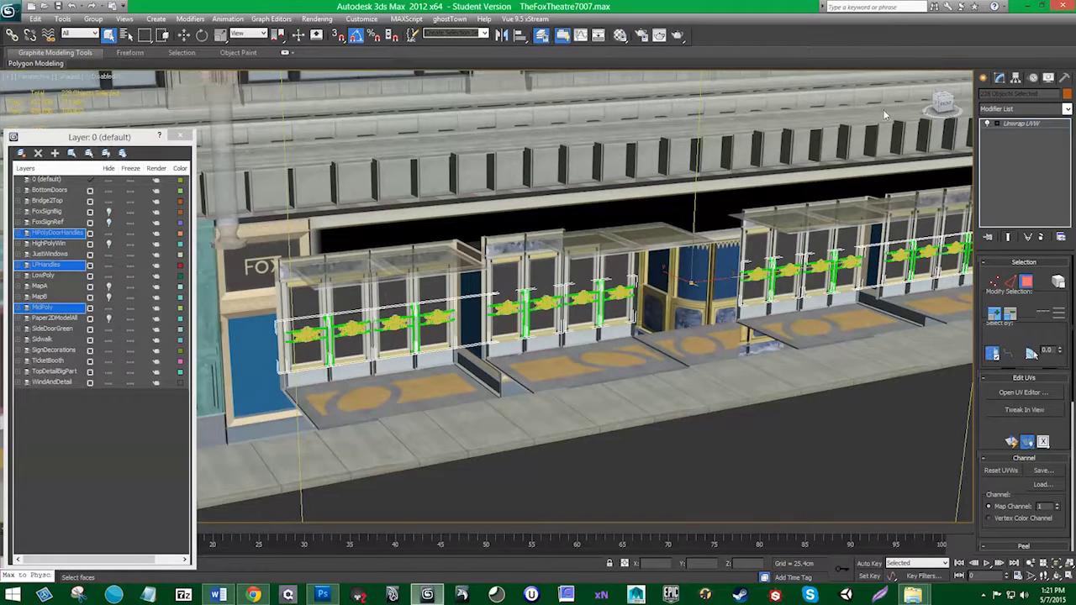
Step: Collapse the handles' whole modifier stack, accepting the warning, and hide the HiPolyDoorHandles and MidPoly layers while keeping LPHandles shown
right_click(1039, 127)
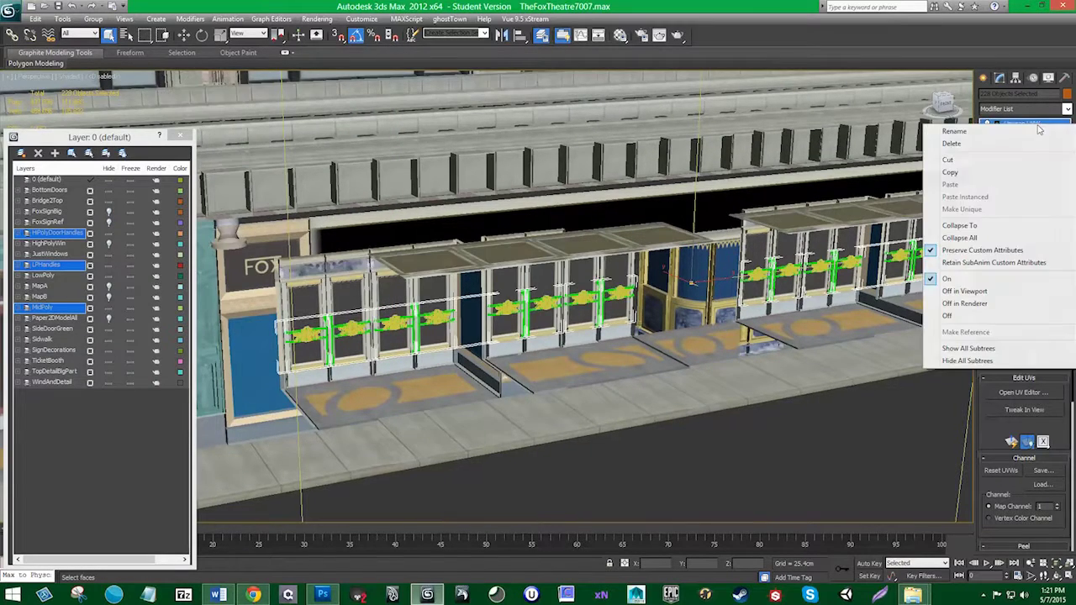
click(980, 240)
click(895, 425)
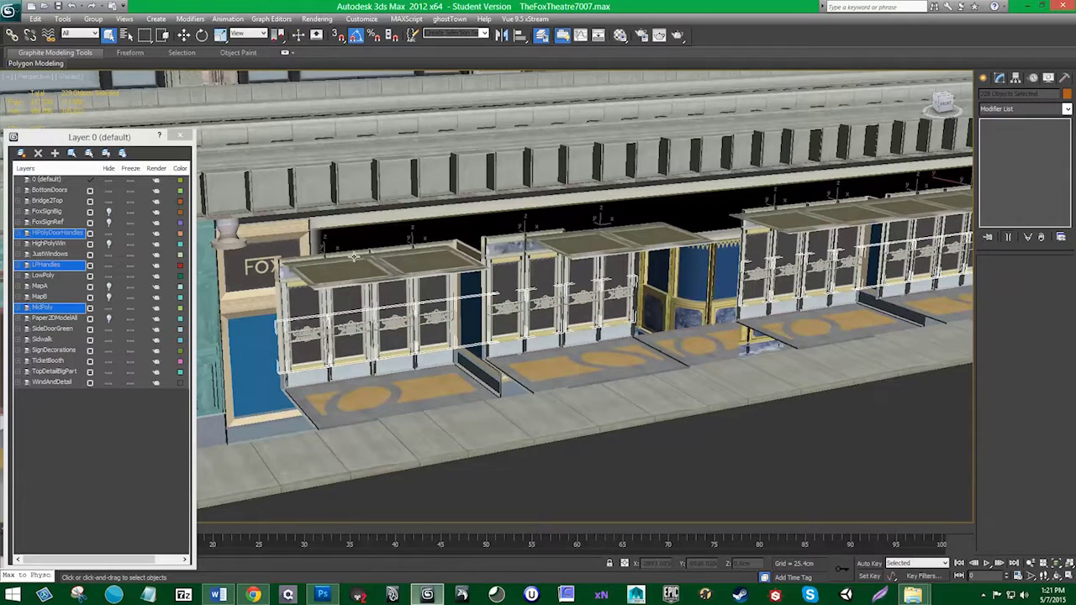
click(109, 265)
click(109, 267)
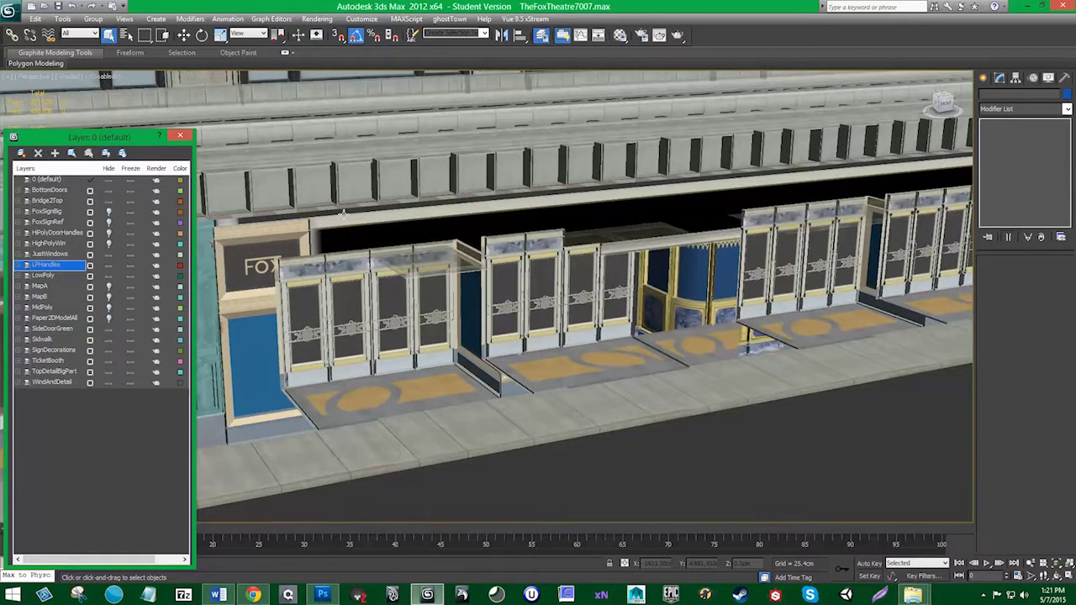
Step: Save the scene with Save As, using the file name TheFoxTheatre7007.max
click(10, 7)
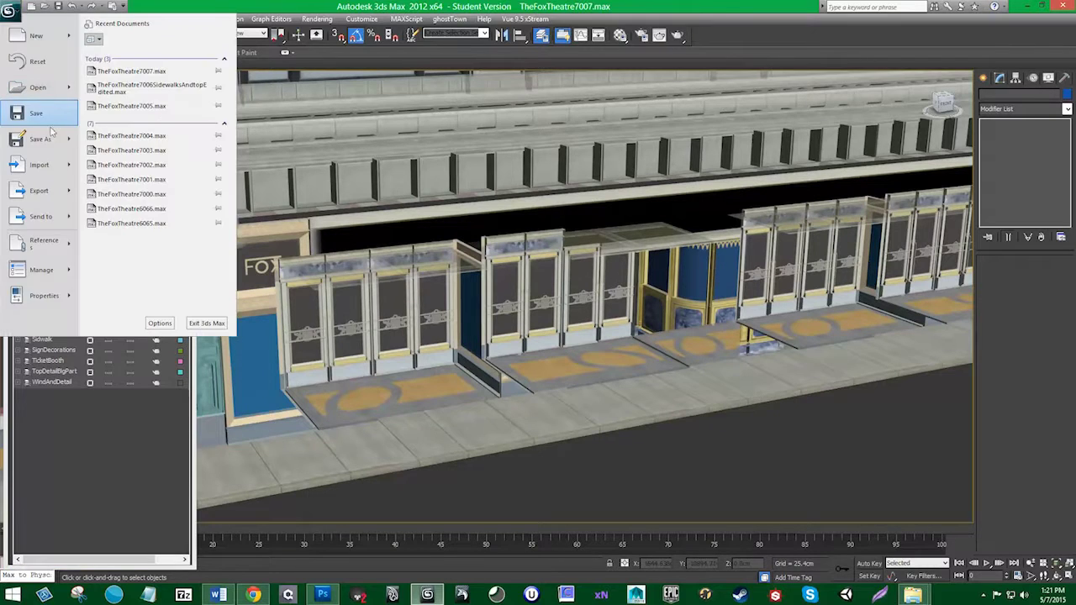
click(49, 145)
key(Return)
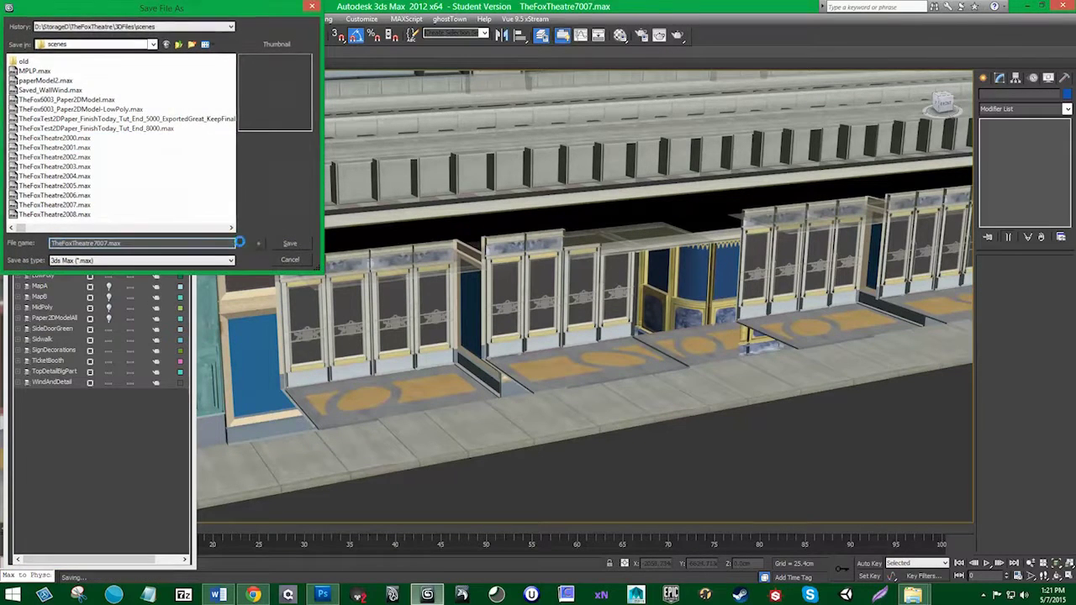
Step: Switch to Photoshop and look over the handle UV template in the sign texture
click(322, 595)
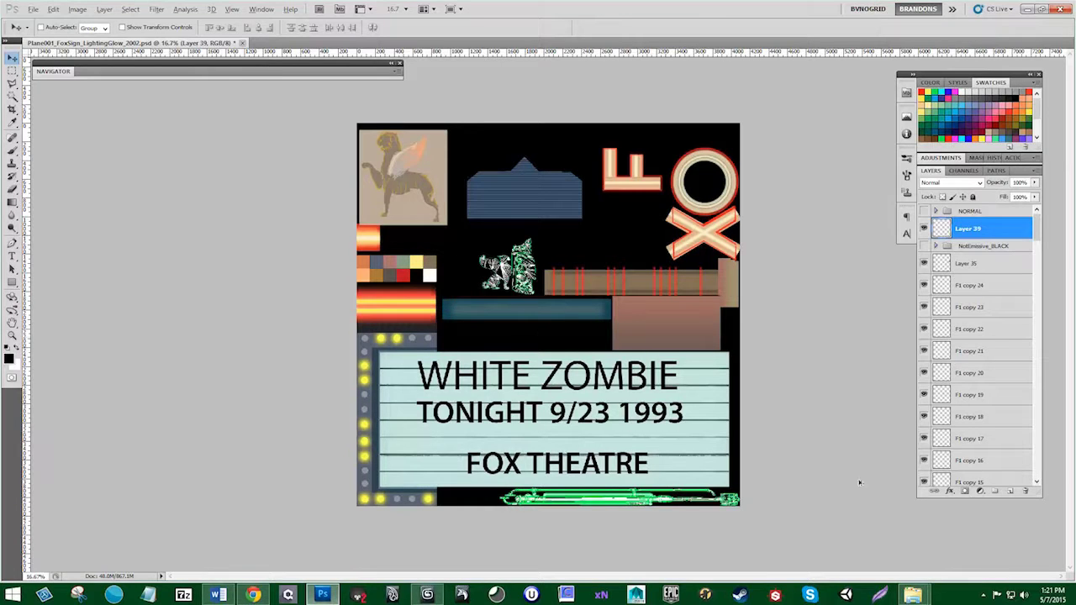
alt+scroll(790, 485, up, 3)
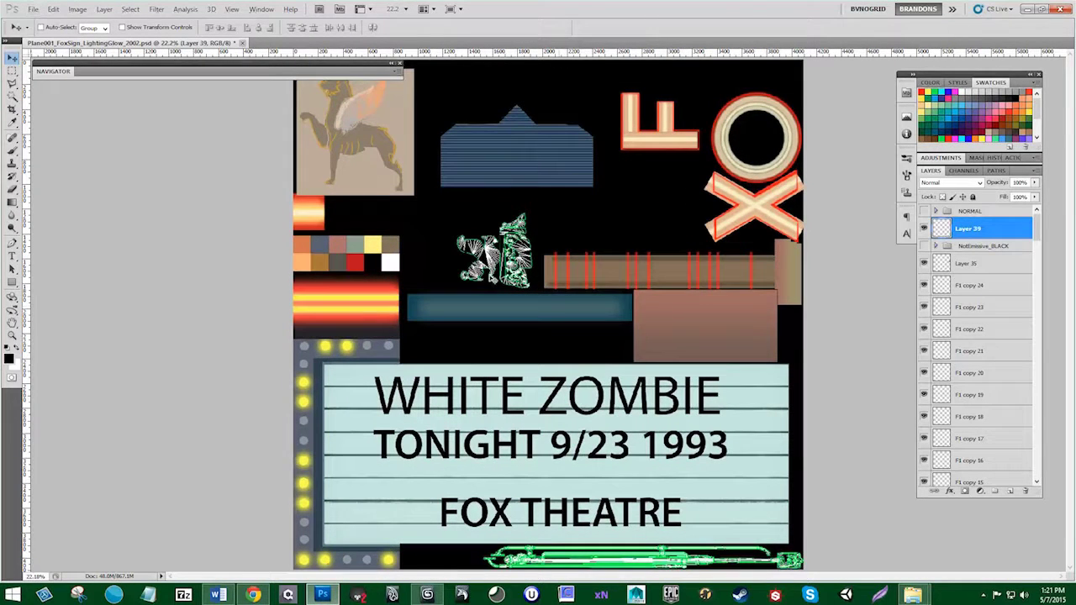
alt+scroll(521, 273, down, 1)
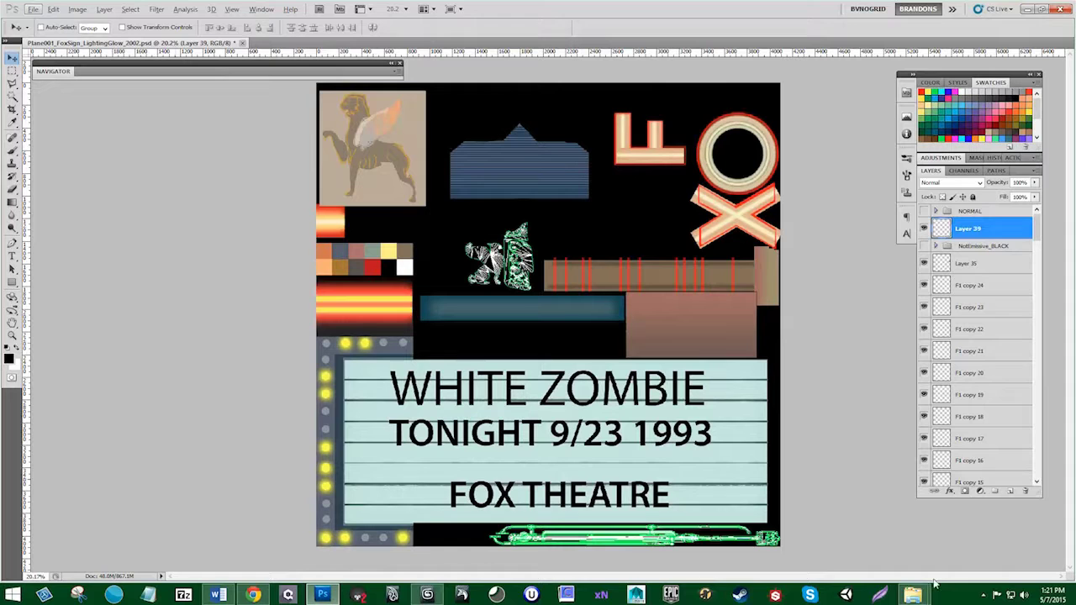
Step: Switch to File Explorer, browse from MapC to the Map4096X40969002SheetB folder, preview Plane001 [AlbedoM].png, and return to the images folder
mouse_move(915, 593)
click(860, 555)
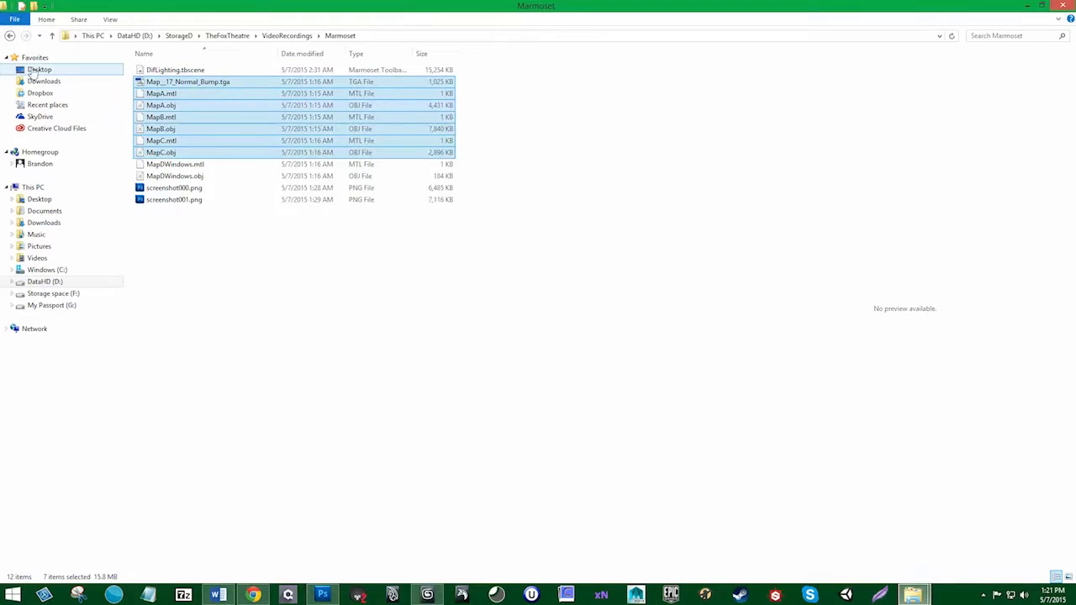
click(995, 538)
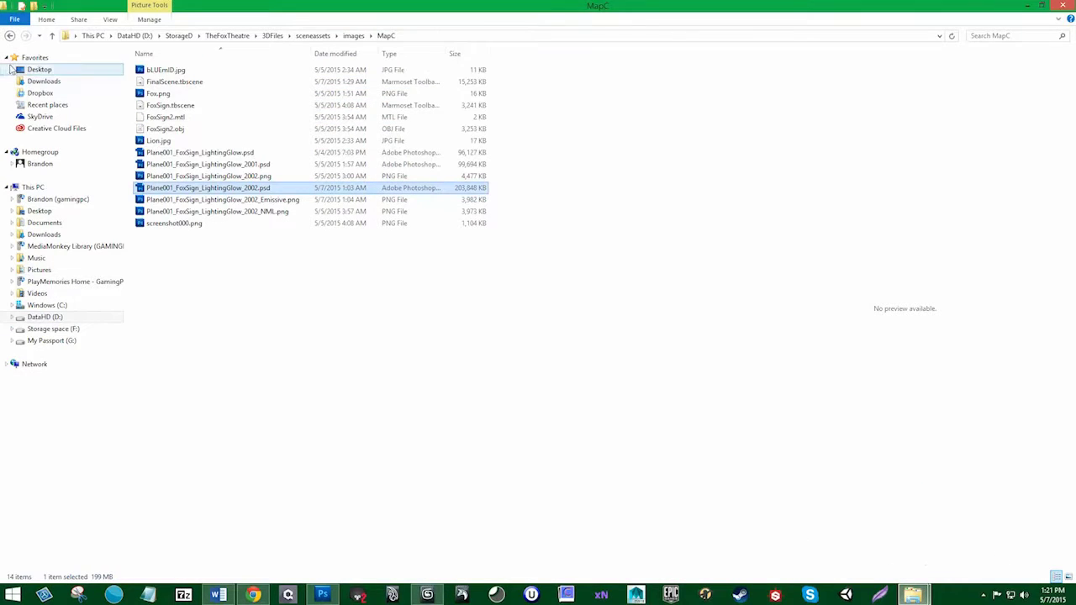
click(10, 36)
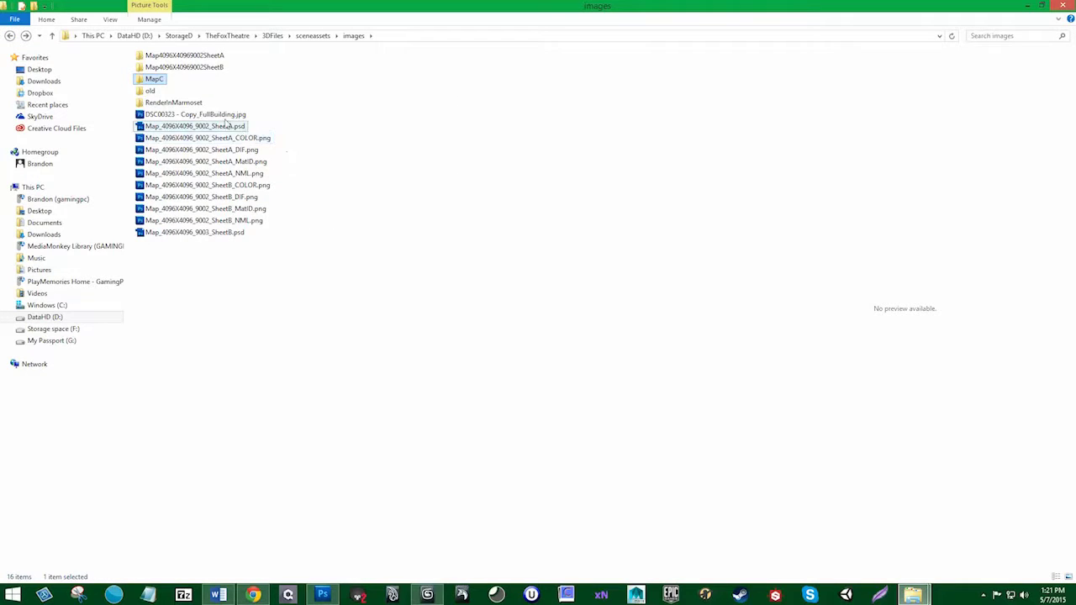
double_click(185, 67)
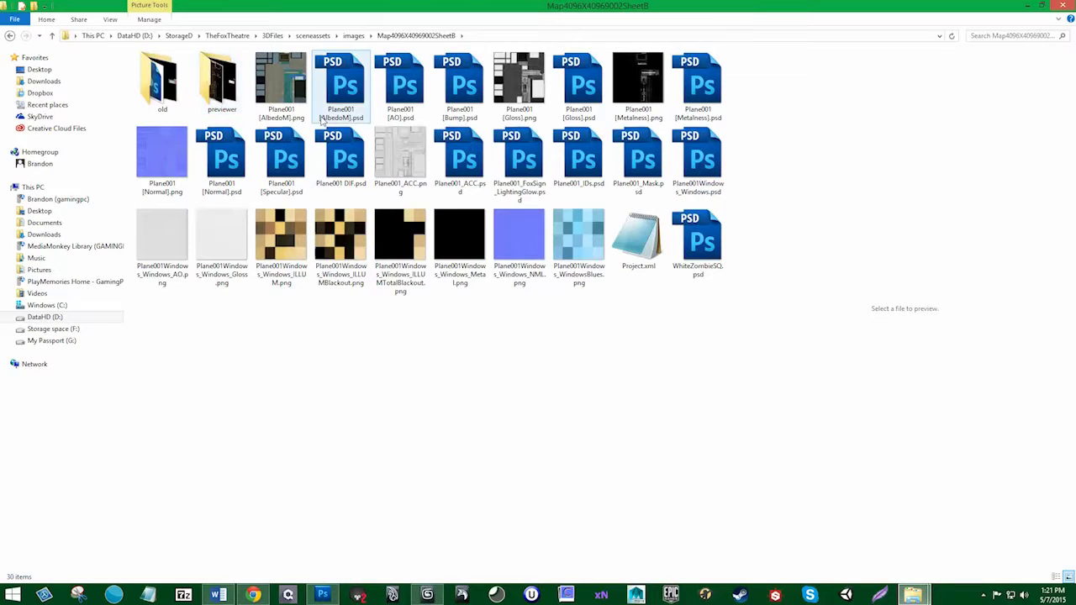
click(284, 97)
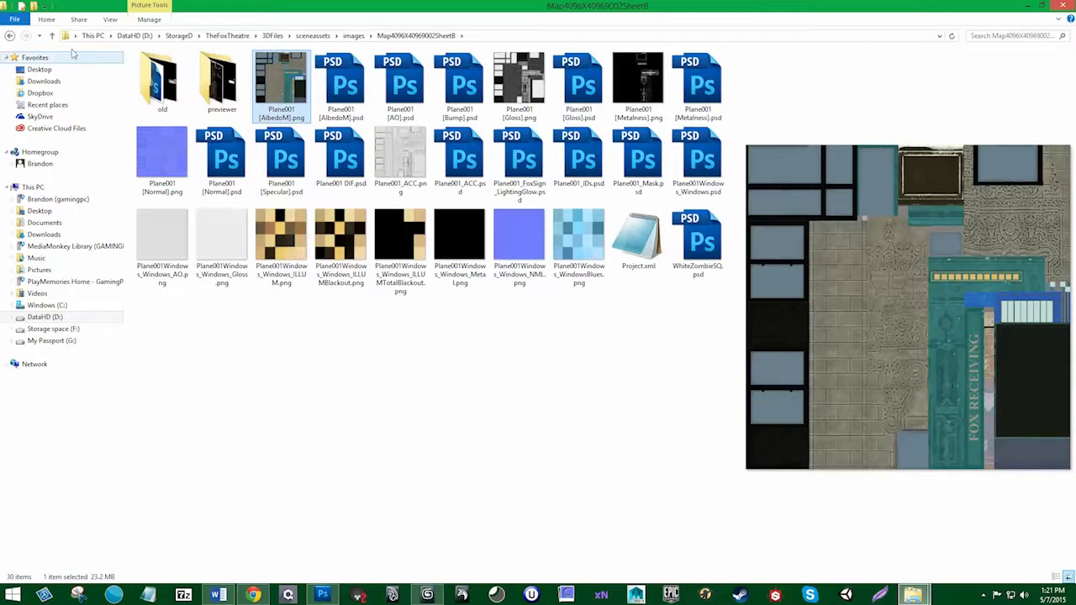
click(9, 35)
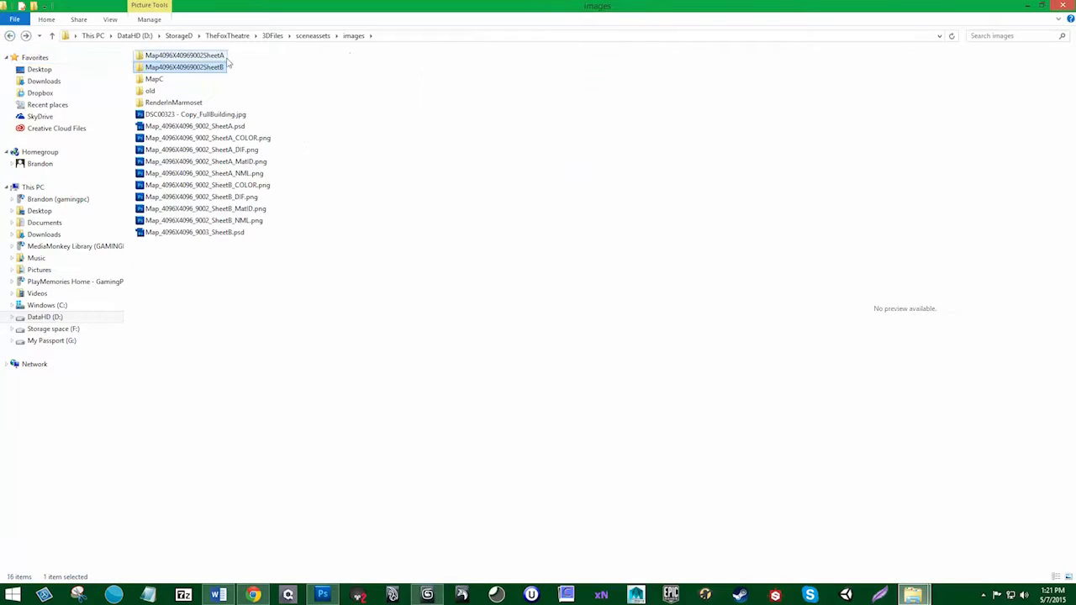
Step: Preview Plane018 DIF.png in the Map4096X40969002SheetA folder and open Plane018 DIF.psd in Photoshop
double_click(185, 56)
click(337, 138)
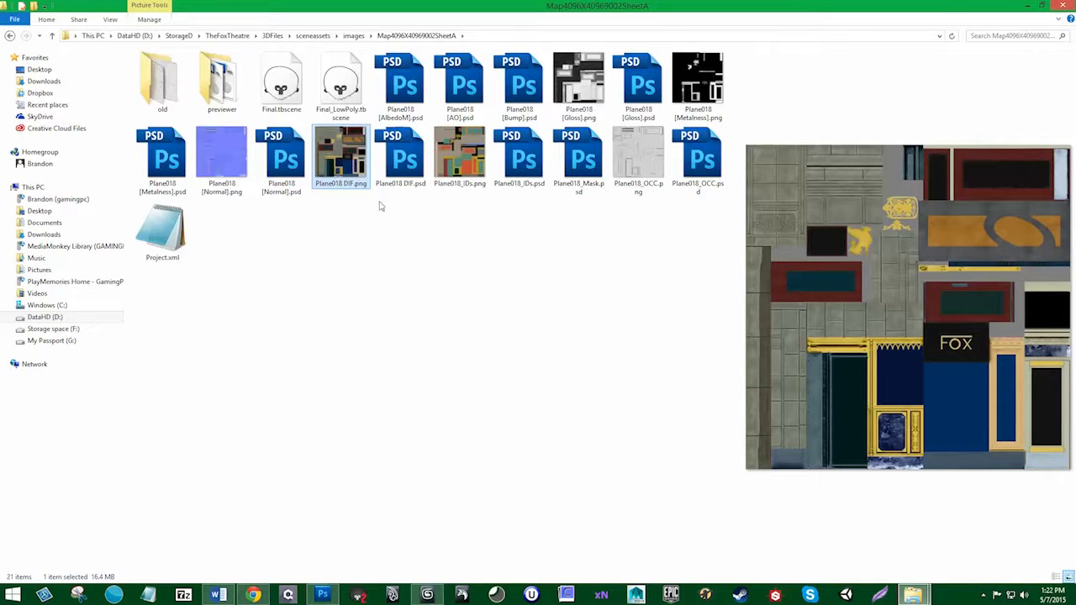
click(407, 168)
right_click(409, 162)
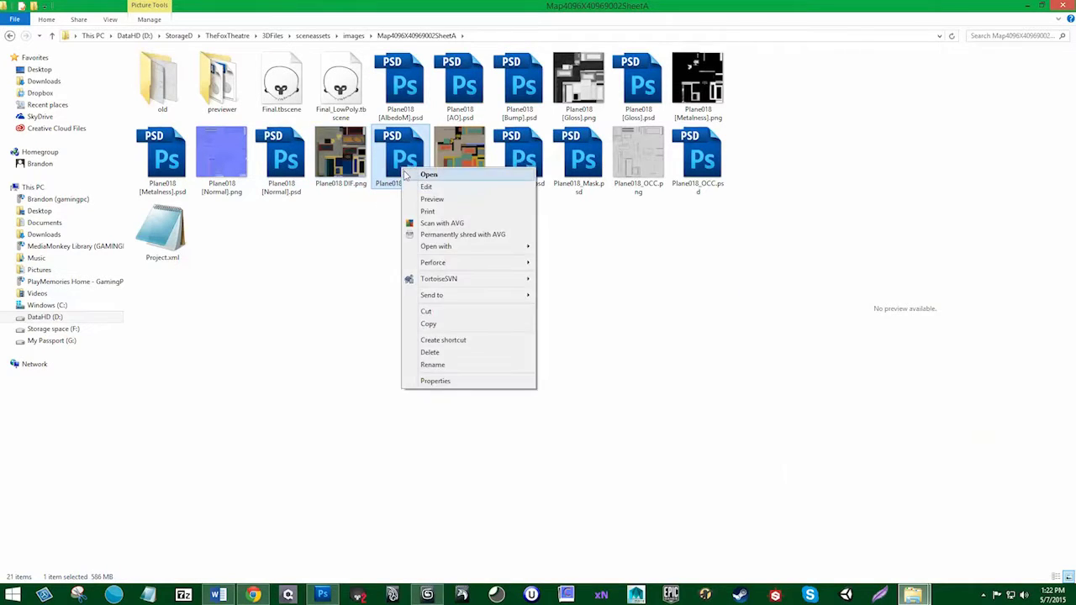
click(414, 175)
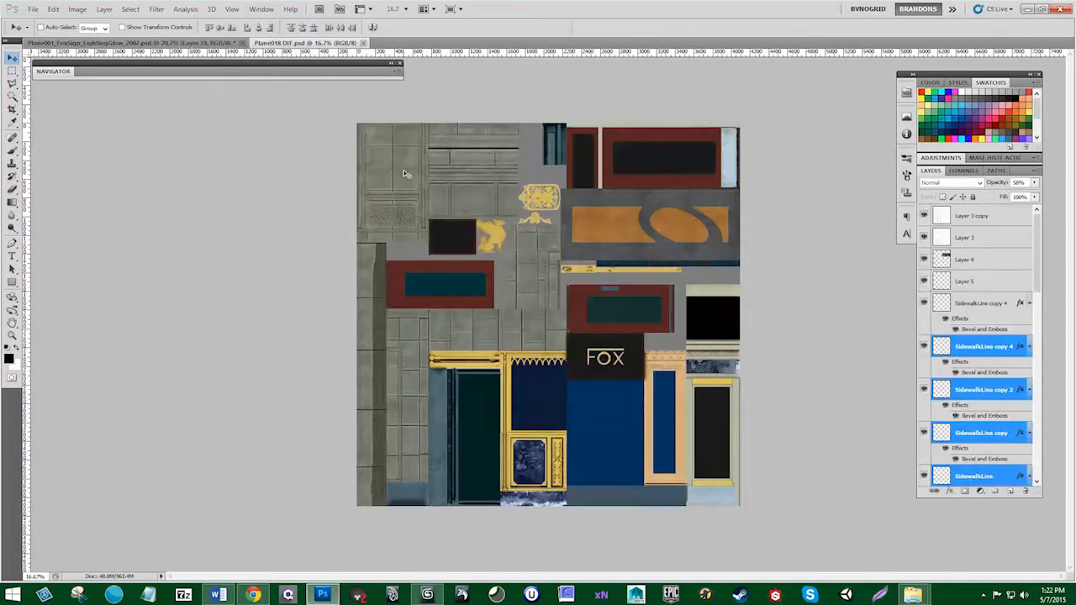
Step: Inspect the gold details of the Plane018 DIF texture, test the visibility of Layer 1 and the New Concrete group, and hide Layer 1
alt+scroll(523, 241, up, 9)
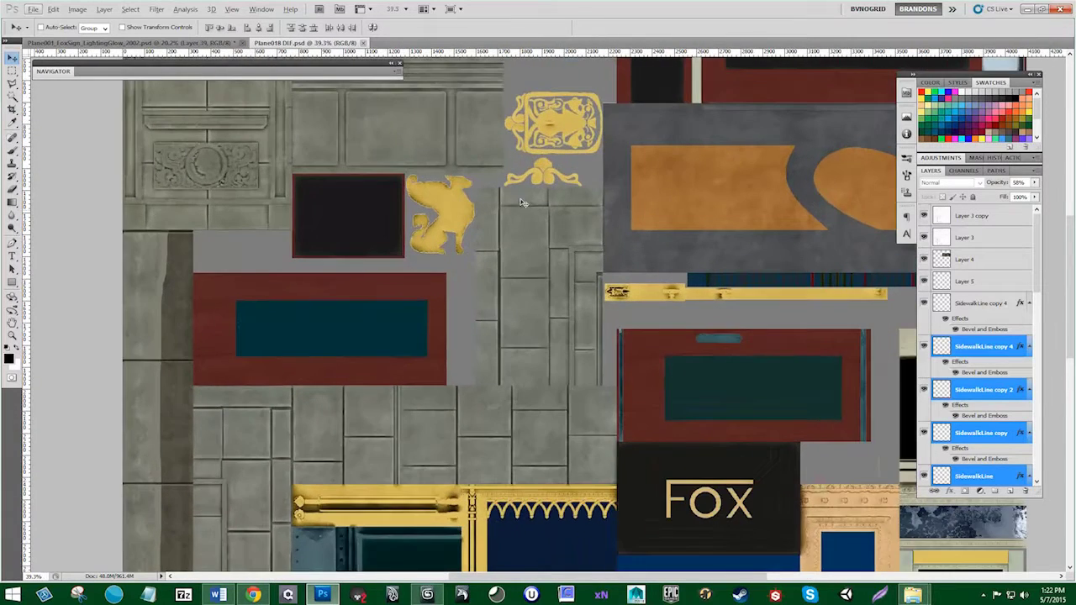
drag(527, 208, 388, 282)
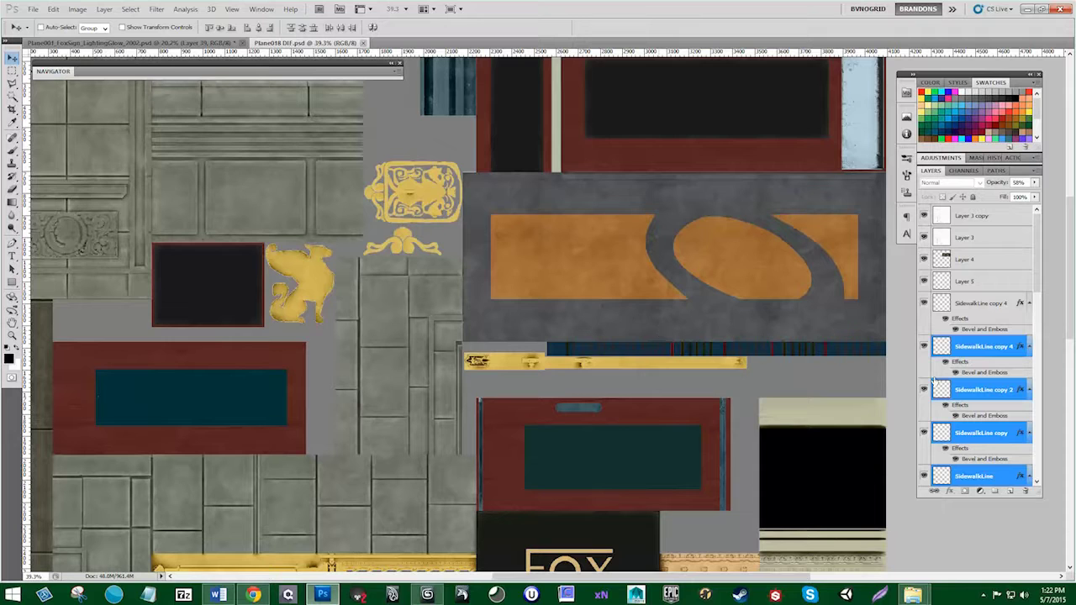
alt+scroll(600, 331, down, 3)
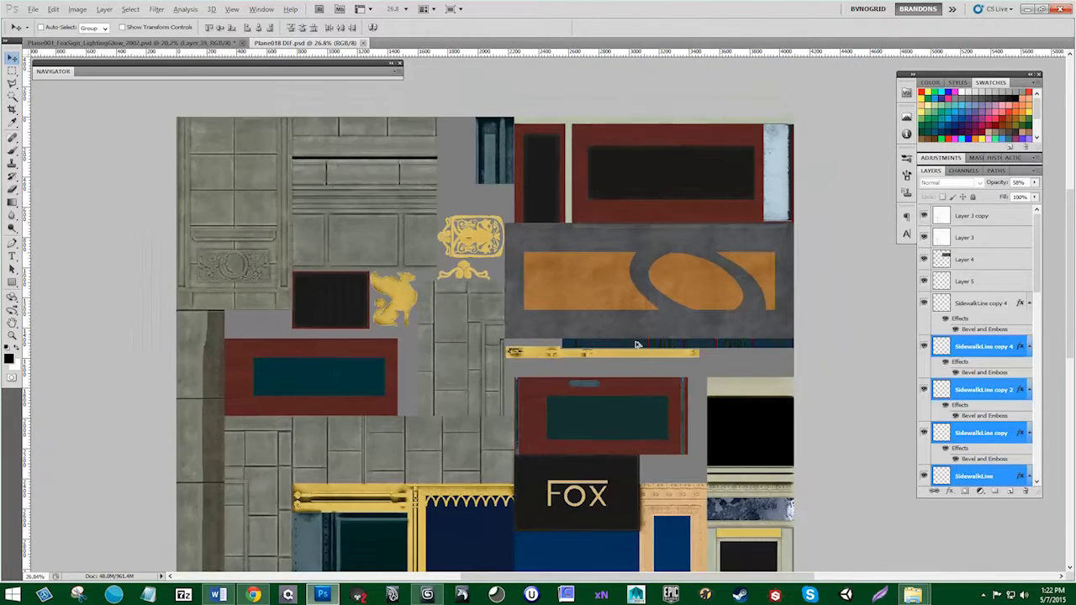
alt+scroll(768, 331, down, 1)
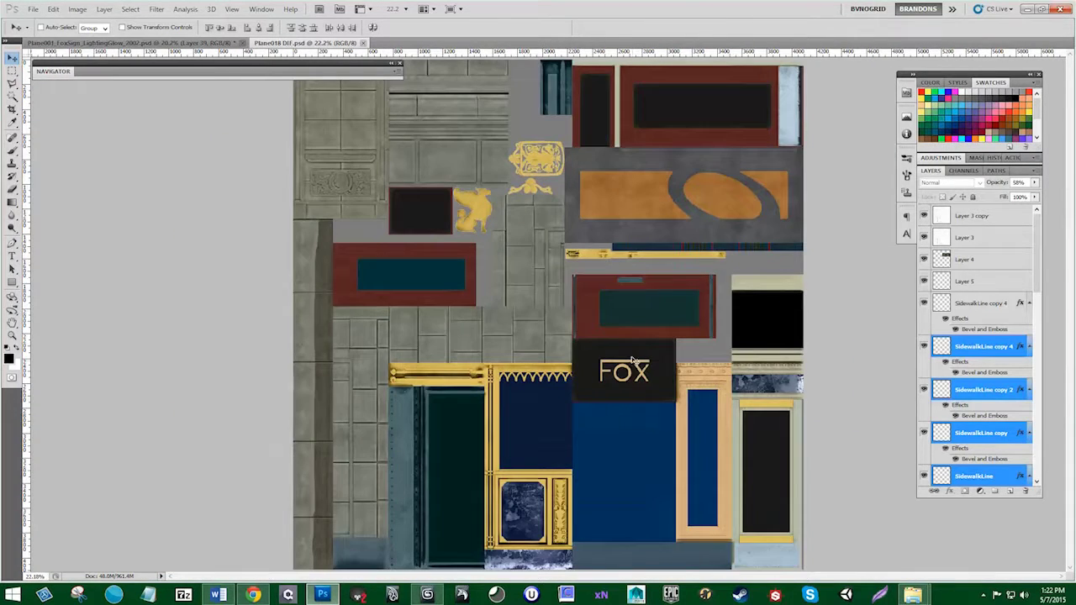
alt+scroll(780, 333, up, 1)
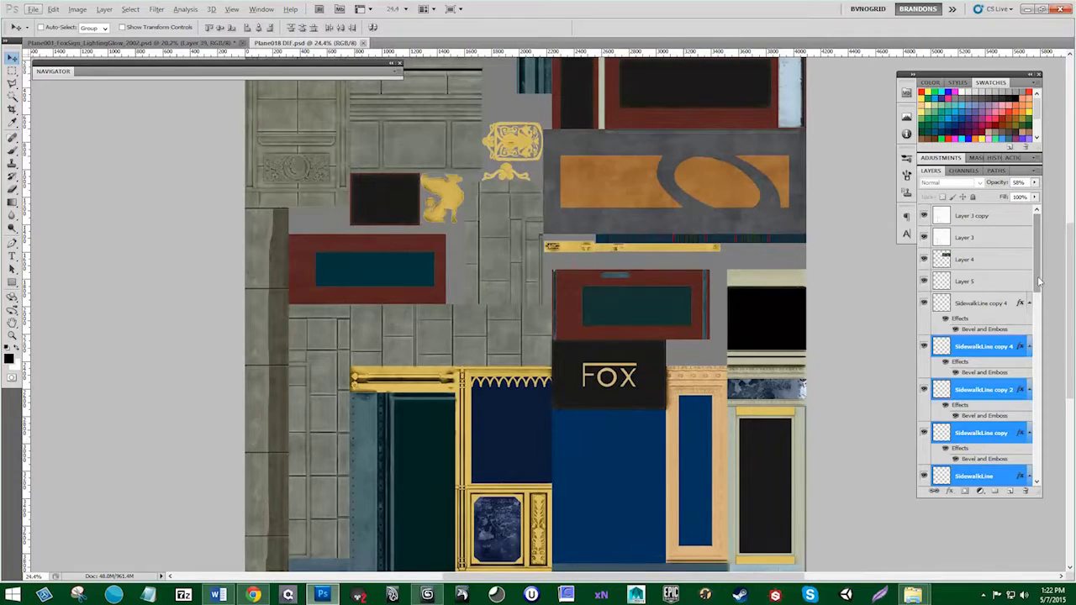
drag(1039, 285, 1040, 345)
click(924, 293)
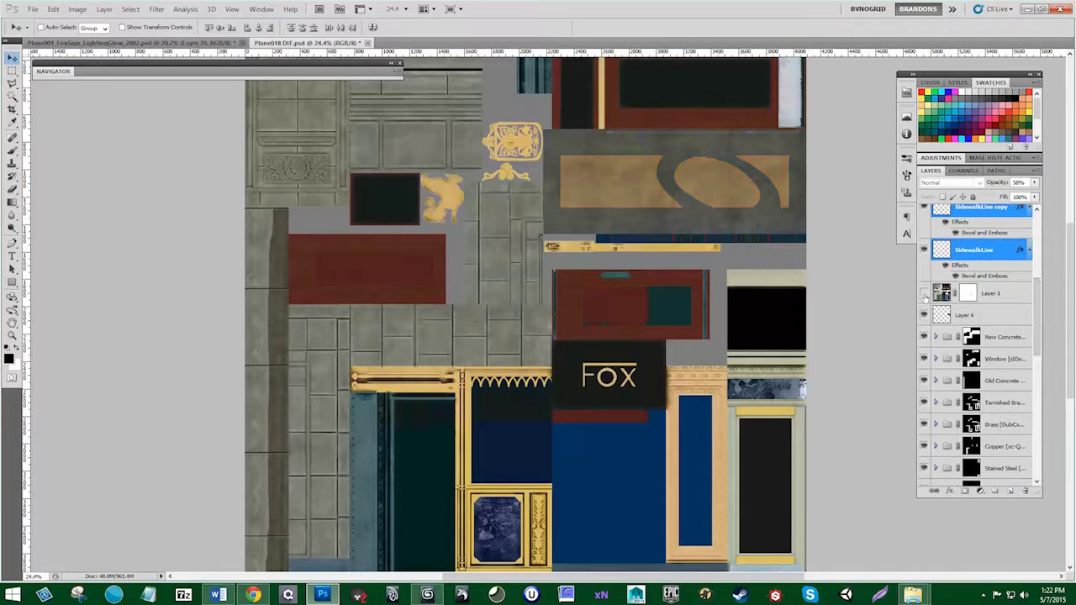
click(924, 292)
click(925, 337)
click(925, 336)
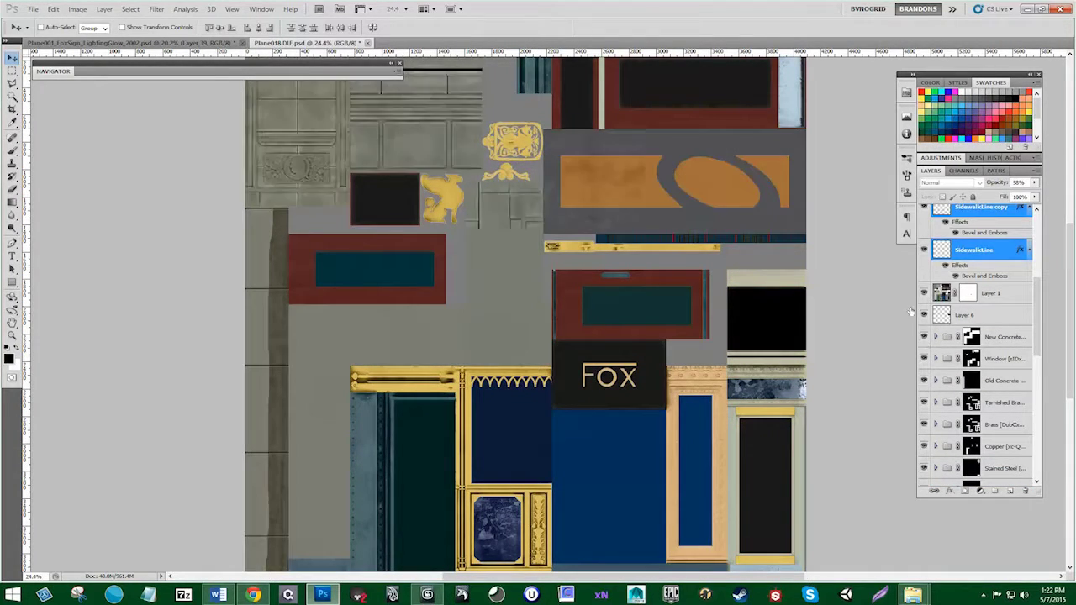
click(924, 292)
Step: Hide the material groups in the layer stack from Varnished Wood up through Brass
scroll(937, 359, down, 4)
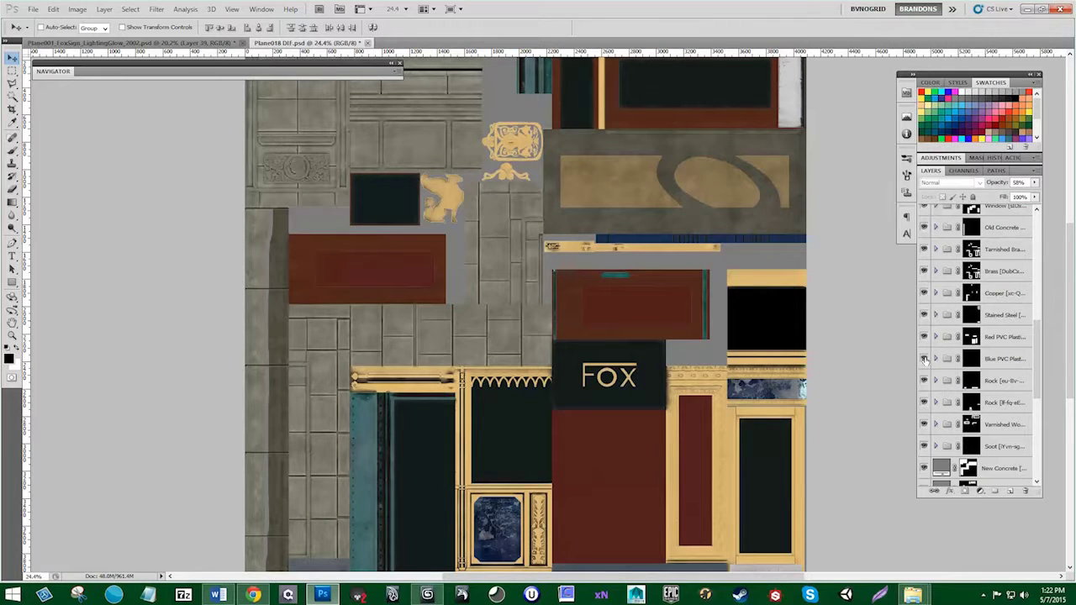
scroll(924, 359, down, 5)
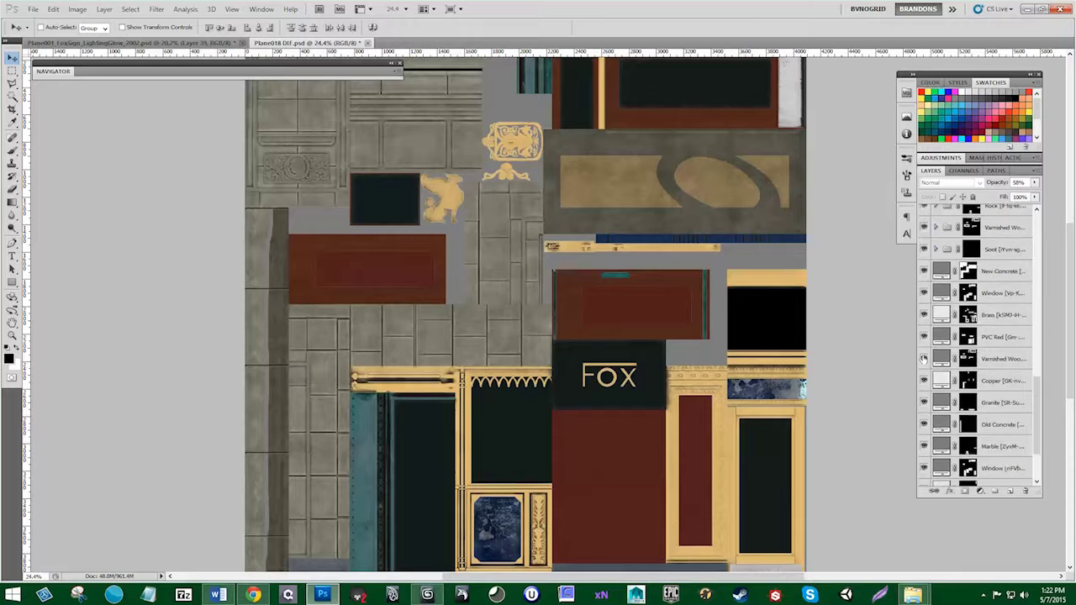
scroll(923, 359, down, 2)
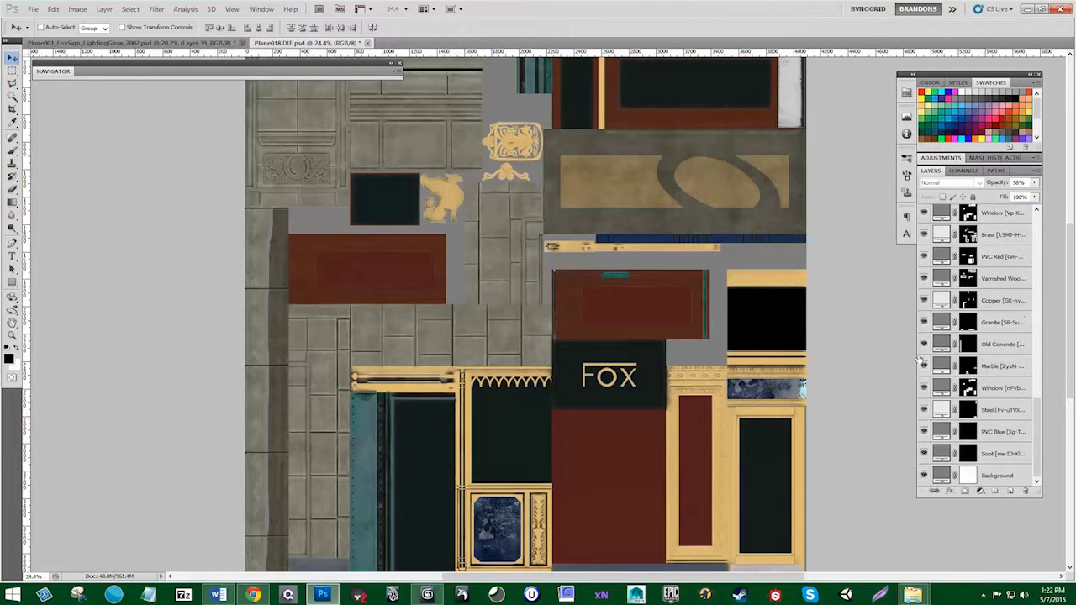
scroll(922, 362, up, 4)
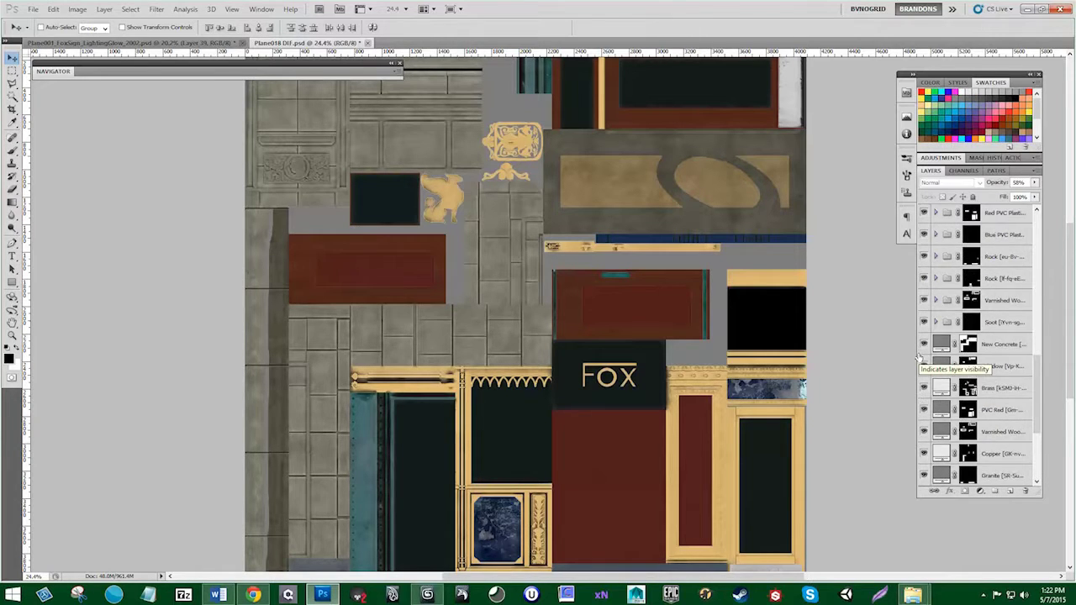
scroll(915, 358, up, 3)
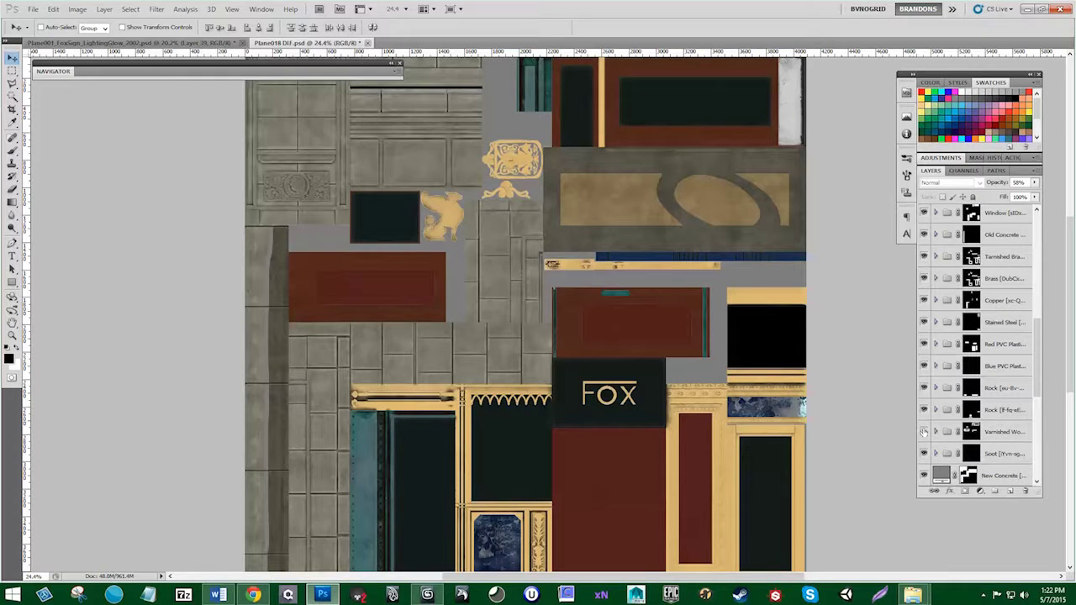
drag(925, 431, 924, 265)
Step: Toggle the Tarnished Brass, Brass and Copper groups to compare their effect, leaving both brass groups shown and Copper hidden
click(925, 260)
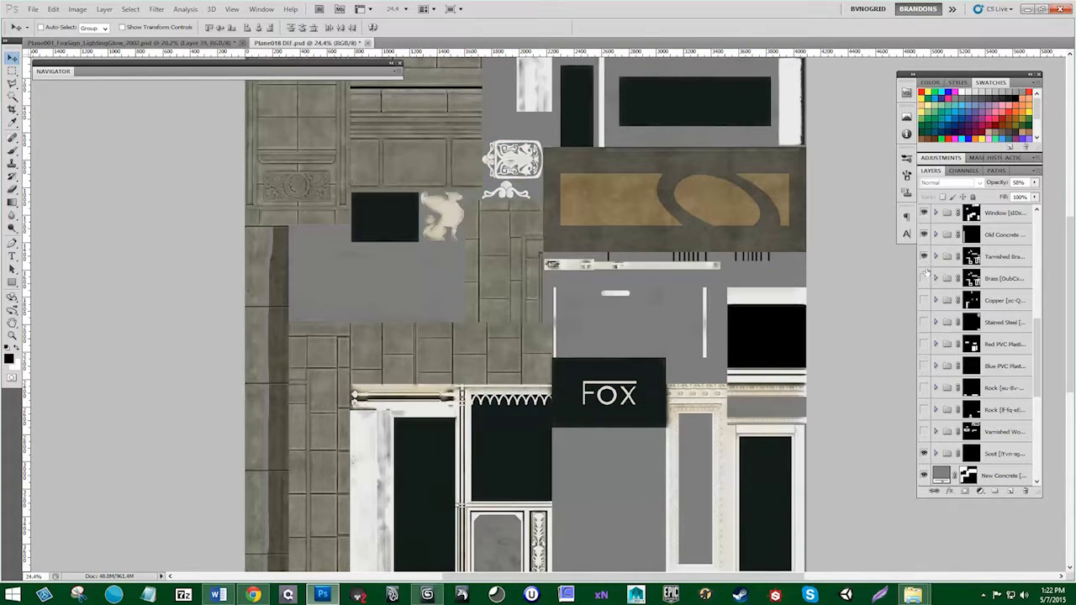
click(925, 260)
click(924, 259)
click(924, 260)
click(924, 280)
click(924, 301)
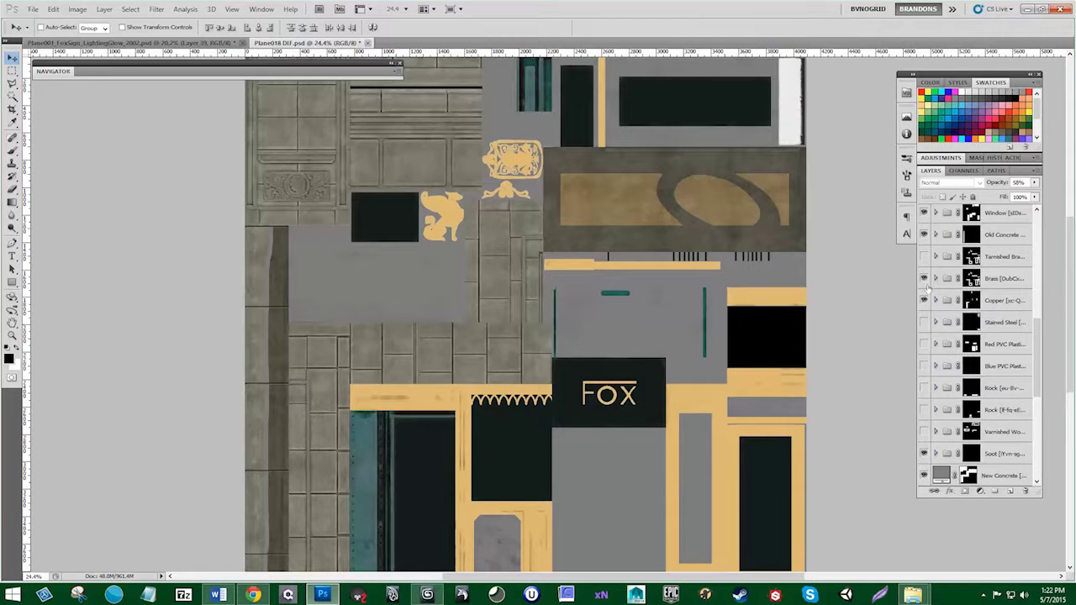
click(924, 282)
click(925, 281)
click(925, 301)
click(924, 300)
click(924, 278)
click(924, 301)
click(925, 257)
Step: Select the Tarnished Brass and Brass groups, float the Plane018 DIF document, and copy both groups into the sign texture
click(1000, 256)
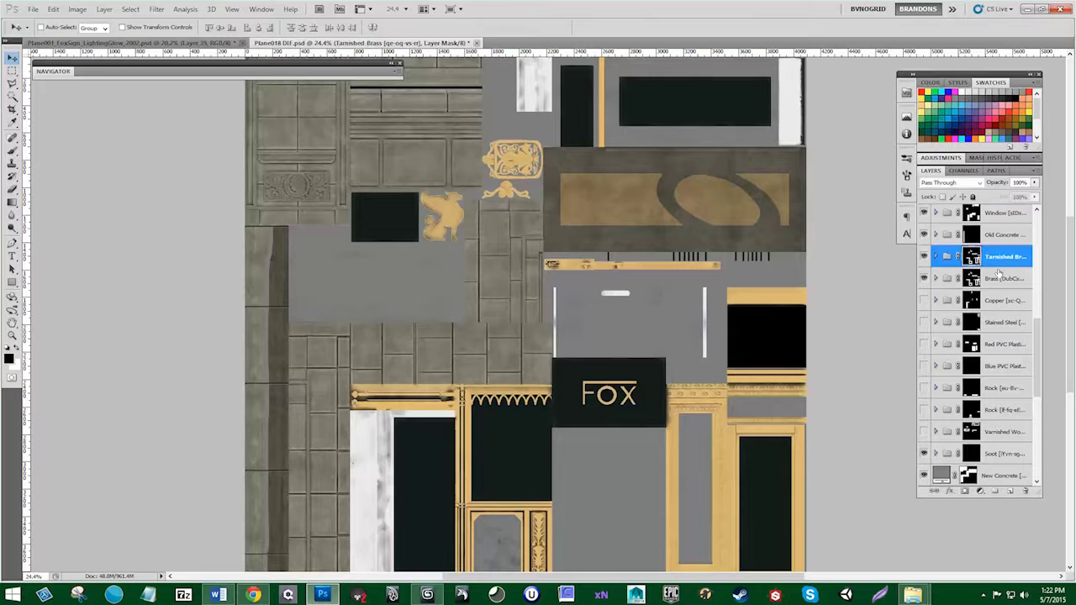
shift+click(1001, 278)
drag(311, 42, 794, 258)
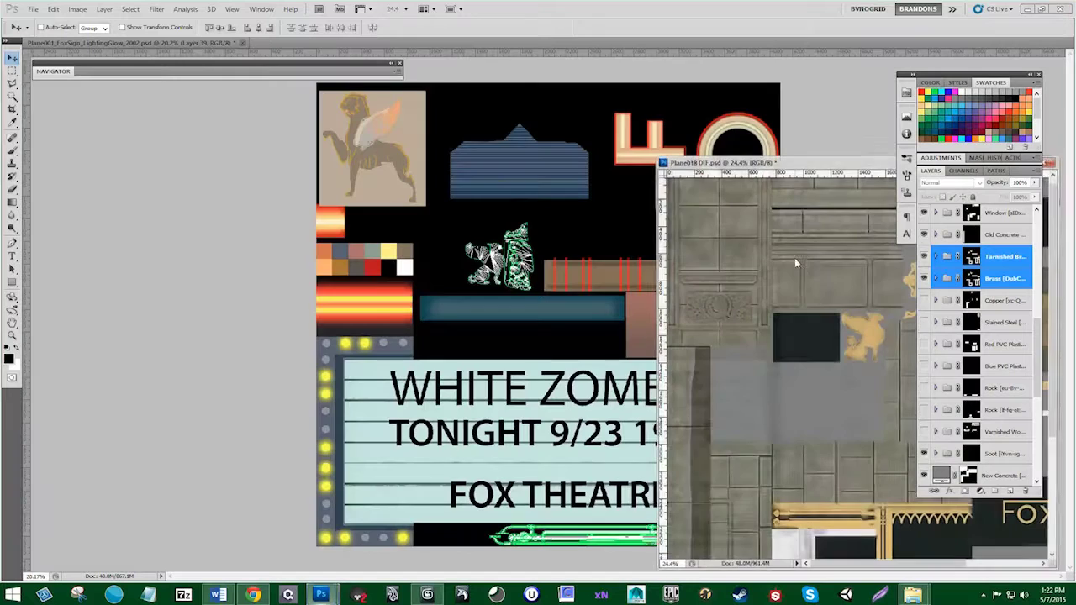
click(800, 173)
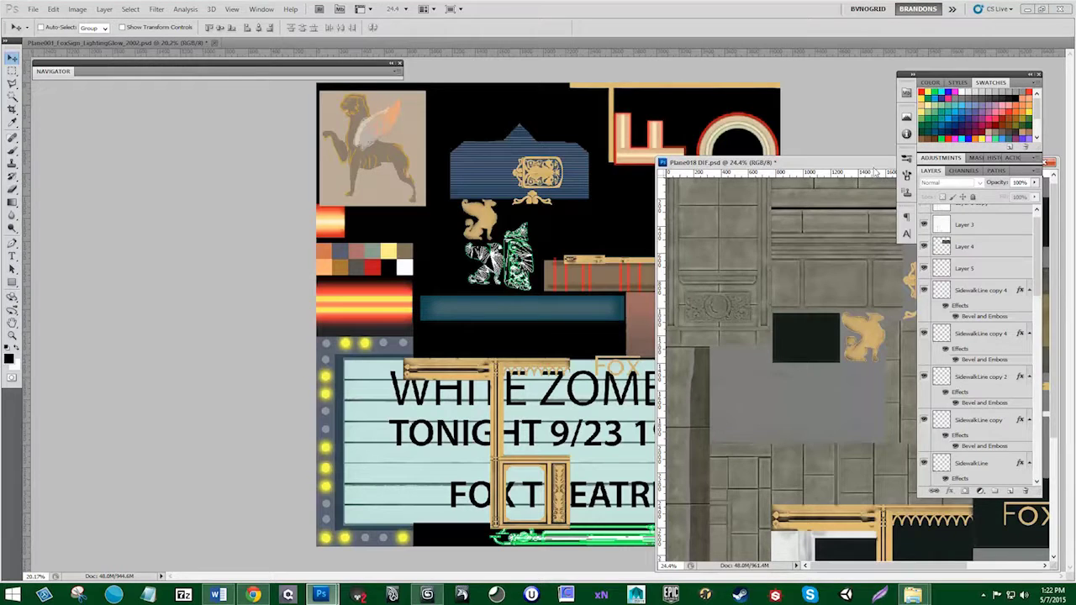
Step: Move the floating Plane018 DIF window clear of the layer list and toggle the Tarnished Brass group's visibility to check it
drag(875, 171, 655, 179)
drag(1041, 282, 1033, 351)
click(923, 305)
click(923, 306)
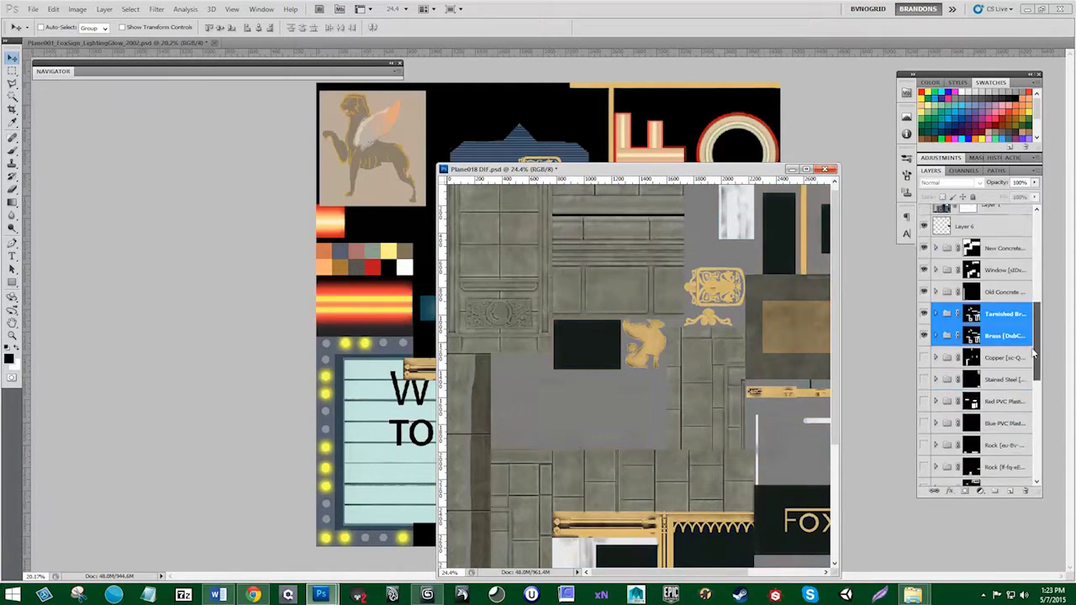
Step: Compare the materials in Plane018 DIF by showing the groups below Brass and hiding them again from Varnished Wood up through Copper
drag(924, 357, 924, 471)
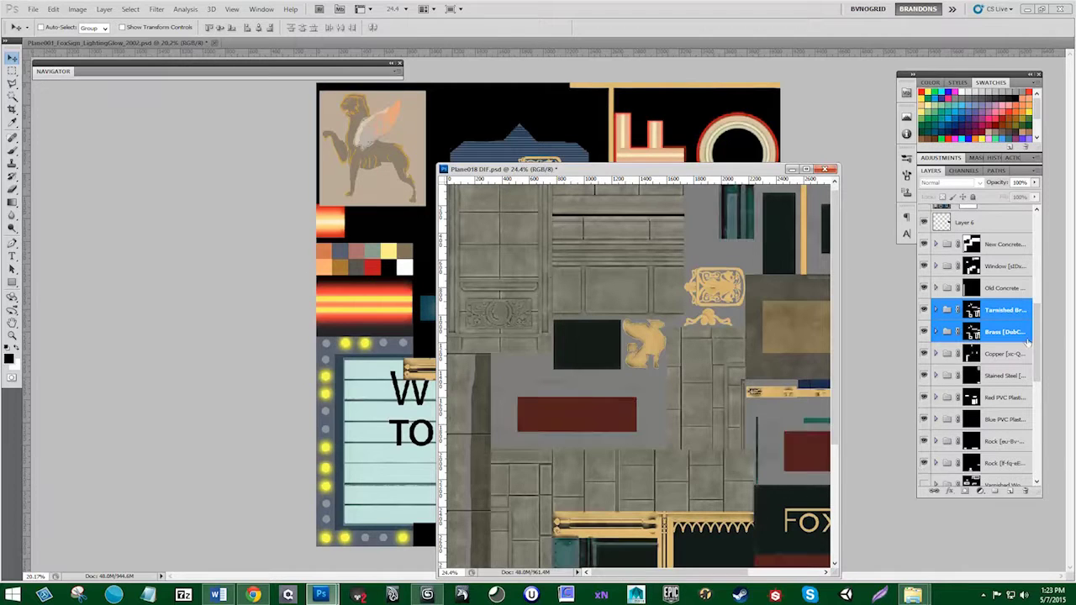
scroll(1030, 345, down, 5)
click(925, 364)
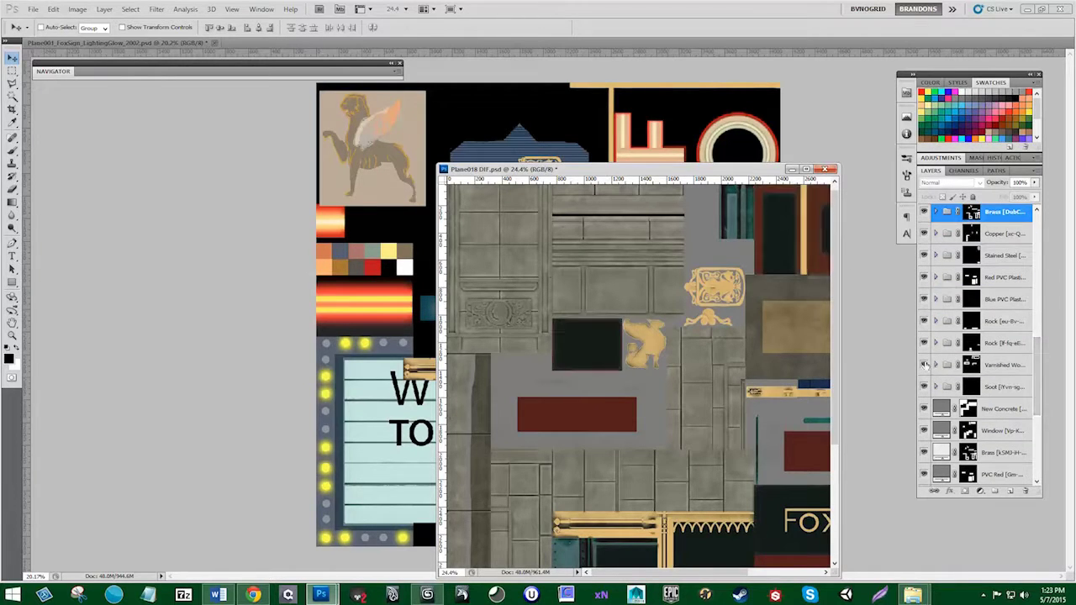
click(925, 364)
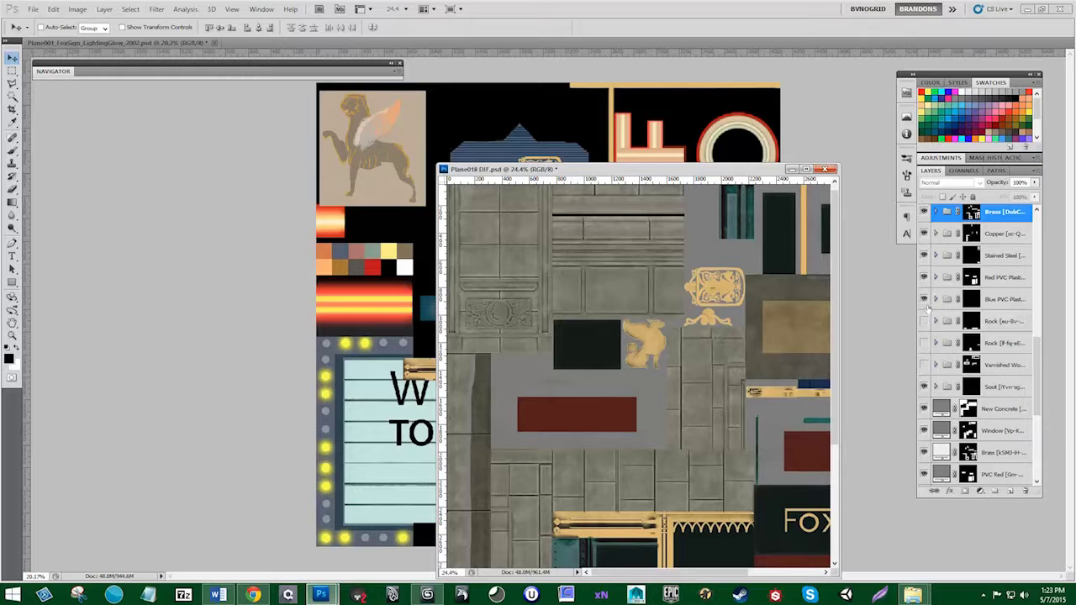
click(925, 299)
click(925, 277)
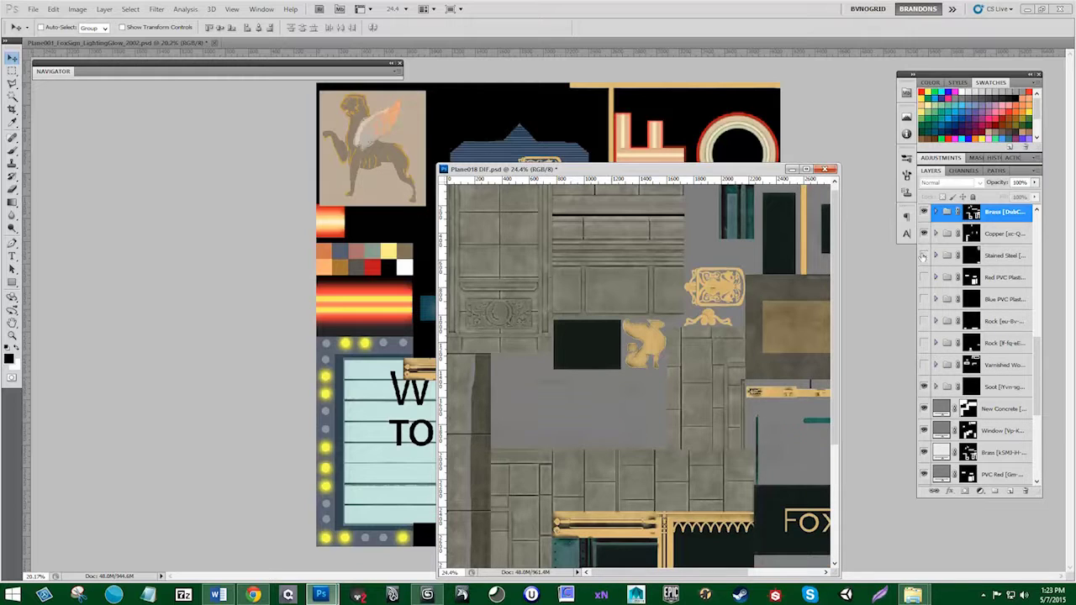
click(924, 235)
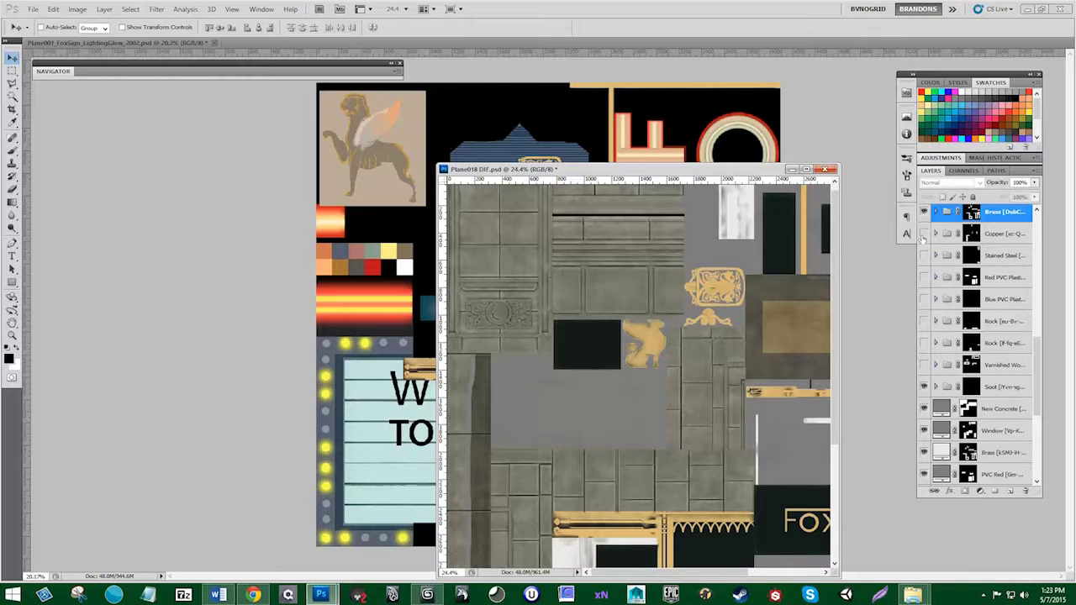
click(924, 234)
click(923, 237)
Step: Close Plane018 DIF without saving and shift the copied brass groups up and to the left on the sign texture
click(826, 170)
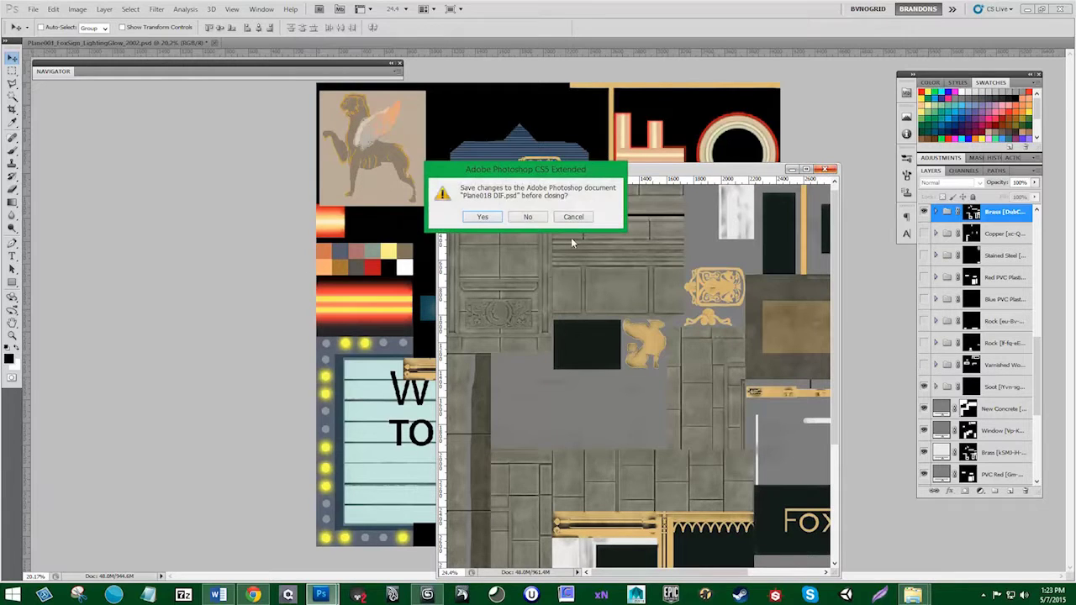
click(529, 217)
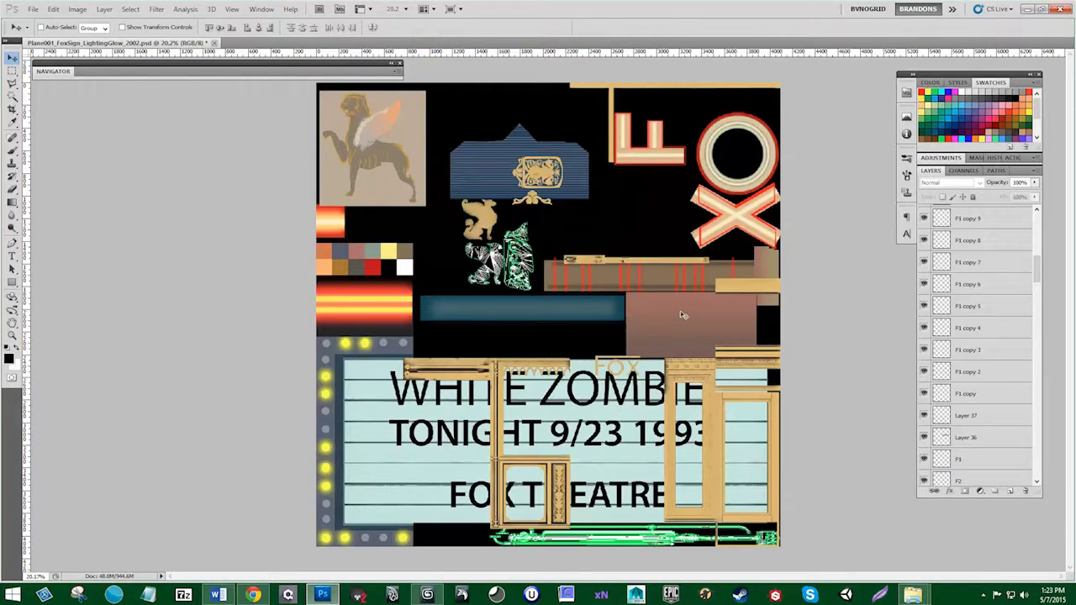
drag(560, 449, 510, 439)
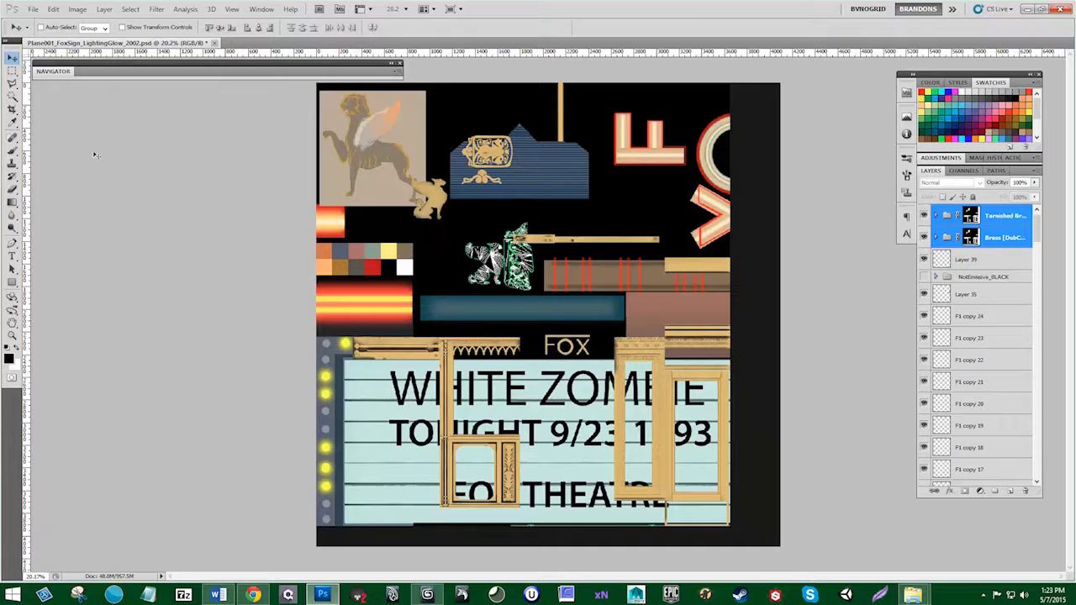
Step: Merge the copied Tarnished Brass and Brass groups into a single layer
click(13, 84)
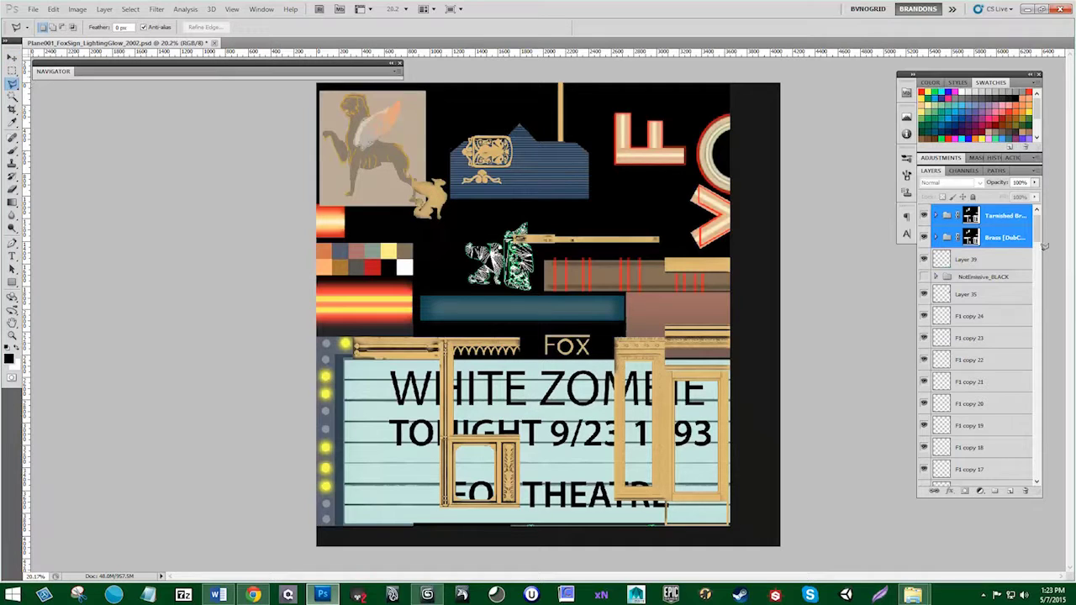
right_click(997, 243)
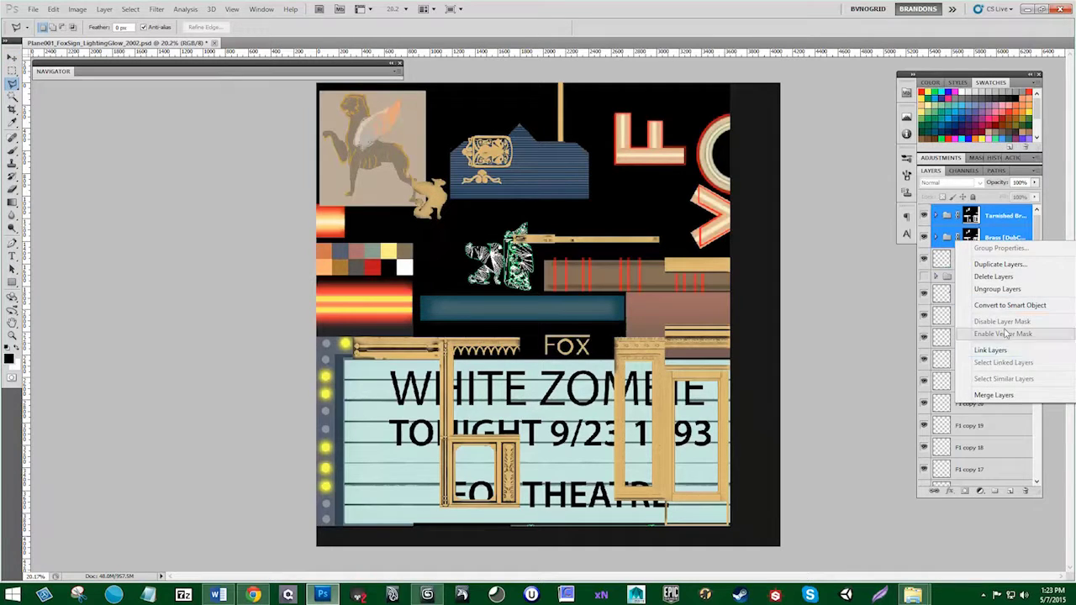
click(996, 396)
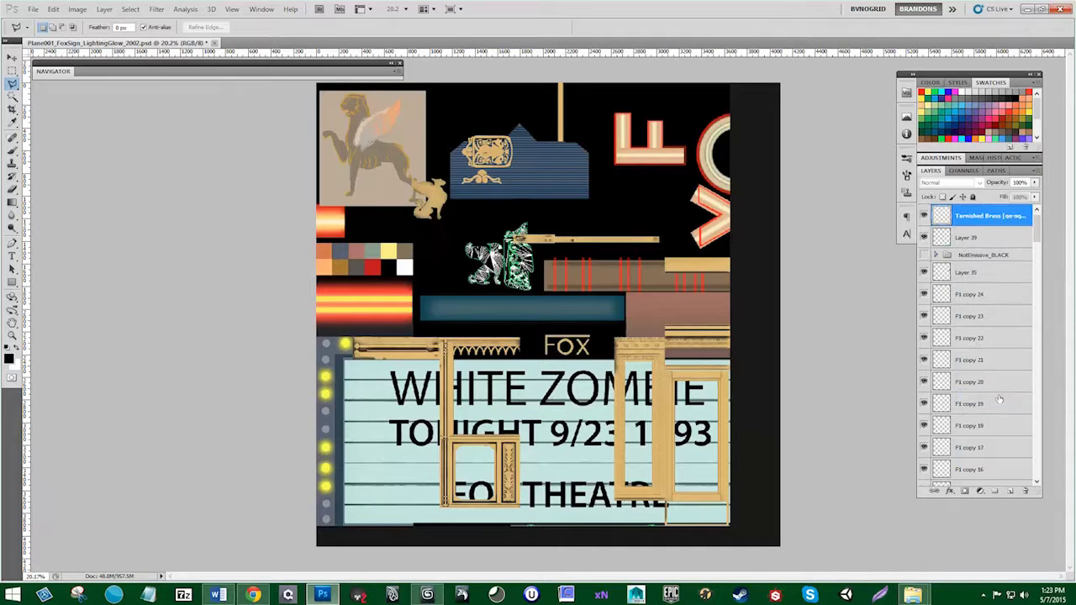
Step: Select the brass griffin with a rectangular marquee and move it onto the griffin-shaped UV wireframe
key(v)
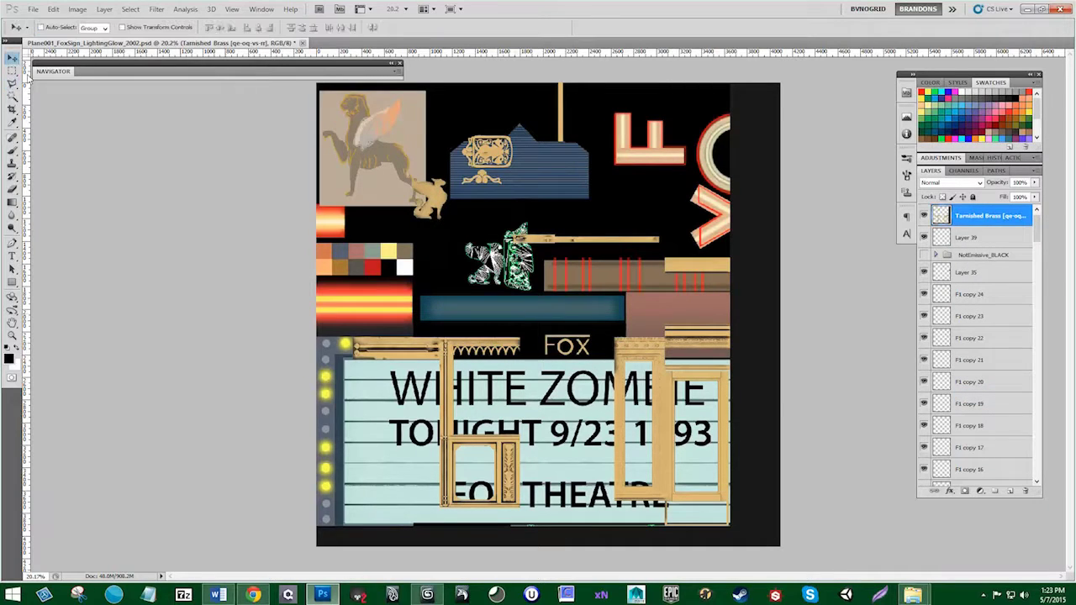
click(14, 71)
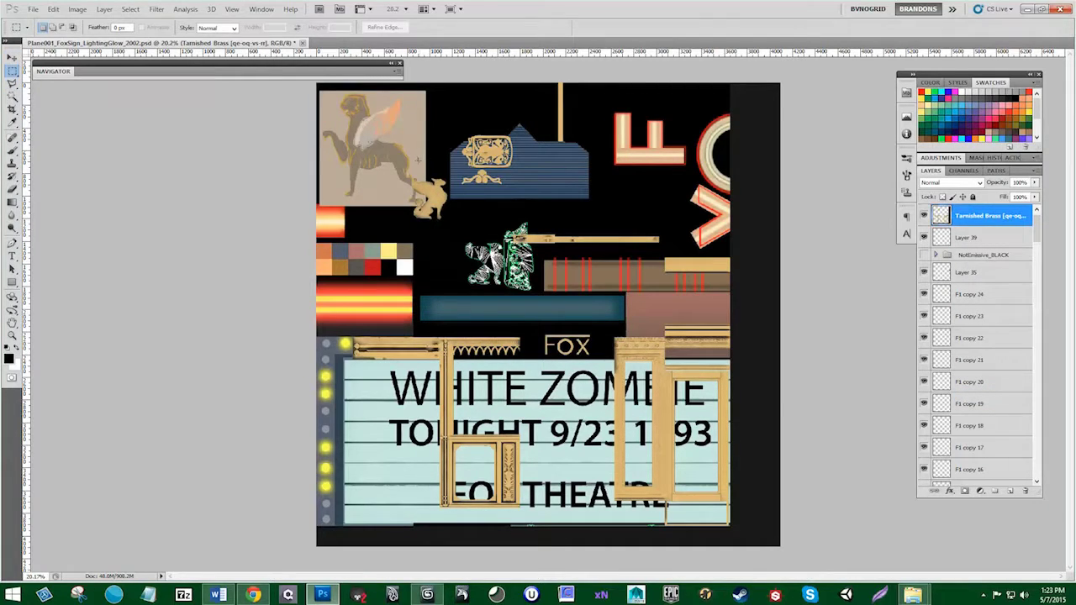
drag(409, 175, 495, 281)
key(v)
alt+scroll(500, 278, up, 2)
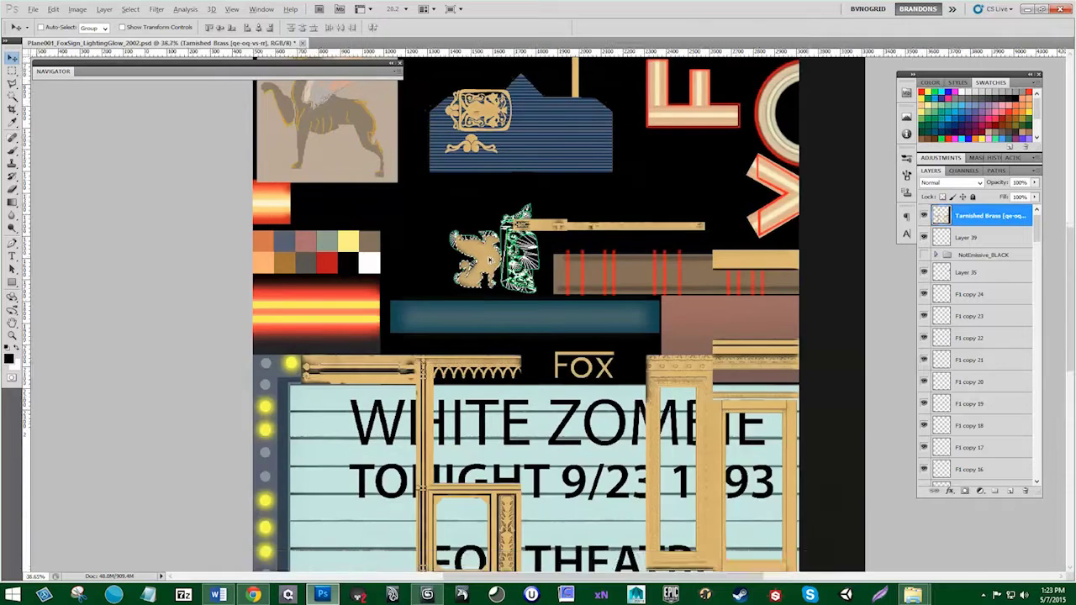
alt+scroll(498, 264, up, 3)
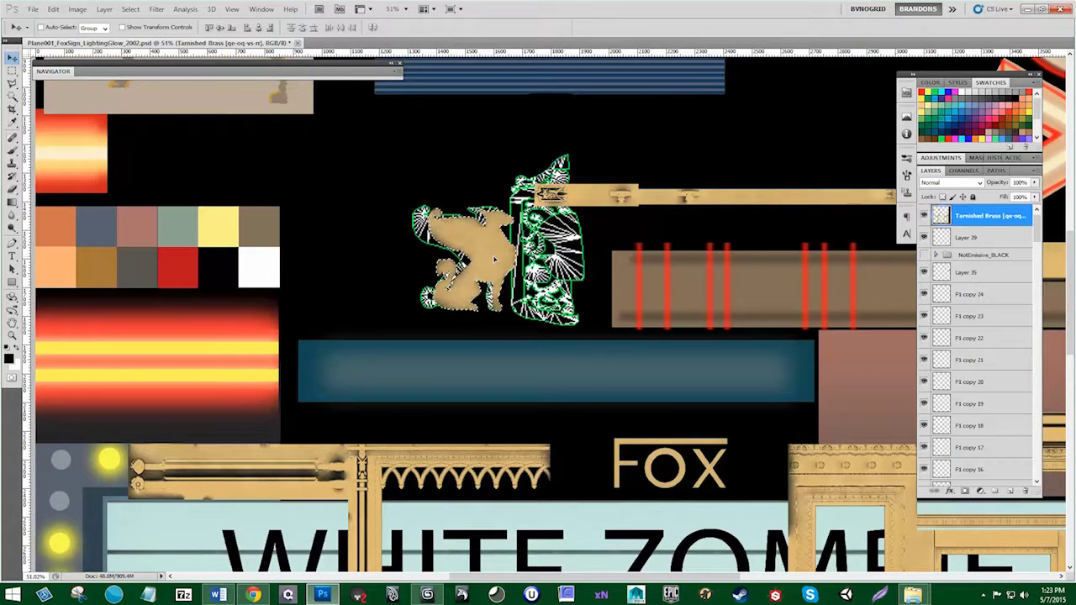
Step: Free-transform the brass griffin to fit its wireframe, scaling it to about 124% width and 102% height
key(ctrl+t)
shift+drag(426, 206, 410, 190)
drag(464, 223, 452, 271)
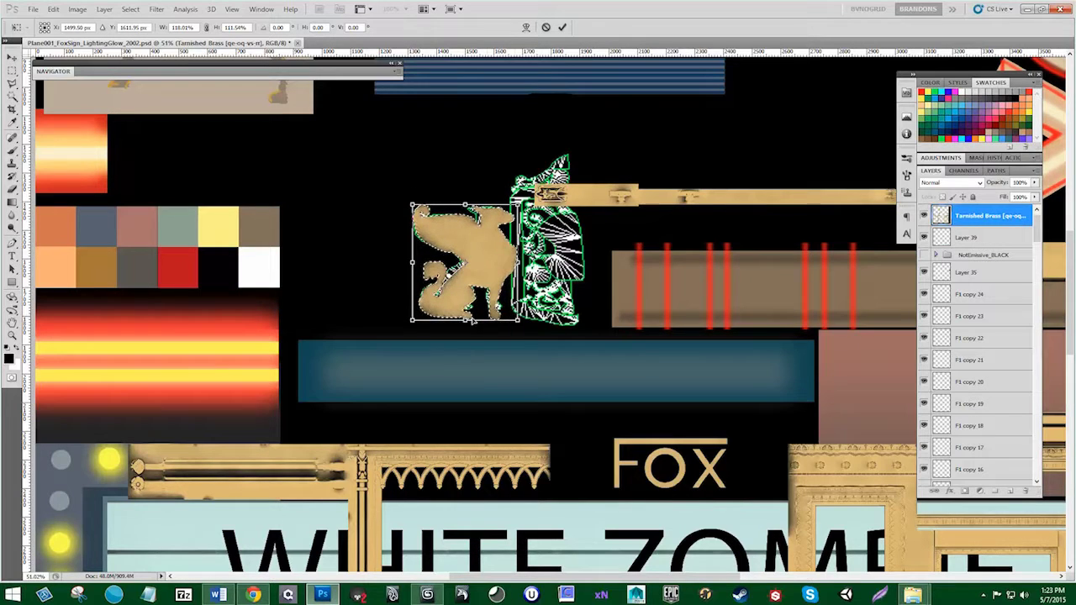
drag(467, 319, 465, 306)
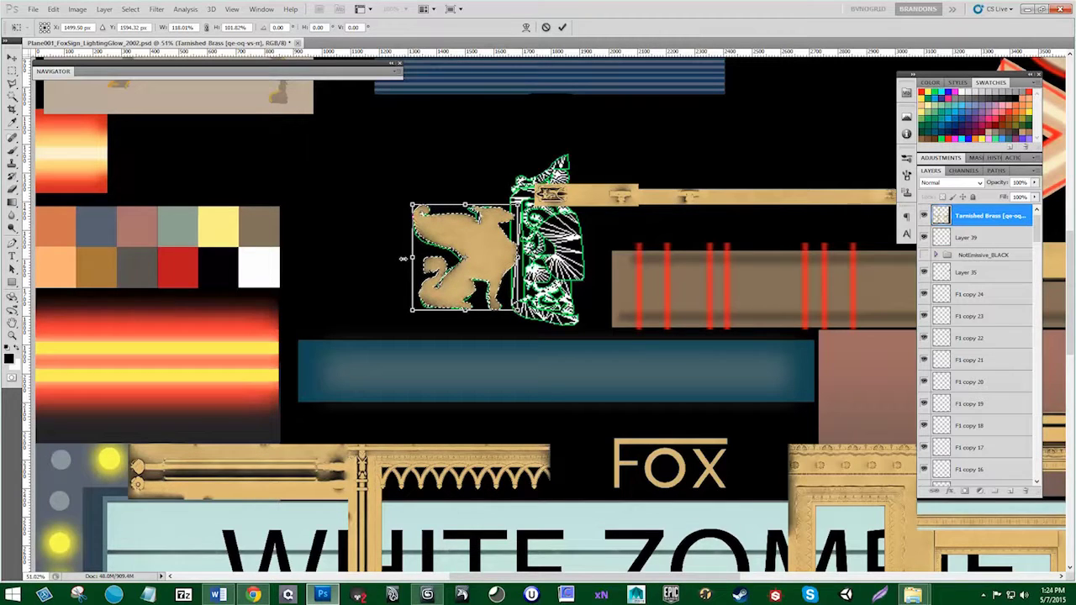
drag(404, 258, 401, 258)
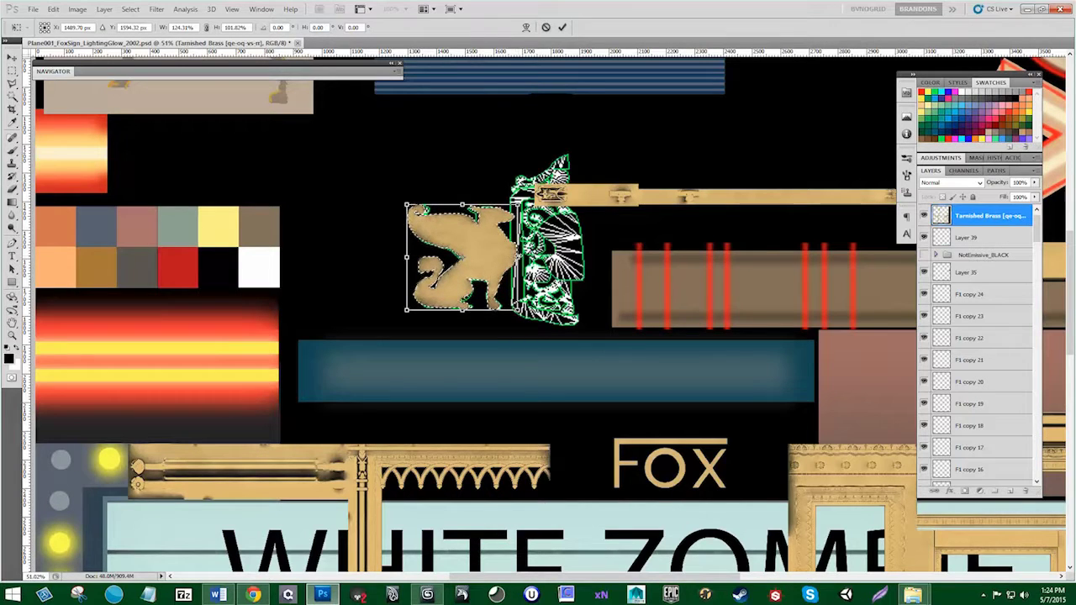
drag(518, 252, 512, 251)
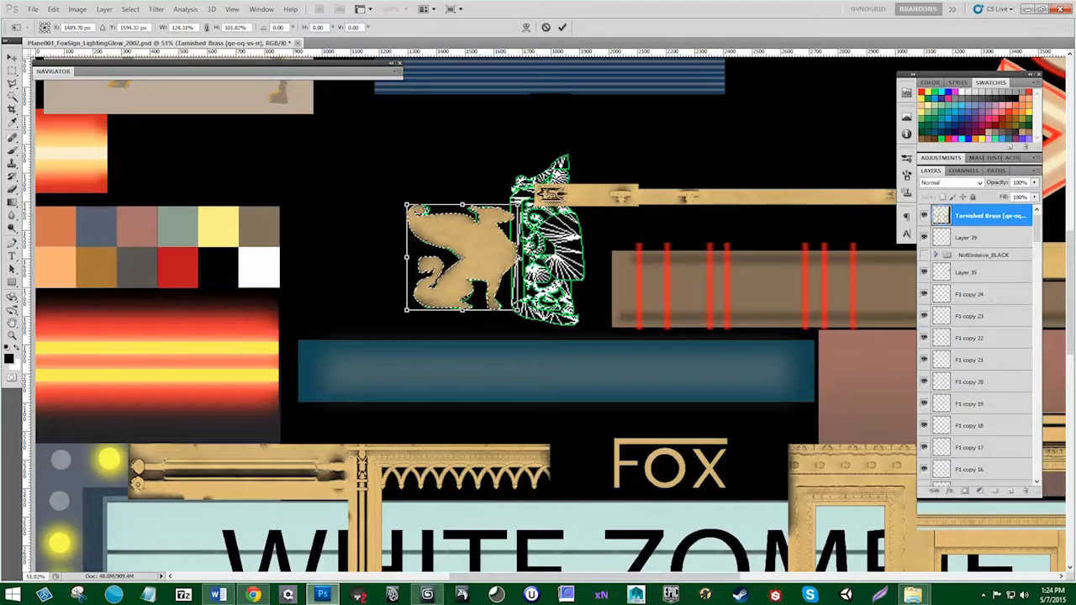
key(Return)
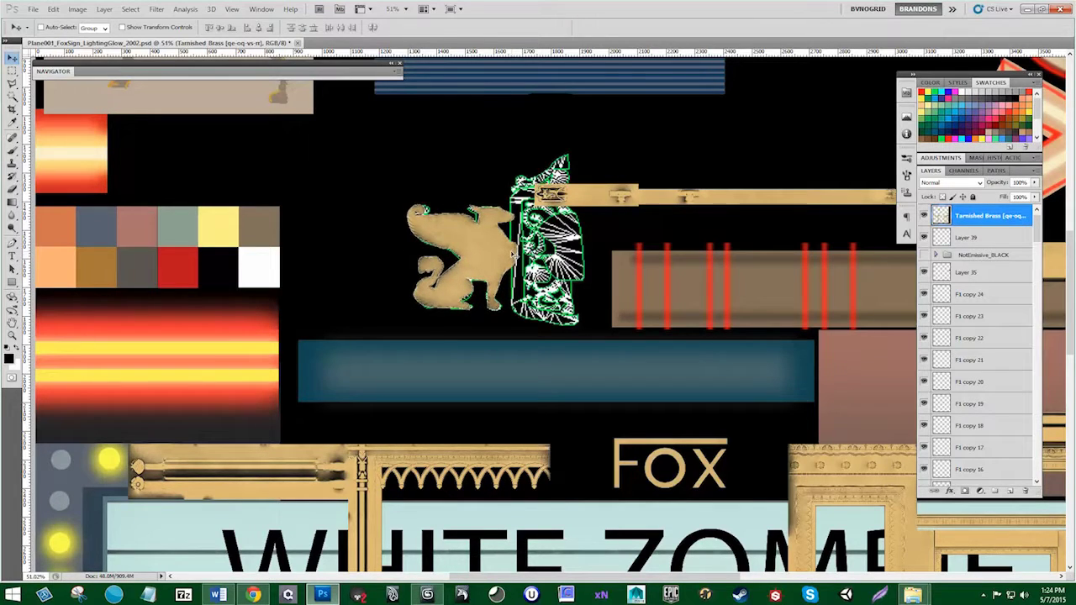
Step: Toggle the visibility of wireframe Layer 39 to compare the UV outlines with the brass pieces, leaving it shown
key(ctrl+0)
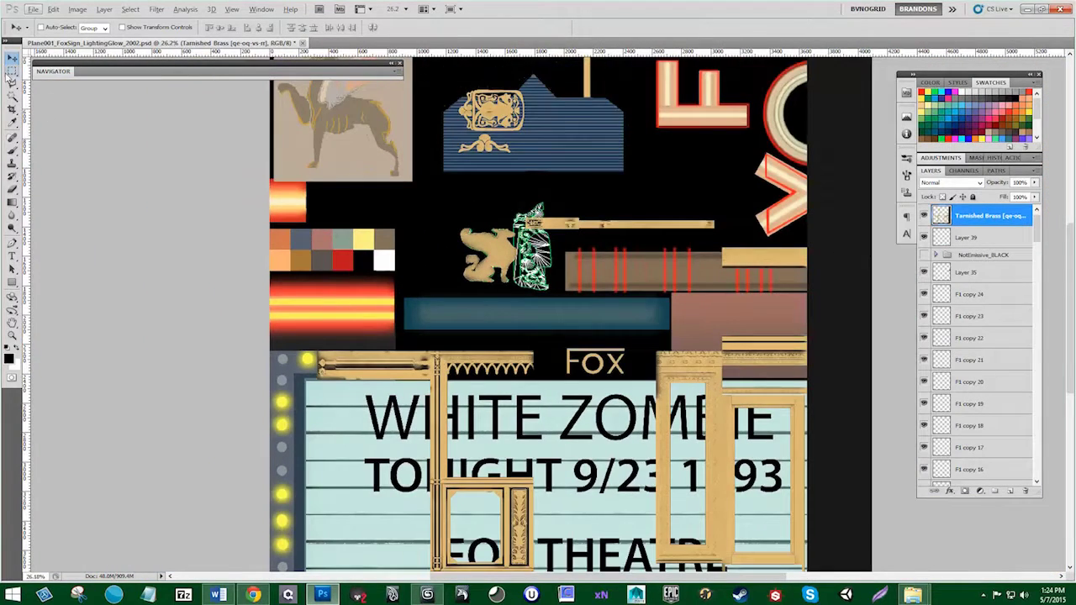
click(12, 72)
drag(576, 229, 545, 121)
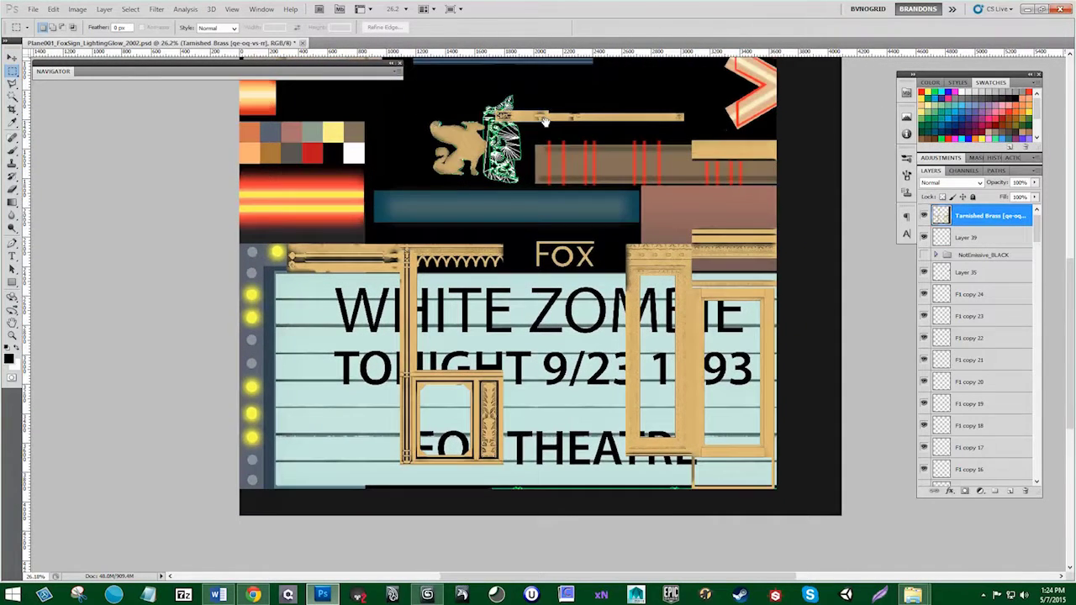
click(925, 237)
click(924, 237)
click(925, 237)
click(925, 237)
click(925, 238)
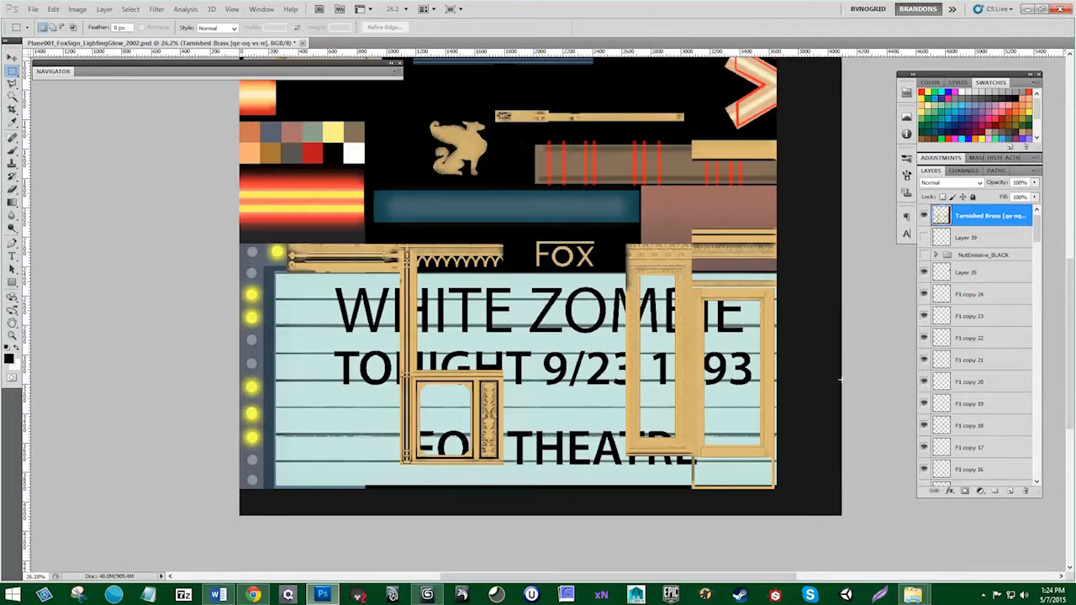
click(925, 237)
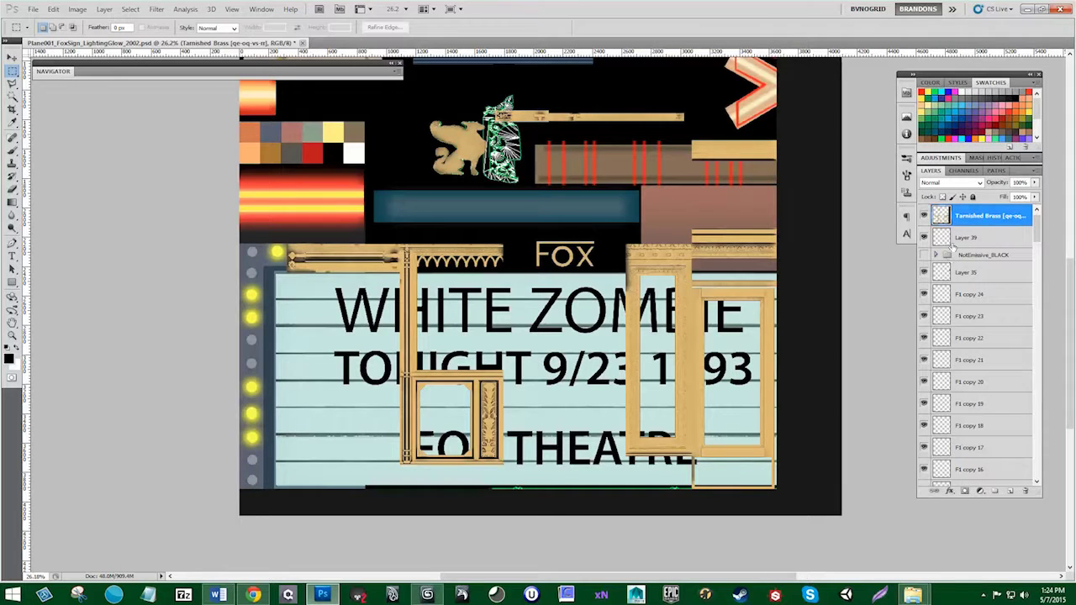
Step: Toggle the merged Tarnished Brass layer to check the handle wireframes underneath, leaving the layer shown with nothing selected
scroll(953, 246, up, 1)
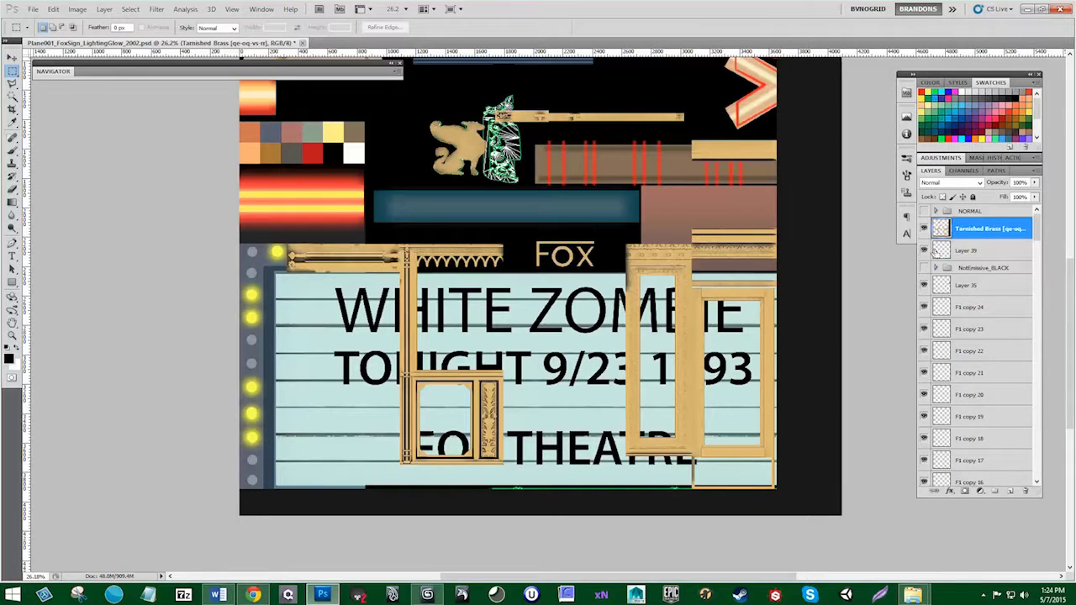
ctrl+click(941, 245)
key(ctrl+d)
click(924, 228)
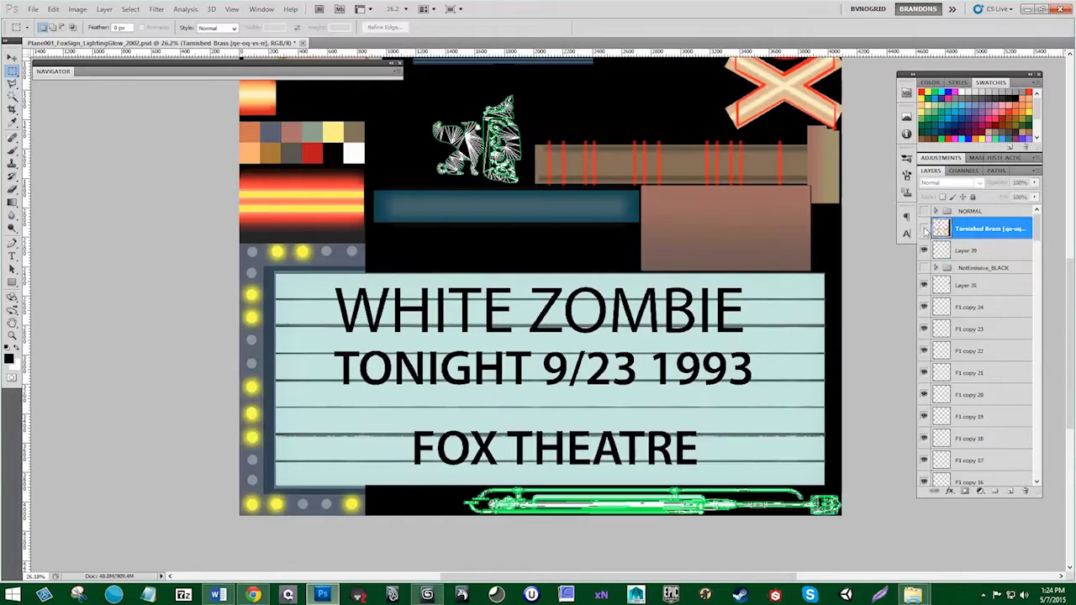
click(924, 230)
click(924, 228)
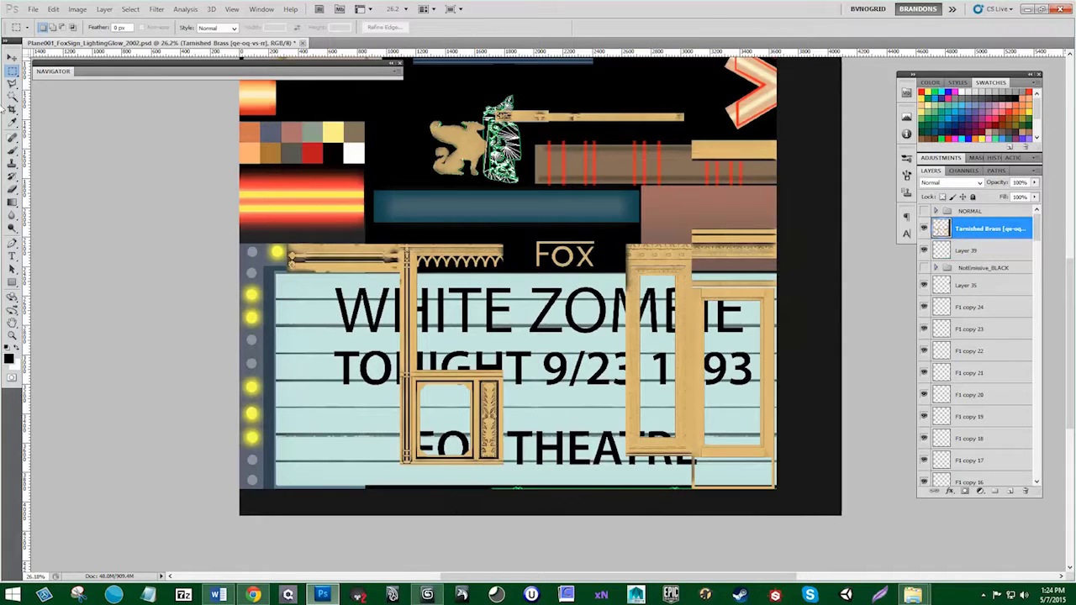
Step: Copy the long horizontal brass bar beside the griffin to a new layer and hide the Tarnished Brass layer
drag(496, 107, 687, 132)
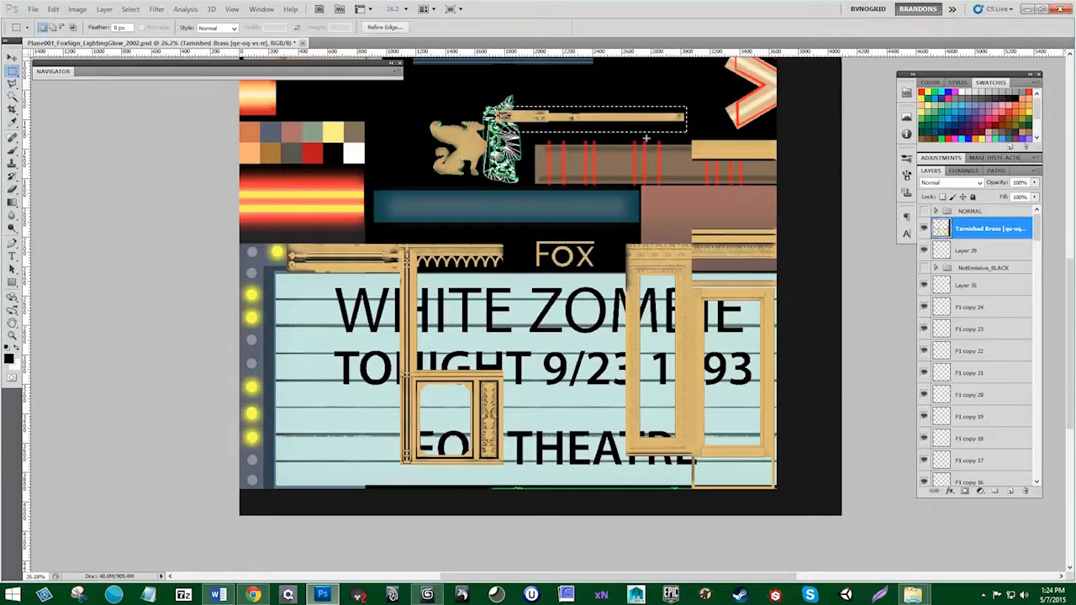
key(v)
click(924, 227)
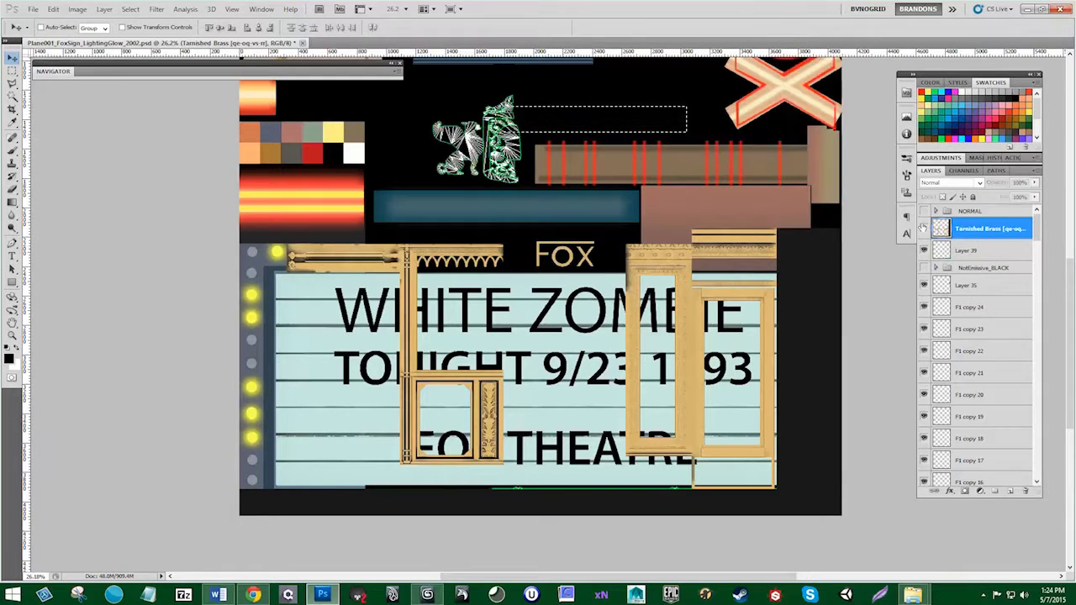
click(924, 227)
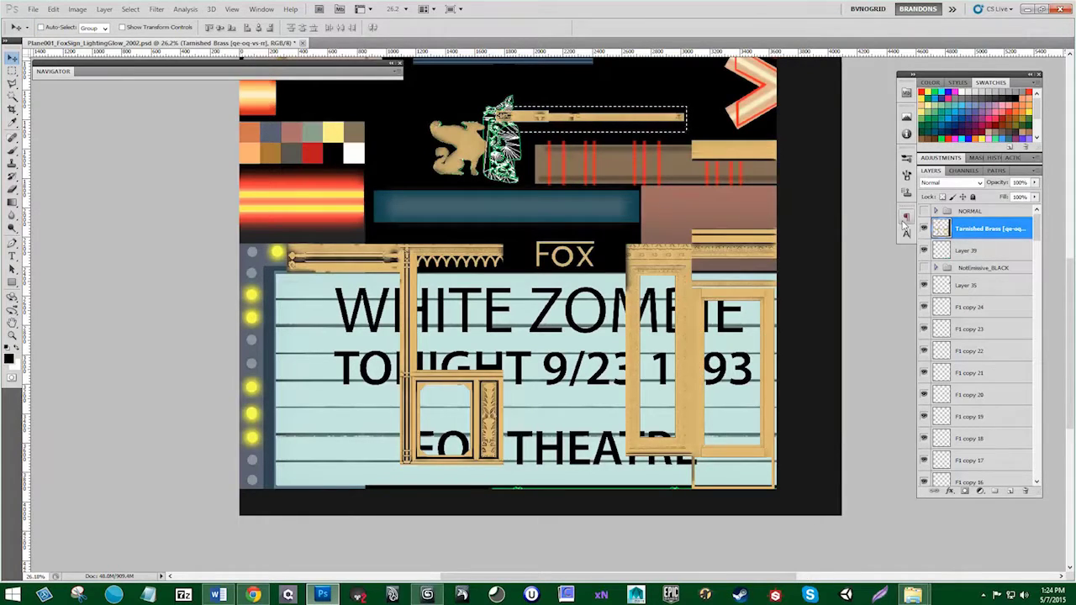
key(ctrl+j)
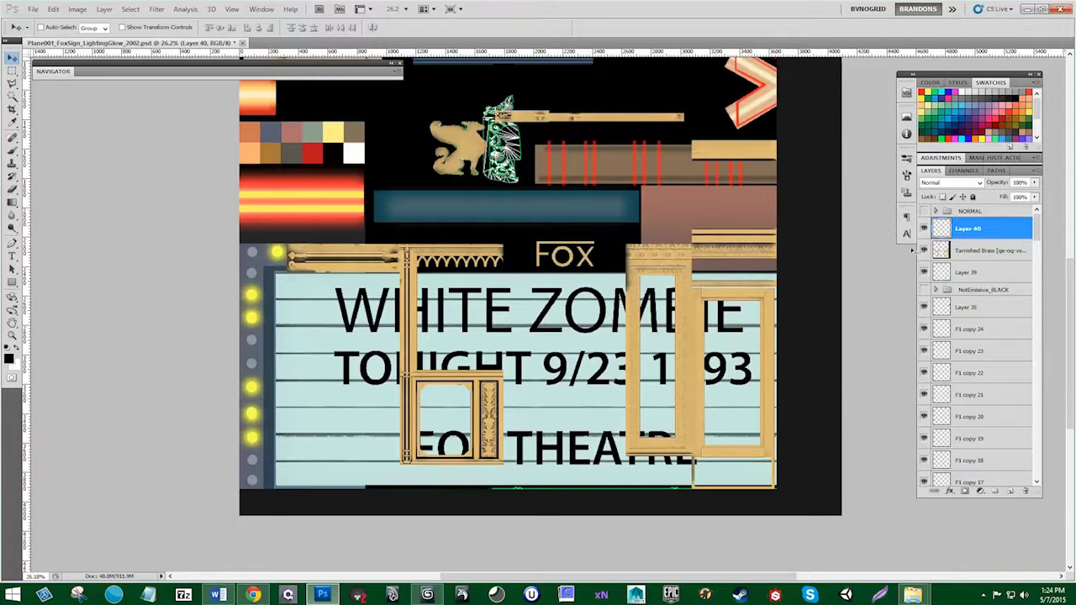
click(924, 249)
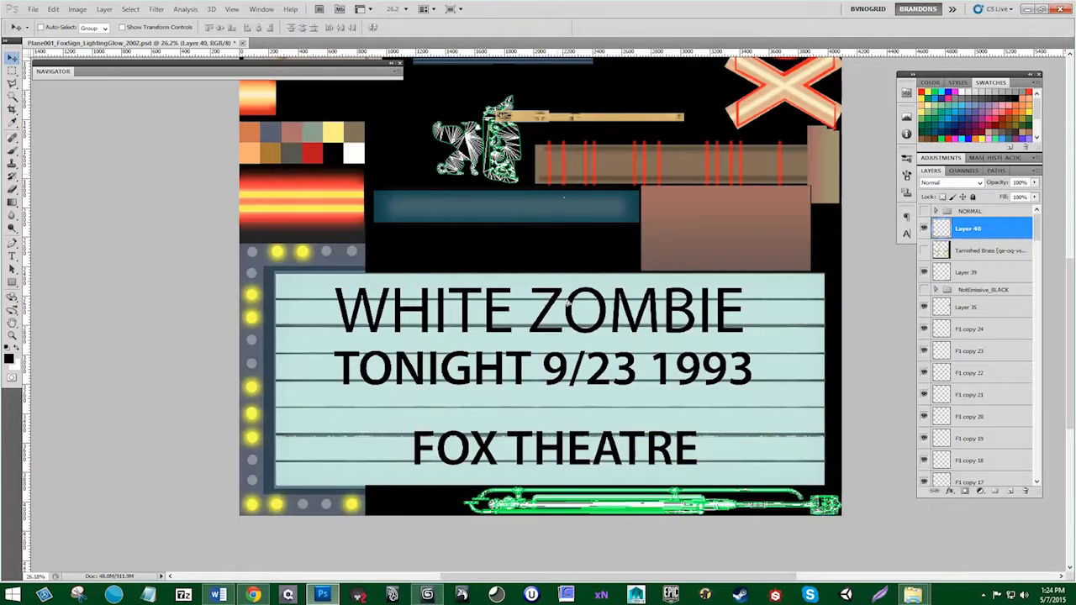
Step: Move the copied brass bar down to just above the long handle wireframe and rotate it 180 degrees
drag(568, 303, 629, 488)
key(ctrl+t)
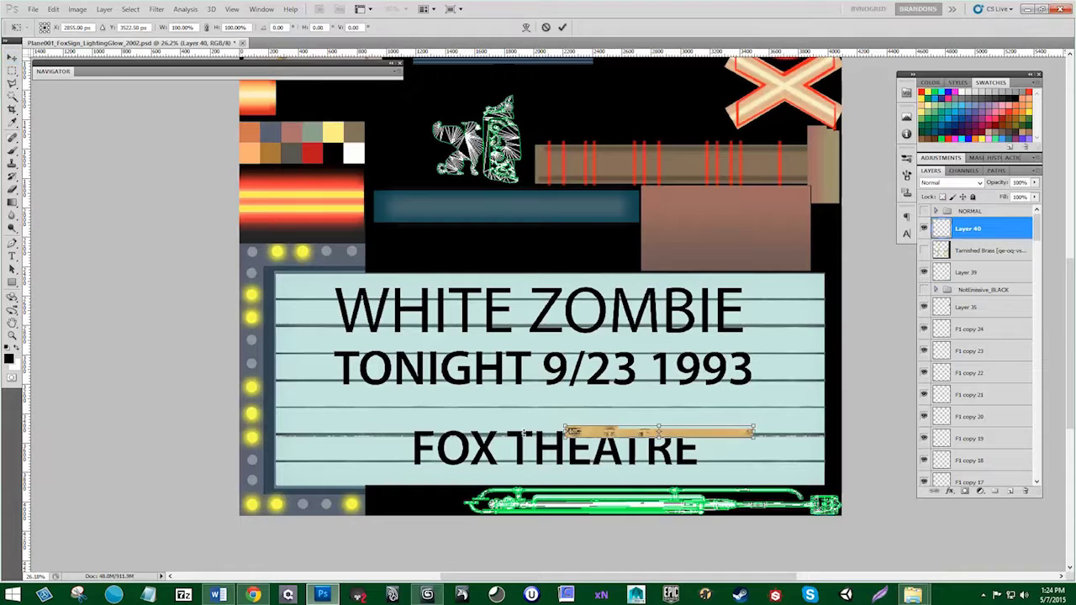
drag(525, 432, 789, 432)
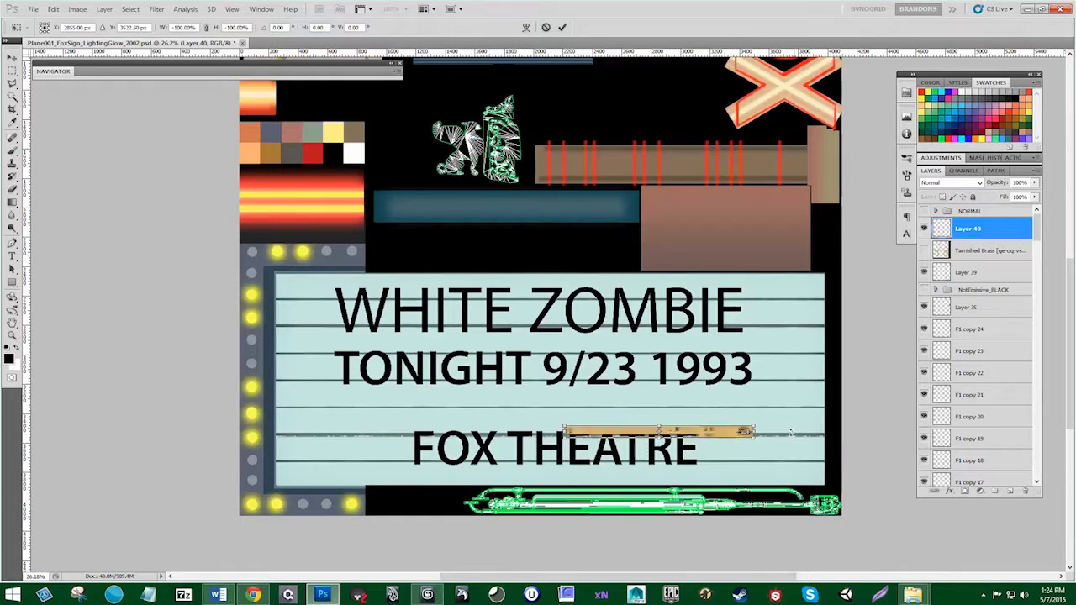
key(Return)
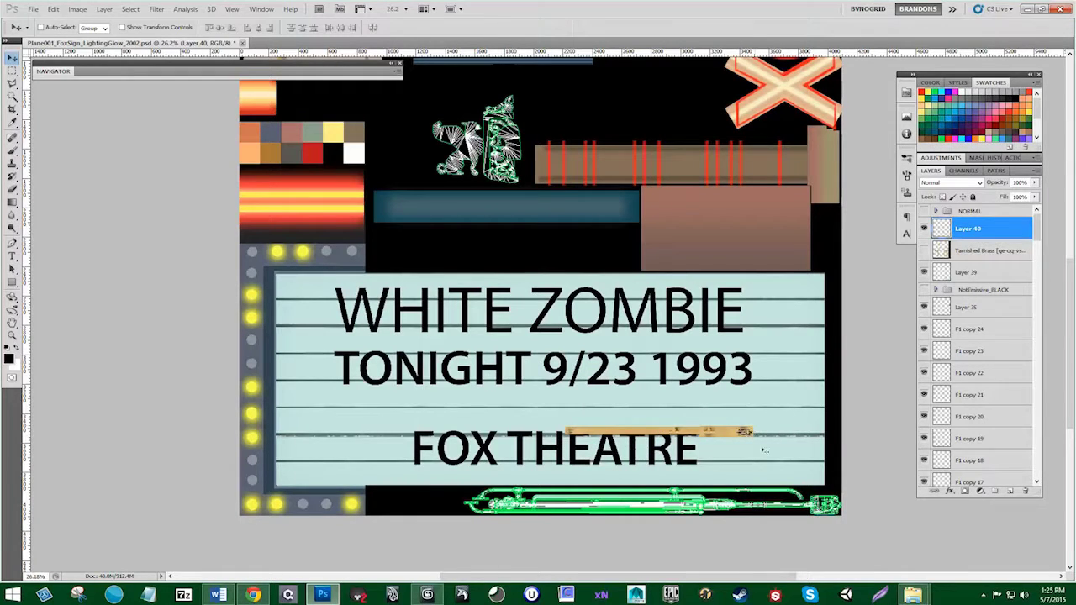
Step: Move the copied brass bar onto the long handle wireframe in the texture's lower-right corner and scale it to 188.89%
drag(763, 451, 834, 514)
key(ctrl+t)
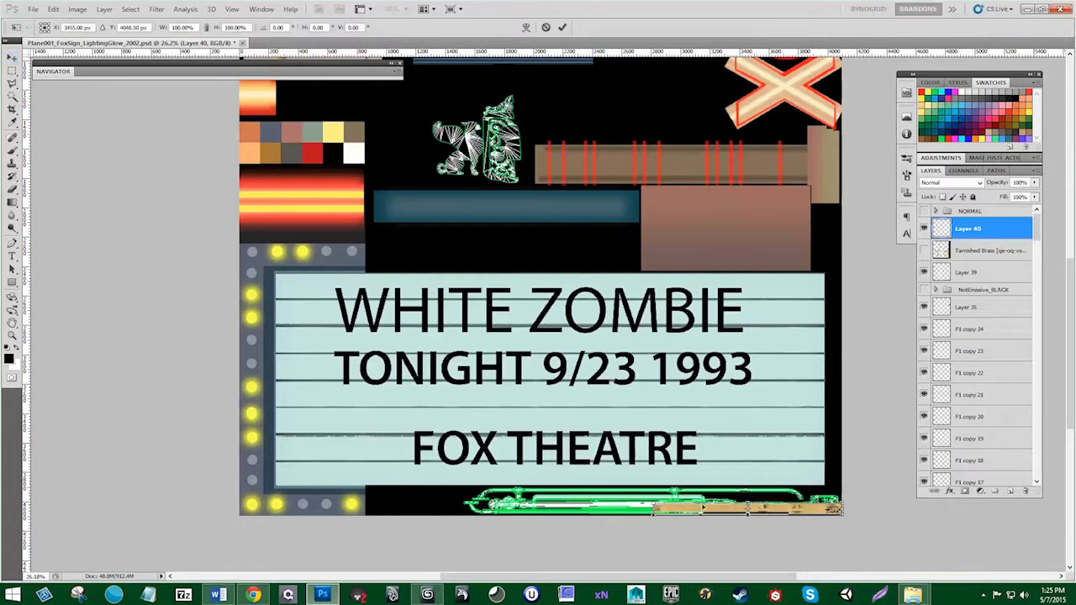
drag(654, 507, 501, 504)
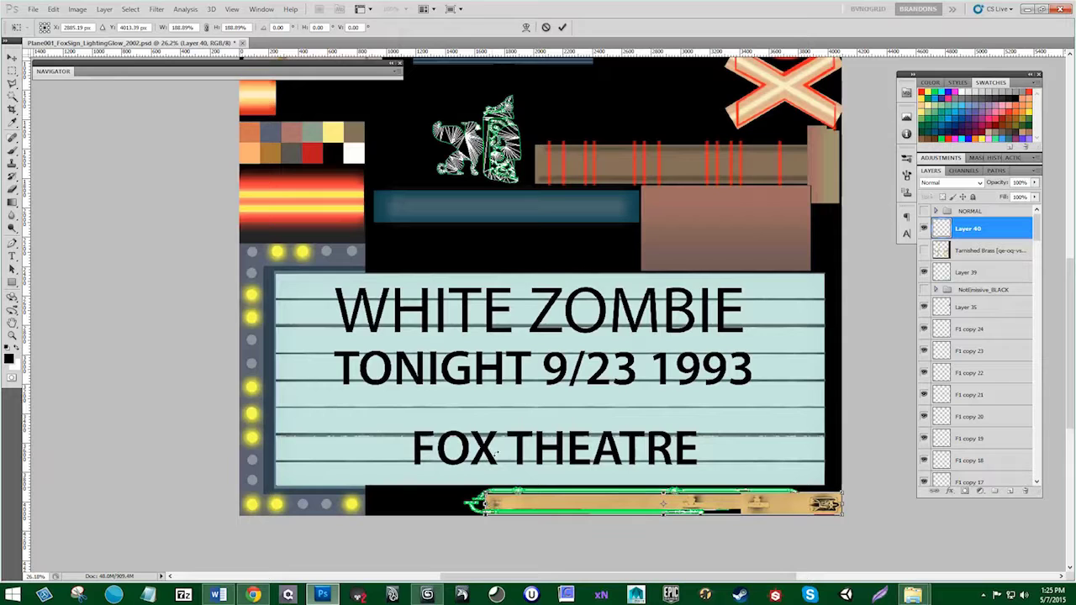
key(Return)
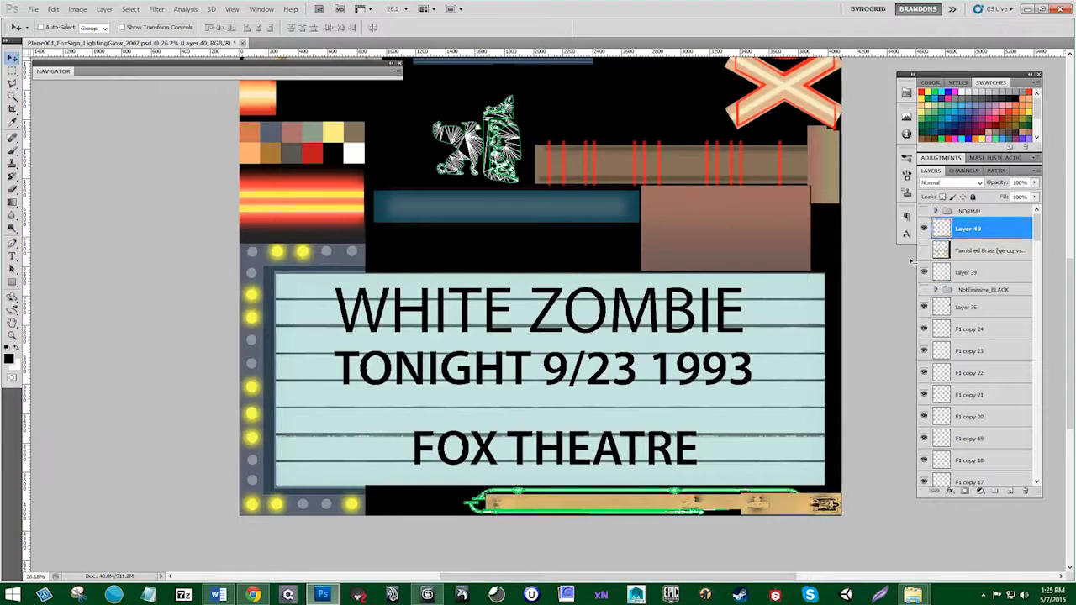
click(975, 252)
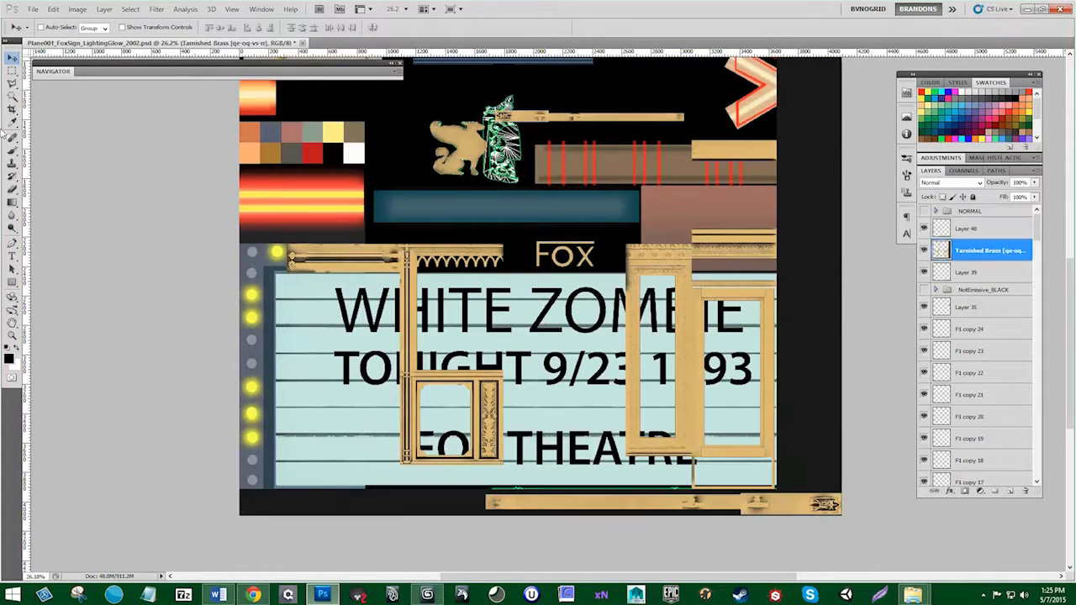
click(12, 71)
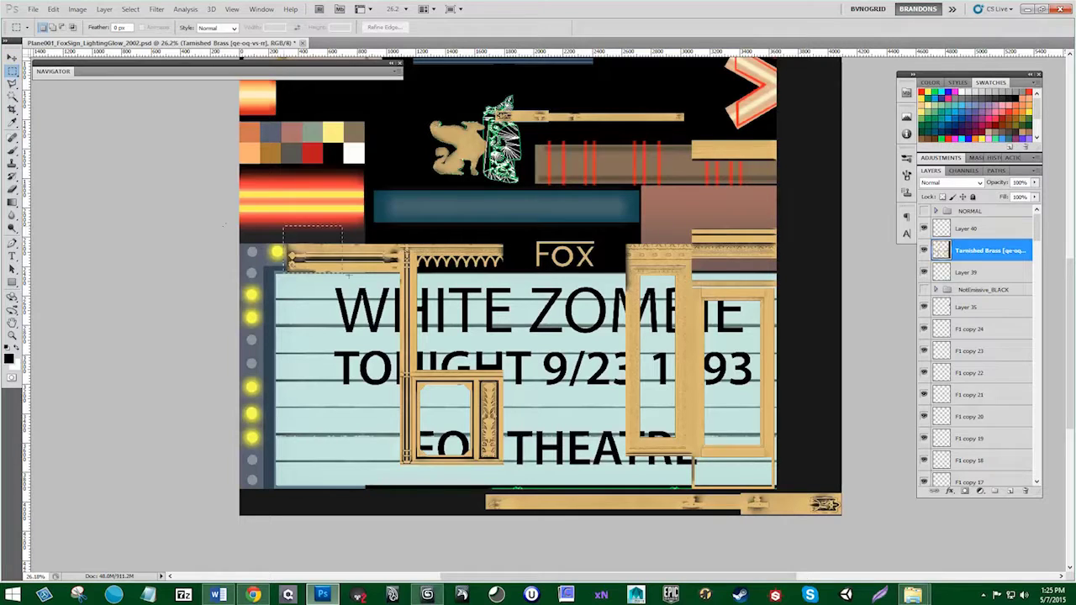
drag(348, 274, 401, 282)
key(ctrl+j)
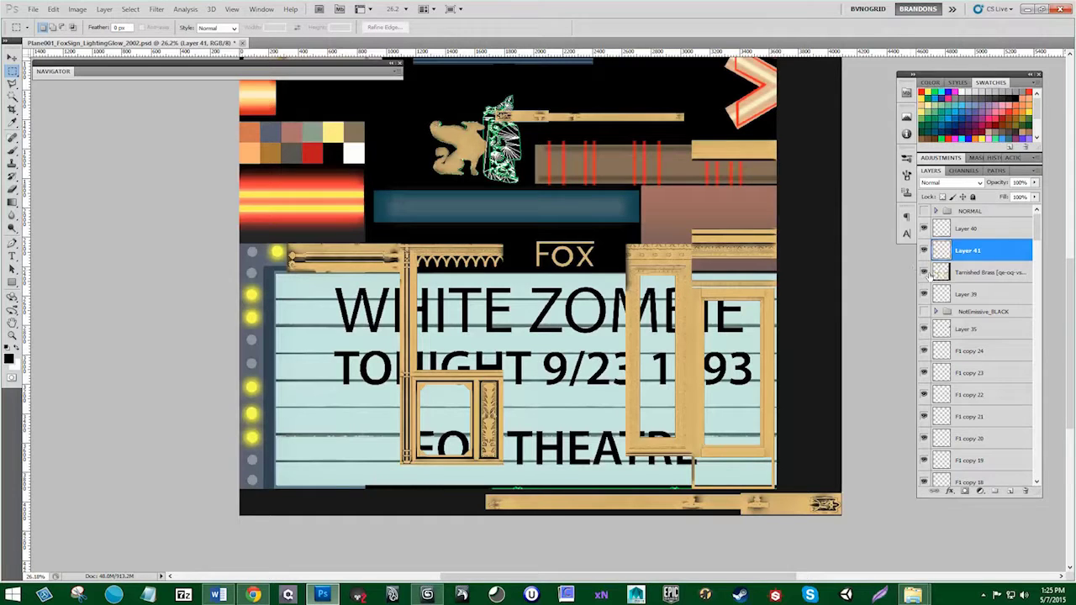
click(924, 272)
key(v)
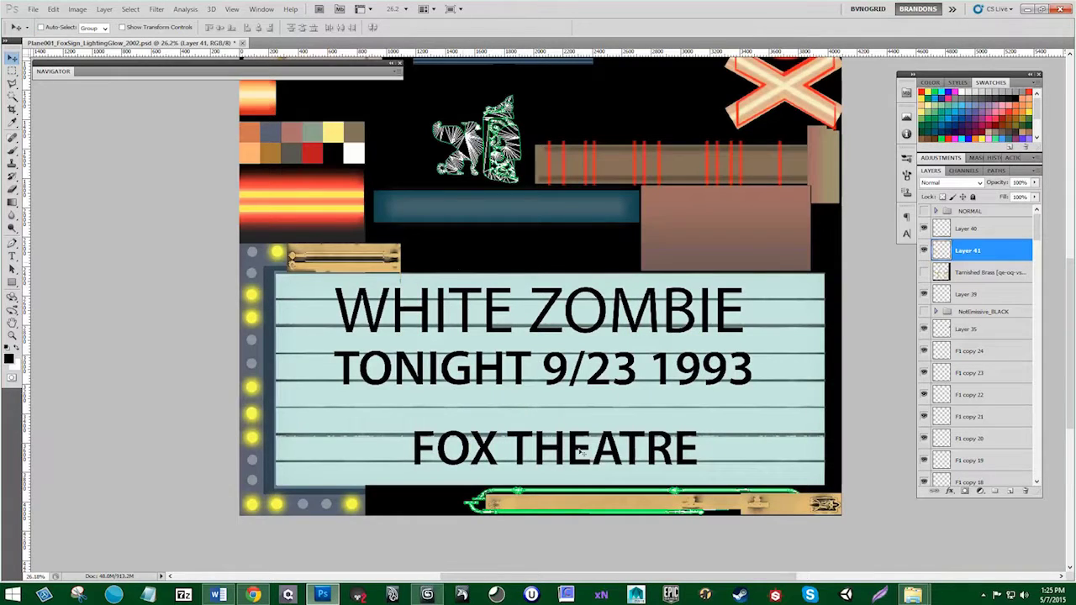
mouse_move(581, 452)
mouse_down()
mouse_move(587, 506)
mouse_move(590, 458)
mouse_up()
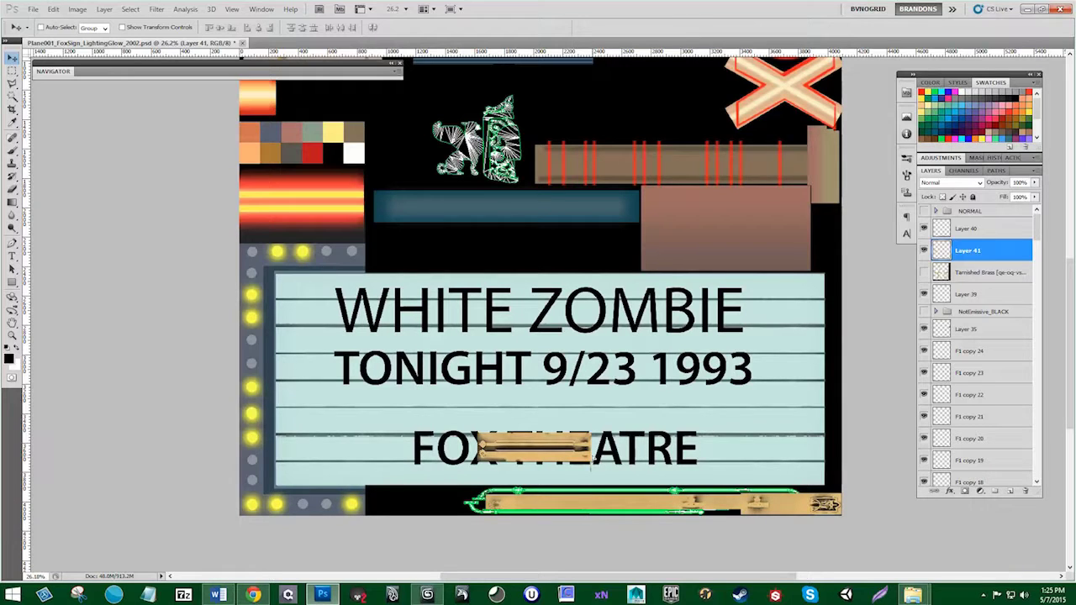
drag(591, 469, 572, 454)
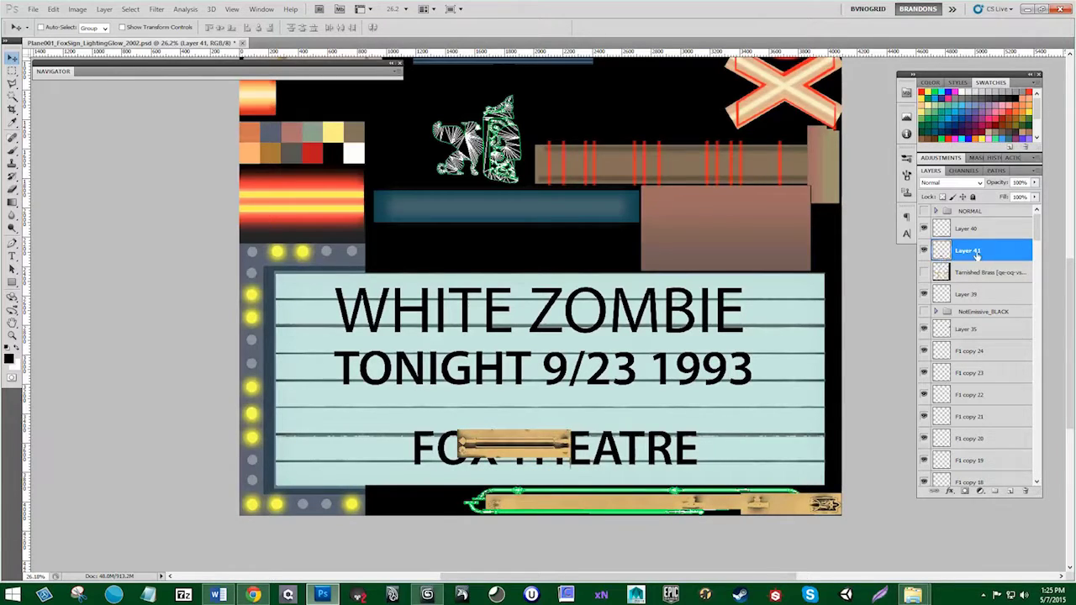
drag(977, 255, 1025, 490)
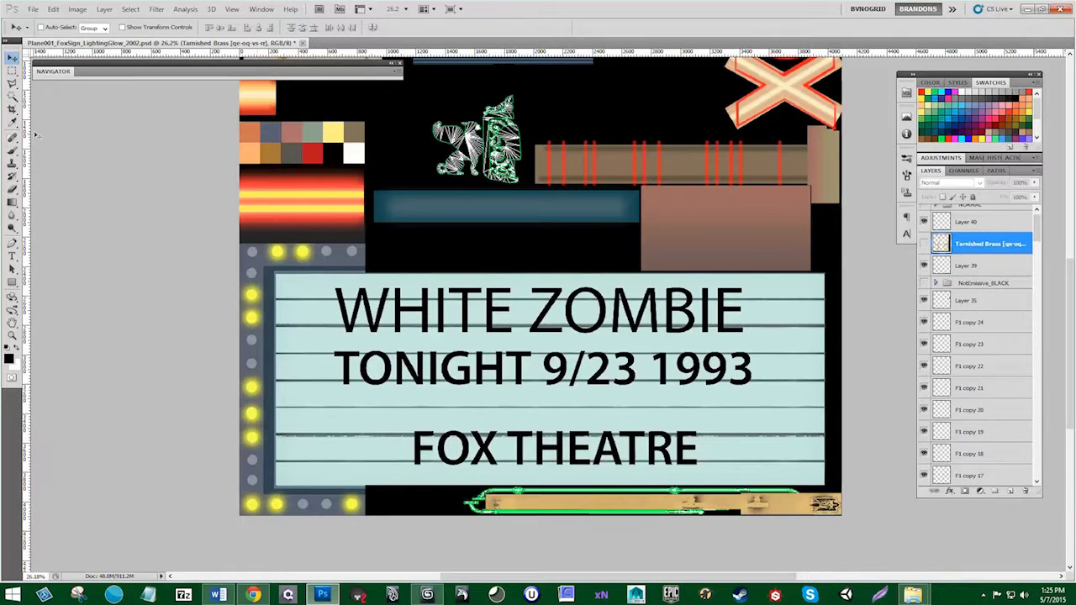
Step: Sample the brass bar's tan colour and use it to fill a rectangle covering the long handle wireframe, on a new layer beneath the bar
click(13, 122)
click(553, 505)
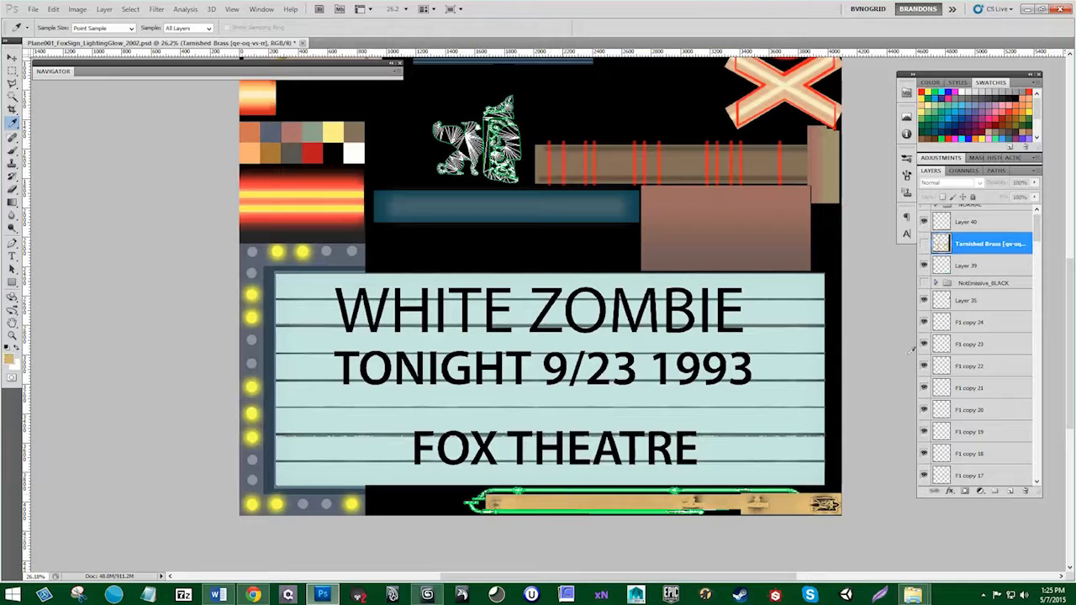
key(ctrl+z)
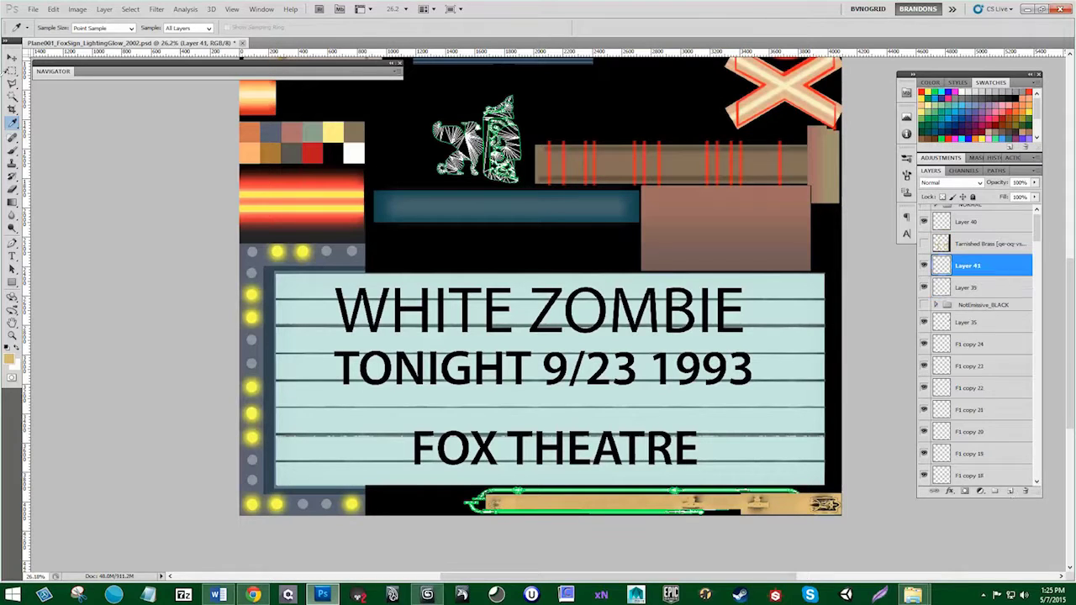
click(13, 72)
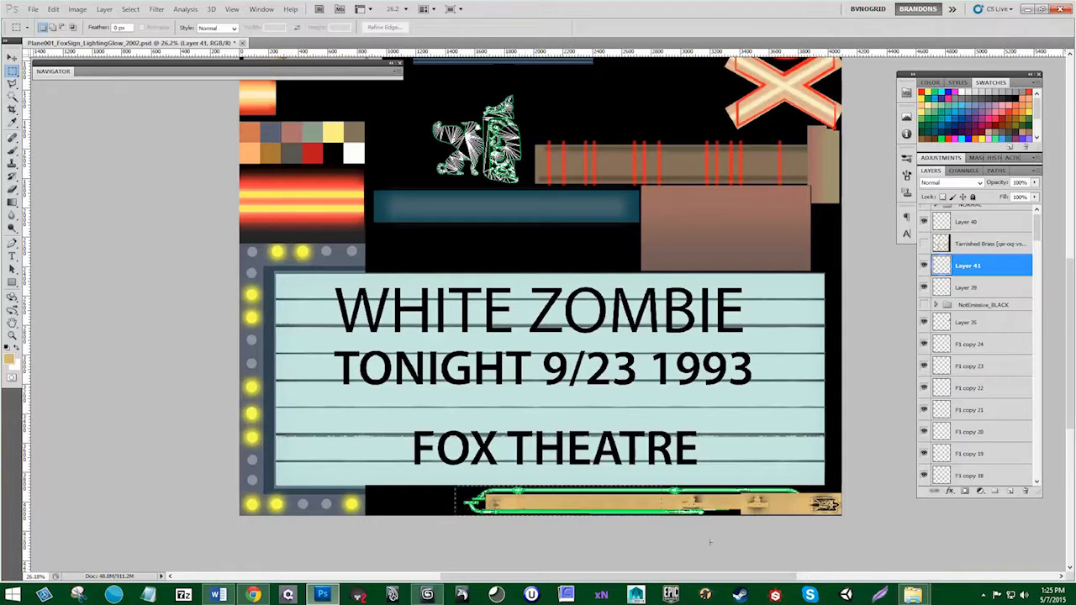
drag(526, 511, 841, 515)
click(924, 266)
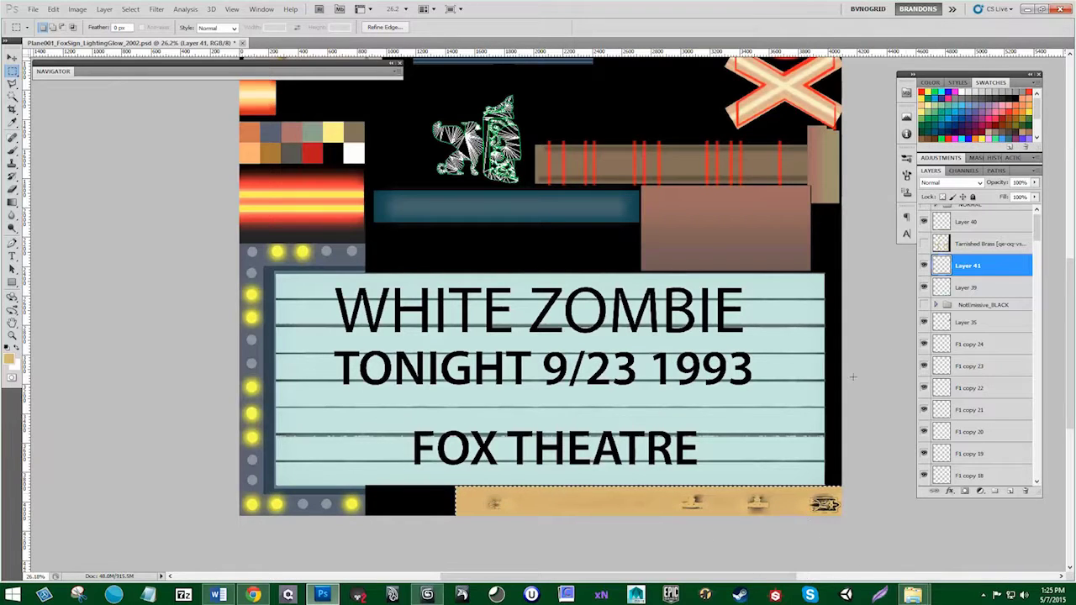
click(924, 268)
click(923, 268)
click(924, 269)
Step: Copy the small brass griffin to a new layer and delete the Tarnished Brass layer
click(924, 244)
click(984, 244)
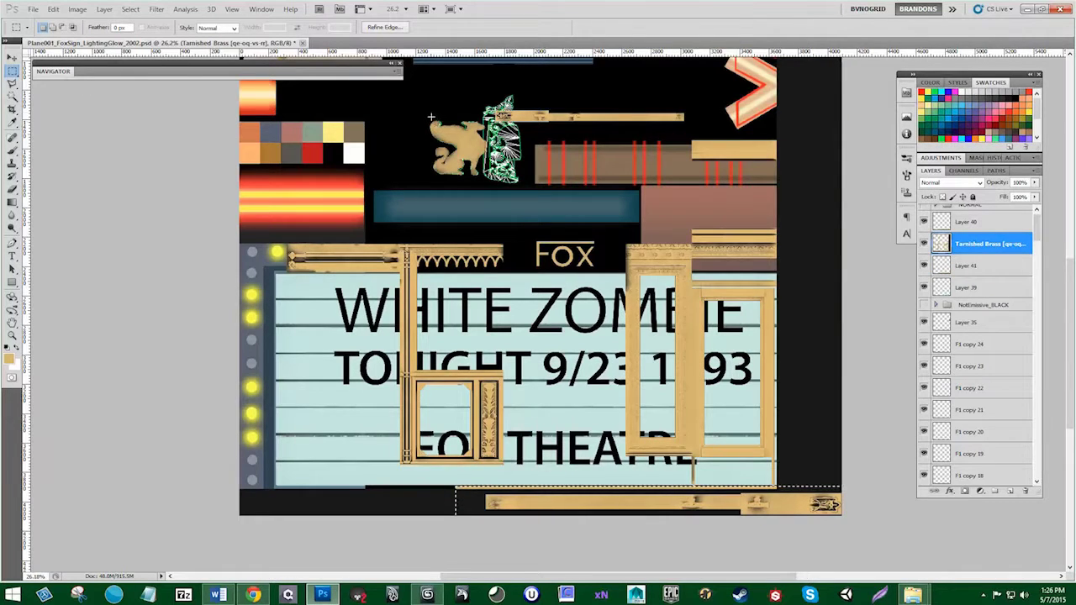
drag(428, 113, 496, 183)
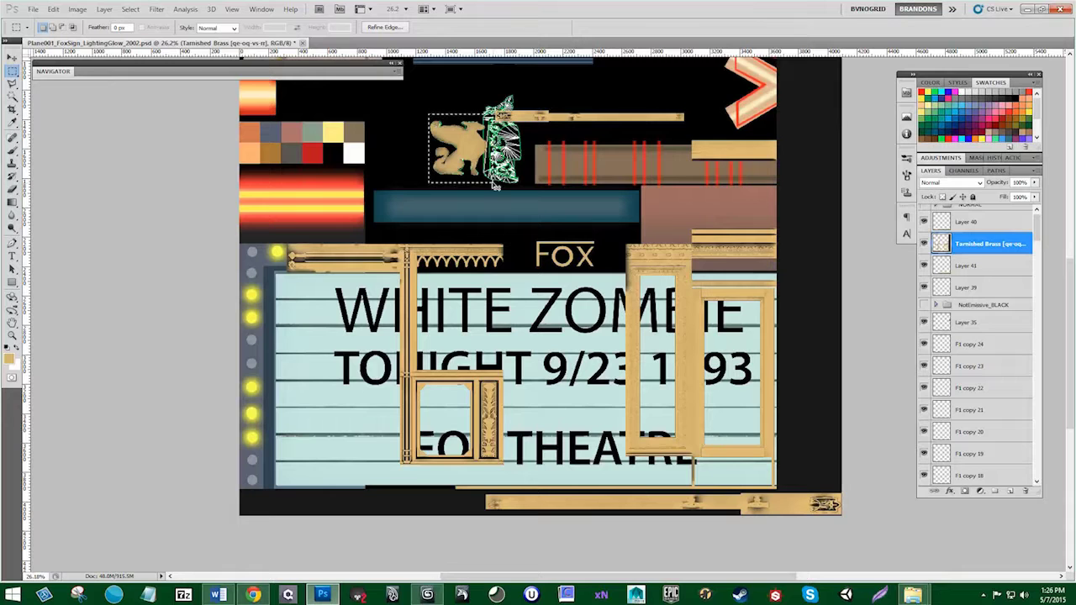
key(ctrl+j)
key(ctrl+d)
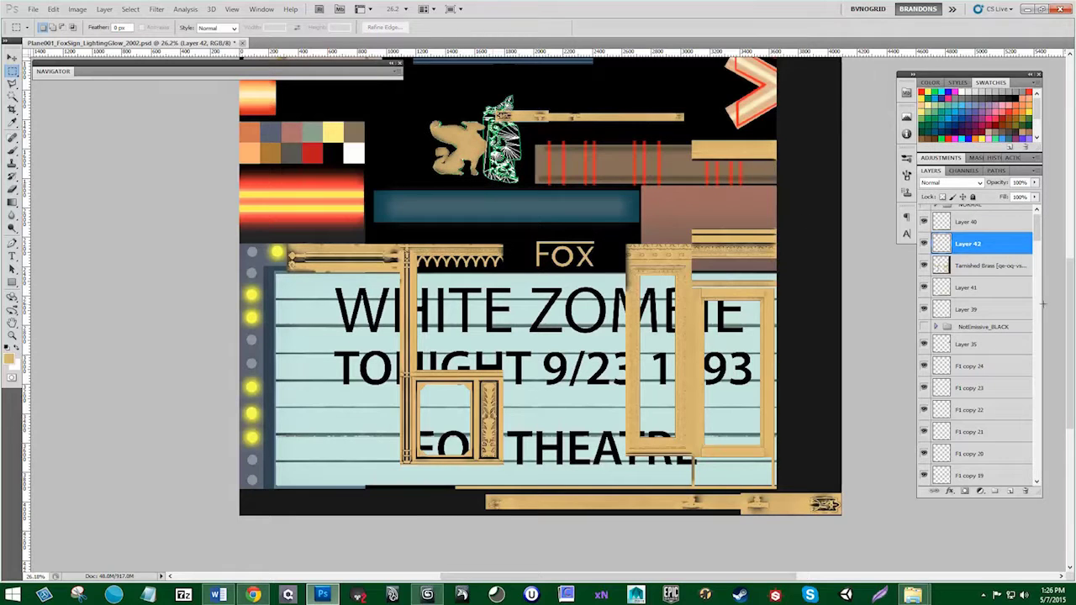
drag(973, 273, 1026, 490)
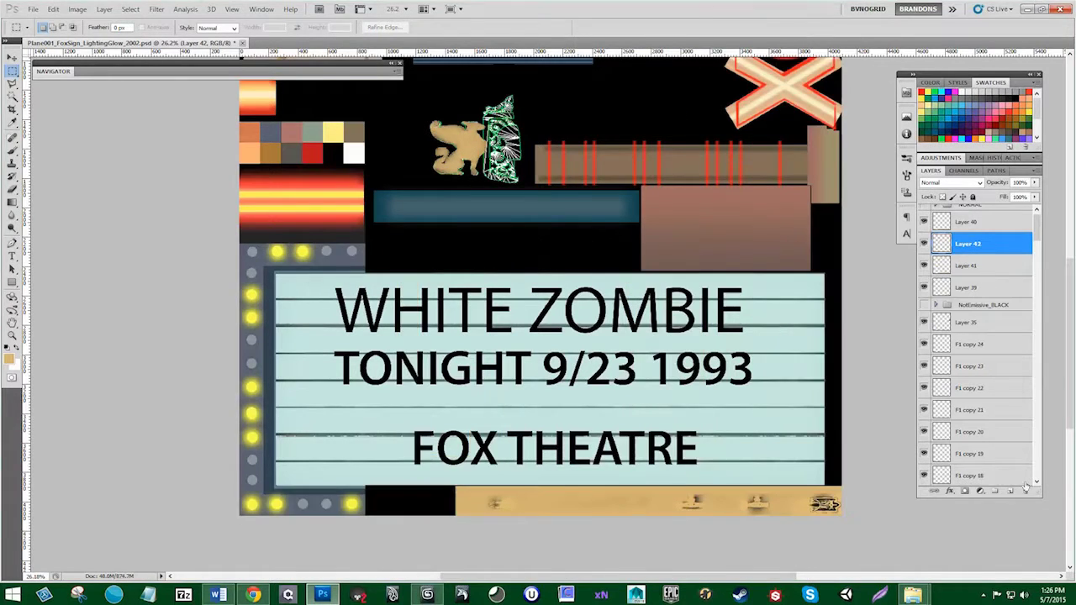
Step: Fill a rectangle covering the griffin and the ornate wireframe beside it with the tan colour on Layer 41
click(924, 265)
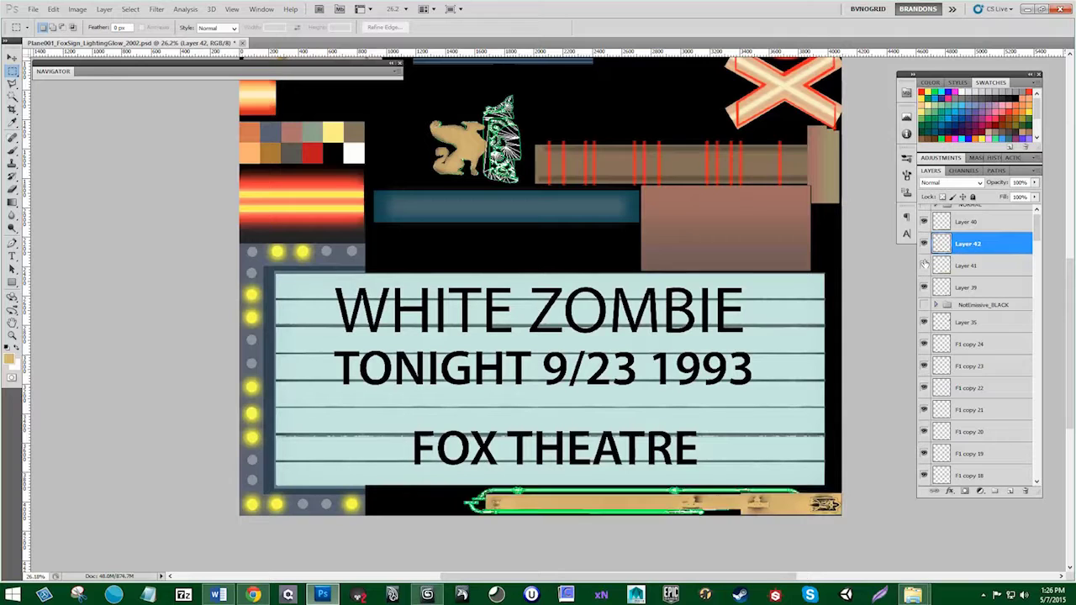
click(925, 265)
click(967, 264)
drag(424, 90, 528, 183)
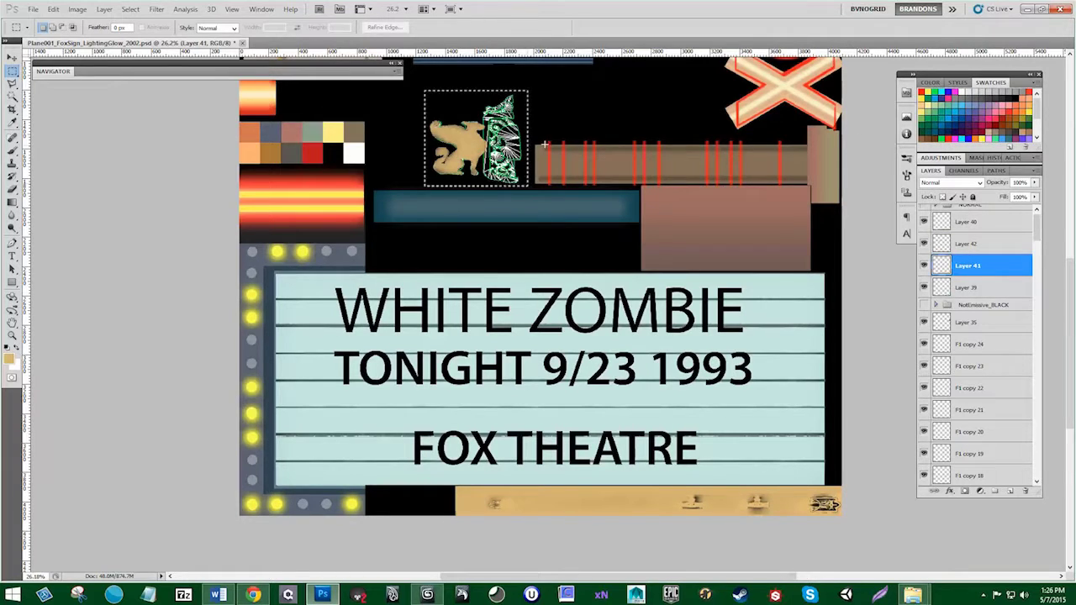
key(alt+BackSpace)
key(ctrl+d)
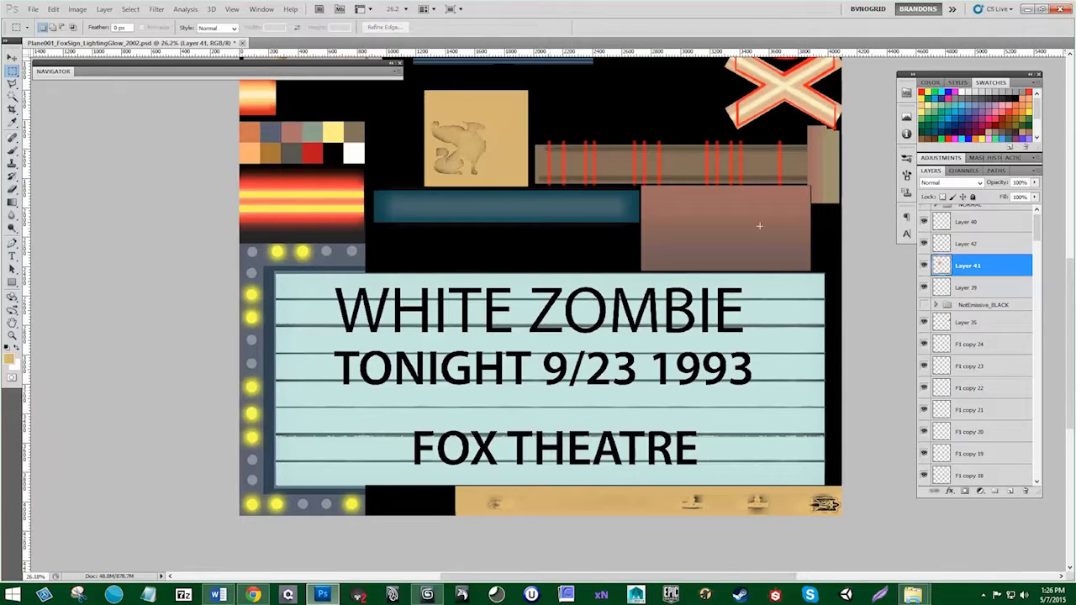
Step: Add a new layer above the tan fill and set up a textured brush with brown sampled from the griffin's shading
click(1011, 491)
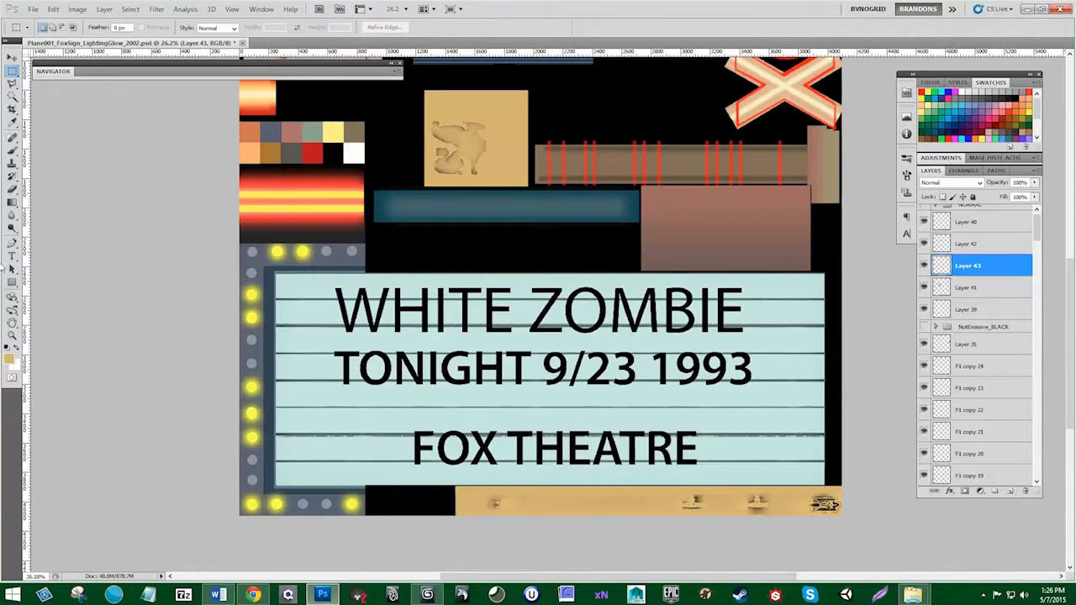
click(12, 122)
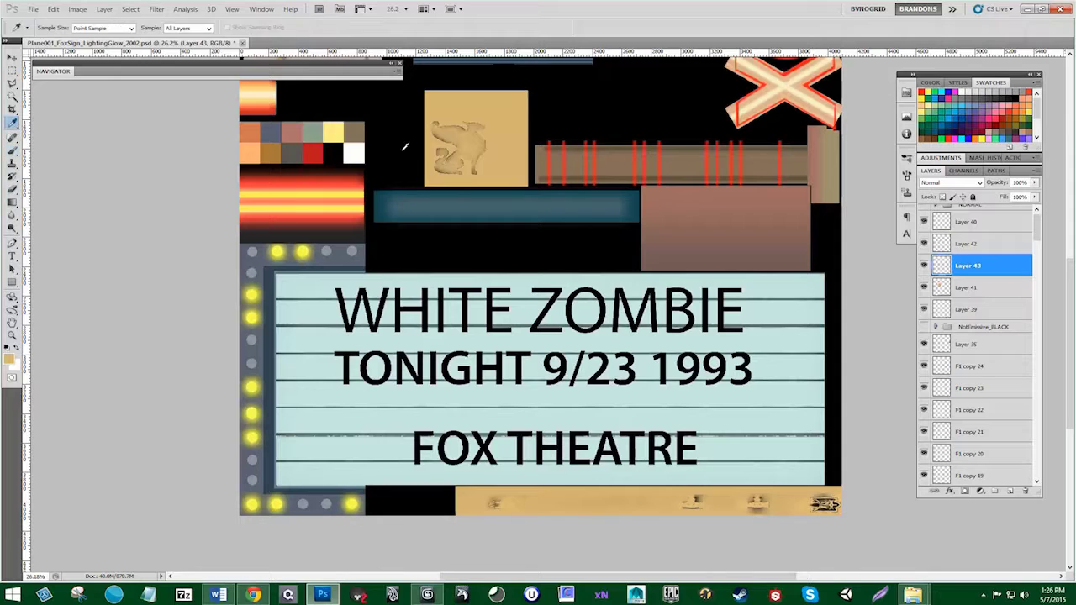
click(447, 168)
key(b)
click(58, 28)
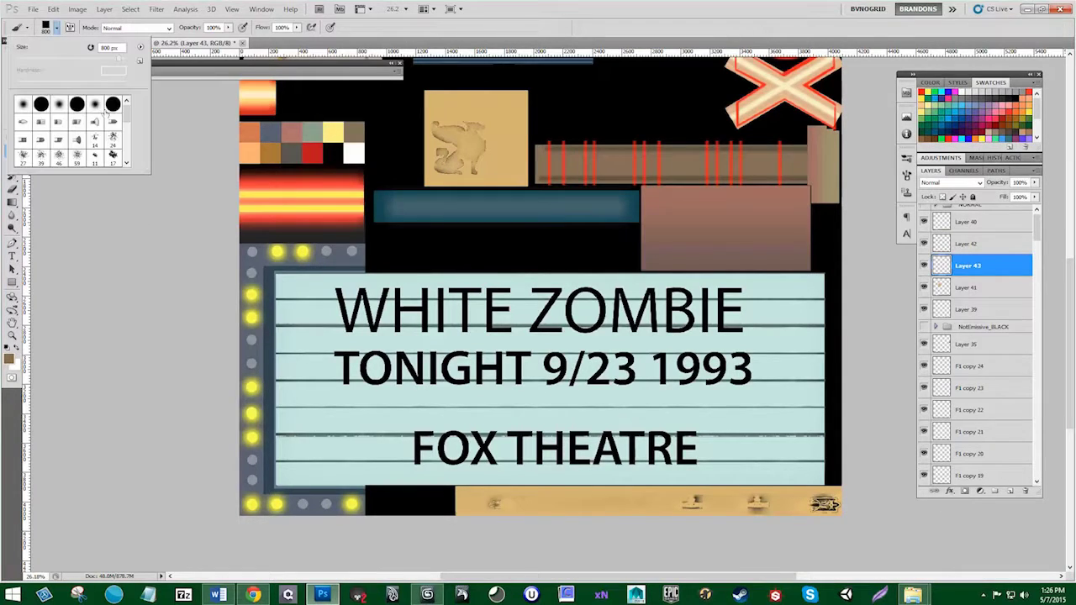
drag(126, 113, 126, 130)
double_click(94, 137)
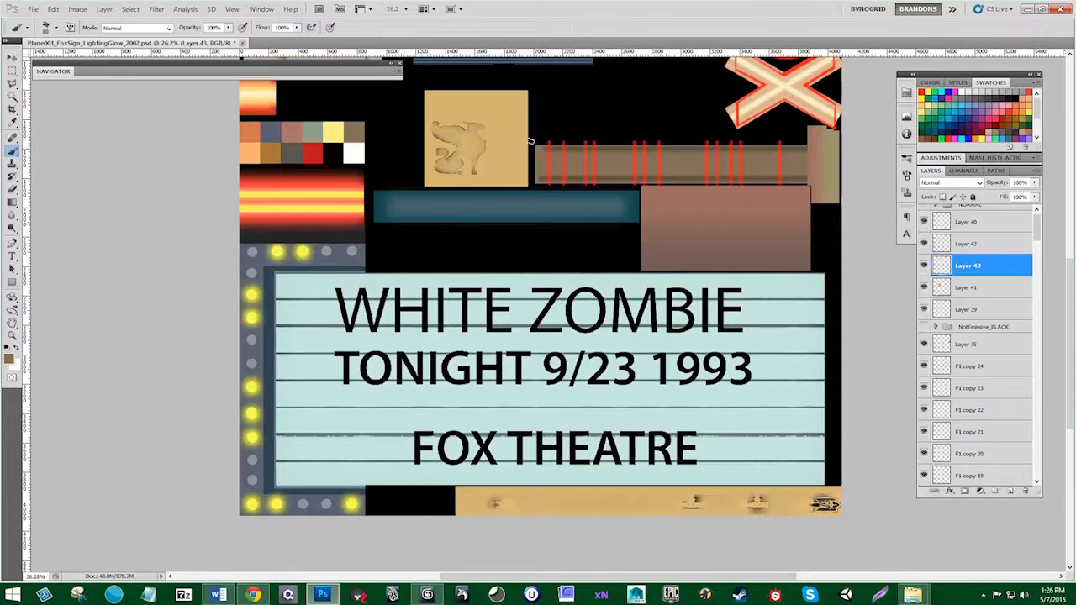
Step: Enlarge the brush to 250 px and stipple brown texture over the tan area beside the griffin
key(bracketright)
key(bracketright)
key(bracketright)
key(bracketright)
drag(501, 162, 507, 119)
click(512, 160)
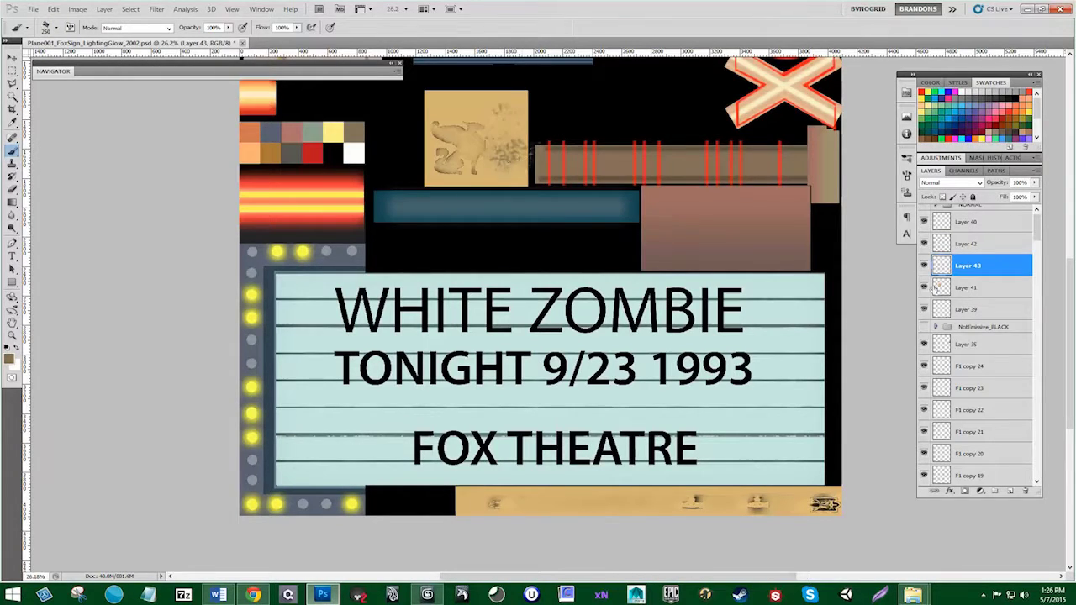
Step: Stipple more brown over the upper and lower parts of the ornate wireframe with the tan fill hidden, leaving the fill shown again
click(925, 266)
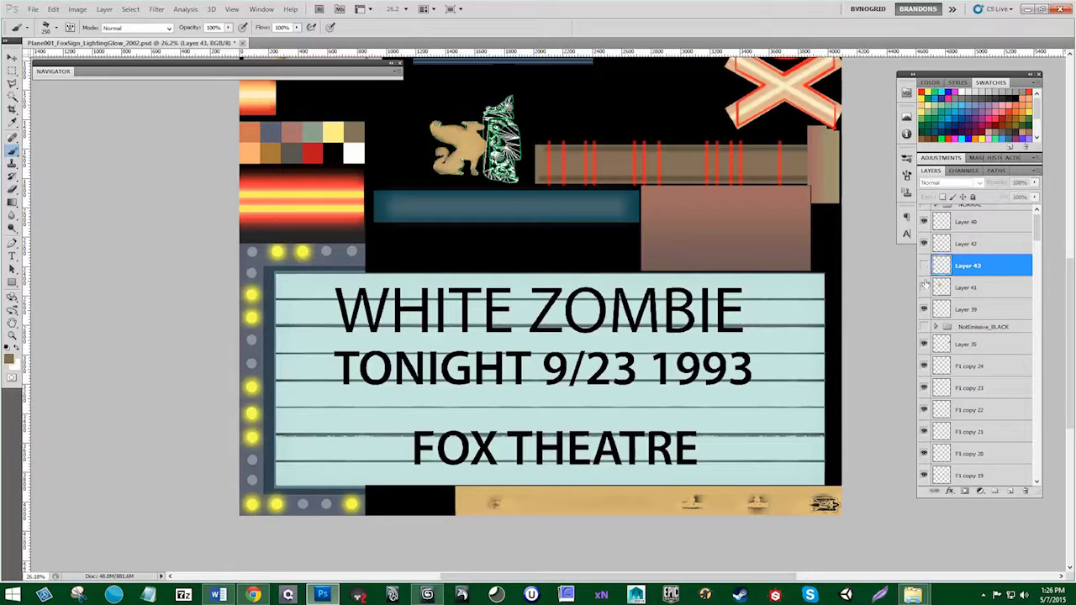
click(924, 287)
click(924, 287)
click(924, 266)
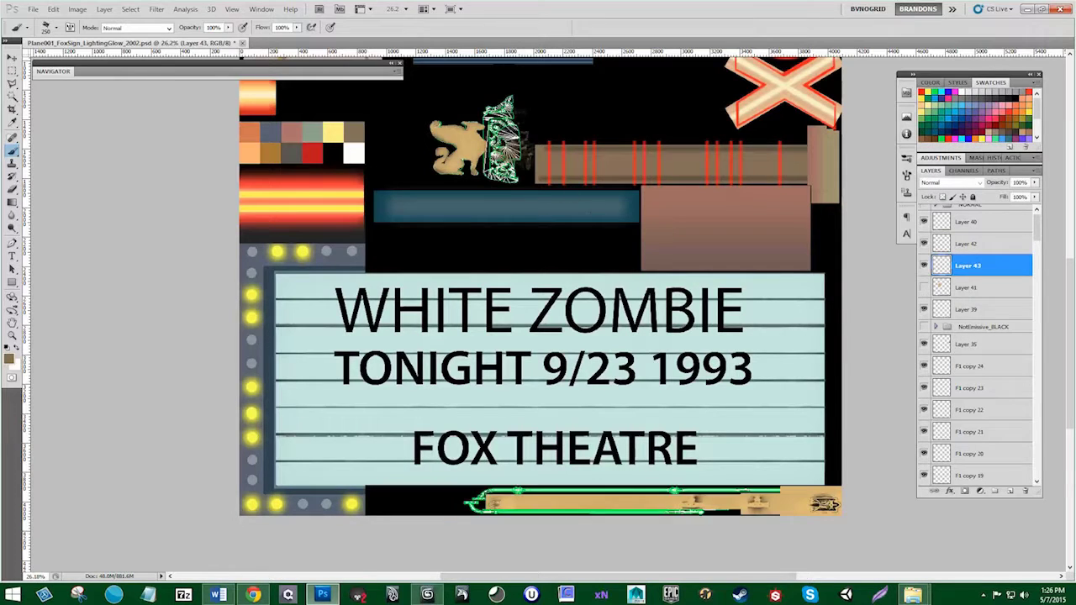
click(506, 113)
click(502, 182)
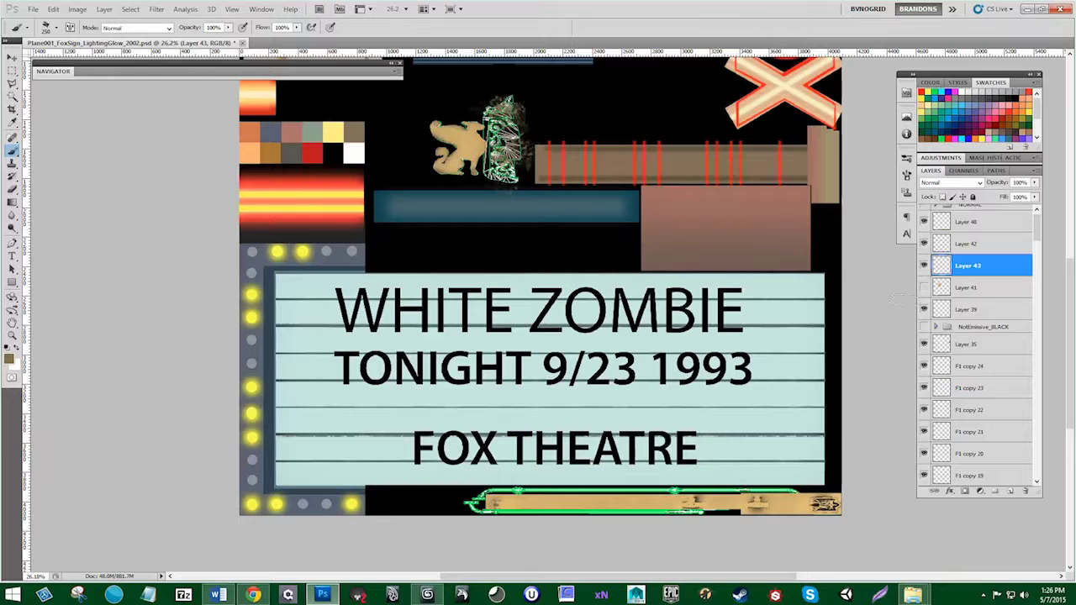
click(924, 287)
click(925, 287)
click(924, 288)
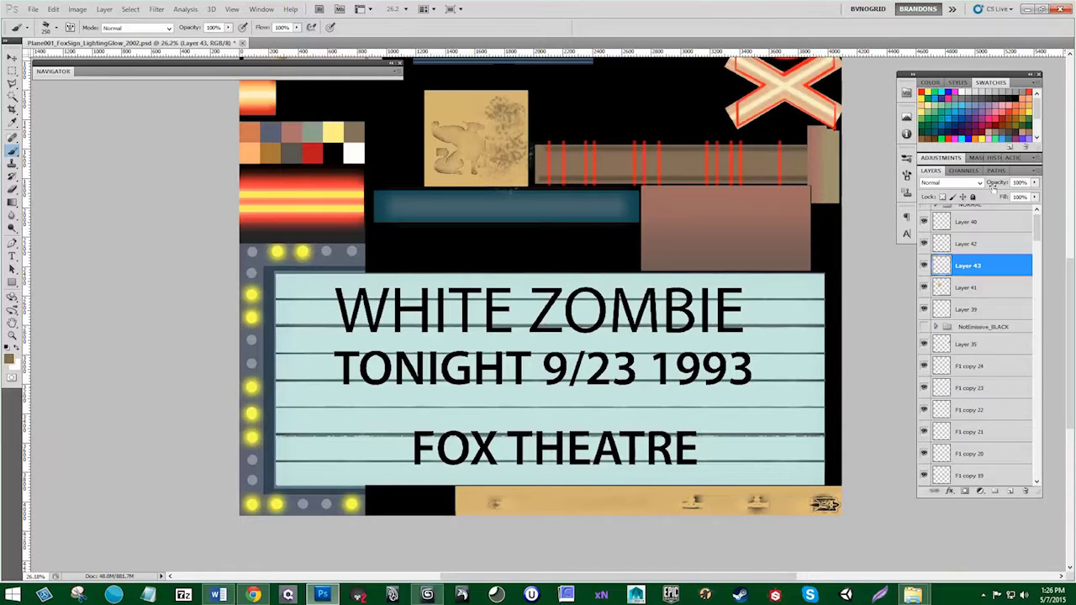
Step: Reduce the brown speckle layer's opacity to 72% and save the file
drag(993, 184, 981, 184)
key(ctrl+0)
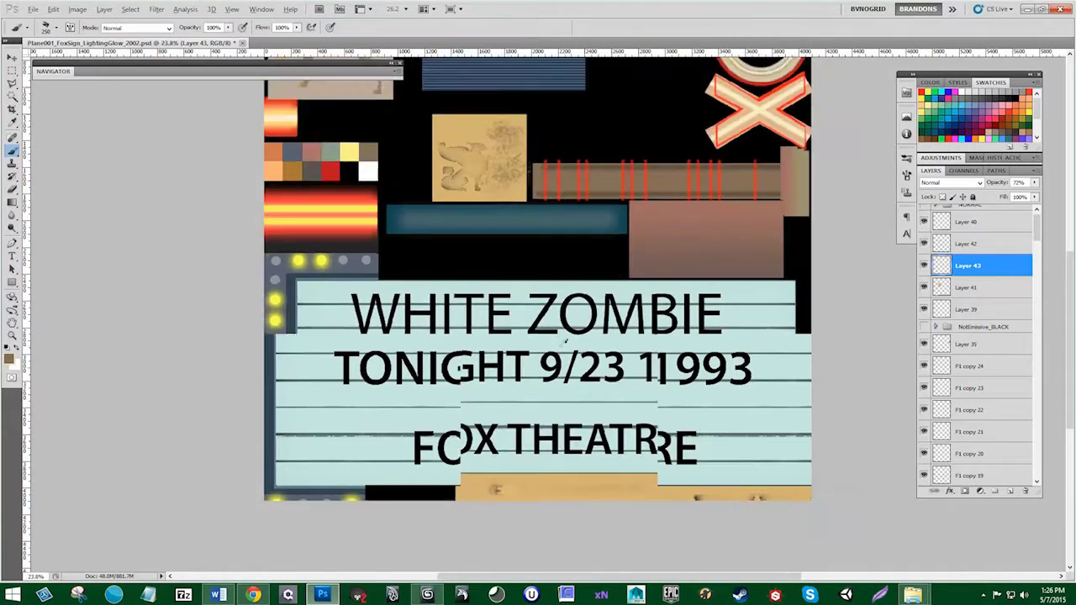
scroll(1037, 271, up, 1)
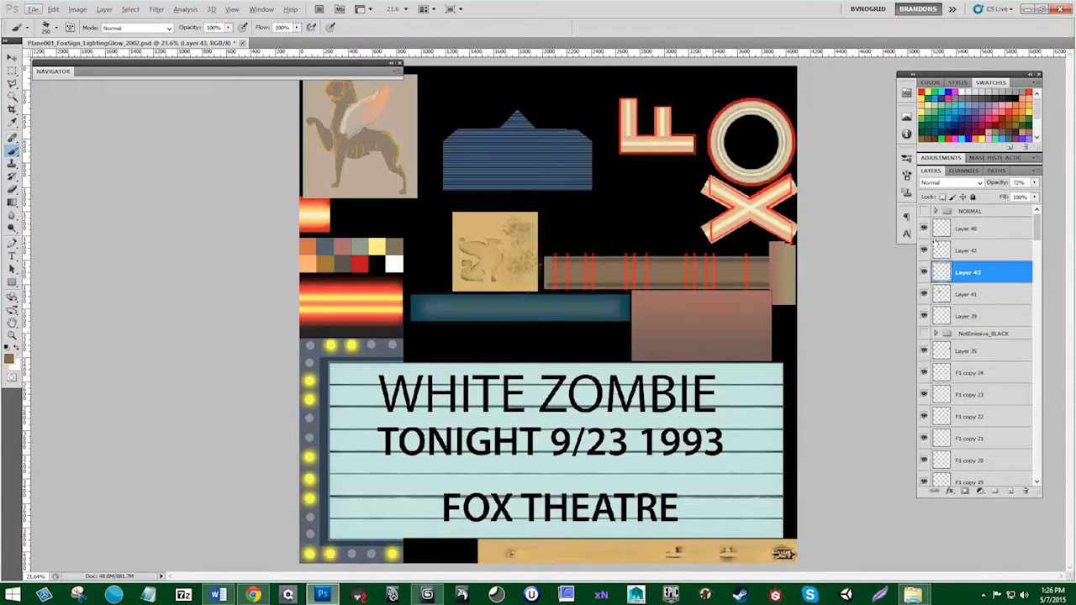
click(33, 9)
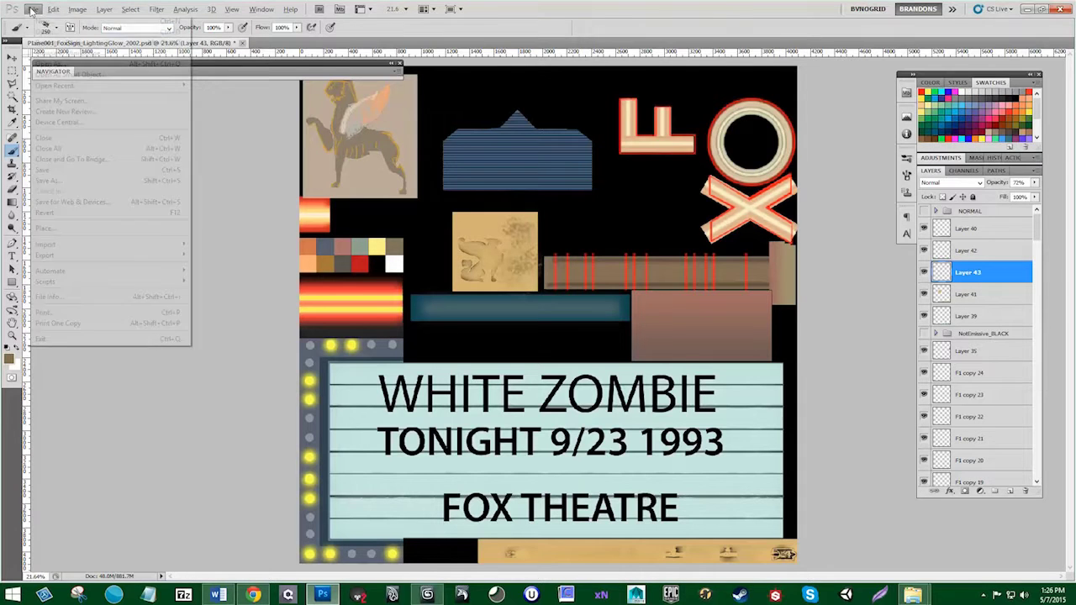
click(74, 172)
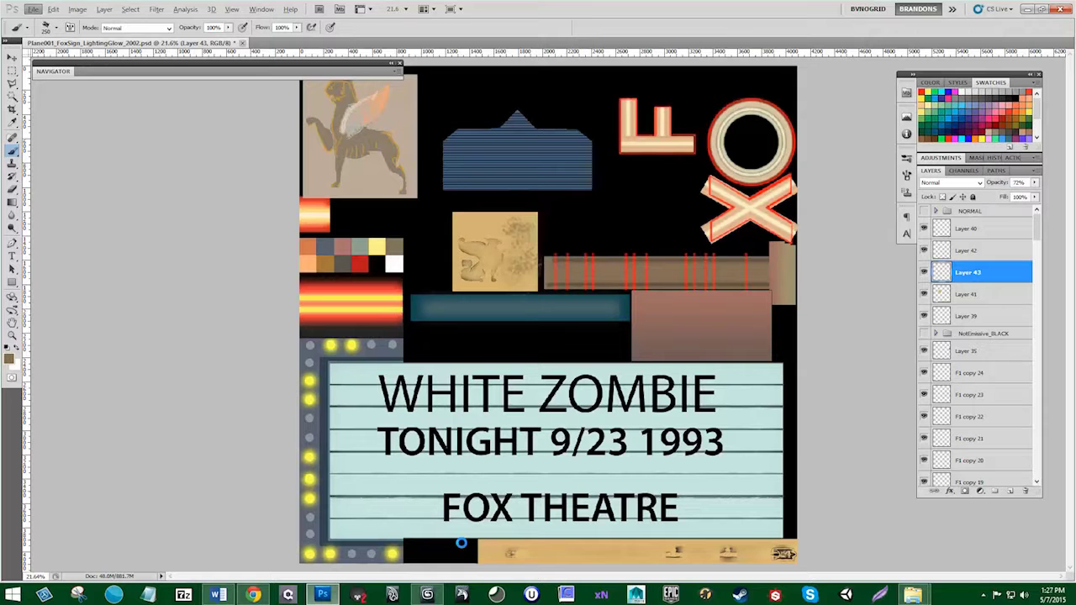
Step: Save a PNG copy of the texture as Plane001_FoxSign_LightingGlow_2002.png in the MapC folder with no interlacing
click(33, 8)
click(101, 181)
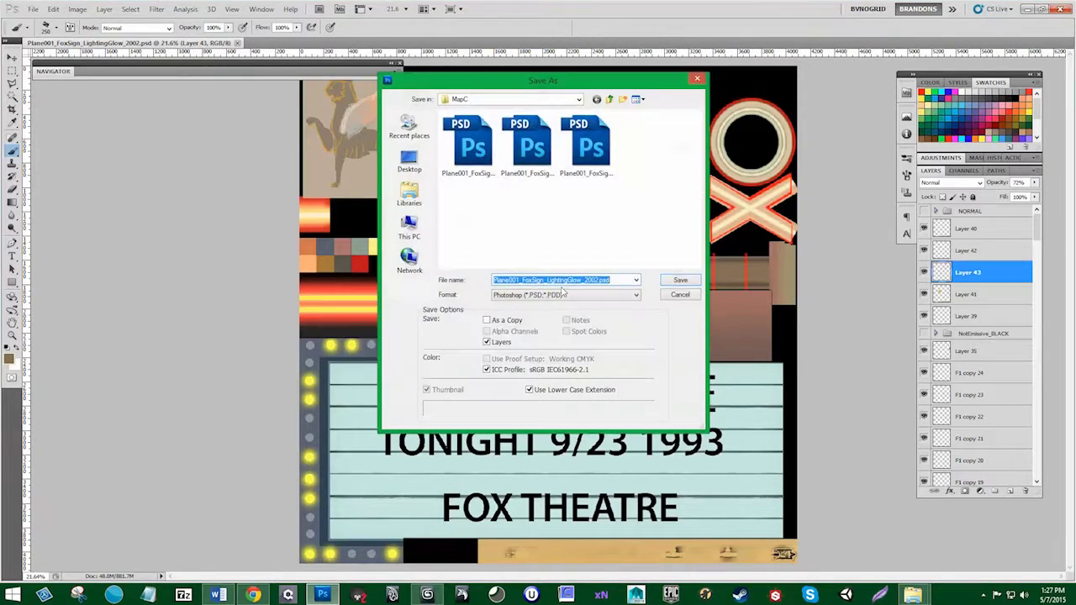
click(565, 294)
click(572, 436)
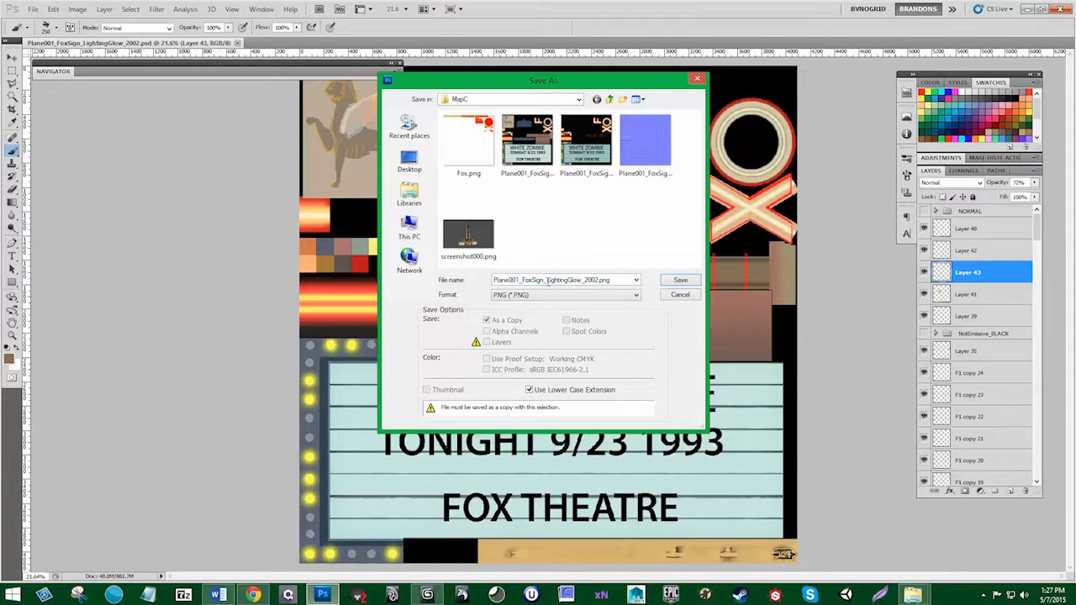
click(677, 280)
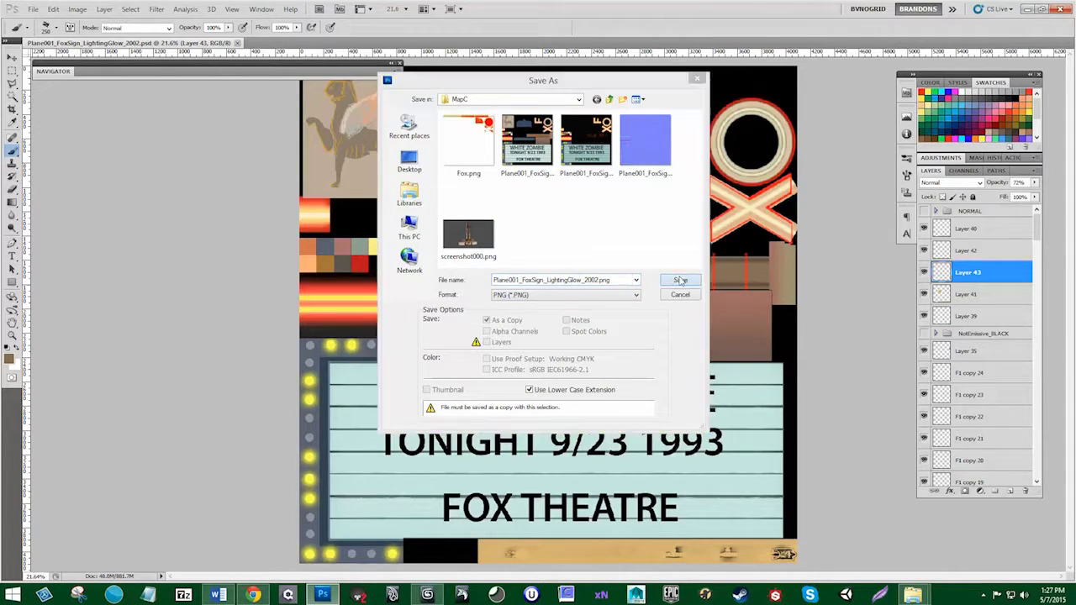
click(499, 223)
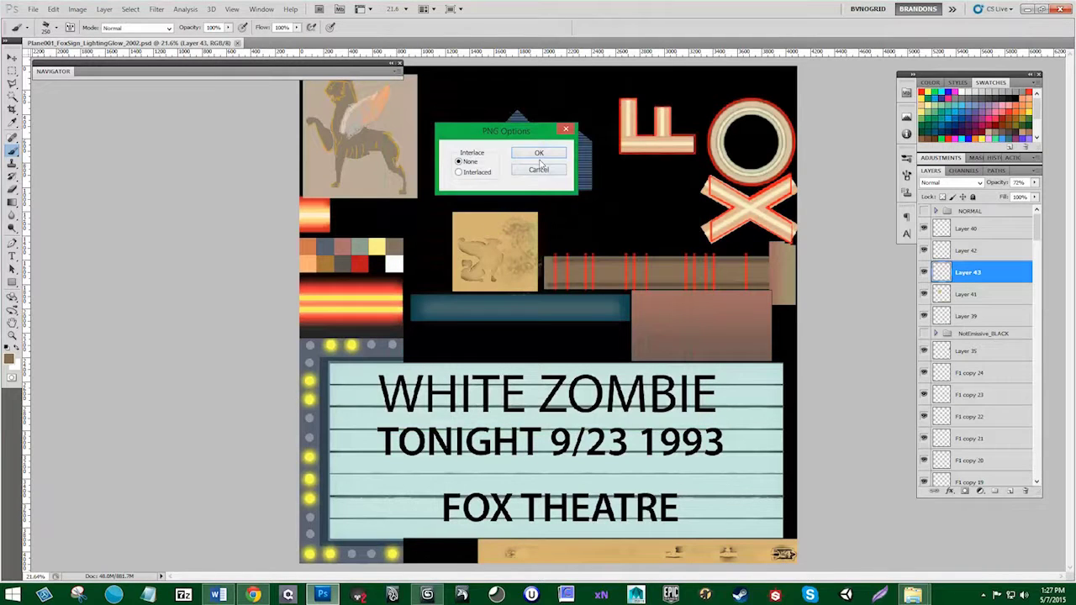
click(539, 153)
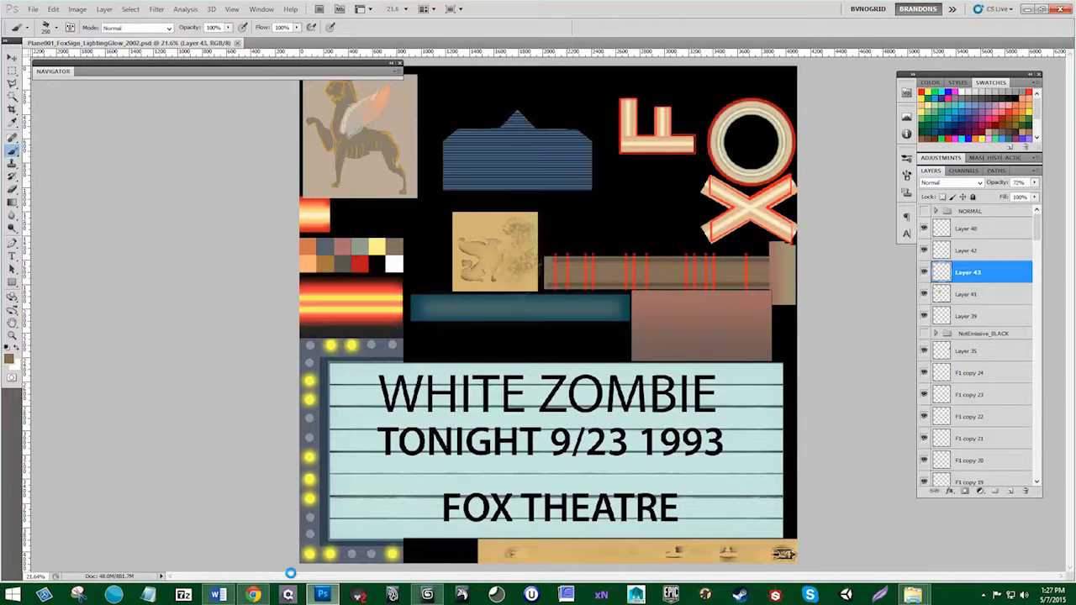
Step: Switch to 3ds Max and assign the MapC material to all objects in the HiPolyDoorHandles, LPHandles and MidPoly layers
click(221, 593)
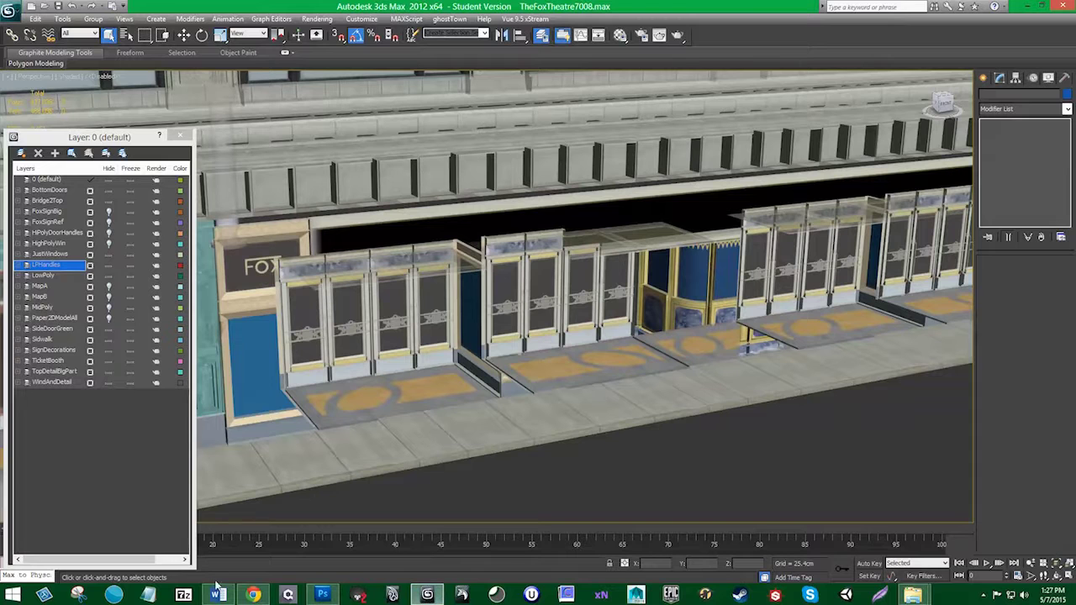
click(619, 35)
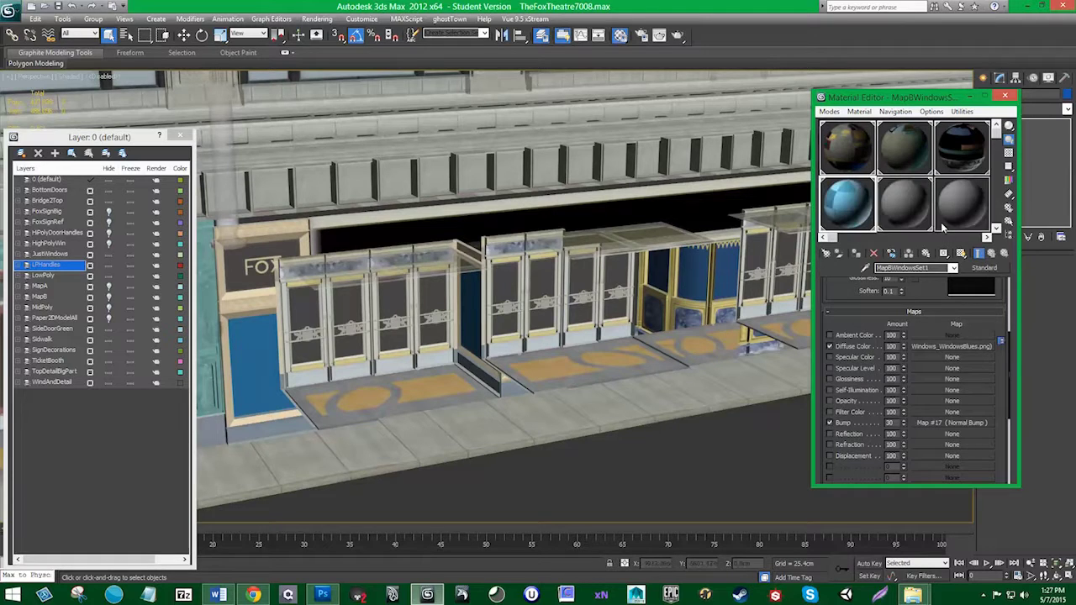
click(960, 164)
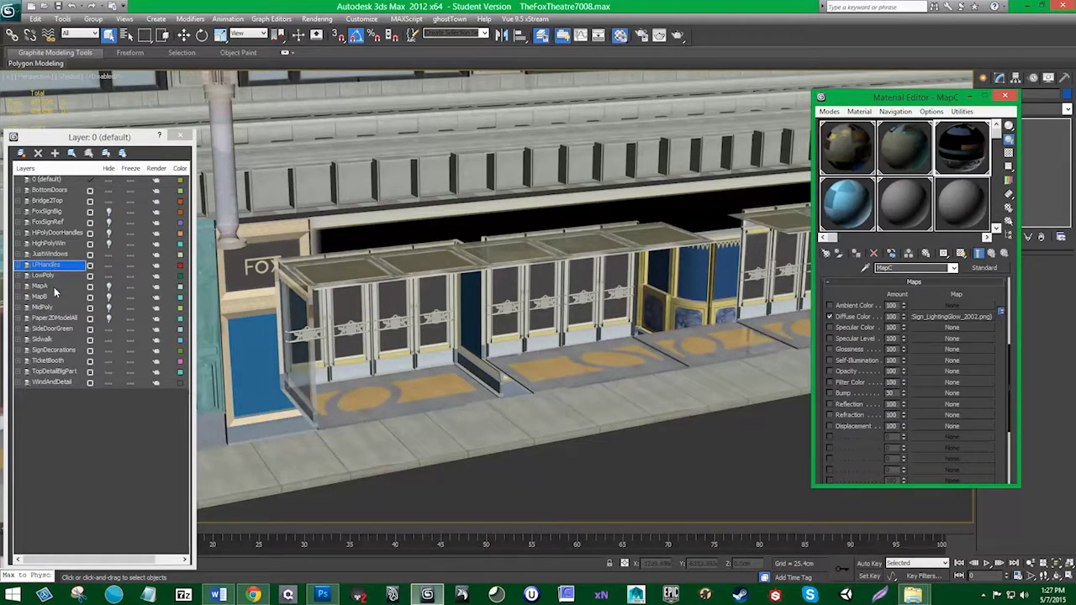
ctrl+click(53, 307)
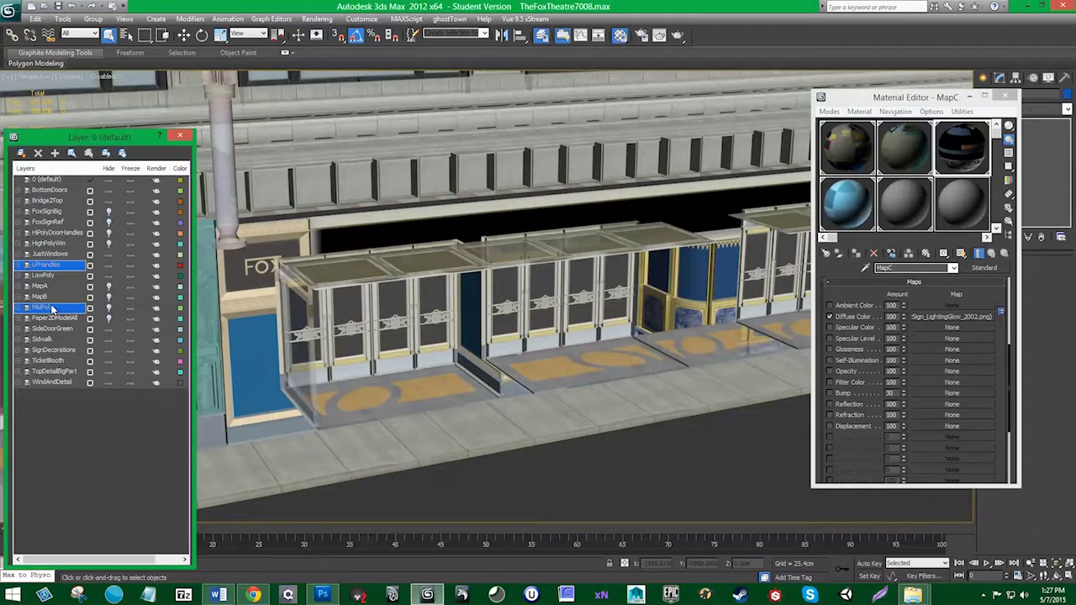
right_click(48, 234)
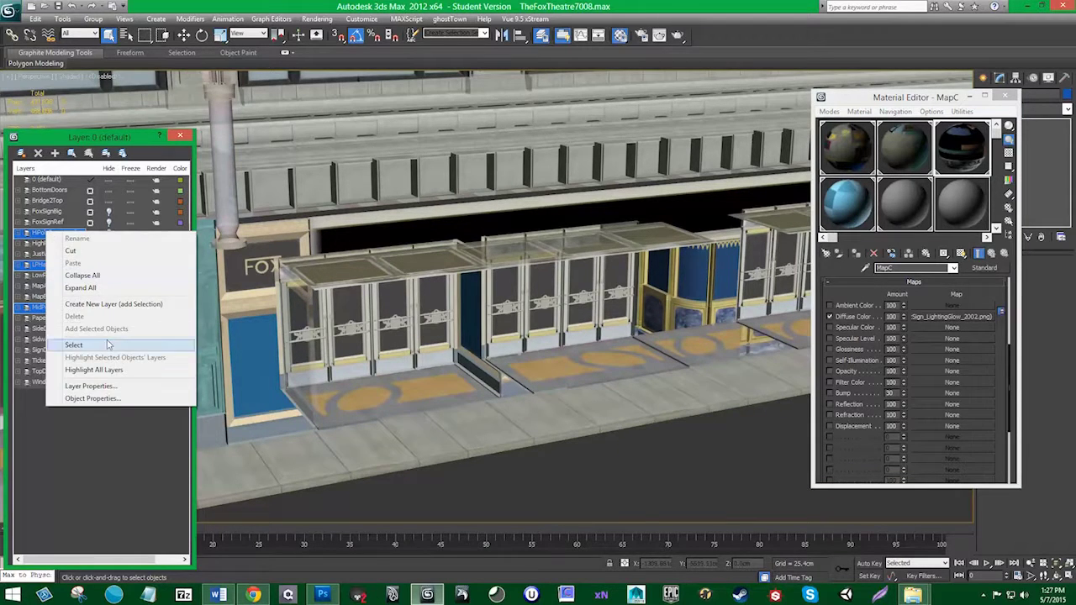
click(84, 343)
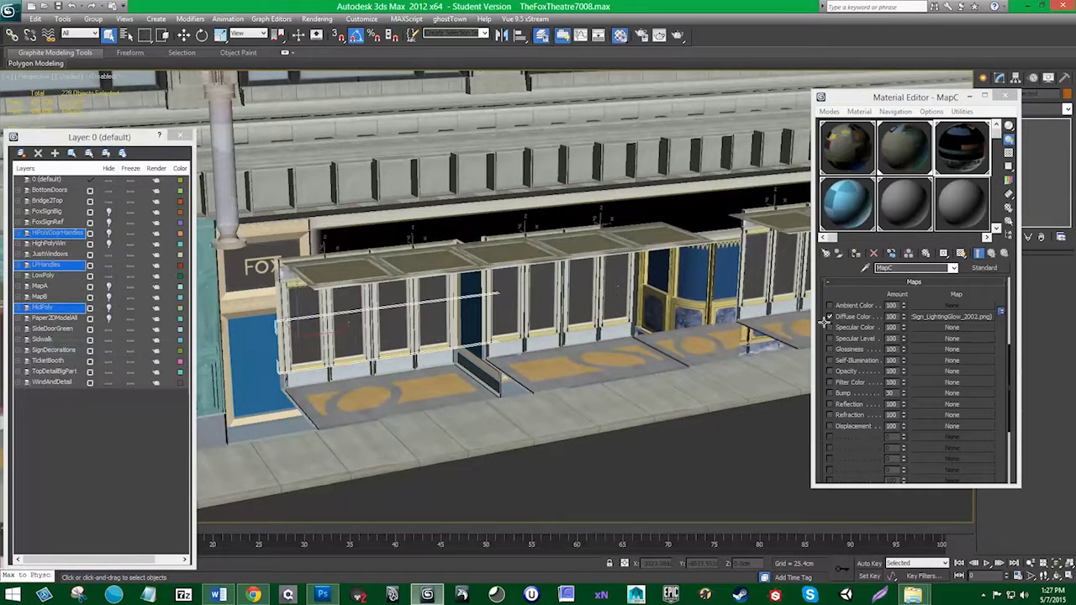
click(858, 255)
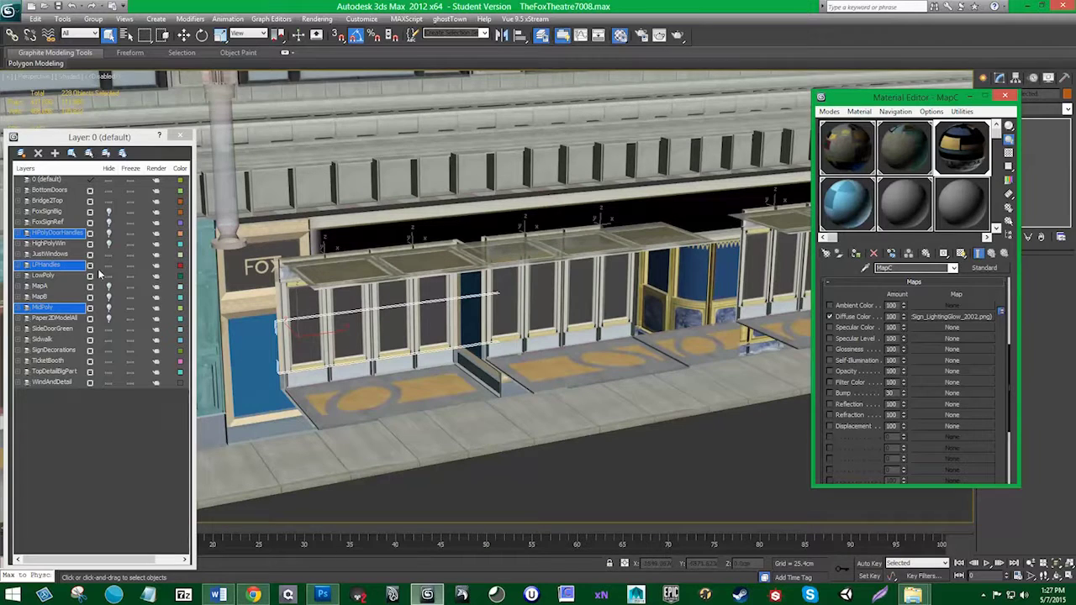
Step: Select the LPHandles layer's objects and examine the textured handles on the entrance doors
click(60, 266)
right_click(60, 267)
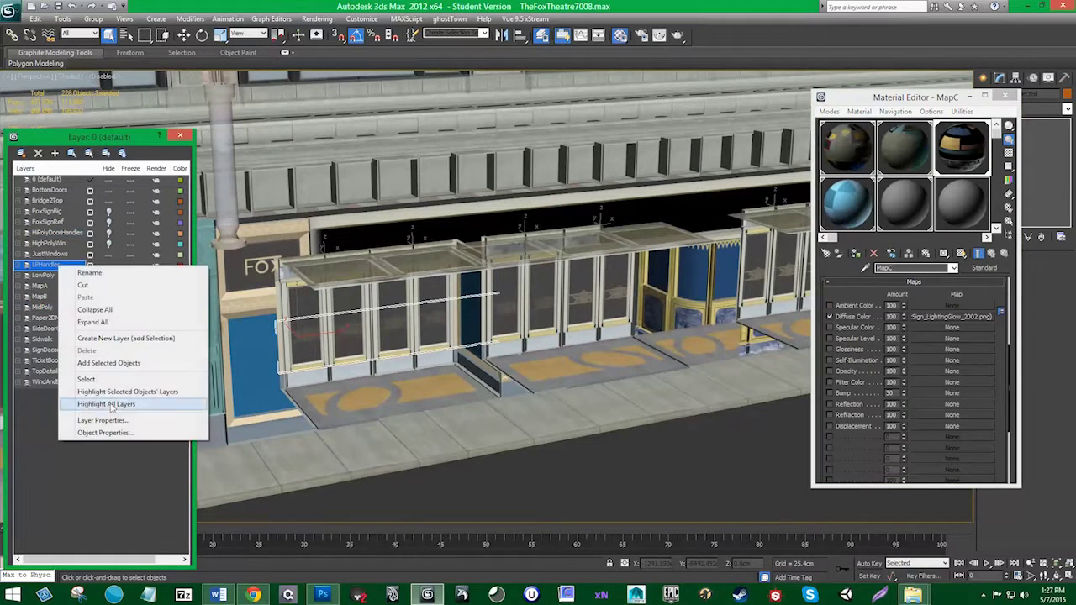
click(82, 376)
alt+middle_drag(575, 359, 584, 340)
scroll(584, 341, up, 8)
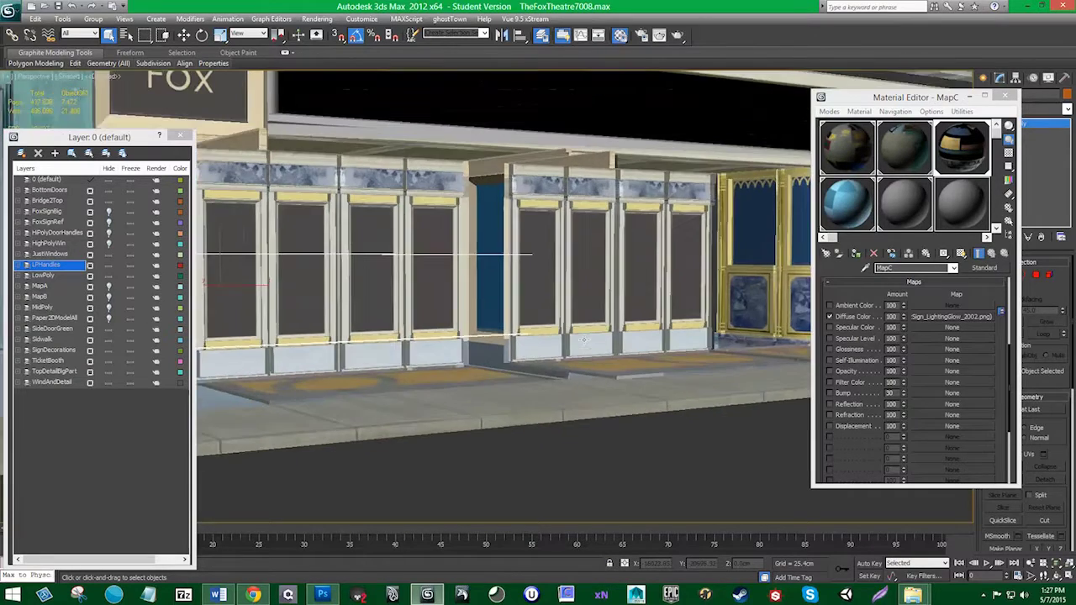
scroll(583, 341, down, 6)
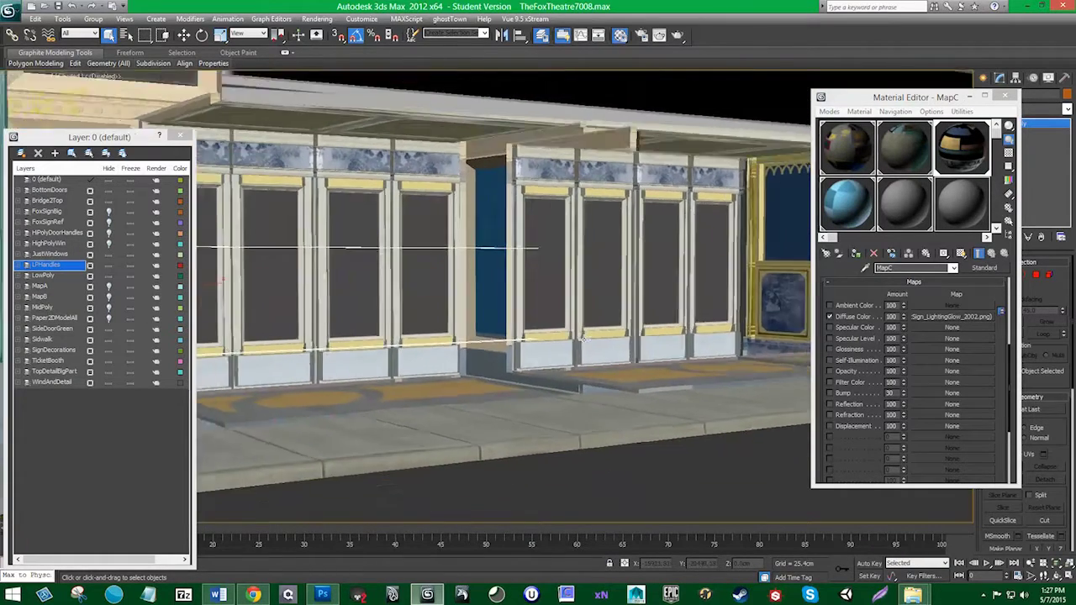
alt+middle_drag(583, 323, 582, 335)
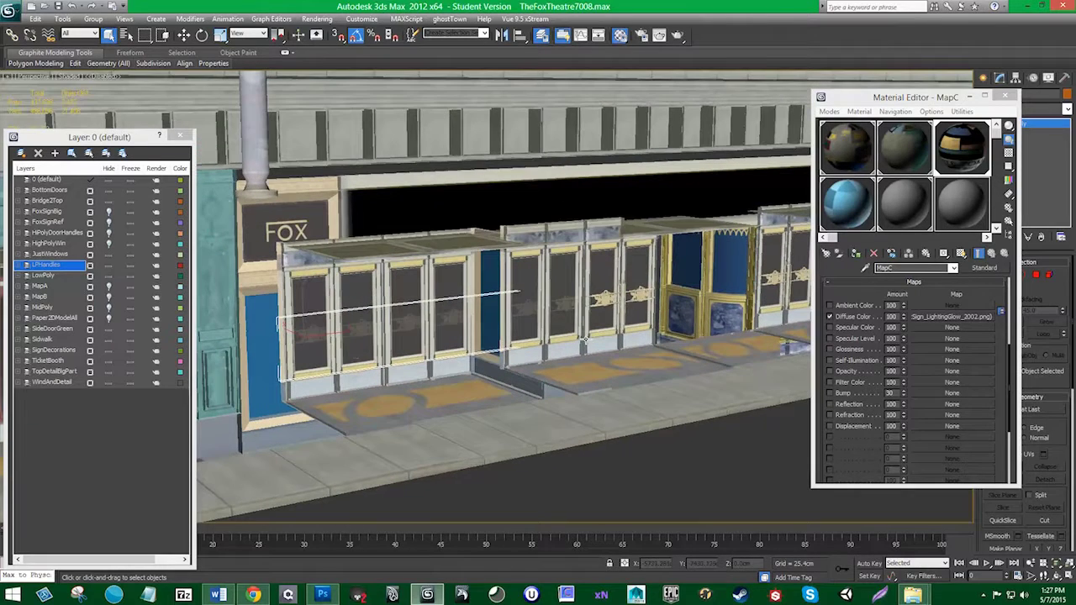
Step: Close the Material Editor, save the scene, and consult the Word checklist's item on the Detroit script letters' geometry
click(1005, 96)
click(12, 12)
click(36, 112)
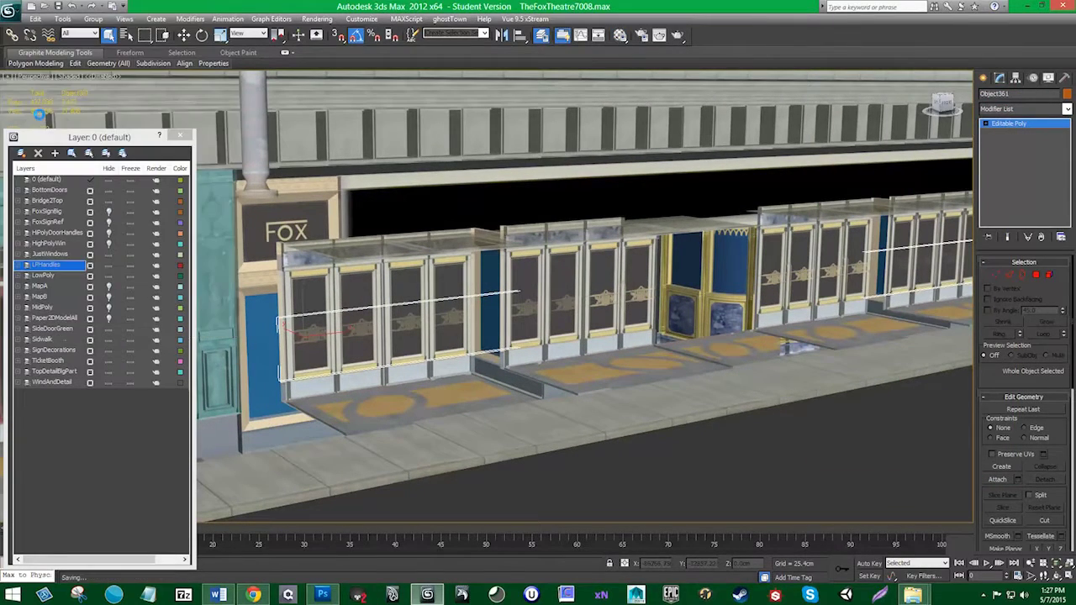
click(217, 596)
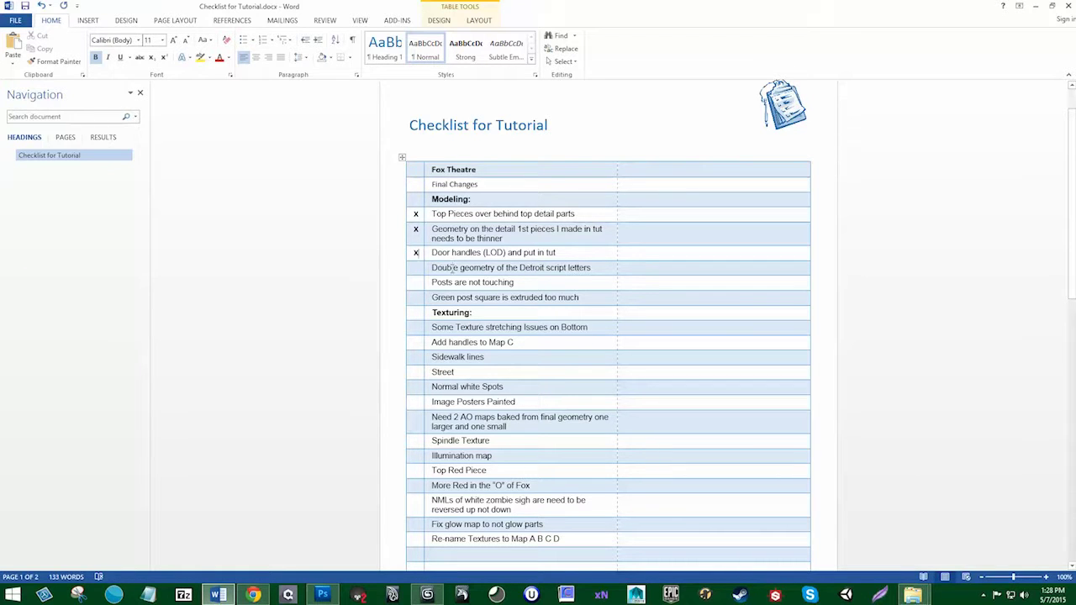
click(453, 267)
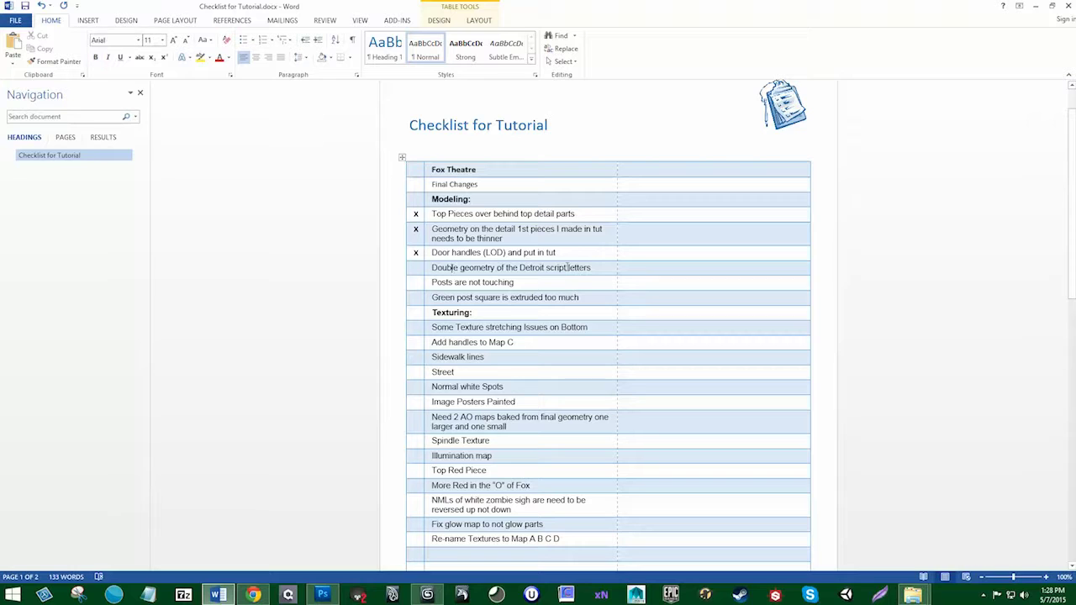
click(1035, 10)
Step: Hide the LowPoly, LPHandles and JustWindows layers and show the FoxSignBig layer
alt+middle_drag(634, 359, 580, 286)
middle_drag(659, 313, 571, 358)
scroll(589, 343, down, 3)
click(108, 276)
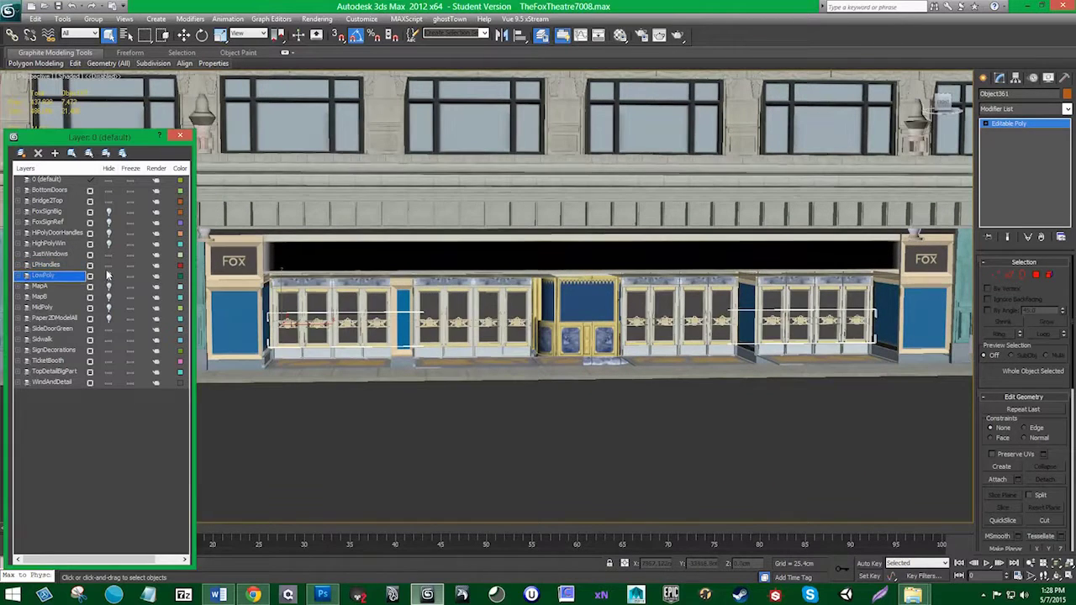
click(108, 265)
click(107, 254)
click(109, 318)
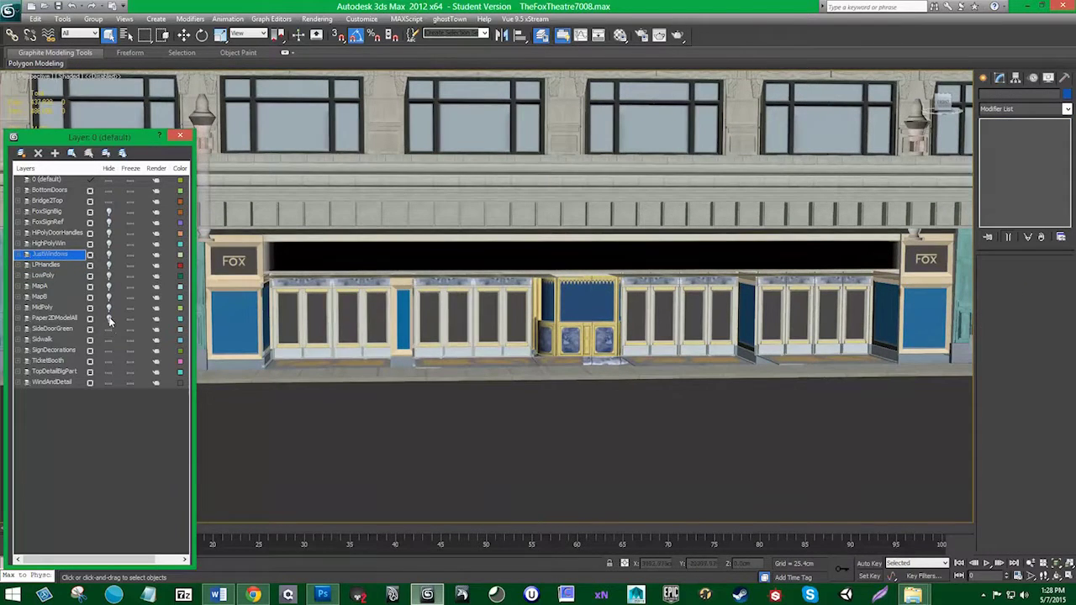
click(107, 212)
Step: Isolate the red "Detroit's Finest Entertainment" script lettering below the marquee
scroll(420, 247, up, 4)
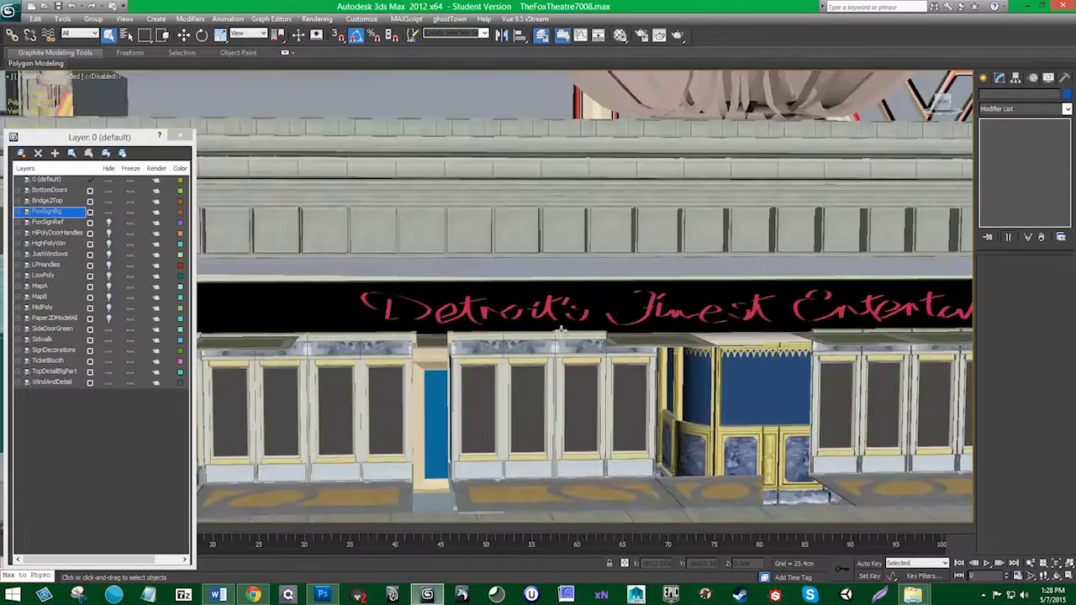
scroll(561, 330, up, 2)
click(464, 308)
right_click(461, 309)
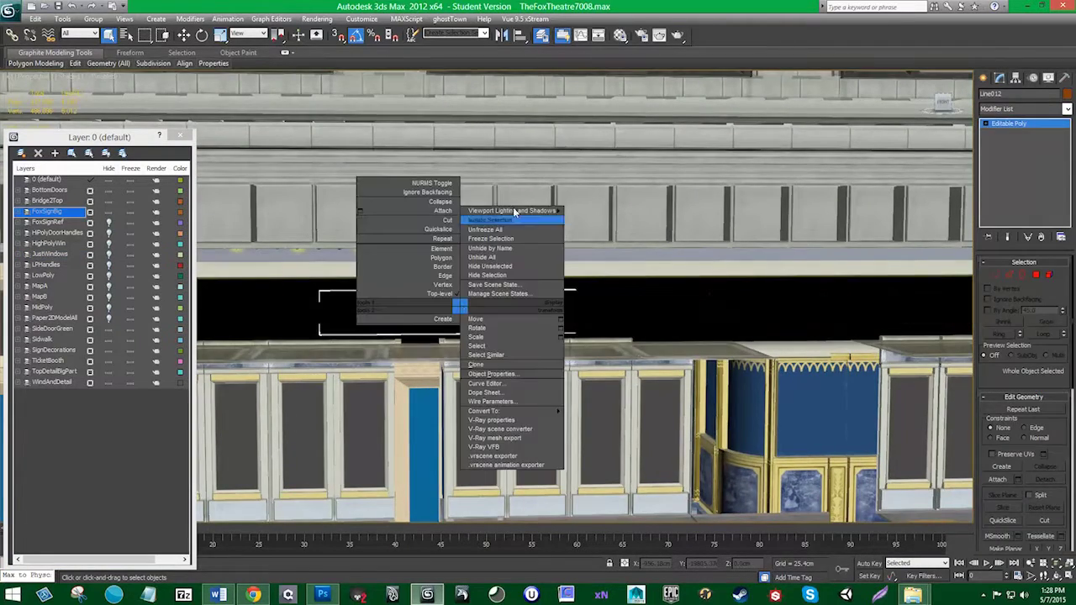
click(509, 220)
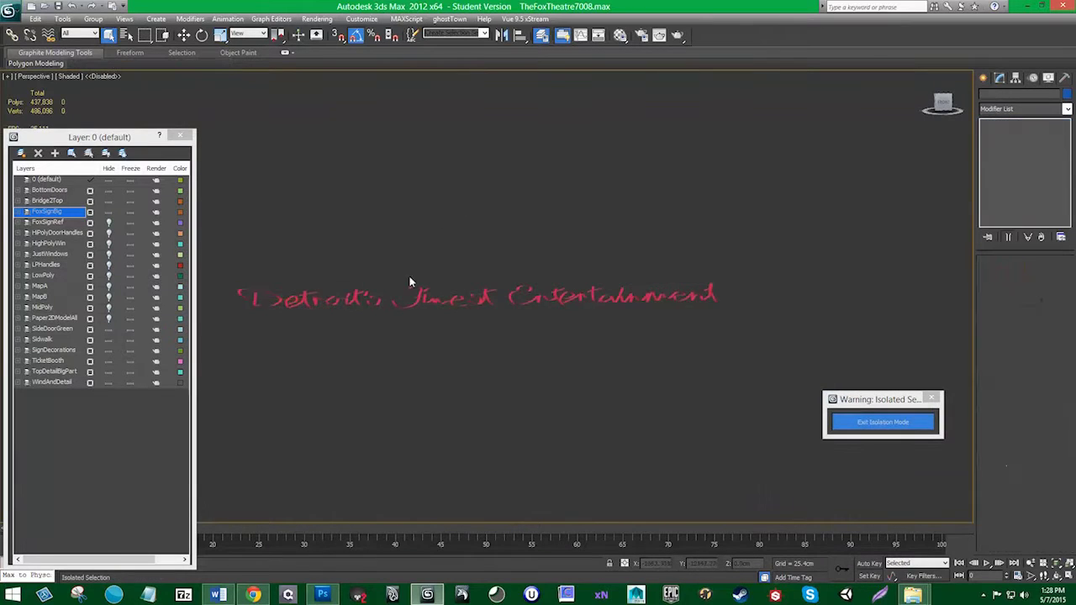
Step: Turn on edged faces in the perspective viewport and select the "Detroit's" lettering
scroll(418, 269, up, 6)
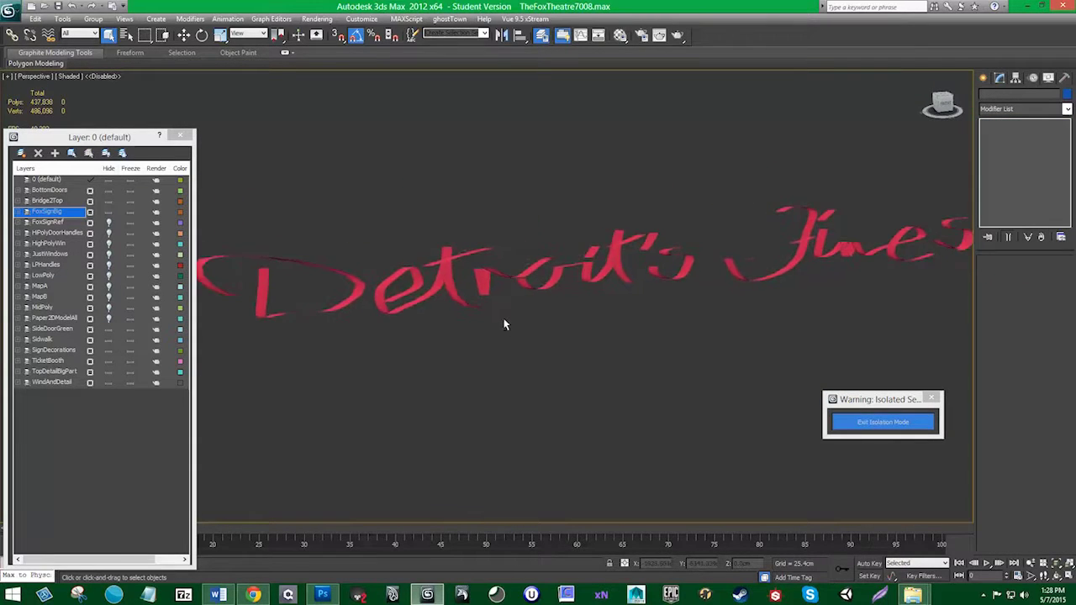
middle_drag(550, 223, 543, 266)
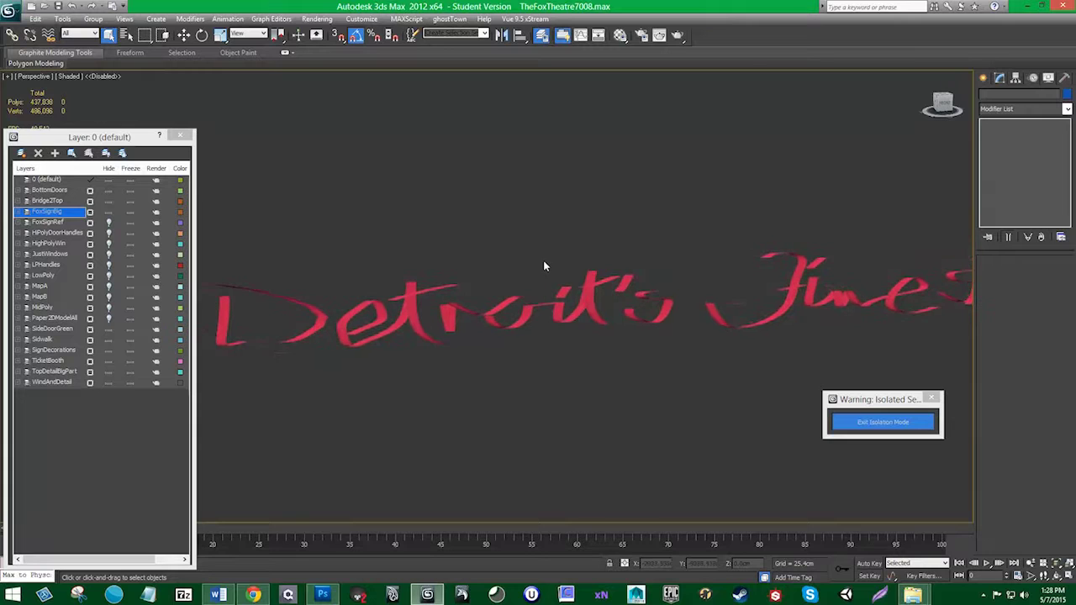
alt+middle_drag(527, 341, 580, 278)
alt+middle_drag(391, 318, 428, 321)
click(428, 322)
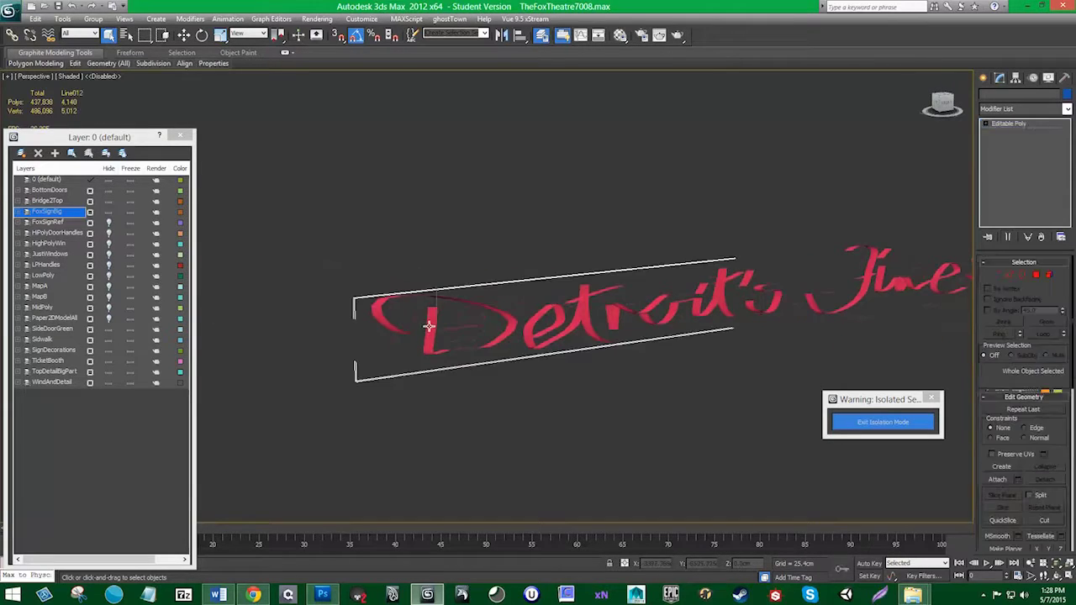
click(76, 85)
click(69, 76)
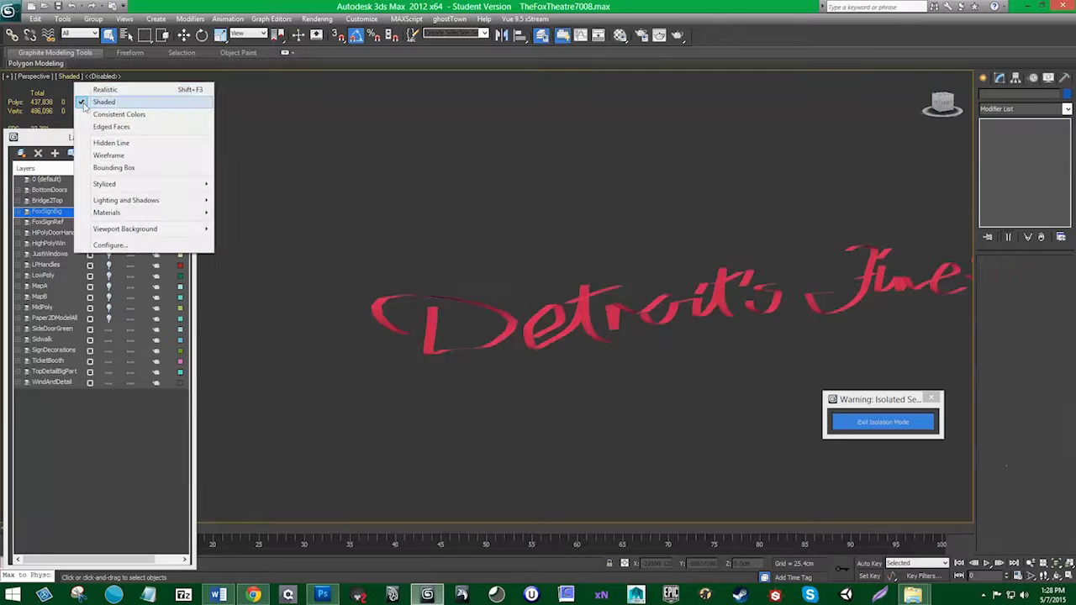
click(110, 124)
click(495, 313)
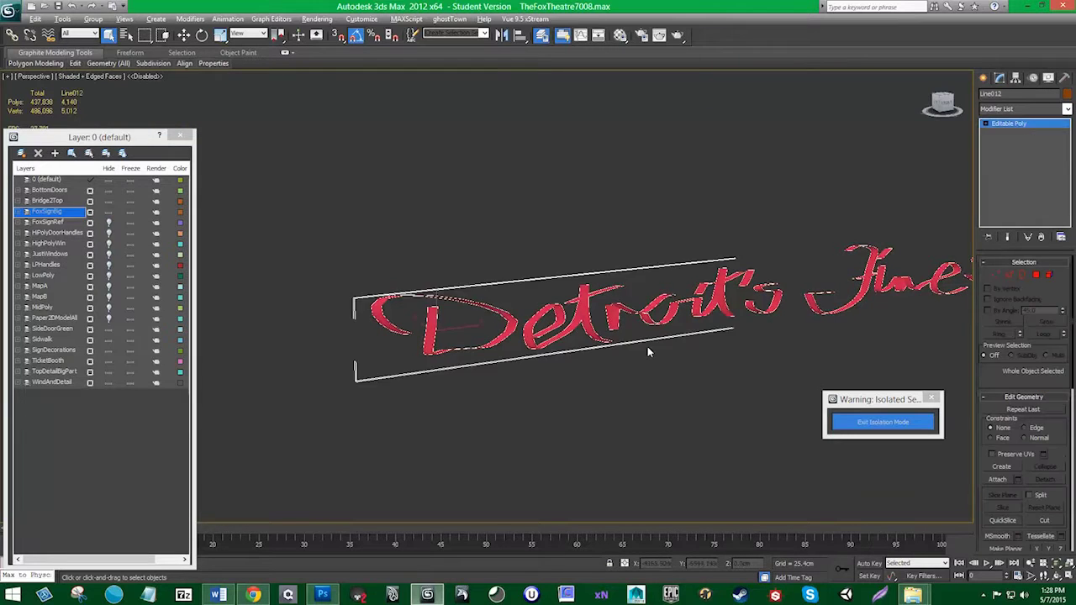
alt+middle_drag(647, 348, 626, 350)
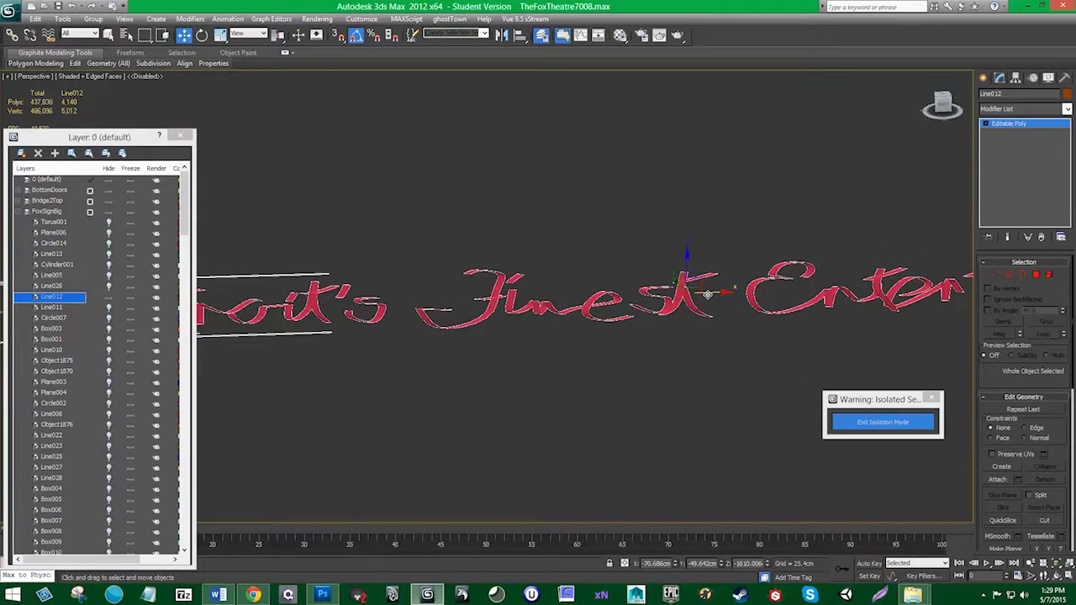
Step: Clone the script lettering as one copy offset about 6 cm along negative X, and return to its row in the Word checklist
shift+drag(708, 294, 702, 292)
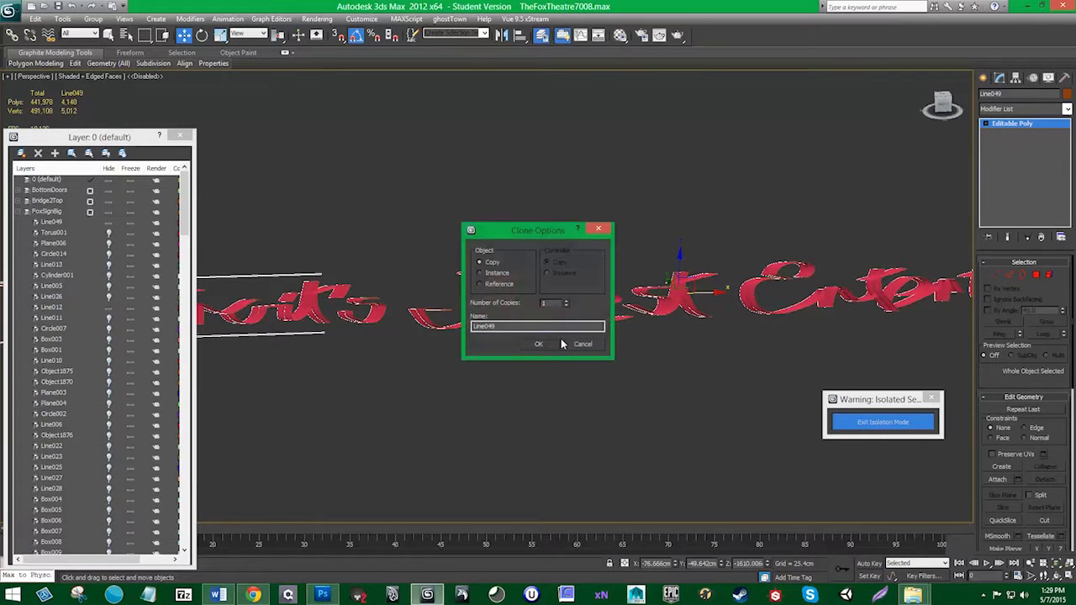
click(543, 344)
click(482, 356)
alt+middle_drag(551, 349, 526, 350)
scroll(511, 340, down, 4)
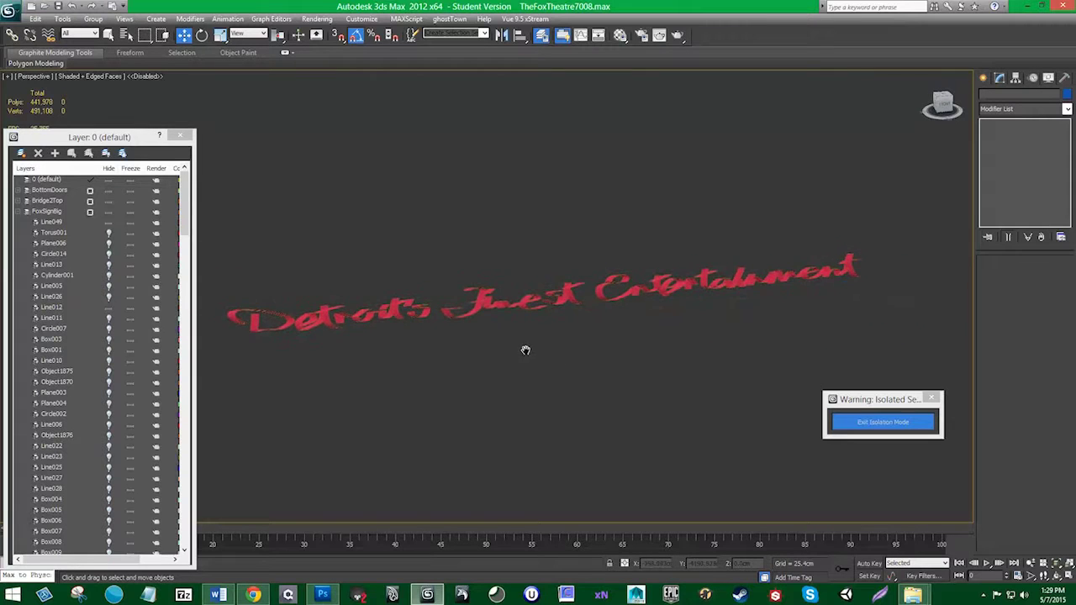
click(217, 595)
click(418, 272)
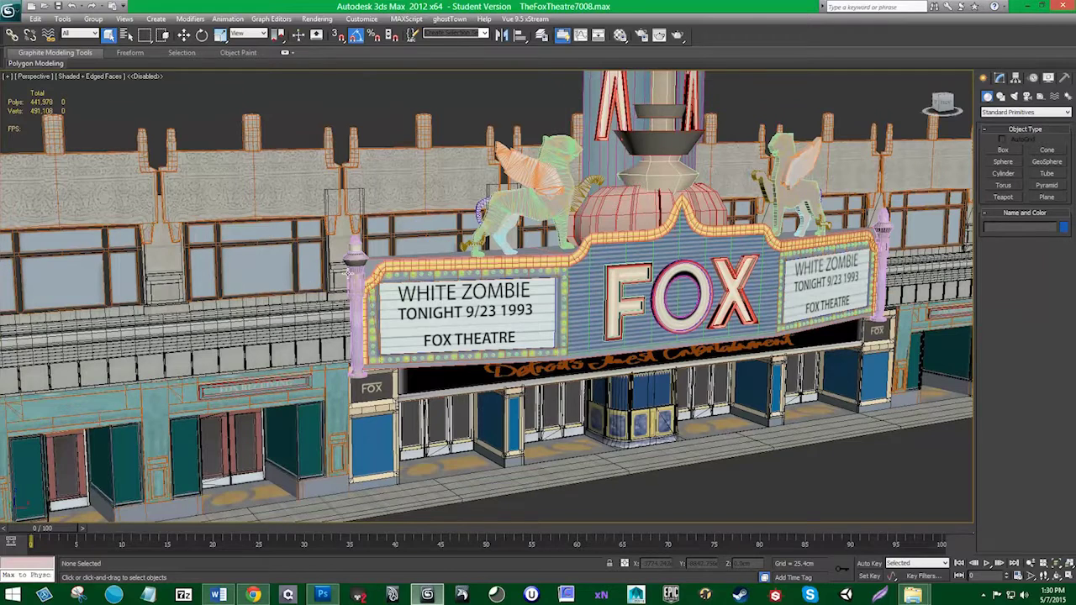
Step: Examine how the tall lavender posts at both ends of the marquee meet the sign
click(352, 272)
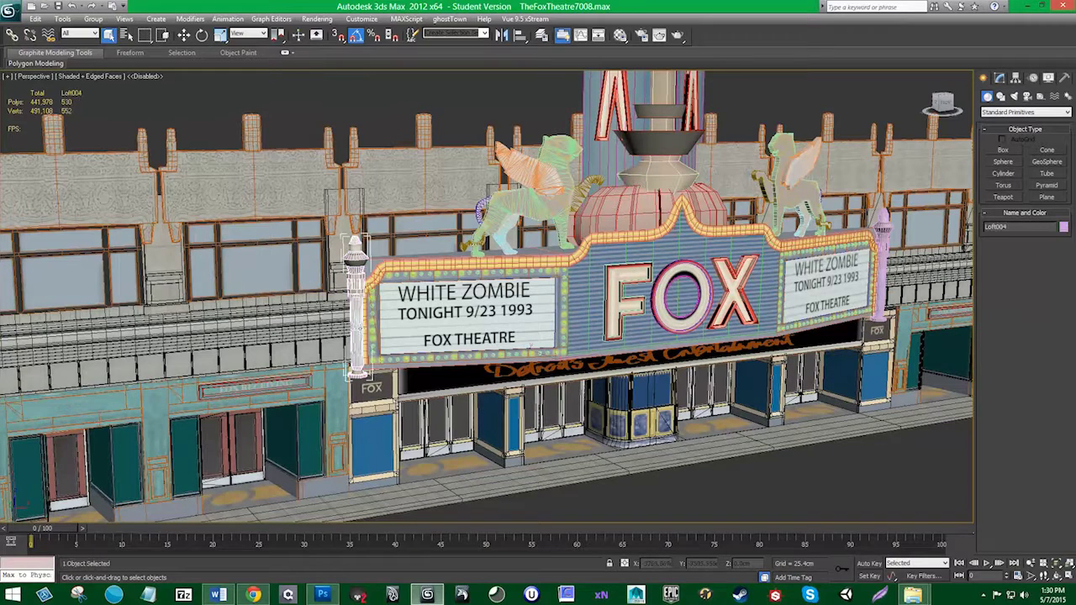
key(z)
alt+middle_drag(281, 385, 437, 368)
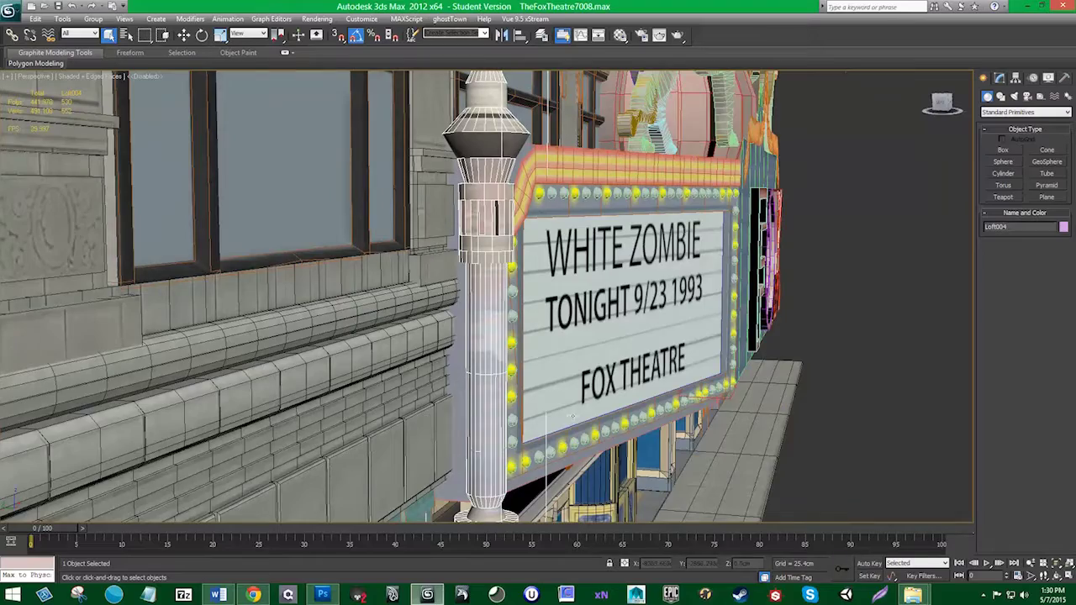
alt+middle_drag(606, 408, 567, 423)
scroll(567, 423, down, 2)
alt+middle_drag(731, 404, 609, 421)
scroll(734, 363, down, 5)
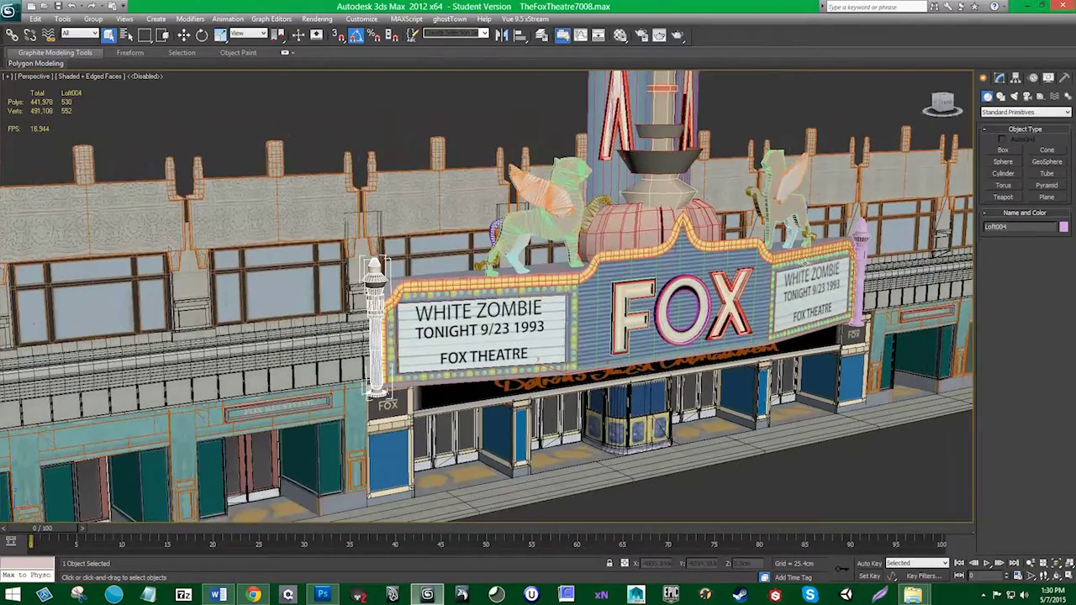
ctrl+click(864, 246)
scroll(669, 357, up, 3)
key(w)
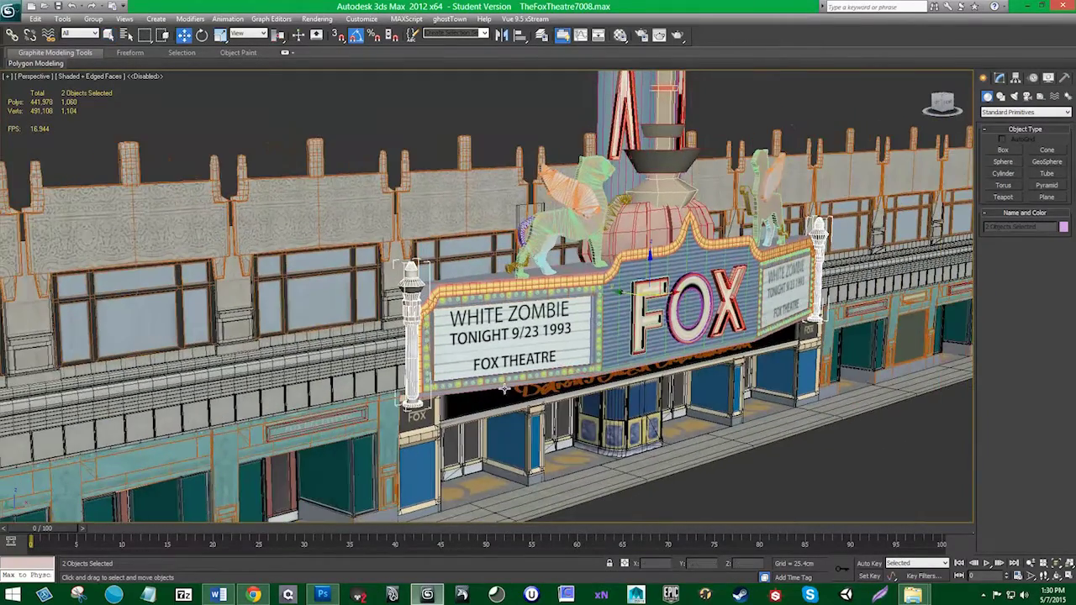
scroll(585, 407, up, 2)
alt+middle_drag(584, 407, 544, 417)
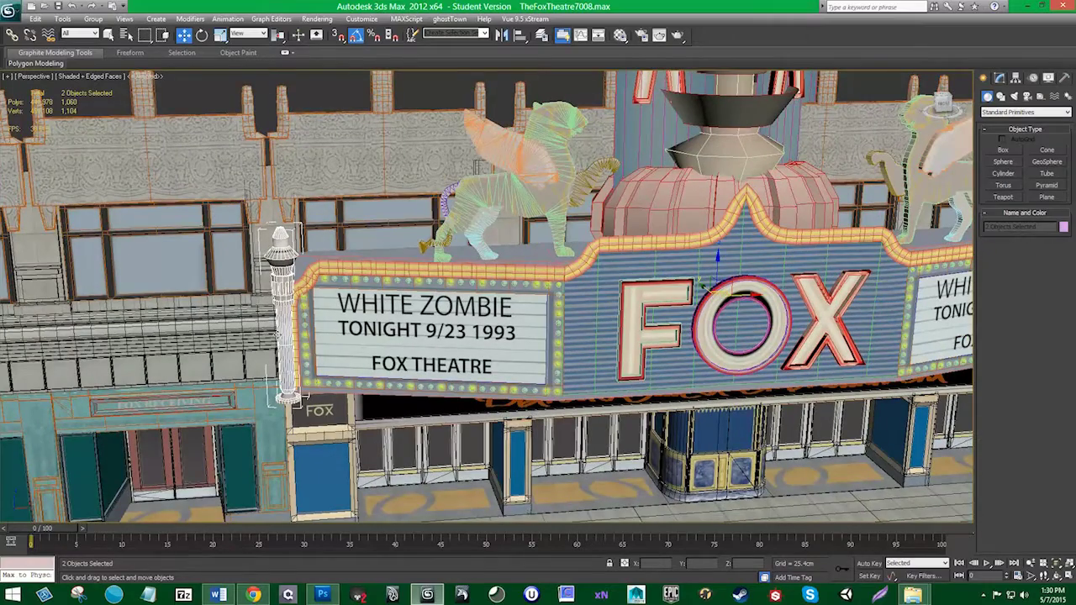
Step: Move the marquee's left post about 2.4 cm along positive X and its right post about 2.2 cm along negative X
click(629, 392)
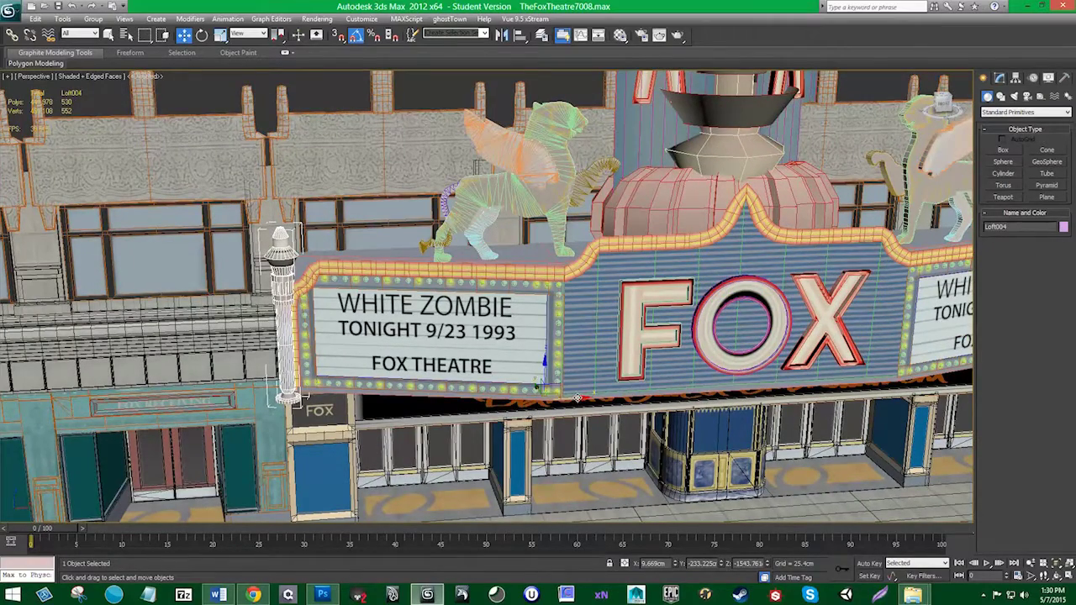
drag(578, 398, 578, 396)
alt+middle_drag(710, 397, 507, 395)
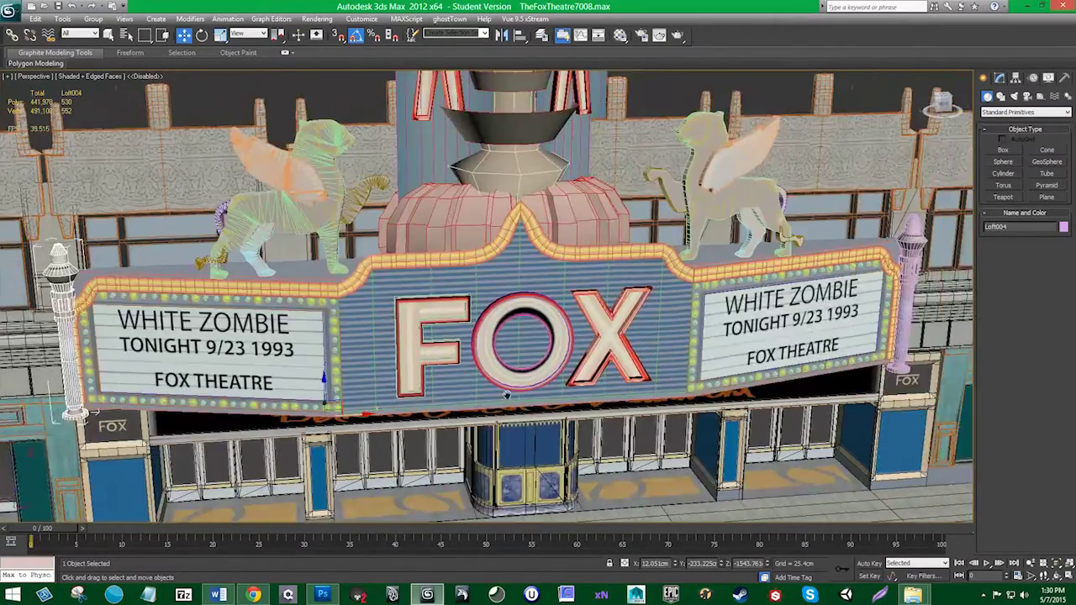
click(923, 269)
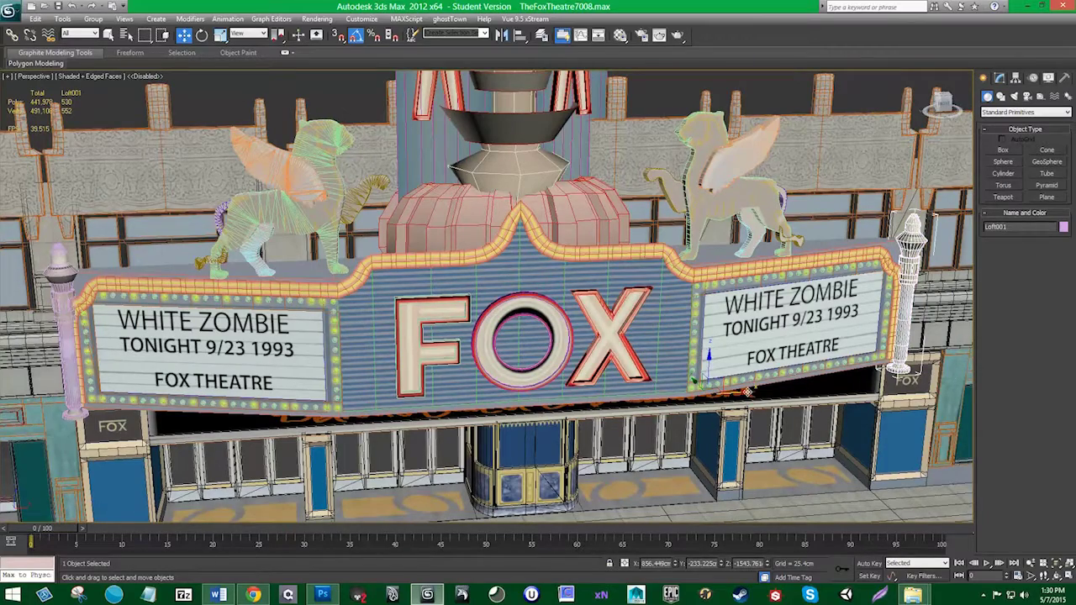
drag(748, 392, 746, 392)
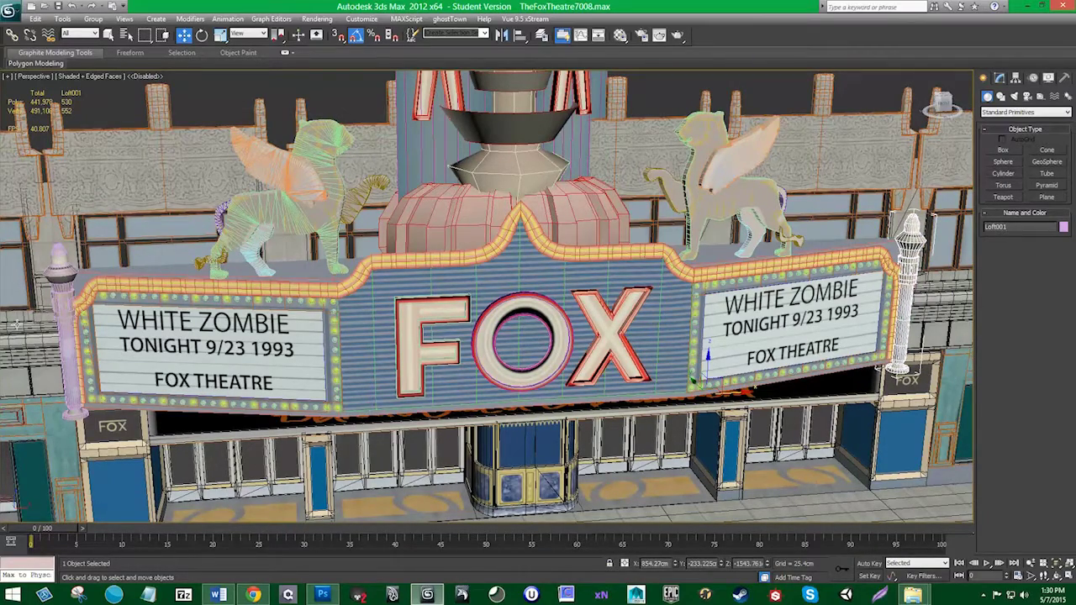
Step: Move both marquee end posts together about 17 cm along positive Y, toward the building
ctrl+click(65, 331)
alt+middle_drag(92, 332, 527, 260)
drag(522, 254, 507, 247)
alt+middle_drag(507, 246, 517, 355)
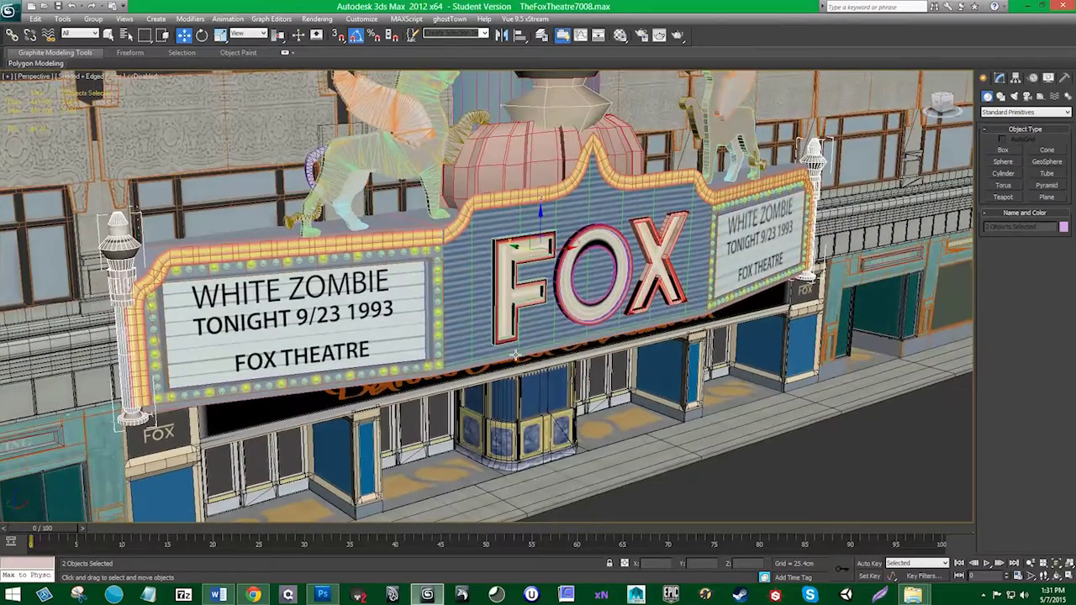
click(846, 487)
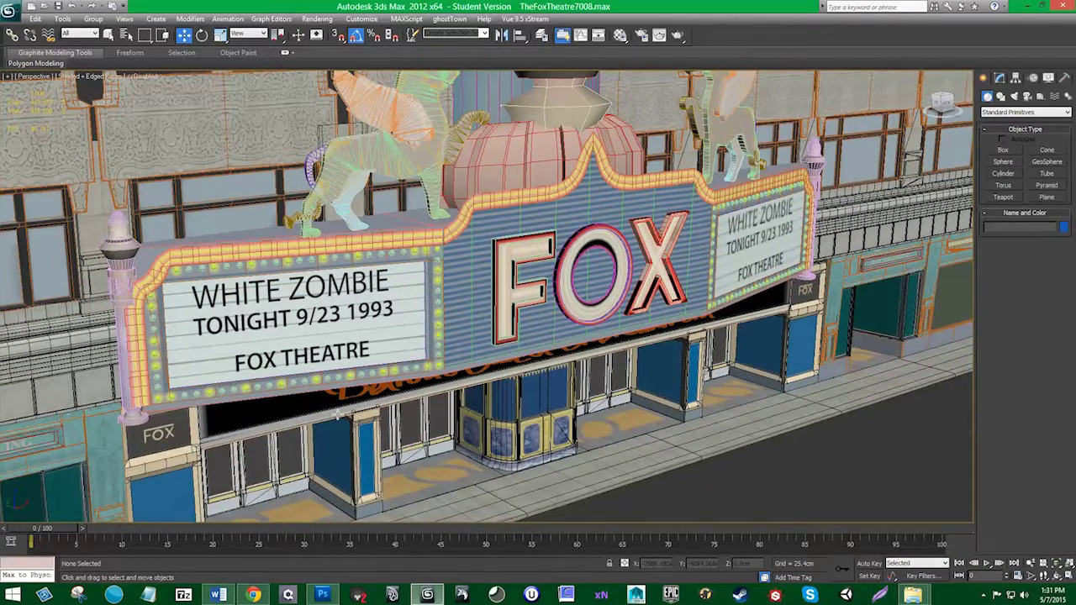
Step: Reselect both marquee end posts, nudge them slightly forward along negative Y, and deselect them
alt+middle_drag(338, 414, 264, 409)
click(115, 296)
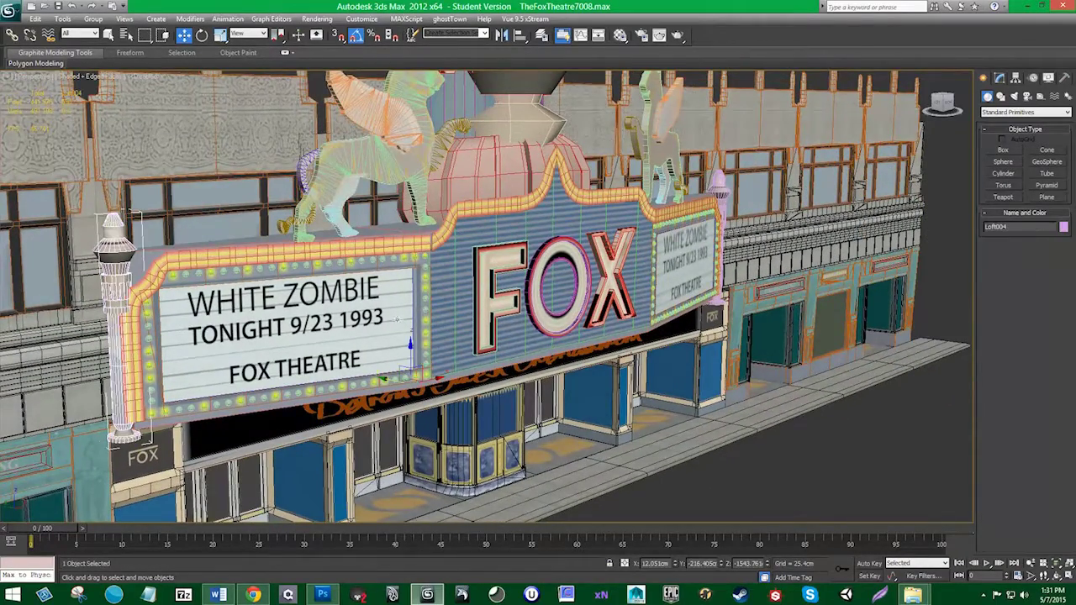
ctrl+click(716, 189)
alt+middle_drag(412, 337, 535, 365)
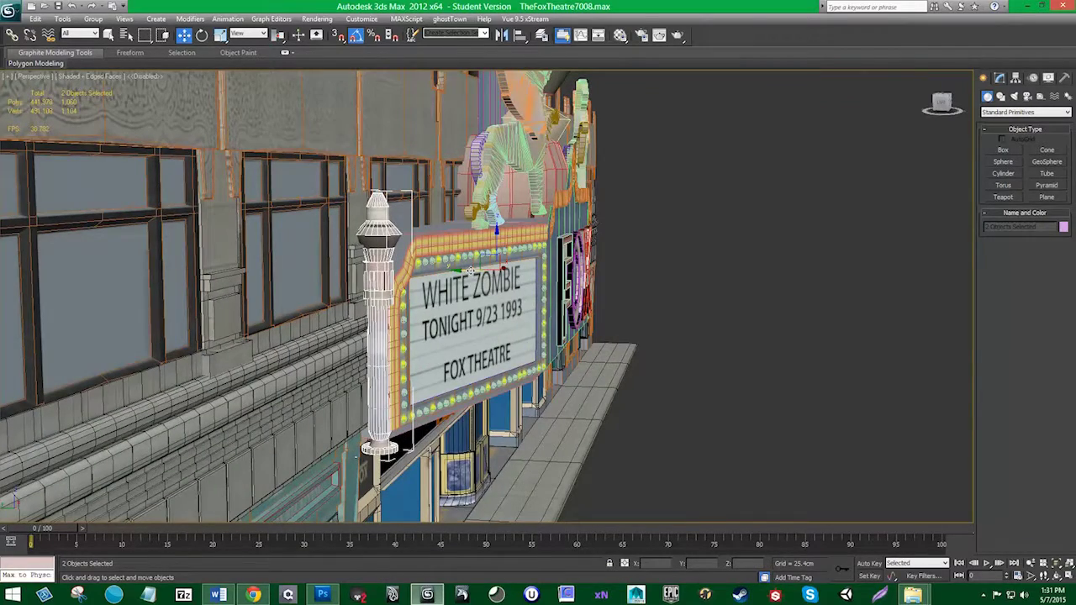
drag(471, 271, 477, 270)
alt+middle_drag(477, 407, 432, 408)
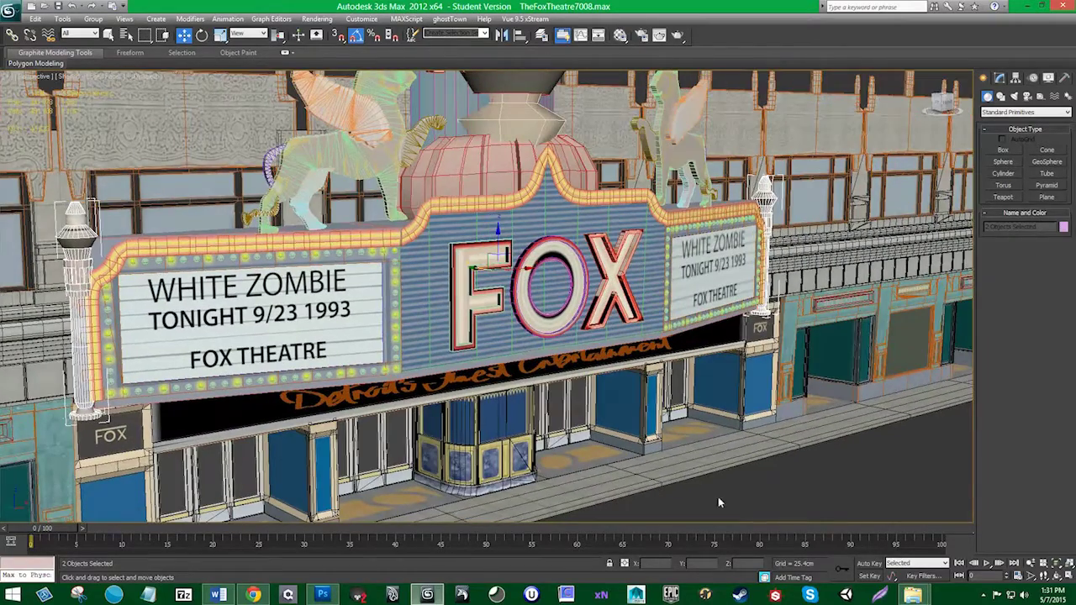
click(815, 505)
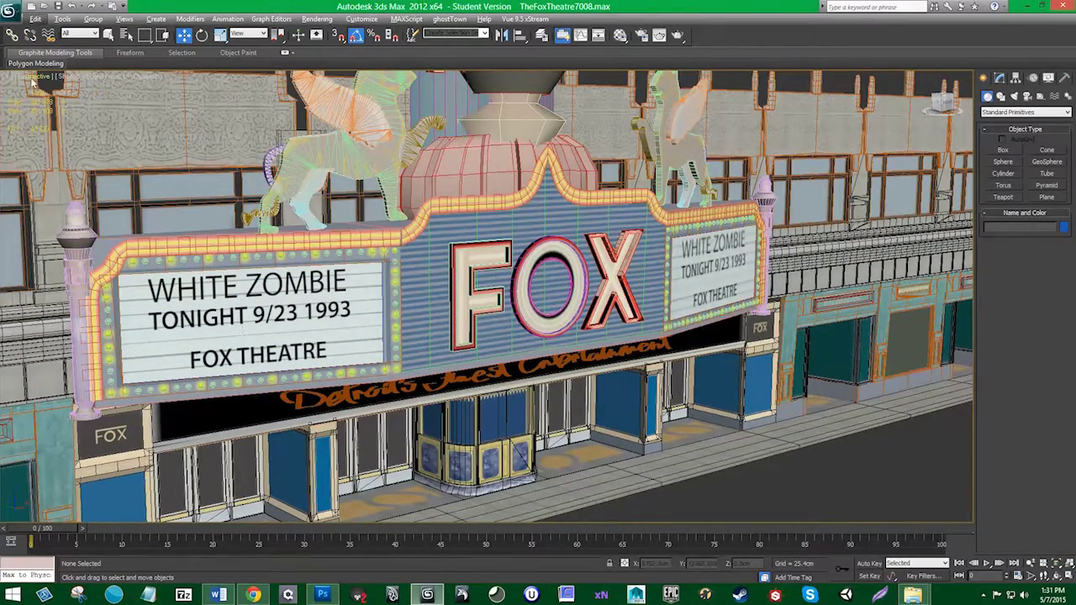
Step: Review the marquee with edged faces off and look up the next modeling item in the Word checklist
click(90, 78)
click(110, 105)
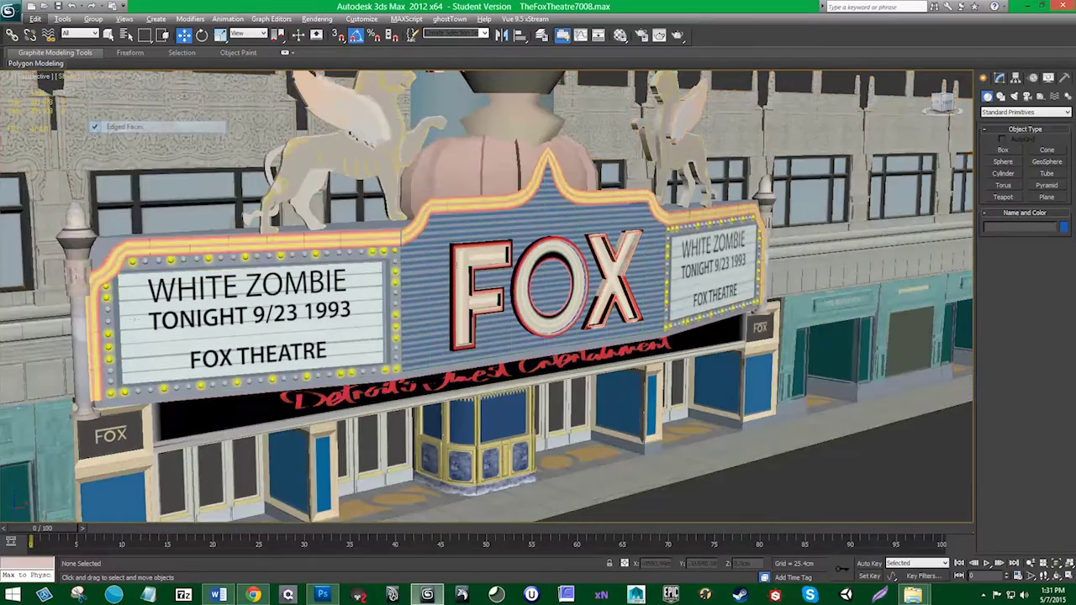
scroll(128, 402, up, 1)
scroll(128, 402, down, 3)
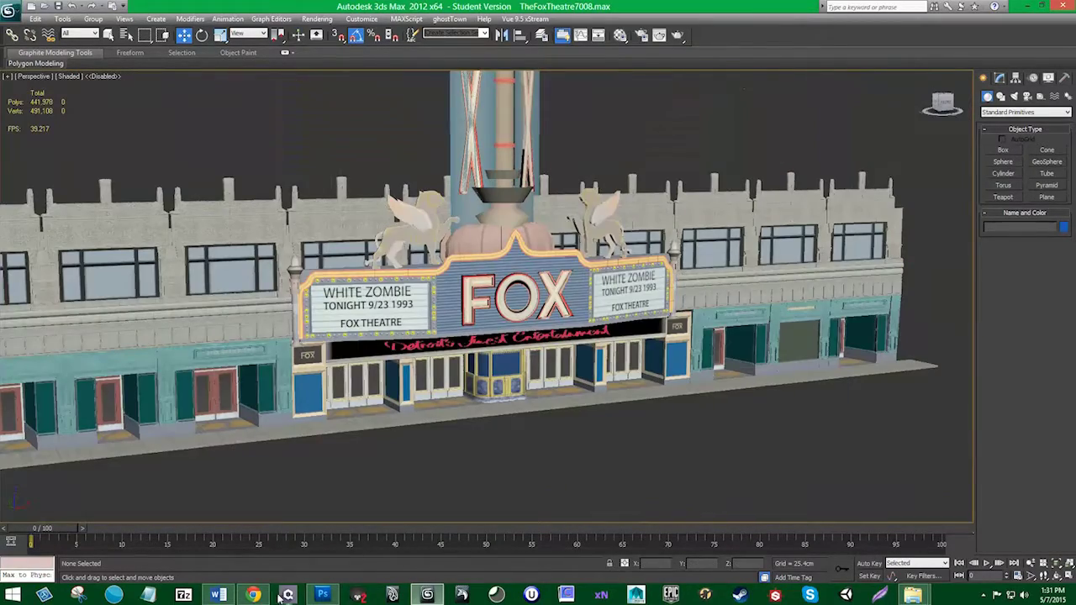
click(217, 595)
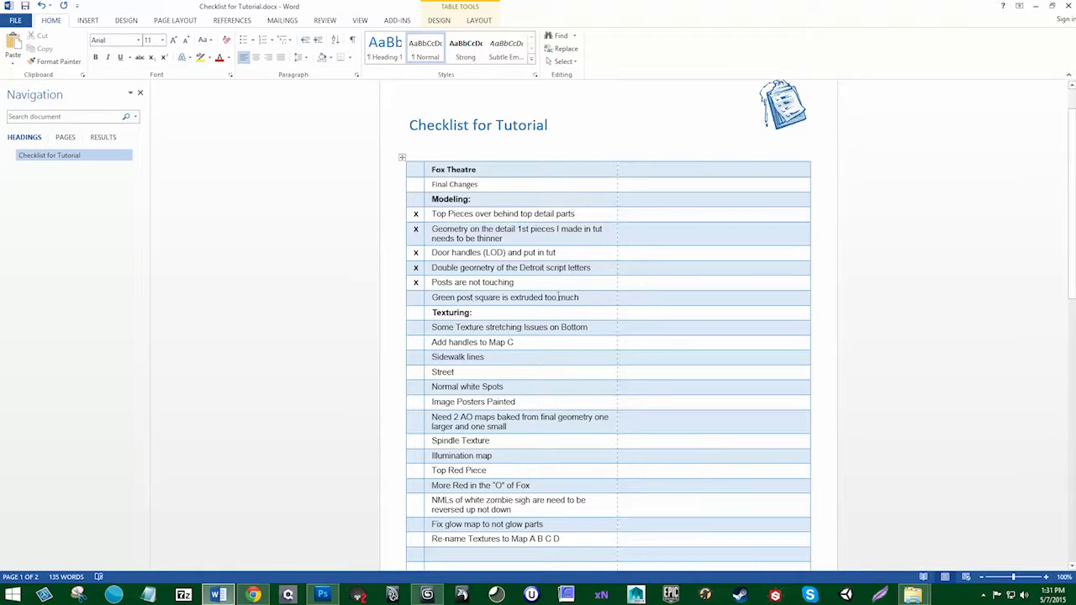
click(1035, 5)
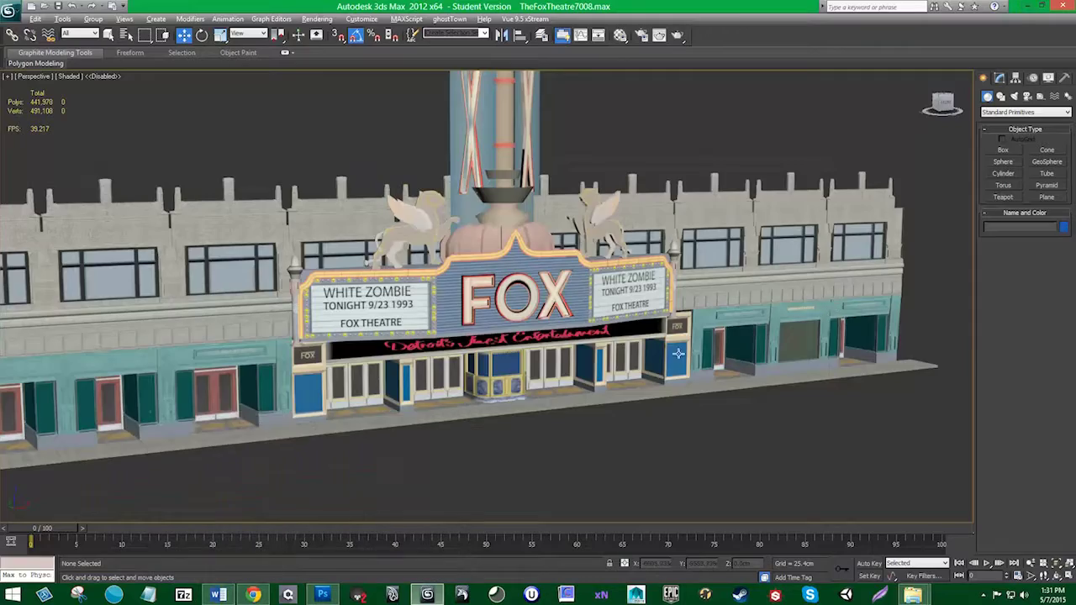
Step: Select the green post beside the dark display window and show edged faces to inspect its extruded lower square
alt+middle_drag(677, 353, 516, 308)
alt+middle_drag(601, 375, 570, 375)
scroll(615, 329, up, 5)
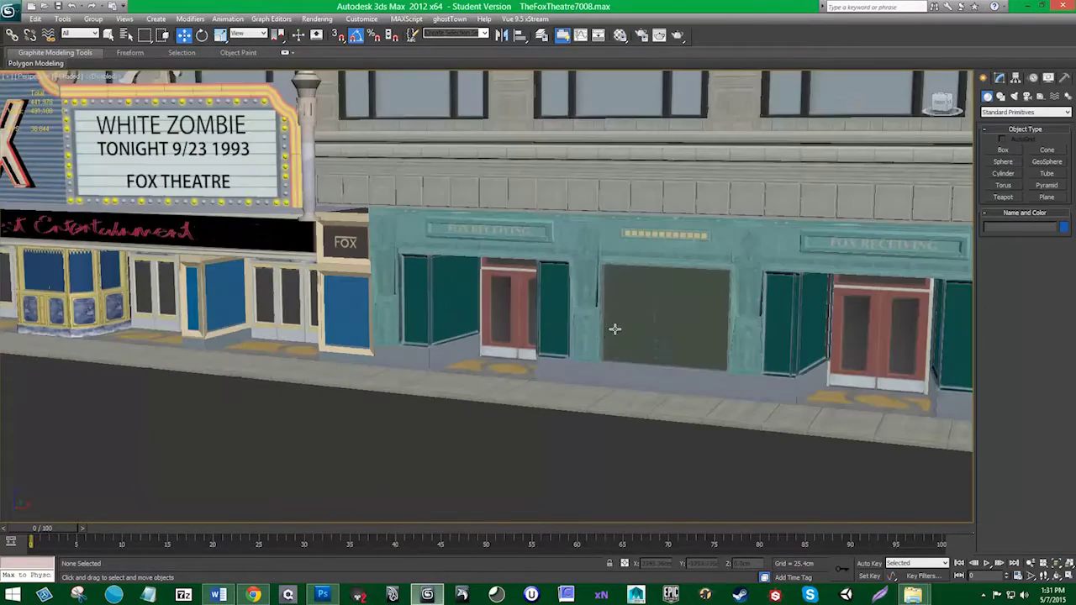
click(752, 325)
scroll(723, 346, up, 6)
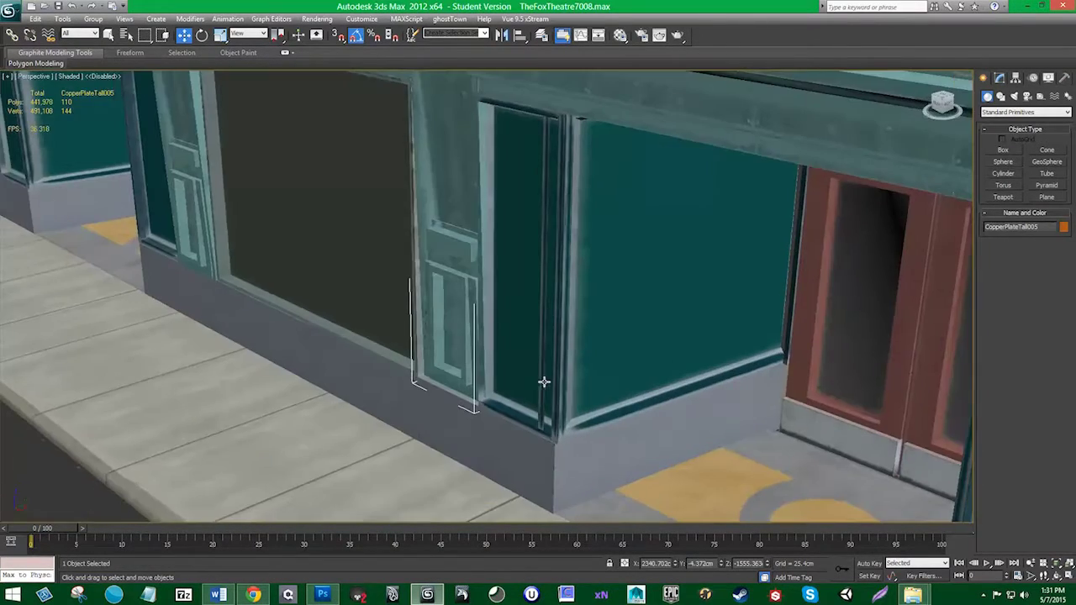
click(69, 77)
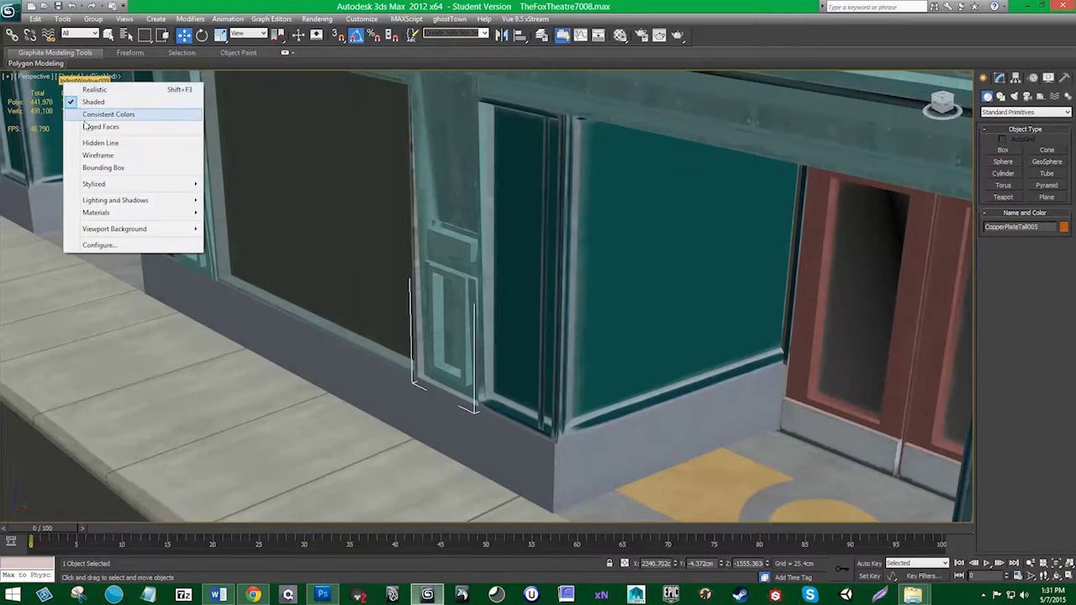
click(101, 126)
alt+middle_drag(444, 341, 448, 252)
scroll(443, 213, up, 2)
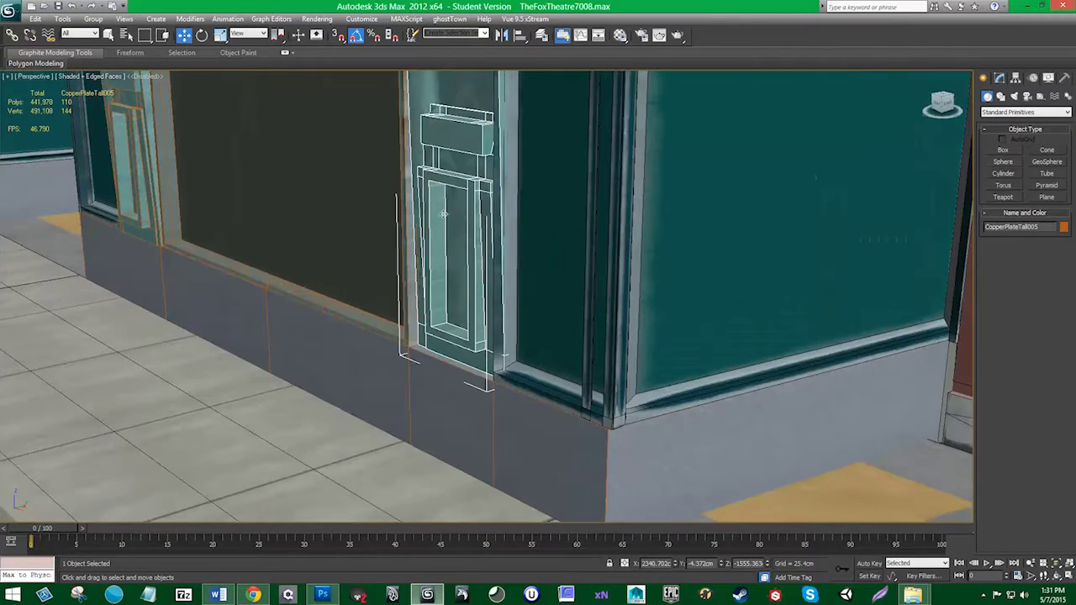
scroll(427, 192, up, 4)
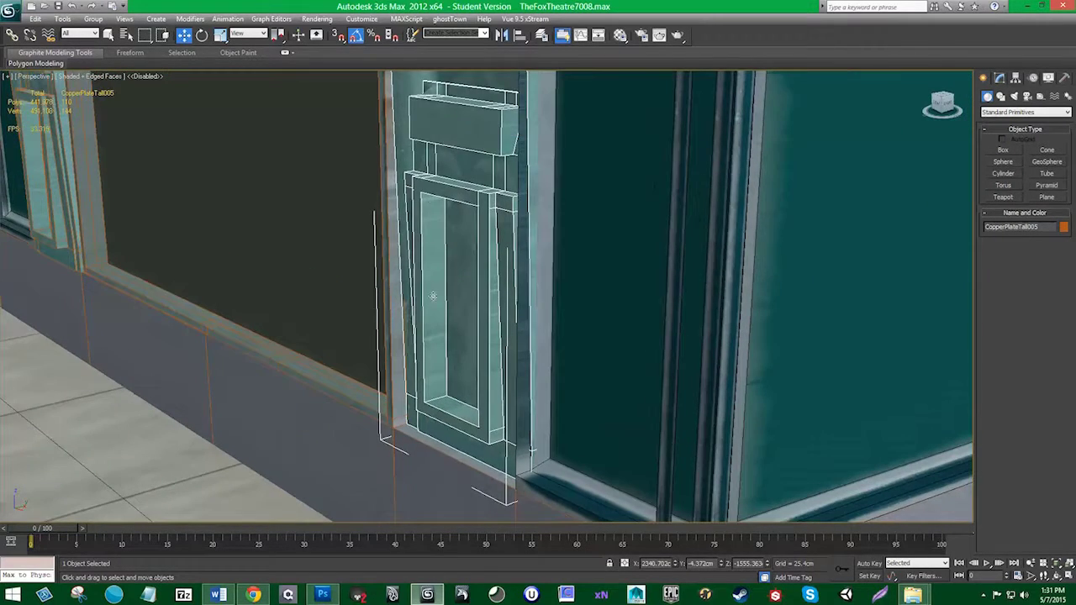
alt+middle_drag(435, 225, 437, 289)
Step: Add the other three green storefront posts on the right side of the marquee to the selection
scroll(437, 288, down, 5)
scroll(491, 312, down, 4)
ctrl+click(662, 334)
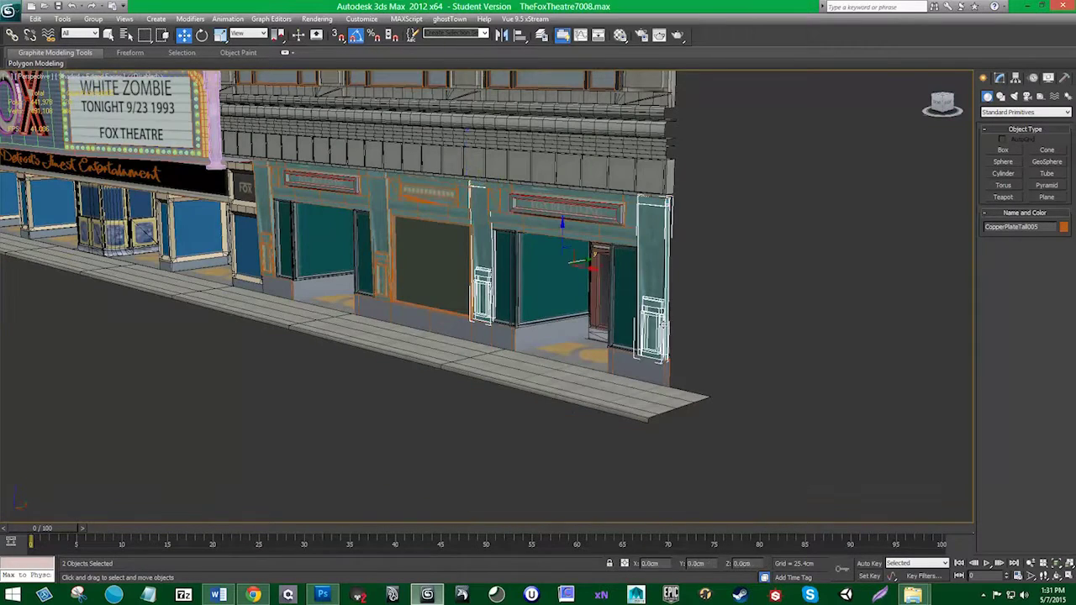
ctrl+click(392, 263)
ctrl+click(267, 227)
Step: Extend the selection with all seven green storefront posts on the left side of the marquee
middle_drag(434, 316, 874, 392)
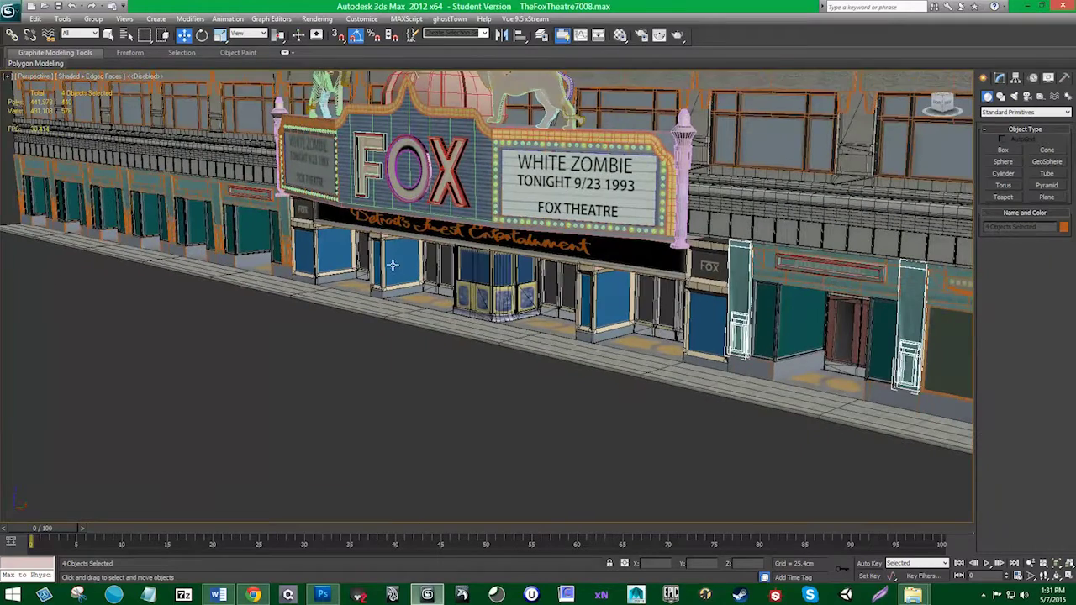
ctrl+click(218, 219)
ctrl+click(171, 202)
ctrl+click(126, 200)
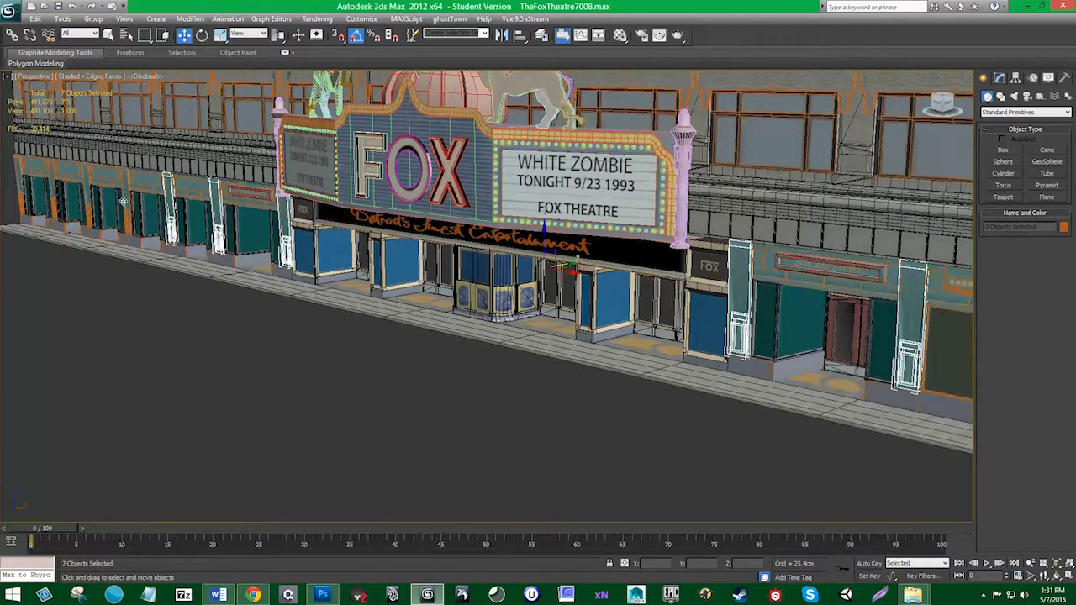
ctrl+click(123, 200)
ctrl+click(79, 190)
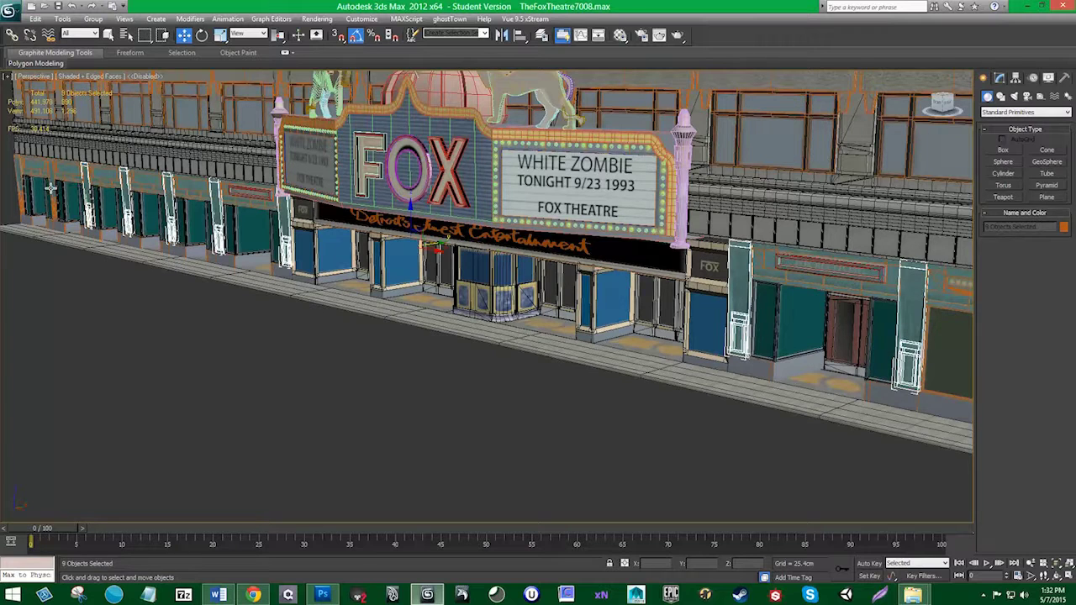
ctrl+click(51, 188)
ctrl+click(22, 192)
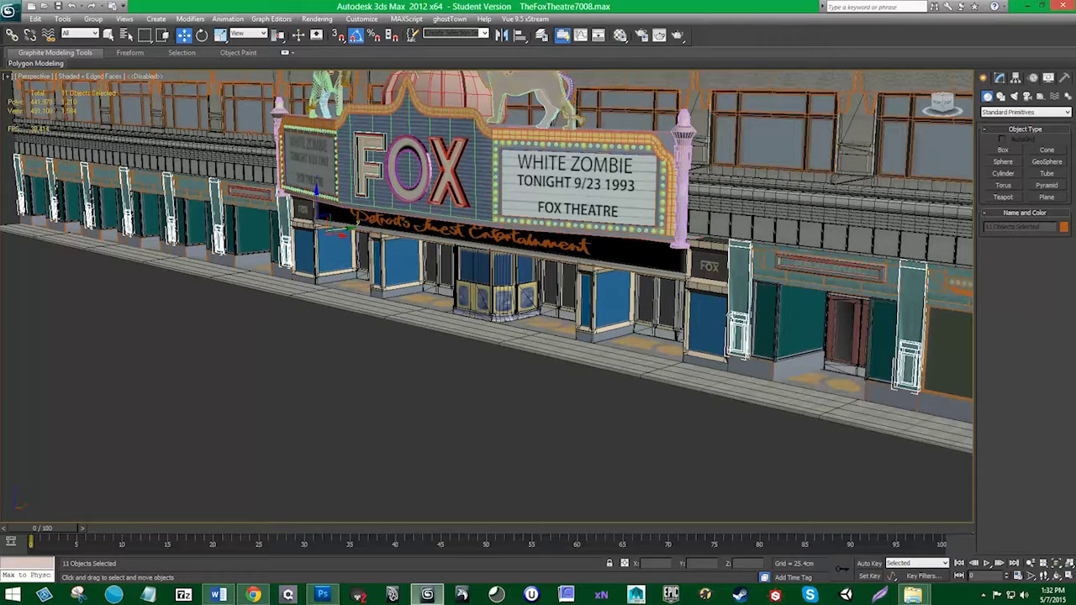
Step: Isolate the selected green posts and apply an Edit Poly modifier to them at polygon level
right_click(732, 316)
click(744, 236)
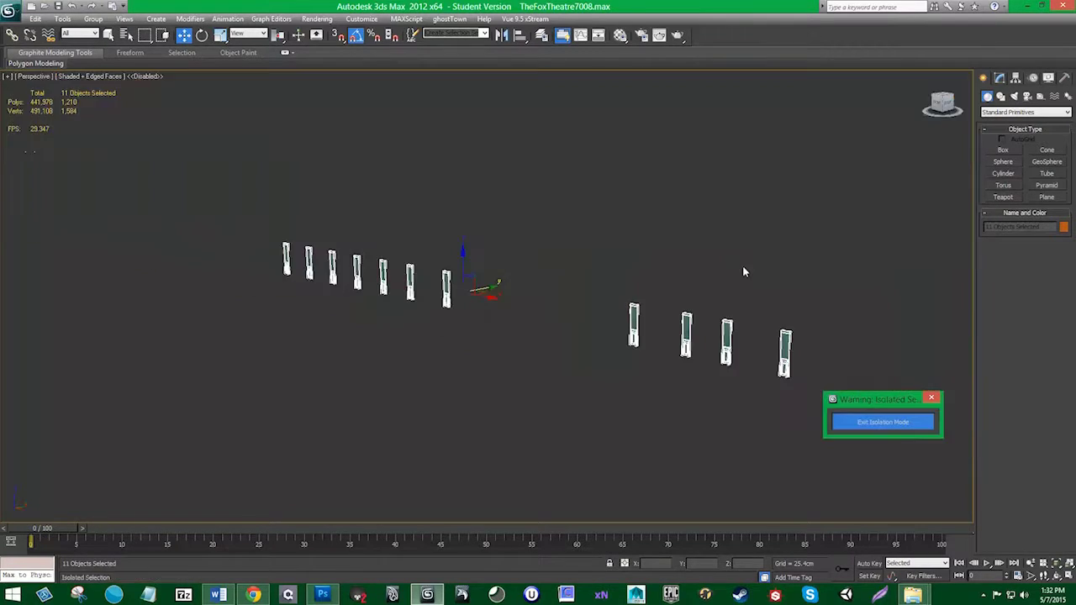
click(1000, 78)
click(1025, 109)
click(1000, 416)
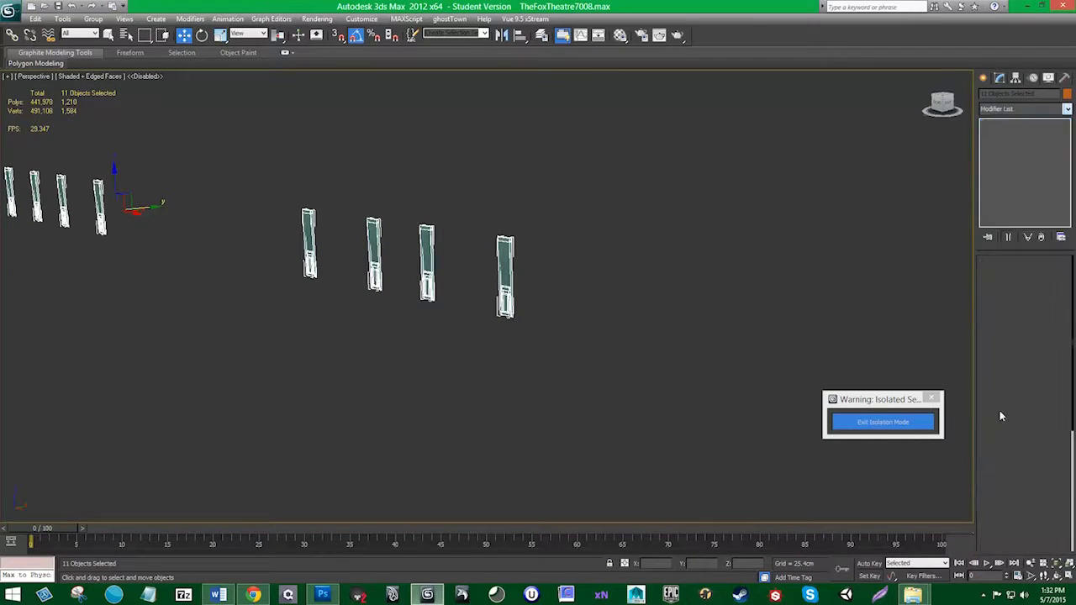
click(1029, 360)
click(1032, 363)
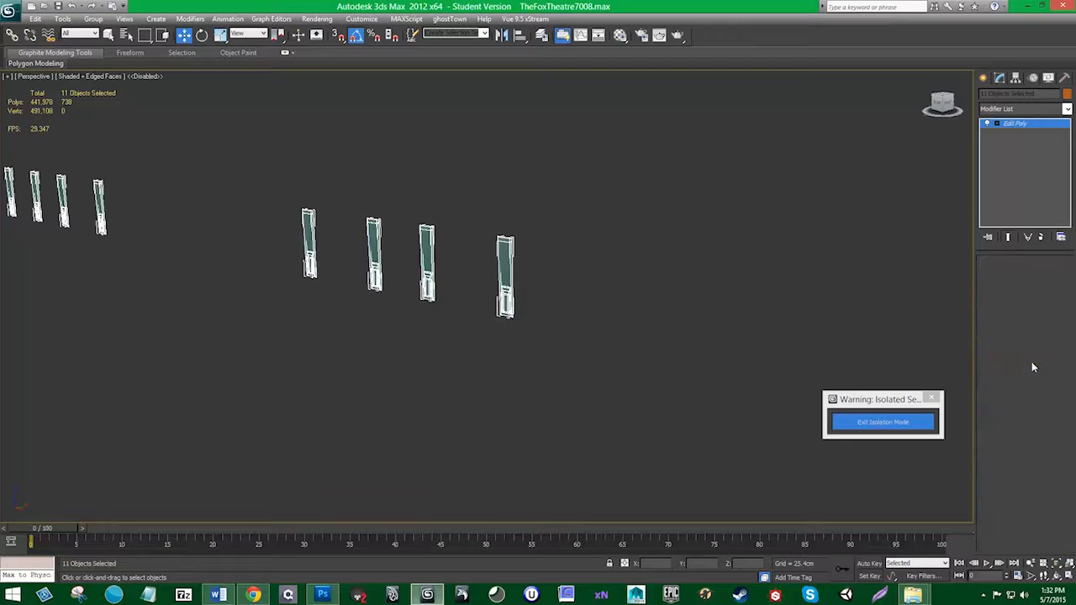
Step: Select the raised rectangular frame polygon on the lower panel of the nearest green post
key(ctrl+a)
mouse_move(603, 323)
middle_down()
mouse_move(553, 250)
mouse_move(566, 292)
mouse_move(388, 247)
mouse_move(596, 305)
middle_up()
key(z)
scroll(388, 247, up, 5)
middle_drag(366, 290, 437, 278)
click(428, 278)
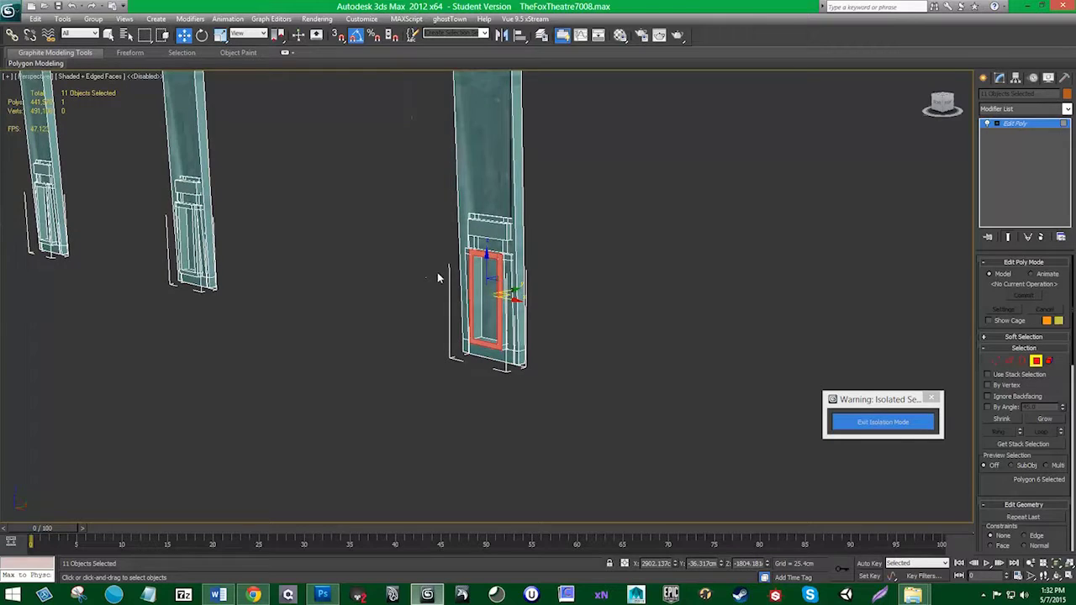
key(z)
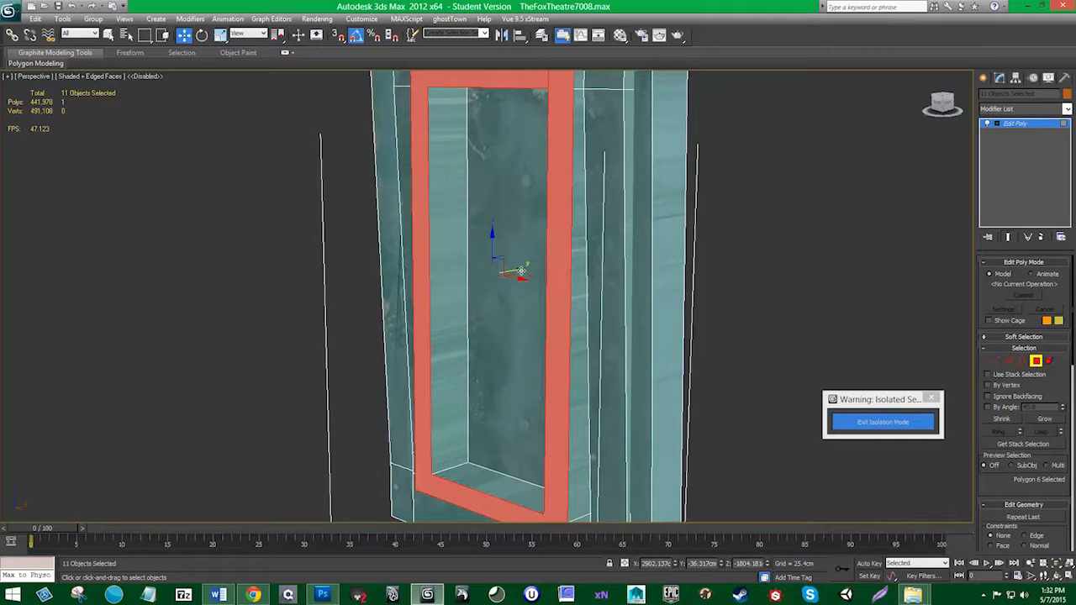
Step: Try to move the selected frame polygon along Y to reduce its depth, and leave polygon level
drag(522, 269, 524, 264)
key(ctrl+y)
scroll(528, 362, down, 3)
scroll(512, 345, down, 1)
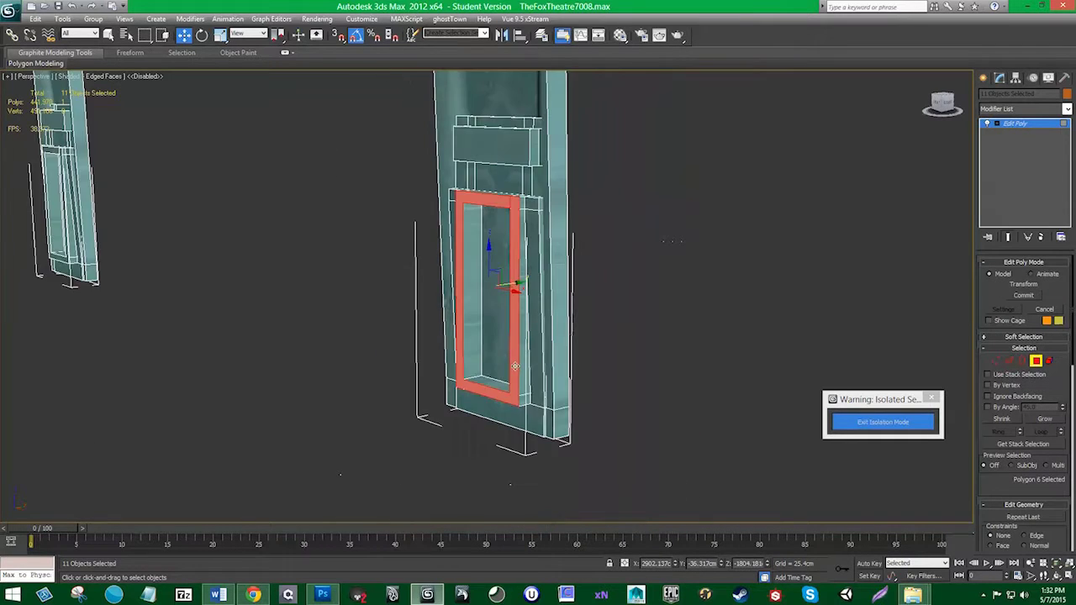
scroll(495, 365, up, 3)
scroll(490, 360, down, 2)
middle_drag(490, 360, 489, 374)
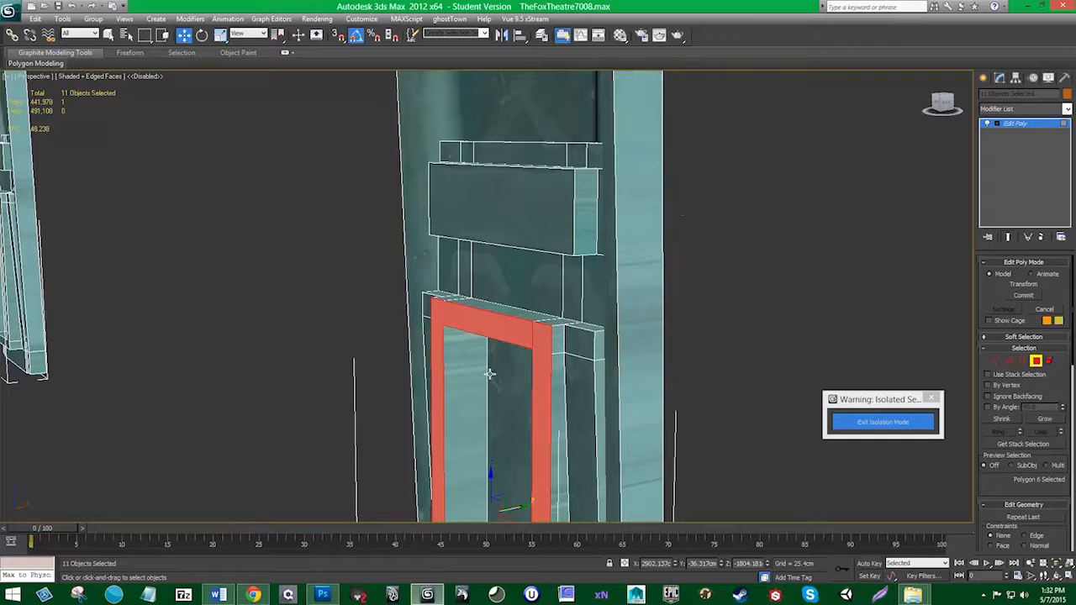
key(shift+z)
click(1037, 361)
scroll(452, 362, down, 5)
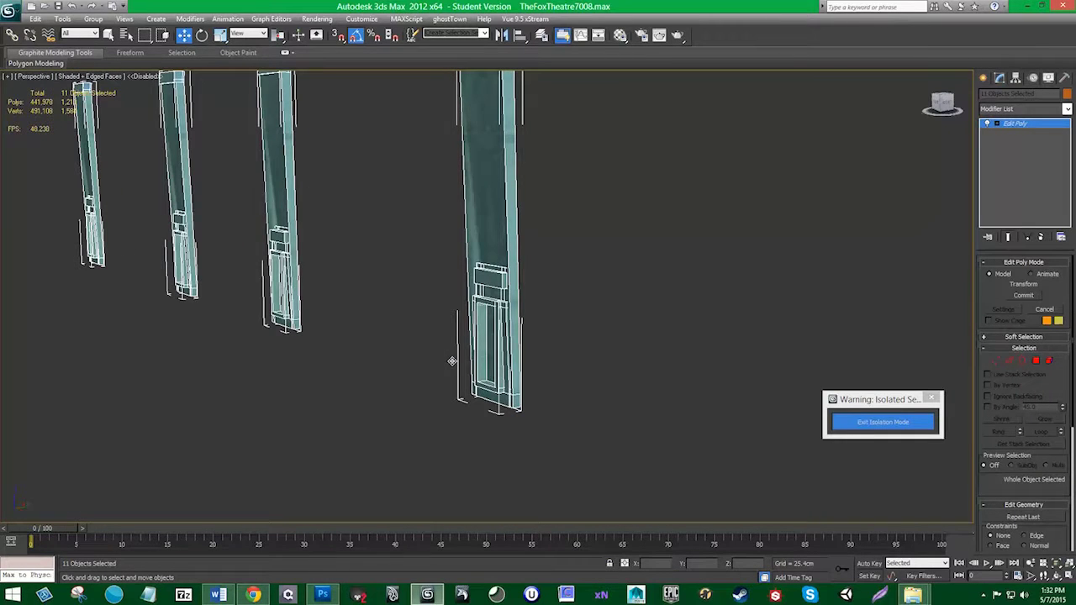
Step: Scale all eleven green posts down along the Y axis in the top view to make them shallower
key(t)
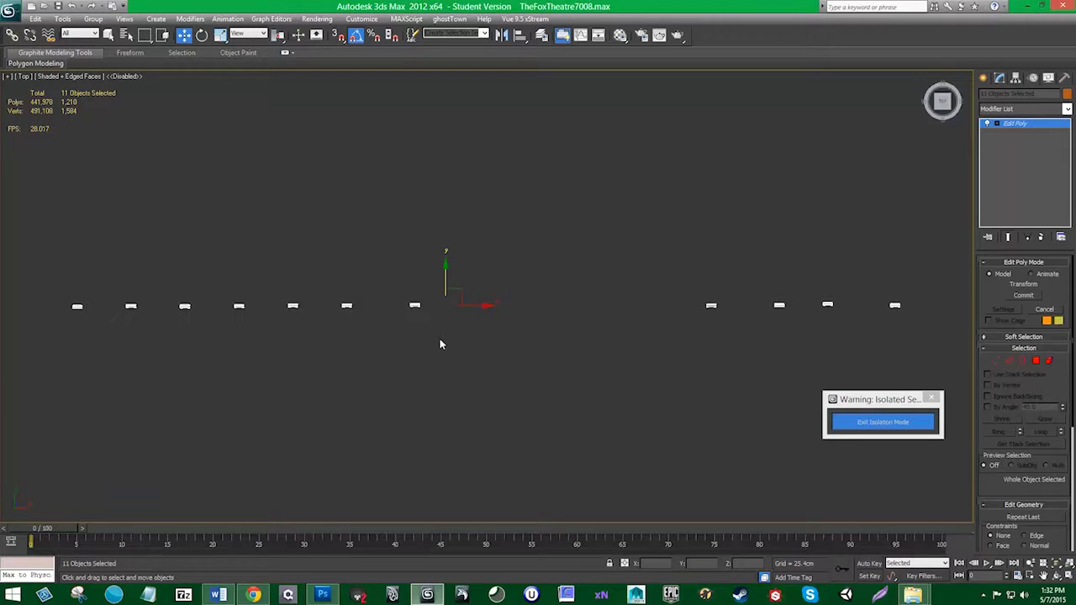
key(r)
scroll(442, 255, up, 5)
middle_drag(416, 288, 511, 291)
scroll(442, 296, up, 3)
middle_drag(380, 285, 507, 254)
scroll(595, 310, up, 3)
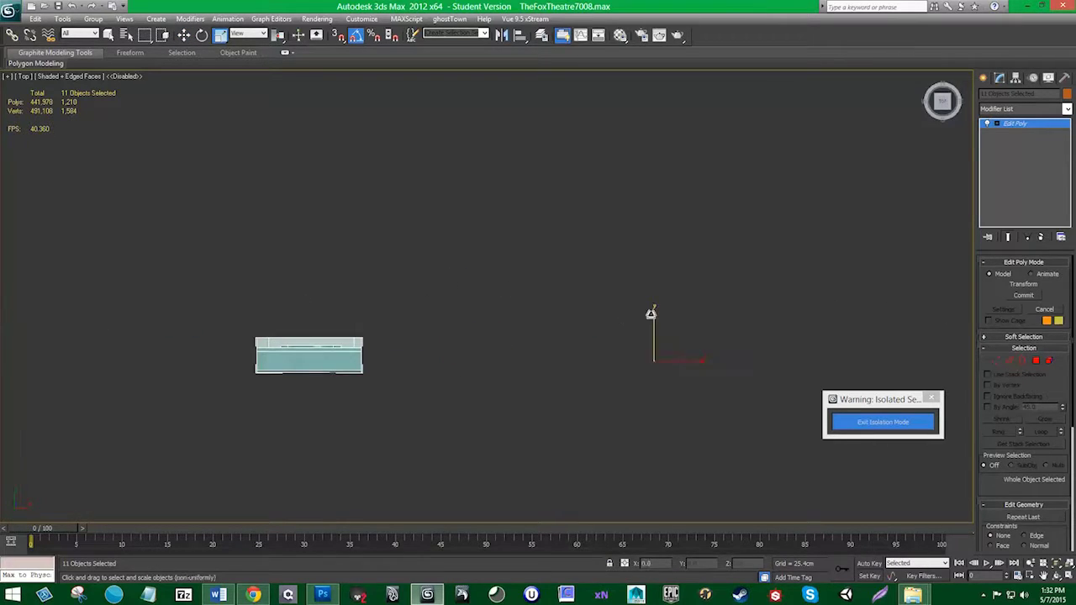
drag(649, 312, 650, 351)
Step: Examine the depth of the scaled post's lower panel up close in the perspective view
key(p)
key(z)
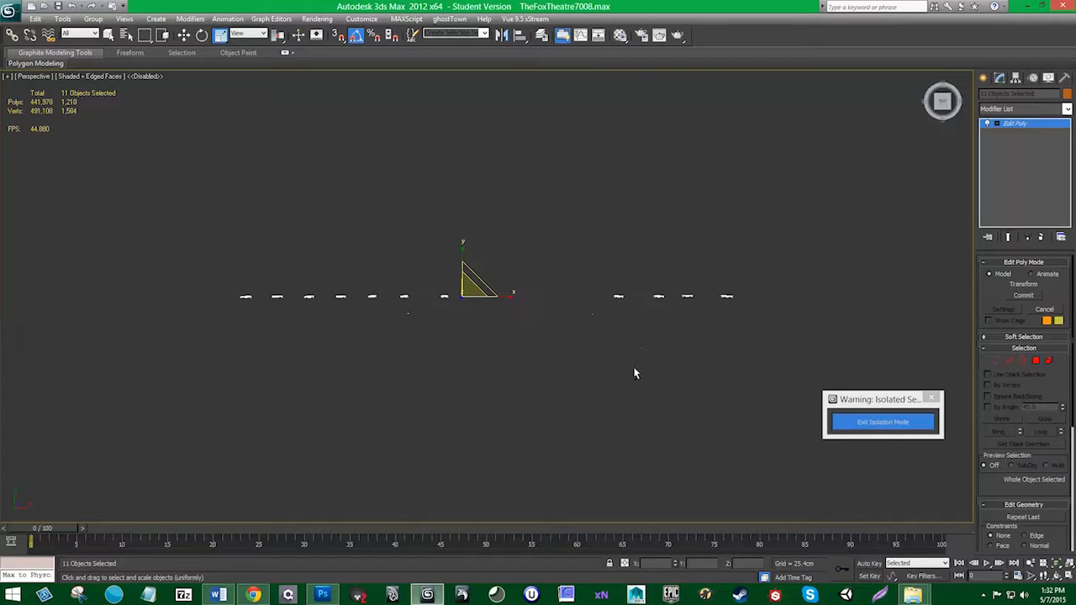
alt+middle_drag(634, 373, 572, 305)
middle_drag(571, 305, 443, 280)
scroll(421, 307, up, 5)
middle_drag(390, 332, 499, 301)
scroll(499, 298, up, 3)
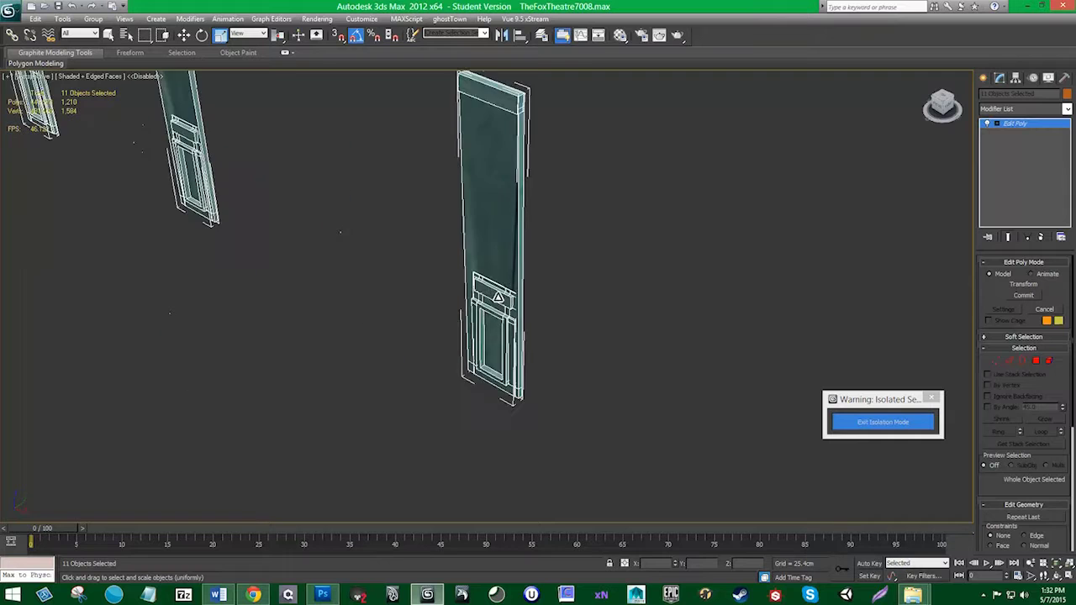
scroll(490, 302, up, 8)
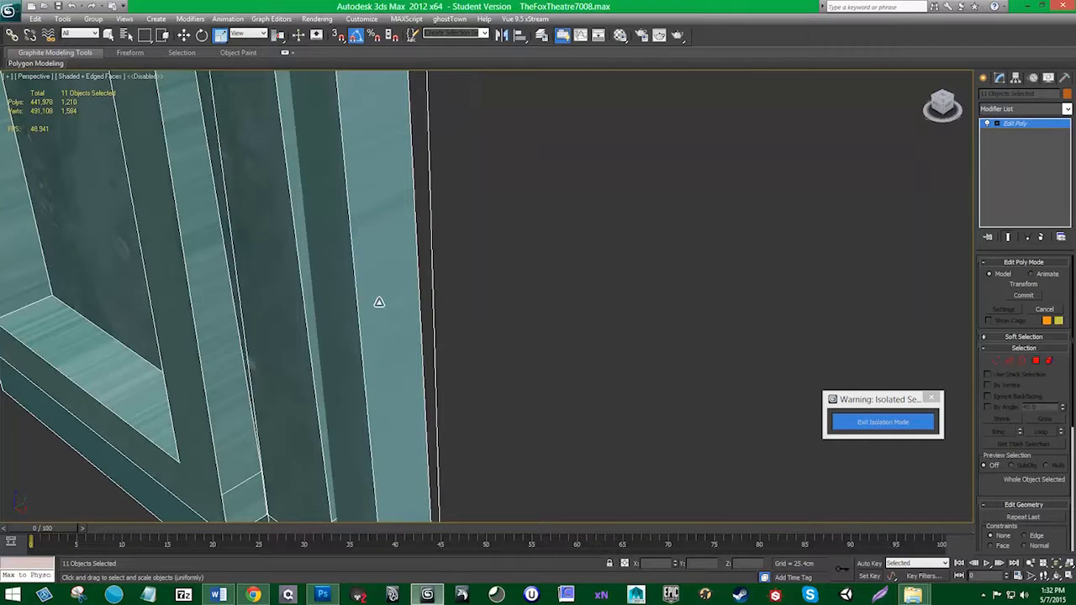
scroll(378, 303, up, 3)
scroll(391, 308, down, 10)
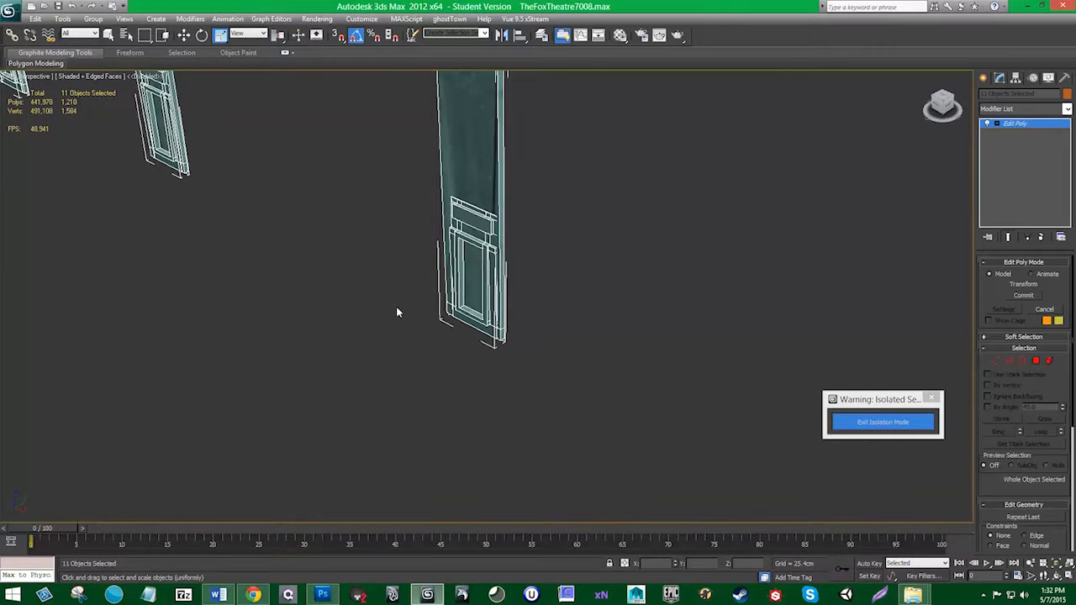
scroll(397, 312, up, 10)
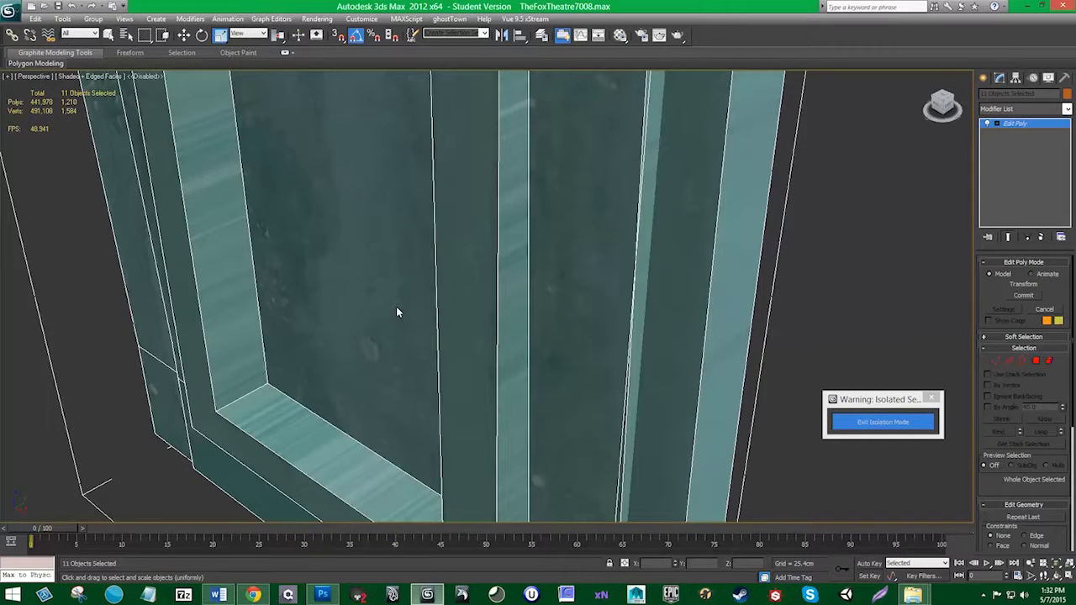
Step: Select the lower panel's raised frame polygon on the nearest post and try to move it along Y
click(1037, 362)
click(202, 278)
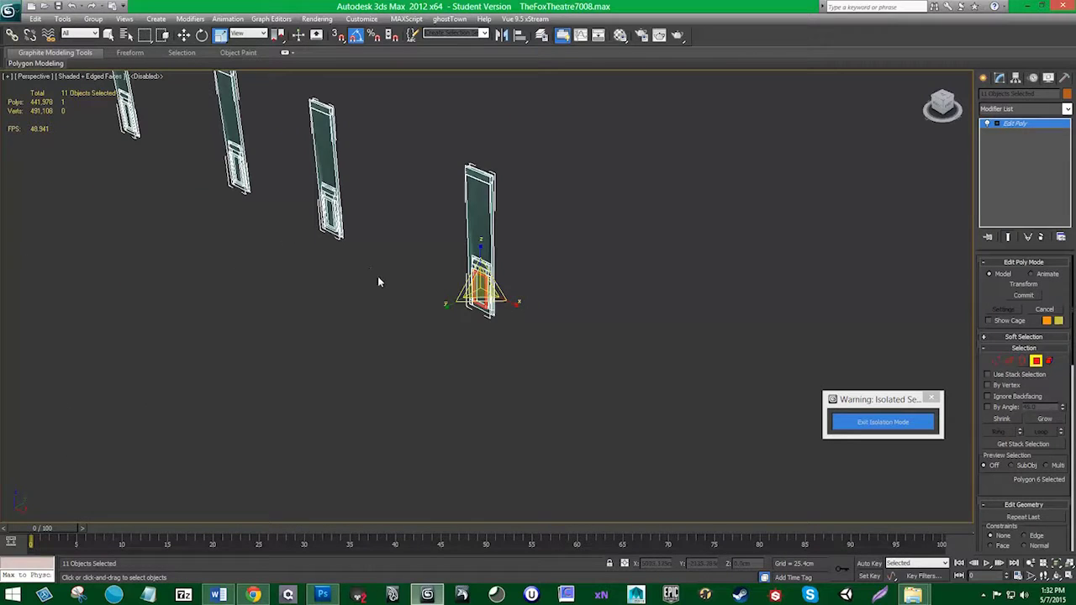
key(z)
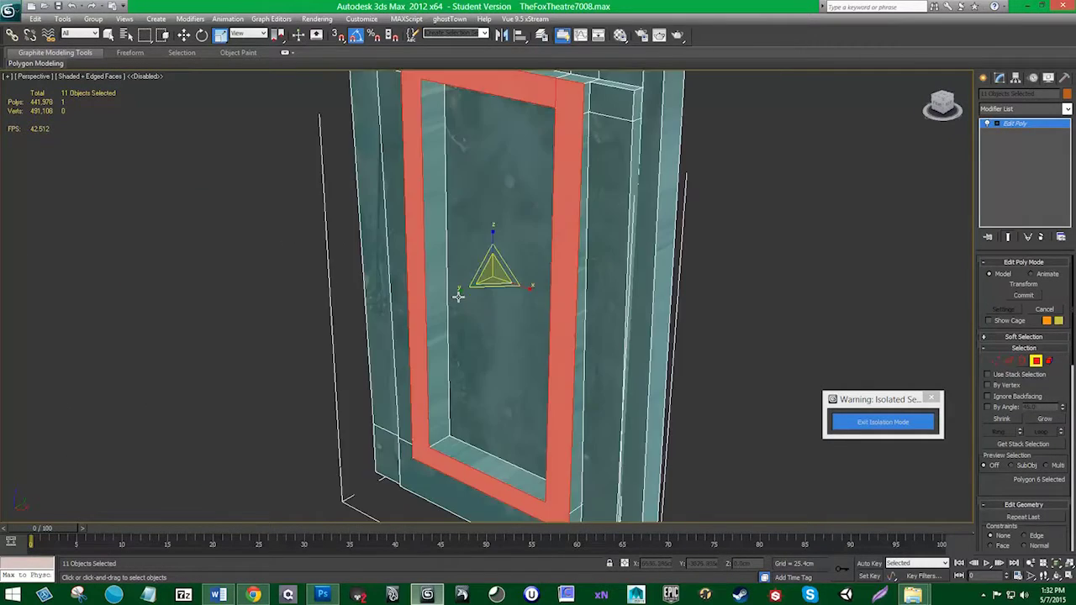
key(w)
drag(522, 264, 515, 276)
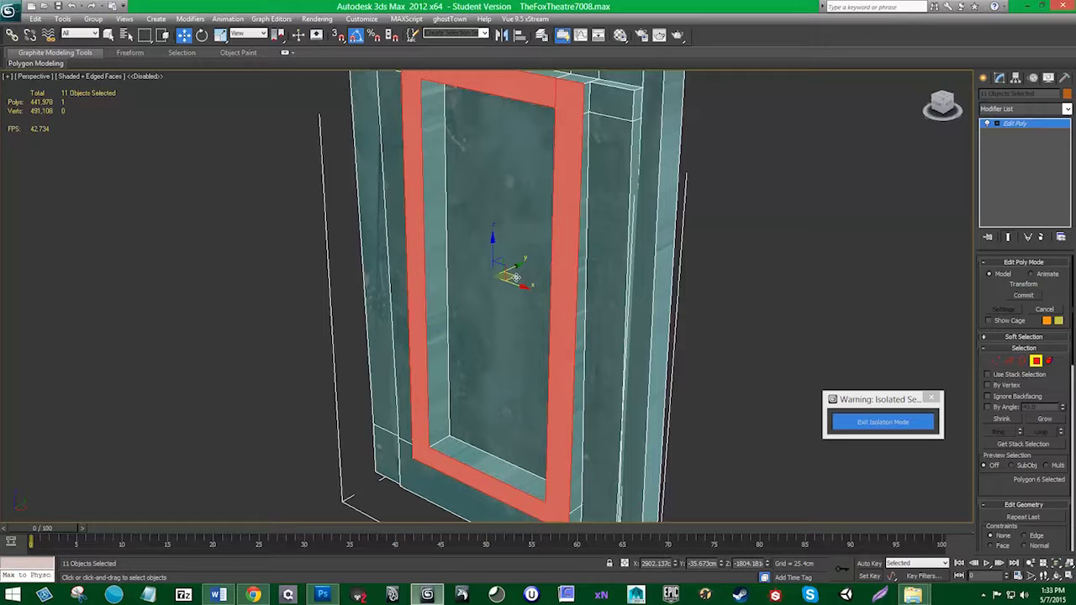
Step: Add the raised frame polygons of the other three posts in the right-hand group to the selection
scroll(515, 277, down, 5)
middle_drag(402, 247, 479, 252)
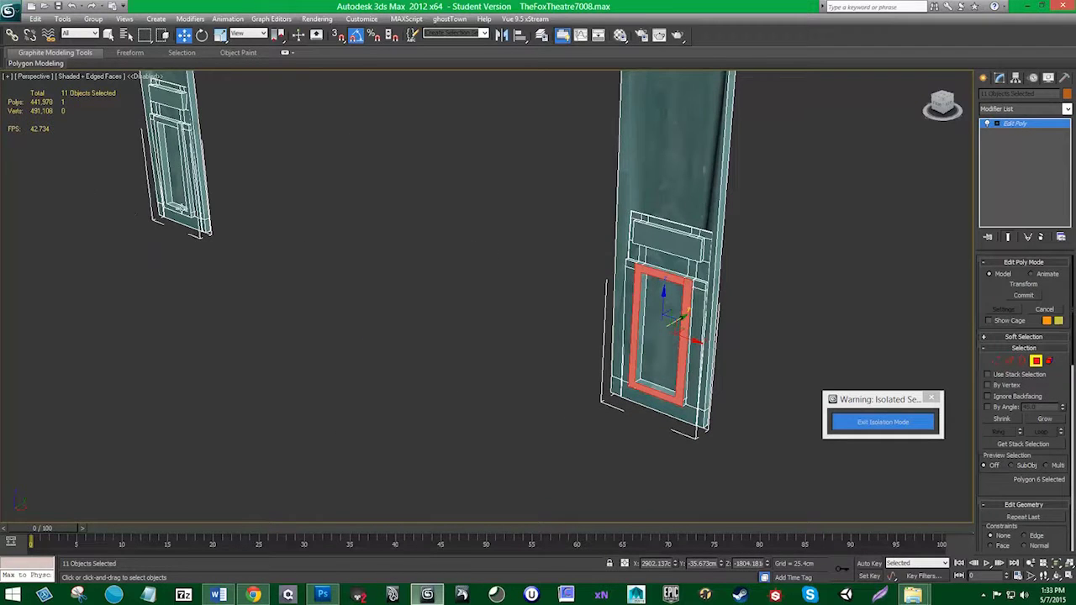
ctrl+click(181, 213)
middle_drag(171, 232, 820, 410)
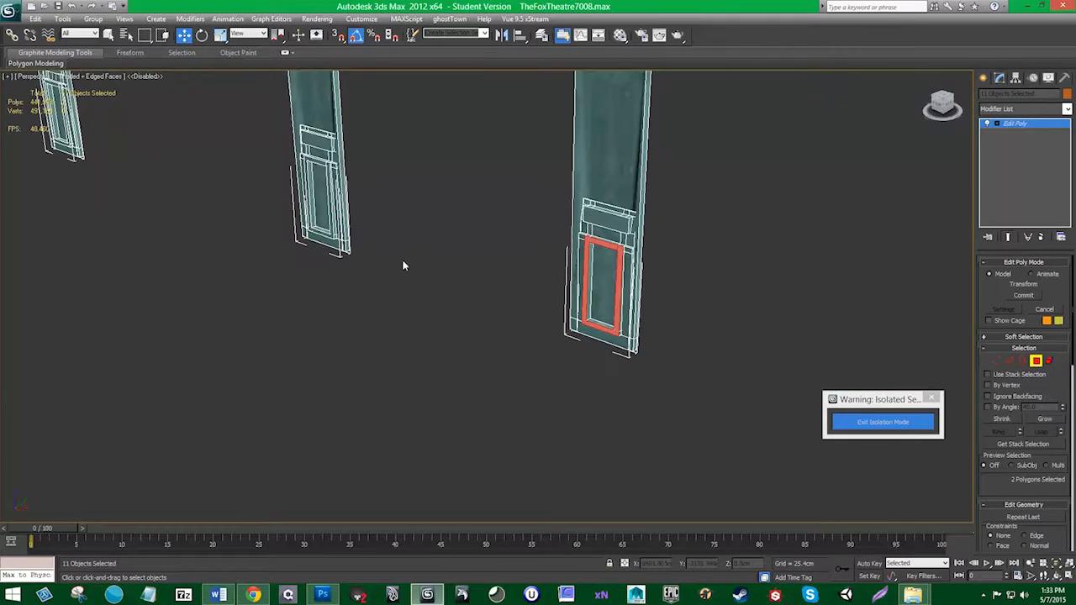
ctrl+click(316, 232)
middle_drag(266, 239, 759, 389)
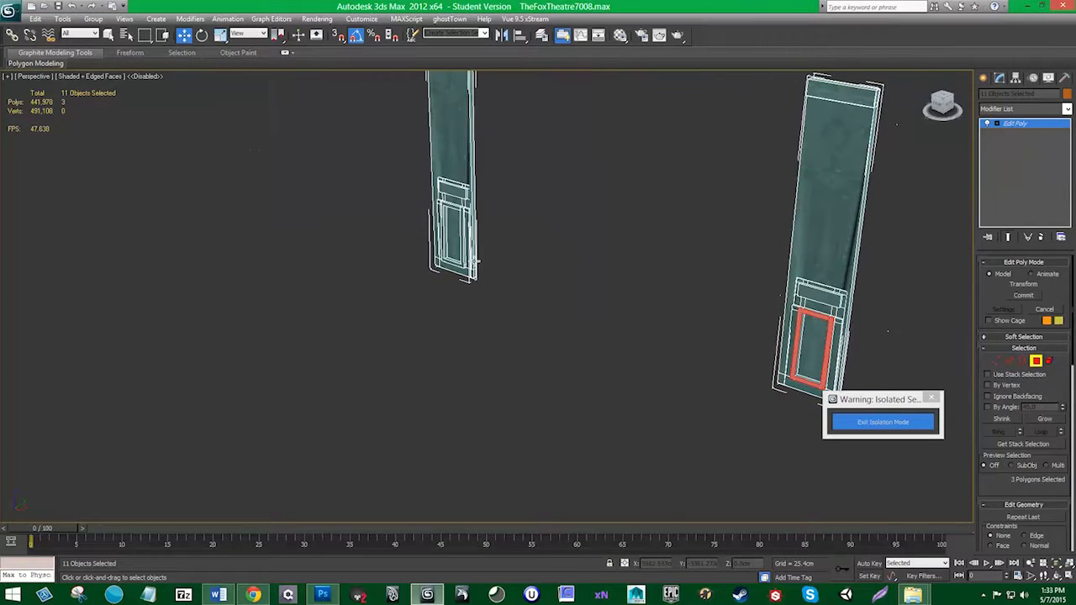
ctrl+click(462, 265)
Step: Extend the selection with the frame polygons on the four nearest posts of the left-hand group
middle_drag(207, 235, 429, 310)
middle_drag(271, 249, 628, 392)
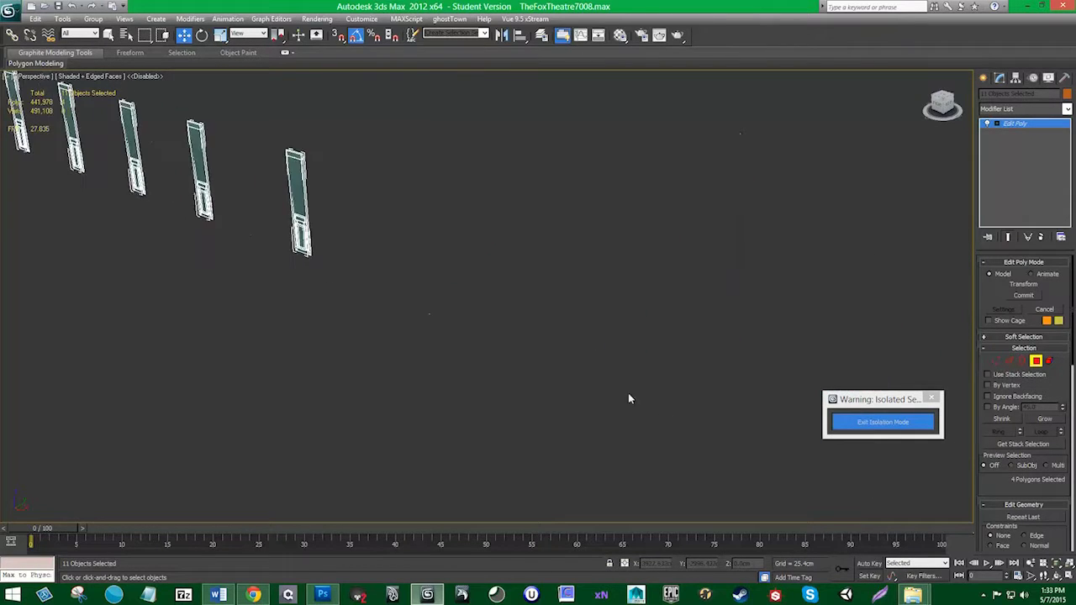
middle_drag(192, 194, 734, 366)
scroll(672, 373, up, 3)
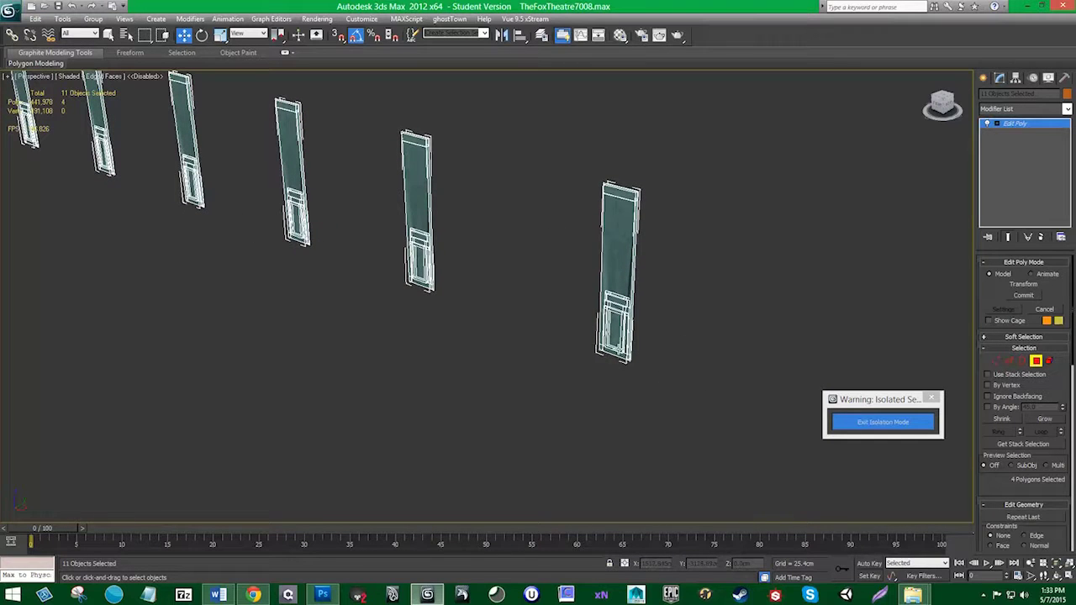
ctrl+click(615, 336)
ctrl+click(420, 279)
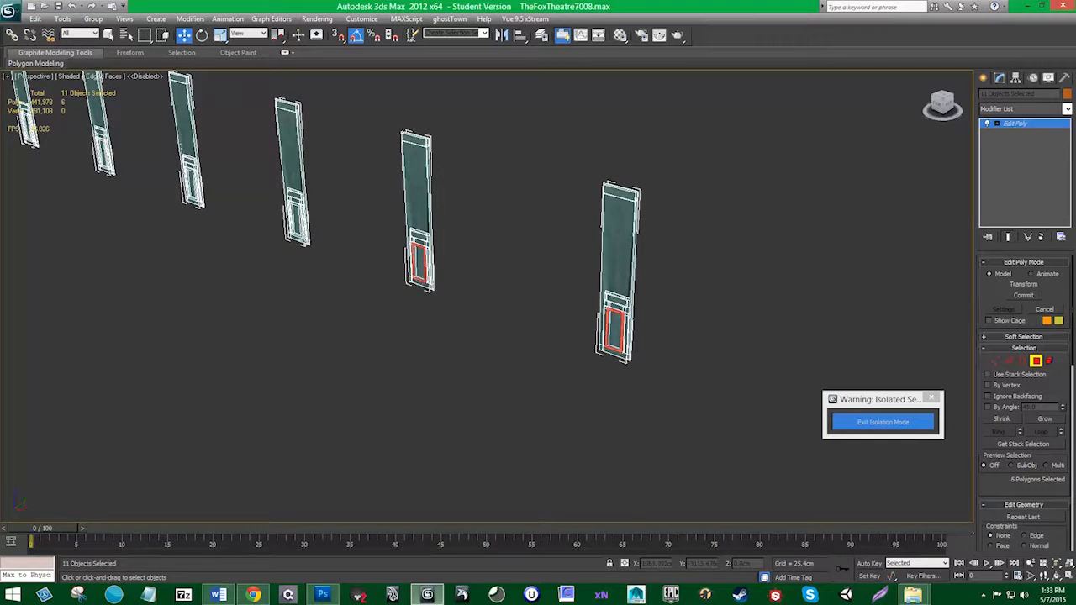
ctrl+click(295, 219)
ctrl+click(193, 200)
Step: Add the frame polygons of the last three posts at the far end of the left-hand group
middle_drag(193, 200, 223, 214)
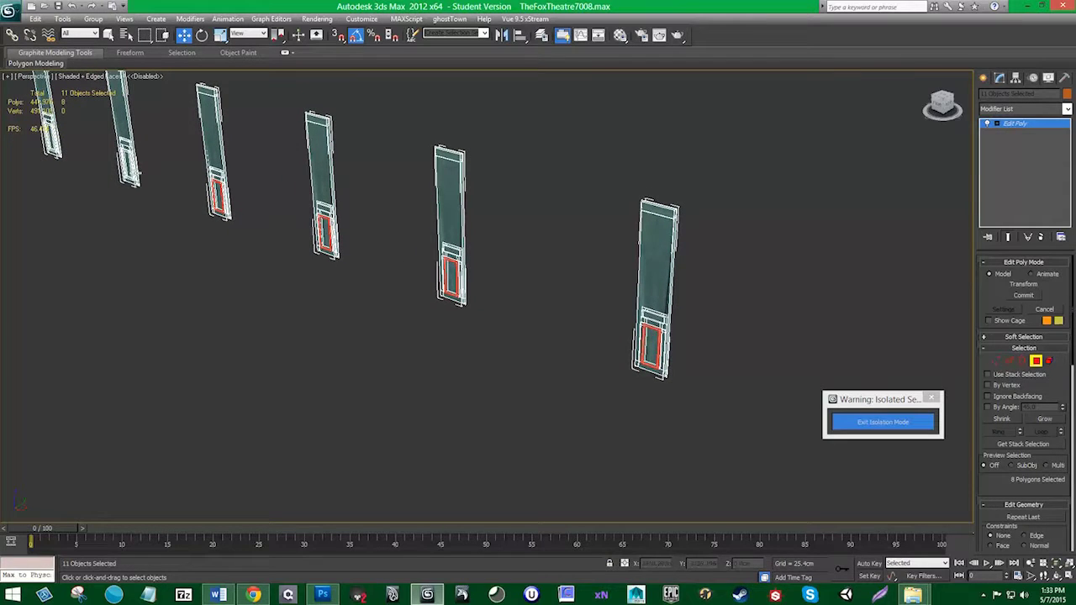
ctrl+click(128, 179)
ctrl+click(52, 152)
scroll(365, 193, down, 4)
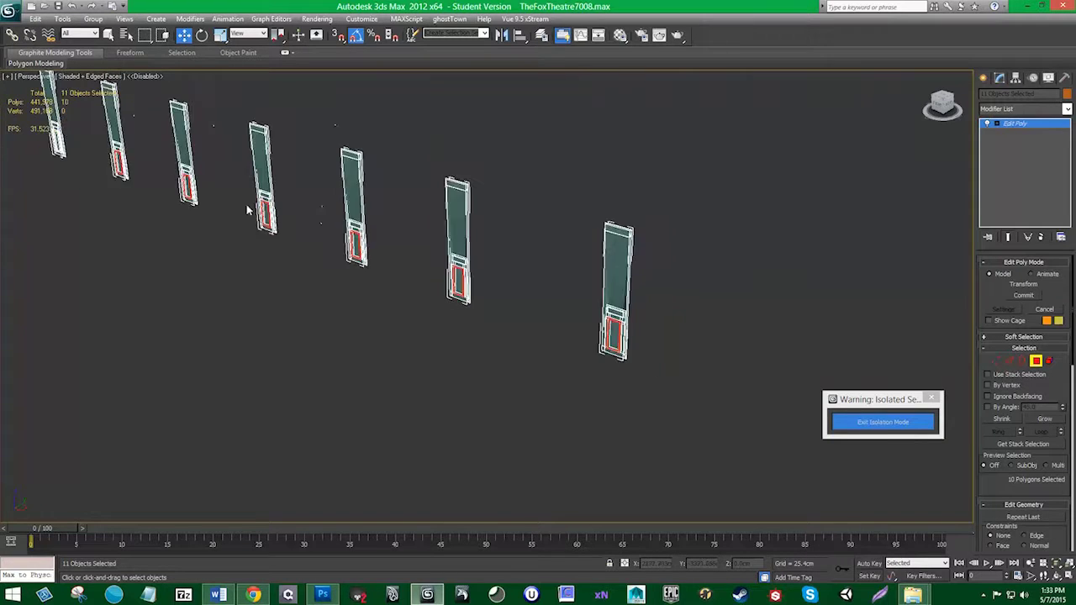
middle_drag(171, 206, 178, 188)
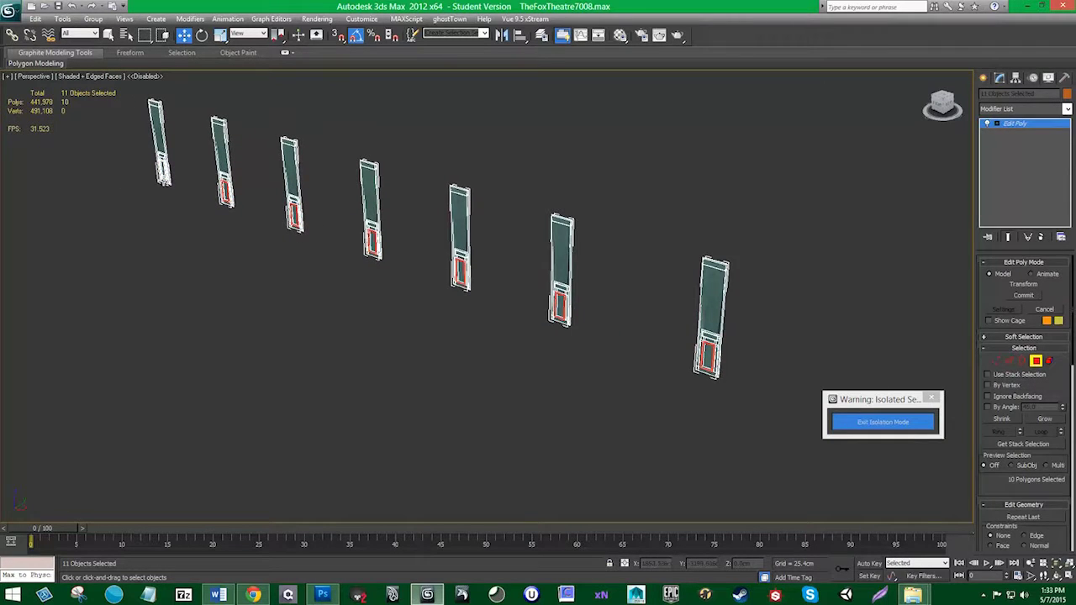
ctrl+click(165, 175)
Step: Move the eleven selected frame polygons slightly back along Y to reduce the over-extruded squares
middle_drag(378, 189, 310, 166)
scroll(310, 166, down, 3)
middle_drag(792, 249, 321, 102)
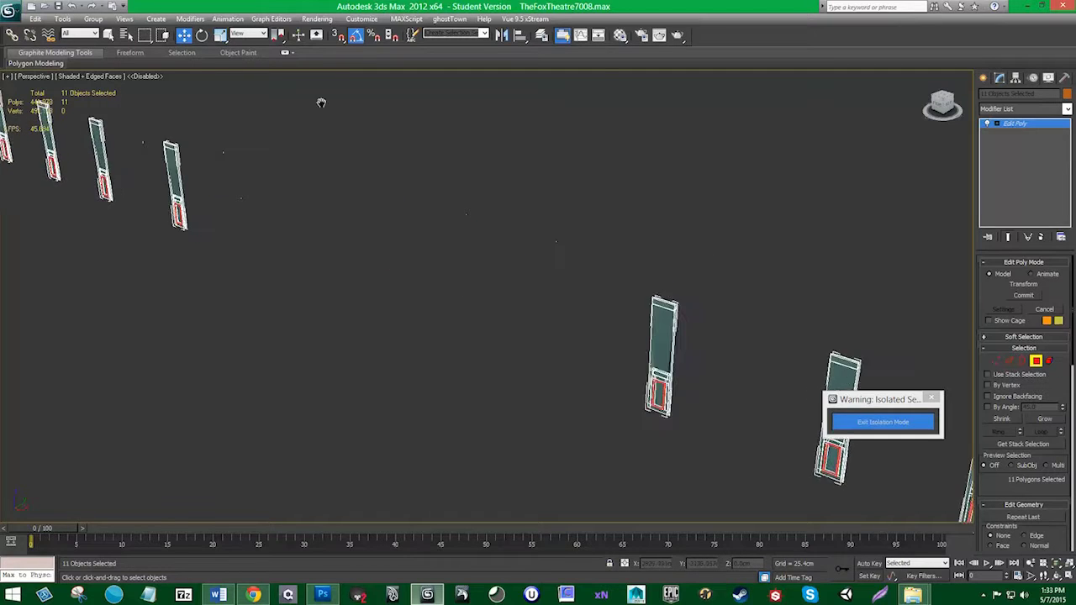
scroll(423, 94, up, 2)
scroll(596, 221, up, 2)
scroll(570, 291, up, 4)
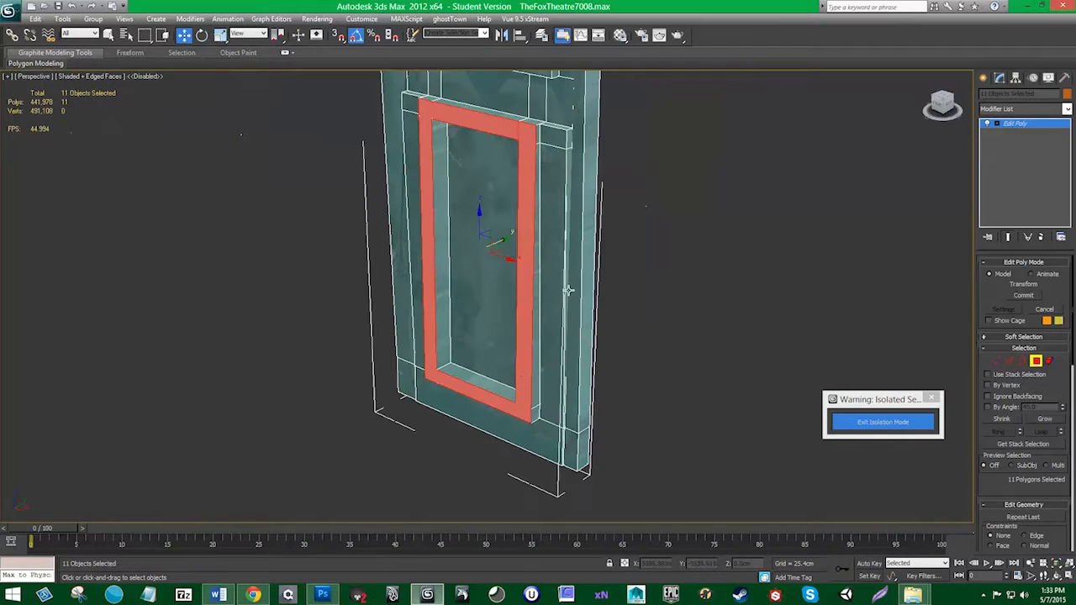
drag(501, 243, 504, 244)
middle_drag(508, 479, 546, 379)
middle_drag(597, 313, 486, 406)
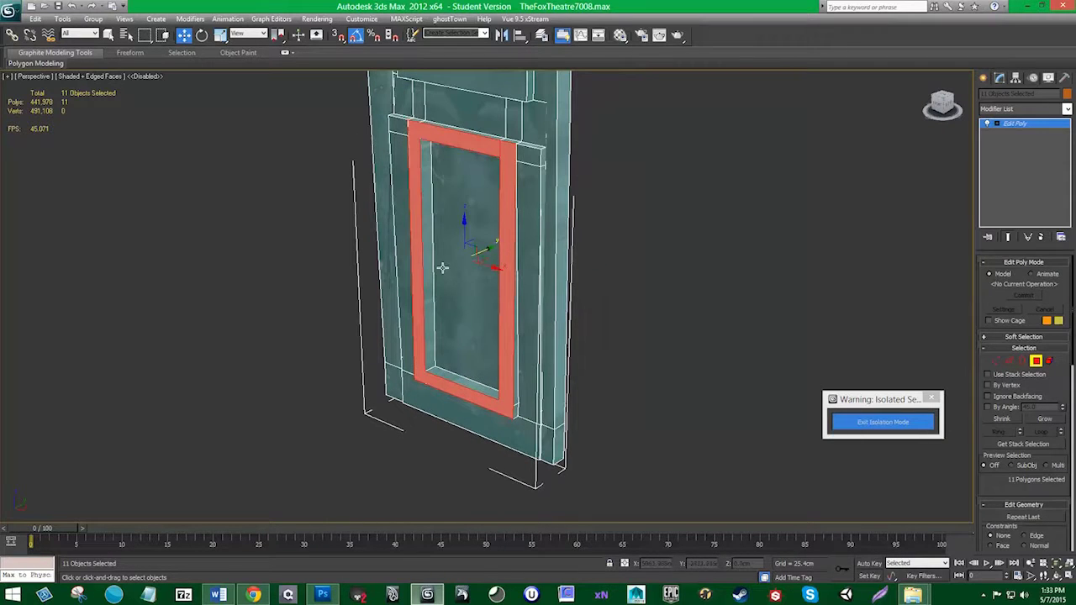
Step: Select the left and bottom inner side faces of the recessed panel on one post
mouse_move(429, 207)
middle_down()
mouse_move(425, 490)
mouse_move(410, 202)
middle_up()
scroll(393, 193, up, 2)
click(380, 165)
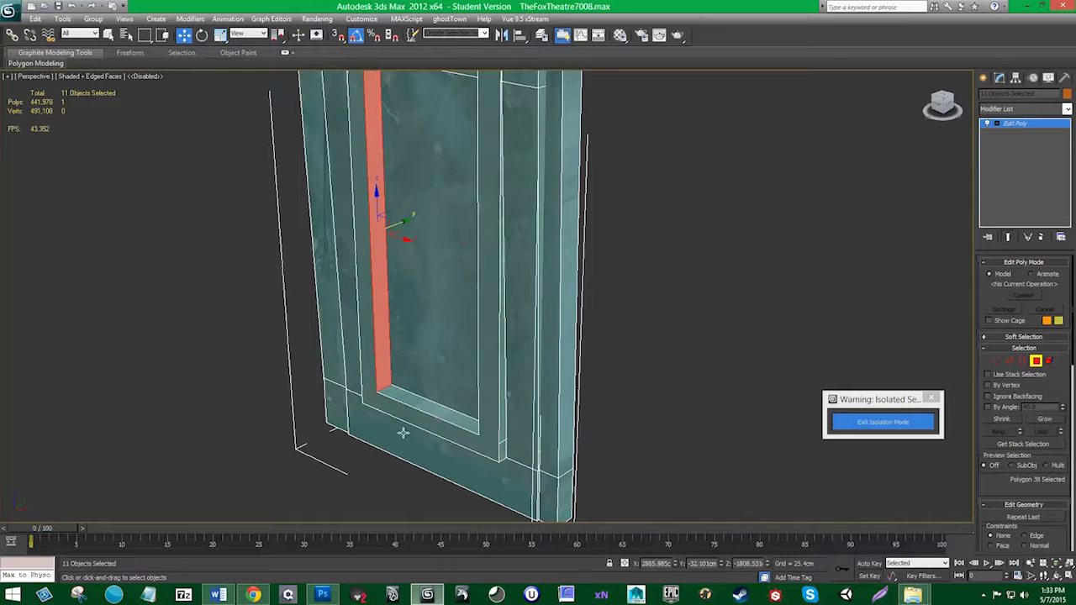
ctrl+click(450, 415)
mouse_move(450, 415)
middle_down()
mouse_move(716, 283)
mouse_move(444, 418)
middle_up()
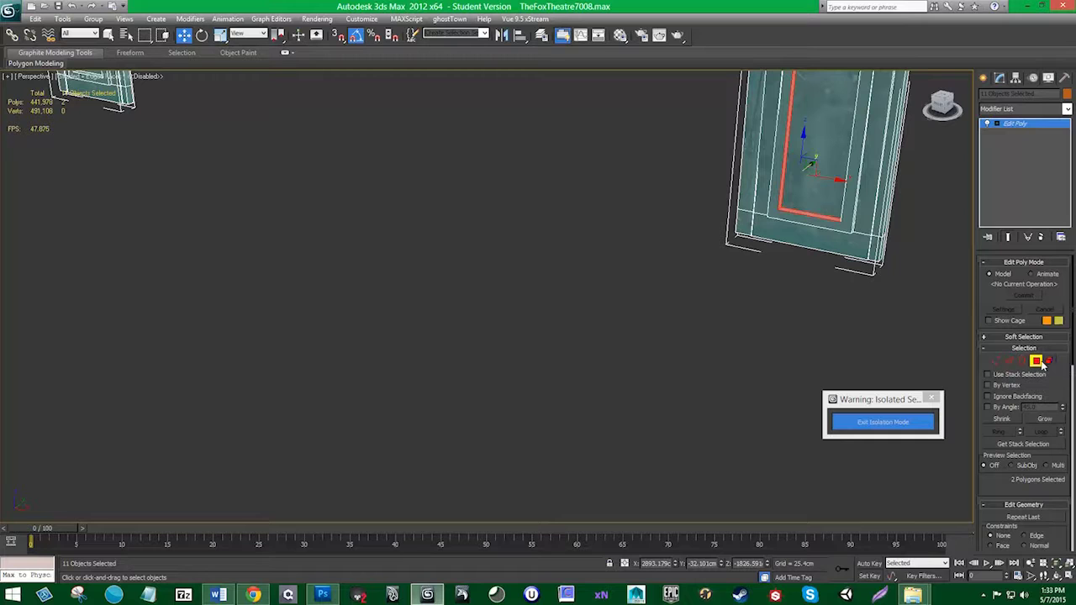
Step: Leave polygon level and select only the post CopperPlateTall013
click(1047, 362)
click(720, 319)
click(780, 242)
key(z)
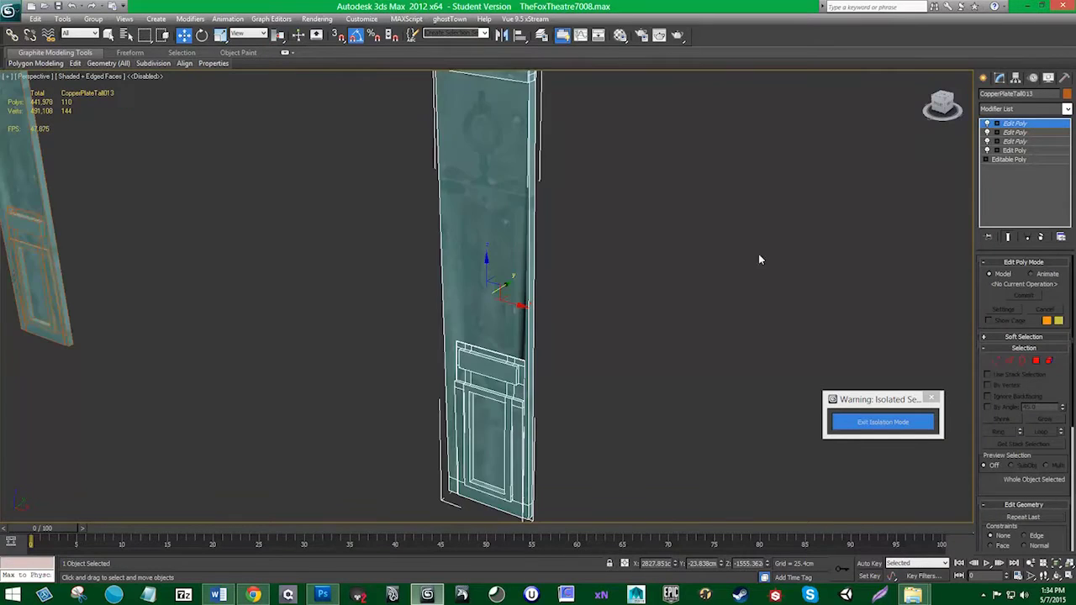
alt+middle_drag(480, 346, 492, 370)
middle_drag(492, 370, 518, 284)
scroll(619, 358, up, 3)
middle_drag(620, 357, 525, 334)
Step: Select the ring of four inner side polygons around the post's lower recess
click(1036, 361)
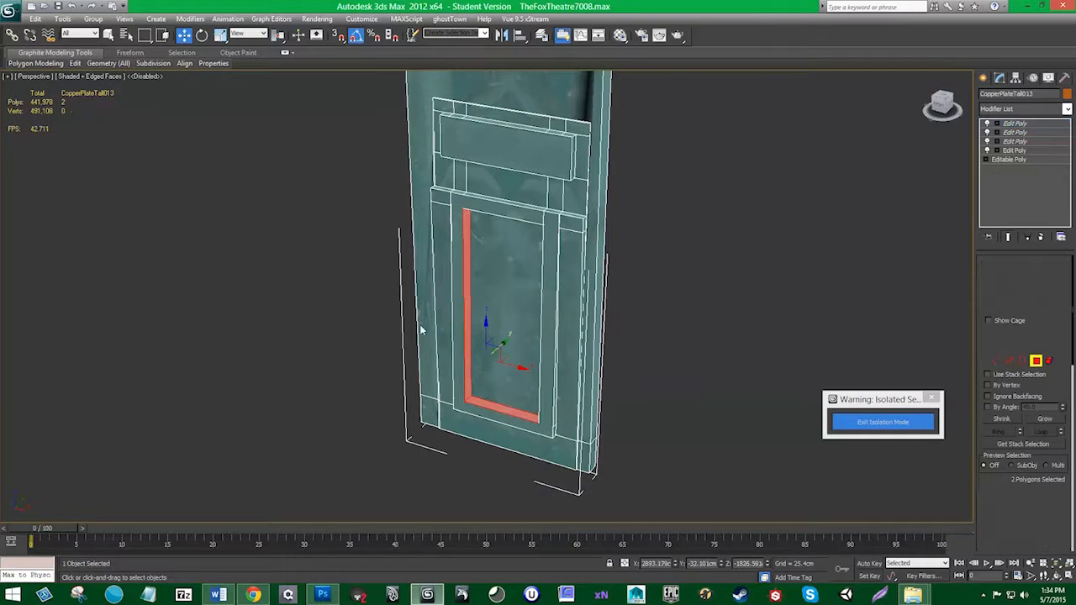
click(470, 330)
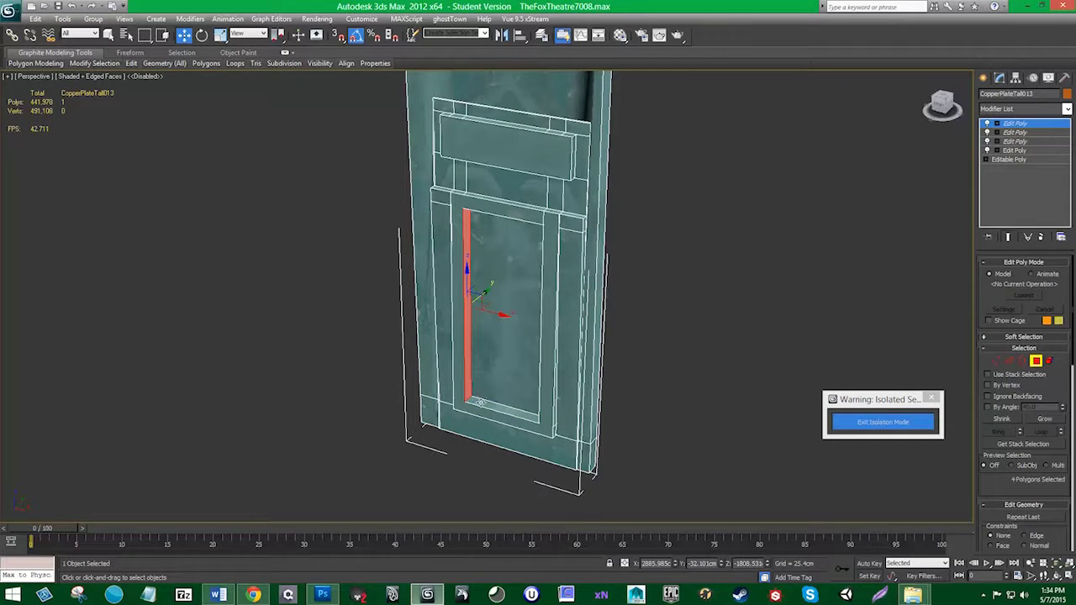
shift+click(481, 398)
alt+middle_drag(481, 399, 597, 392)
scroll(596, 392, down, 4)
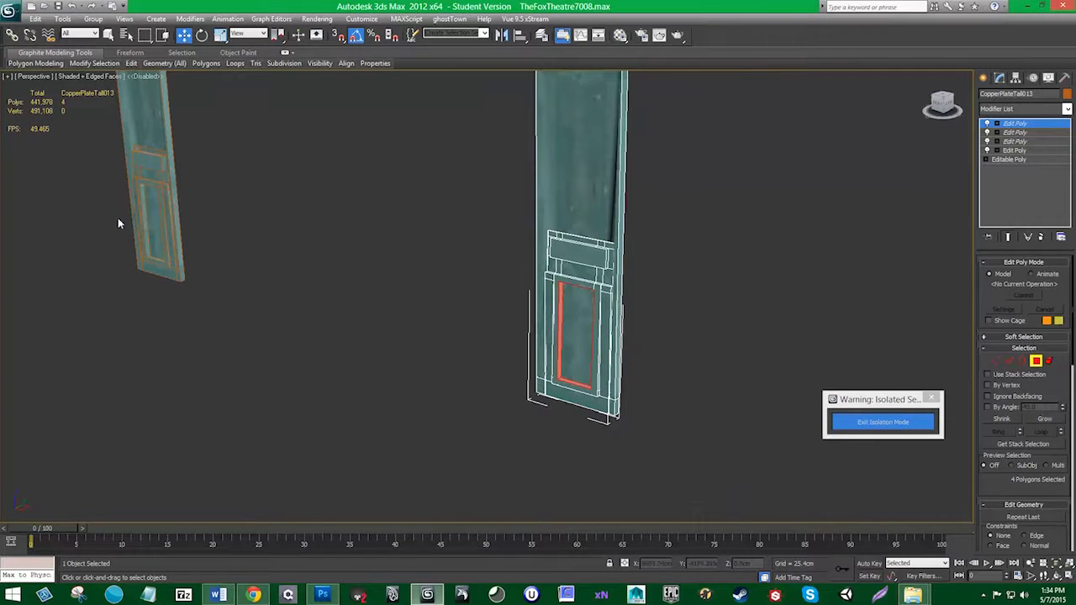
Step: Deselect the top and bottom faces of the lower recess, keeping only its two vertical inner side polygons selected
scroll(585, 306, up, 3)
middle_drag(619, 342, 454, 296)
scroll(440, 303, up, 4)
click(1068, 109)
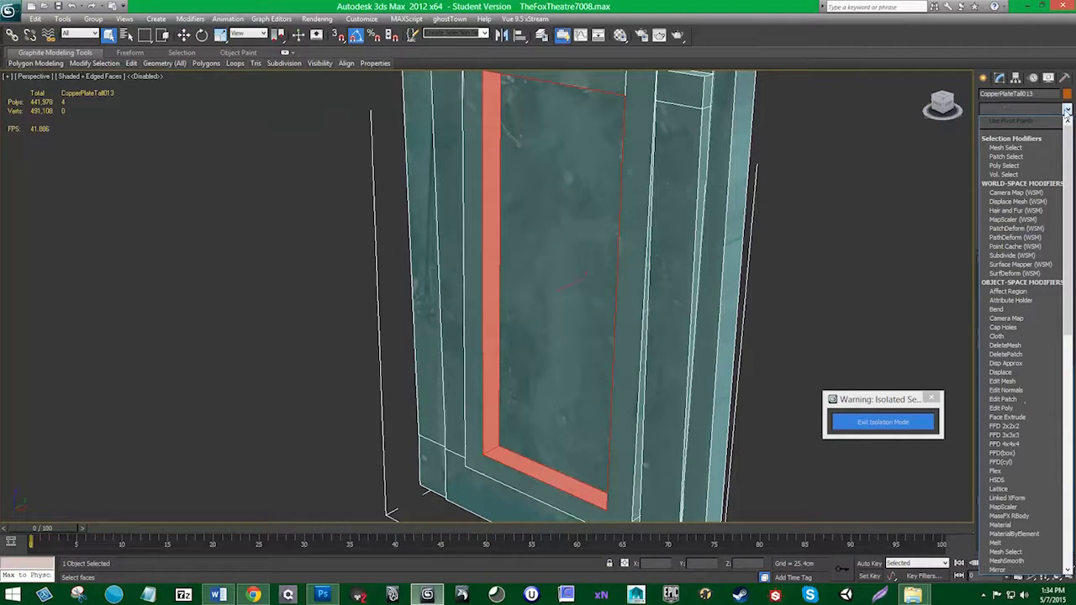
alt+click(544, 474)
alt+middle_drag(582, 271, 586, 254)
alt+click(567, 78)
Step: Apply a planar UVW Map to the two vertical side faces, align it to X and fit it to them
click(1068, 109)
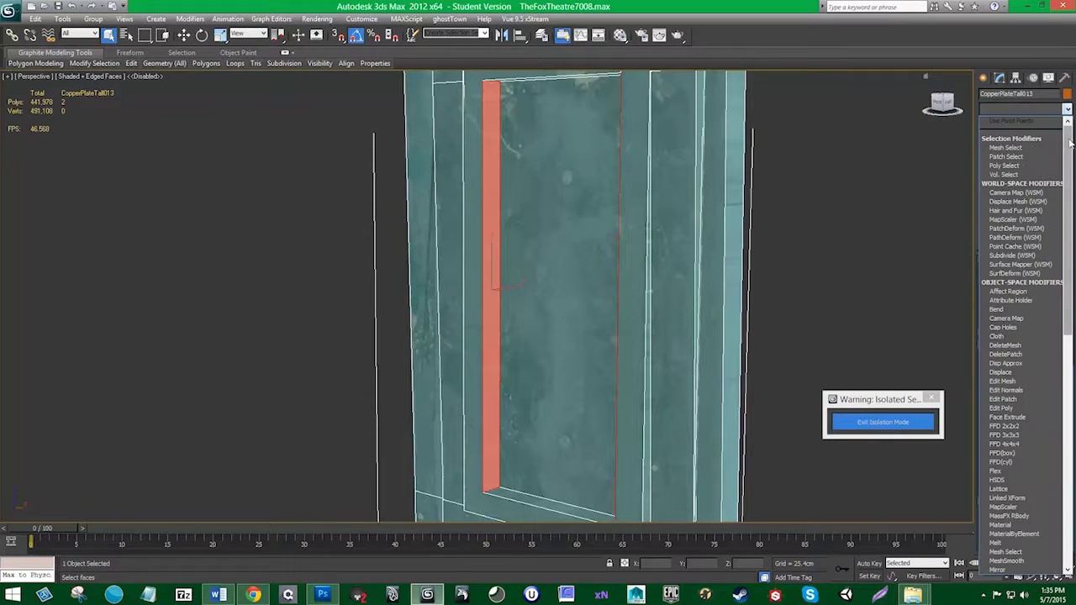
scroll(1022, 337, down, 15)
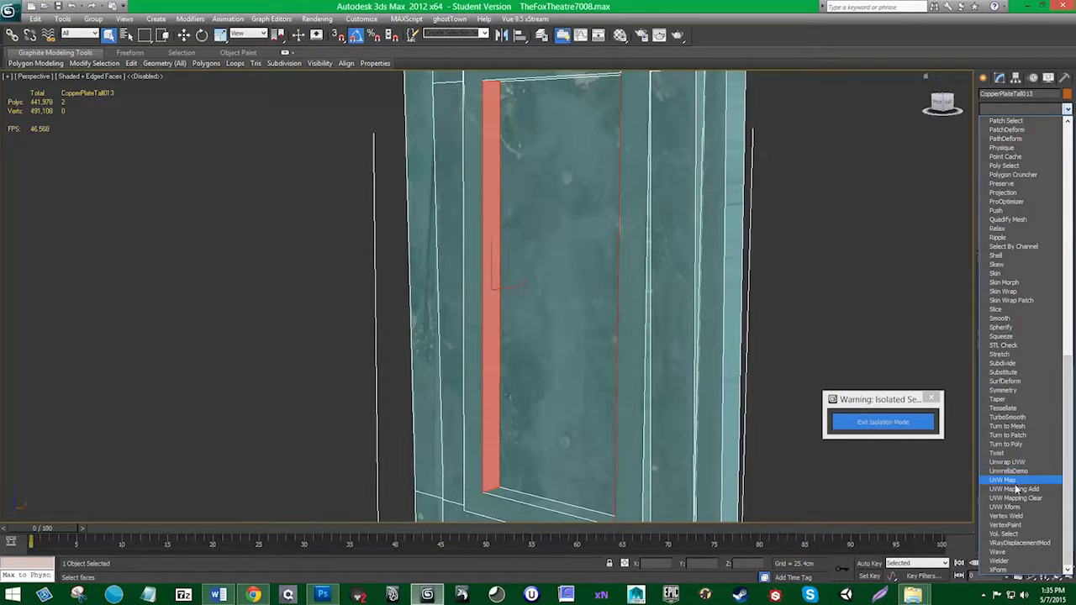
click(1015, 481)
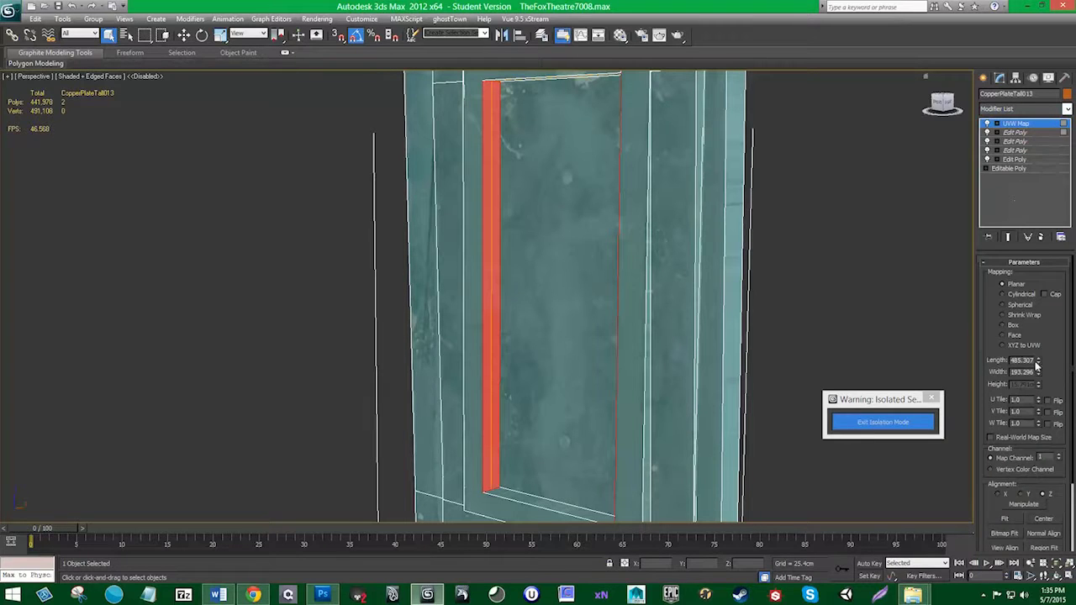
click(1022, 495)
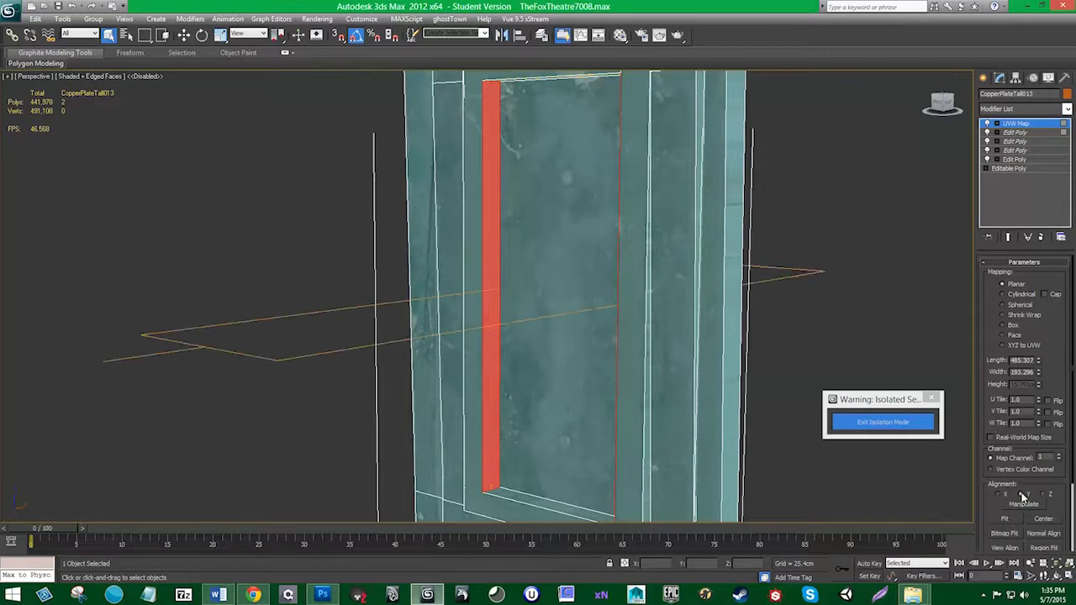
click(1005, 496)
click(1006, 520)
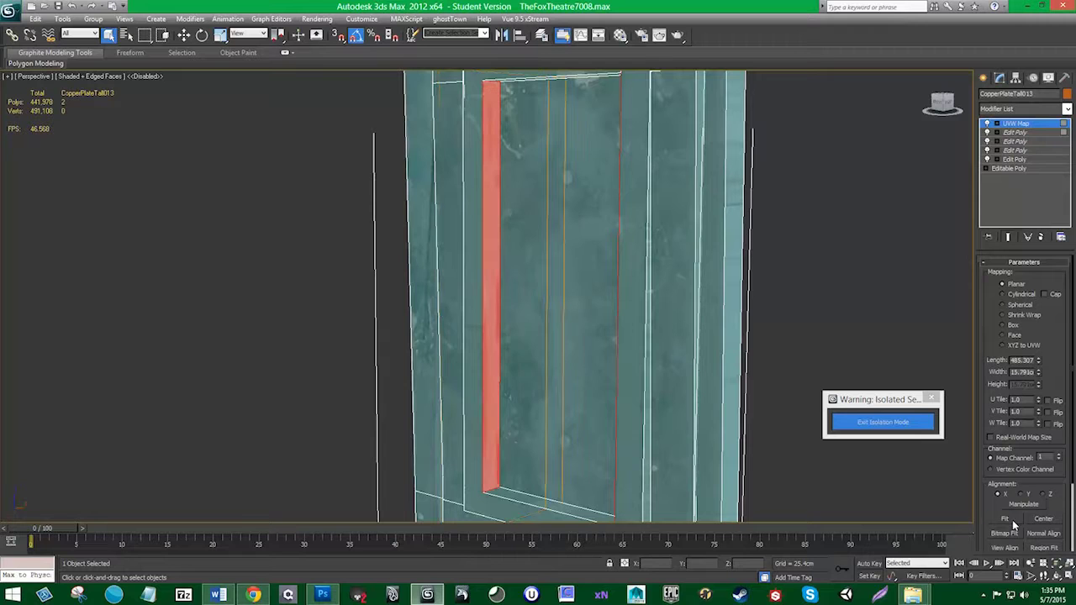
click(801, 284)
click(739, 311)
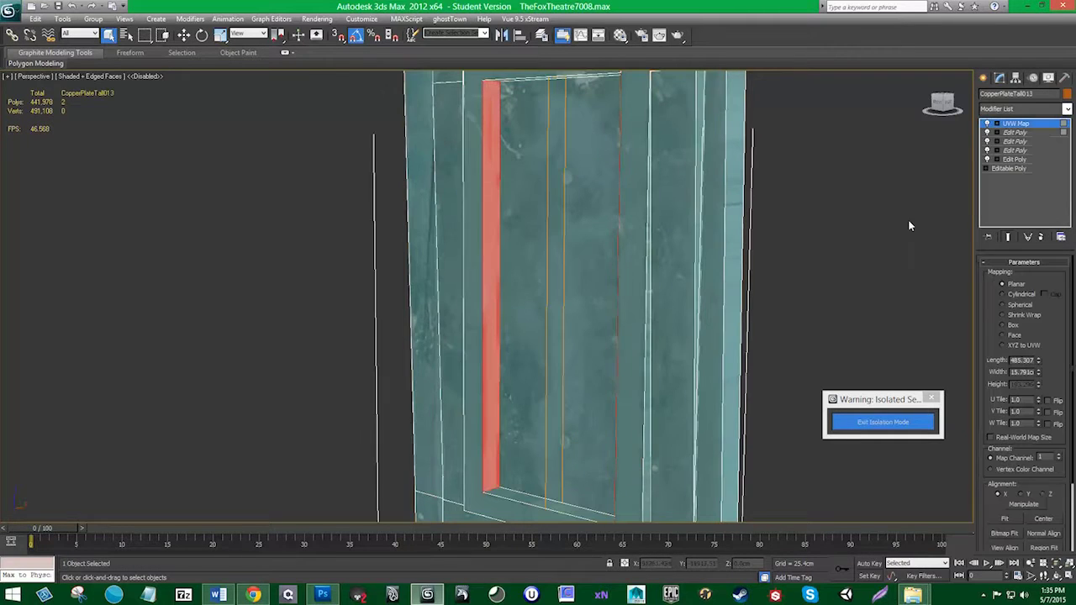
Step: Add an Unwrap UVW modifier, open the UV editor and select the vertical side faces' UV polygons
click(1066, 109)
scroll(1053, 254, down, 5)
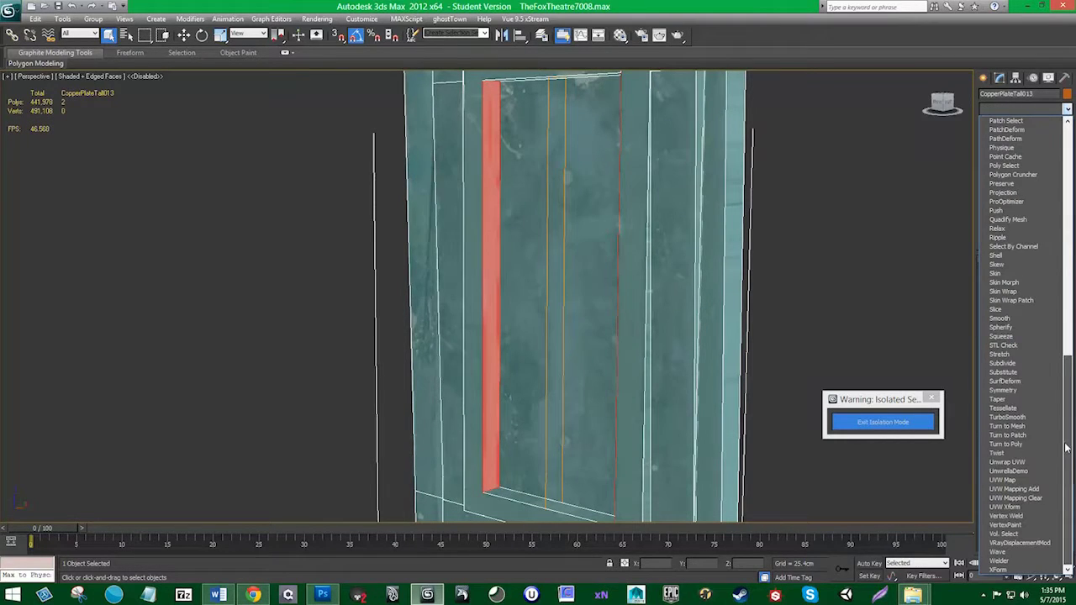
click(1007, 449)
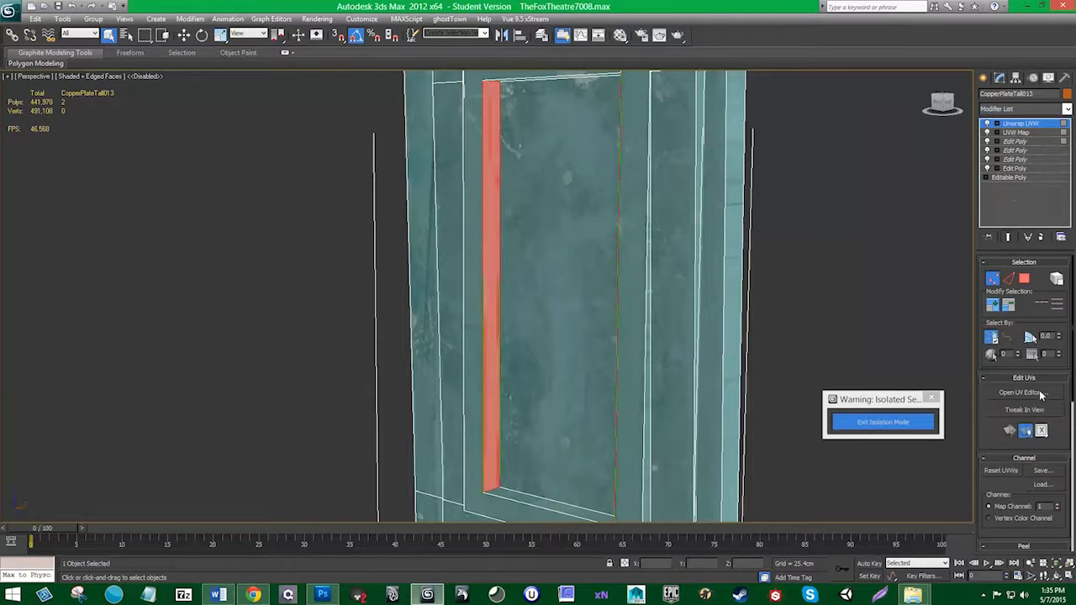
click(1039, 392)
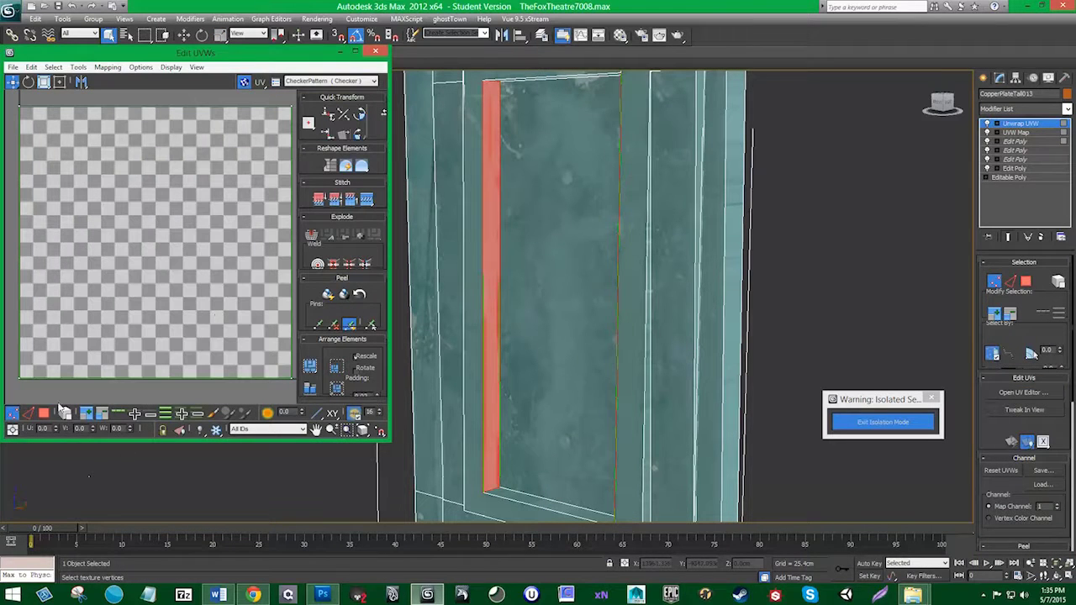
click(44, 413)
click(78, 292)
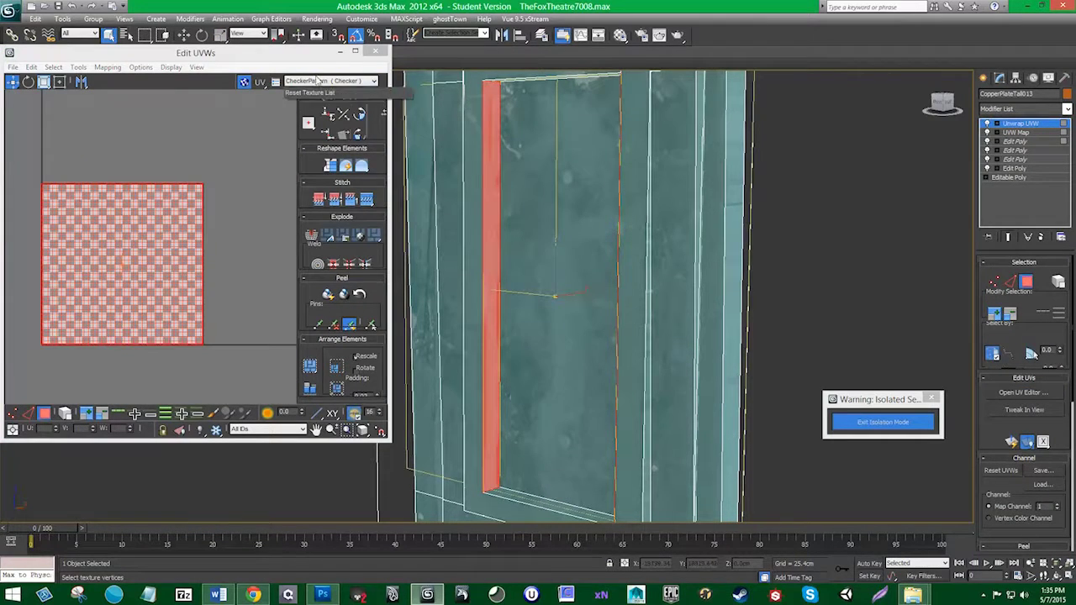
Step: Show the Plane001 albedo texture, Map #16, as the background of the UV editor
click(316, 79)
click(313, 98)
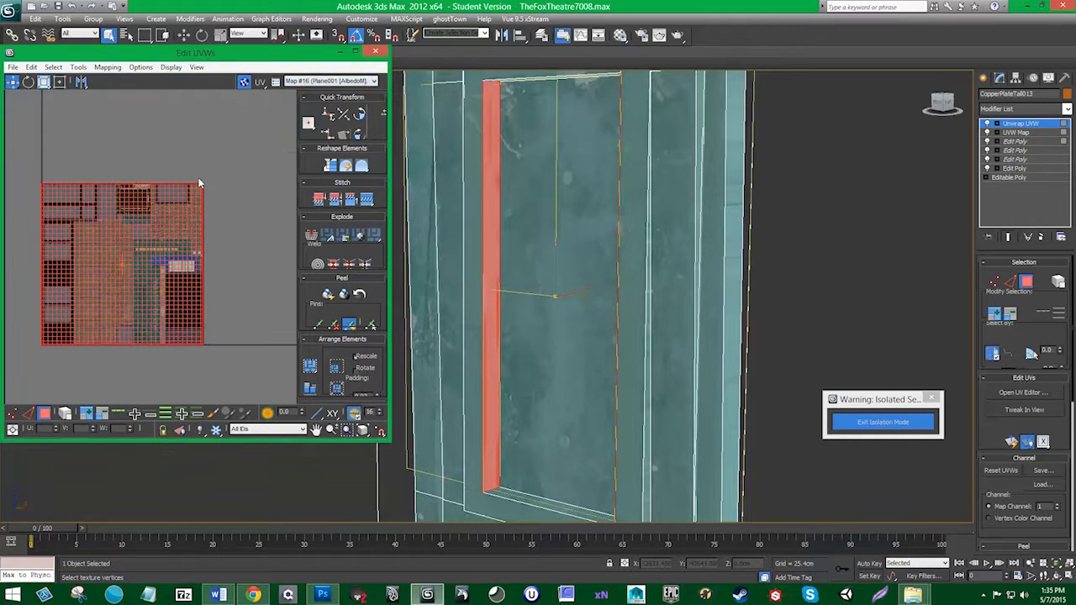
middle_drag(199, 181, 205, 166)
click(245, 82)
middle_drag(109, 243, 118, 241)
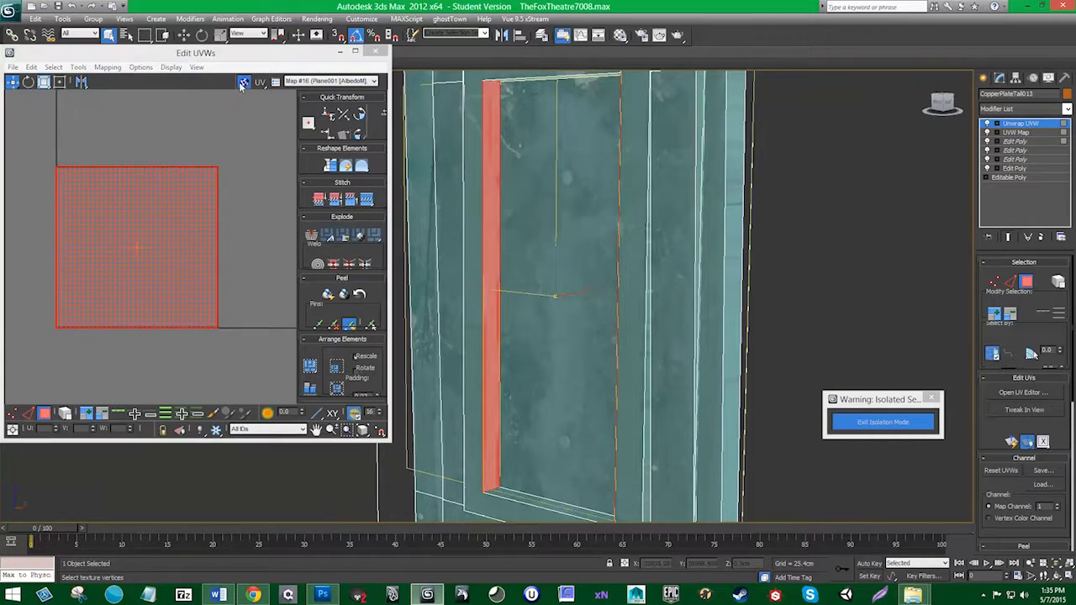
click(243, 81)
Step: Scale the selected UVs down to a small square and move them onto the base of the green post in the texture
click(45, 81)
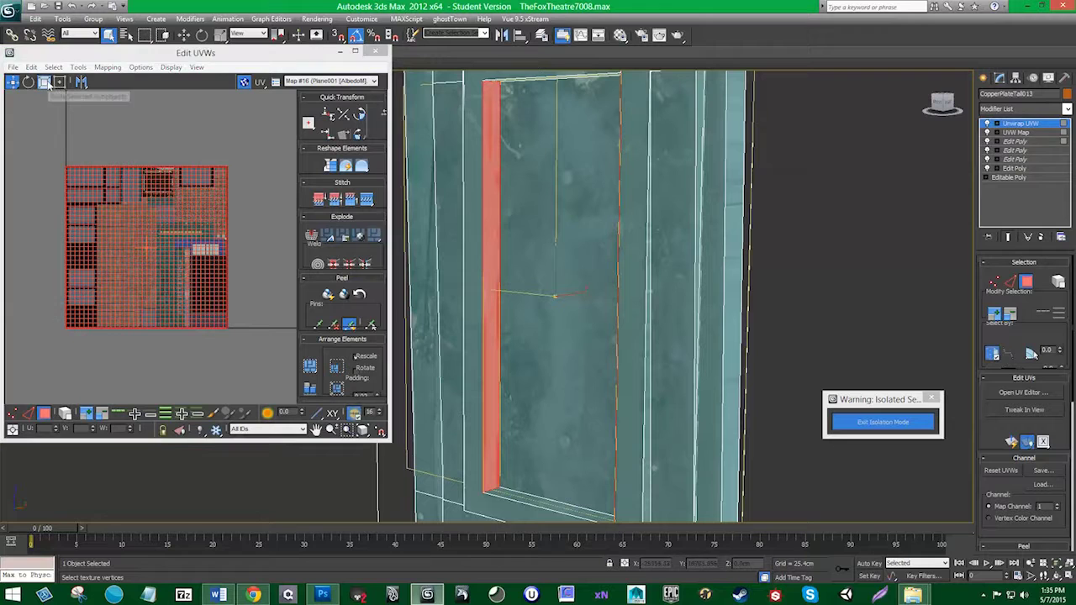
drag(221, 240, 156, 312)
scroll(130, 267, up, 3)
scroll(129, 267, up, 2)
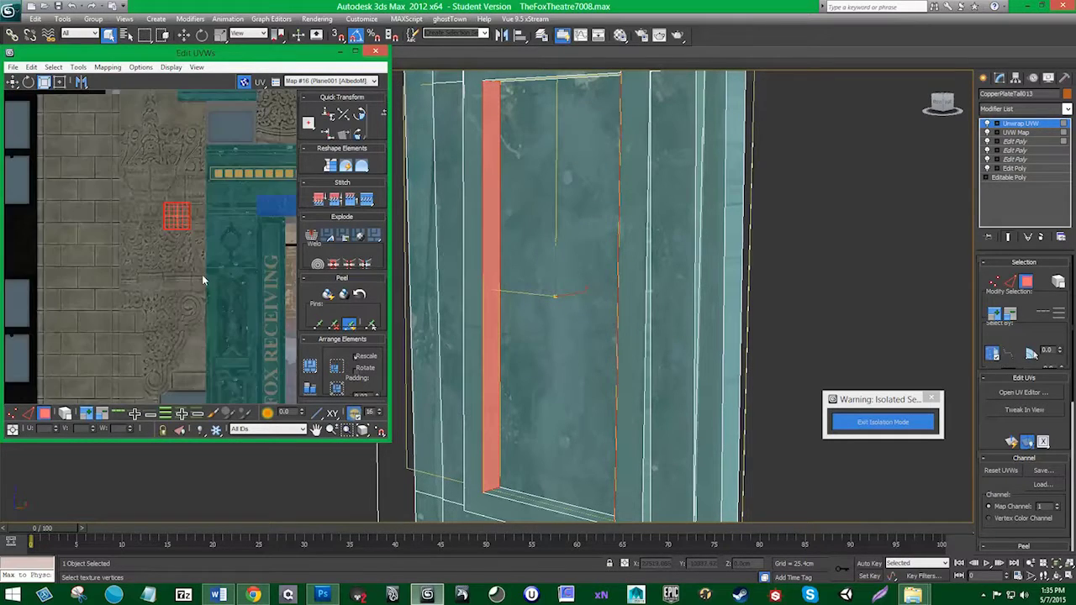
middle_drag(202, 274, 186, 208)
click(13, 82)
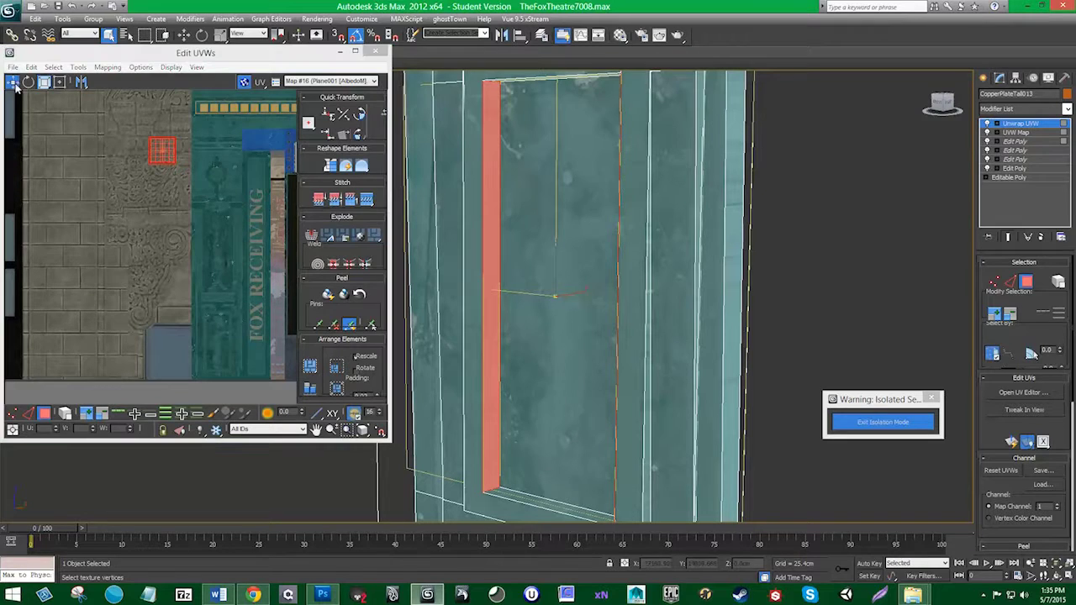
drag(171, 152, 241, 344)
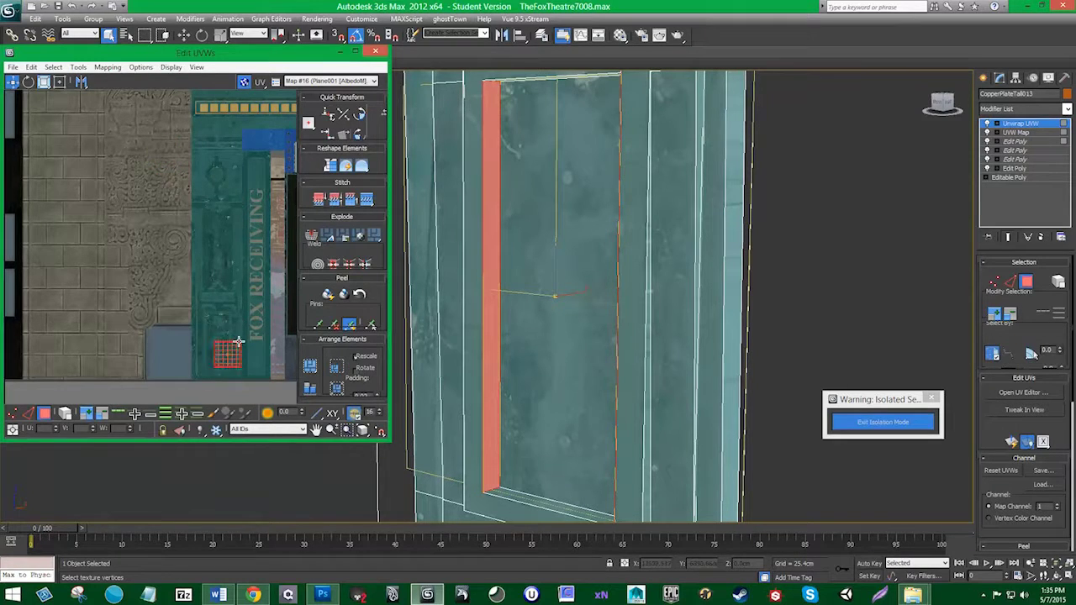
Step: Reshape the UVs into a tall narrow strip along the left border of the texture's lower green panel and close the UV editor
scroll(235, 319, up, 4)
middle_drag(227, 262, 246, 271)
drag(245, 270, 199, 183)
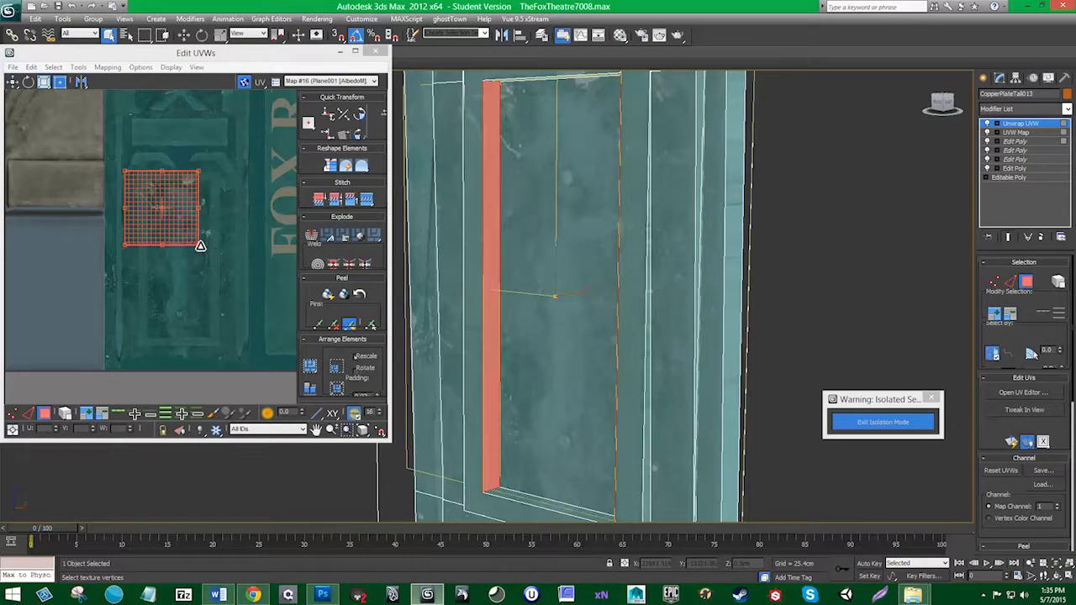
drag(200, 246, 137, 354)
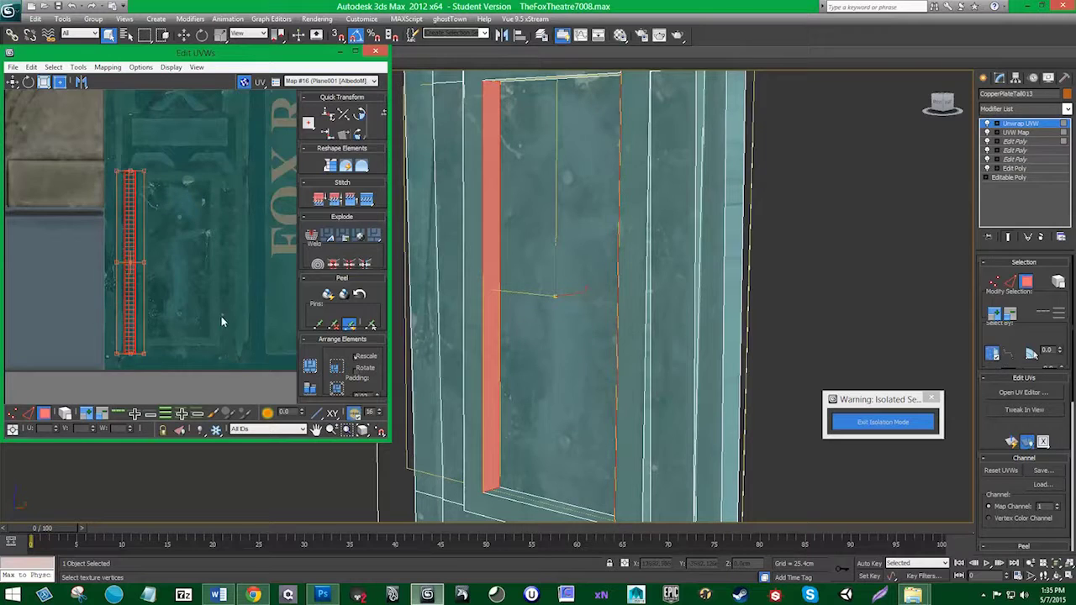
click(375, 51)
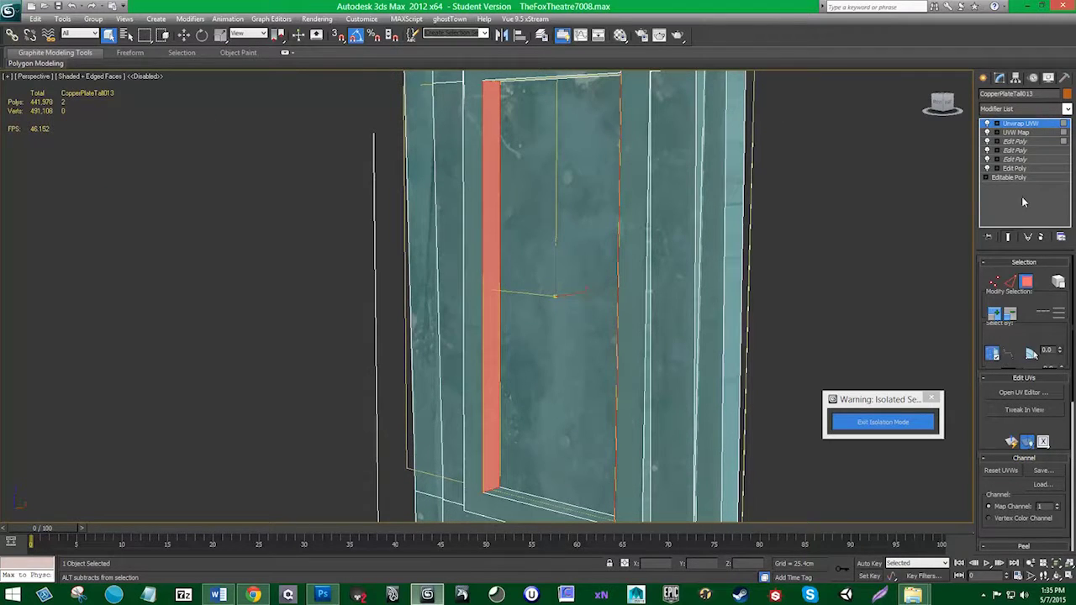
Step: Collapse the post's whole modifier stack into an Editable Poly and deselect the post
right_click(1023, 127)
click(965, 238)
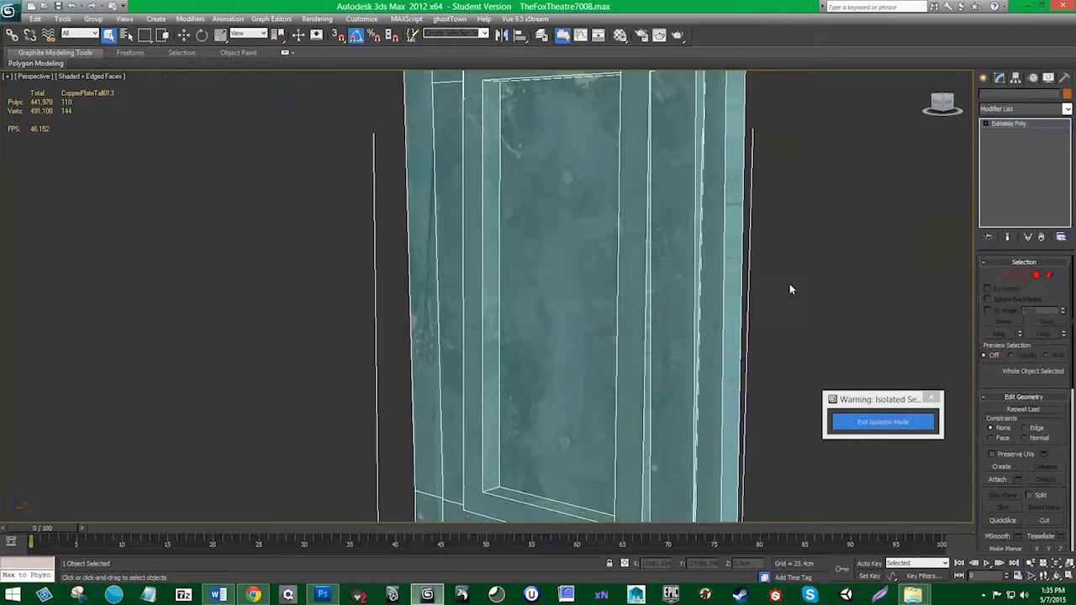
click(790, 286)
Step: Reselect the post and select the bottom and top inner side polygons of its lower recess
click(537, 478)
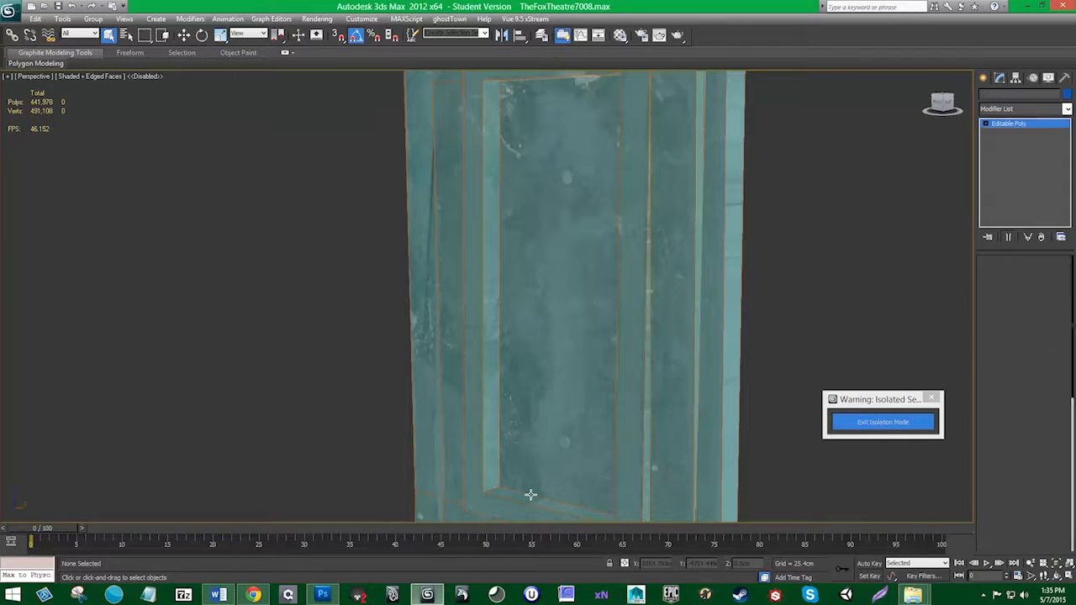
click(1037, 276)
click(580, 509)
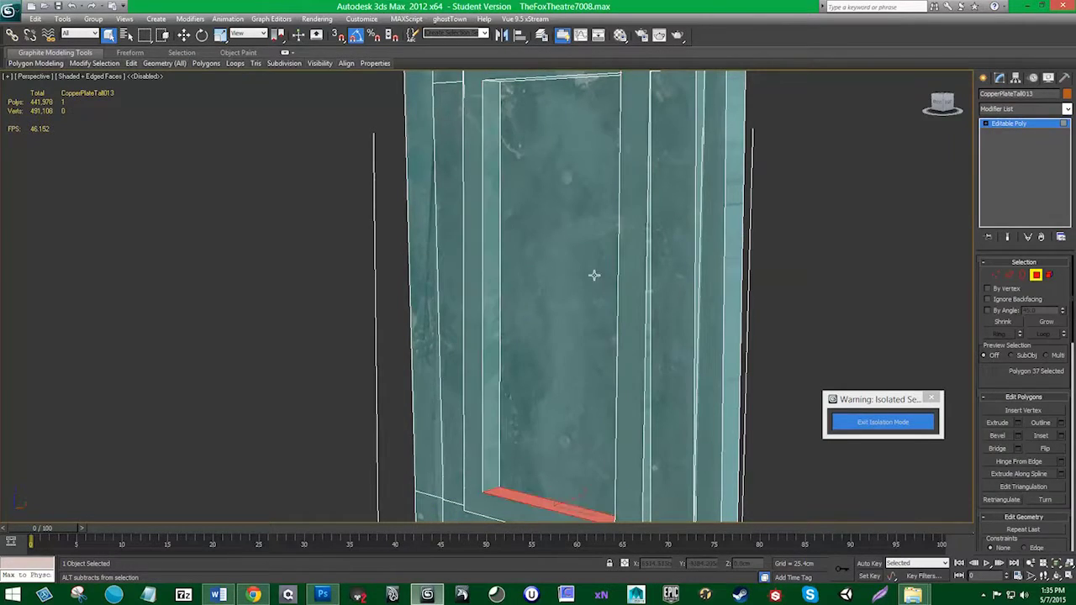
ctrl+click(602, 74)
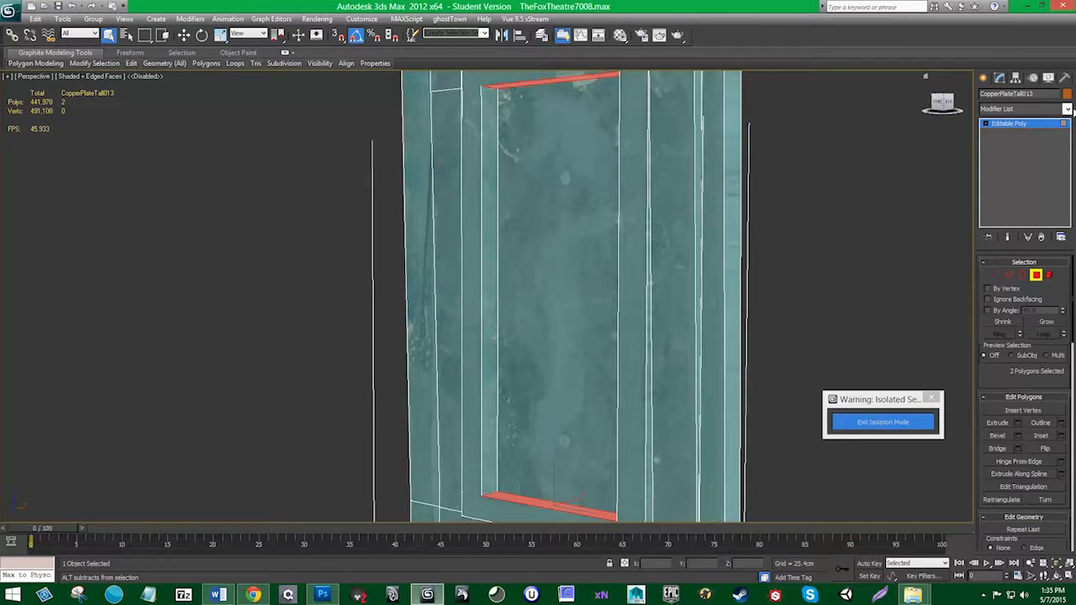
Step: Apply a planar UVW Map to the top and bottom recess faces, align it to Y and fit it to them
click(1068, 110)
scroll(1018, 379, down, 10)
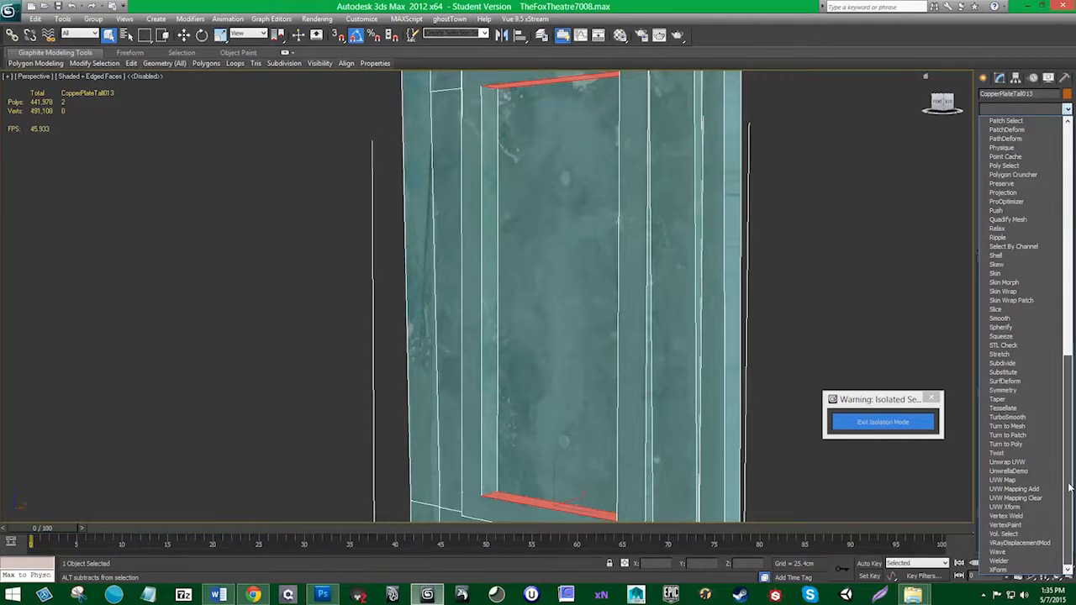
click(1014, 479)
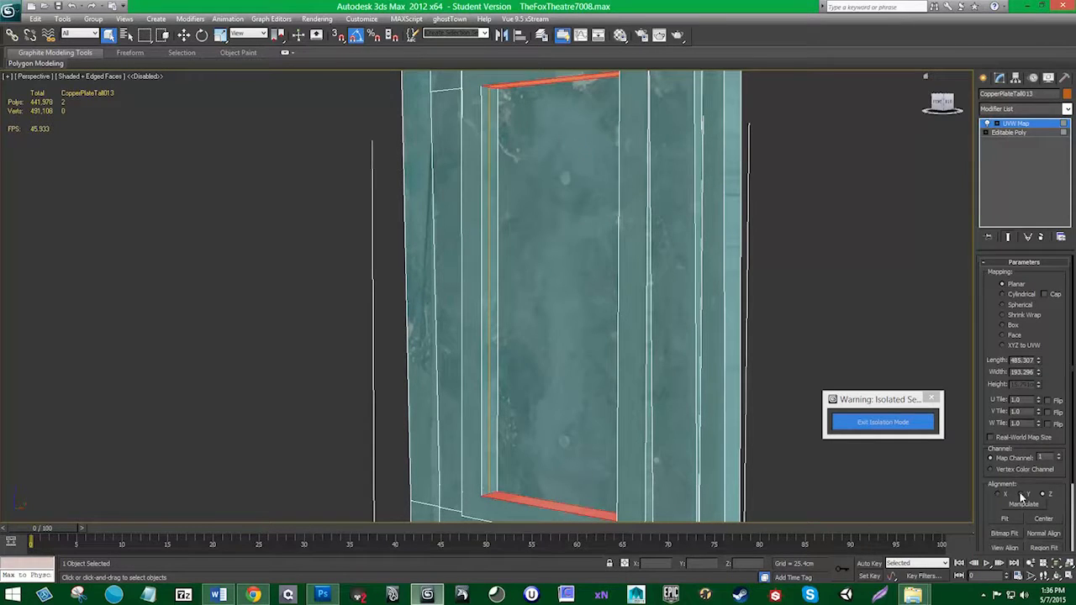
click(1020, 495)
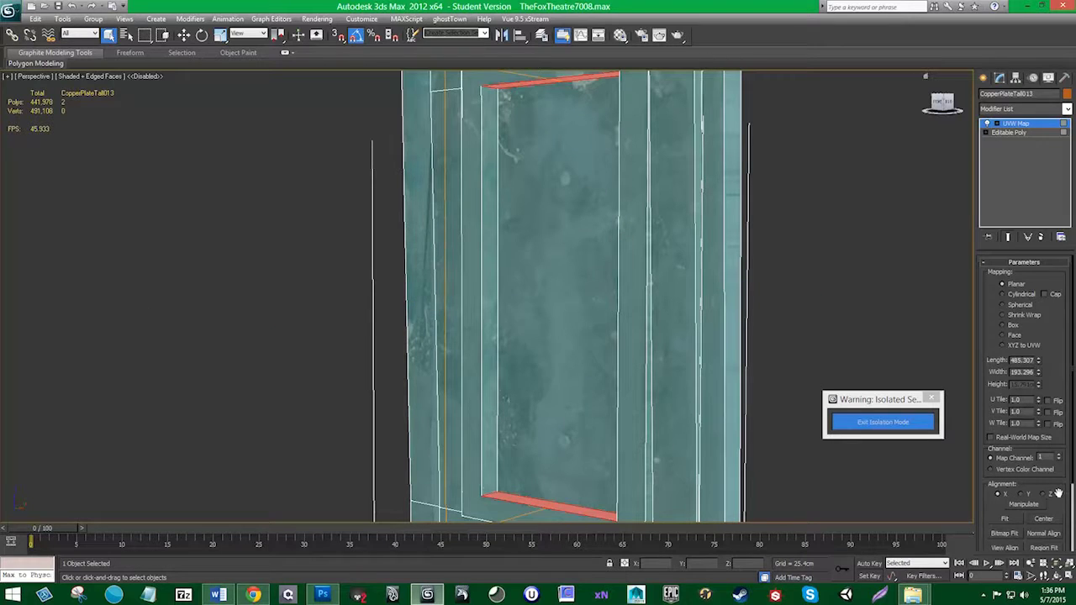
click(1043, 495)
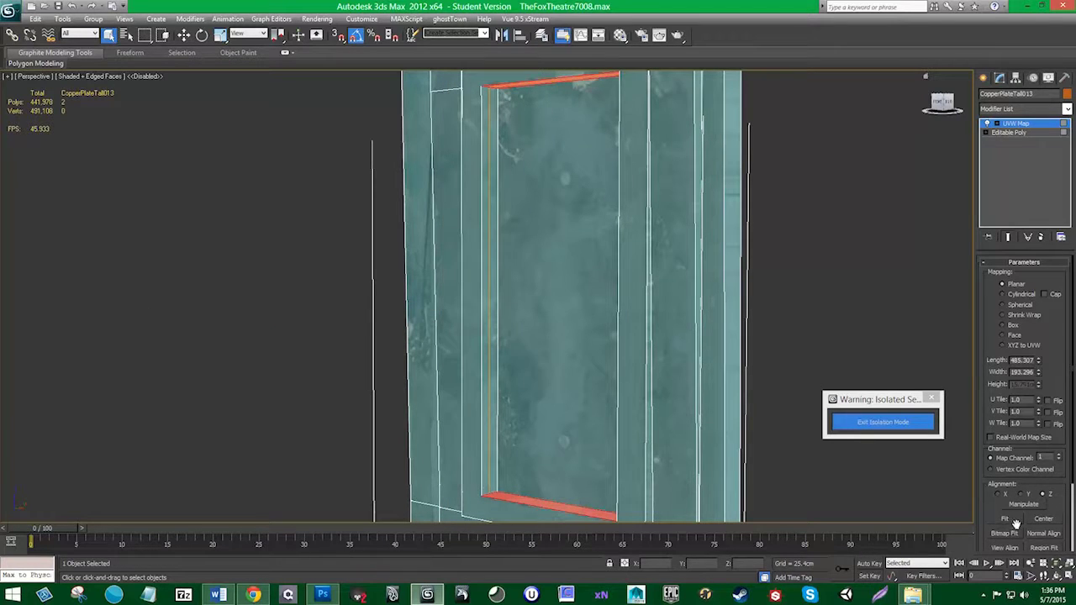
click(1022, 495)
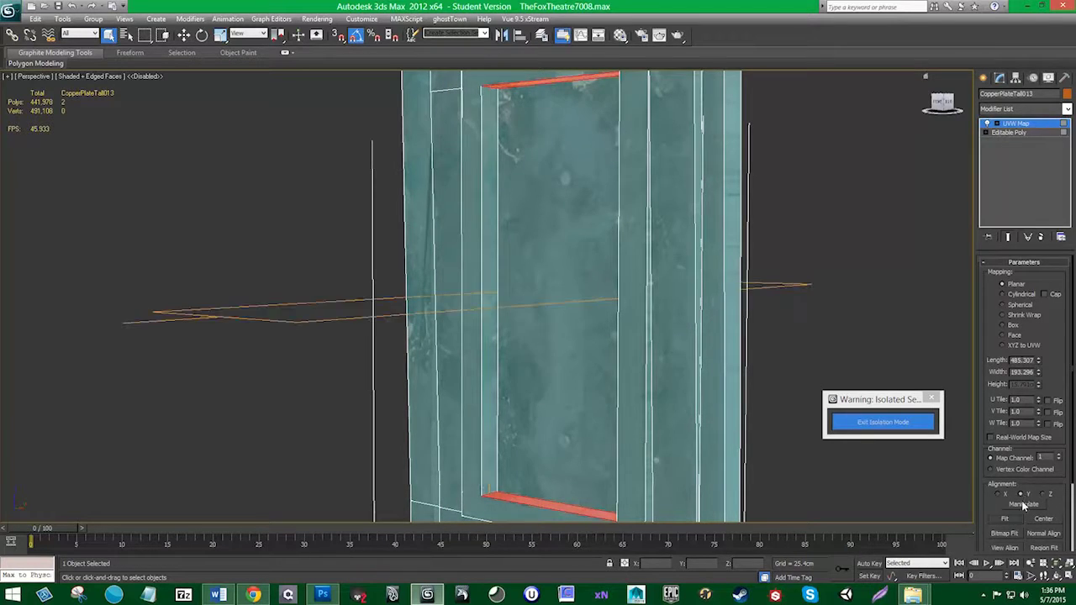
click(1004, 519)
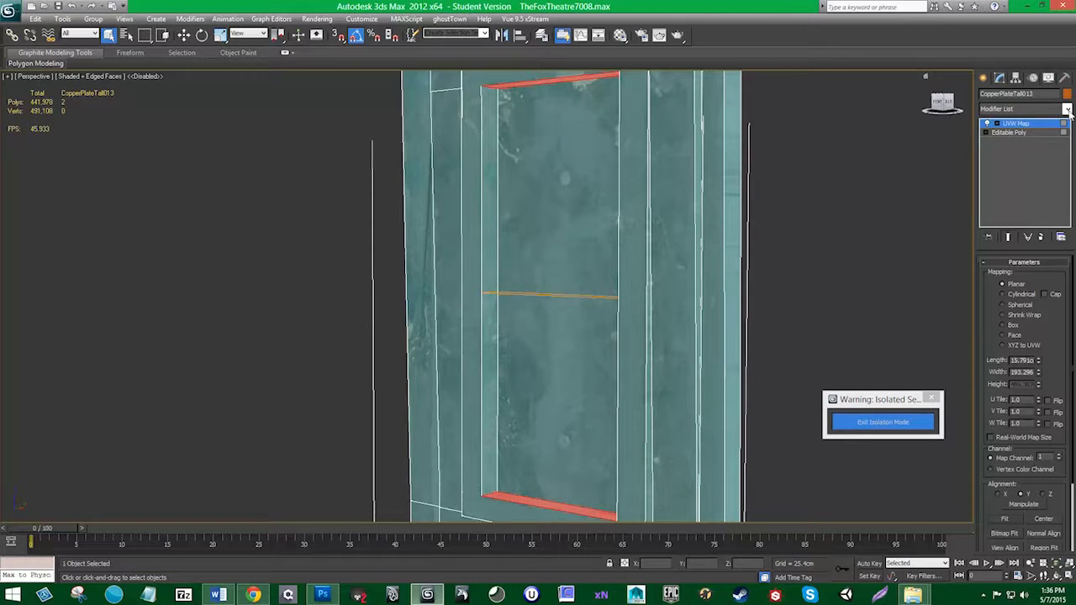
Step: Add an Unwrap UVW modifier for the top and bottom recess faces and open the UV editor
alt+middle_drag(745, 313, 705, 322)
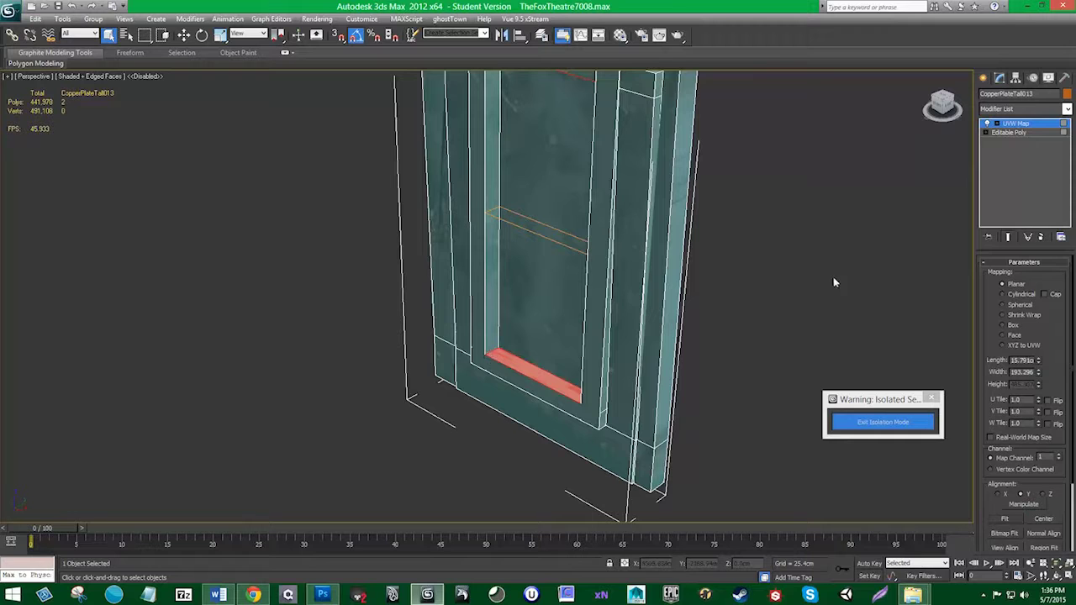
click(1068, 108)
scroll(1050, 442, down, 10)
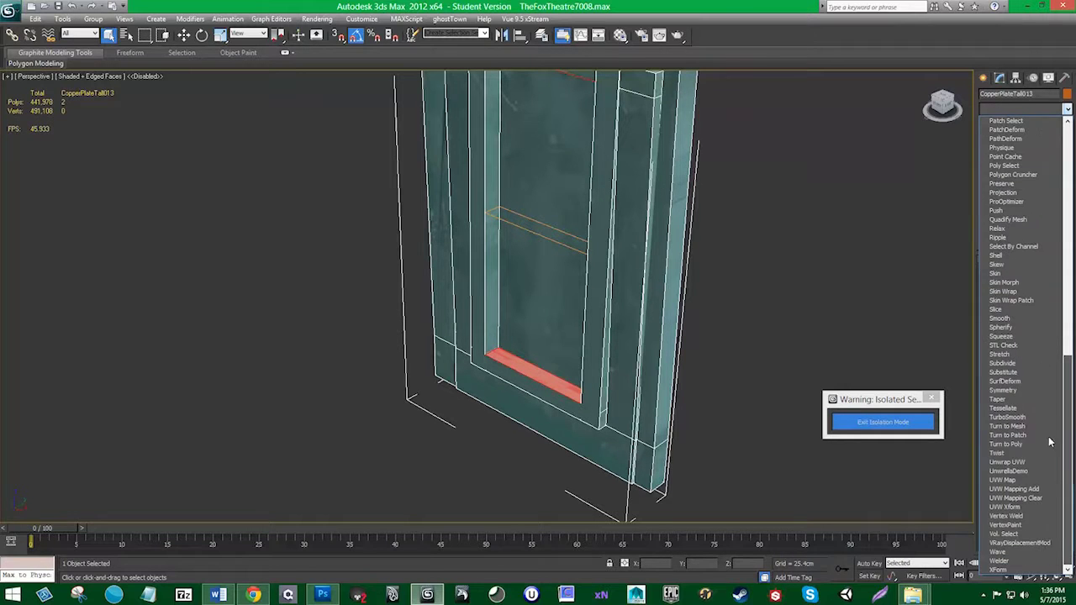
click(1009, 462)
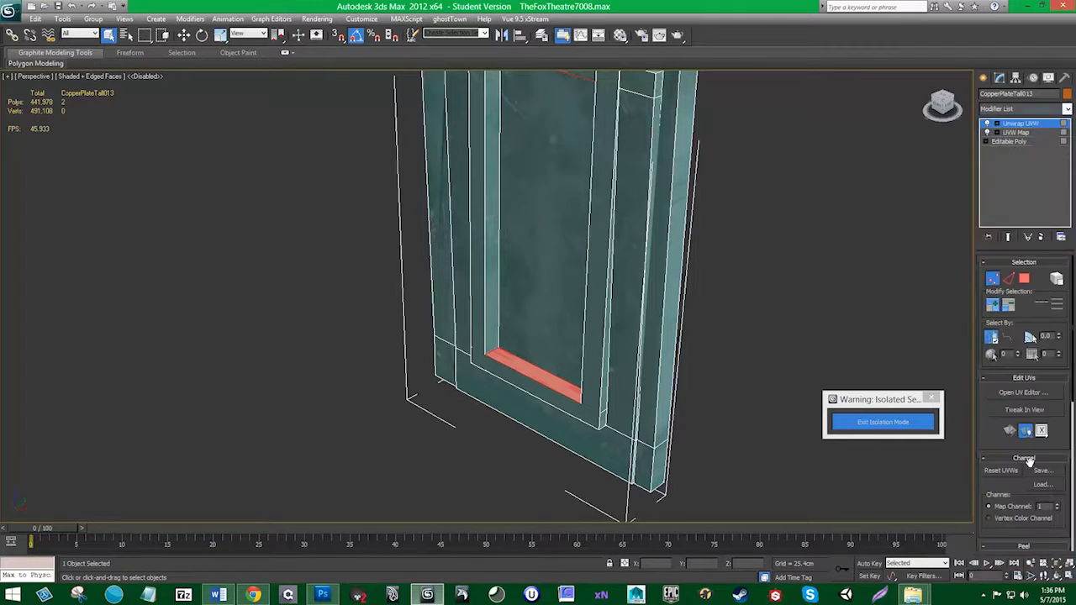
click(1048, 394)
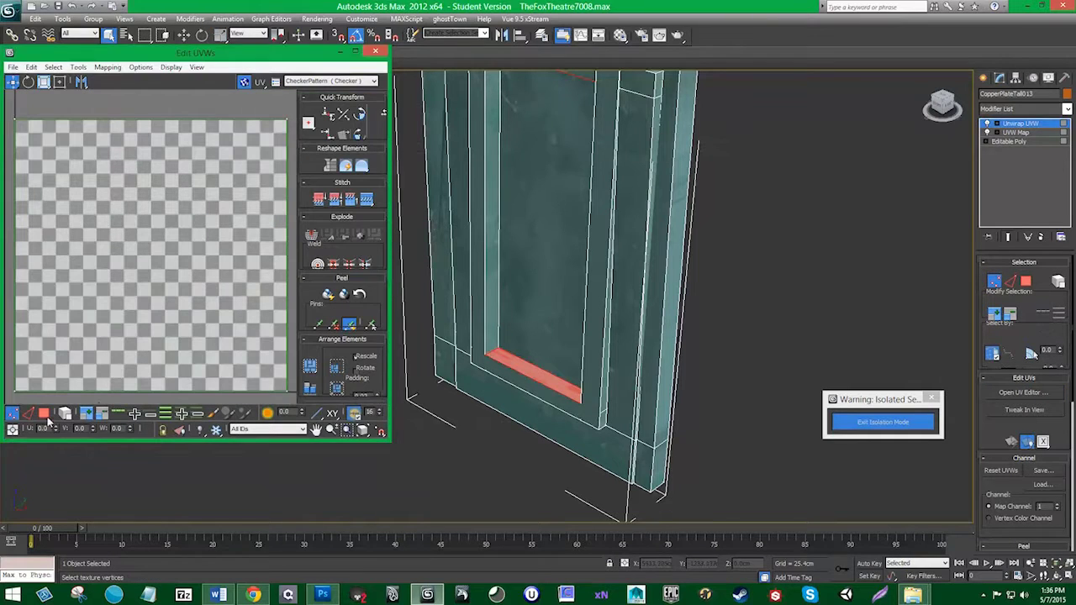
Step: Display the Map #16 albedo texture behind the UVs and scale the selected bottom ledge face's UVs down to a narrow strip
click(44, 412)
click(330, 81)
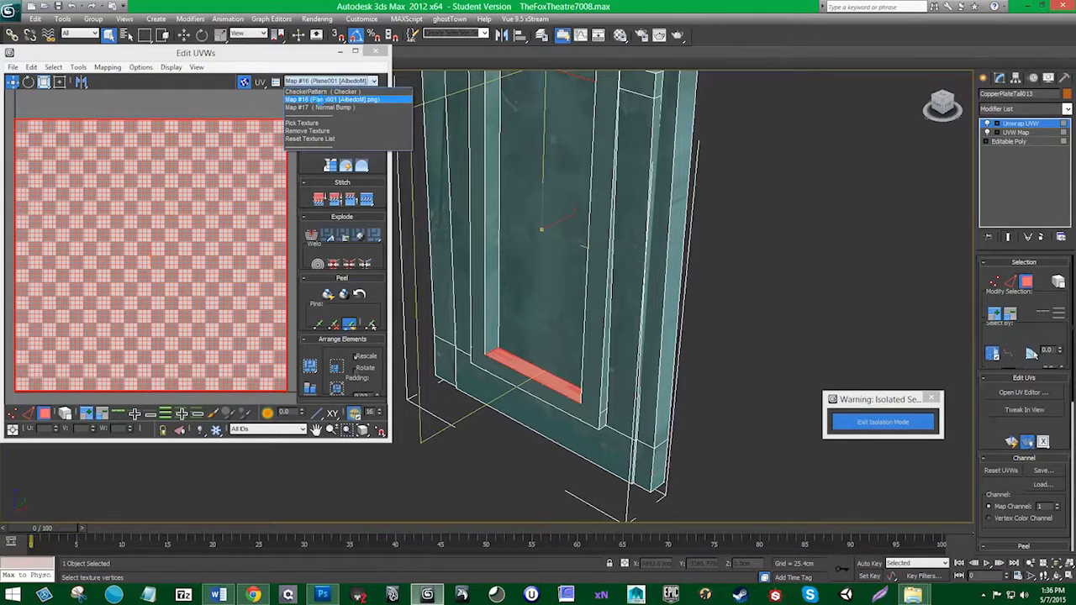
click(332, 99)
click(59, 82)
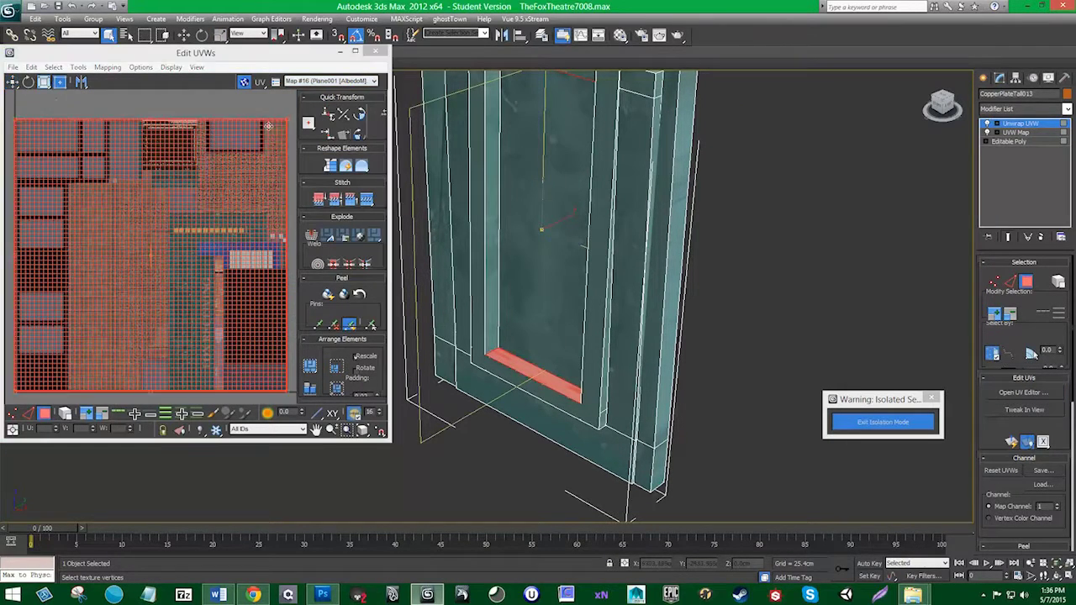
click(289, 121)
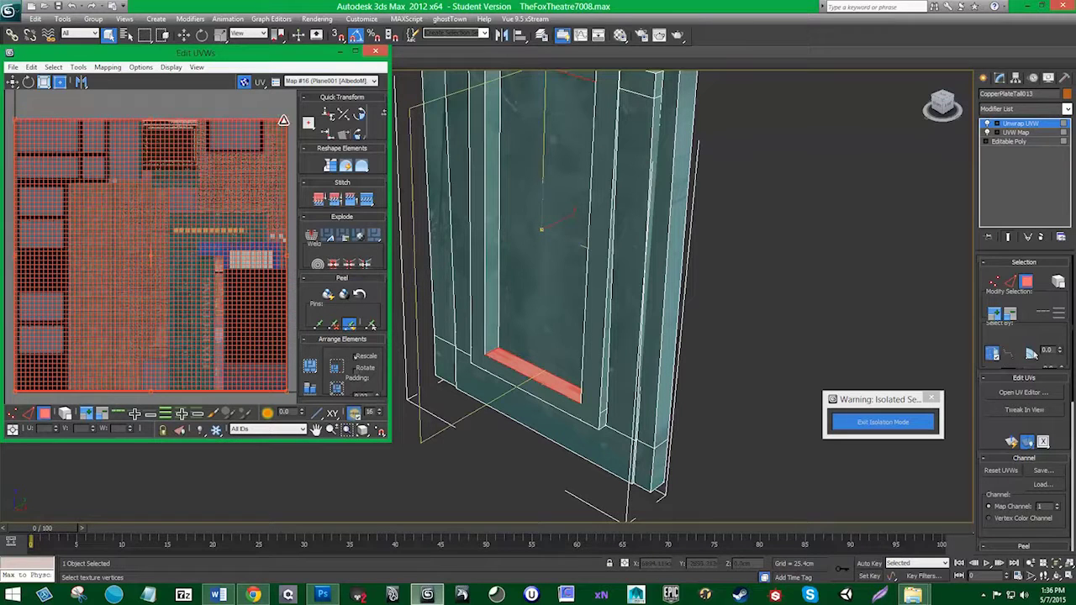
drag(284, 121, 28, 306)
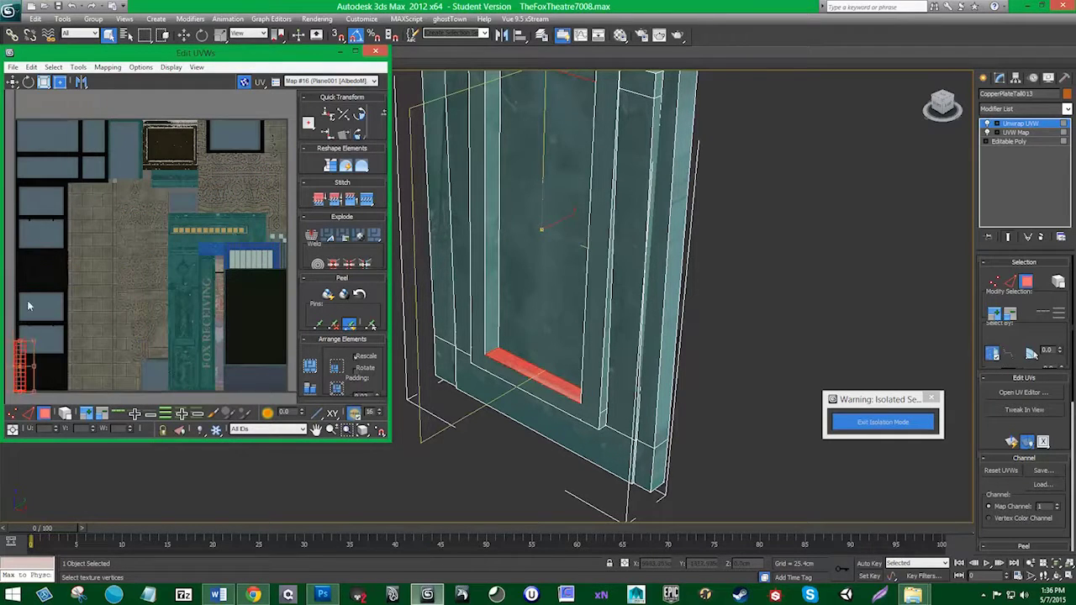
Step: Move the ledge face's UV strip onto the green copper panel area of the texture
click(12, 82)
drag(24, 349, 182, 338)
scroll(182, 340, up, 2)
scroll(253, 143, up, 1)
middle_drag(183, 324, 134, 211)
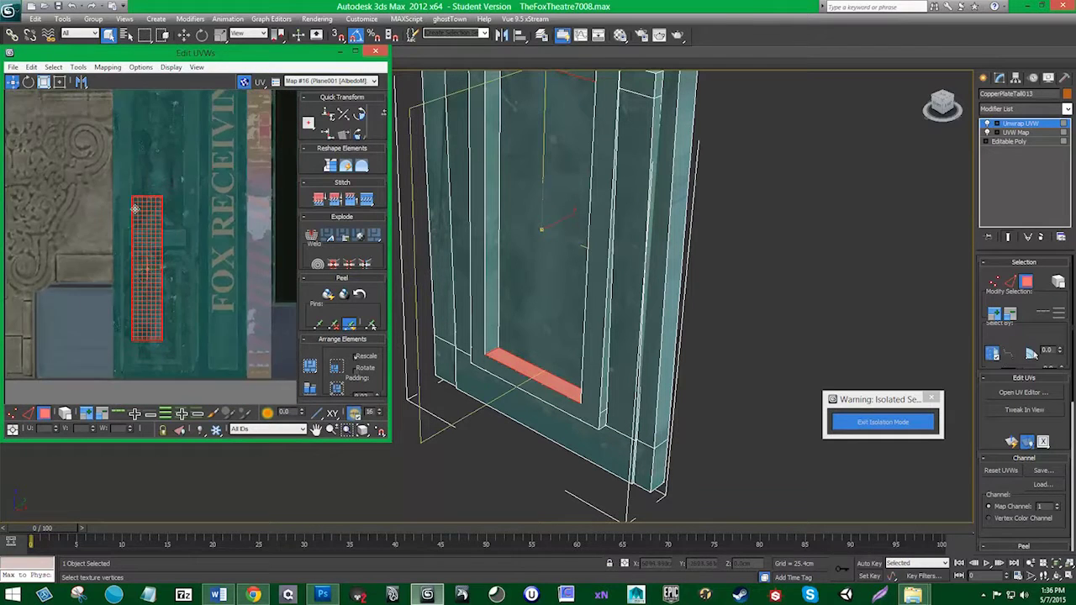
middle_drag(147, 301, 161, 252)
scroll(159, 284, up, 2)
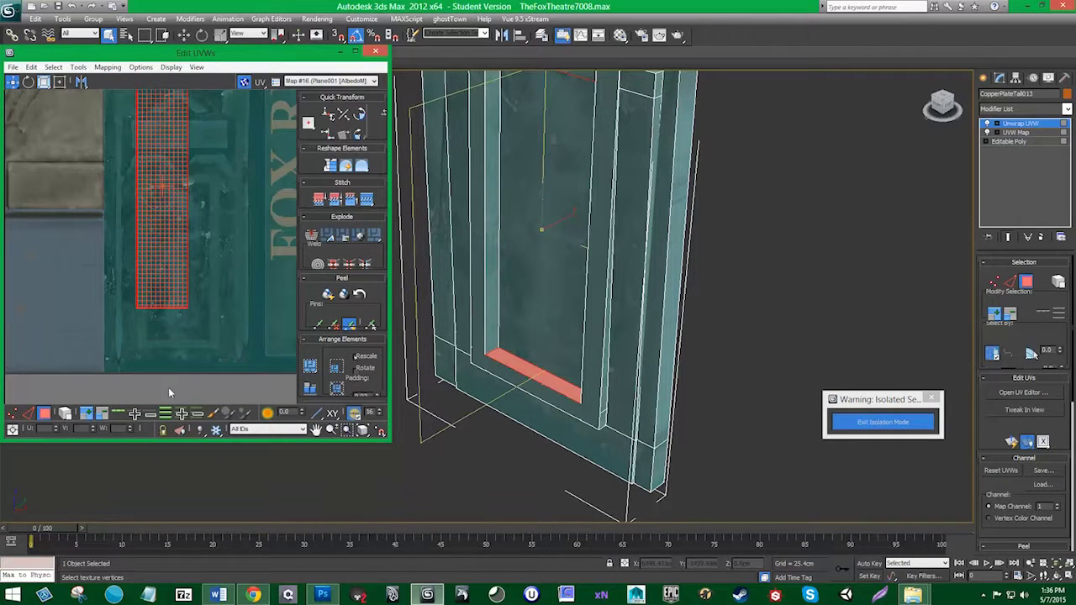
Step: Reshape the ledge face's UVs into a thin horizontal strip along the bottom edge of the green panel in the texture
click(58, 83)
middle_drag(171, 151, 170, 189)
scroll(169, 190, down, 2)
drag(185, 122, 208, 349)
click(13, 83)
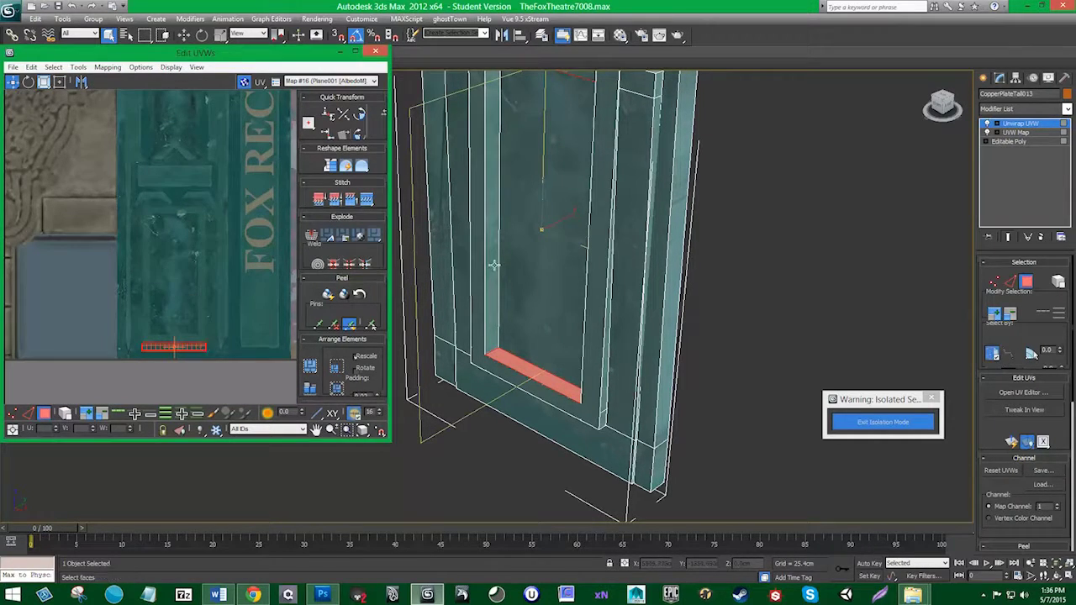
Step: Close the UV editor, collapse the copper panel's modifier stack into the Editable Poly, and deselect the panel
click(375, 51)
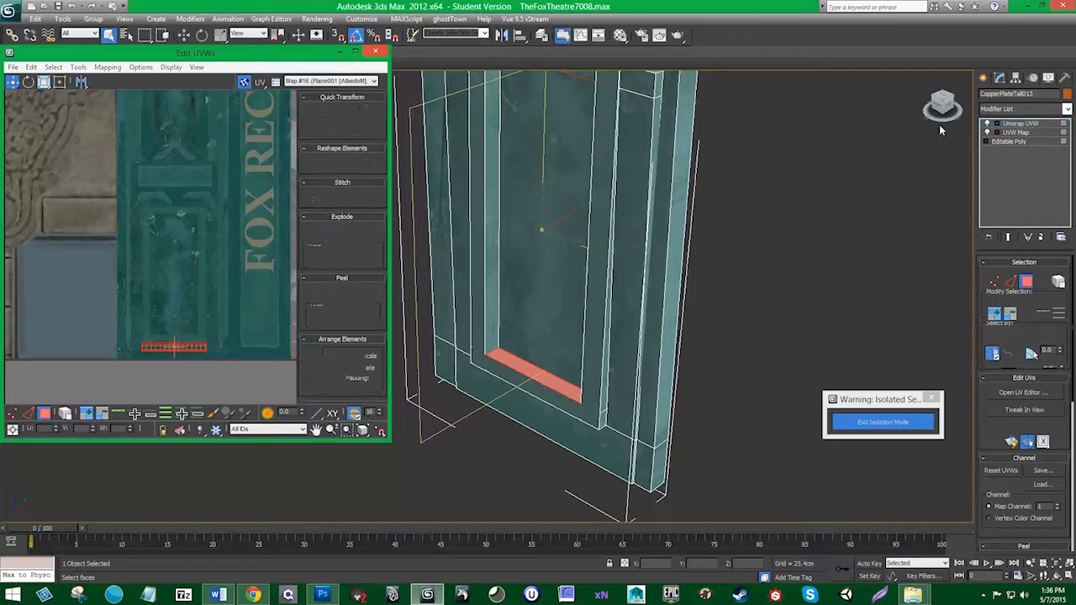
right_click(1017, 123)
click(1000, 237)
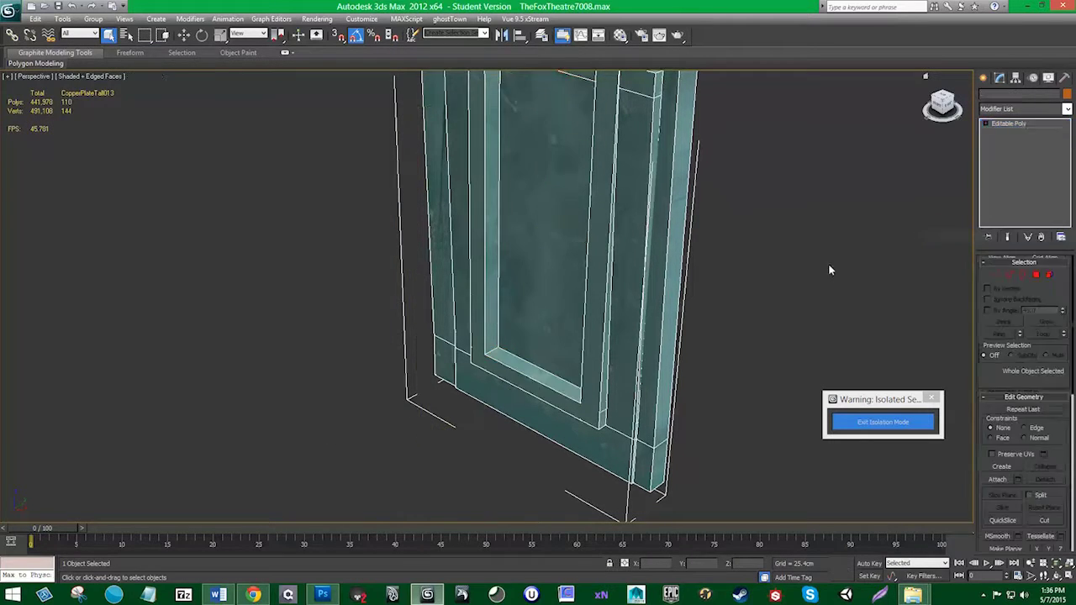
click(790, 276)
alt+middle_drag(761, 290, 776, 281)
scroll(756, 249, down, 6)
scroll(515, 252, down, 3)
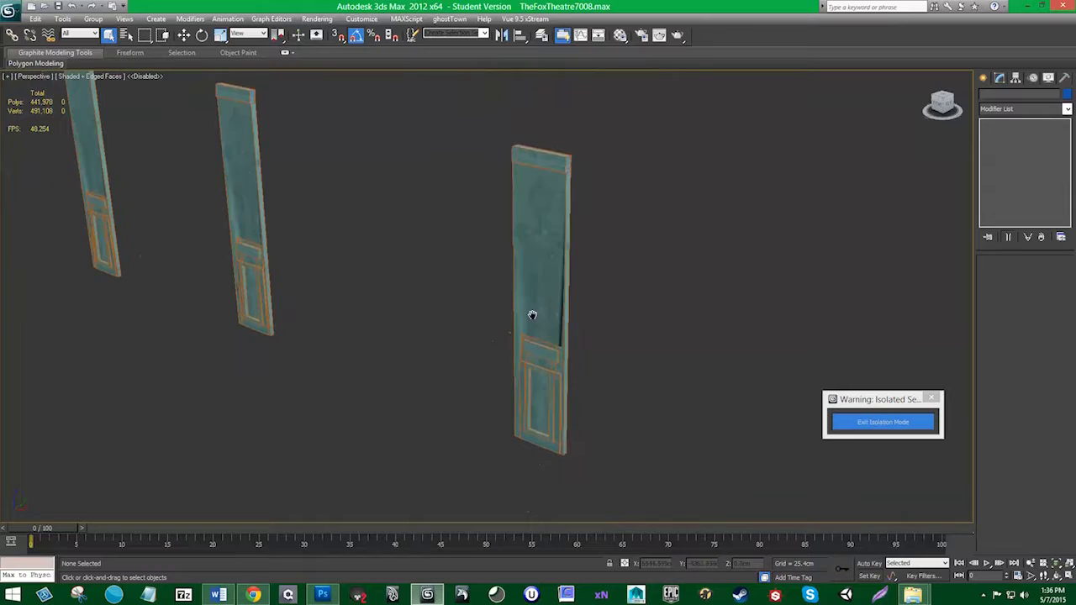
Step: Select the retextured copper panel with the Move tool and enable 3D endpoint snapping
click(529, 270)
key(w)
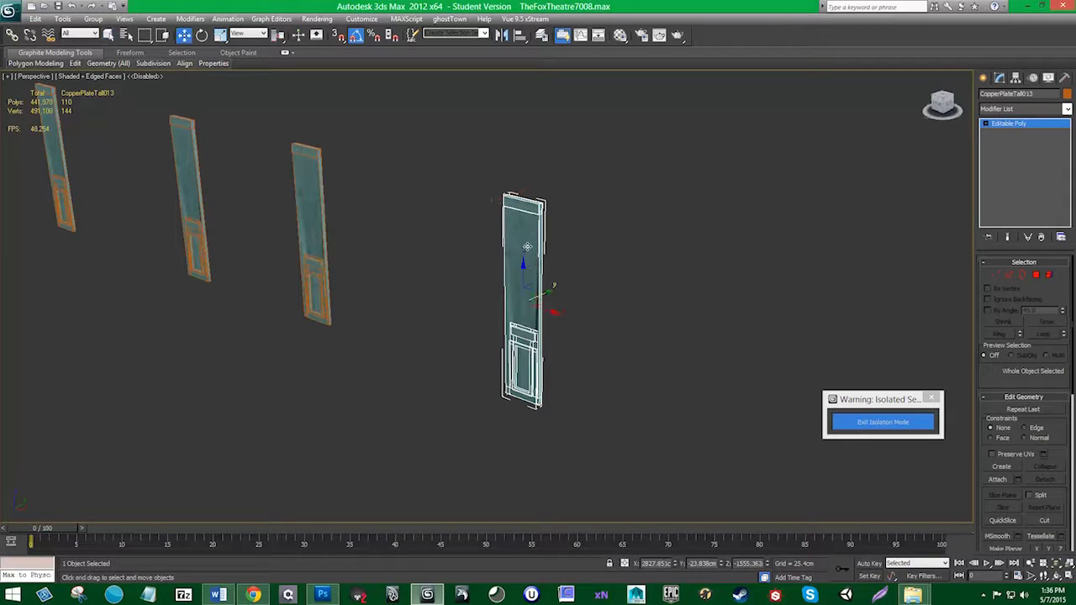
alt+middle_drag(524, 259, 523, 252)
key(s)
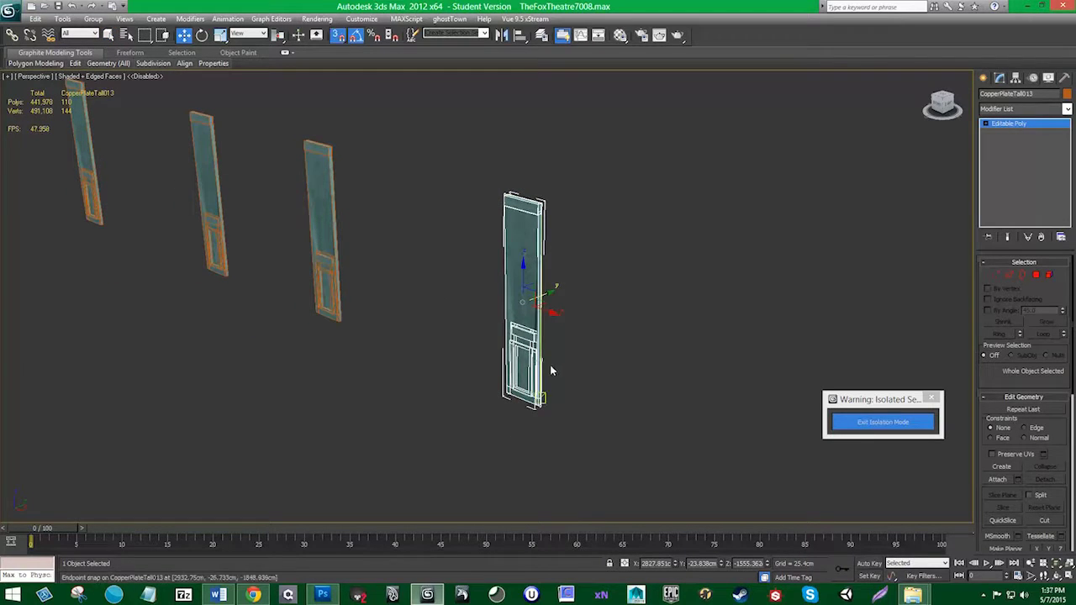
alt+middle_drag(397, 345, 416, 345)
scroll(418, 344, up, 3)
scroll(430, 341, up, 4)
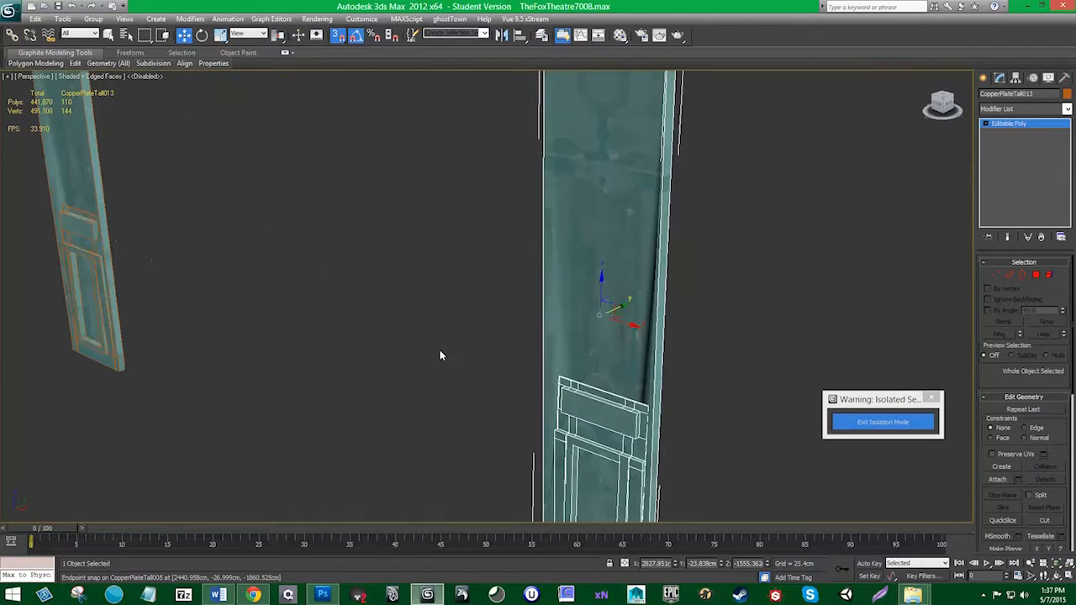
middle_drag(500, 394, 482, 311)
middle_drag(435, 245, 350, 112)
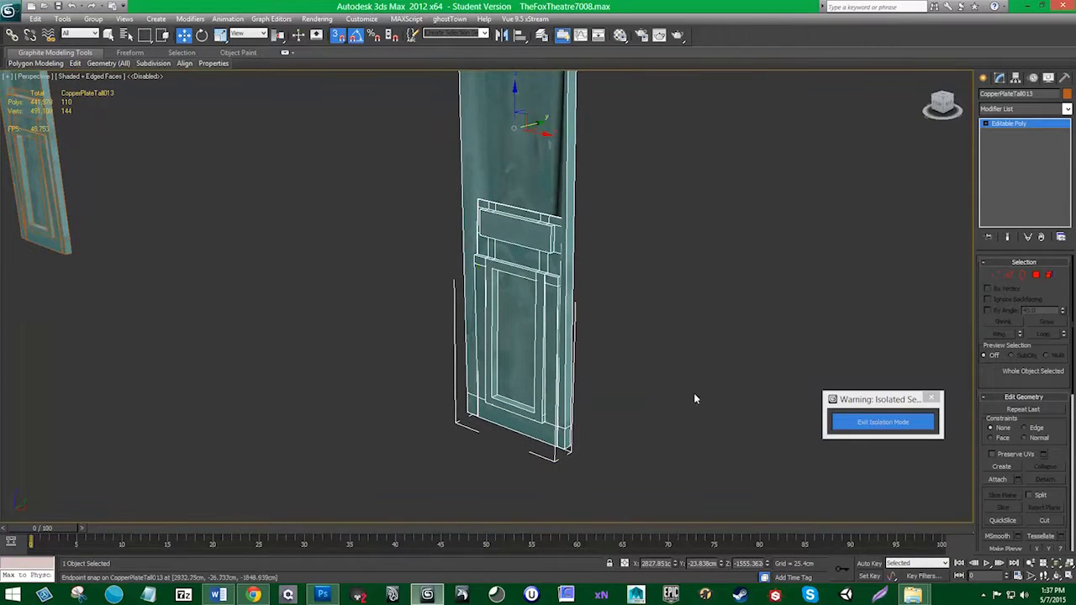
Step: Snap the copper panel's pivot to its outer bottom corner, then leave pivot-only editing
click(1016, 77)
click(1026, 242)
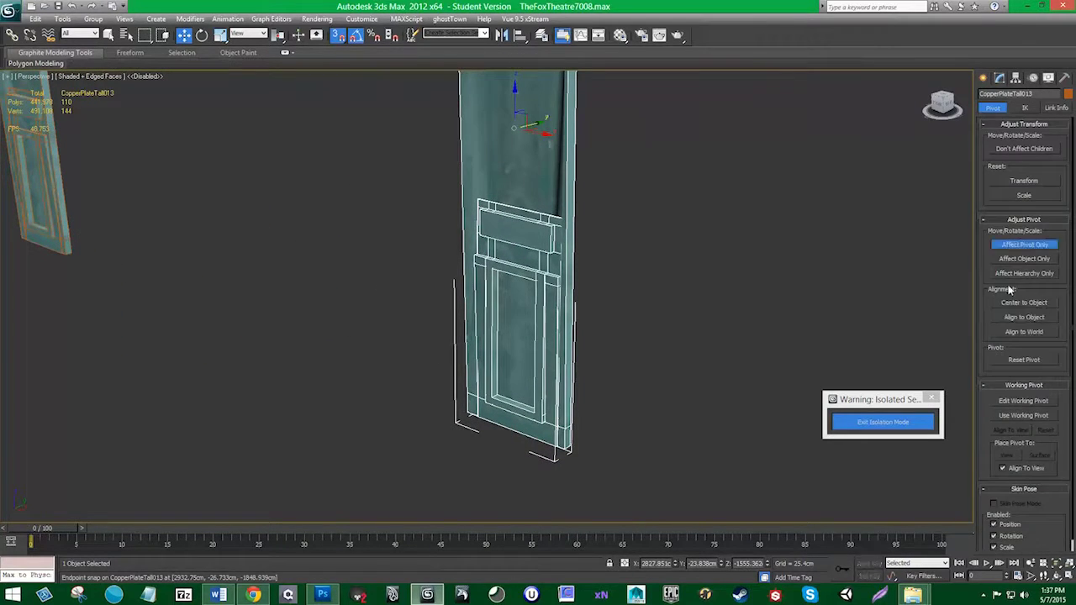
key(s)
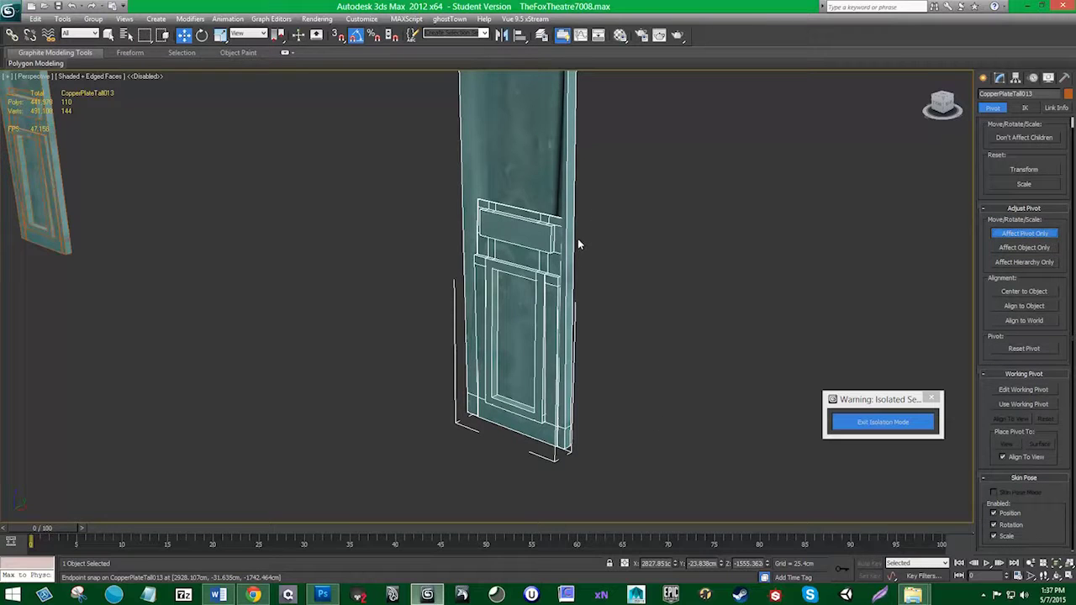
middle_drag(578, 242, 572, 293)
scroll(478, 233, down, 3)
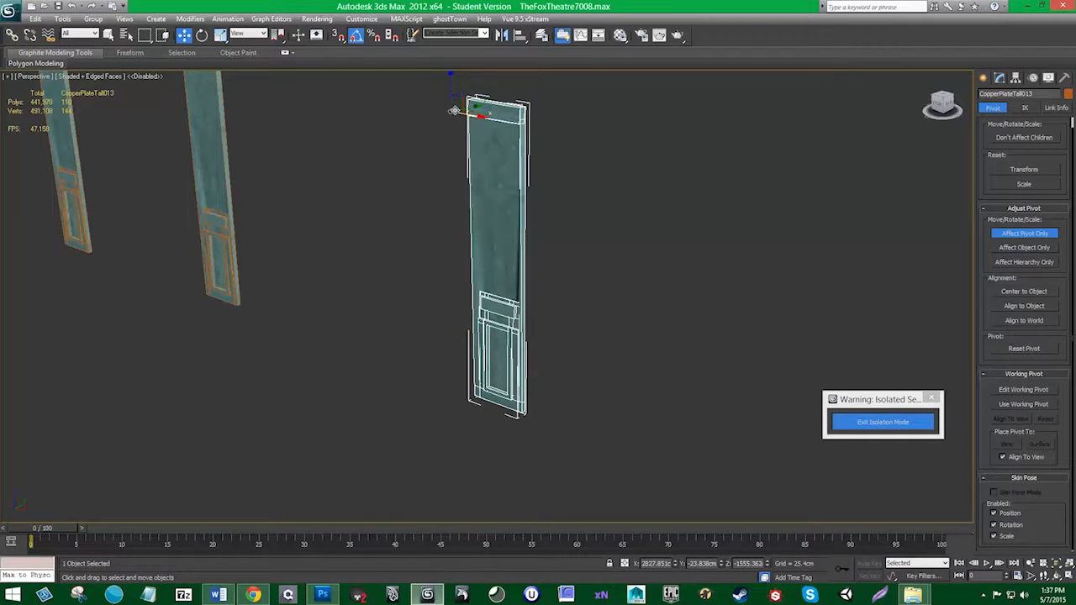
key(s)
drag(446, 109, 521, 429)
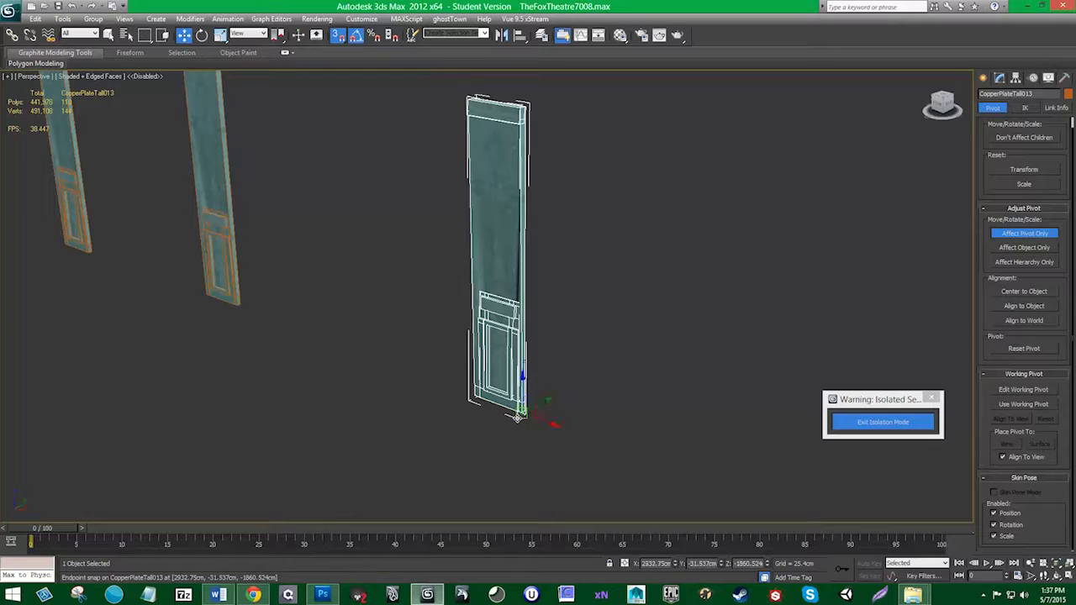
scroll(518, 415, up, 8)
scroll(483, 242, up, 2)
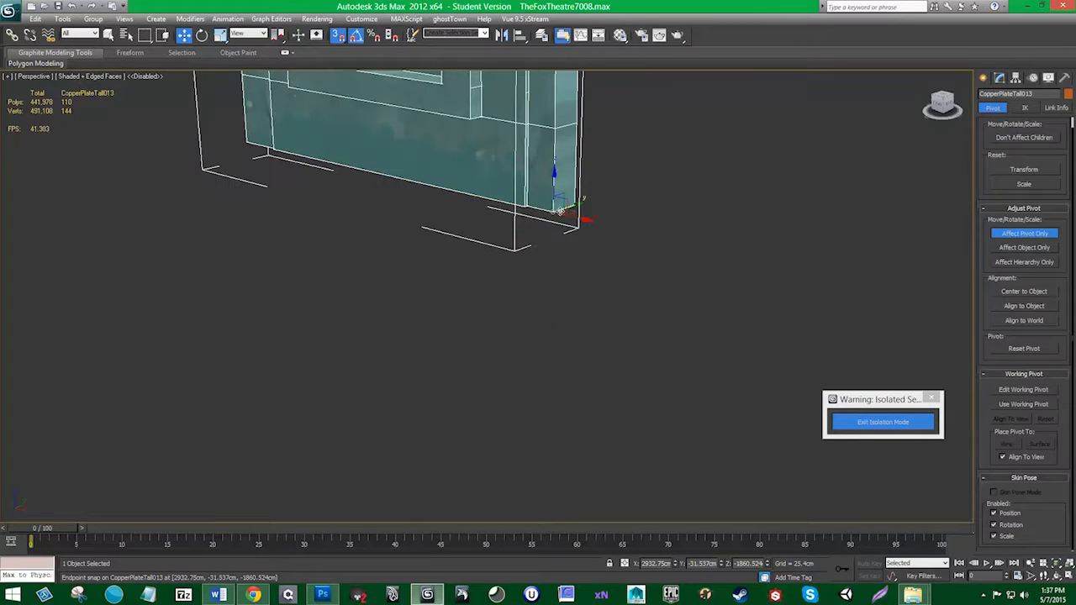
click(1025, 232)
scroll(506, 230, down, 4)
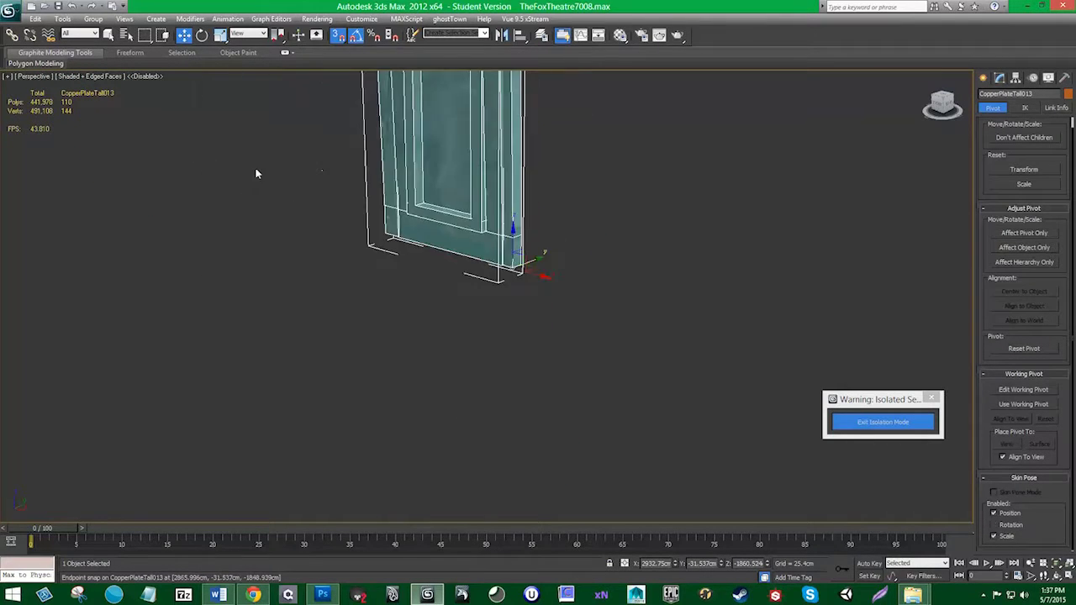
middle_drag(258, 174, 606, 414)
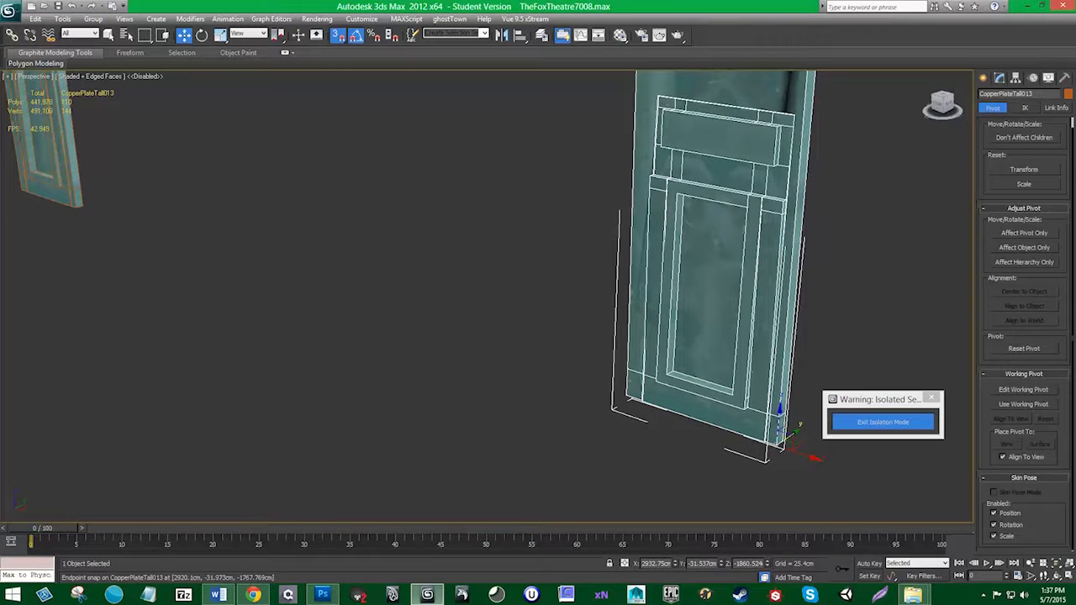
Step: Change the retextured panel's object color from the palette to teal to distinguish it from the orange originals
click(1069, 95)
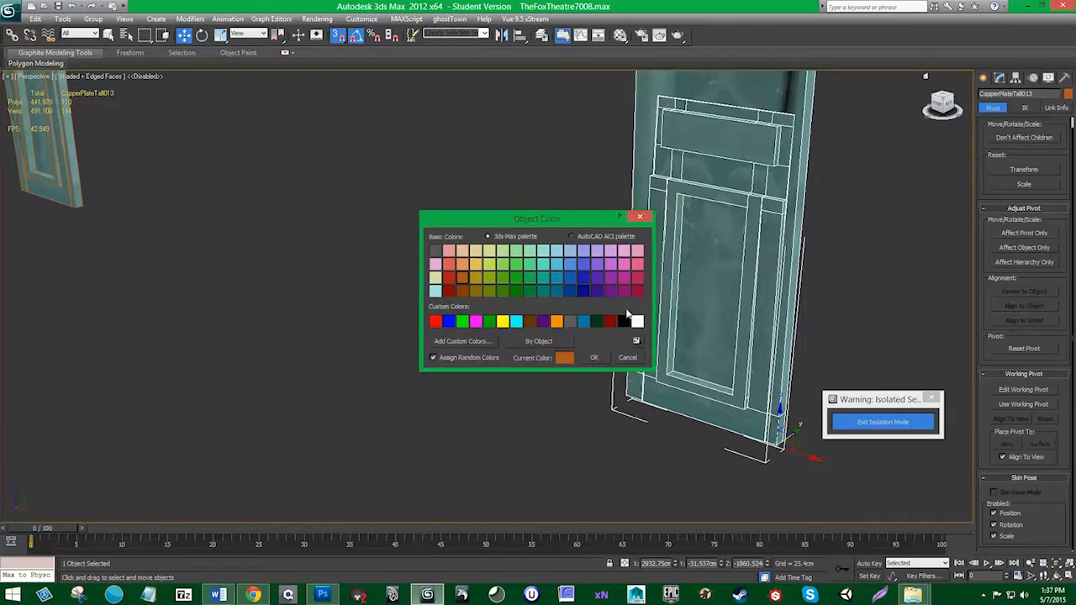
click(544, 279)
click(595, 359)
Step: Copy the teal panel onto the next two orange panels, snapping its pivot to each panel's matching bottom corner
mouse_move(777, 447)
shift+mouse_down()
mouse_move(79, 227)
mouse_move(75, 208)
shift+mouse_up()
click(530, 343)
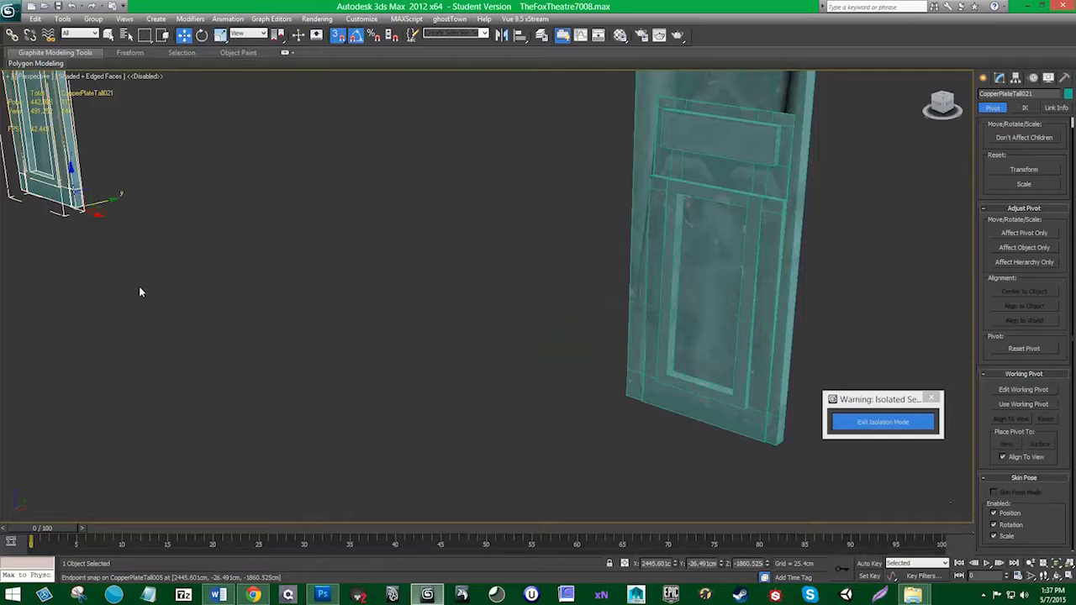
mouse_move(109, 220)
middle_down()
mouse_move(293, 264)
mouse_move(583, 390)
middle_up()
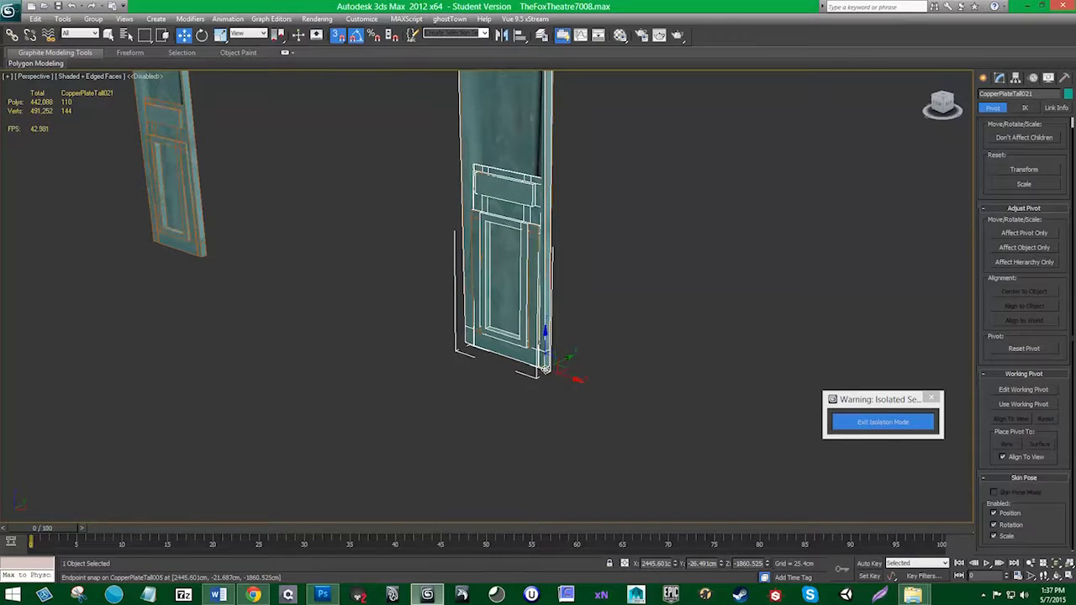
shift+drag(545, 368, 200, 257)
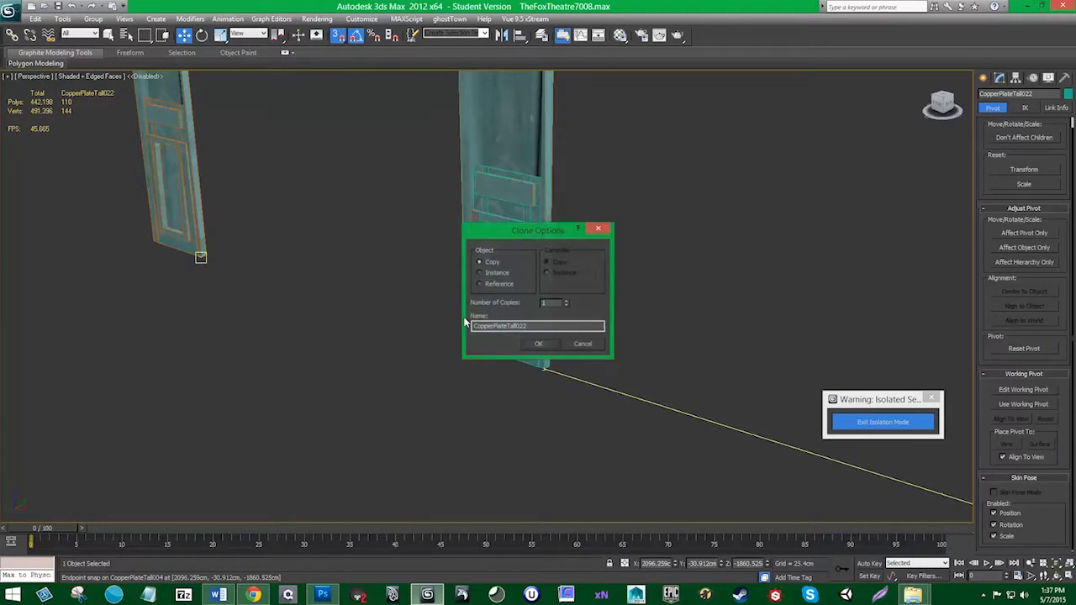
click(539, 344)
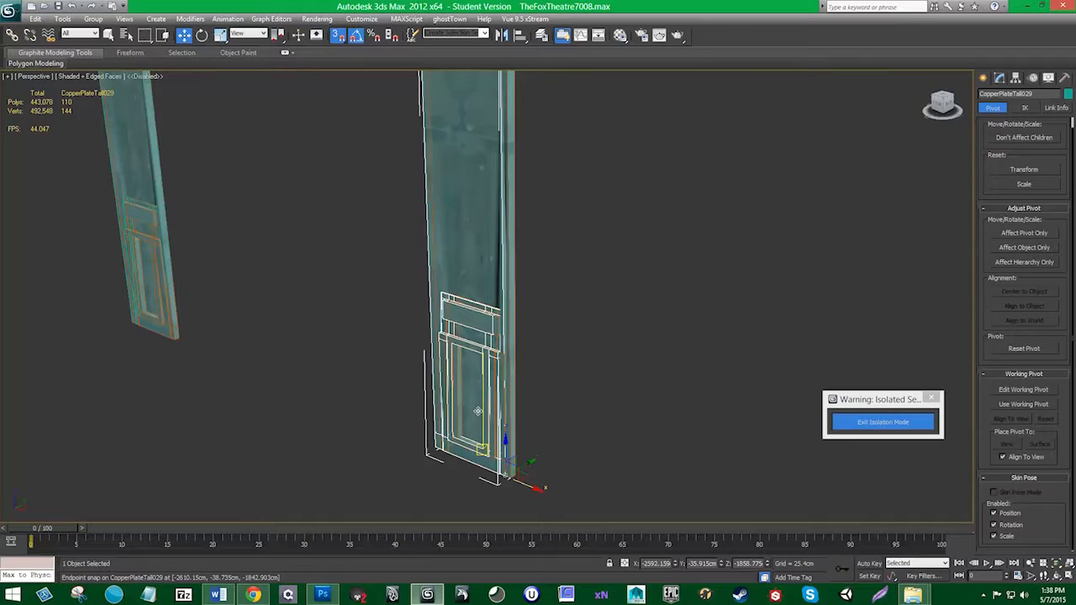
Step: Delete the selected teal copy that is out of line with the orange panel near the far end of the row
key(Delete)
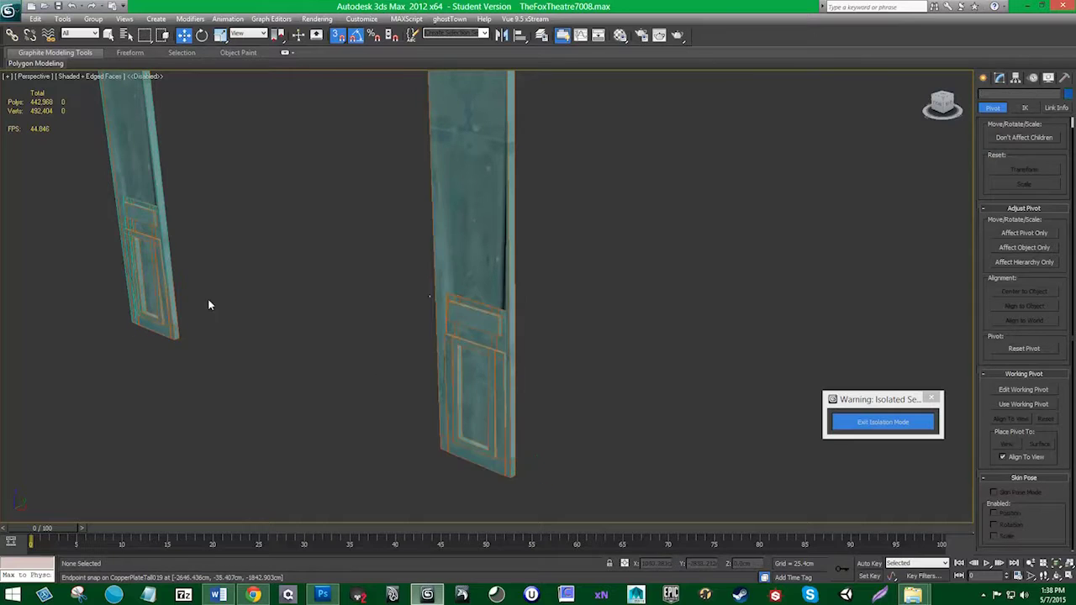
click(147, 264)
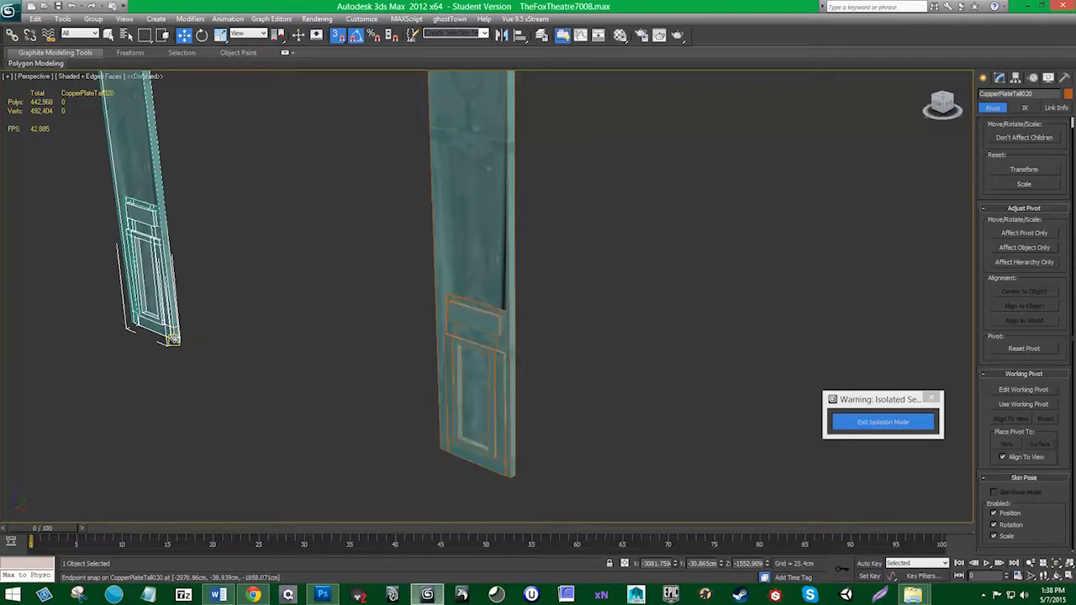
scroll(599, 340, down, 3)
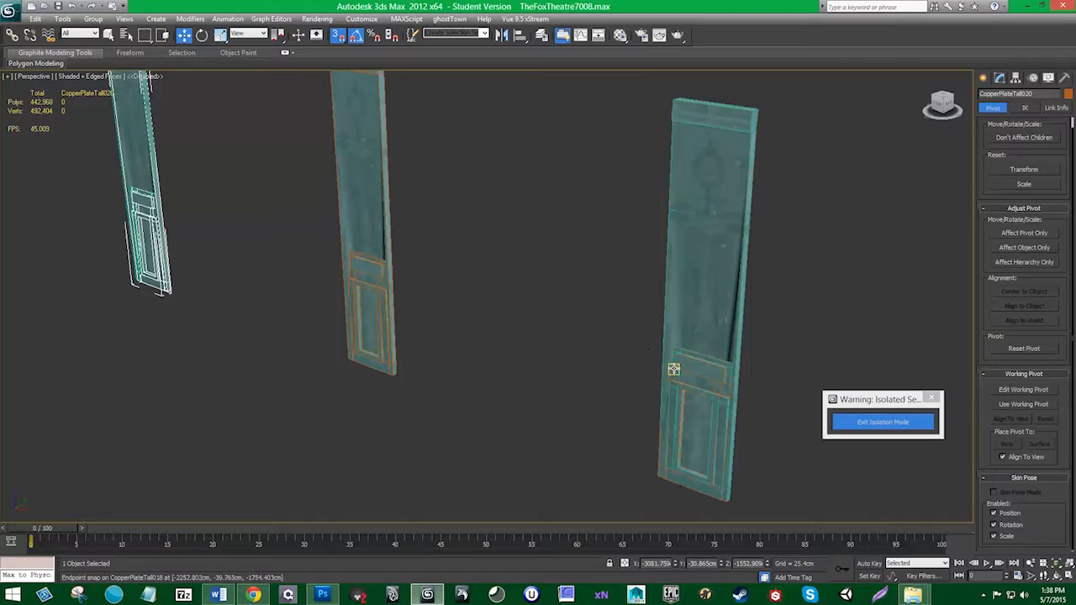
Step: Copy the neighbouring teal panel onto the second-to-last orange panel, snapping it to the matching bottom corner
click(673, 370)
middle_drag(677, 374, 663, 352)
click(699, 327)
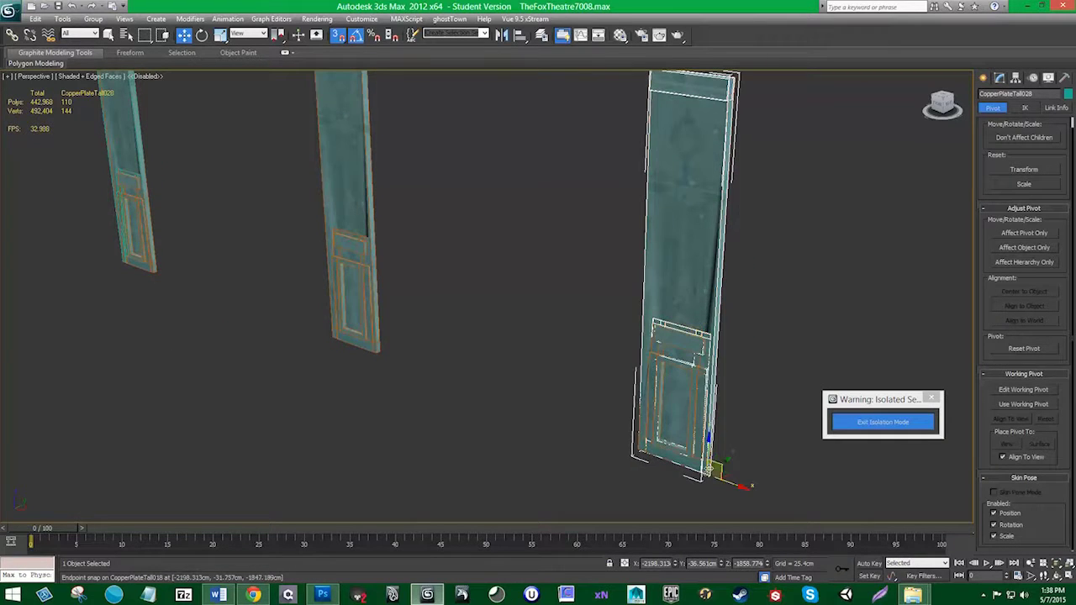
scroll(689, 458, up, 3)
middle_drag(678, 451, 527, 362)
mouse_move(721, 510)
shift+mouse_down()
mouse_move(261, 319)
mouse_move(220, 321)
shift+mouse_up()
click(538, 346)
scroll(437, 347, down, 5)
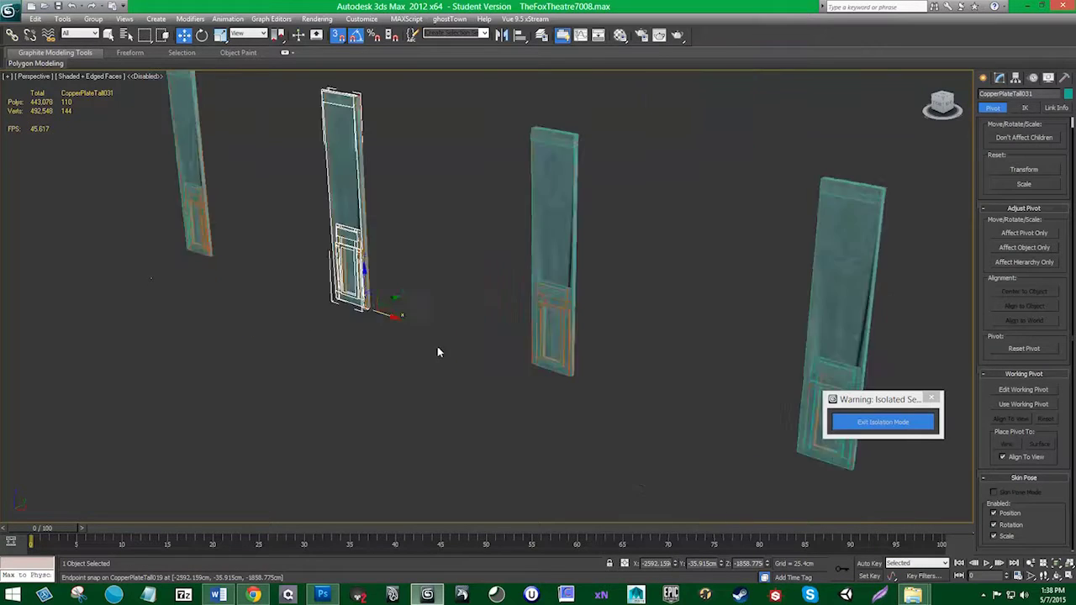
Step: Turn off snapping and delete the orange original panels beneath the teal copies at the far end of the row
scroll(379, 284, up, 3)
key(s)
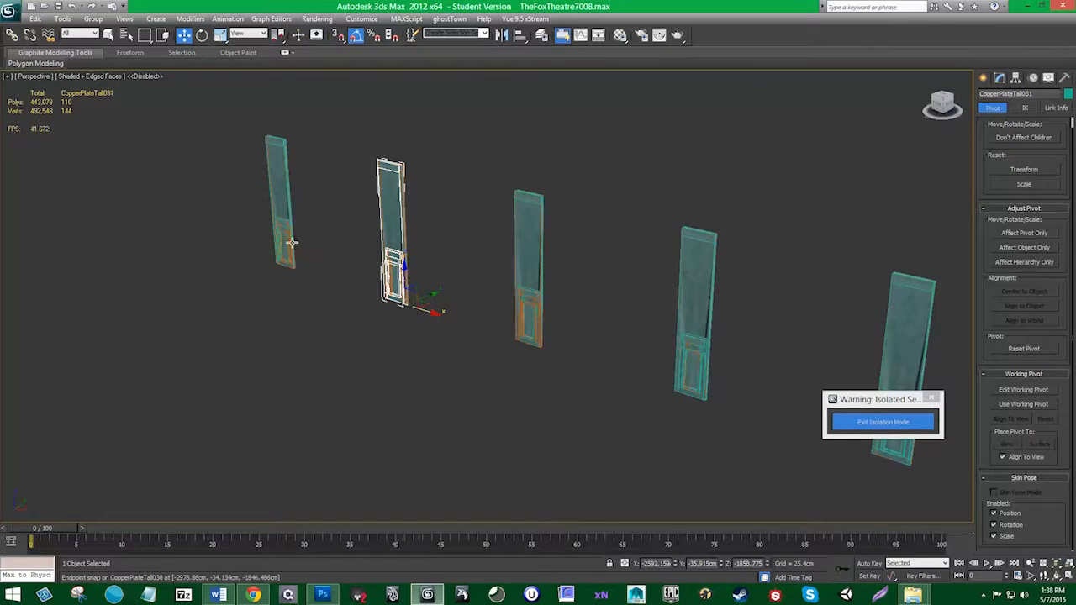
click(284, 210)
click(289, 229)
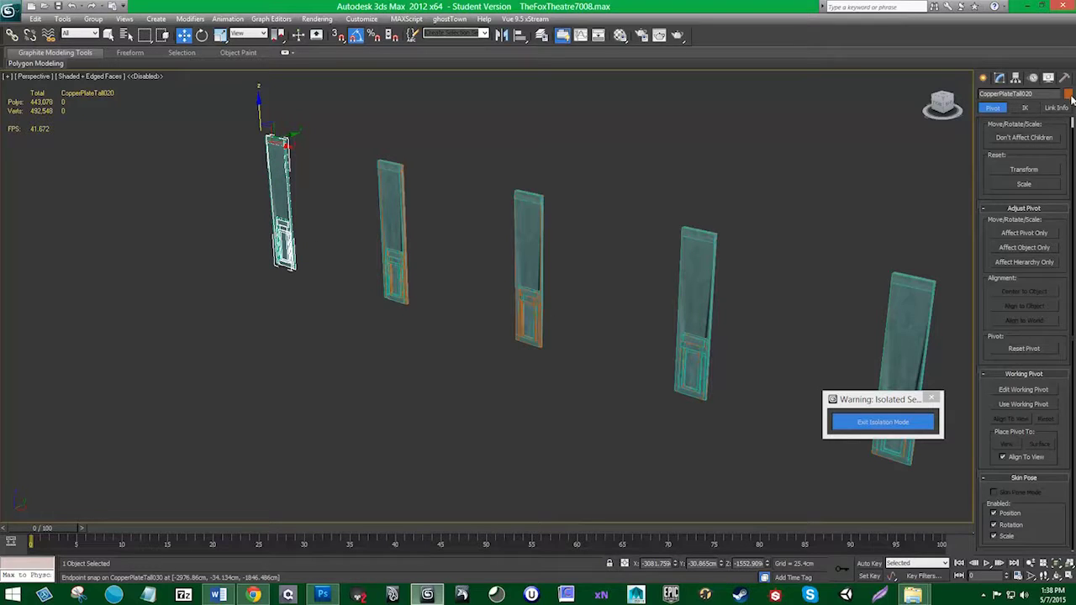
click(392, 274)
click(391, 274)
key(Delete)
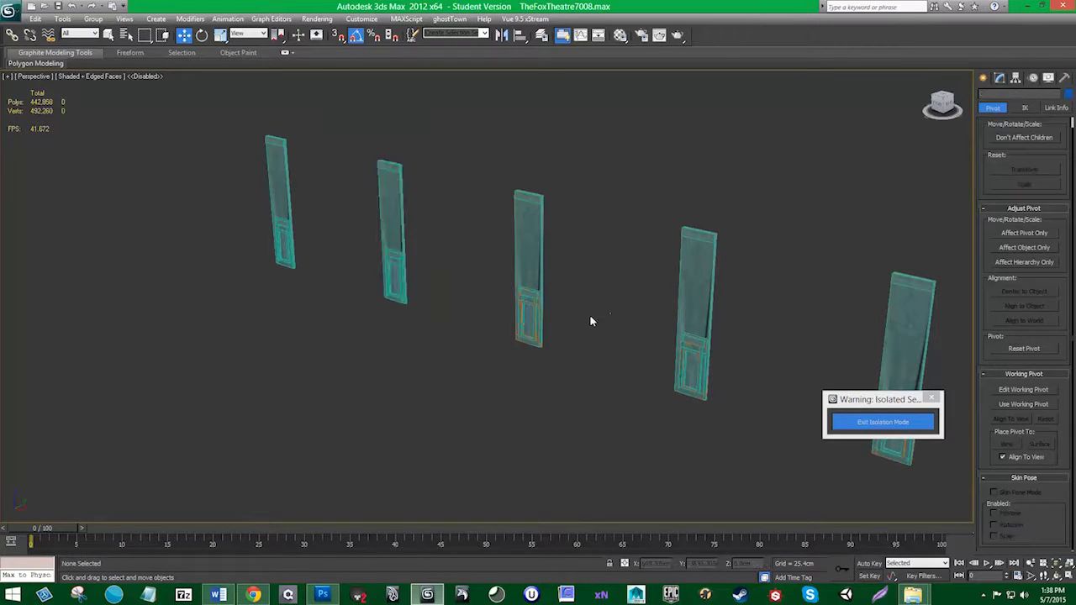
Step: Delete the remaining orange original panels along the rest of the row and exit isolation mode
click(531, 305)
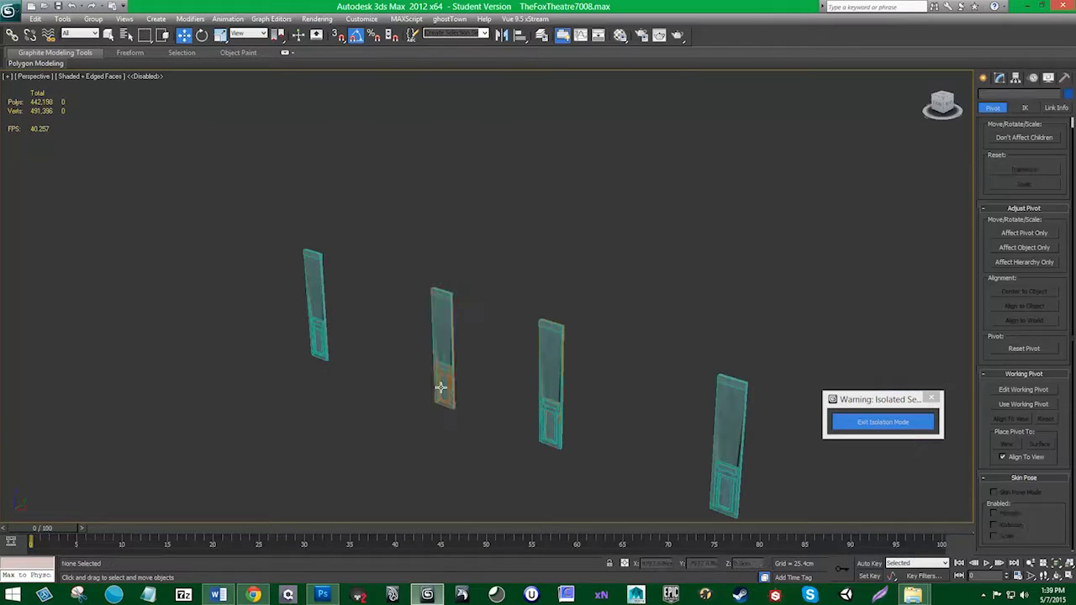
click(441, 387)
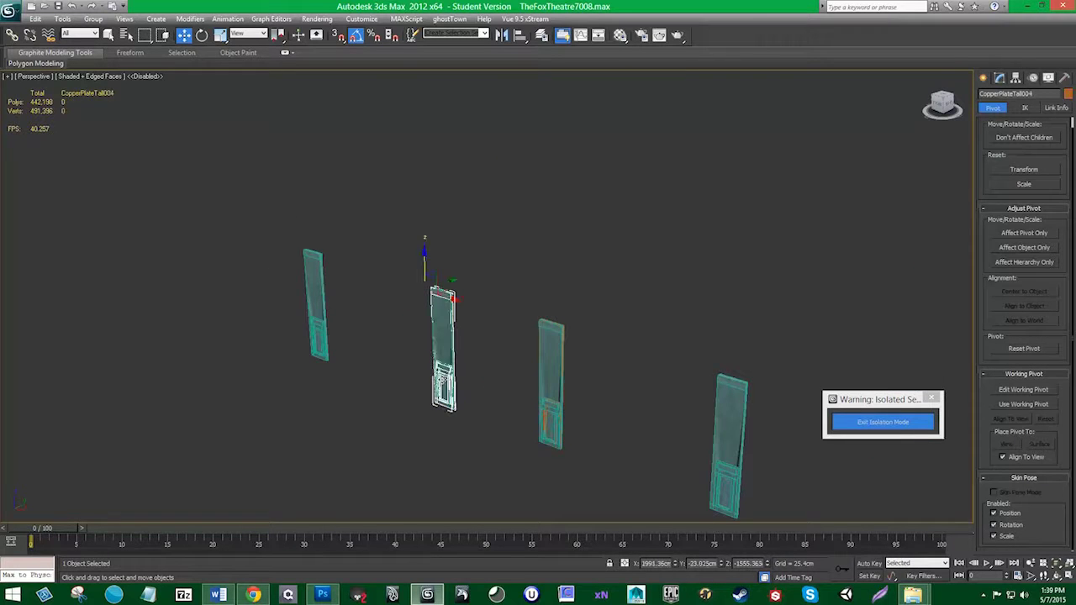
click(457, 378)
alt+middle_drag(457, 379, 340, 291)
click(299, 248)
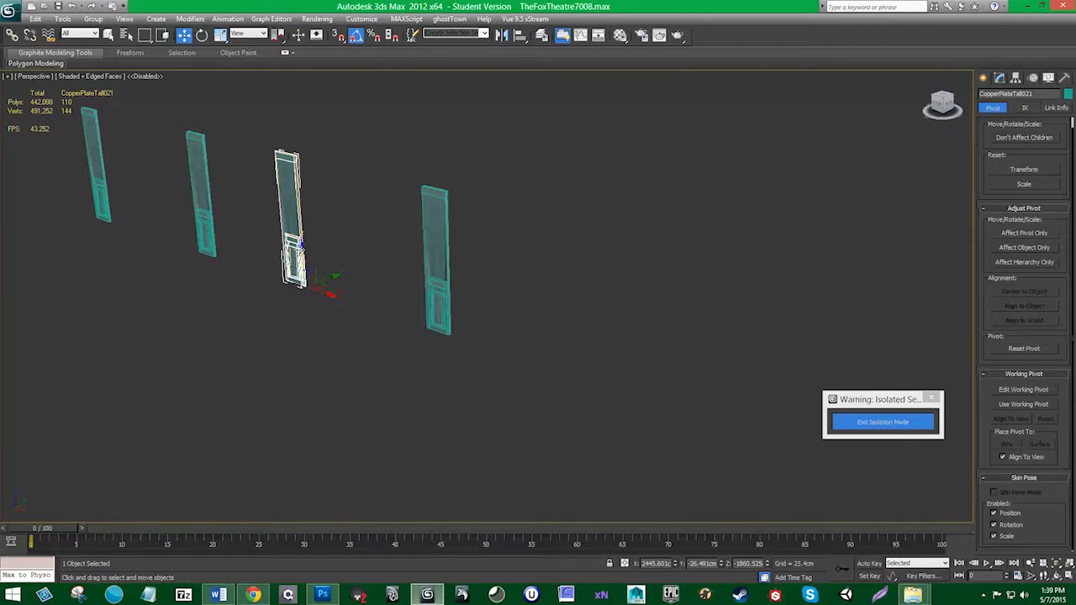
click(394, 273)
click(433, 284)
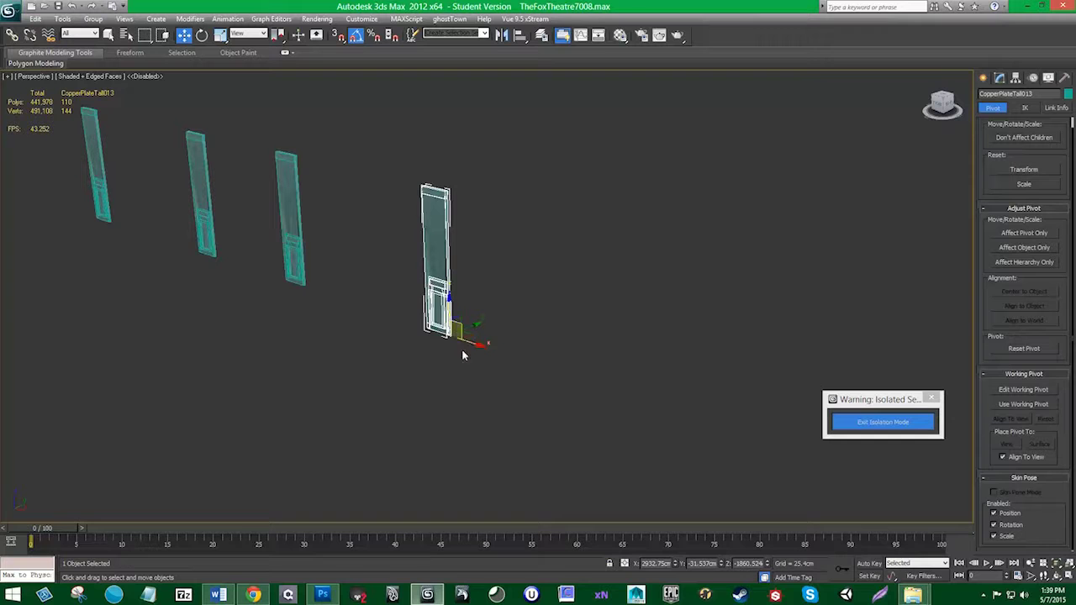
alt+middle_drag(485, 365, 883, 422)
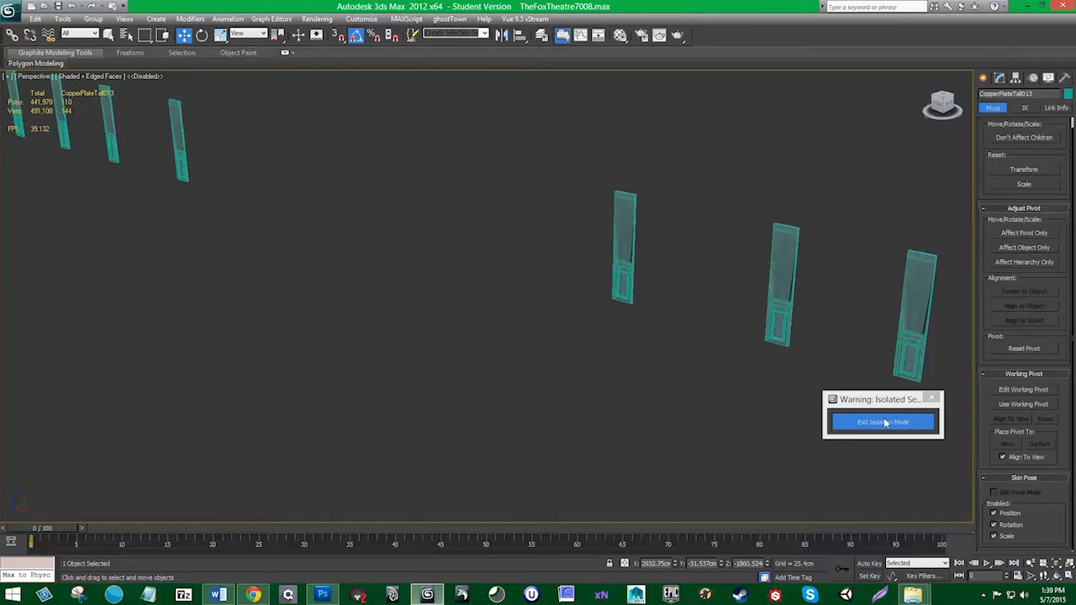
click(883, 422)
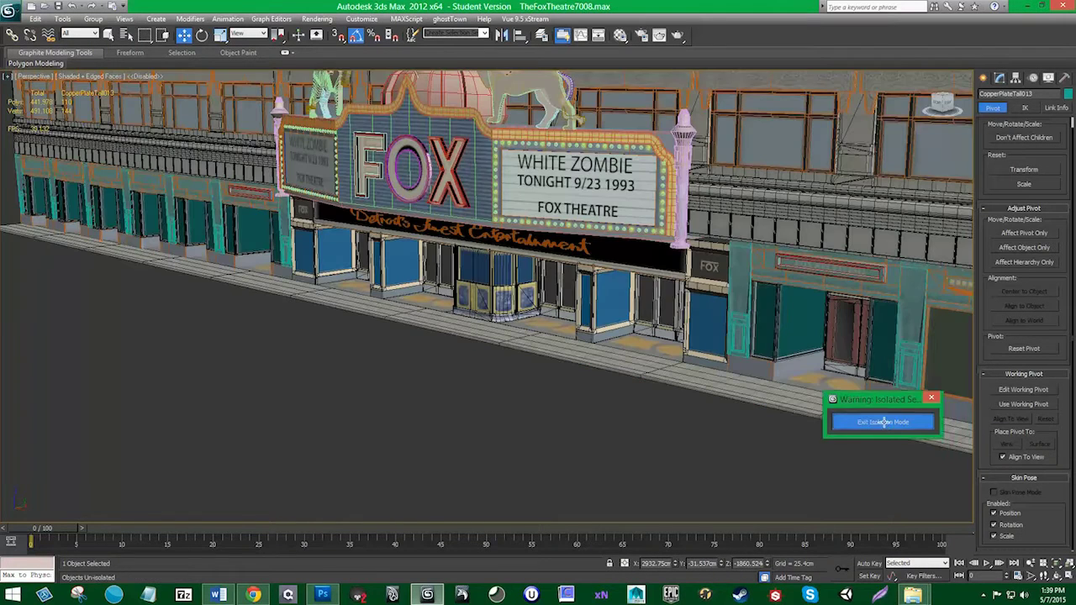
Step: Switch to the Word checklist and mark "Green post square is extruded too much" with an x
click(218, 595)
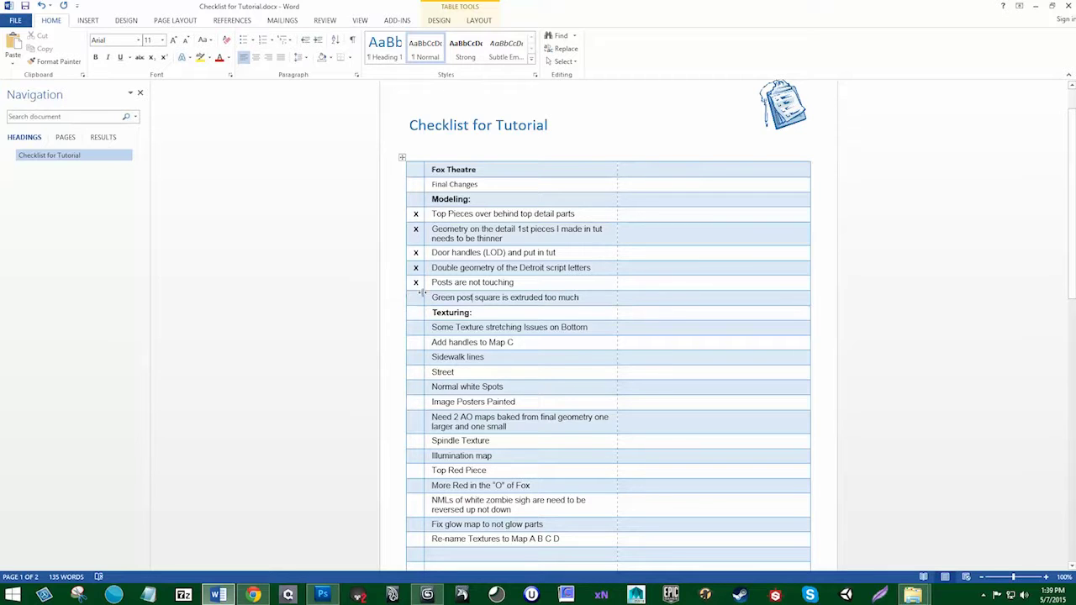
click(419, 298)
text(x)
Step: Switch back to 3ds Max and save the theatre scene
click(427, 595)
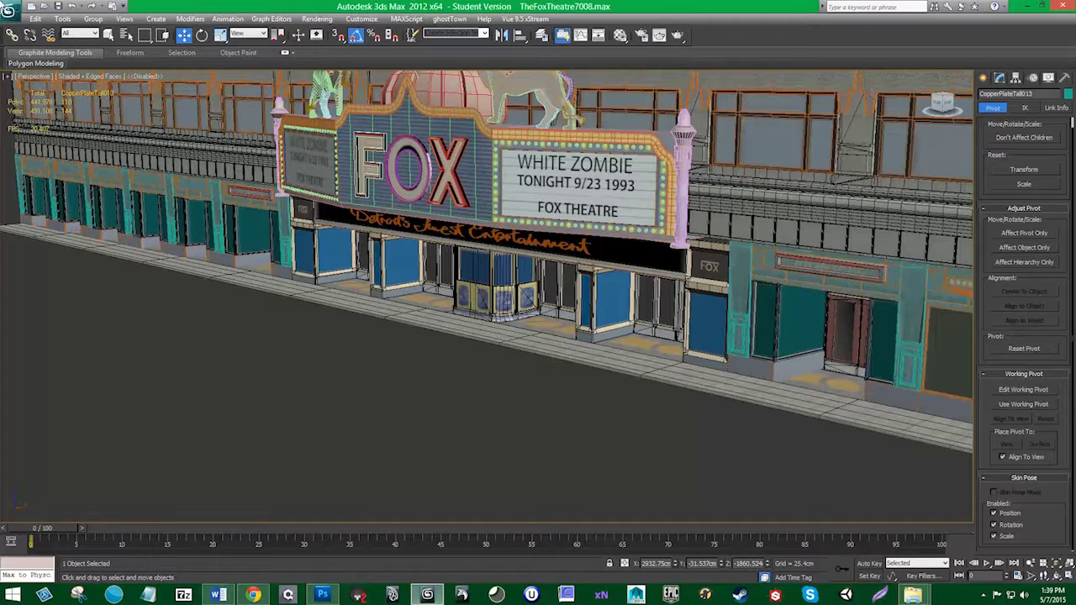
click(10, 11)
click(37, 113)
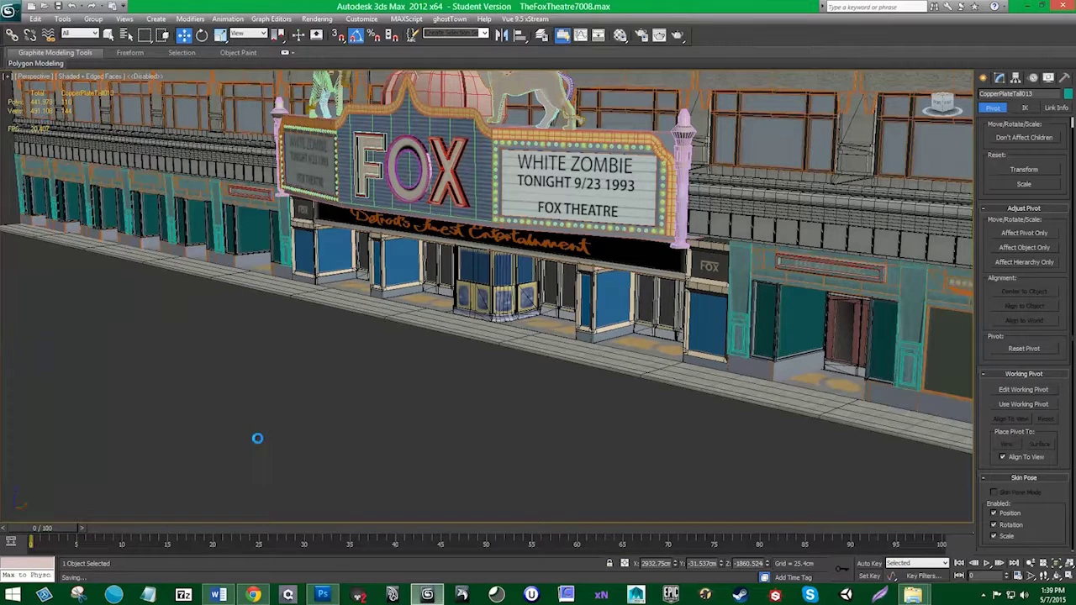
Step: Switch to the Word checklist and highlight the first Texturing entry, "Some Texture stretching Issues on Bottom"
click(217, 594)
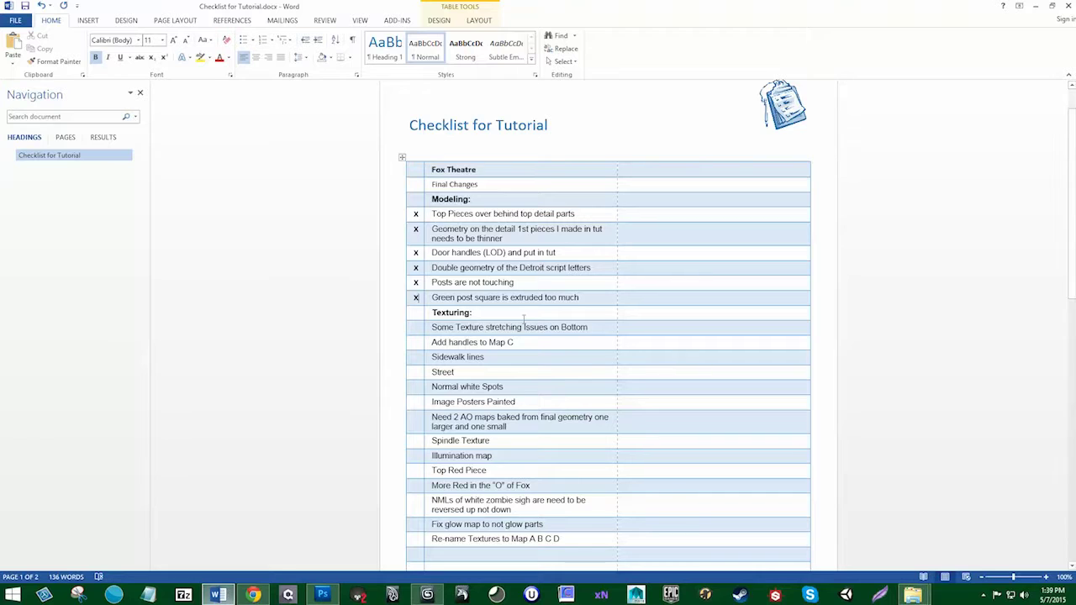
scroll(515, 313, down, 1)
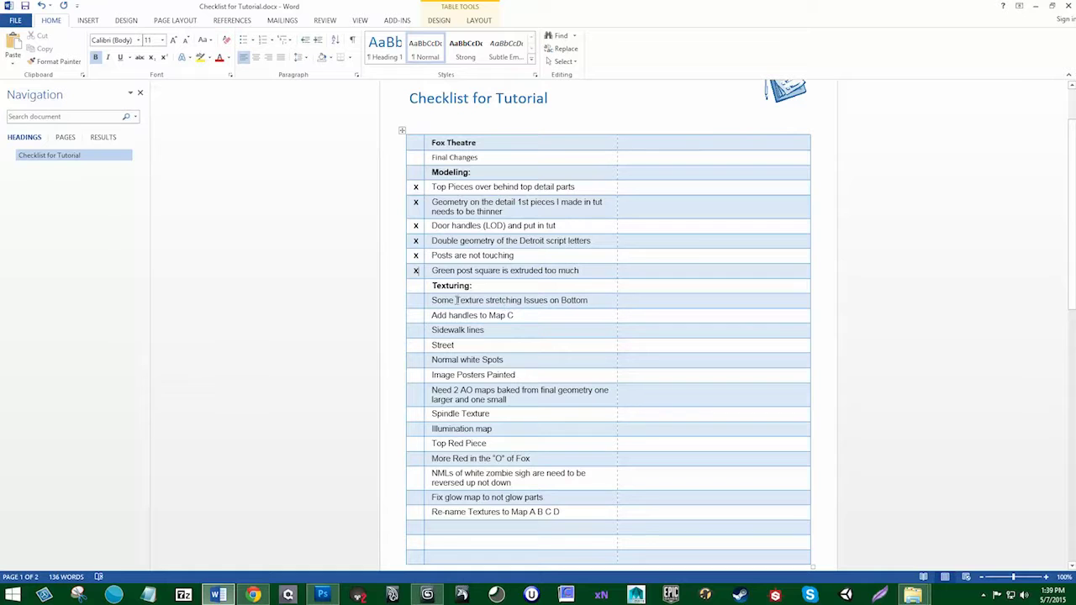
drag(457, 300, 587, 300)
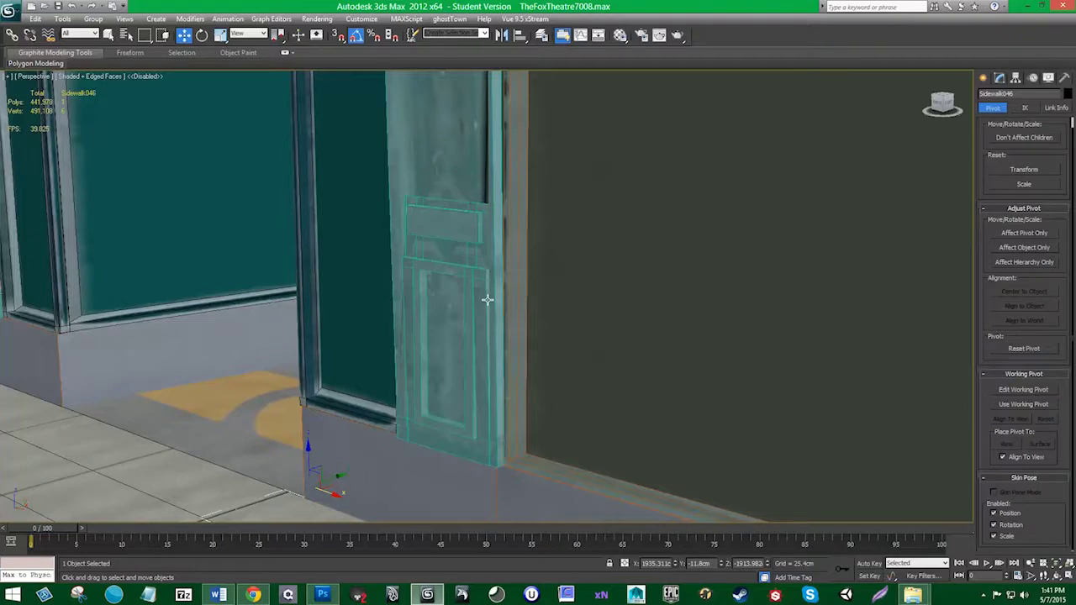
Step: Mark "Some Texture stretching Issues on Bottom" with an x in the Word checklist and move to the "Sidewalk lines" entry
scroll(492, 307, down, 3)
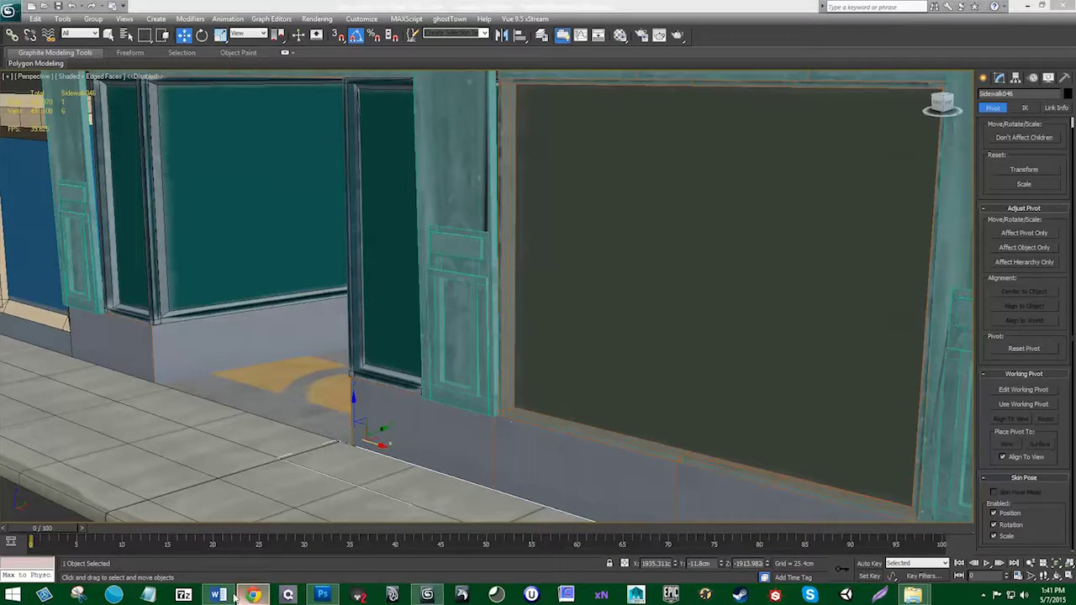
mouse_move(217, 595)
click(252, 534)
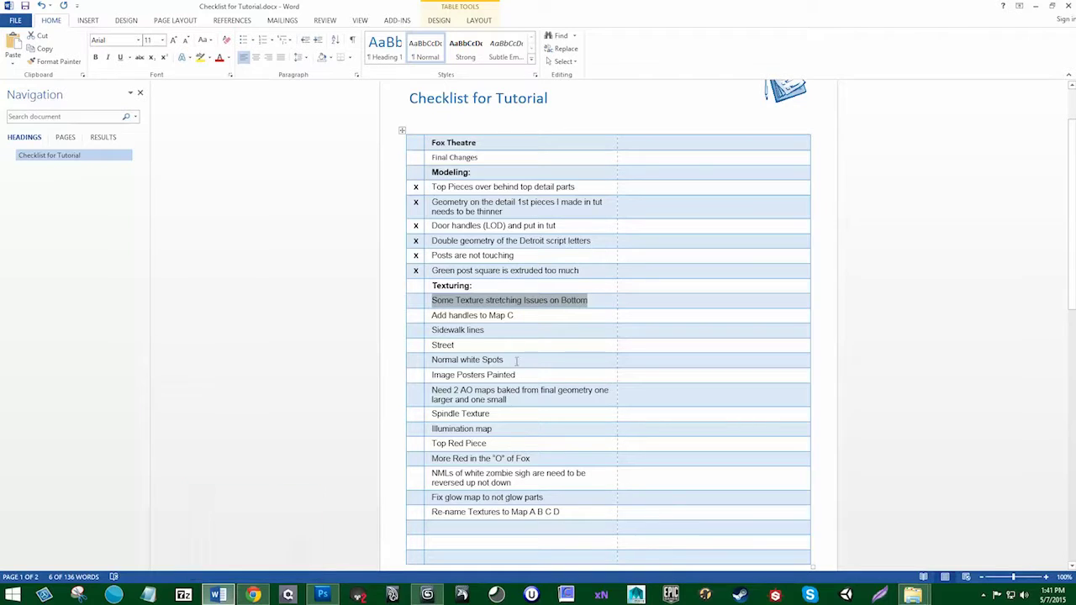
click(455, 302)
click(416, 302)
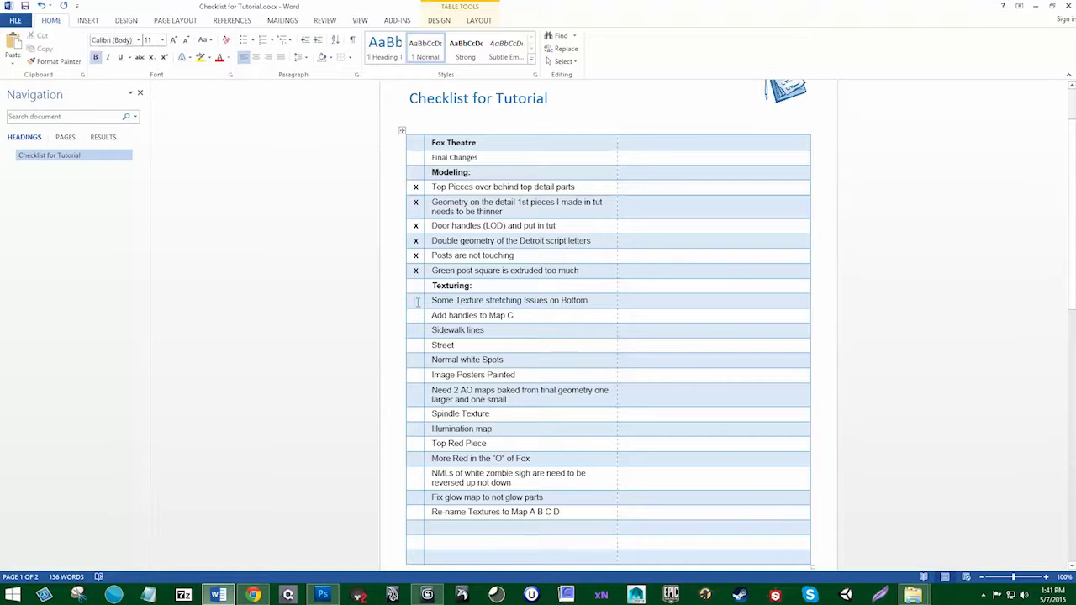
text(x)
click(462, 330)
Step: In File Explorer, browse to sceneassets > images > Map4096X40969002SheetA and open Plane018 DIF.psd in Photoshop
click(322, 595)
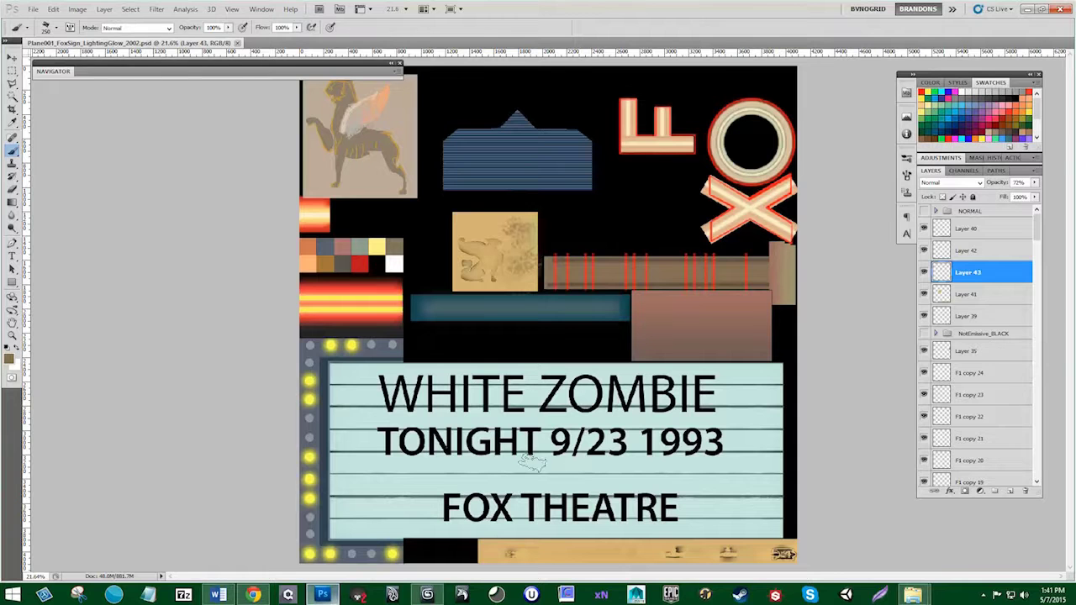
mouse_move(913, 593)
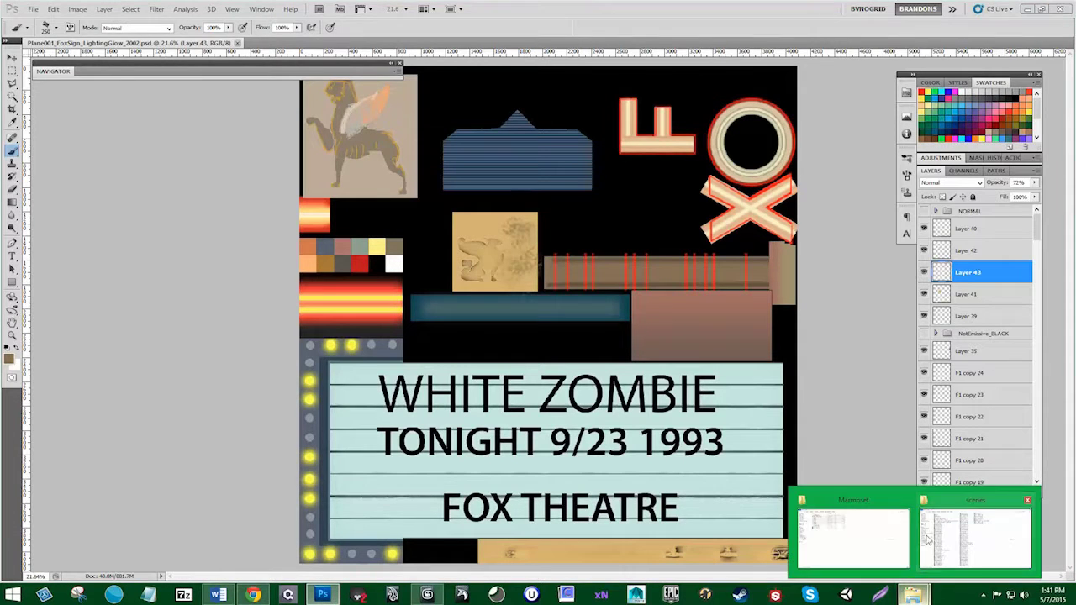
mouse_move(897, 533)
click(976, 534)
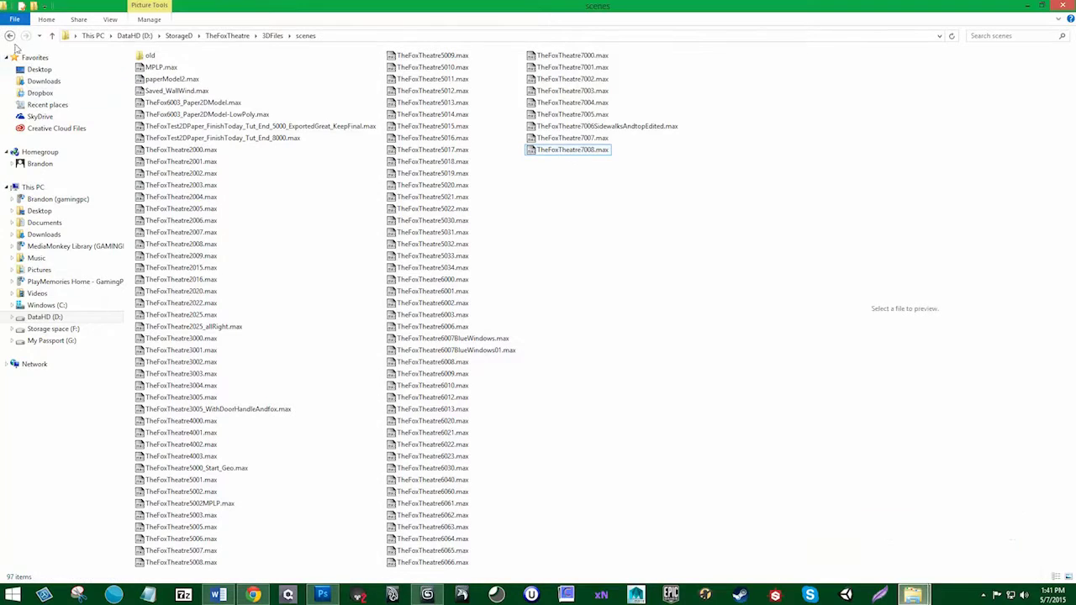
click(9, 35)
double_click(214, 199)
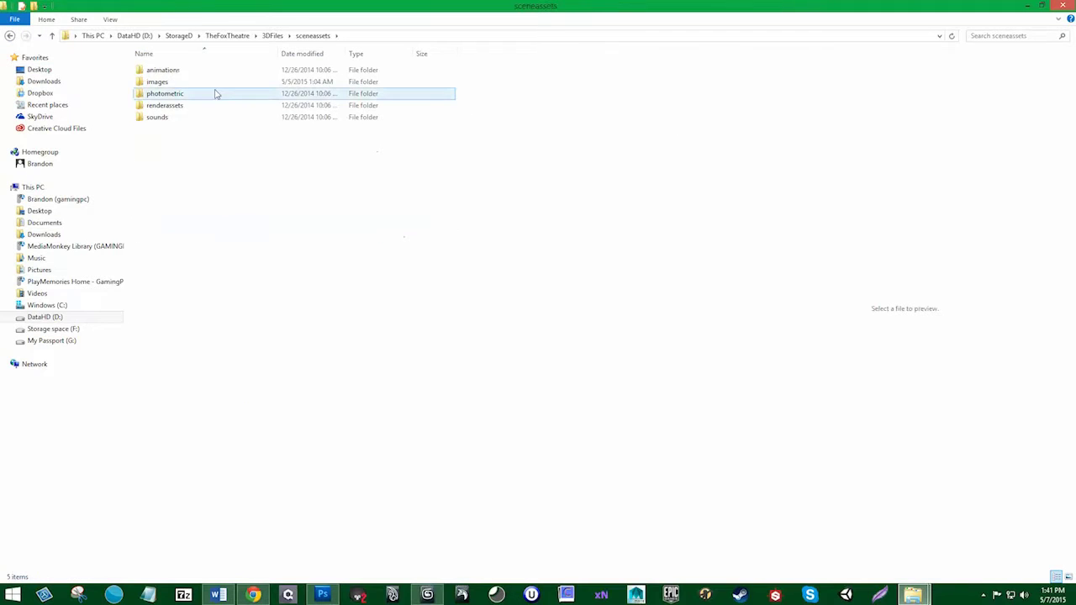
double_click(214, 82)
double_click(185, 55)
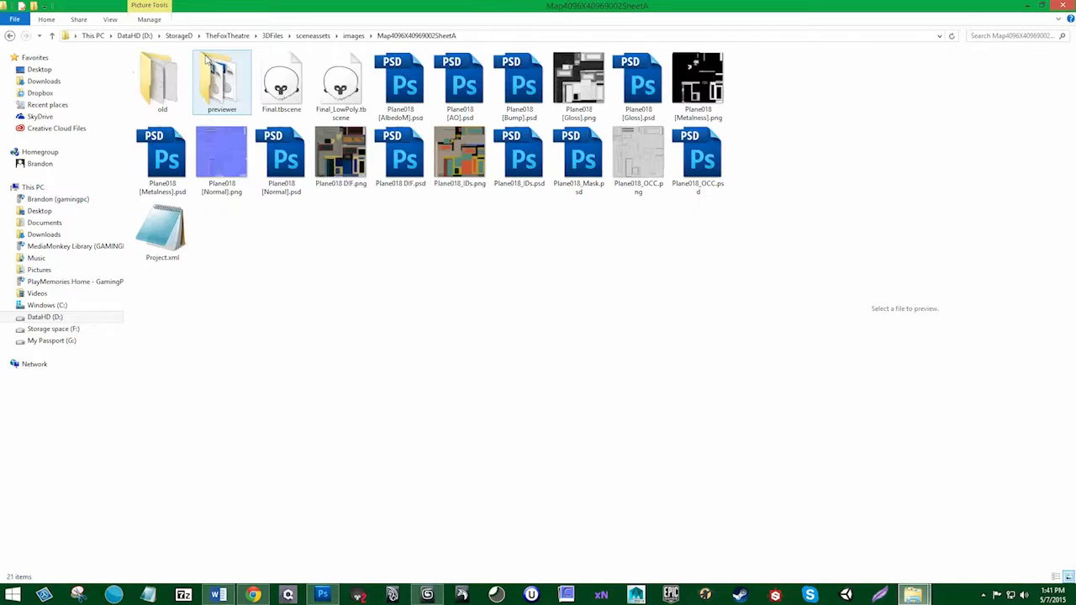
click(328, 150)
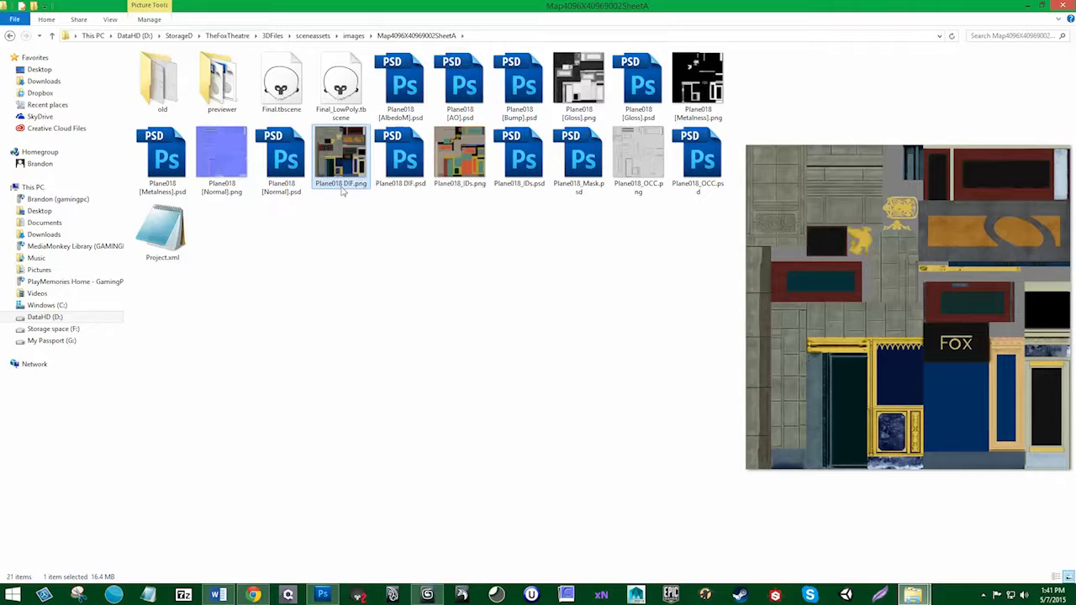
double_click(400, 167)
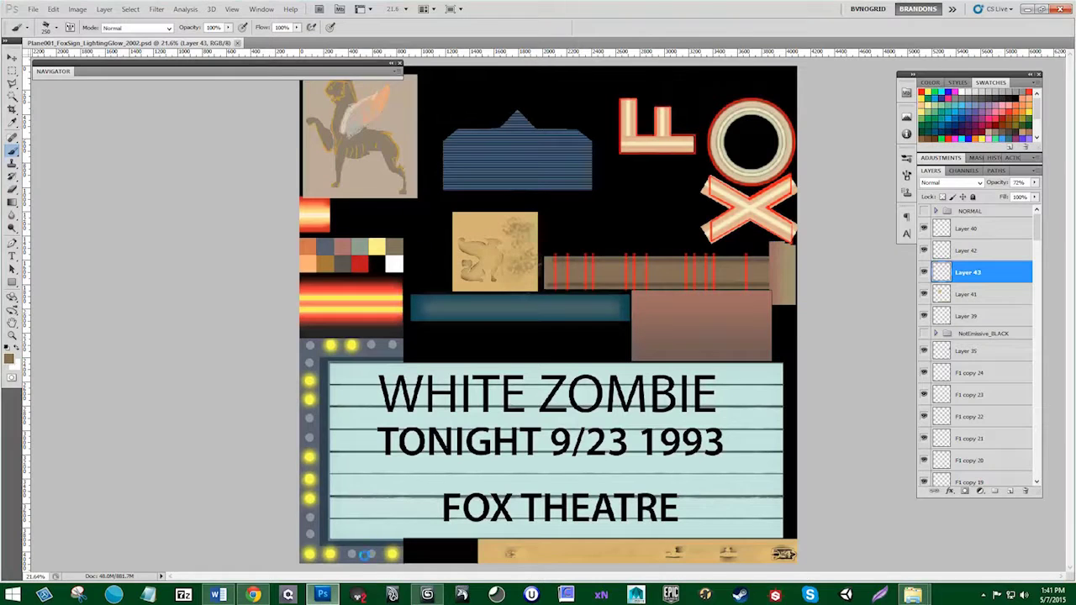
Step: Switch to 3ds Max and turn off edged faces in the perspective view to inspect the sidewalk lines along the storefronts
click(392, 595)
scroll(324, 391, up, 2)
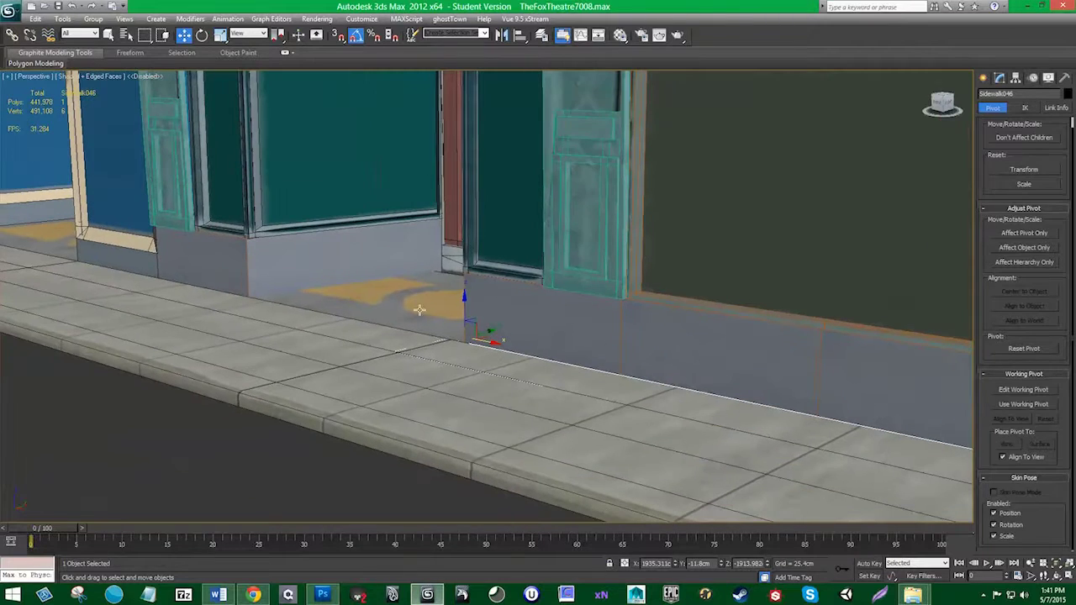
click(45, 79)
click(91, 81)
click(90, 82)
click(124, 127)
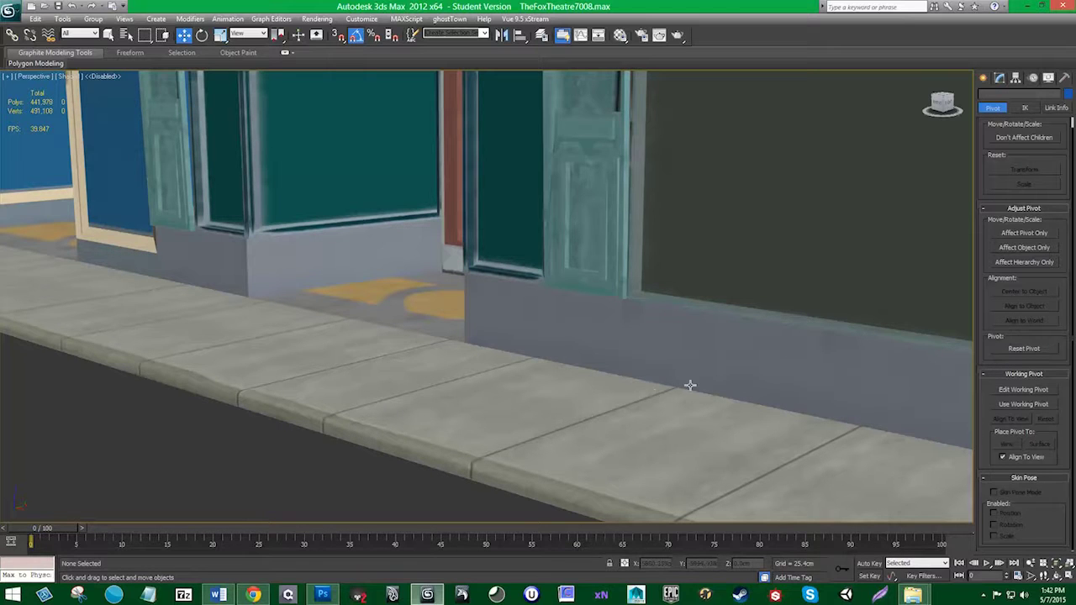
scroll(364, 368, down, 5)
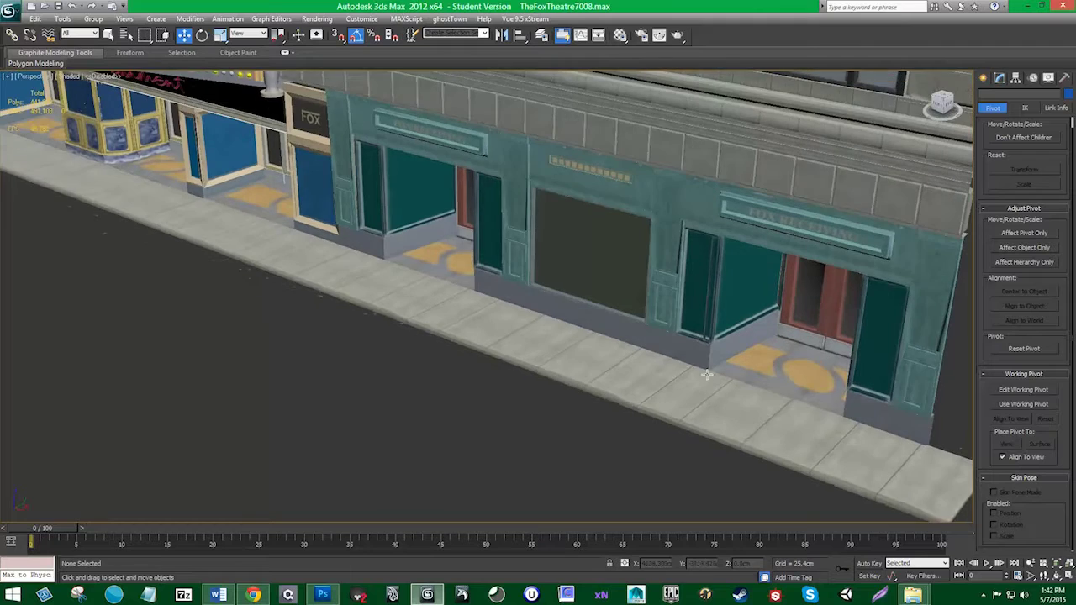
middle_drag(708, 376, 582, 380)
scroll(593, 366, up, 1)
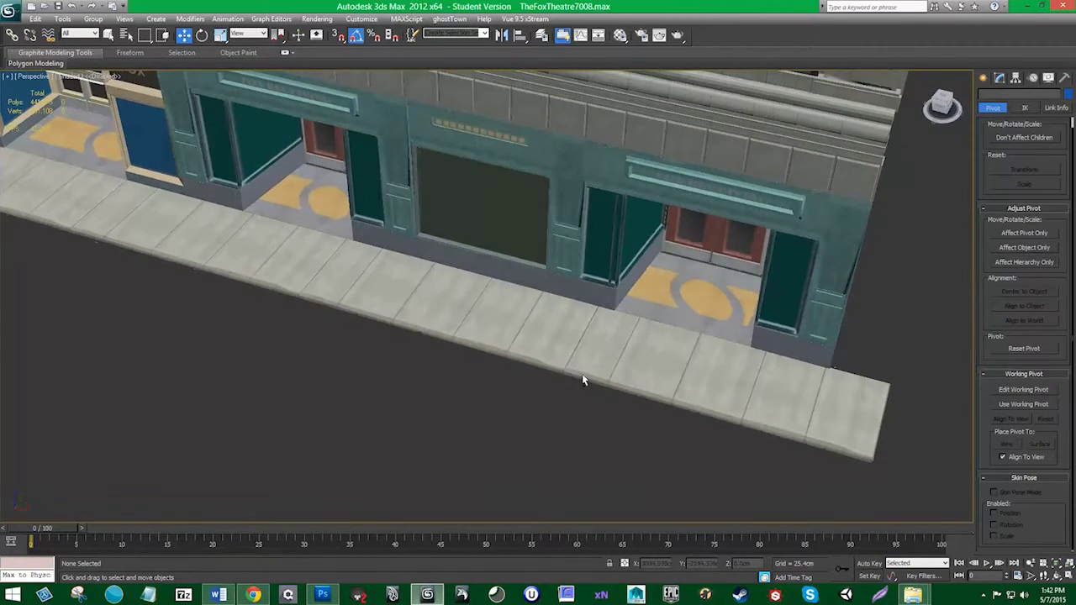
Step: Switch to Photoshop and hide and delete the layers SidewalkLine, SidewalkLine copy and SidewalkLine copy 2 in Plane018 DIF.psd
click(322, 595)
alt+scroll(324, 375, up, 3)
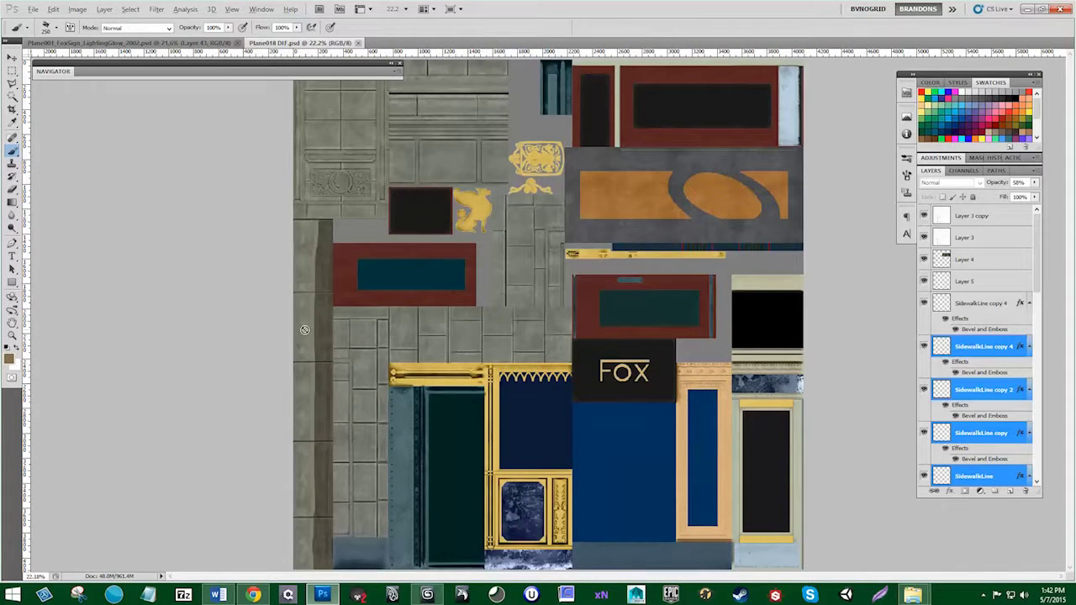
alt+scroll(310, 328, down, 1)
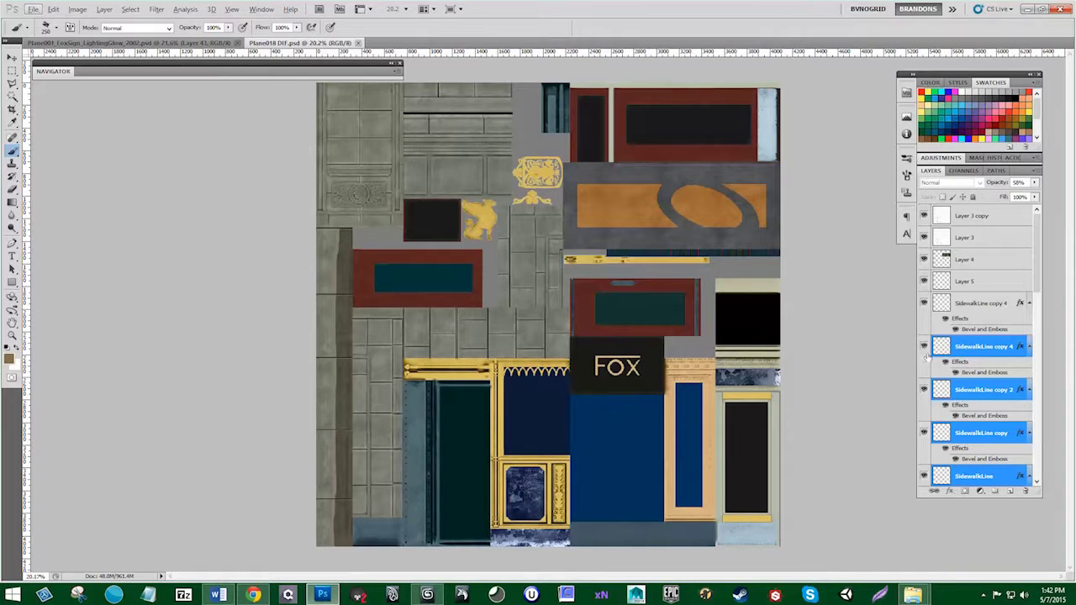
click(925, 389)
click(973, 392)
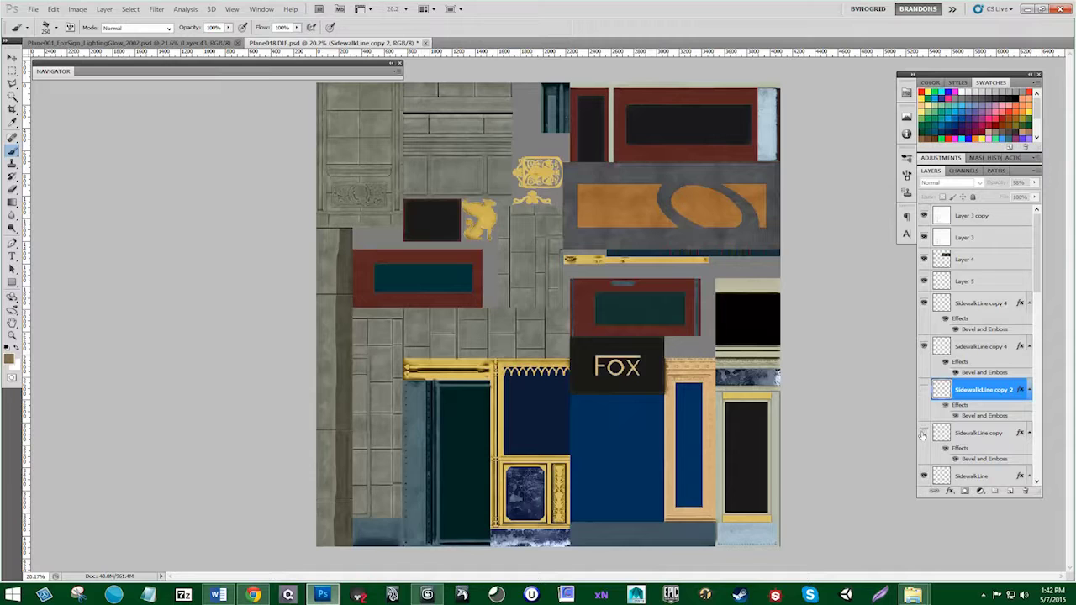
click(956, 473)
ctrl+click(969, 408)
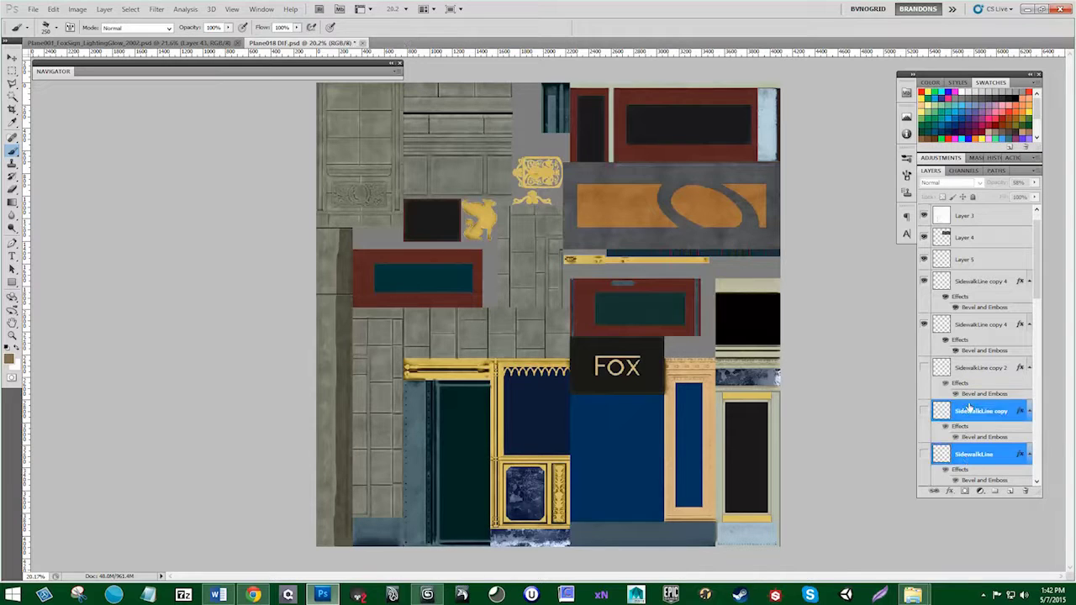
ctrl+click(972, 376)
drag(981, 371, 1025, 490)
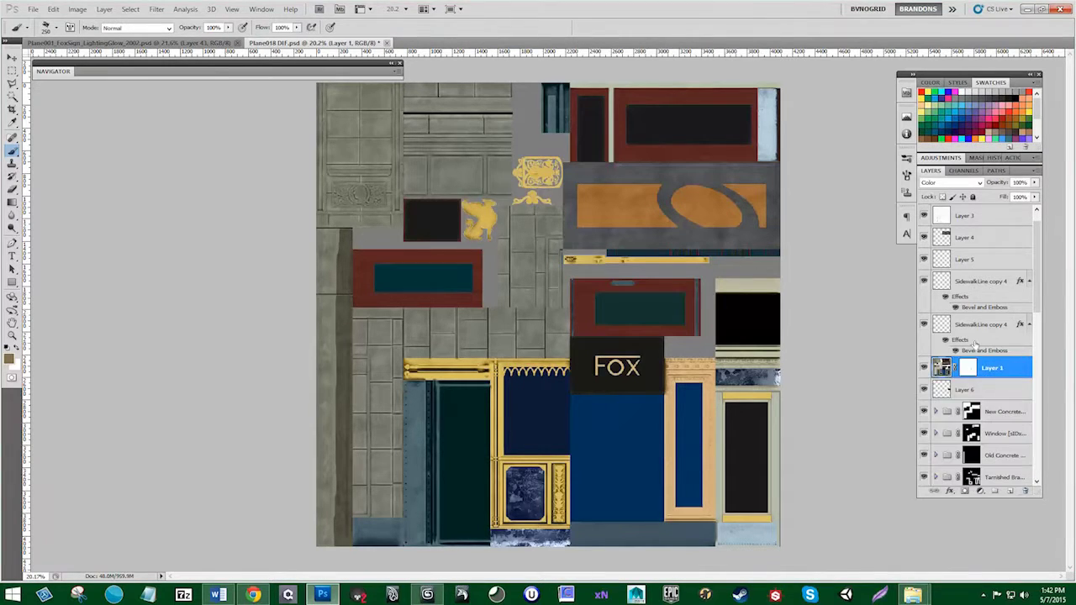
Step: Set the Bevel and Emboss direction to Down on the lower SidewalkLine copy 4 layer
click(967, 326)
click(11, 70)
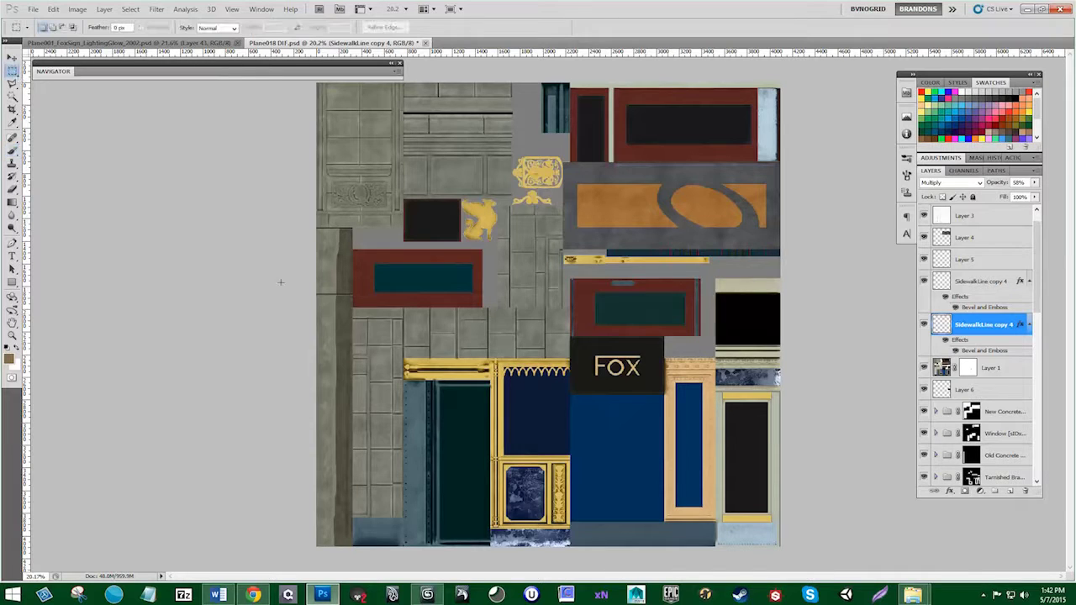
drag(355, 337, 356, 328)
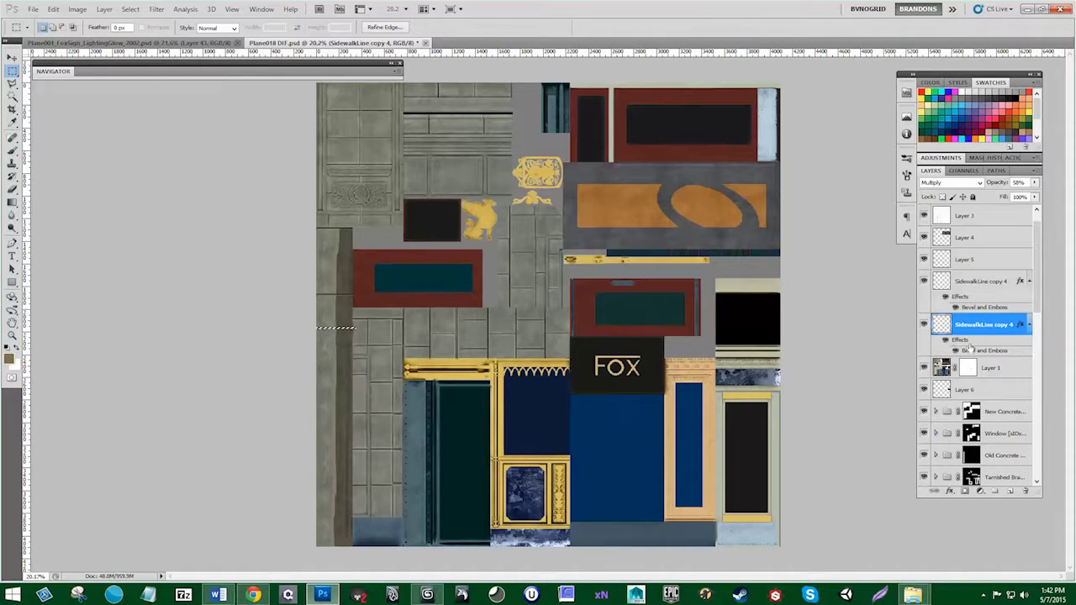
double_click(969, 341)
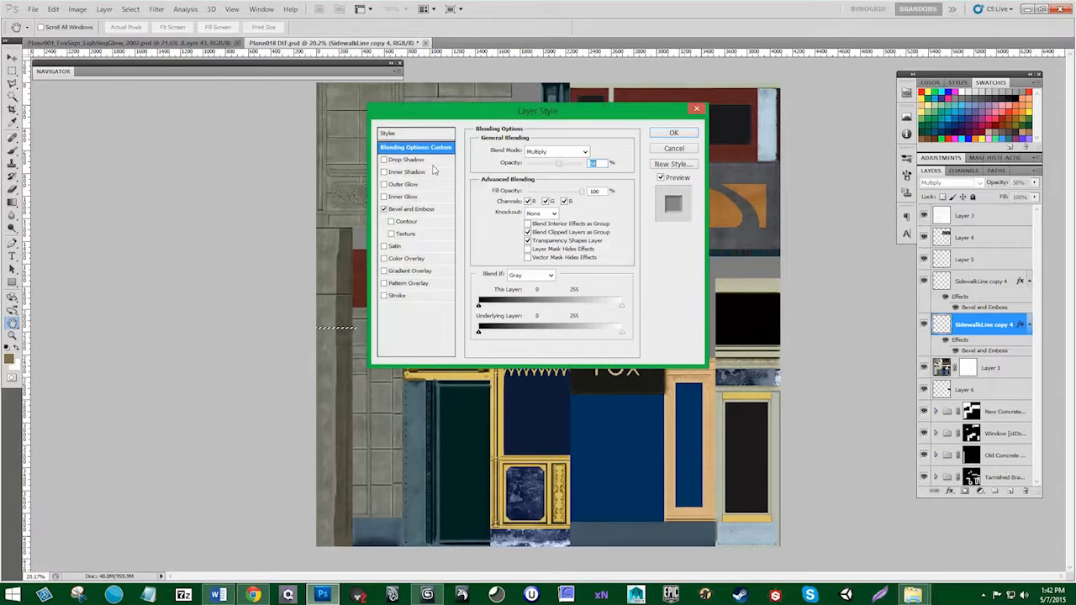
click(412, 210)
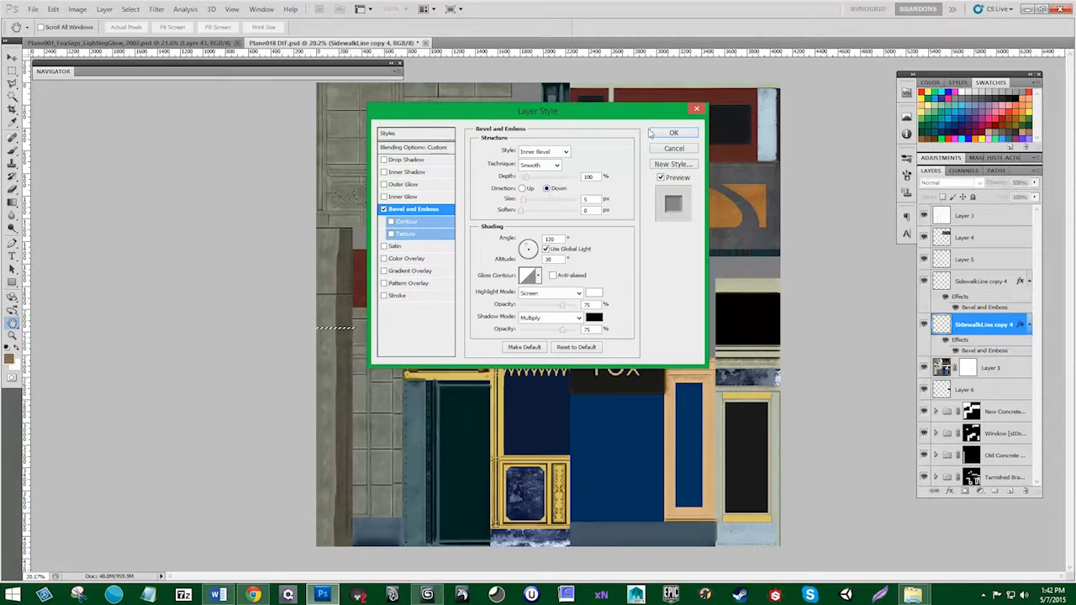
click(668, 134)
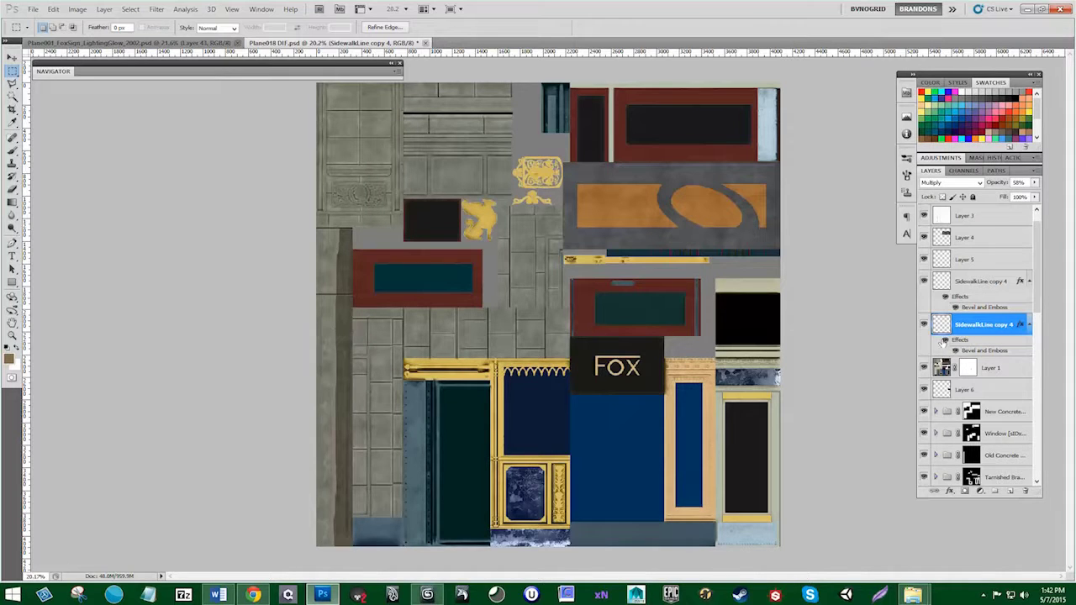
Step: Deselect the marquee and move the lower SidewalkLine copy 4 line slightly down the concrete sidewalk strip
click(190, 284)
key(v)
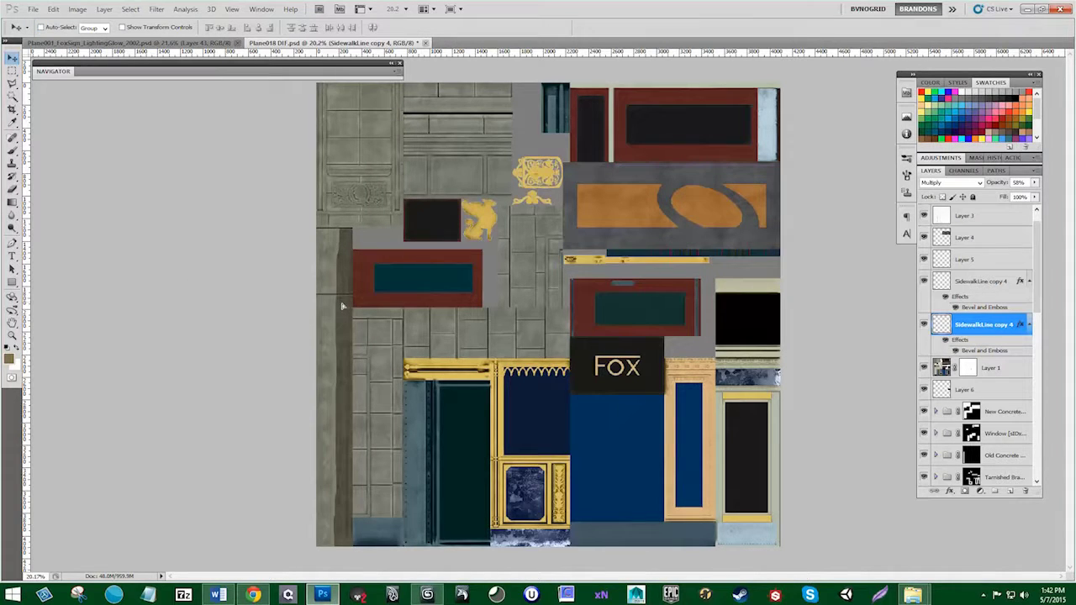
drag(343, 306, 342, 316)
Step: Duplicate both SidewalkLine copy 4 layers twice and space the copied lines evenly down the concrete sidewalk strip
ctrl+click(973, 283)
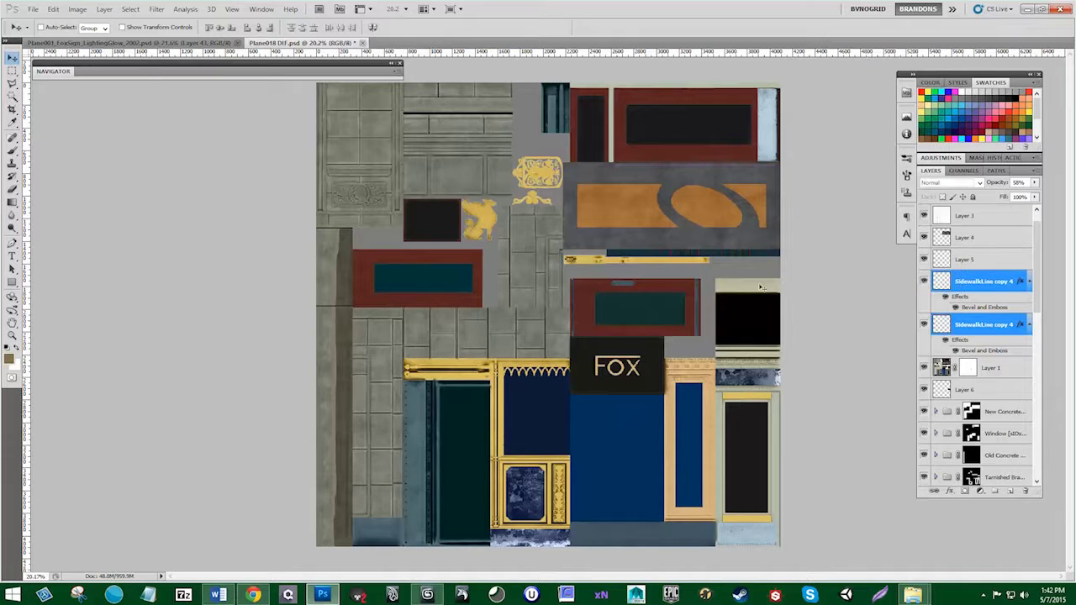
alt+drag(335, 271, 339, 350)
key(ctrl+j)
drag(337, 392, 325, 486)
key(ctrl+j)
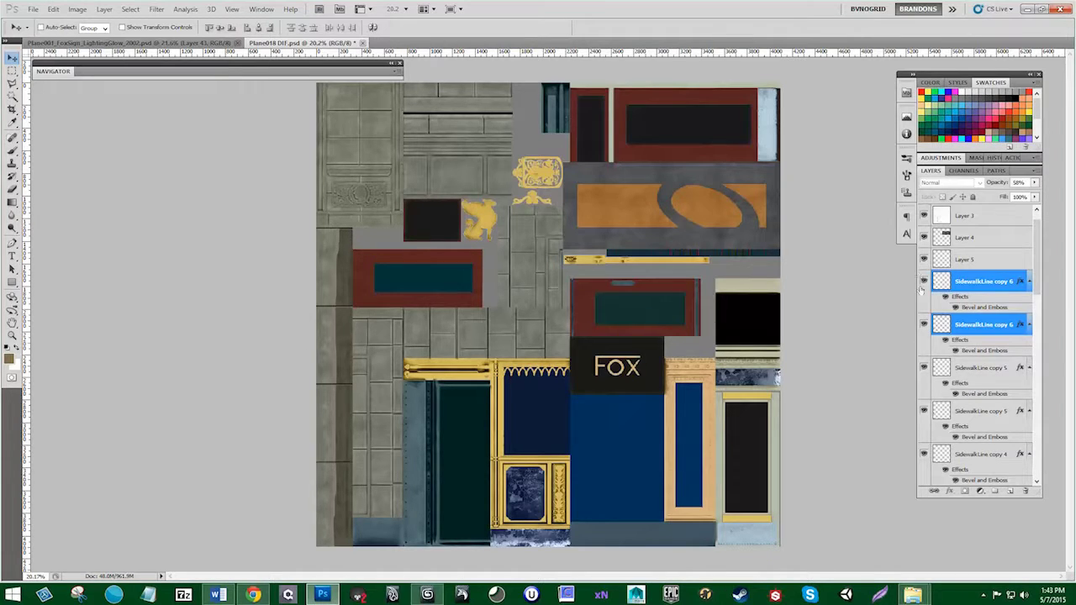
Step: Add the SidewalkLine copy 5 layers and the bottom copy 4 layer to the selection and shift the lines slightly down the strip
ctrl+click(965, 374)
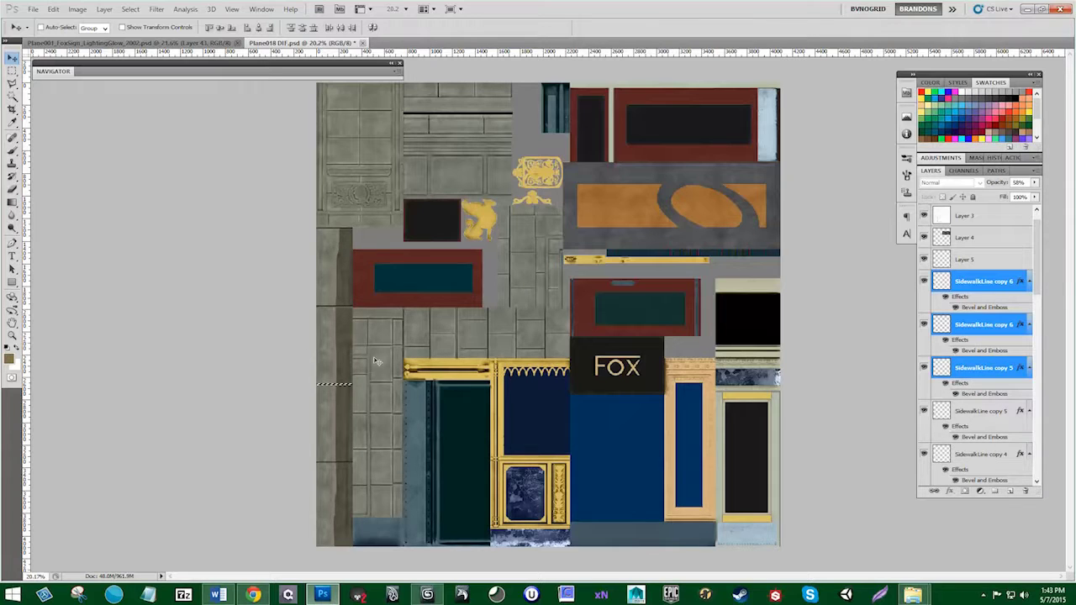
ctrl+click(973, 414)
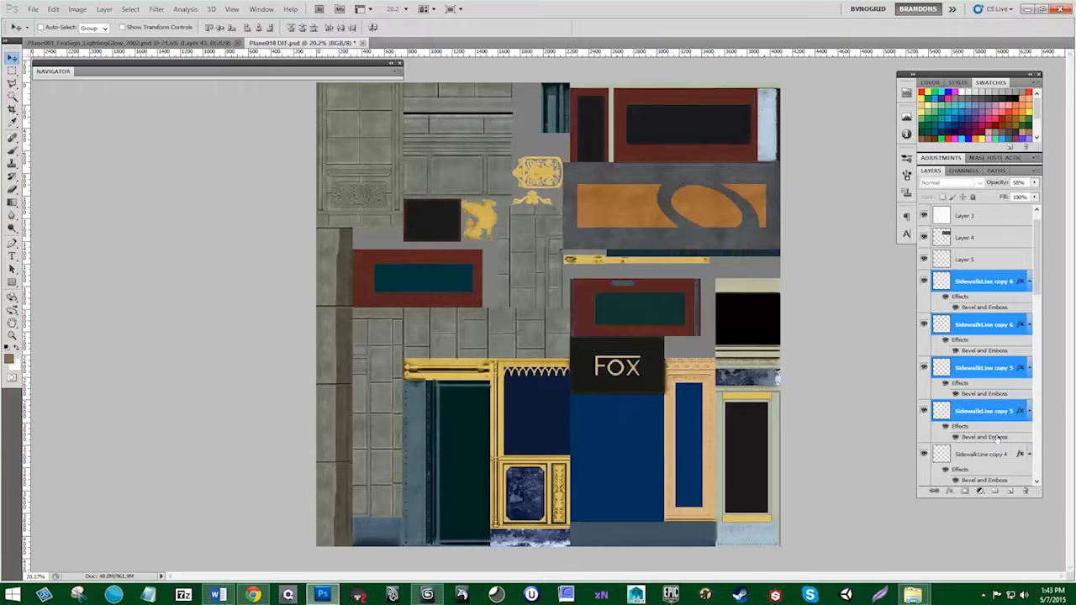
scroll(982, 434, down, 1)
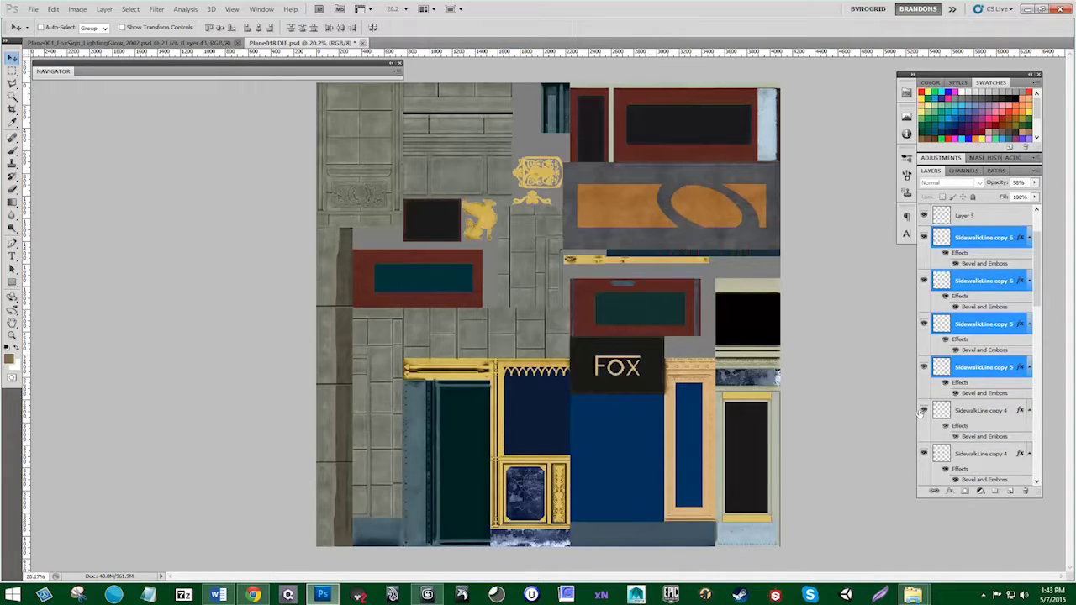
ctrl+click(981, 453)
scroll(978, 439, down, 2)
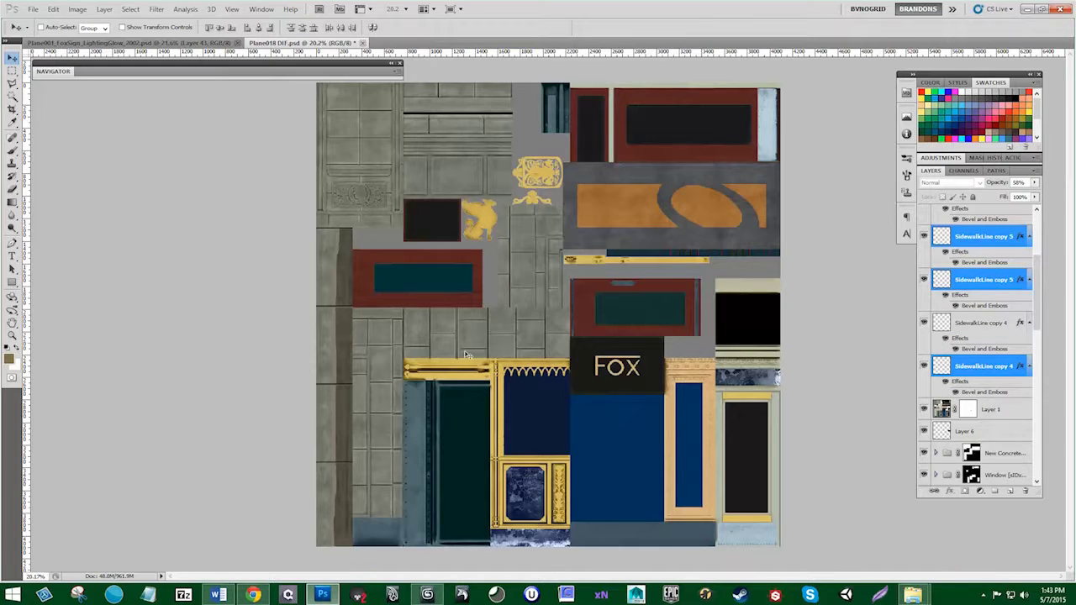
drag(393, 336, 392, 339)
key(ctrl+j)
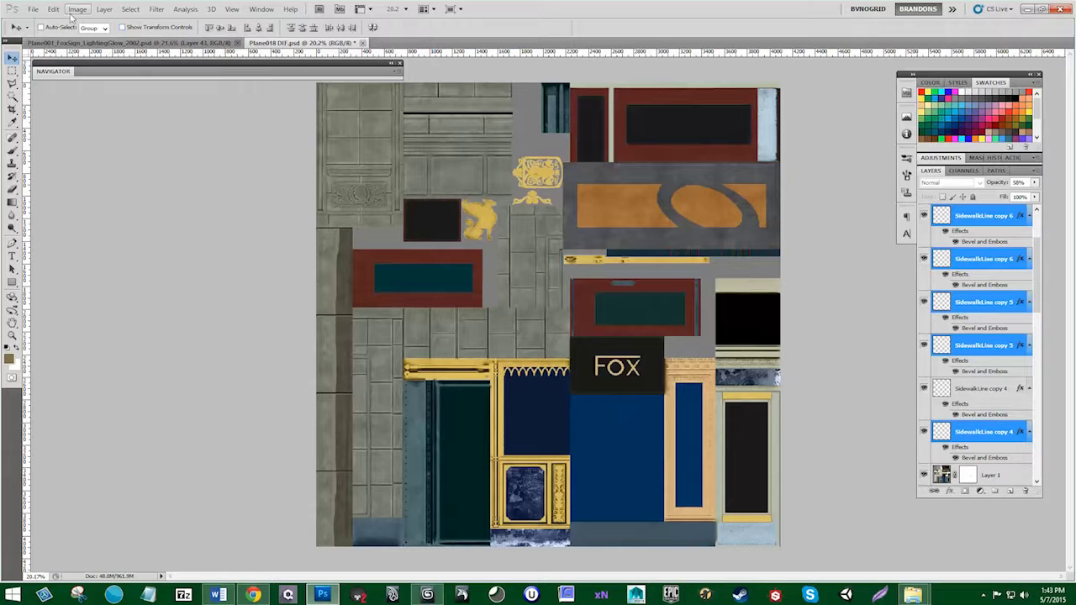
Step: Save Plane018 DIF.psd and save a PNG copy over the existing Plane018 DIF.png in Map4096X40969002SheetA
click(33, 8)
click(66, 180)
click(33, 8)
click(74, 182)
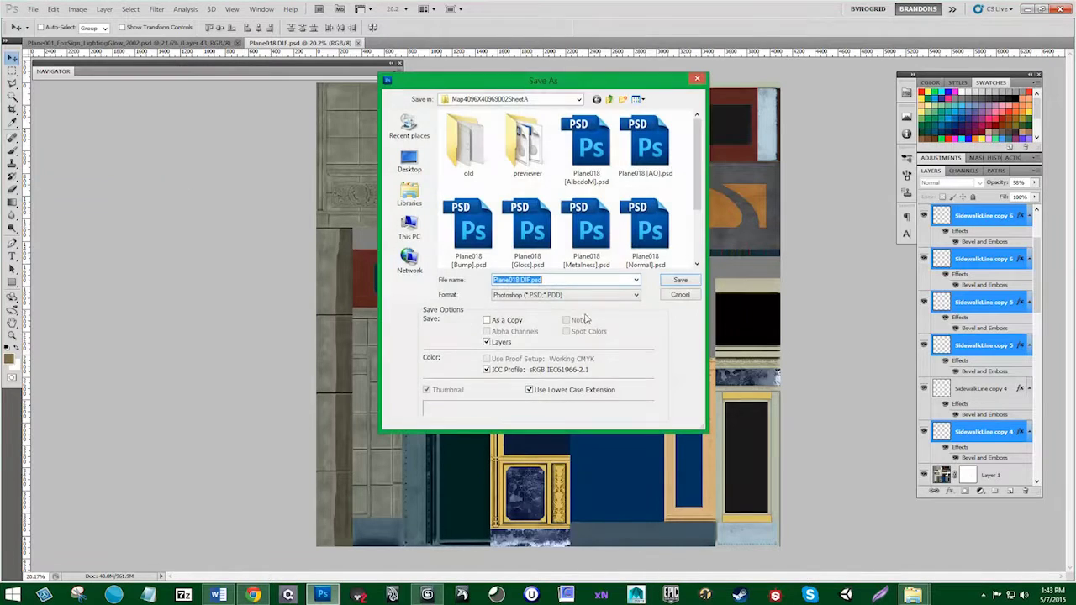
click(565, 294)
click(608, 359)
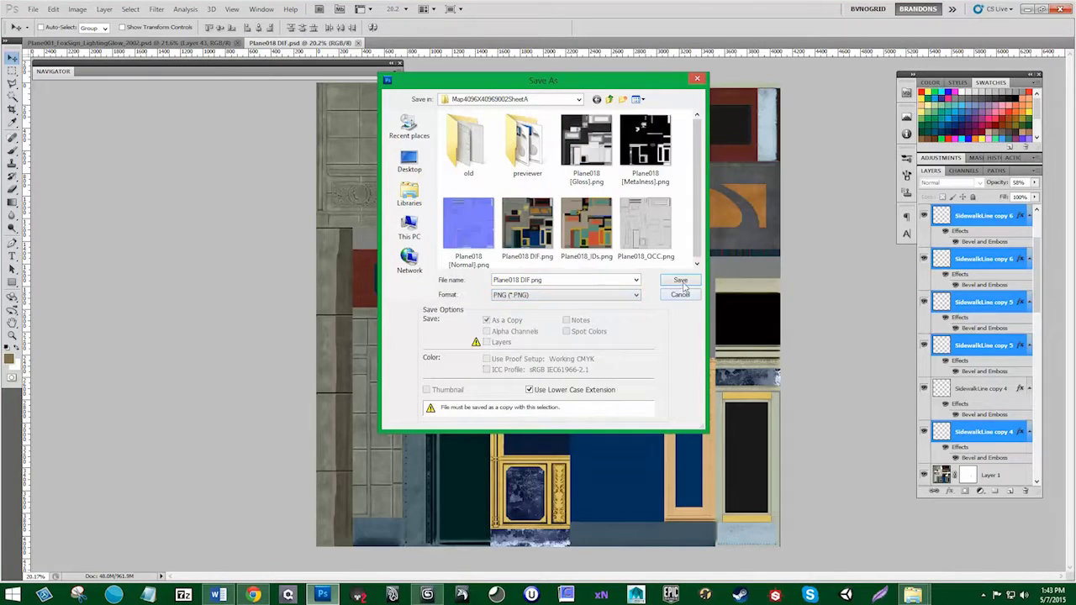
double_click(551, 243)
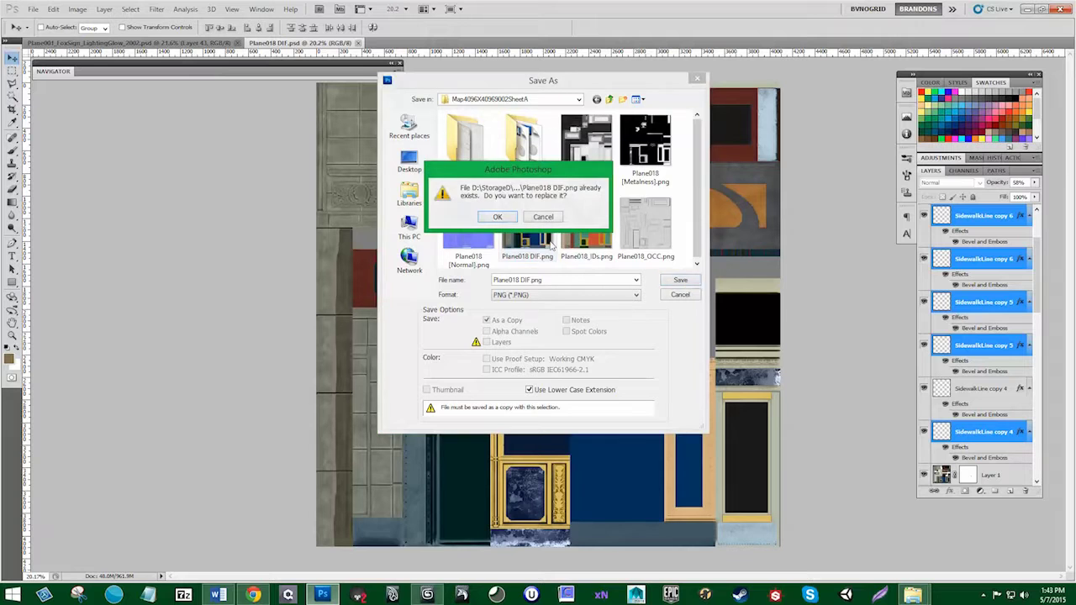
click(499, 219)
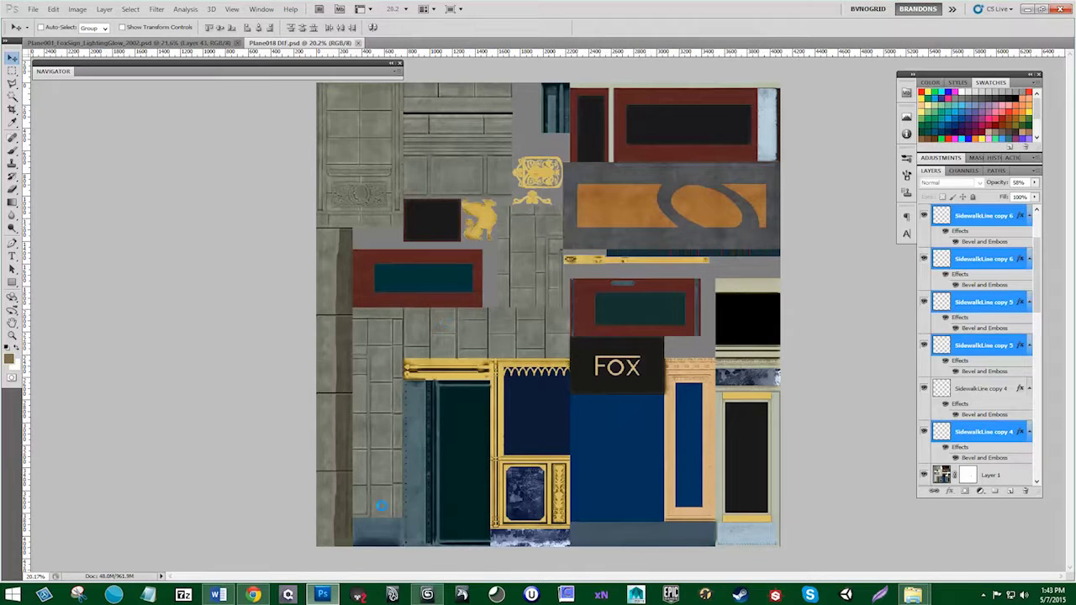
Step: Check the updated sidewalk lines in 3ds Max and mark "Sidewalk lines" with an x in the Word checklist
click(427, 595)
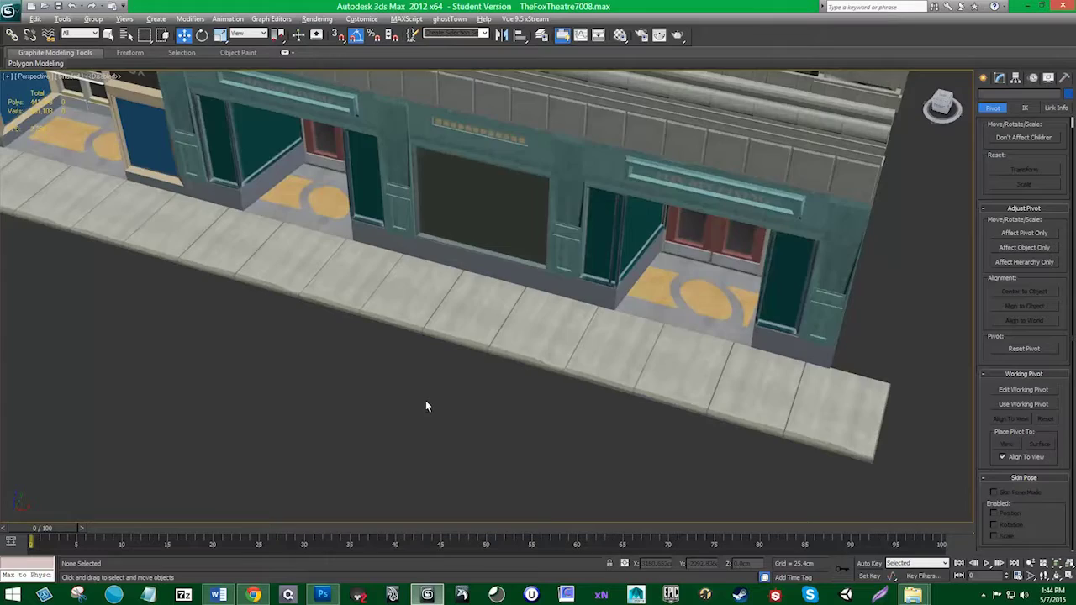
mouse_move(425, 405)
alt+middle_down()
mouse_move(421, 376)
mouse_move(422, 395)
mouse_move(422, 378)
mouse_move(402, 401)
mouse_move(403, 419)
mouse_move(410, 375)
mouse_move(413, 389)
mouse_move(428, 389)
mouse_move(416, 393)
alt+middle_up()
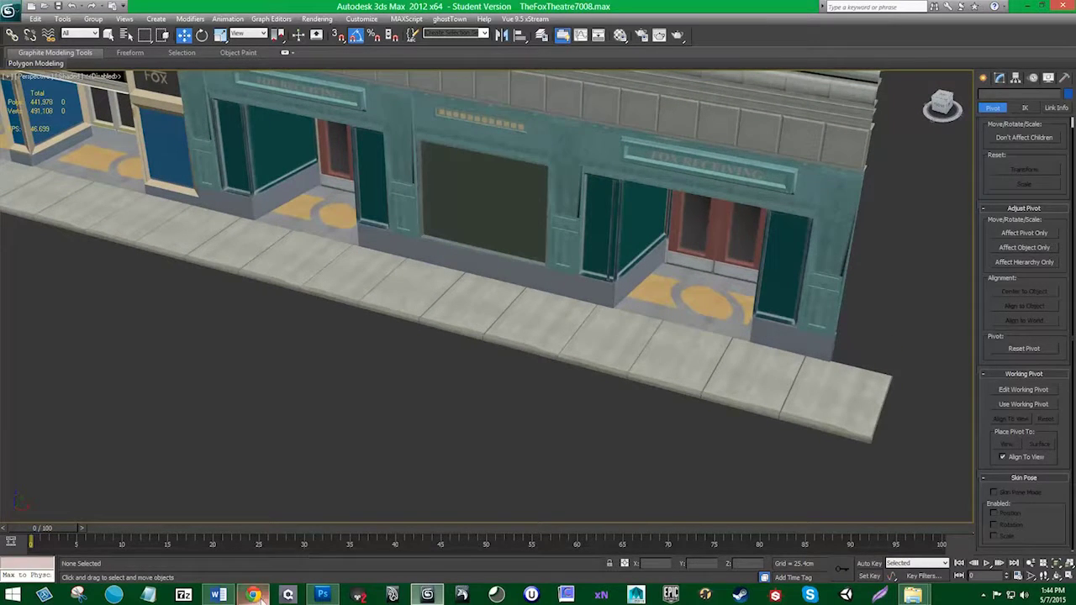
click(218, 596)
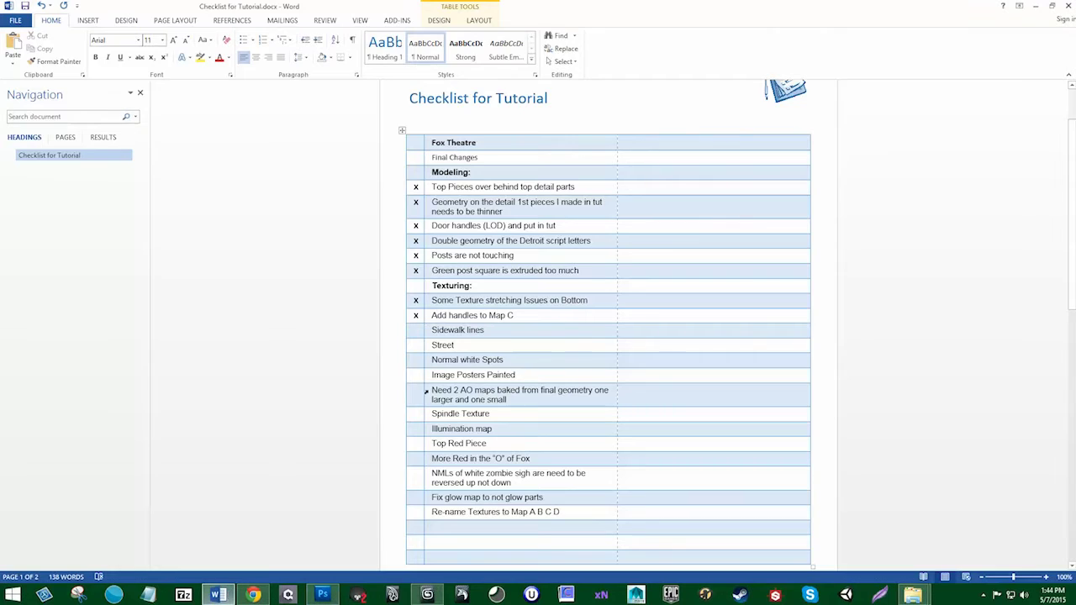
click(421, 329)
Step: Review the "Street" and "Normal white Spots" entries in the Word checklist and return to 3ds Max
click(456, 345)
drag(456, 345, 430, 345)
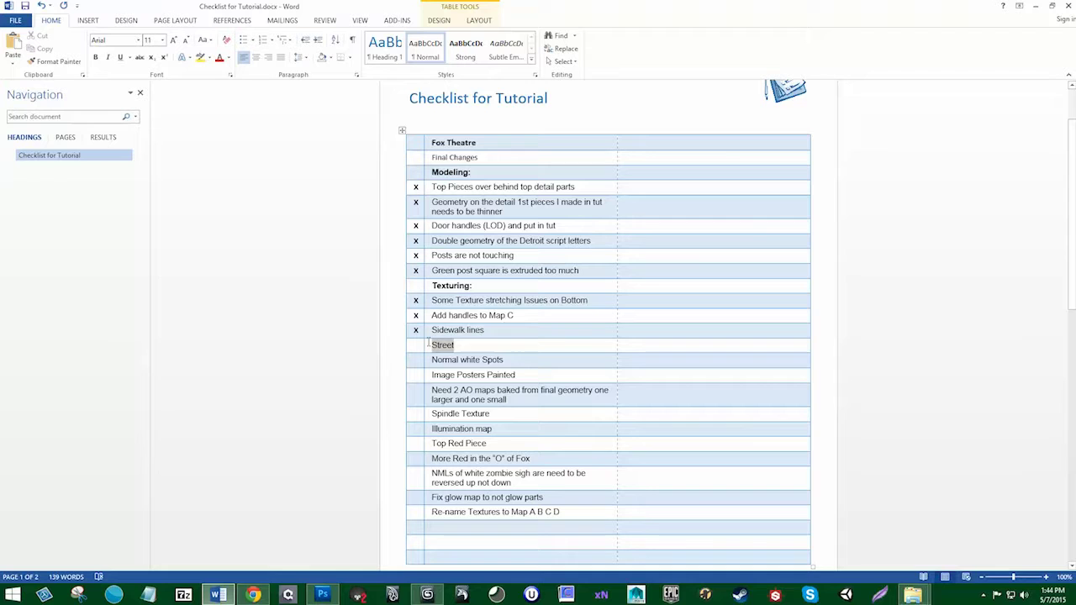
click(576, 270)
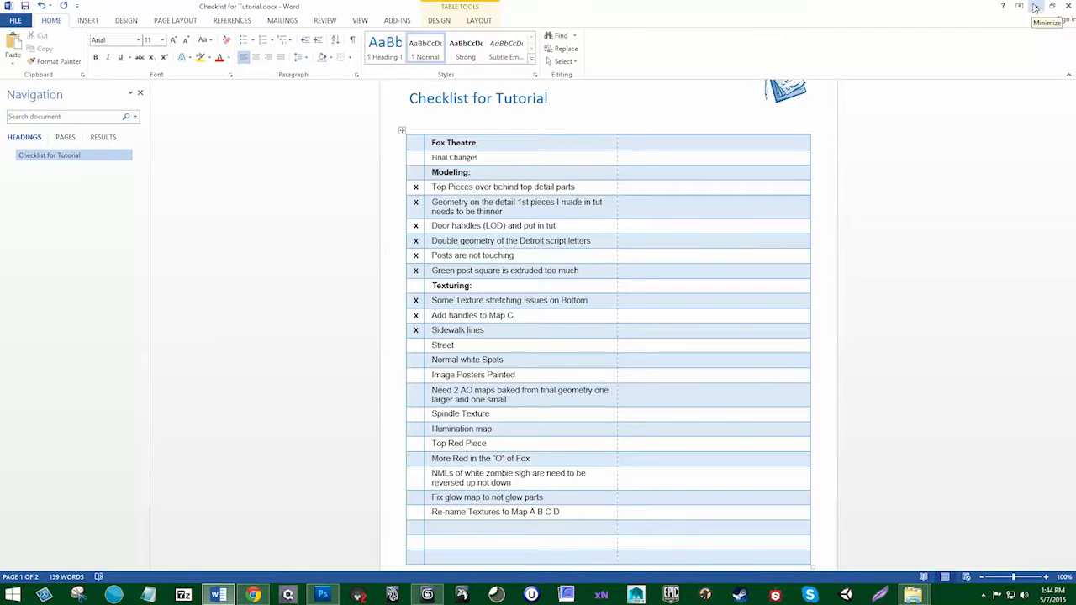
click(1036, 8)
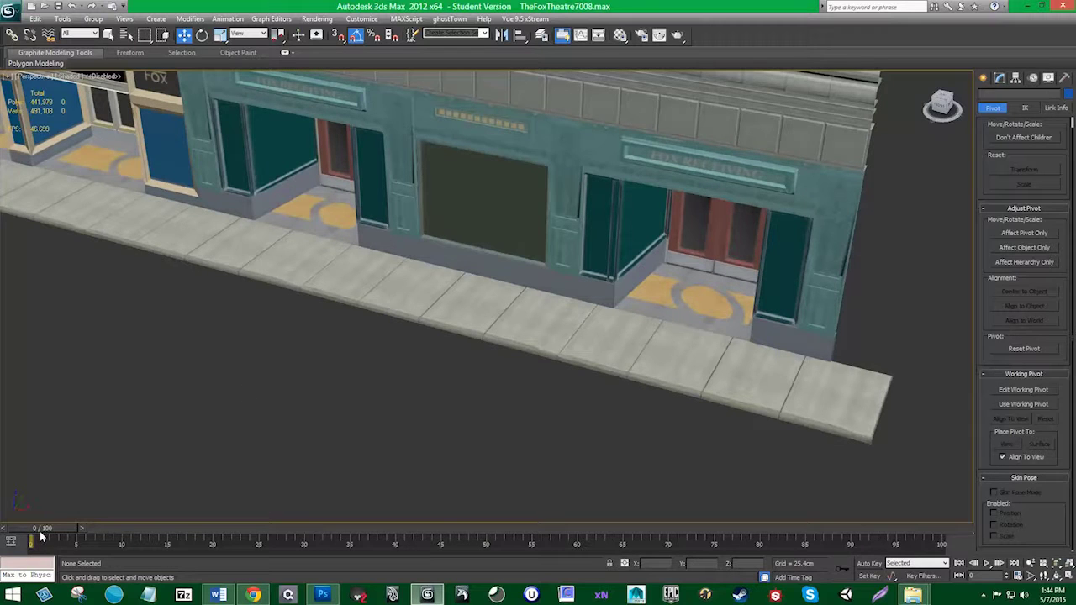
click(218, 595)
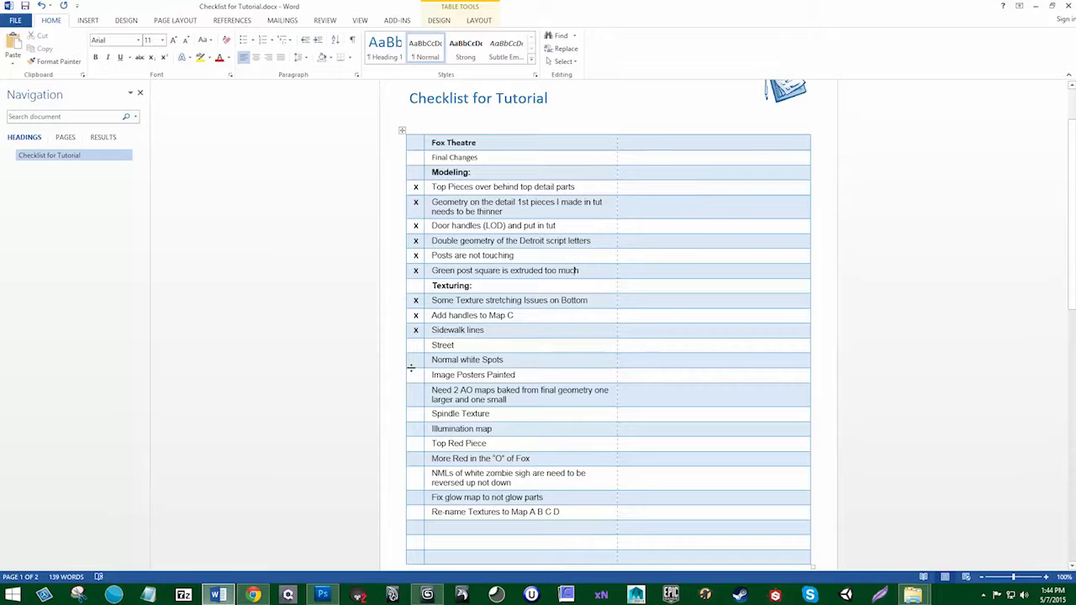
triple_click(487, 359)
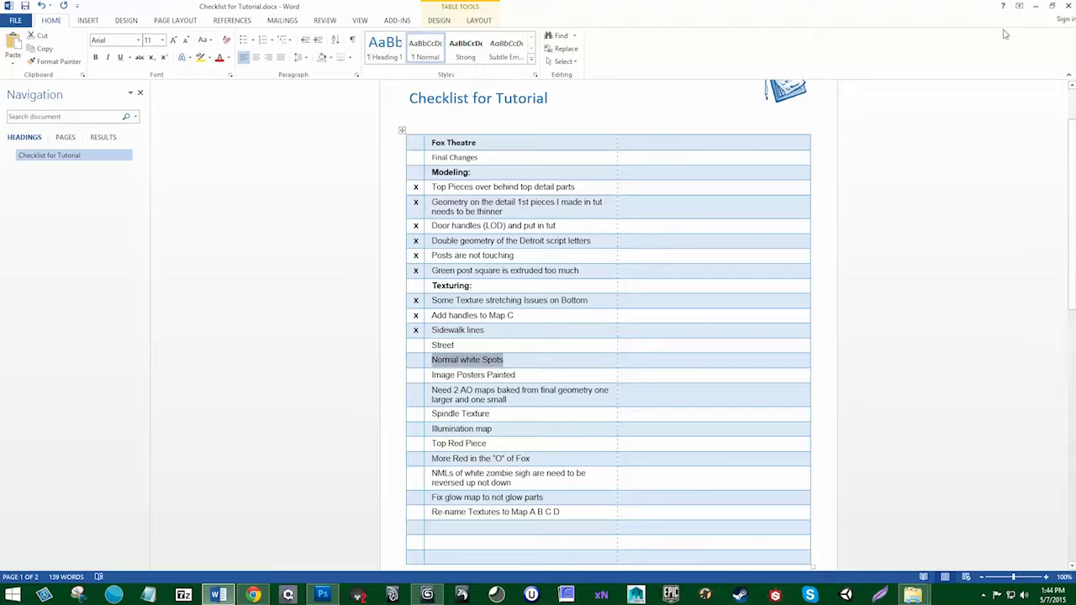
click(1035, 6)
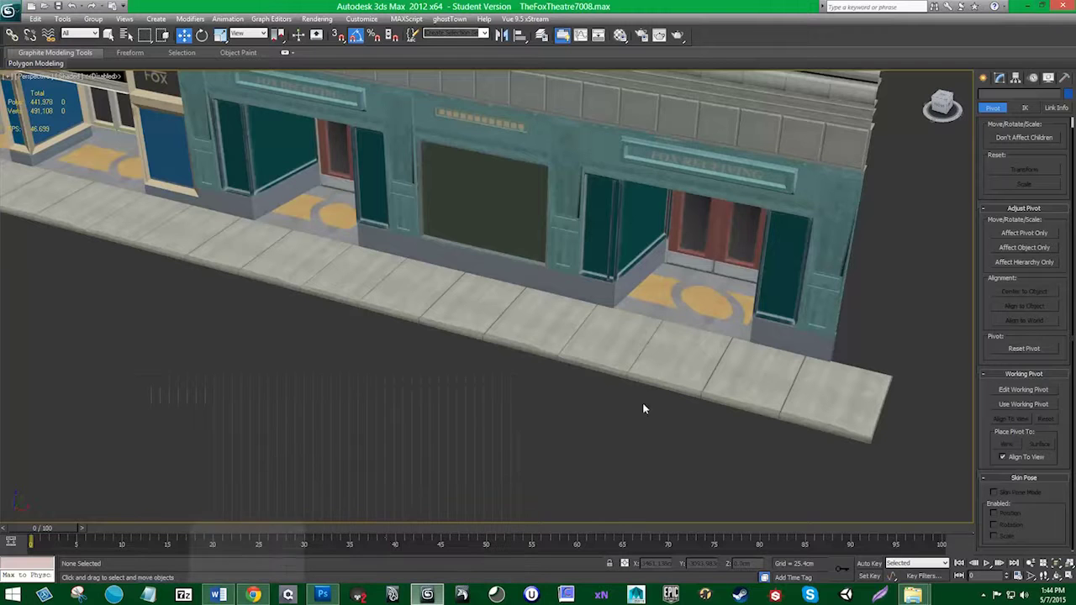
Step: Switch to Photoshop, close Plane018 DIF.psd and minimize the program window
click(335, 597)
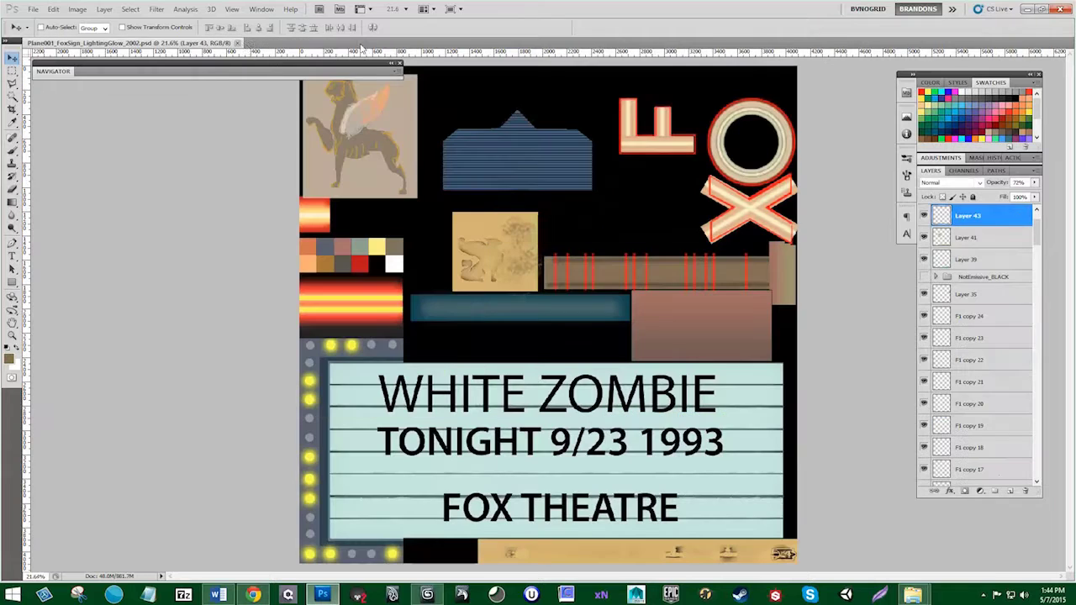
click(358, 42)
click(41, 10)
click(42, 10)
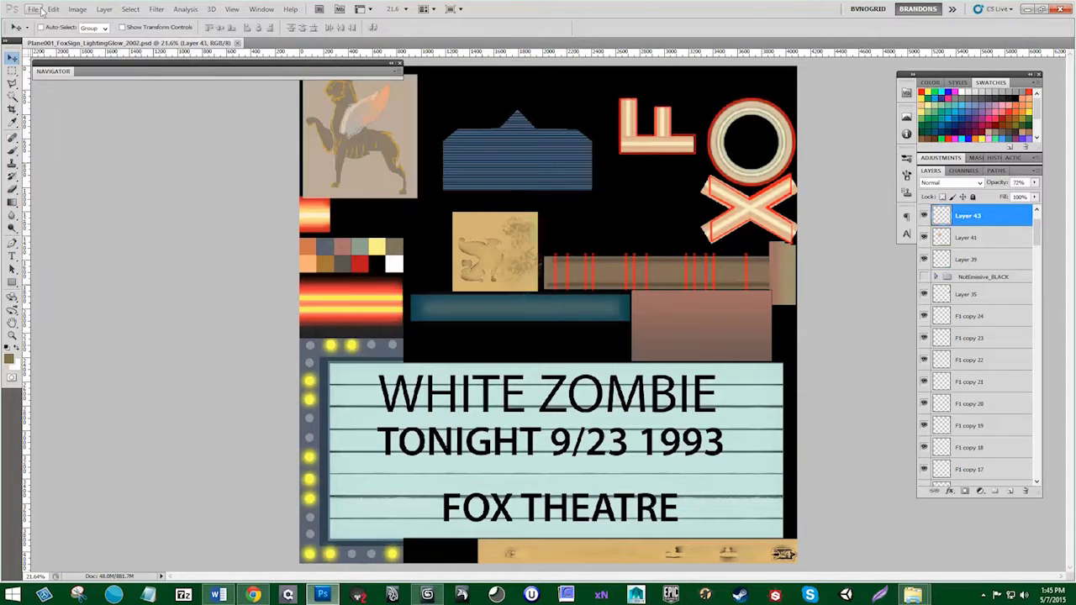
click(1028, 9)
Step: Switch to the Map4096X40969002SheetA folder in File Explorer and open Plane018 [Normal].psd in Photoshop
mouse_move(916, 594)
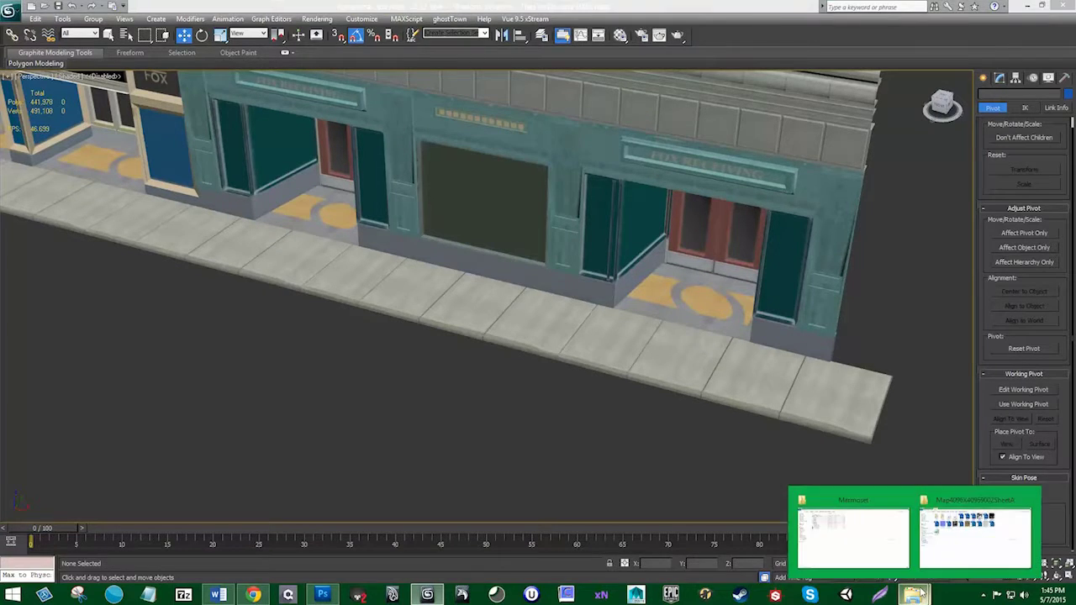
click(954, 541)
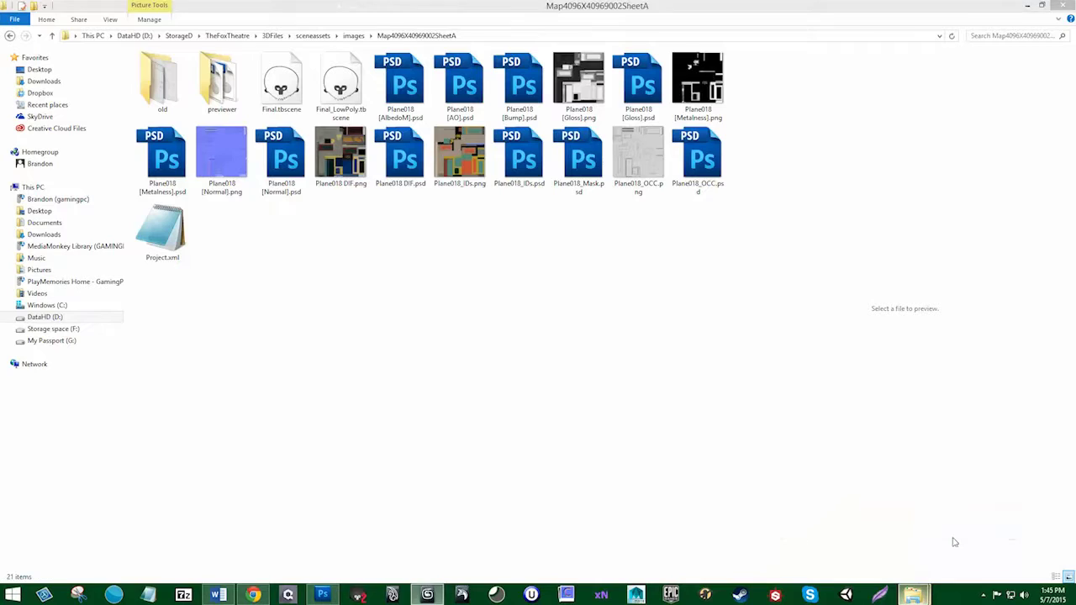
double_click(282, 155)
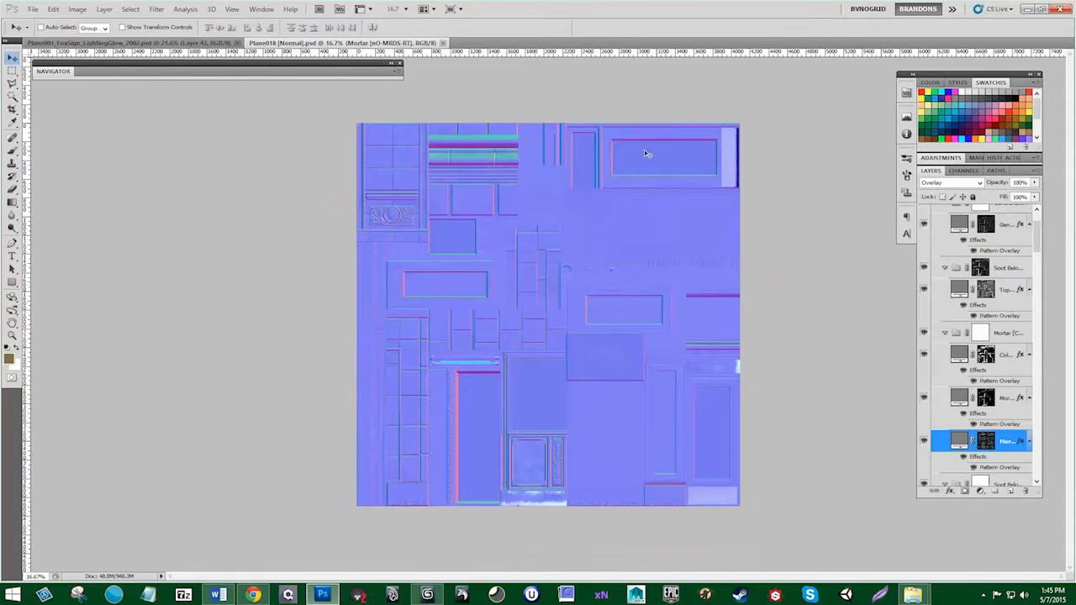
Step: Examine the Plane018 normal map for white spots along its lower and outer edges and look over its layer stack
alt+scroll(560, 501, up, 5)
drag(566, 440, 549, 296)
alt+scroll(551, 346, down, 3)
alt+scroll(550, 346, down, 1)
alt+scroll(675, 243, up, 2)
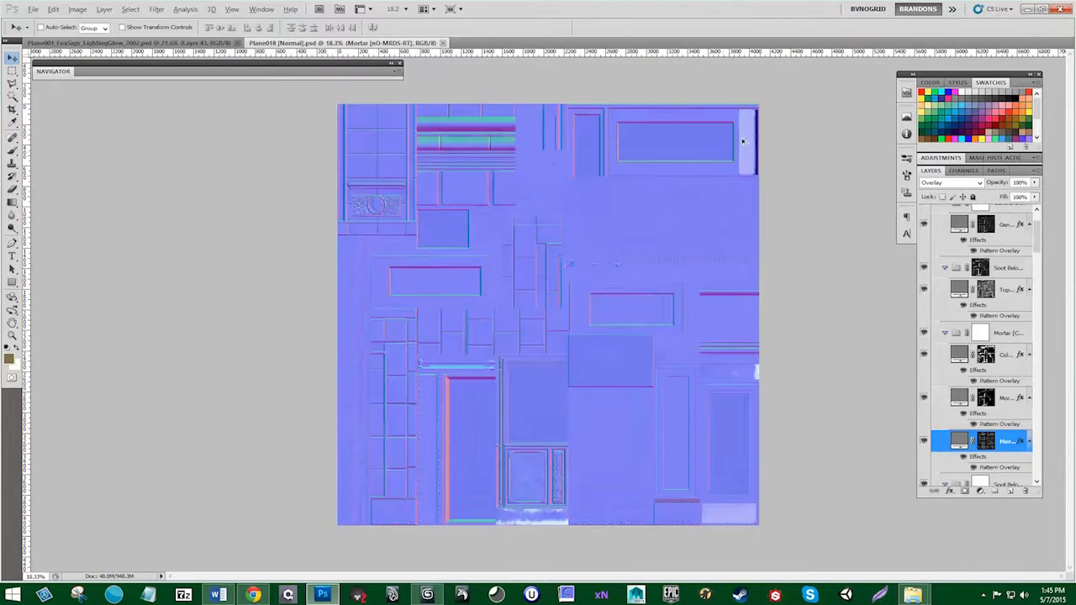
scroll(740, 336, down, 3)
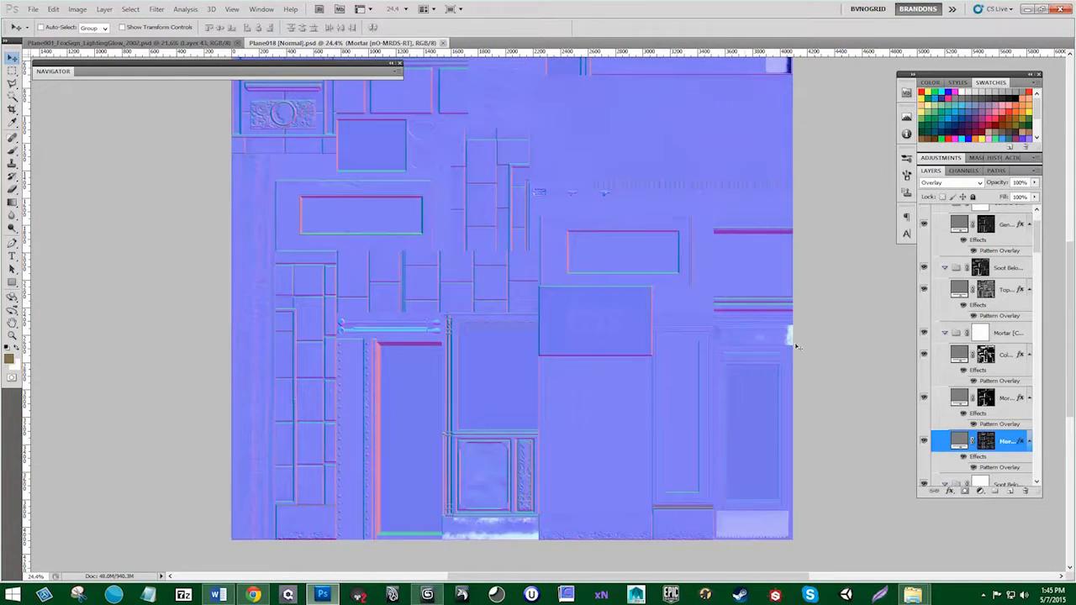
alt+scroll(769, 380, up, 2)
scroll(790, 289, down, 1)
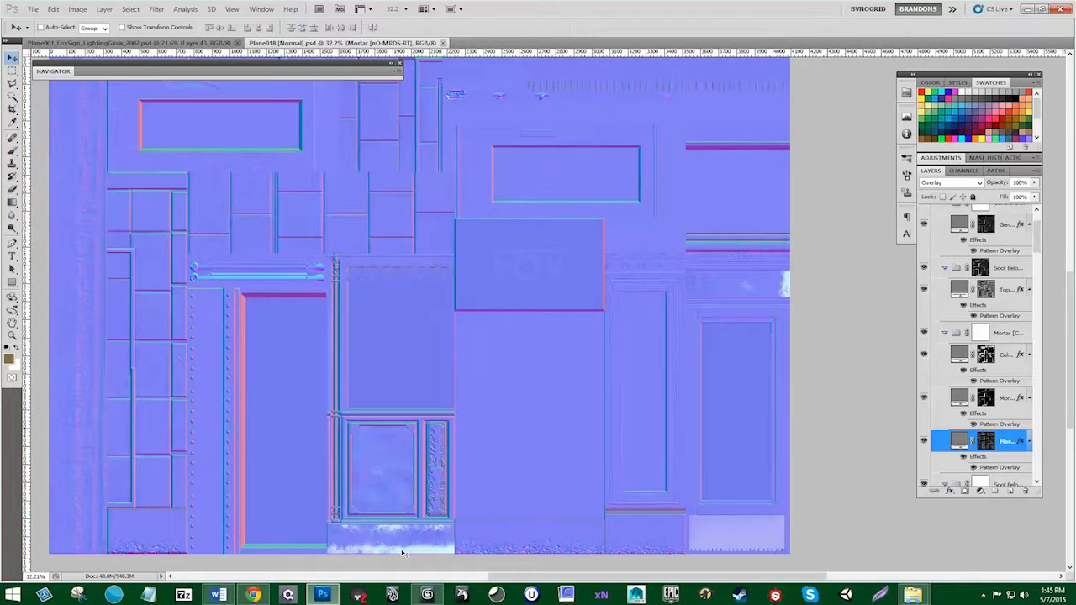
scroll(1033, 257, up, 3)
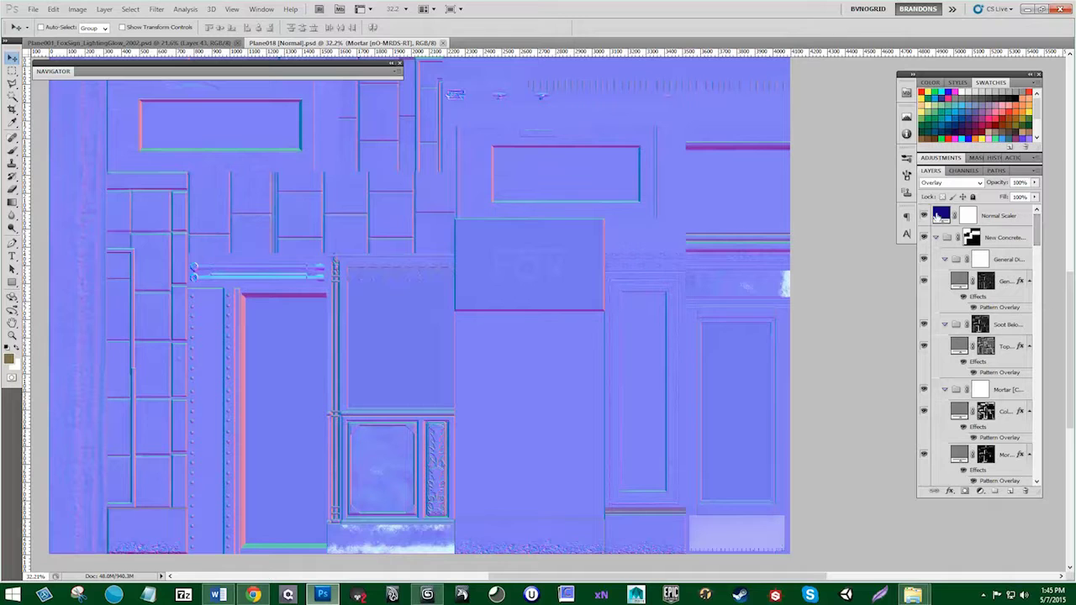
Step: Check the Normal Scaler layer's effect, then collapse the material groups from New Concrete down to Stained Steel
click(925, 216)
click(925, 216)
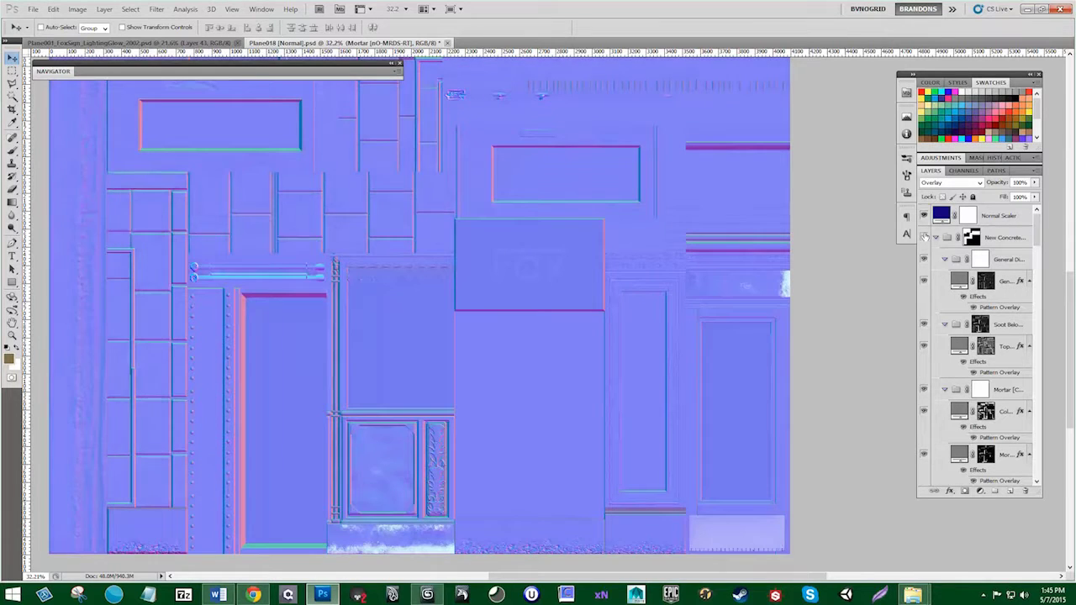
click(935, 238)
click(936, 259)
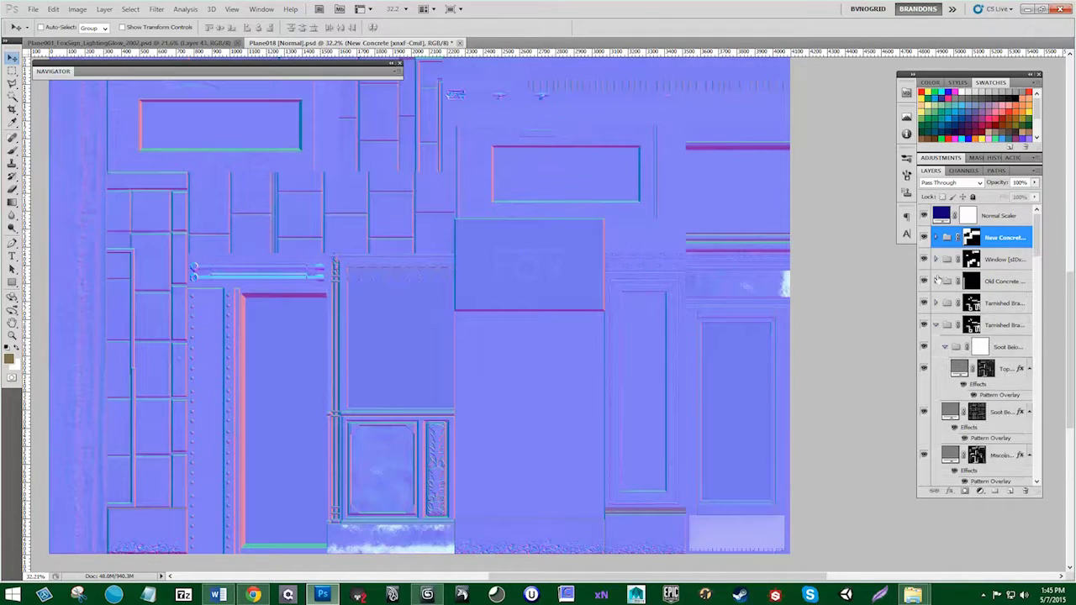
click(936, 325)
click(936, 347)
click(936, 368)
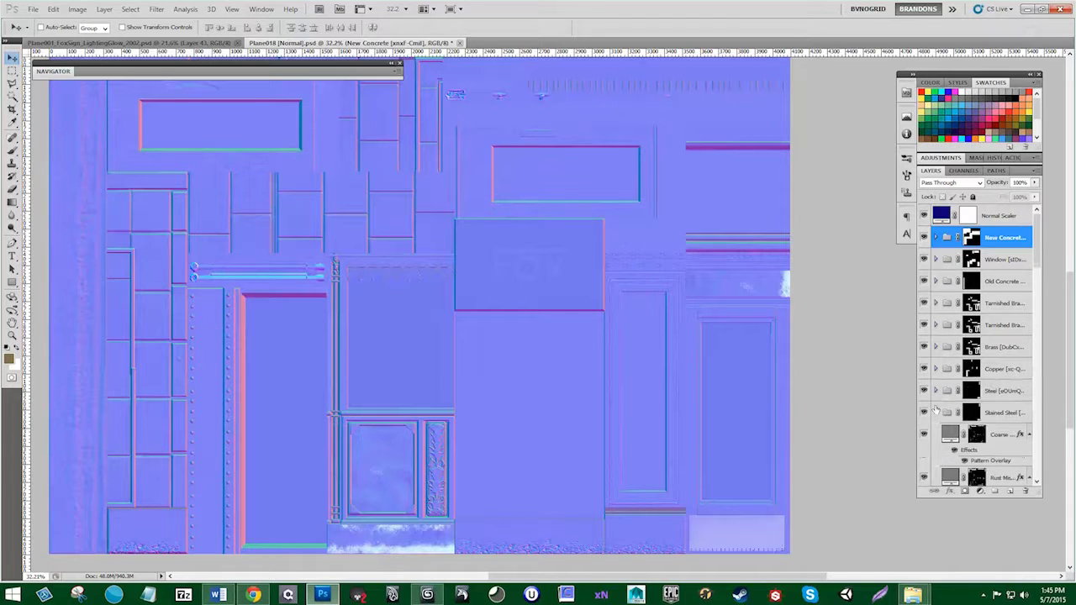
click(936, 413)
Step: Collapse the remaining expanded material groups from the Rock groups down to Soot
scroll(936, 455, down, 2)
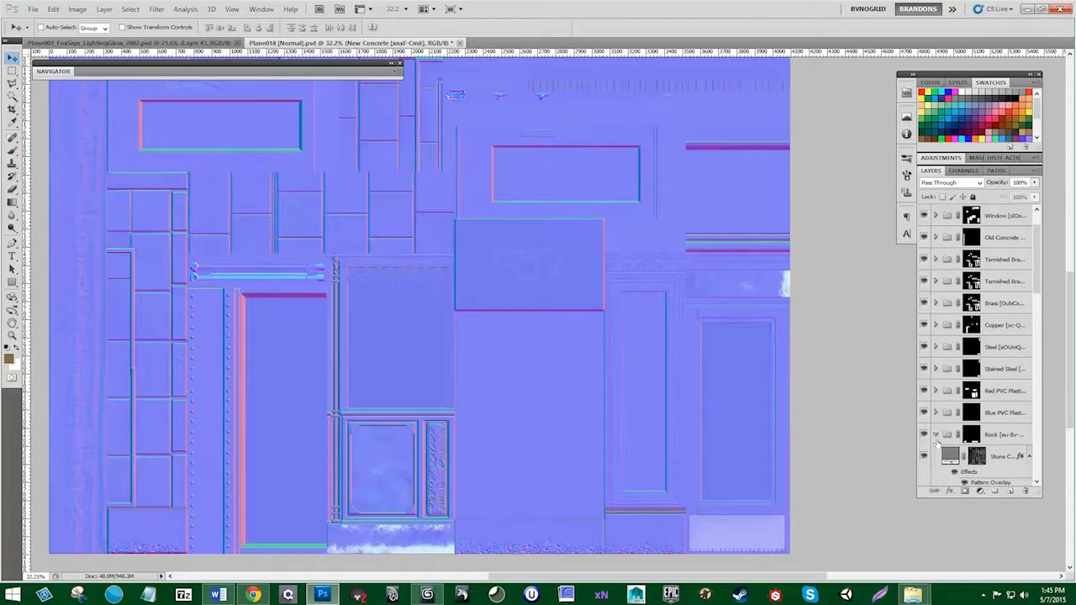
click(936, 435)
scroll(936, 435, down, 1)
click(936, 390)
scroll(936, 391, down, 1)
click(936, 368)
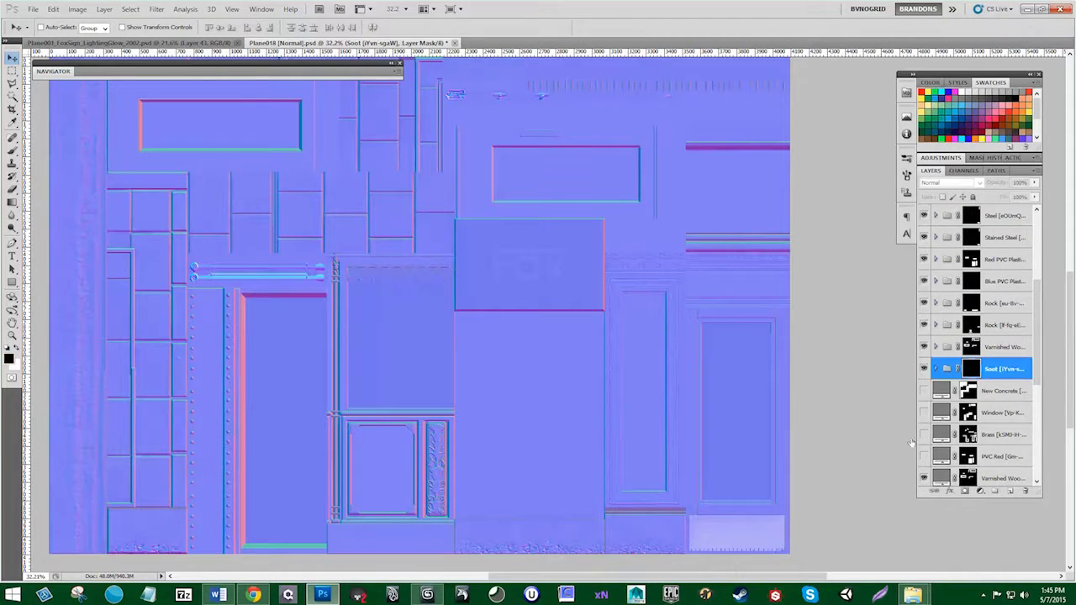
Step: Check the base material layers and the lower Rock group for the white spots, then expand that Rock group
drag(924, 458, 925, 391)
click(1020, 308)
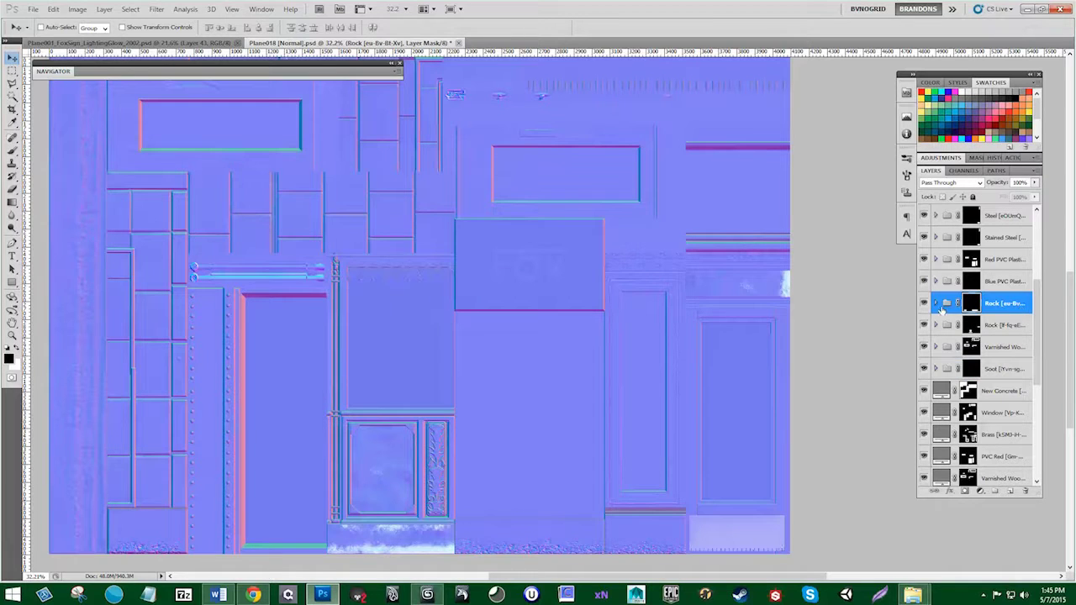
click(925, 325)
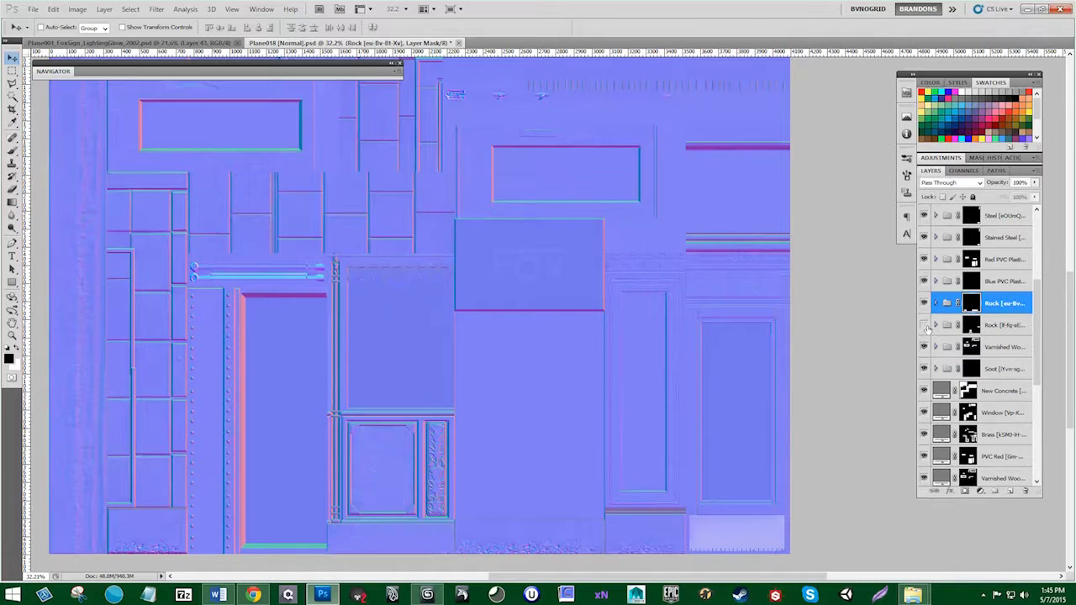
click(925, 326)
click(936, 326)
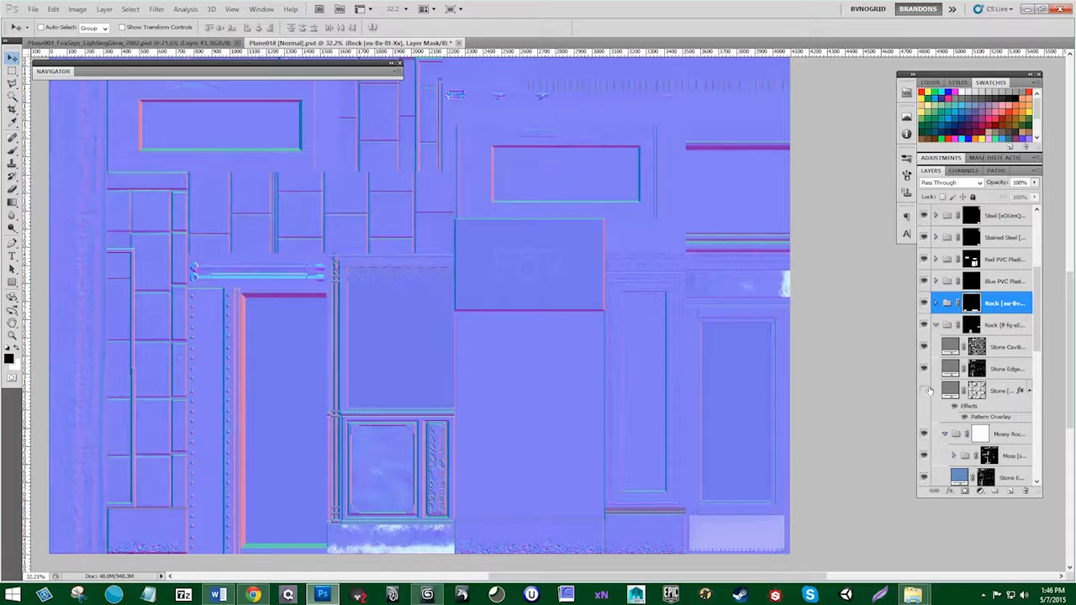
Step: Test the visibility of the Stone layer and the Mossy Rock group inside the lower Rock group against the white spots
click(924, 392)
click(924, 434)
scroll(925, 386, down, 4)
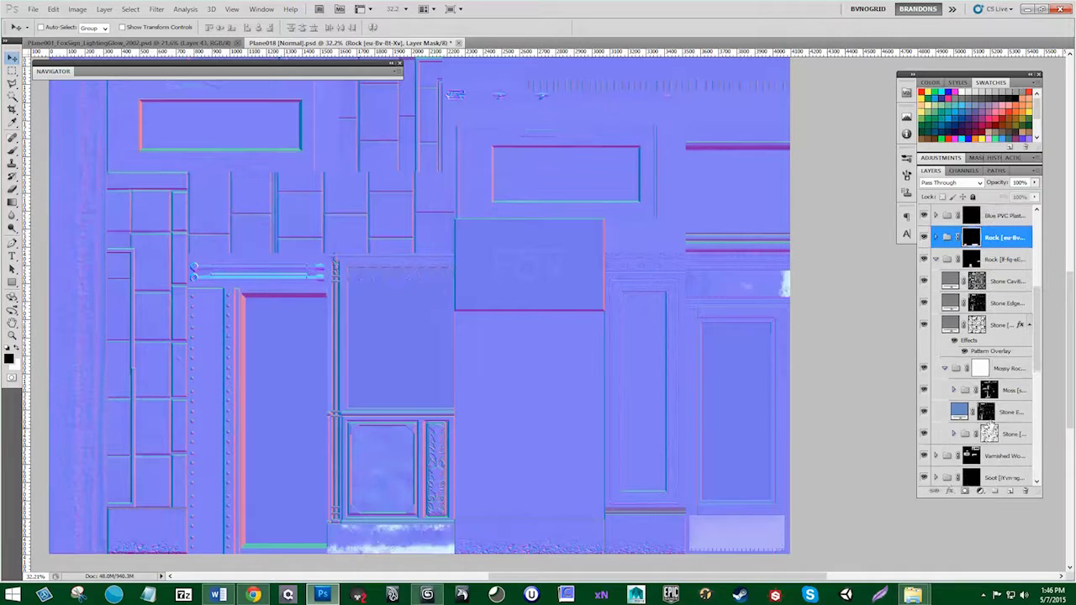
click(933, 347)
click(926, 348)
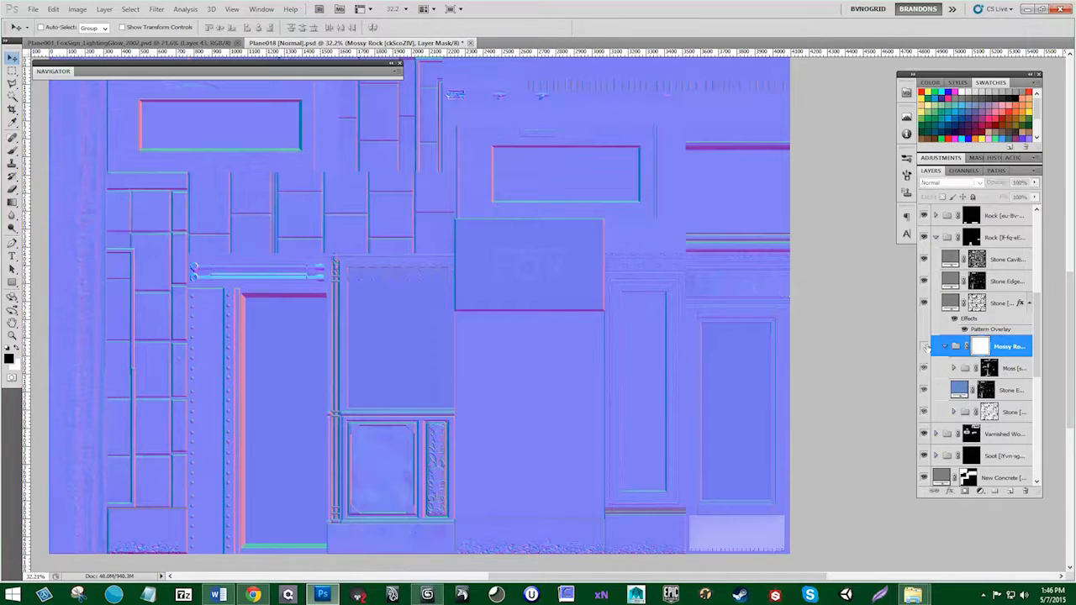
click(925, 347)
click(926, 347)
click(925, 346)
click(925, 347)
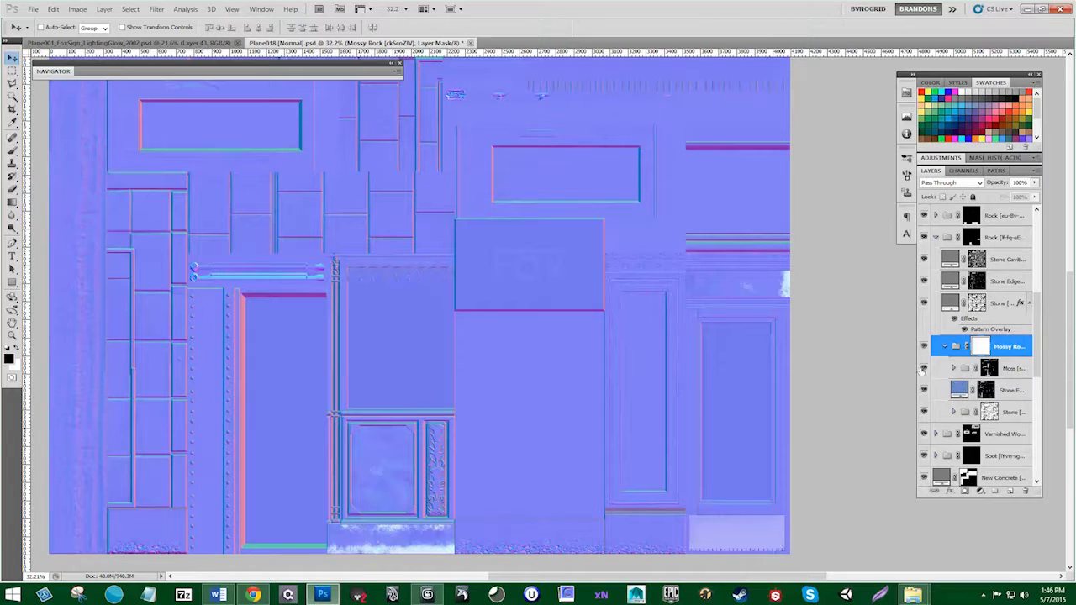
Step: Test and delete the blue Stone E... layer in the Mossy Rock group, then collapse its parent Rock group
click(924, 390)
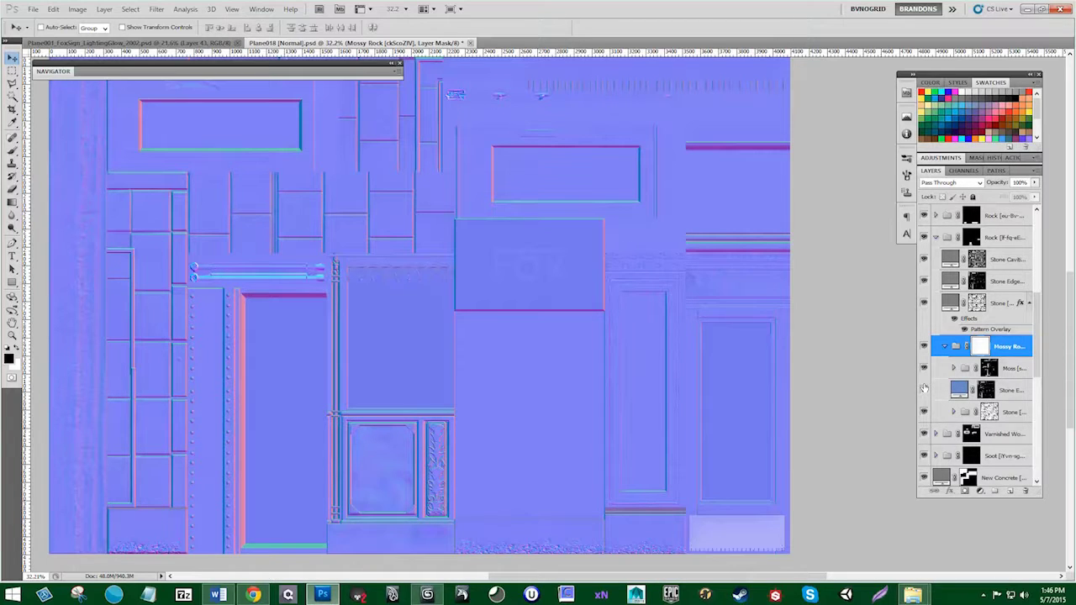
click(924, 389)
drag(1013, 393, 1026, 493)
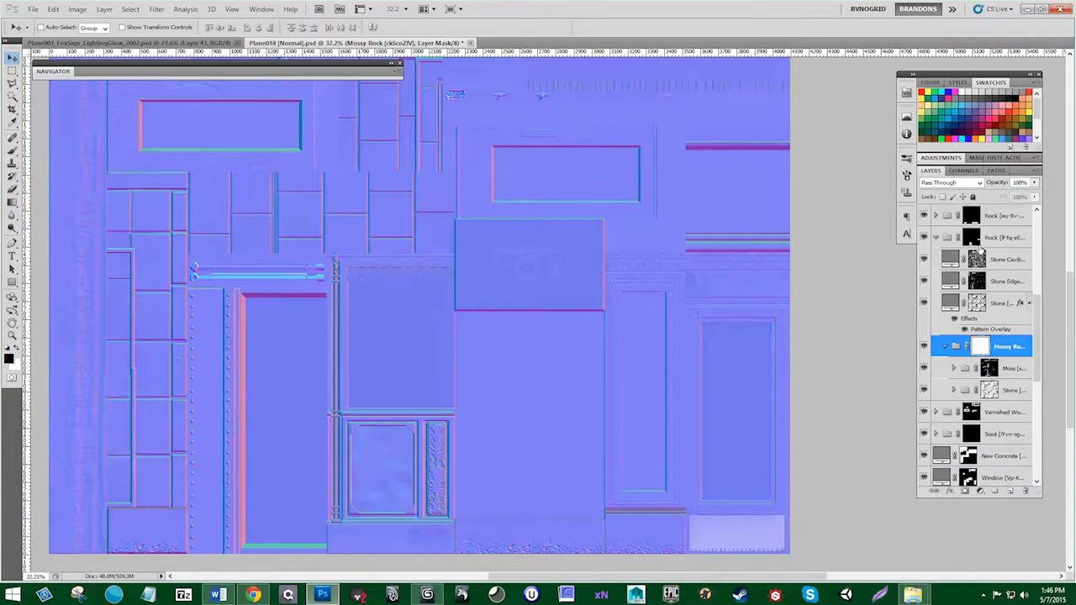
click(937, 238)
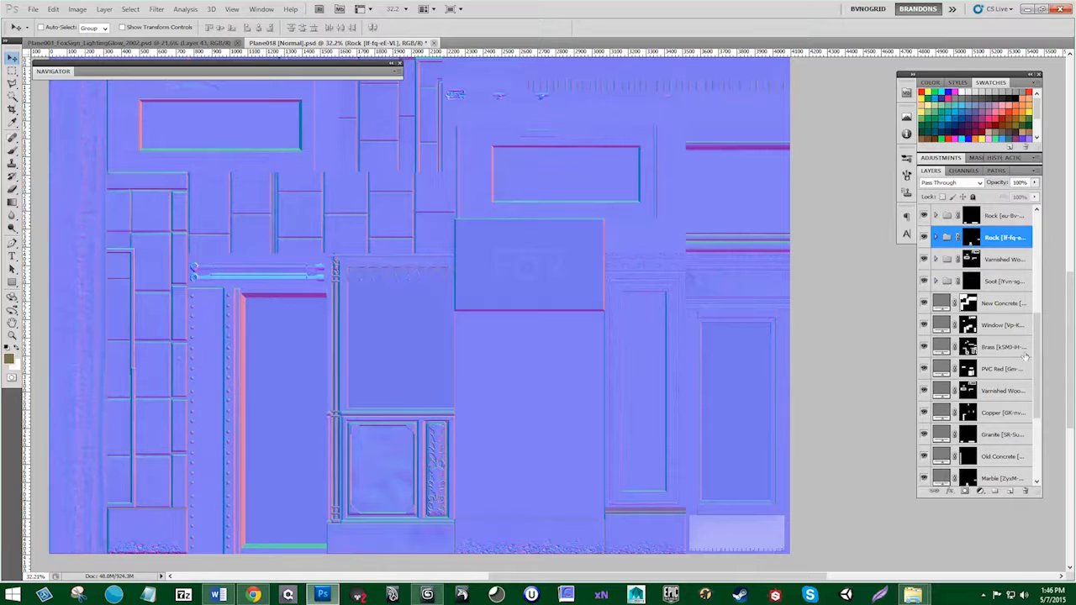
Step: Expand the Stained Steel group and test its layers for the source of the pale patch at the map's lower corner
scroll(1025, 356, up, 3)
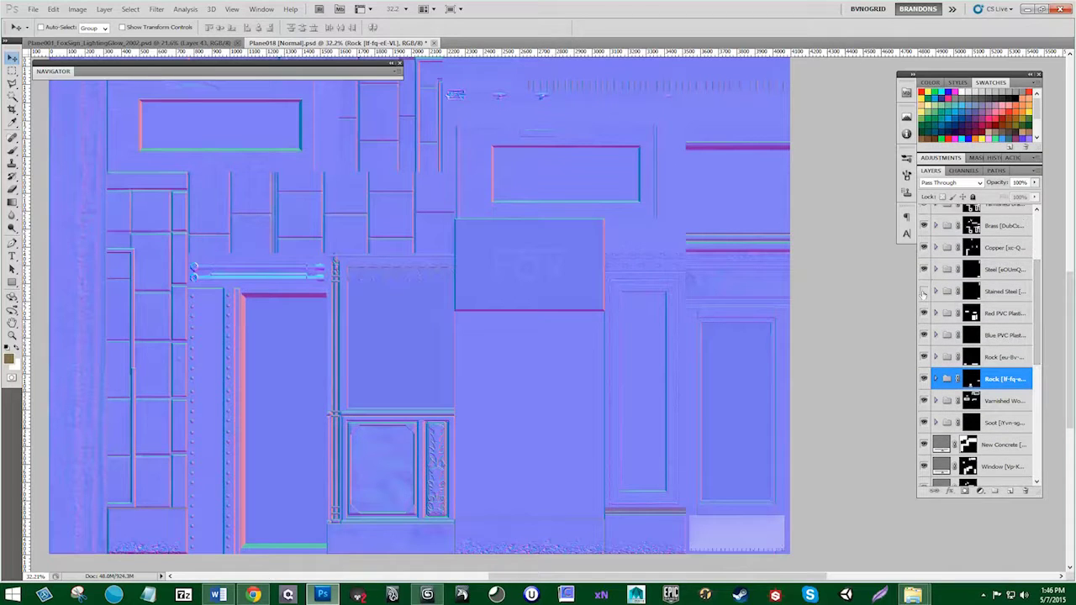
click(924, 292)
click(924, 292)
click(935, 292)
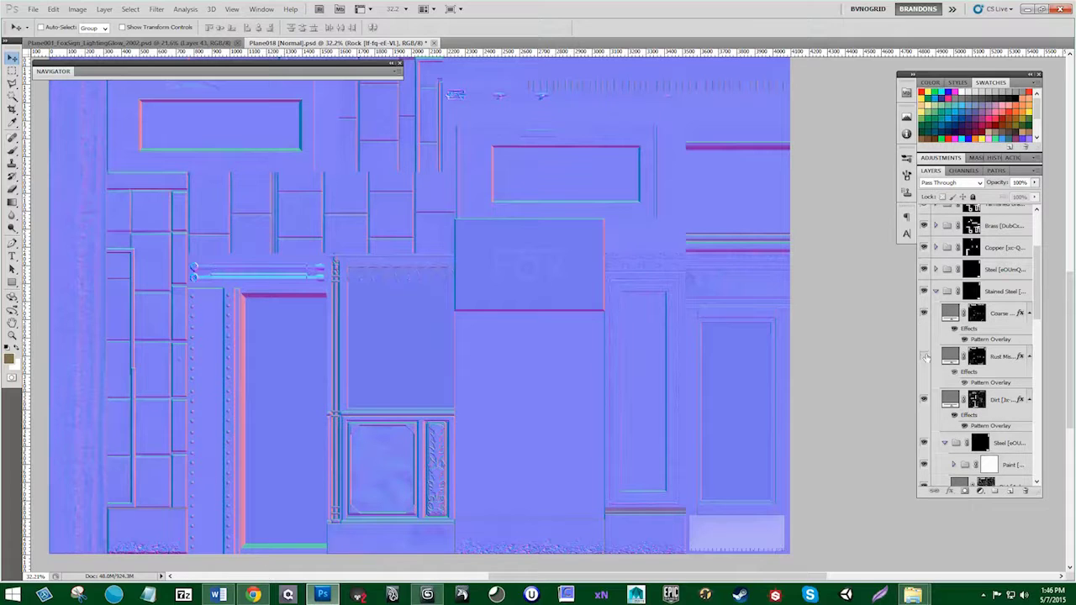
click(923, 442)
click(923, 443)
scroll(923, 437, down, 4)
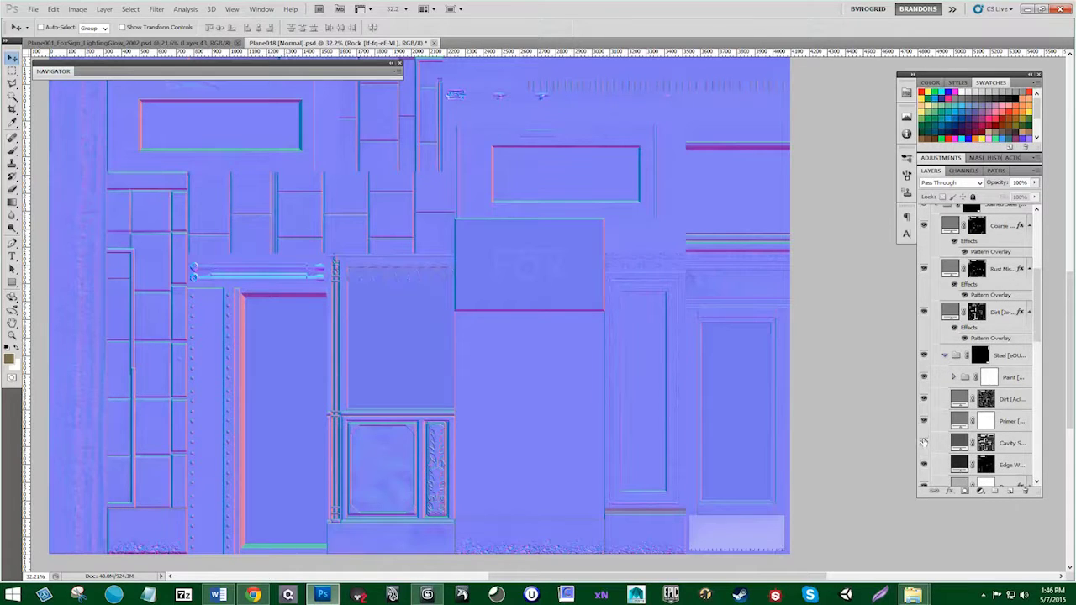
scroll(925, 444, down, 1)
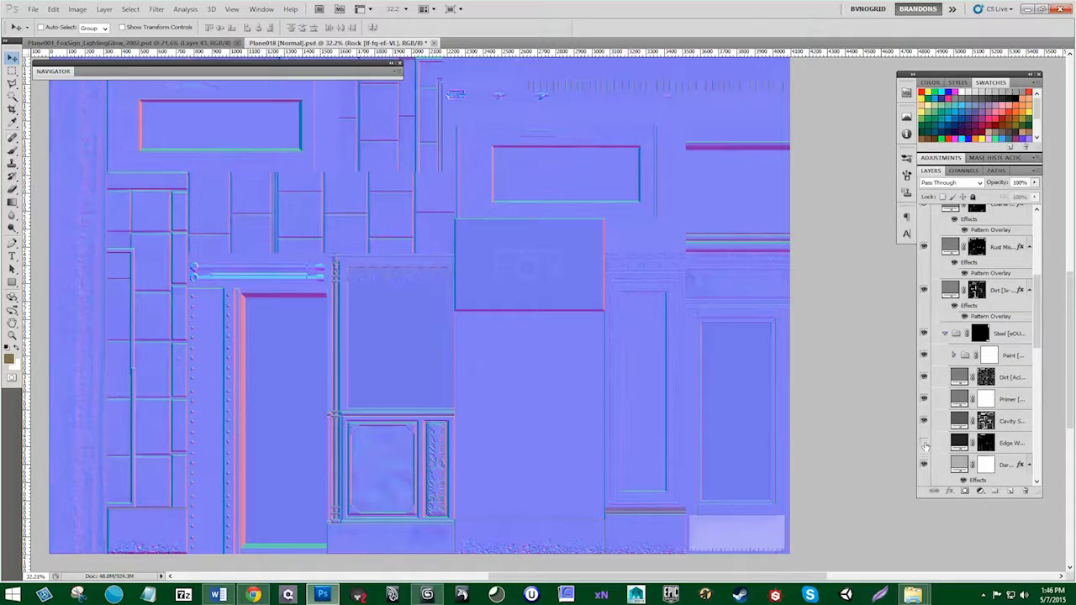
scroll(925, 462, down, 2)
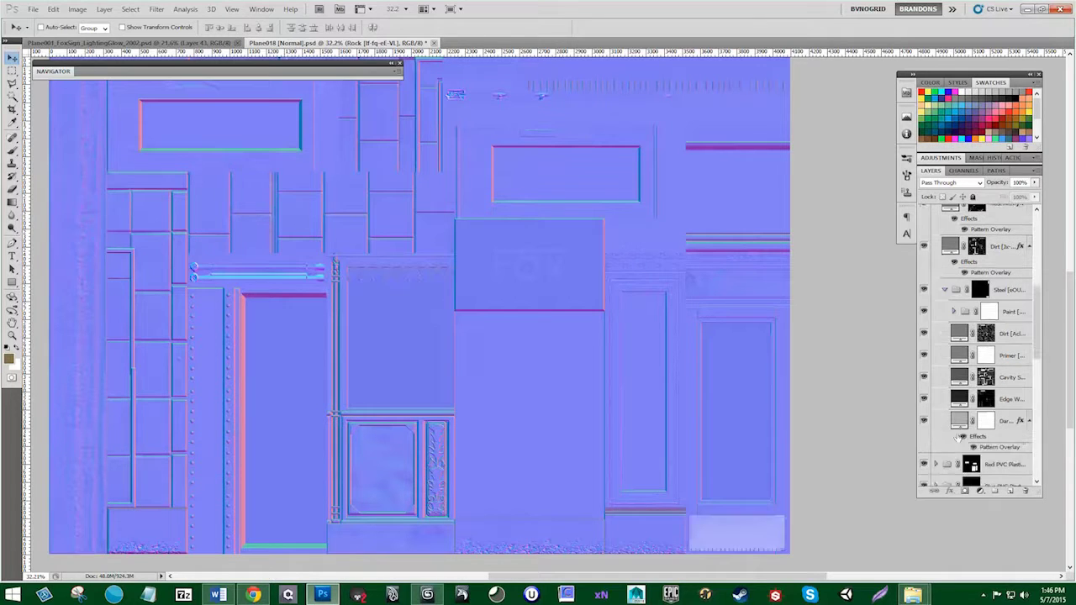
Step: Lower the Dark Scratched Metal layer's opacity to 44% and compare the map with the layer hidden and shown
click(960, 425)
click(924, 421)
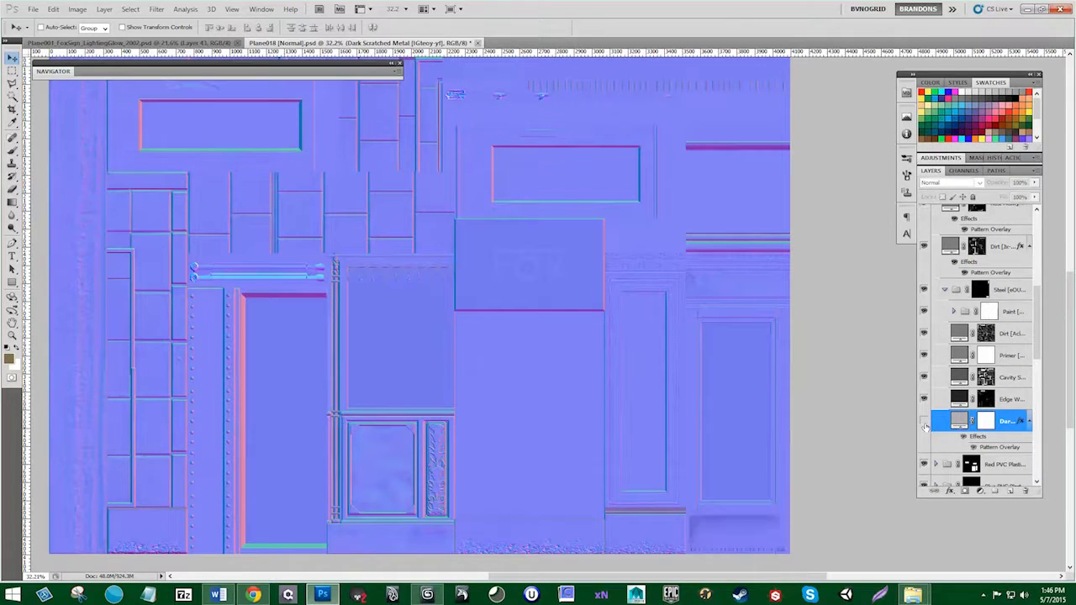
click(925, 424)
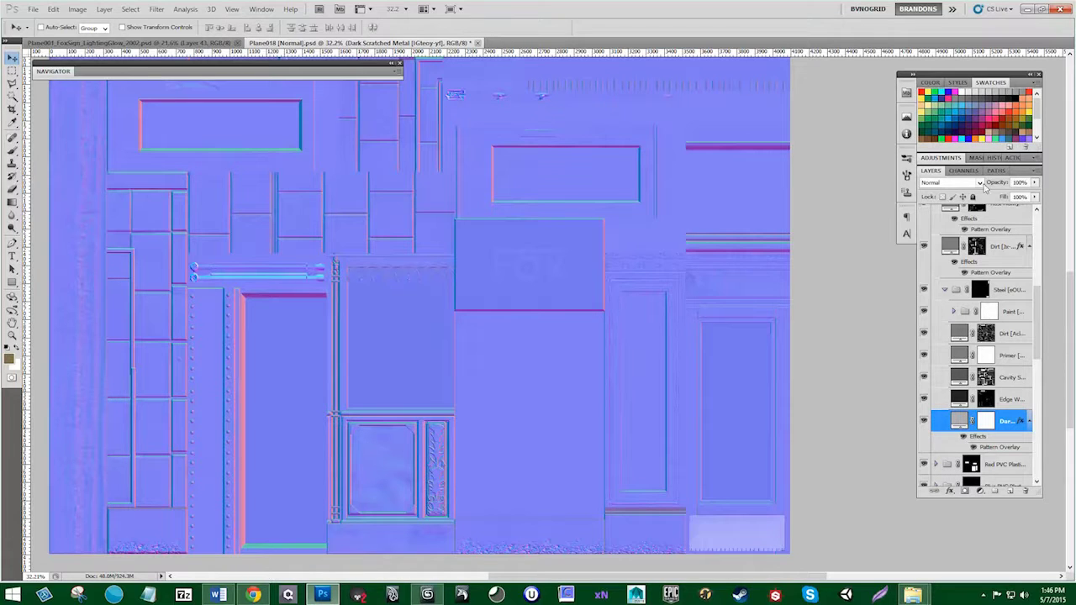
drag(980, 184, 973, 184)
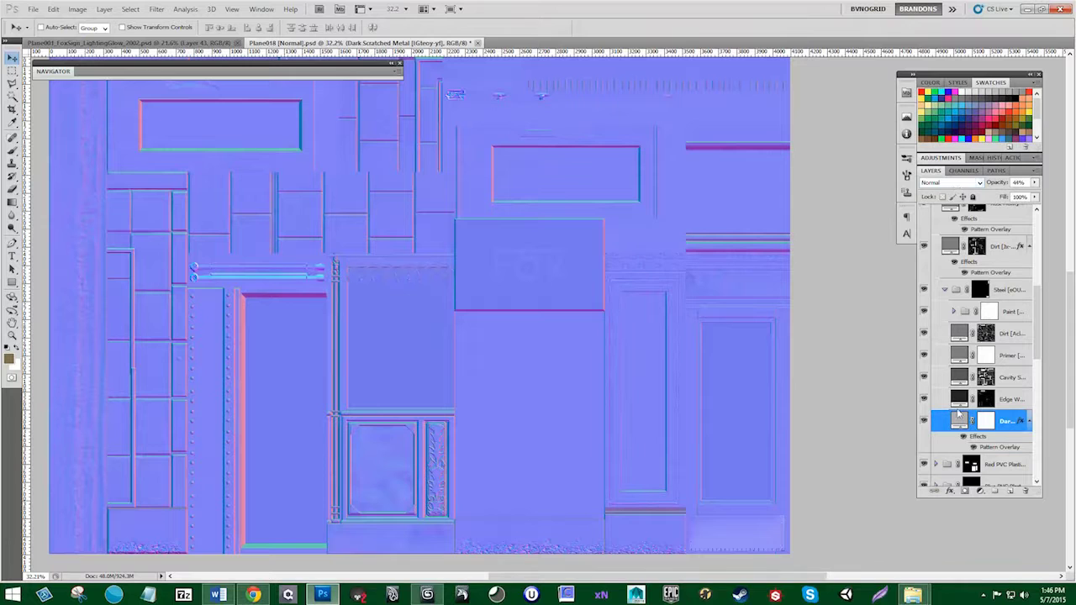
click(925, 422)
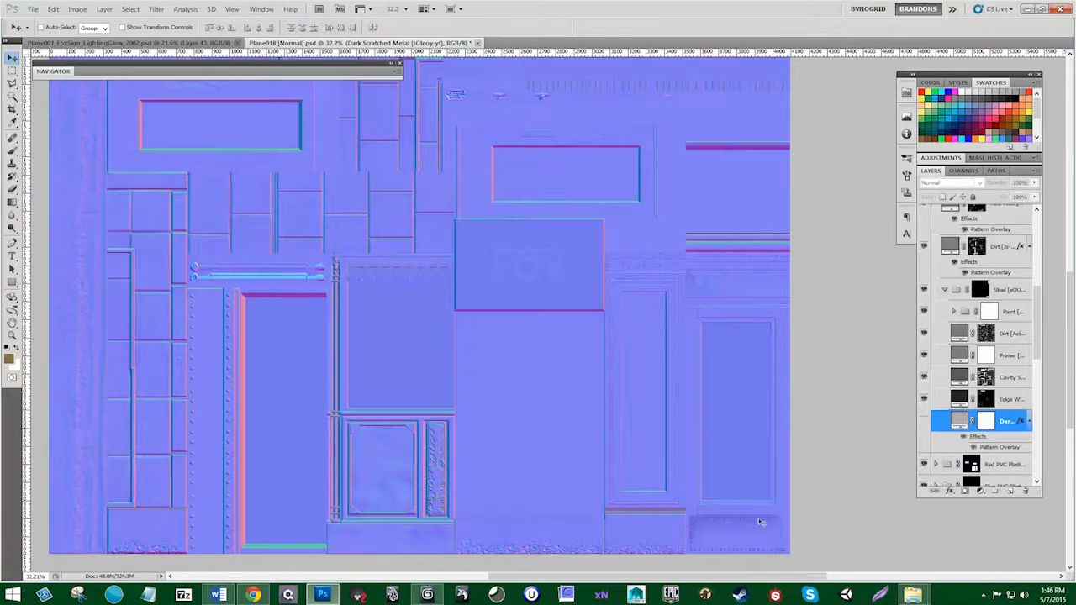
click(925, 422)
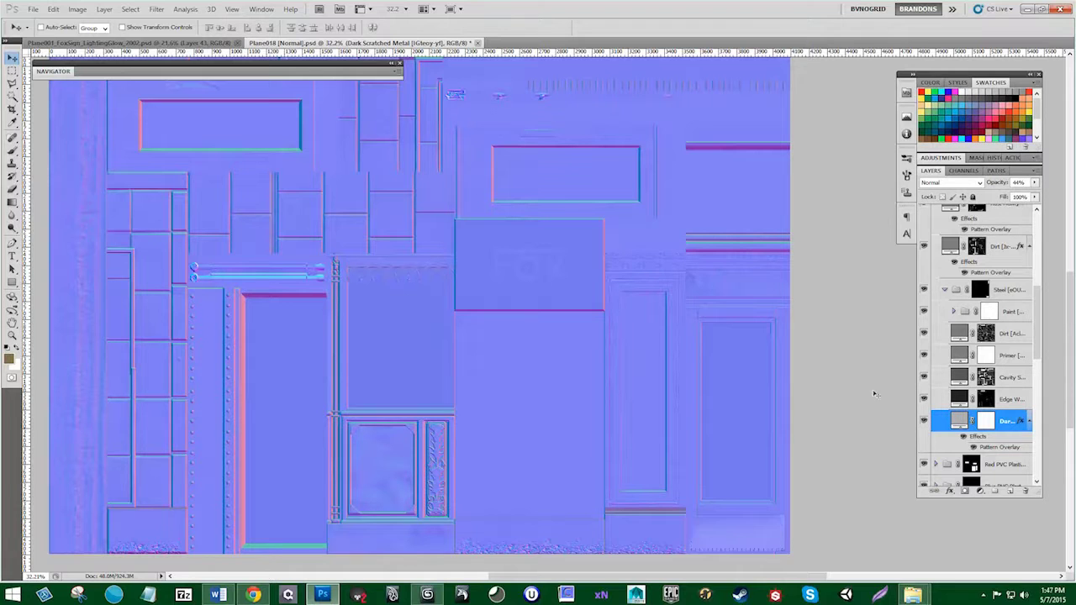
Step: Check the Dark Scratched Metal layer on the upper part of the map and set its opacity to 20%
scroll(832, 256, up, 5)
click(925, 423)
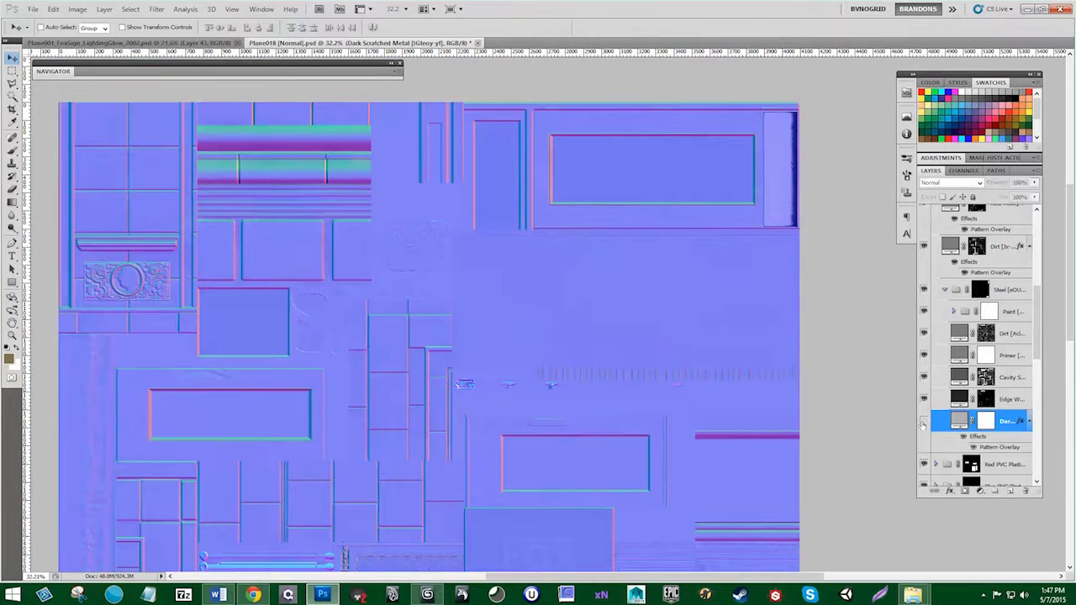
click(924, 423)
drag(998, 187, 990, 188)
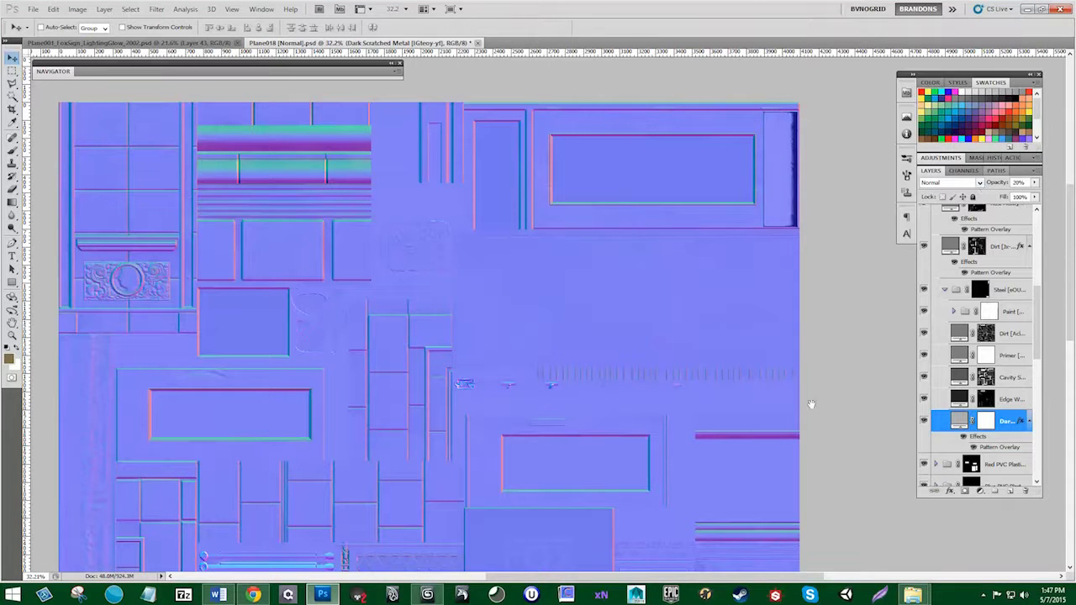
drag(809, 412, 774, 403)
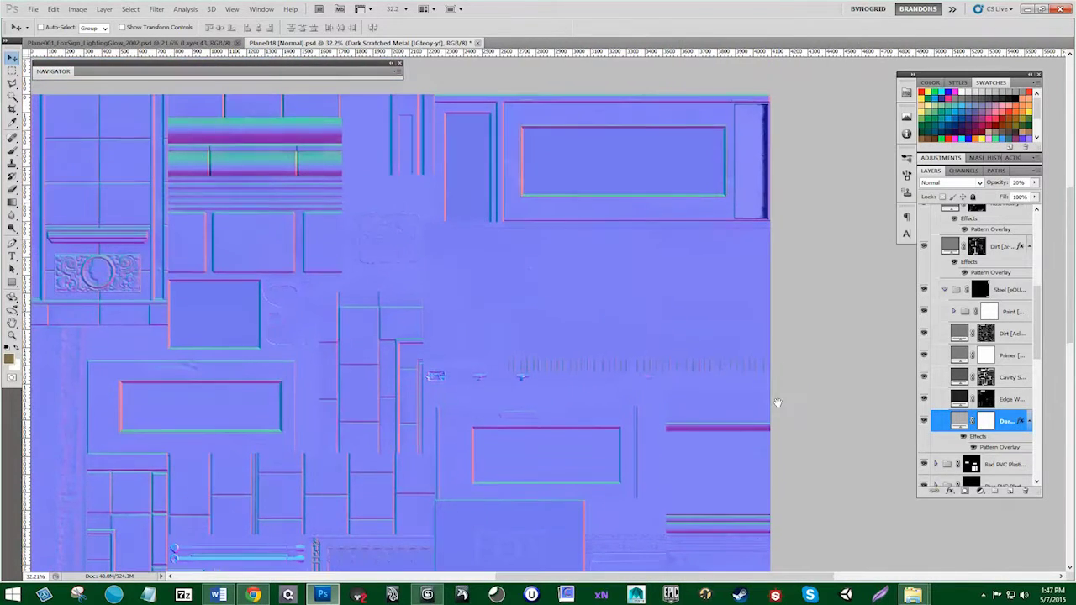
Step: Test the Edge W... layer's effect in the nested Steel group and delete that layer
click(924, 399)
drag(827, 362, 807, 100)
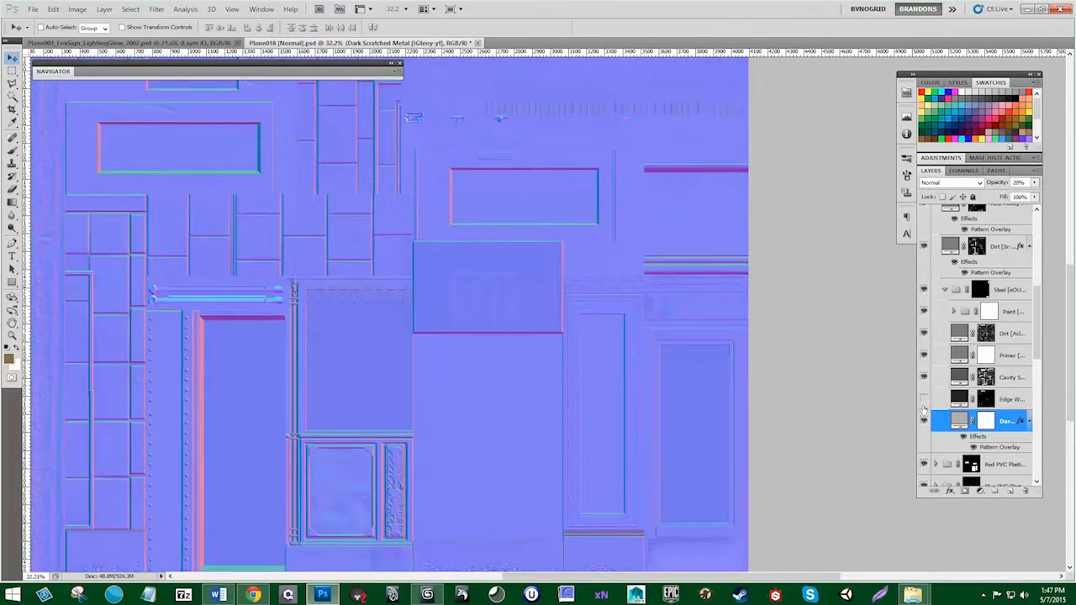
click(924, 404)
scroll(889, 414, down, 1)
drag(954, 400, 1025, 491)
Step: Compare the map with the Cavity S... layer of the Steel group hidden and shown, then delete that layer
click(925, 378)
click(925, 379)
click(924, 377)
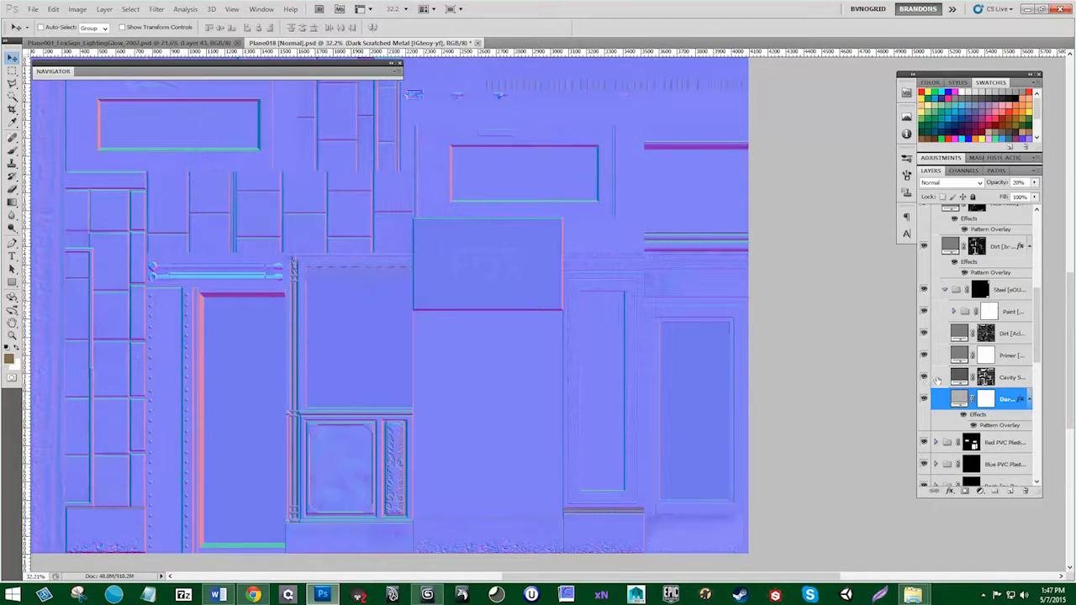
drag(1005, 379, 1025, 491)
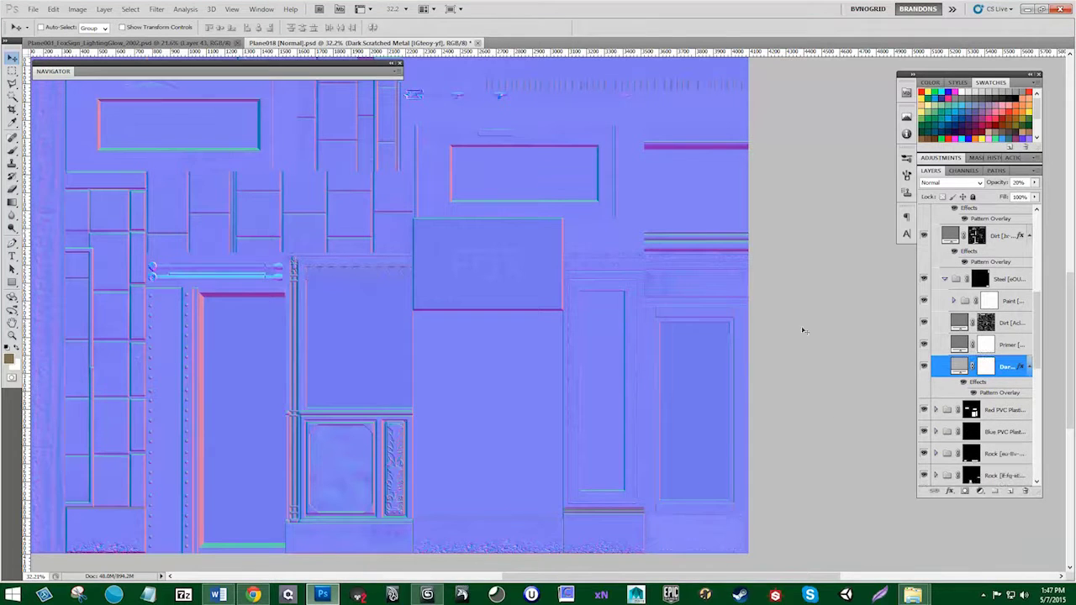
Step: Save the normal map PSD and export a PNG copy over Plane018 [Normal].png with interlacing set to None
drag(794, 214, 784, 247)
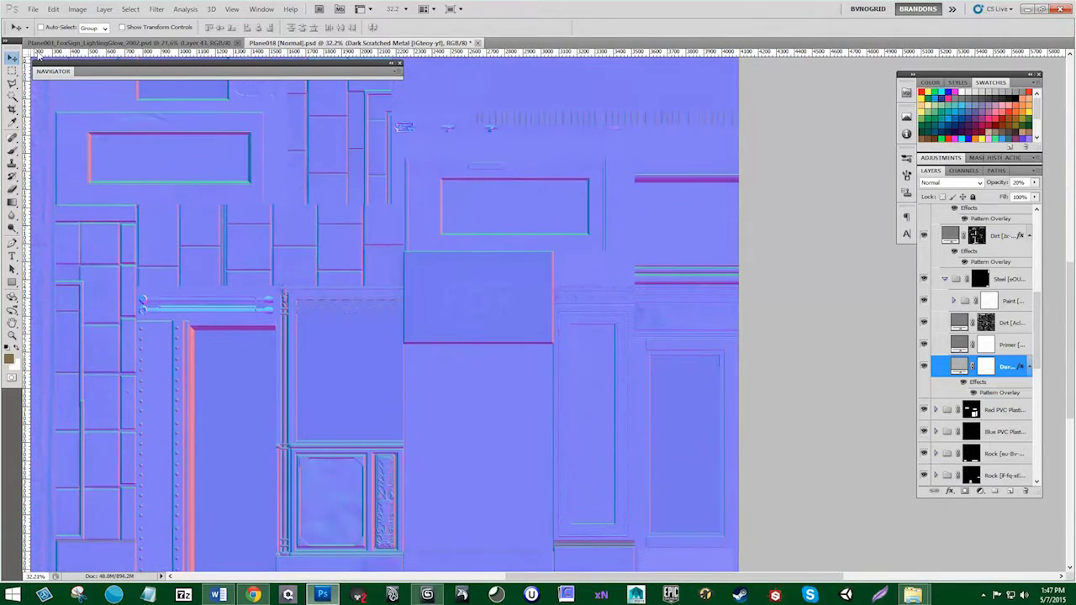
click(30, 10)
click(46, 171)
click(32, 9)
click(48, 180)
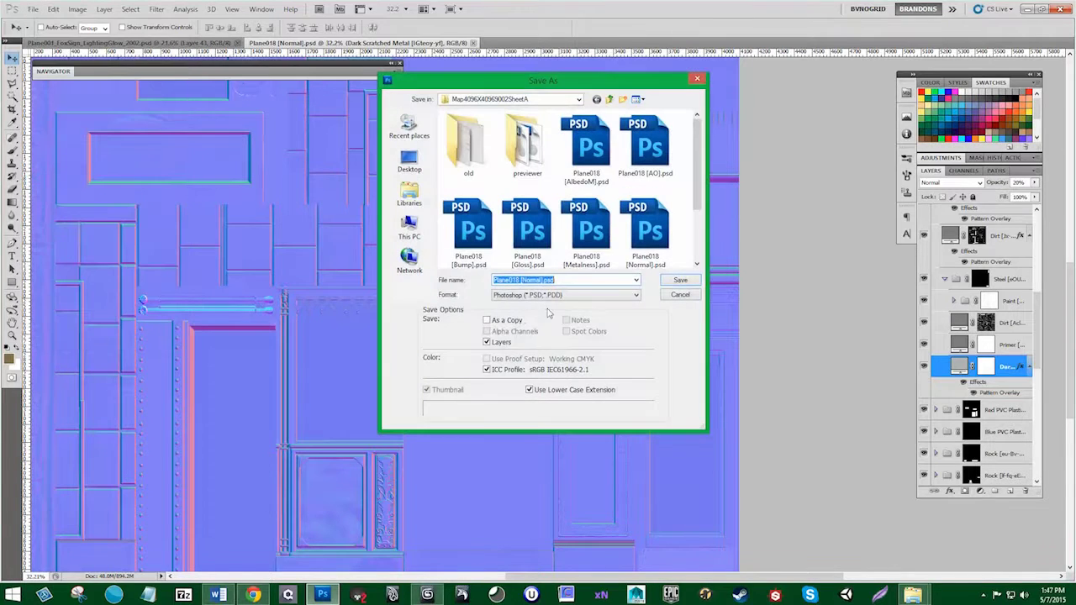
click(588, 295)
click(554, 429)
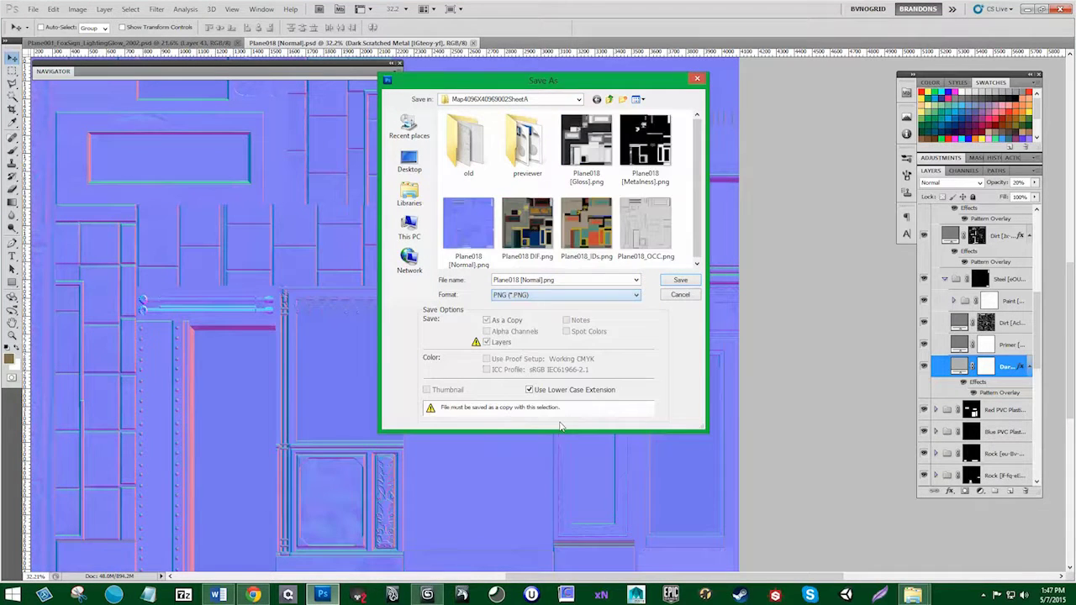
click(469, 231)
click(682, 282)
click(470, 214)
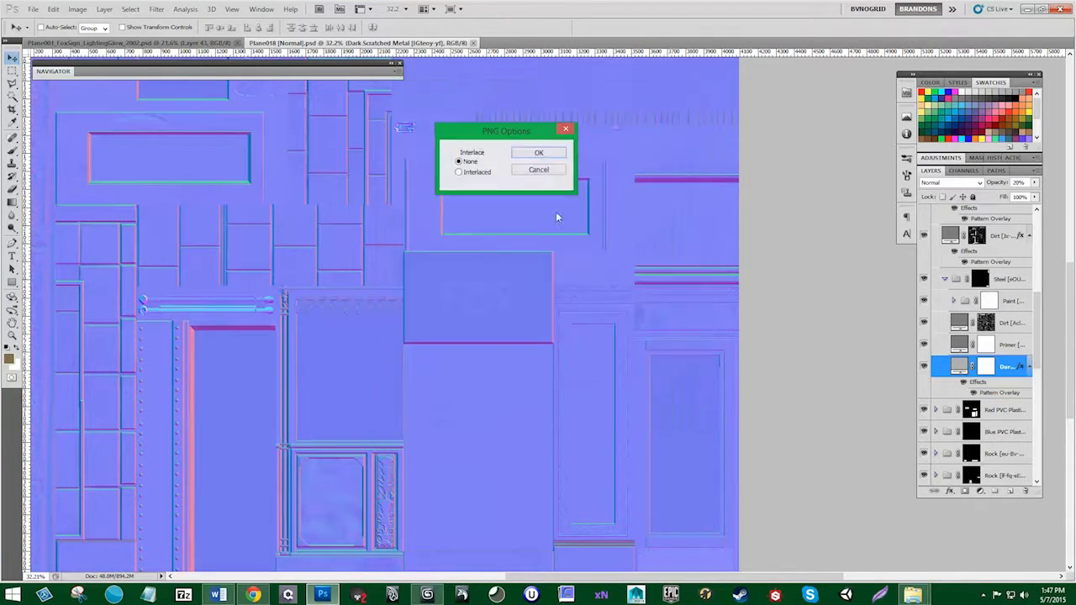
click(555, 149)
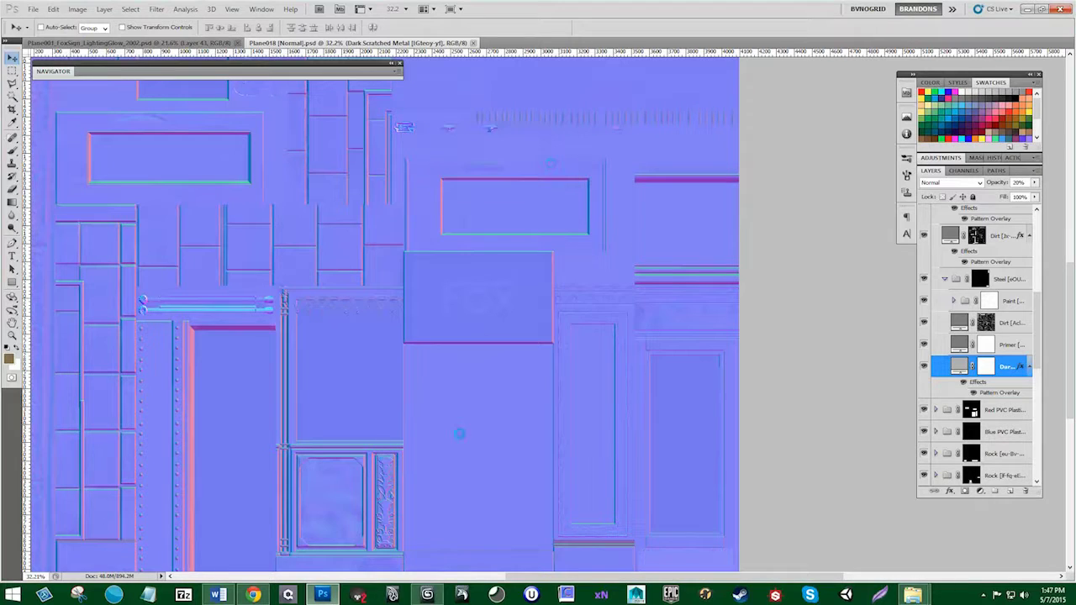
Step: Switch to the Word checklist and mark the "Normal white Spots" item with an x
click(217, 595)
click(414, 359)
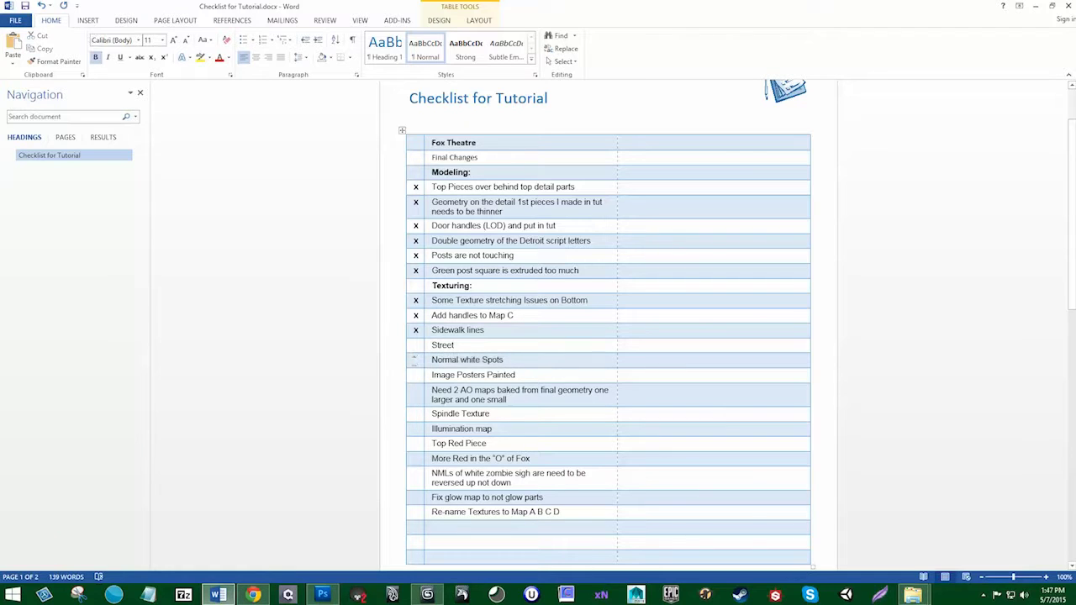
text(x)
Step: Go over the "Image Posters Painted" and "Spindle Texture" items and mark "Spindle Texture" with an x
drag(457, 375, 516, 376)
click(443, 375)
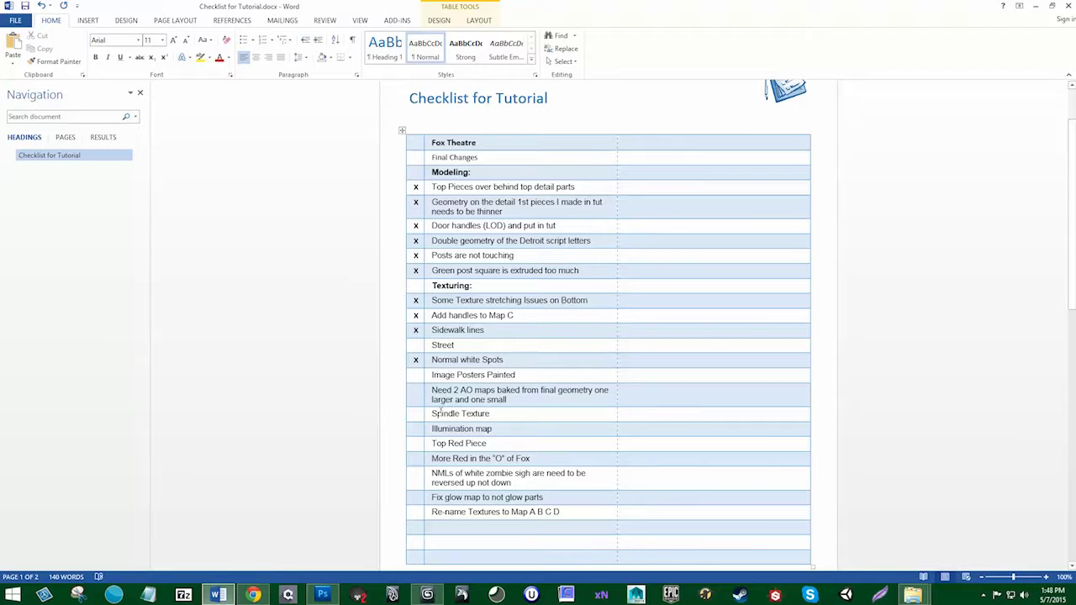
drag(432, 414, 490, 414)
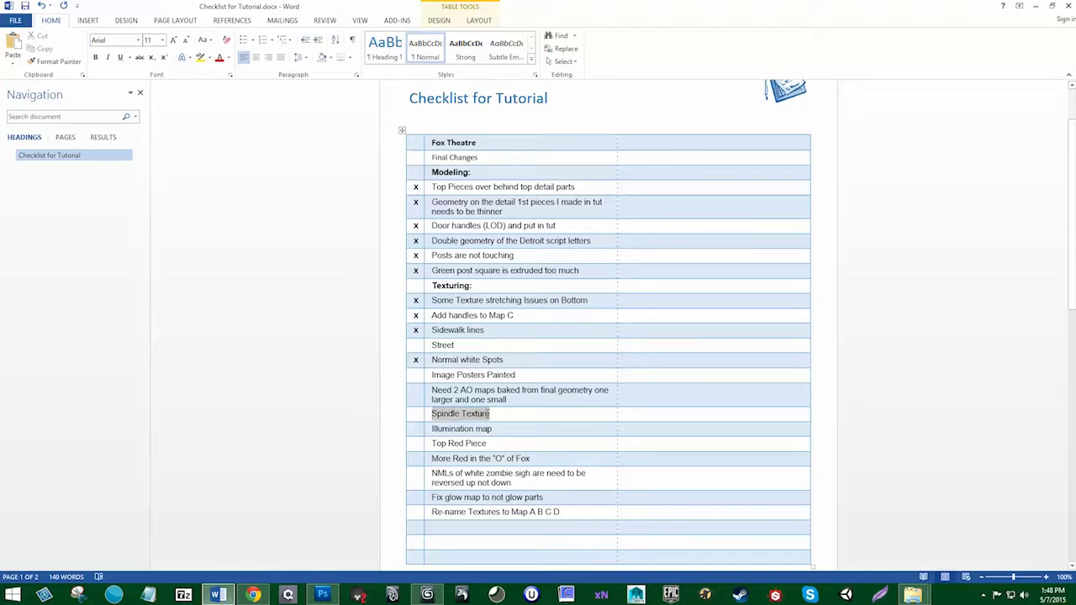
click(462, 415)
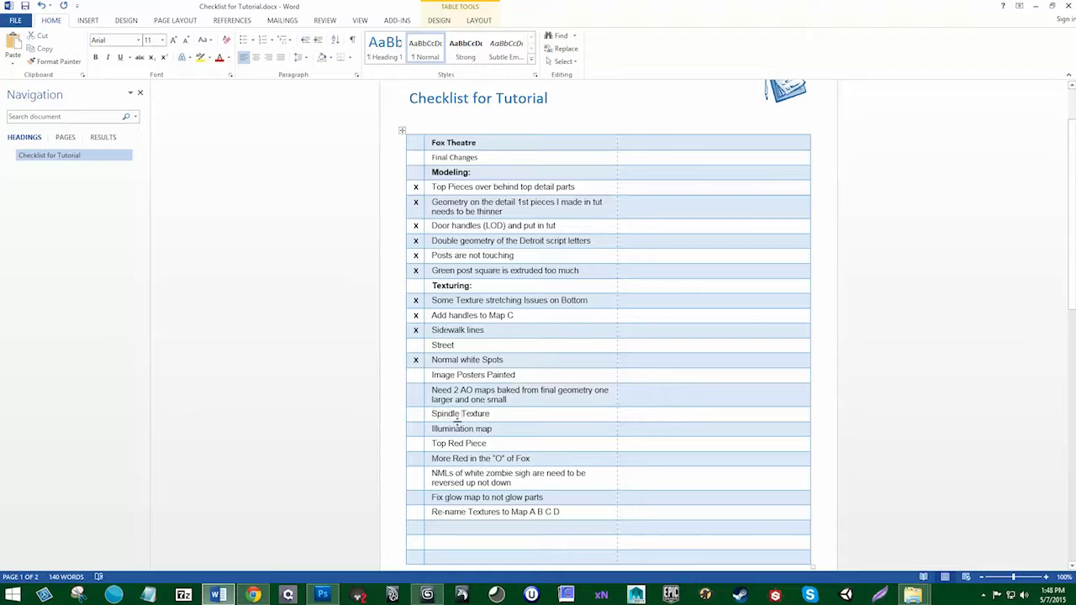
click(414, 415)
Step: Switch to File Explorer, find Plane001 [AlbedoM].psd in the Map4096X40969002SheetB folder and open it in Photoshop
mouse_move(913, 595)
click(970, 553)
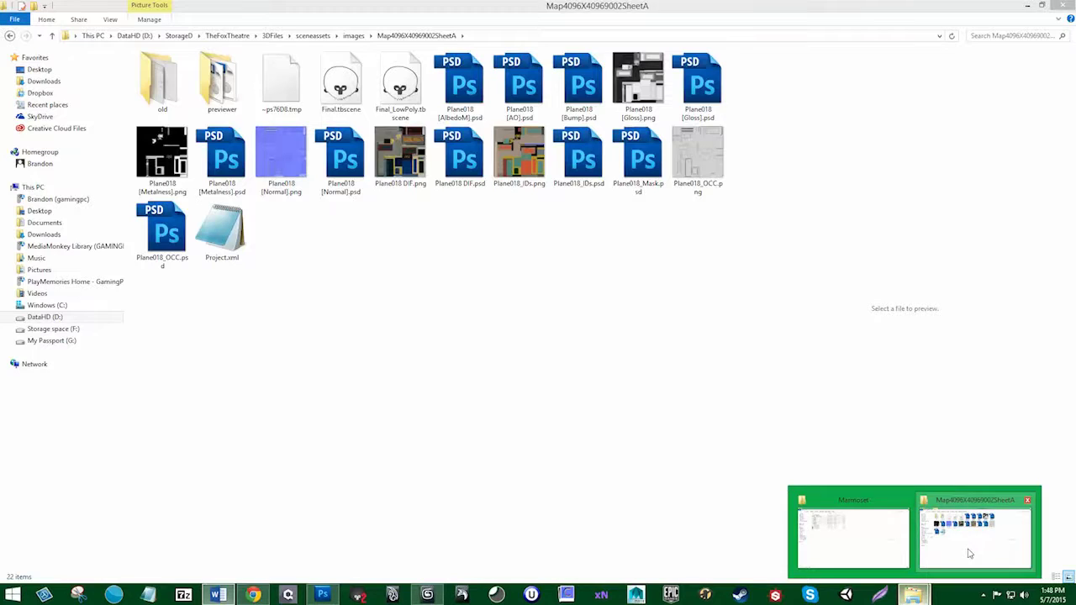
click(366, 162)
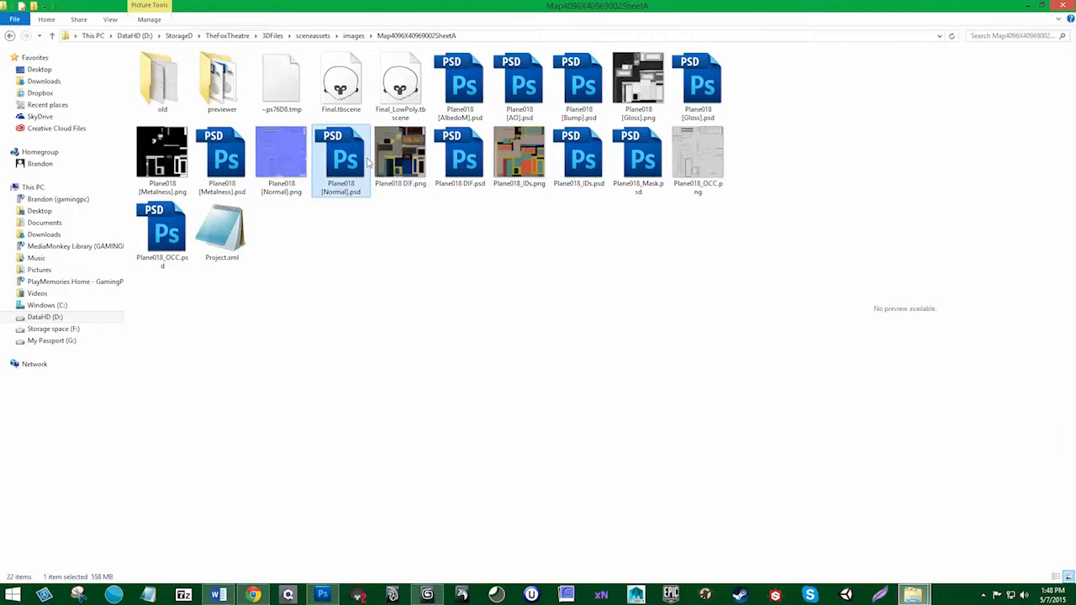
click(393, 164)
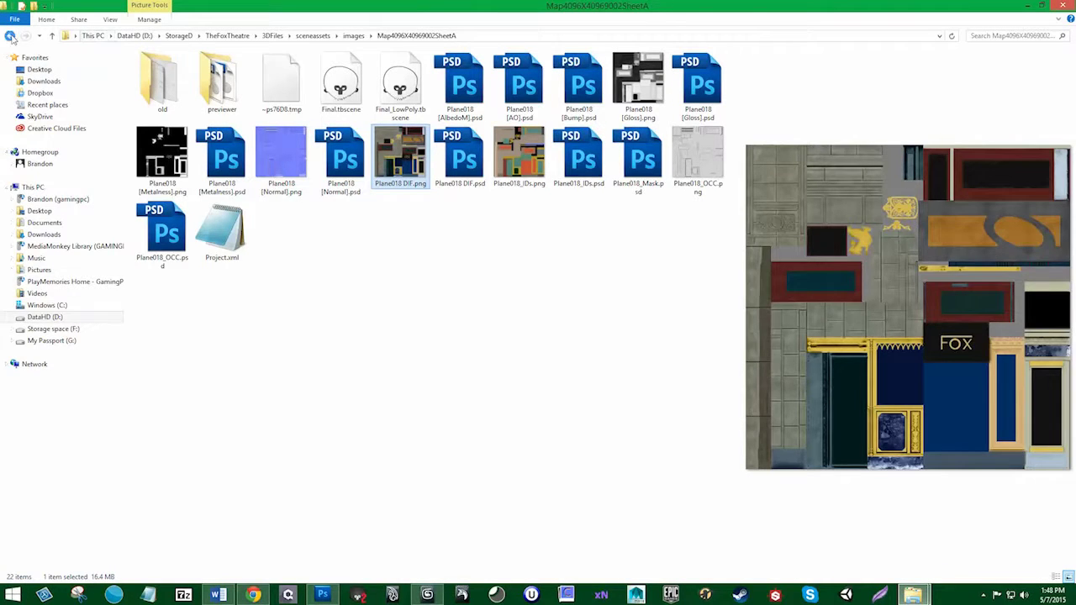
click(10, 37)
double_click(206, 67)
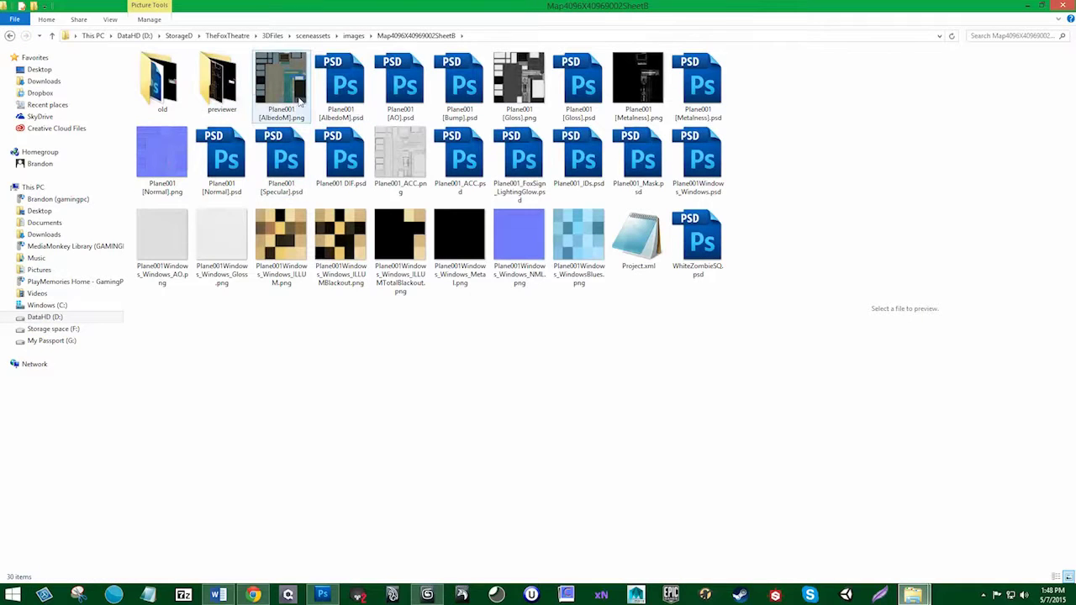
click(288, 90)
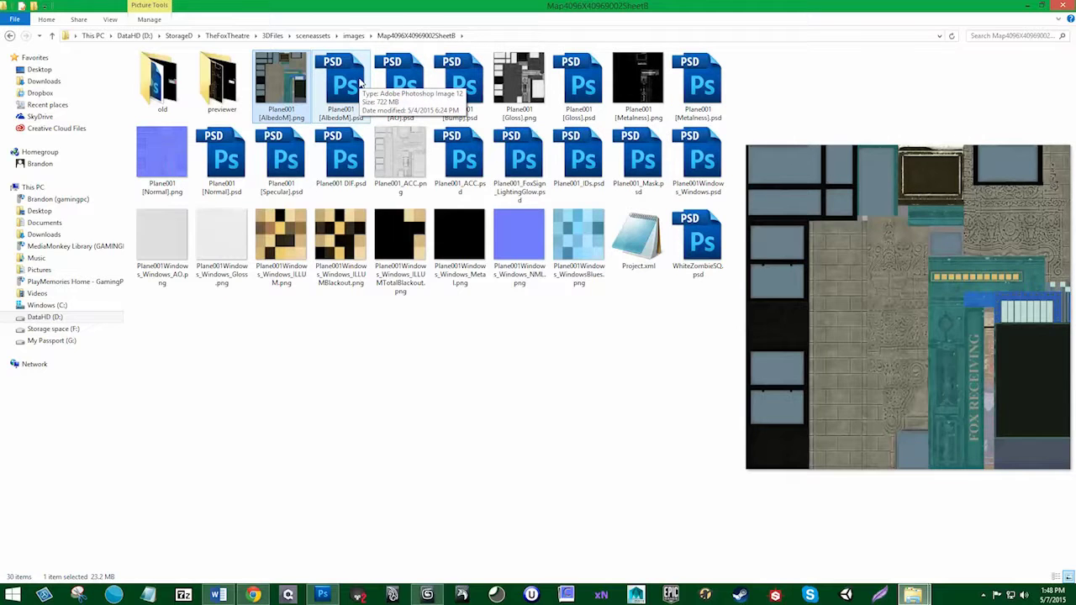
click(360, 81)
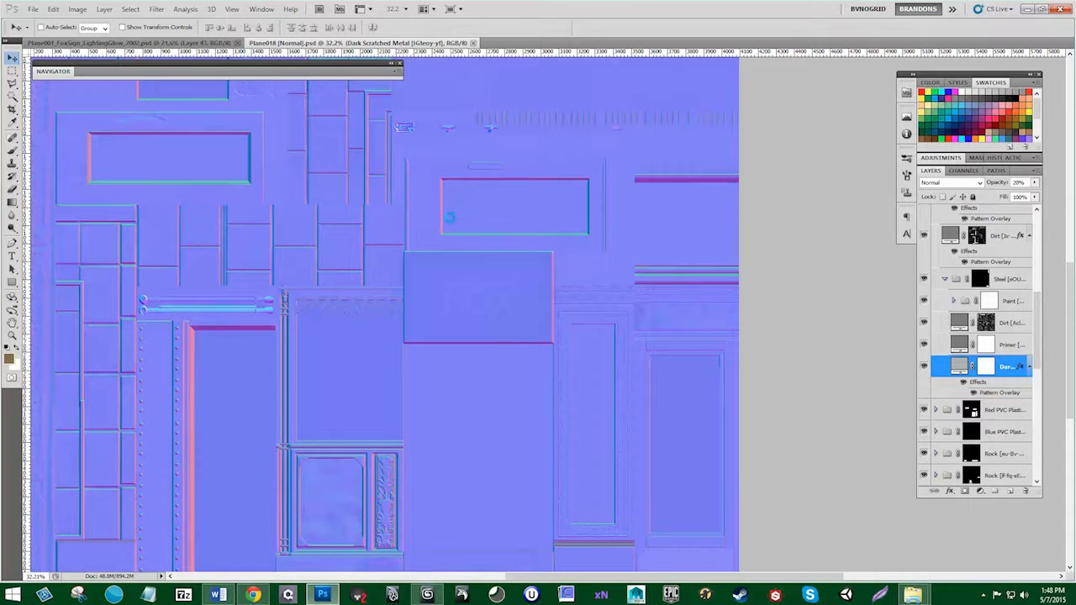
Step: Check Layer 6 on the strip beside the FOX RECEIVING sign, duplicate it and set the copy's blending mode to Multiply
alt+scroll(682, 457, up, 4)
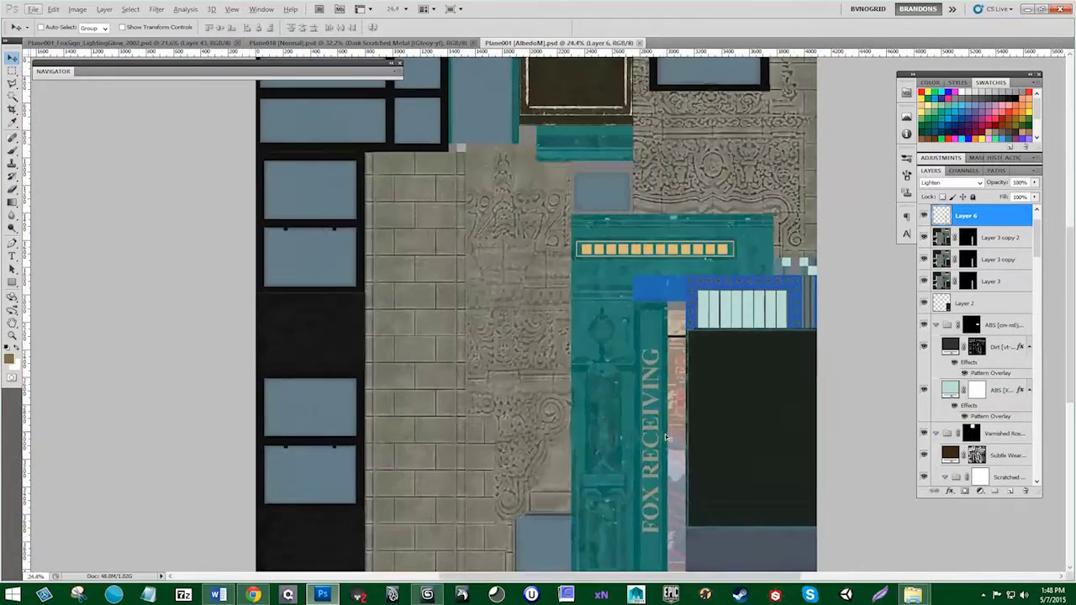
drag(666, 434, 459, 249)
alt+scroll(459, 249, up, 4)
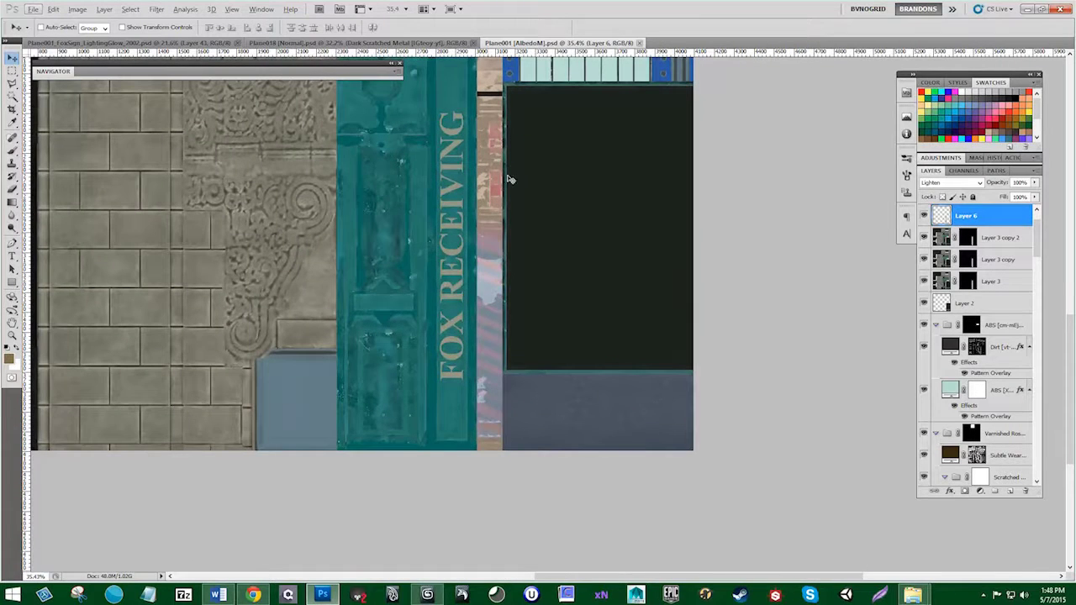
drag(519, 188, 516, 272)
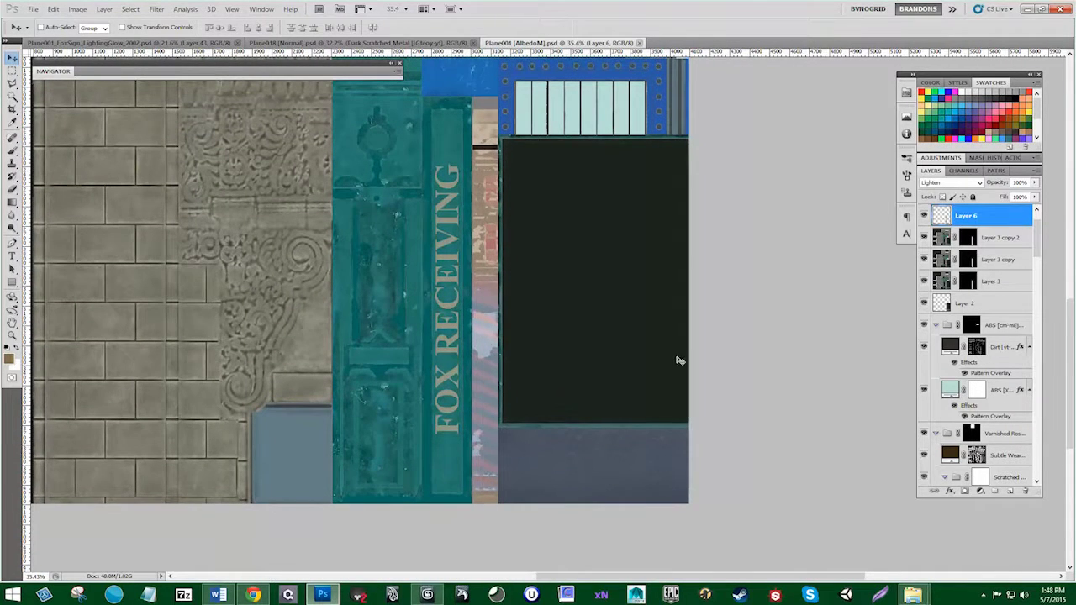
click(924, 216)
click(924, 216)
key(ctrl+j)
key(Up)
key(Up)
key(Up)
key(Up)
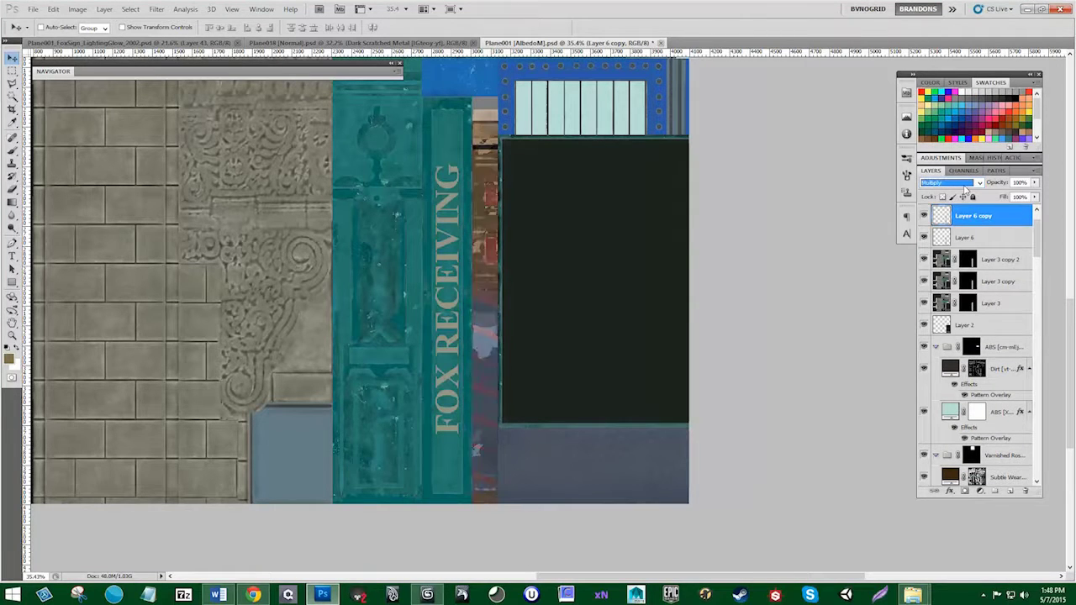
Step: Compare the map with Layer 6 copy hidden and shown, and try the Darken blending mode on it
click(924, 216)
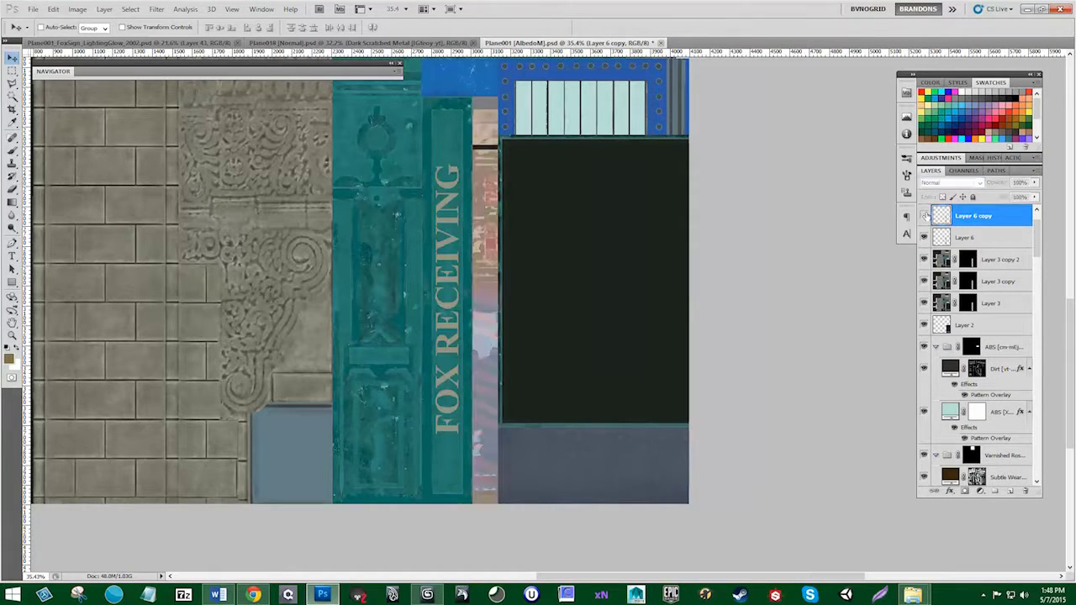
click(924, 215)
click(965, 183)
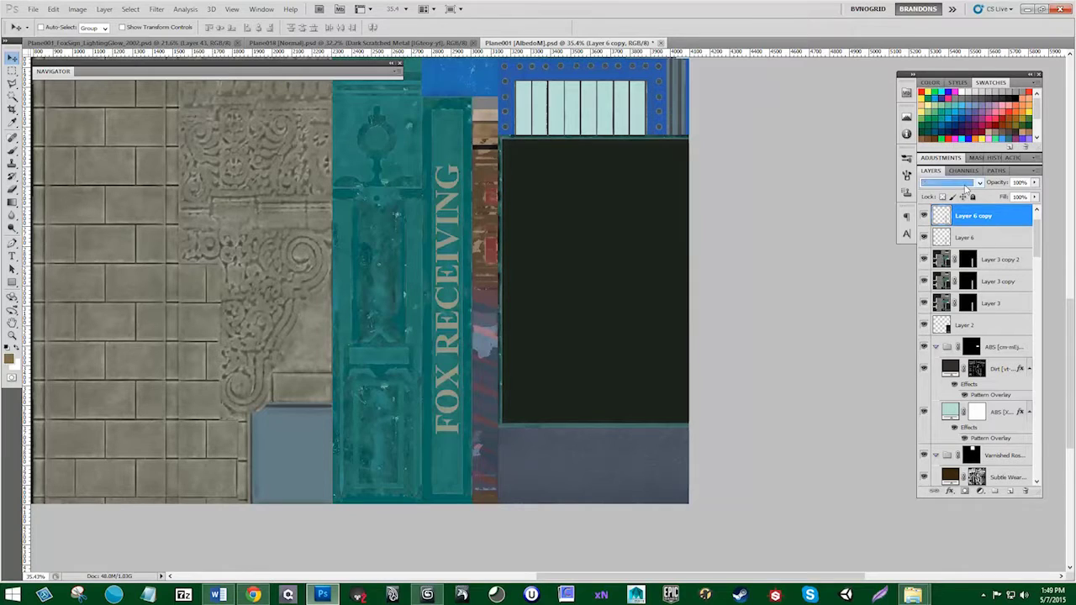
key(Up)
click(924, 216)
click(924, 216)
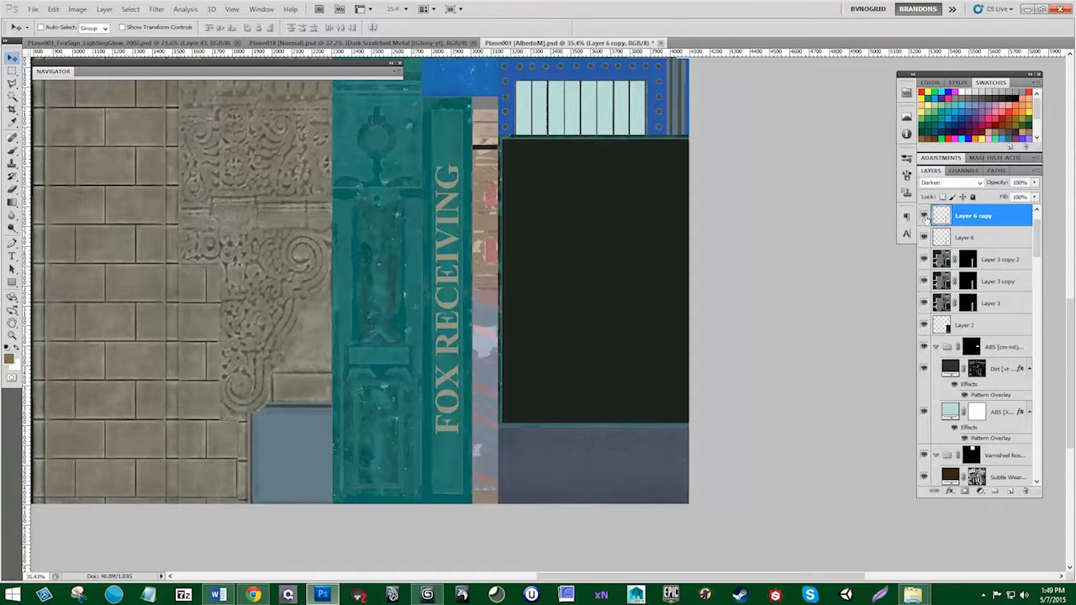
click(924, 216)
click(925, 216)
Step: Set Layer 6 copy to Multiply at 2% opacity and compare the map with it hidden and shown
click(938, 186)
click(936, 229)
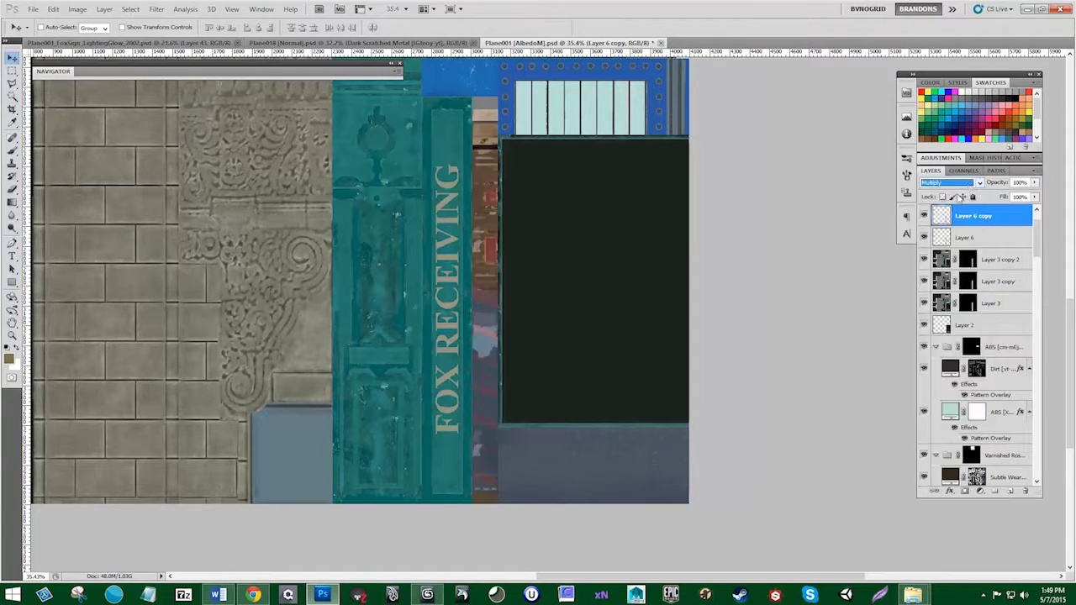
drag(997, 183, 942, 197)
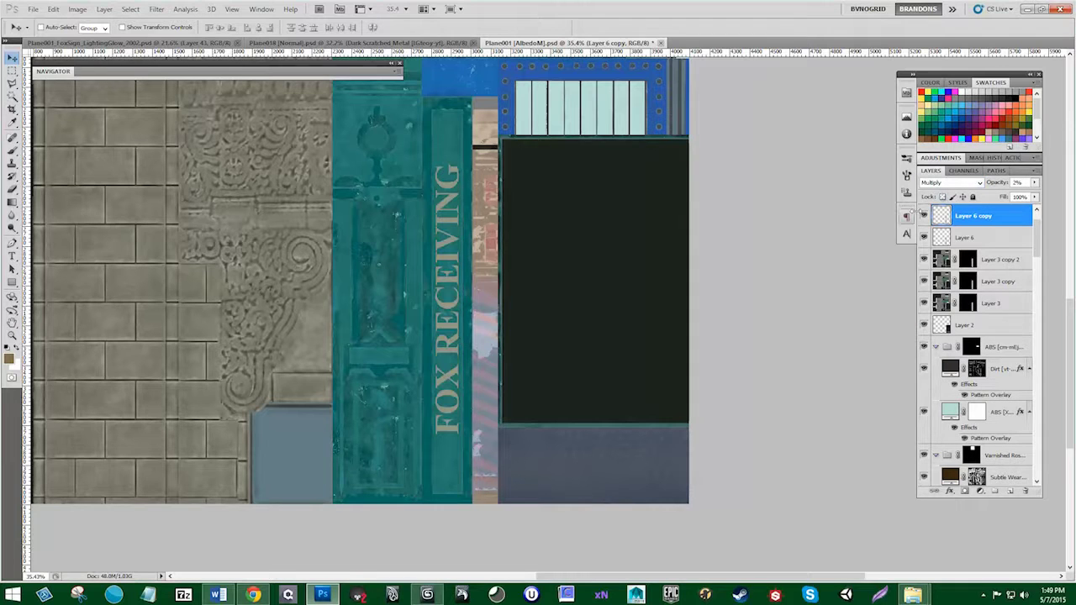
click(923, 216)
click(923, 216)
click(922, 217)
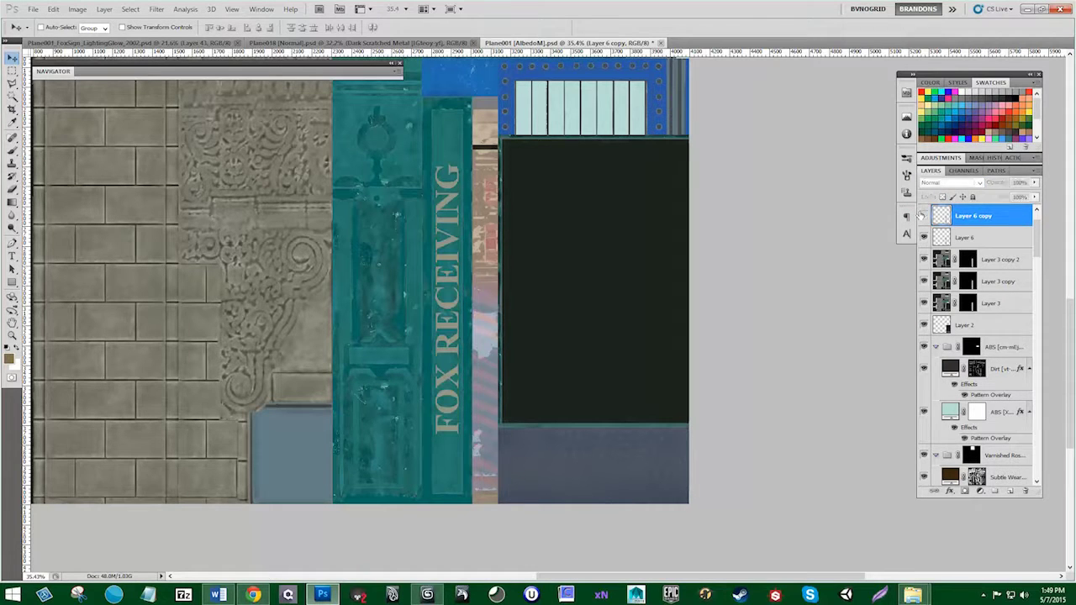
click(923, 216)
Step: Raise the opacity of Layer 6 copy to 12% and check its effect by hiding and showing it
drag(989, 183, 999, 183)
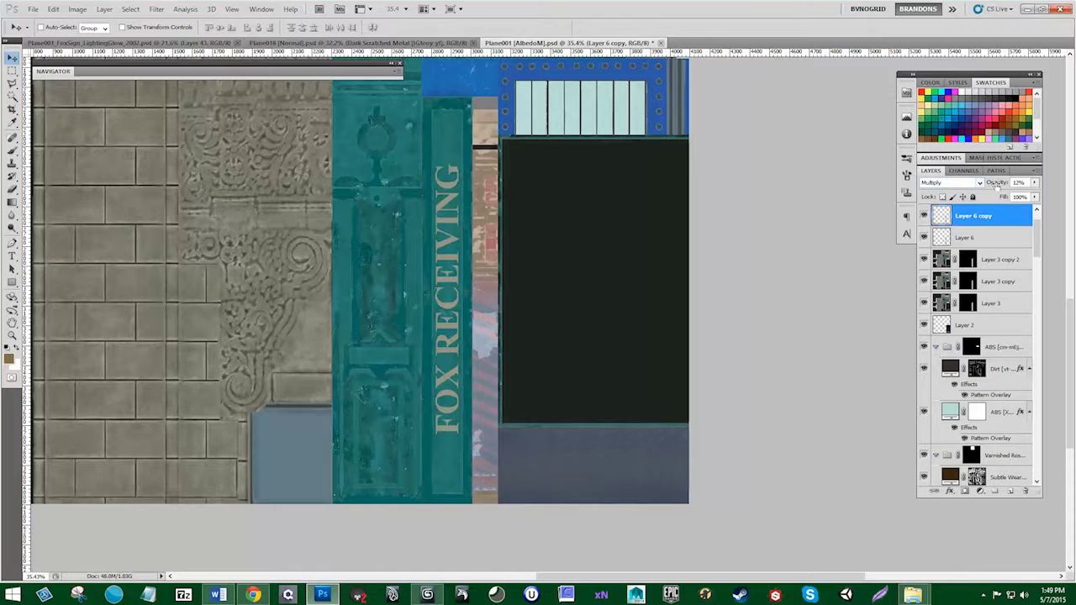
click(923, 217)
click(924, 217)
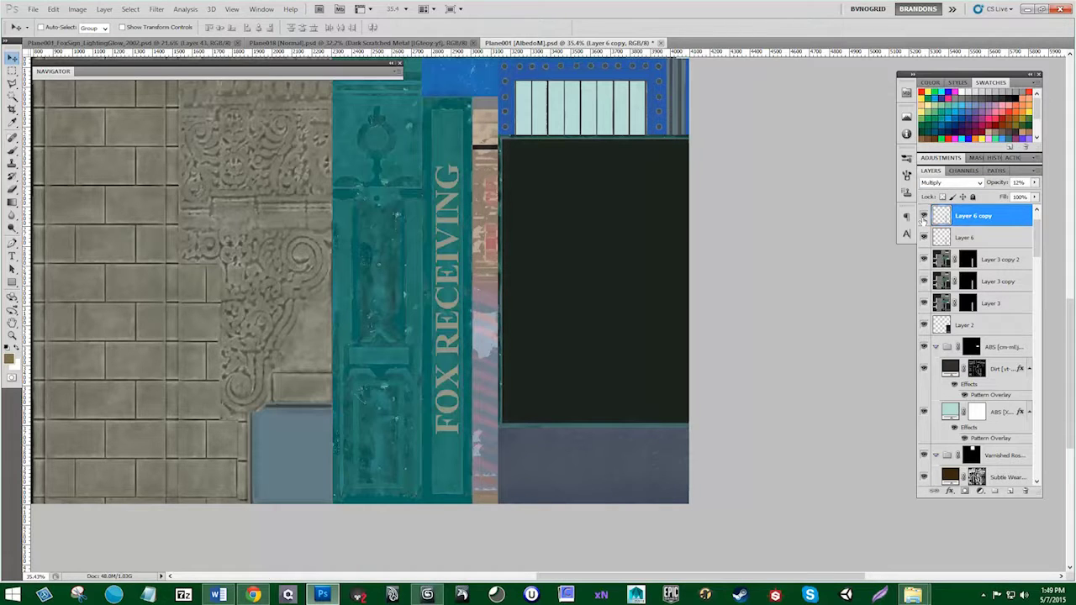
click(923, 217)
click(923, 217)
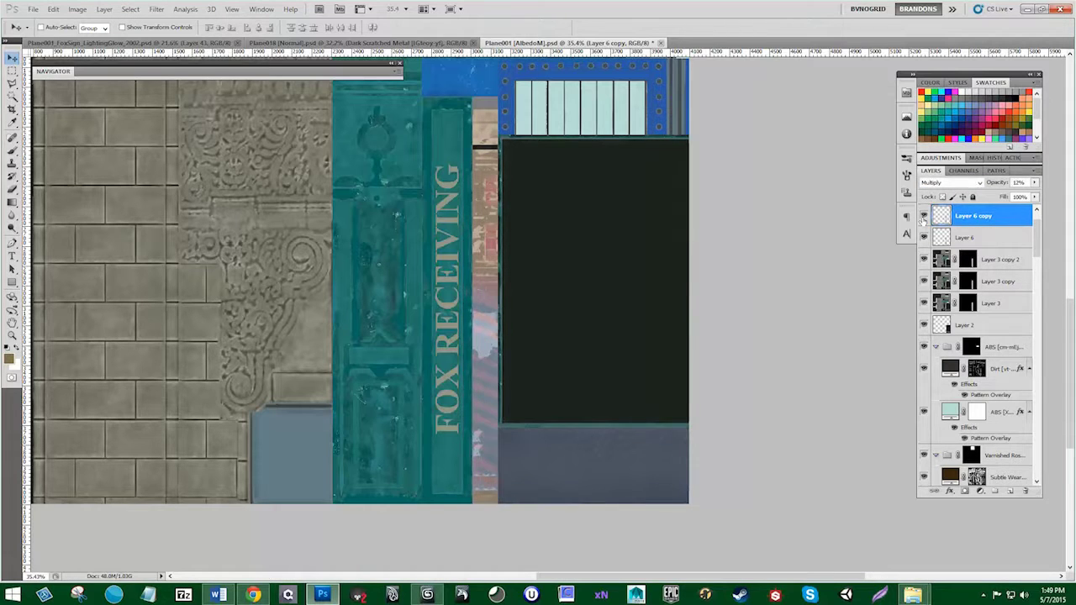
Step: Try the Soft Light blending mode on Layer 6 copy and compare the map with and without it
double_click(966, 184)
key(Down)
key(Down)
key(Down)
scroll(967, 188, down, 7)
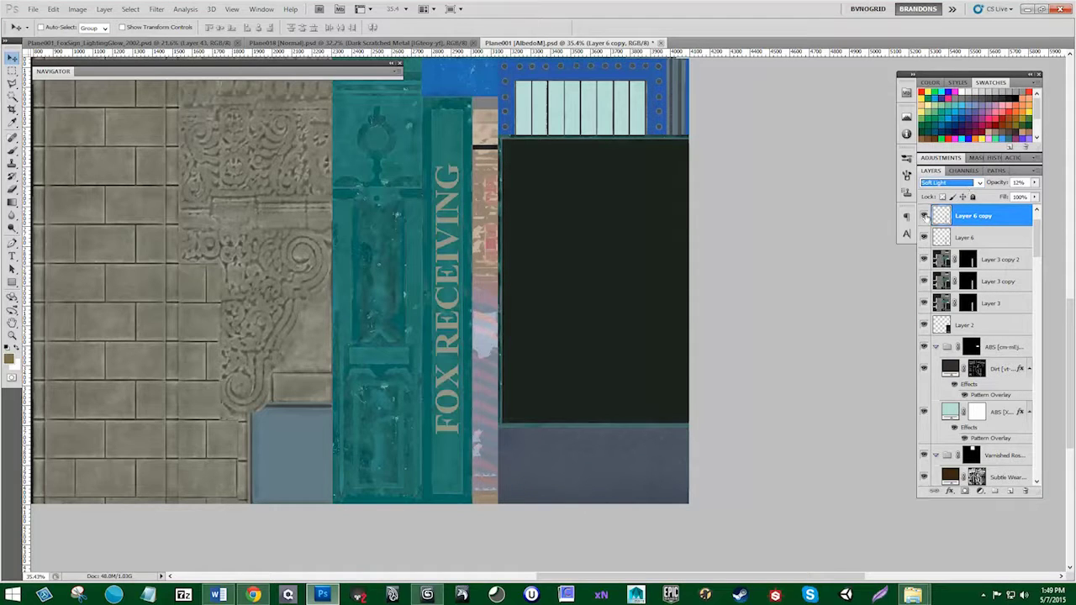
click(924, 216)
click(924, 216)
Step: Set Layer 6 copy to Overlay at 40% opacity and check its effect by hiding and showing it
click(951, 184)
scroll(952, 185, up, 1)
drag(1001, 188, 1017, 187)
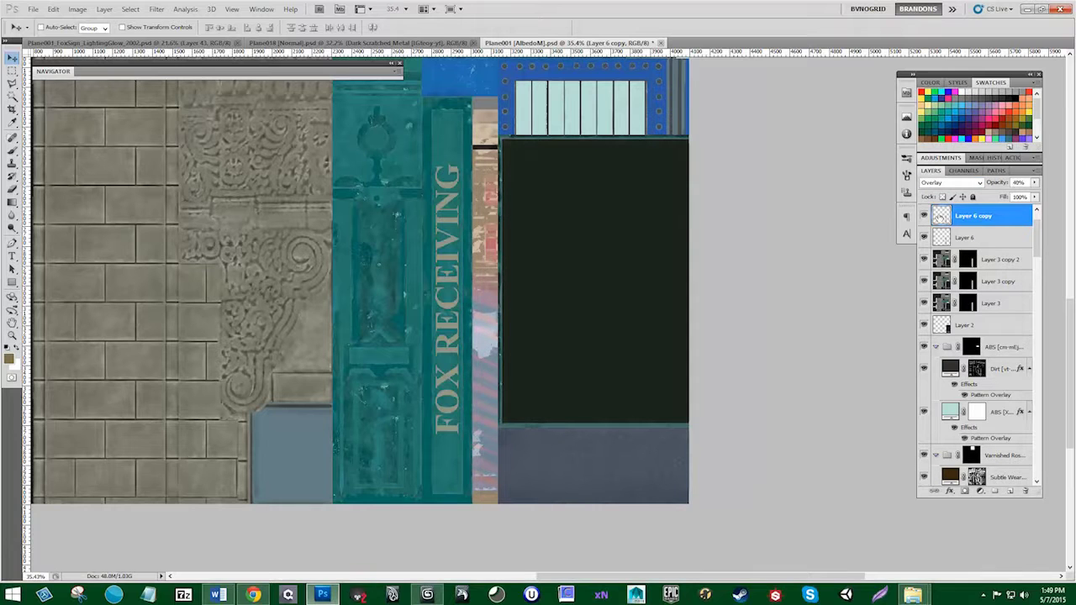
click(924, 216)
click(924, 217)
Step: Save the albedo PSD and export a PNG copy over Plane001 [AlbedoM].png
key(ctrl+shift+s)
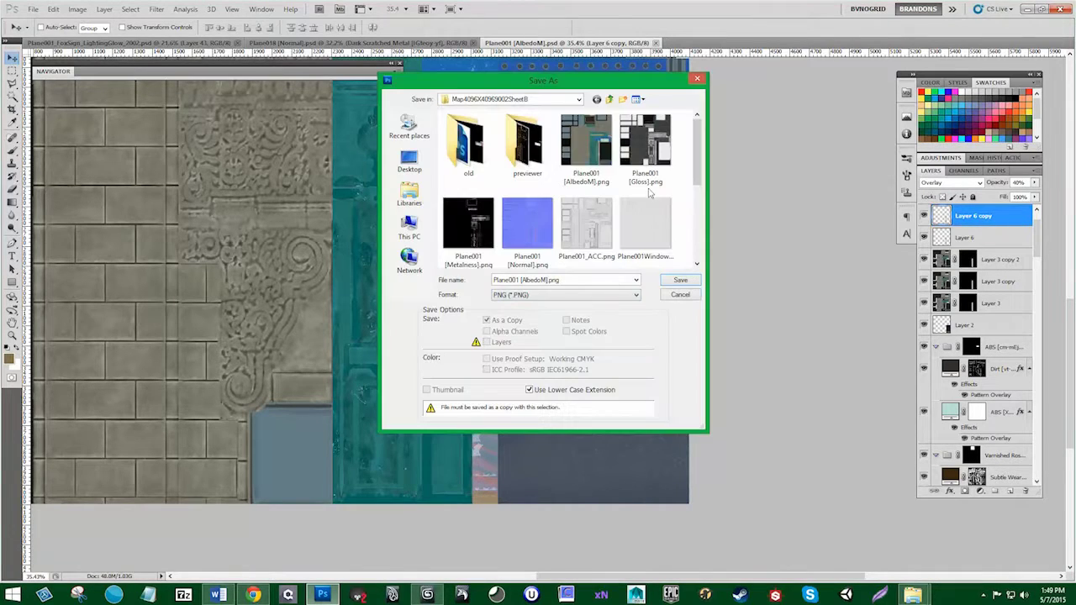
click(681, 280)
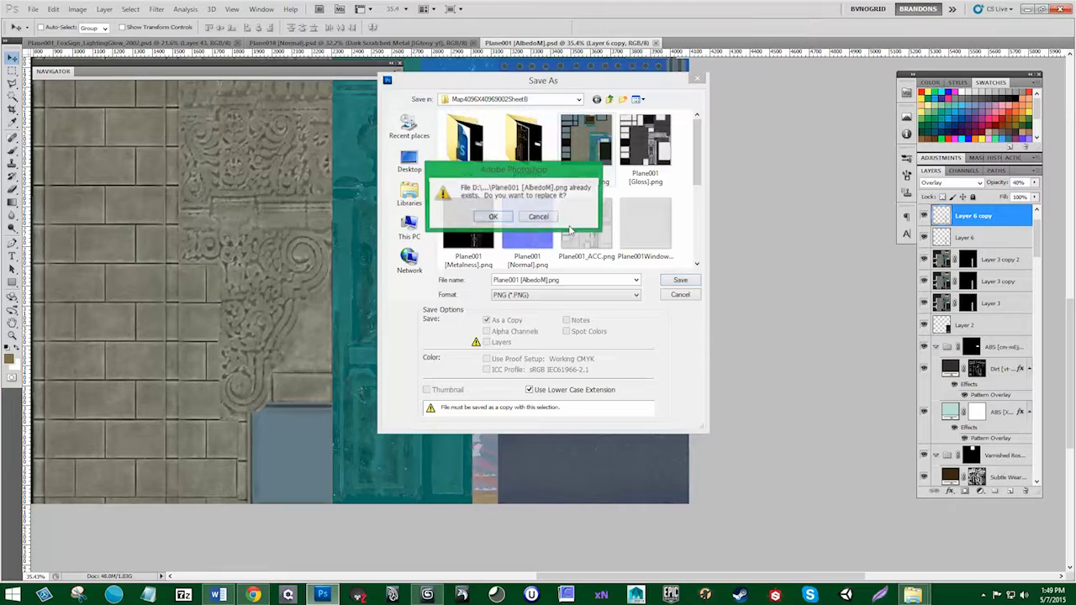
click(503, 217)
key(Return)
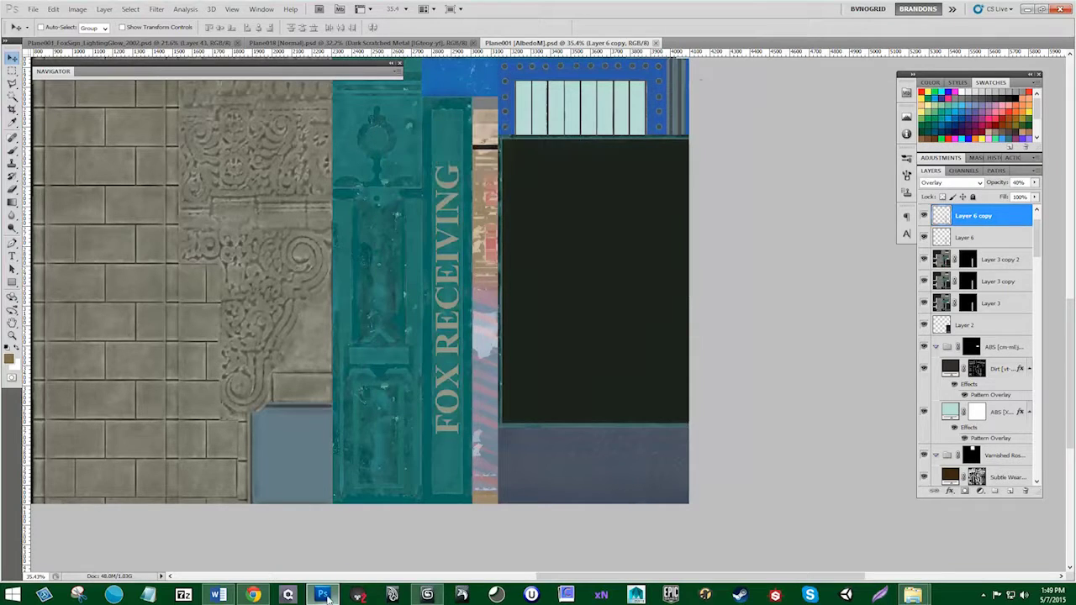
Step: Check the "Illumination map" item in the Word checklist and return to Photoshop
key(alt+Tab)
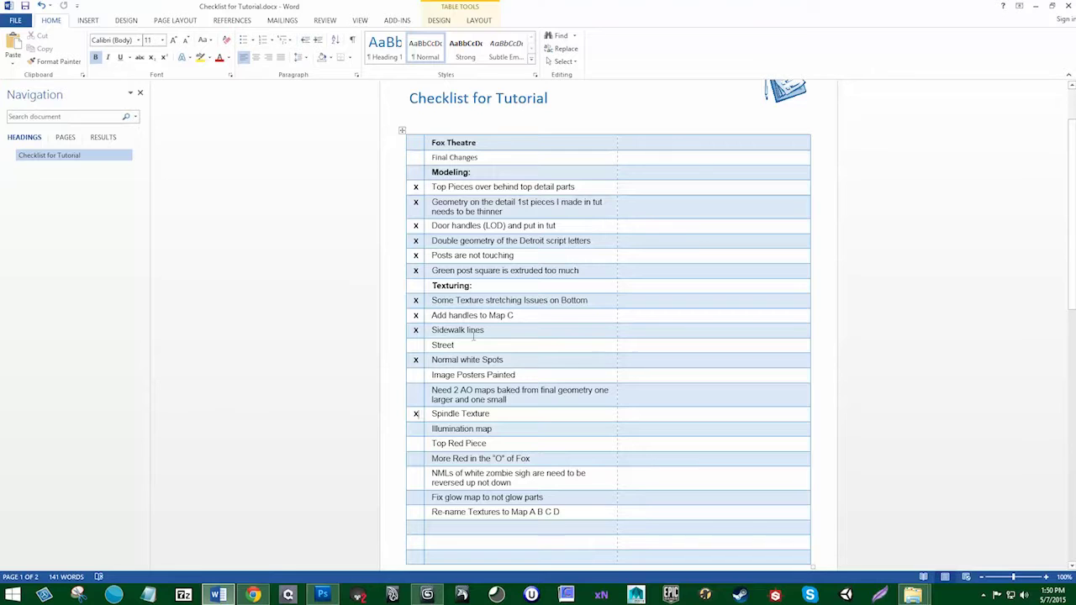
triple_click(440, 429)
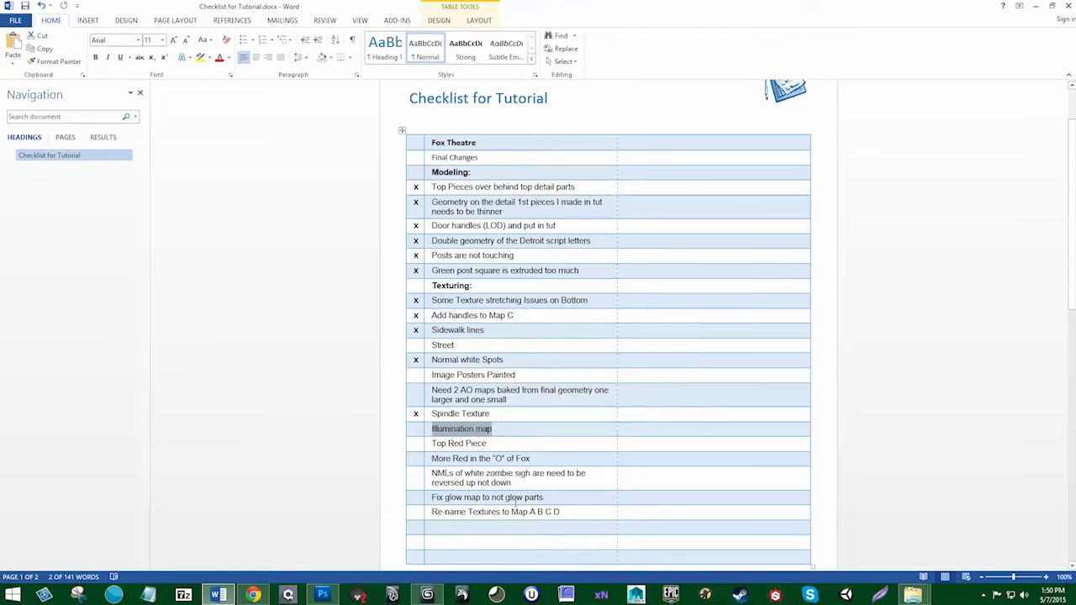
click(322, 594)
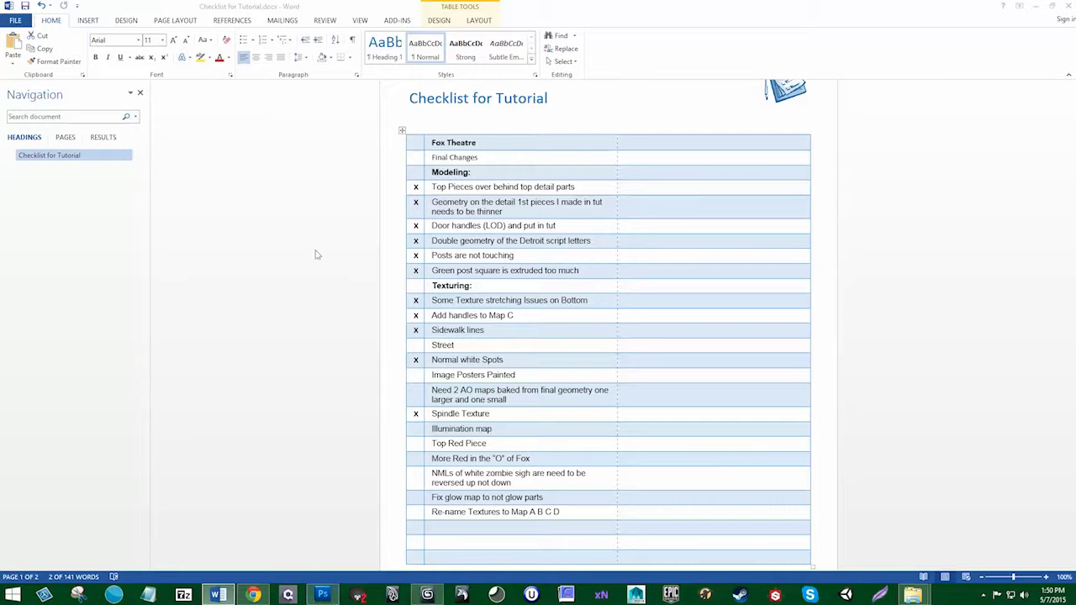
click(1035, 6)
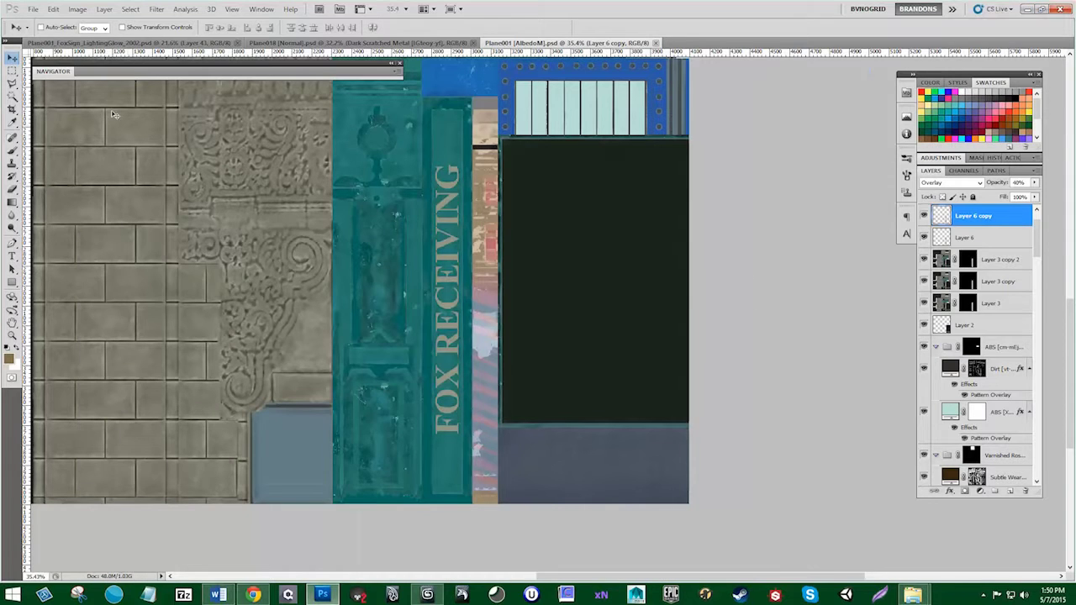
Step: Show the NotEmissive_BLACK group in the Plane001_FoxSign_LightingGlow_2002.psd document
click(109, 43)
alt+scroll(471, 324, down, 1)
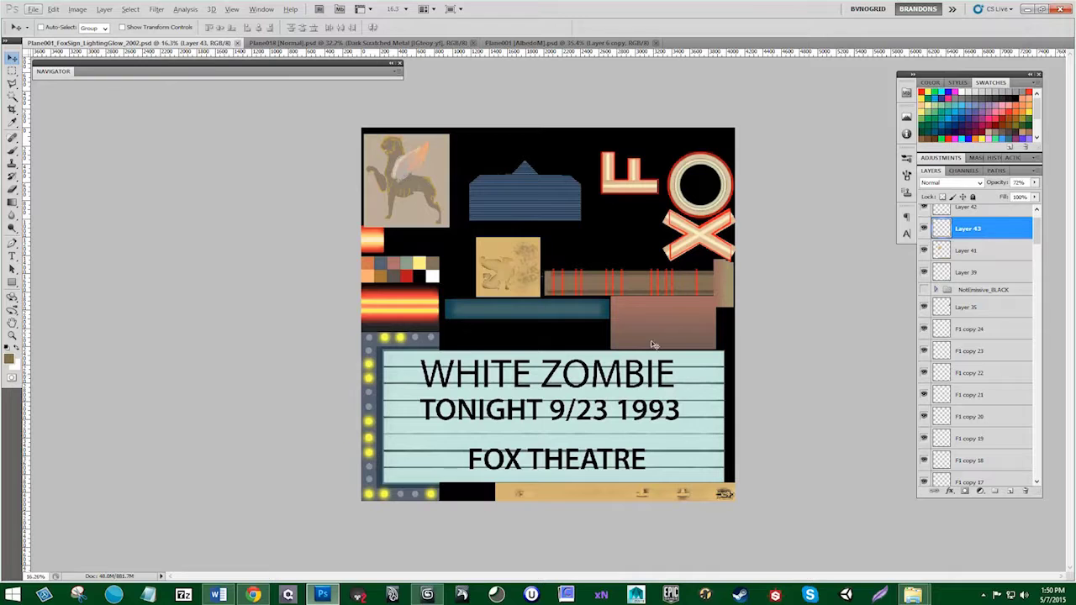
scroll(1016, 252, up, 1)
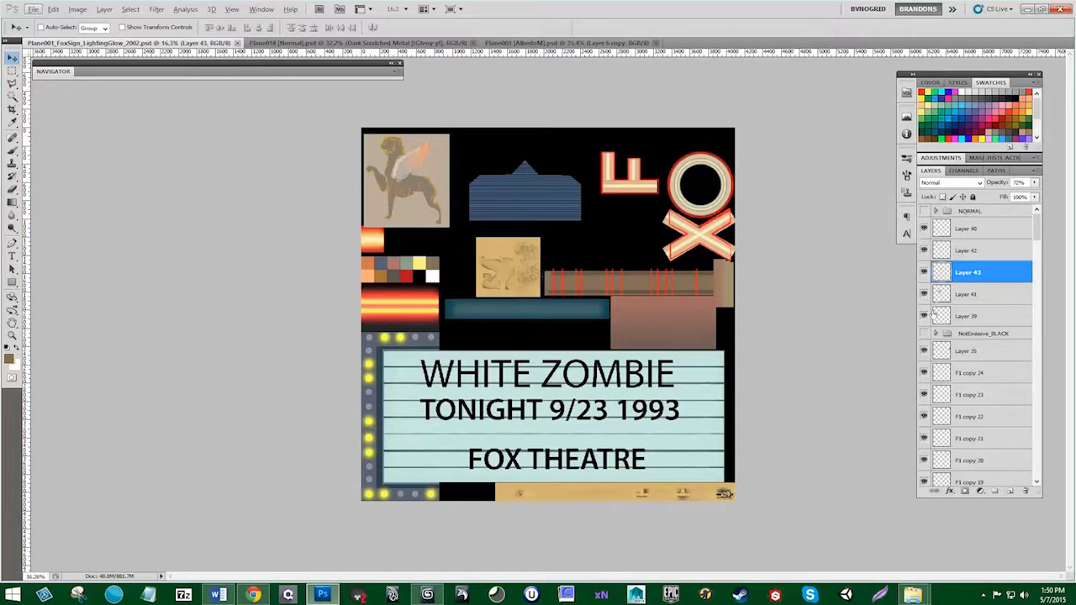
click(925, 334)
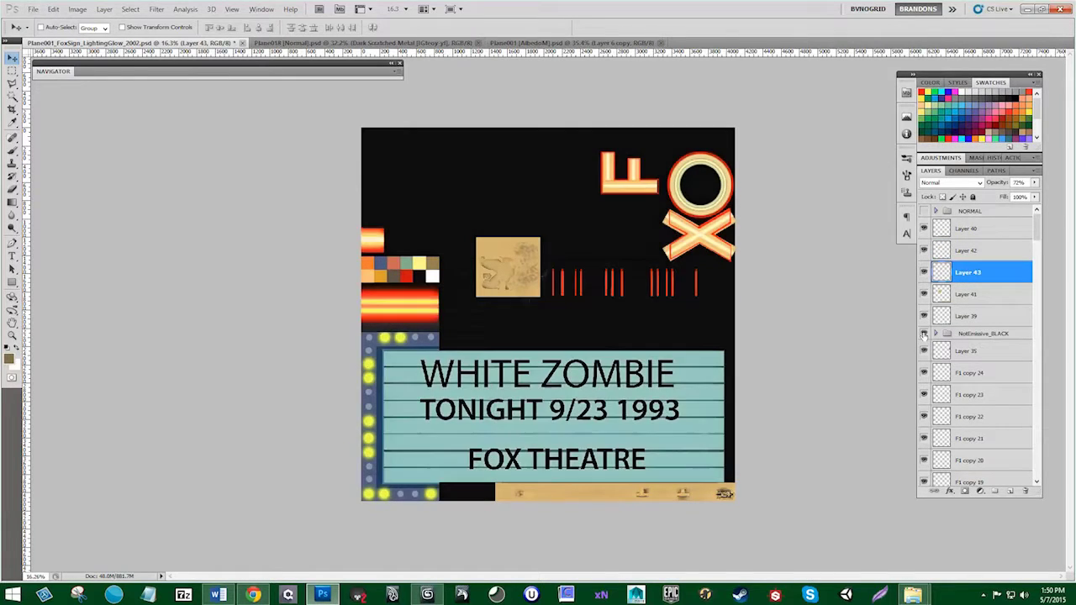
Step: Move the NotEmissive_BLACK group above Layer 40, directly below the NORMAL group, then show and expand it
click(925, 334)
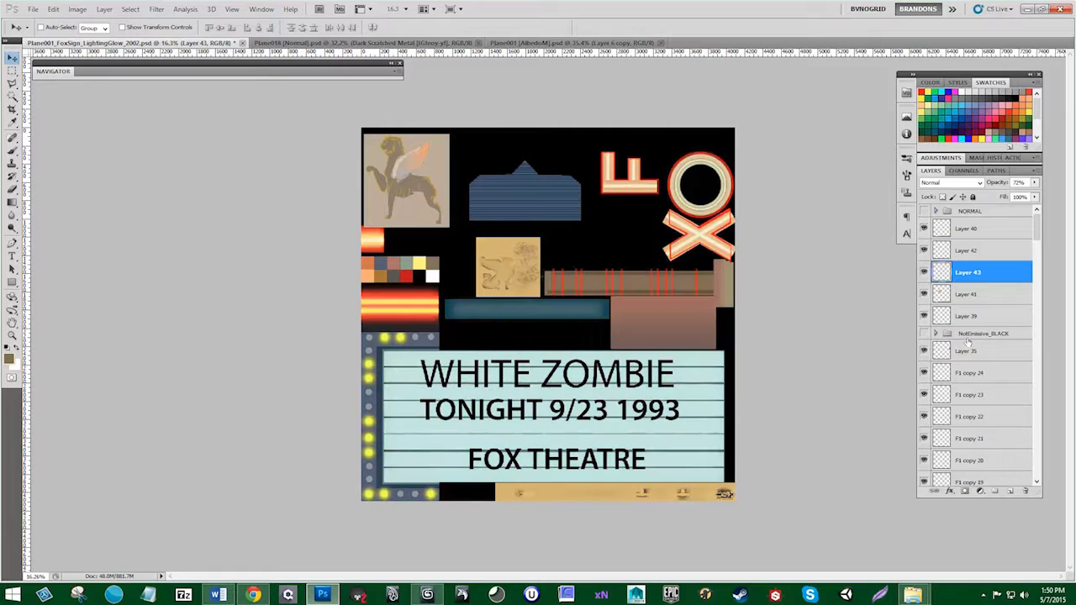
click(924, 271)
click(924, 272)
click(980, 334)
drag(974, 335, 947, 229)
click(924, 211)
click(924, 212)
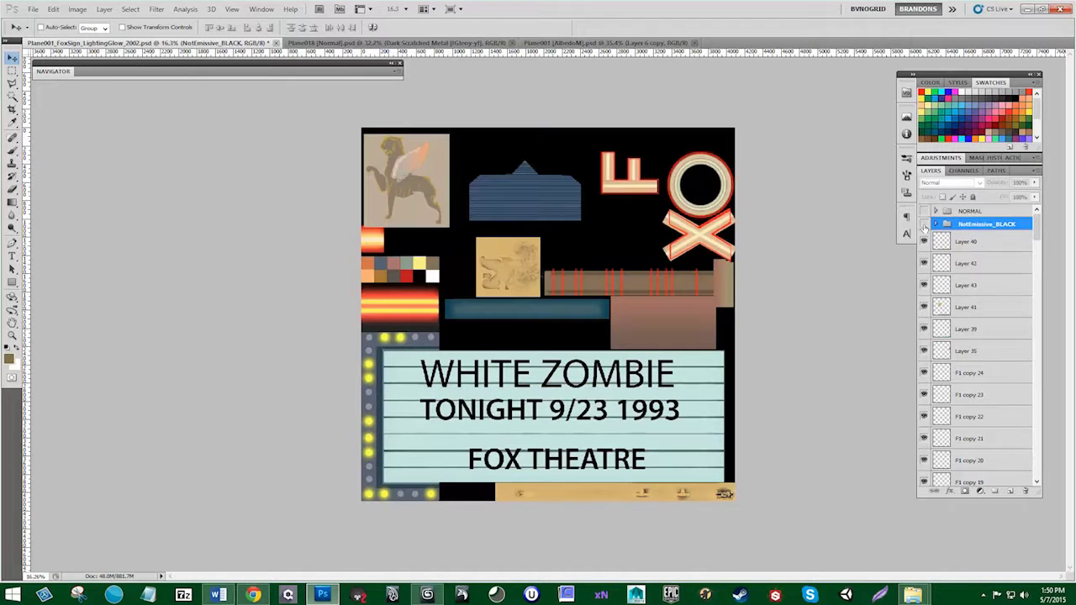
click(924, 224)
click(935, 225)
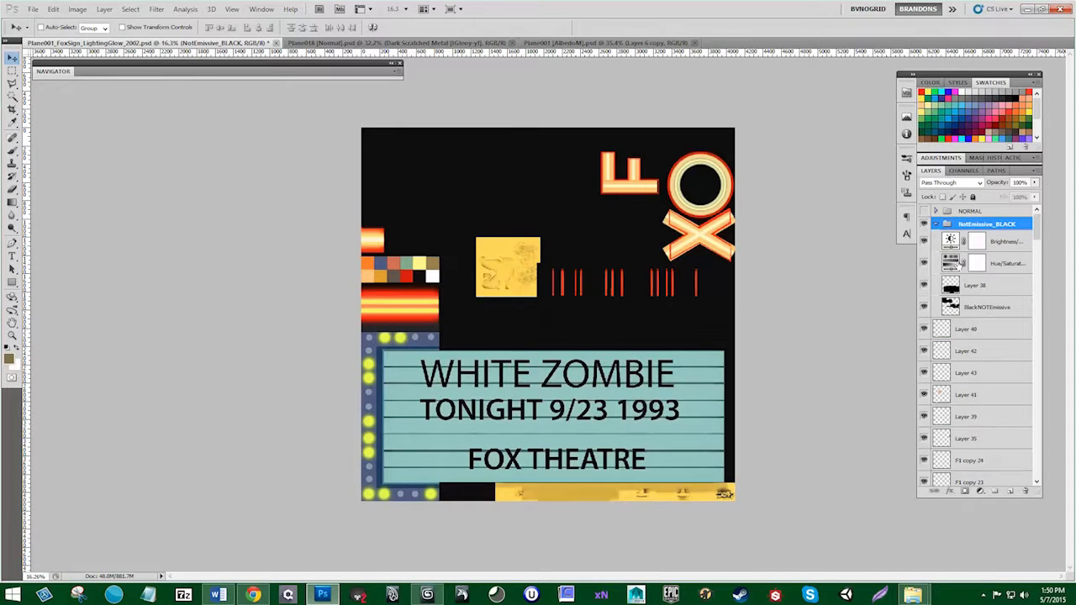
Step: Hide and show Layer 38 and BlackNOTEmissive repeatedly to compare which parts of the map they black out
click(924, 285)
click(924, 285)
click(946, 288)
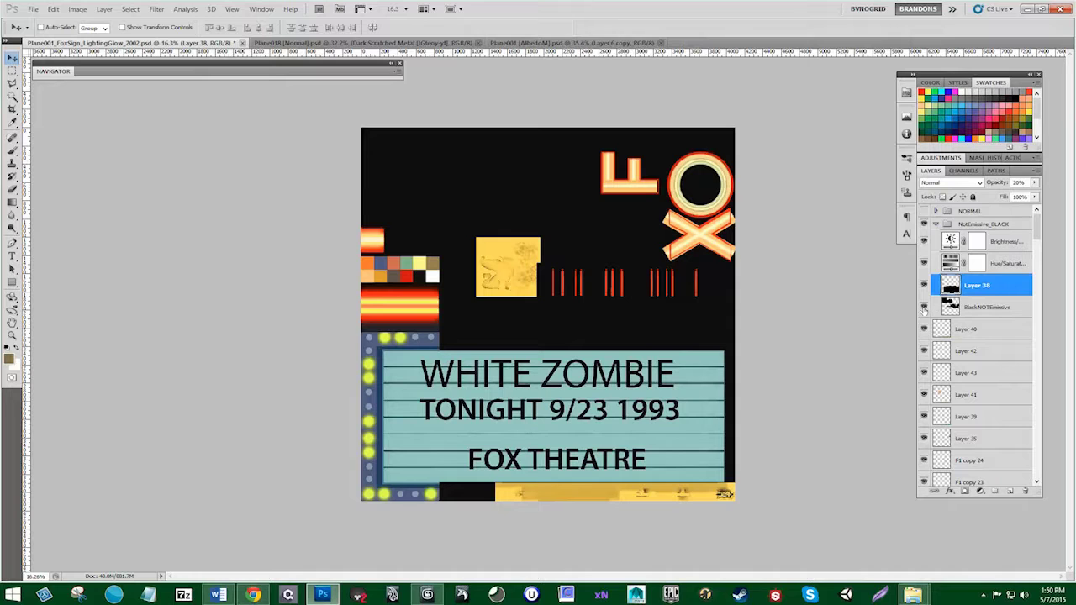
click(924, 307)
click(924, 307)
click(924, 308)
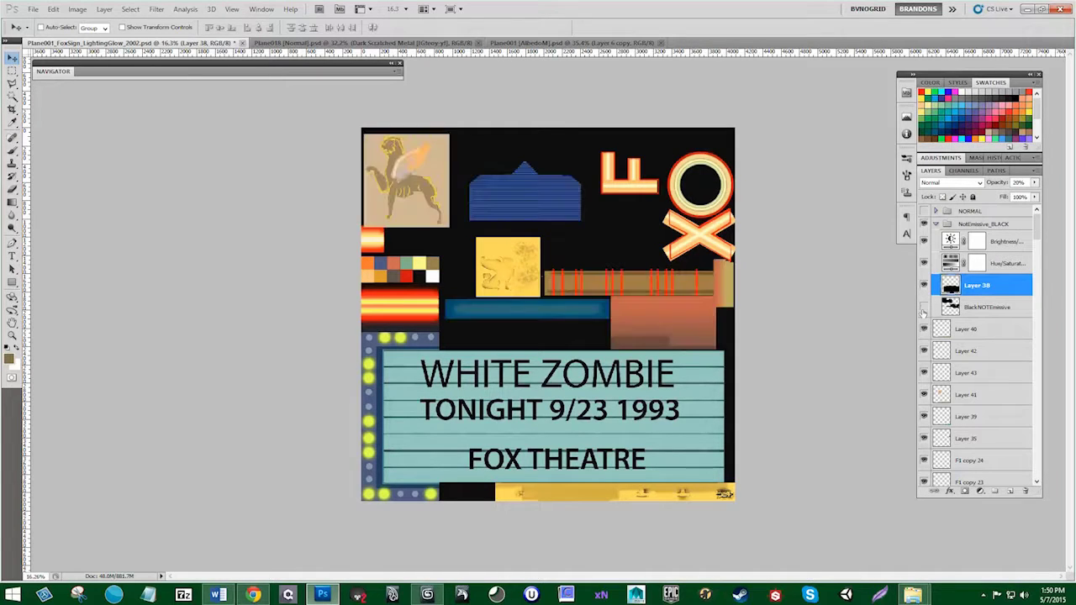
click(924, 307)
click(924, 308)
click(924, 308)
click(924, 309)
click(924, 308)
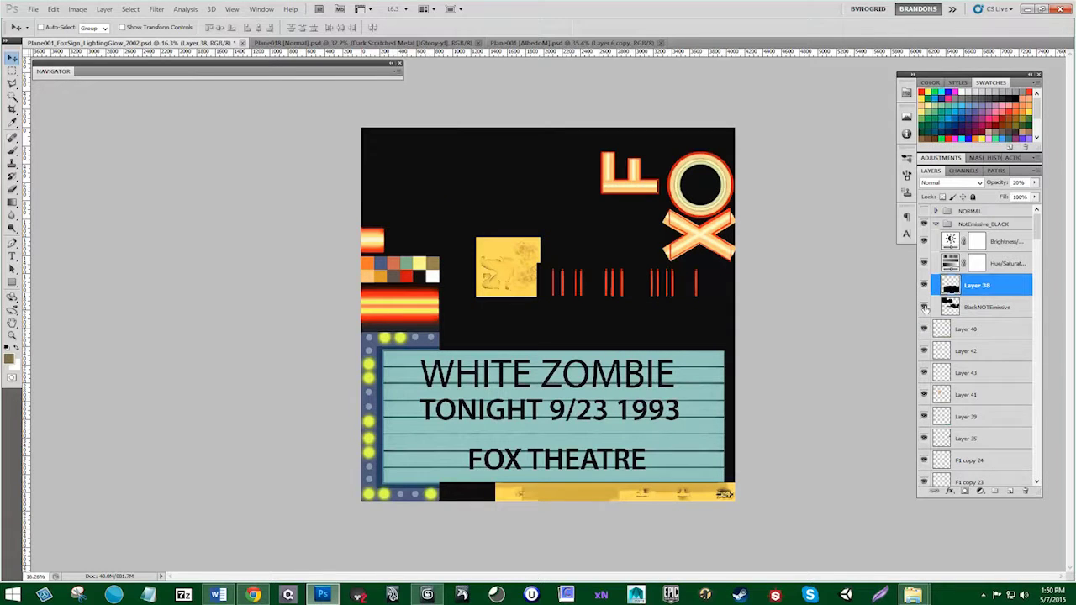
click(924, 308)
click(924, 307)
click(924, 308)
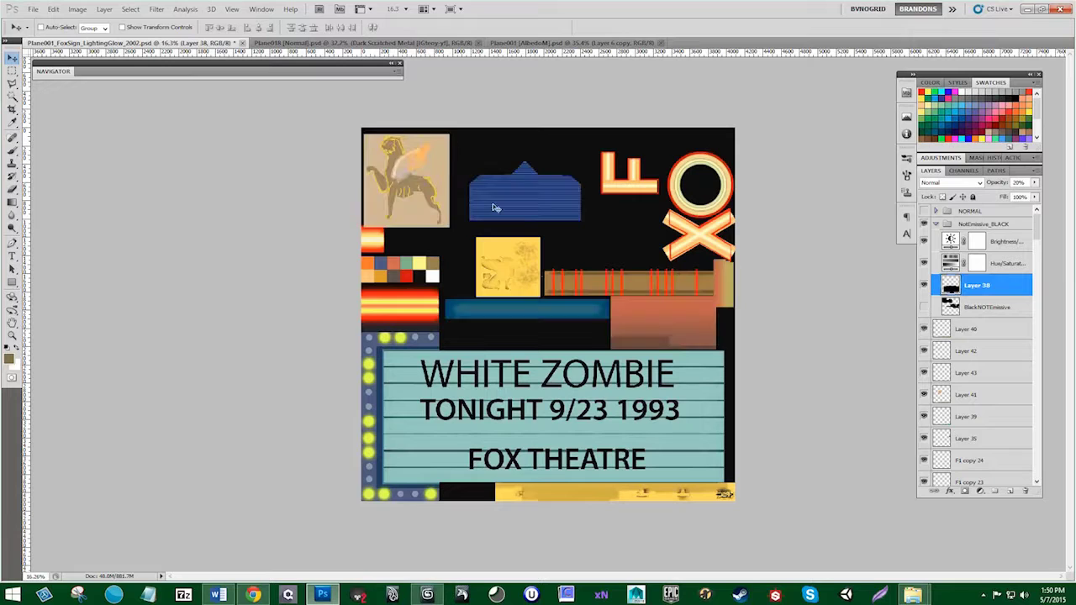
click(924, 308)
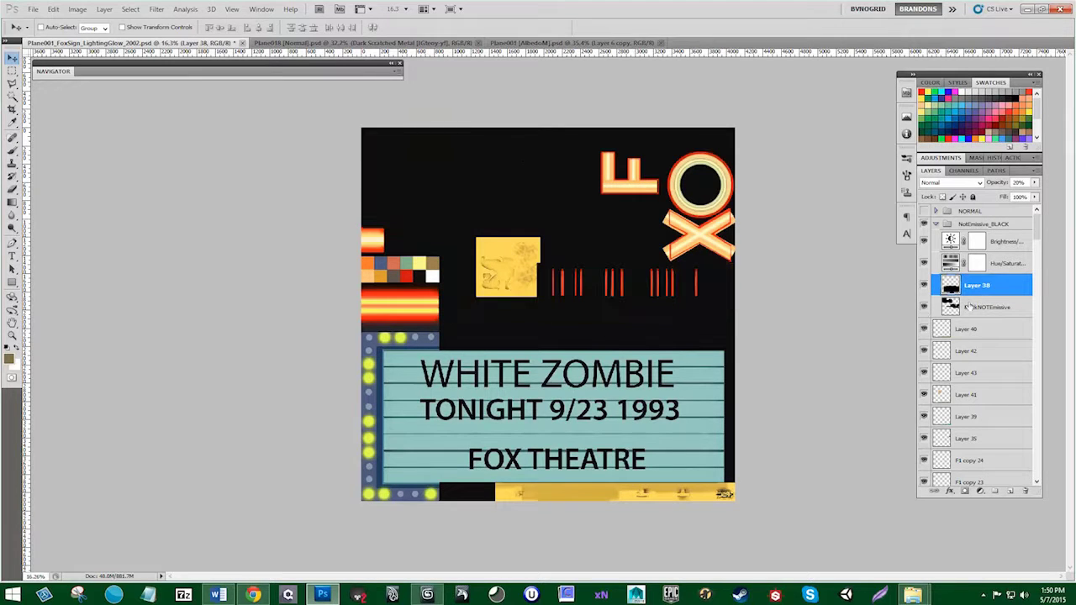
Step: Add a new layer above BlackNOTEmissive and set up the 24 px square brush with black as foreground colour
click(984, 307)
click(1010, 491)
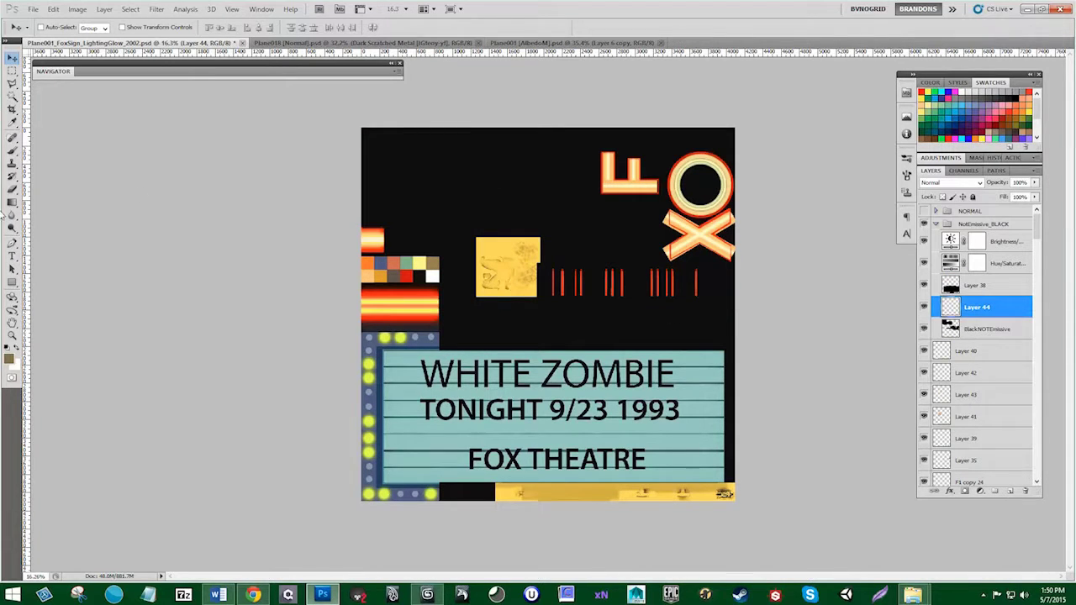
key(b)
click(56, 28)
drag(129, 133, 127, 156)
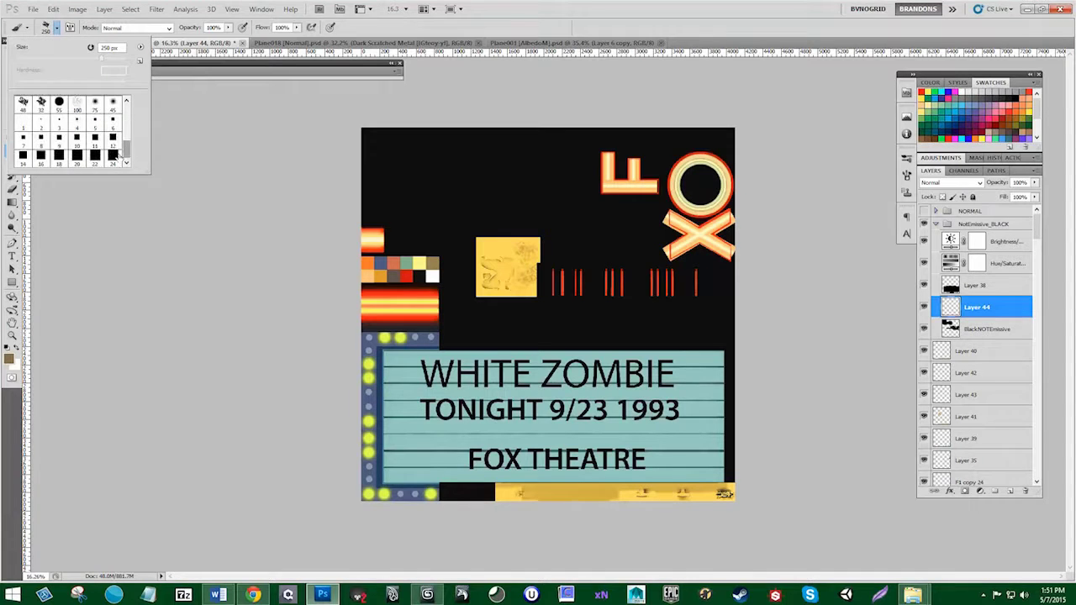
double_click(113, 156)
key(d)
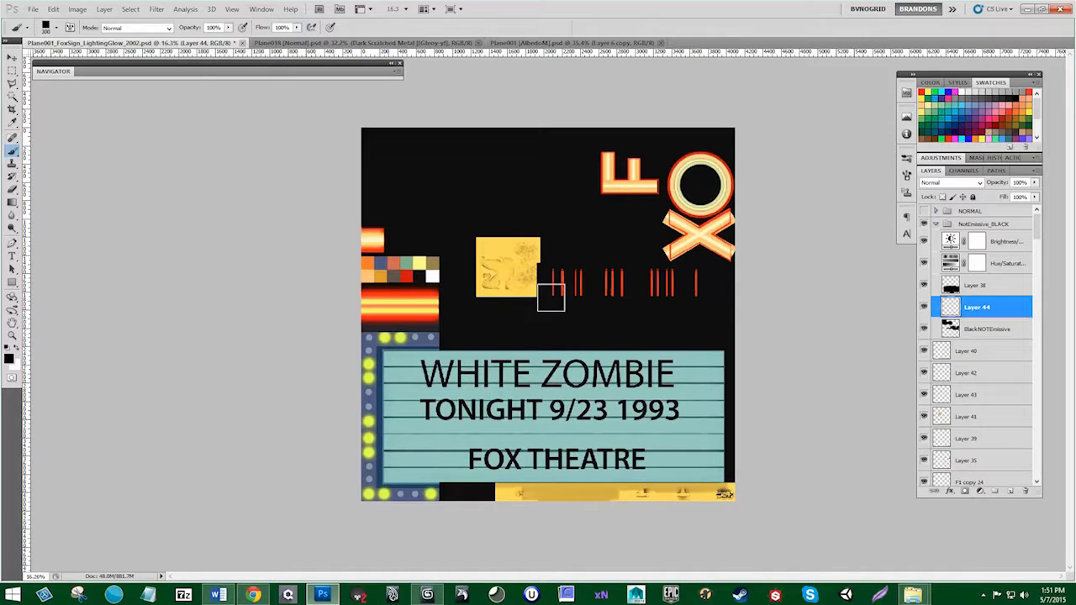
Step: Paint black on Layer 44 over the gold griffin panel, the gold strip along the texture's lower edge and the colour swatches
mouse_move(563, 299)
mouse_down()
mouse_move(526, 289)
mouse_move(524, 233)
mouse_move(485, 248)
mouse_up()
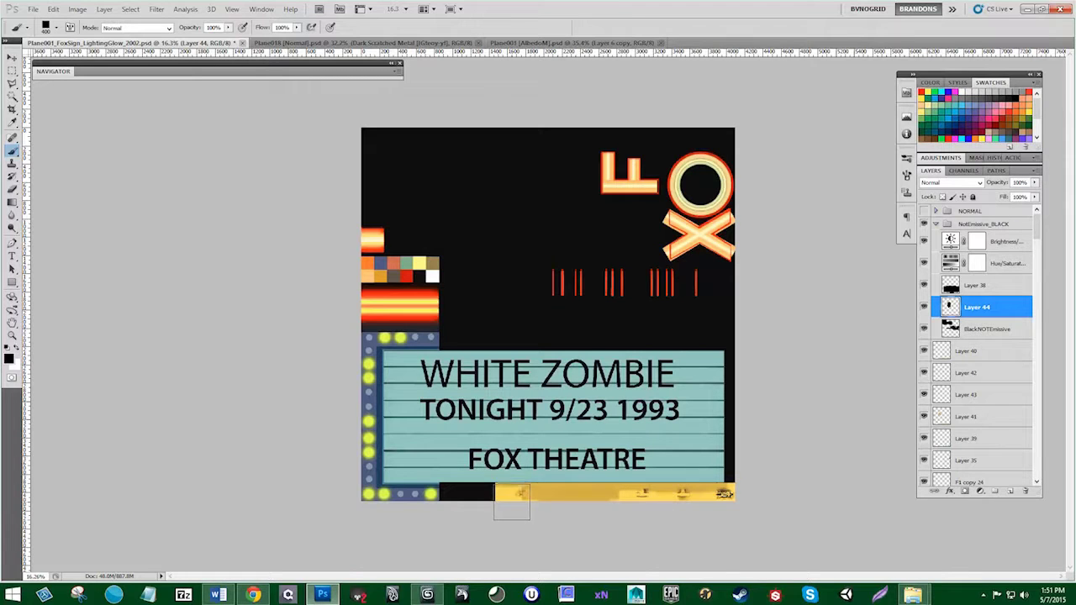
mouse_move(512, 502)
mouse_down()
mouse_move(735, 500)
mouse_move(537, 525)
mouse_up()
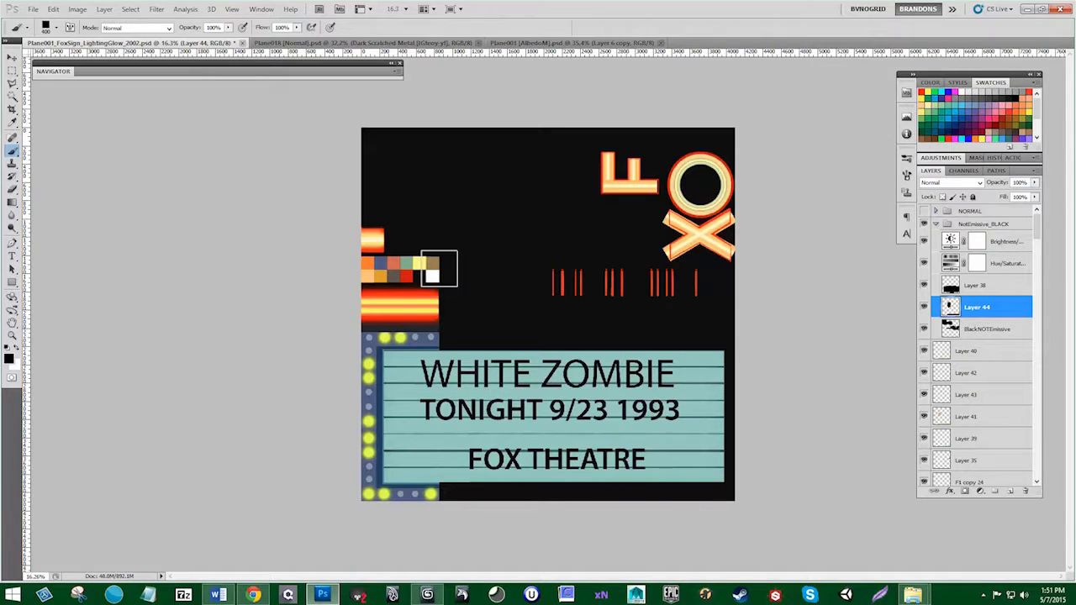
key(bracketleft)
mouse_move(442, 270)
mouse_down()
mouse_move(420, 270)
mouse_move(425, 278)
mouse_up()
Step: Find the BlueBoard layer and hide and show it to examine which part of the marquee border it covers
scroll(939, 426, down, 4)
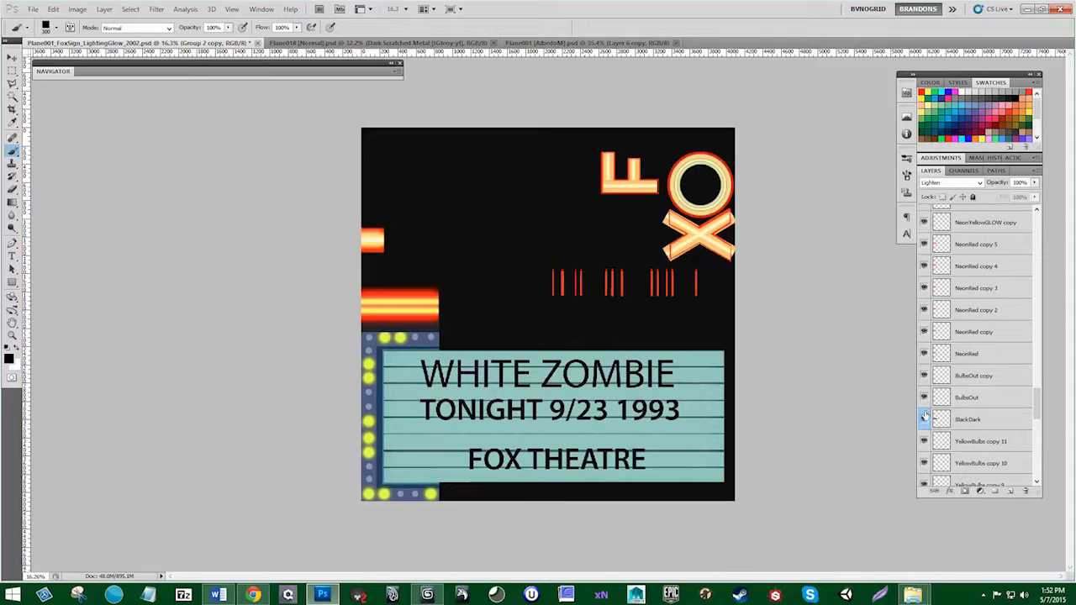
scroll(928, 421, down, 1)
scroll(933, 432, down, 15)
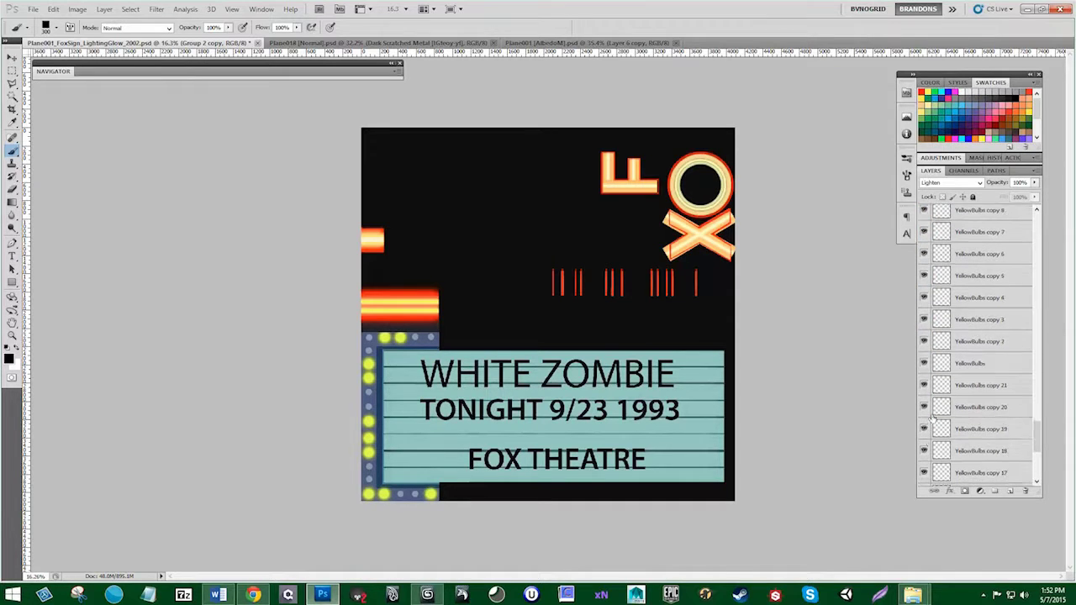
scroll(931, 419, down, 5)
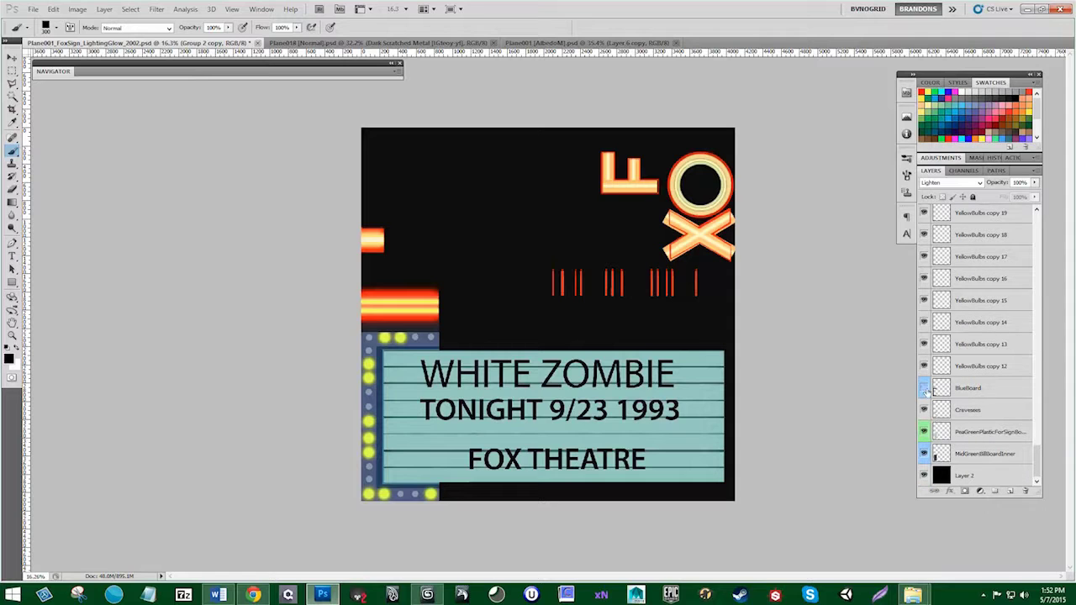
click(925, 390)
click(925, 389)
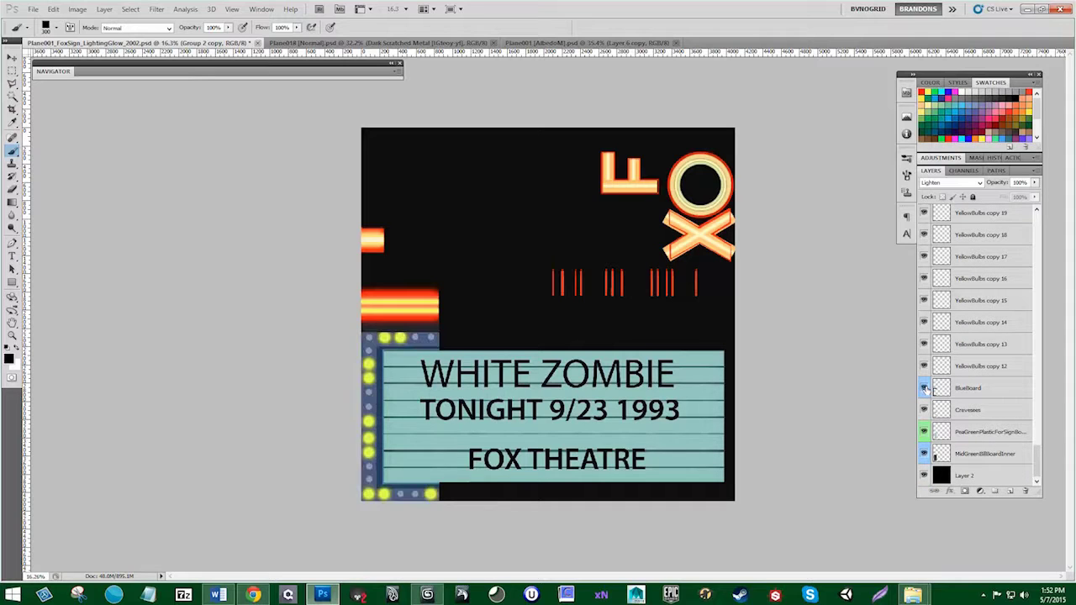
click(925, 389)
click(925, 390)
ctrl+click(939, 388)
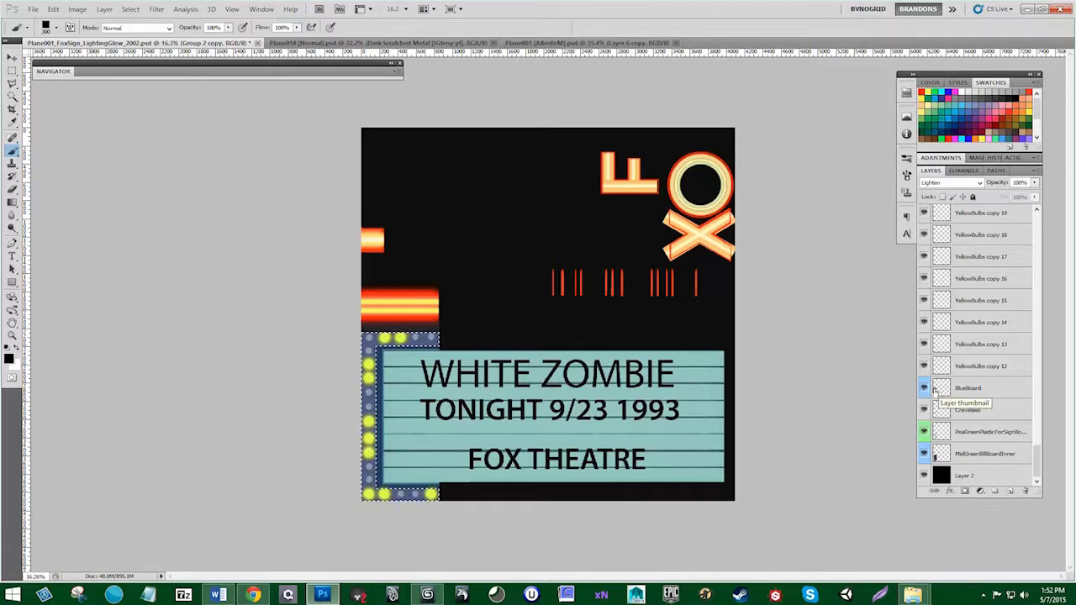
key(ctrl+d)
click(924, 389)
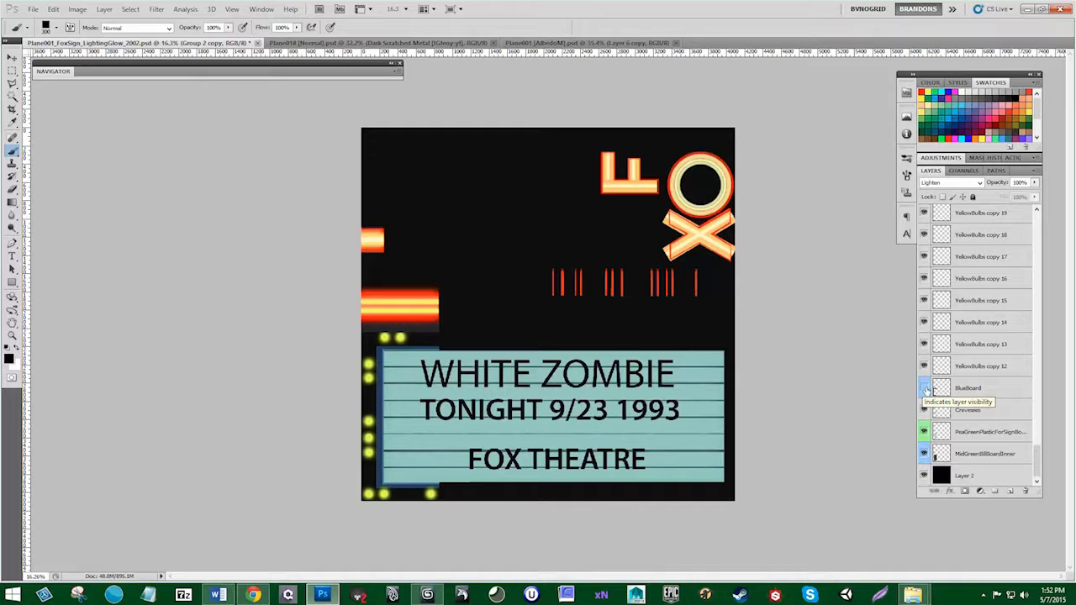
click(925, 390)
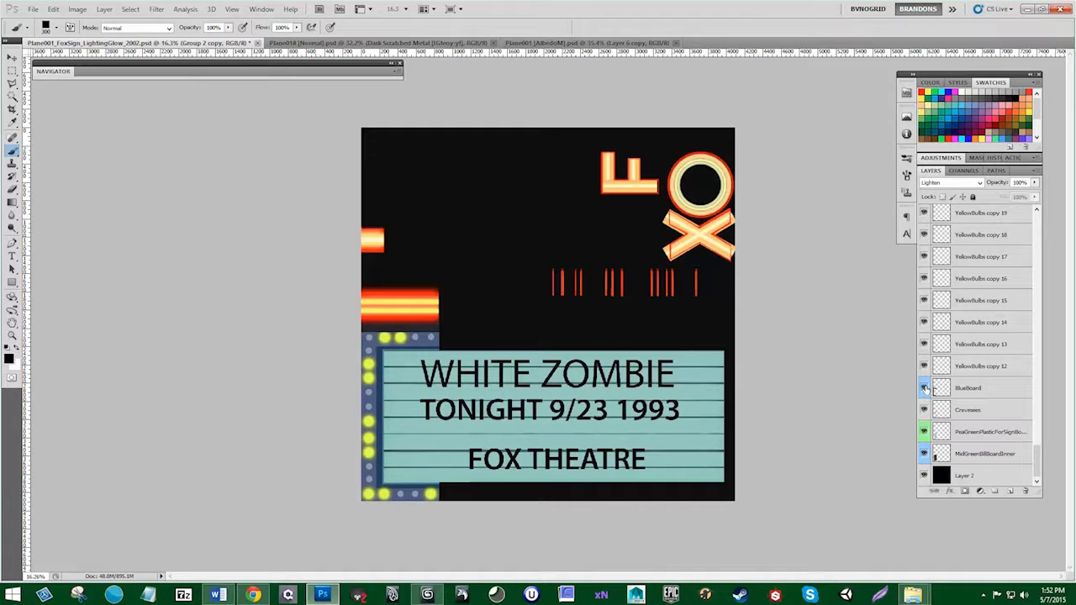
click(925, 389)
click(925, 389)
click(925, 389)
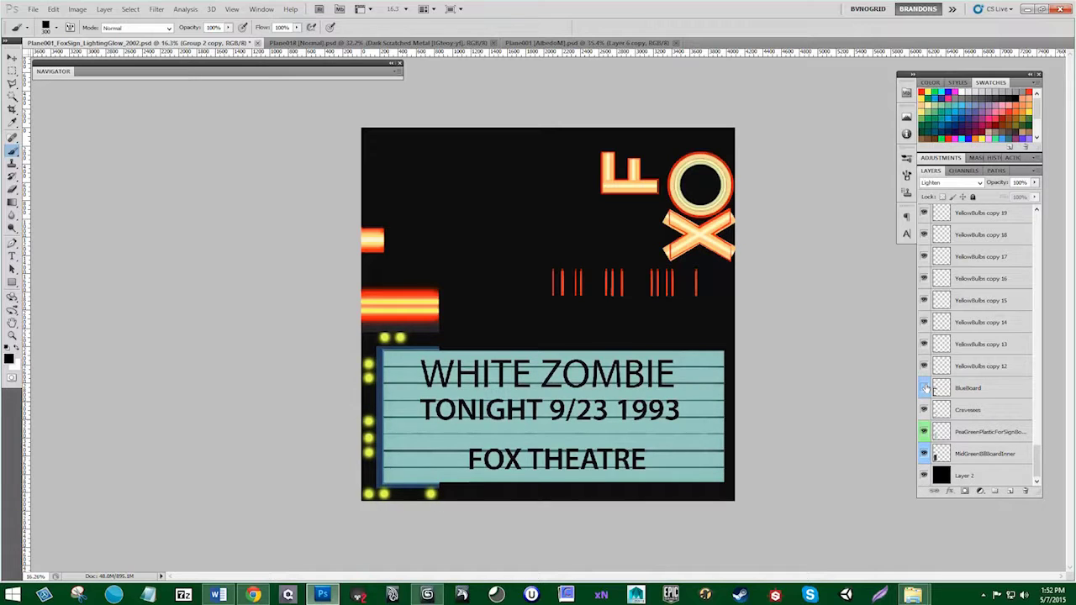
click(925, 389)
key(ctrl+z)
click(925, 389)
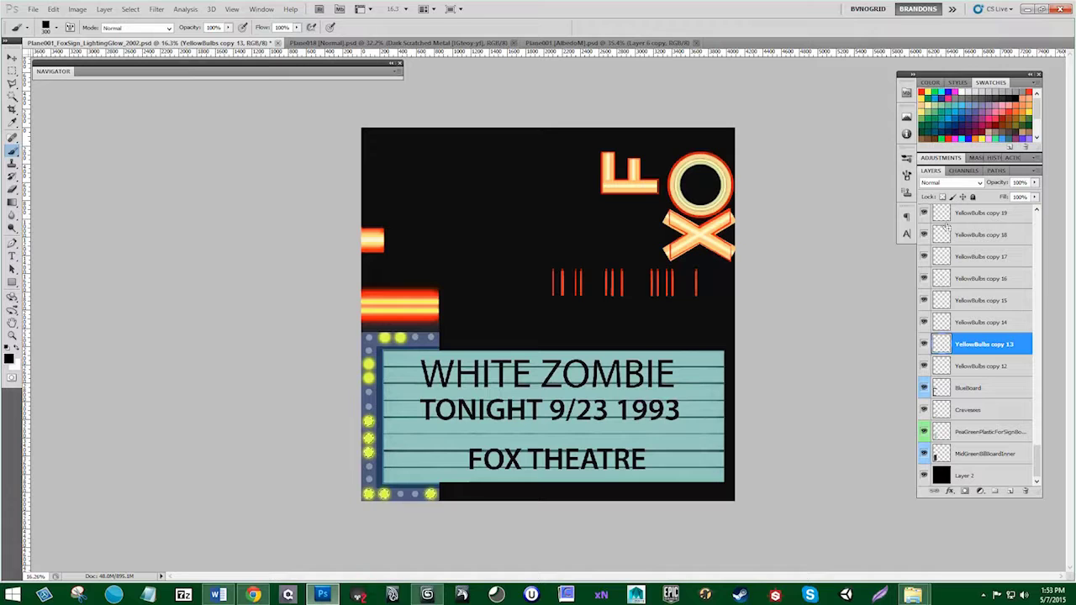
Step: Invert the yellow bulbs selection, paint the blue marquee border around them black on Layer 44, and deselect
scroll(944, 285, up, 5)
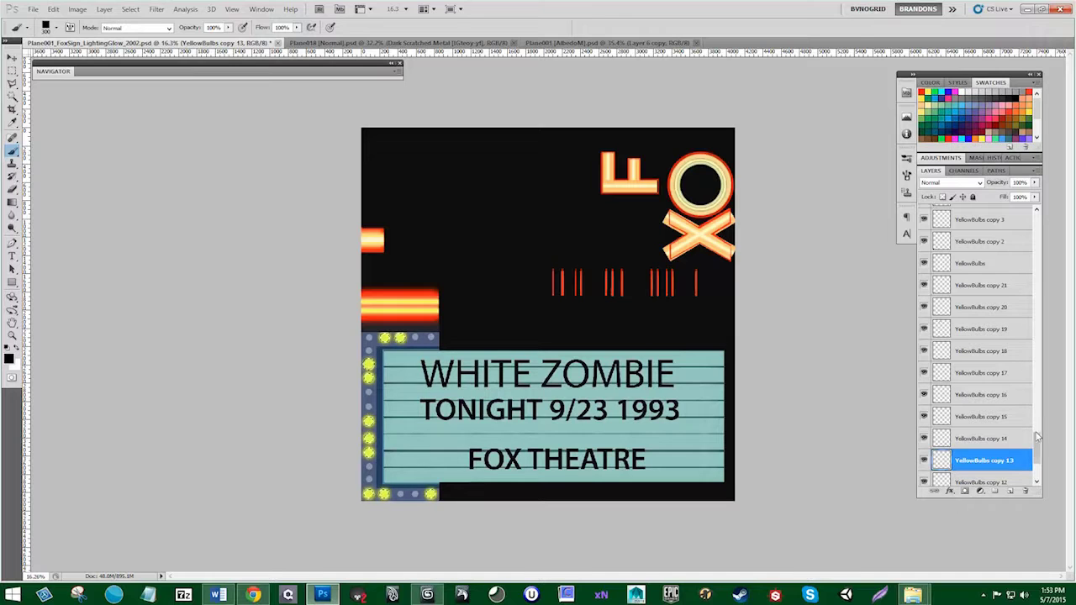
drag(1038, 444, 1037, 217)
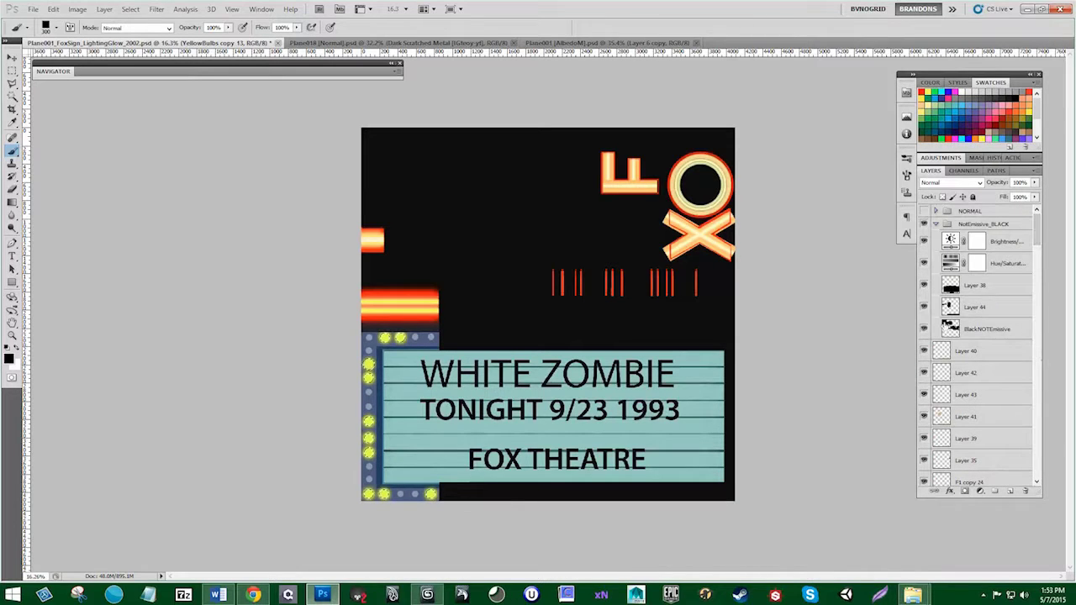
click(974, 308)
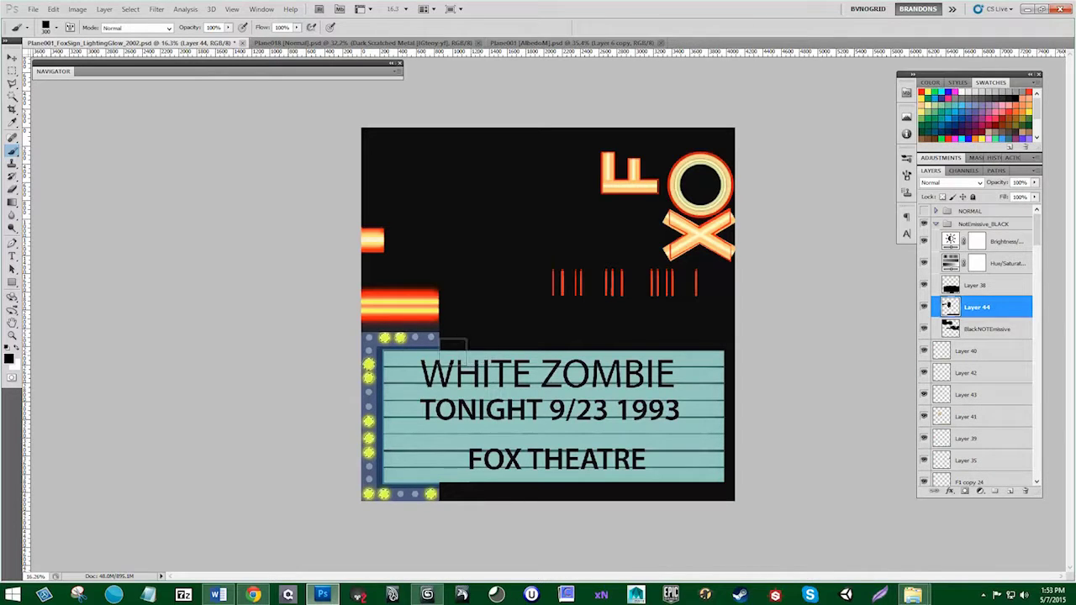
key(ctrl+a)
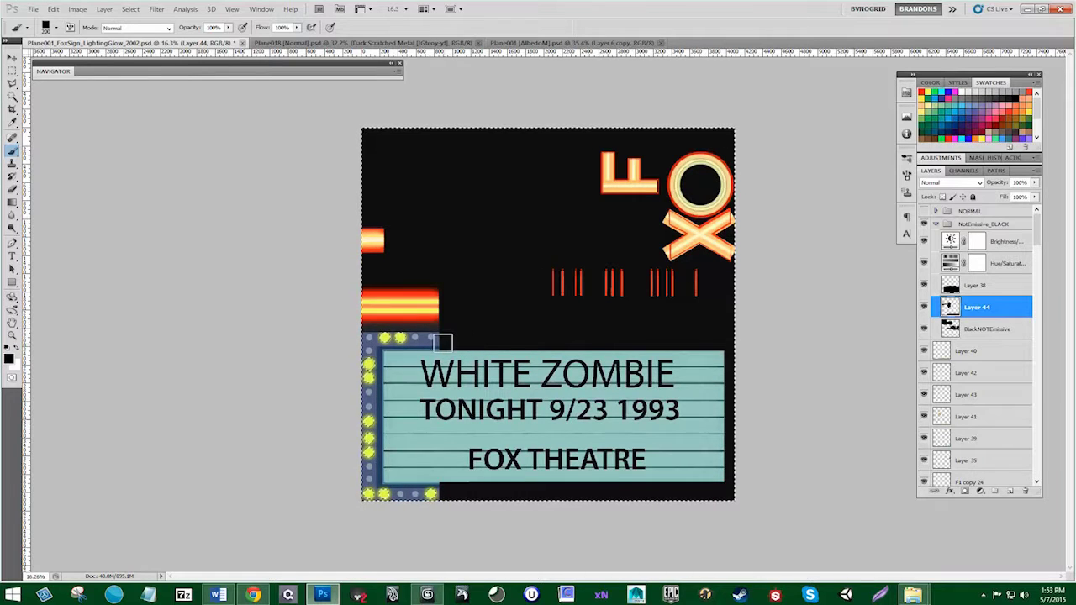
drag(440, 339, 369, 341)
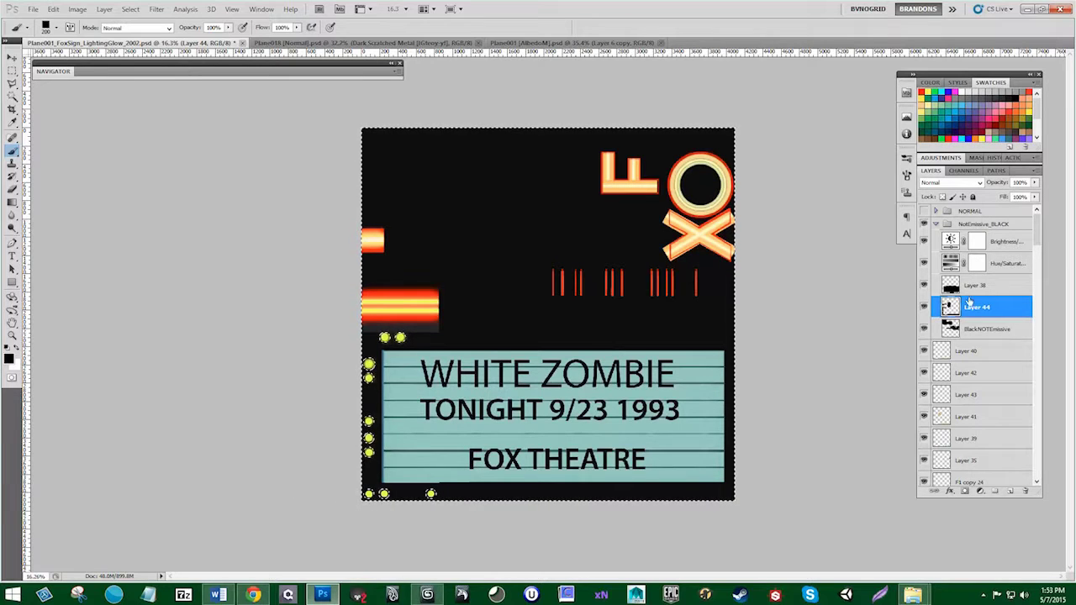
key(ctrl+d)
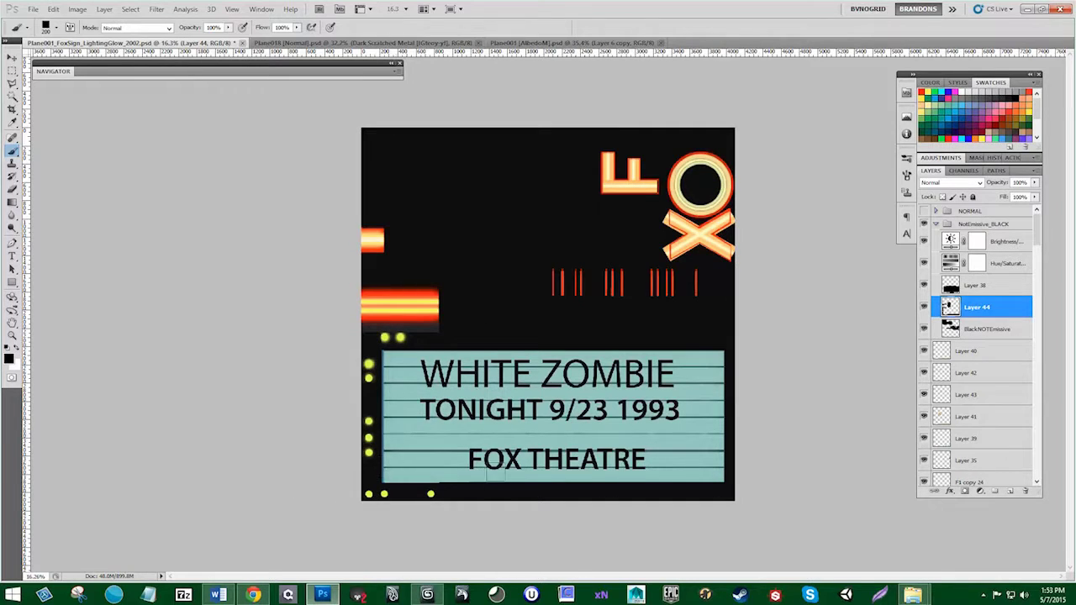
Step: Hide and show Layer 44 and BlackNOTEmissive to compare the map with and without their black areas
click(925, 307)
click(925, 329)
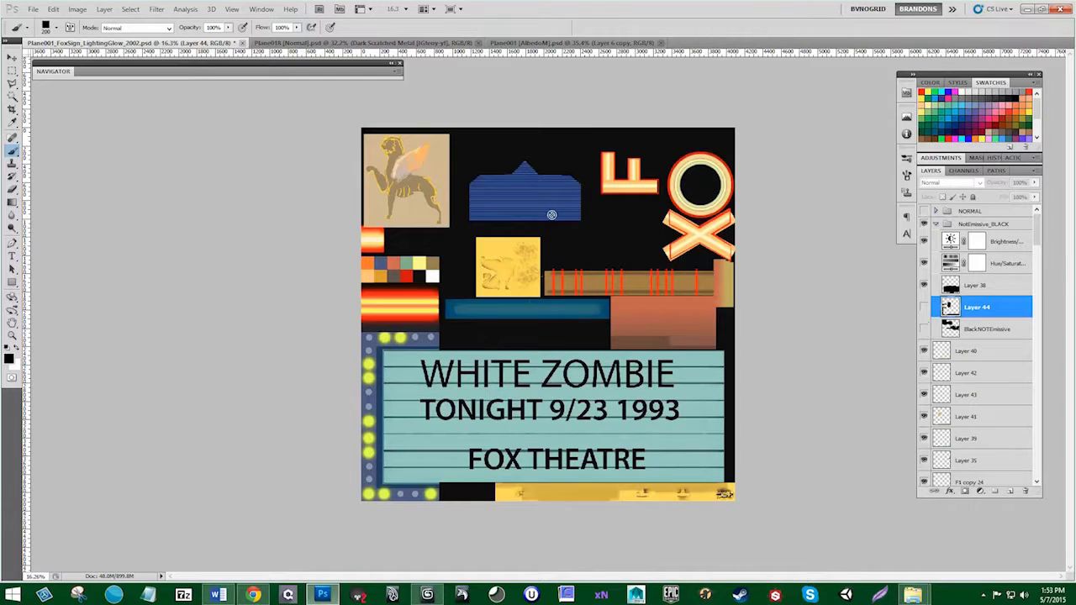
click(974, 334)
click(924, 329)
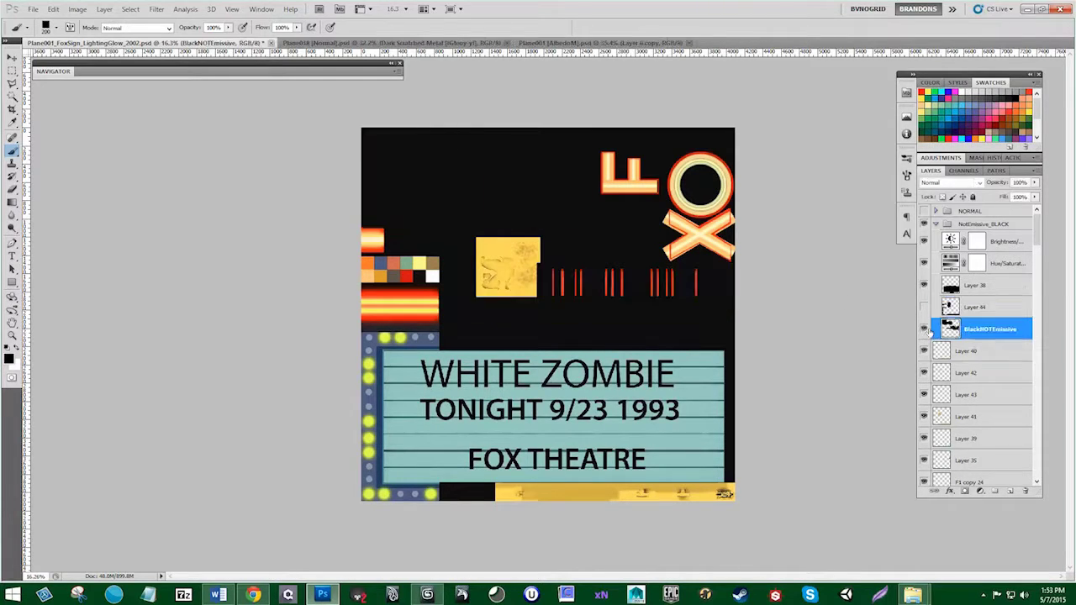
click(924, 329)
click(924, 329)
click(925, 307)
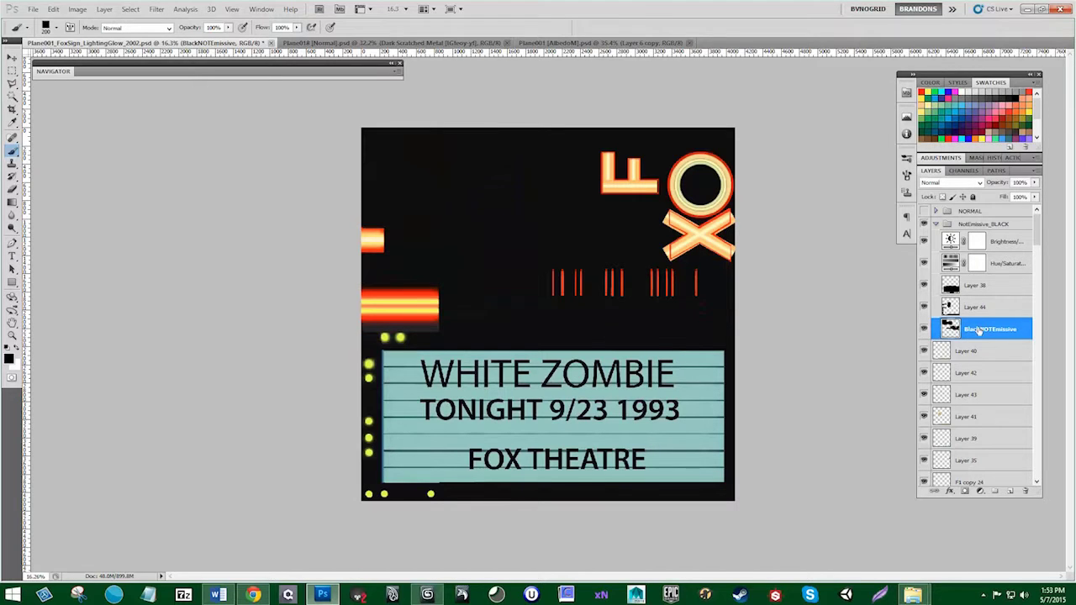
Step: Add a layer mask to BlackNOTEmissive, check which areas the layer covers, and choose the soft 45 px brush
click(966, 492)
key(v)
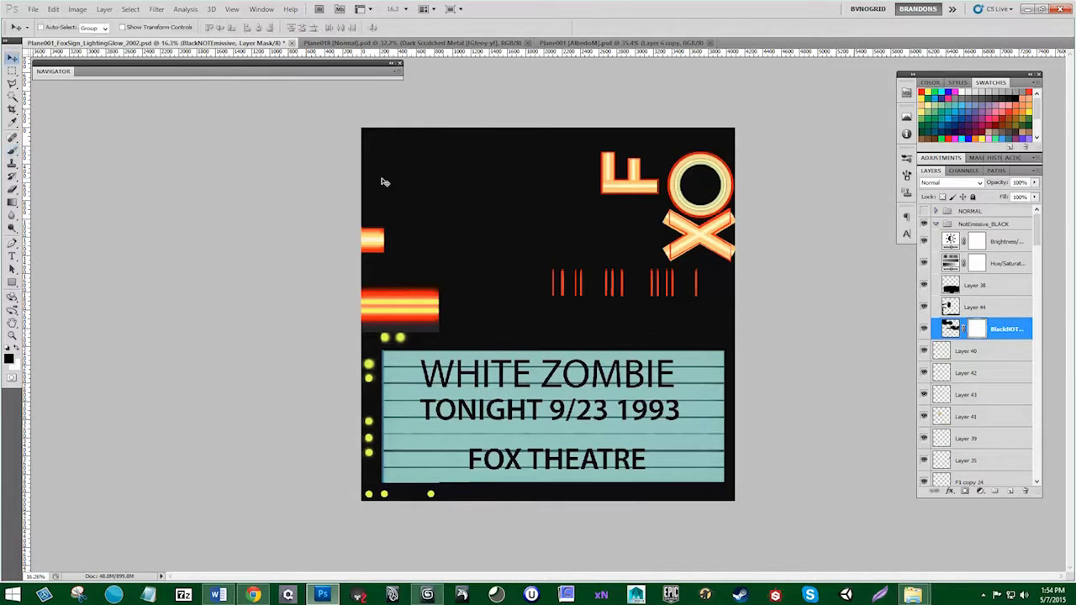
click(925, 329)
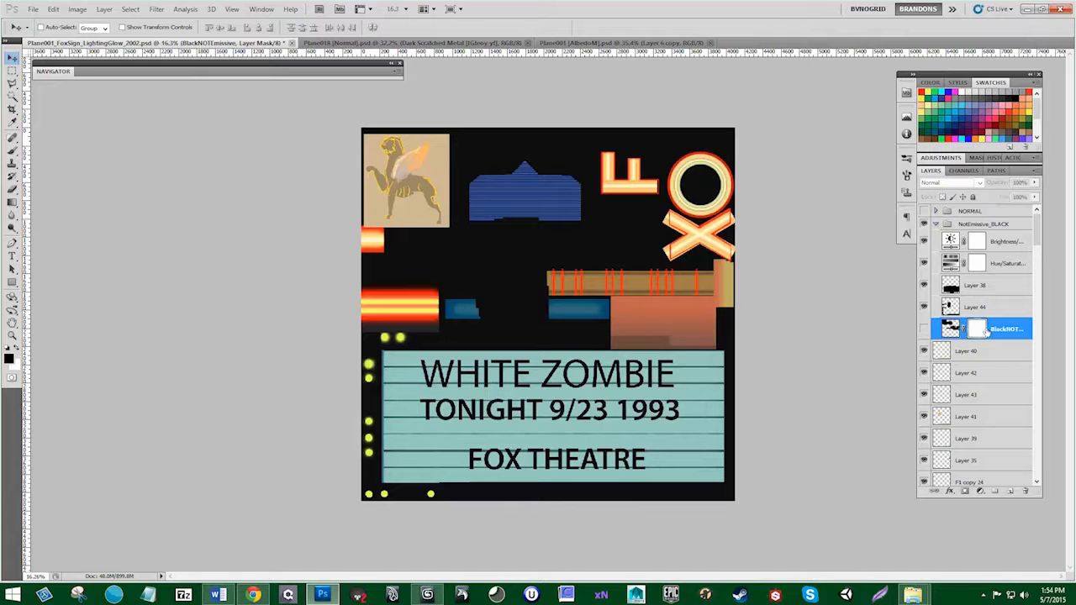
key(b)
click(56, 28)
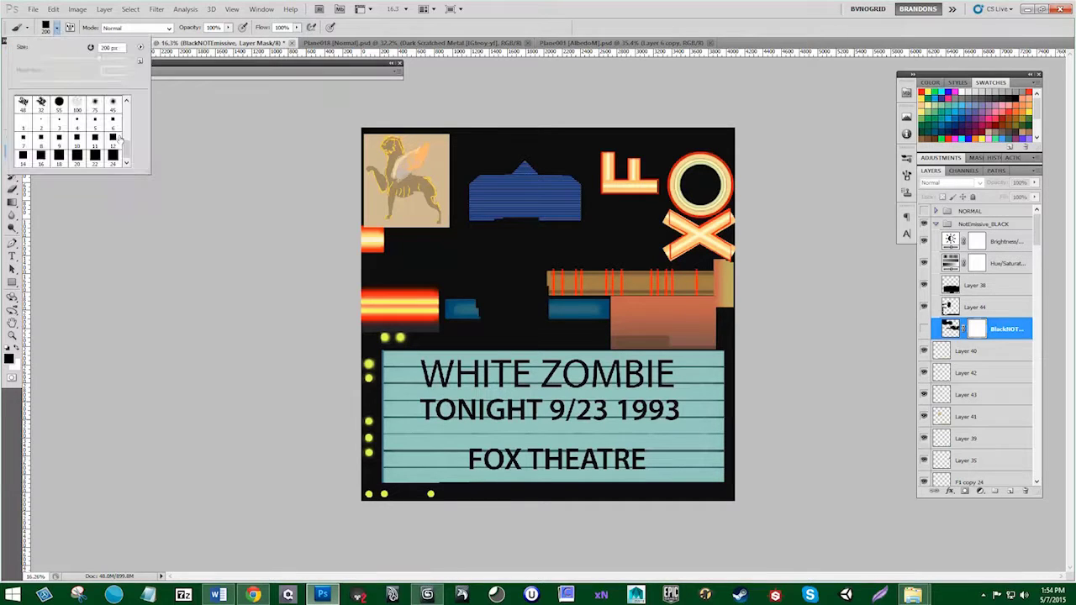
double_click(110, 107)
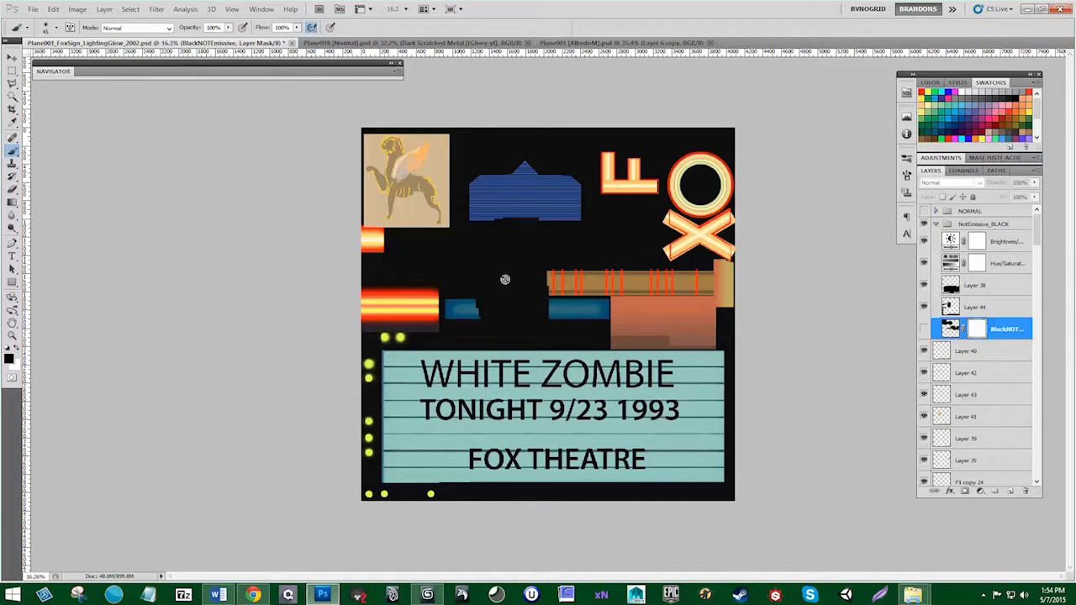
click(924, 329)
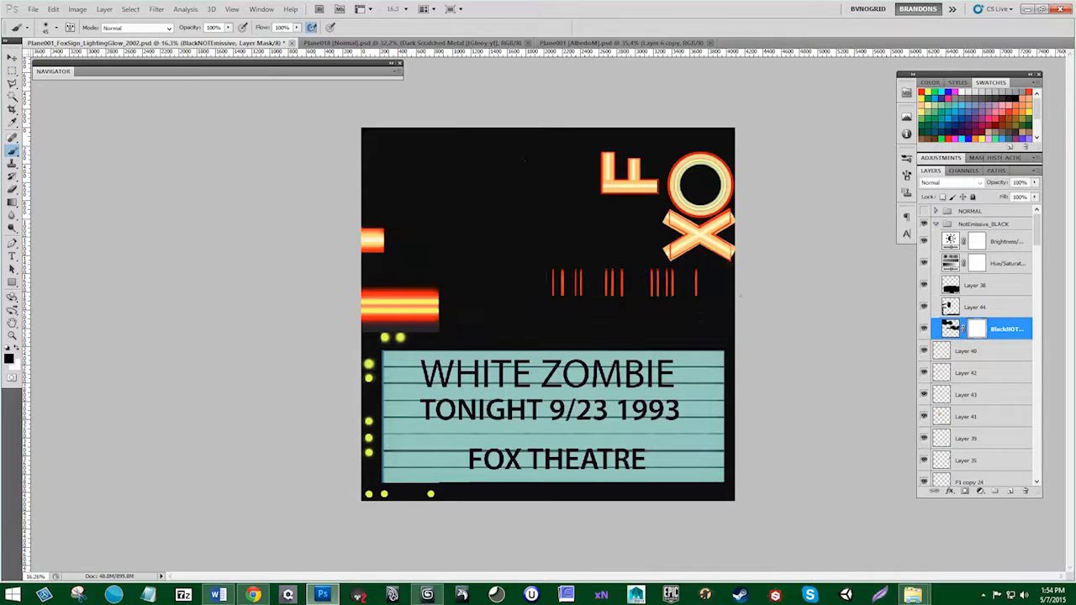
Step: Enlarge the brush to 700 px and paint black on the BlackNOTEmissive mask to reveal the griffin panel
key(bracketright)
key(bracketright)
key(bracketright)
key(bracketright)
key(bracketright)
key(bracketright)
key(bracketright)
key(bracketright)
key(bracketright)
key(bracketright)
key(bracketright)
key(bracketright)
key(bracketright)
key(bracketright)
key(bracketright)
key(bracketright)
key(bracketright)
key(bracketright)
key(bracketright)
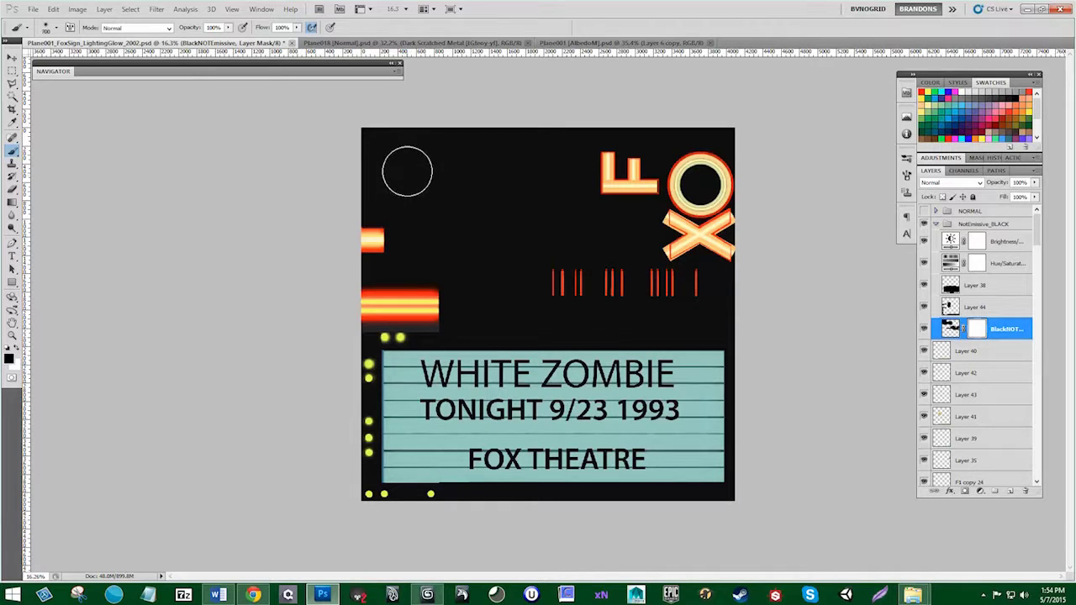
click(412, 172)
mouse_move(377, 166)
mouse_down()
mouse_move(402, 150)
mouse_move(452, 178)
mouse_move(399, 195)
mouse_move(432, 221)
mouse_move(377, 206)
mouse_move(412, 202)
mouse_move(370, 217)
mouse_move(395, 210)
mouse_up()
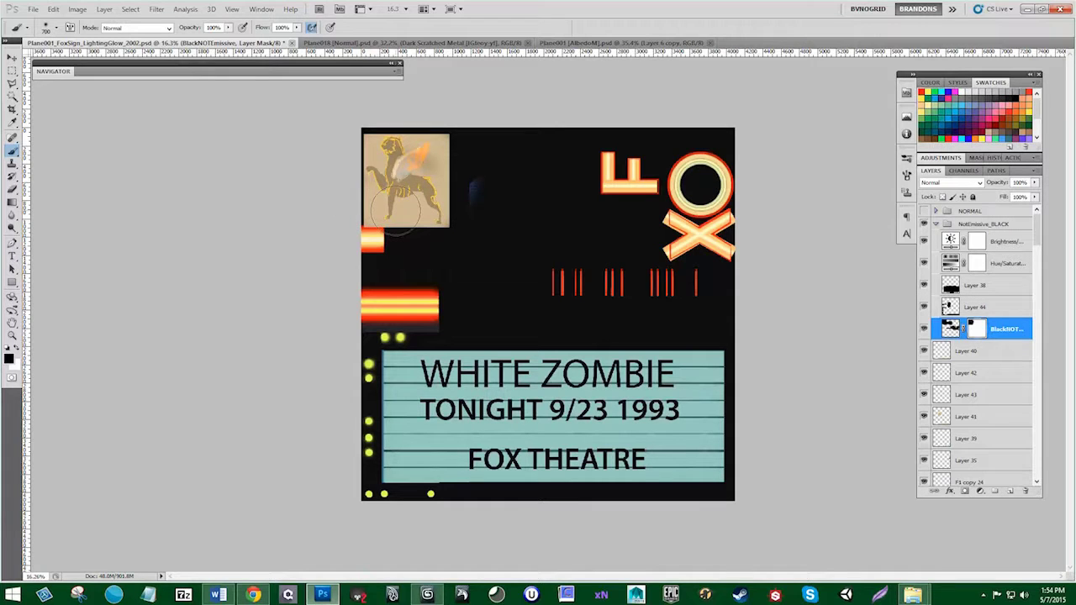
Step: Paint white on the mask with a 200 px brush to black out the background behind and beneath the griffin
key(x)
key(bracketleft)
key(bracketleft)
key(bracketleft)
key(bracketleft)
key(bracketleft)
mouse_move(418, 219)
mouse_down()
mouse_move(409, 211)
mouse_move(426, 236)
mouse_move(449, 216)
mouse_move(458, 179)
mouse_up()
mouse_move(397, 242)
mouse_down()
mouse_move(371, 229)
mouse_move(400, 219)
mouse_move(406, 203)
mouse_move(428, 220)
mouse_move(403, 213)
mouse_move(444, 231)
mouse_move(449, 211)
mouse_move(437, 178)
mouse_move(409, 164)
mouse_move(417, 155)
mouse_move(405, 162)
mouse_up()
key(x)
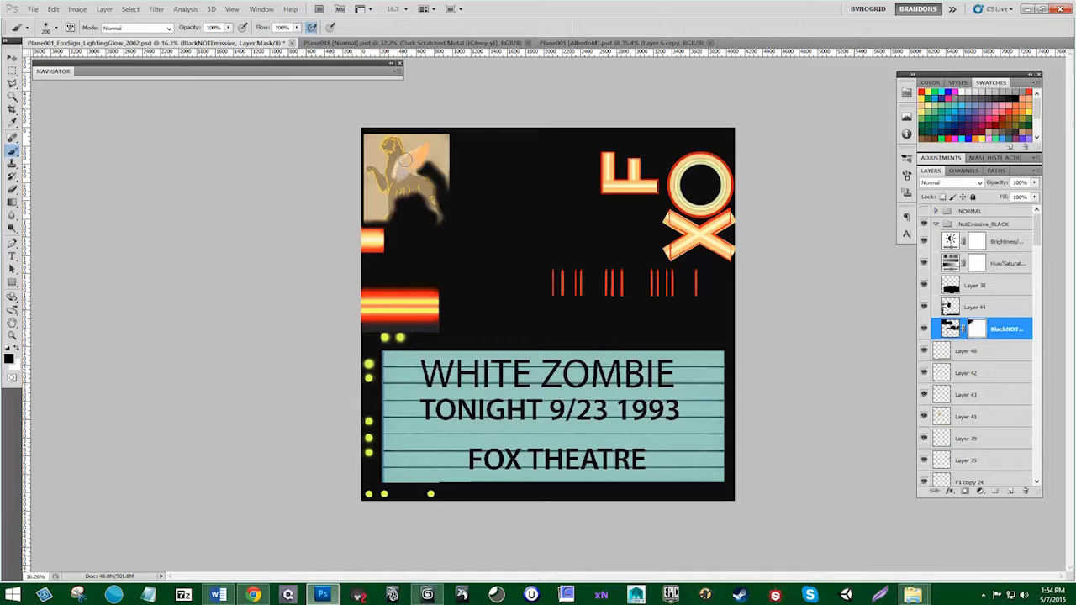
Step: Paint white on the mask over the remaining background in front of the griffin and above its wing
key(x)
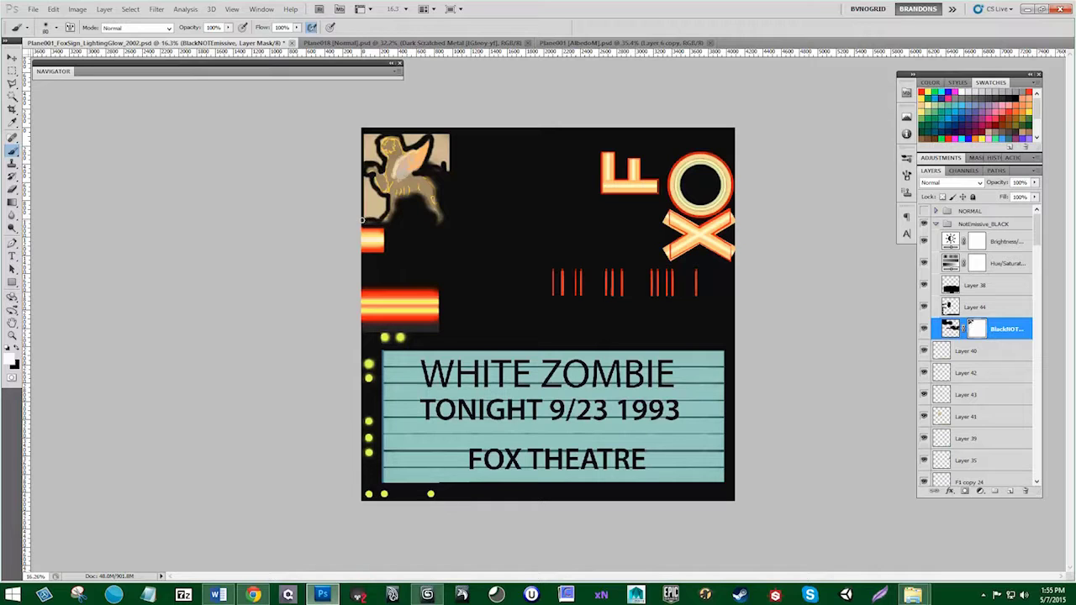
mouse_move(367, 218)
mouse_down()
mouse_move(382, 205)
mouse_move(364, 181)
mouse_move(368, 210)
mouse_move(381, 209)
mouse_move(366, 217)
mouse_move(367, 144)
mouse_move(380, 159)
mouse_move(367, 139)
mouse_move(376, 134)
mouse_move(370, 167)
mouse_up()
key(x)
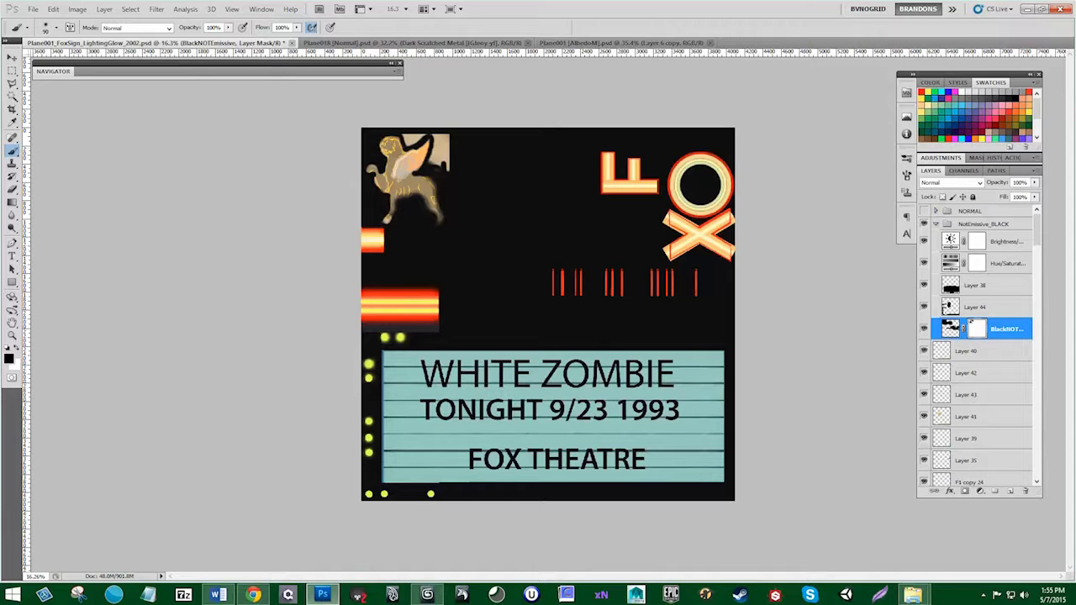
key(x)
mouse_move(431, 132)
mouse_down()
mouse_move(430, 162)
mouse_move(442, 136)
mouse_move(446, 165)
mouse_up()
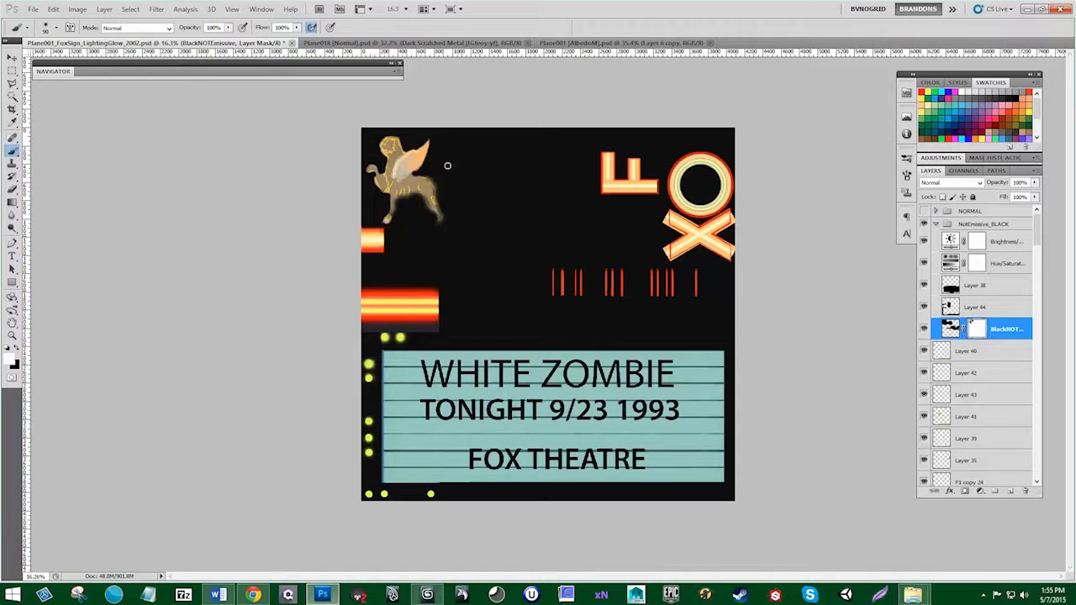
Step: Hide and show BlackNOTEmissive to compare the isolated griffin with the uncovered texture
alt+scroll(441, 188, down, 1)
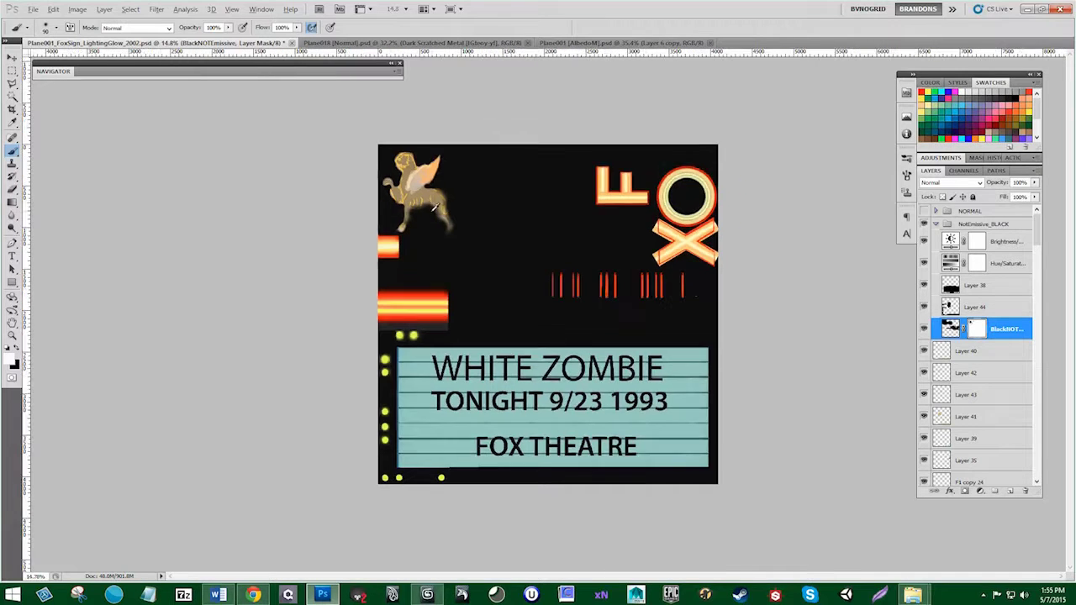
alt+scroll(507, 249, down, 2)
alt+scroll(507, 250, up, 1)
click(925, 332)
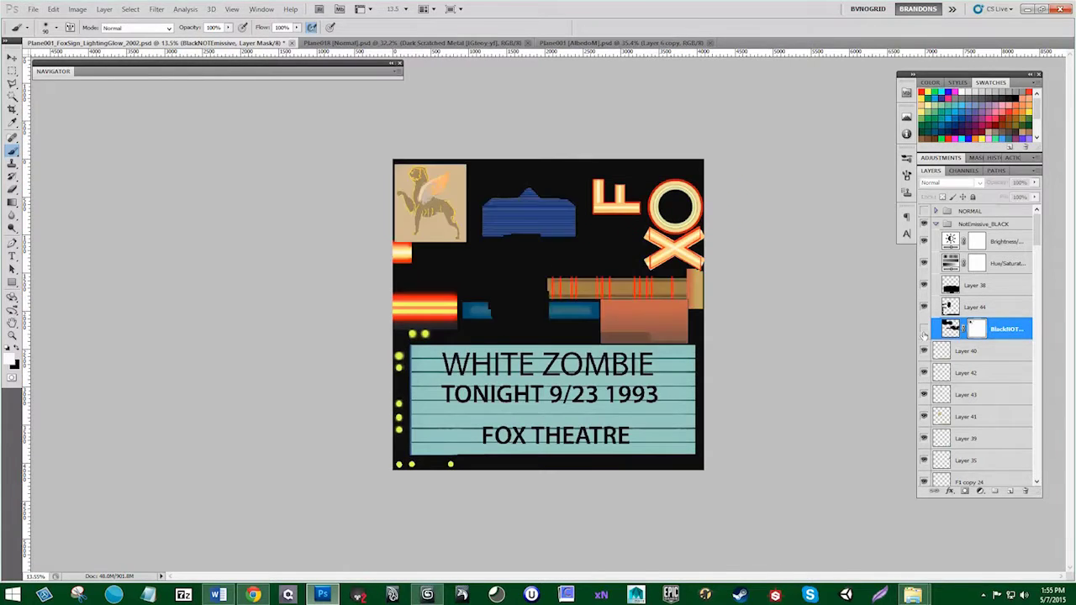
click(925, 330)
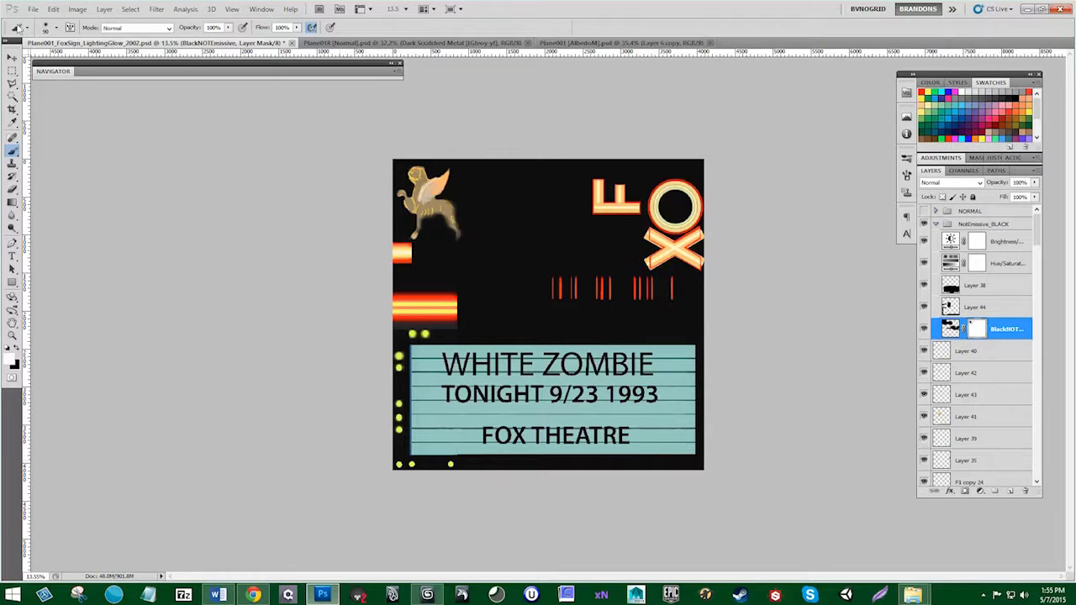
Step: Save the PSD and export a PNG copy over Plane001_FoxSign_LightingGlow_2002_Emissive.png in the MapC folder
click(32, 9)
click(82, 177)
click(33, 8)
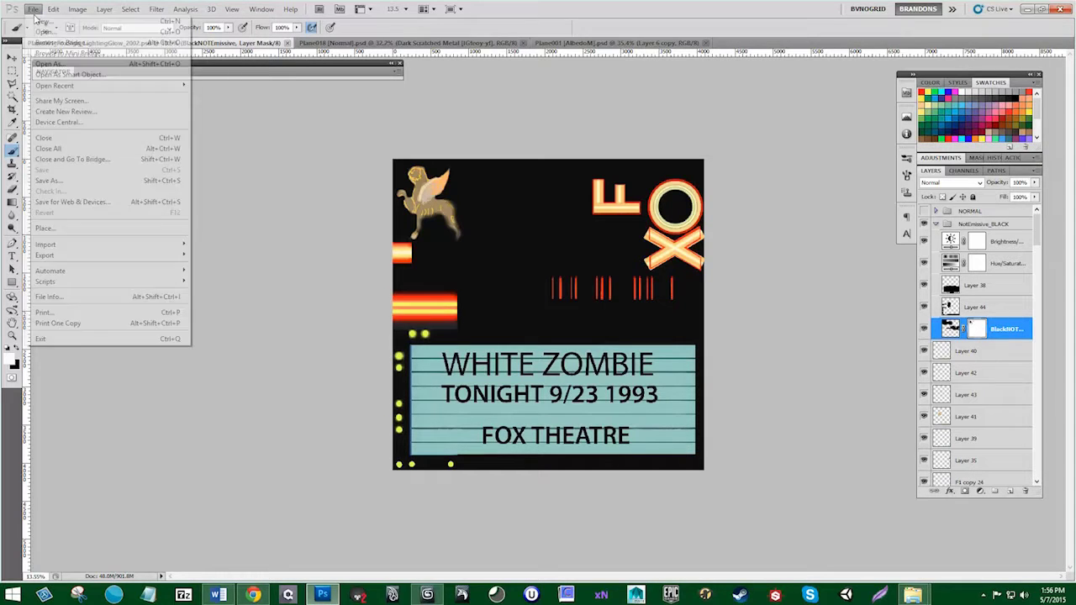
click(81, 180)
click(566, 294)
click(565, 418)
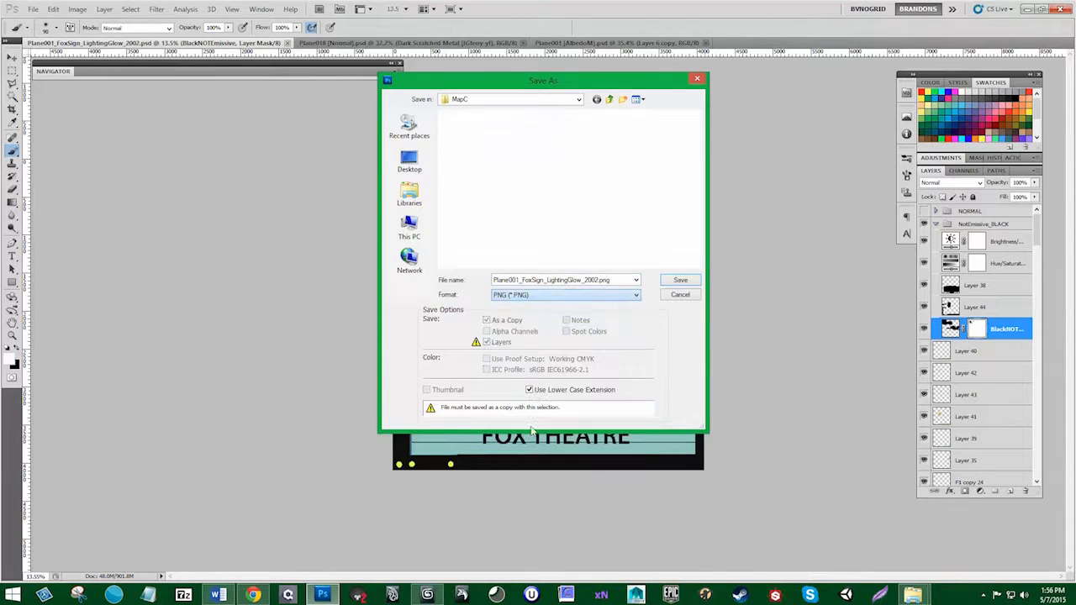
click(587, 168)
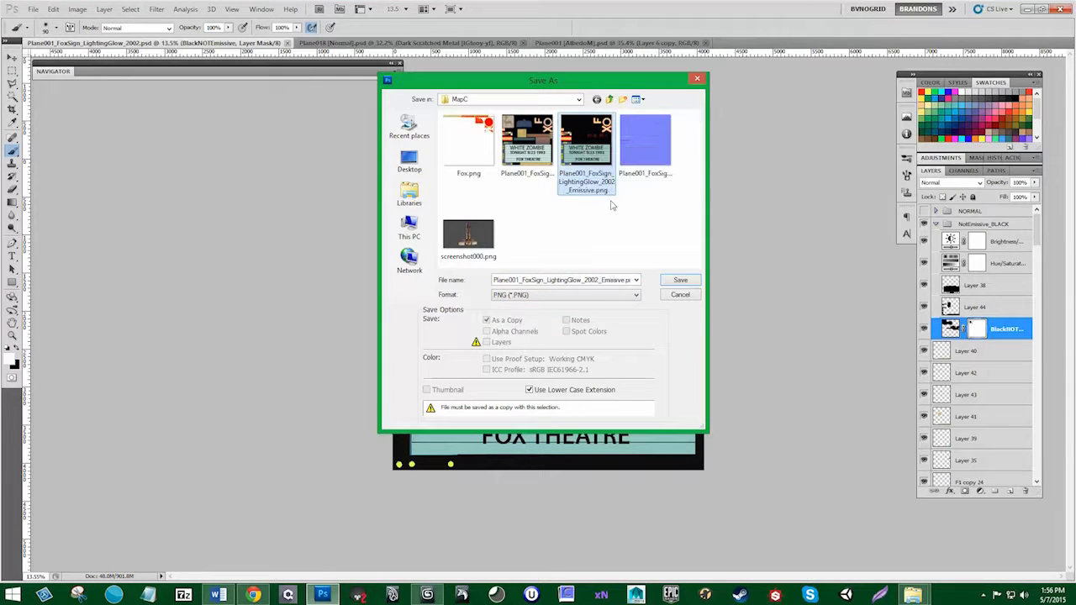
click(679, 282)
click(495, 219)
click(552, 145)
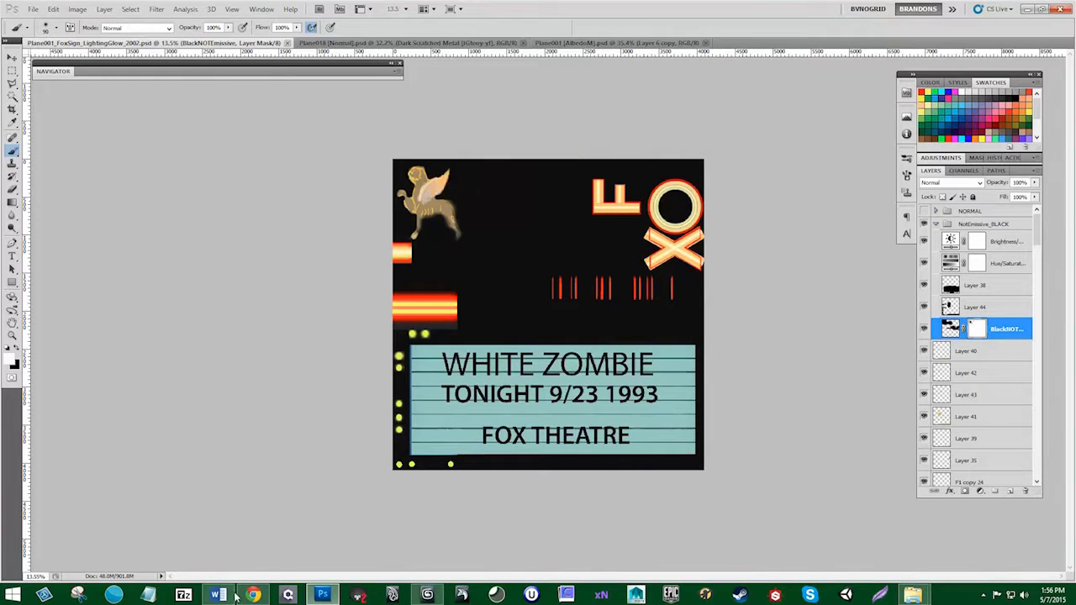
Step: Switch to the Word checklist, mark the Illumination map row with an x, and highlight the Top Red Piece item
click(219, 596)
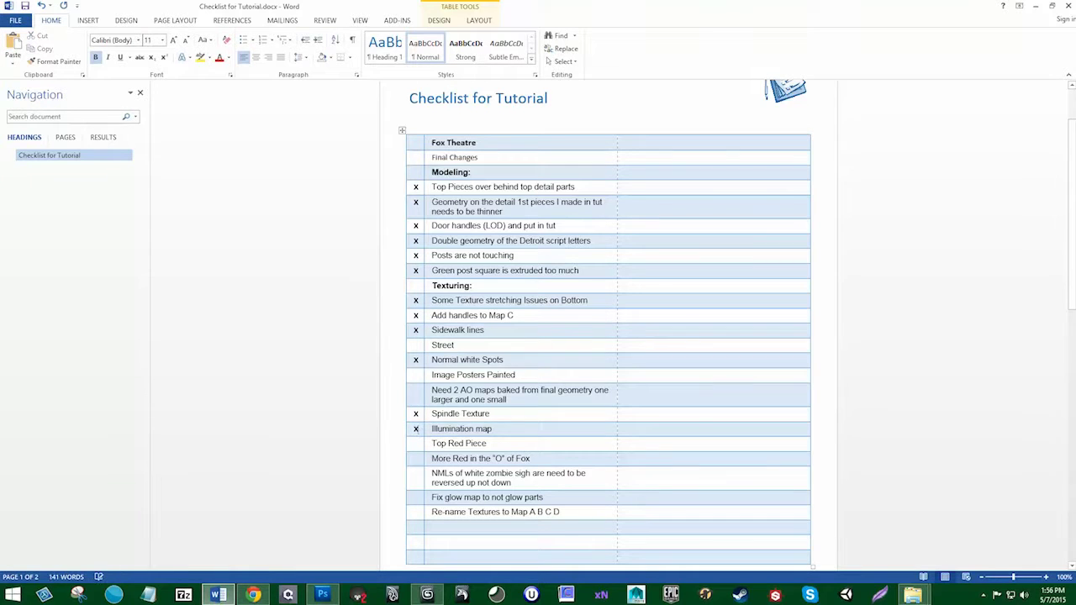
drag(433, 444, 487, 445)
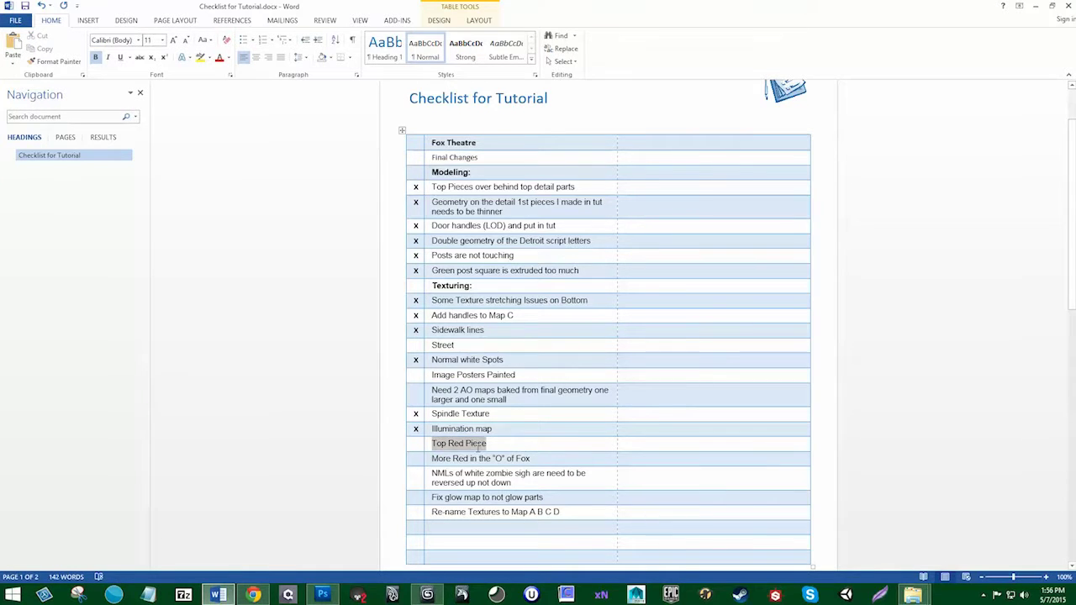
click(1037, 6)
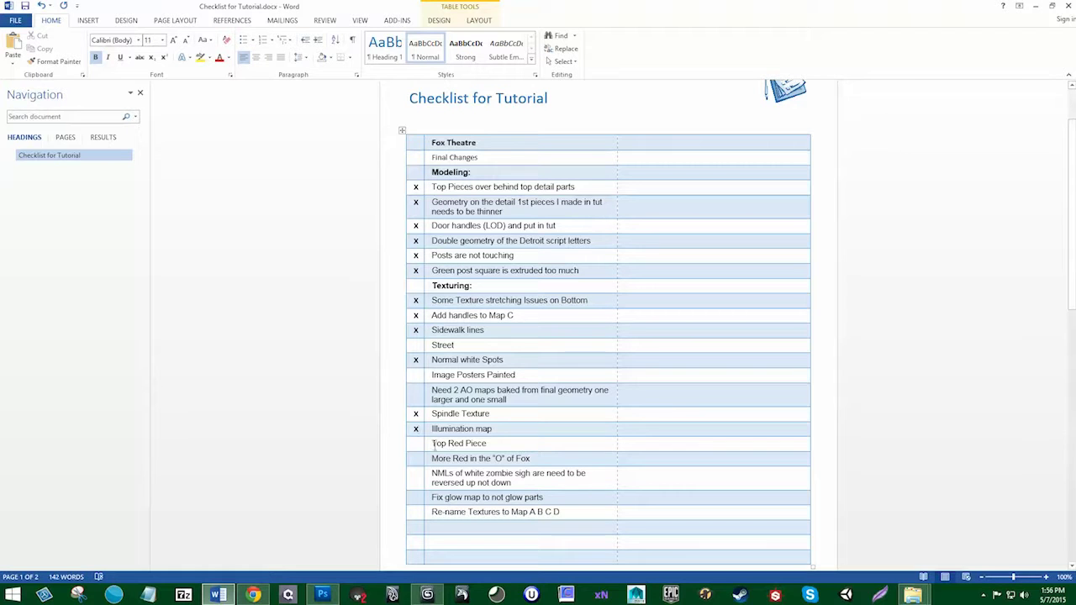
drag(433, 445, 487, 445)
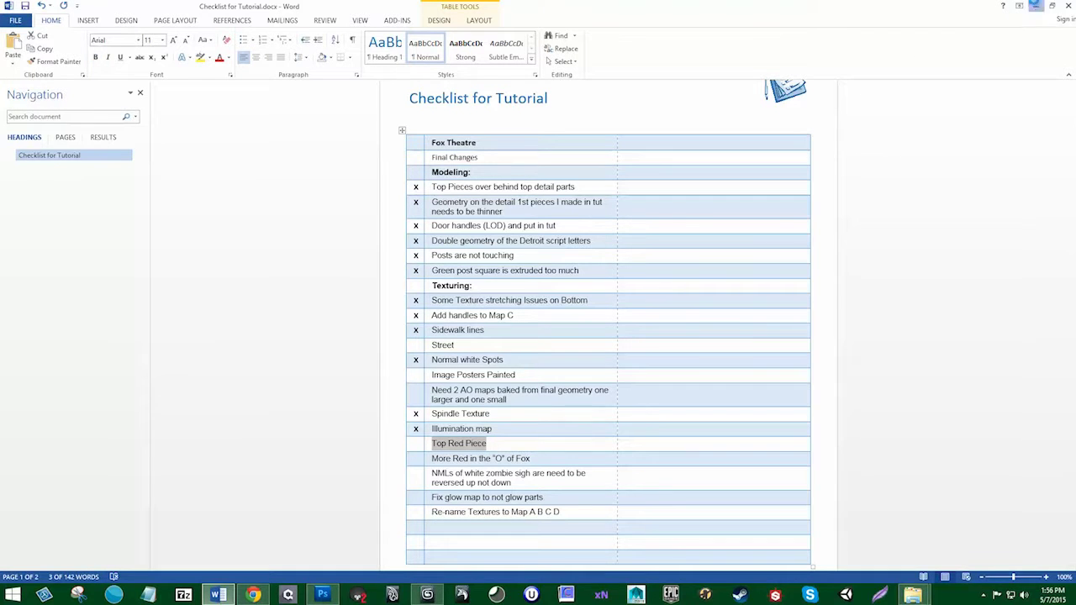
click(1036, 6)
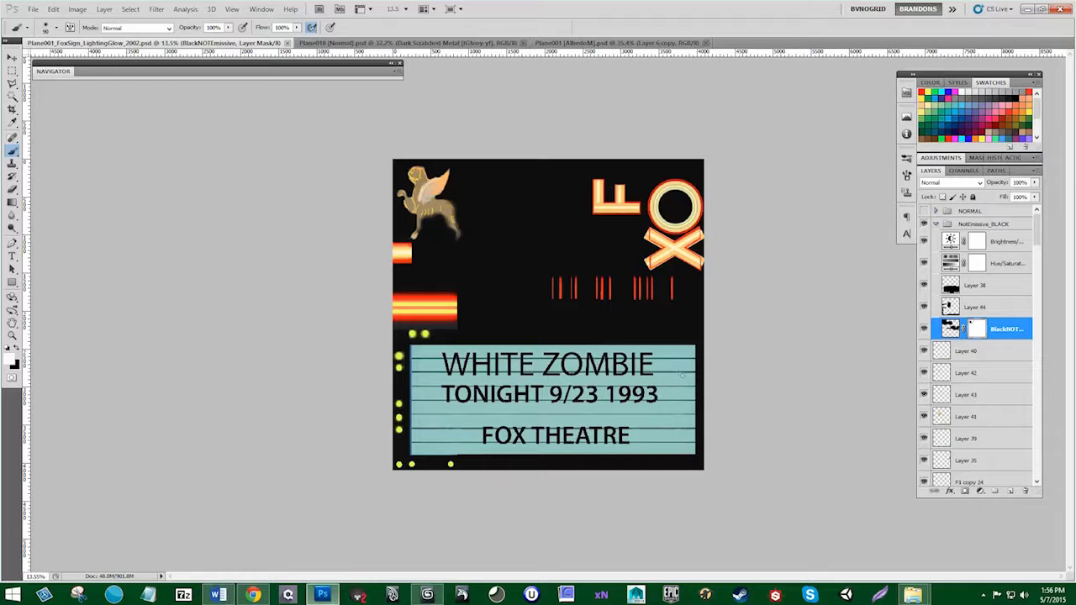
Step: Switch to 3ds Max and examine the cap of the Fox tower sign up close
click(427, 594)
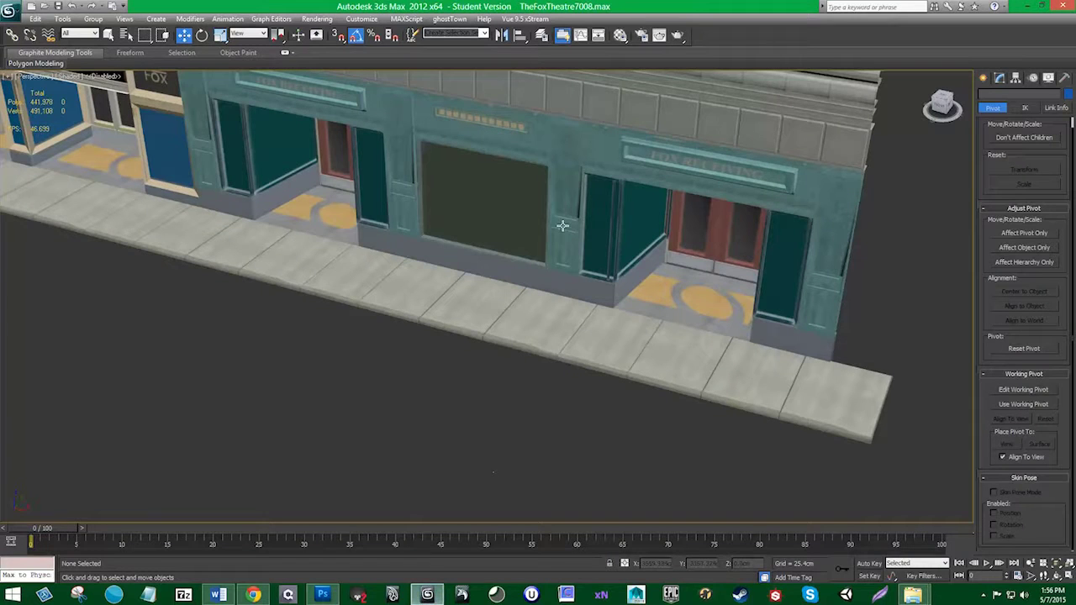
middle_drag(580, 261, 562, 274)
scroll(648, 341, down, 5)
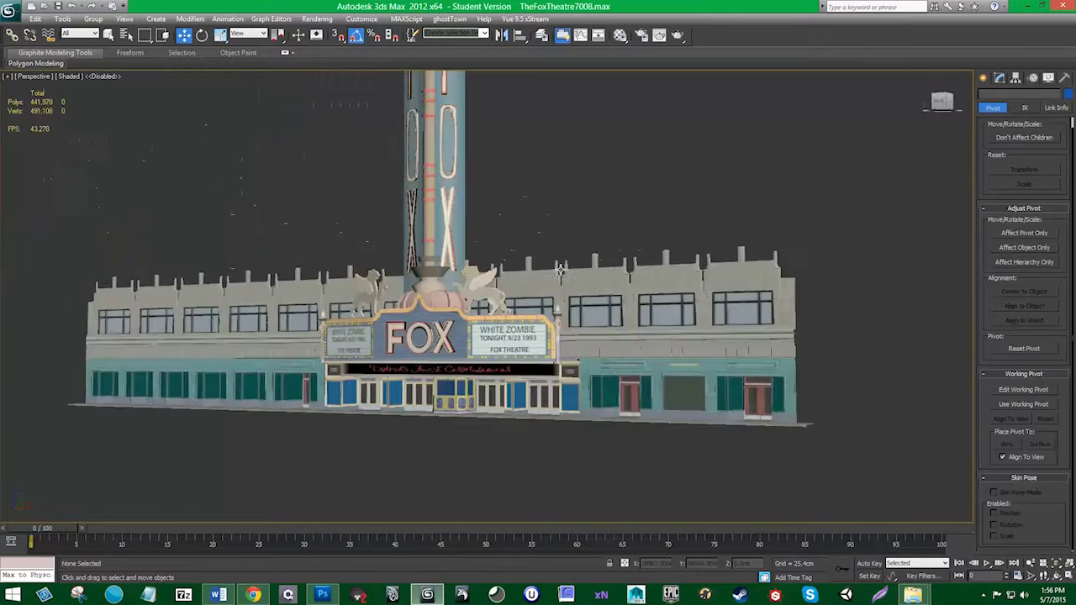
middle_drag(557, 151, 539, 311)
alt+middle_drag(539, 311, 530, 295)
scroll(493, 149, up, 5)
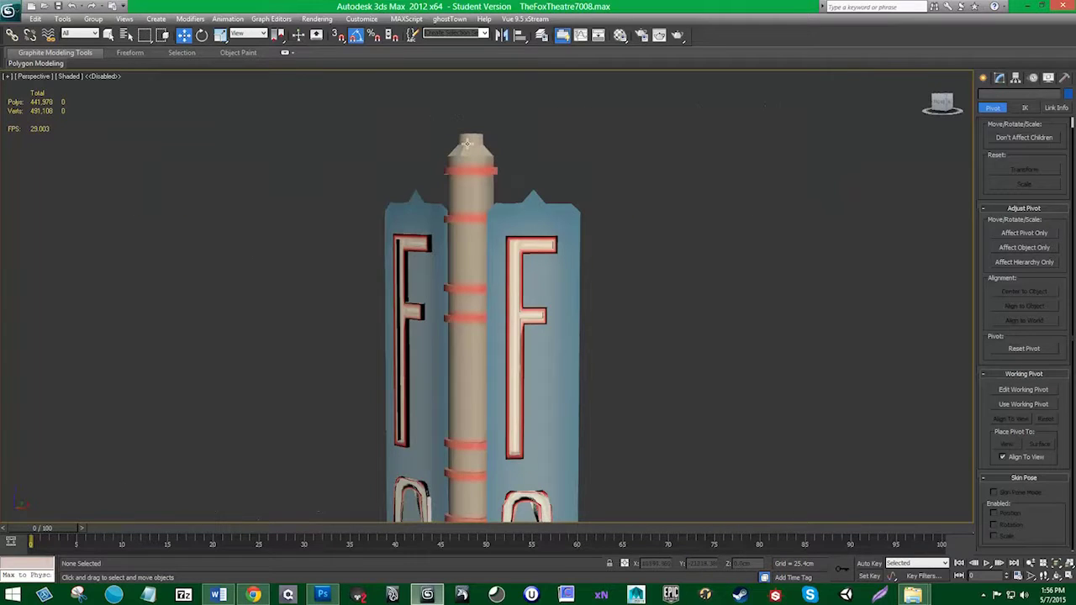
Step: Browse to the TheFoxTheatre Reference folder in File Explorer and examine the sign tower's top in photo DSC00321.JPG
click(913, 594)
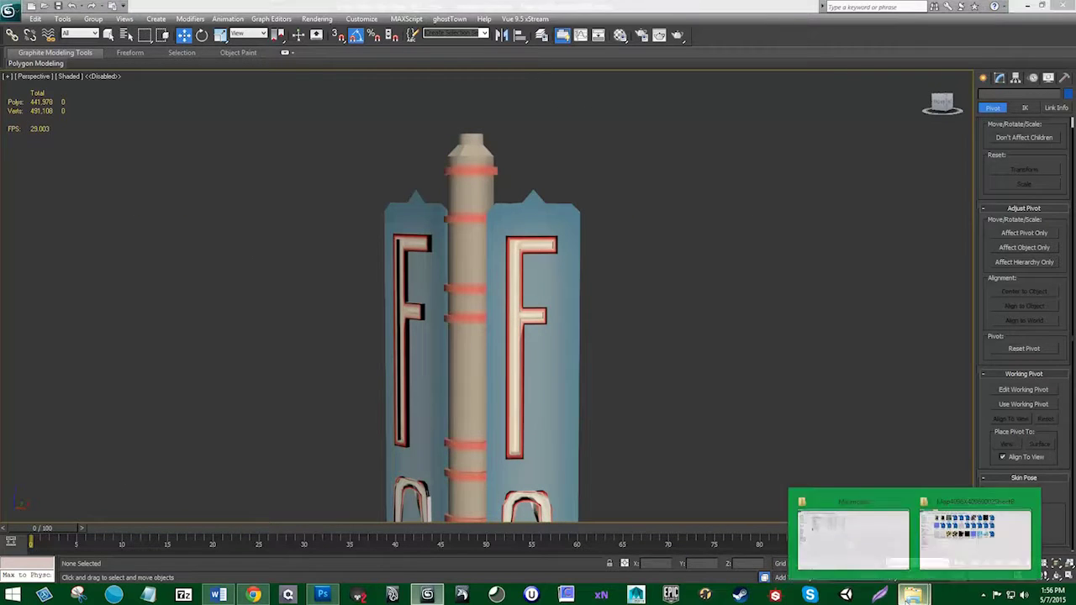
click(859, 547)
click(10, 36)
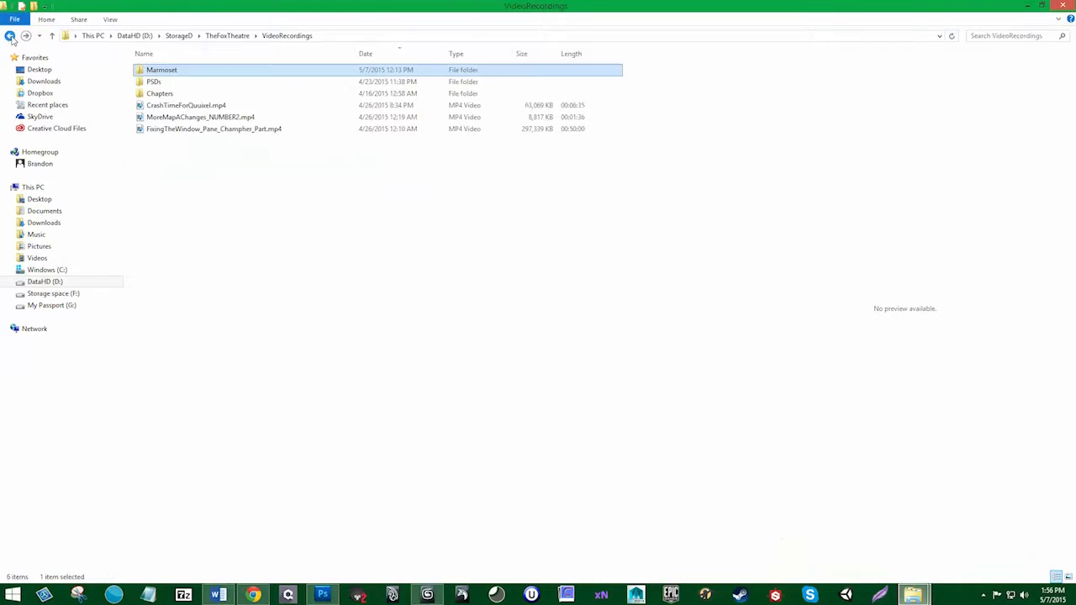
click(9, 35)
double_click(164, 105)
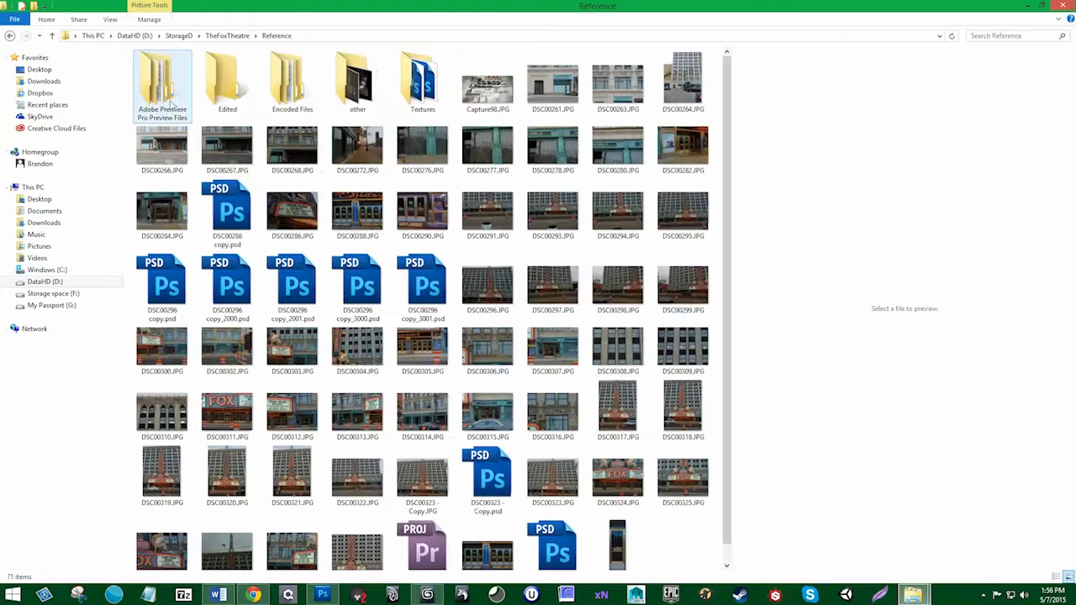
scroll(457, 319, down, 1)
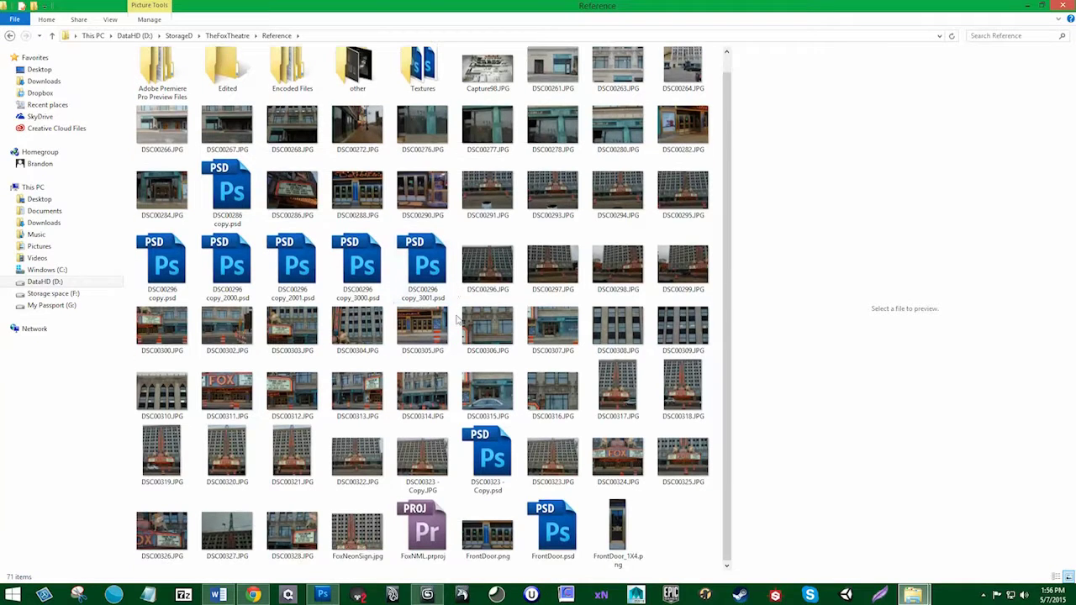
click(299, 434)
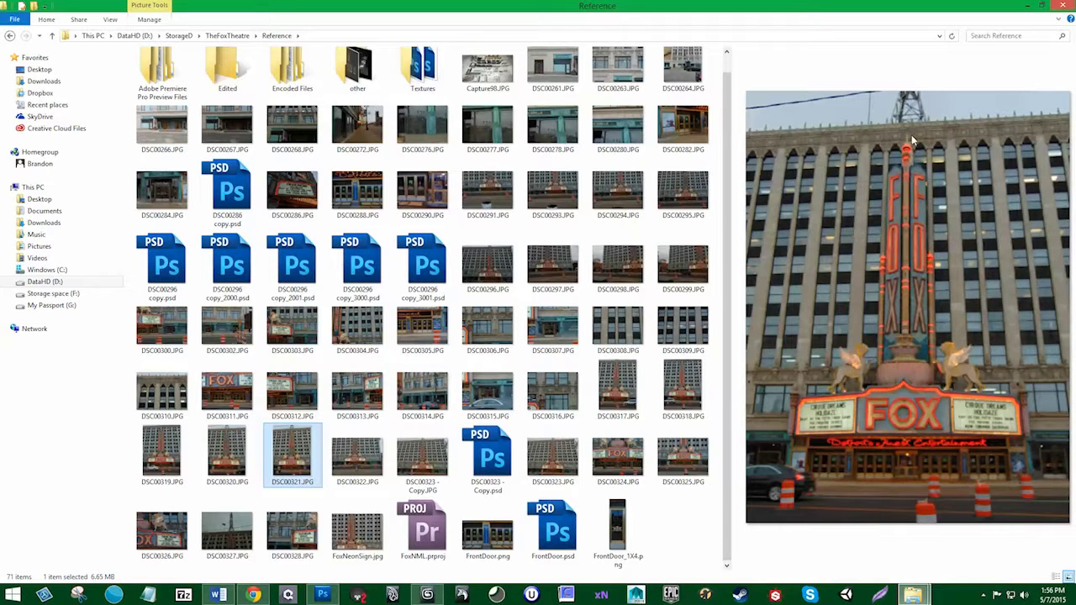
click(1027, 5)
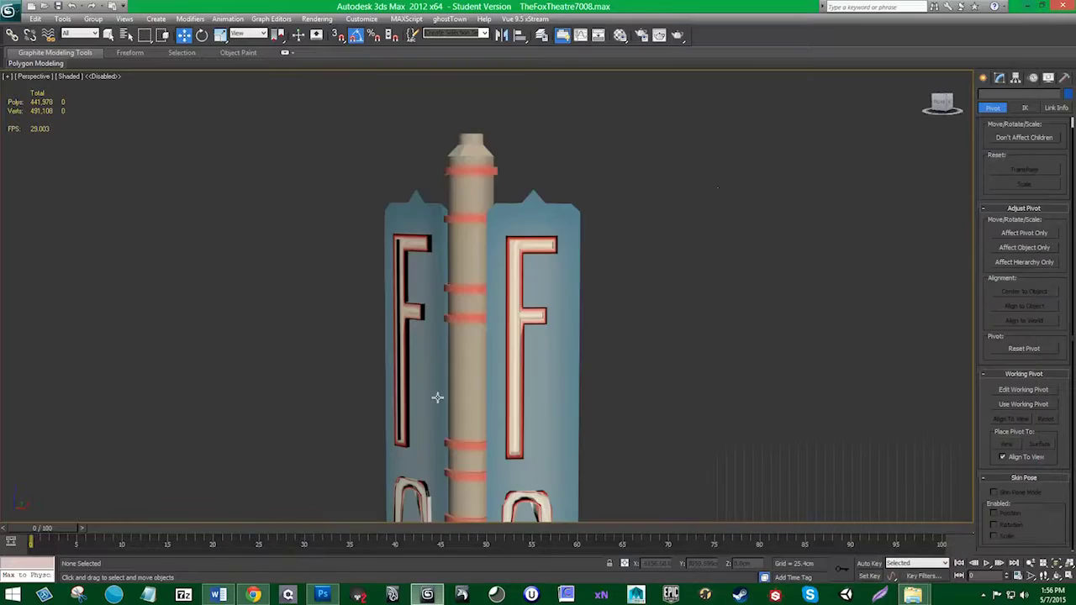
Step: Switch back to Photoshop and hide the NotEmissive_BLACK group to uncover the brown tower strip with the red bands
click(322, 594)
click(925, 225)
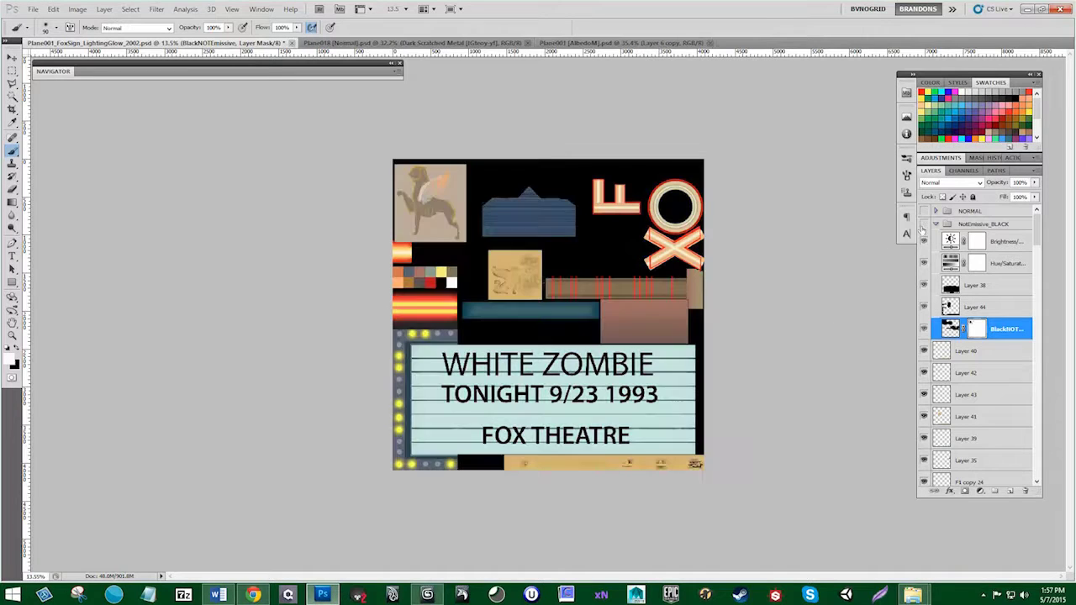
alt+scroll(673, 312, up, 7)
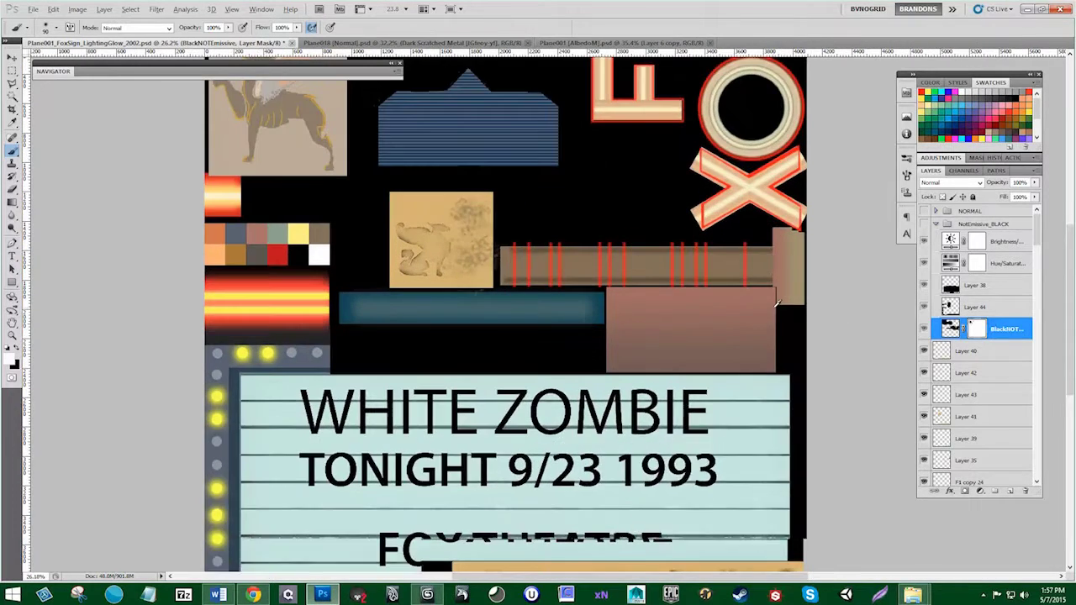
ctrl+drag(762, 325, 763, 321)
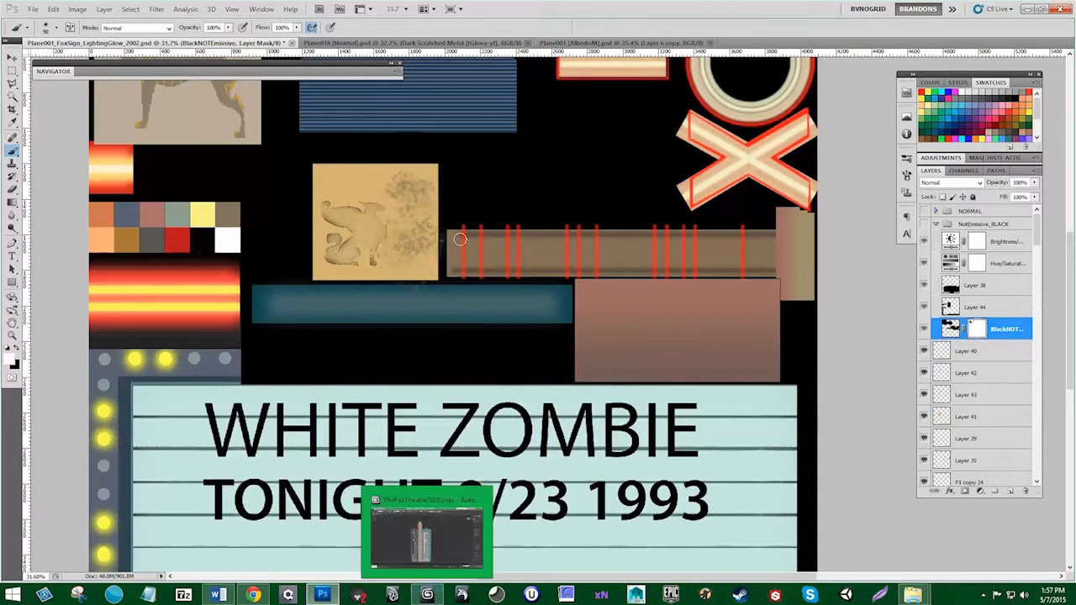
Step: Switch to 3ds Max, select the cap polygons at the top of the Fox tower cylinder, and apply an Unwrap UVW modifier to them
click(428, 596)
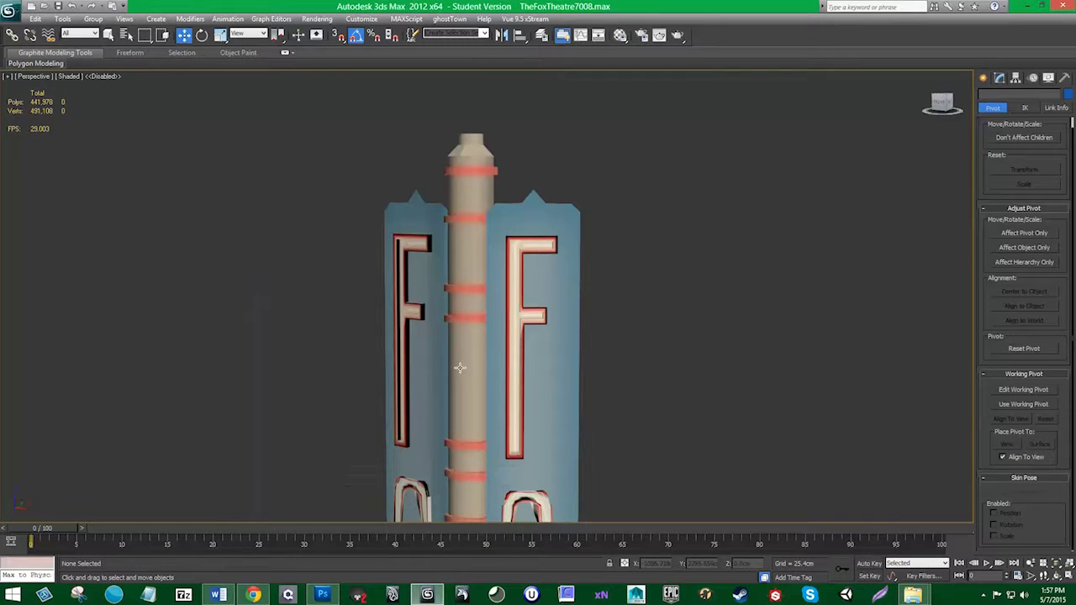
click(1004, 77)
click(507, 177)
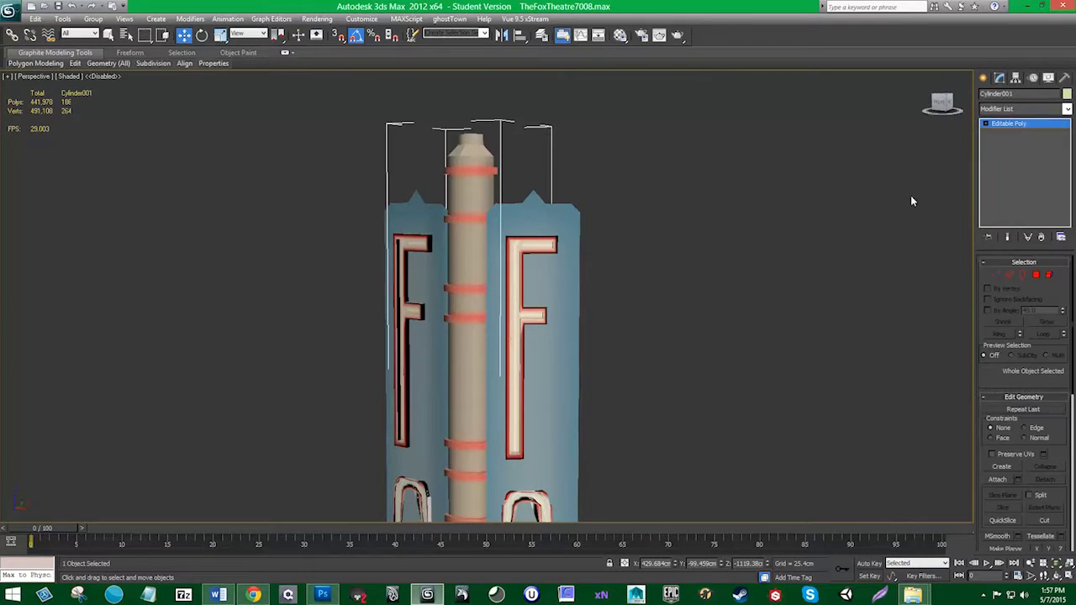
click(1036, 275)
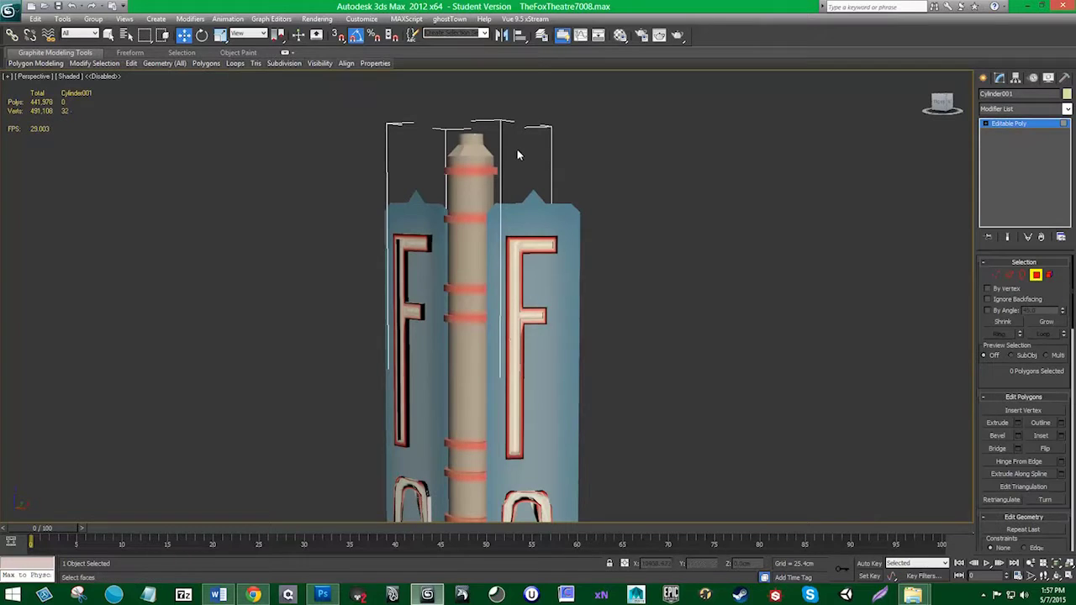
click(1067, 109)
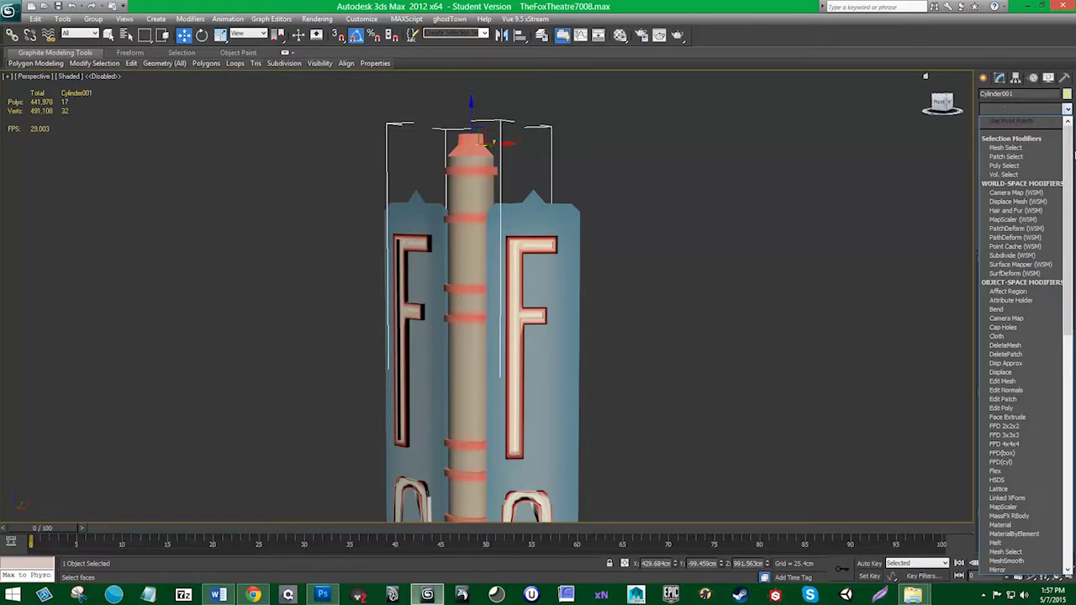
scroll(1034, 252, down, 10)
click(1026, 465)
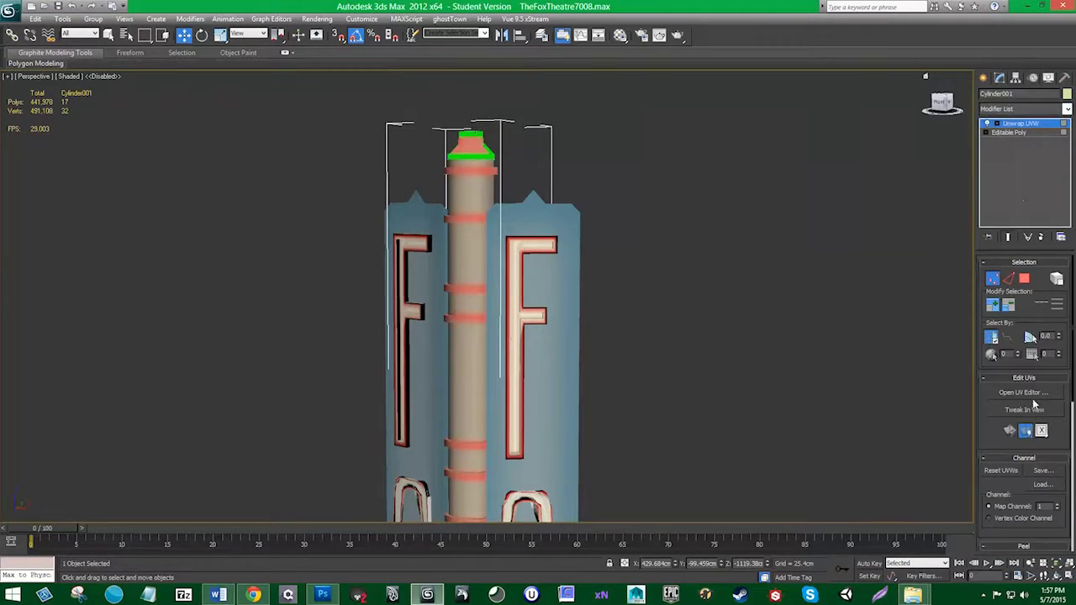
Step: Open the UV editor with Plane001_FoxSign_LightingGlow_2002.png as its background and examine where the tower cap's UVs sit on the texture
click(1024, 393)
click(320, 82)
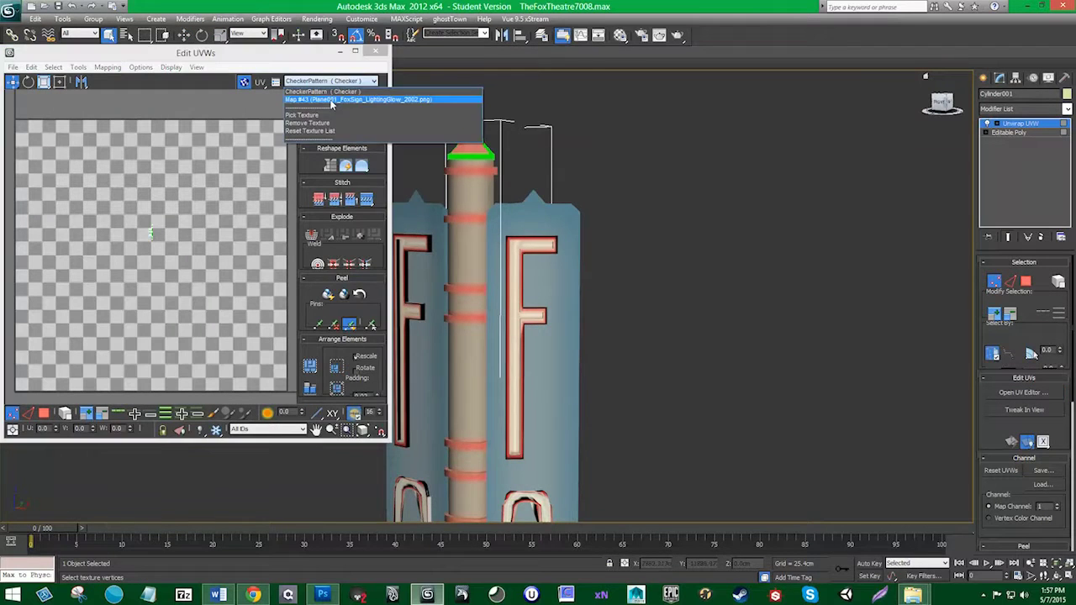
click(336, 107)
scroll(161, 232, up, 2)
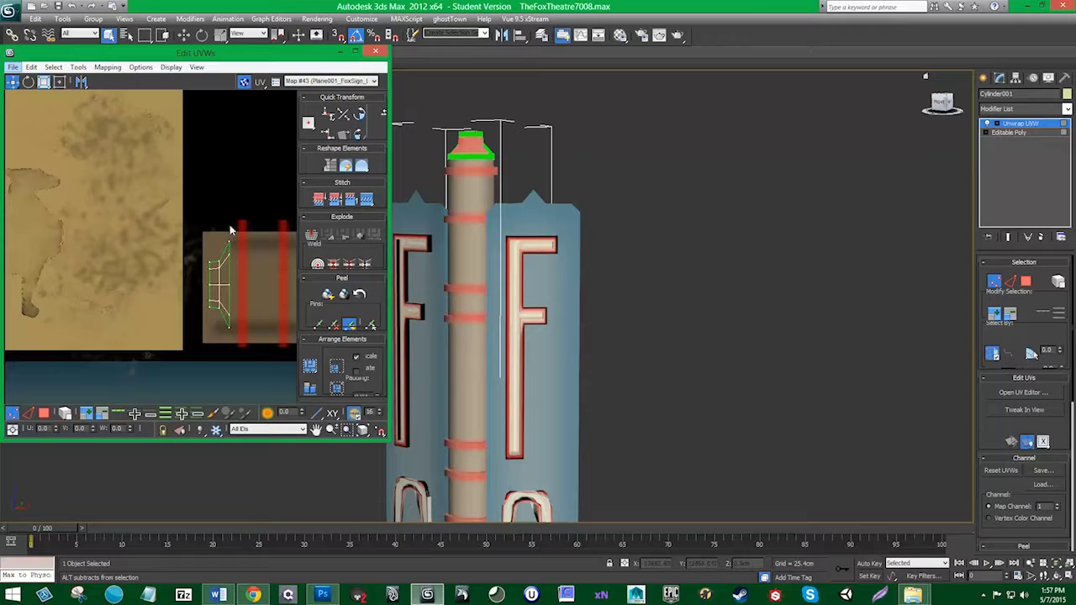
Step: Switch to Photoshop, sample the red of the tower bands, and paint it on a new layer above Layer 40 over the brown strip's cap end
click(323, 595)
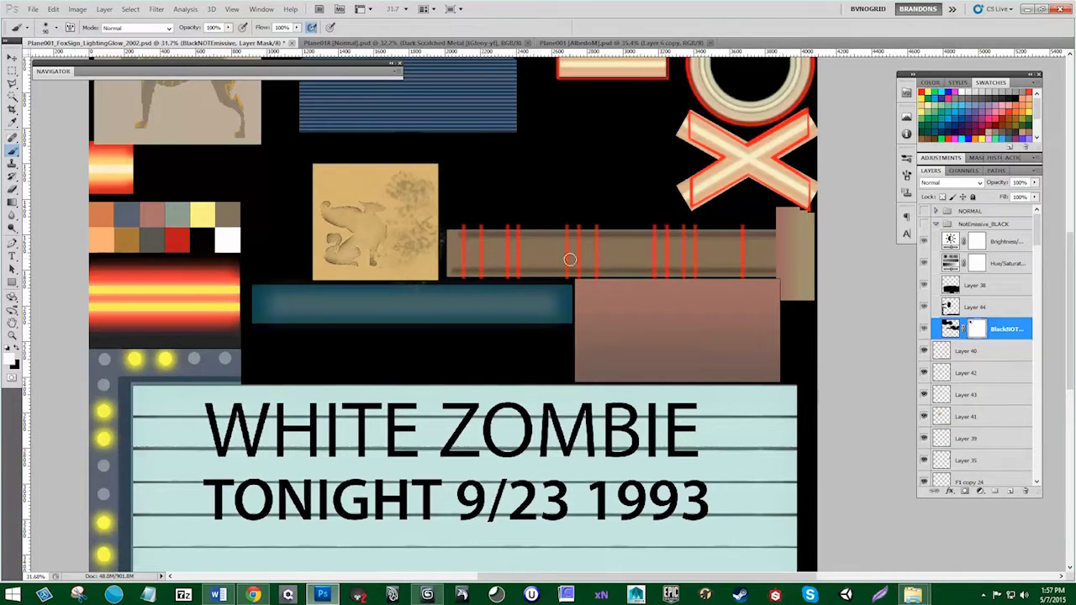
key(i)
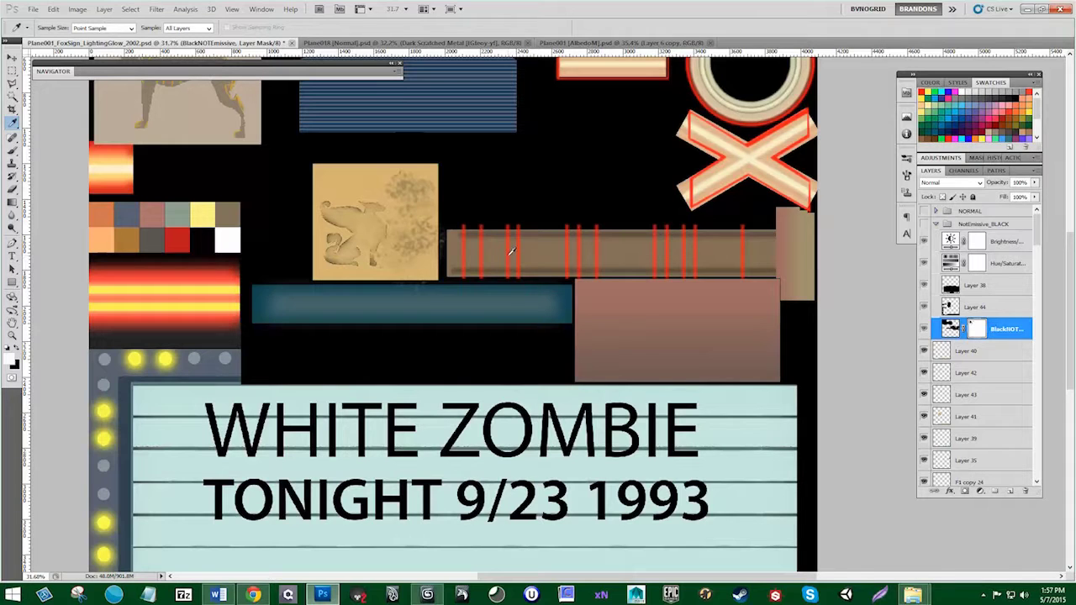
click(936, 224)
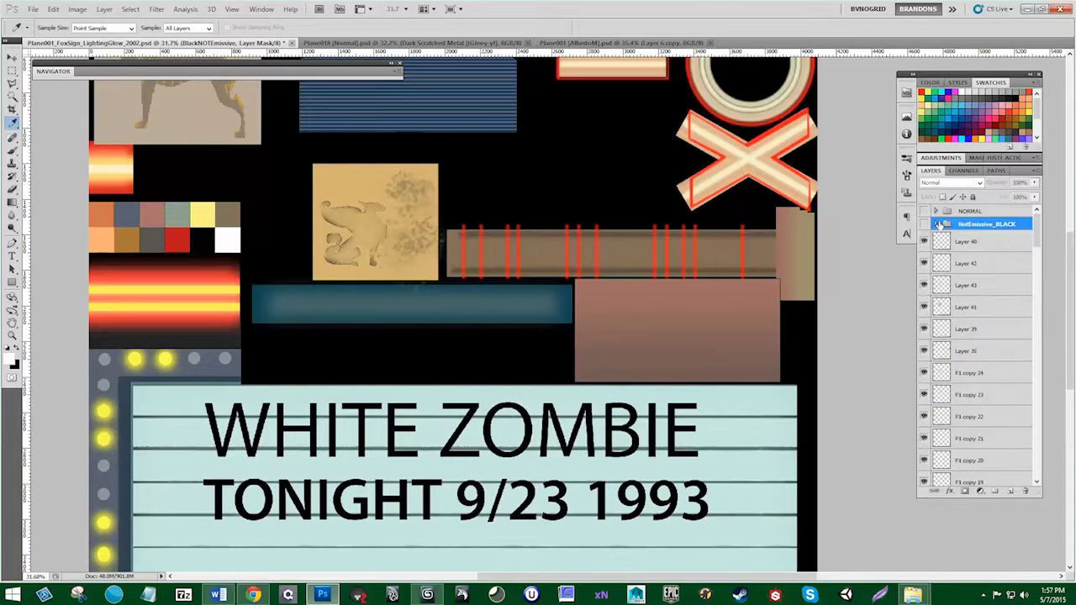
click(969, 242)
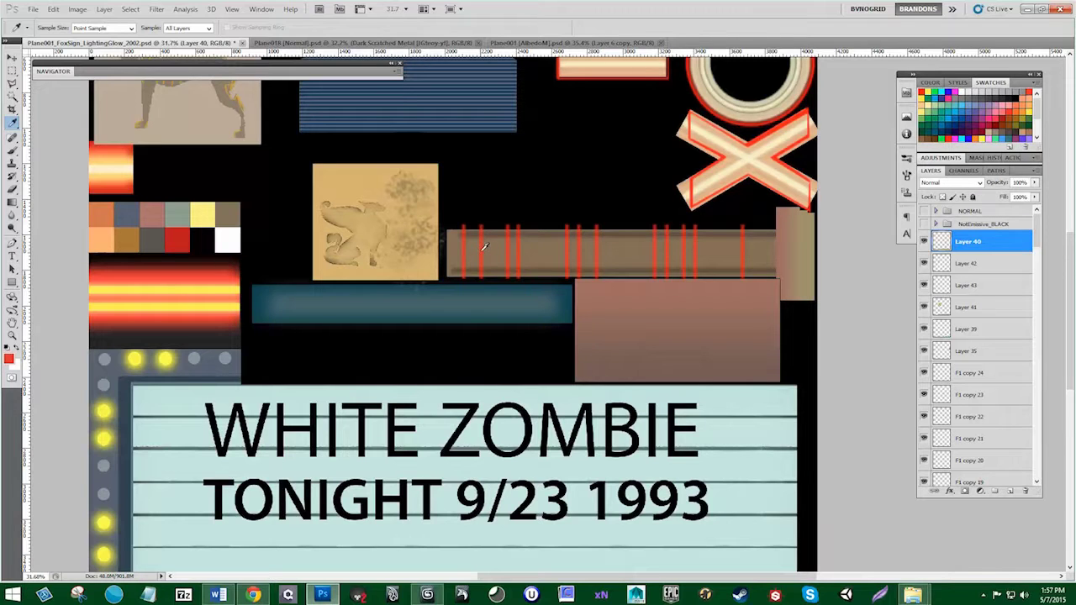
key(b)
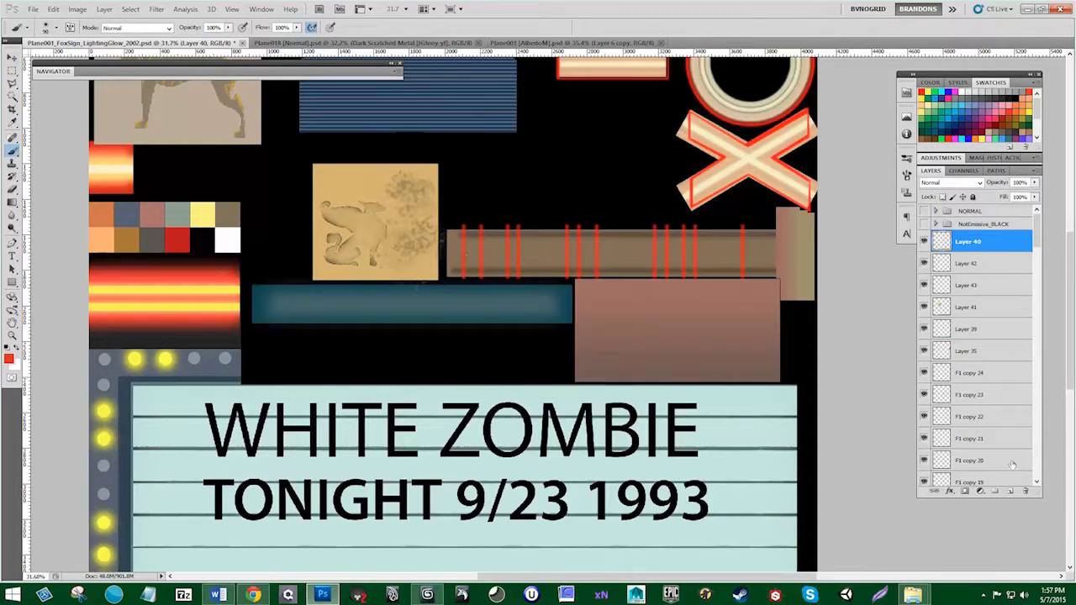
key(ctrl+shift+alt+n)
mouse_move(447, 224)
mouse_down()
mouse_move(458, 252)
mouse_move(458, 230)
mouse_move(453, 274)
mouse_move(449, 215)
mouse_move(453, 273)
mouse_up()
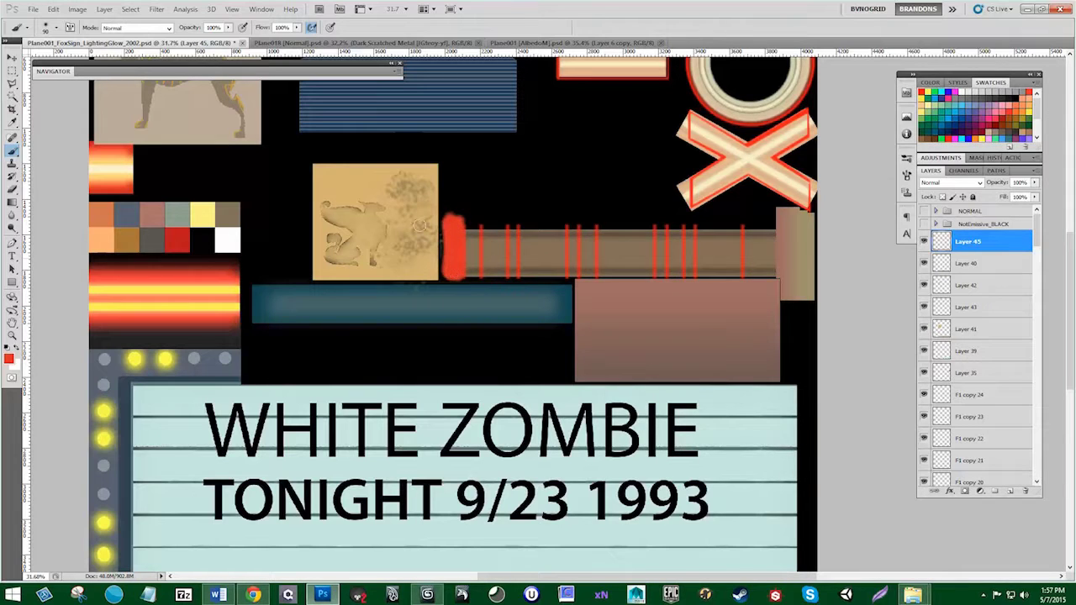
Step: Hide the red paint layer and toggle the visibility of the layers below it to look for the brown strip's layer
click(12, 71)
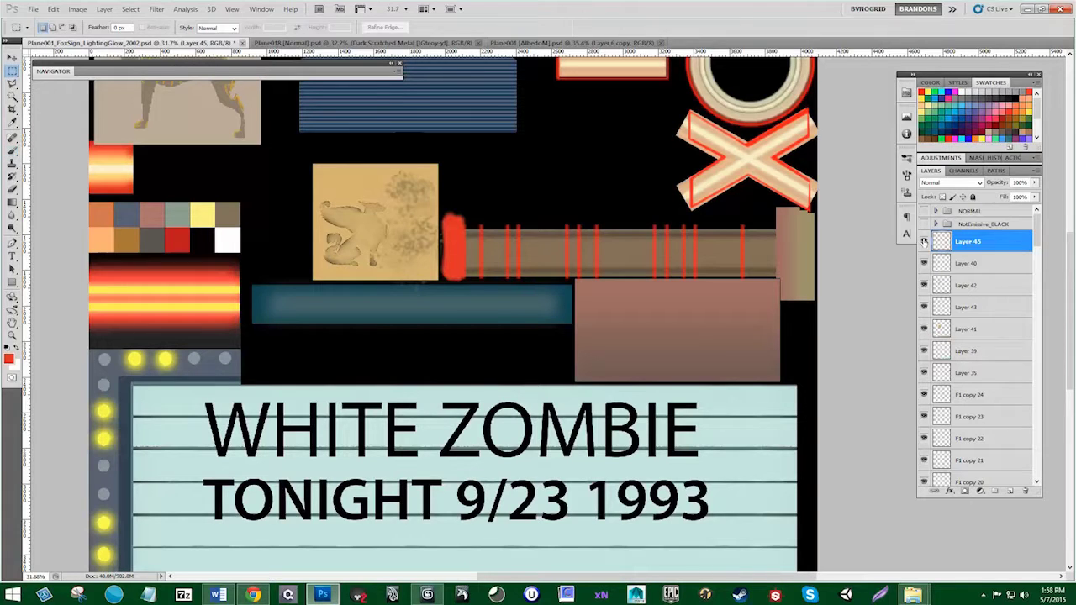
click(924, 241)
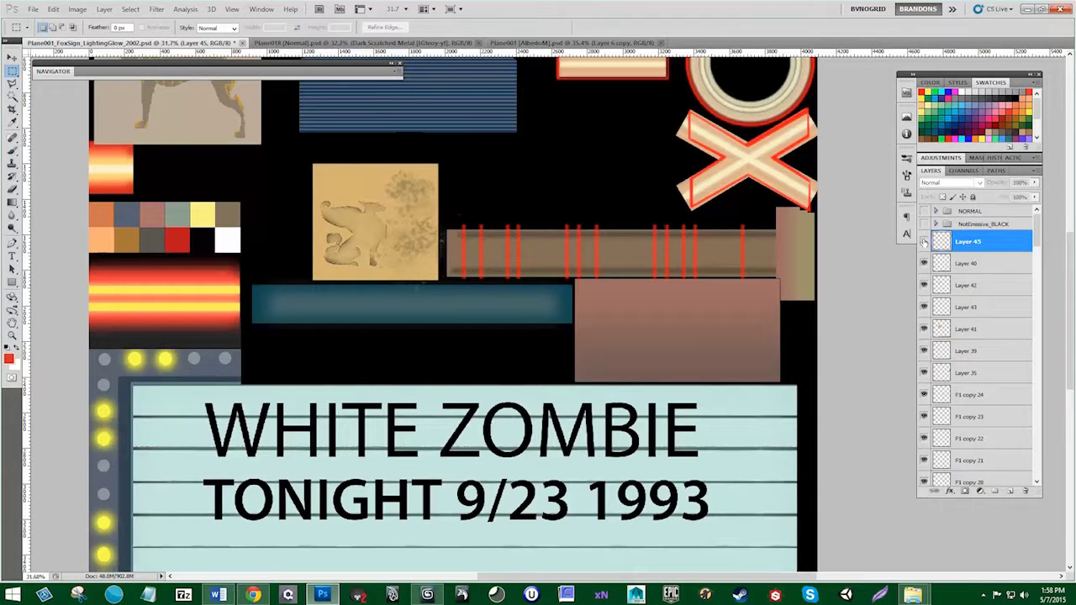
click(923, 330)
click(923, 330)
click(923, 351)
click(923, 352)
click(924, 374)
click(925, 373)
click(924, 395)
click(924, 438)
click(924, 460)
click(924, 460)
drag(925, 286, 928, 268)
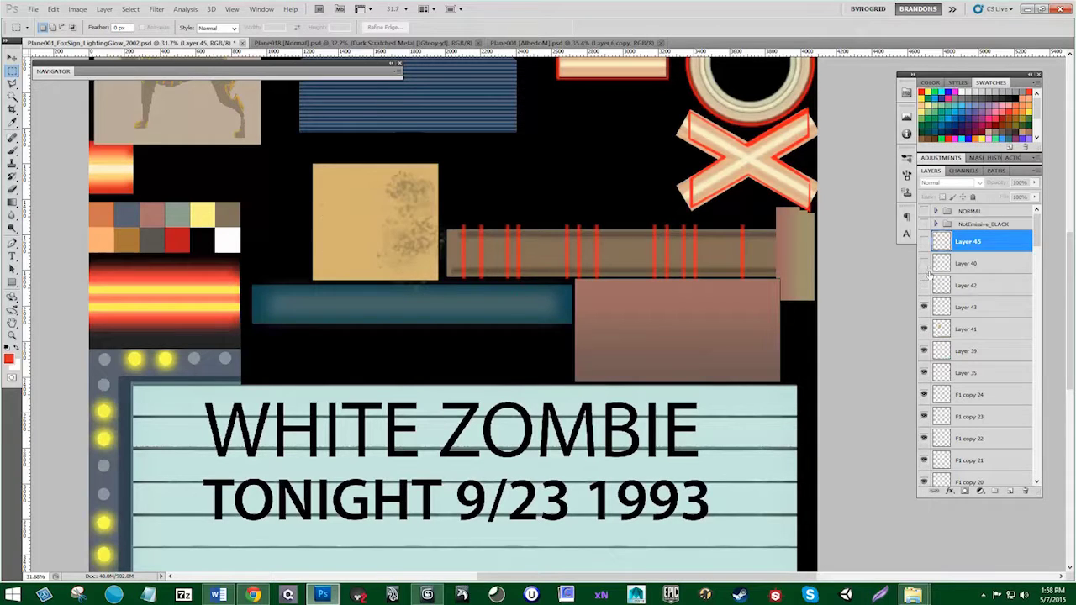
click(928, 268)
click(935, 289)
click(927, 286)
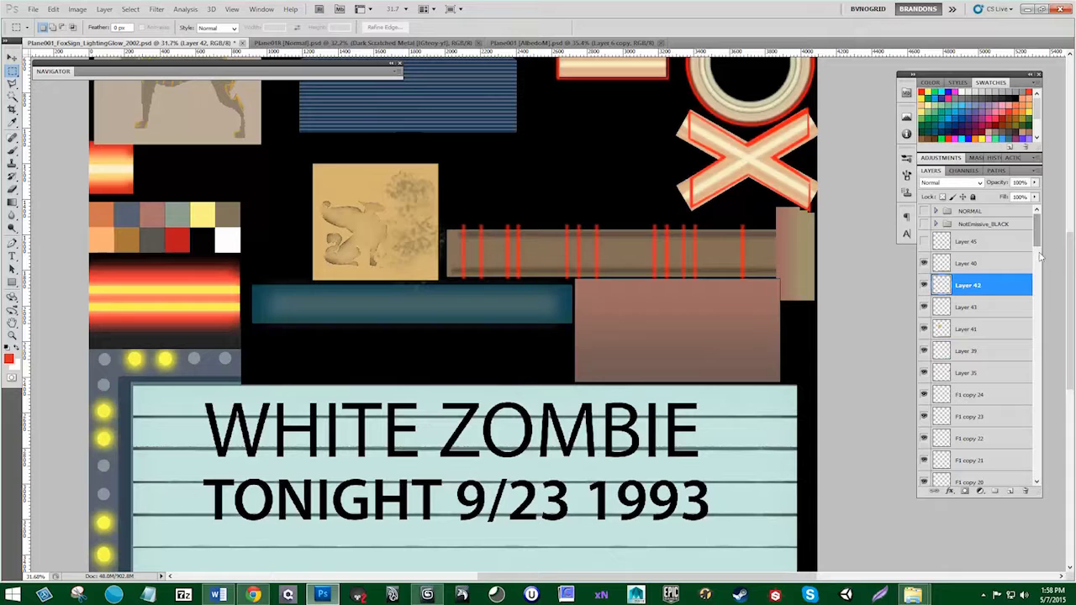
Step: Trim the red paint on Layer 45 to the brown strip's outline, using Layer 36 as the selection, and show the paint layer again
drag(1039, 244, 1039, 322)
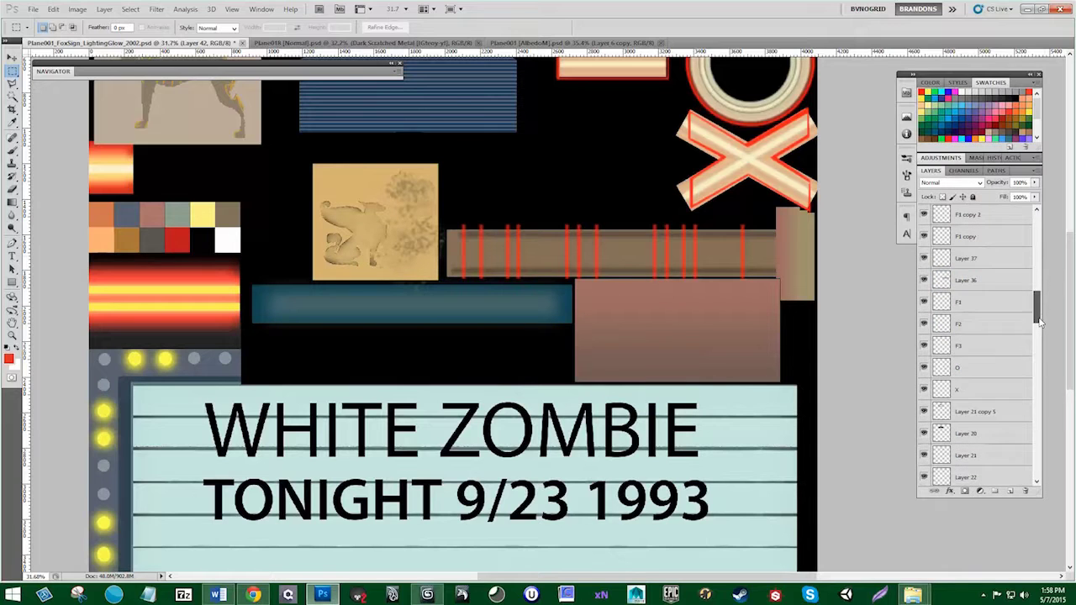
ctrl+click(941, 281)
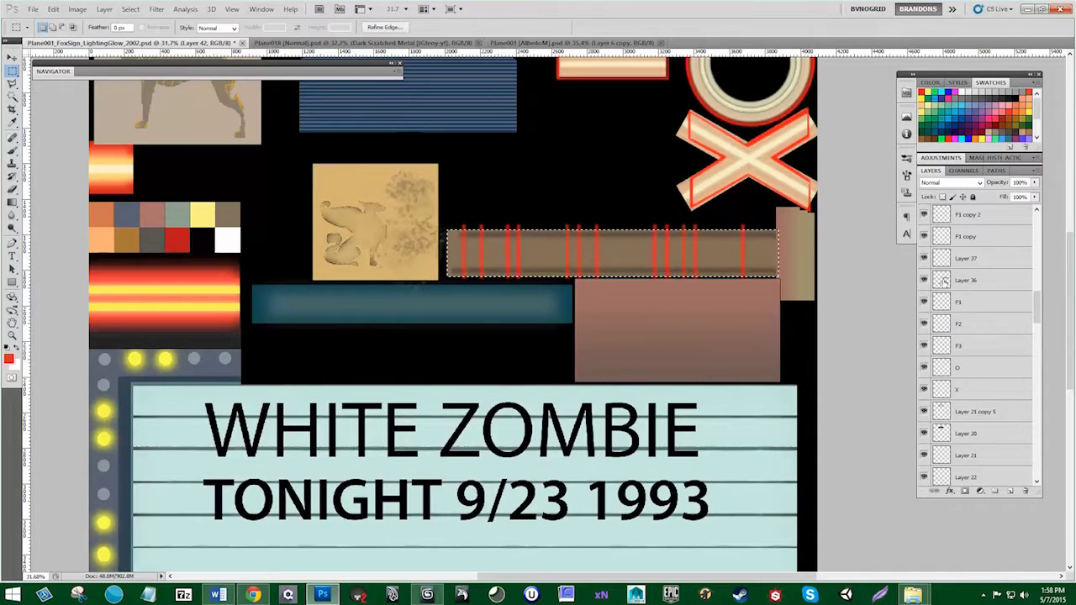
scroll(959, 265, up, 10)
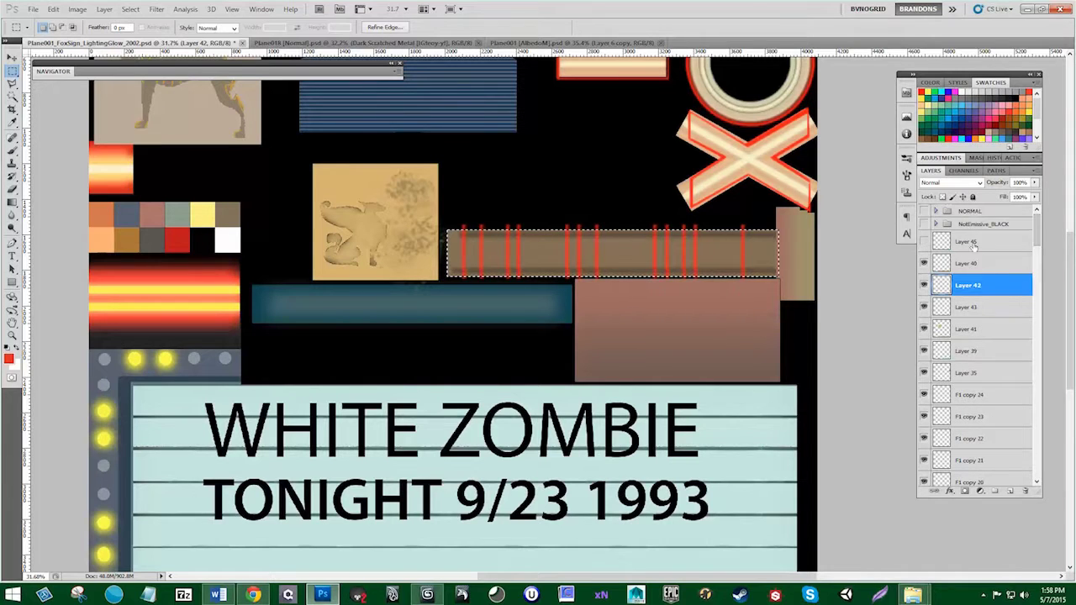
click(974, 246)
click(924, 242)
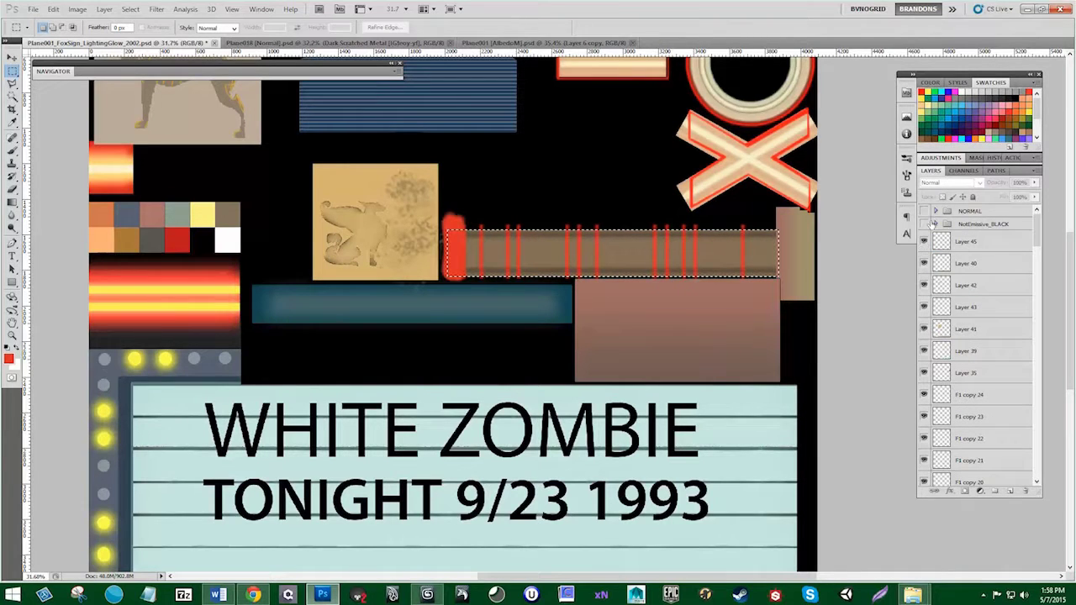
key(ctrl+shift+i)
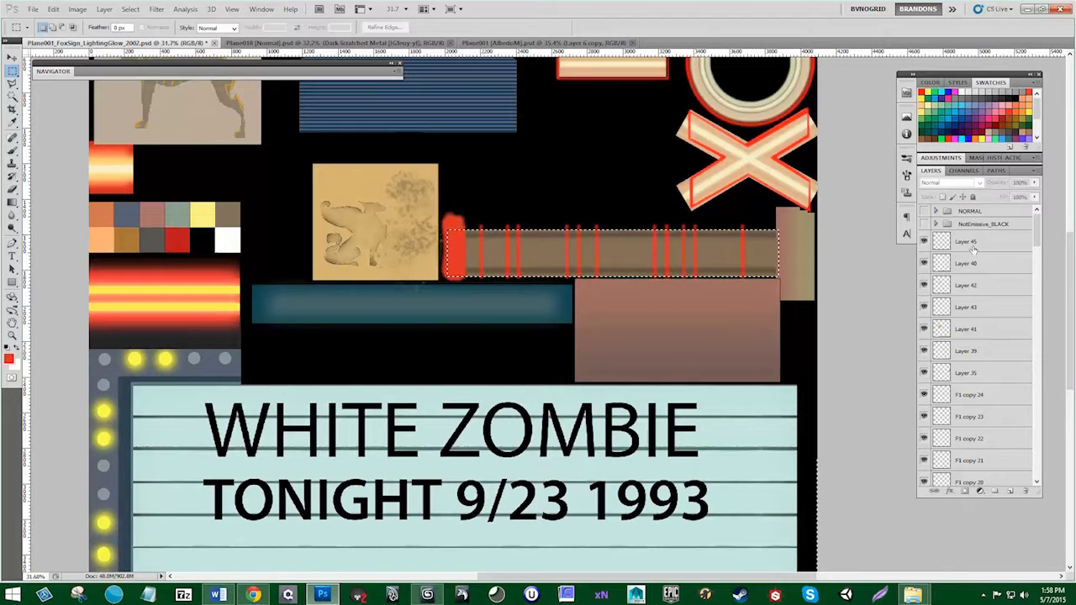
click(971, 243)
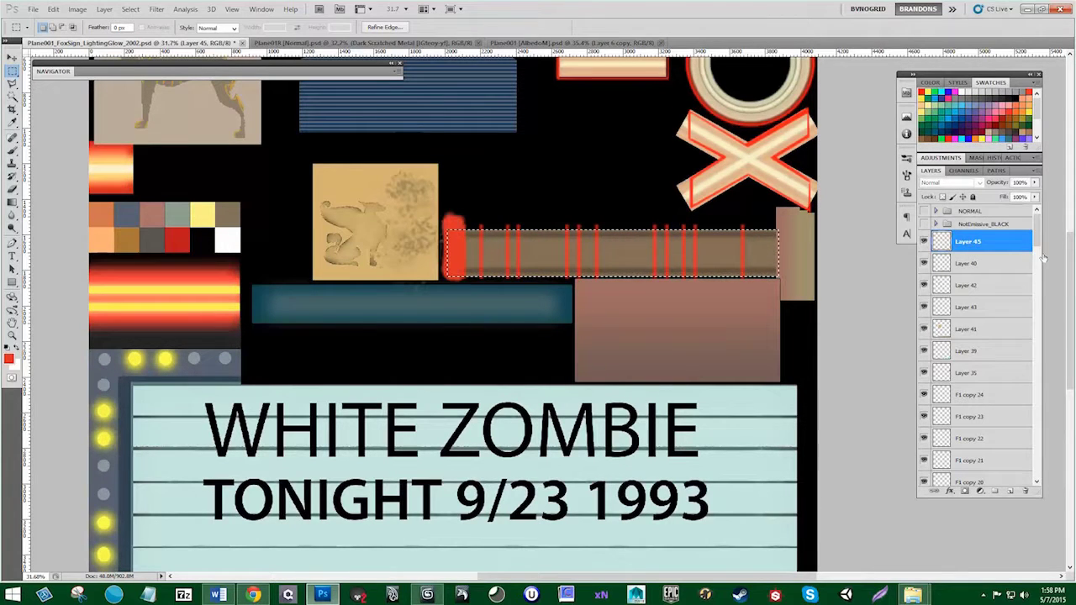
key(Delete)
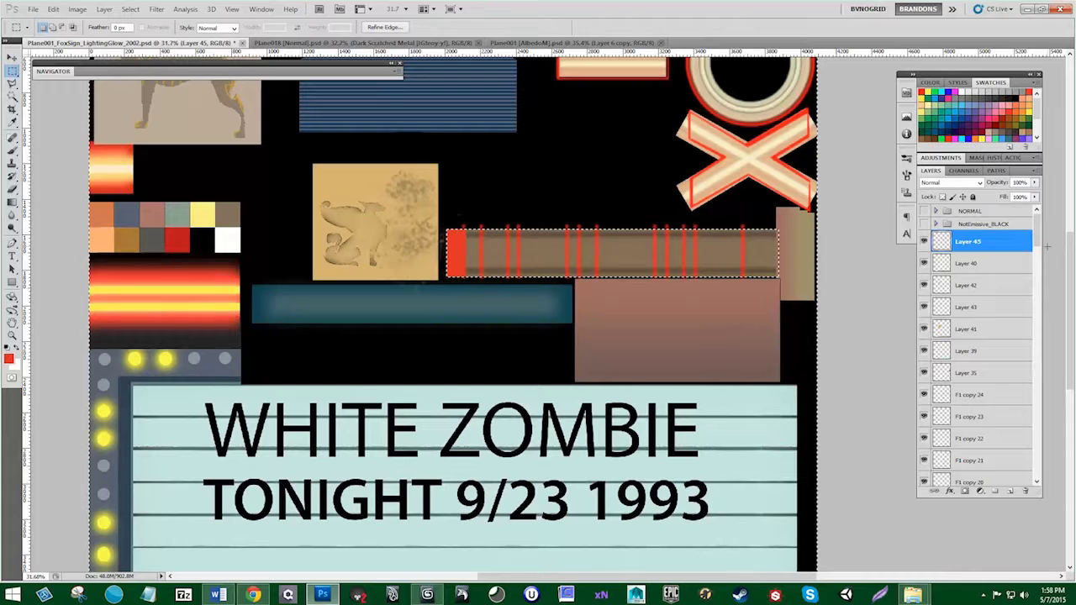
key(ctrl+d)
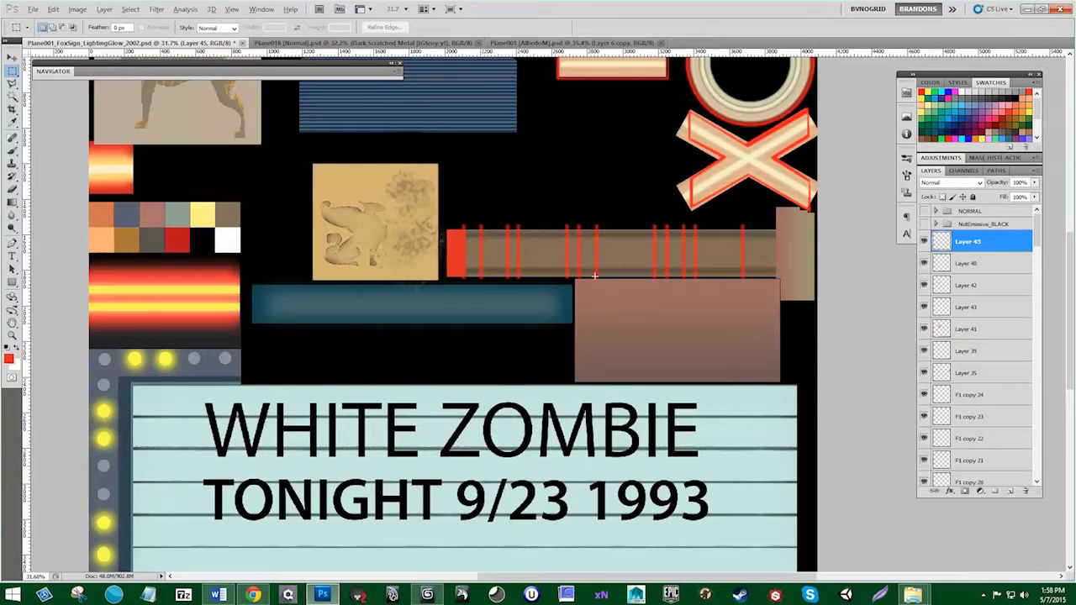
Step: Save the changes to Plane001_FoxSign_LightingGlow_2002.psd
alt+scroll(594, 276, down, 2)
click(31, 11)
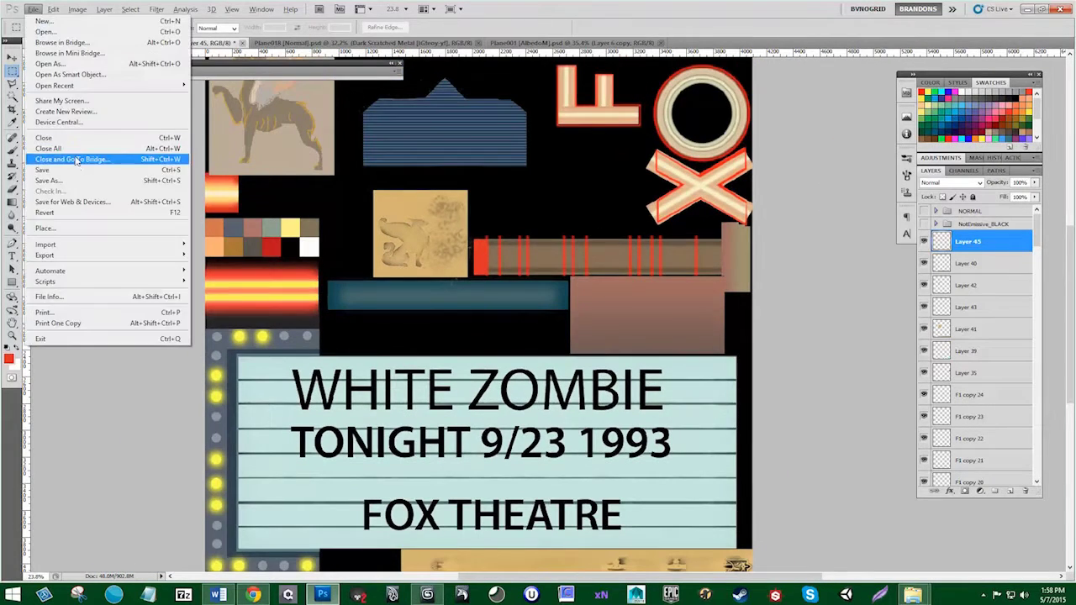
click(76, 171)
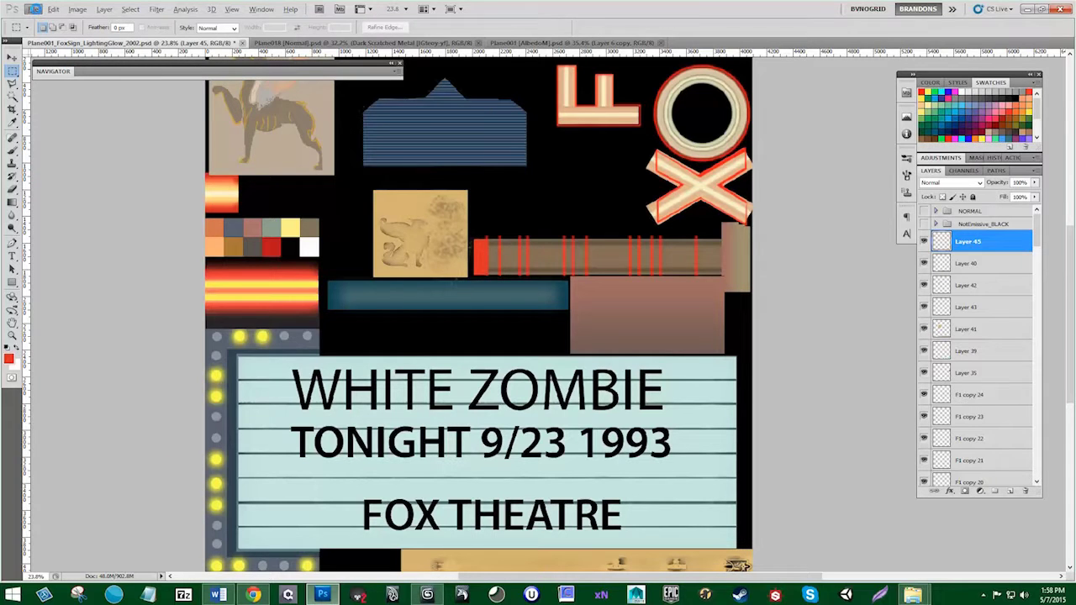
Step: Save a PNG copy as Plane001_FoxSign_LightingGlow_2002.png in the MapC folder, replacing the existing file
click(33, 9)
click(40, 21)
click(626, 172)
click(32, 9)
click(68, 182)
click(538, 295)
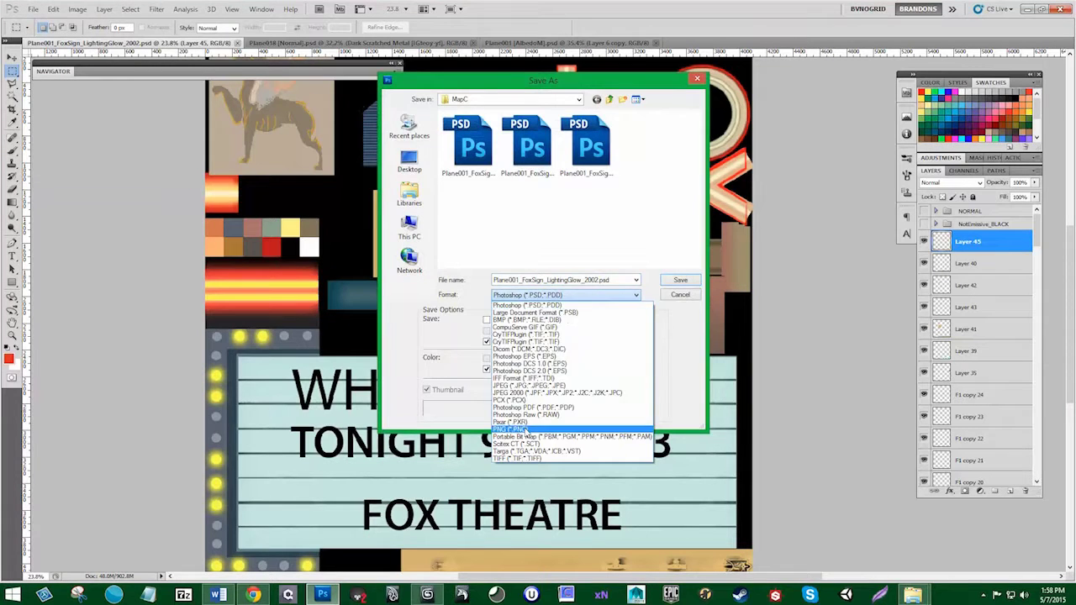
click(511, 428)
click(664, 280)
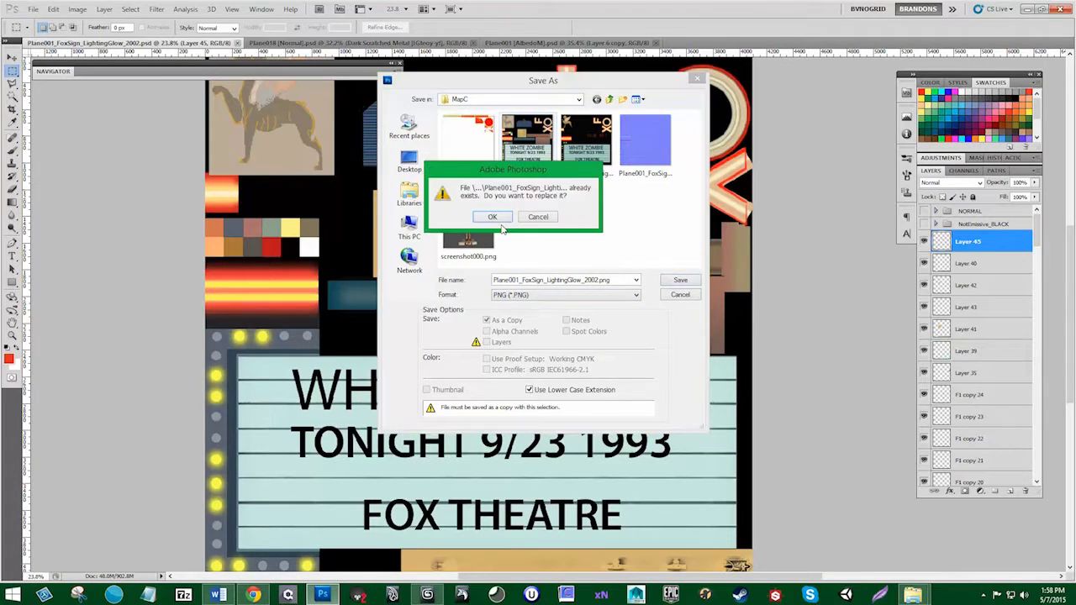
click(503, 220)
click(556, 151)
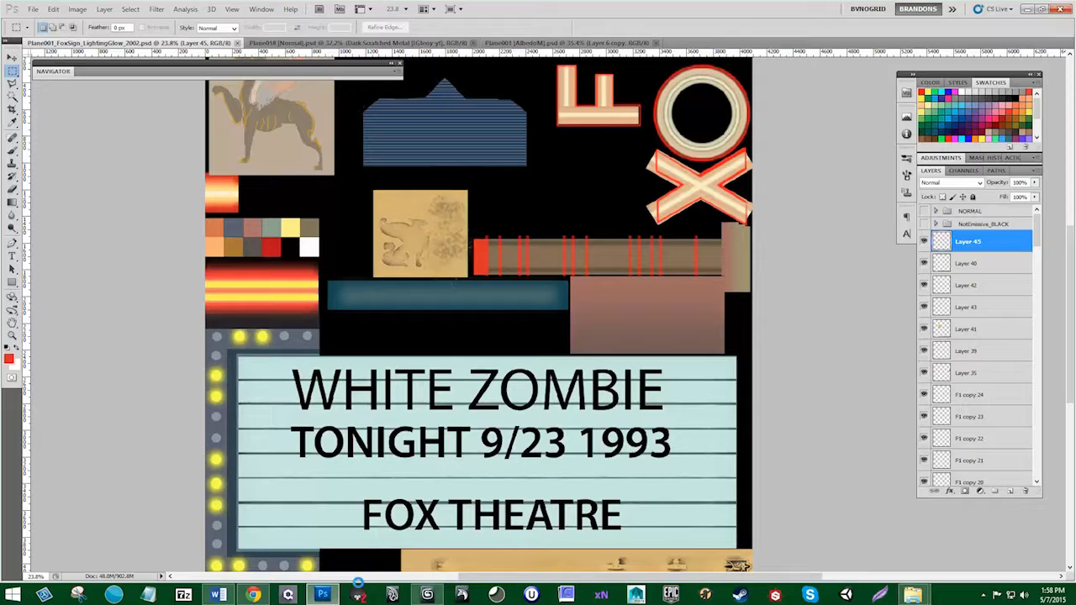
Step: Switch to the Word checklist, mark the Top Red Piece row with an x, and highlight the item More Red in the "O" of Fox
click(217, 595)
click(415, 443)
text(x)
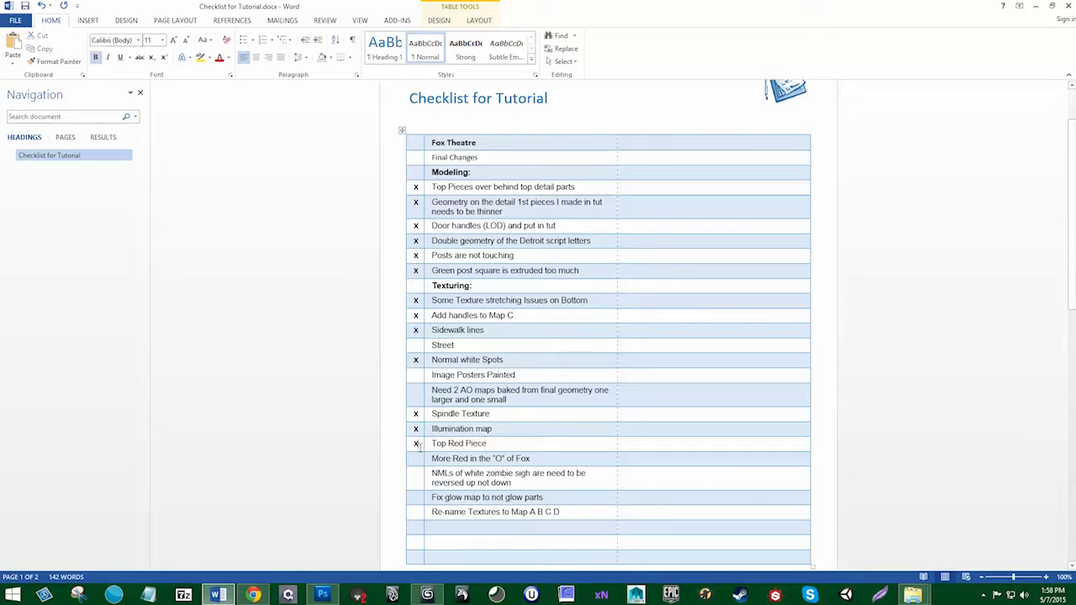
drag(432, 458, 531, 459)
click(460, 458)
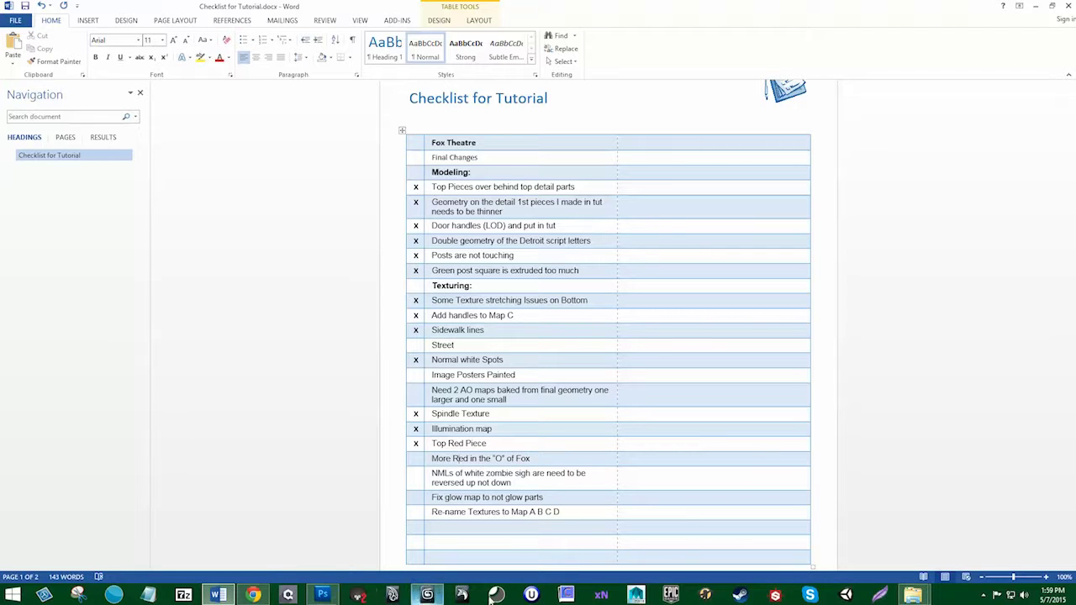
Step: Switch to File Explorer, open the MapC folder, and preview screenshot000.png in an enlarged preview to examine the red on the FOX letters
click(851, 531)
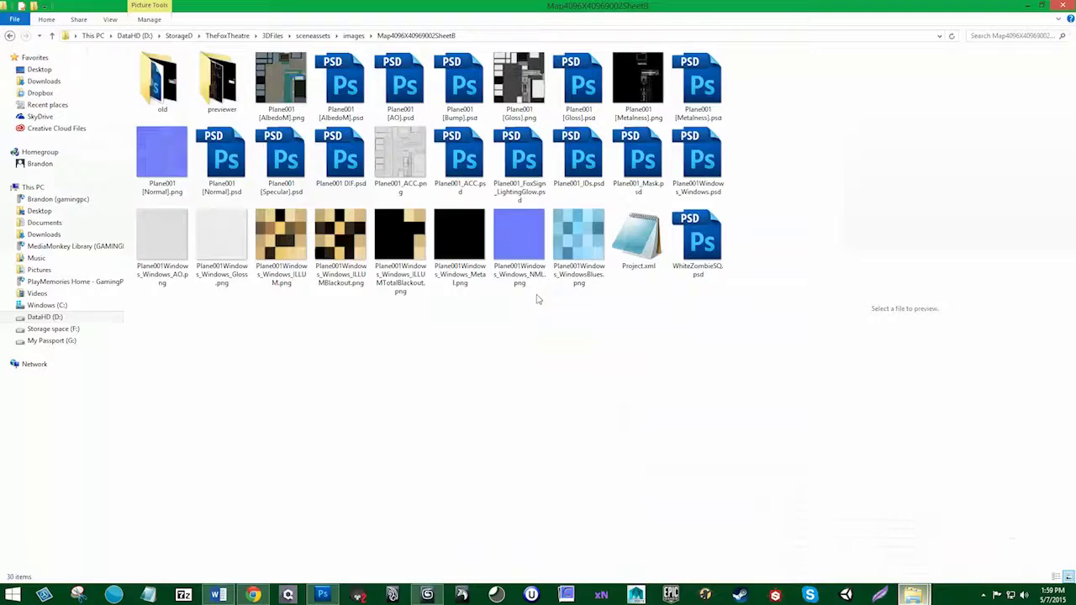
click(10, 35)
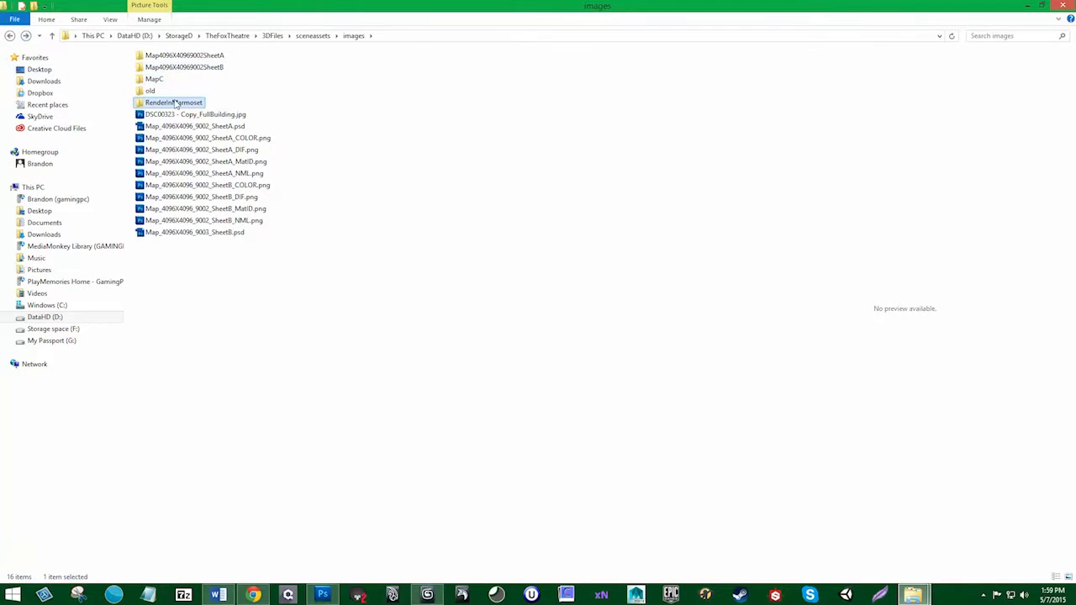
double_click(176, 104)
click(10, 35)
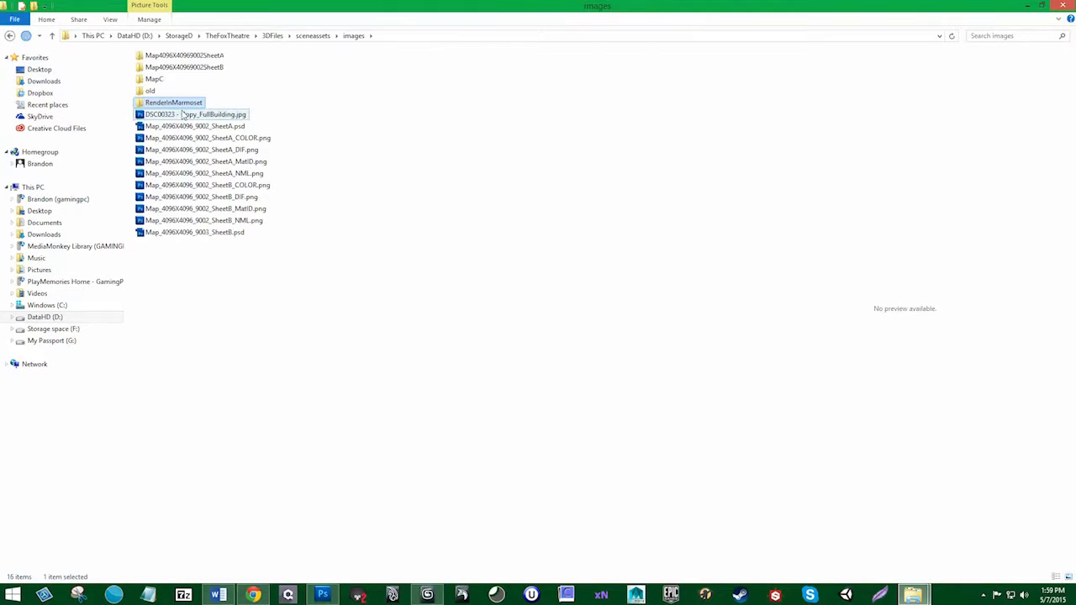
double_click(159, 79)
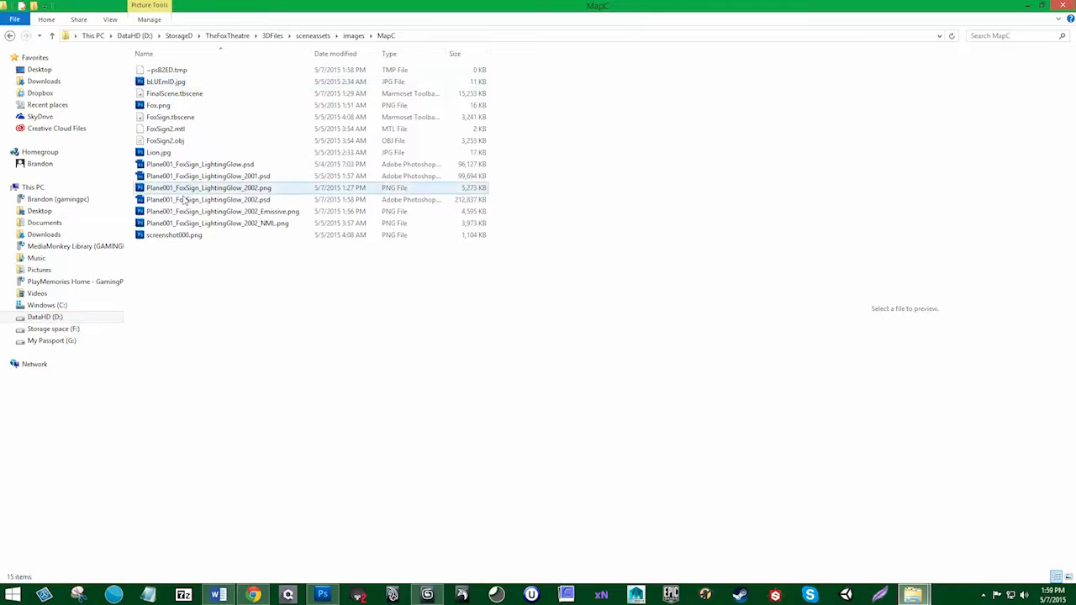
click(186, 240)
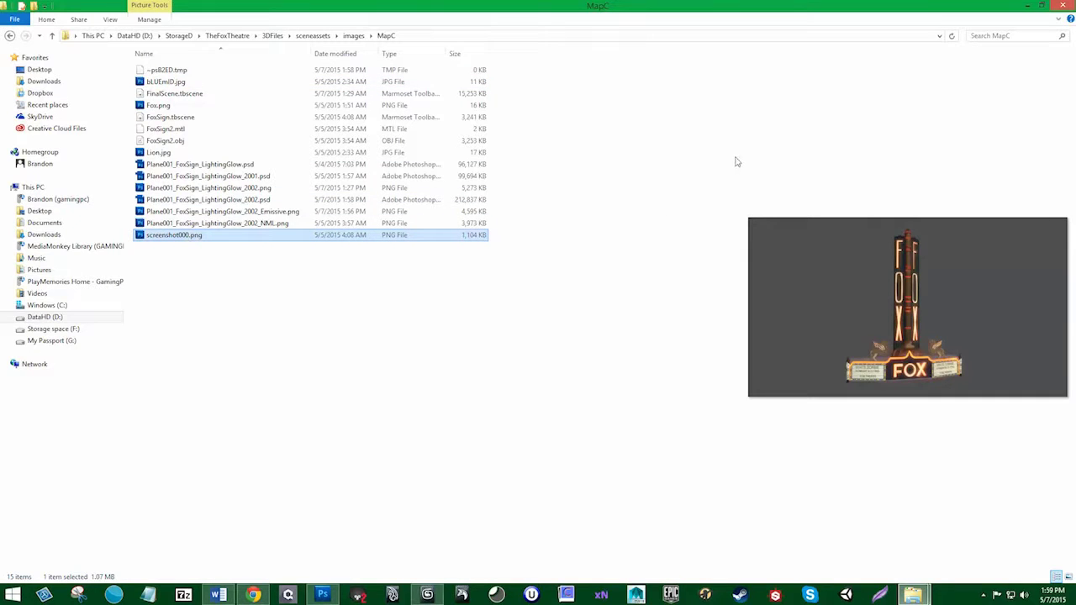
drag(734, 156, 273, 155)
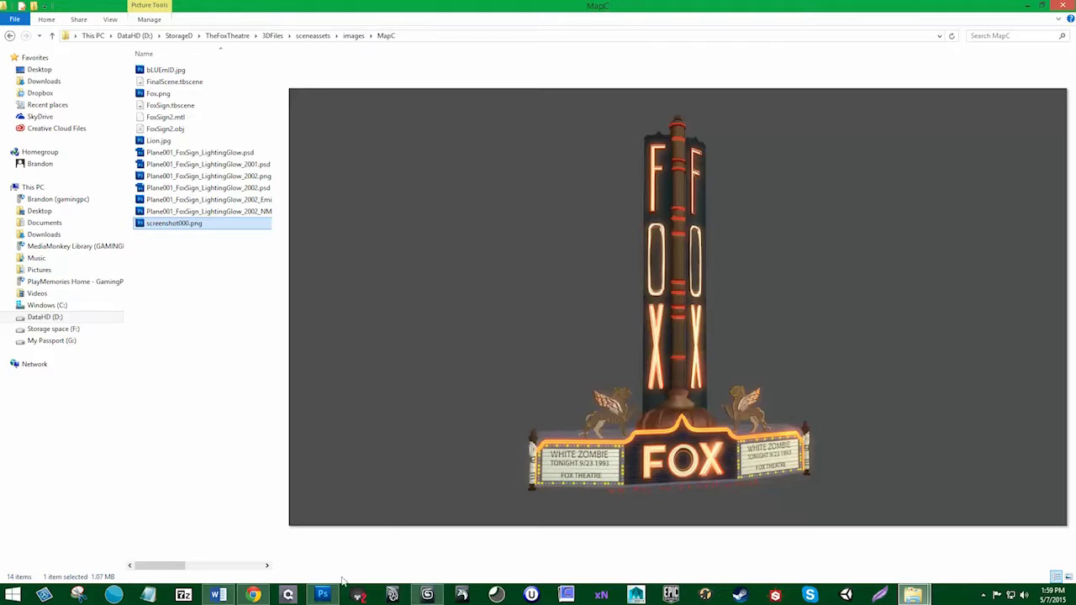
Step: Switch back to Photoshop, duplicate the O layer, and scale the copy down to about 95% around its centre
click(322, 594)
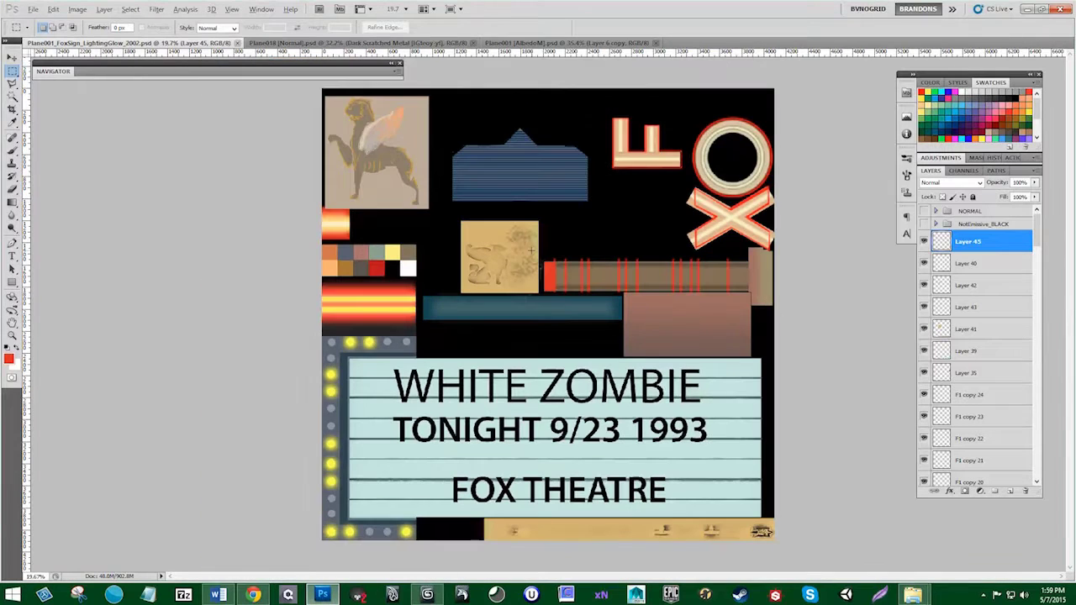
alt+scroll(761, 160, up, 5)
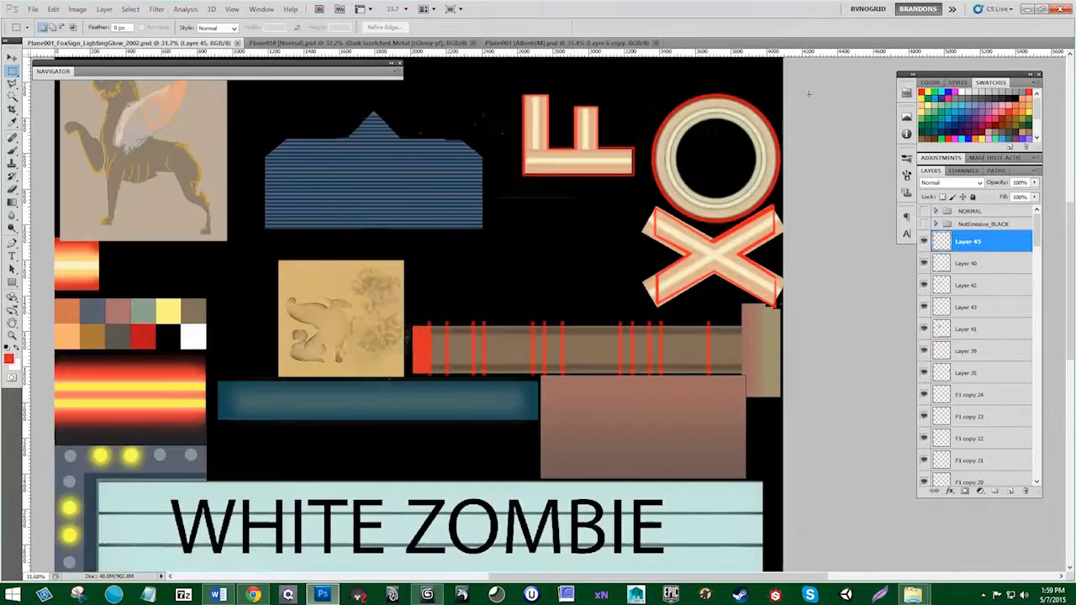
drag(794, 160, 673, 263)
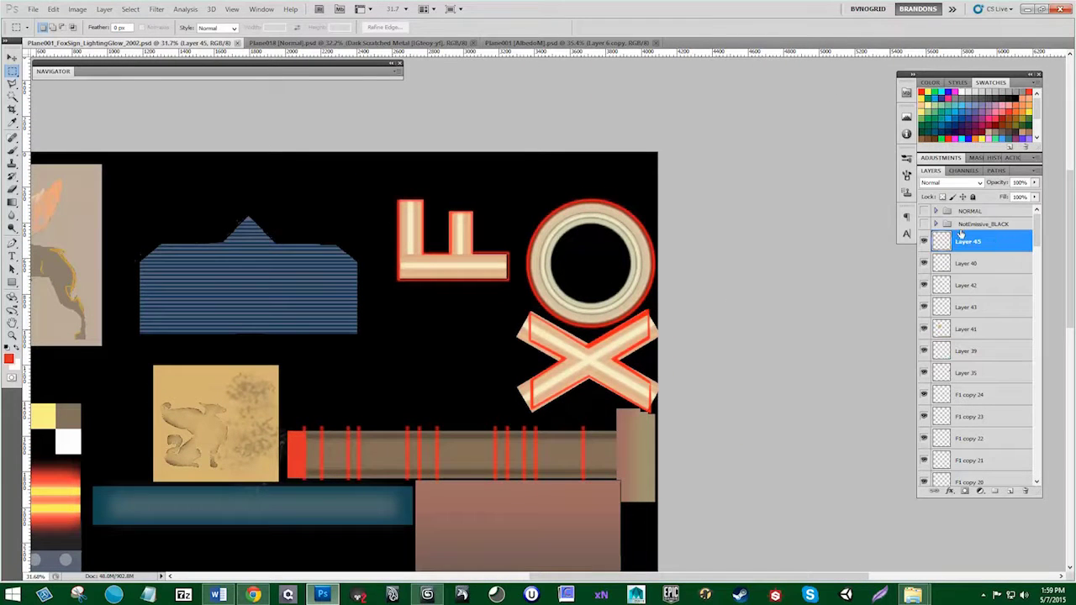
scroll(975, 261, down, 4)
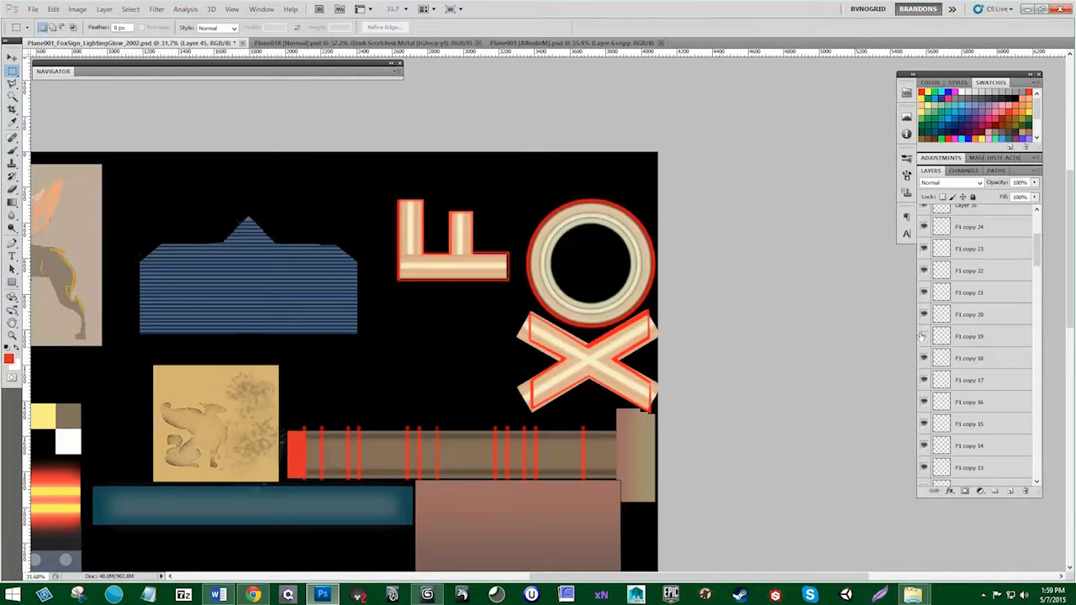
scroll(950, 395, down, 7)
scroll(951, 410, down, 5)
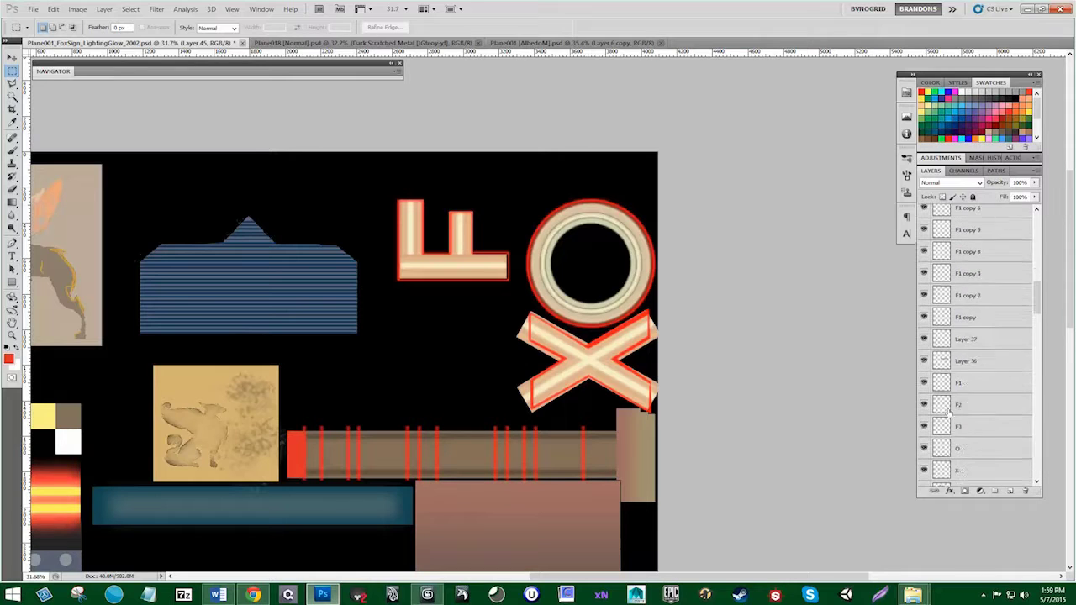
click(924, 359)
click(924, 359)
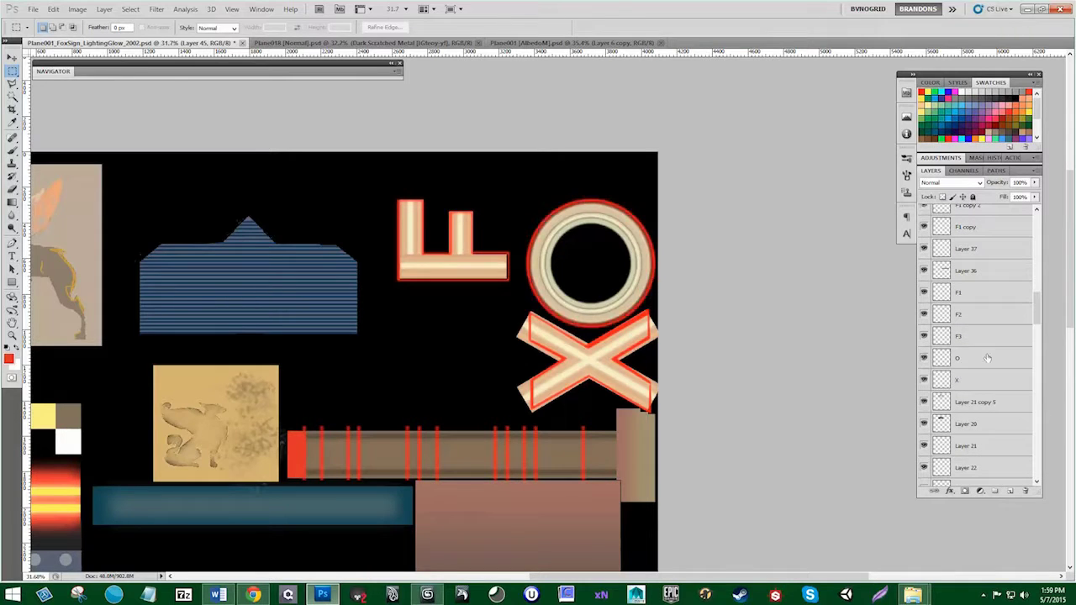
drag(967, 360, 1010, 491)
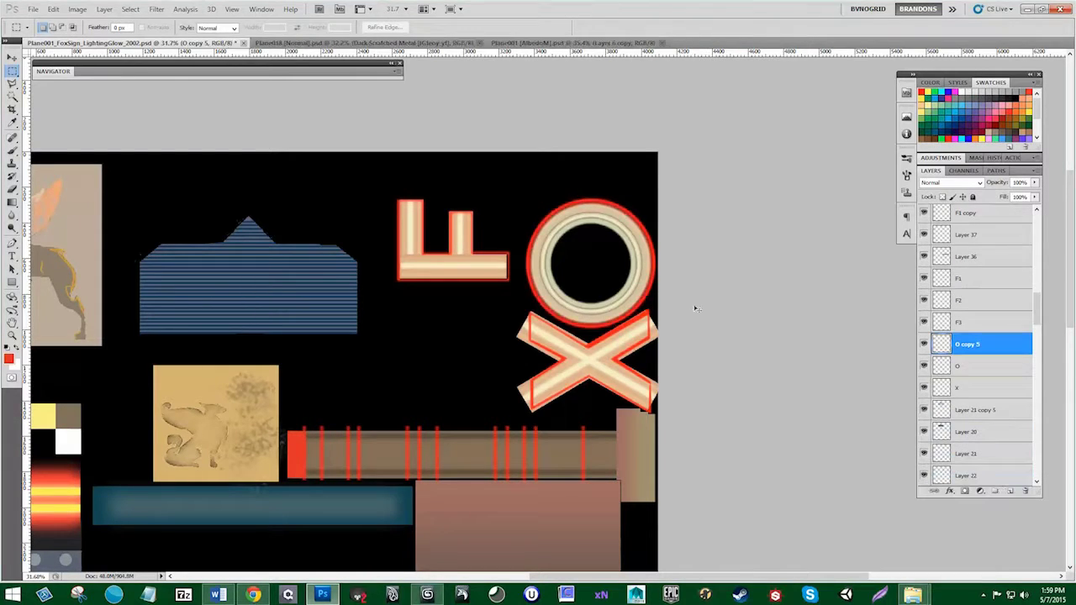
key(ctrl+t)
alt+drag(661, 195, 656, 199)
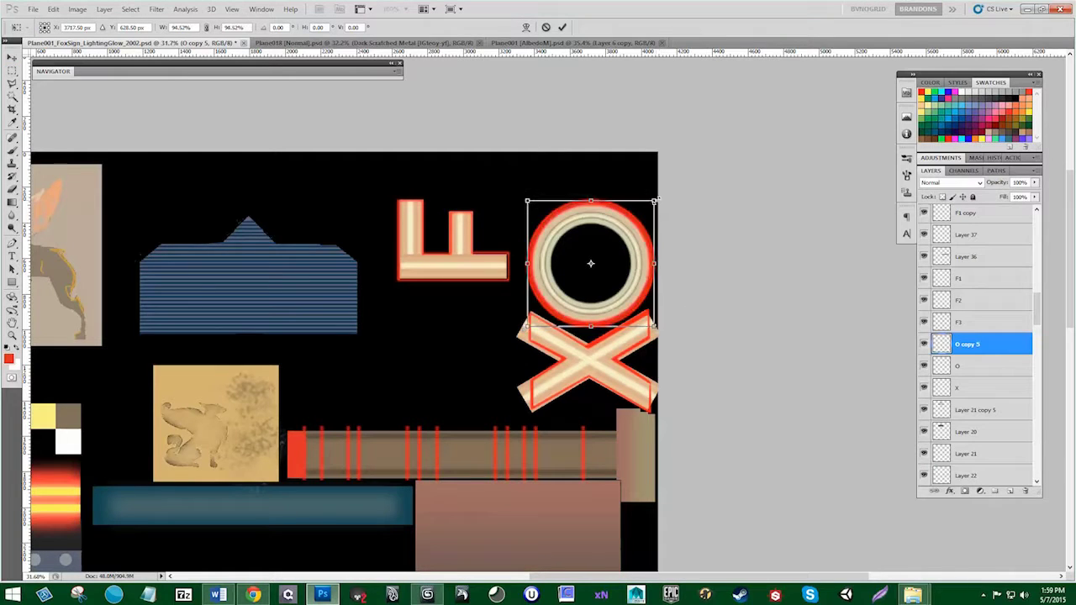
key(Return)
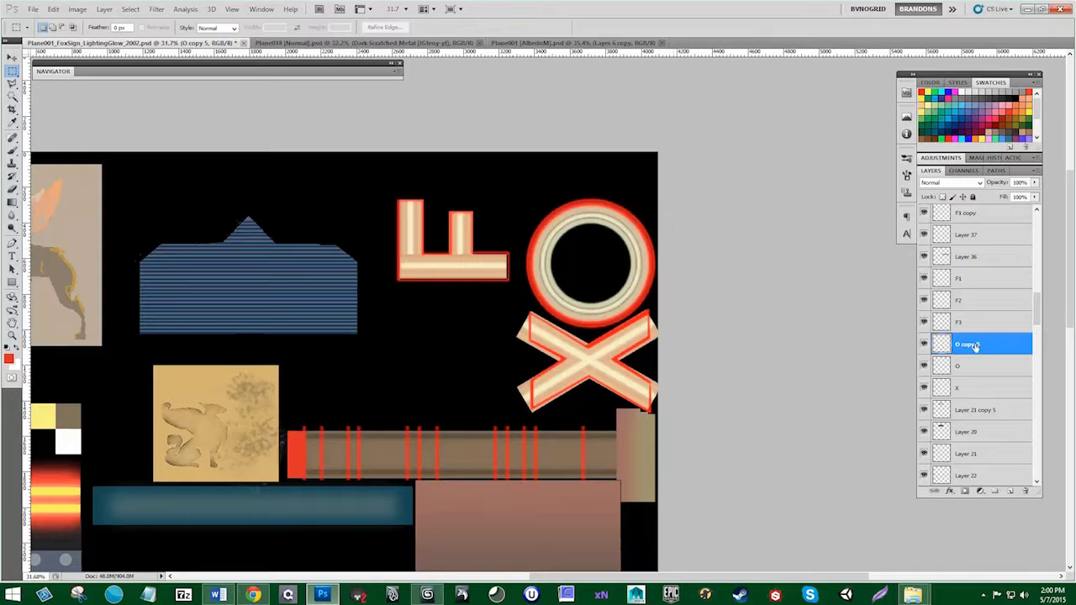
Step: Duplicate the O copy 5 layer and scale the duplicate down slightly around its centre
drag(976, 347, 1010, 491)
key(ctrl+t)
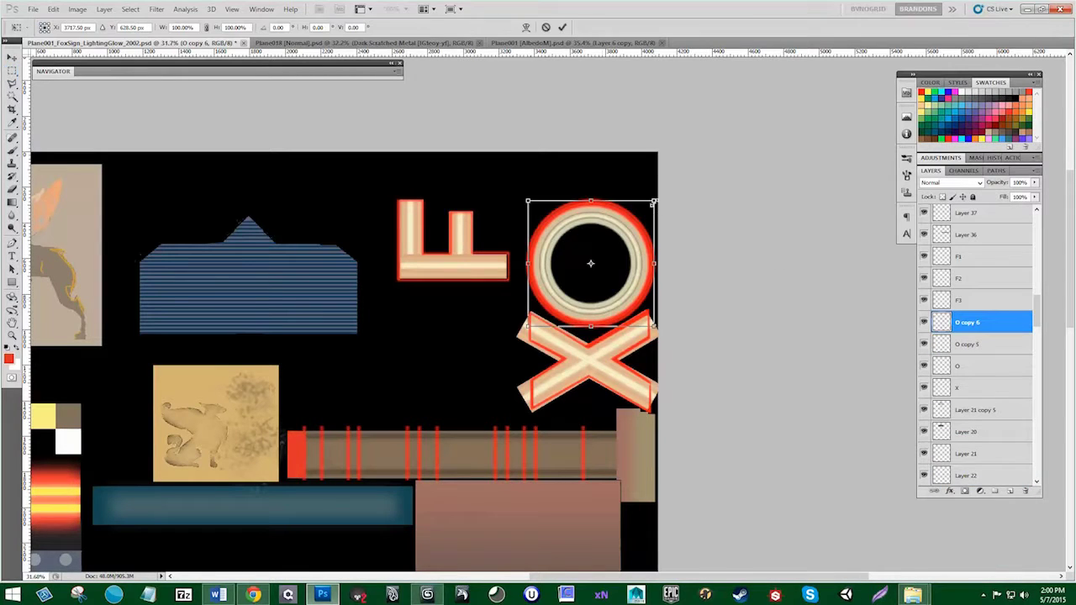
key(Return)
drag(984, 322, 1010, 491)
key(ctrl+t)
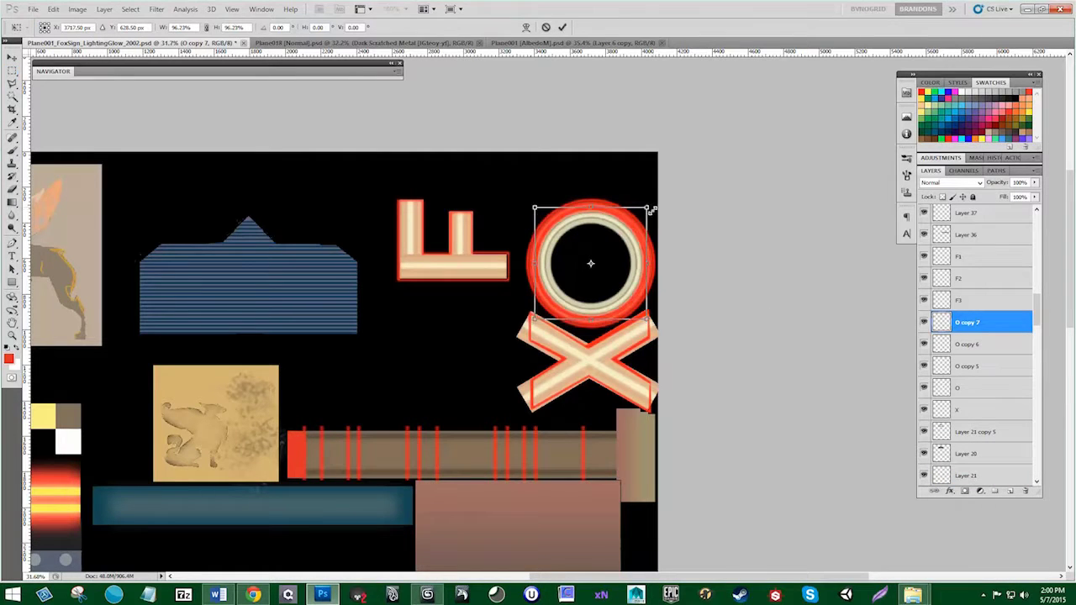
key(Return)
drag(976, 337, 1026, 491)
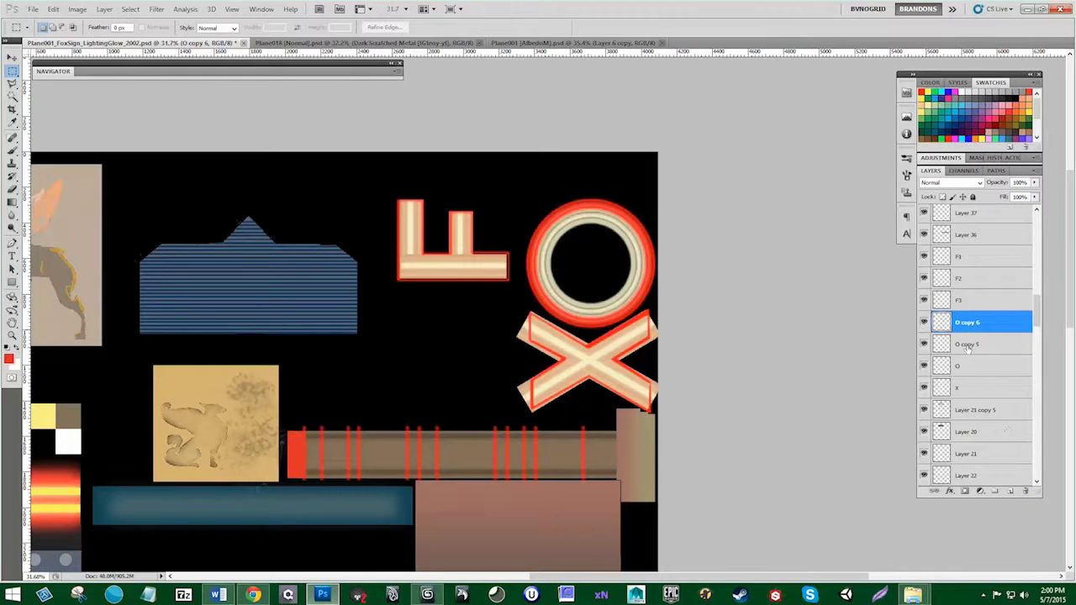
Step: Scale the O copy 6 outline to 75% around its centre to line the O's inner edge, and add a slightly resized duplicate of it
key(ctrl+t)
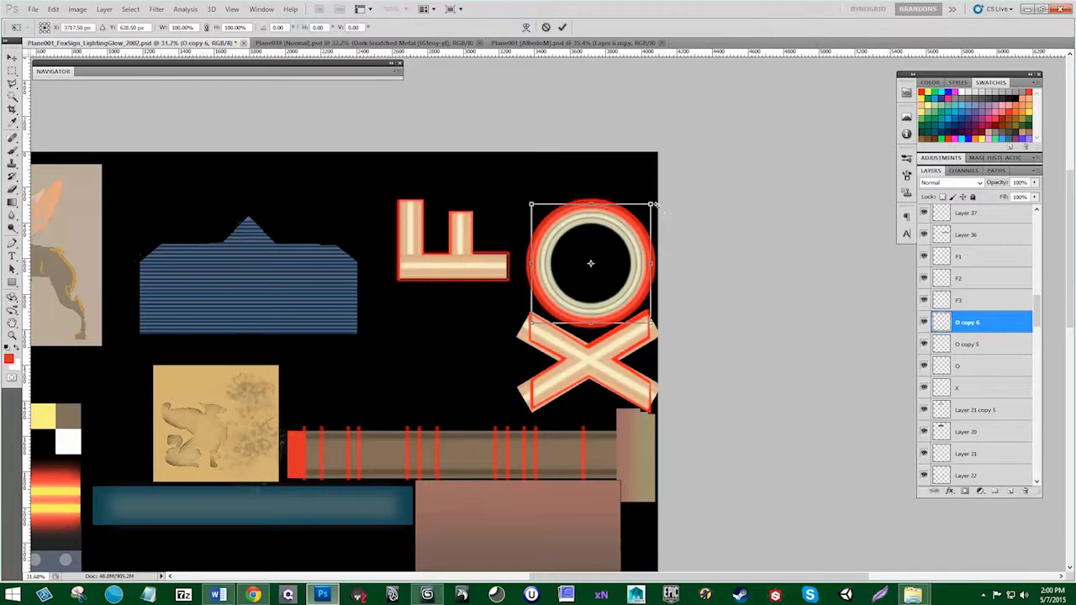
alt+shift+drag(647, 212, 641, 224)
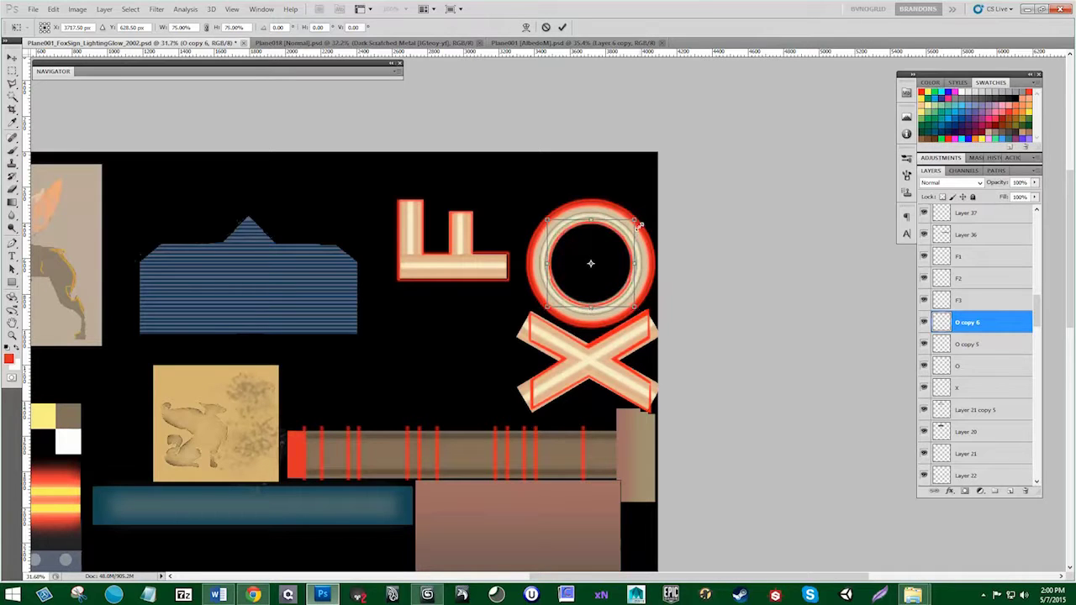
key(Return)
key(m)
drag(994, 330, 1011, 491)
key(ctrl+t)
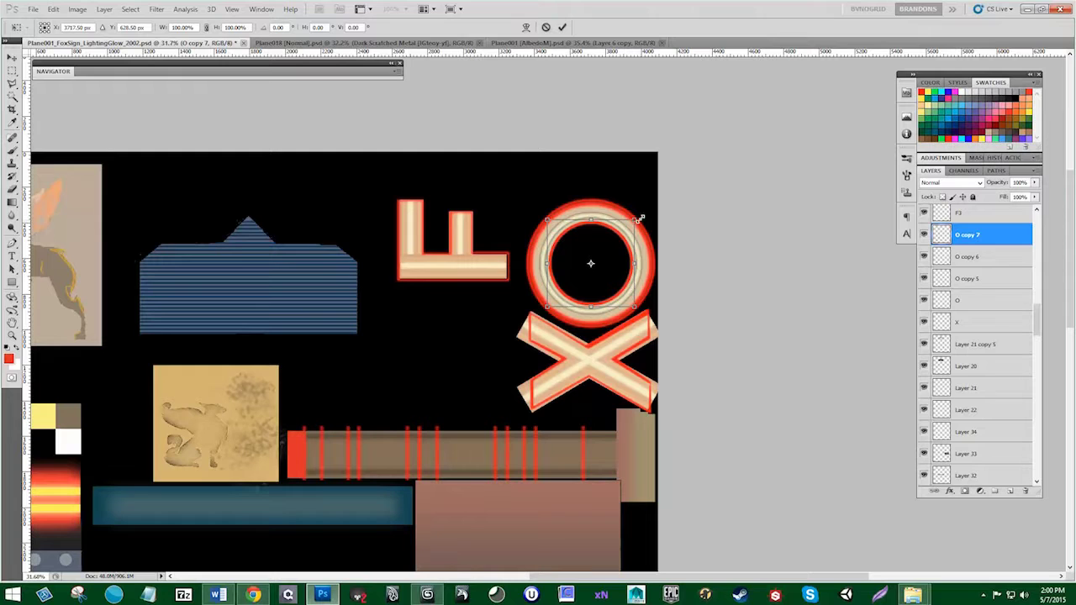
alt+shift+drag(641, 218, 642, 216)
key(Return)
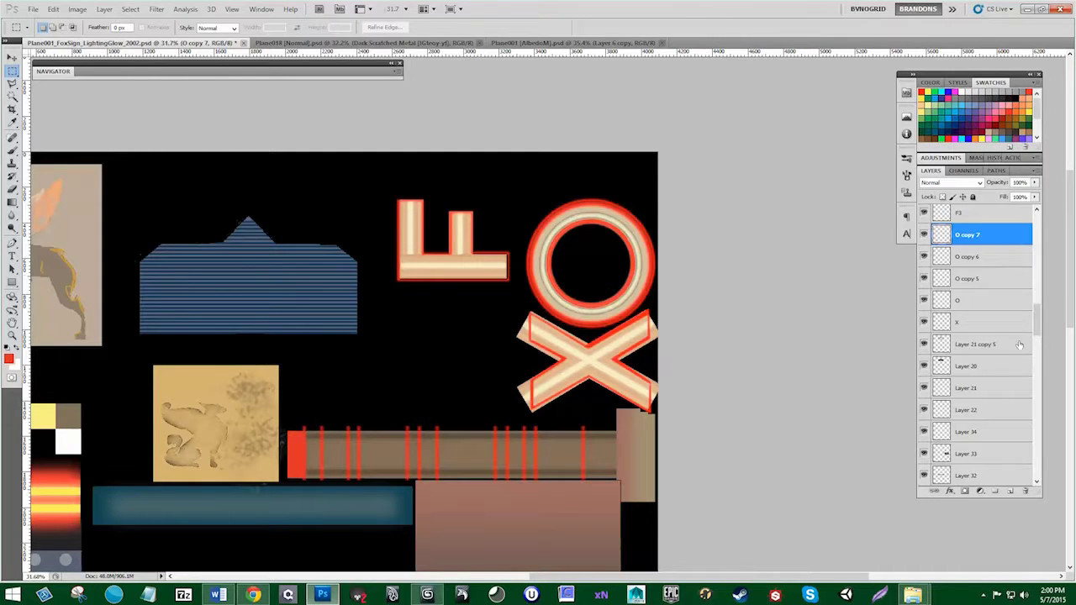
Step: Duplicate the F1, F2 and F3 layers together and scale the copies down slightly around their centre to thicken the F's red outline
scroll(1030, 327, up, 3)
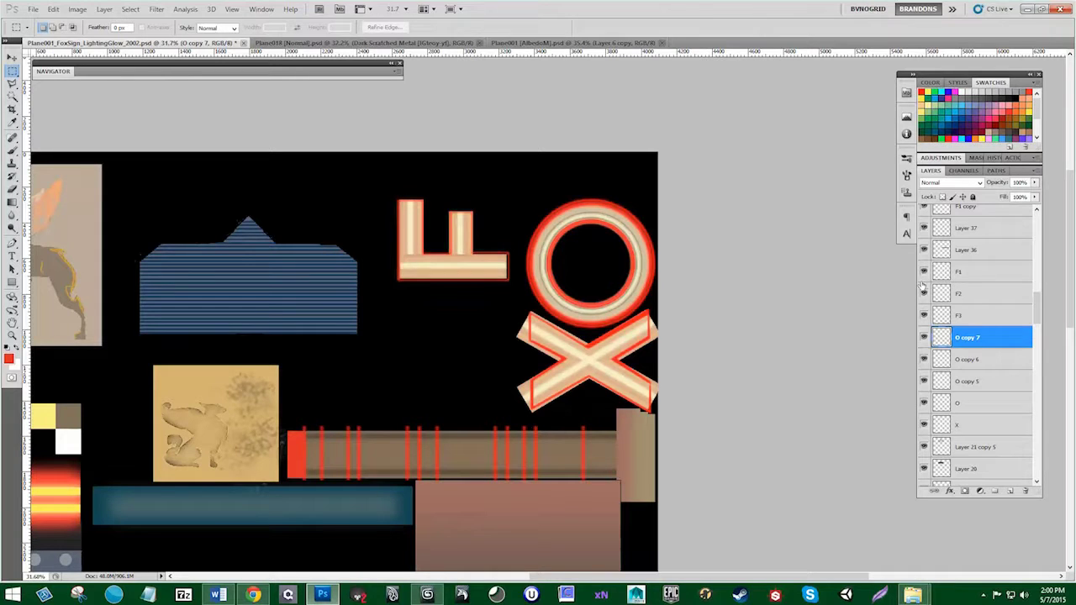
click(971, 277)
shift+click(961, 320)
drag(961, 322, 1010, 491)
key(ctrl+t)
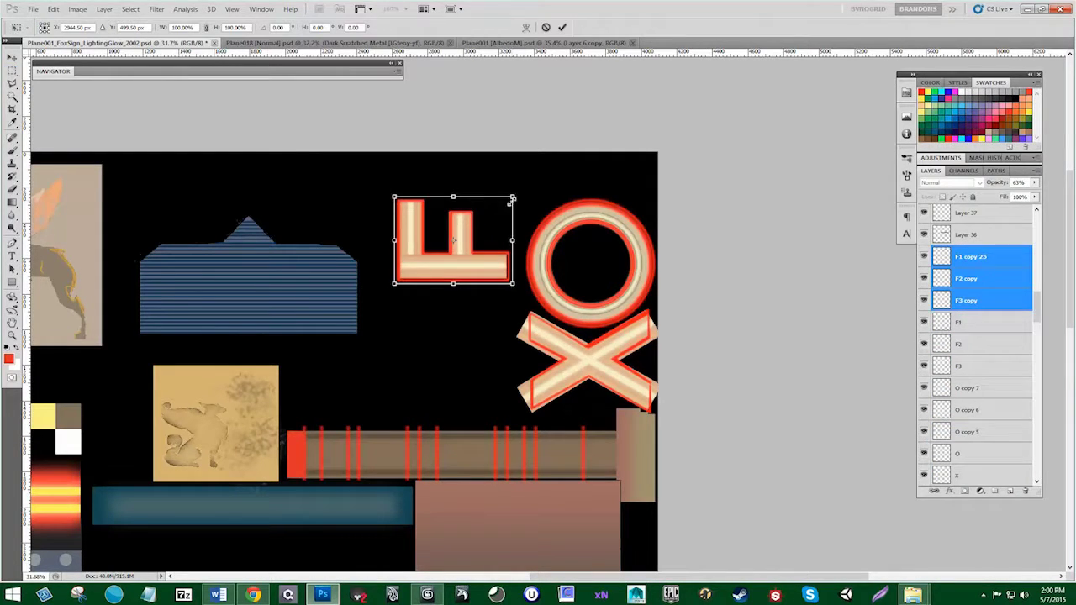
key(Return)
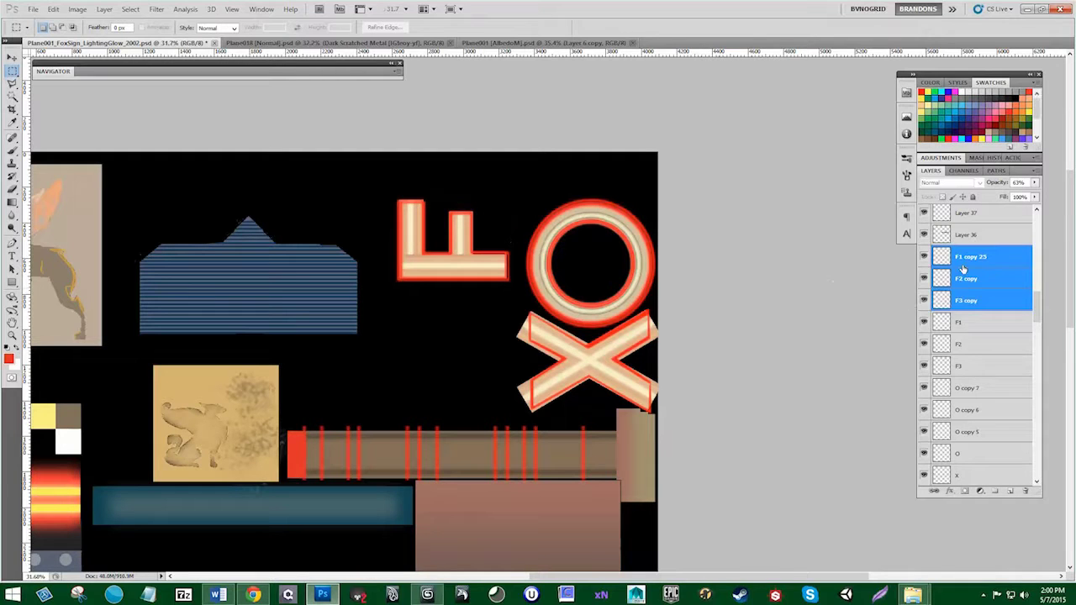
Step: Duplicate the three F outline copies once more and shrink this second set slightly further
key(ctrl+j)
key(ctrl+t)
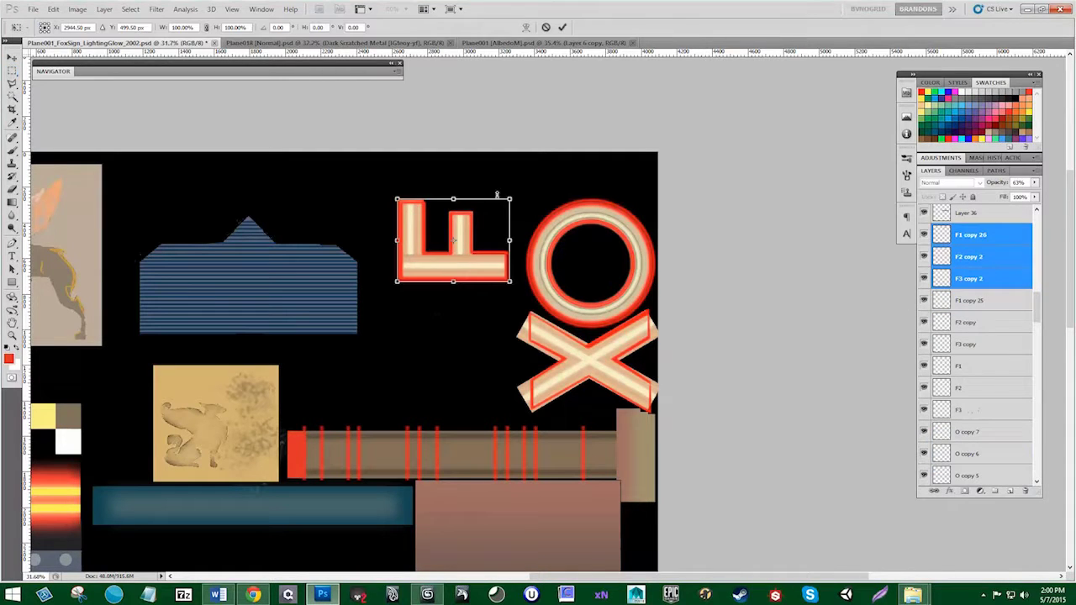
key(Return)
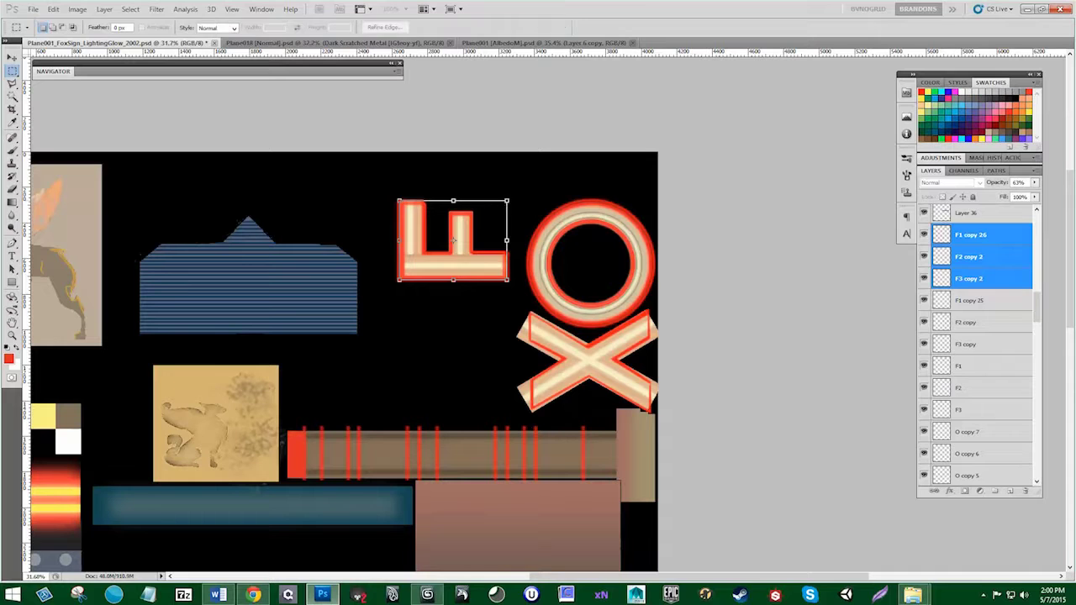
Step: Duplicate the X layer and resize the copy slightly, narrowing its width to about 97.5%, to thicken the X's red outline
scroll(935, 403, down, 4)
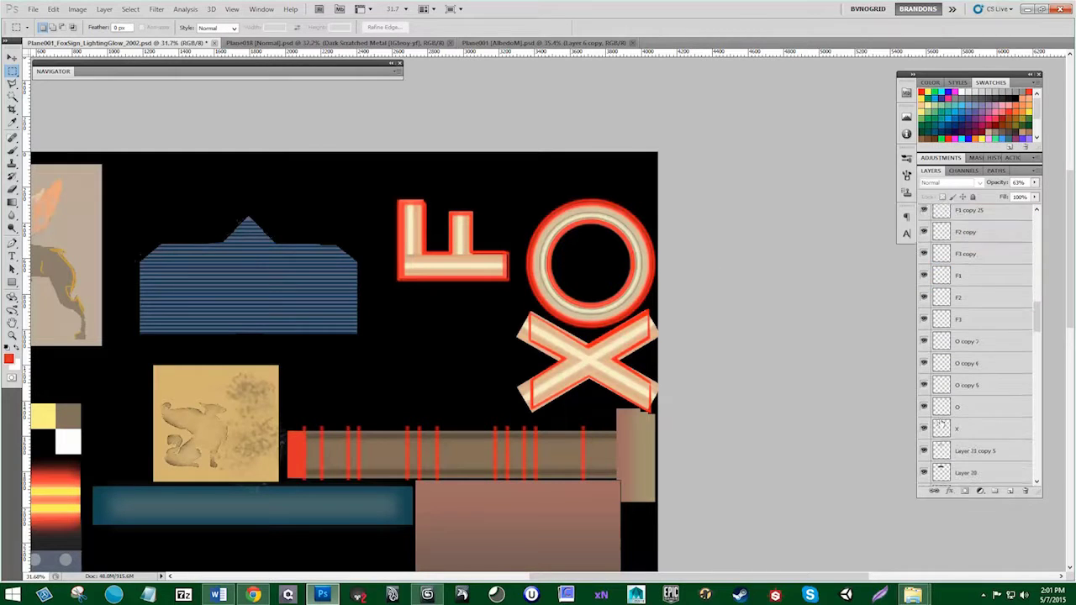
drag(940, 427, 1012, 491)
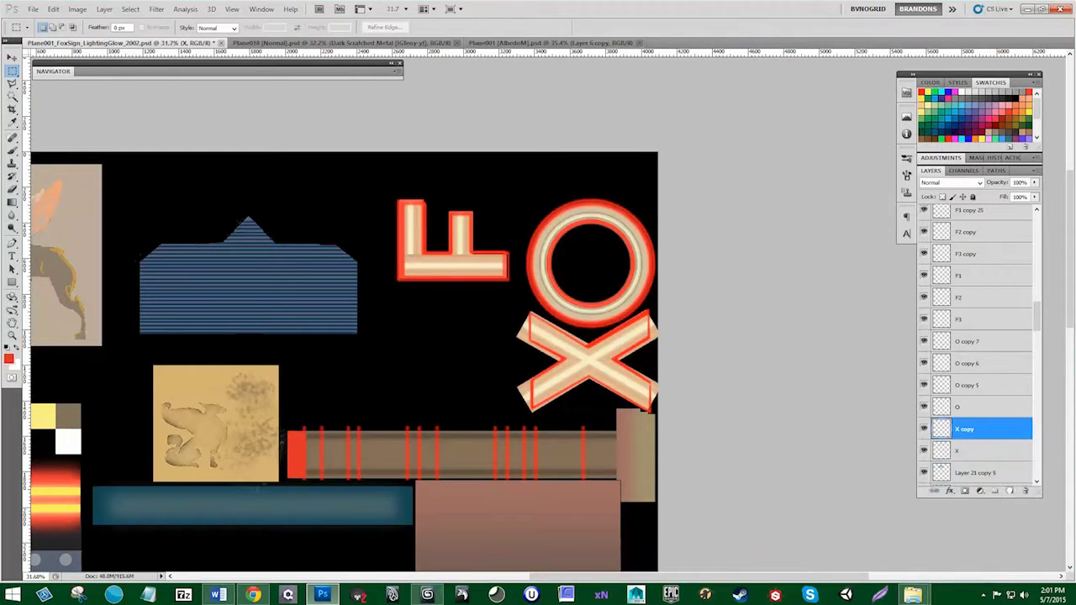
key(ctrl+t)
drag(661, 300, 663, 302)
key(Return)
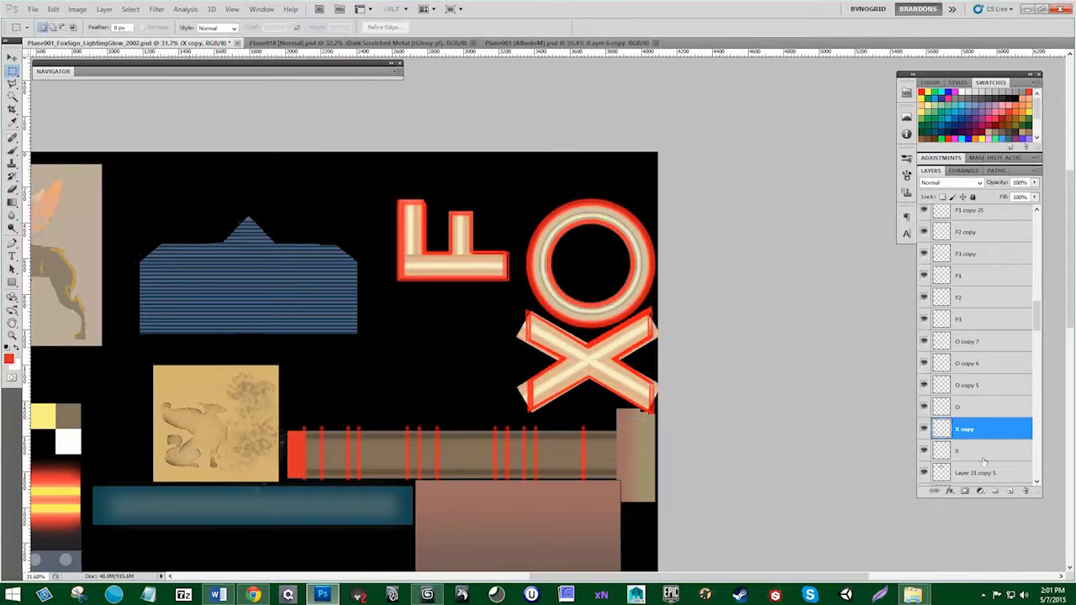
key(ctrl+t)
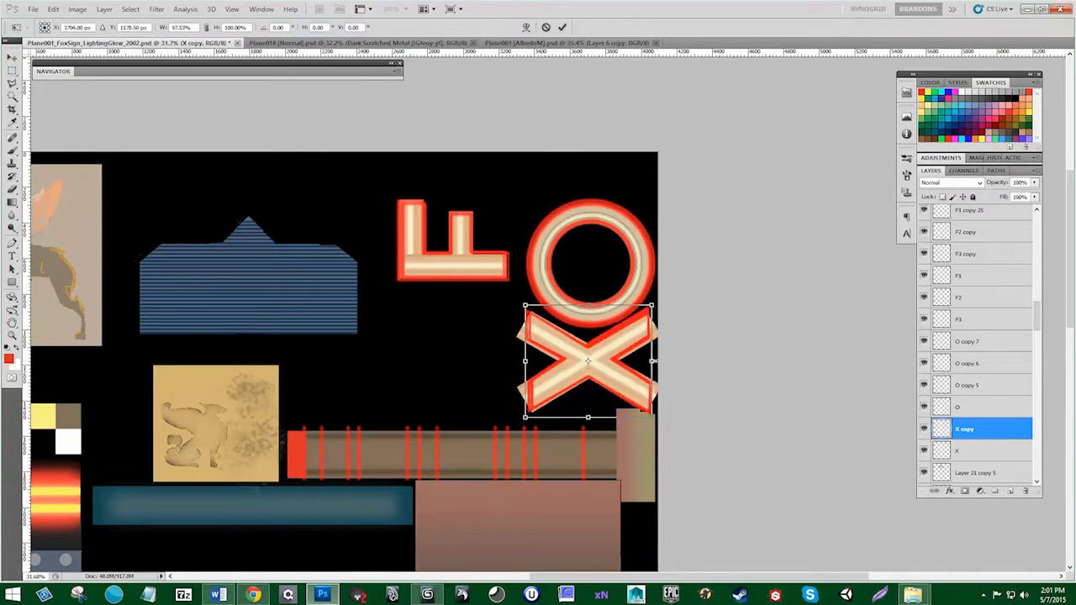
key(Return)
Step: Duplicate the X and X copy layers together and scale the new pair up to about 104% around its centre
shift+click(967, 450)
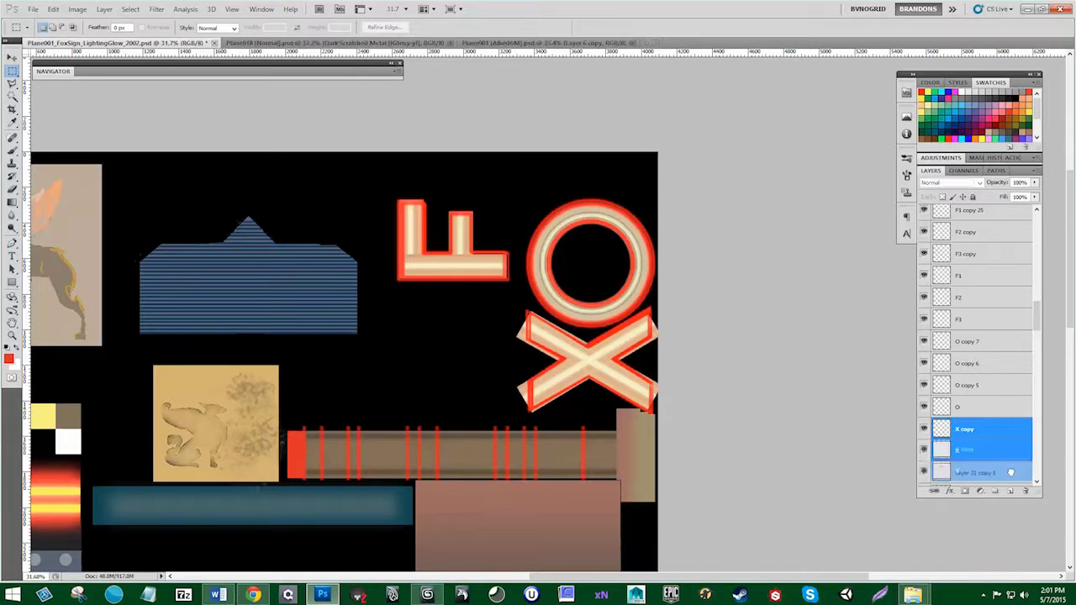
key(ctrl+j)
key(ctrl+t)
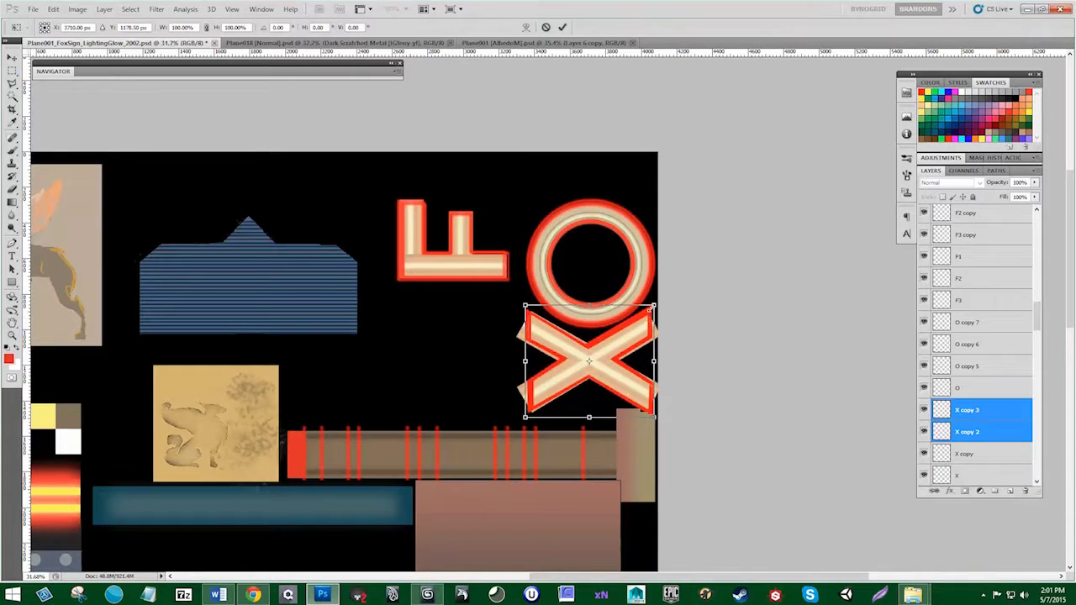
alt+shift+drag(651, 309, 653, 306)
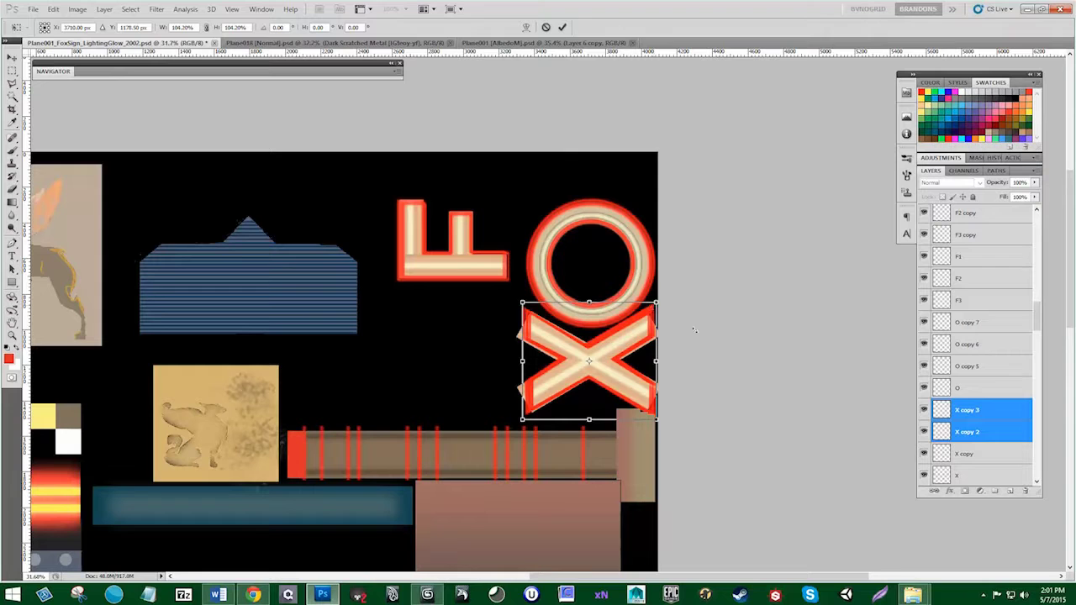
key(Return)
Step: Duplicate the four X layers, from X to X copy 3, scale the copies down slightly around their centre, and save the document
scroll(971, 425, down, 2)
shift+click(972, 430)
scroll(967, 427, down, 1)
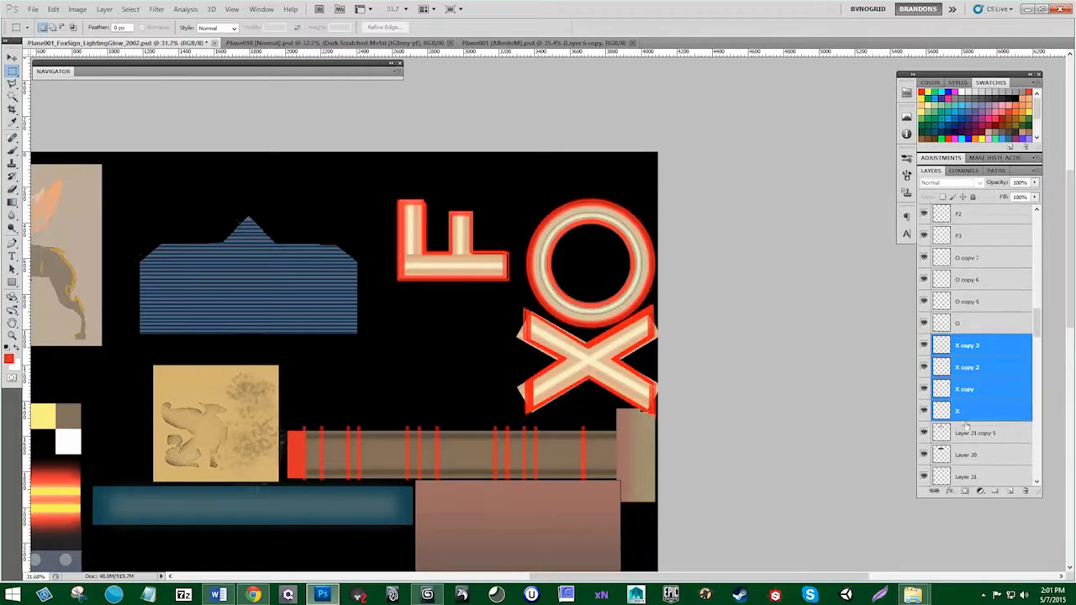
key(ctrl+j)
key(ctrl+t)
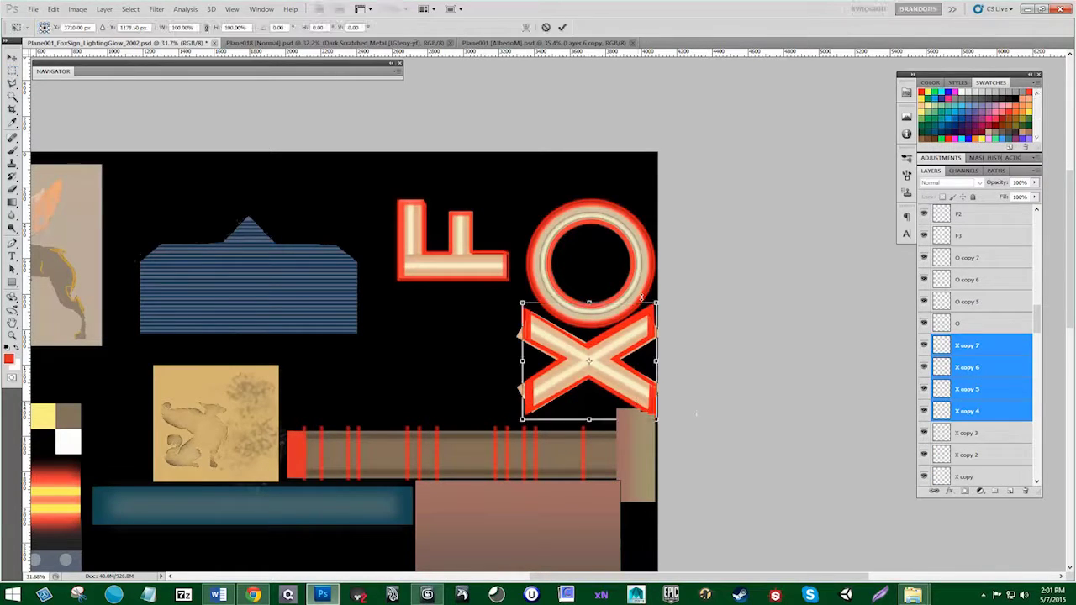
alt+shift+drag(663, 302, 658, 309)
key(Return)
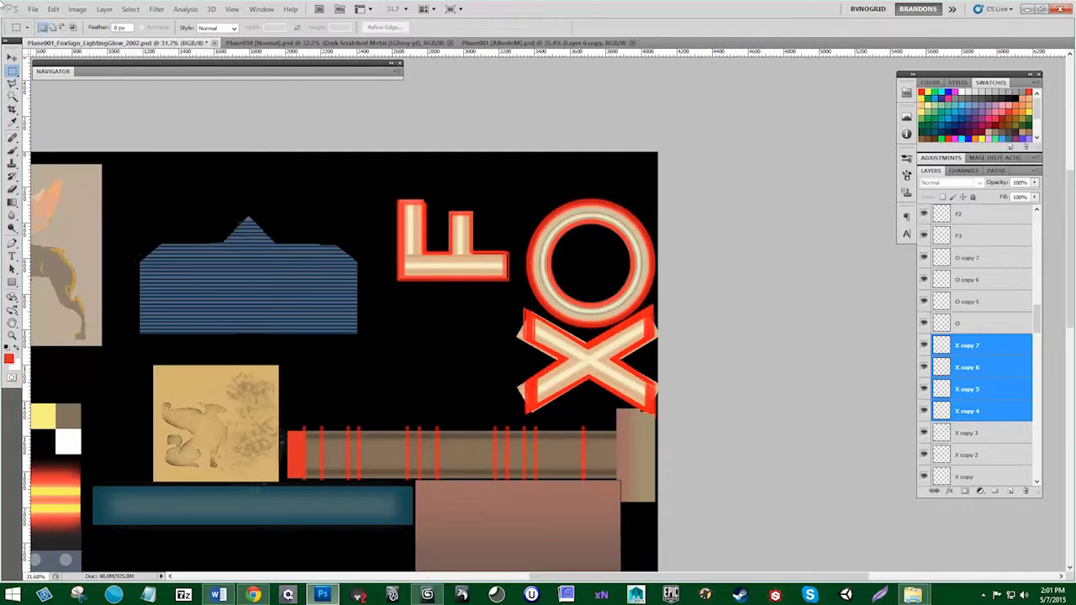
click(33, 9)
click(74, 171)
Step: In the Word checklist, mark the "More Red in the "O" of Fox" item with an x
click(217, 595)
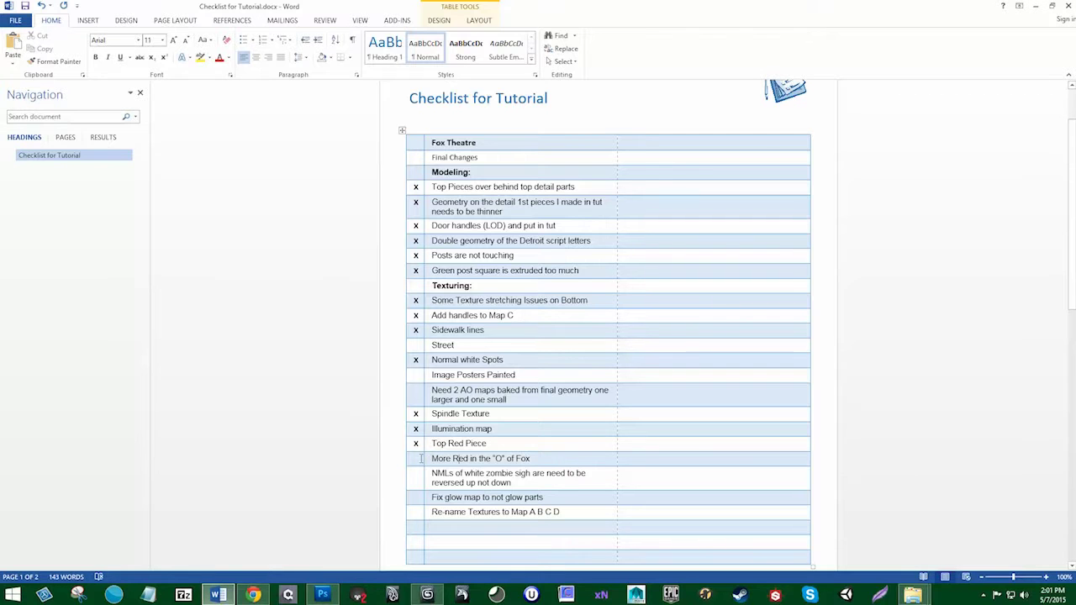
click(421, 458)
click(439, 473)
click(1035, 6)
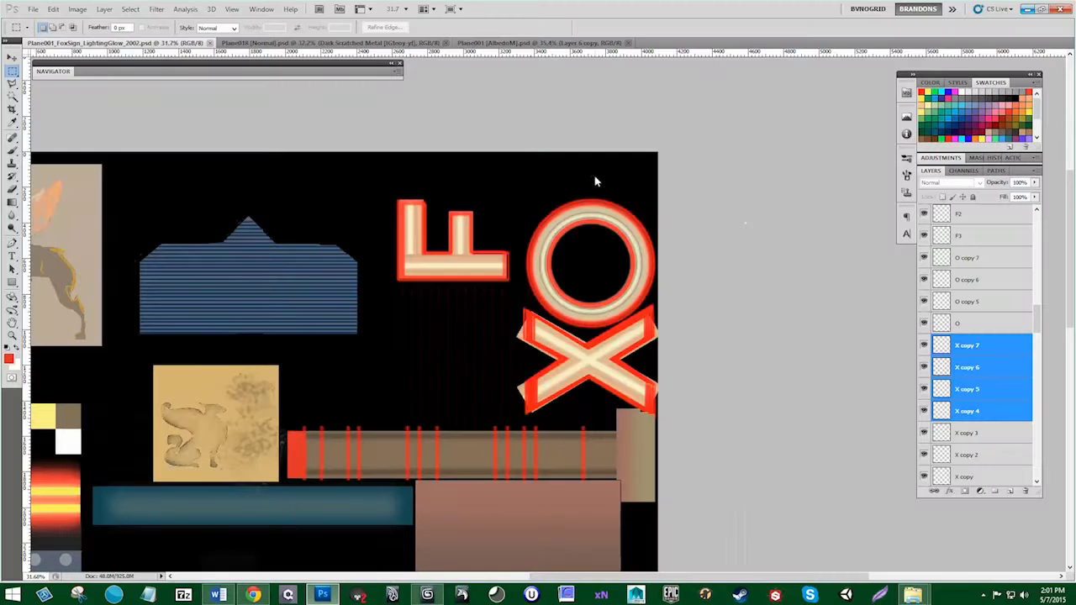
Step: Save a PNG copy of the sign texture over Plane001_FoxSign_LightingGlow_2002.png in the MapC folder with the default PNG options
click(25, 8)
click(72, 180)
click(588, 295)
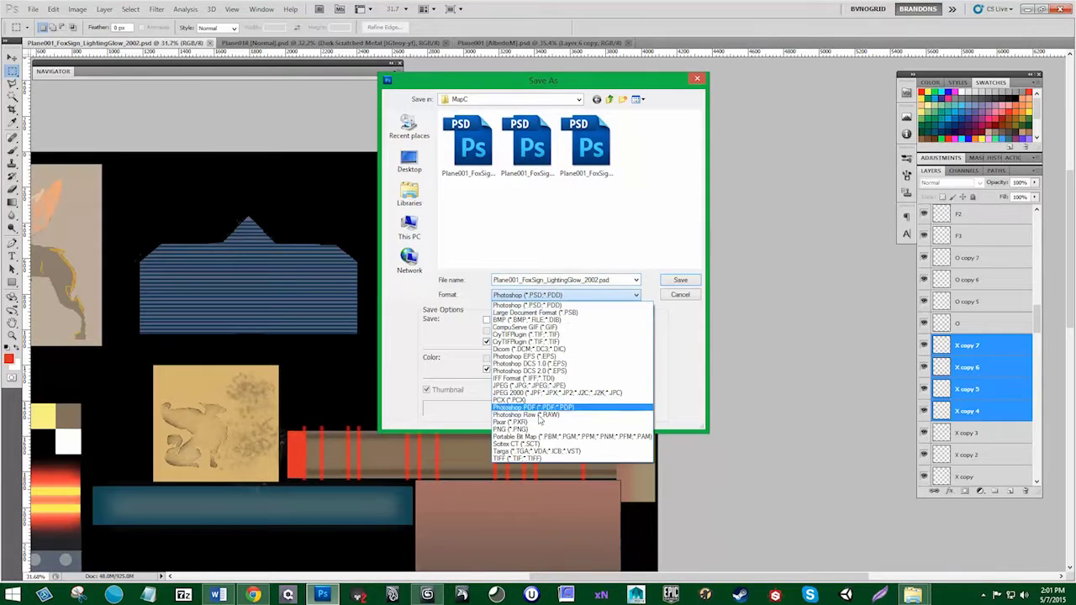
click(513, 422)
click(548, 295)
click(527, 429)
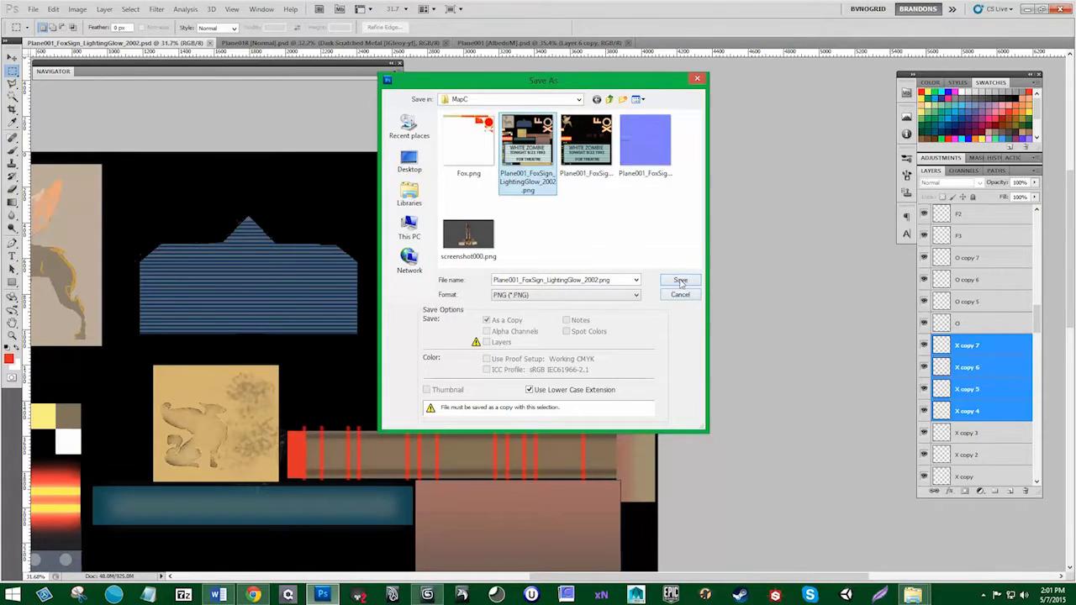
click(680, 281)
click(496, 218)
click(542, 157)
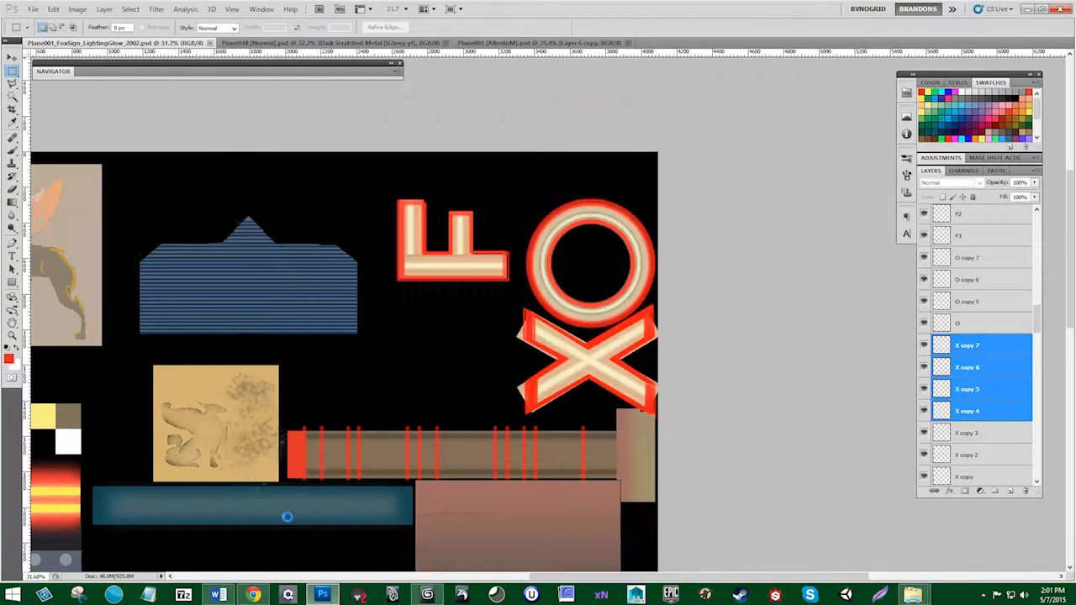
Step: Read the next open checklist item in Word, and compare the sign's colour and NML PNG textures in File Explorer's MapC folder
click(217, 595)
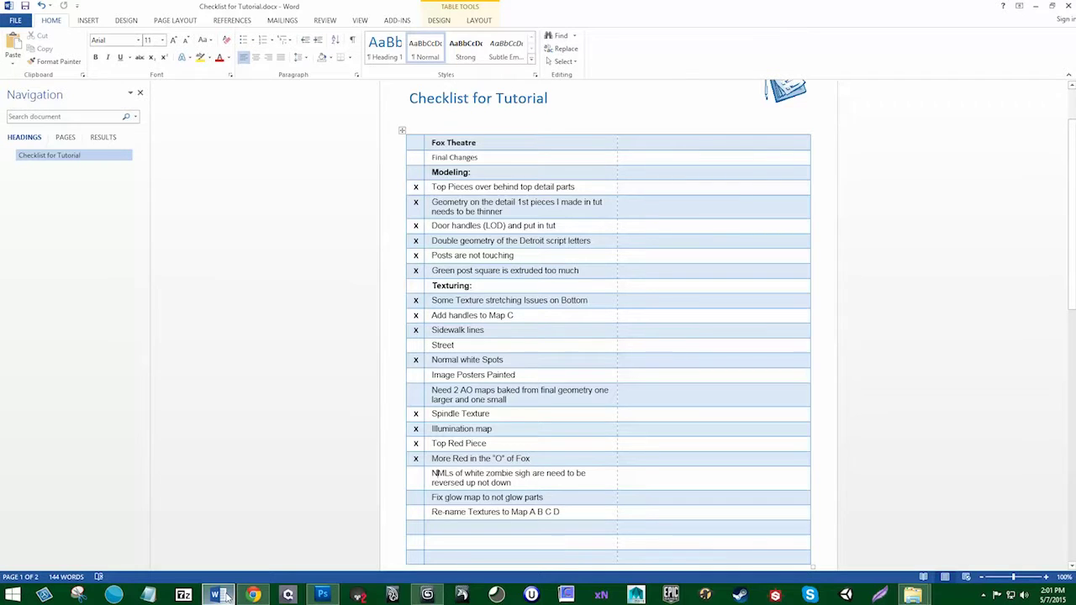
click(220, 595)
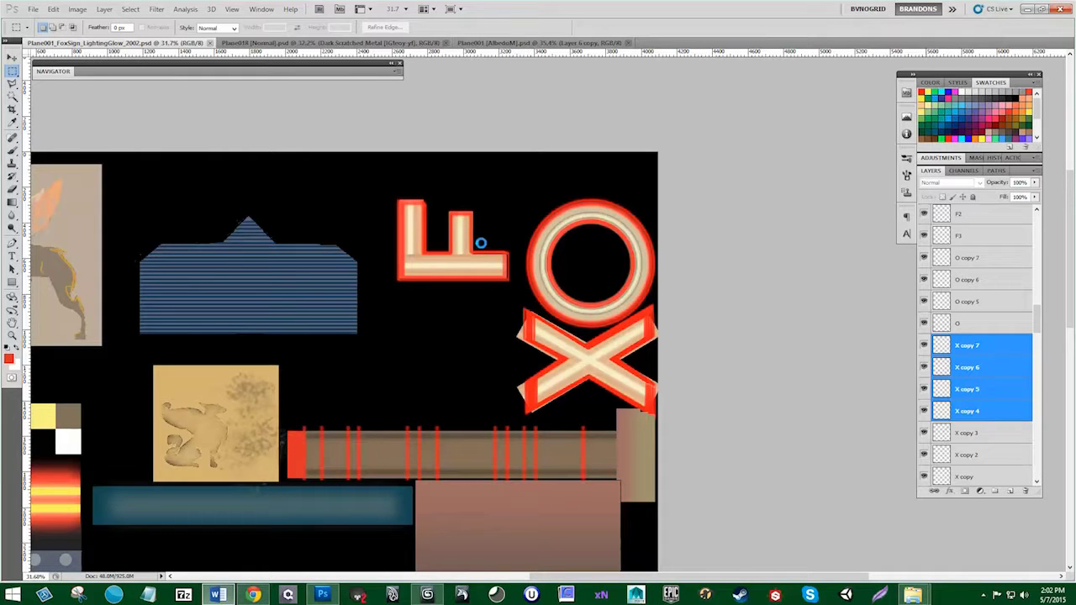
click(978, 536)
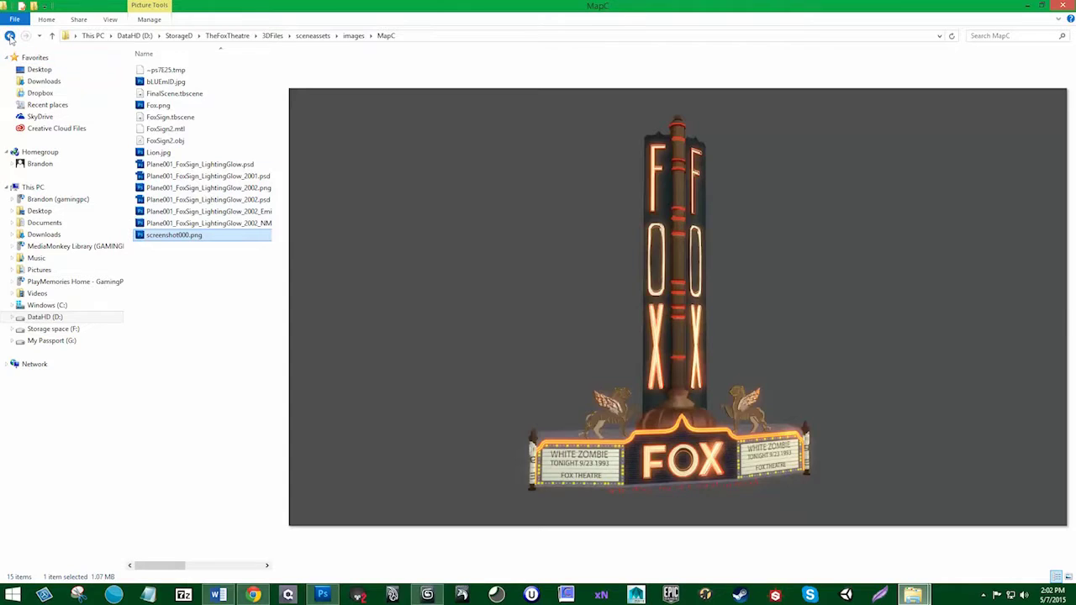
click(10, 36)
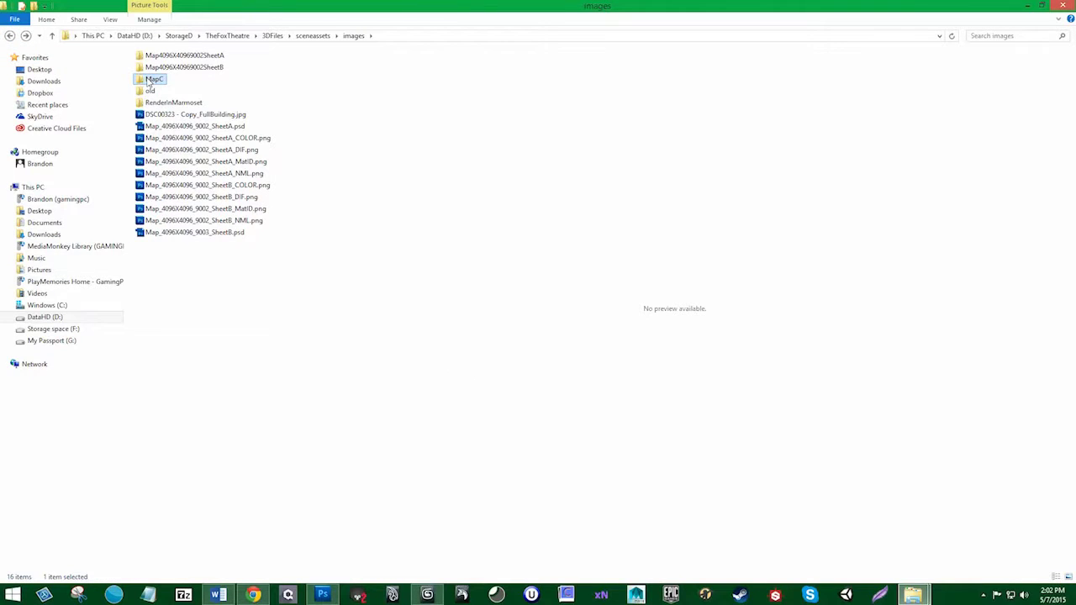
double_click(152, 79)
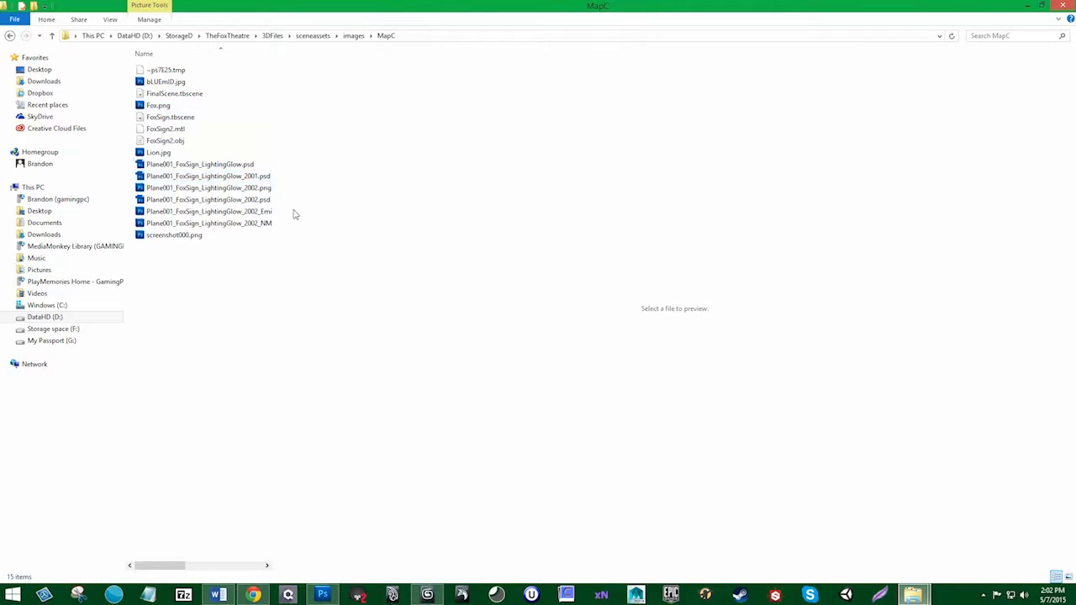
click(261, 223)
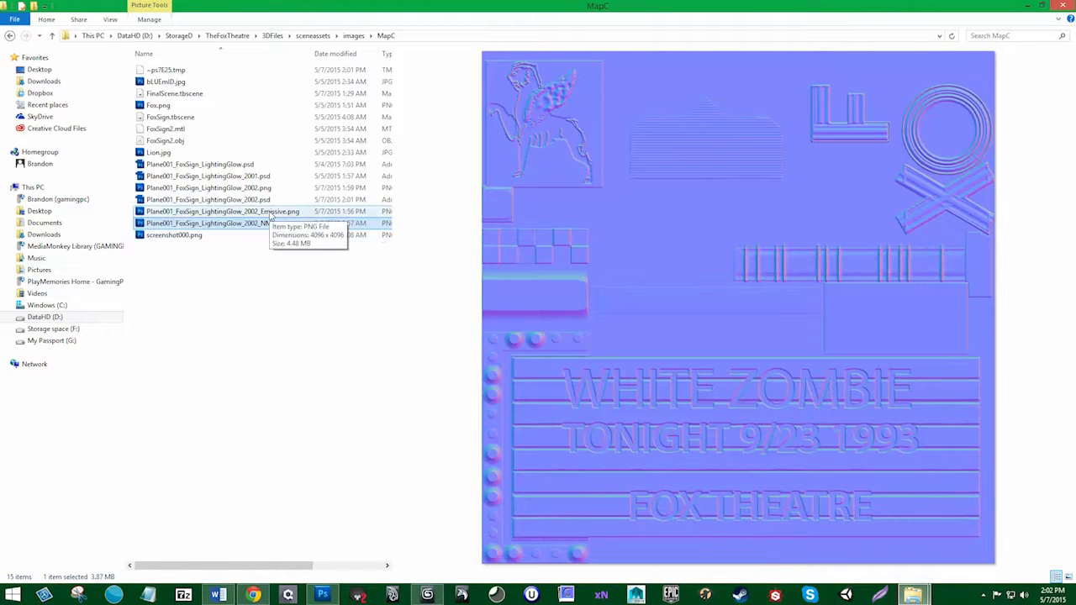
click(252, 190)
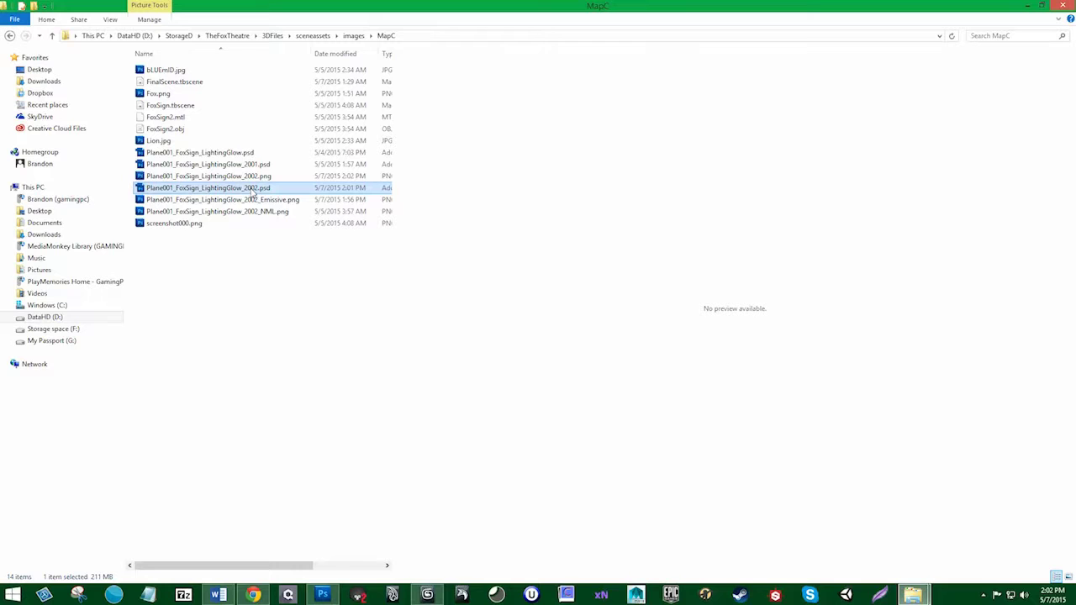
click(250, 175)
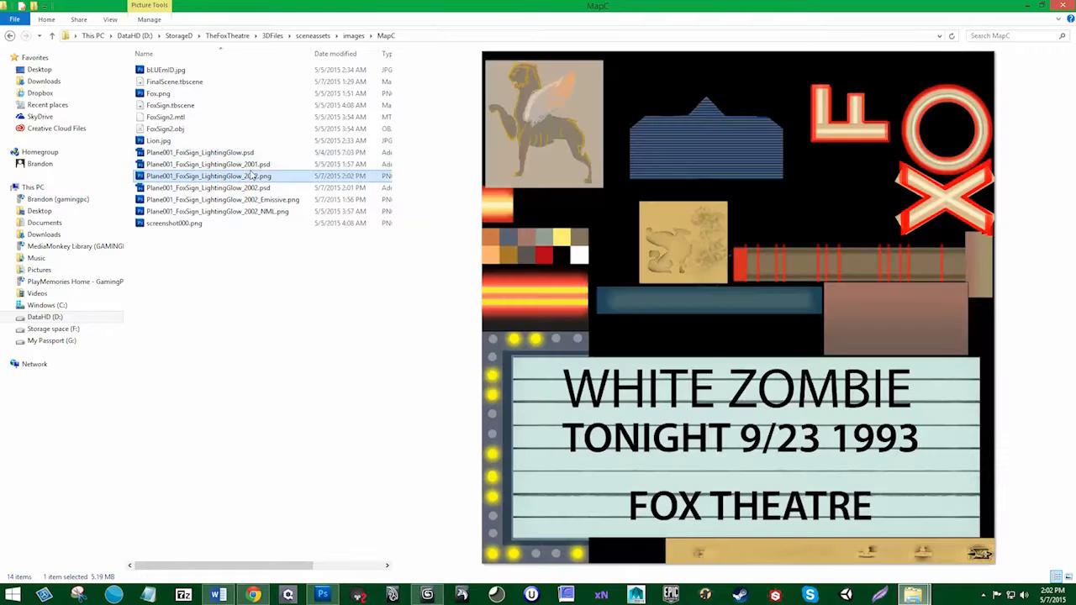
click(255, 212)
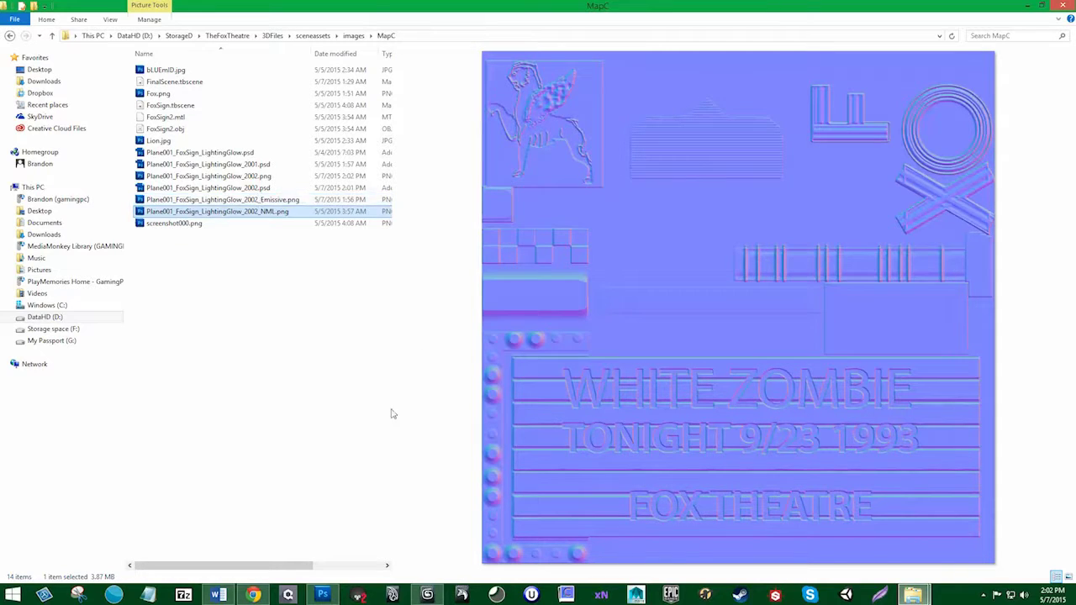
Step: In Photoshop, save the sign document under the new name Plane001_FoxSign_LightingGlow_2002_NML.psd in the MapC folder
click(323, 595)
alt+scroll(446, 238, down, 5)
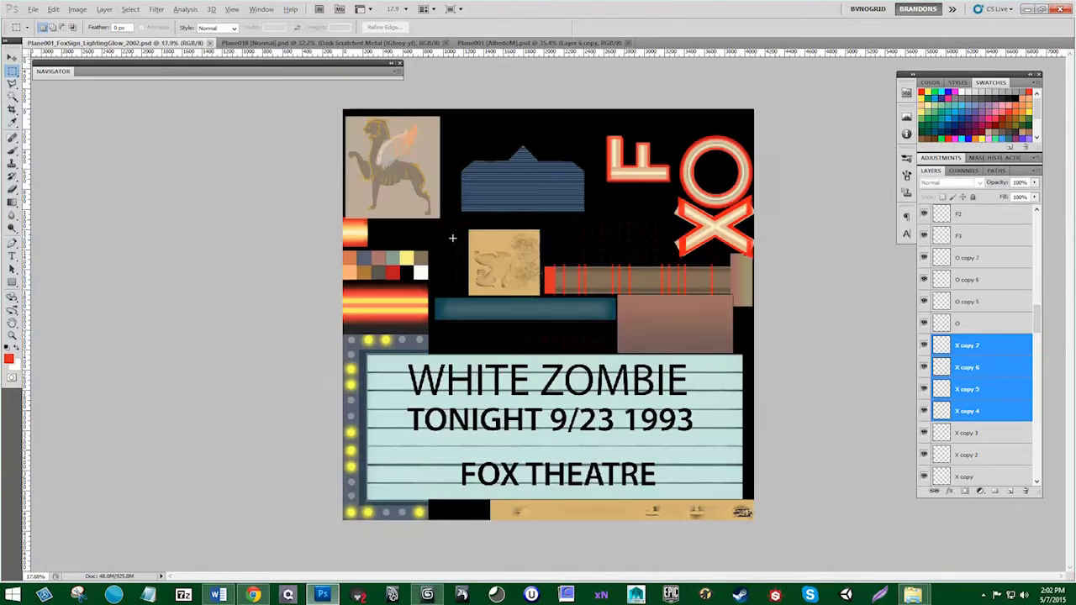
click(34, 10)
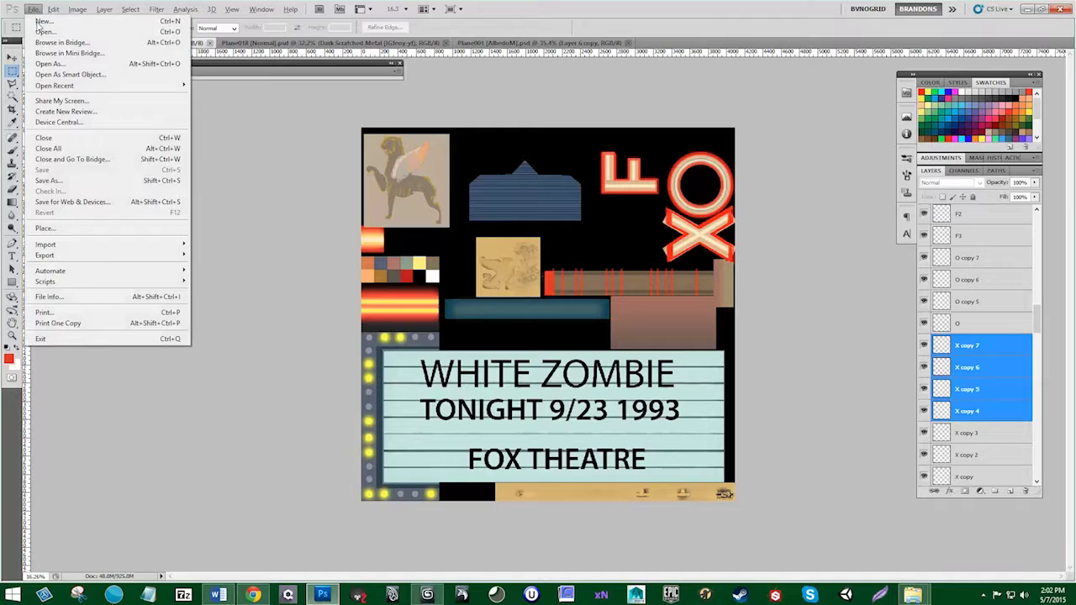
click(98, 181)
click(596, 279)
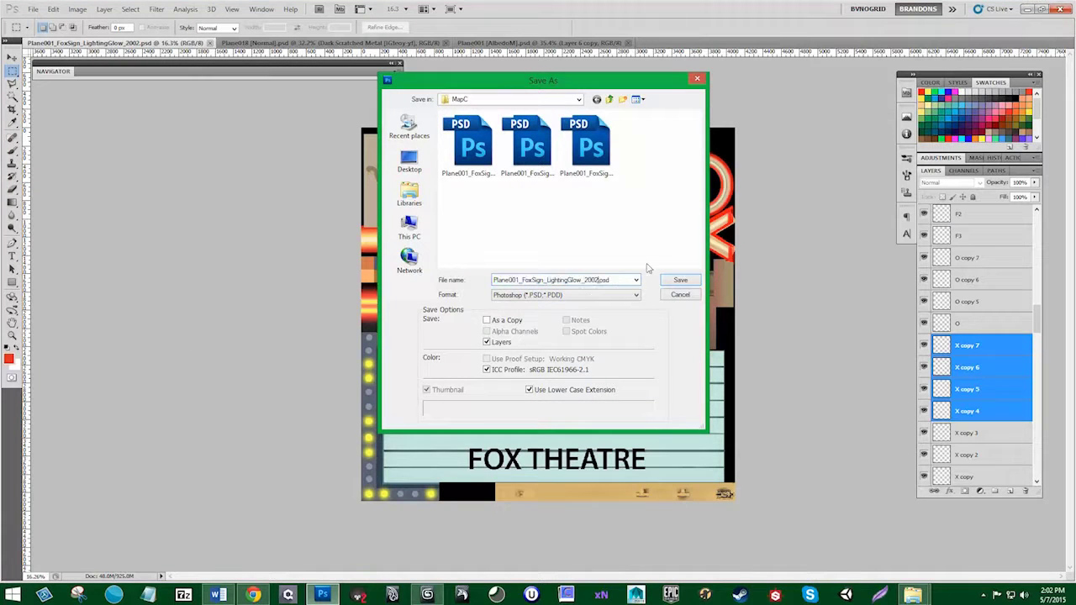
text(_NML)
click(683, 280)
click(673, 190)
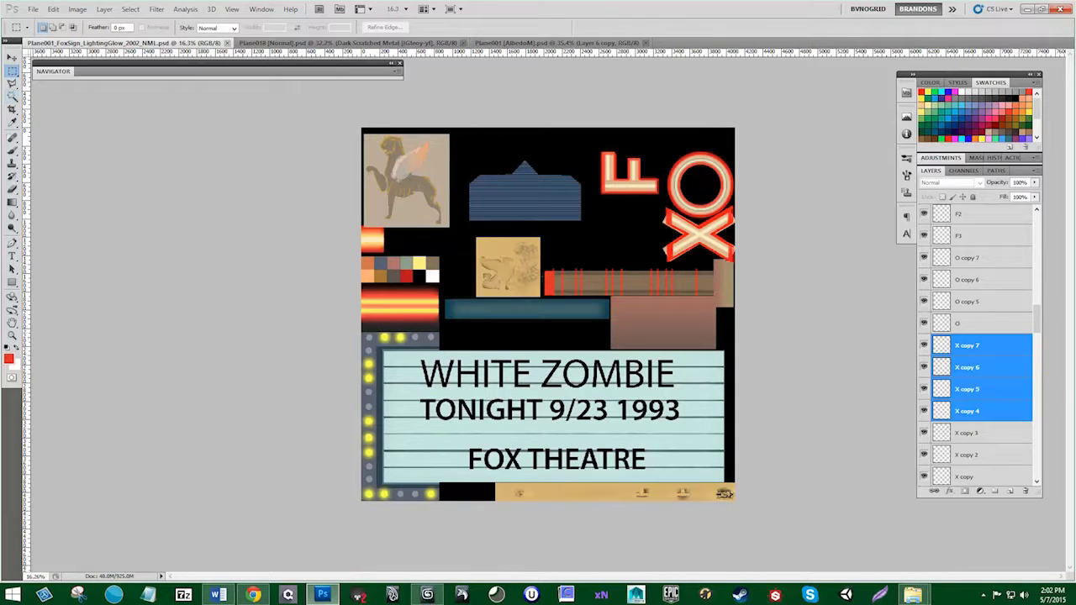
Step: Launch Quixel's NDO normal-map tool and place its window beside the canvas, clear of the texture
click(289, 595)
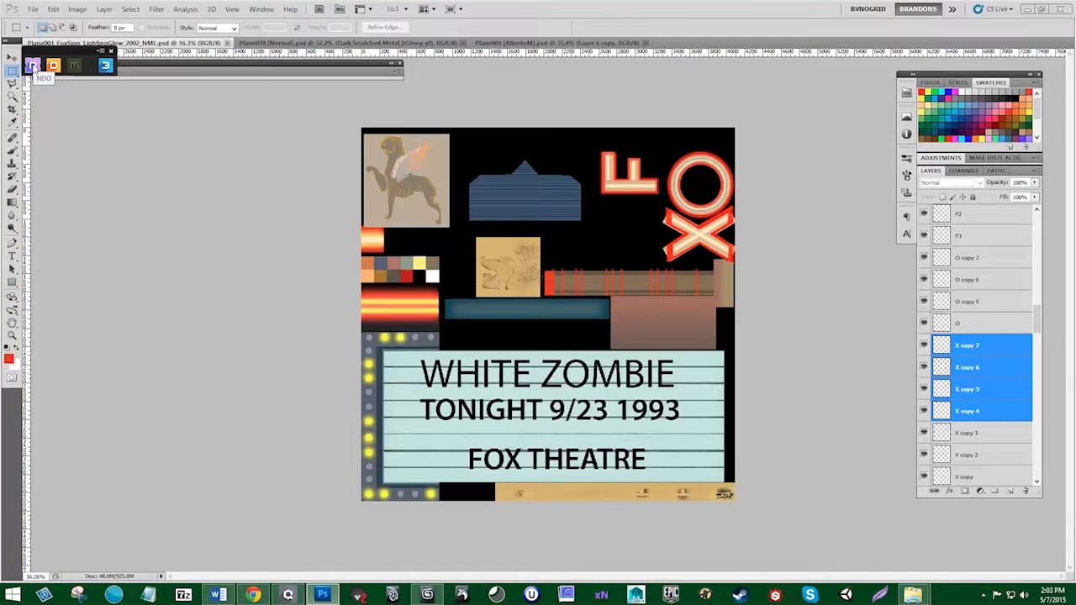
click(32, 66)
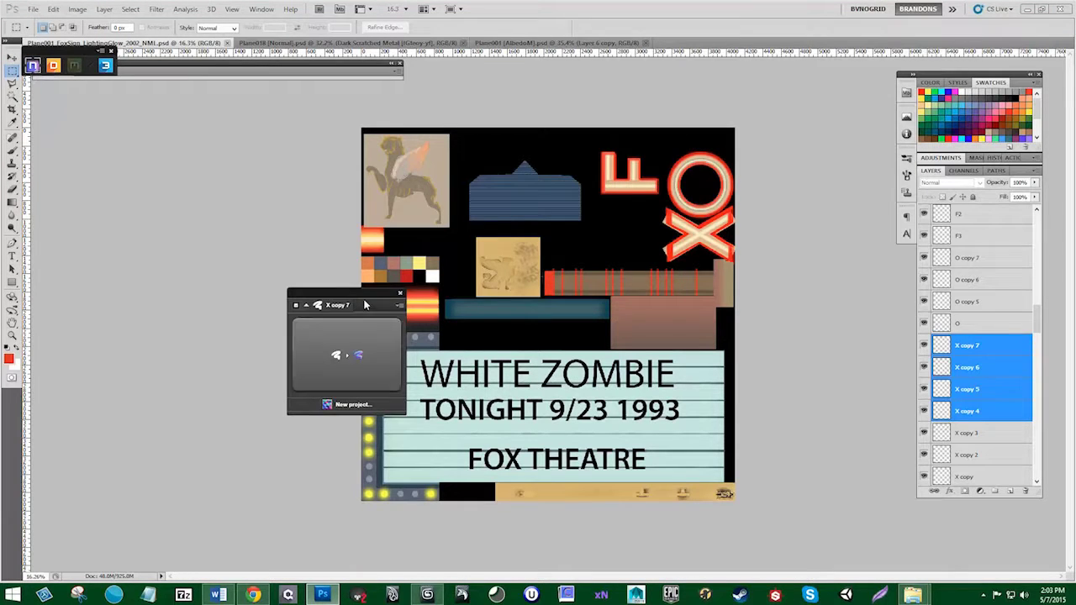
drag(366, 296, 257, 246)
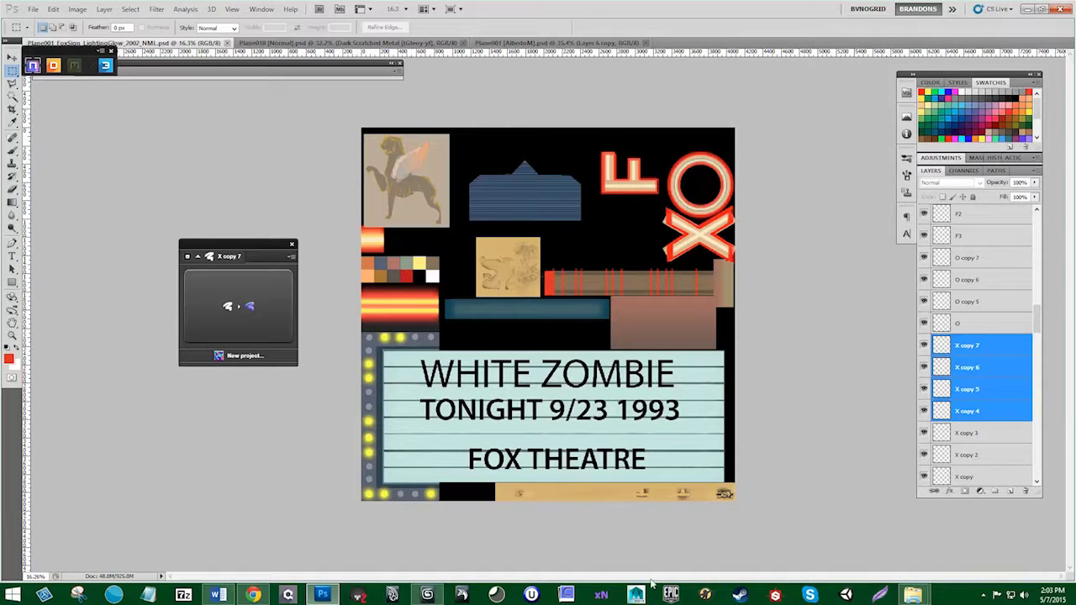
Step: Examine the existing Plane001_FoxSign_LightingGlow_2002_NML.png preview in File Explorer and return to Photoshop
mouse_move(913, 596)
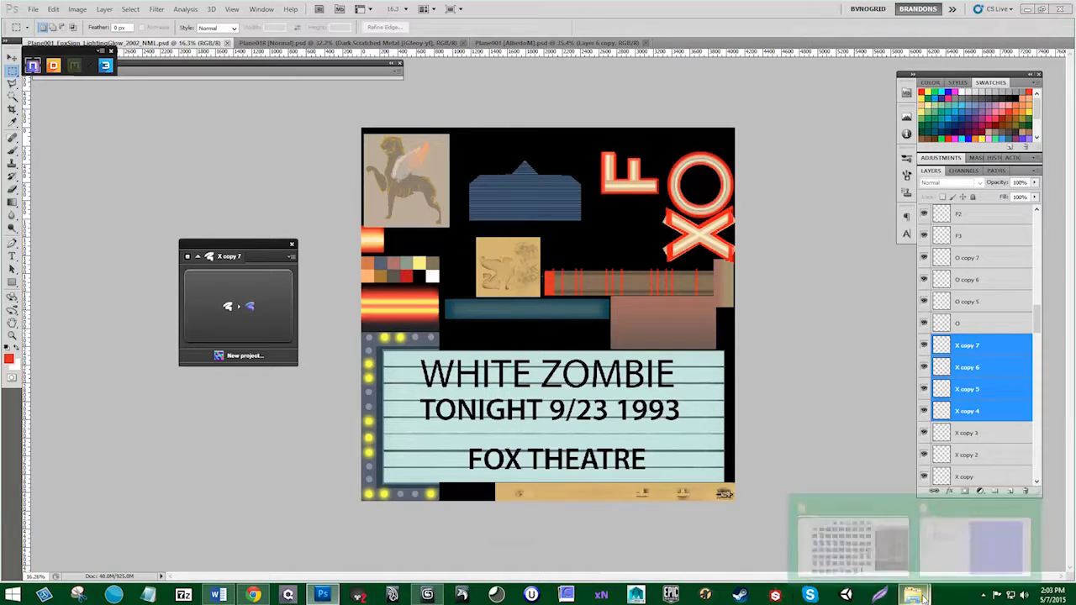
click(1013, 538)
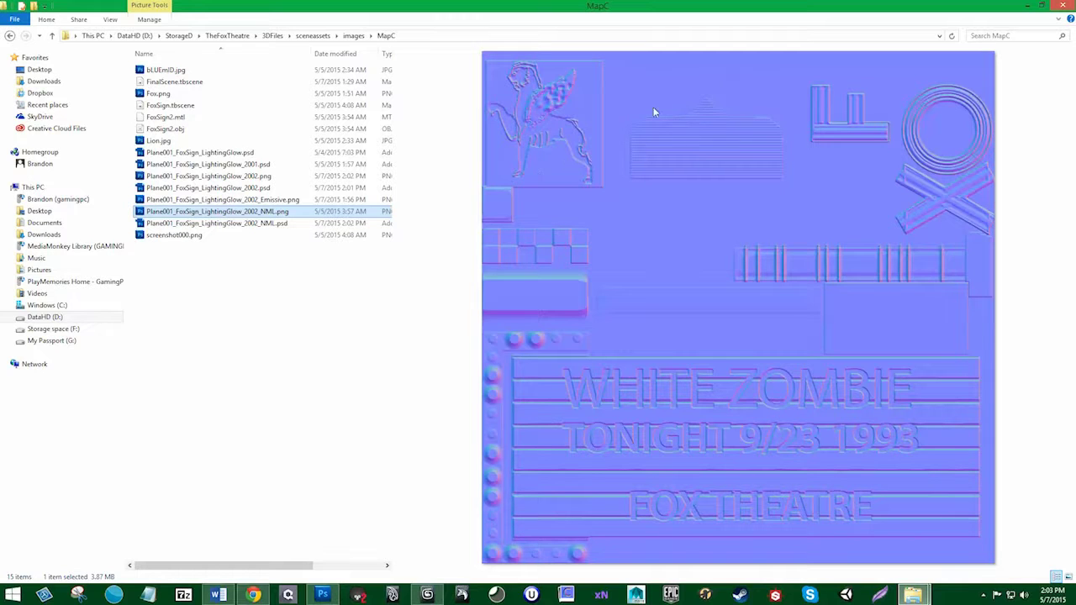
click(1029, 6)
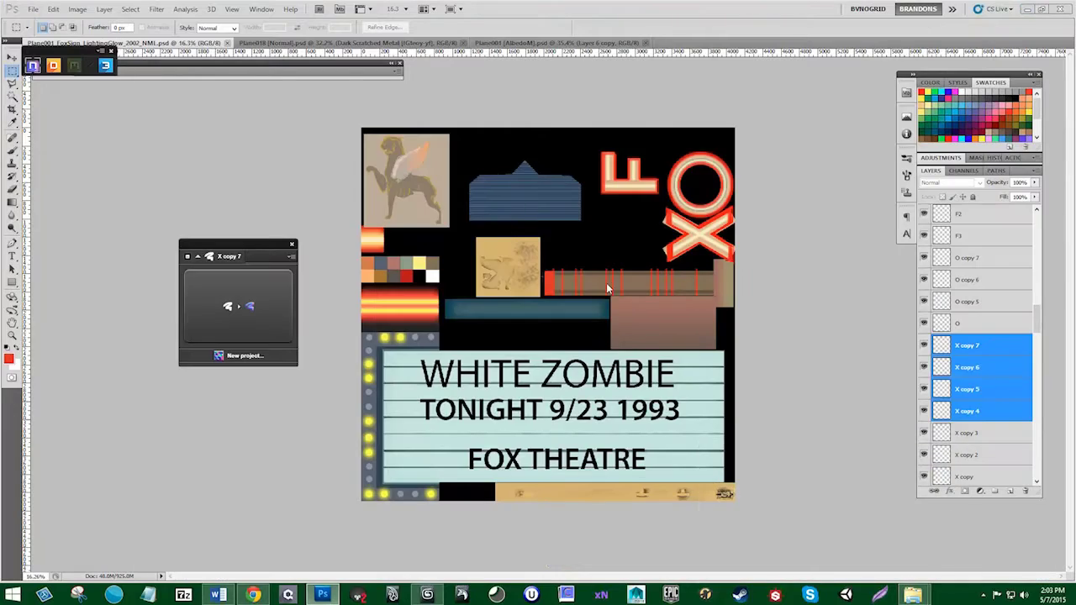
Step: Toggle the NotEmissive_BLACK and NORMAL groups on and off to check what each one contains
drag(1033, 324, 1036, 217)
click(925, 242)
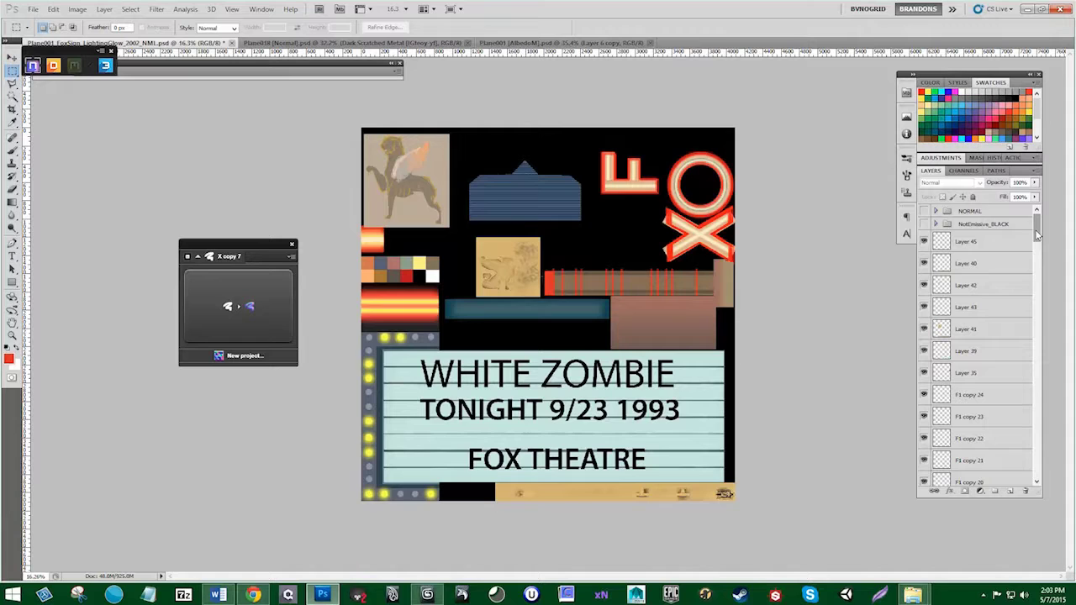
click(924, 223)
click(925, 223)
click(907, 216)
click(924, 211)
click(924, 211)
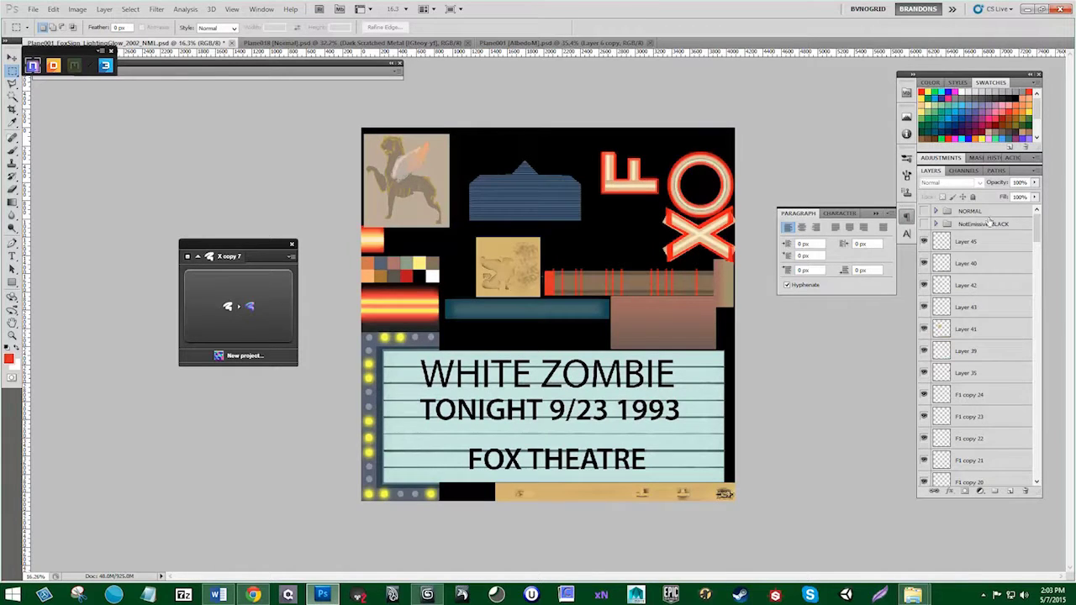
Step: Toggle Layer 23's visibility repeatedly to identify which part of the winged-lion artwork it holds
drag(1038, 227, 1046, 374)
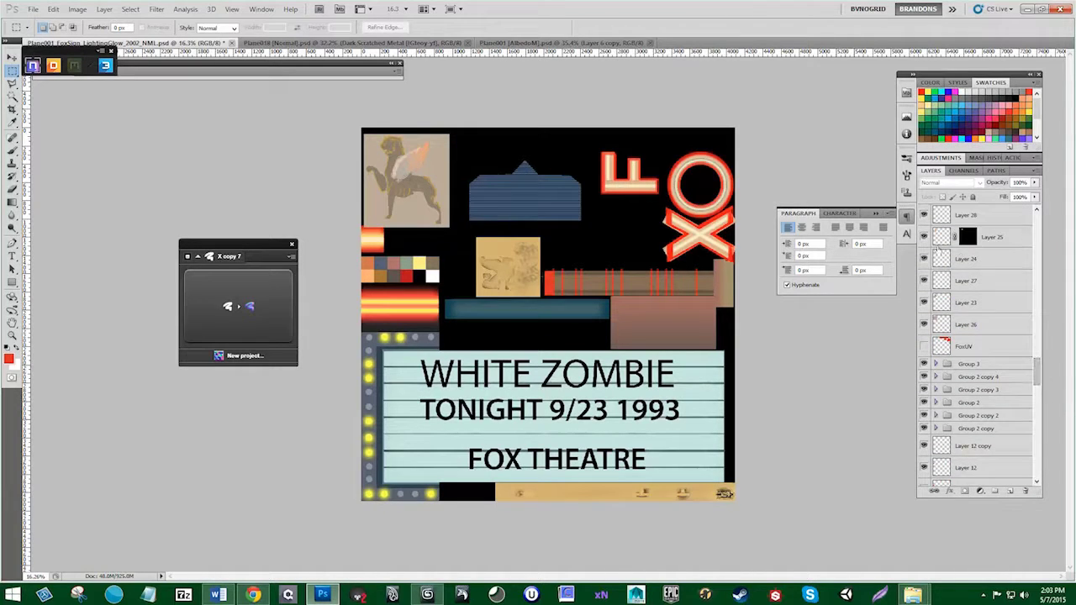
click(926, 303)
click(926, 303)
click(926, 302)
click(929, 303)
click(926, 302)
Step: Try to group the layers from Layer 28 down to Layer 23 and hide the new group along with Layer 26
shift+click(967, 215)
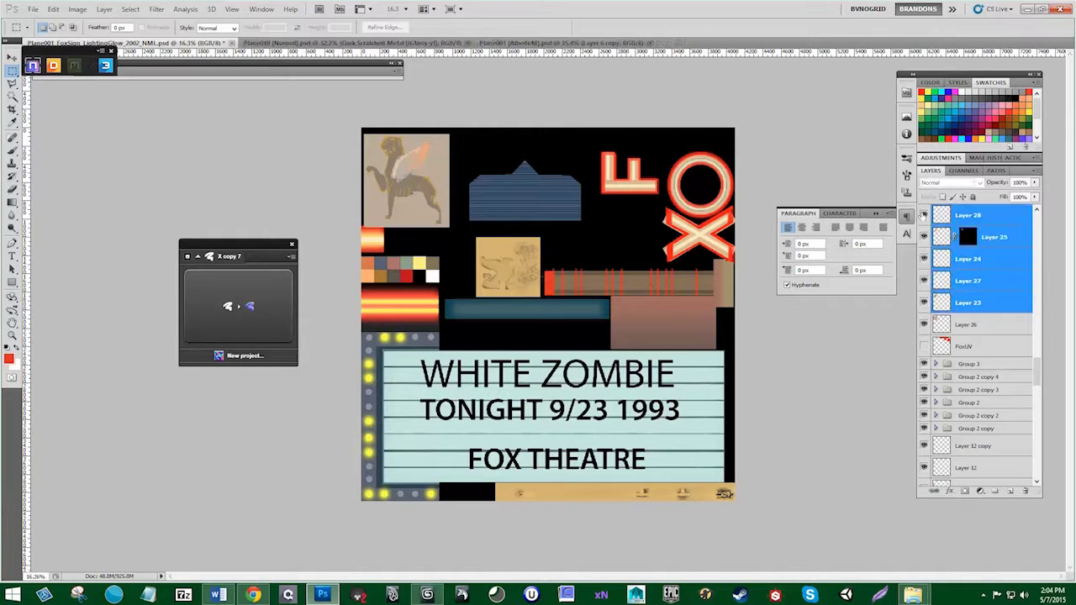
drag(982, 302, 995, 492)
click(925, 211)
click(925, 228)
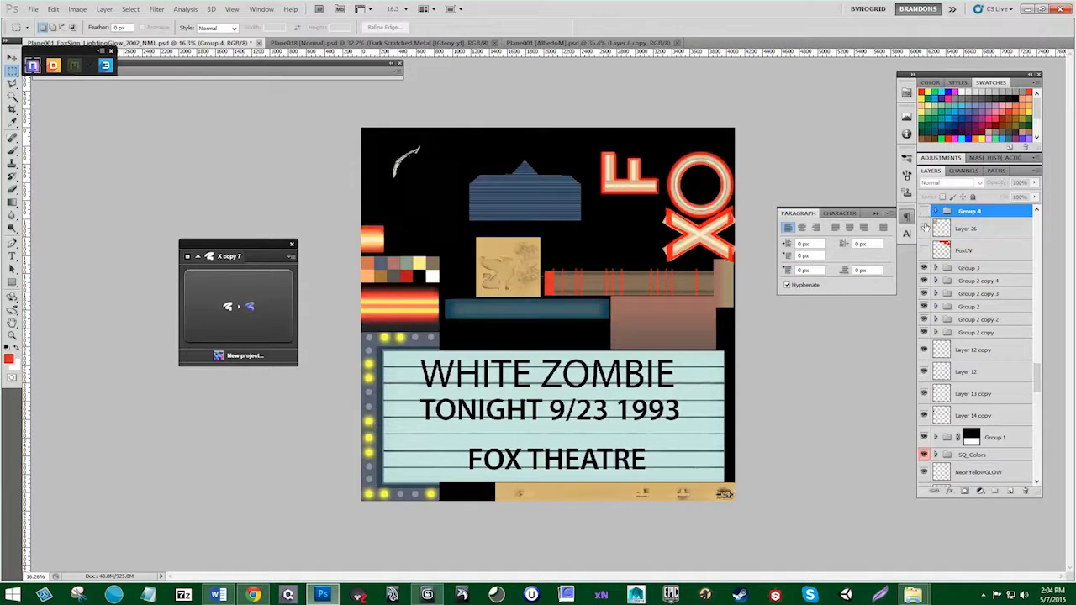
click(925, 228)
key(ctrl+z)
Step: Toggle the visibility of the layers around Layer 29 and Layer 31 to check which artwork each one holds
click(963, 284)
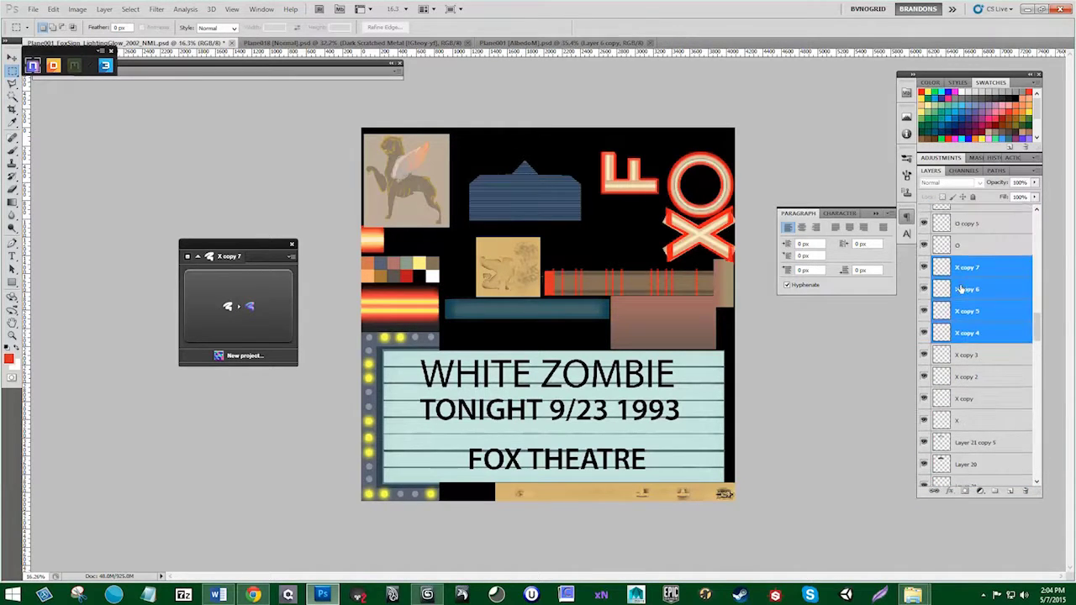
scroll(980, 336, down, 5)
scroll(992, 404, down, 4)
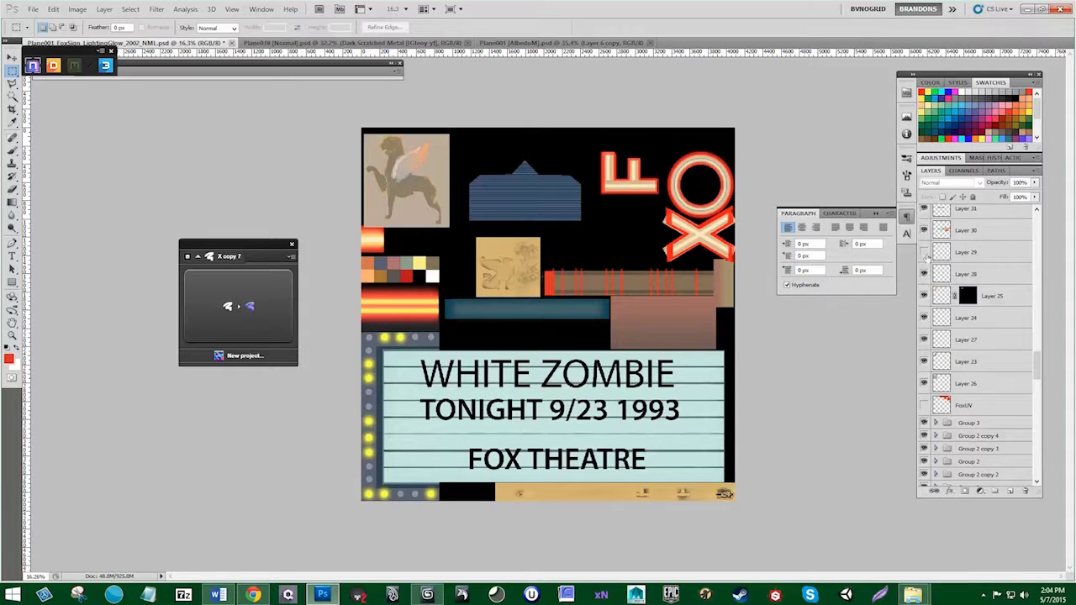
scroll(923, 232, up, 1)
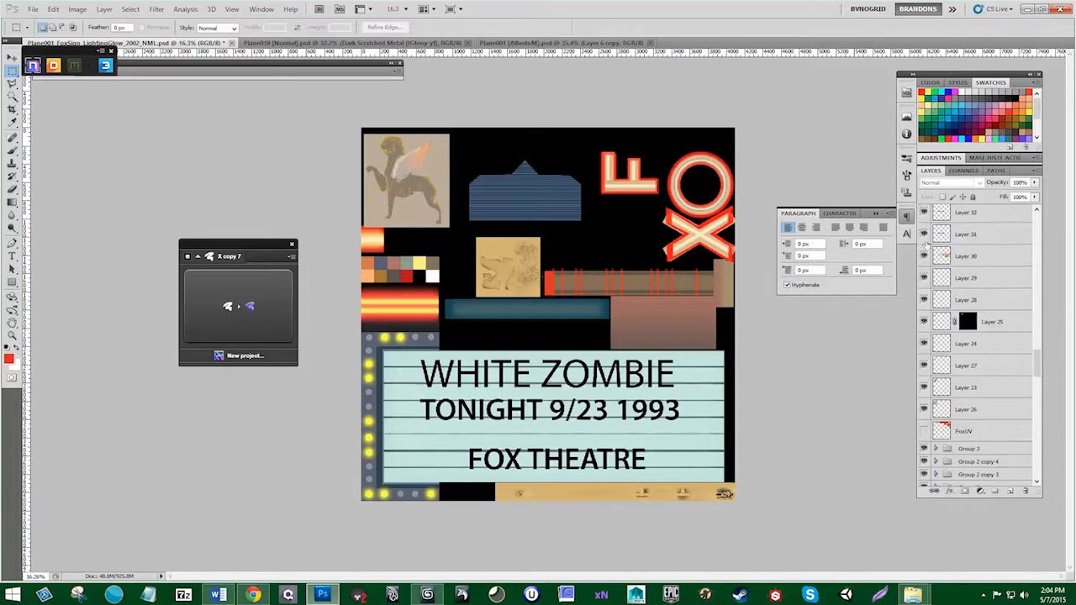
click(924, 236)
click(924, 236)
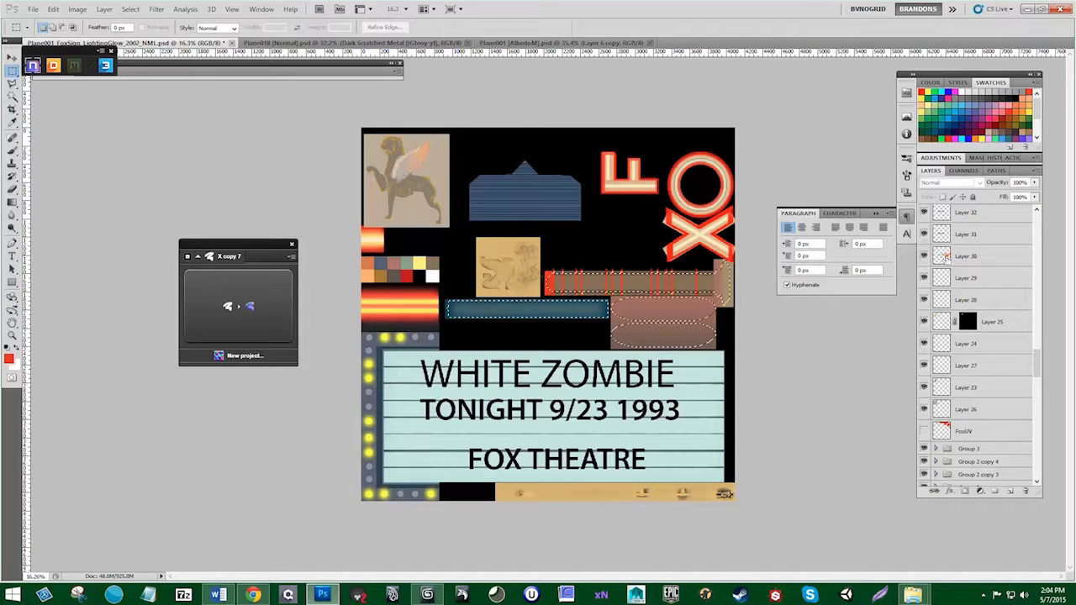
Step: Group the winged-lion layers from Layer 29 down to Layer 26 and name the group FoxAnimal
click(967, 277)
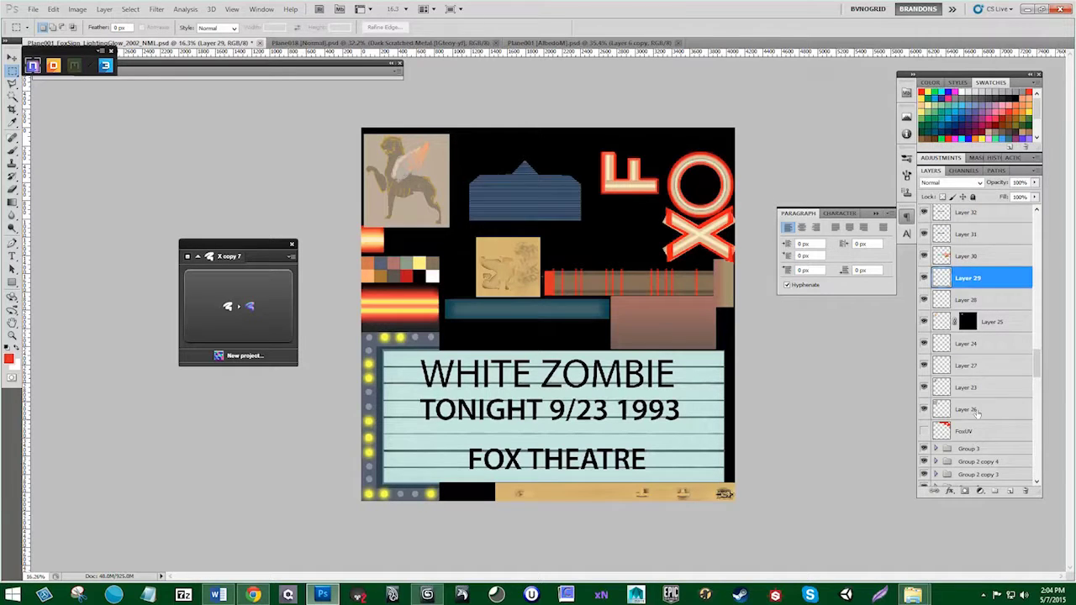
shift+click(977, 412)
drag(978, 412, 994, 491)
double_click(971, 241)
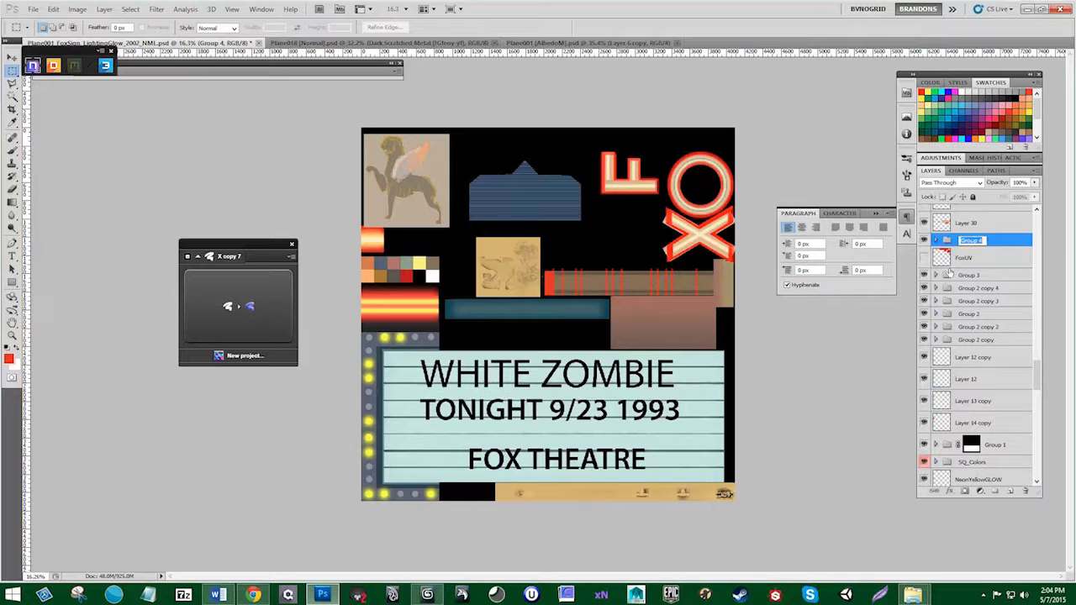
text(FoxAnimal)
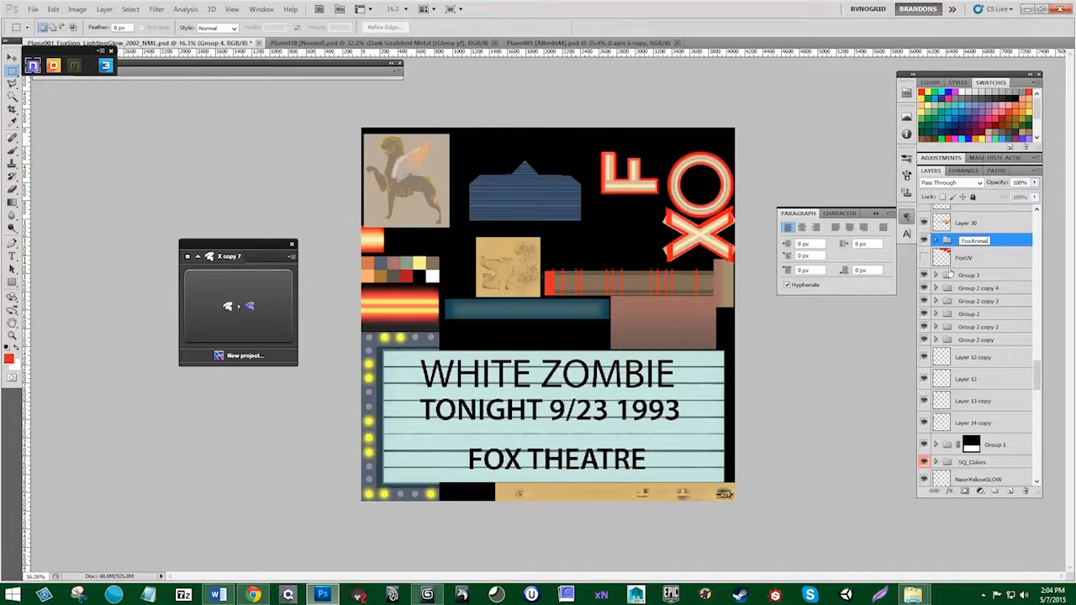
key(Return)
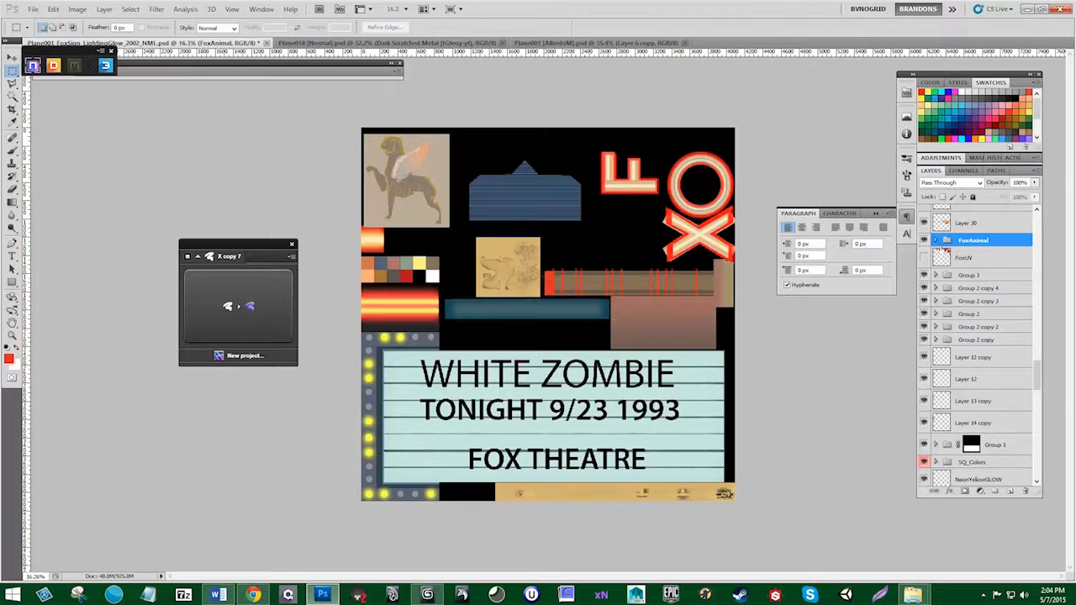
Step: Toggle the FoxAnimal group and a layer further down the stack off and on to check what they contain
click(925, 241)
click(925, 240)
scroll(998, 358, up, 2)
scroll(998, 358, down, 5)
mouse_move(1037, 383)
mouse_down()
mouse_move(1031, 428)
mouse_move(1028, 231)
mouse_move(1040, 404)
mouse_up()
click(925, 305)
click(925, 306)
Step: Toggle the SQ_Colors group and Group 1 off and on, and expand Group 1 to find the marquee text layers
click(936, 286)
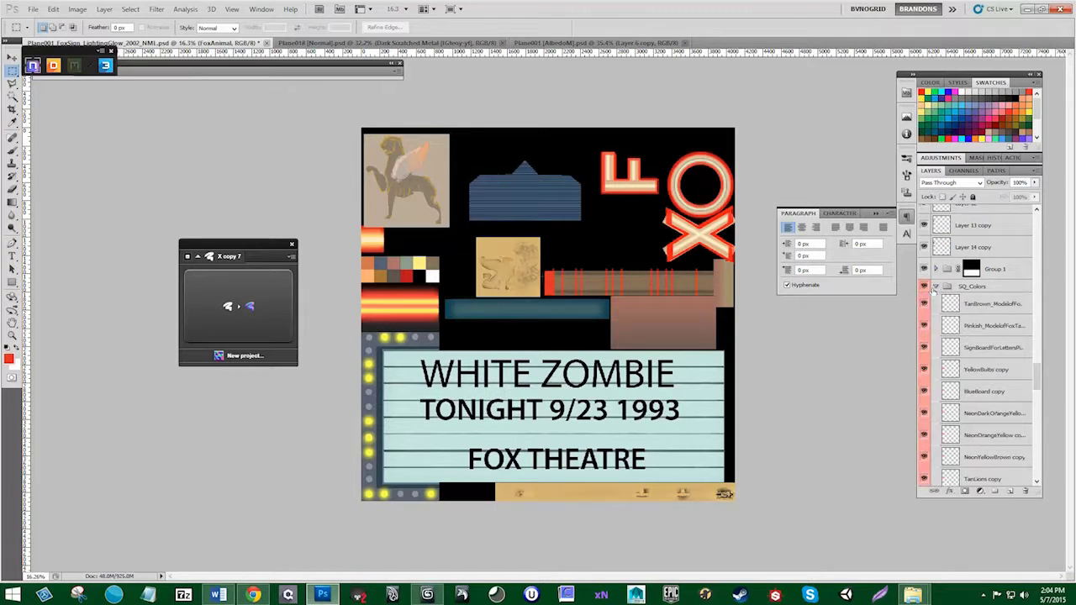
click(924, 286)
click(924, 269)
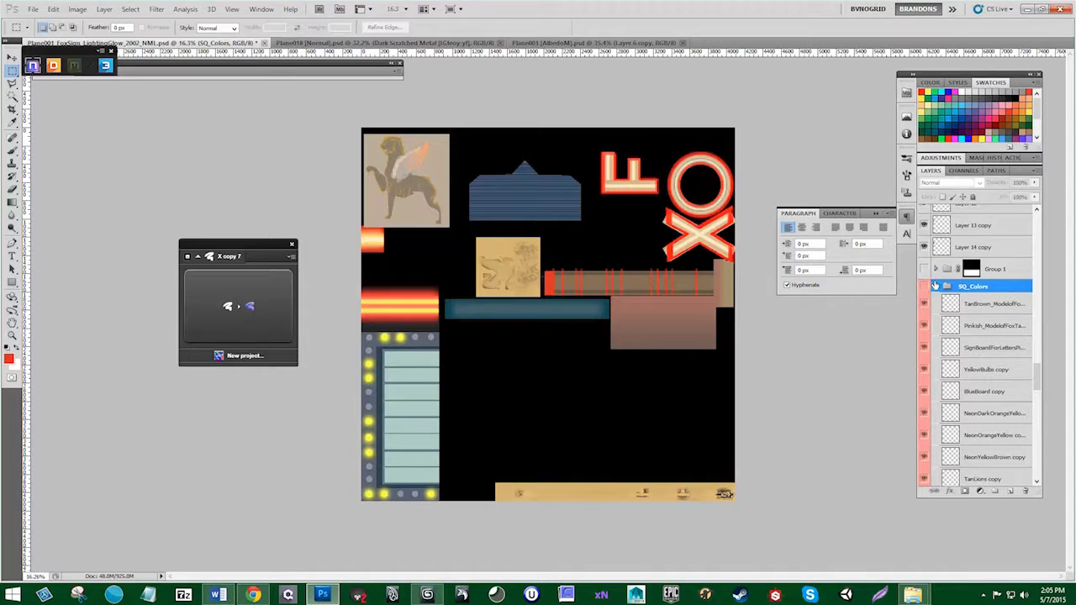
click(936, 286)
click(924, 286)
click(936, 268)
click(925, 269)
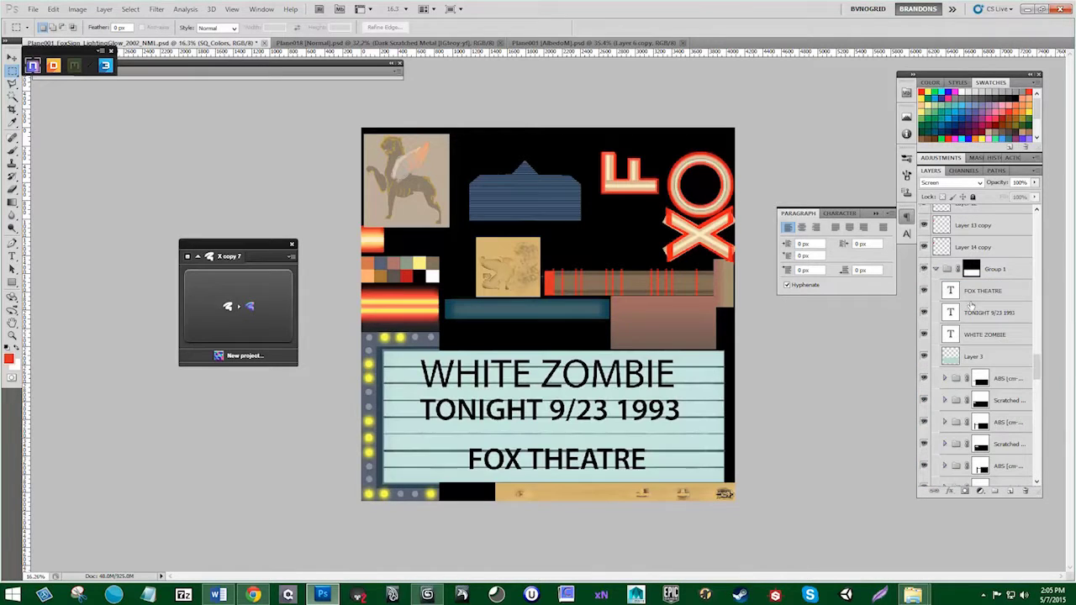
Step: Duplicate the three marquee text layers and the FoxAnimal group, placing the copies at the top of the layer stack
click(976, 298)
shift+click(993, 336)
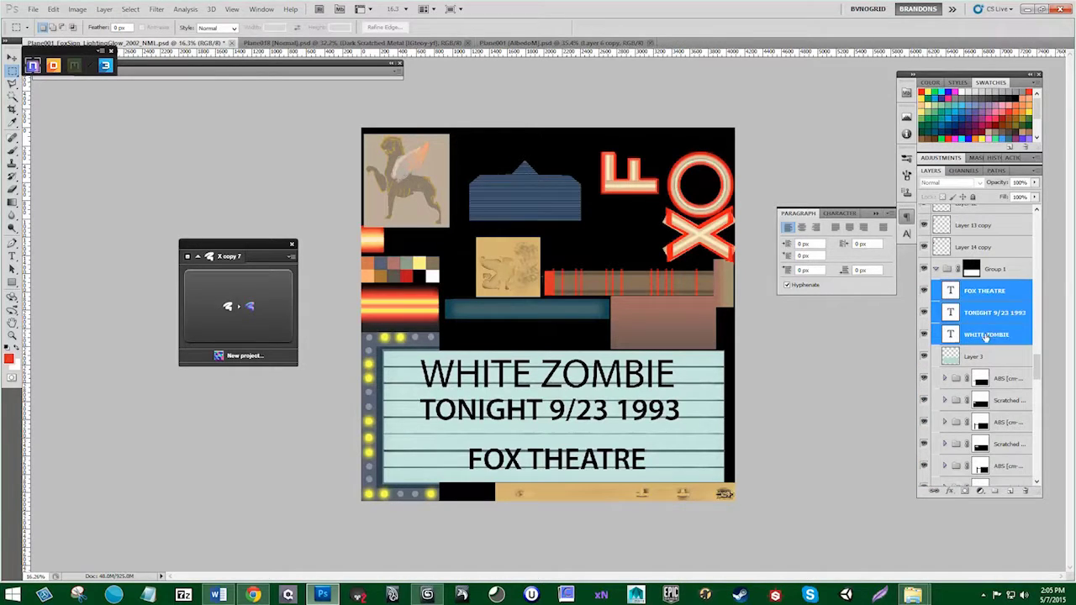
drag(974, 336, 1010, 491)
drag(1000, 285, 1010, 491)
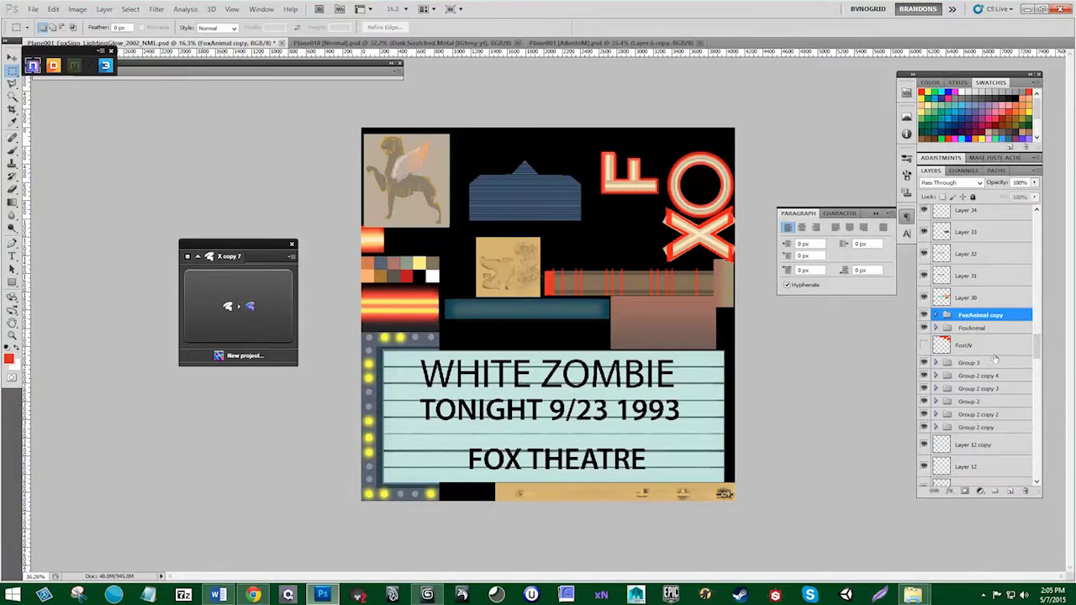
scroll(981, 320, up, 10)
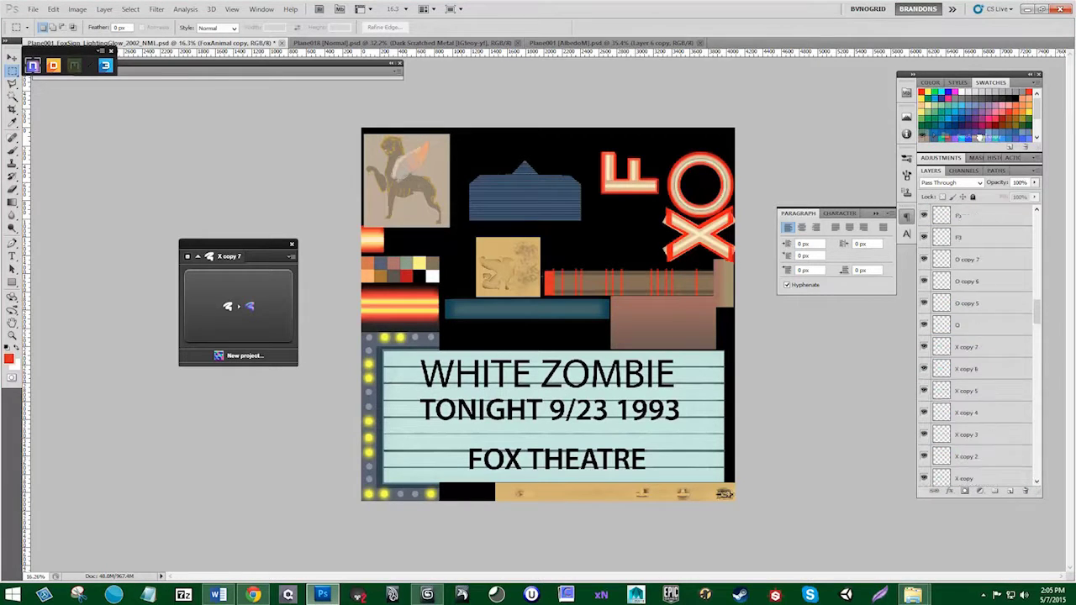
scroll(967, 319, up, 10)
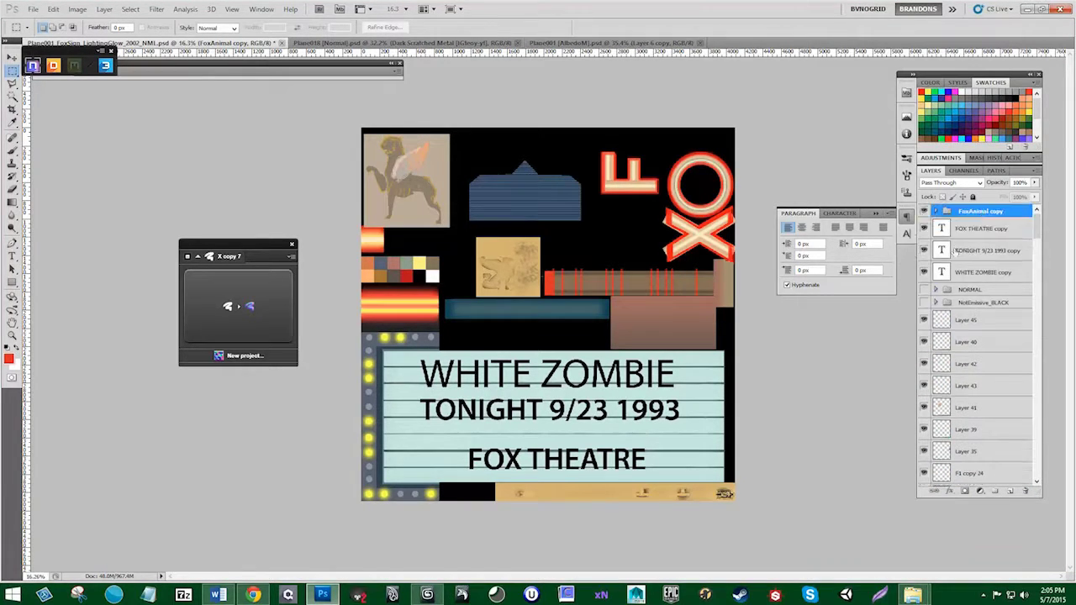
Step: Group all layers from Layer 45 down to the one just above Layer 2 and name the group Main
click(971, 320)
scroll(980, 396, down, 15)
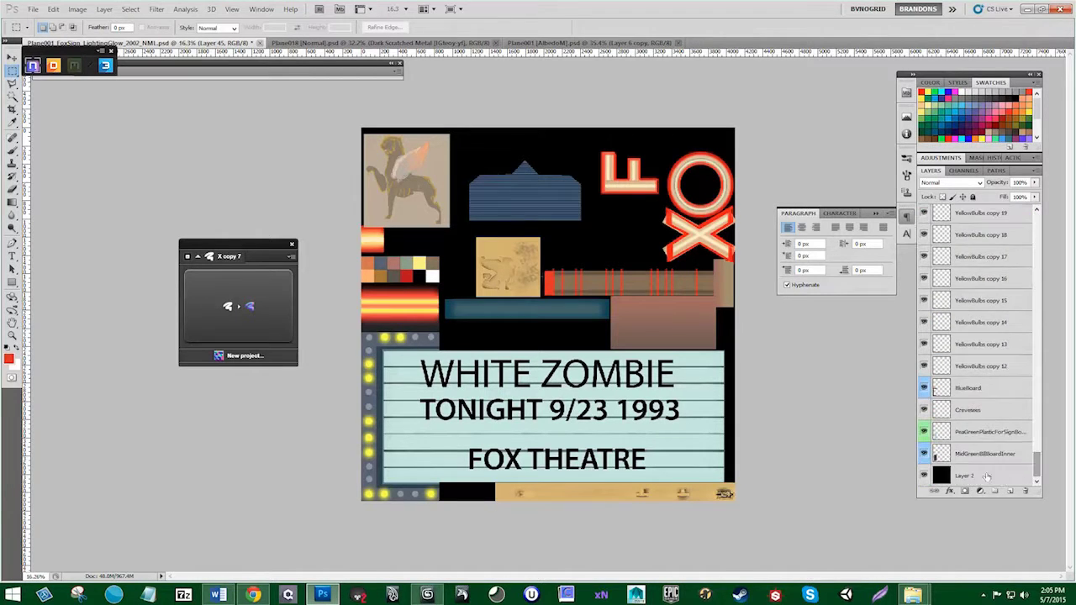
shift+click(988, 477)
key(ctrl+g)
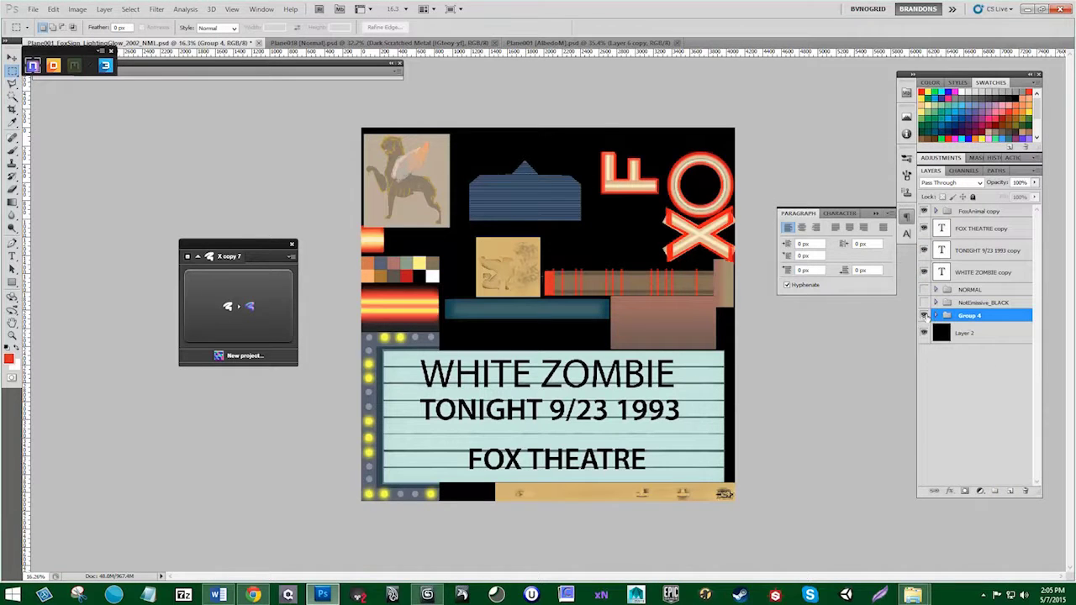
double_click(971, 320)
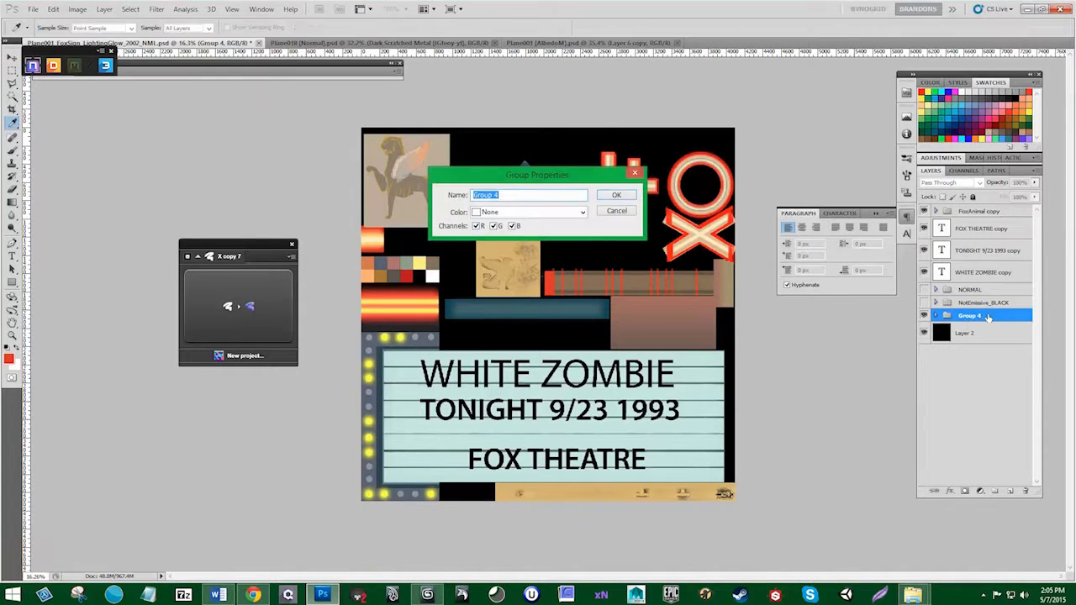
text(Mainb)
key(Return)
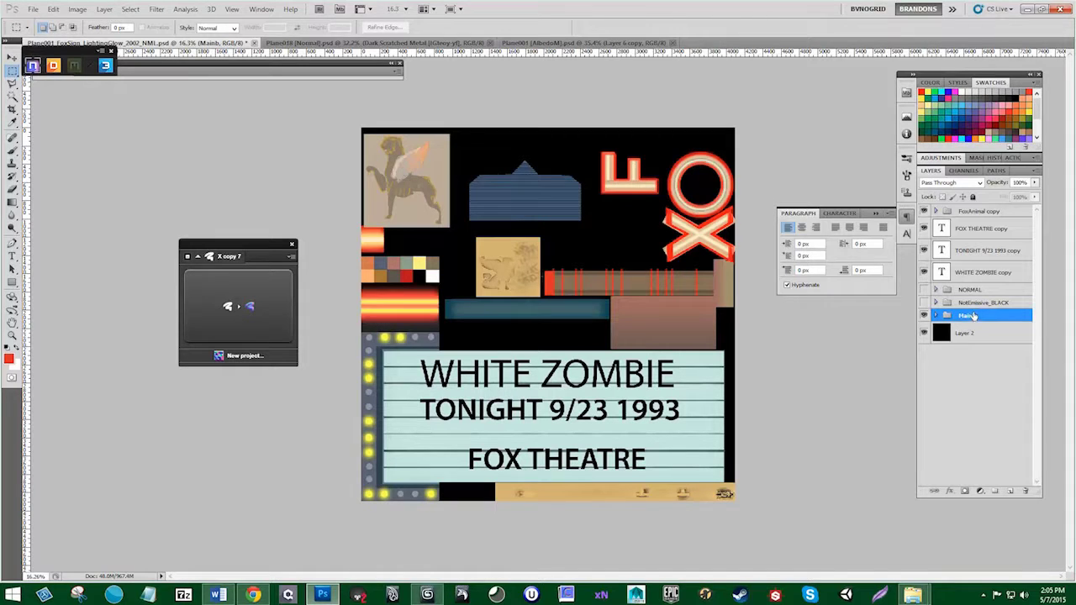
double_click(967, 315)
text(Main)
key(Return)
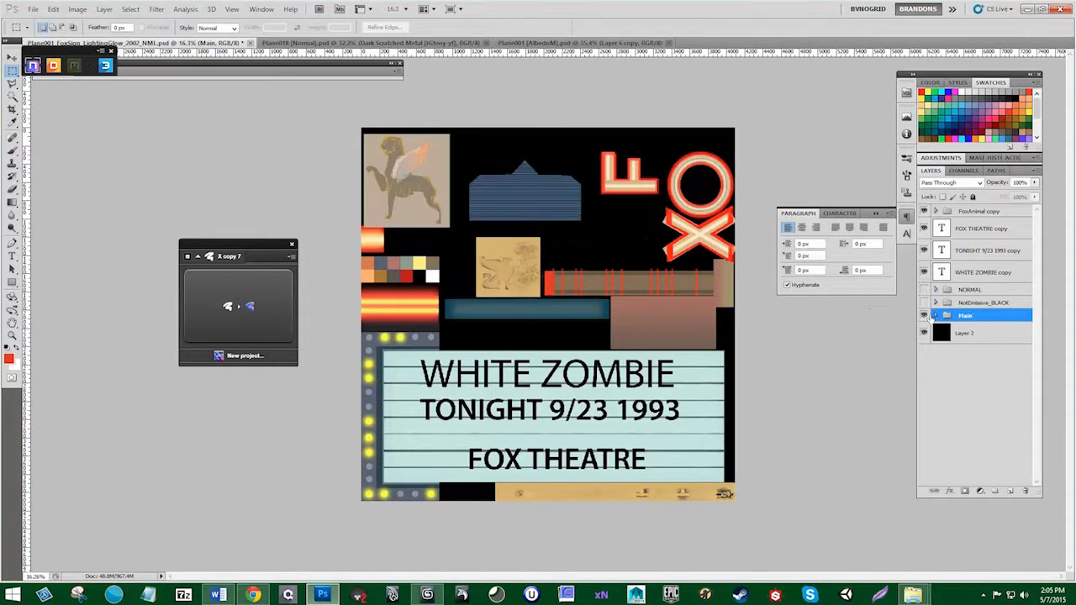
Step: Hide the Main group and Layer 2, and select the FoxAnimal copy group together with the three marquee text copies
click(925, 316)
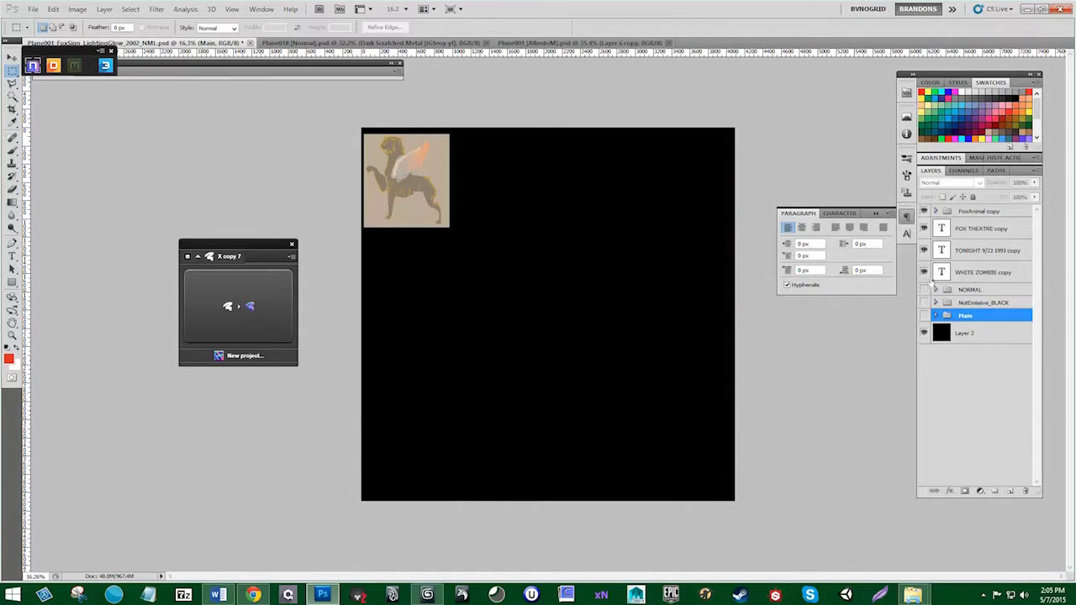
click(925, 333)
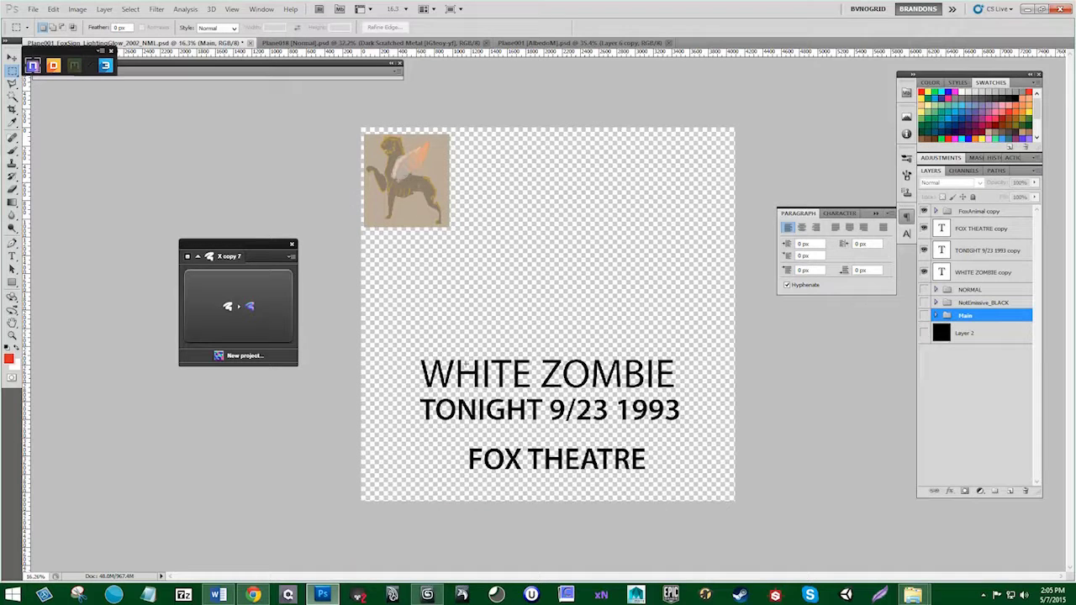
click(979, 273)
shift+click(980, 211)
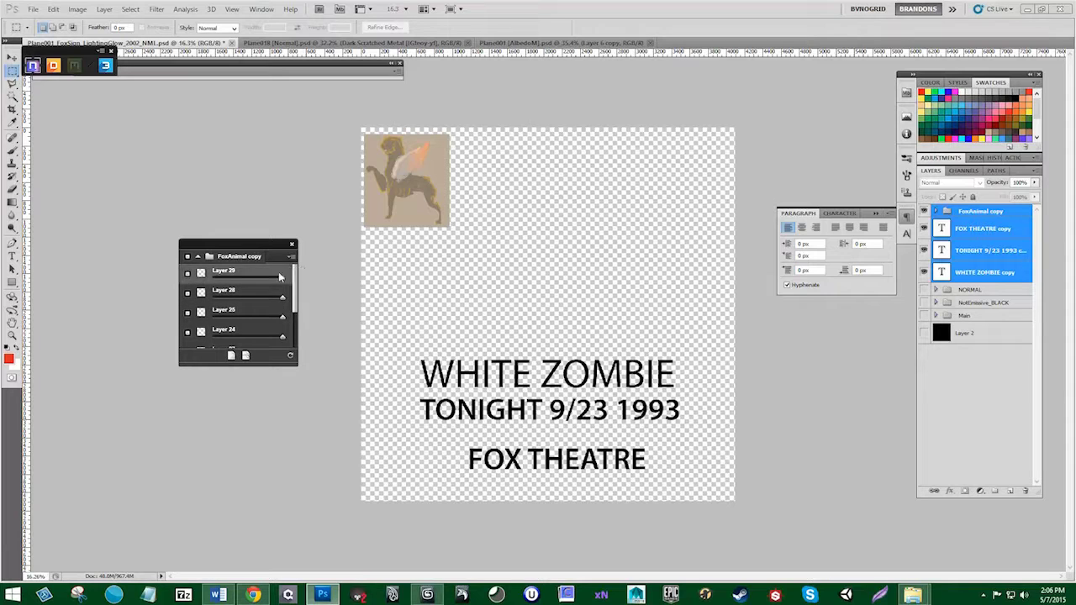
drag(295, 290, 287, 328)
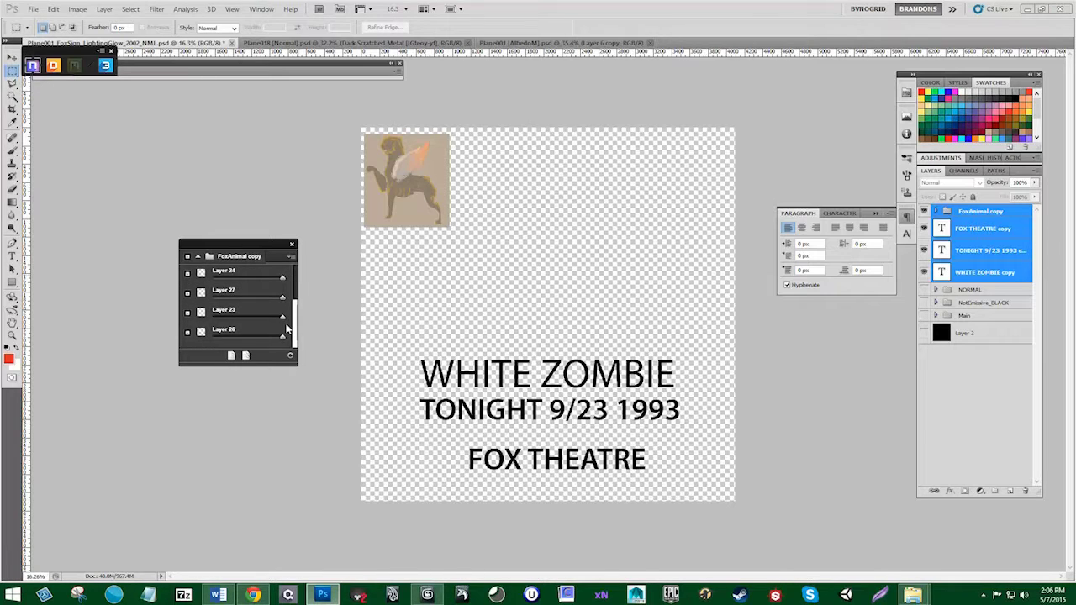
scroll(294, 287, up, 3)
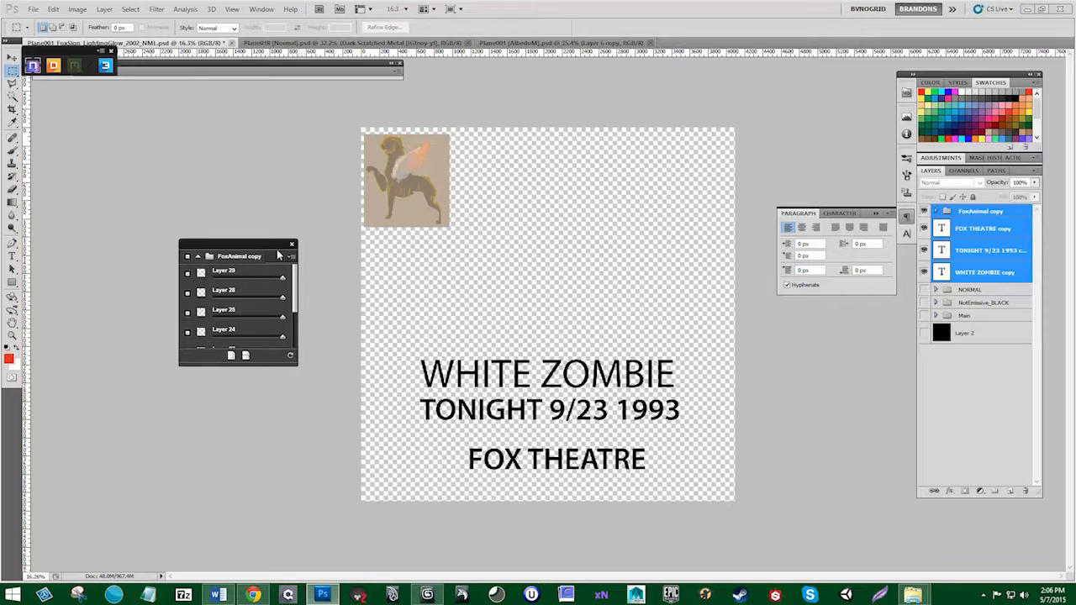
Step: Create an NDO sculpt layer in the FoxAnimal copy group and convert it to normals with the offered Black and White values
click(234, 355)
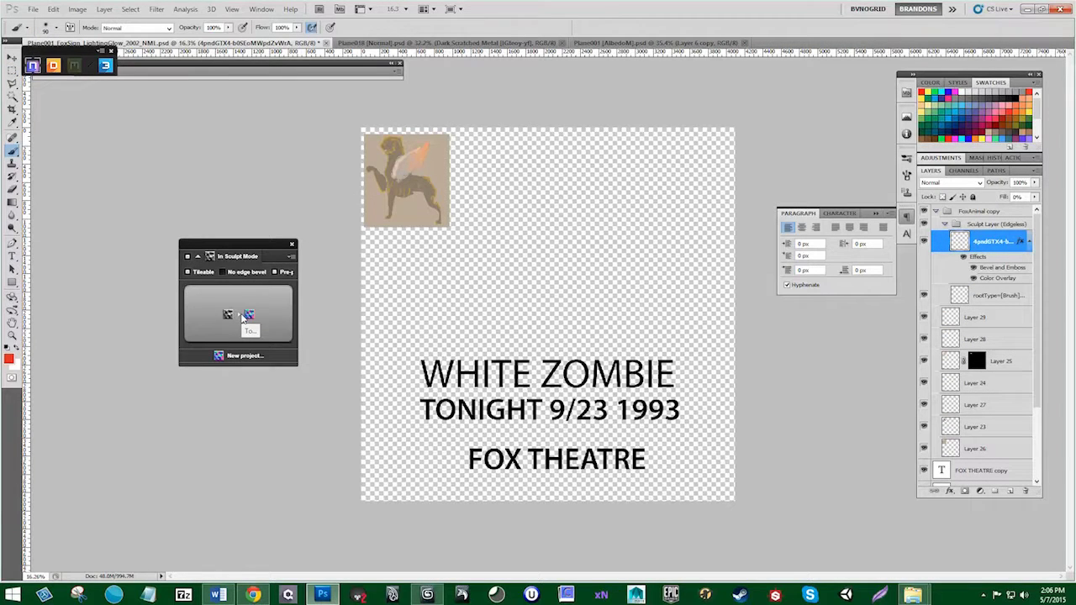
click(243, 315)
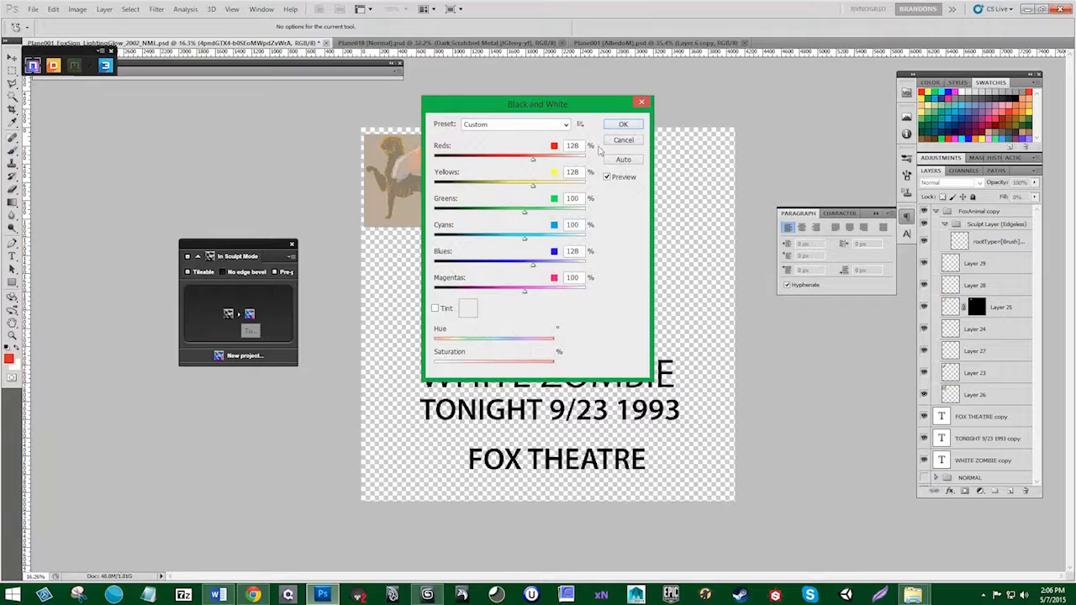
click(611, 127)
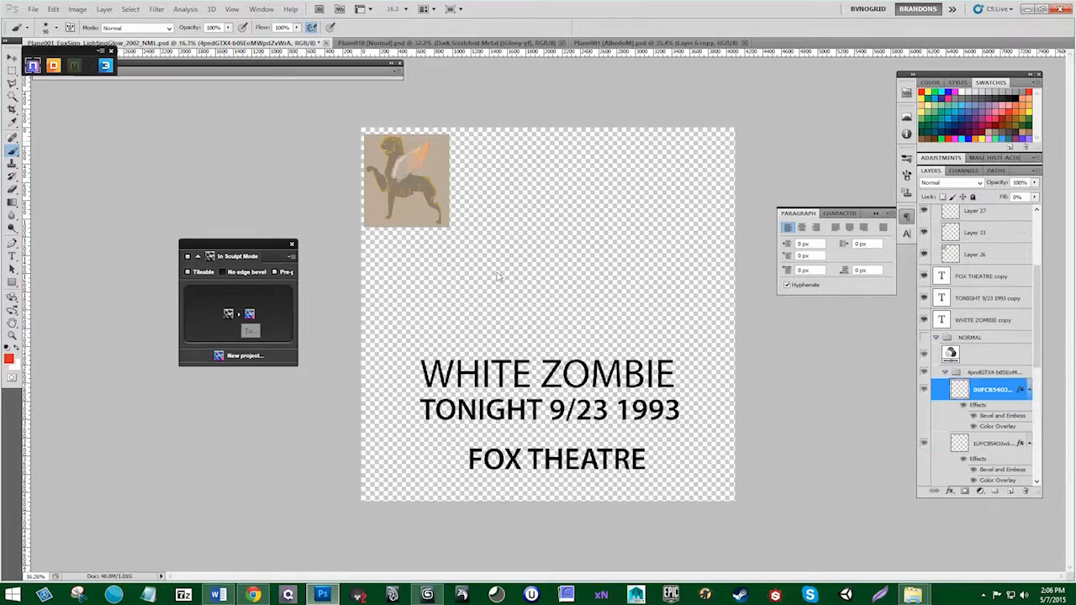
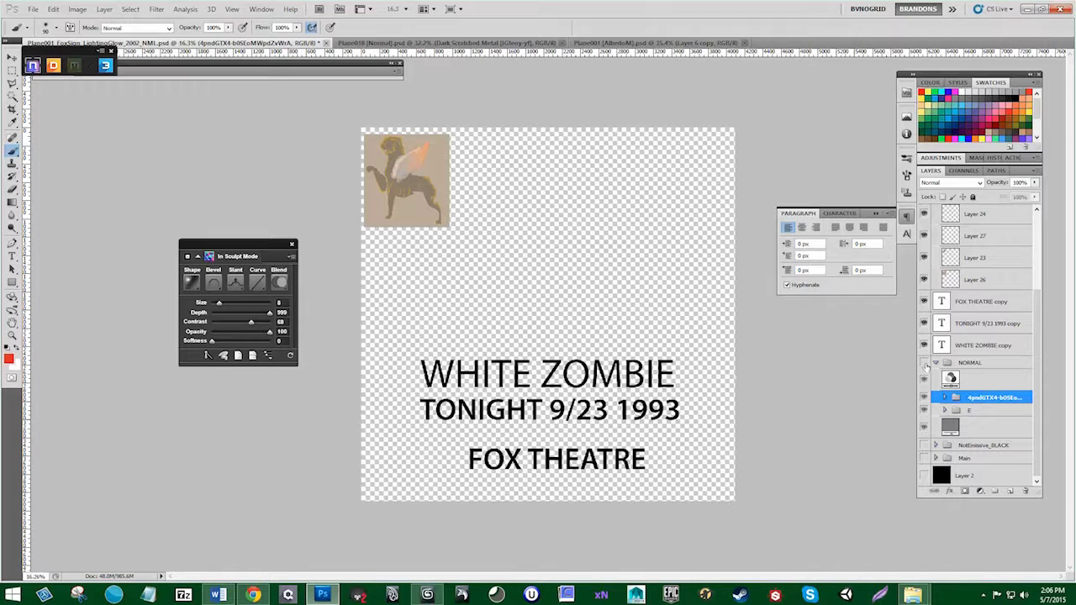
Step: Show the NORMAL group, then collapse and hide the FoxAnimal copy group and the three marquee text copies
click(925, 363)
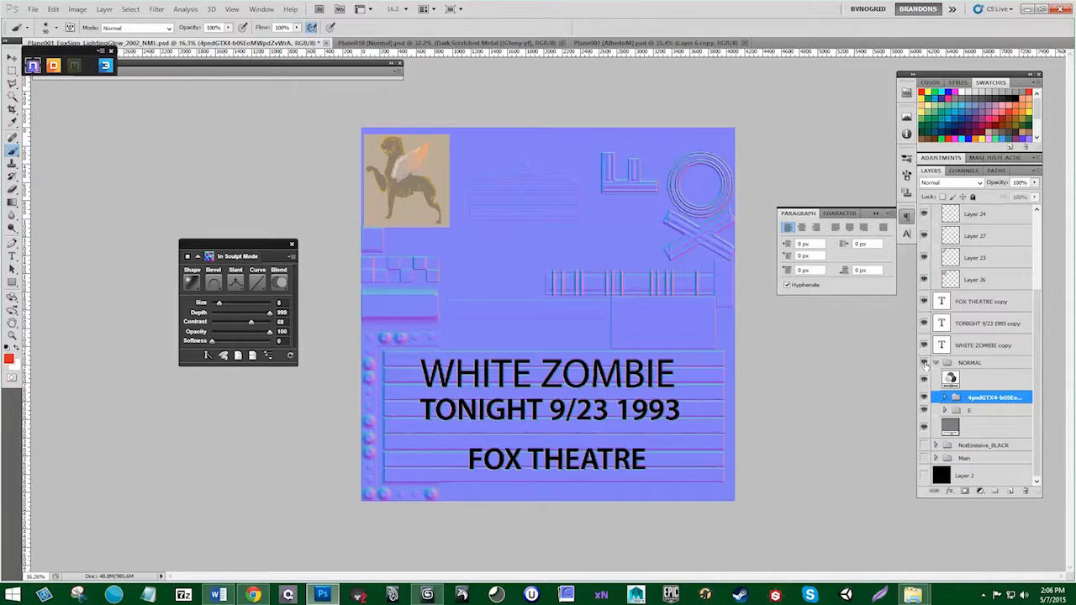
scroll(947, 294, up, 5)
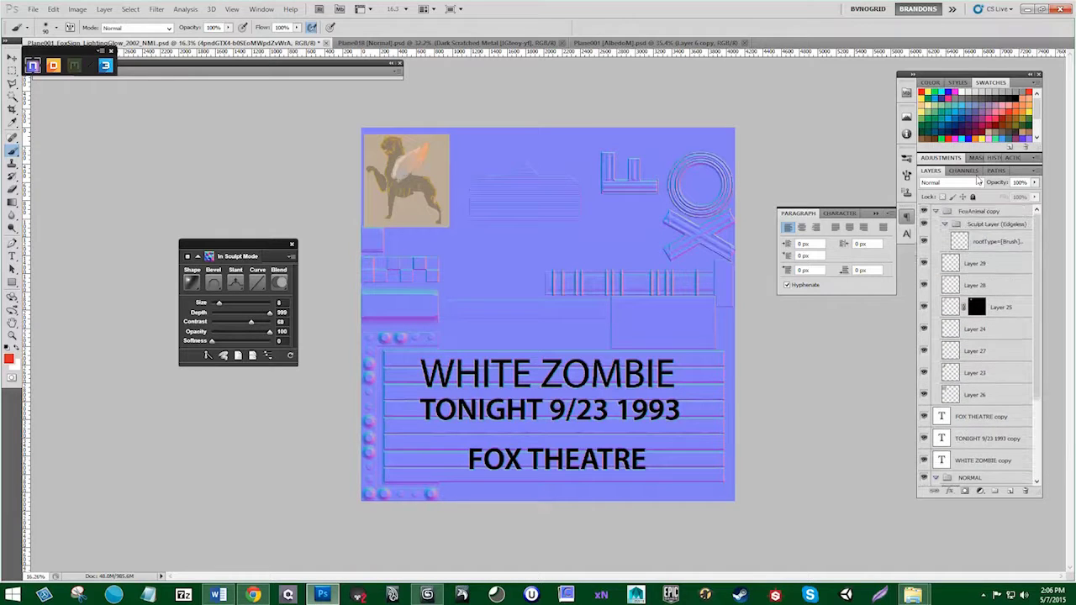
click(945, 225)
click(936, 211)
drag(924, 211, 924, 272)
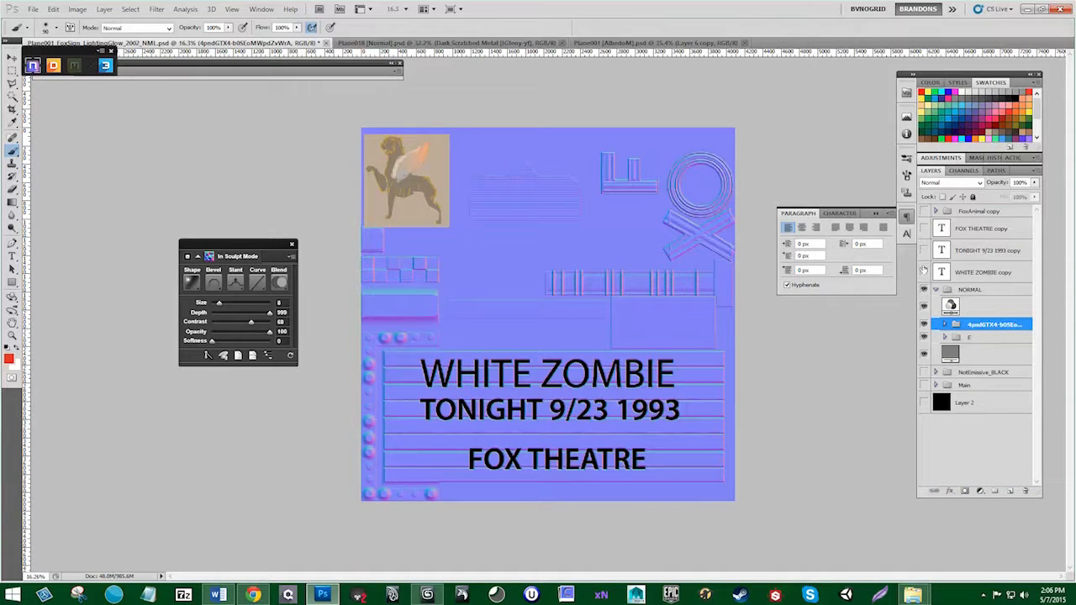
Step: Toggle the NORMAL group and its inner groups and grey base layer to check which one holds the sign's normals
click(924, 290)
click(925, 290)
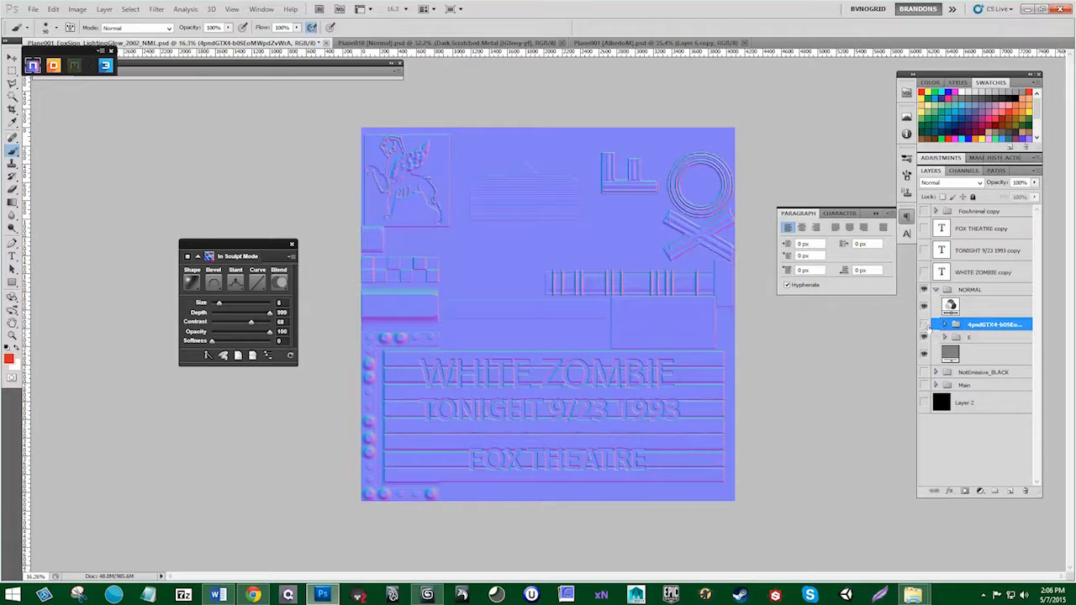
click(924, 324)
click(924, 325)
click(925, 352)
click(925, 352)
click(932, 338)
click(924, 337)
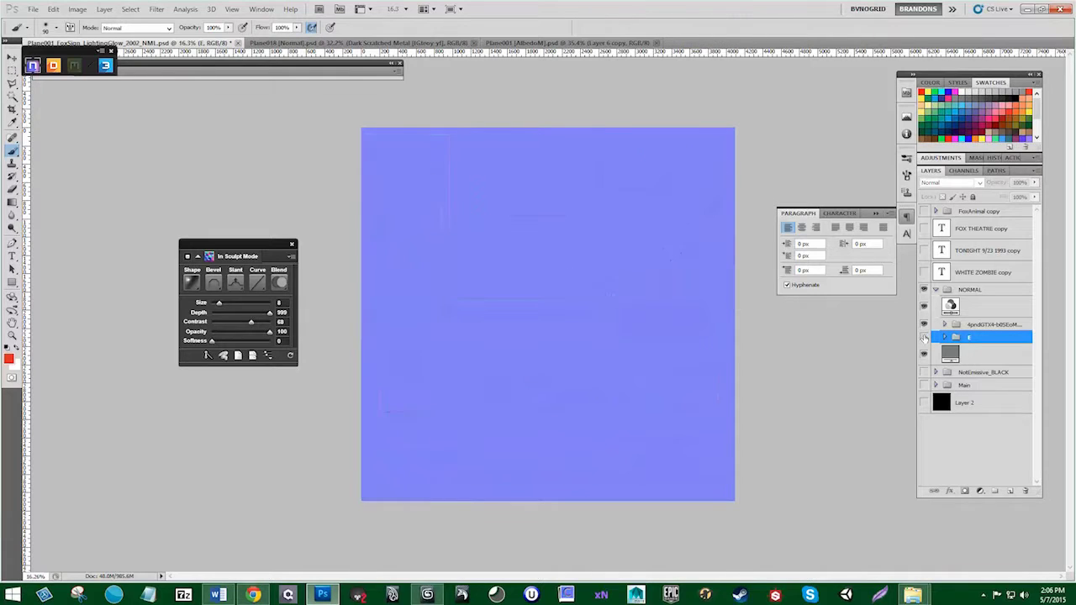
Step: Show the E group inside NORMAL and set its normal slant direction to Down
click(925, 337)
click(945, 337)
scroll(974, 365, down, 1)
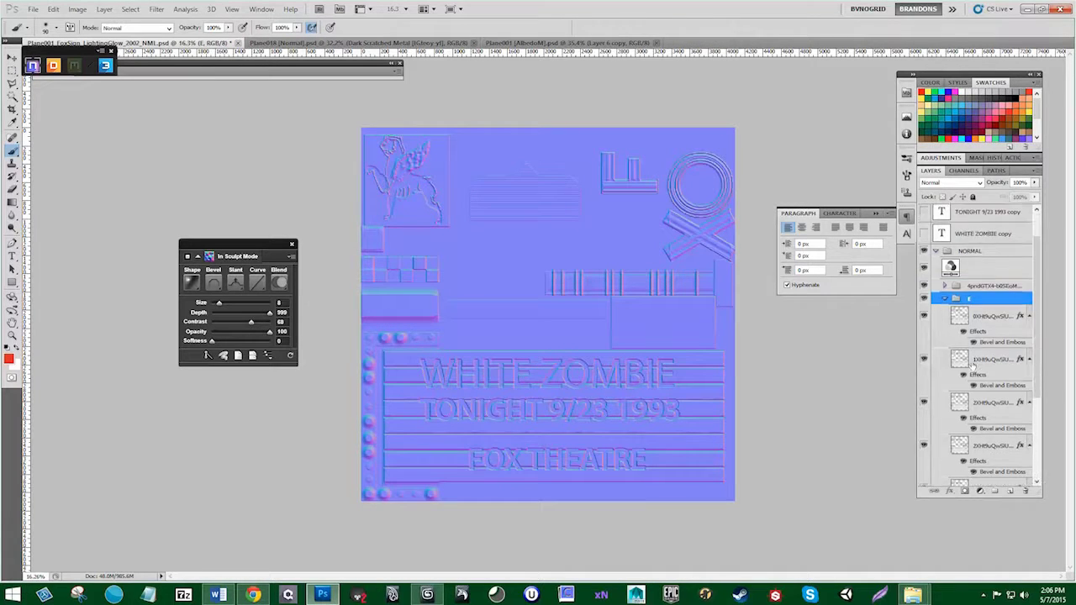
scroll(972, 366, down, 2)
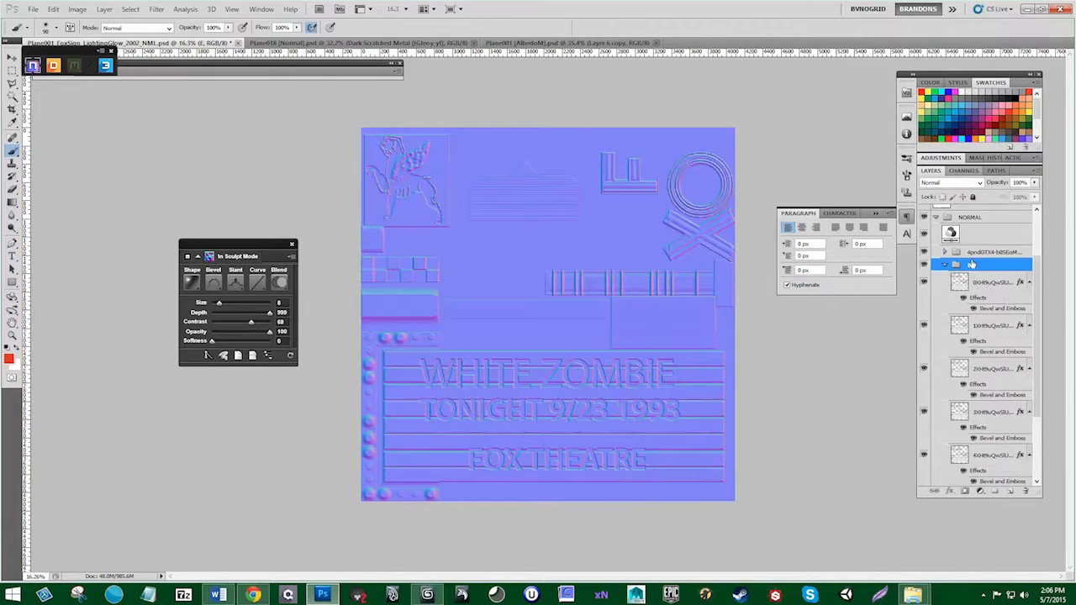
click(237, 285)
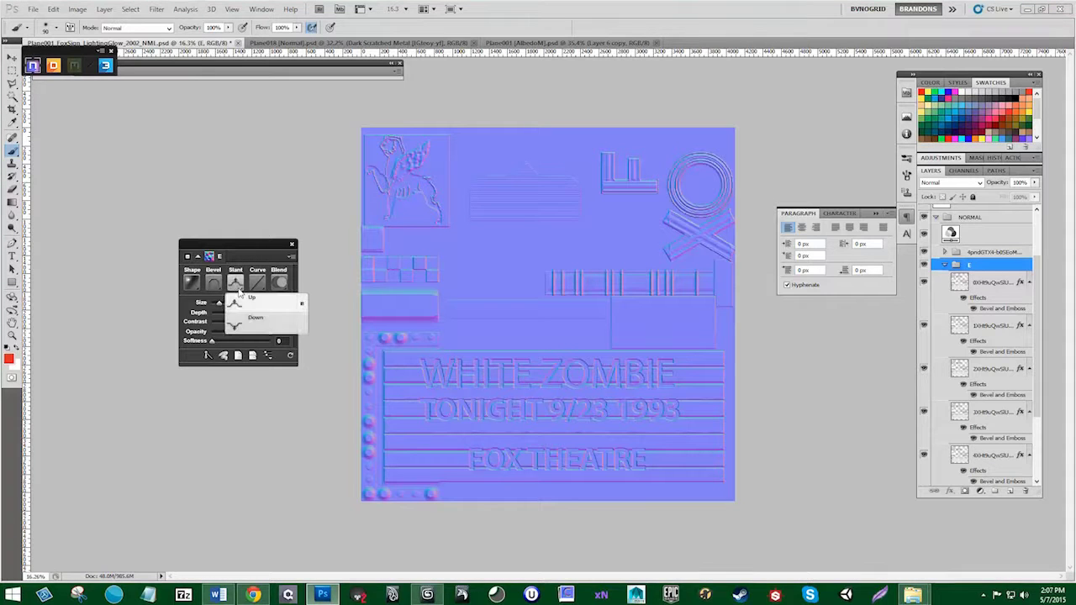
click(250, 323)
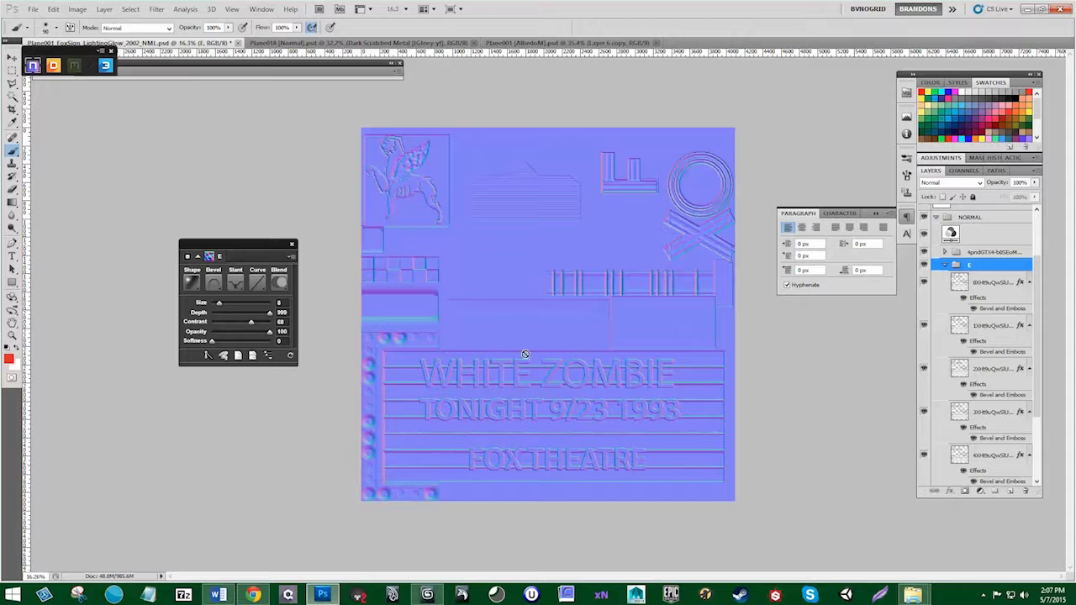
Step: Collapse the E group and delete the extra generated group directly above it in NORMAL
click(924, 265)
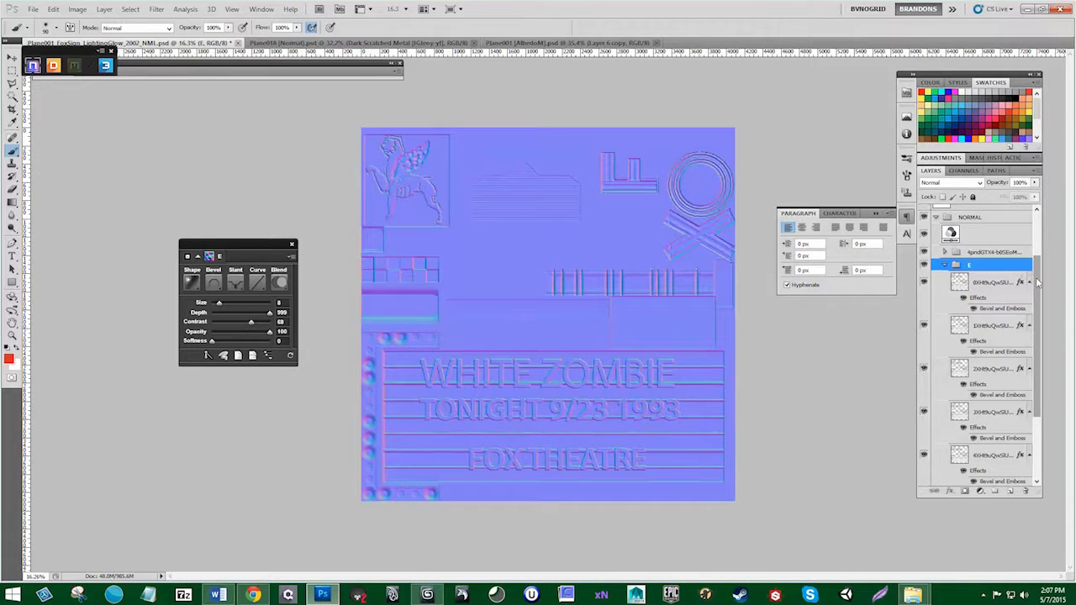
click(945, 264)
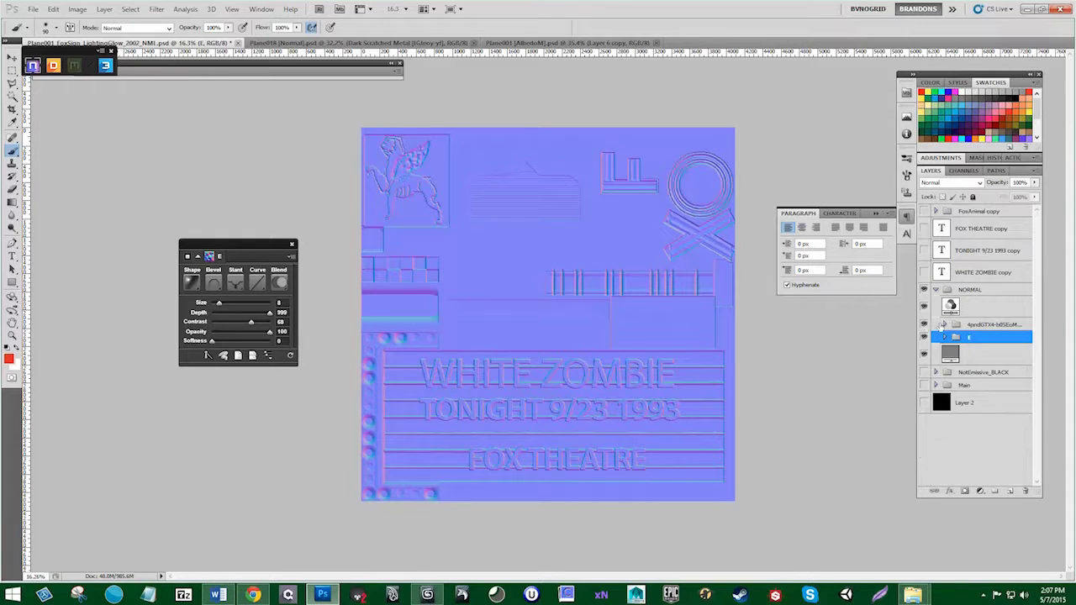
drag(982, 328, 1025, 491)
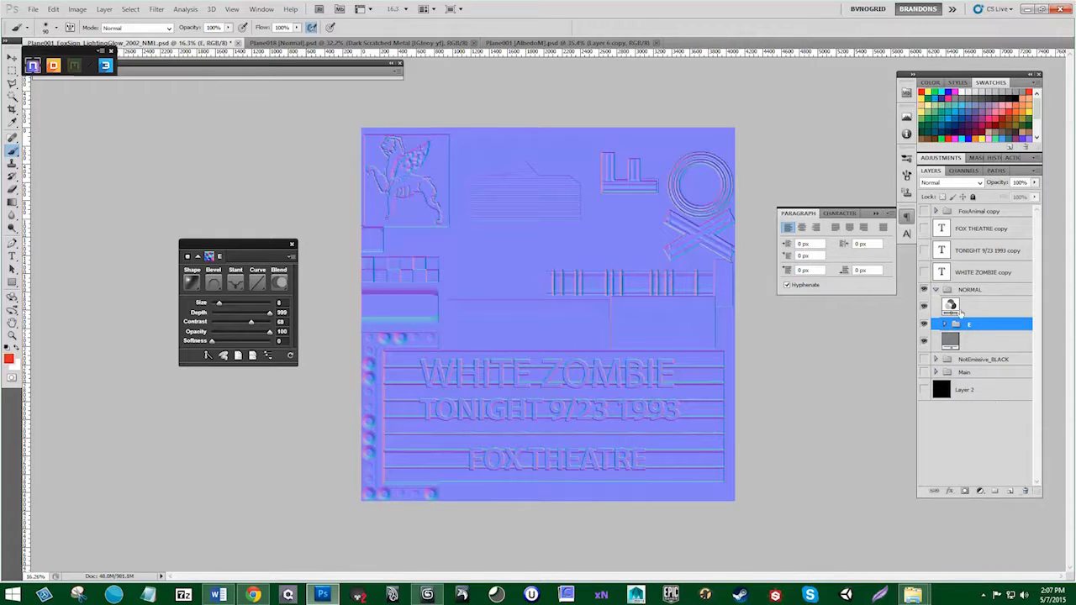
Step: Mask the NORMAL group with a combined selection of the FoxAnimal copy artwork and the three text layers, leaving those source layers hidden
drag(925, 272, 925, 211)
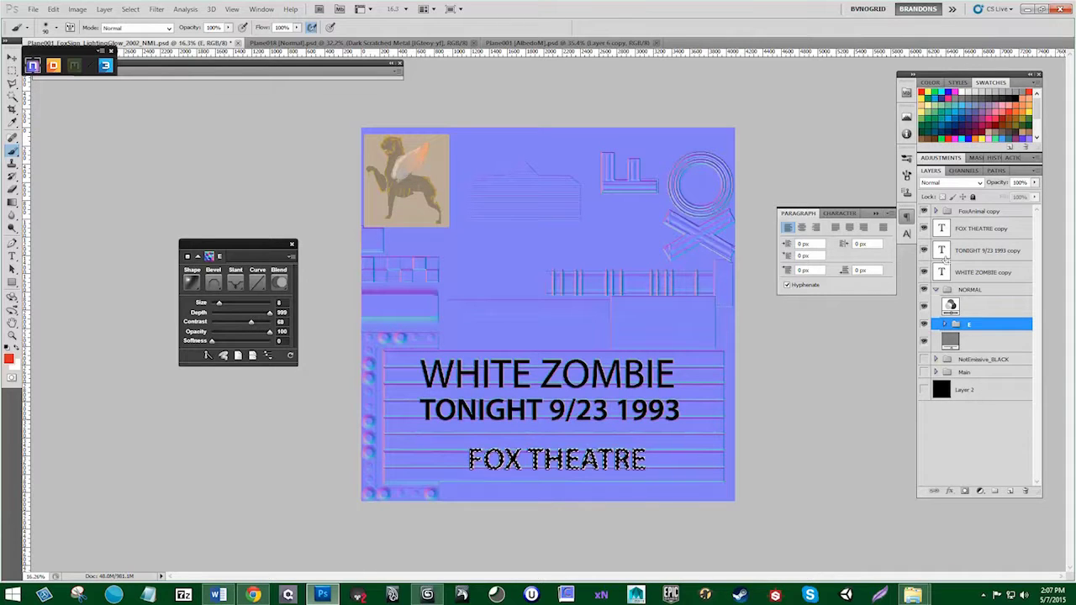
click(936, 211)
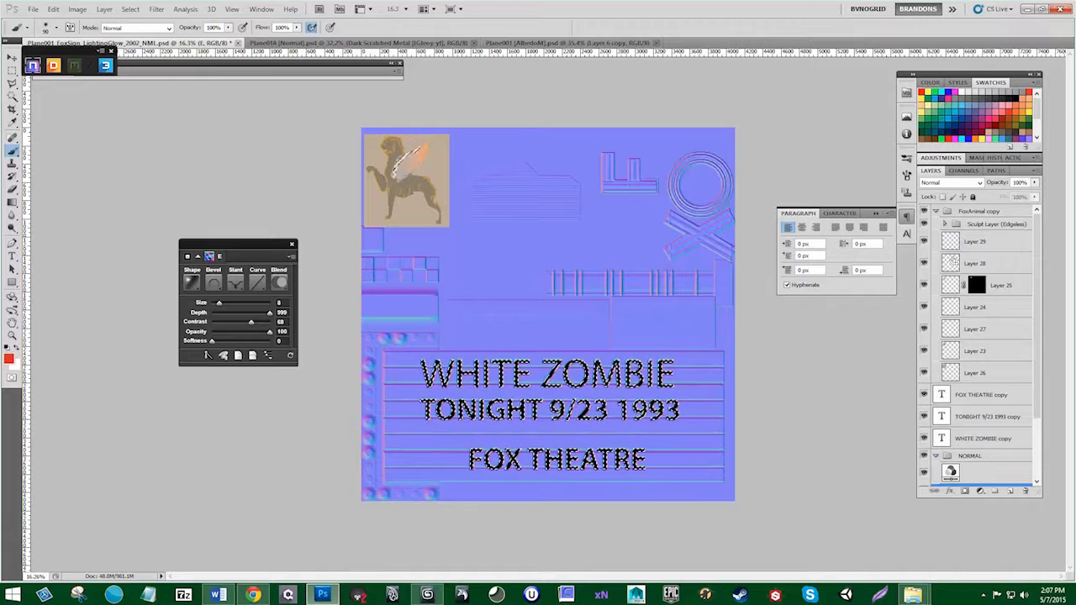
ctrl+shift+click(951, 286)
shift+click(957, 329)
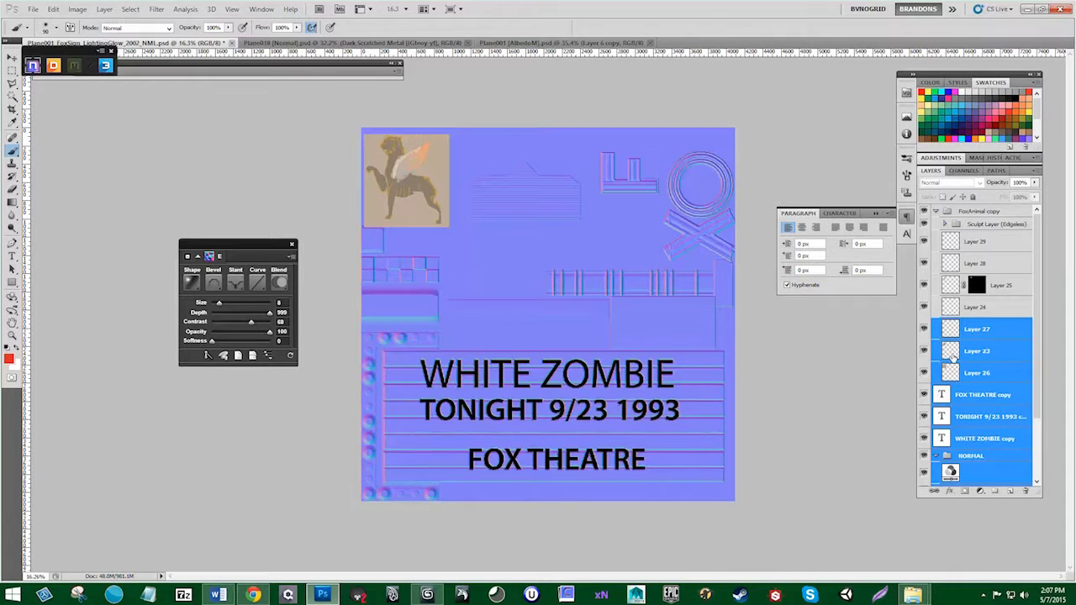
click(936, 211)
drag(924, 212, 924, 272)
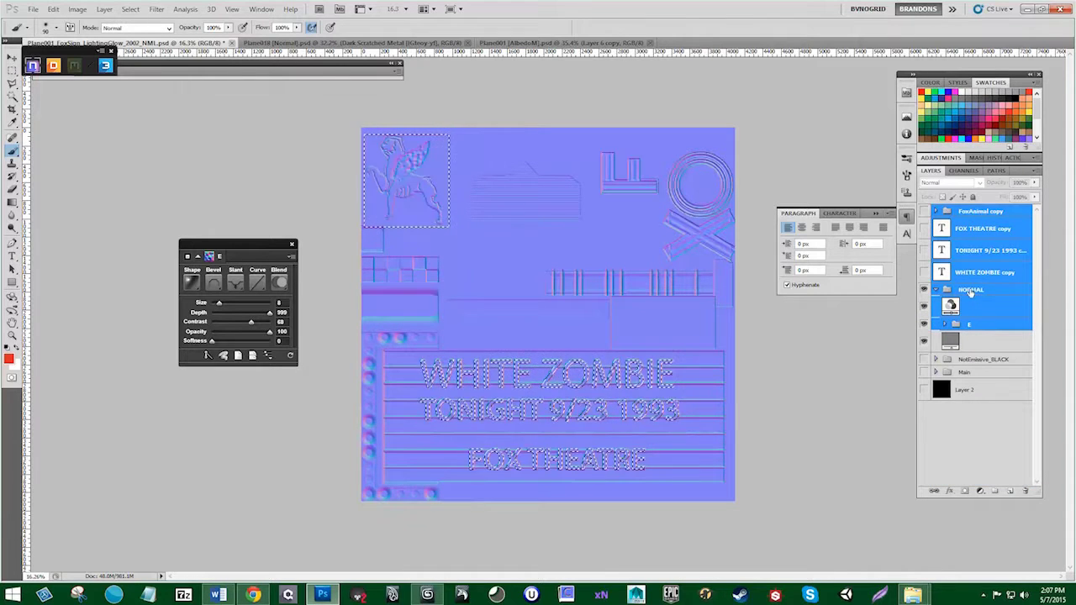
click(971, 291)
click(964, 490)
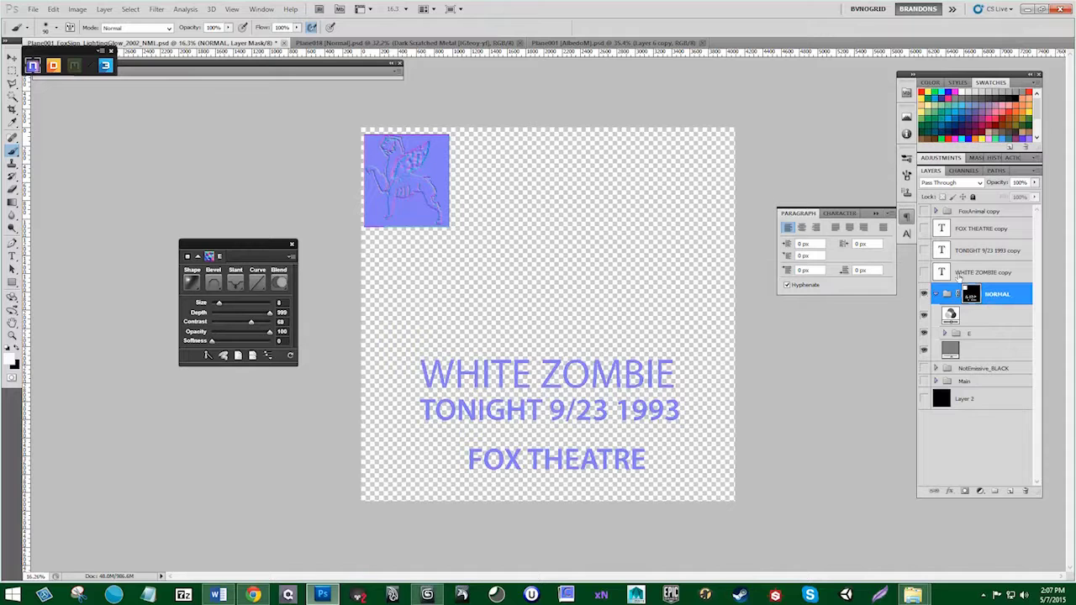
Step: Inspect the contents of the E, NotEmissive_BLACK and Main groups, toggling visibility to check what each contributes
click(945, 333)
click(944, 333)
click(925, 348)
click(925, 348)
click(925, 368)
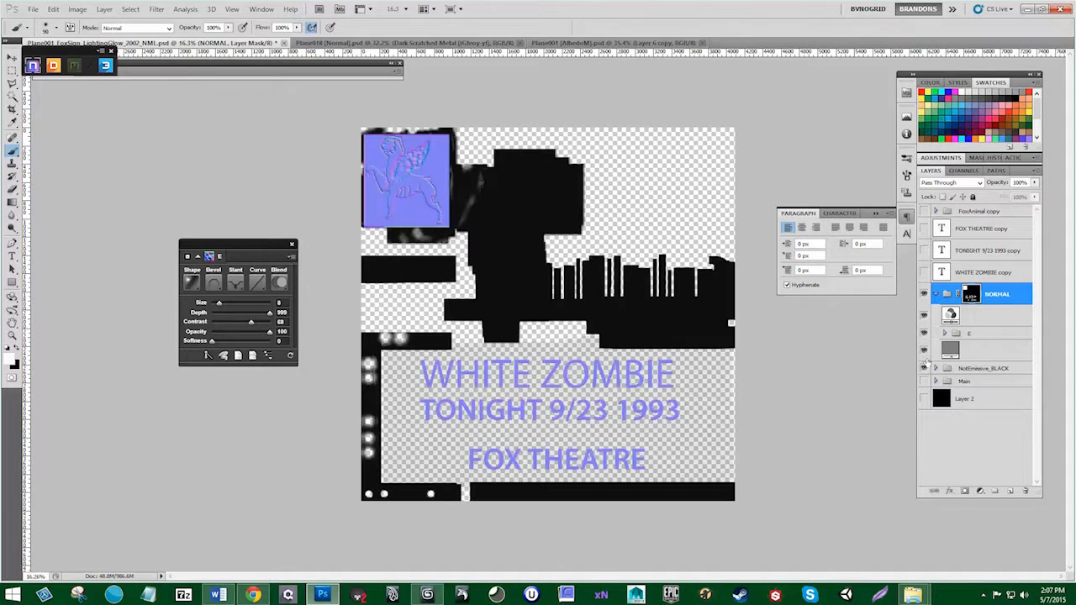
click(925, 368)
click(936, 368)
click(936, 369)
click(924, 368)
click(925, 367)
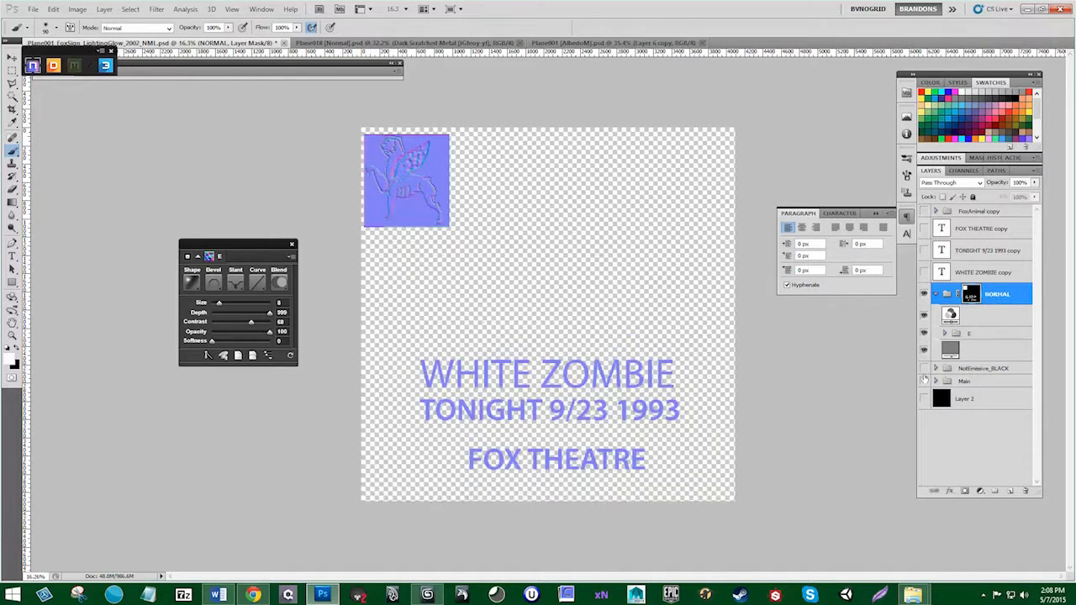
click(936, 382)
click(936, 382)
Step: Duplicate the masked Plane001_FoxSign_LightingGlow_2002_NML image as a separate document
click(77, 9)
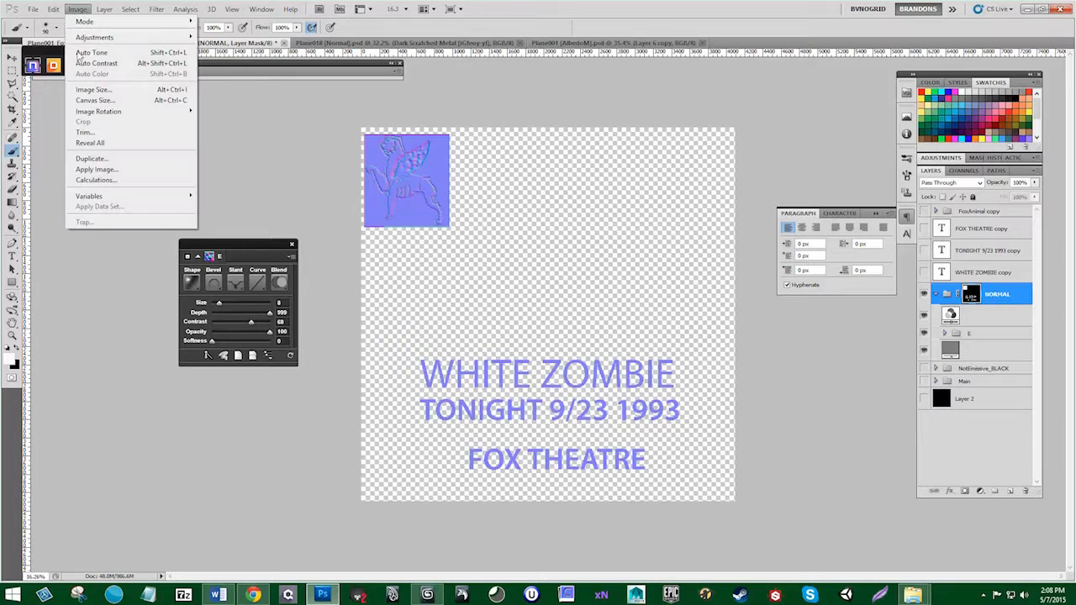
click(145, 158)
click(620, 197)
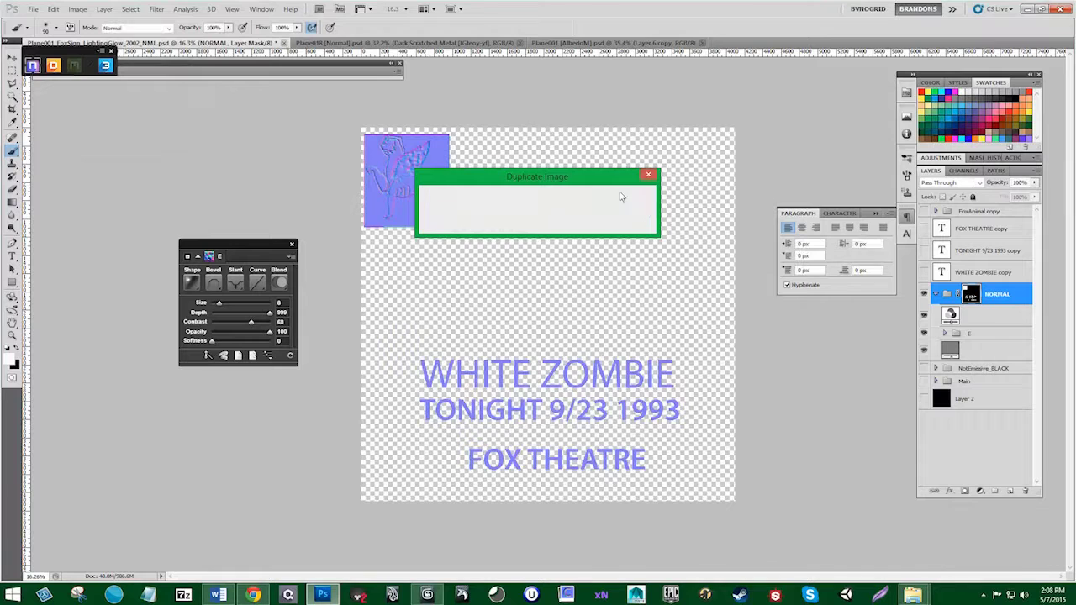
Step: Revert the original NML document through its history to the earliest Group Properties state
click(270, 42)
click(984, 158)
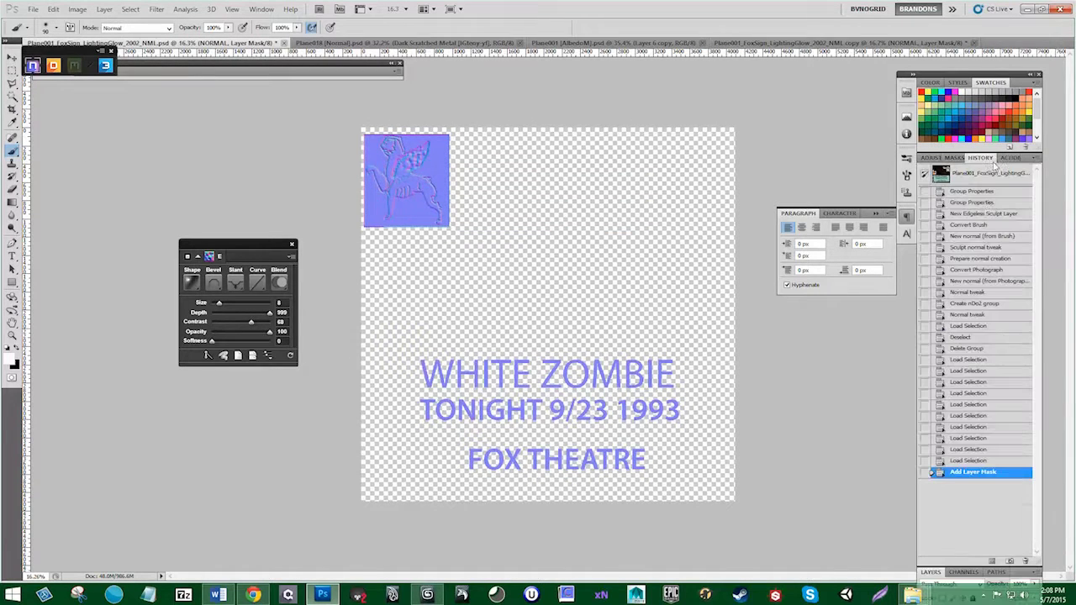
click(961, 337)
click(967, 315)
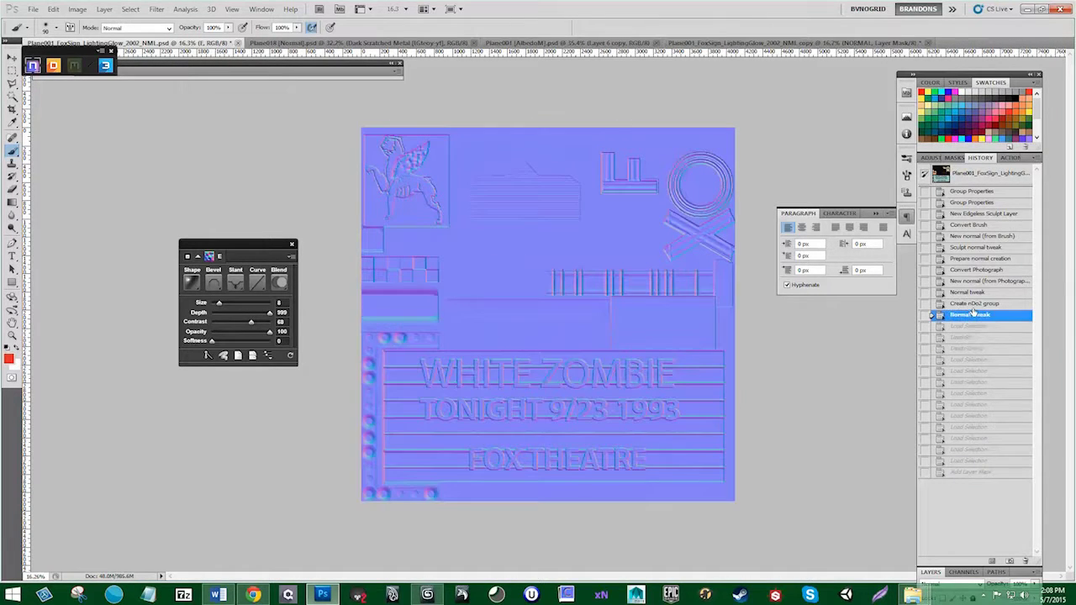
click(971, 292)
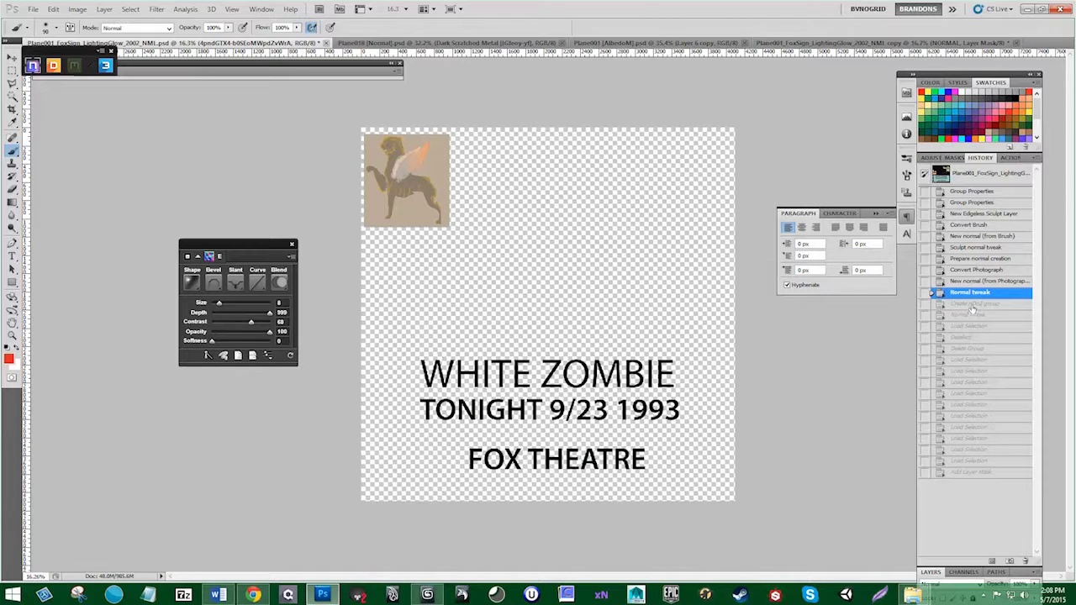
click(976, 281)
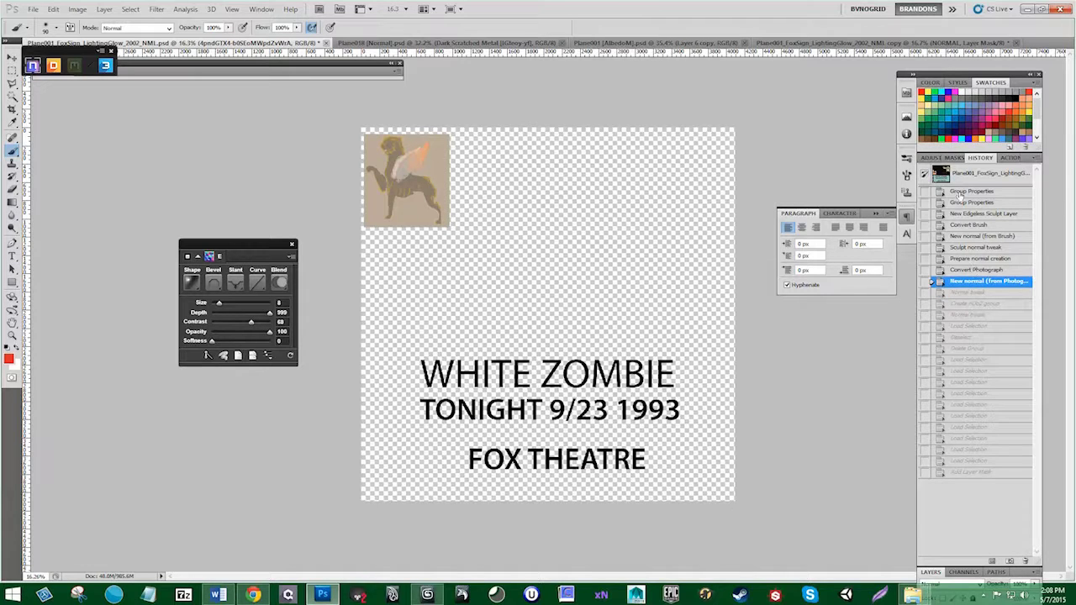
click(963, 203)
click(963, 192)
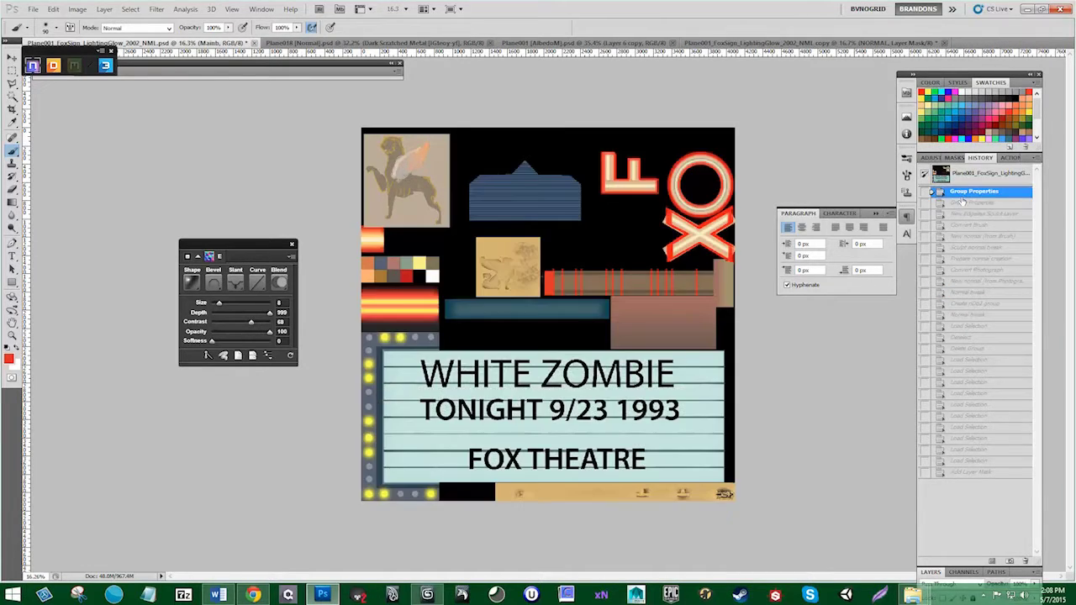
double_click(980, 158)
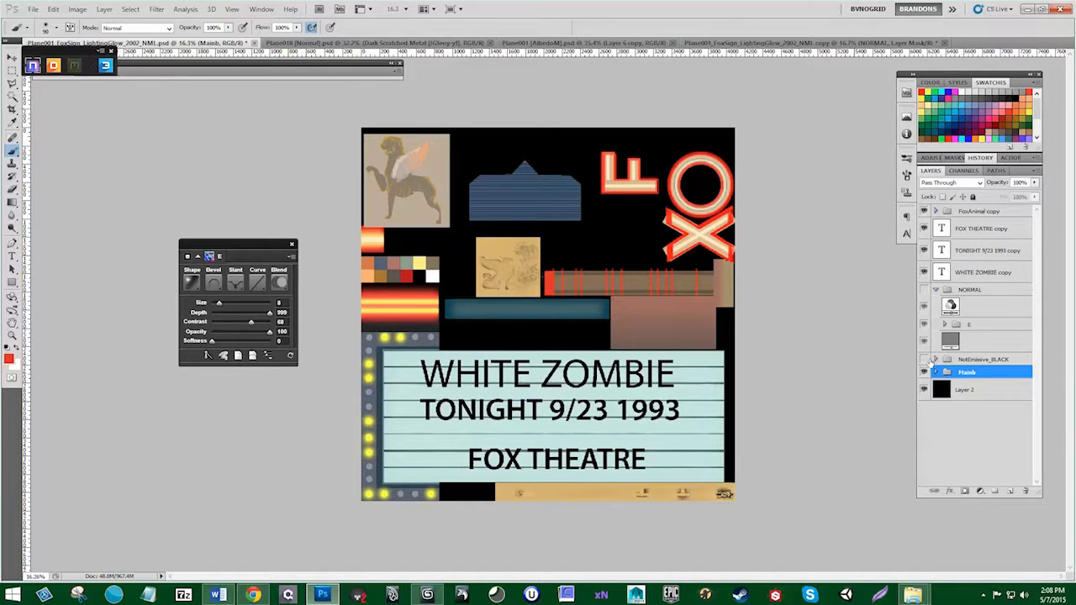
Step: Close the original NML document without saving and open Plane001_FoxSign_LightingGlow_2002.psd from the MapC folder
click(255, 42)
click(528, 222)
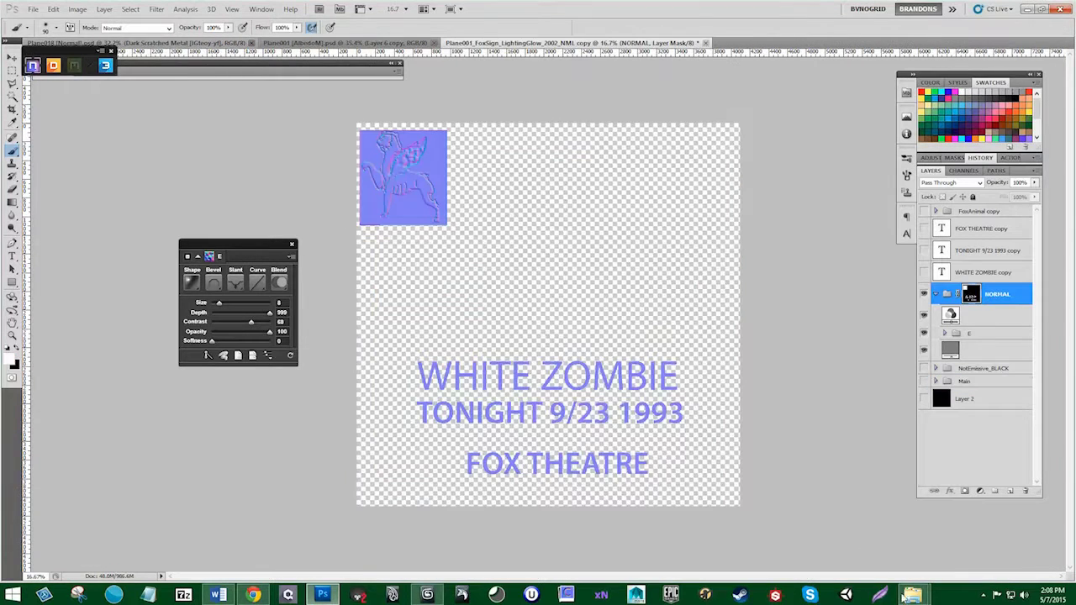
mouse_move(912, 595)
click(975, 539)
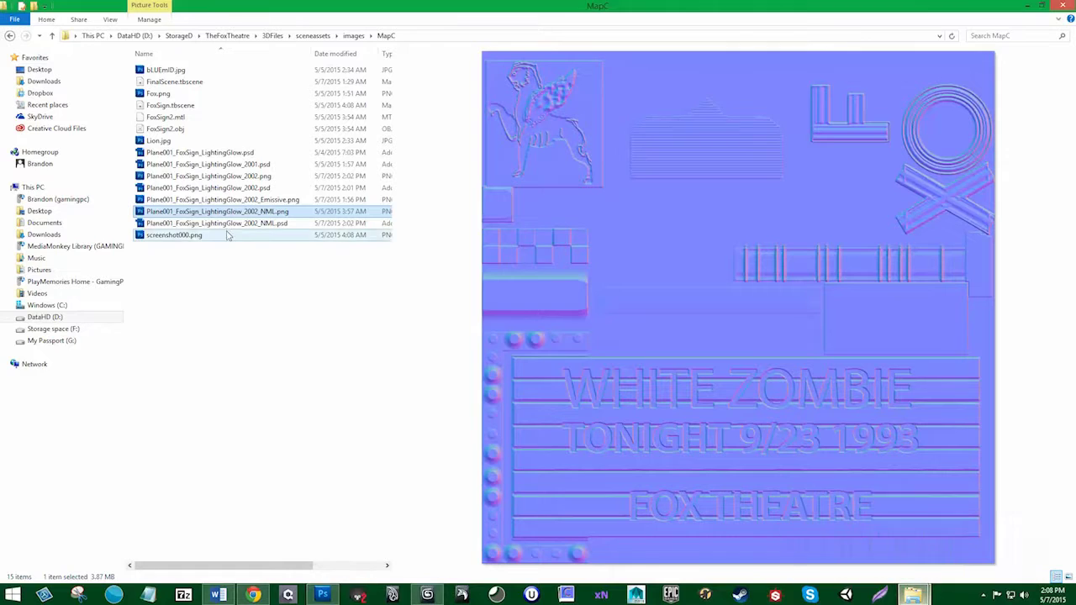
key(alt+Tab)
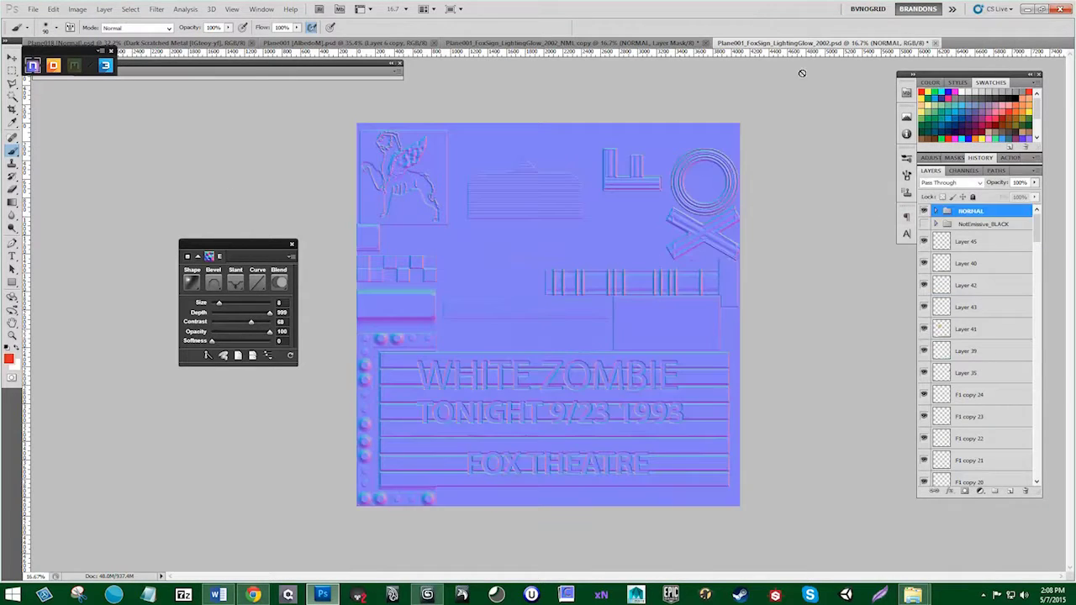
Step: Collapse the masked NORMAL group in the duplicated document and rename it NORMAL2
click(672, 43)
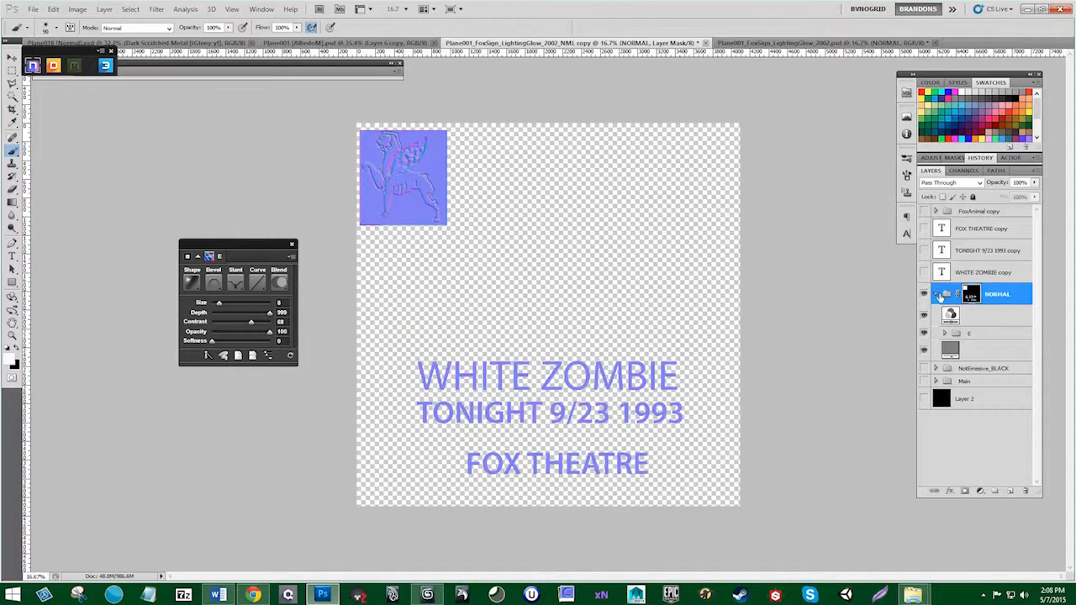
click(937, 294)
double_click(1005, 294)
click(1011, 294)
text(2)
key(Return)
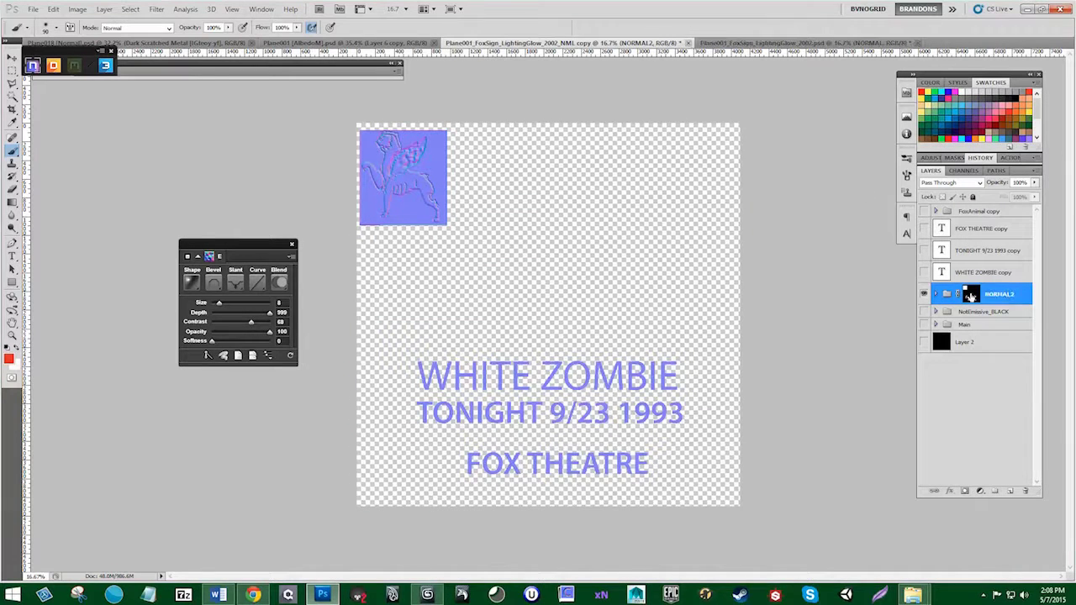
Step: Copy the NORMAL2 group above NORMAL in Plane001_FoxSign_LightingGlow_2002.psd, using a floating source window, and dock that window again
drag(637, 46, 673, 338)
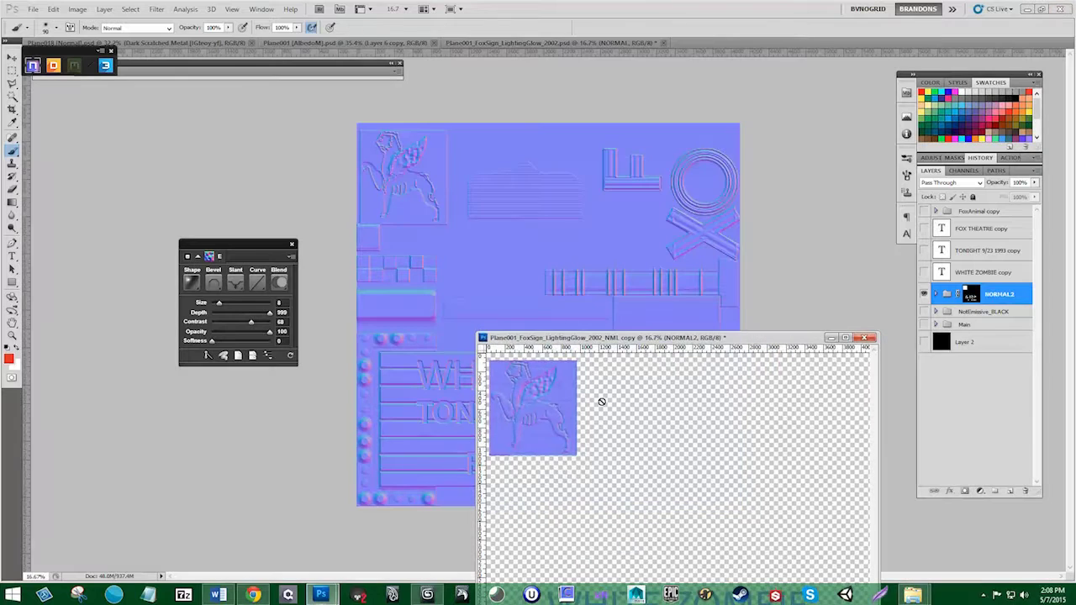
key(v)
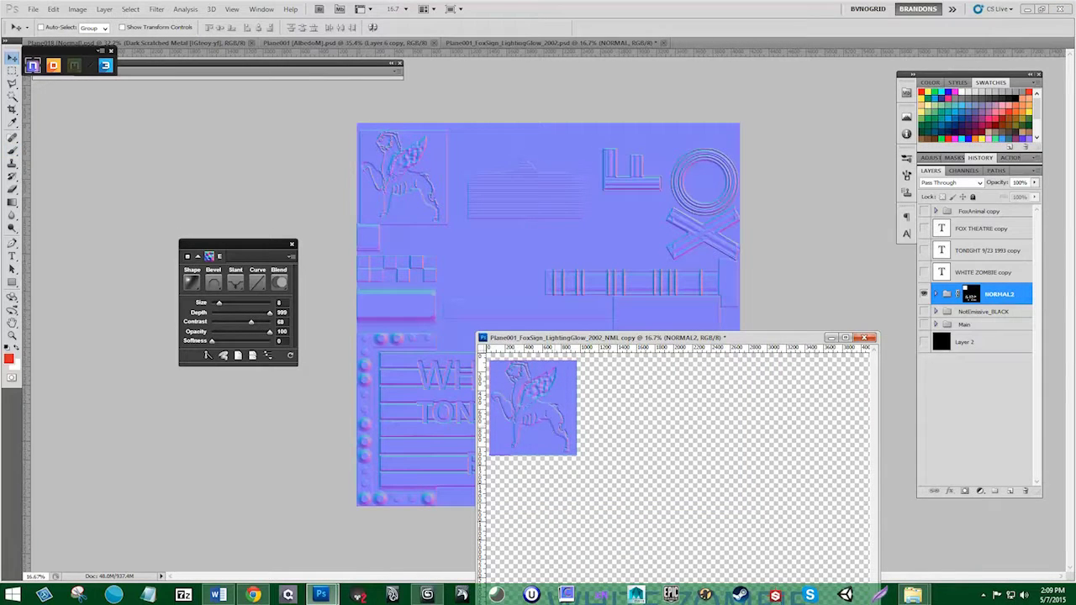
click(547, 262)
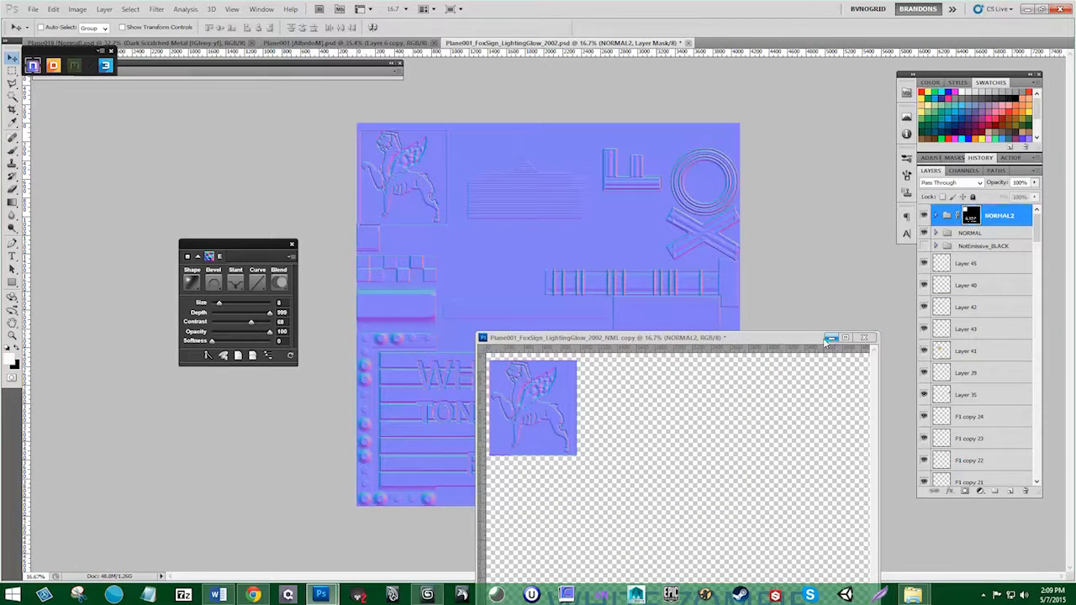
drag(824, 338, 820, 43)
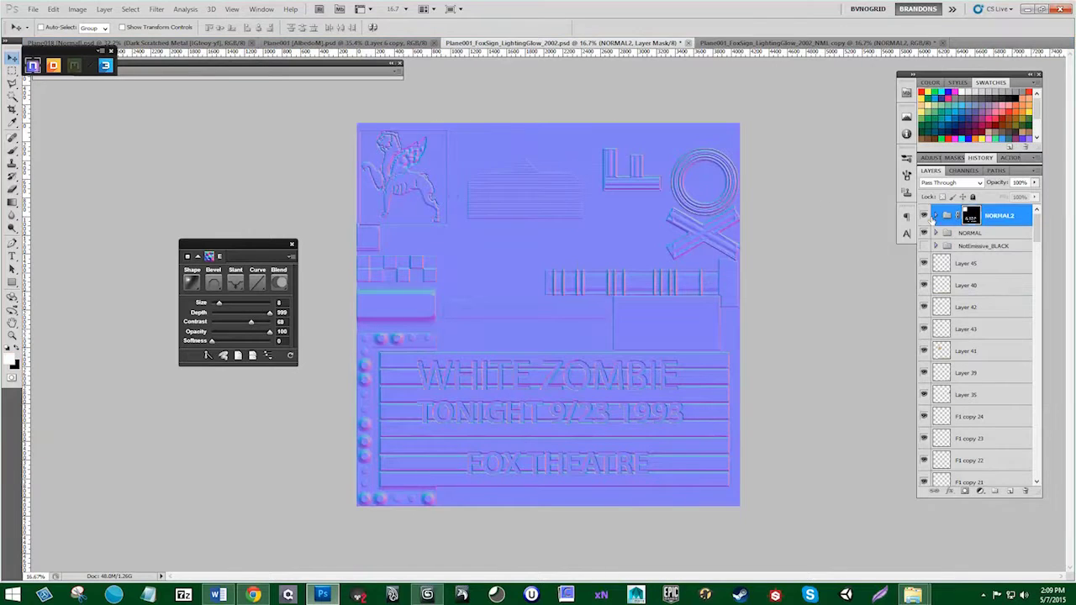
Step: Toggle the NORMAL2 group's visibility to compare the lion and lettering relief with the underlying normal map
click(925, 215)
click(925, 215)
click(925, 215)
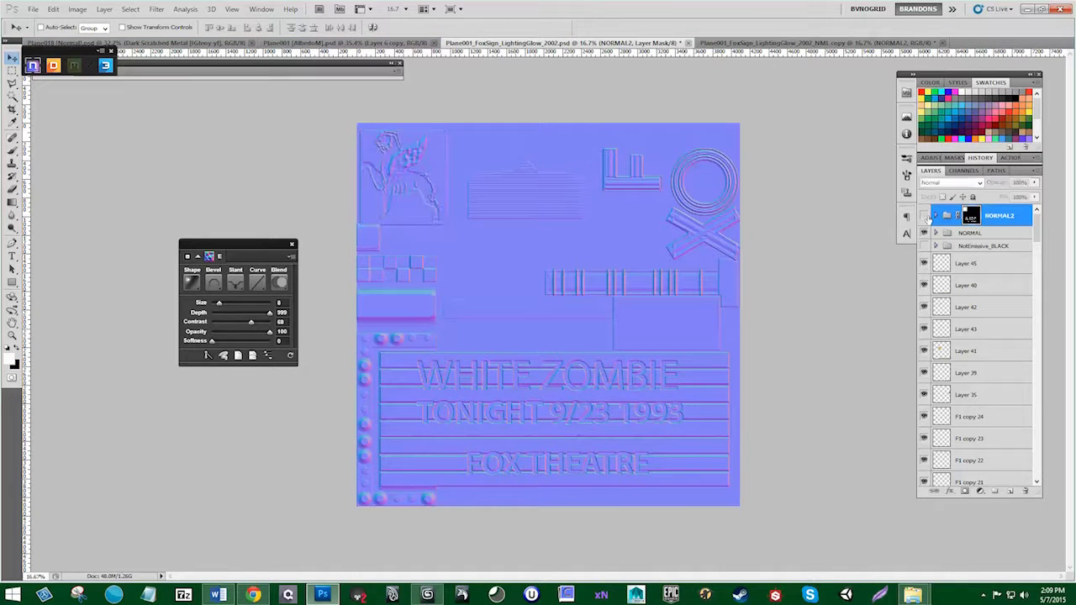
click(926, 216)
click(926, 216)
click(925, 216)
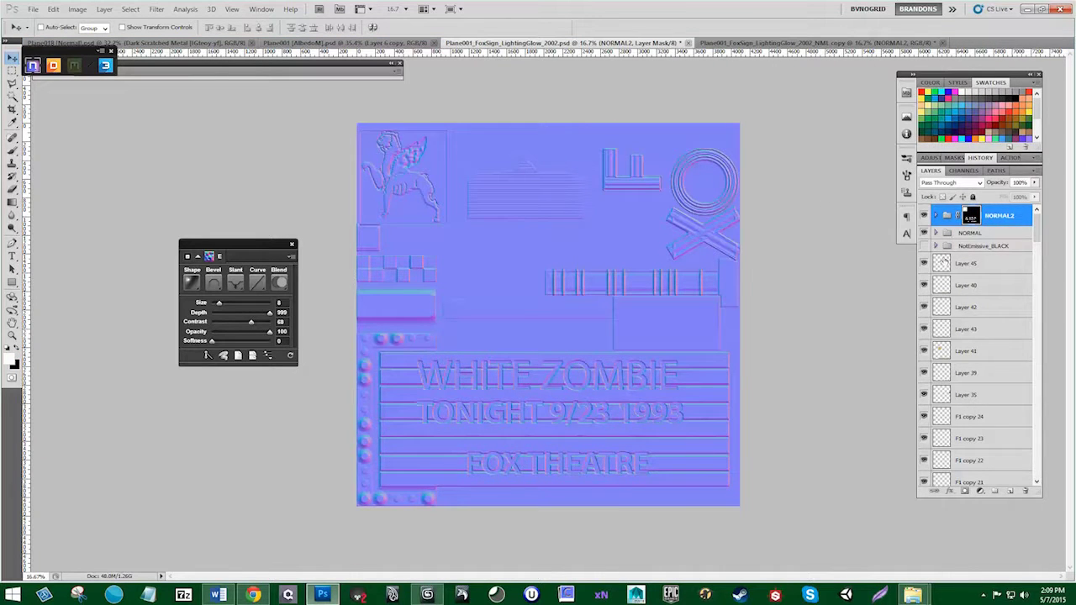
click(925, 217)
click(926, 216)
Step: Expand the NORMAL and NORMAL2 groups and their E subgroups to compare the bevel layers inside
click(936, 233)
click(944, 268)
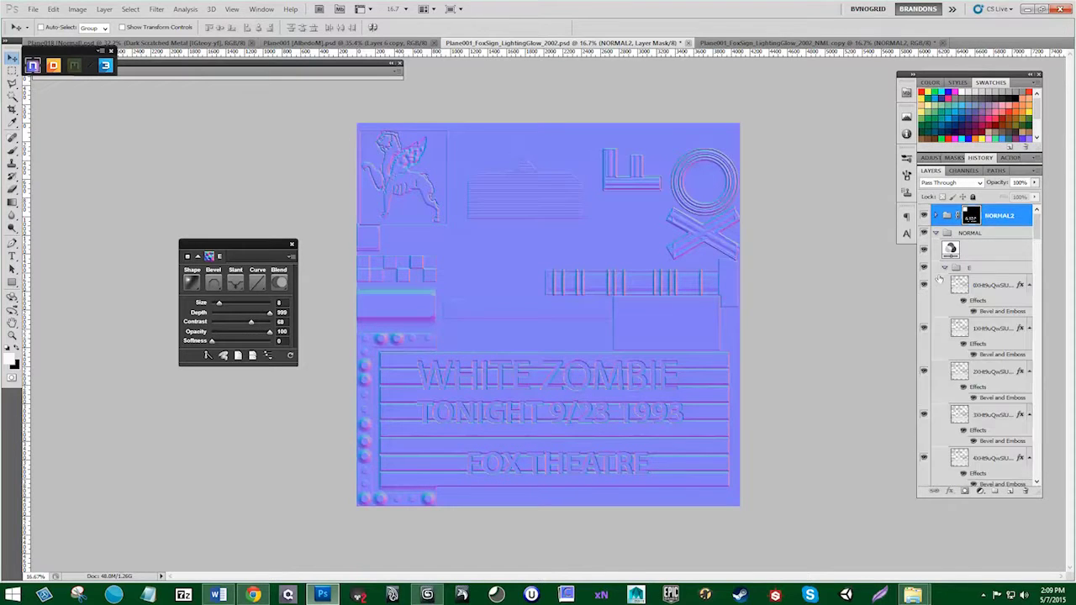
scroll(956, 354, down, 4)
scroll(955, 286, up, 3)
click(937, 217)
click(945, 255)
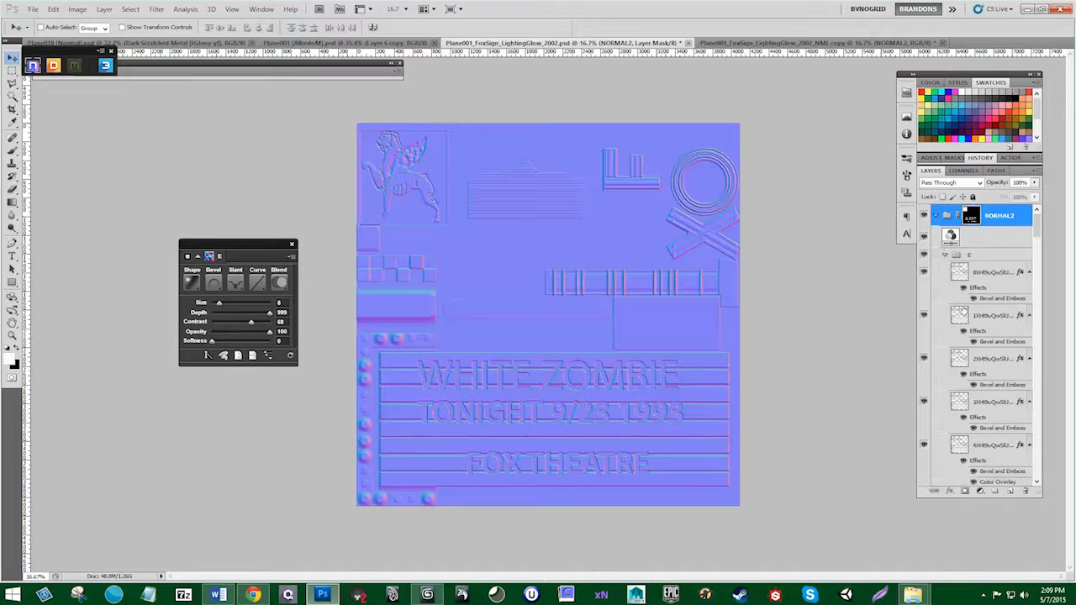
Step: Load the outline of the top bevel layer in NORMAL2's E subgroup as a selection, and collapse E and NORMAL2
ctrl+click(960, 273)
ctrl+shift+click(965, 275)
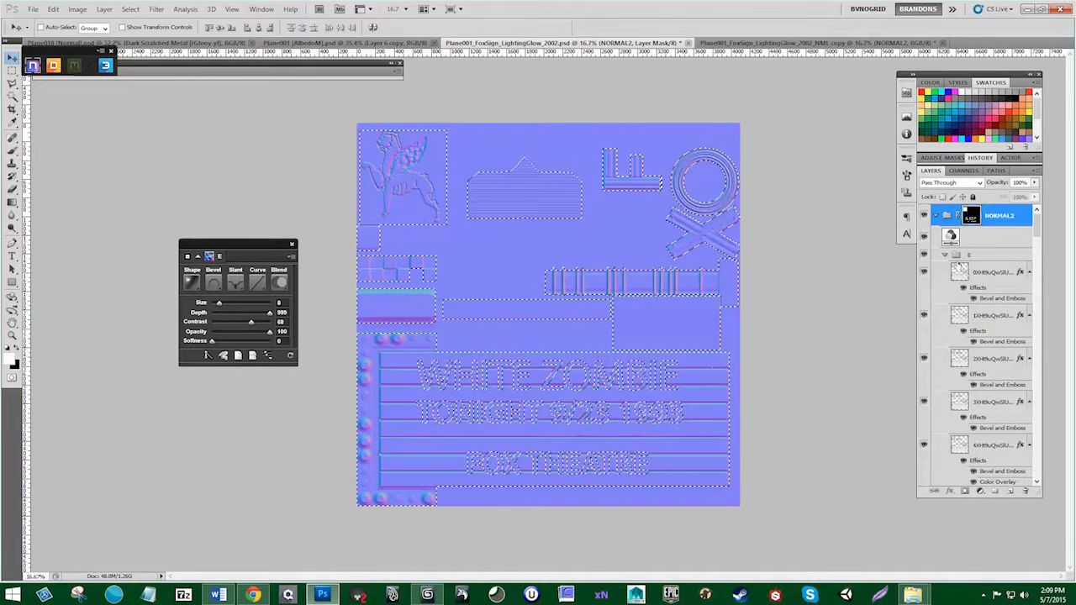
click(945, 255)
click(936, 216)
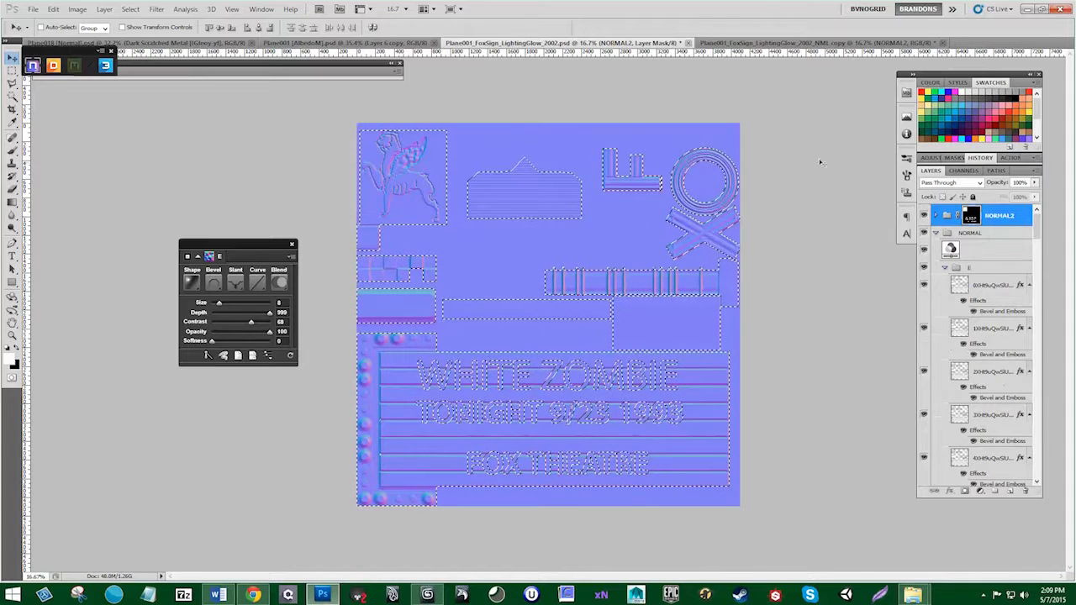
Step: Switch to the Plane001_FoxSign_LightingGlow_2002_NML copy document and load its three lettering layers as one combined selection
key(ctrl+Tab)
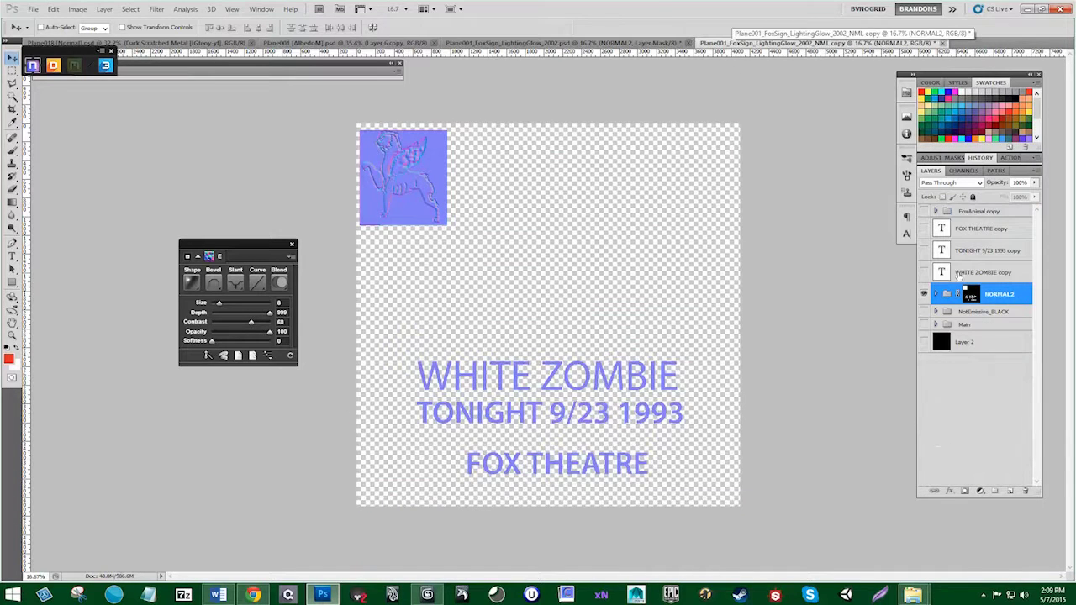
ctrl+click(942, 273)
ctrl+shift+click(942, 250)
ctrl+shift+click(941, 232)
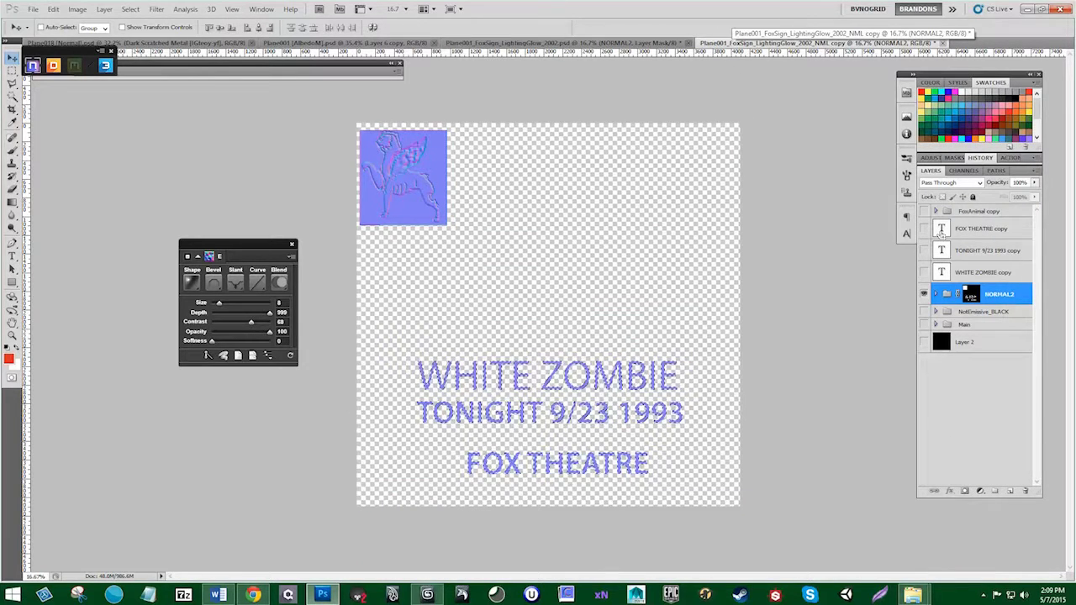
Step: Clear the selection and copy FoxAnimal copy and the three lettering layers above NORMAL2 in Plane001_FoxSign_LightingGlow_2002.psd, using a floating source window
click(973, 274)
key(ctrl+d)
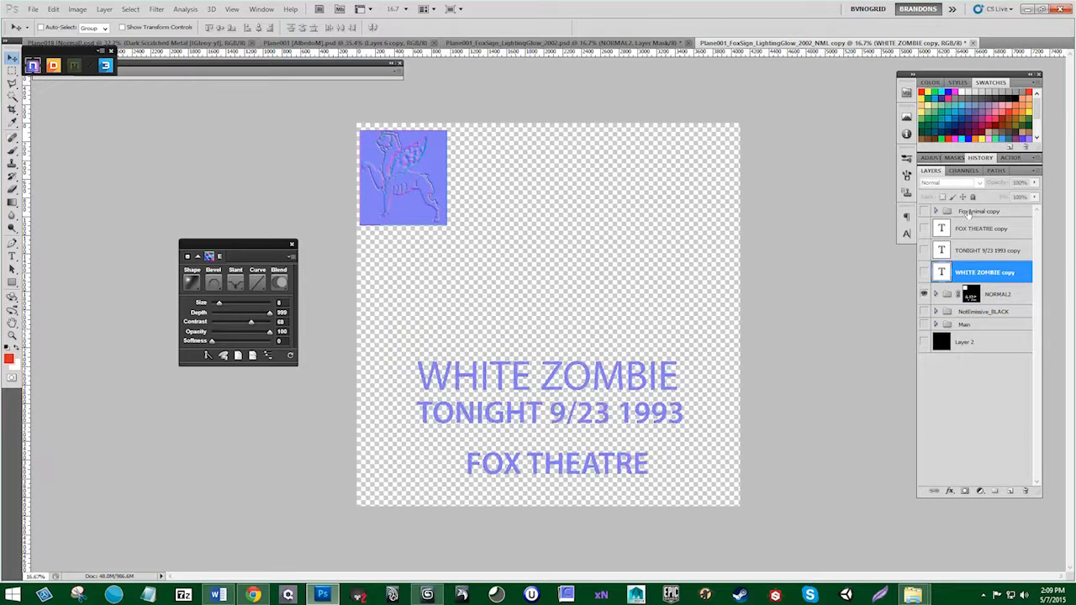
shift+click(959, 212)
drag(761, 42, 775, 299)
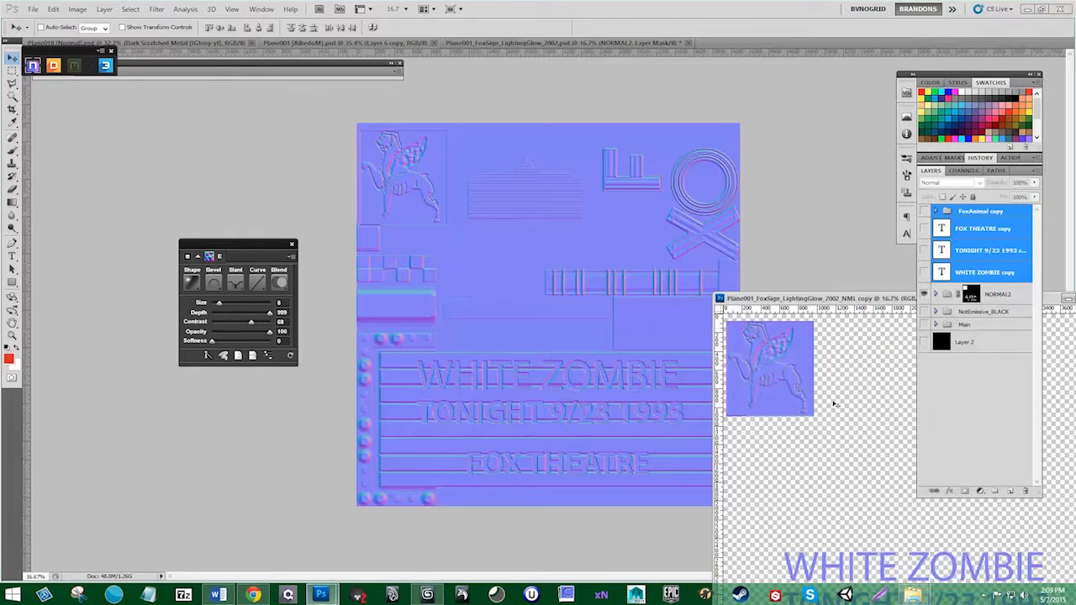
click(919, 299)
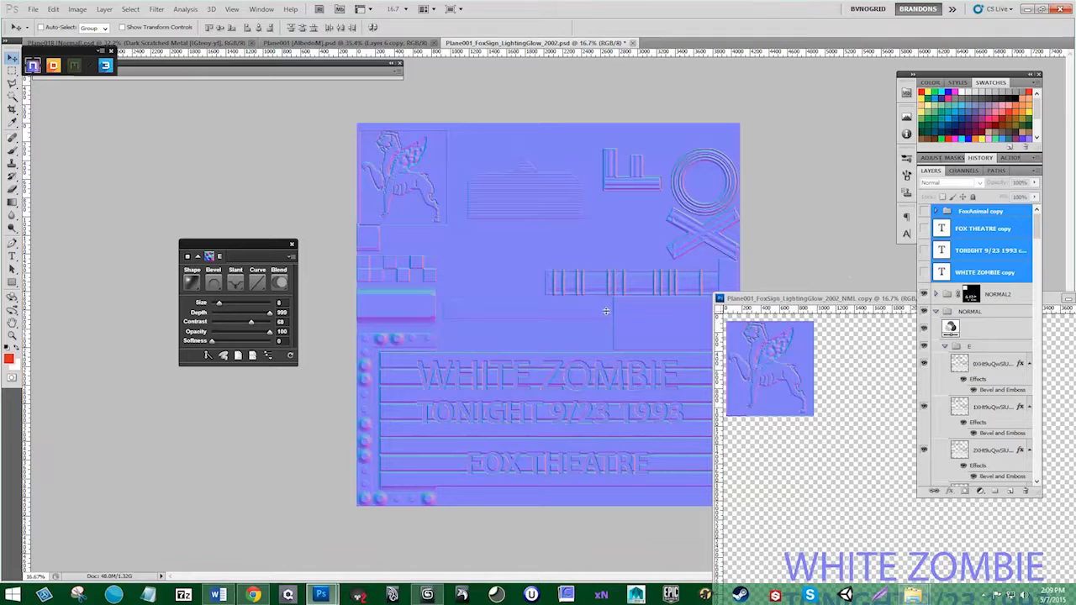
Step: Close the floating Plane001_FoxSign_LightingGlow_2002_NML copy document without saving its changes
drag(851, 301, 405, 288)
click(661, 291)
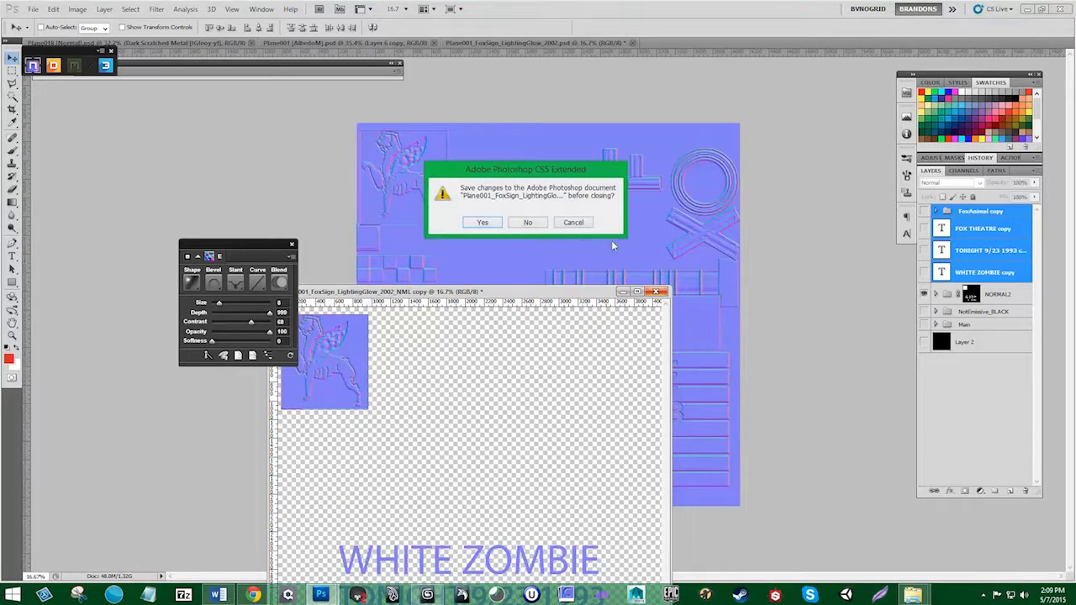
click(538, 221)
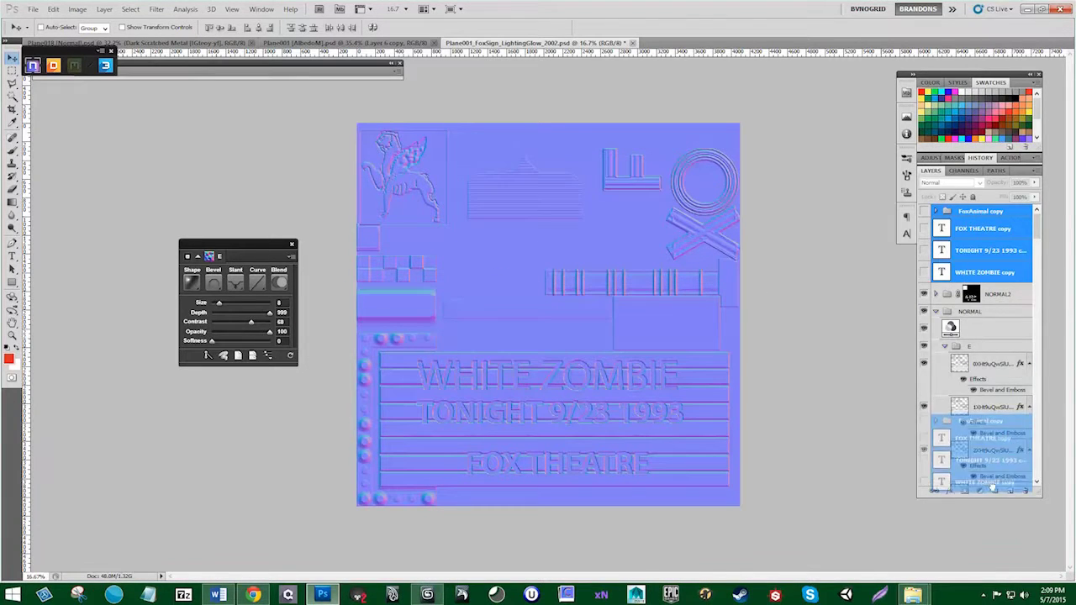
Step: Group FoxAnimal copy and the three copied lettering layers, and name the group Mask
key(ctrl+g)
double_click(972, 212)
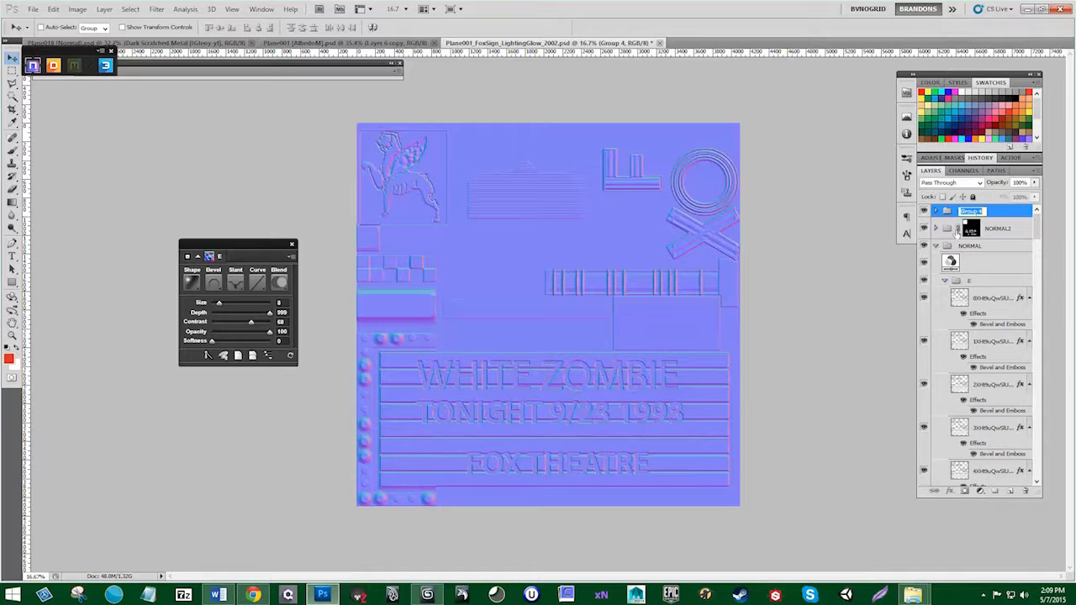
text(Mask)
key(Return)
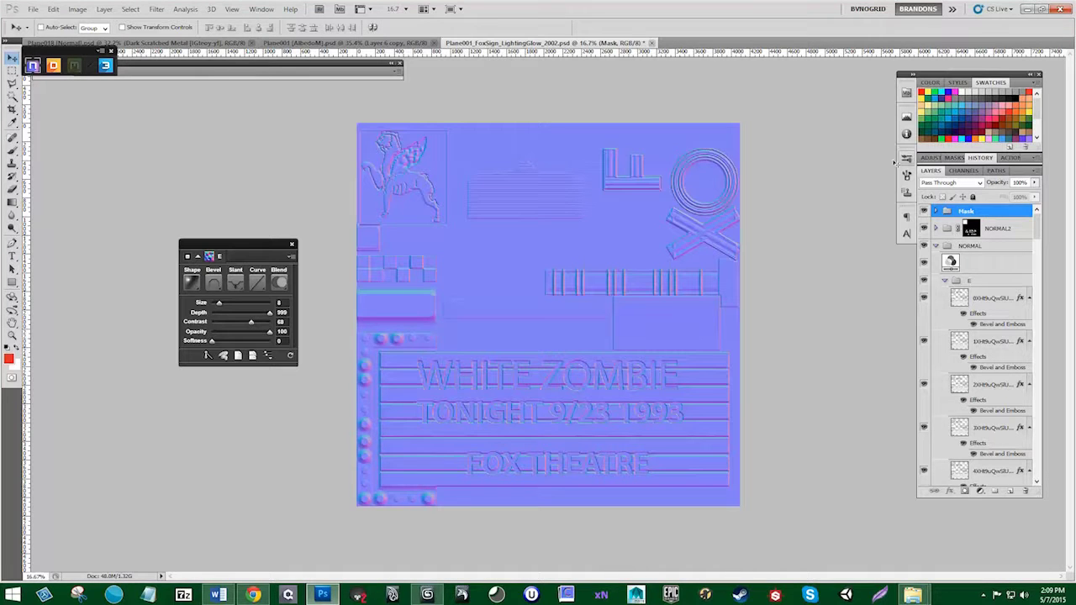
Step: Load the three lettering layers inside the Mask group as one combined selection, and collapse and hide the group
click(936, 211)
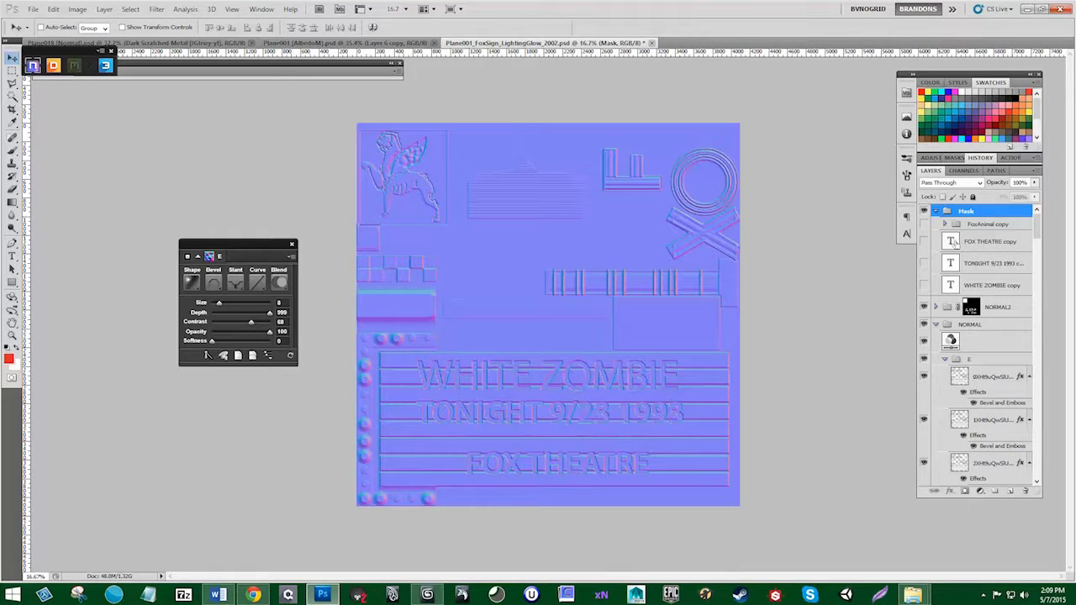
ctrl+click(951, 241)
ctrl+shift+click(951, 263)
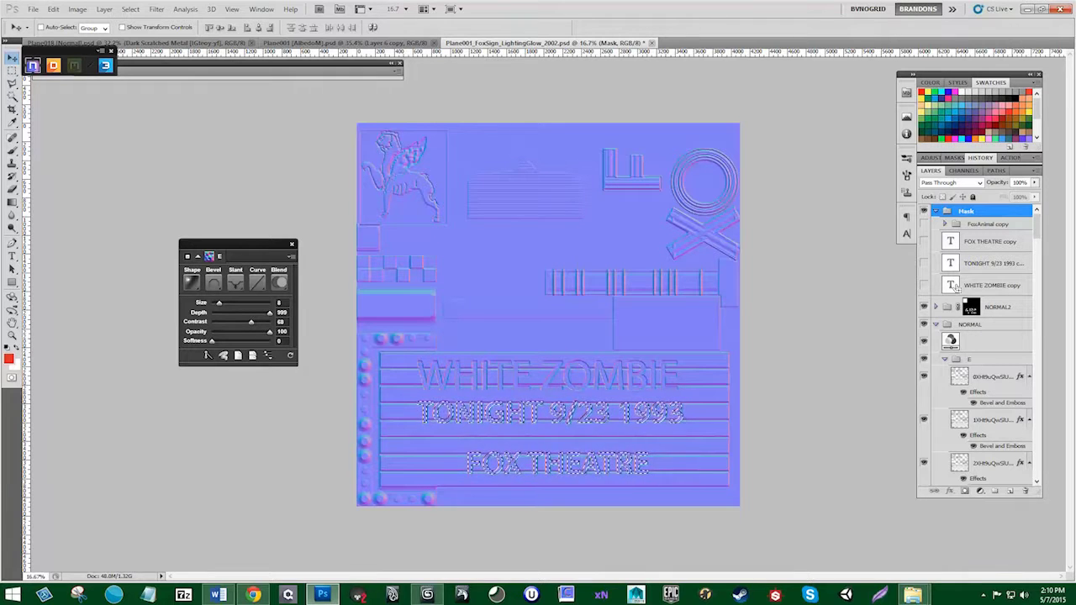
ctrl+shift+click(951, 286)
click(936, 211)
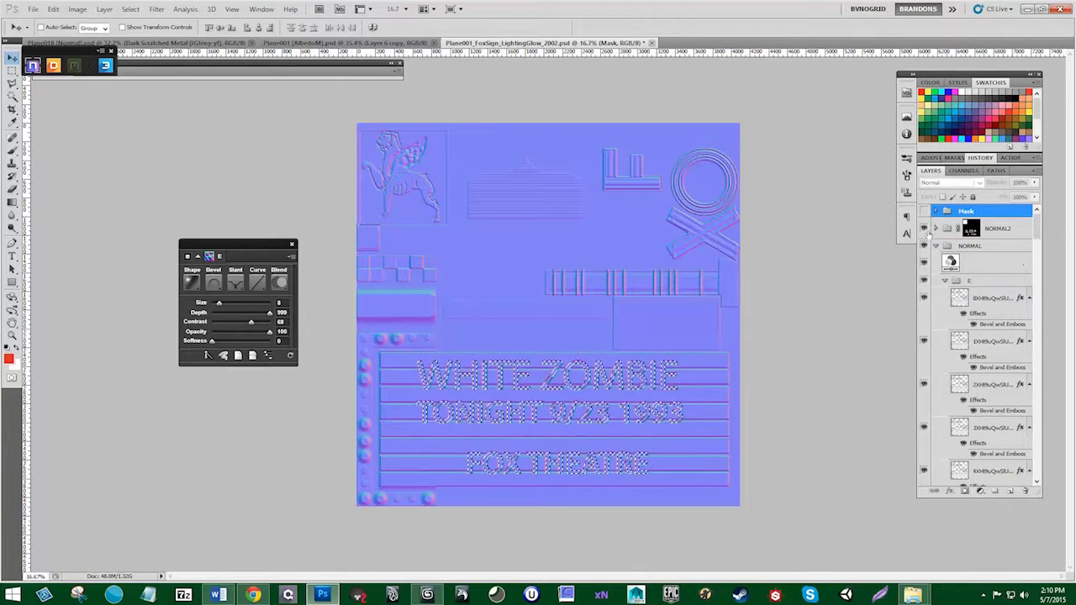
Step: Hide NORMAL2 and briefly hide NORMAL to check the lettering selection against the color artwork beneath
click(936, 246)
click(924, 245)
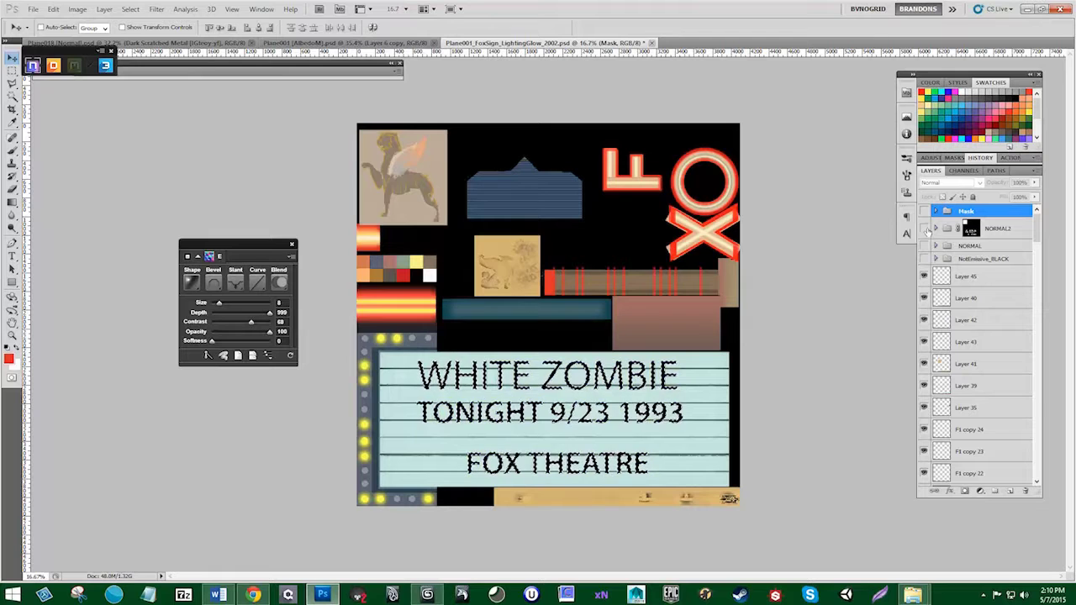
click(924, 246)
click(936, 245)
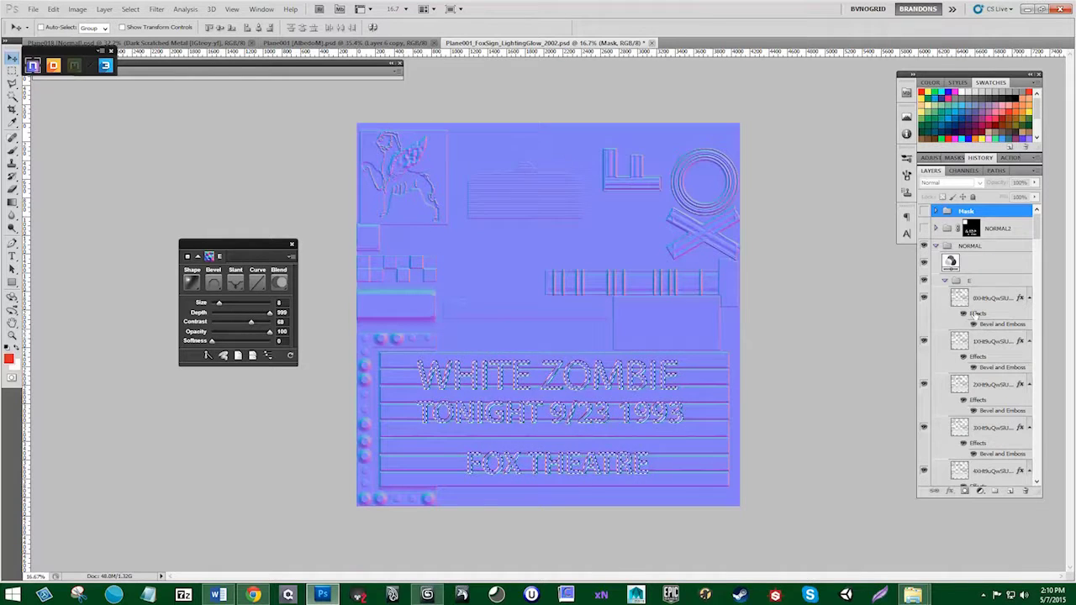
Step: Invert the lettering selection and add it as a layer mask on the NORMAL group to cut the letters out
click(959, 249)
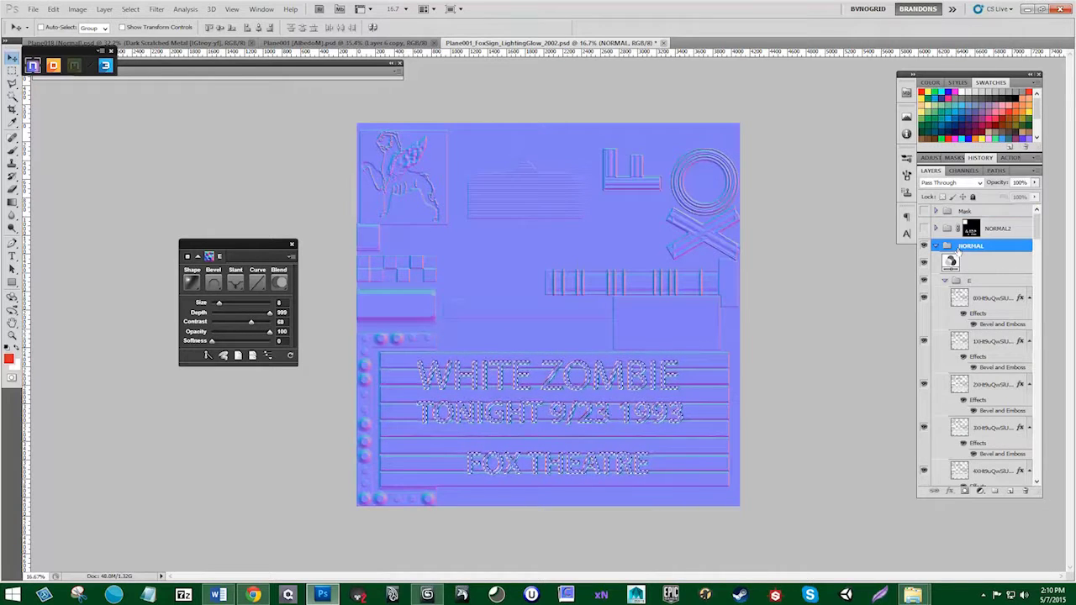
click(965, 492)
key(ctrl+z)
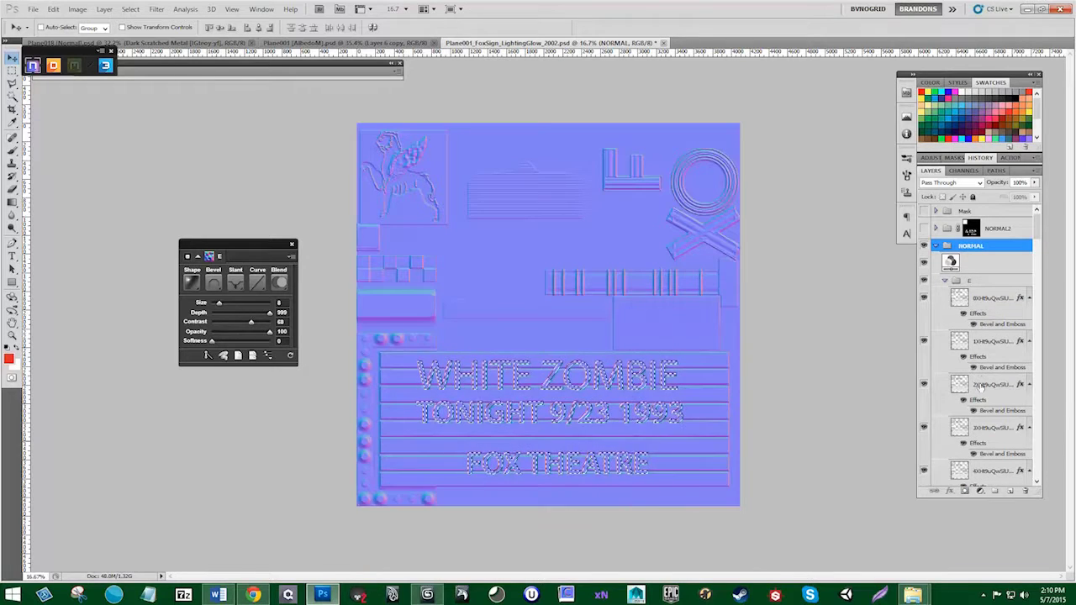
key(ctrl+shift+i)
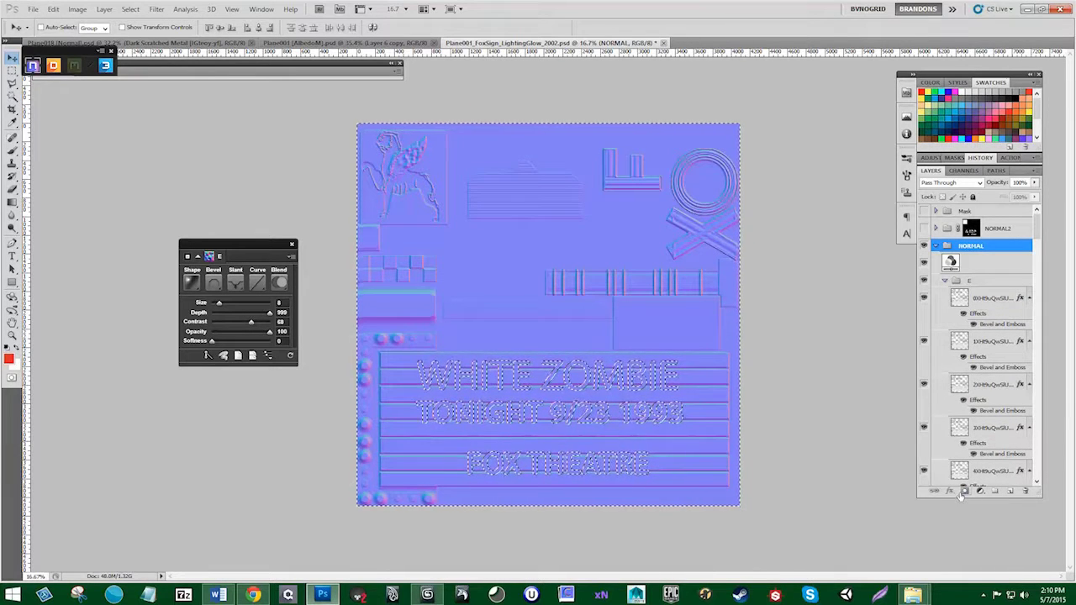
click(964, 492)
Step: Toggle NORMAL2's visibility to check how it fills the masked lettering, leaving the group shown
click(924, 228)
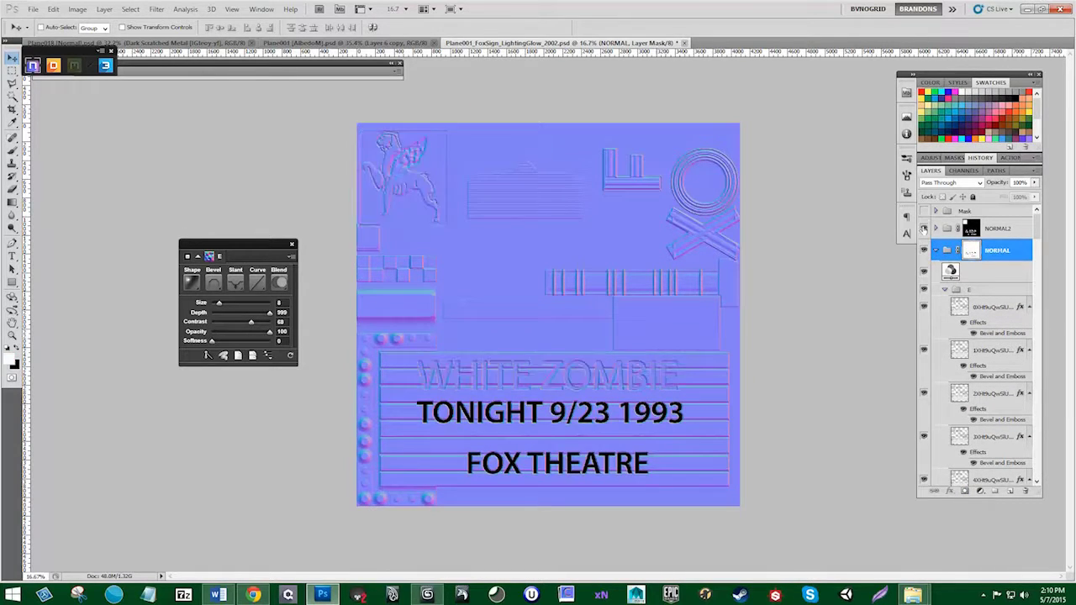
click(924, 228)
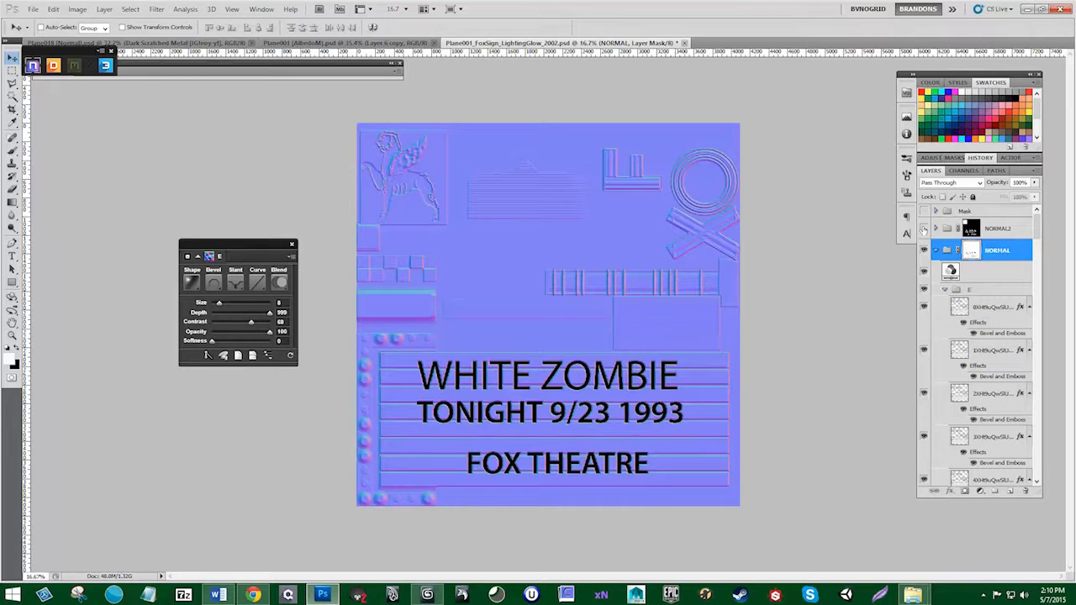
click(924, 228)
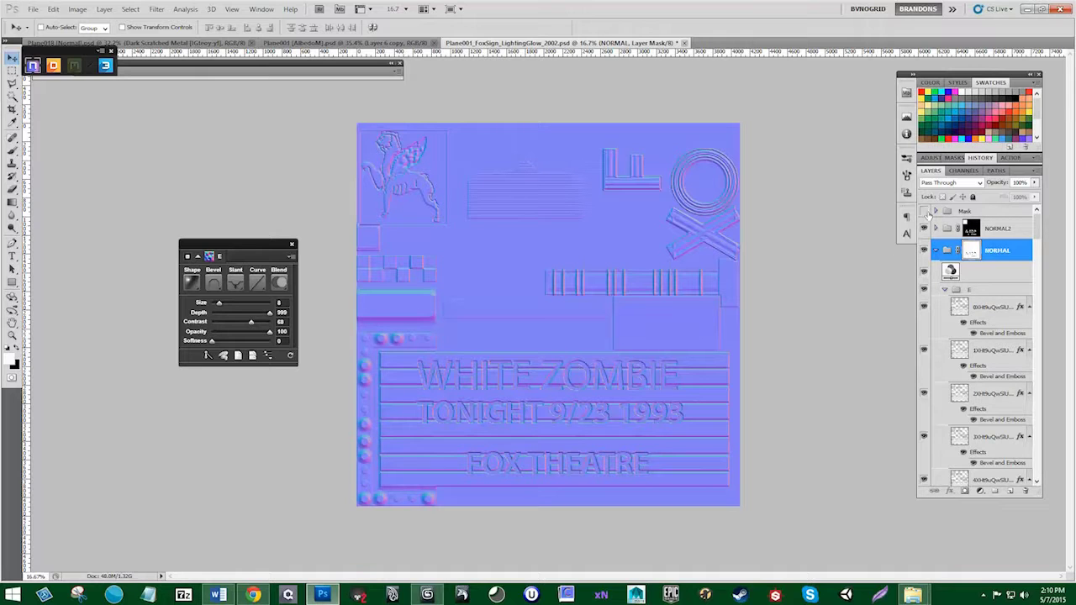
Step: Give the Mask group a yellow color label and collapse the NORMAL group
right_click(927, 211)
click(950, 287)
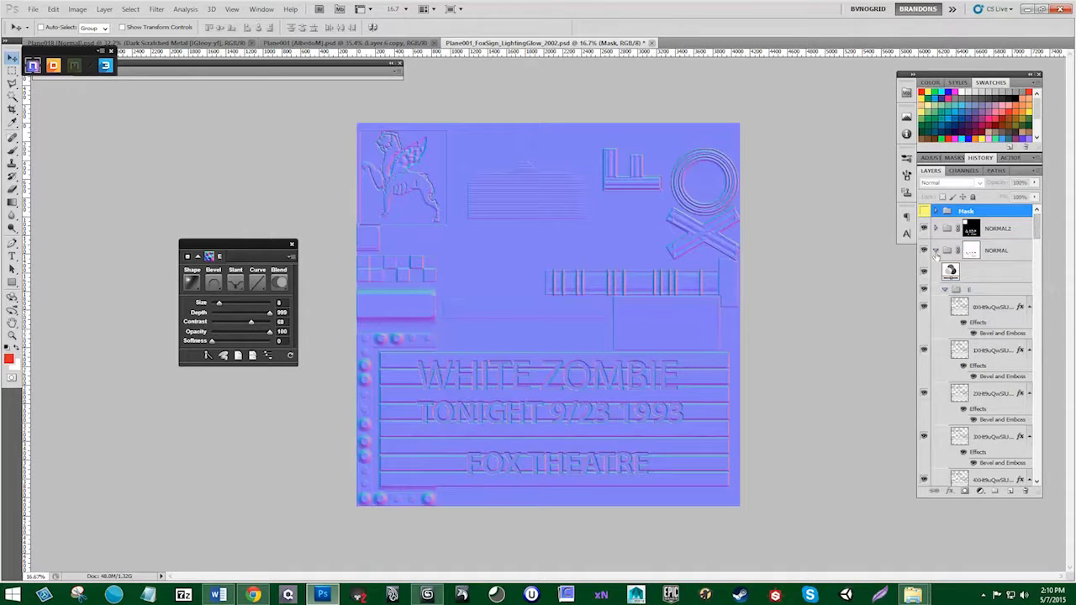
click(936, 252)
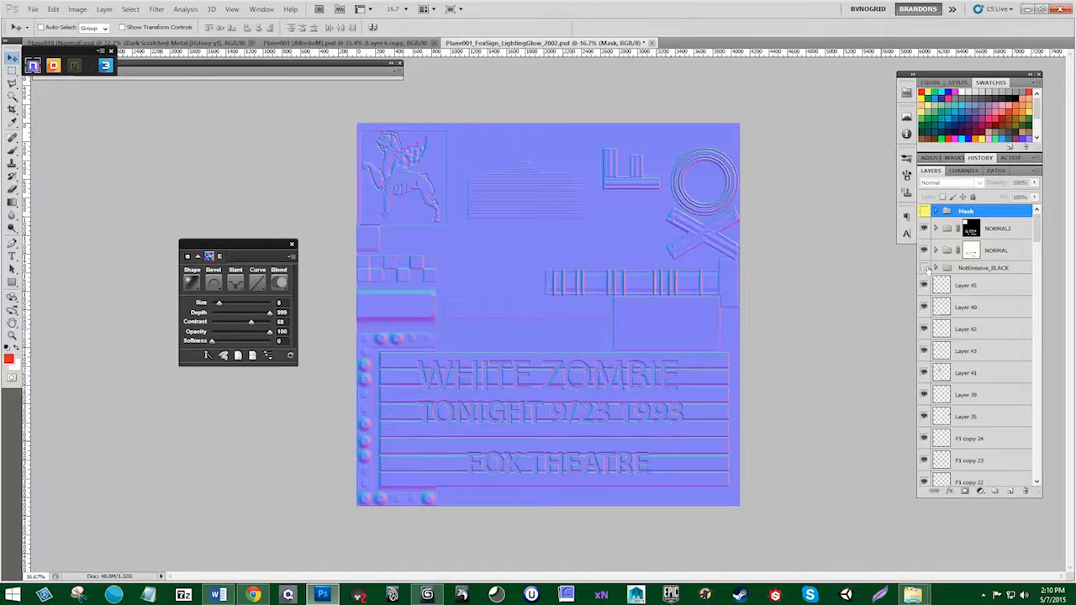
Step: Group all artwork layers from Layer 45 down to the one just above Layer 2, and name the group Main
click(925, 268)
click(965, 287)
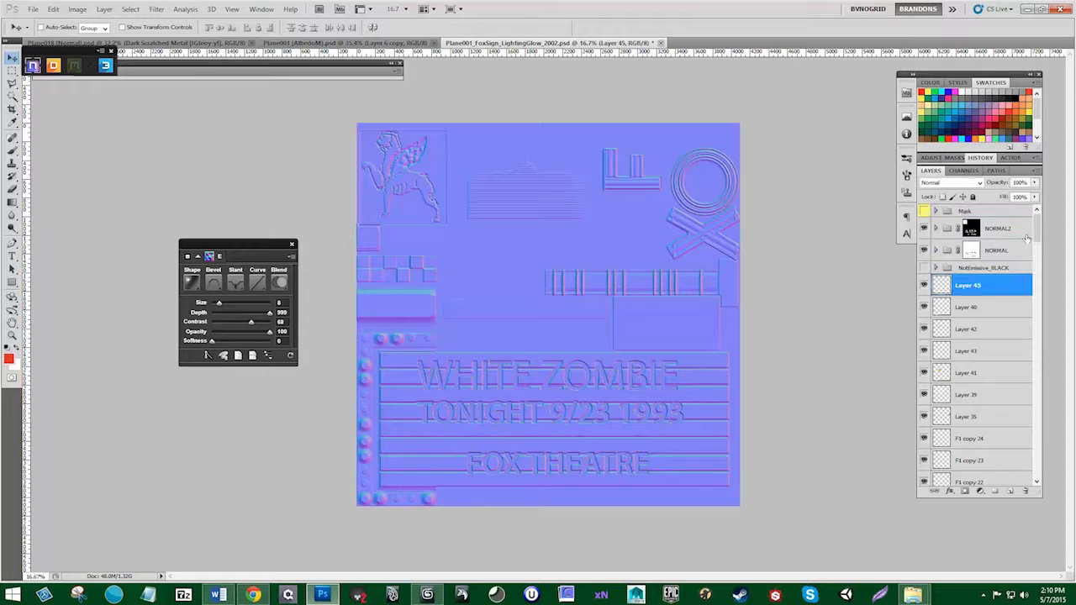
scroll(980, 379, down, 15)
shift+click(986, 455)
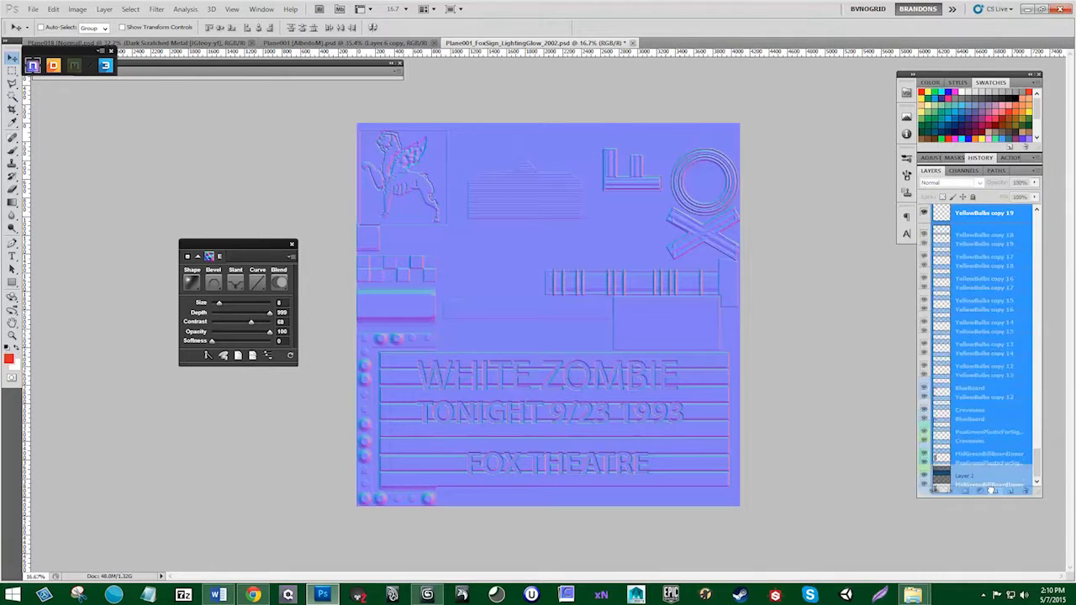
key(ctrl+g)
double_click(967, 280)
text(Main)
key(Return)
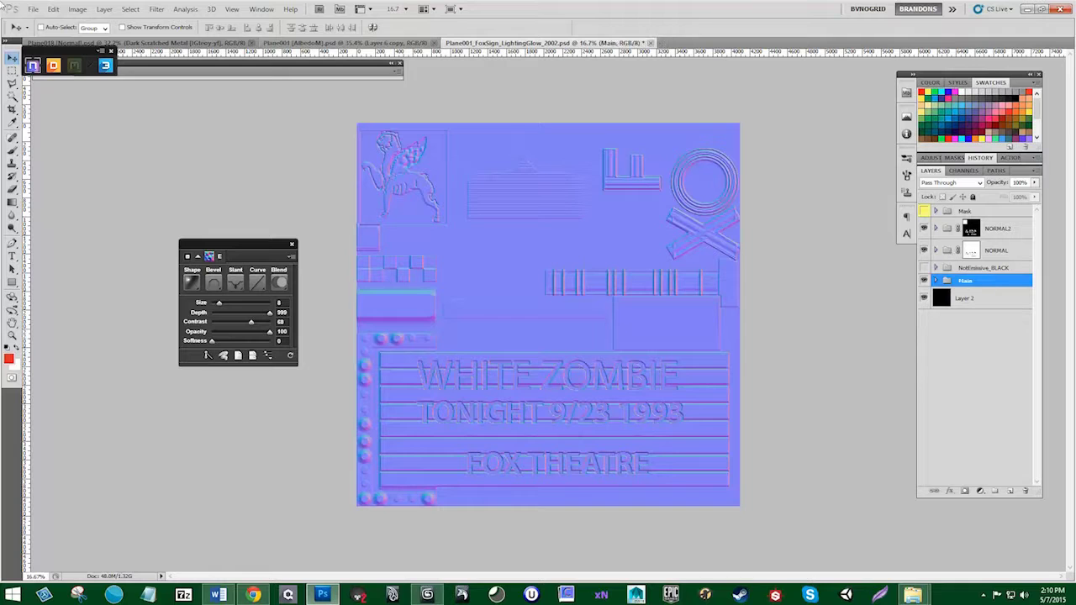
Step: Save the document in the MapC folder as Plane001_FoxSign_LightingGlow_2003.psd with Maximize Compatibility on
click(33, 9)
click(50, 179)
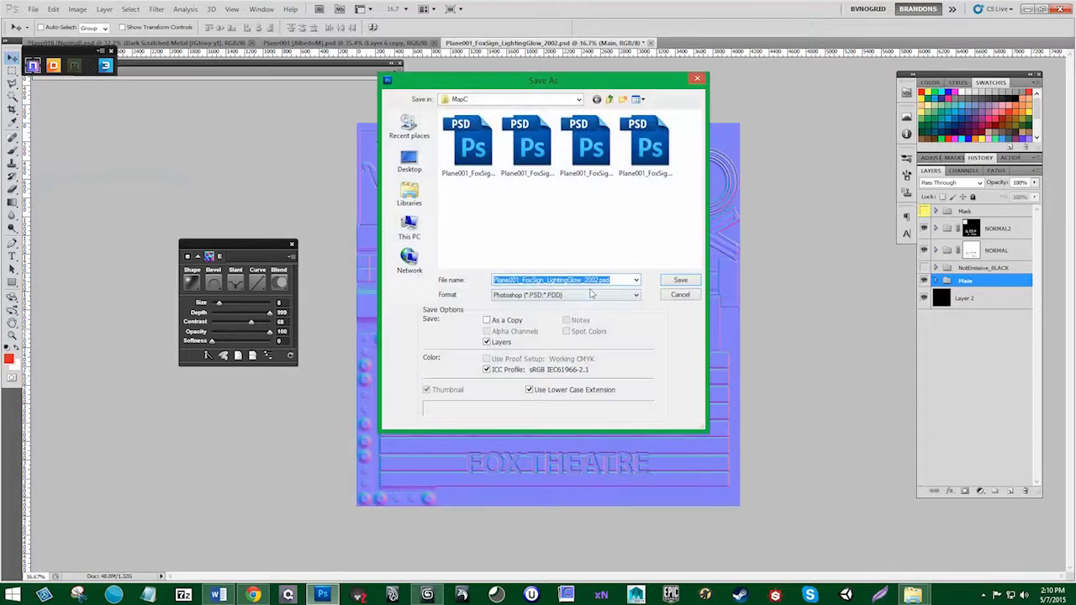
click(596, 280)
click(680, 281)
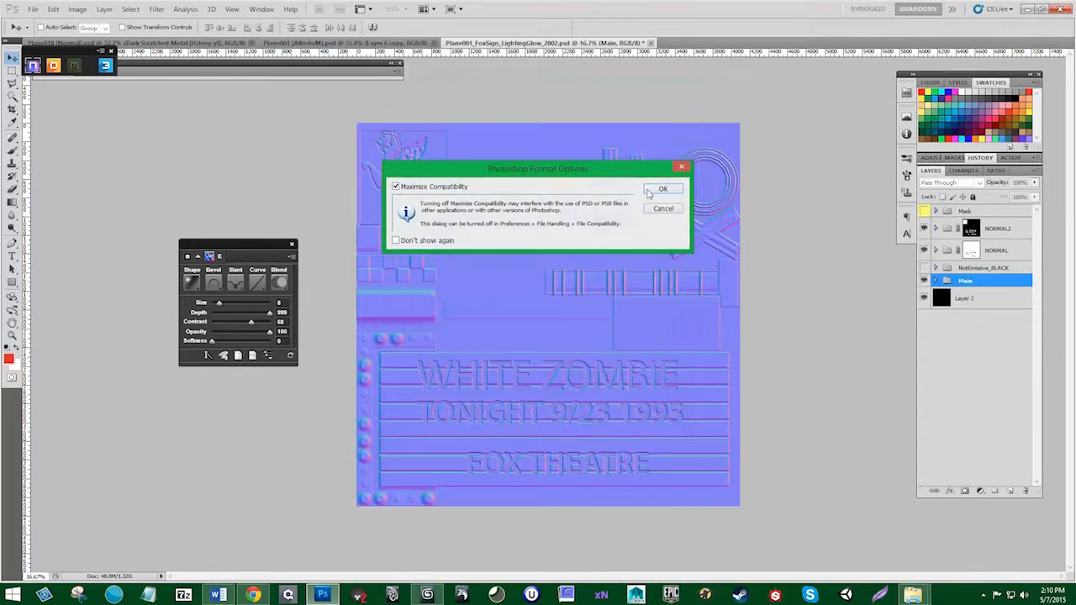
key(Return)
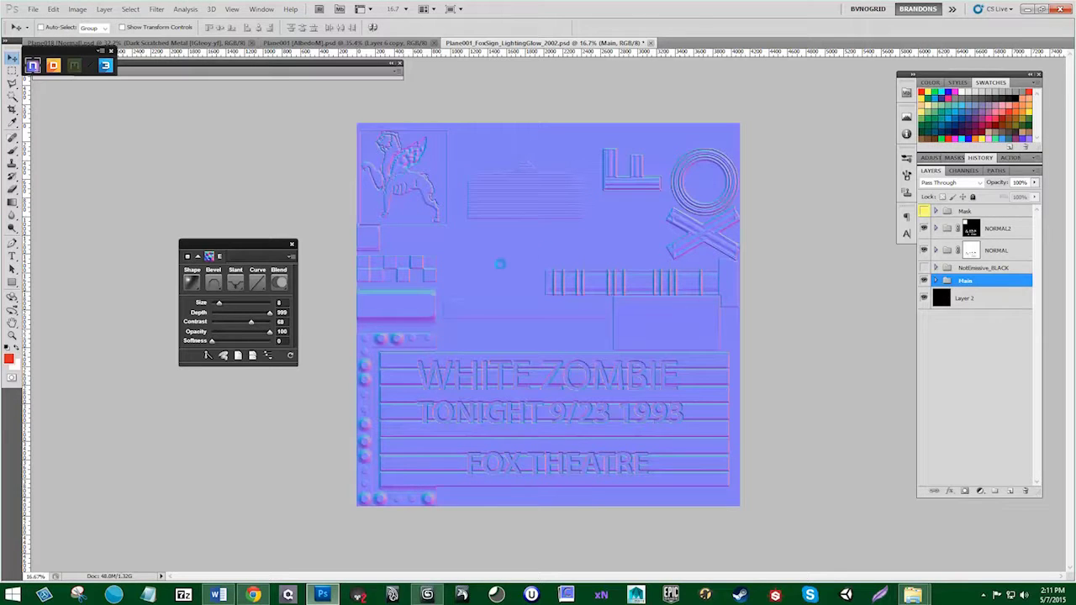
Step: Save a PNG copy of the combined normal map over the existing normal map PNG in the MapC folder
click(33, 8)
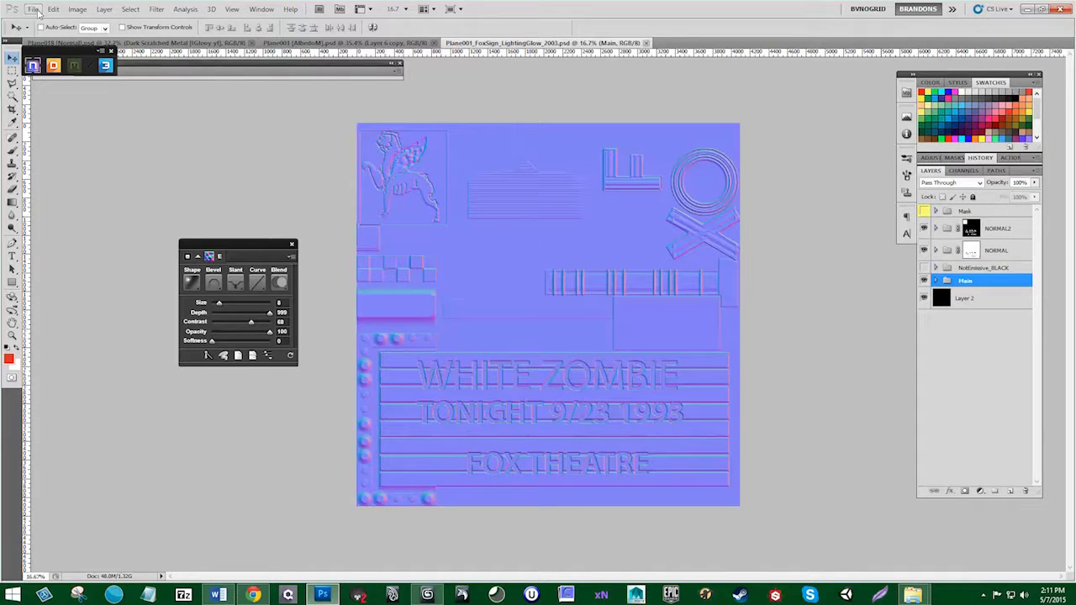
click(76, 180)
click(540, 296)
click(545, 430)
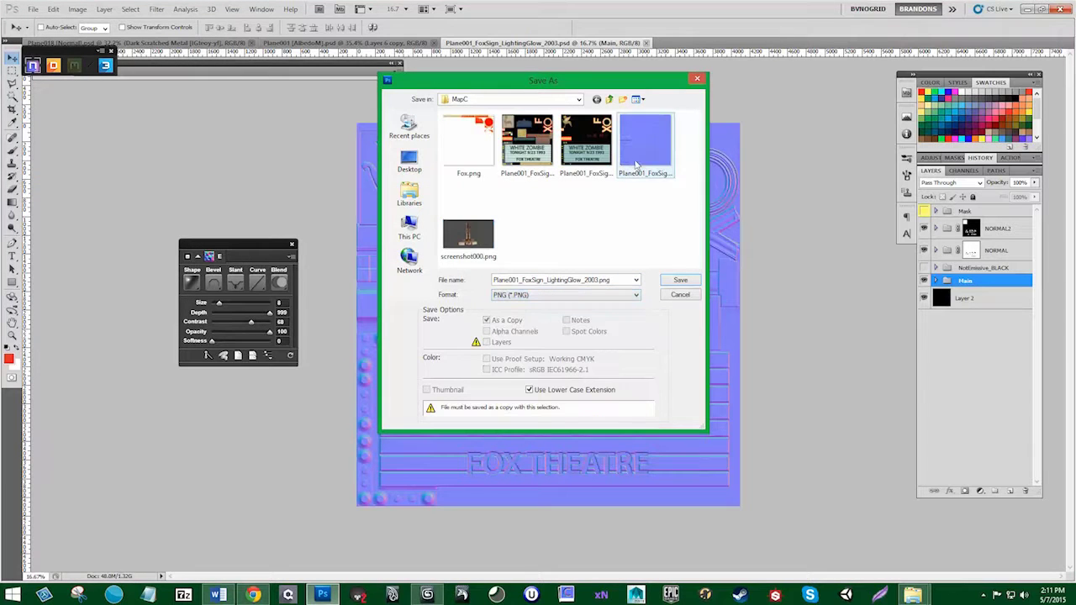
click(637, 159)
click(675, 279)
click(493, 215)
click(539, 153)
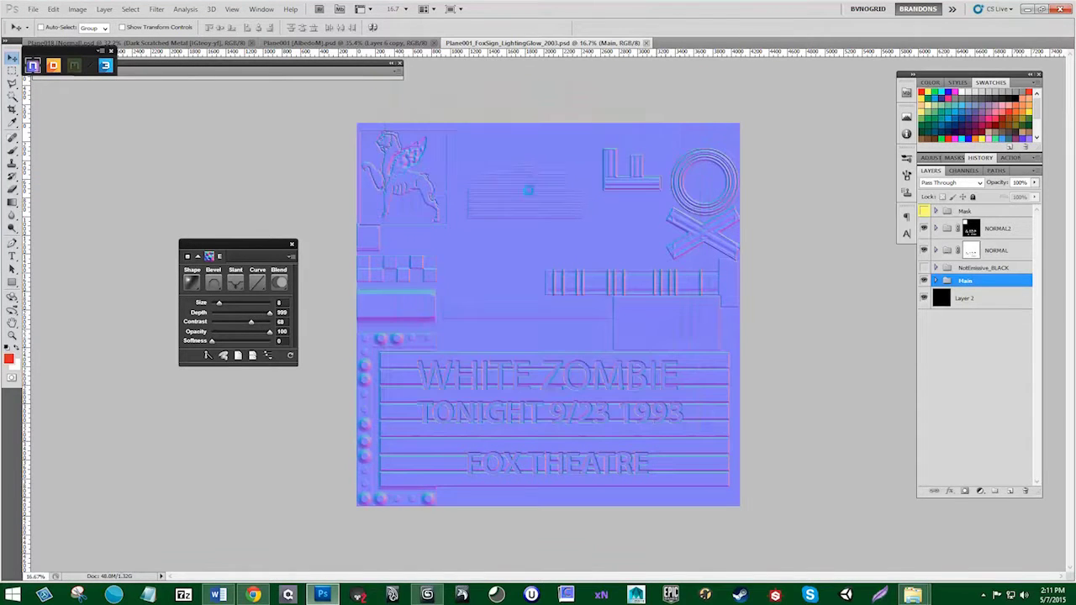
Step: Switch to the Word document Checklist for Tutorial.docx, mark "Fix glow map to not glow parts" with an x, and highlight the Re-name Textures entry
click(217, 595)
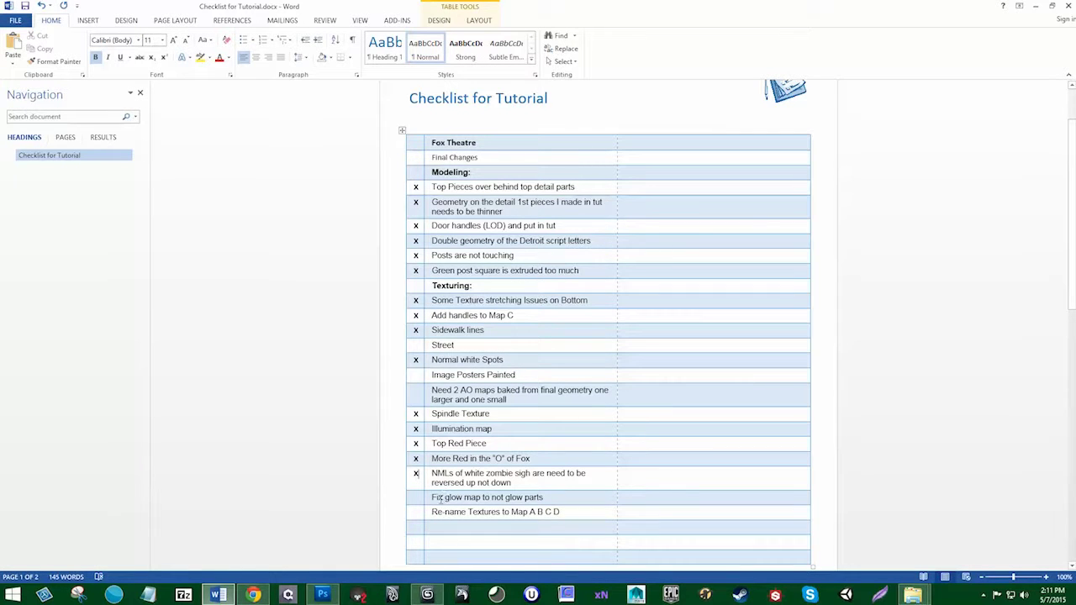
drag(437, 498, 536, 500)
click(417, 498)
text(x)
drag(434, 512, 560, 512)
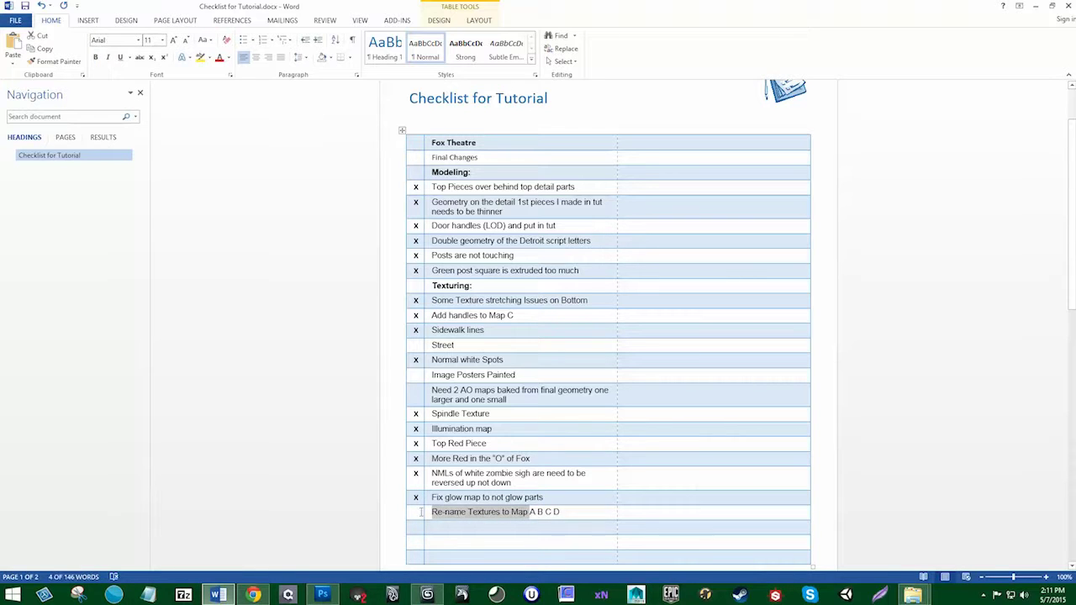
Step: Switch to Photoshop and review the open FoxSign, AlbedoM and Normal texture documents against the Re-name Textures checklist entry
key(shift+Tab)
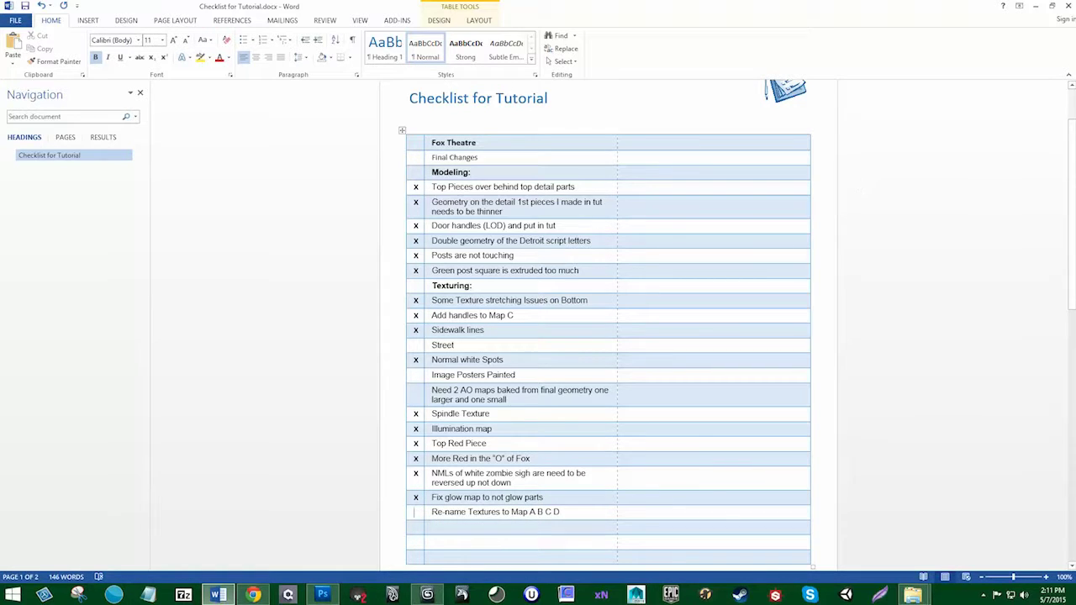
click(1037, 7)
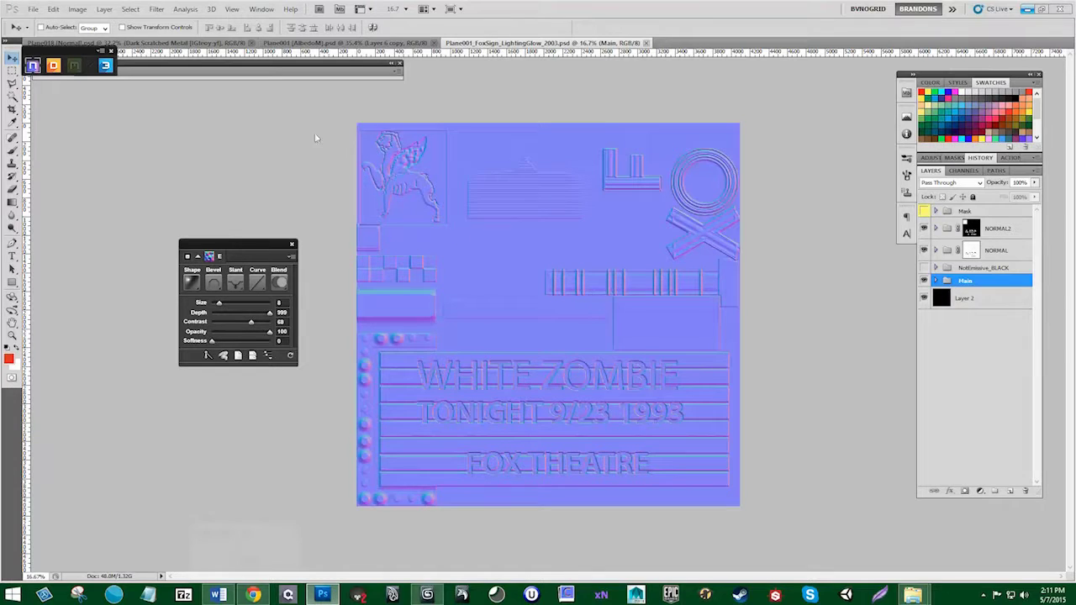
click(33, 10)
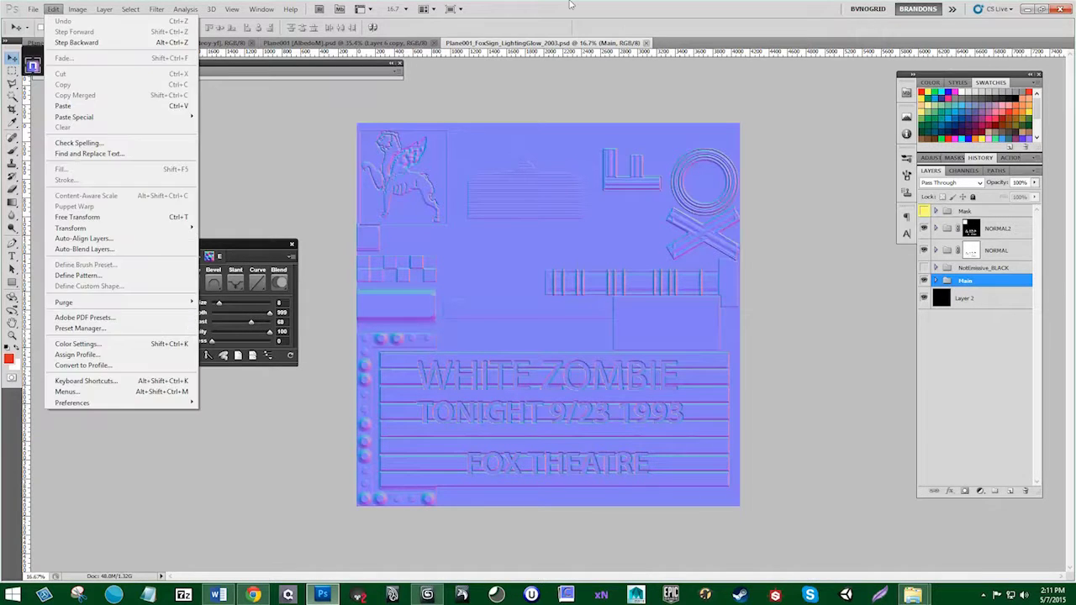
click(53, 9)
click(408, 42)
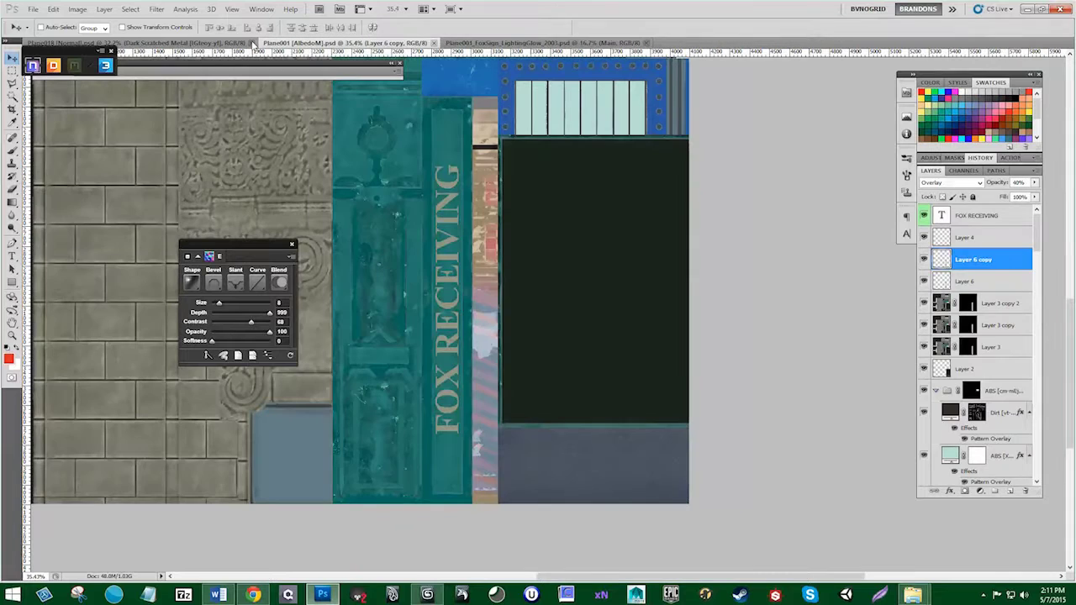
click(33, 9)
click(191, 43)
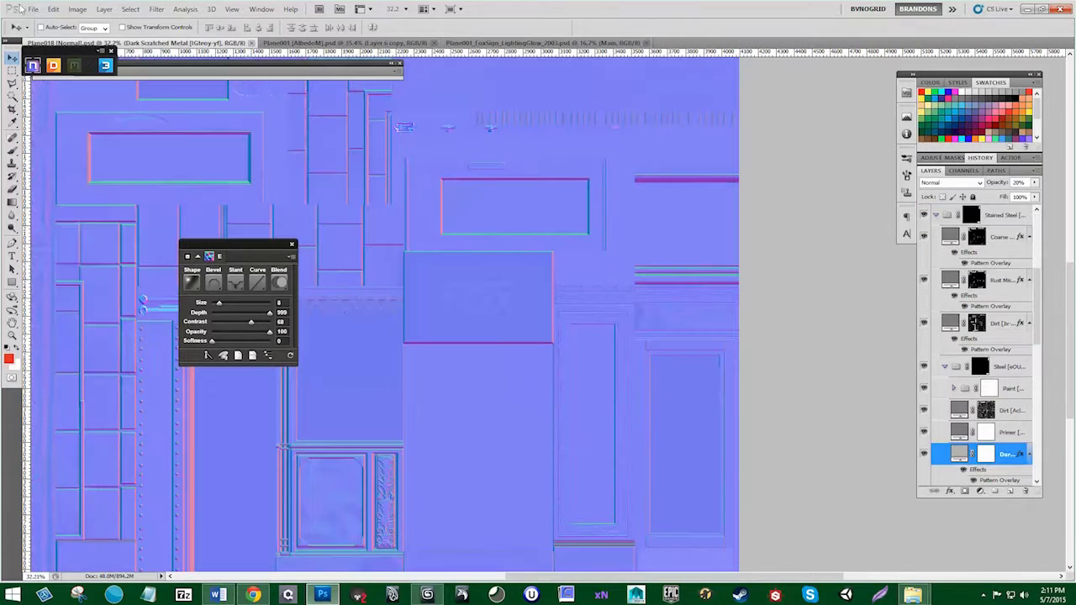
click(33, 9)
click(33, 10)
click(339, 43)
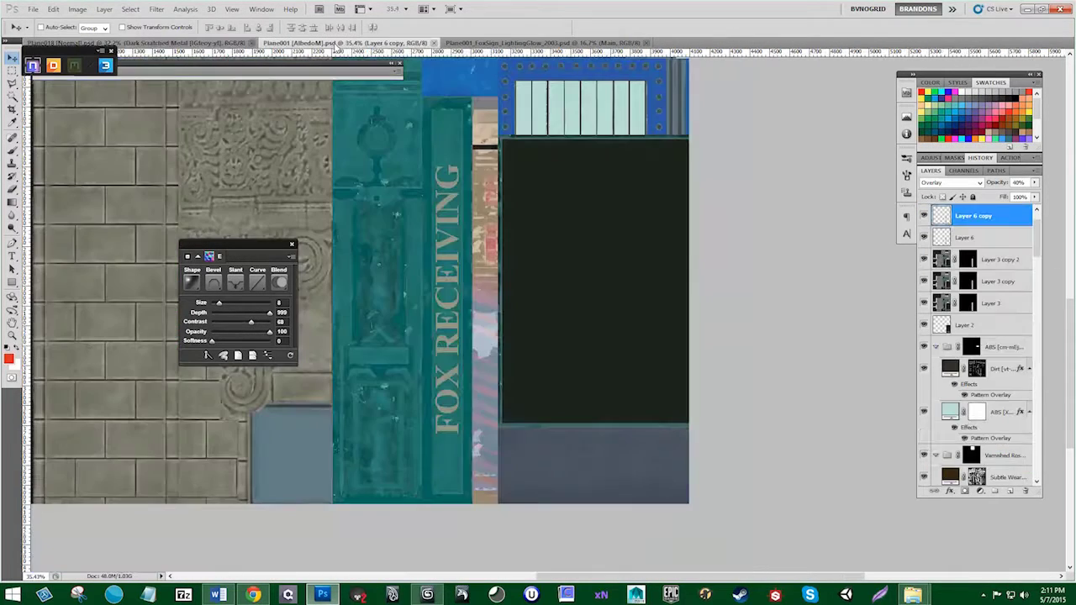
click(218, 594)
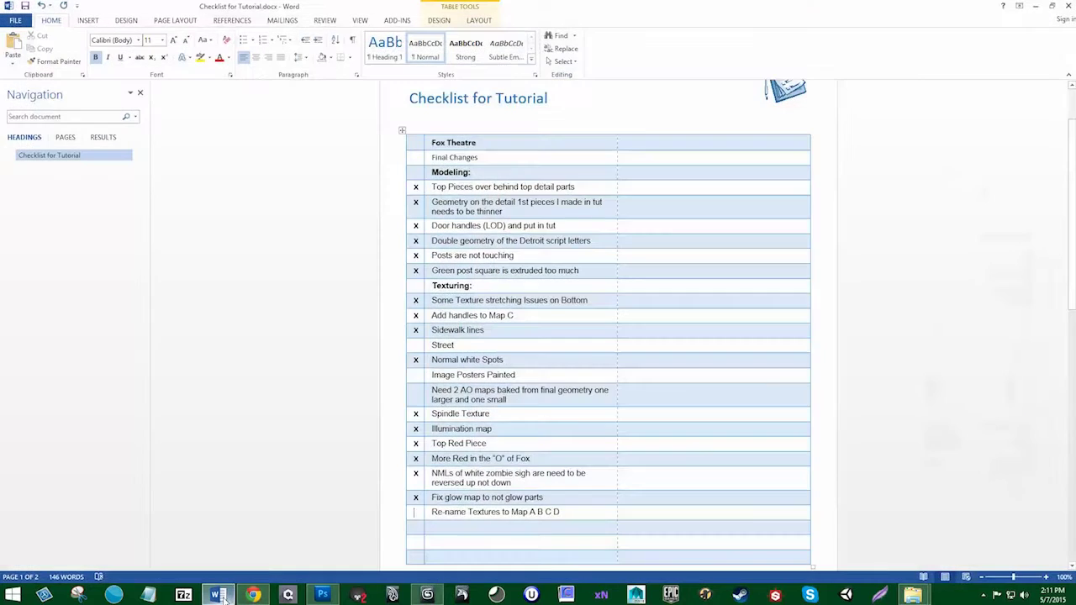
click(218, 594)
Step: Close the Normal, AlbedoM and FoxSign texture documents and exit Photoshop
click(251, 43)
click(200, 43)
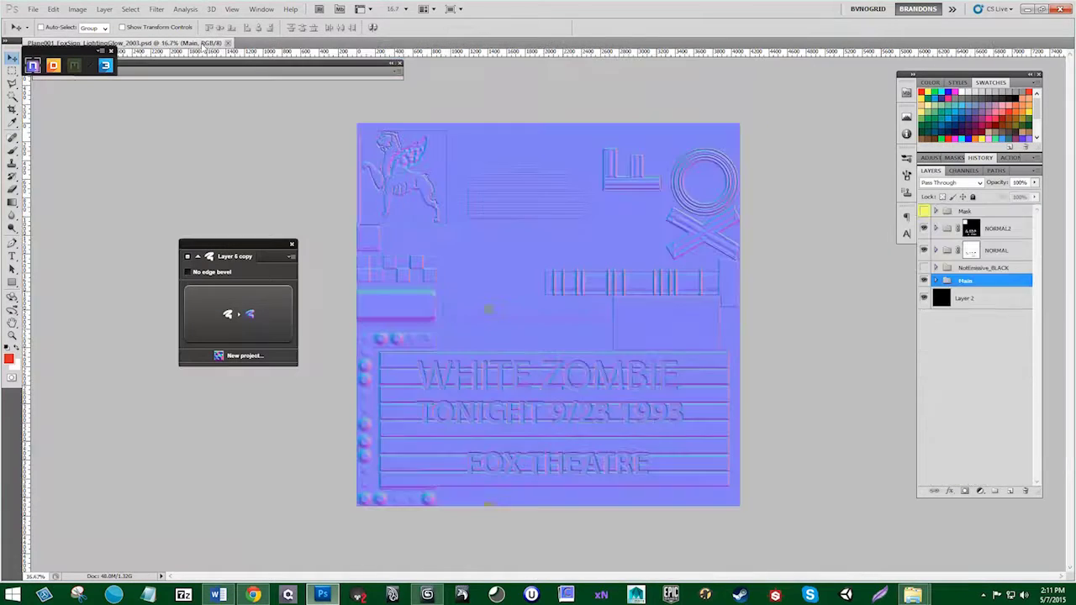
click(228, 43)
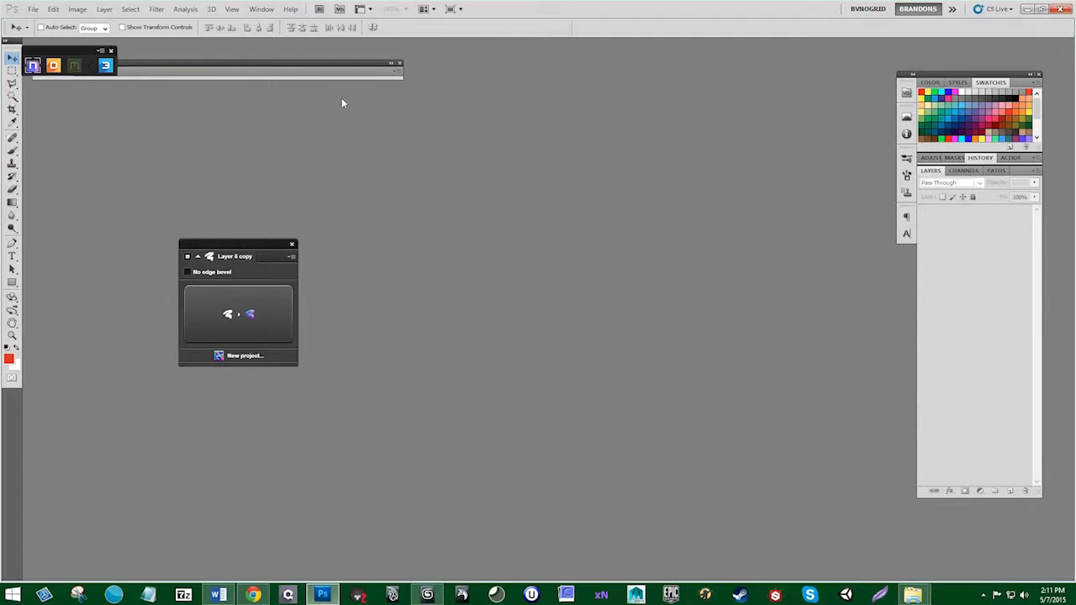
click(1063, 12)
click(447, 372)
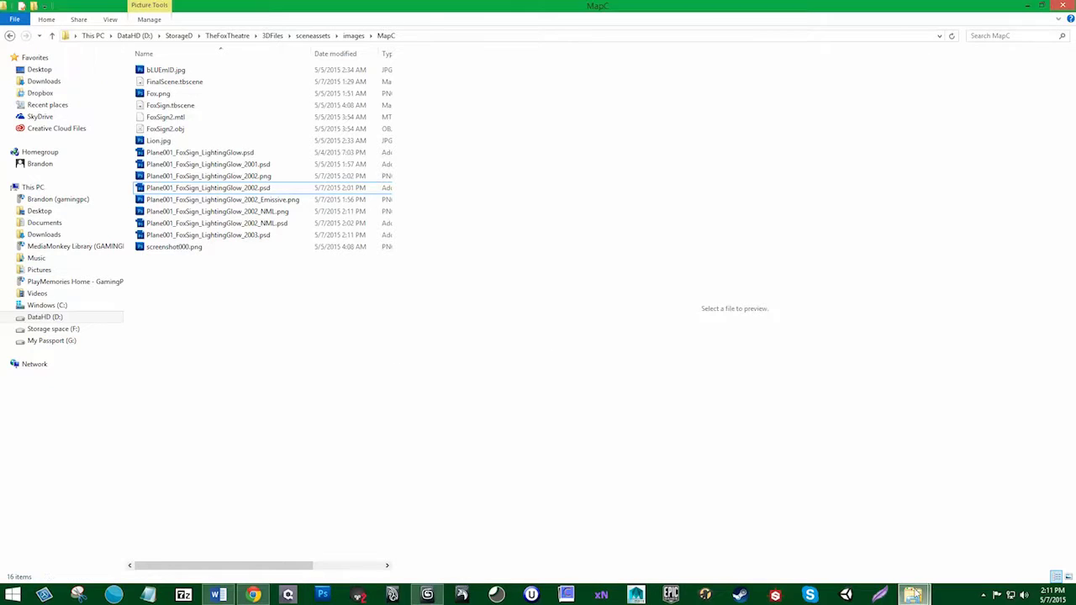
Step: Switch to File Explorer, go back to the images folder and preview the SheetA and SheetB map images
click(914, 593)
click(954, 525)
click(11, 36)
click(202, 114)
click(206, 126)
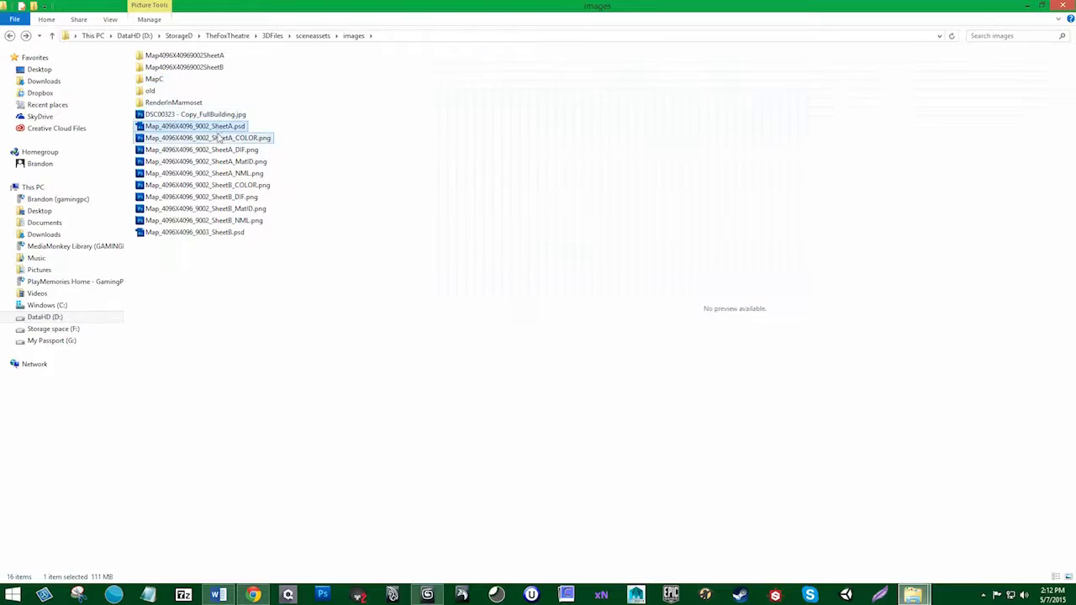
click(214, 138)
click(219, 162)
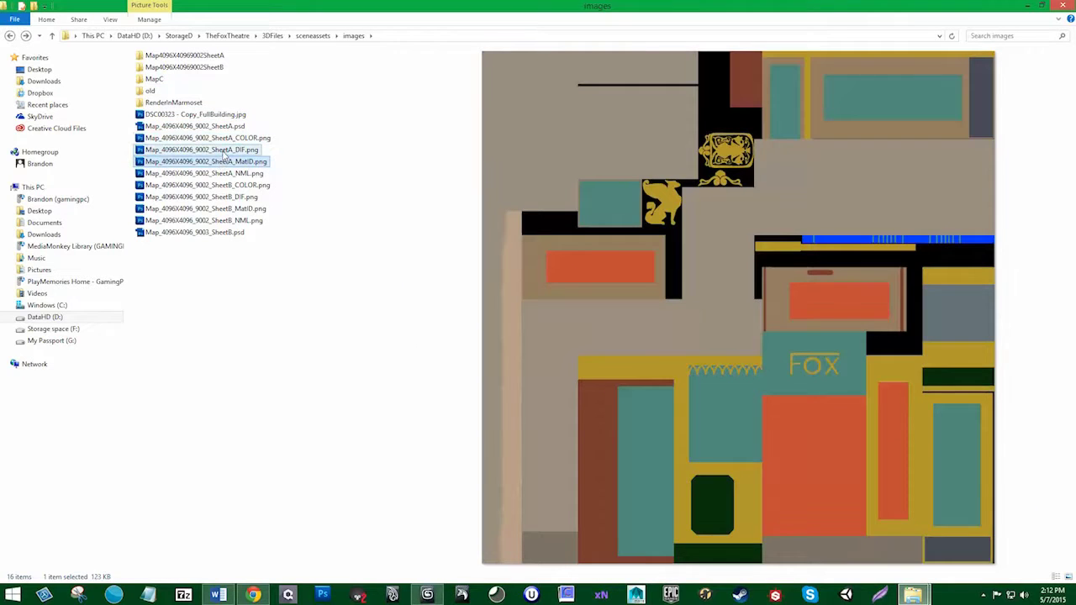
click(223, 151)
click(217, 185)
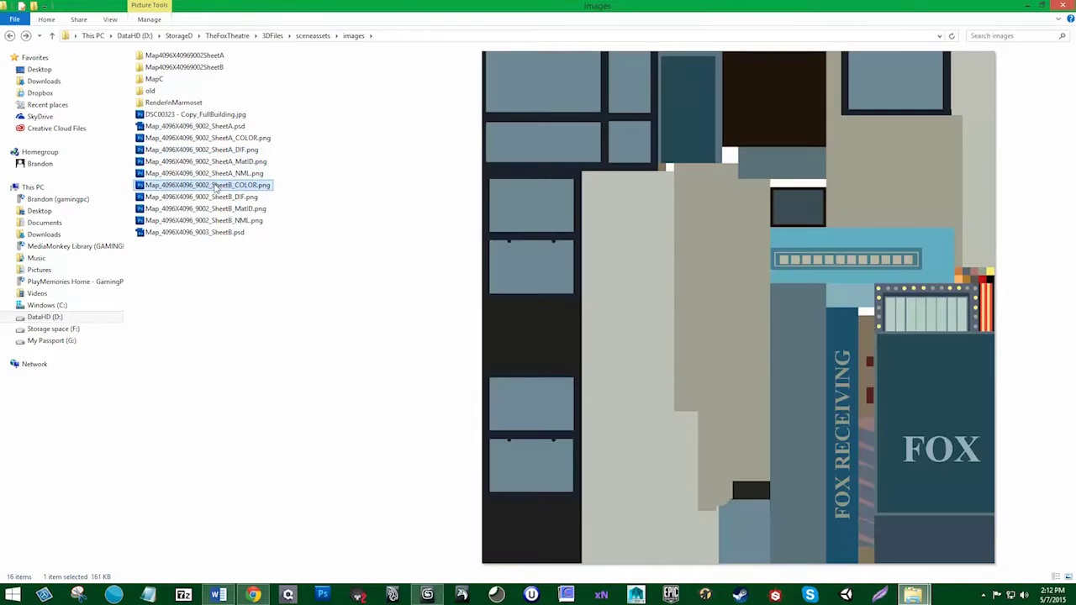
Step: Create a new folder named Originals in the images folder
right_click(196, 271)
mouse_move(300, 434)
click(358, 244)
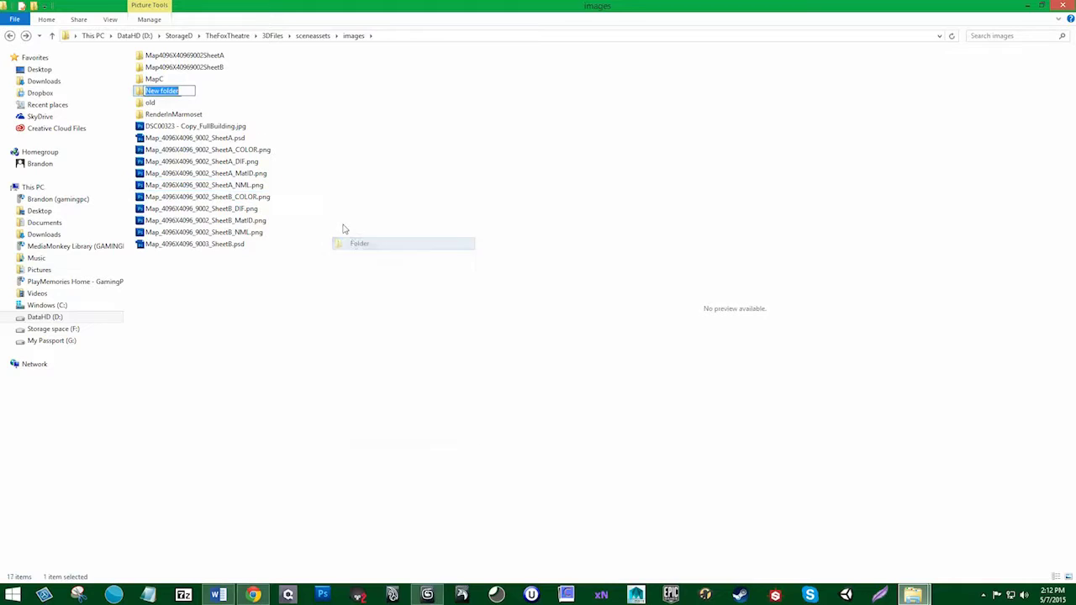
text(Oringinal)
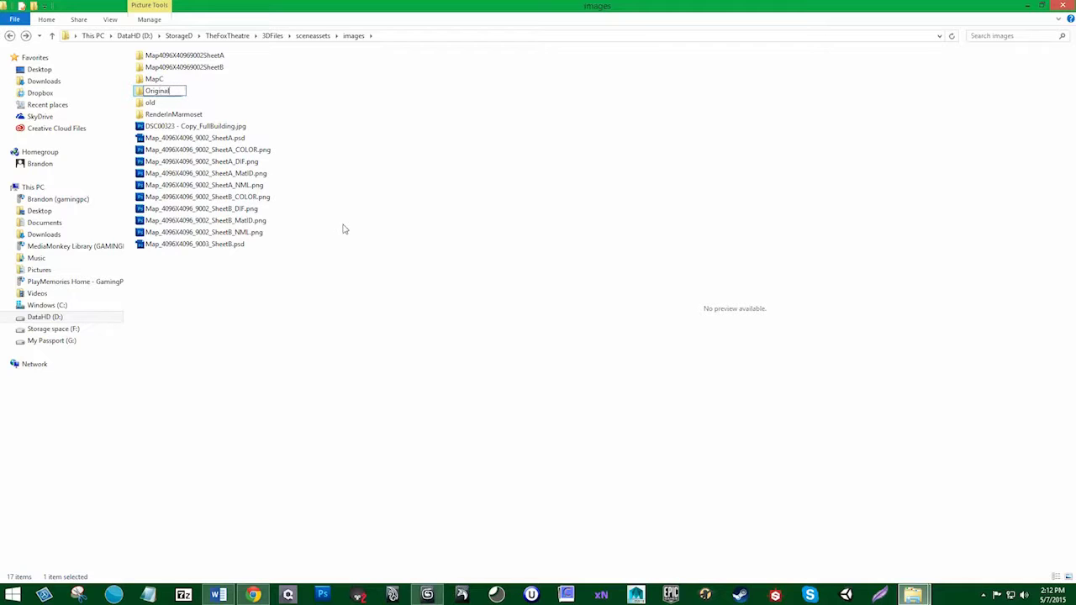
Step: Move the loose image files, including all Map_4096X4096 SheetA and SheetB files, into the Originals folder
click(193, 244)
shift+click(155, 139)
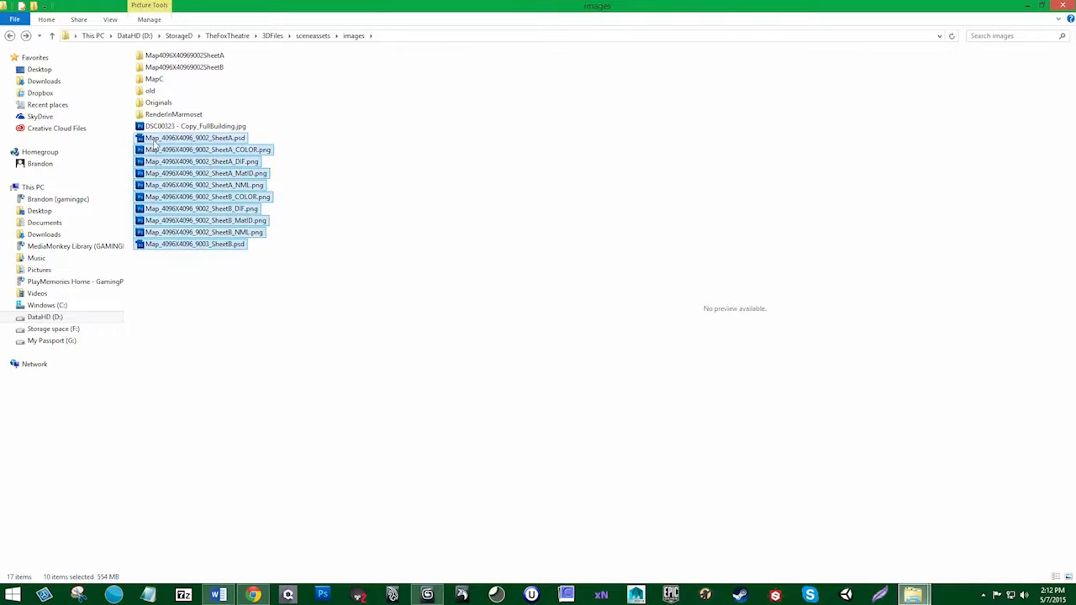
drag(163, 149, 158, 103)
click(170, 128)
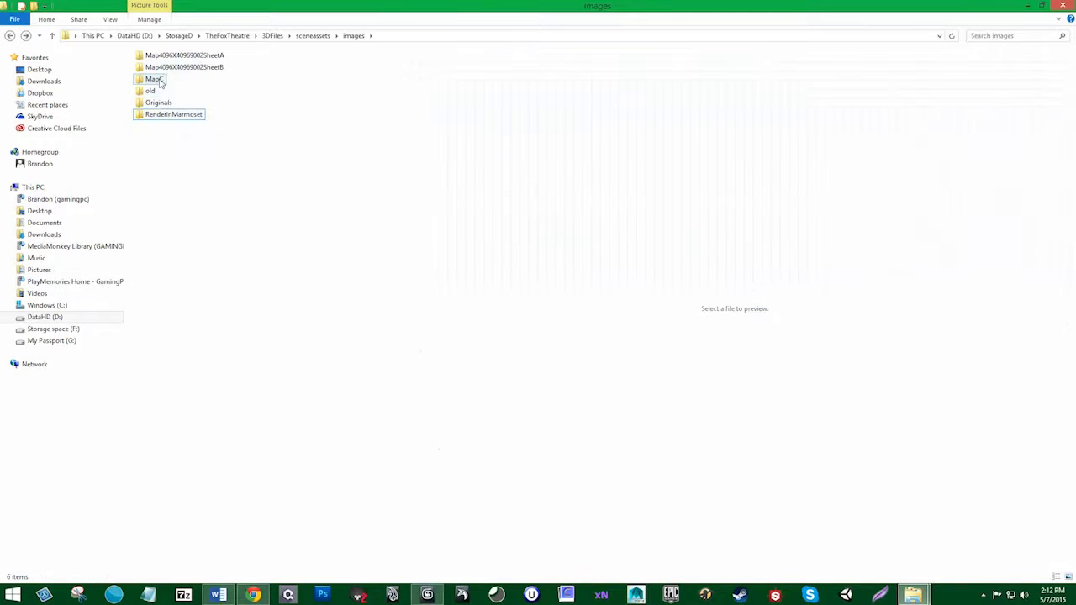
Step: Create another folder named FinalMaps in the images folder
right_click(184, 168)
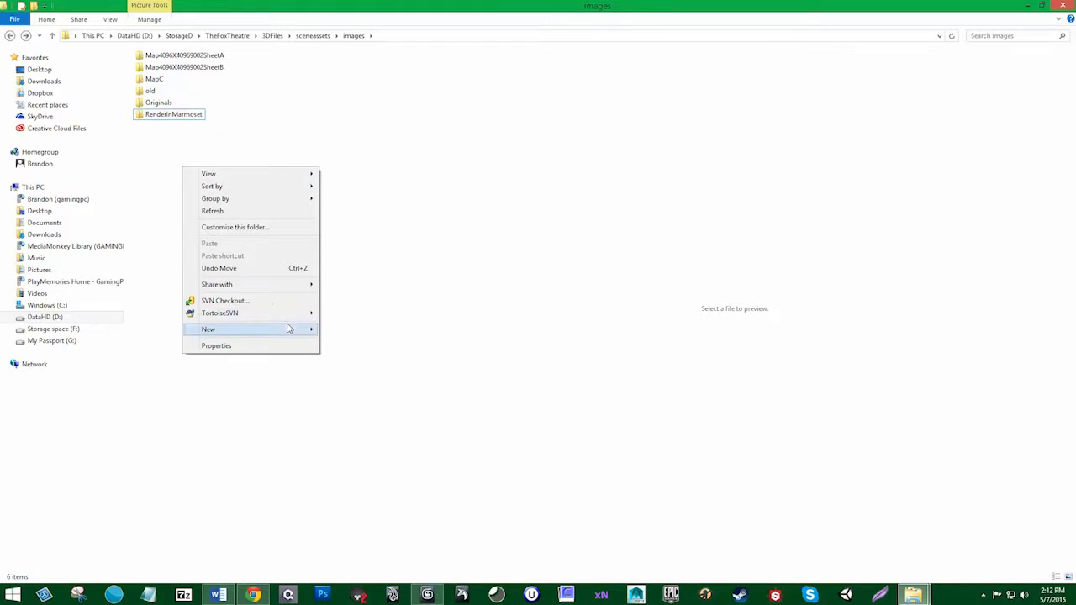
mouse_move(288, 328)
click(362, 331)
text(Fin)
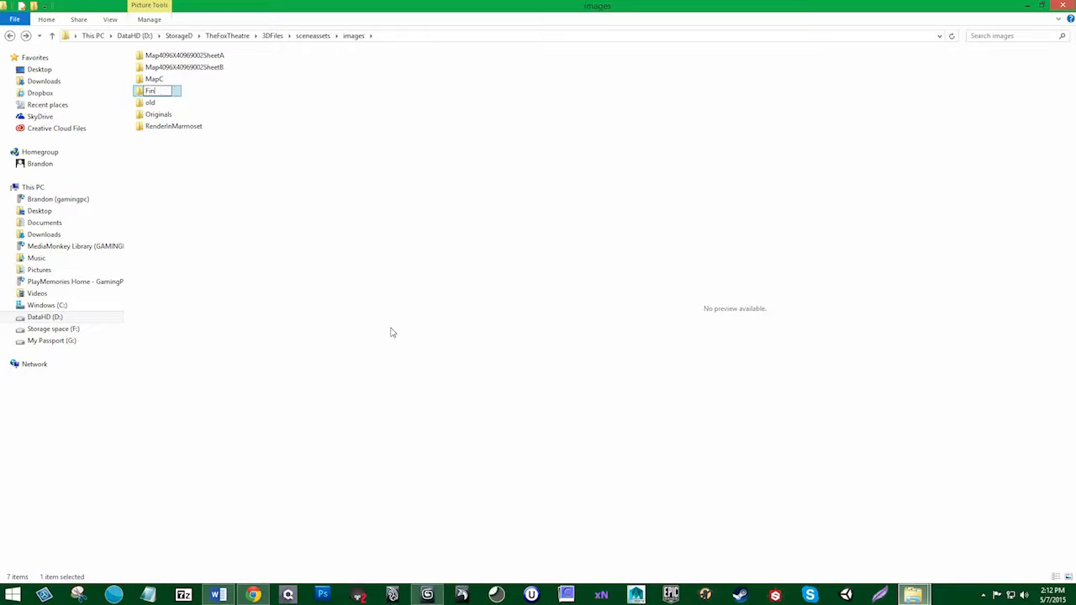
text(alMKaps)
click(374, 311)
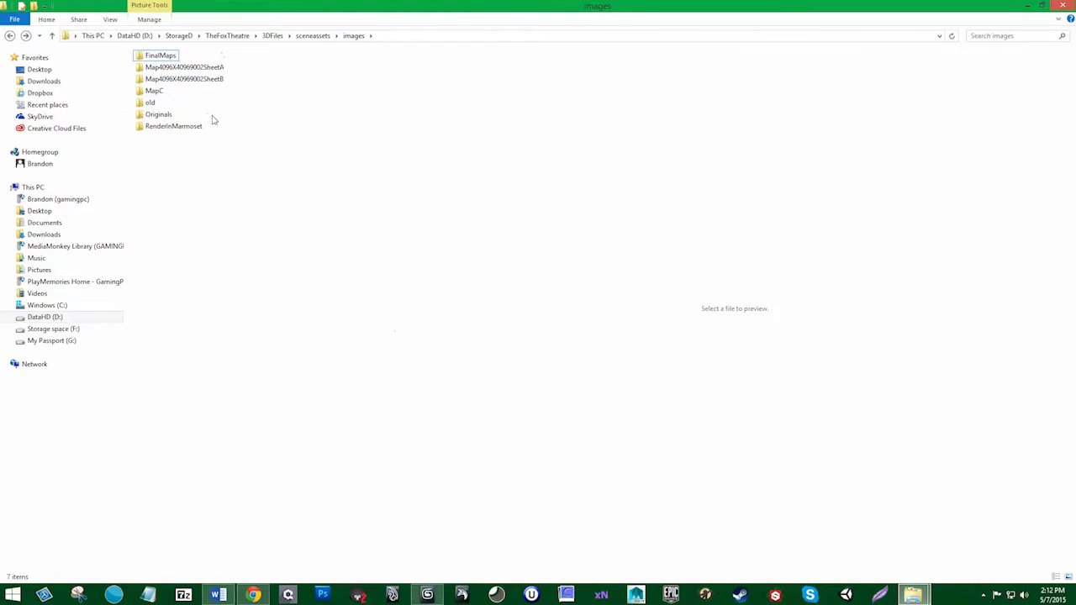
Step: Inside the FinalMaps folder, create two subfolders named MapA and MapB
double_click(173, 57)
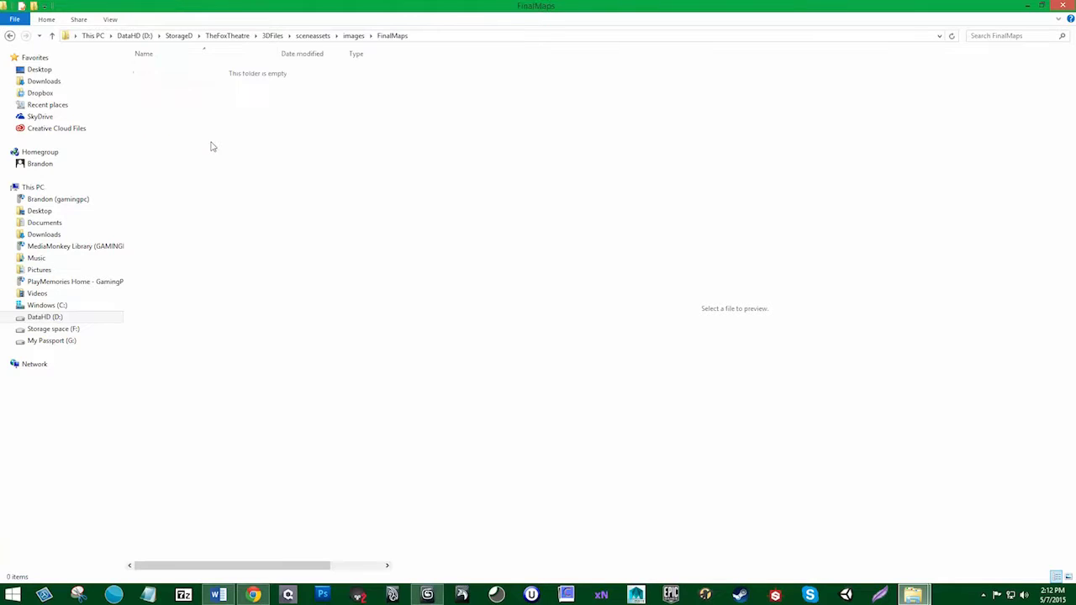
right_click(211, 144)
mouse_move(252, 303)
click(370, 303)
text(MapA)
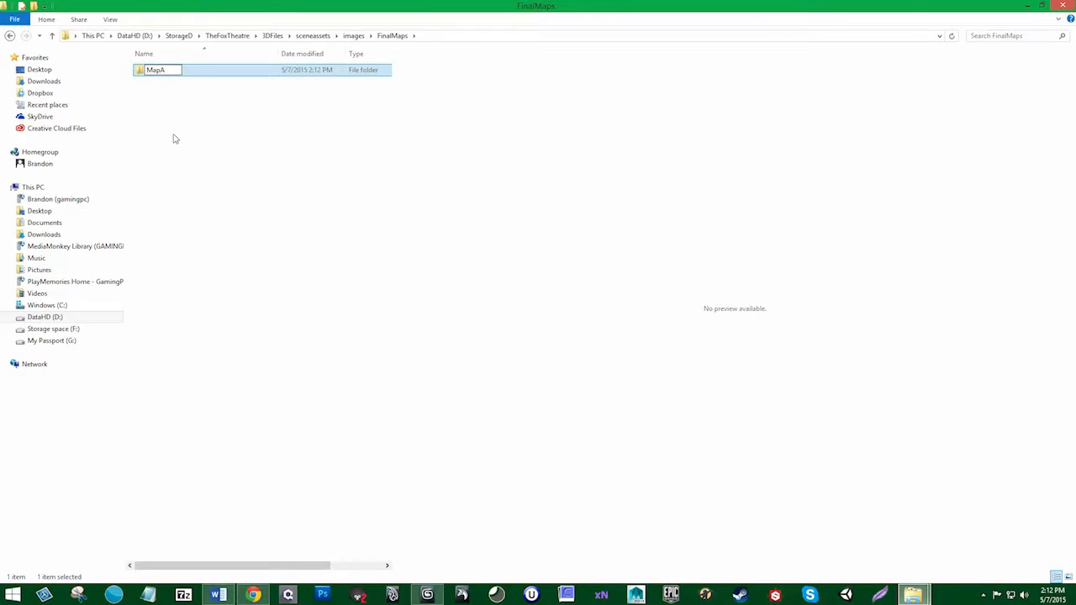
right_click(175, 138)
click(345, 297)
text(MapB)
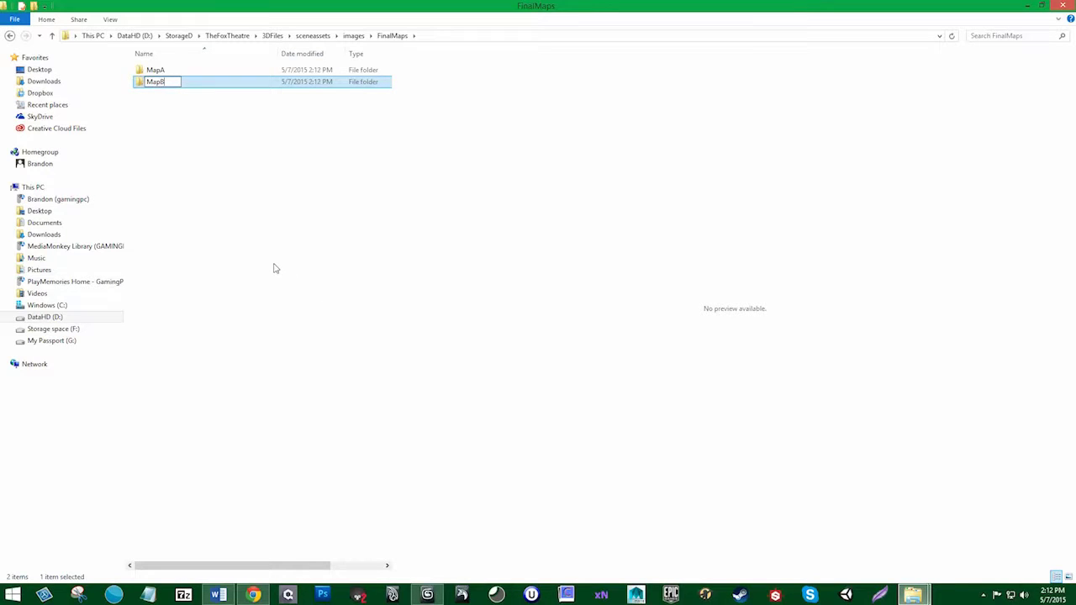
click(325, 371)
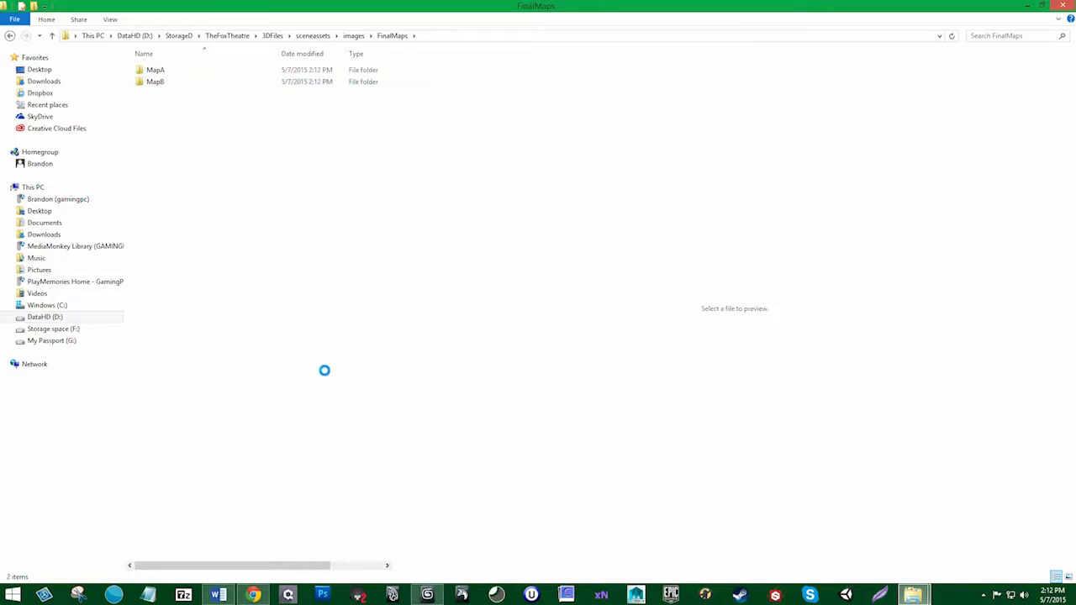
Step: Add two more subfolders named MapC and MapD to the FinalMaps folder
right_click(170, 152)
mouse_move(277, 308)
click(323, 306)
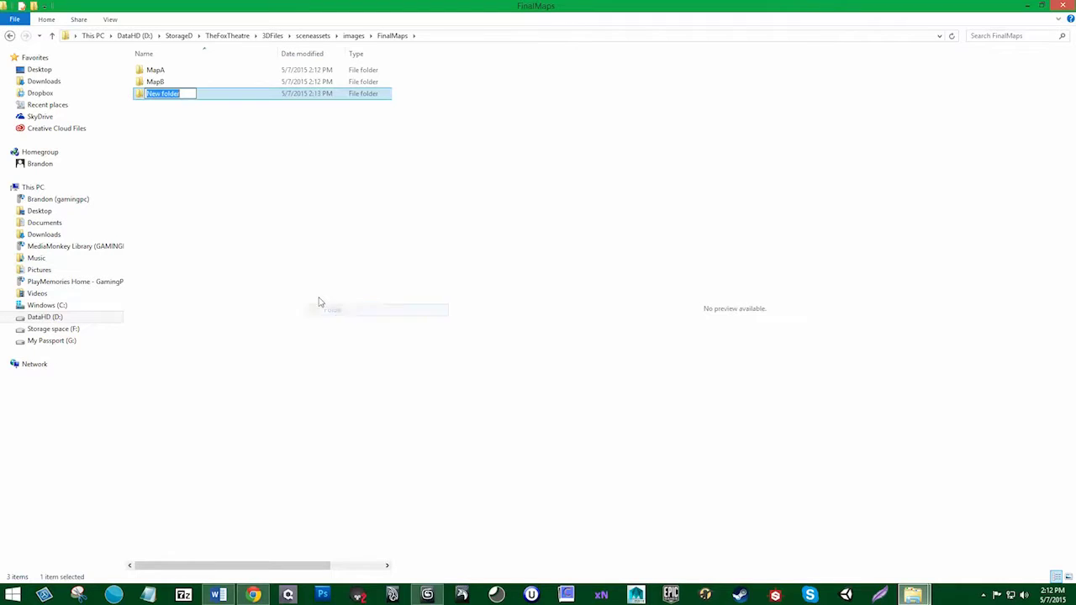
text(MapC)
right_click(223, 165)
mouse_move(312, 329)
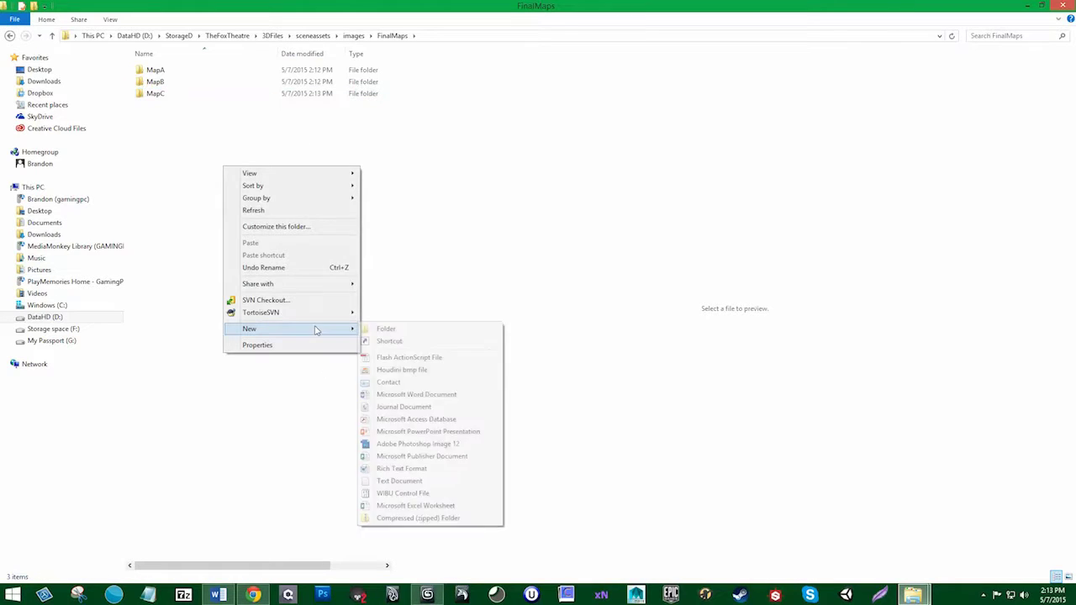
click(370, 329)
text(M)
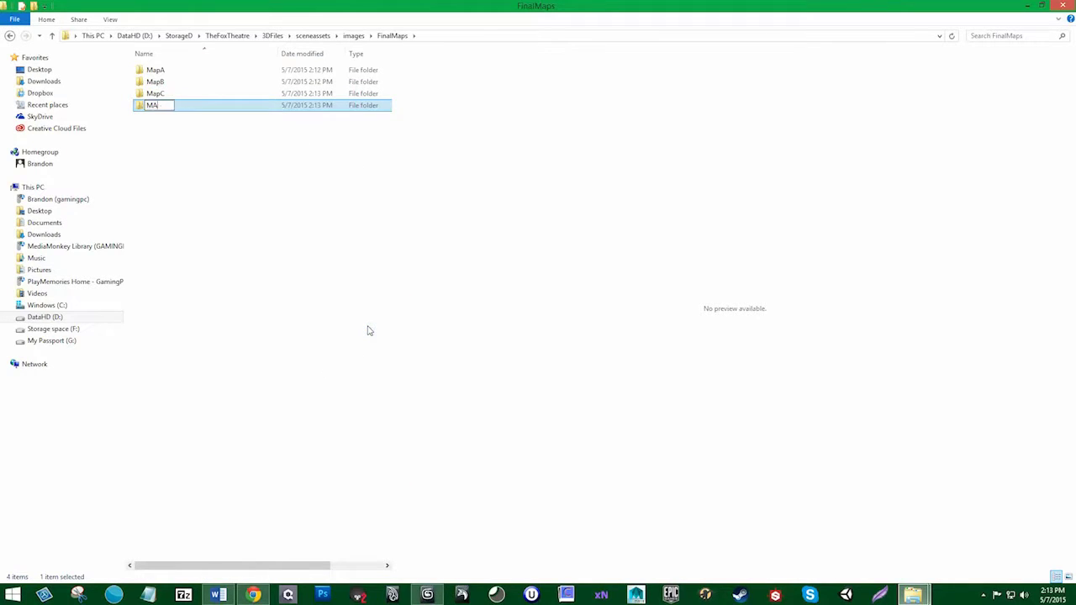
text(apD)
click(216, 211)
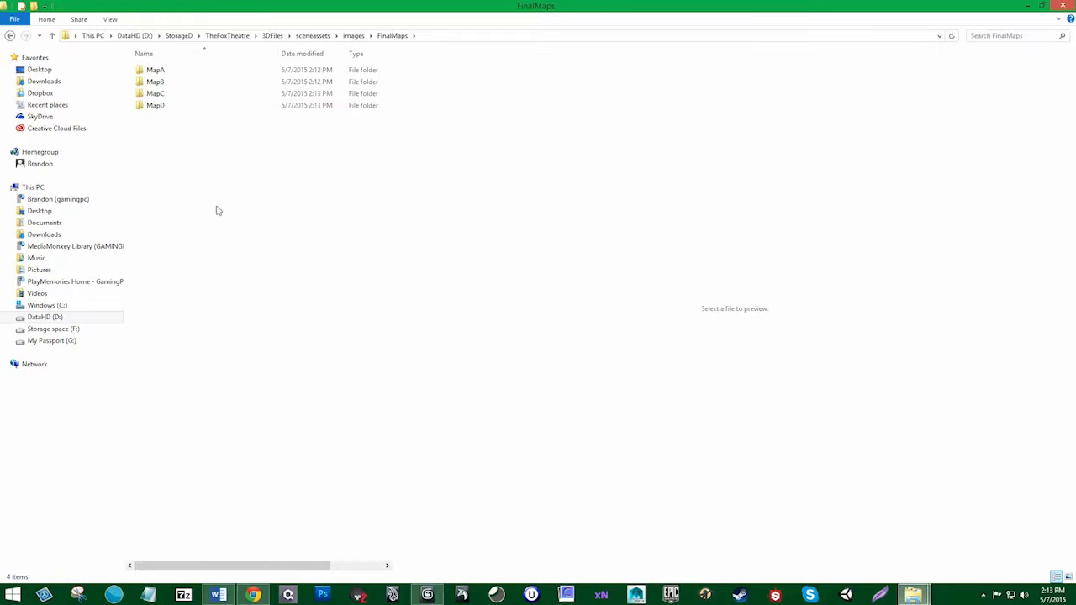
Step: Preview the Lion, Fox, bLUEmID and normal map images in the original MapC folder, then return to the images folder
click(9, 35)
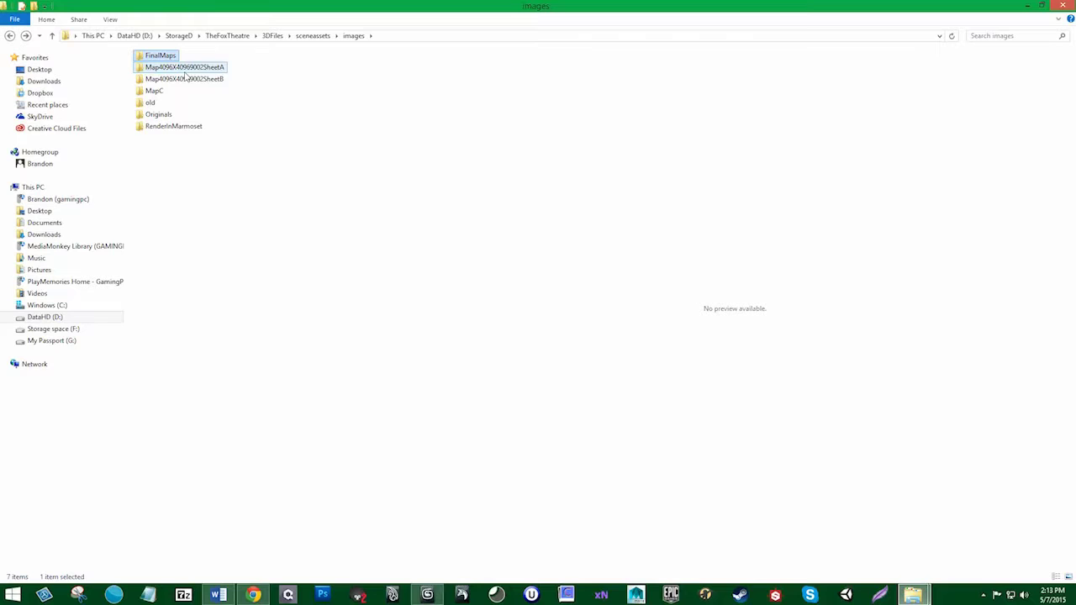
double_click(155, 91)
click(159, 140)
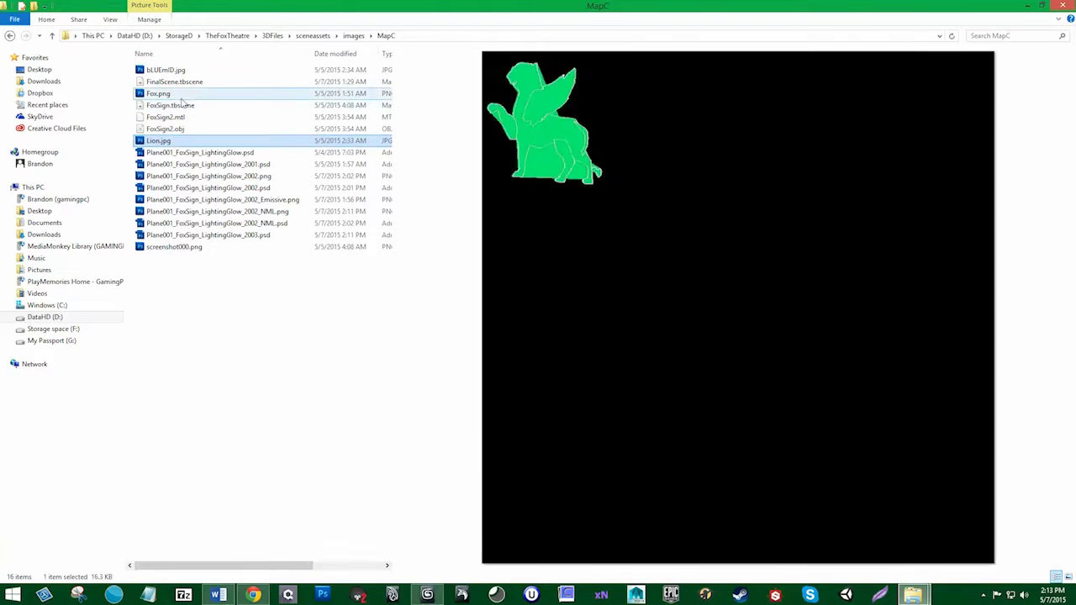
click(180, 97)
click(181, 72)
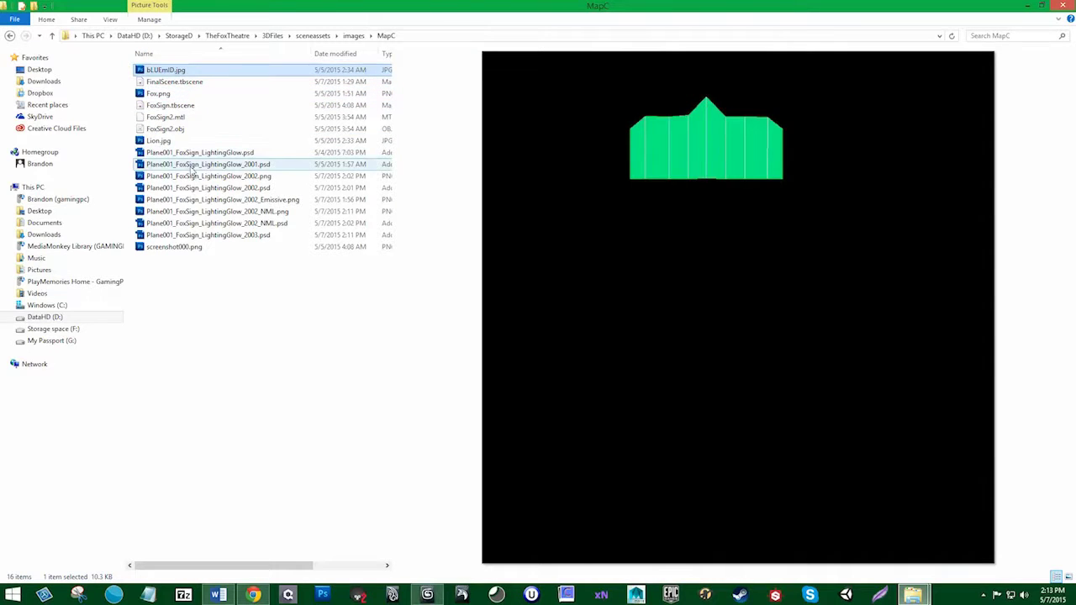
click(202, 213)
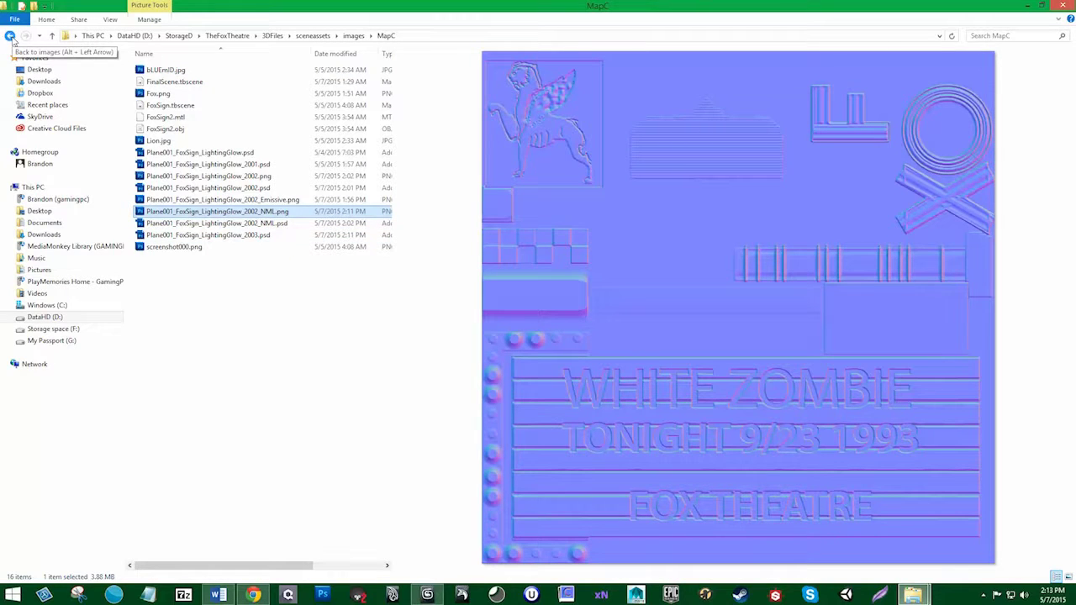
click(10, 36)
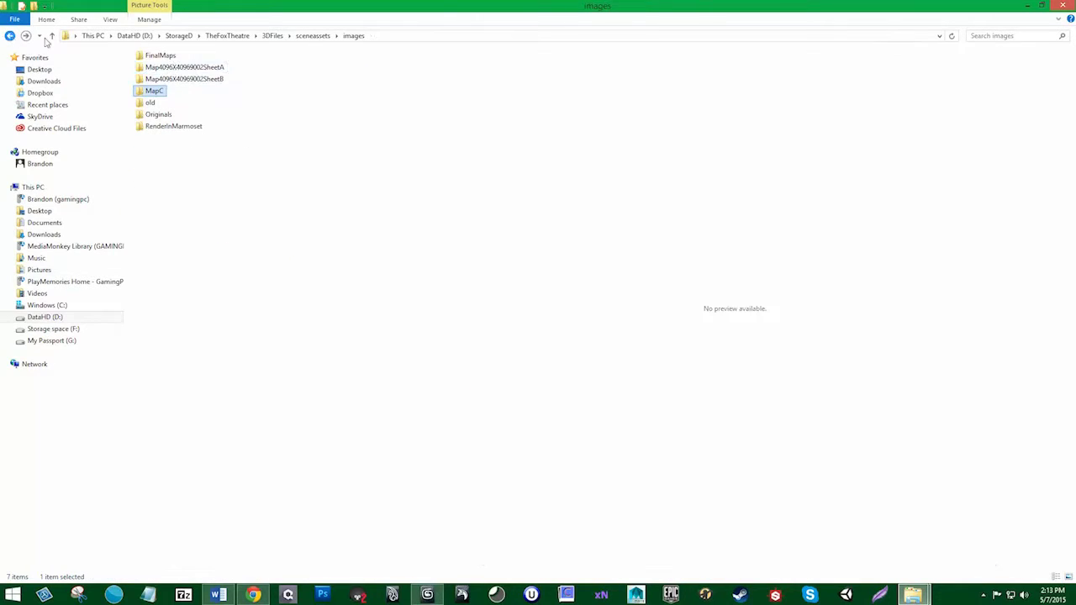
Step: Copy the Plane018 Gloss, Metalness, DIF, OCC, Normal and IDs PNG maps from the Map4096X40969002SheetA folder
double_click(185, 67)
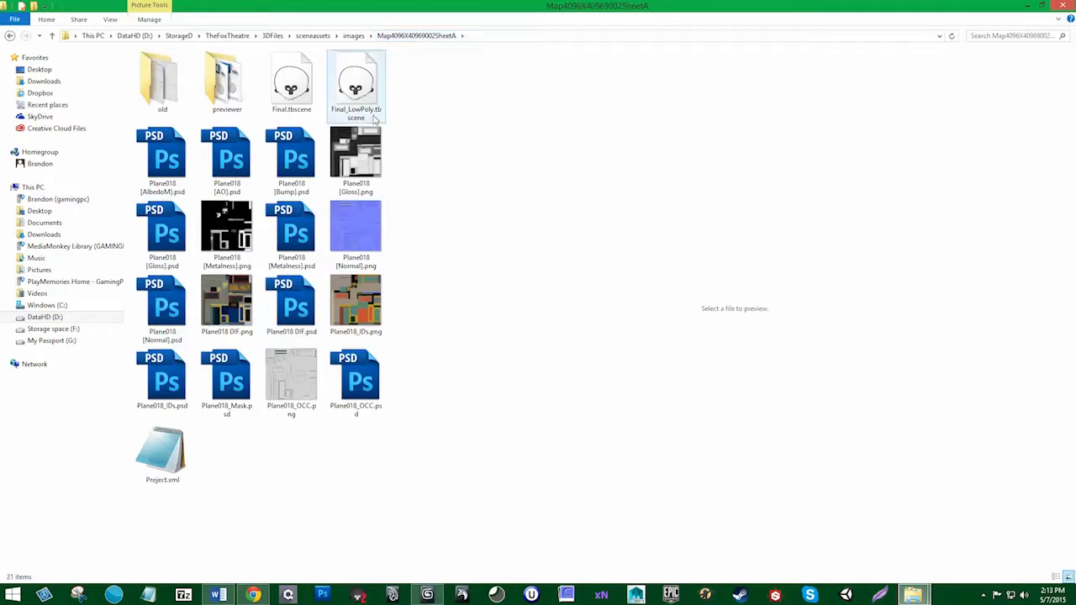
click(361, 156)
ctrl+click(227, 232)
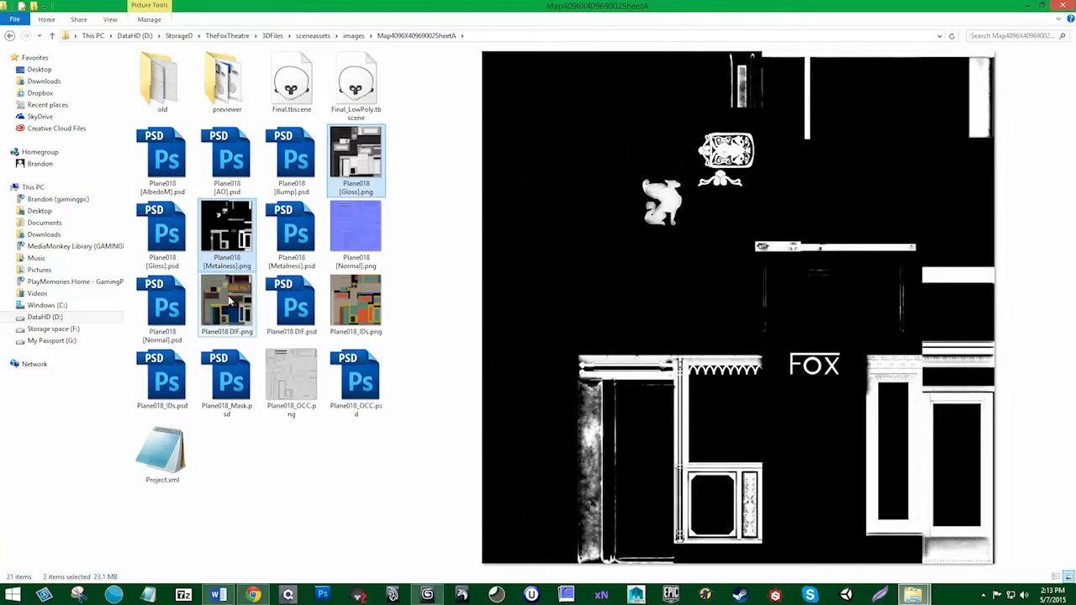
ctrl+click(231, 301)
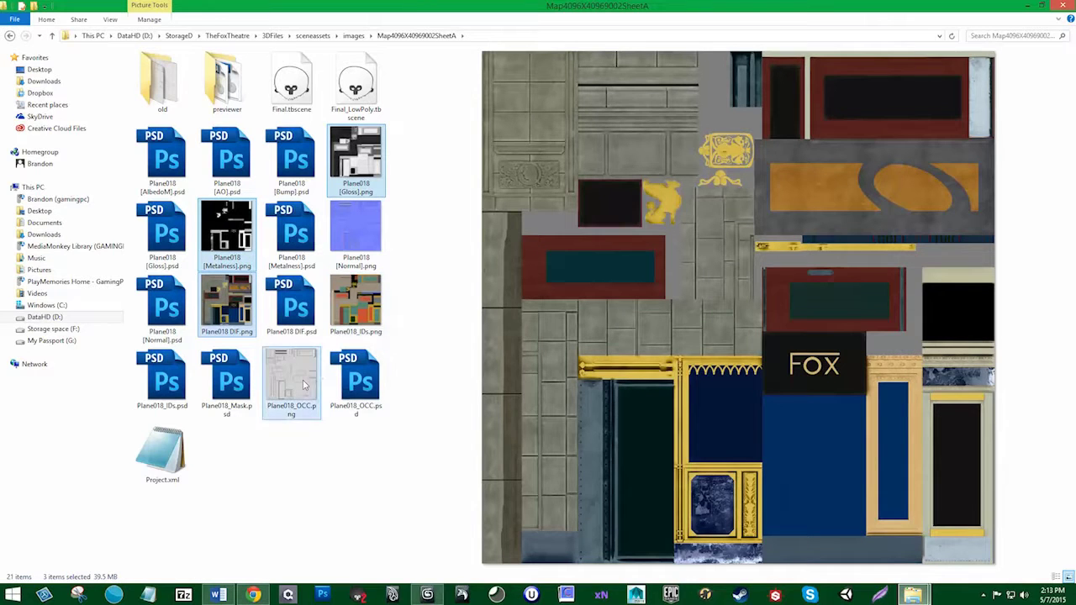
ctrl+click(304, 386)
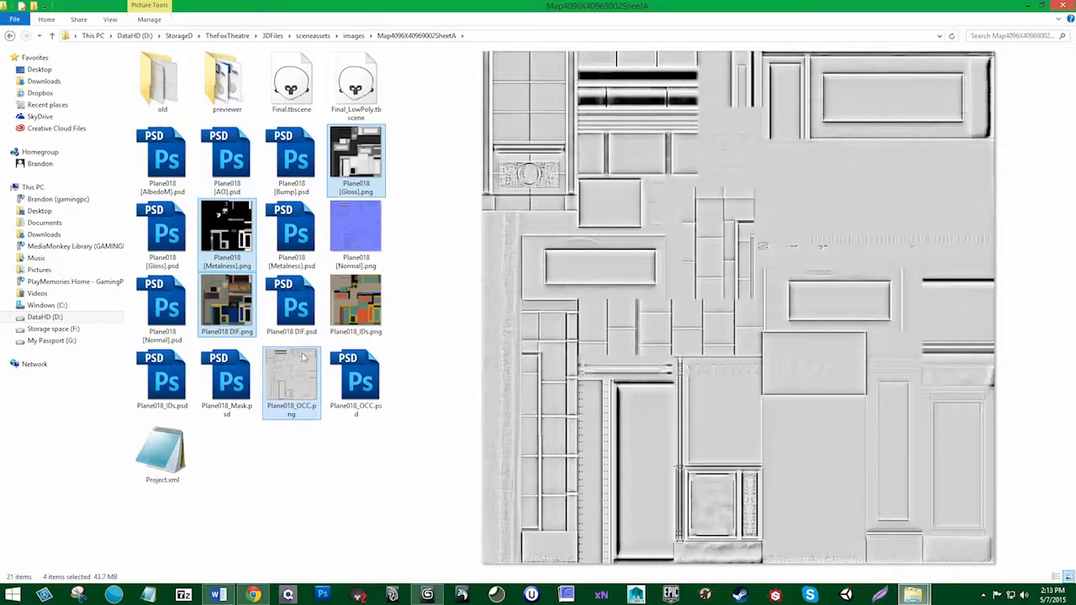
ctrl+click(365, 216)
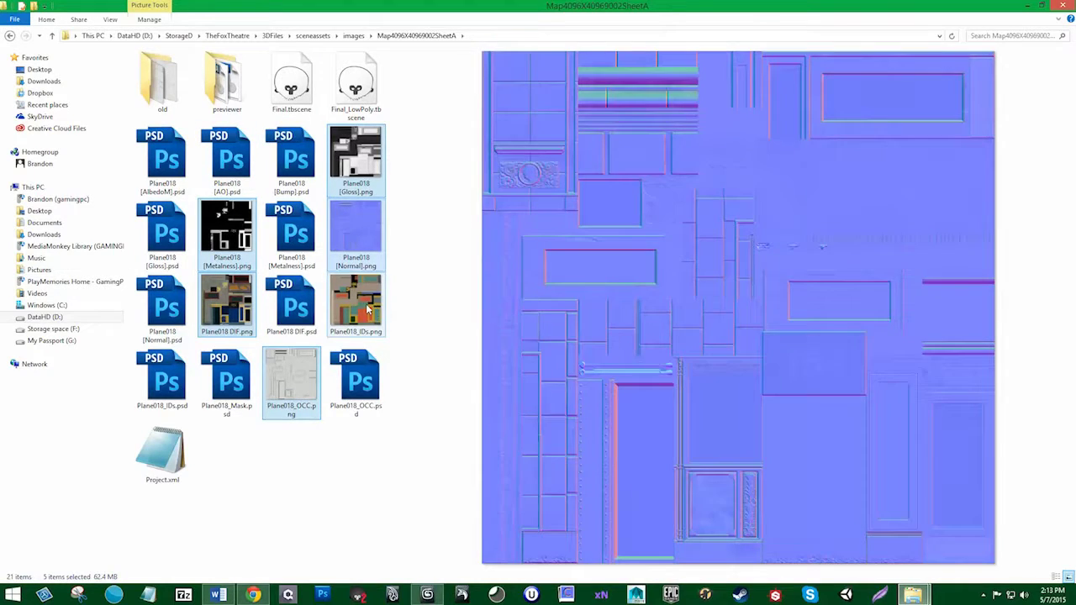
ctrl+click(368, 309)
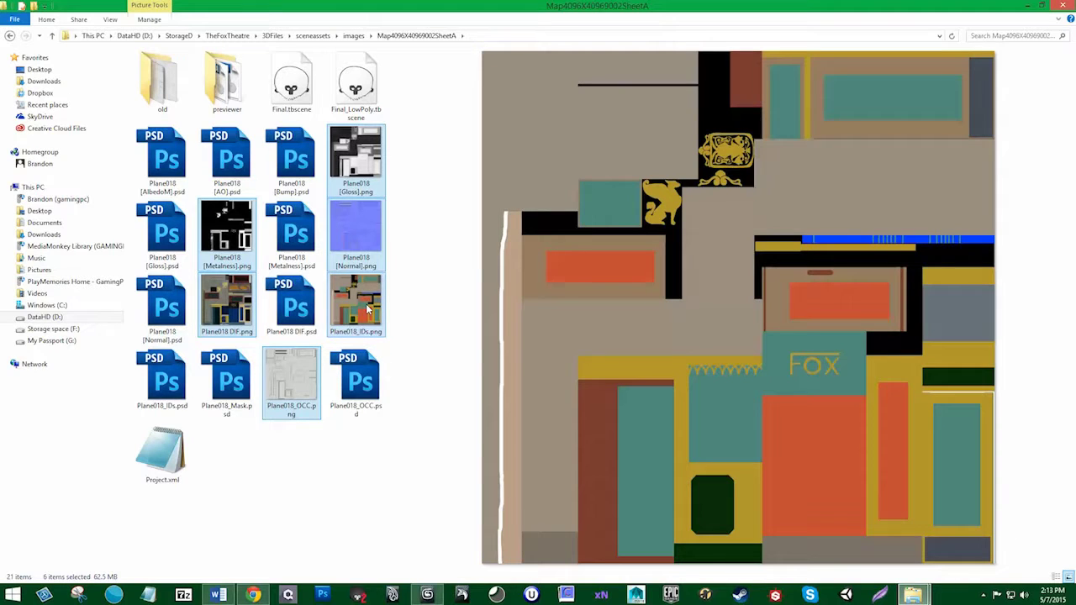
right_click(368, 309)
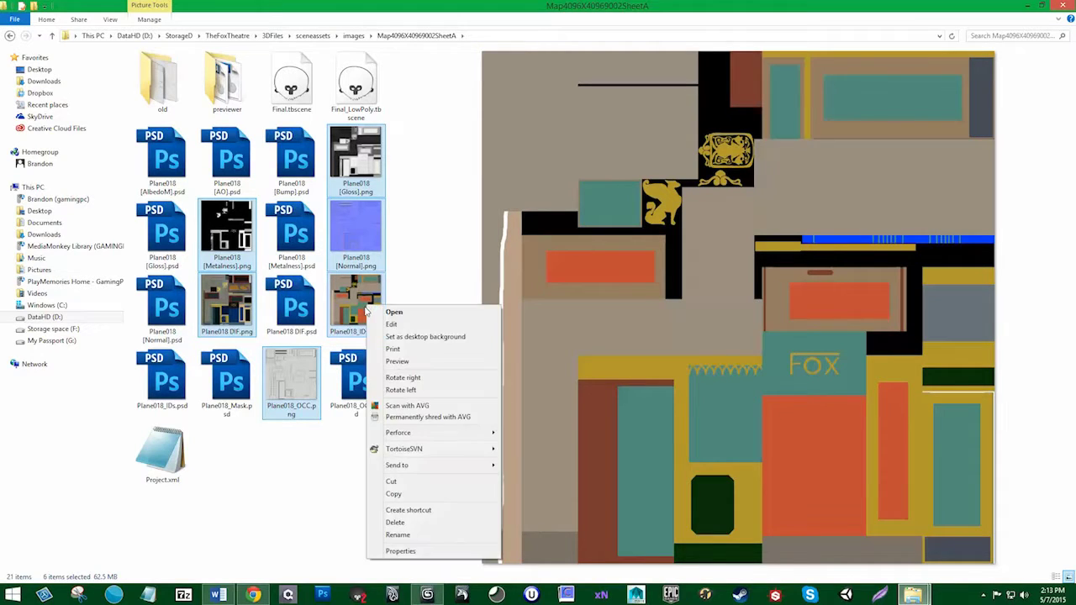
key(Escape)
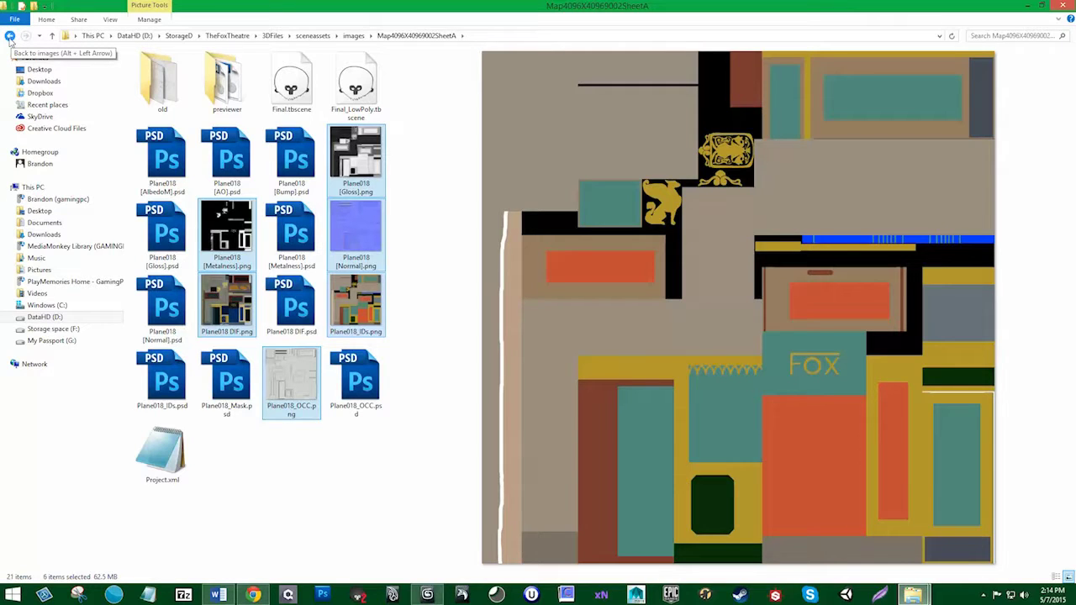
Step: Paste the copied Plane018 maps into the MapA subfolder of FinalMaps
click(9, 36)
double_click(160, 56)
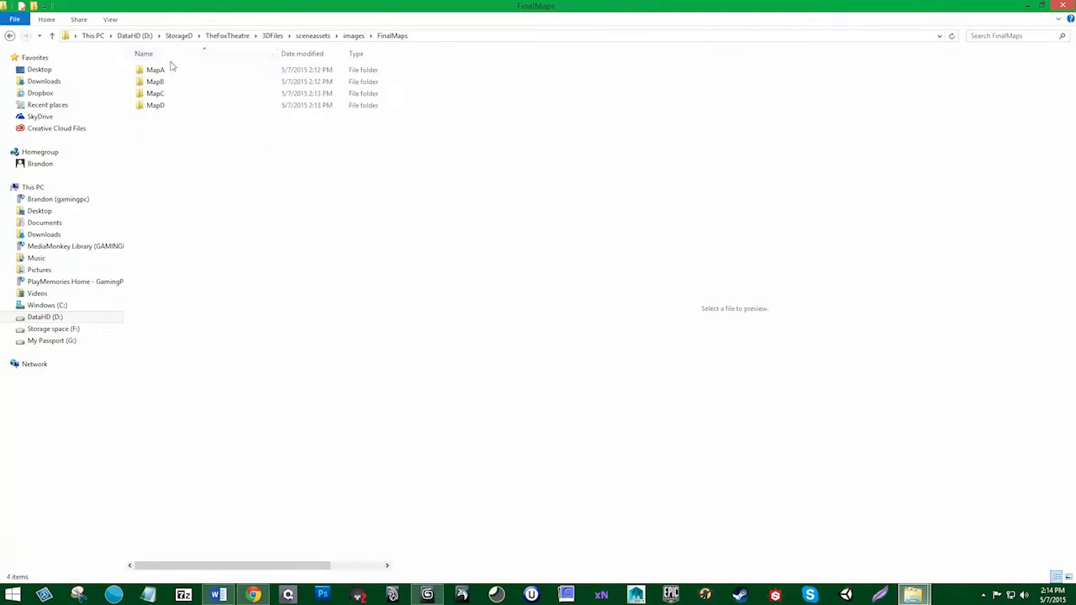
double_click(164, 67)
right_click(217, 150)
click(268, 227)
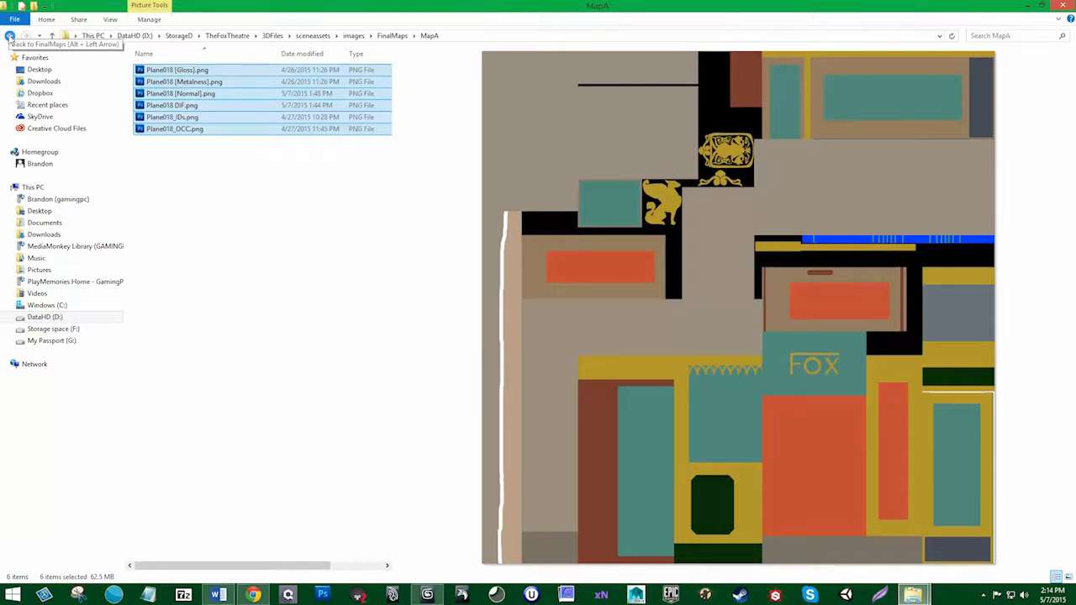
Step: Copy the Plane001 AlbedoM, Gloss, Metalness, Normal and ACC PNG maps from the Map4096X40969002SheetB folder
click(9, 36)
click(9, 36)
double_click(181, 82)
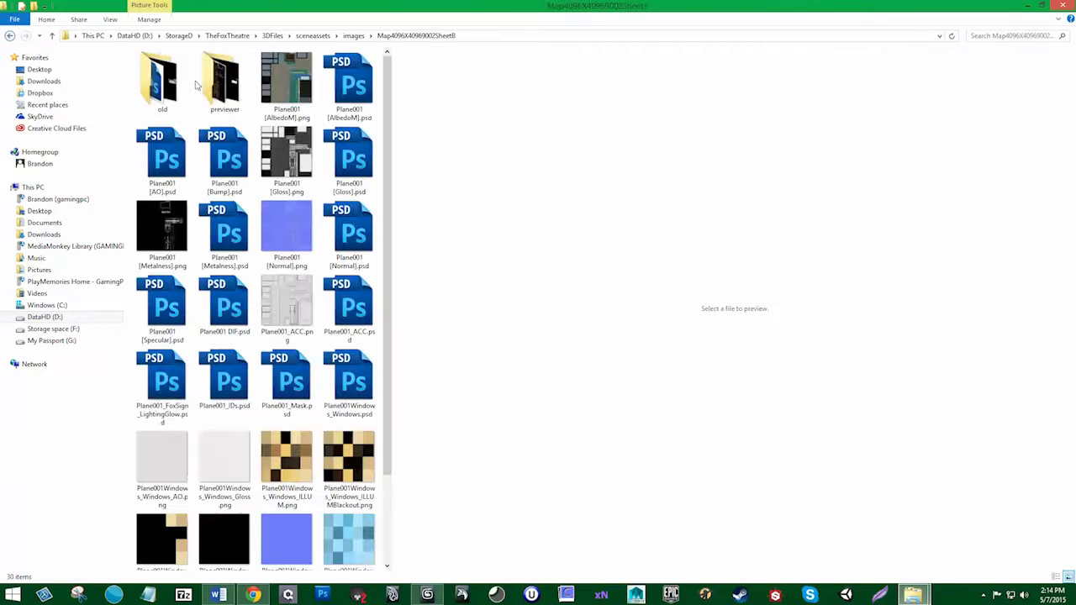
click(289, 100)
ctrl+click(296, 160)
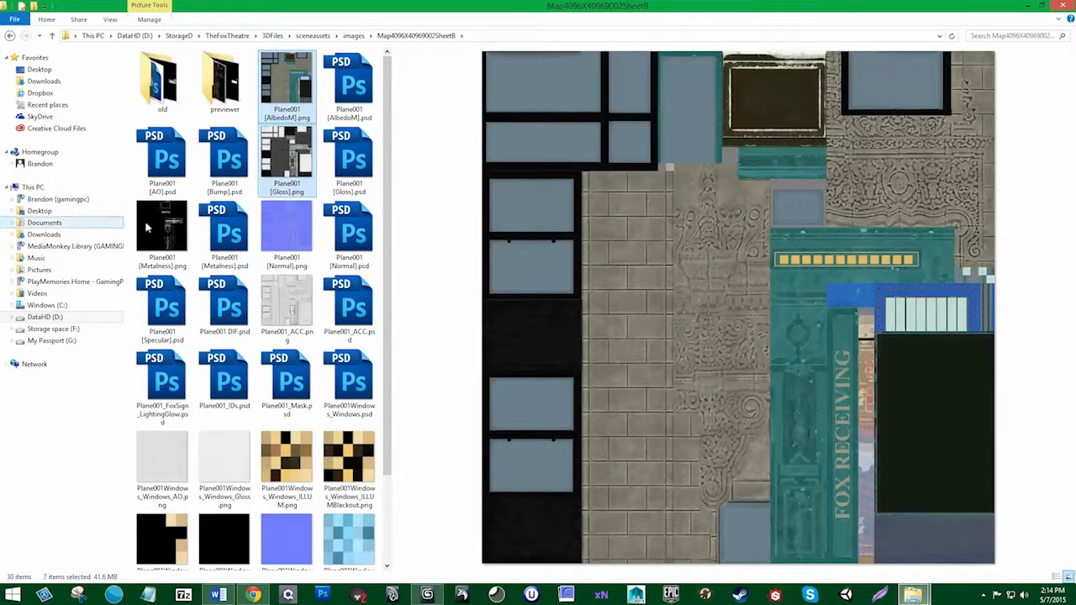
ctrl+click(181, 238)
ctrl+click(286, 227)
ctrl+click(287, 303)
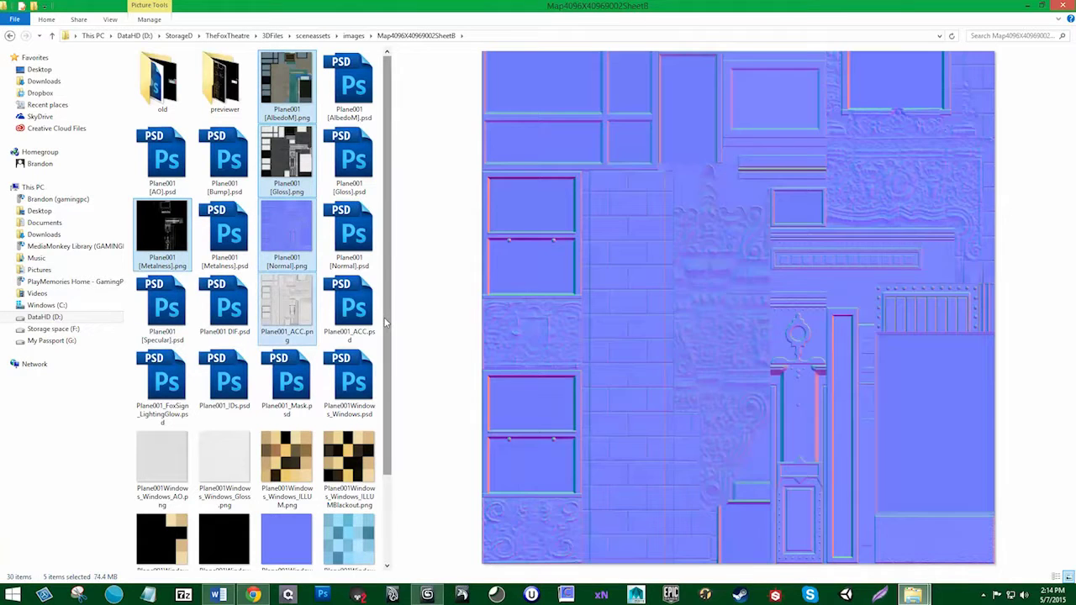
drag(385, 322, 381, 422)
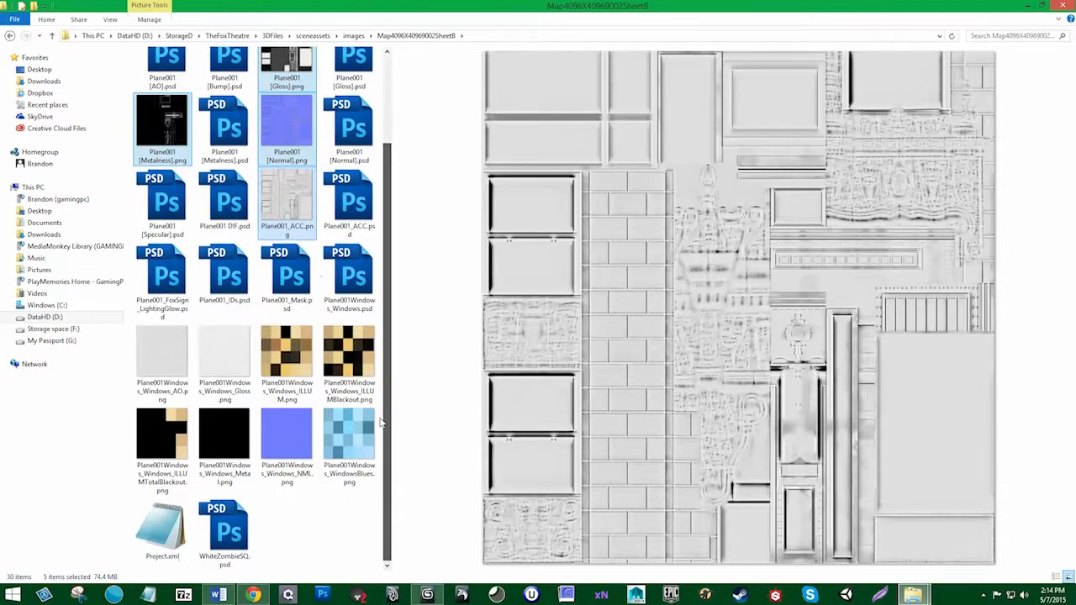
scroll(381, 422, up, 2)
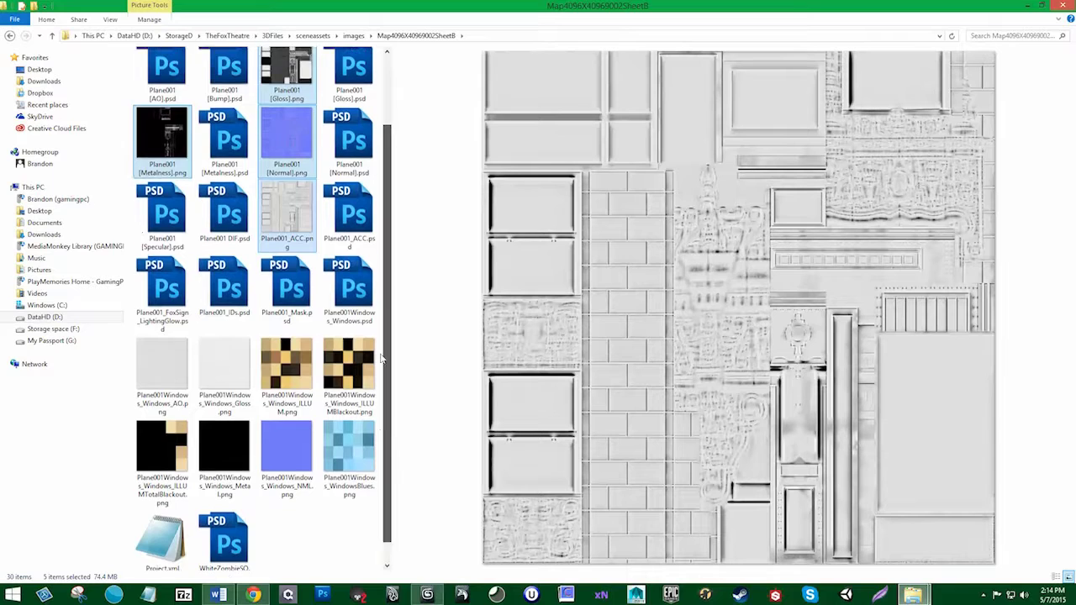
right_click(276, 226)
click(324, 419)
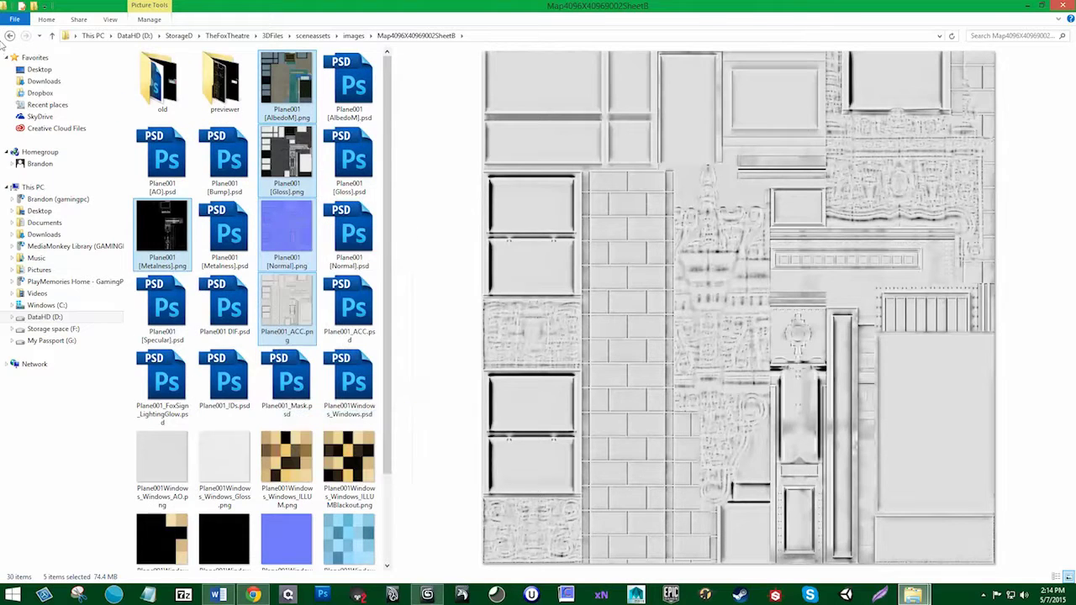
Step: Paste the copied Plane001 maps into the MapB subfolder of FinalMaps
click(10, 36)
double_click(160, 55)
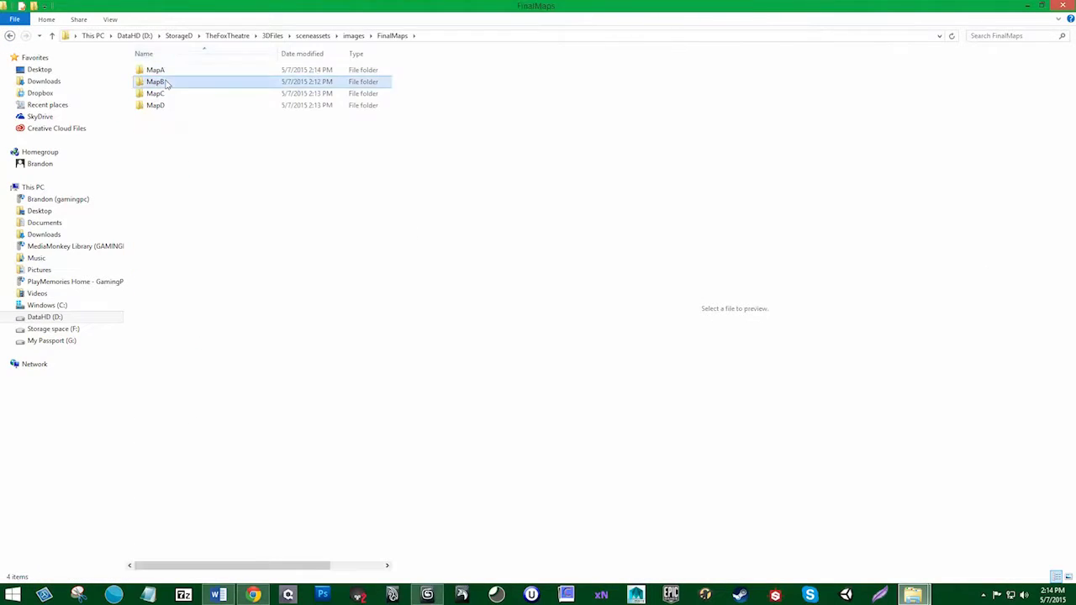
double_click(159, 81)
right_click(266, 136)
click(318, 216)
Step: Copy the Plane001_FoxSign_LightingGlow_2002 base, Emissive and NML PNG maps from the original MapC folder in images
click(10, 35)
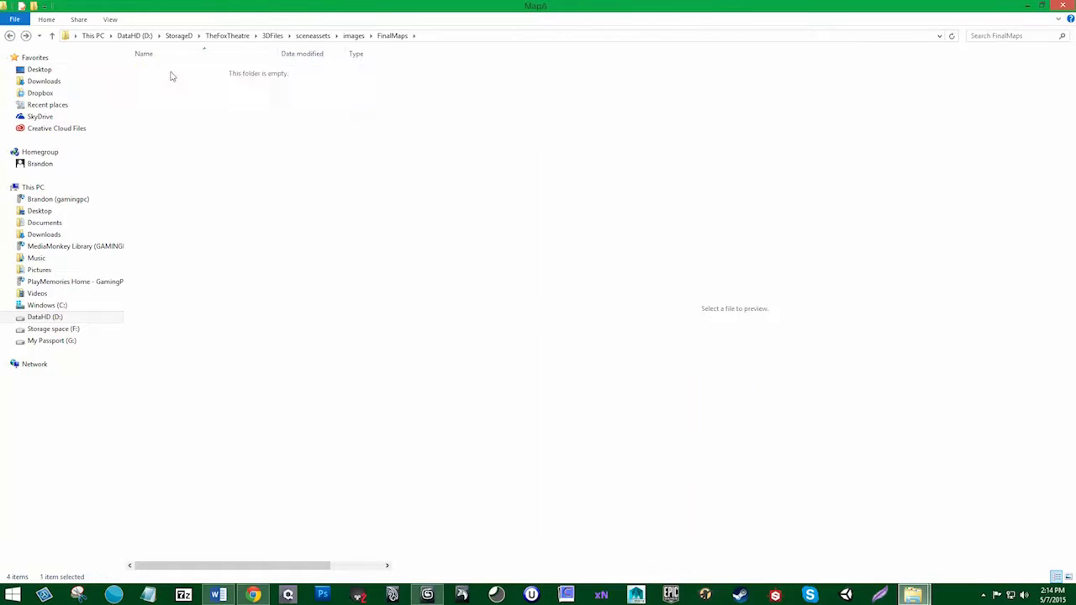
click(9, 35)
click(9, 36)
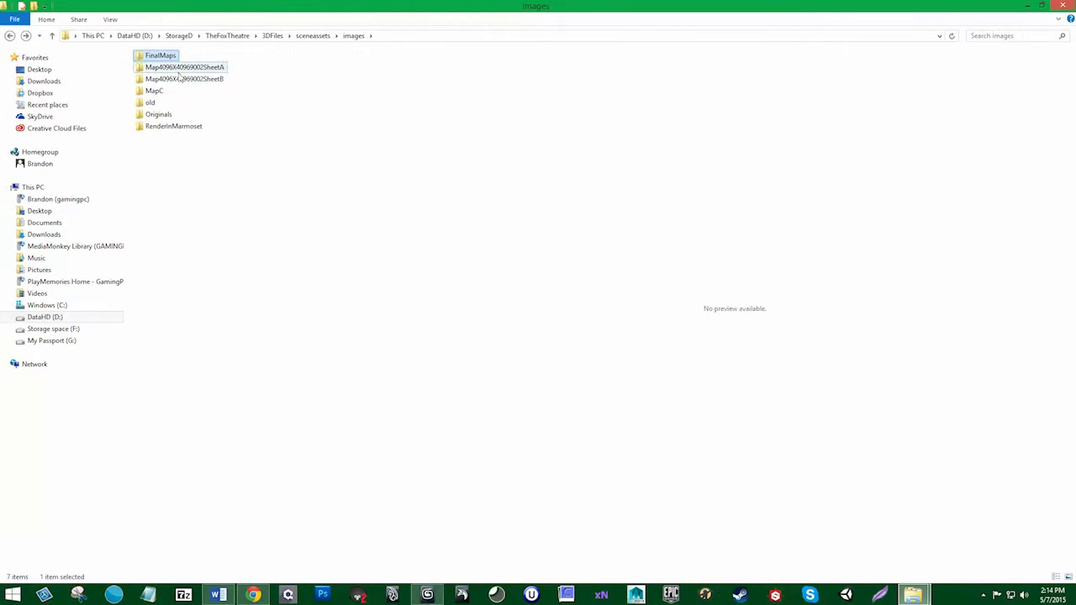
double_click(161, 91)
click(207, 72)
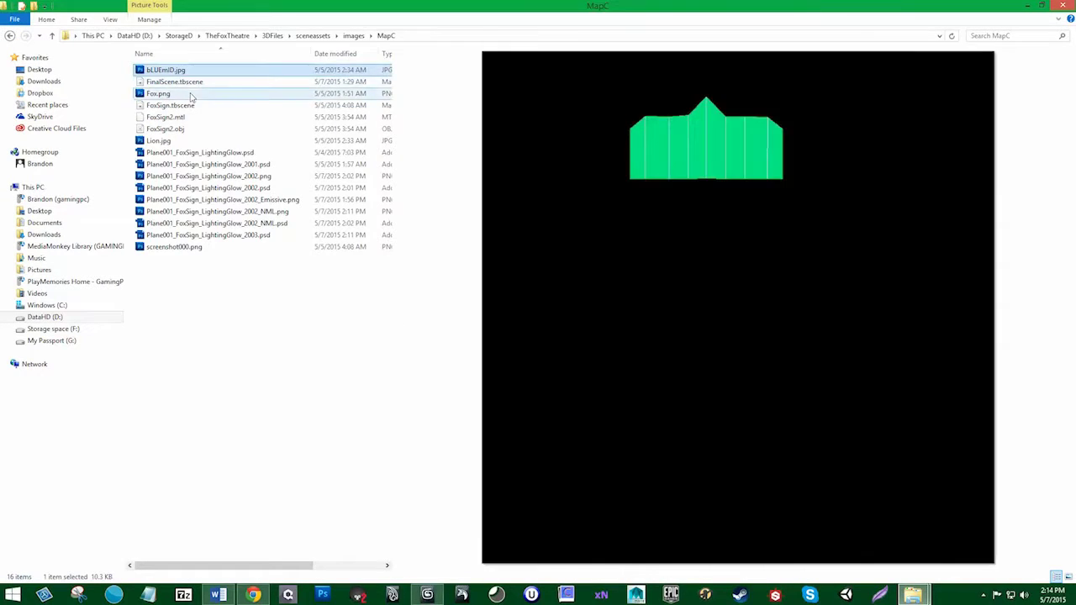
click(195, 93)
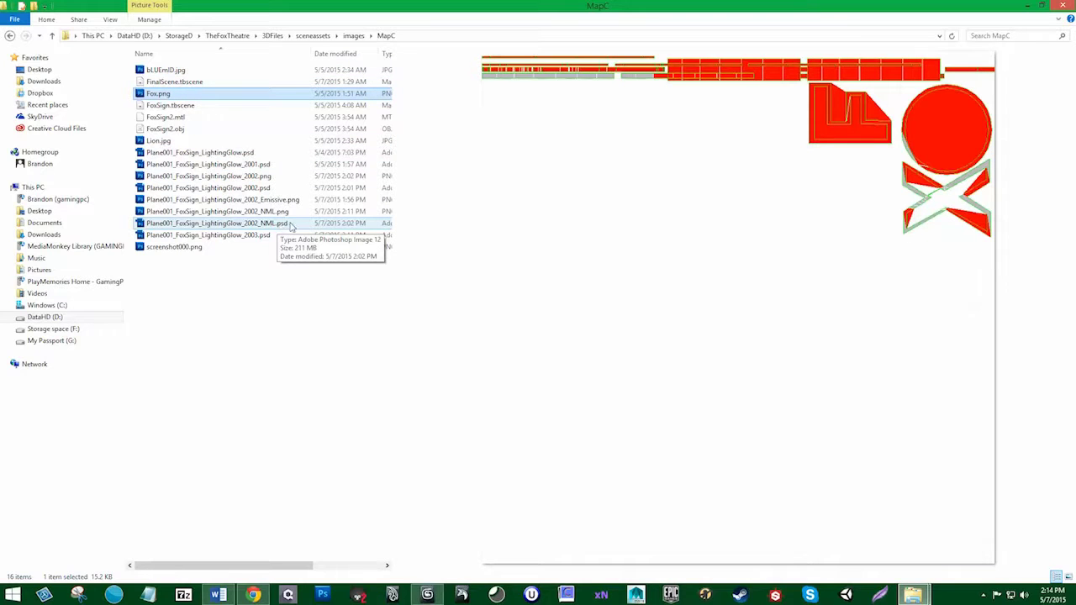
click(290, 224)
click(278, 212)
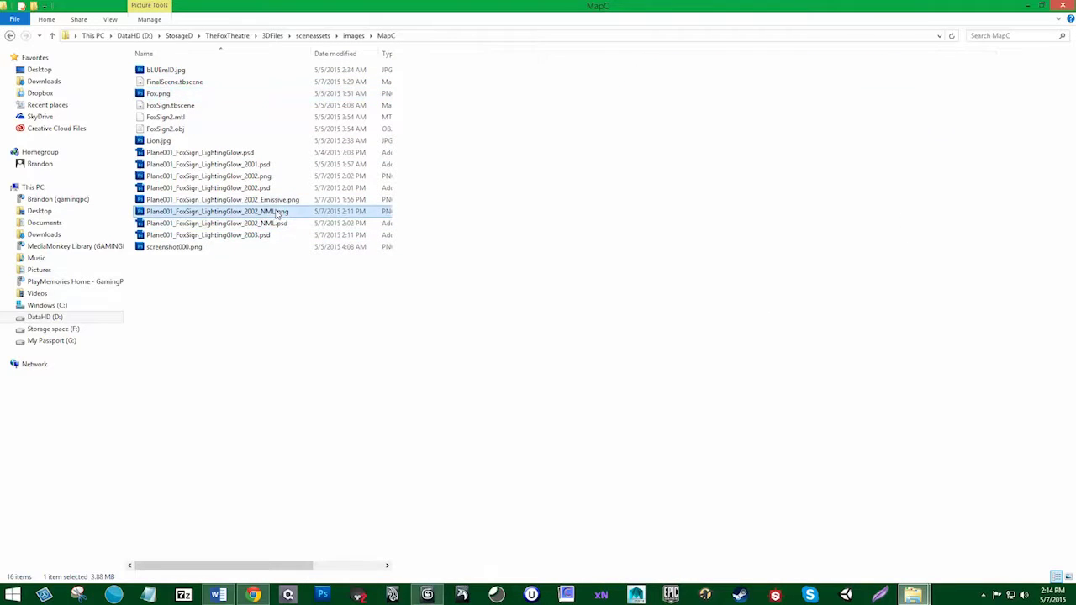
ctrl+click(281, 201)
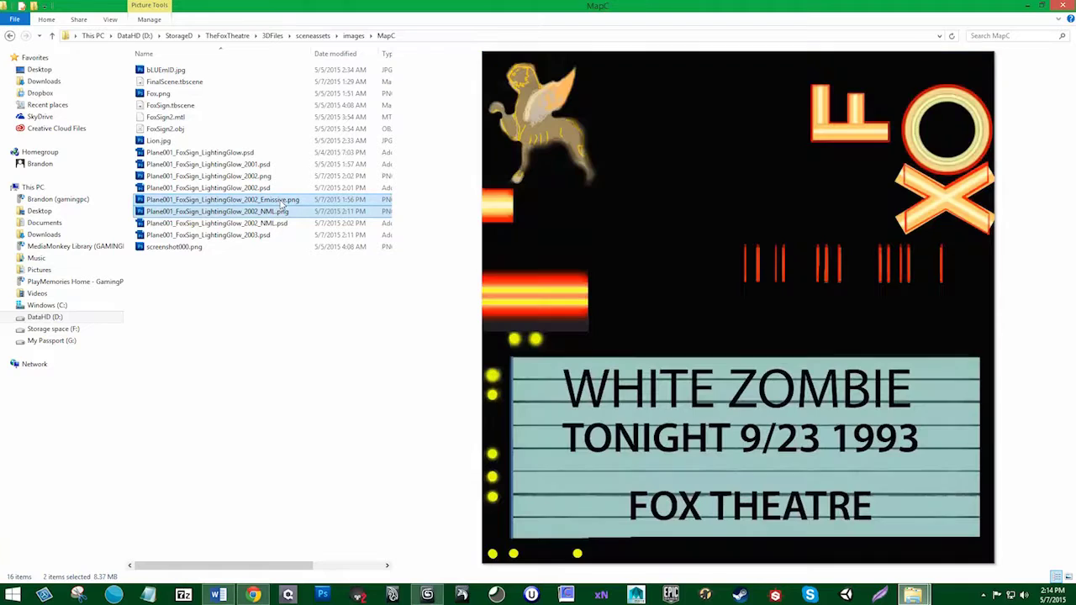
ctrl+click(276, 178)
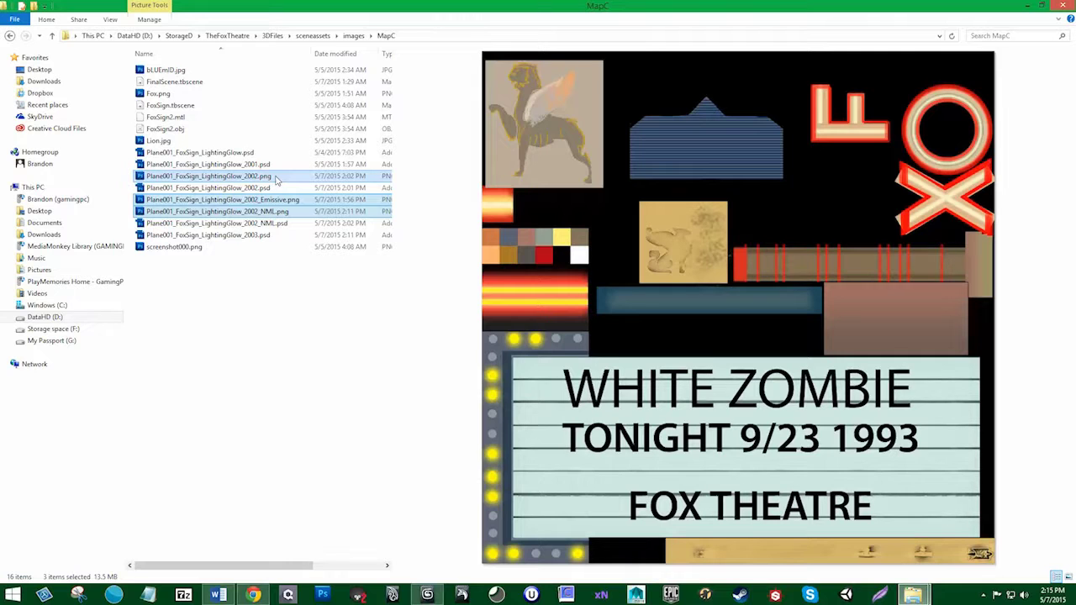
right_click(276, 179)
click(303, 368)
Step: Paste the copied FoxSign lighting maps into the MapC subfolder of FinalMaps
click(8, 37)
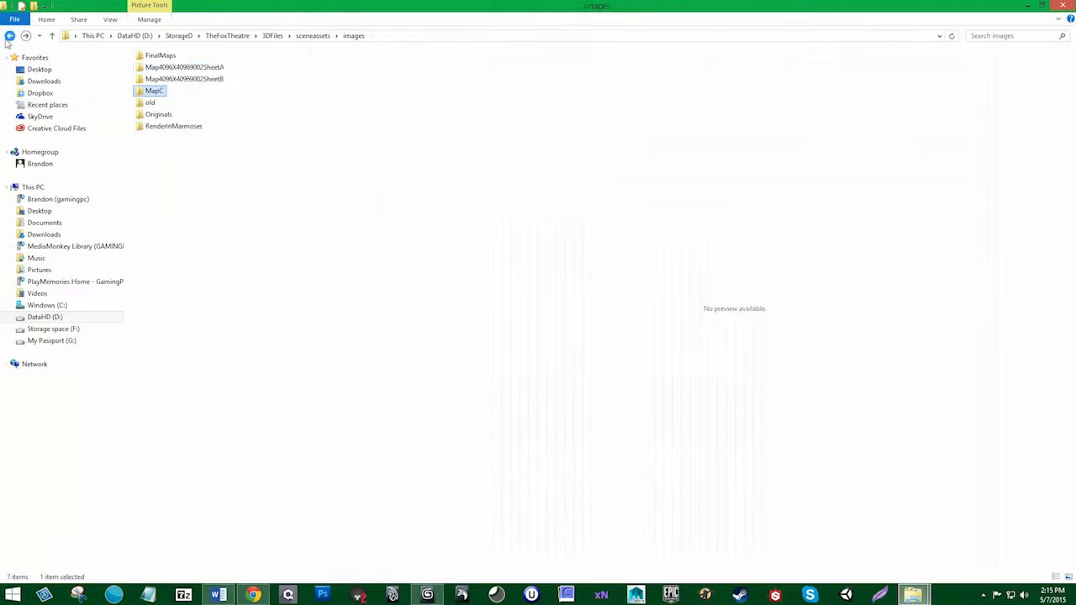
double_click(159, 56)
double_click(175, 89)
right_click(194, 118)
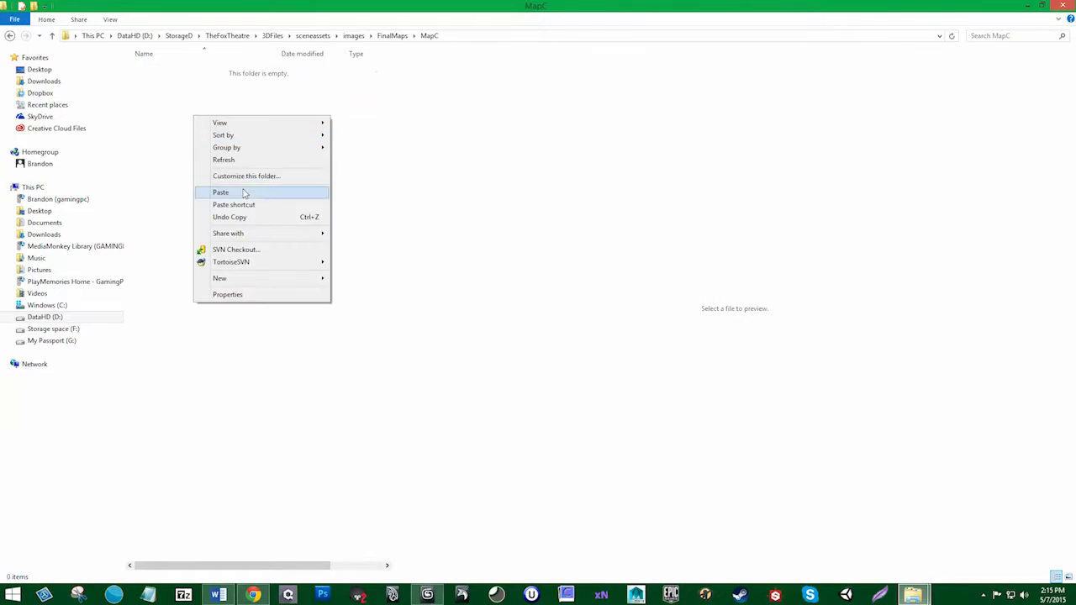
click(221, 192)
Step: Copy all eight Plane001Windows PNG maps, including AO, Gloss, NML, Metal, WindowsBlues and the three ILLUM variants, from the Map4096X40969002SheetB folder
click(9, 35)
click(10, 35)
double_click(169, 79)
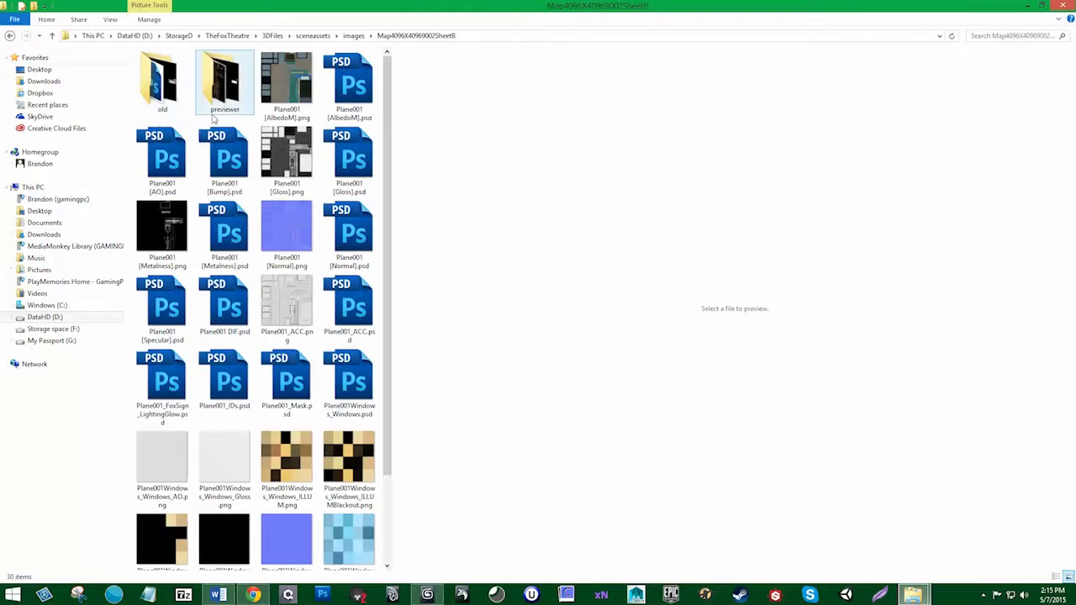
scroll(212, 119, down, 2)
click(245, 362)
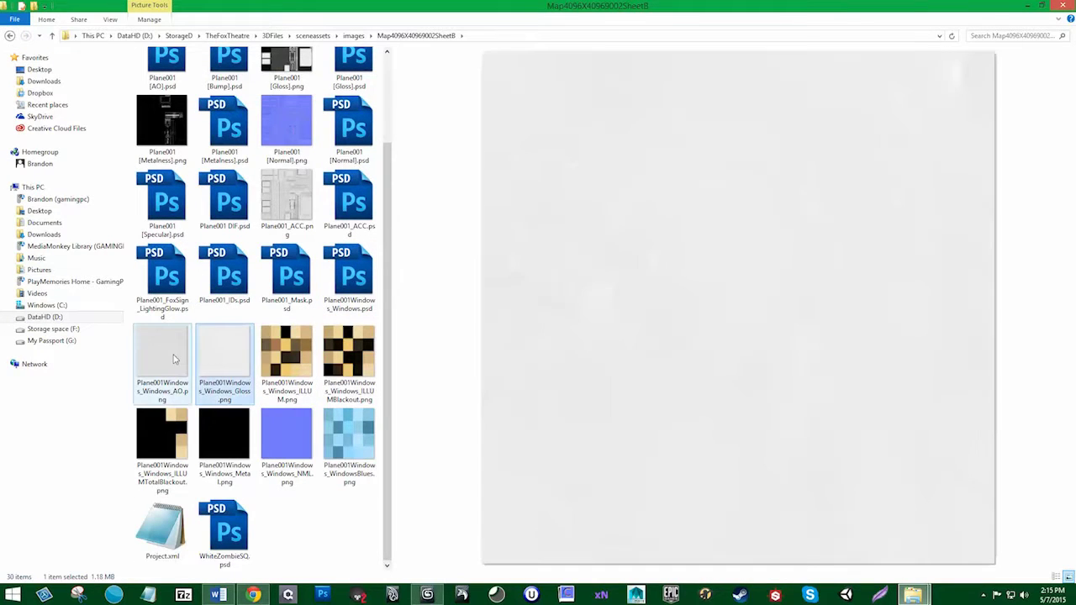
ctrl+click(174, 360)
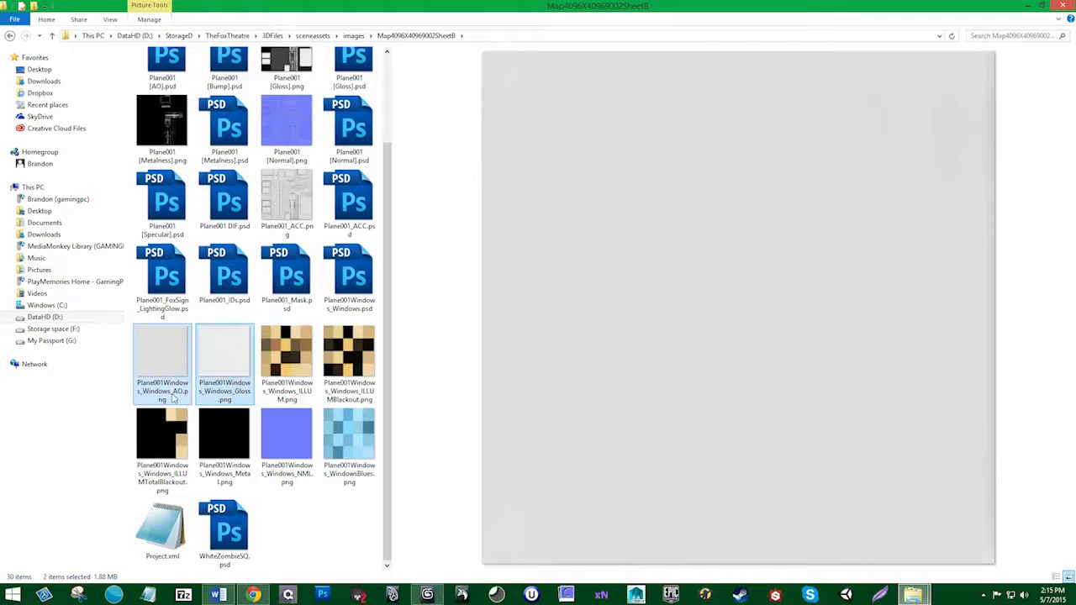
ctrl+click(293, 442)
ctrl+click(355, 448)
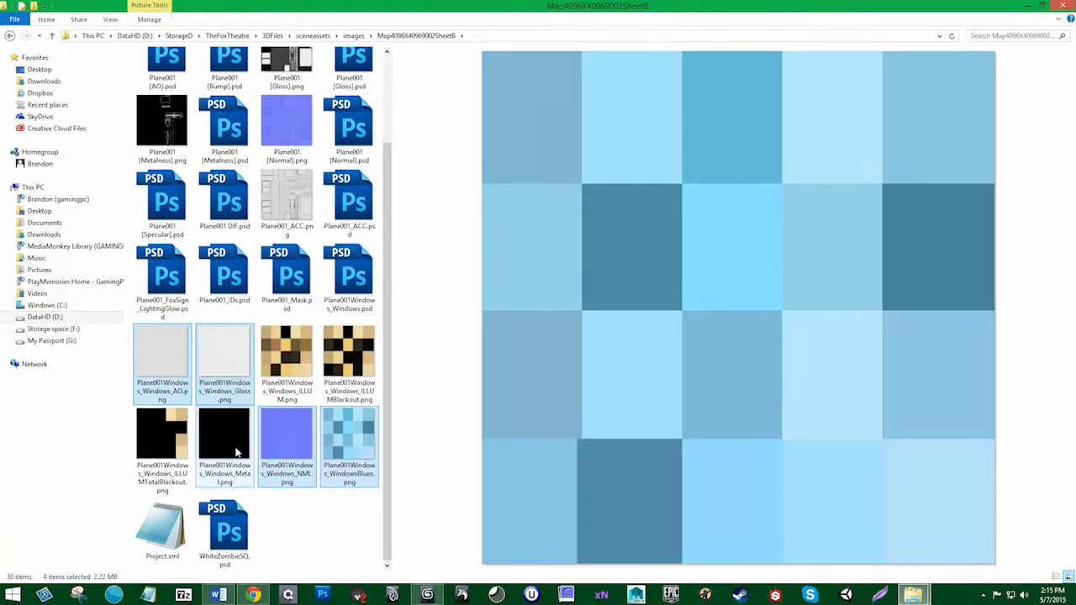
ctrl+click(174, 452)
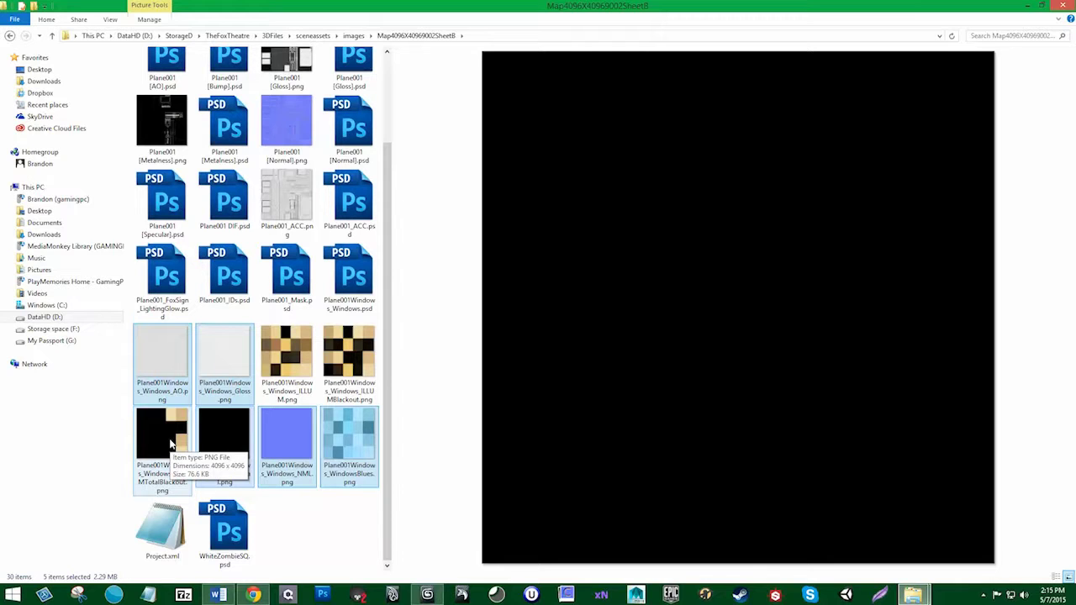
ctrl+click(171, 444)
ctrl+click(343, 363)
ctrl+click(291, 360)
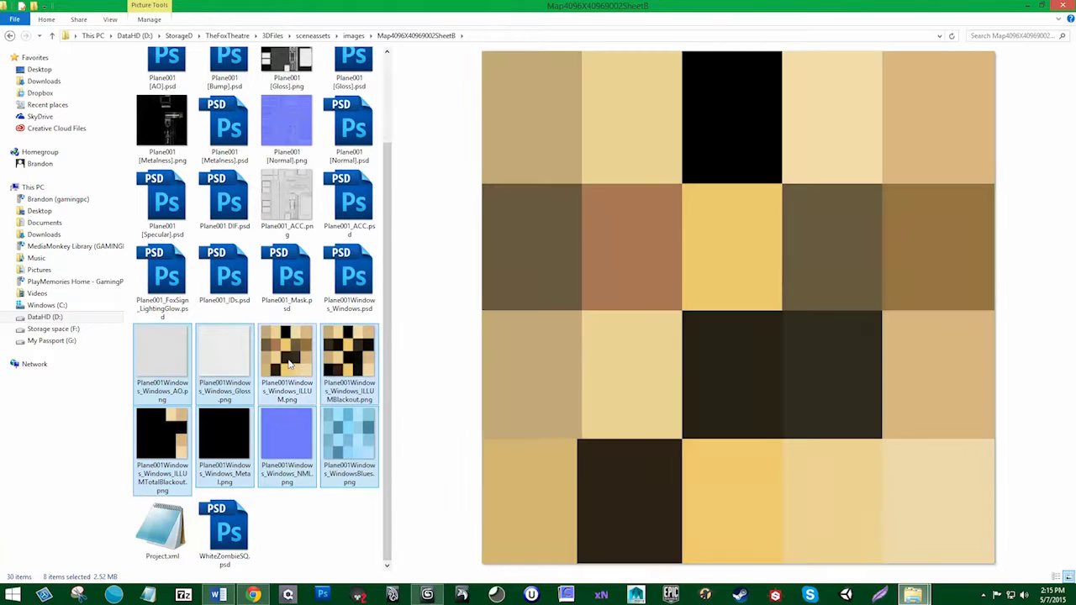
right_click(289, 359)
click(315, 293)
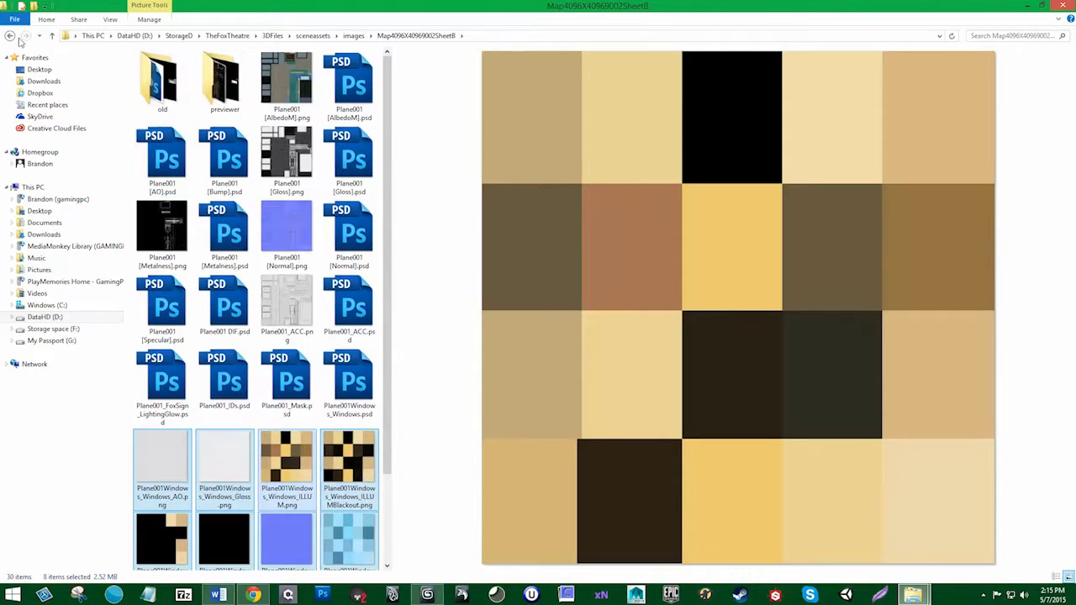
Step: Paste the copied Plane001Windows maps into the MapD subfolder of FinalMaps
click(10, 35)
double_click(159, 55)
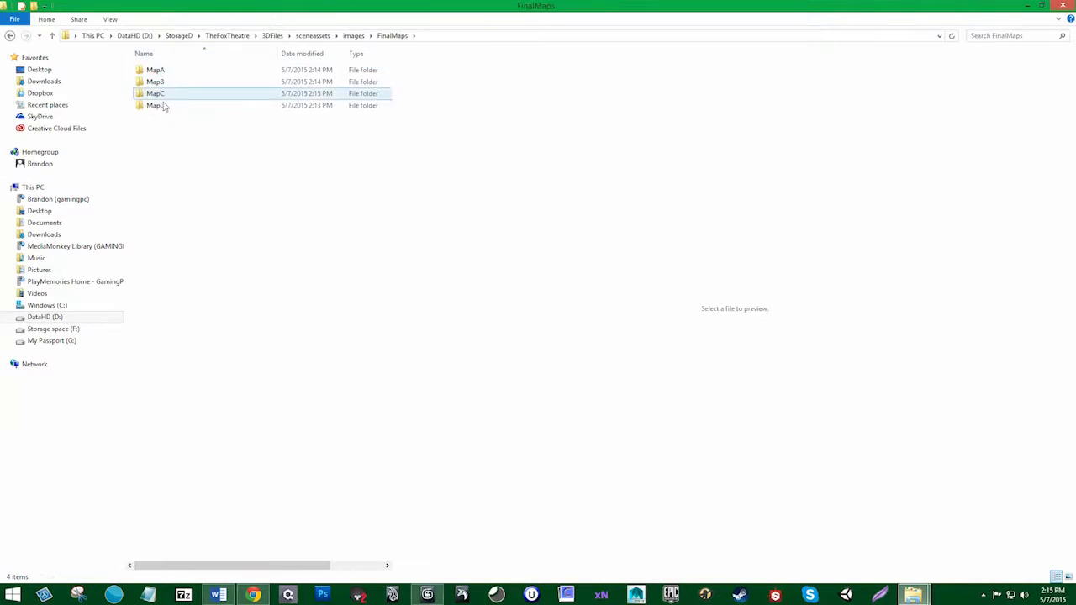
double_click(168, 103)
right_click(185, 101)
click(220, 179)
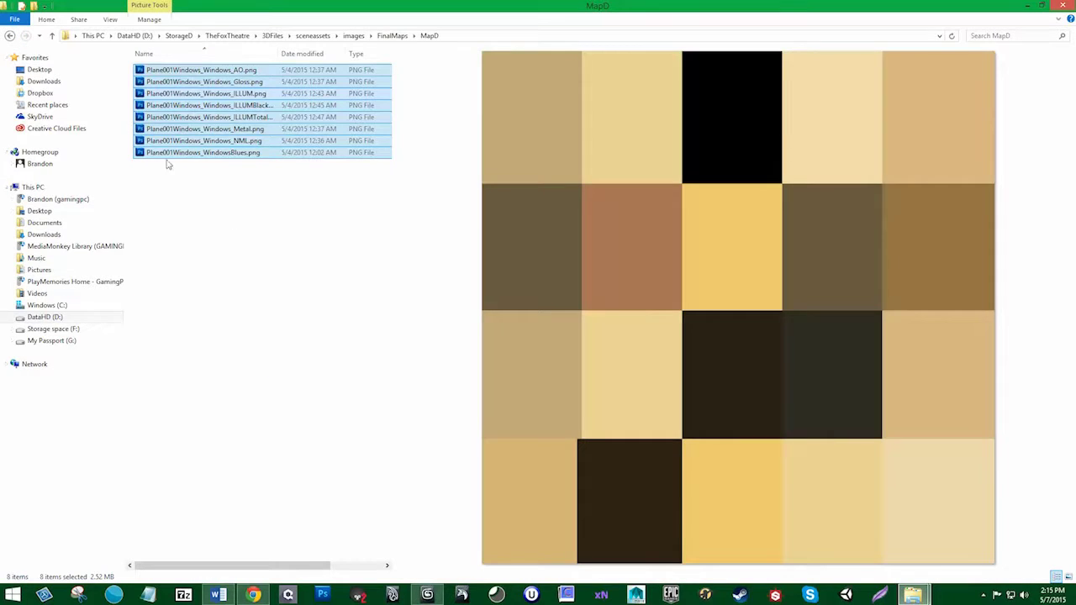
click(259, 202)
click(222, 71)
right_click(228, 72)
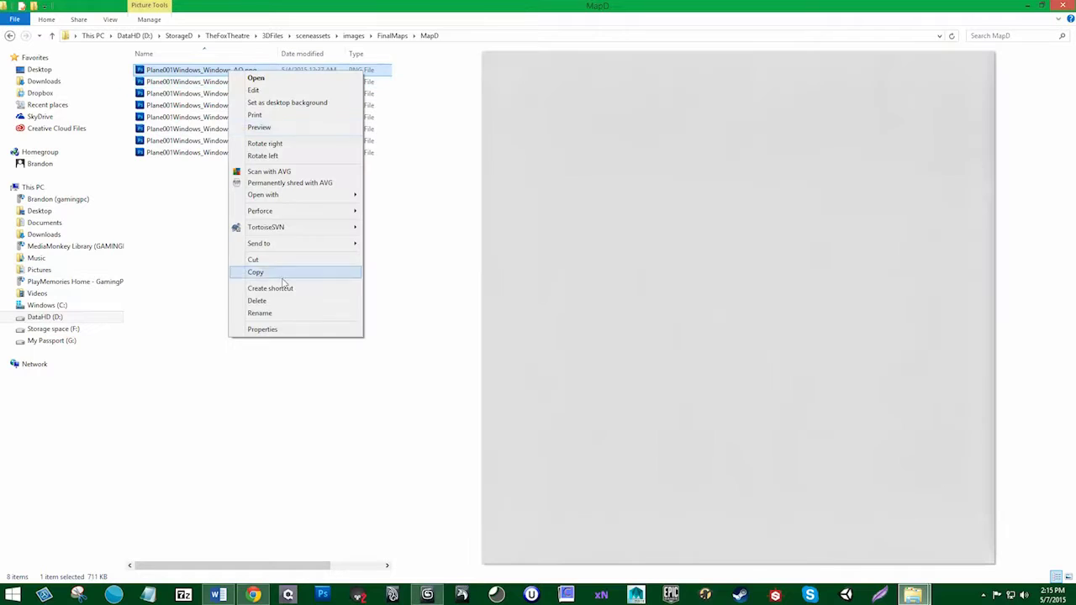
click(277, 314)
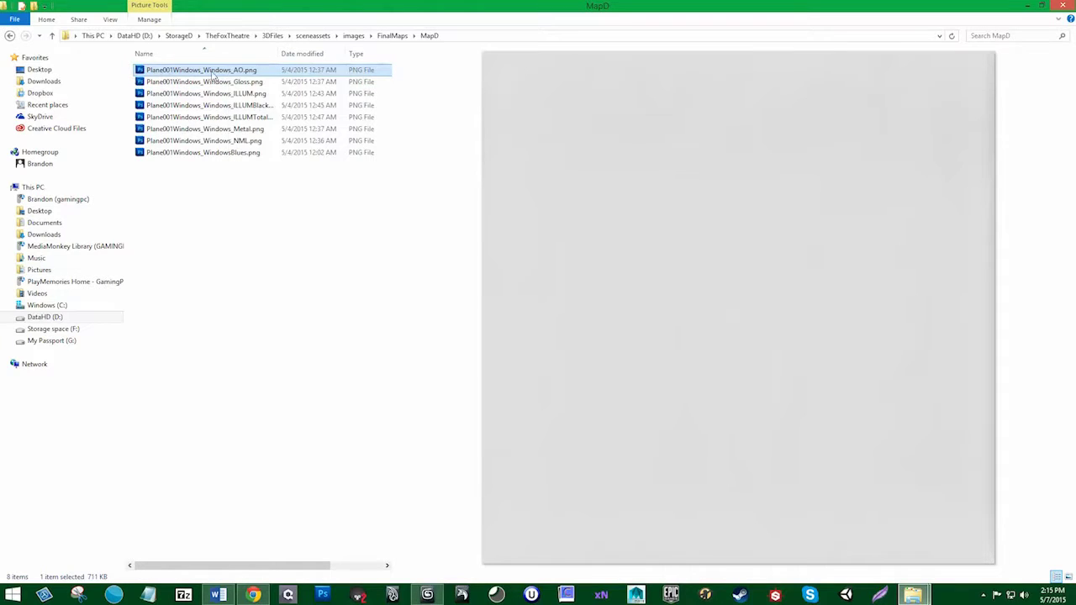
key(Escape)
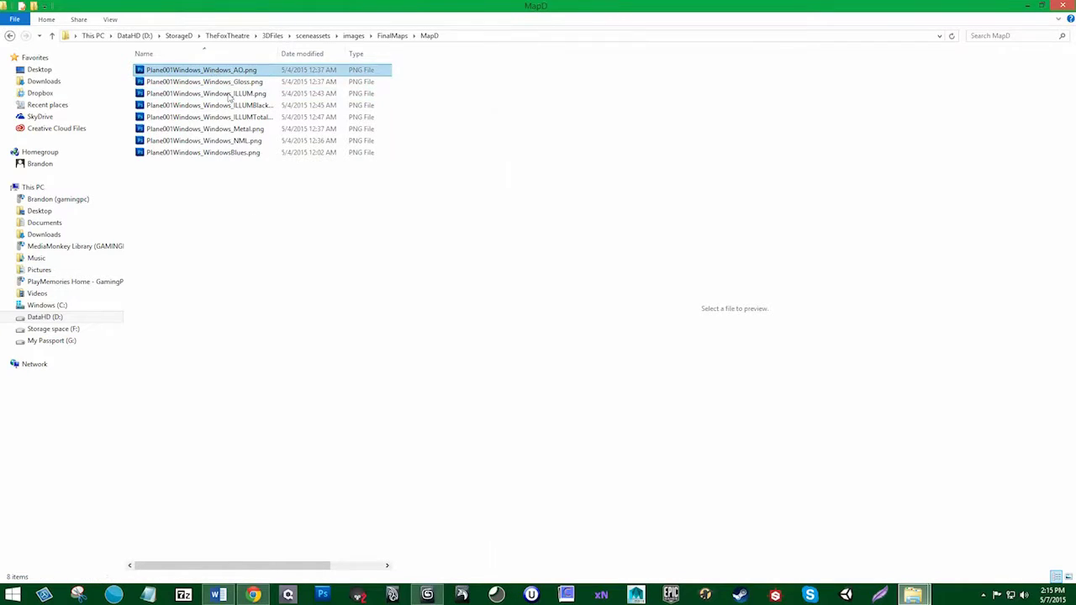
click(289, 384)
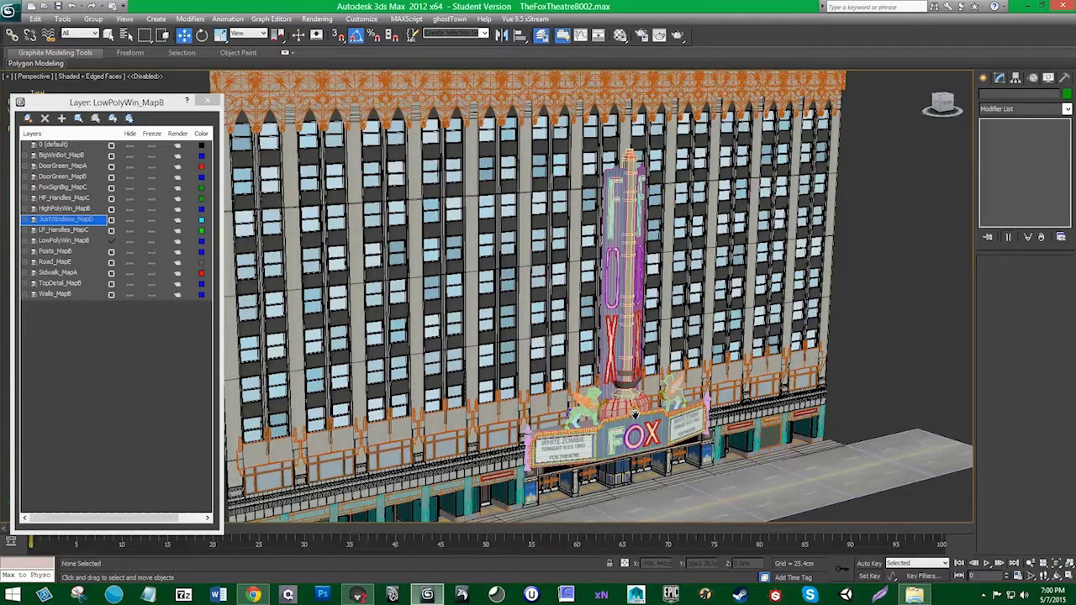
Step: In 3ds Max, hide the layers from BigWinBot_MapB through Sidwalk_MapA plus TopDetal_MapB, leaving Walls_MapB shown
middle_drag(621, 328, 655, 359)
click(76, 272)
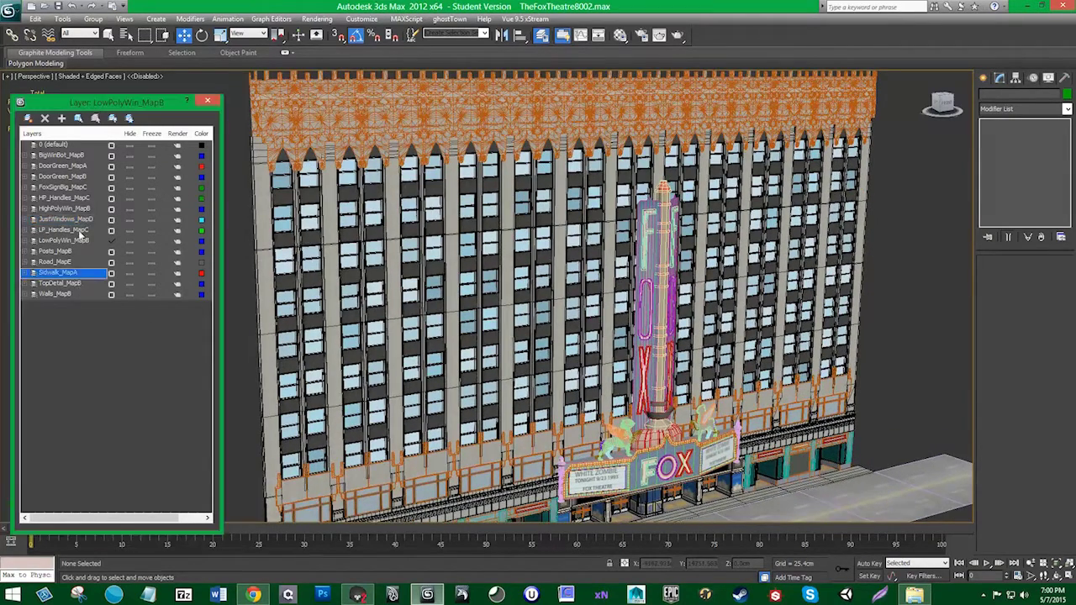
shift+click(87, 156)
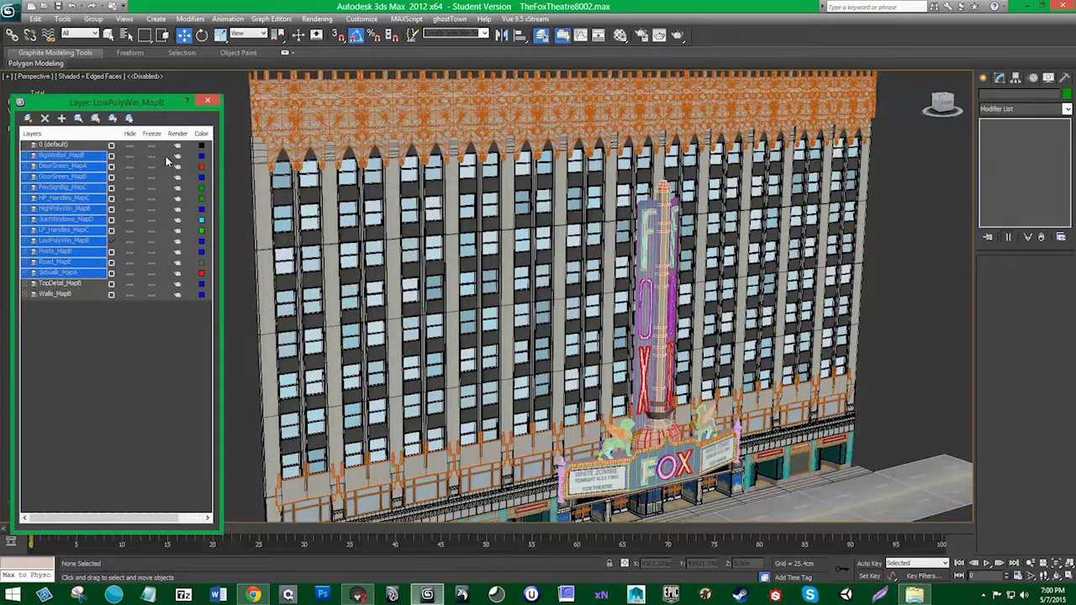
click(128, 156)
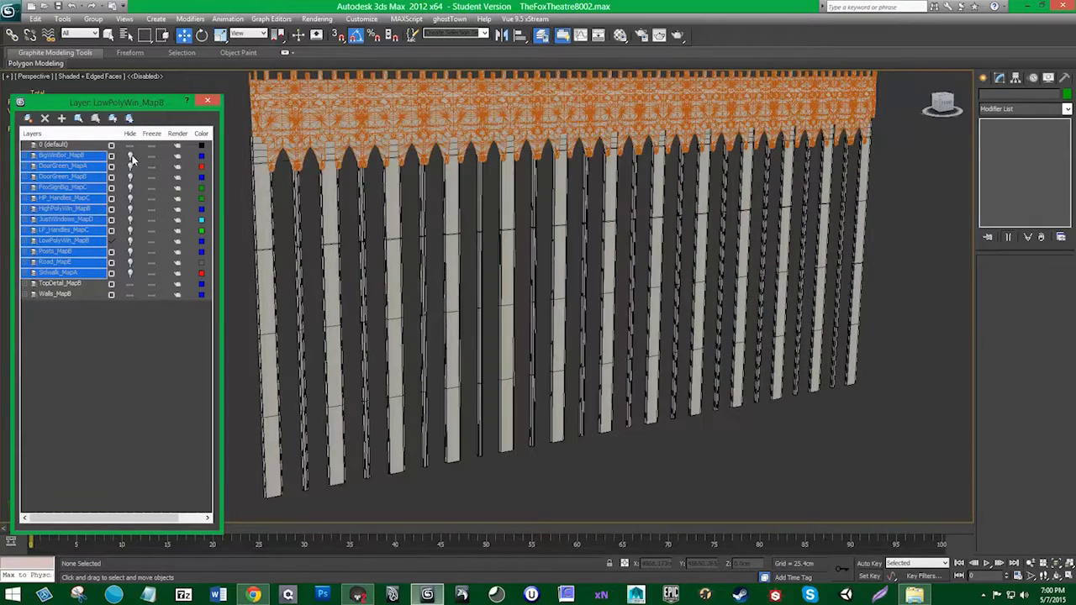
click(131, 285)
Step: Select the thirteen cap blocks on top of the wide wall pillars and isolate them in the viewport
click(261, 148)
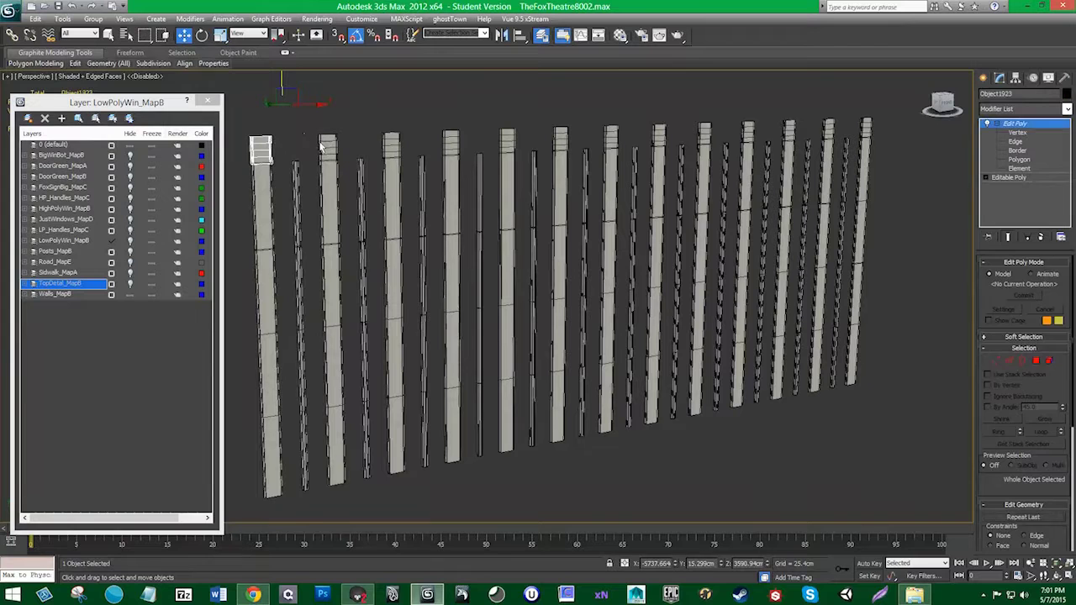
ctrl+click(328, 147)
ctrl+click(391, 144)
ctrl+click(451, 143)
ctrl+click(509, 140)
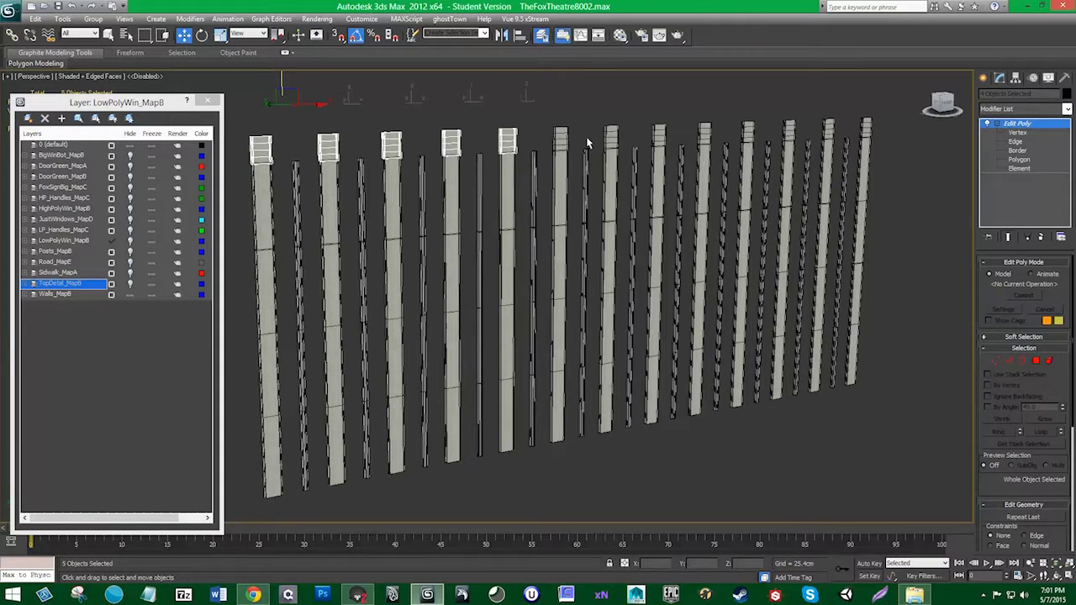
ctrl+click(561, 140)
ctrl+click(611, 137)
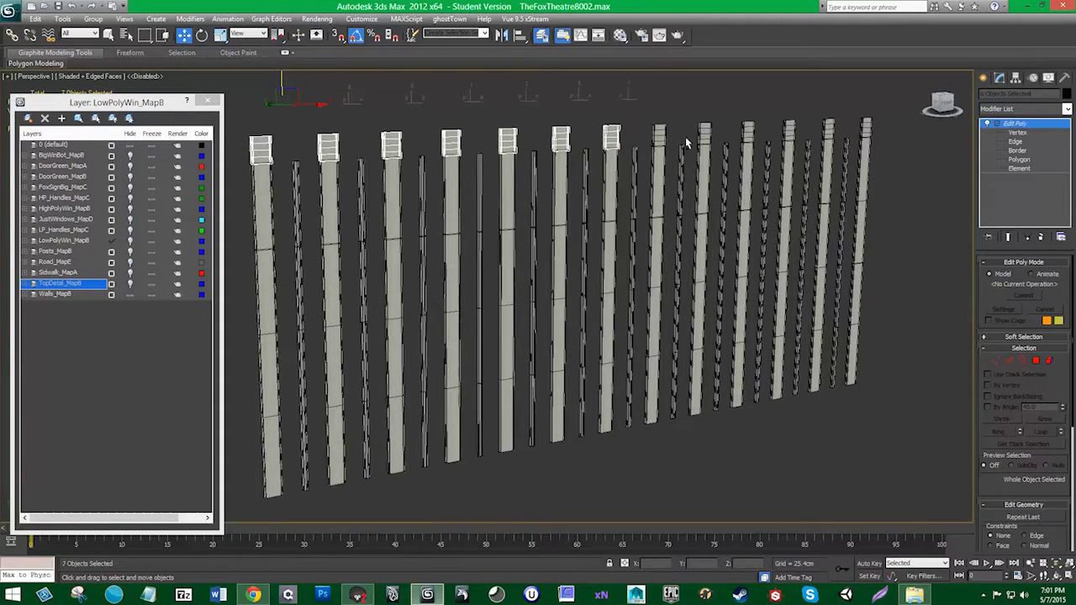
ctrl+click(659, 136)
ctrl+click(705, 134)
ctrl+click(748, 133)
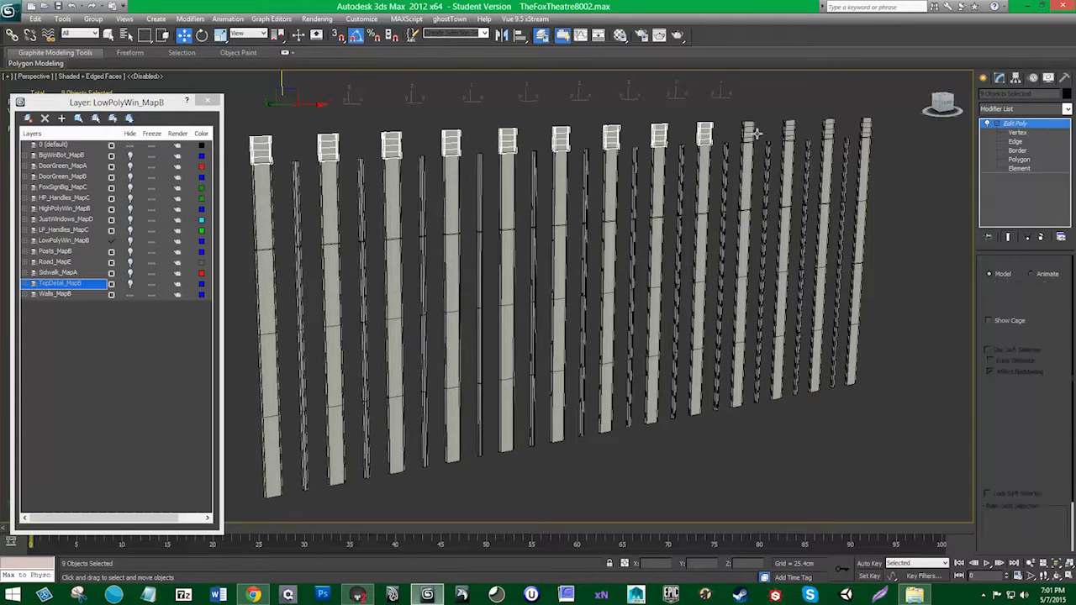
ctrl+click(789, 130)
ctrl+click(828, 127)
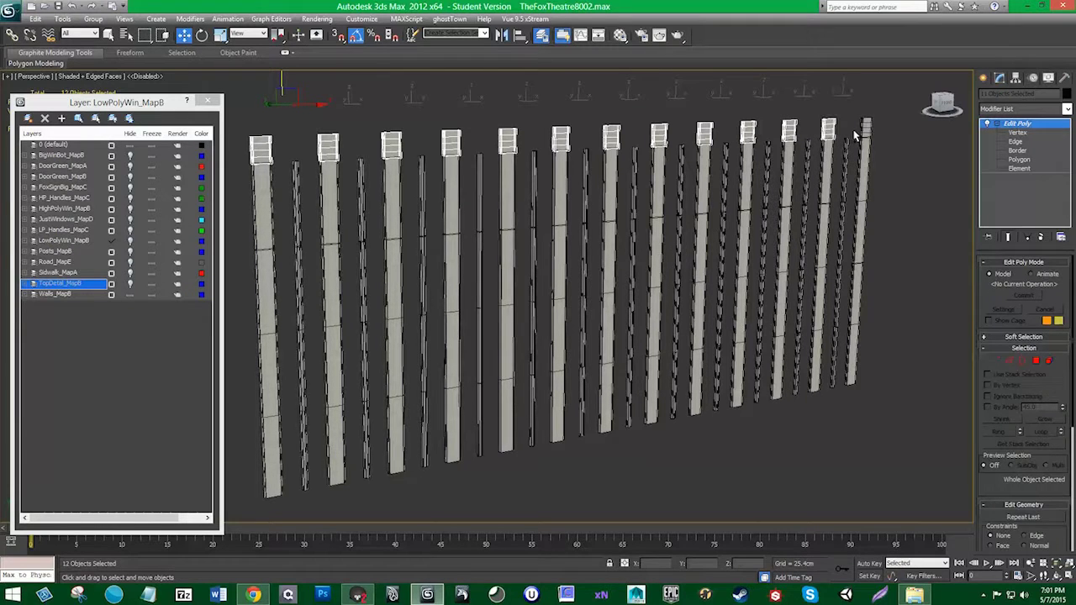
ctrl+click(866, 126)
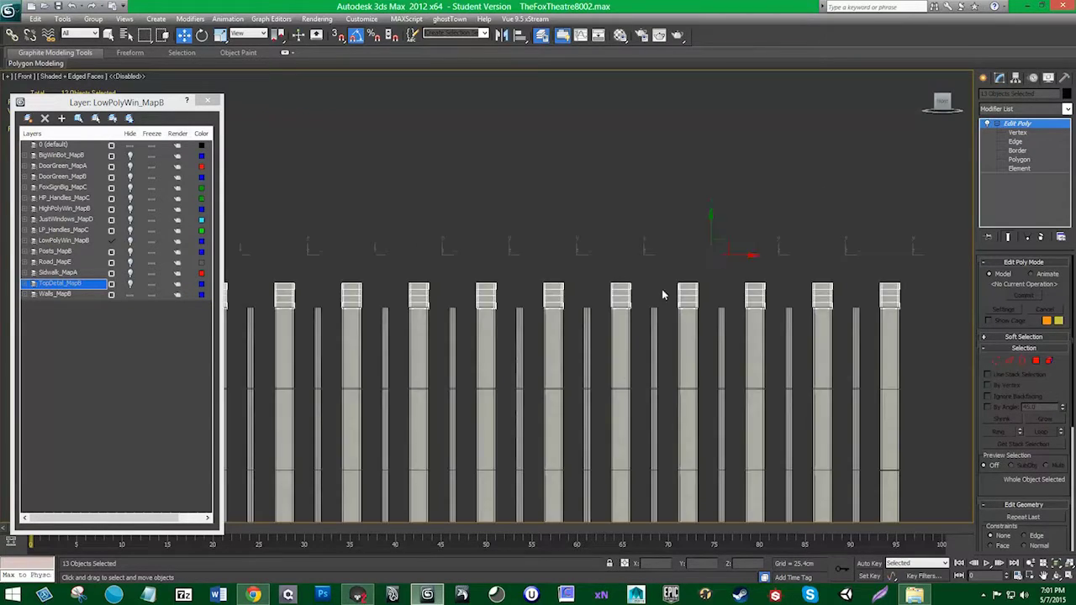
right_click(561, 264)
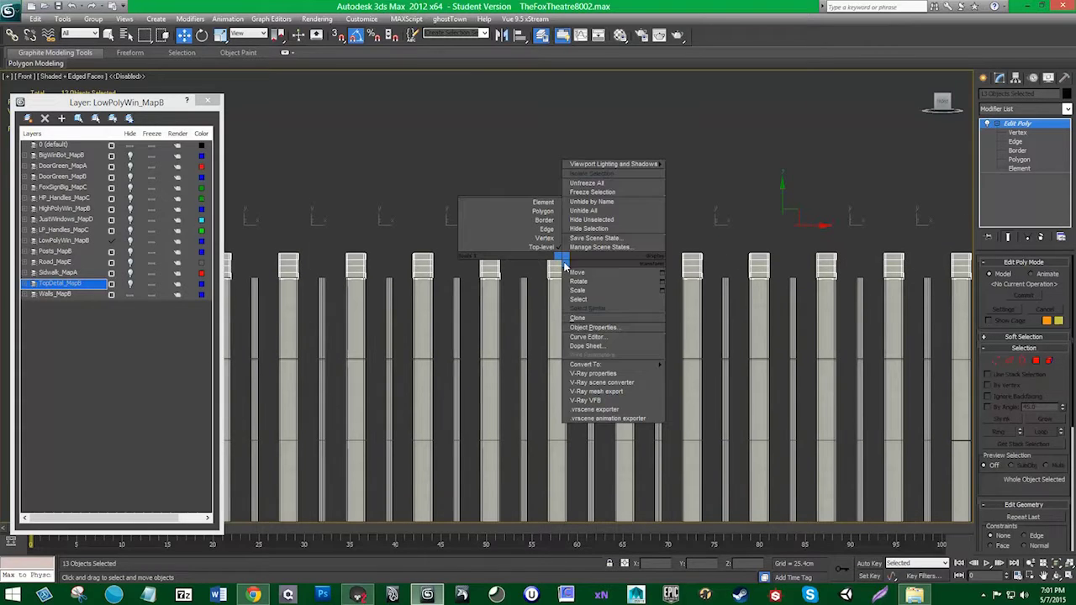
click(593, 174)
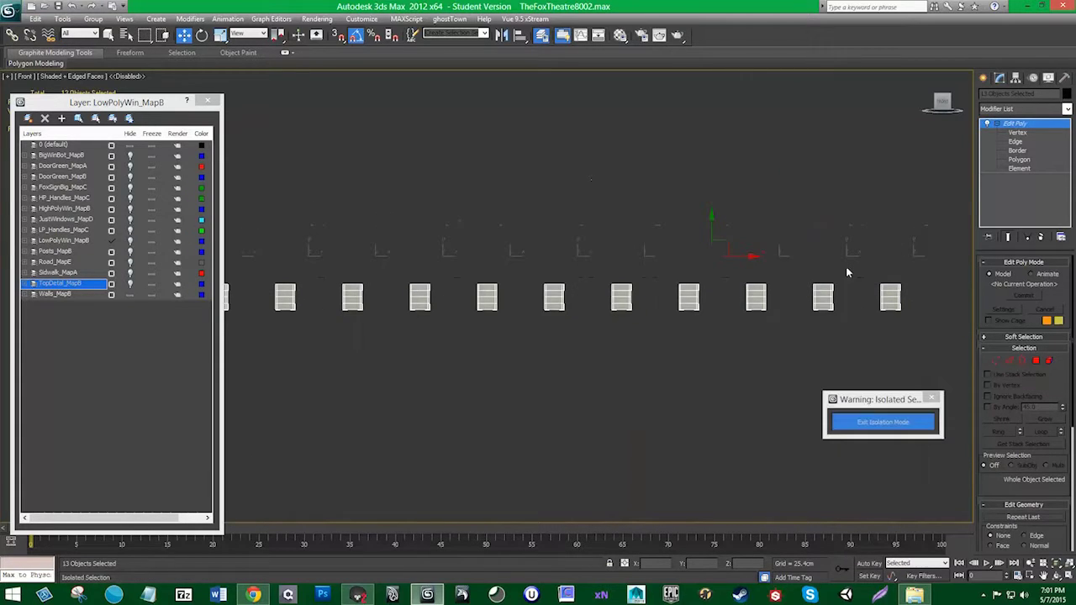
Step: Remove the selected horizontal edges from all the isolated pillar caps
click(1009, 361)
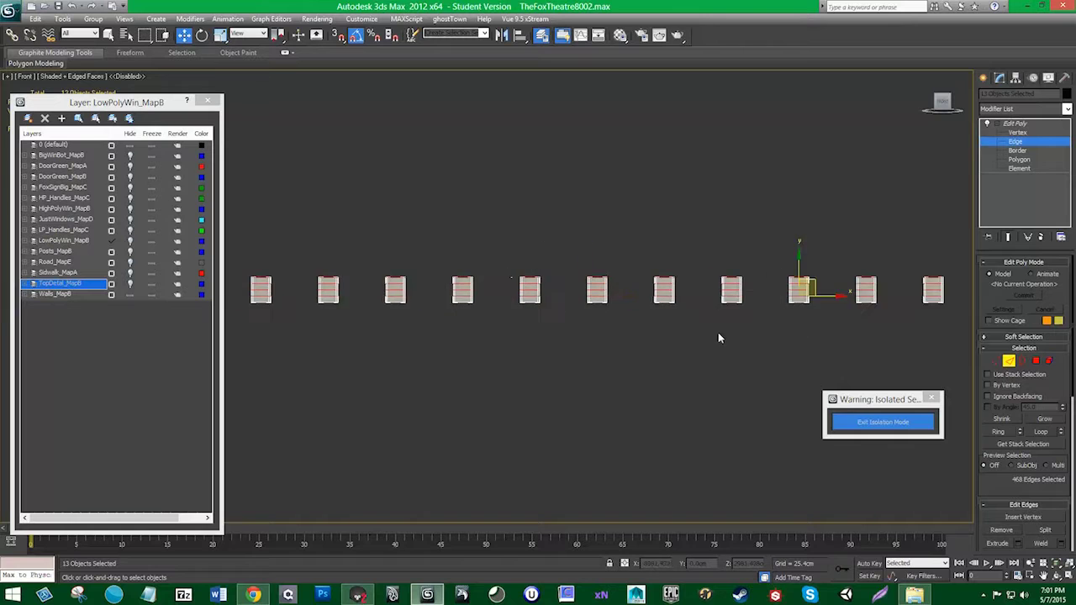
middle_drag(719, 334, 878, 343)
click(1002, 531)
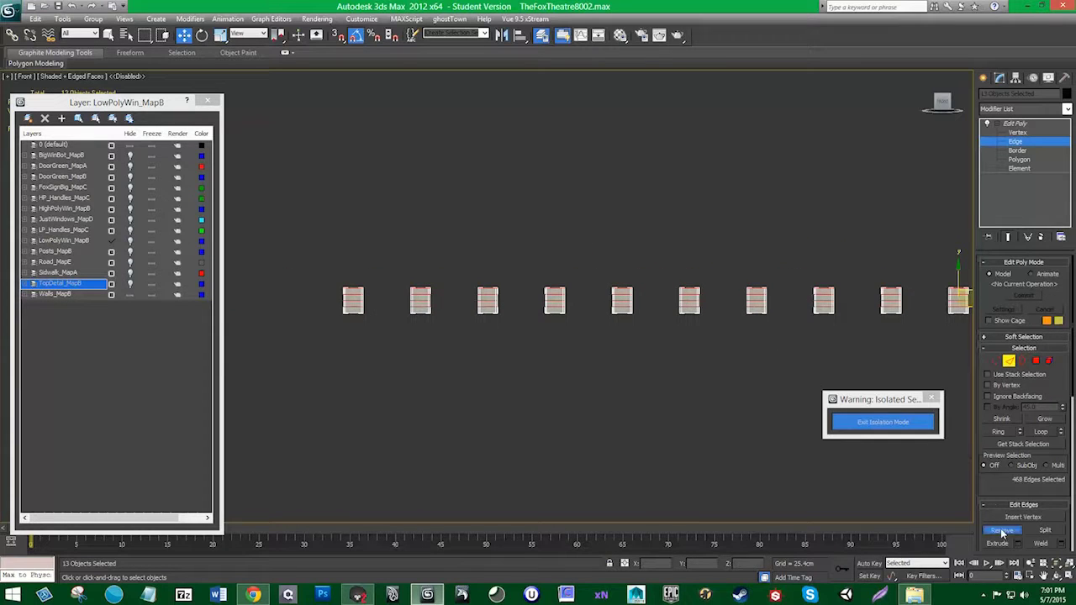
click(1001, 531)
Step: Select the leftover middle vertices along the sides of the pillar caps and remove them
click(997, 361)
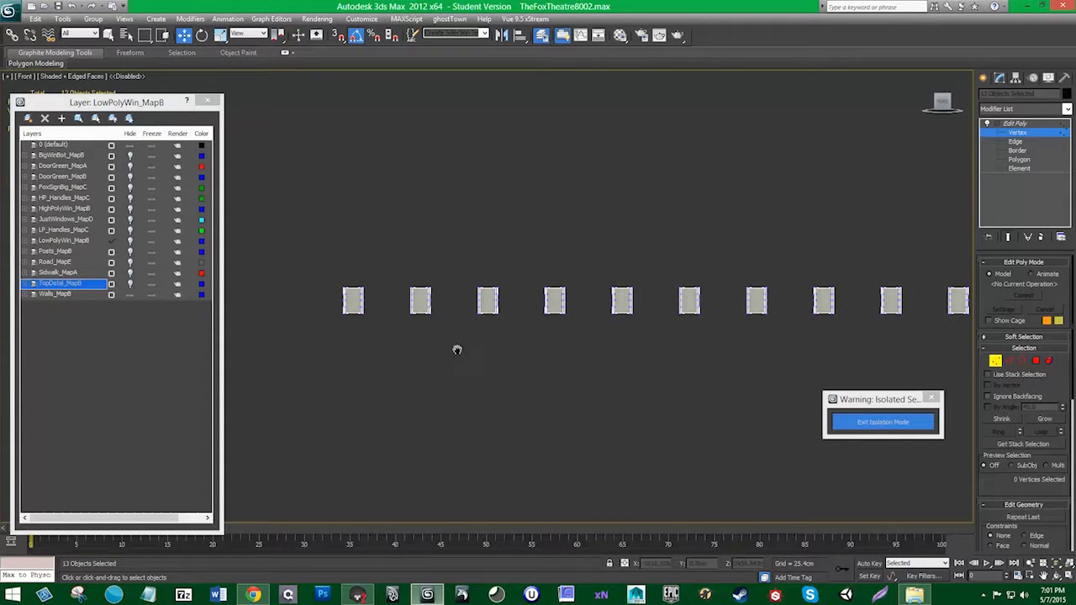
middle_drag(456, 350, 411, 348)
drag(266, 292, 951, 313)
middle_drag(919, 308, 882, 309)
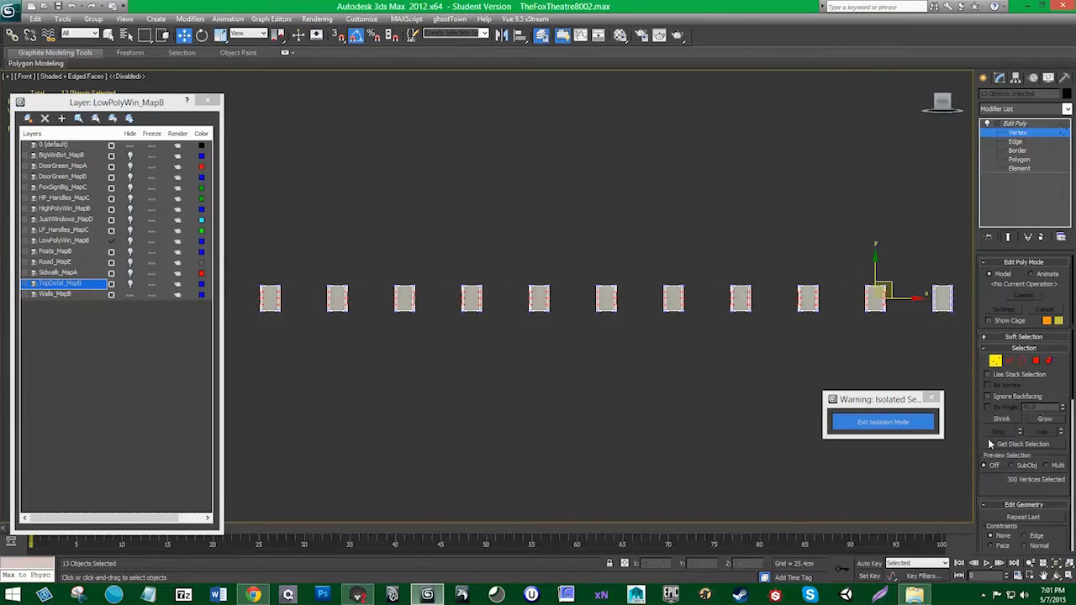
scroll(1001, 477, down, 3)
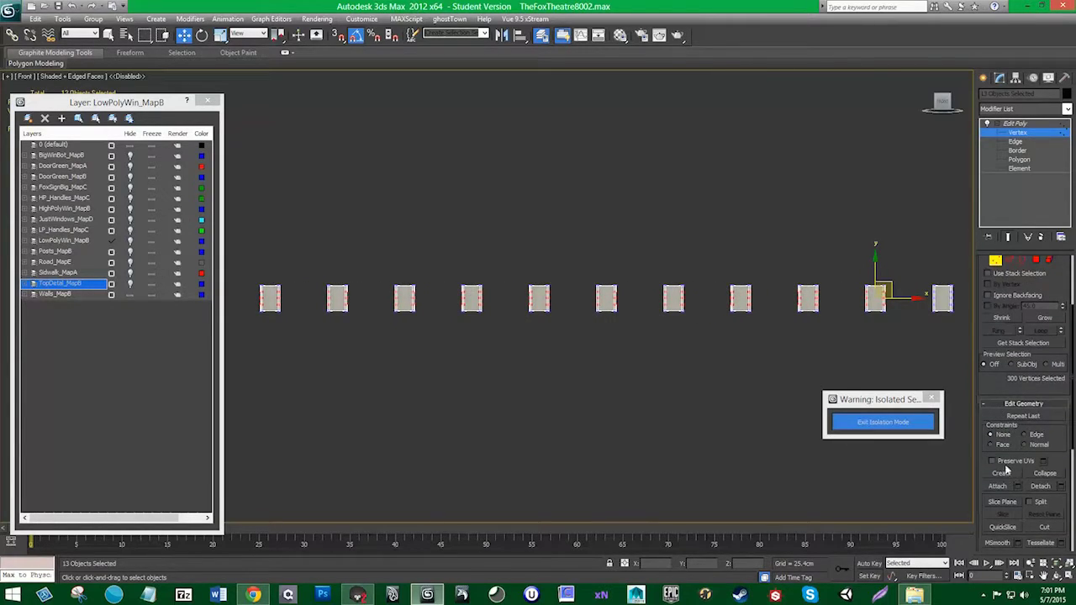
scroll(1008, 450, down, 3)
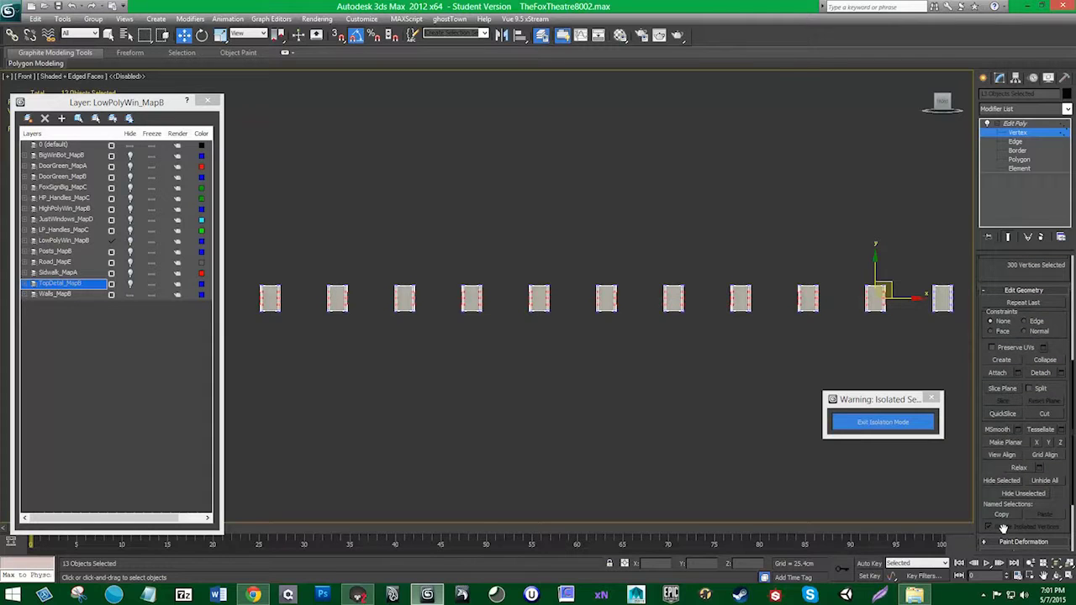
scroll(993, 505, down, 3)
click(1000, 477)
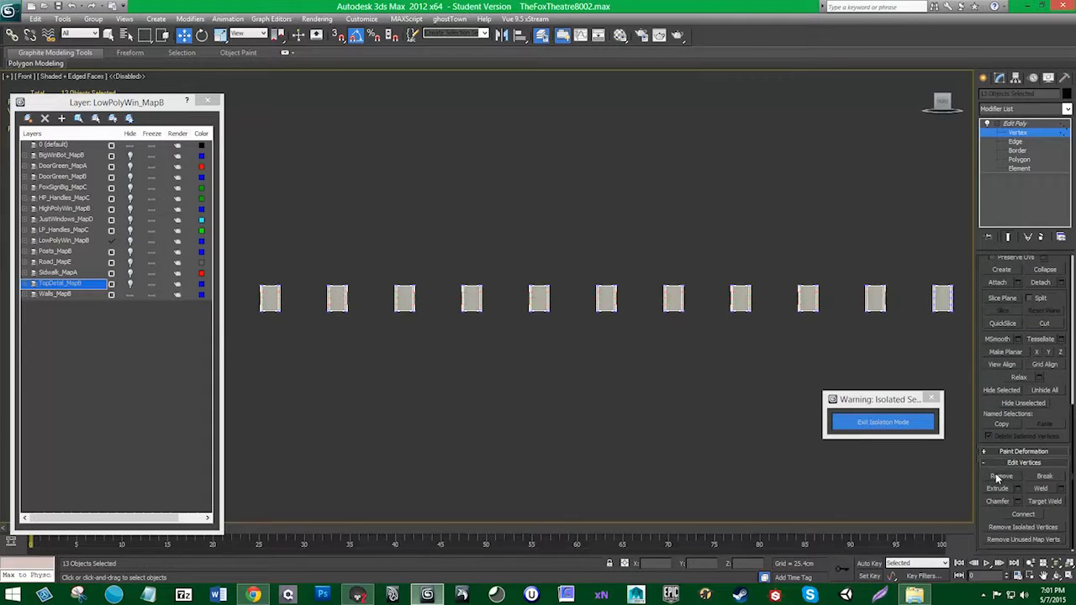
Step: Remove the remaining middle side vertices from the last caps at the right end of the row
middle_drag(874, 373, 494, 364)
scroll(593, 319, up, 3)
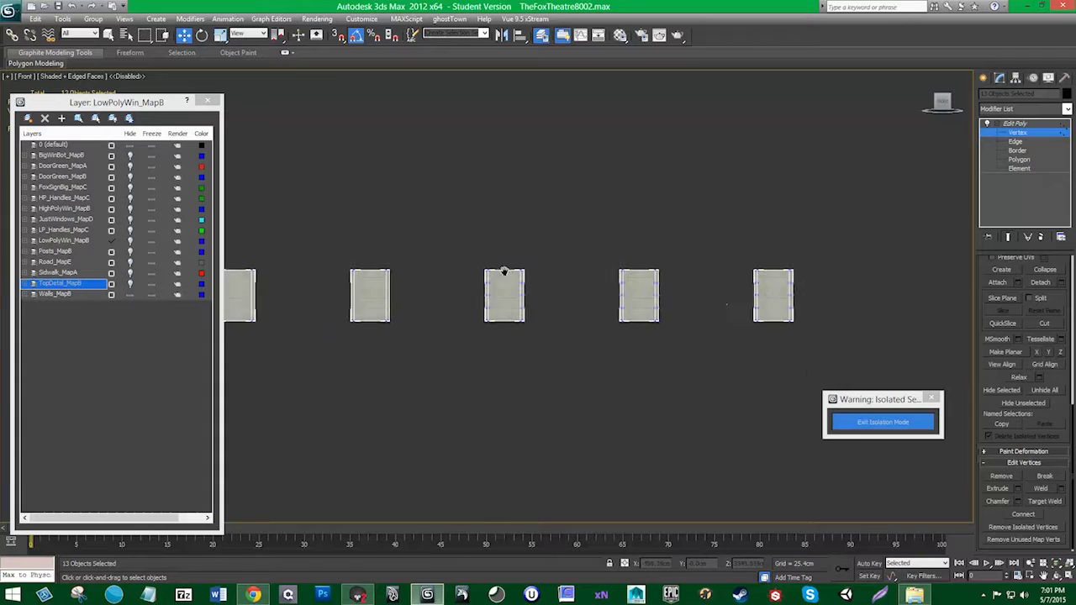
drag(367, 262, 720, 310)
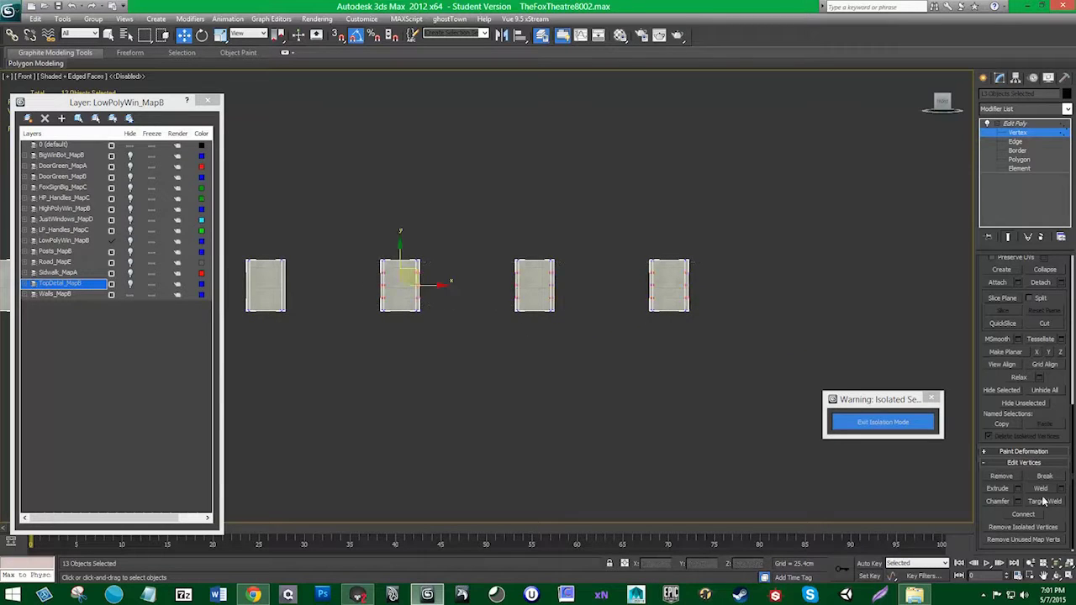
scroll(568, 364, up, 4)
scroll(558, 340, up, 2)
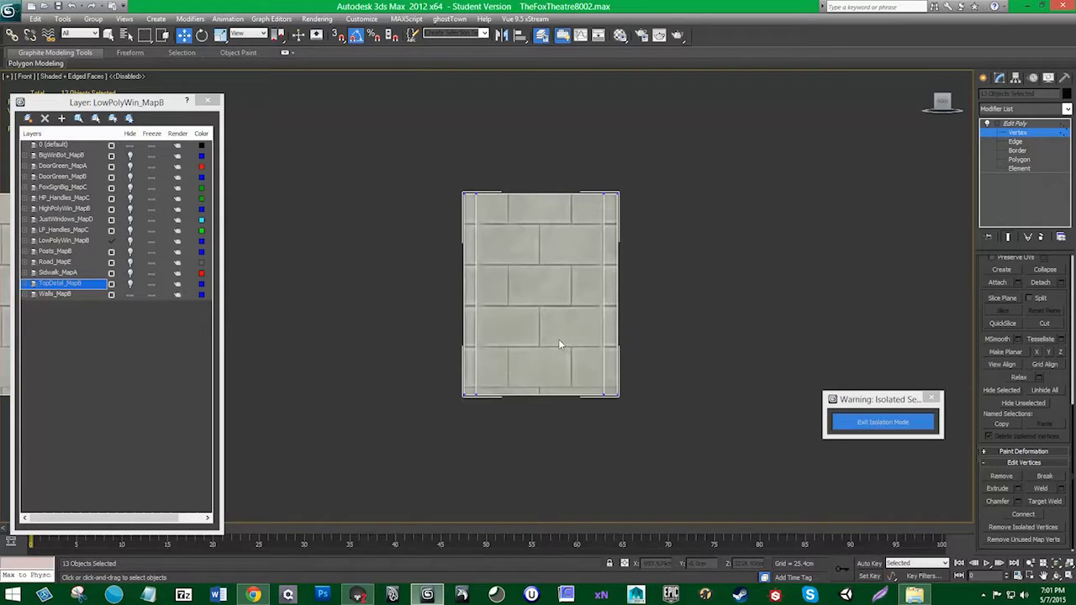
scroll(558, 340, down, 3)
Step: Exit isolation mode, unhide the layers from BigWinBot_MapB through TopDetal_MapB, and clear the object selection
click(1015, 132)
click(883, 421)
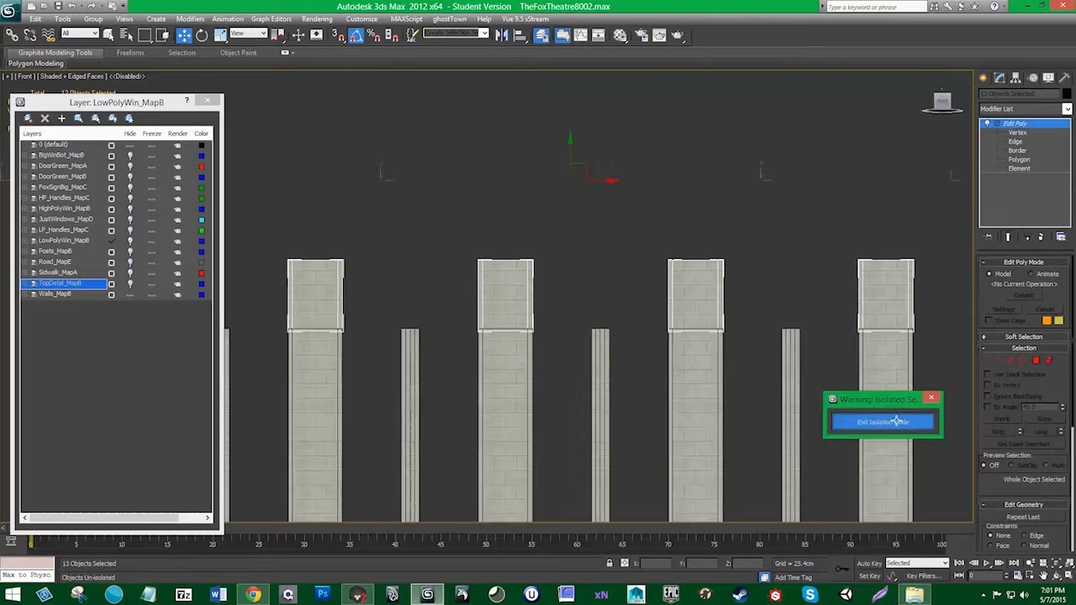
shift+click(65, 156)
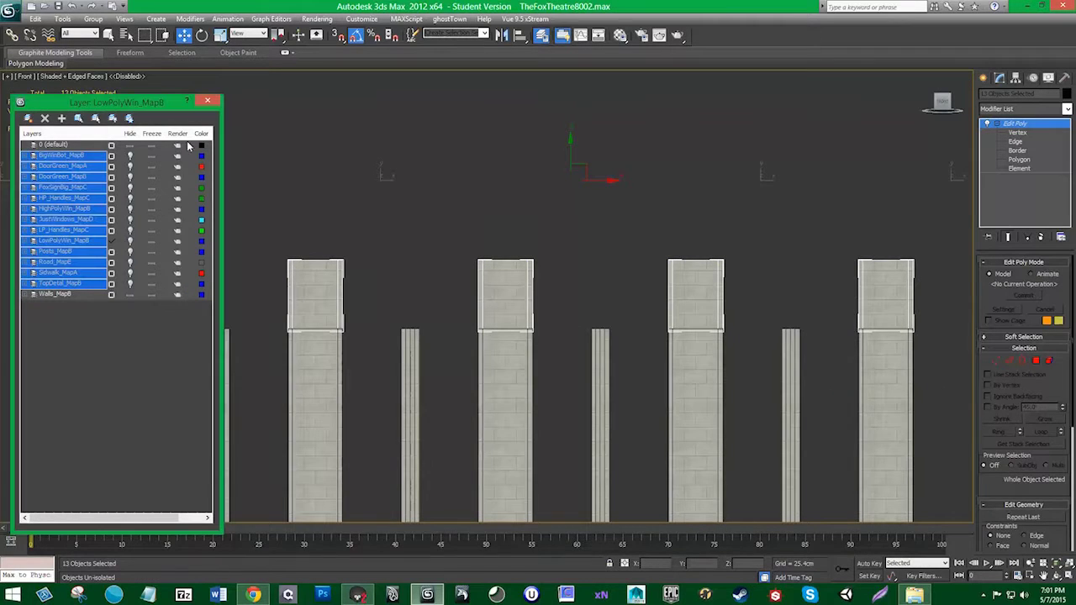
click(129, 162)
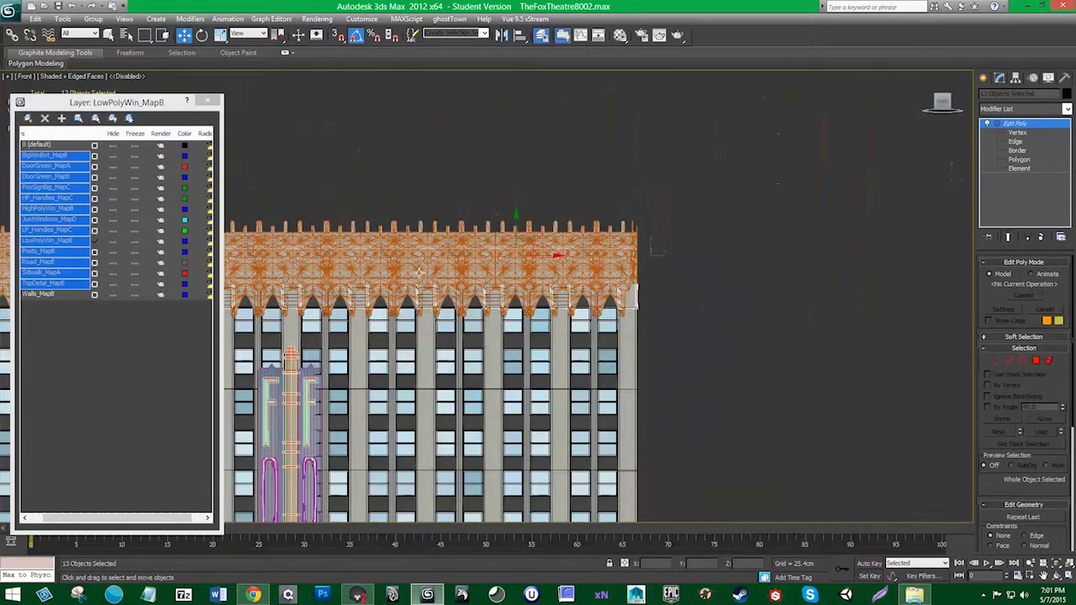
scroll(673, 223, down, 4)
middle_drag(674, 223, 651, 206)
click(759, 323)
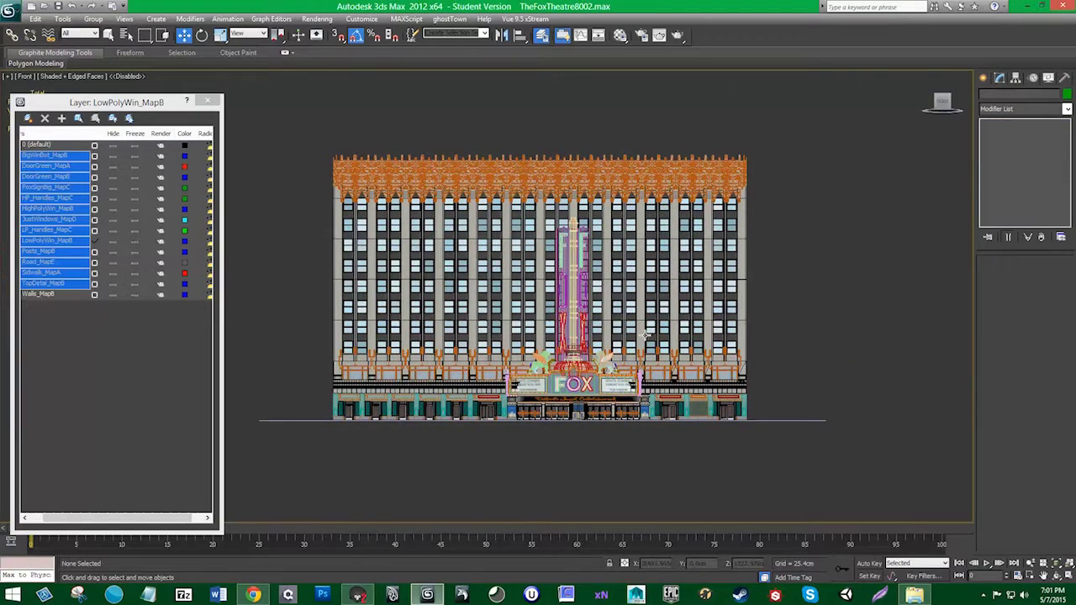
scroll(586, 345, up, 2)
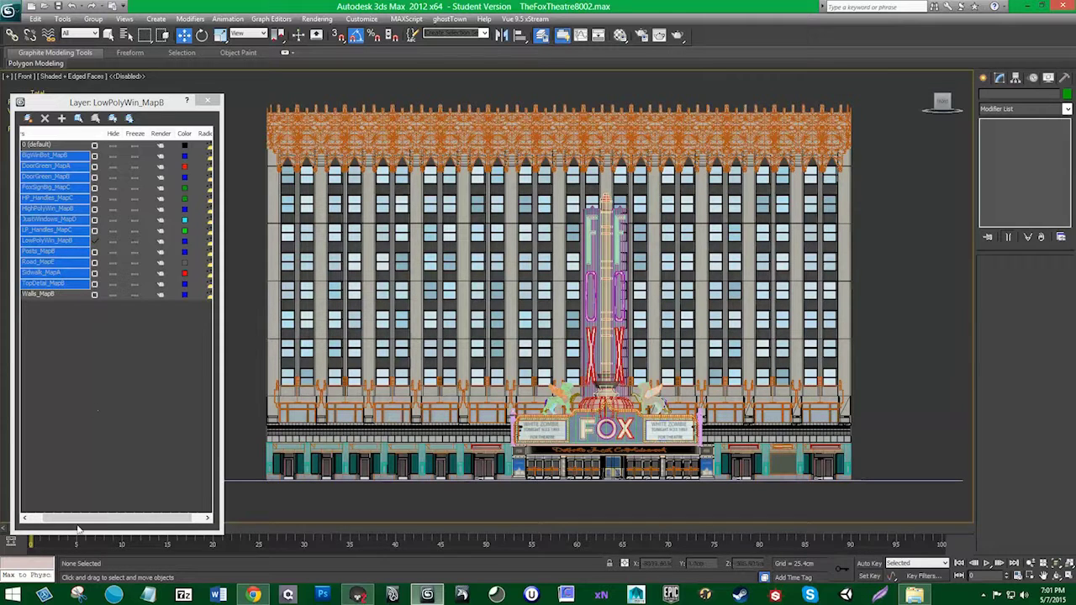
Step: Hide the Walls_MapB, TopDetal_MapB and Sidwalk_MapA layers
drag(56, 518, 42, 518)
click(54, 378)
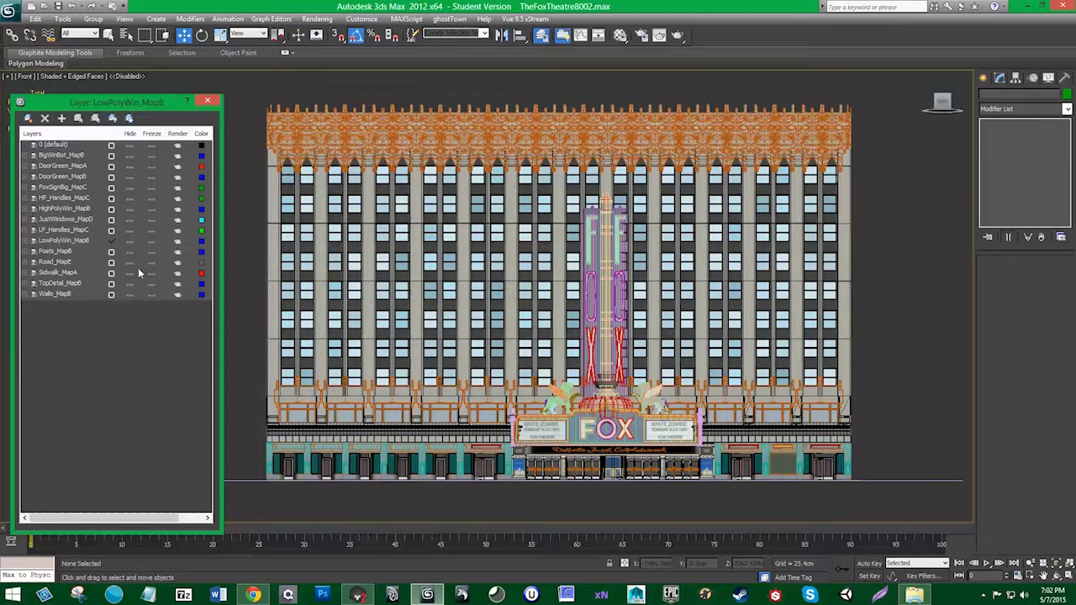
click(131, 296)
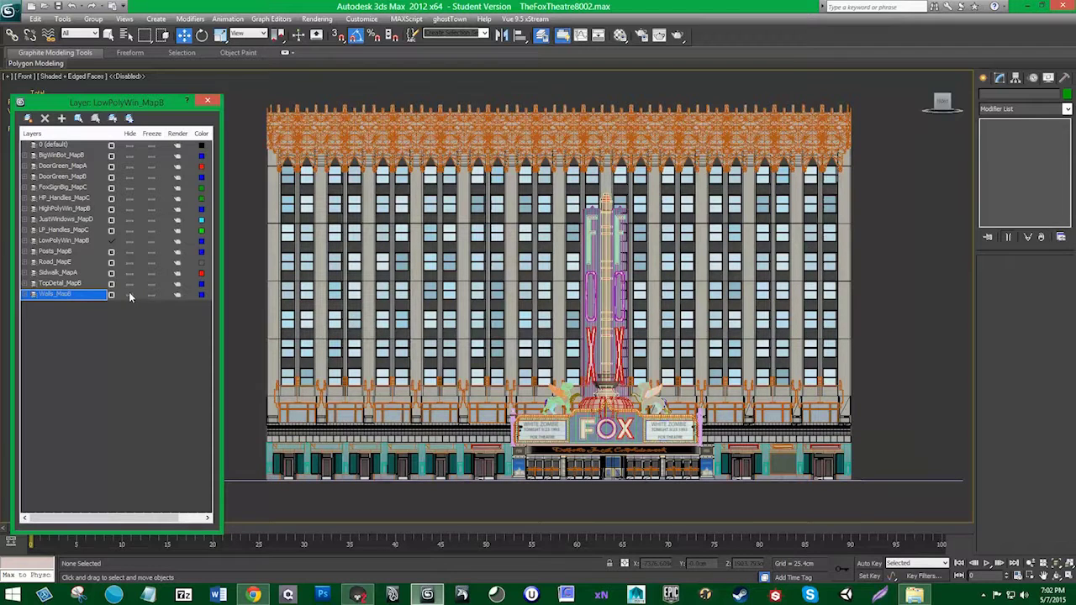
click(130, 284)
click(129, 273)
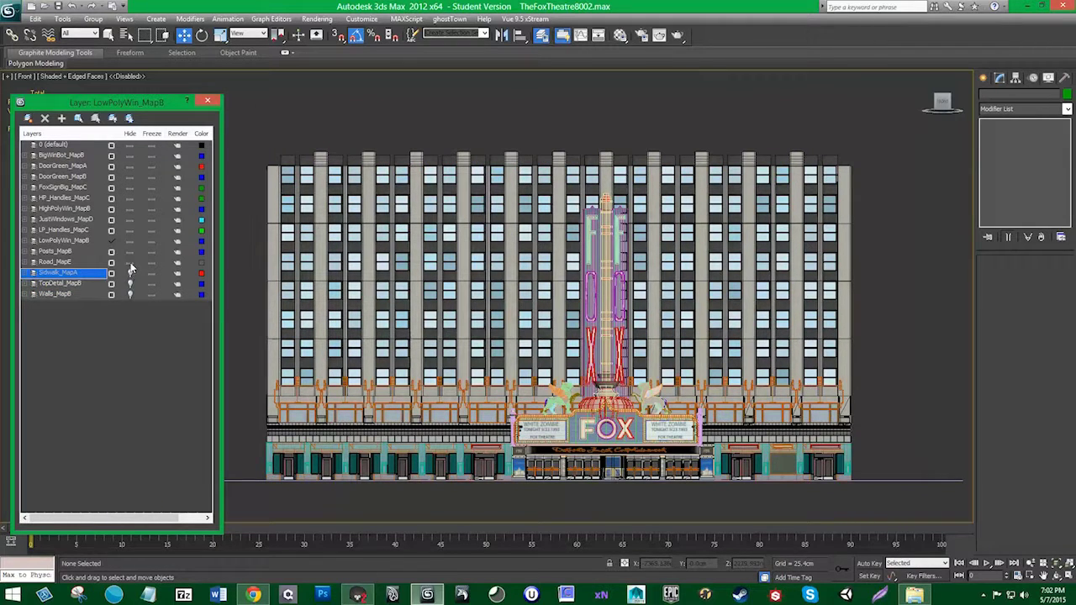
click(131, 295)
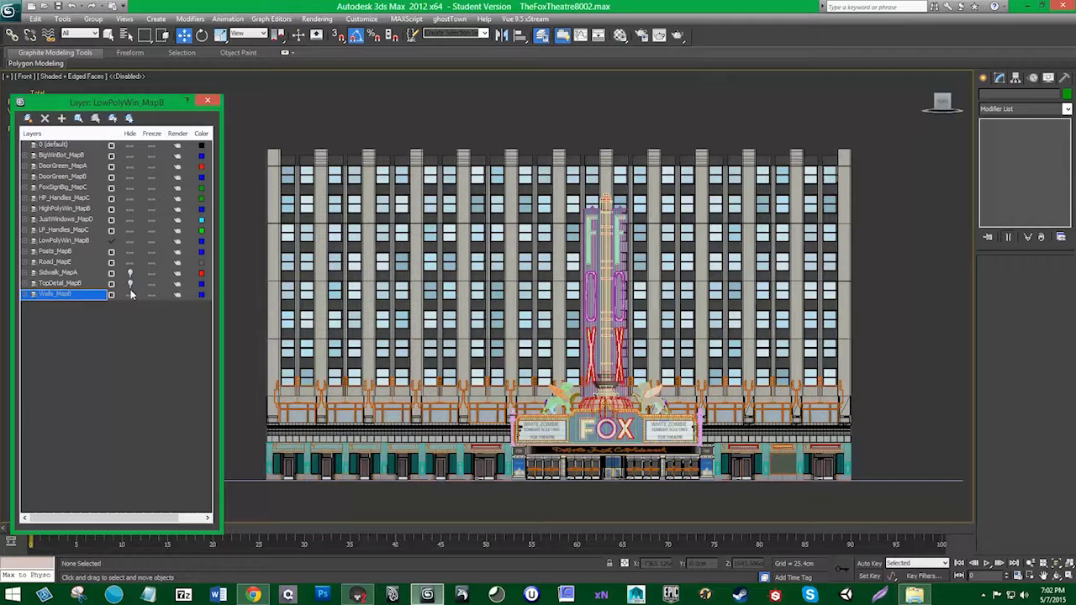
click(129, 294)
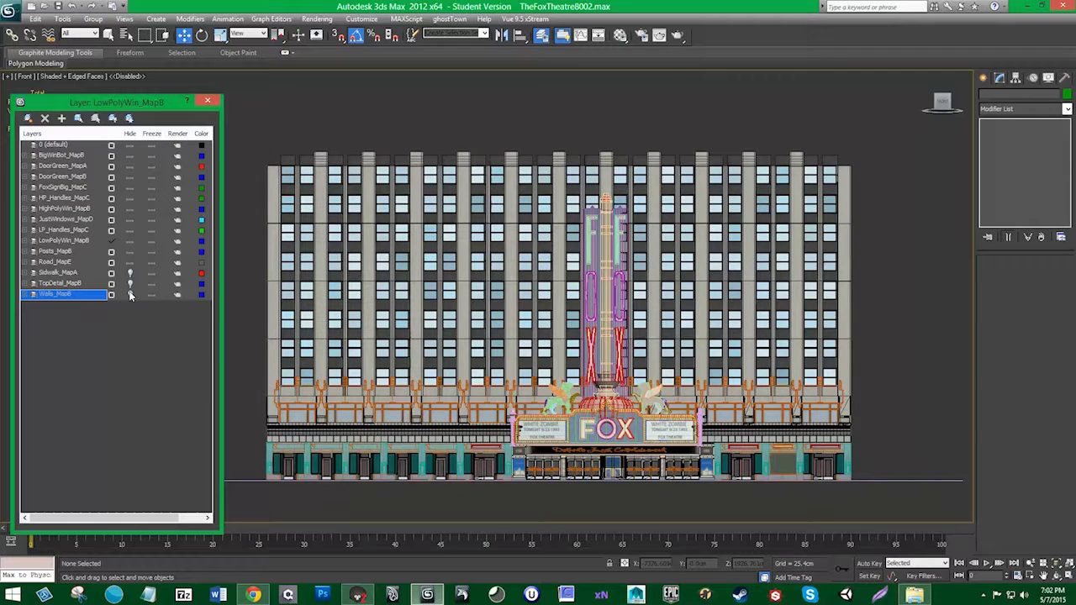
Step: Toggle the Walls_MapB layer to compare, then delete the stray pillar-top caps left visible outside it on the facade's left half
click(129, 295)
click(130, 294)
click(320, 156)
key(Delete)
click(371, 156)
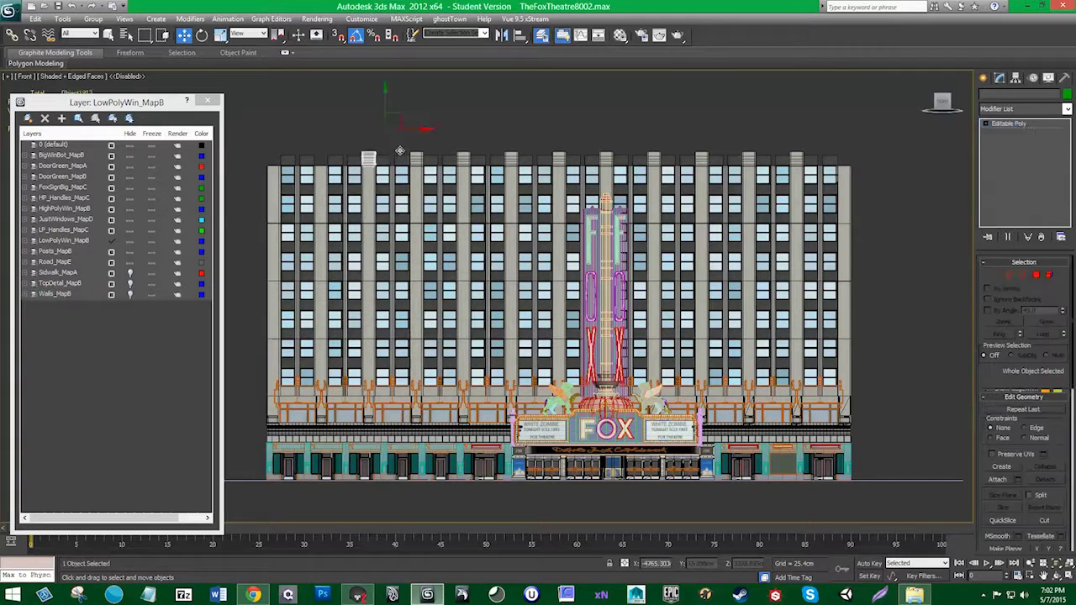
key(Delete)
click(417, 157)
key(Delete)
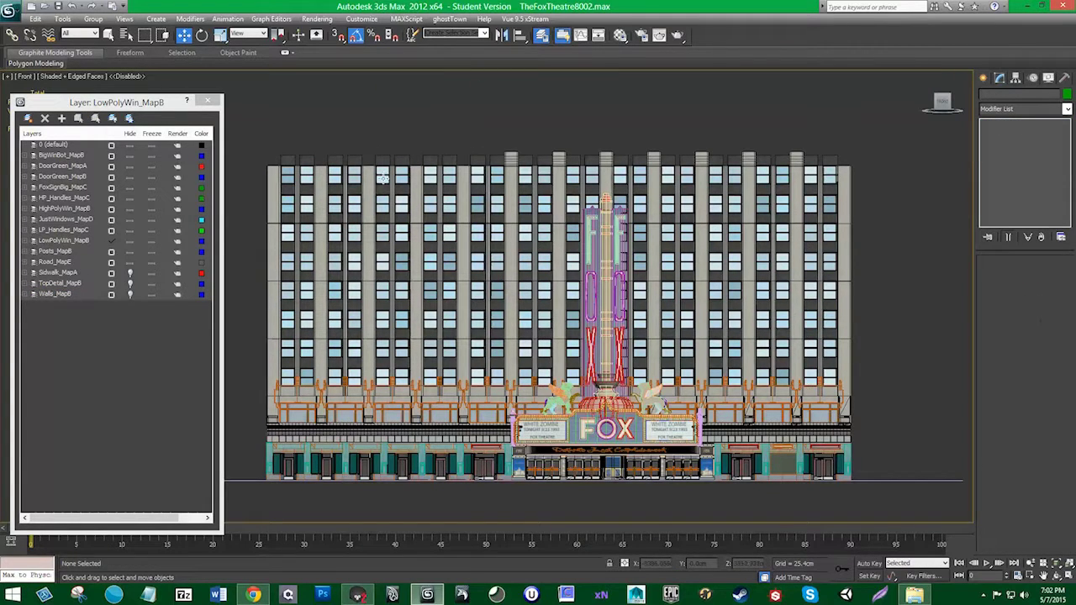
Step: Recheck against the Walls_MapB layer and delete the remaining stray caps from the facade's centre to its right end
click(130, 295)
click(130, 294)
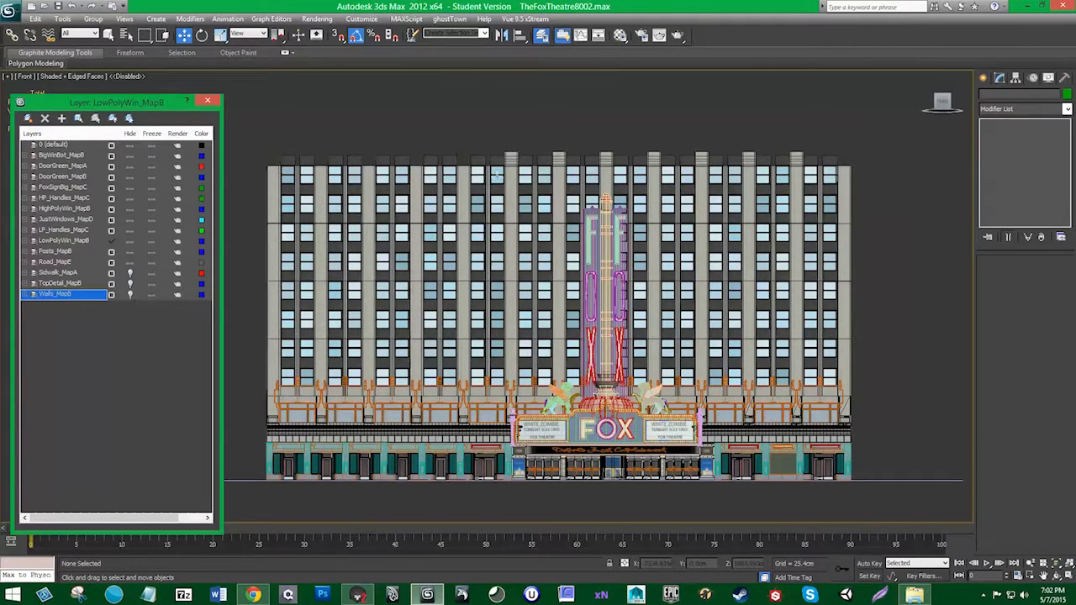
click(511, 158)
key(Delete)
click(558, 157)
key(Delete)
click(610, 157)
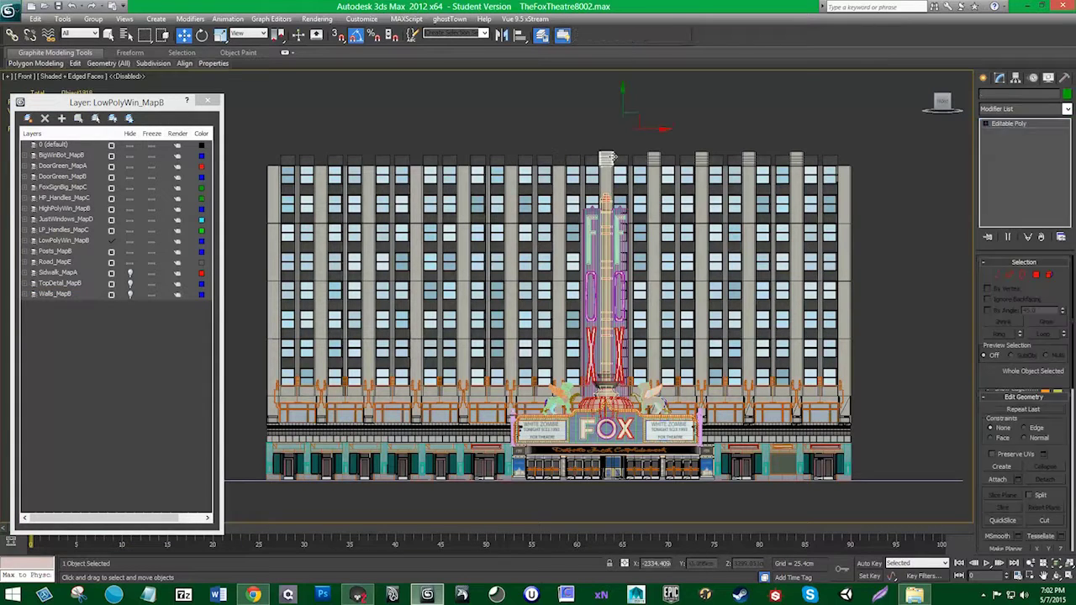
key(Delete)
click(653, 157)
key(Delete)
click(701, 158)
click(764, 158)
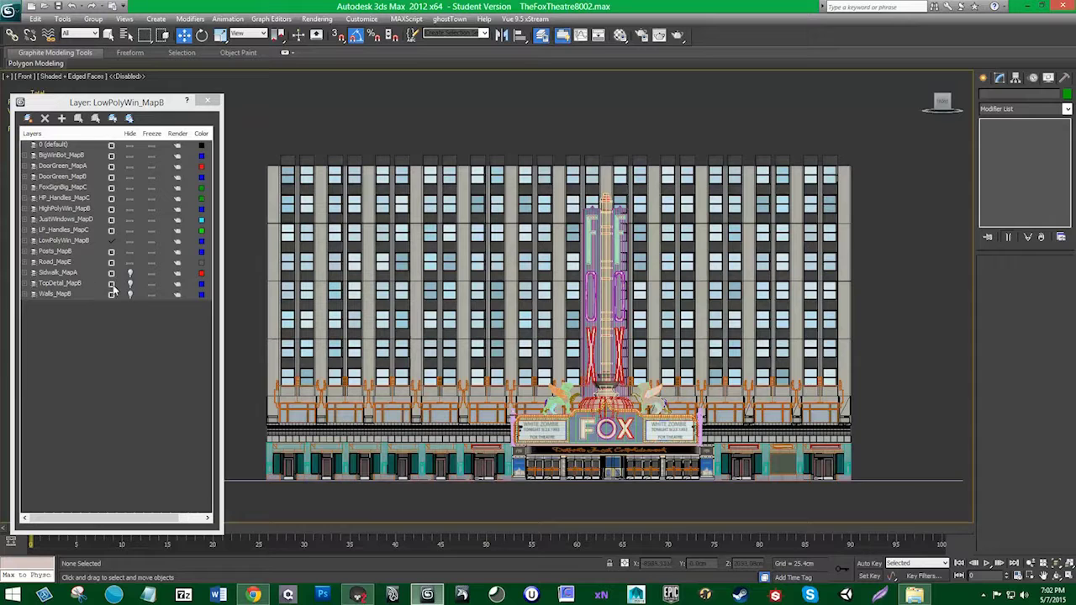
Step: Hide all layers from BigWinBot_MapB through Road_MapE
click(73, 263)
shift+click(69, 156)
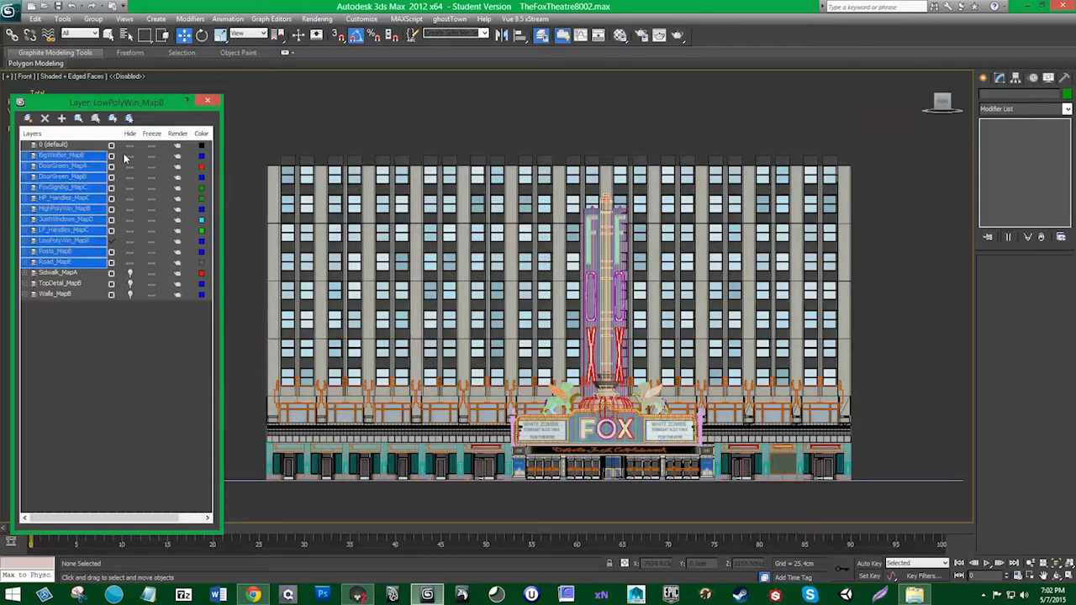
click(130, 156)
Step: Show the layers individually, from Walls_MapB up through LP_Handles_MapC, to inspect the geometry each one contains
click(92, 294)
click(129, 293)
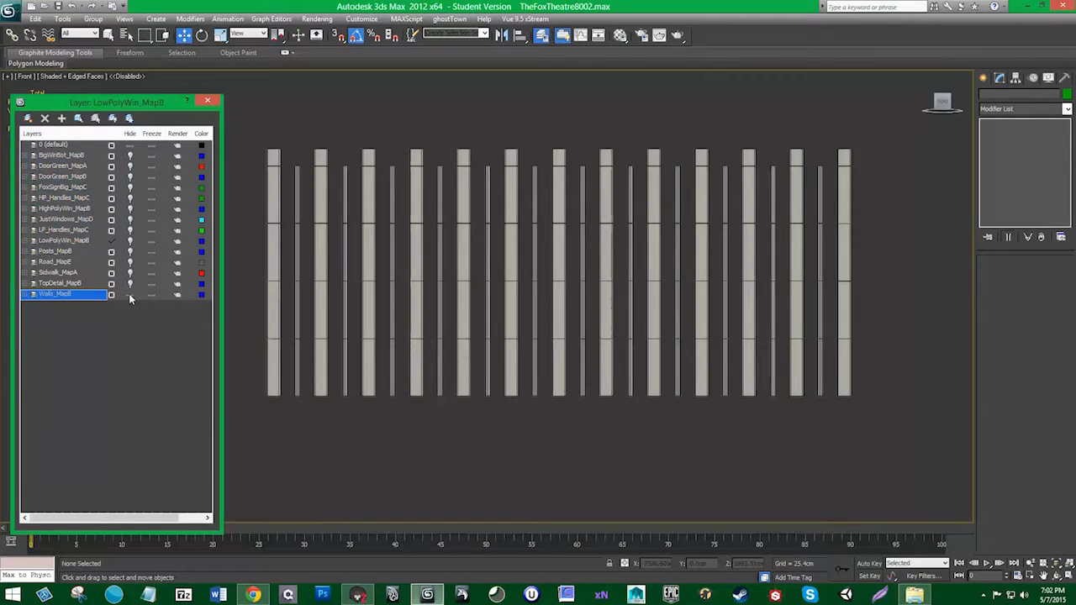
click(129, 294)
click(130, 284)
click(130, 283)
click(130, 273)
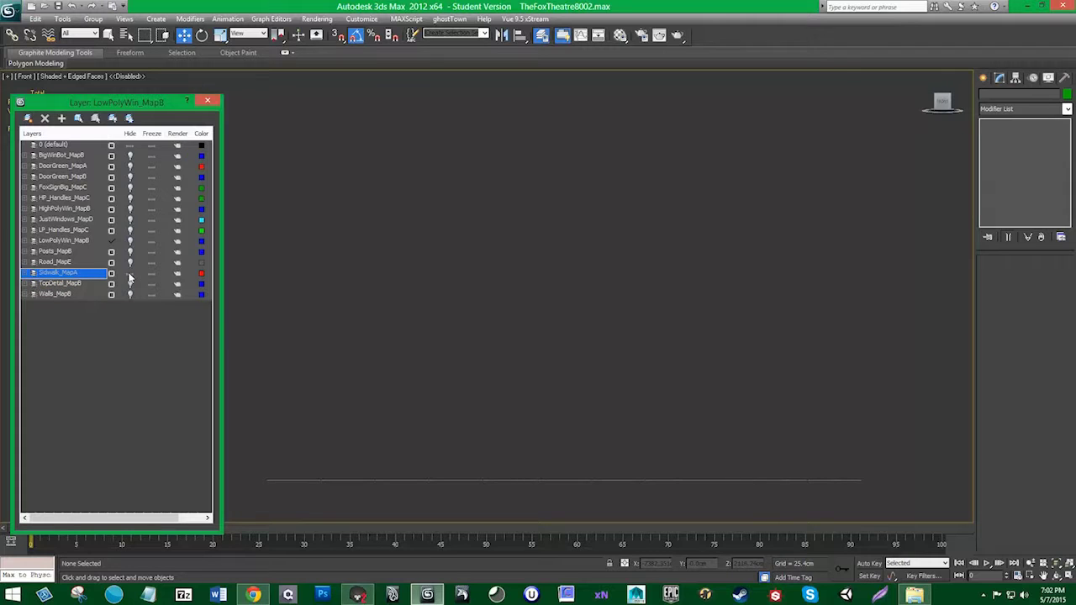
click(130, 273)
click(130, 252)
click(130, 252)
click(129, 262)
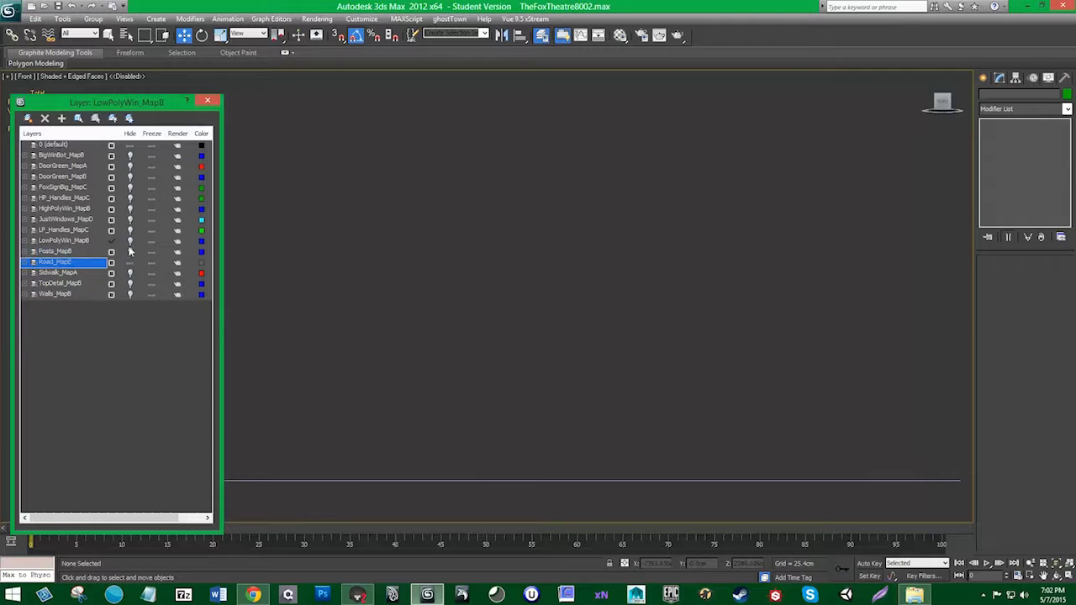
click(130, 241)
click(129, 240)
click(129, 230)
click(129, 229)
Step: Inspect the geometry of JustWindows_MapD and each layer above it up to BigWinBot_MapB, and leave Road_MapE hidden
click(131, 220)
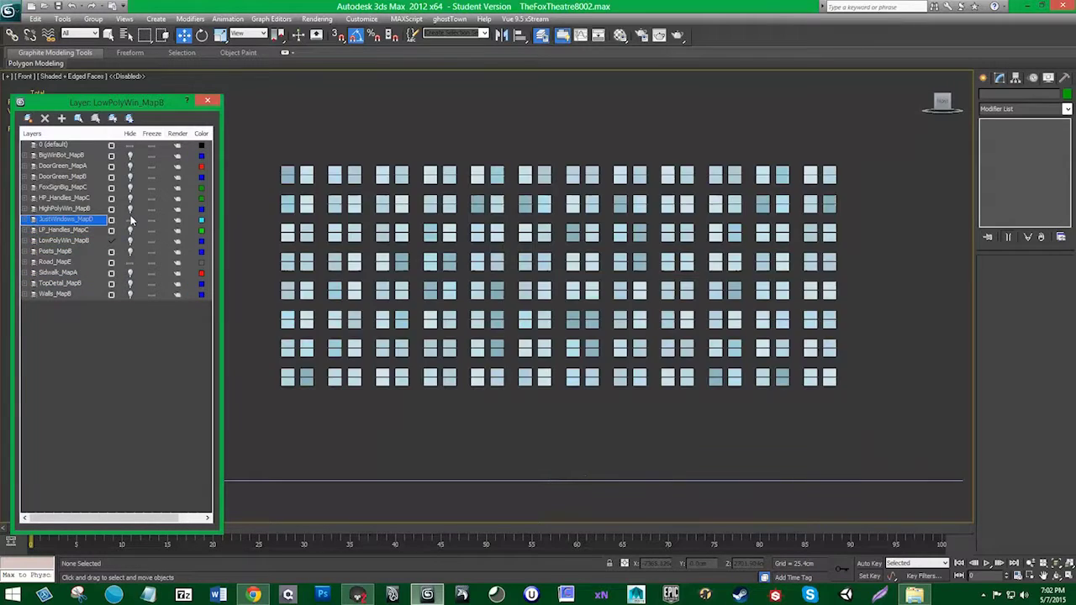
click(130, 219)
click(130, 209)
click(130, 209)
click(129, 198)
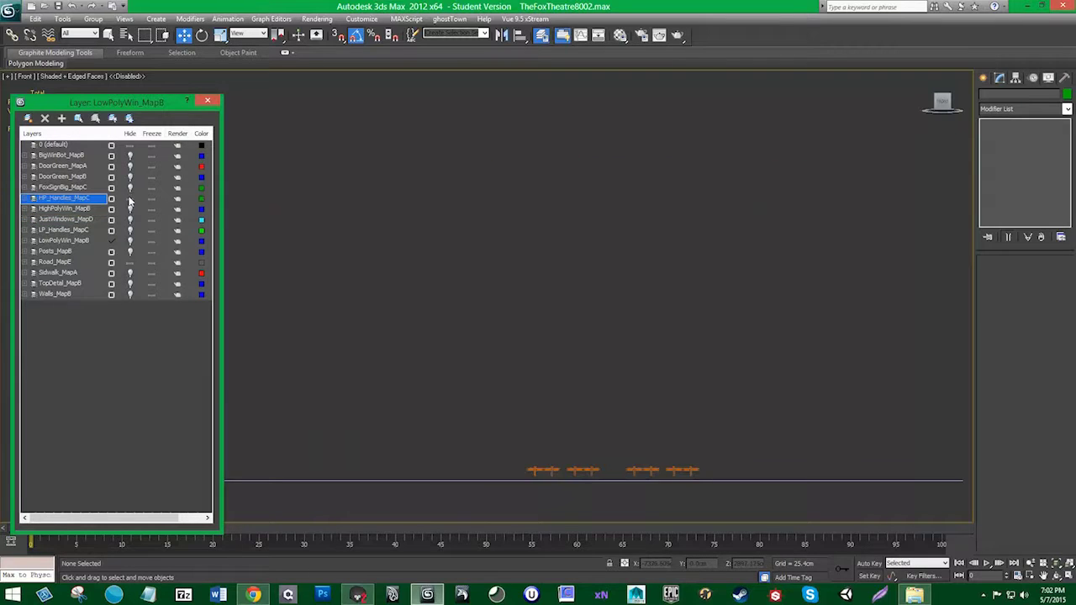
click(129, 197)
click(129, 187)
click(129, 186)
click(130, 176)
click(130, 177)
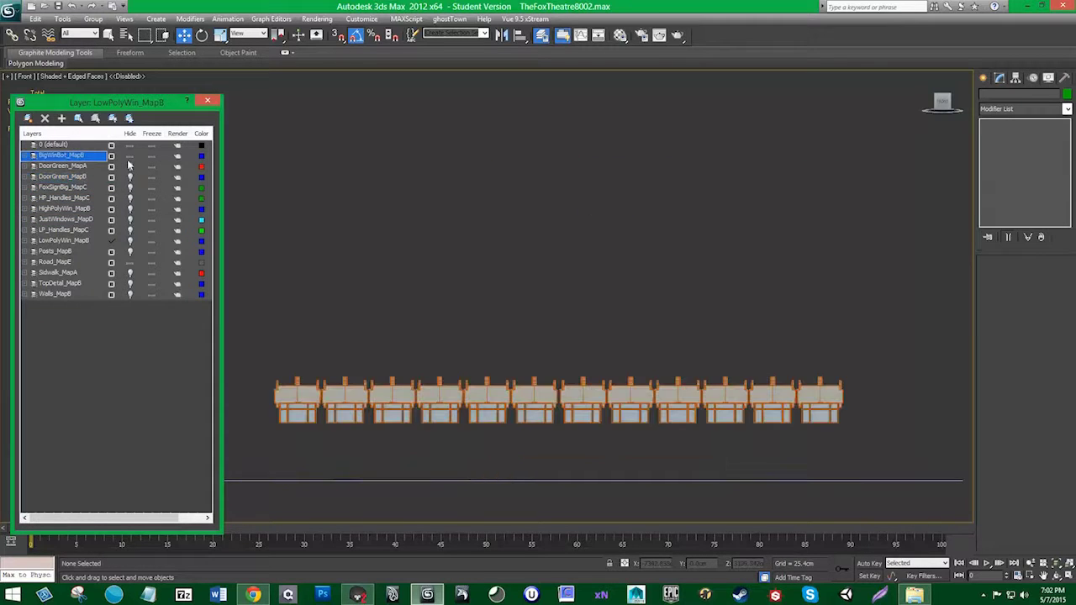
click(129, 166)
click(130, 166)
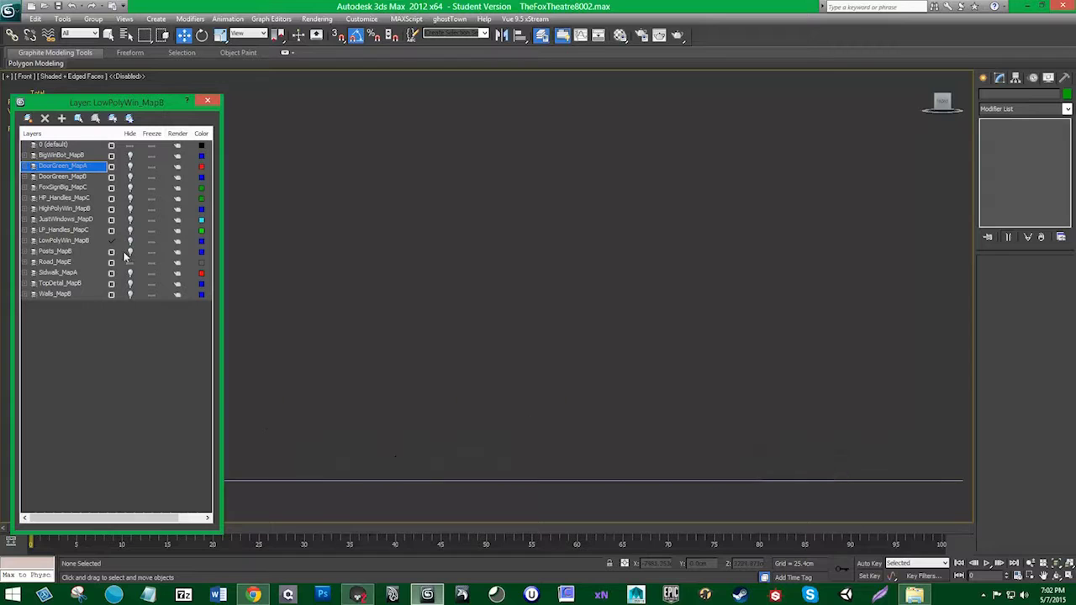
click(130, 262)
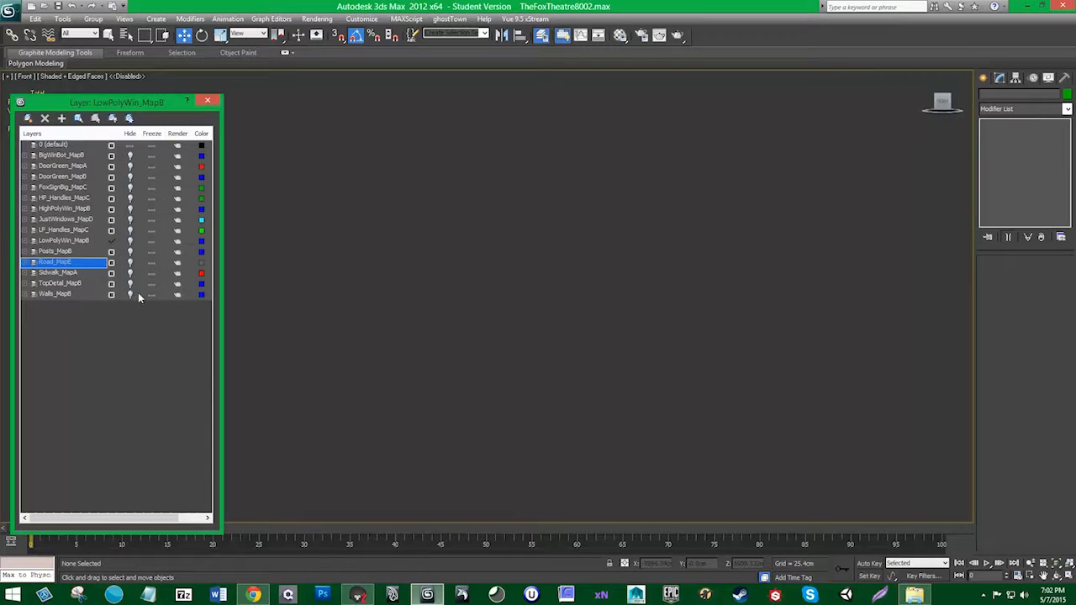
Step: Show only the Walls_MapB layer in an angled orthographic view and turn off edged faces
click(130, 294)
mouse_move(343, 337)
alt+middle_down()
mouse_move(341, 364)
mouse_move(413, 314)
mouse_move(374, 364)
mouse_move(365, 357)
alt+middle_up()
click(93, 77)
click(128, 127)
mouse_move(475, 345)
middle_down()
mouse_move(474, 372)
mouse_move(492, 385)
mouse_move(502, 361)
mouse_move(455, 384)
middle_up()
scroll(476, 384, up, 1)
scroll(476, 389, up, 2)
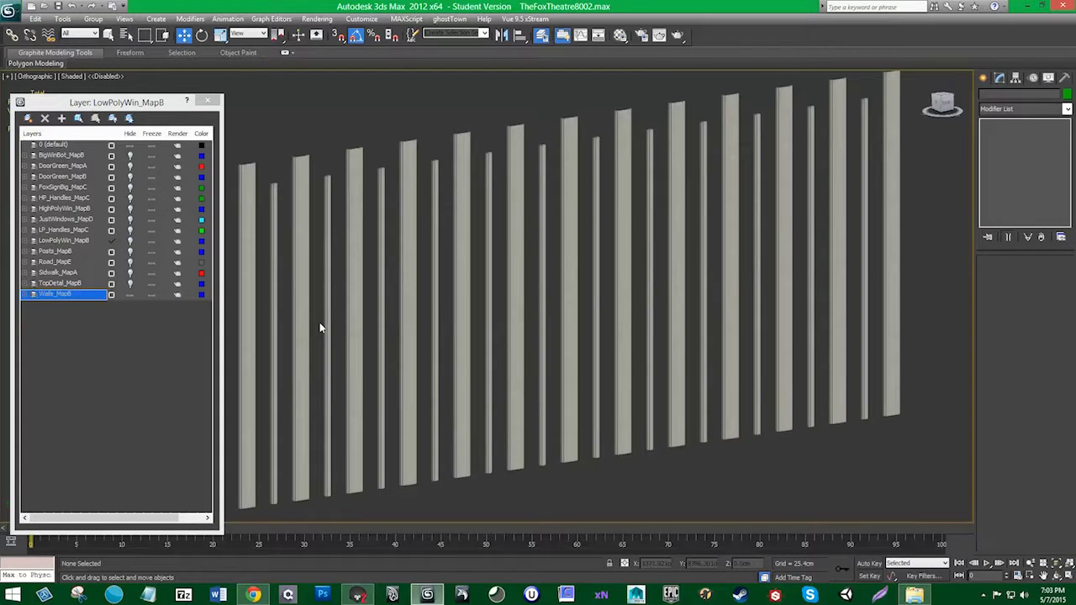
Step: Examine a middle pillar segment and the object lists of the Walls_MapB and TopDetal_MapB layers
click(513, 299)
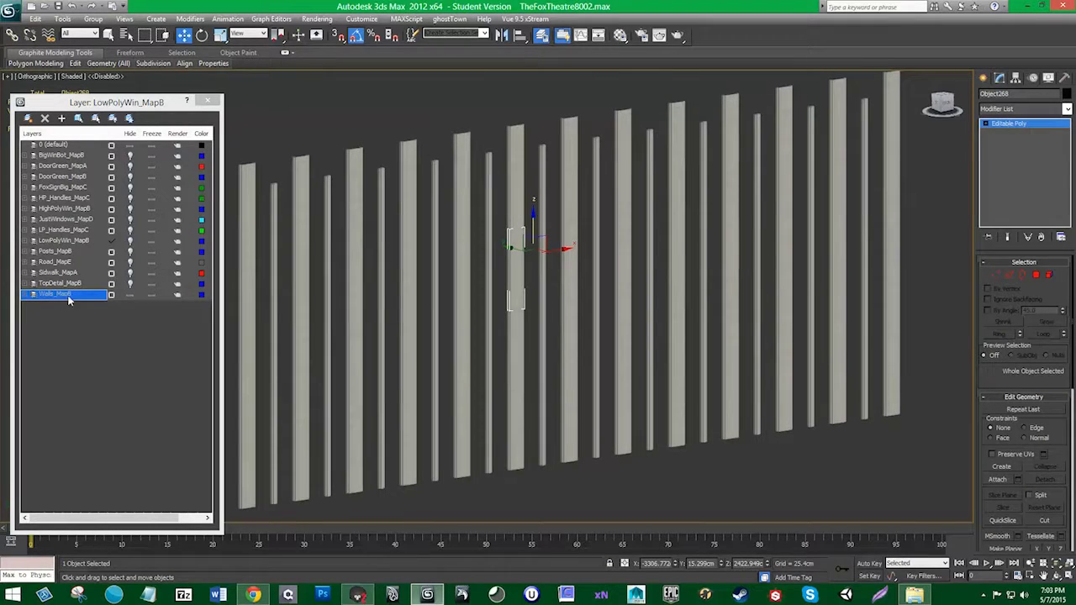
click(723, 492)
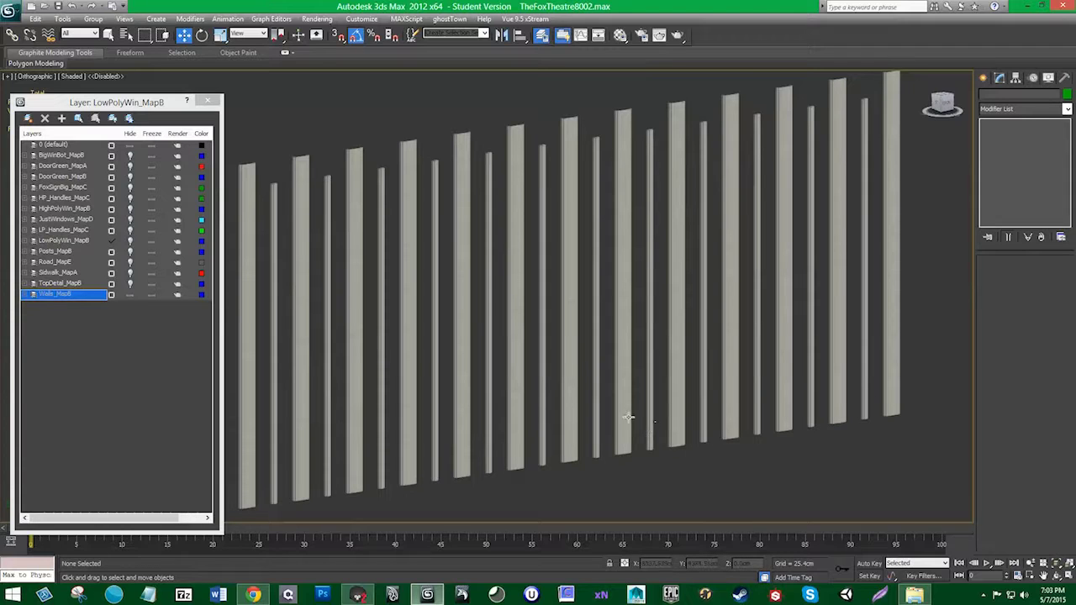
click(33, 295)
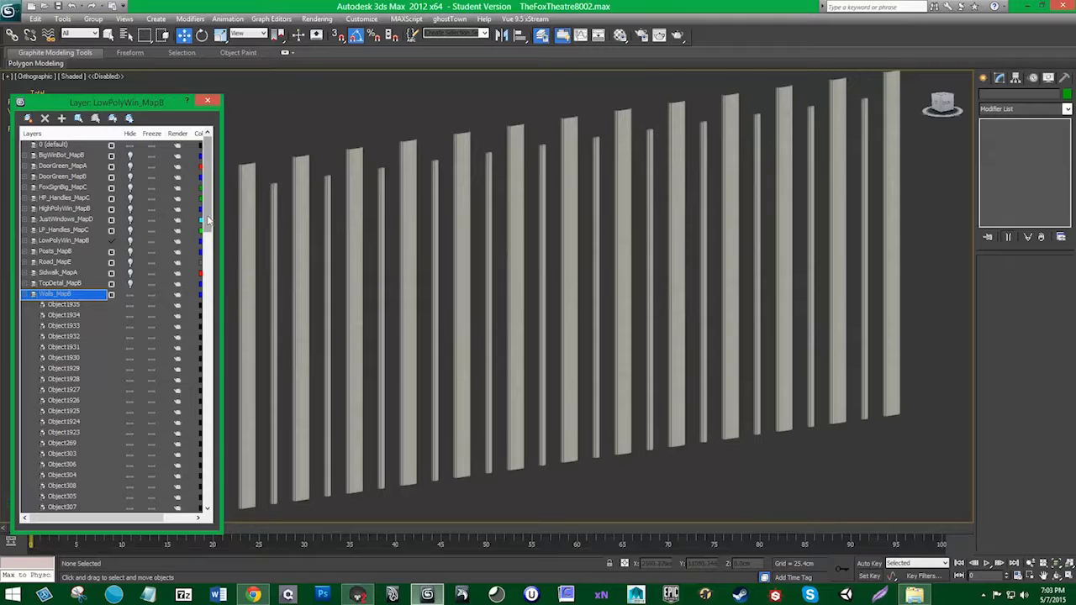
drag(207, 245, 210, 188)
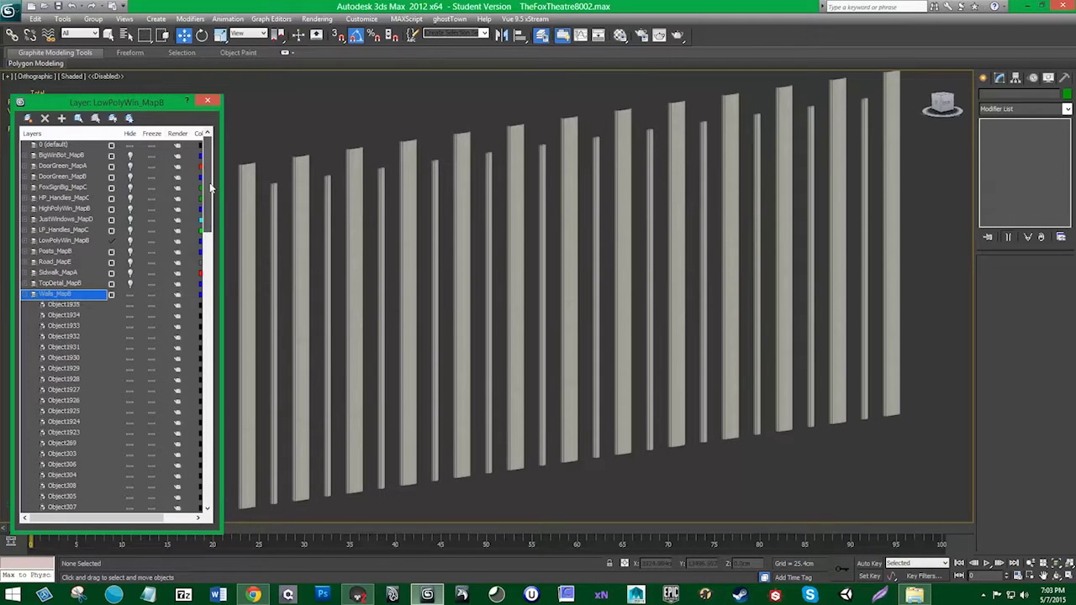
click(31, 285)
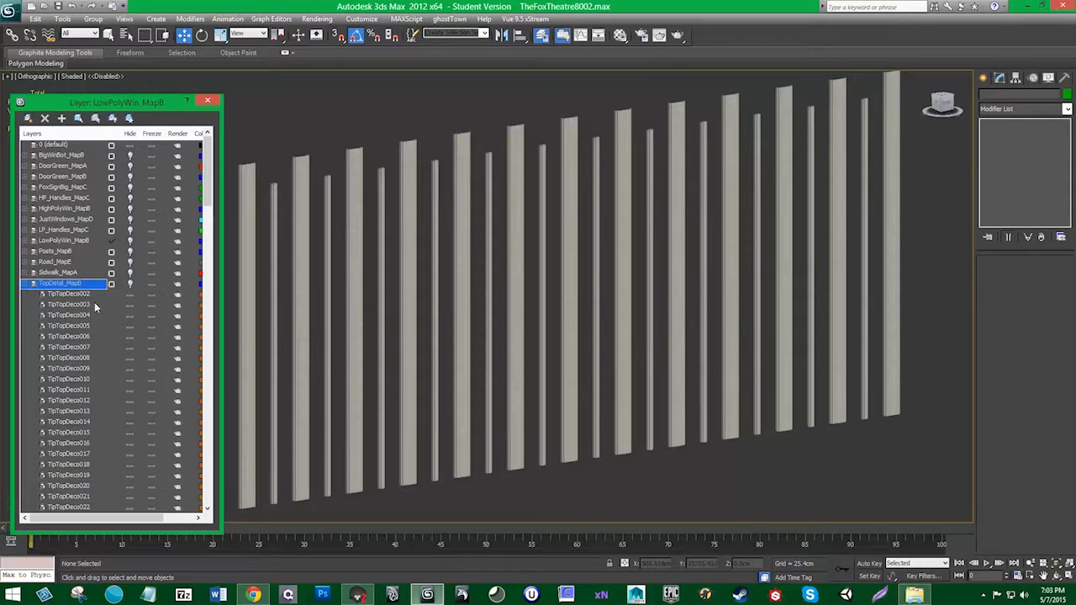
click(32, 284)
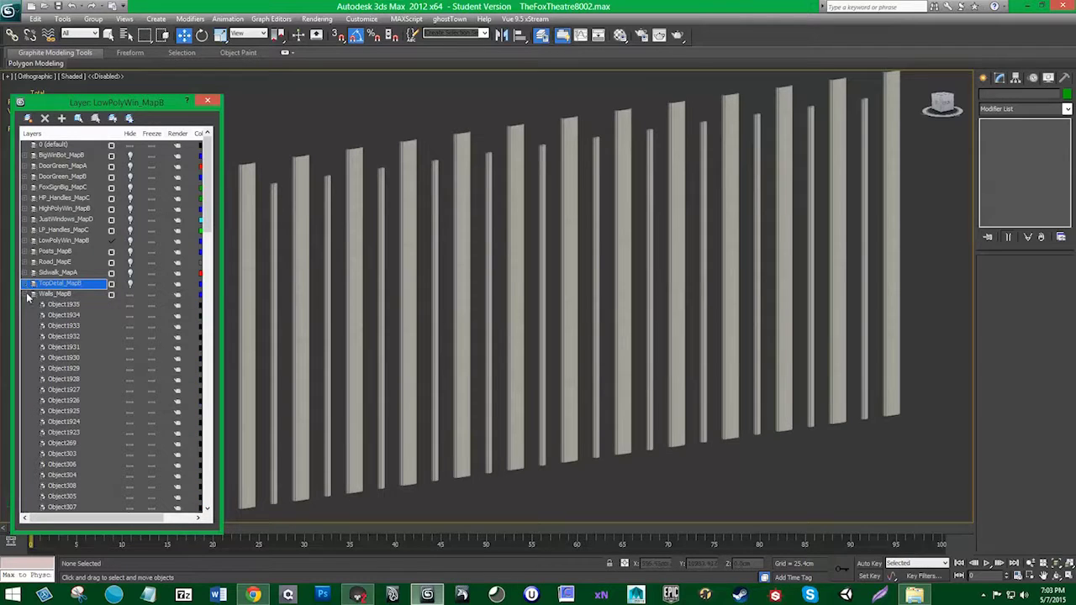
click(31, 294)
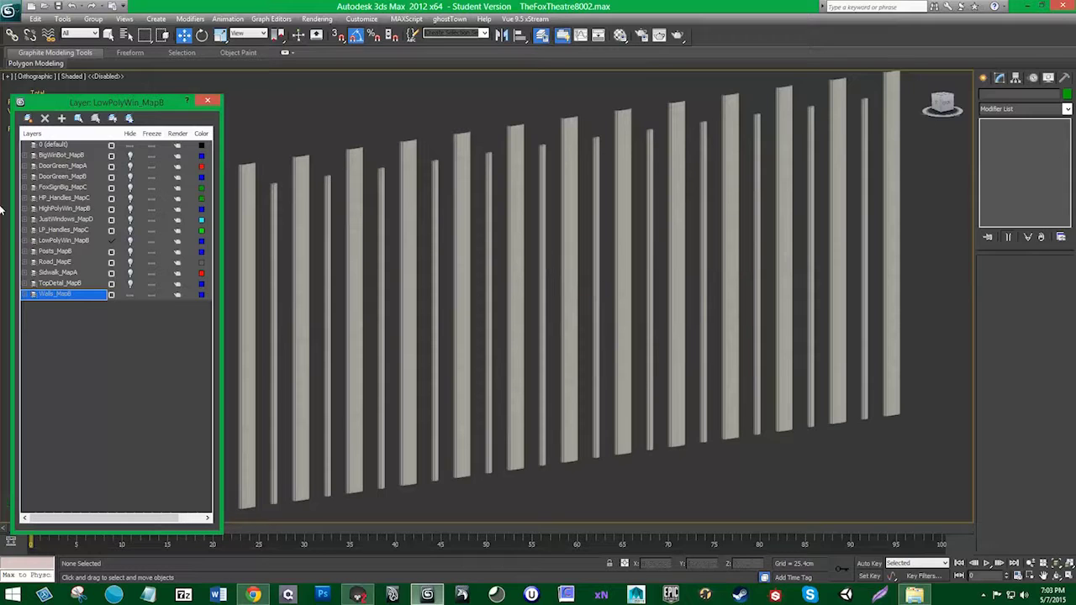
Step: Review the objects inside the BigWinBot_MapB, DoorGreen_MapA, DoorGreen_MapB and FoxSignBig_MapC layers
click(33, 156)
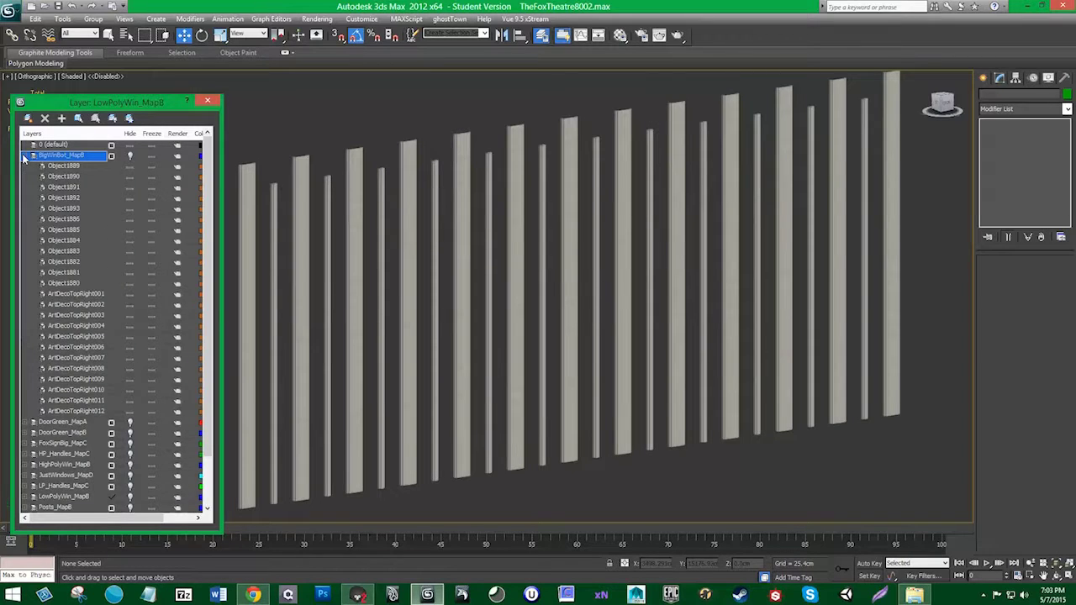
click(24, 156)
click(24, 166)
click(24, 166)
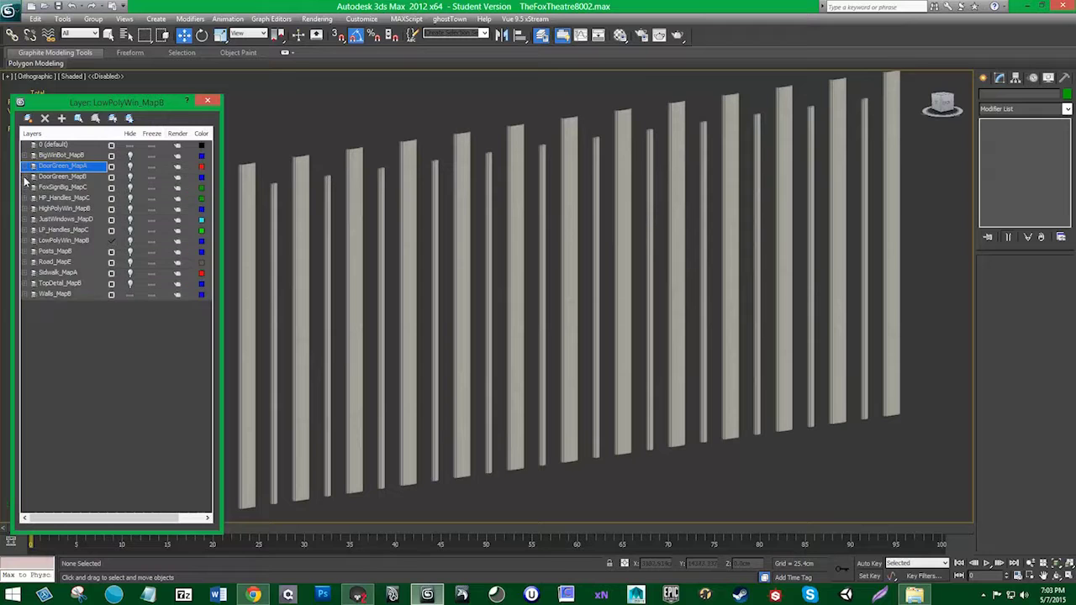
click(26, 178)
click(25, 177)
click(26, 189)
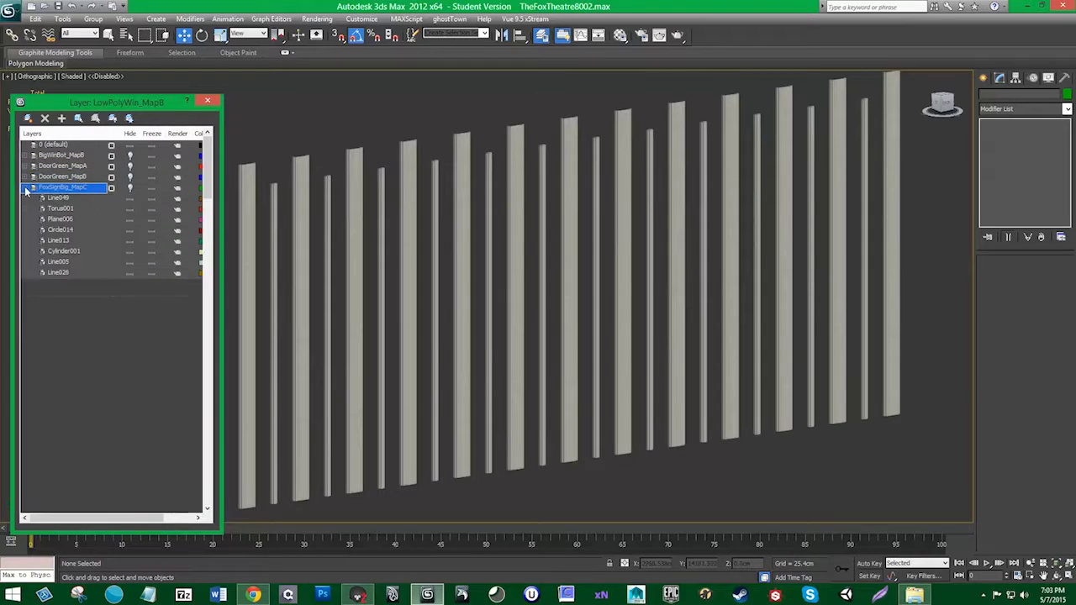
click(26, 190)
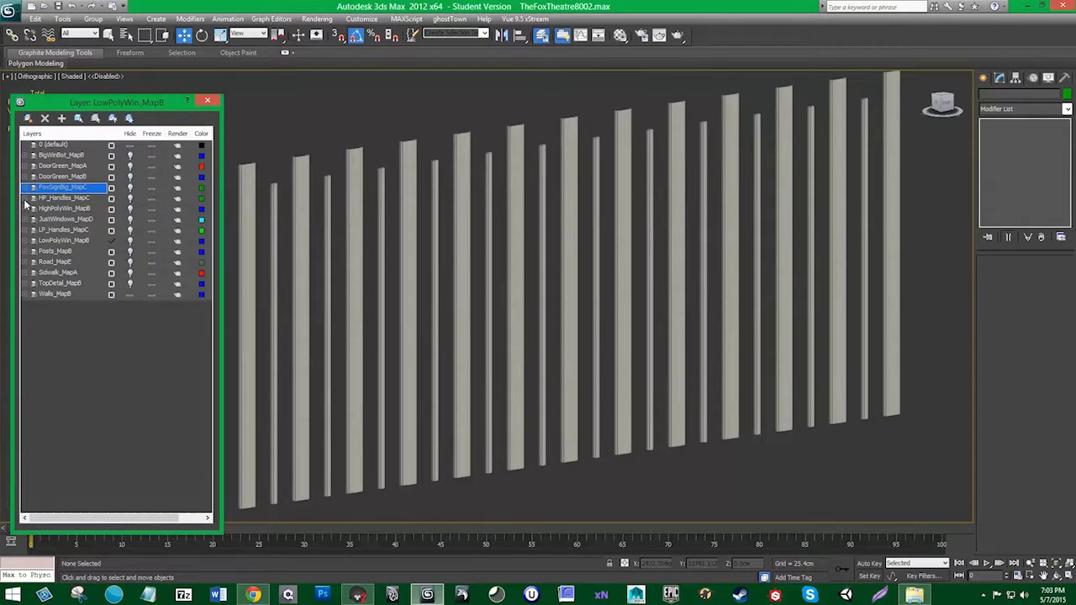
Step: Review the objects inside the layers from HP_Handles_MapC through LowPolyWin_MapB
click(25, 200)
click(26, 200)
click(25, 210)
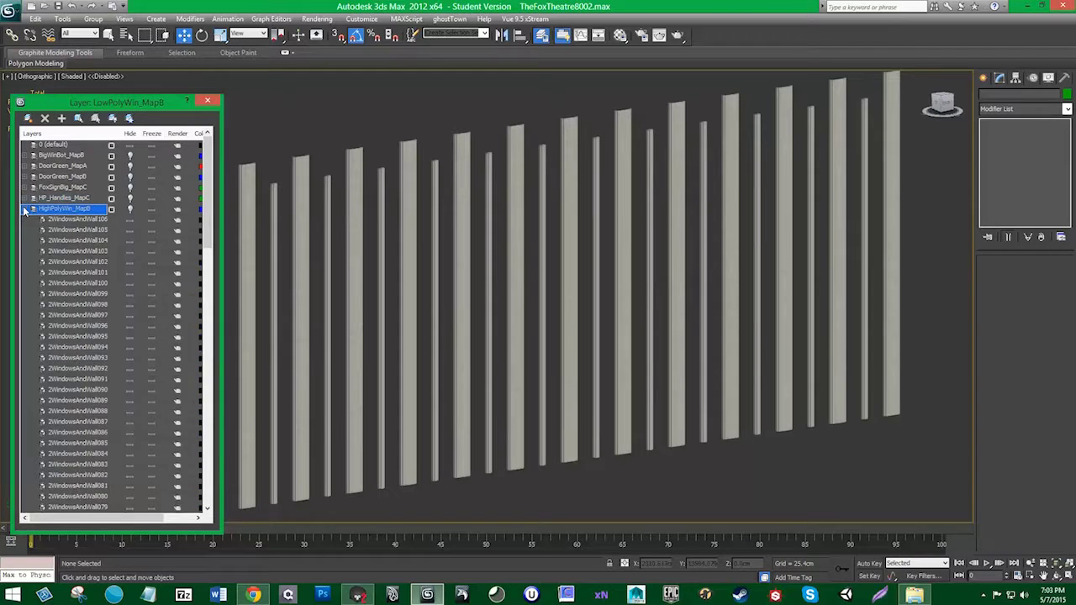
click(25, 209)
click(26, 220)
click(25, 221)
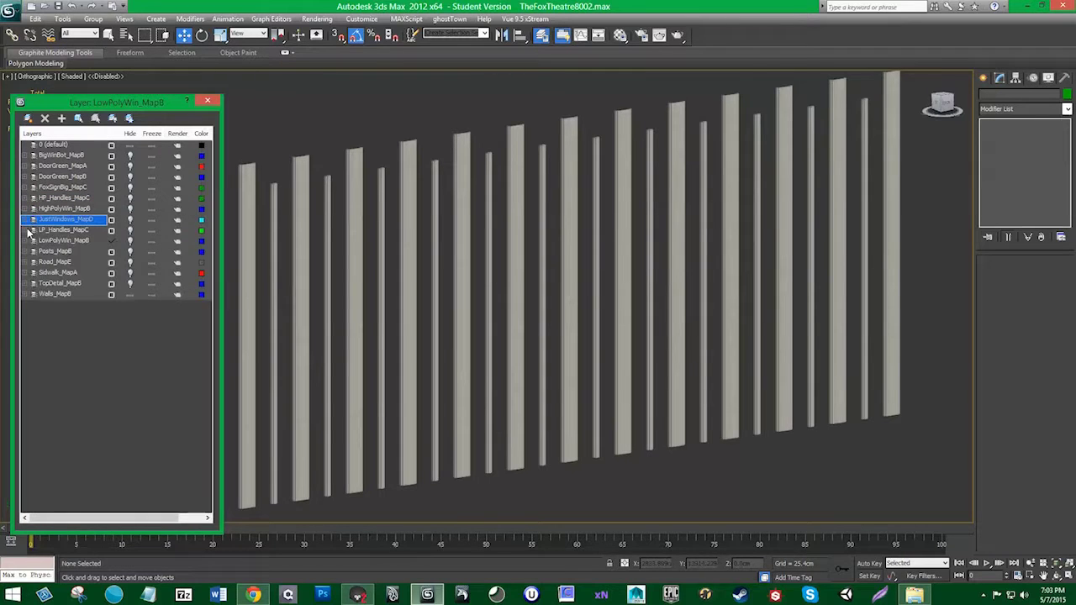
click(27, 232)
click(28, 232)
click(29, 241)
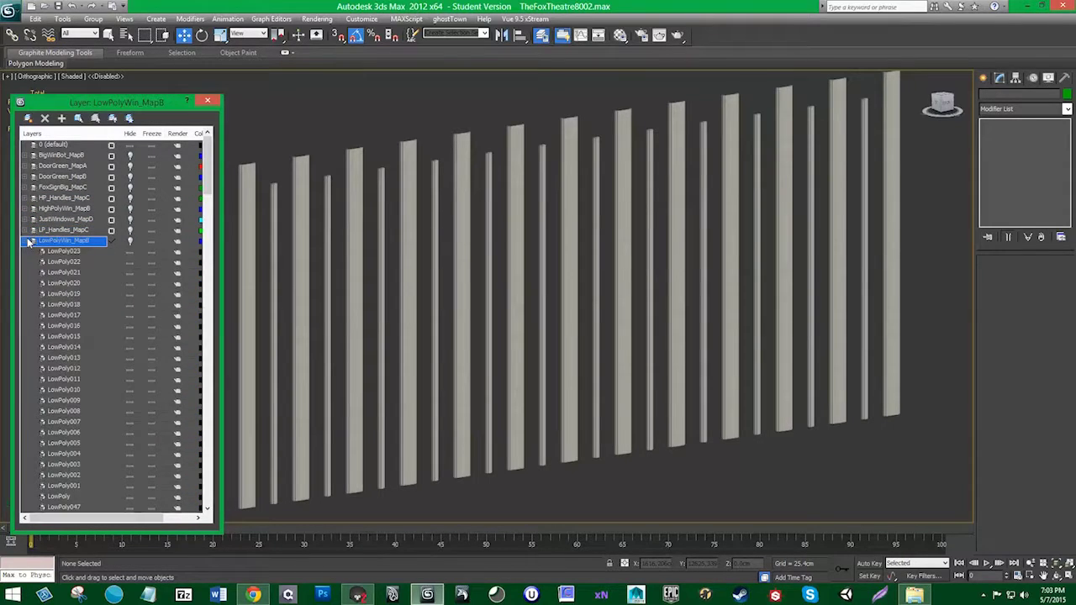
click(30, 242)
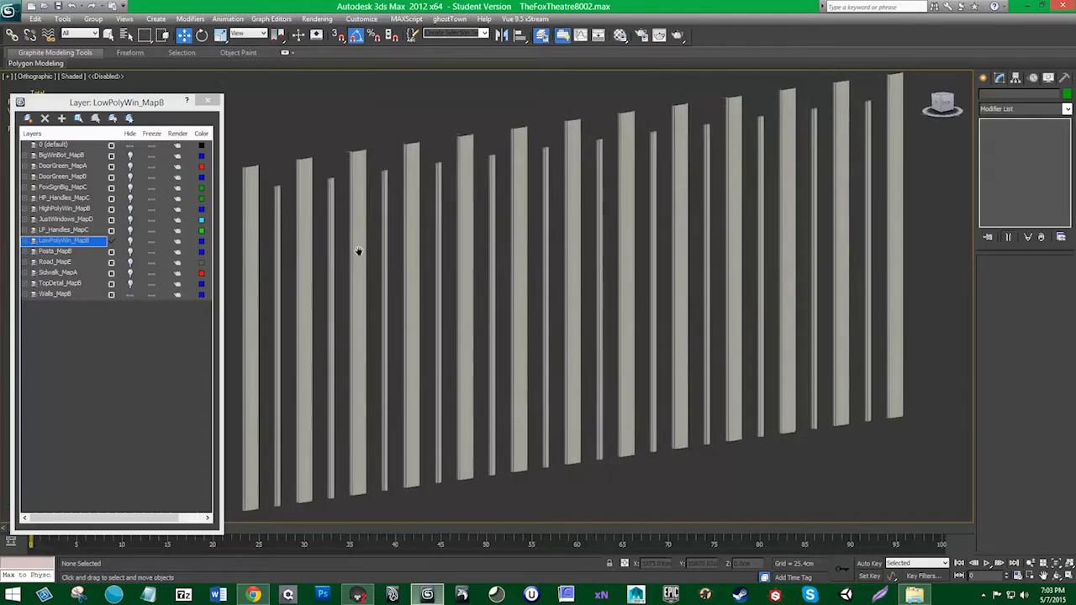
Step: Select every object on the Walls_MapB layer
middle_drag(296, 310, 314, 309)
scroll(314, 309, down, 3)
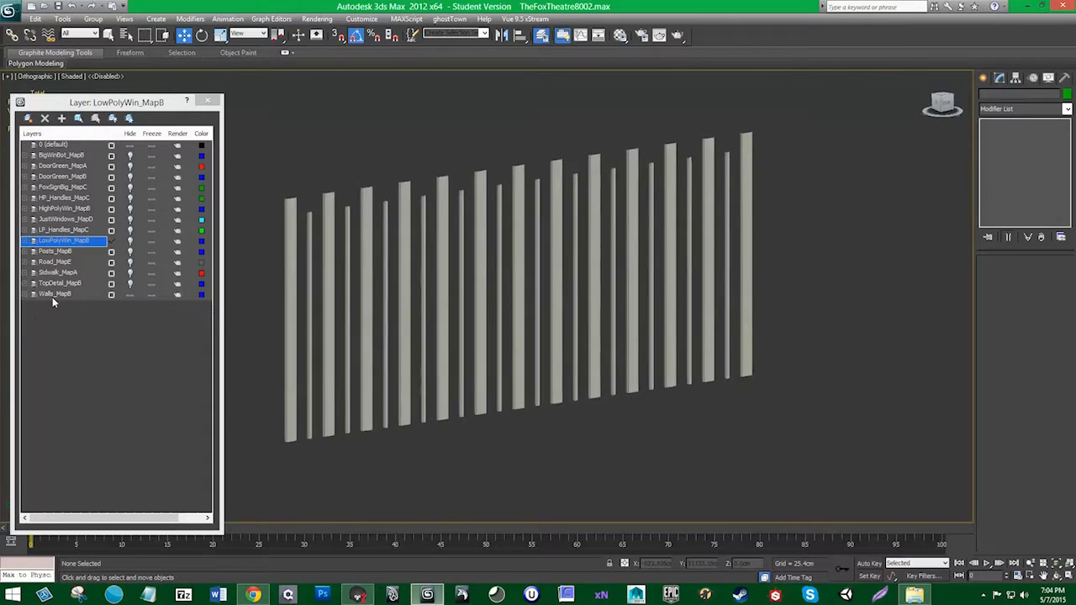
right_click(53, 296)
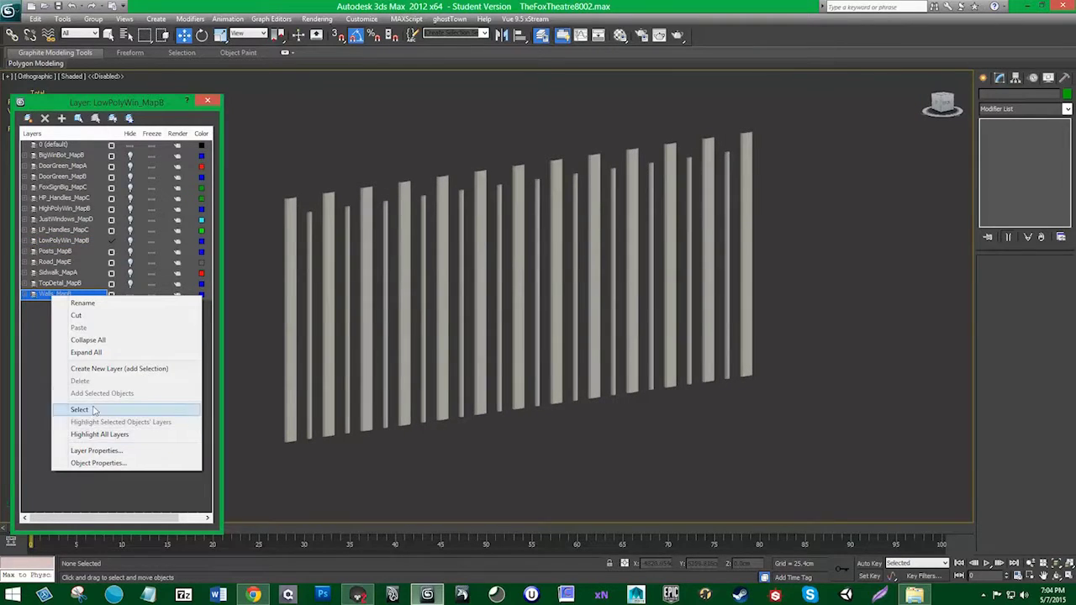
click(68, 410)
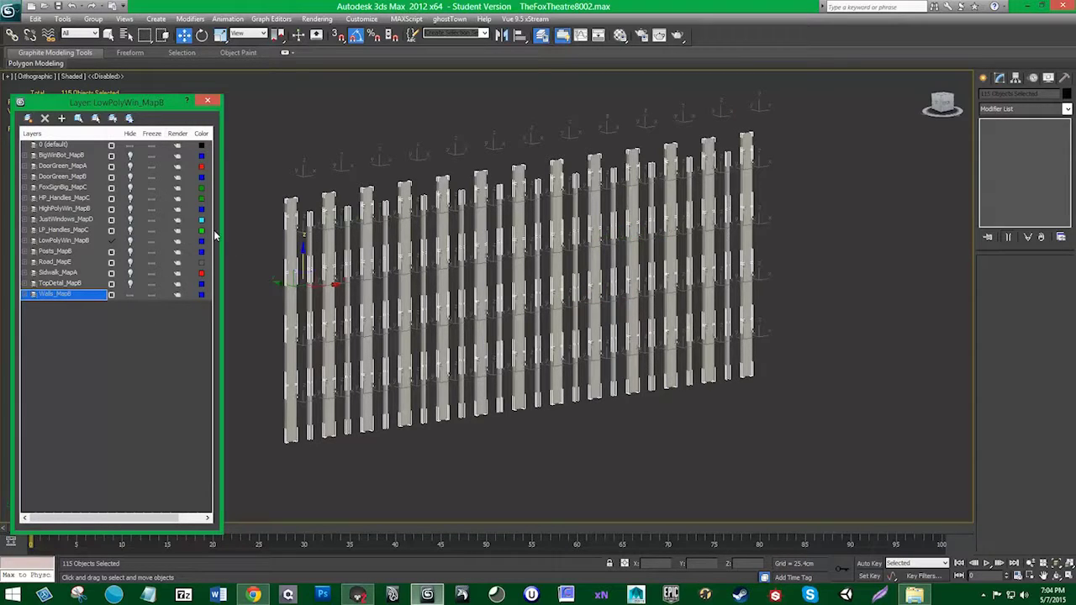
Step: Review the object lists of the BigWinBot_MapB, DoorGreen_MapA, DoorGreen_MapB and FoxSignBig_MapC layers once more
click(25, 156)
click(25, 155)
click(25, 166)
click(25, 166)
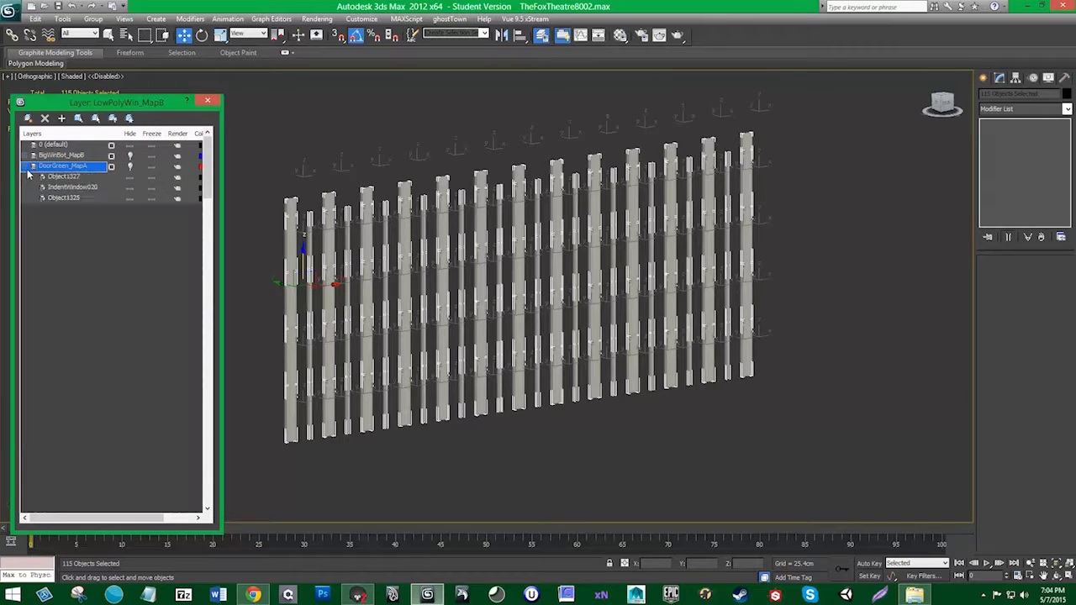
click(31, 165)
click(31, 177)
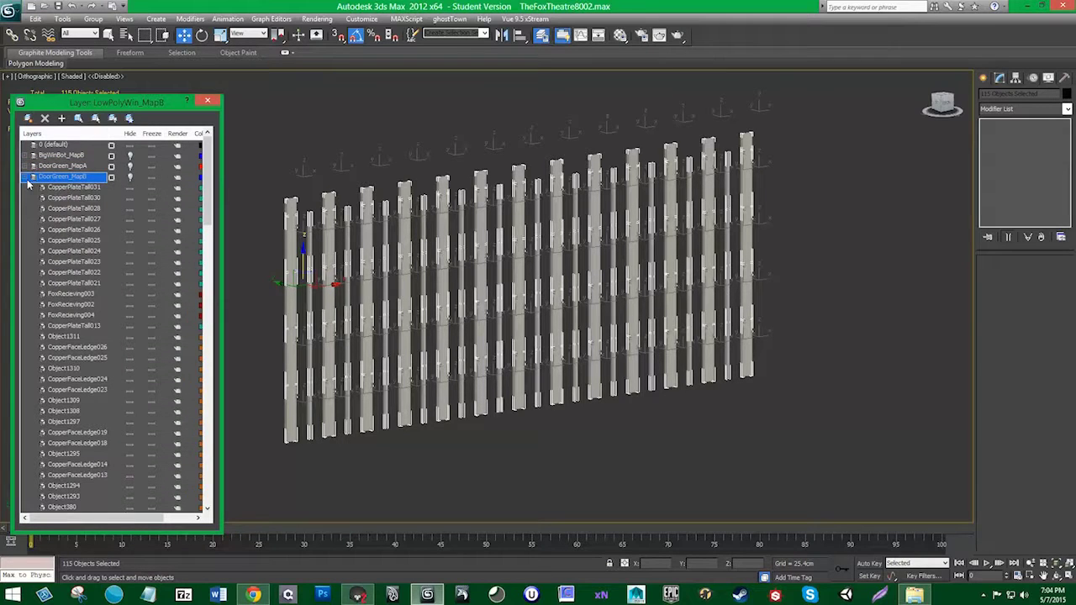
click(31, 177)
click(31, 186)
click(31, 187)
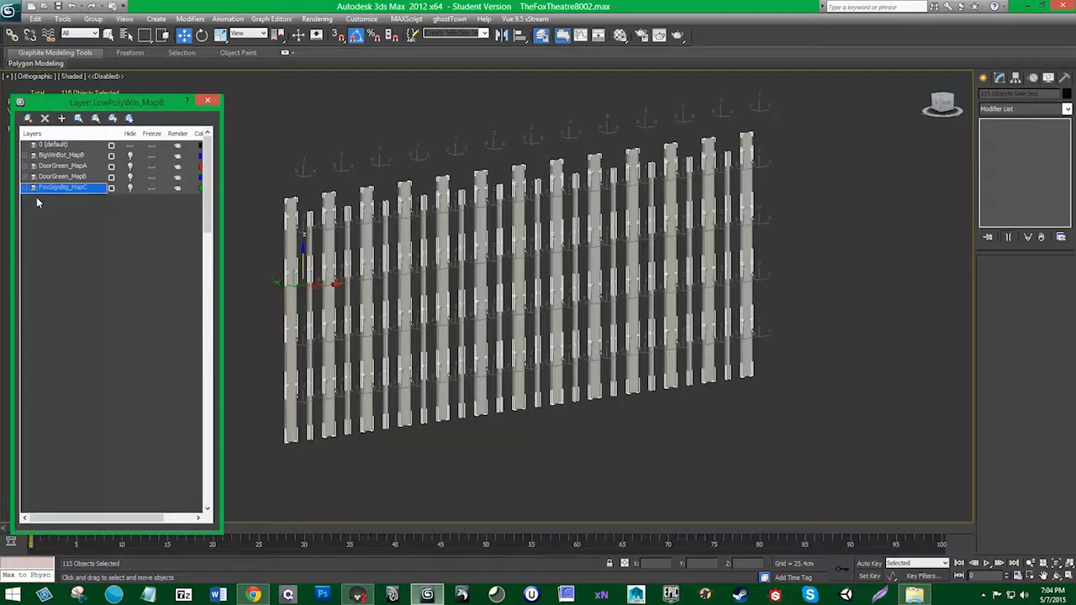
Step: Check the object names inside the layers from HP_Handles_MapC through LowPolyWin_MapB
click(31, 198)
click(31, 197)
click(31, 209)
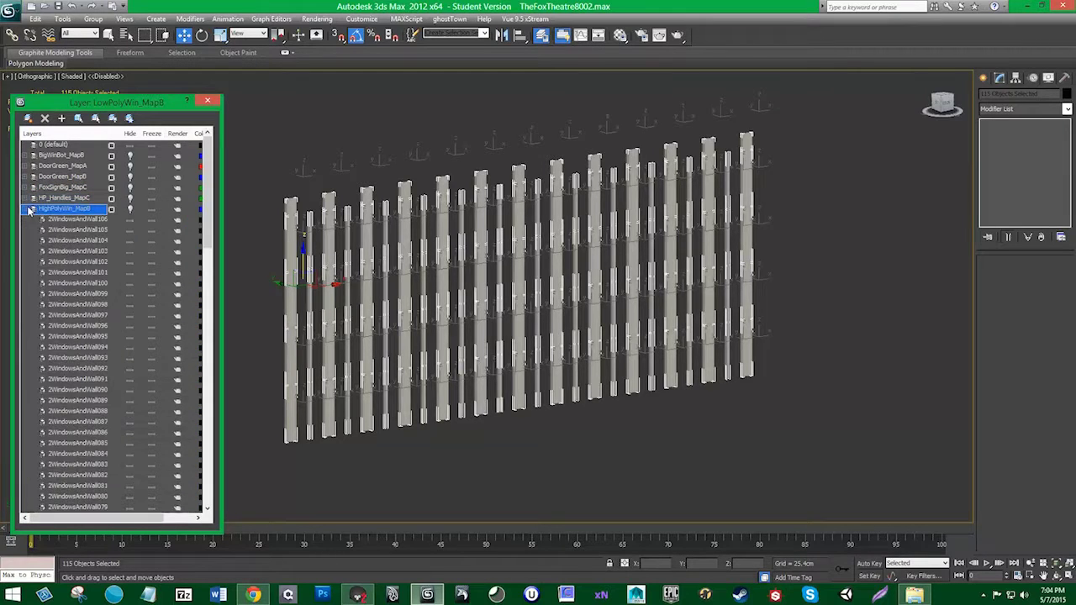
click(31, 208)
click(31, 220)
click(31, 220)
click(31, 229)
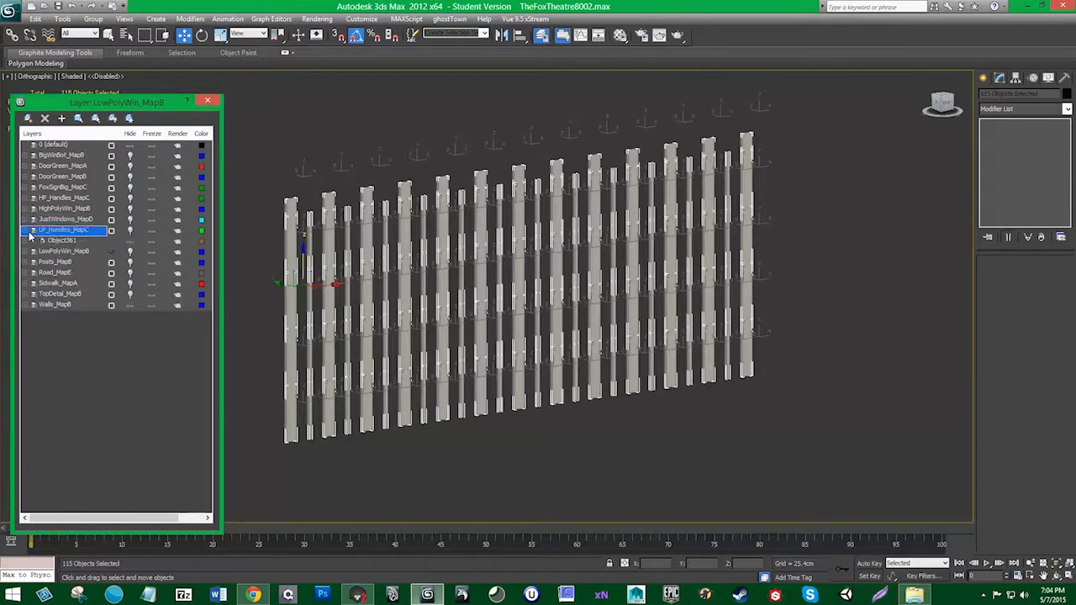
click(31, 230)
click(31, 241)
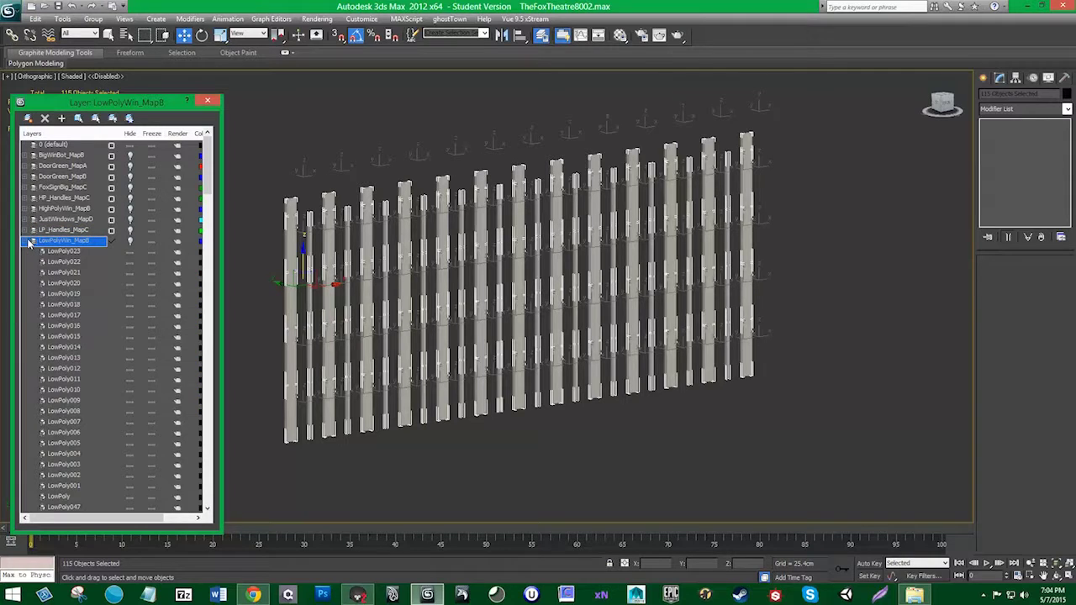
click(31, 241)
Step: Rename all Walls_MapB layer objects with the base name Walls_B, numbered from 1 in steps of 1
right_click(74, 296)
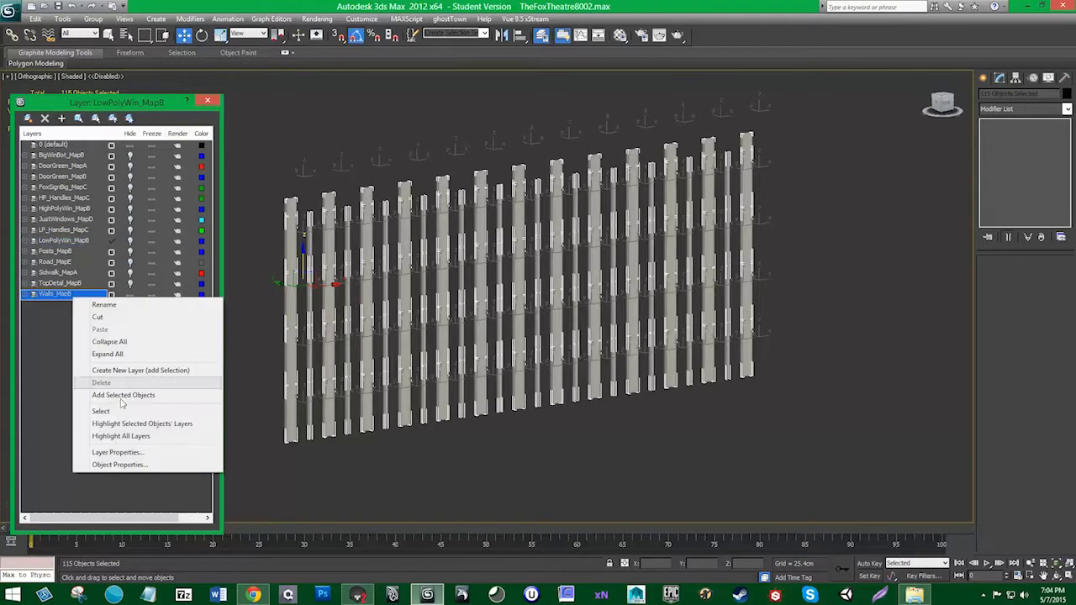
click(119, 412)
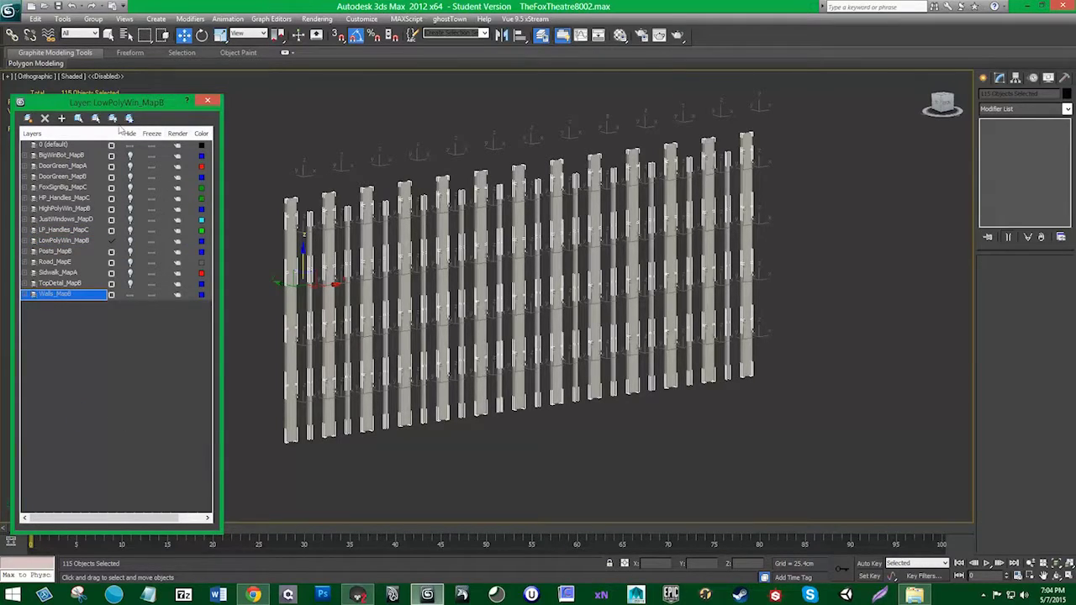
click(62, 18)
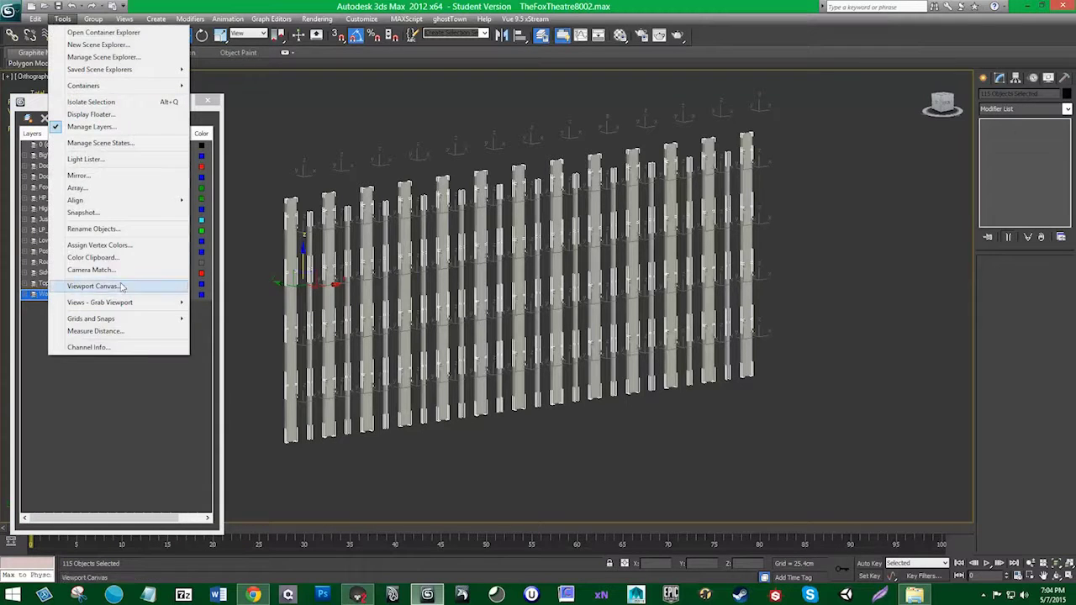
click(128, 229)
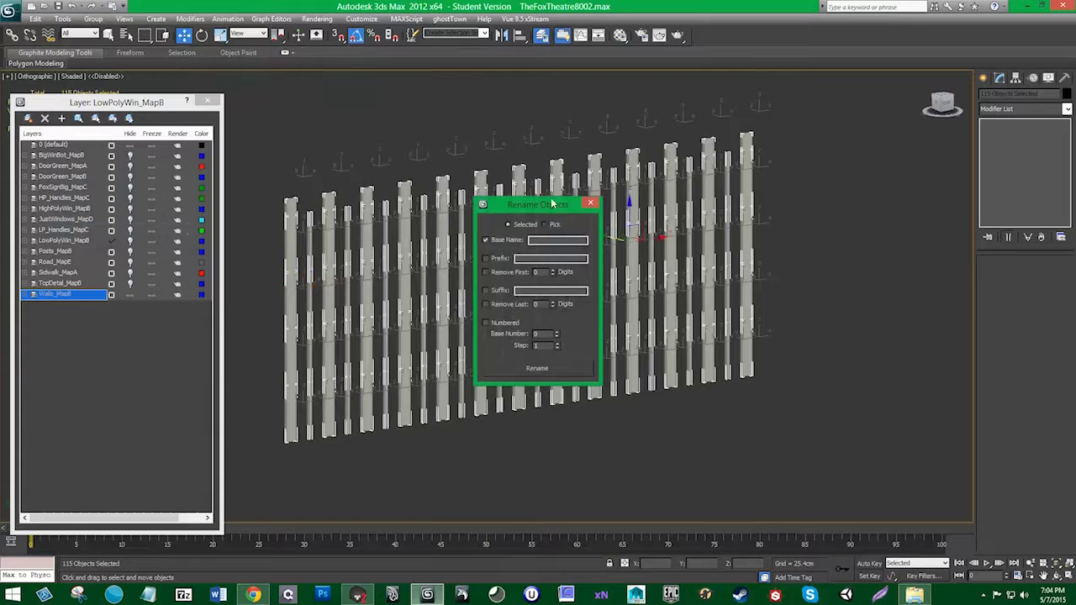
drag(546, 206, 539, 236)
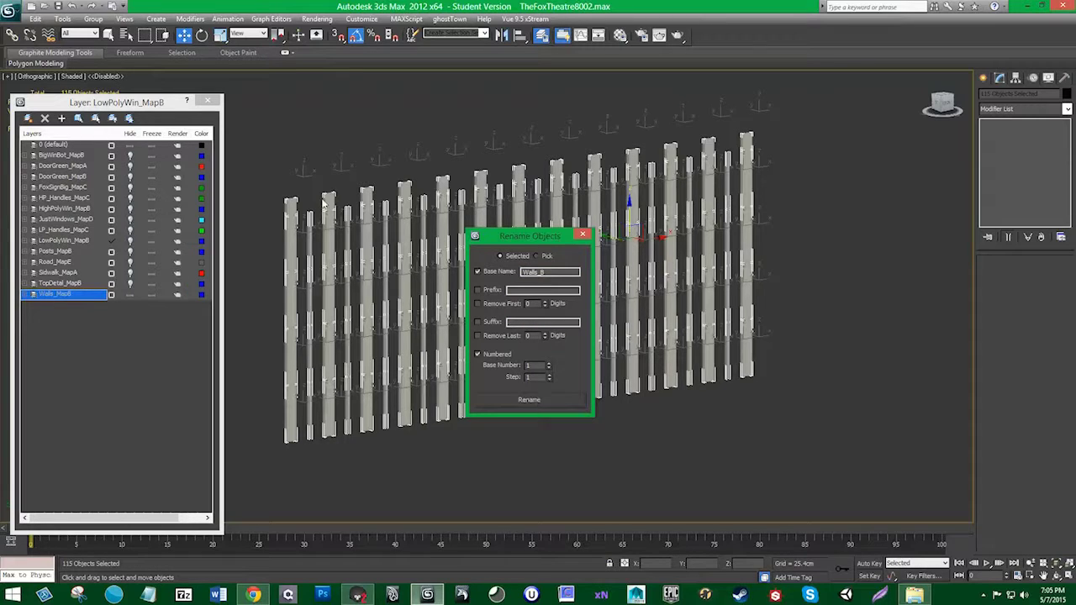
Step: Check the names of individual pillar segments in the first and last columns and in the Walls_MapB object list
click(292, 203)
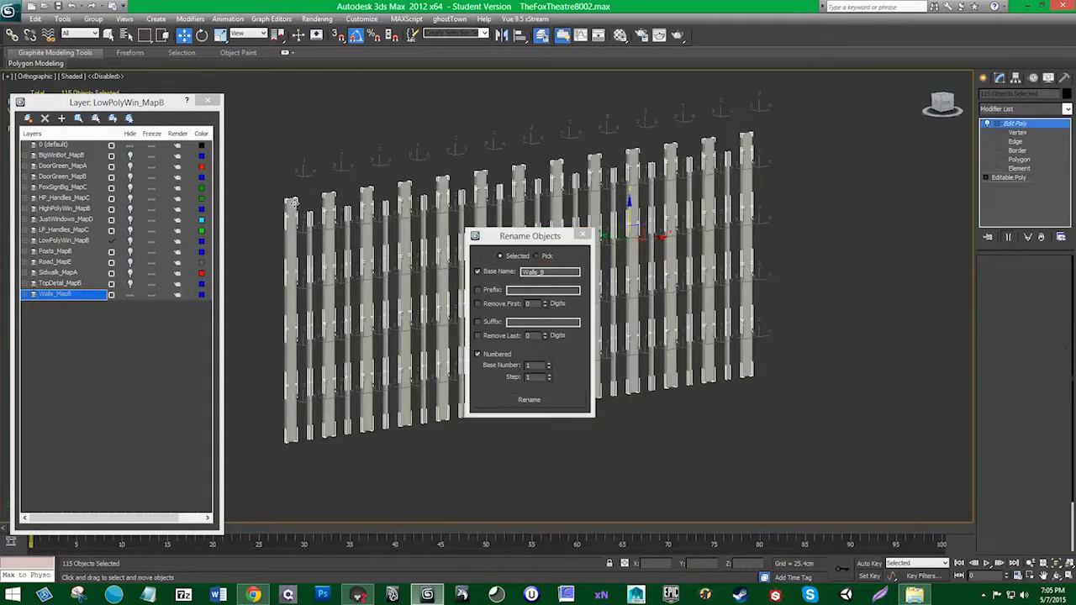
click(292, 229)
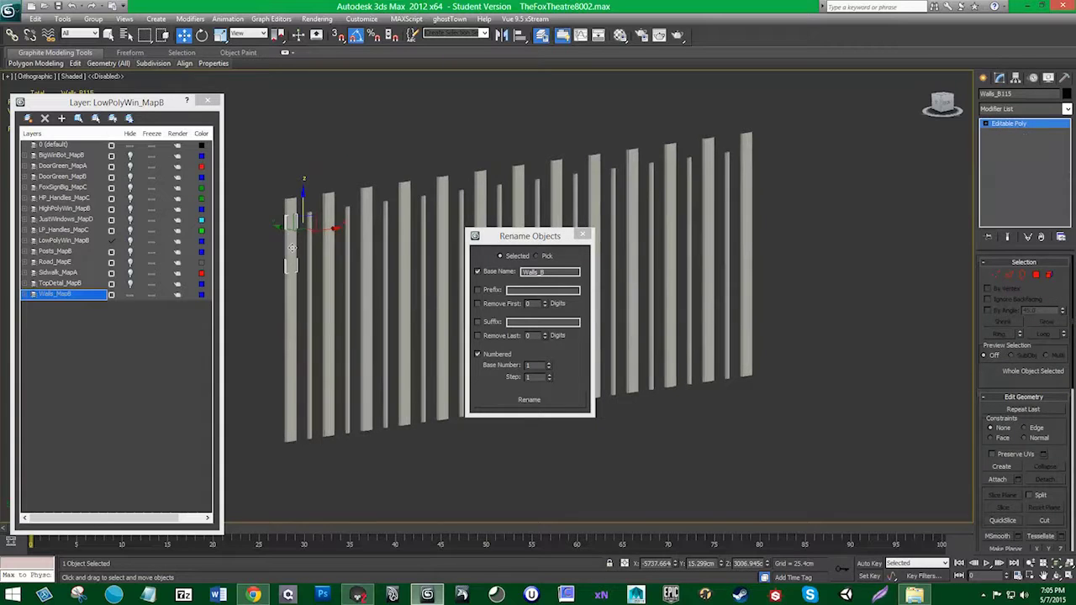
click(751, 139)
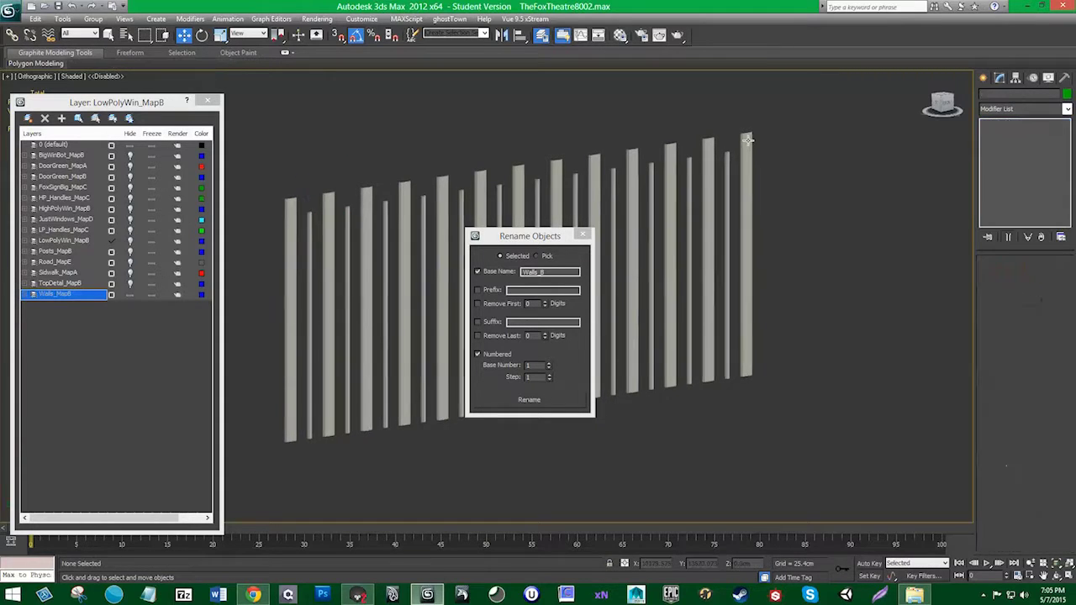
click(747, 161)
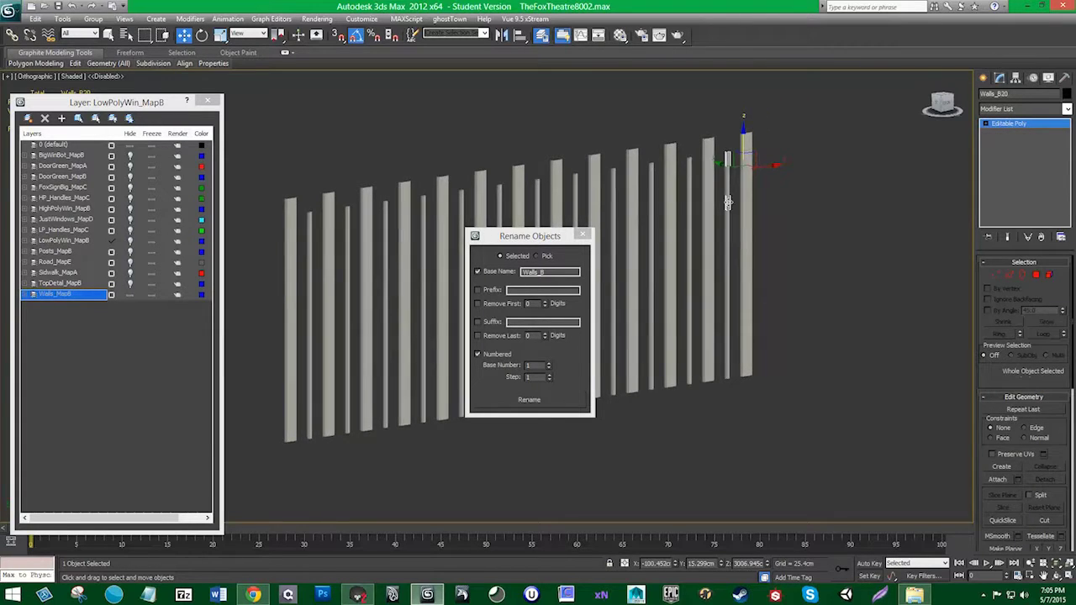
click(745, 231)
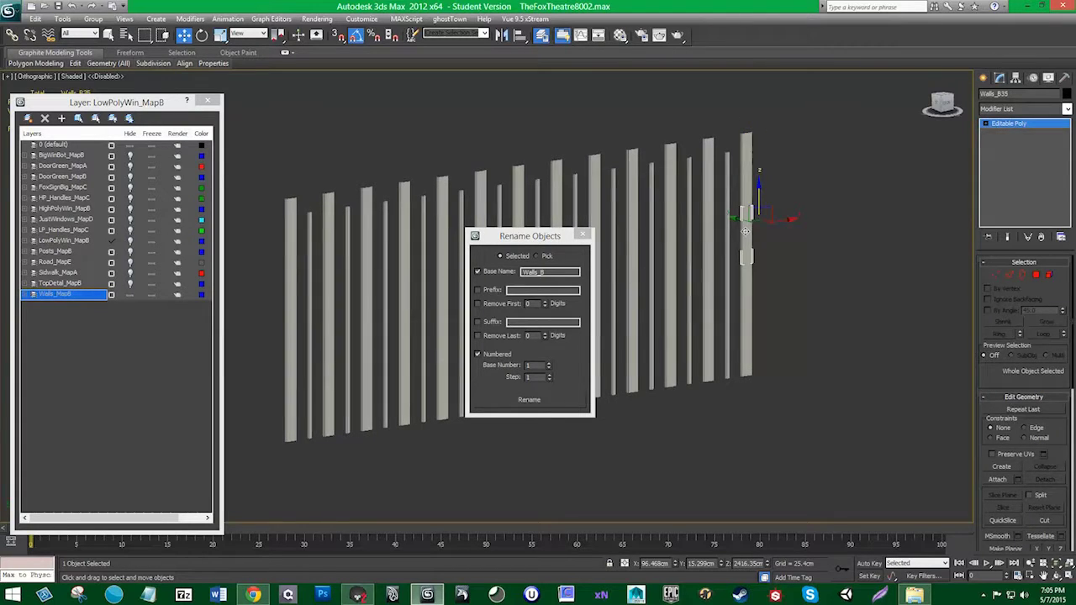
click(28, 295)
drag(207, 211, 236, 171)
click(30, 294)
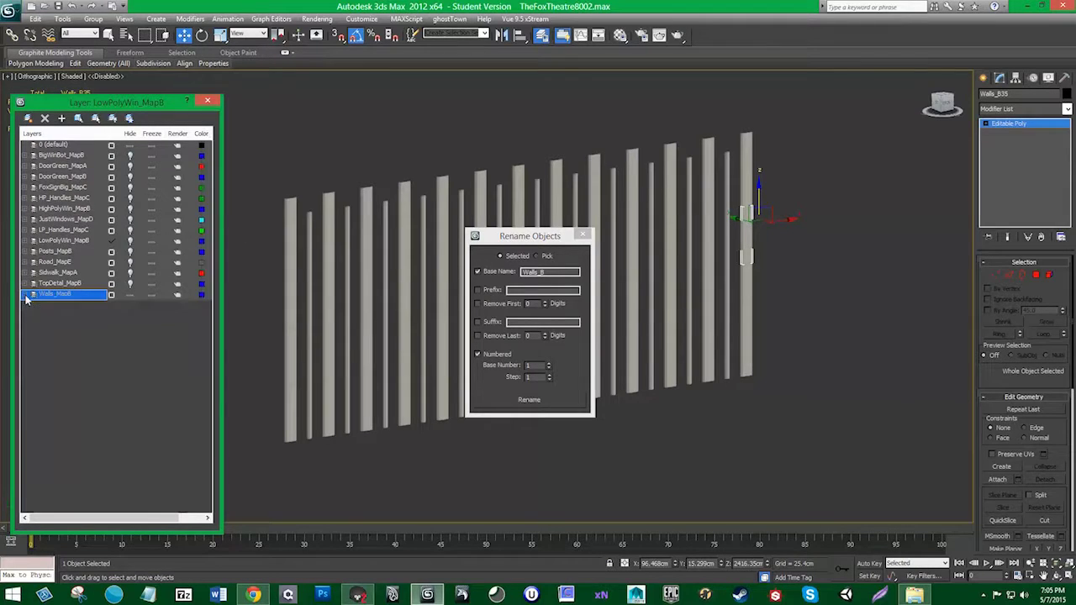
click(131, 294)
click(130, 283)
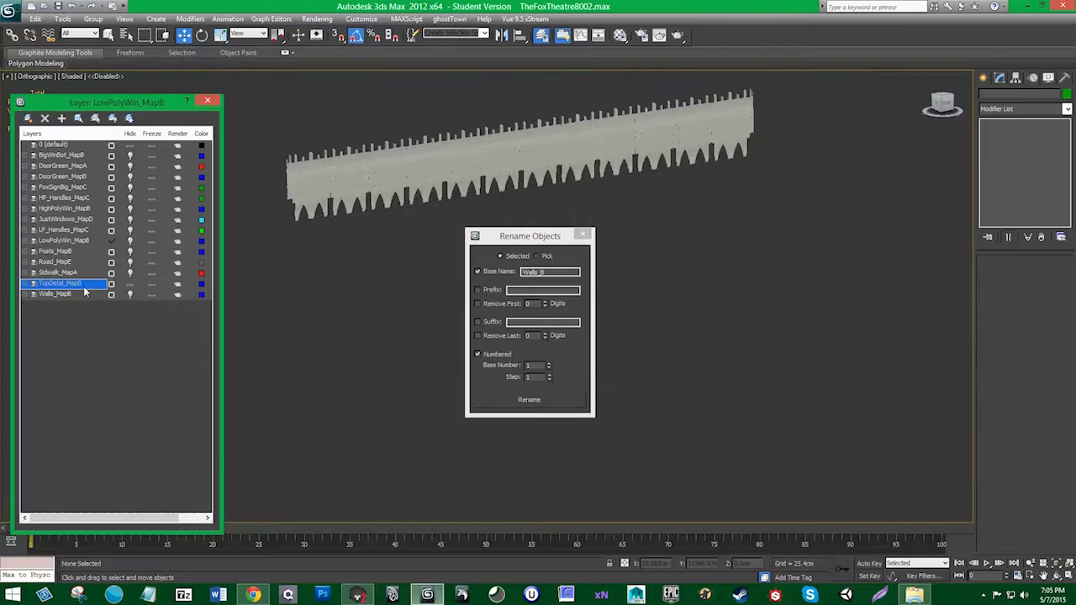
right_click(81, 286)
click(127, 400)
click(84, 284)
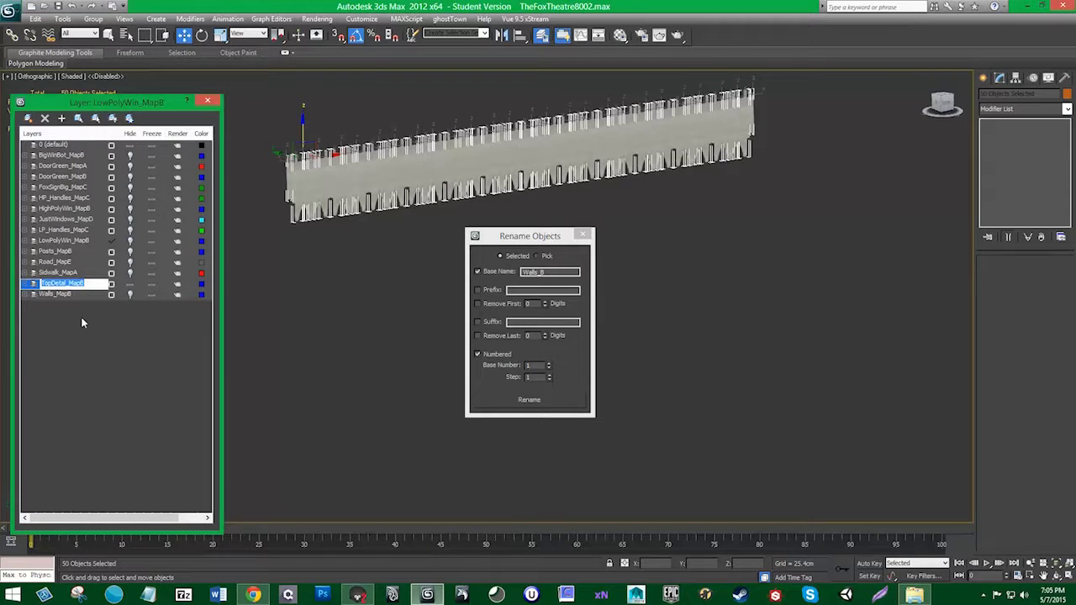
click(81, 318)
right_click(82, 287)
click(125, 400)
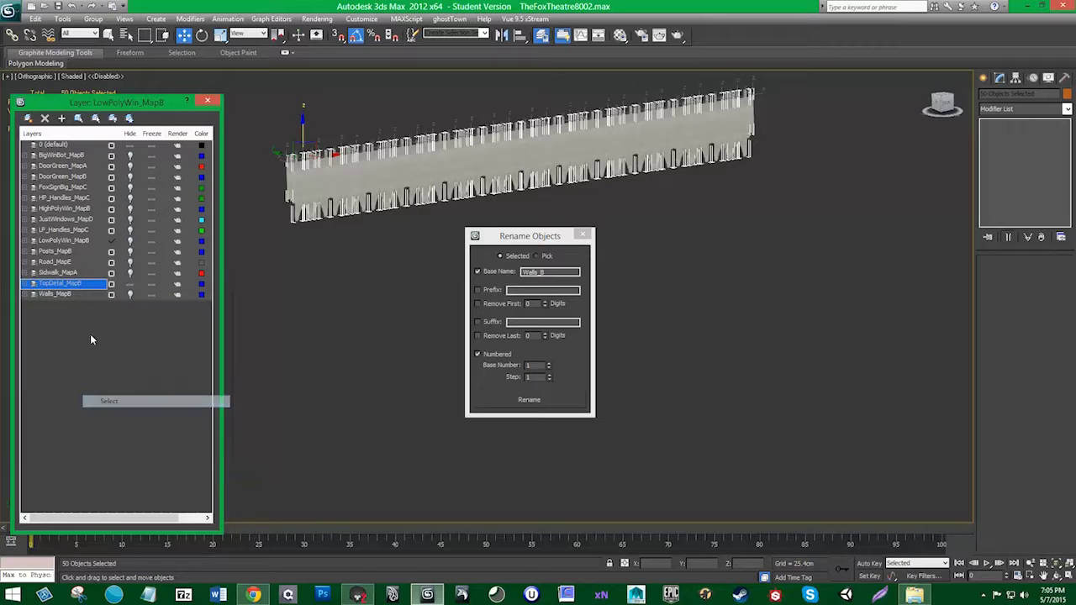
right_click(69, 293)
click(129, 285)
click(129, 294)
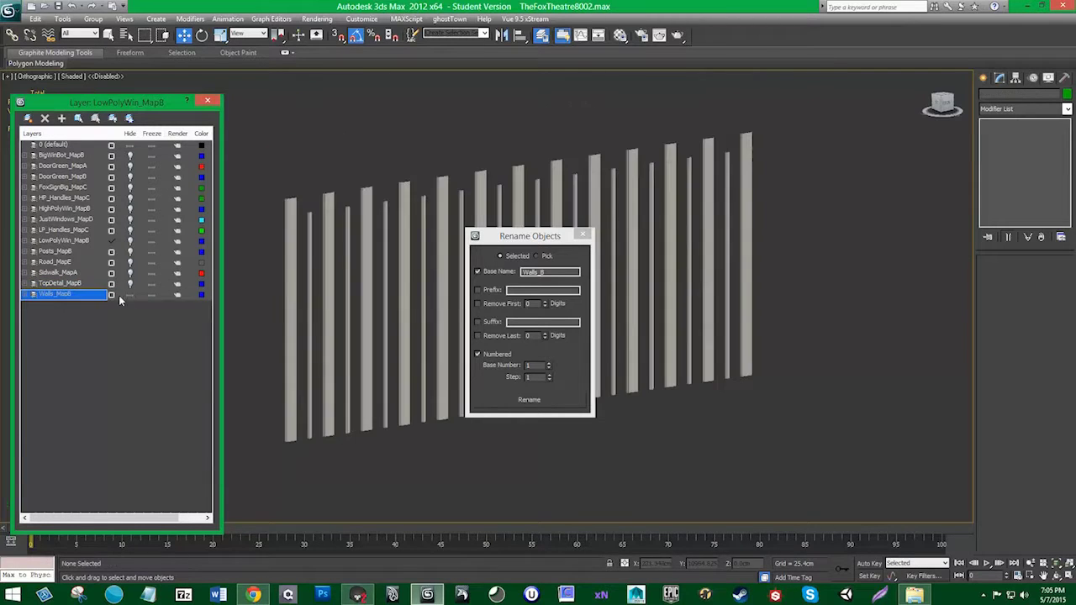
Step: Select all objects on the Walls_MapB layer and rename them with the numbered base name Walls_MapB
right_click(68, 291)
click(101, 401)
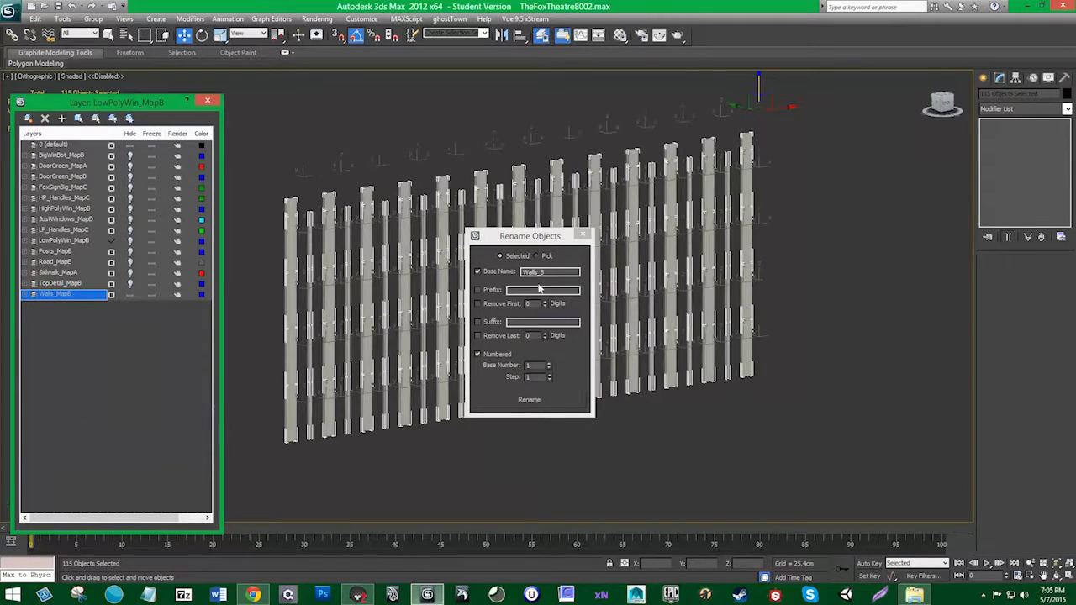
click(576, 272)
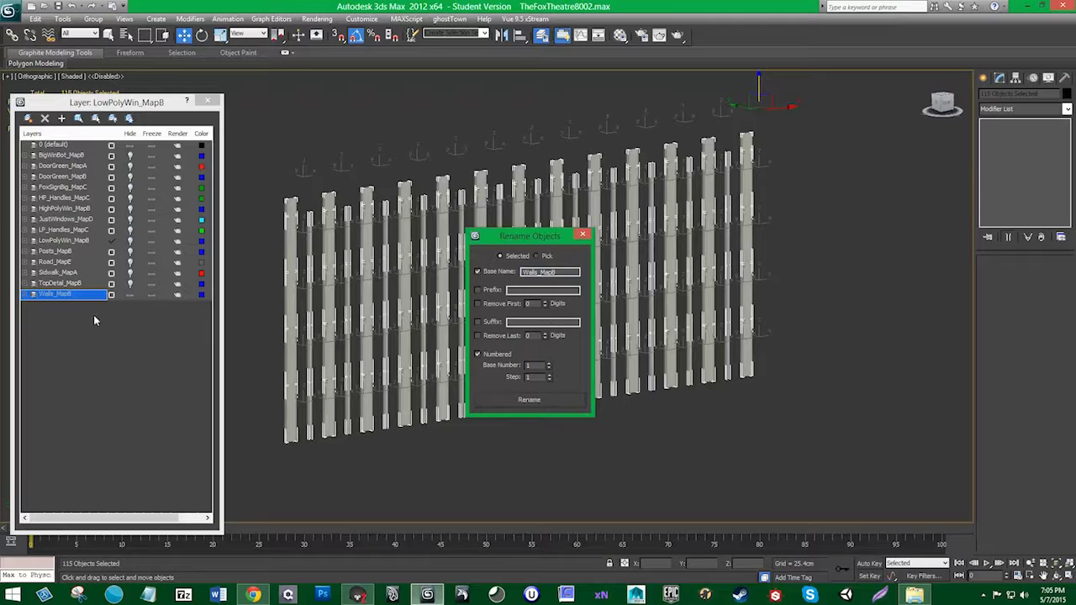
Step: Show the TopDetal_MapB layer in place of Walls_MapB and rename all its objects with the numbered base name TopDetal_MapB
click(127, 295)
click(129, 284)
right_click(98, 285)
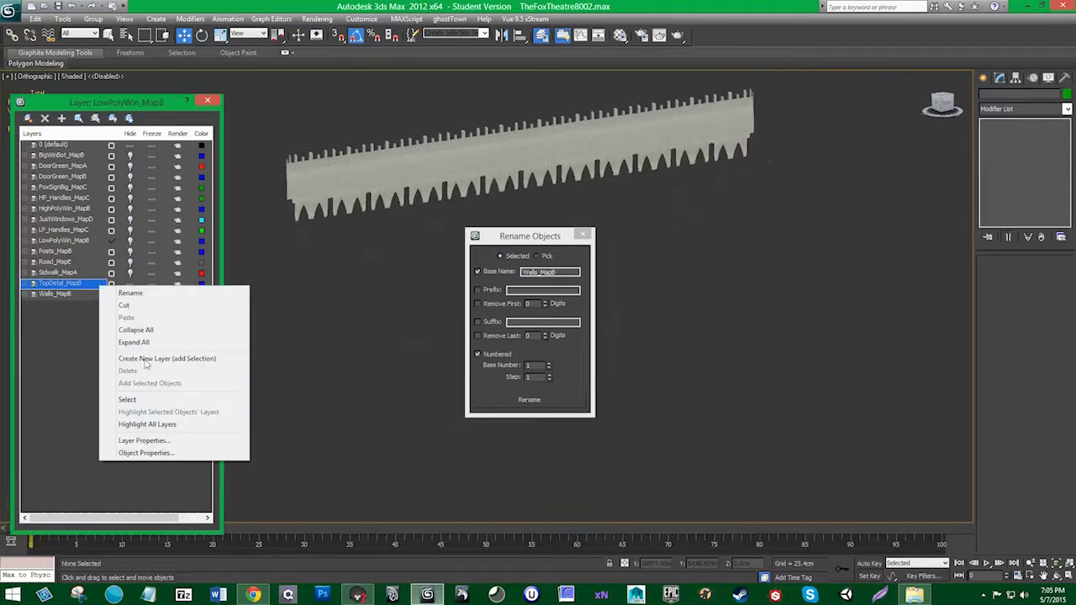
click(134, 399)
double_click(85, 285)
key(ctrl+c)
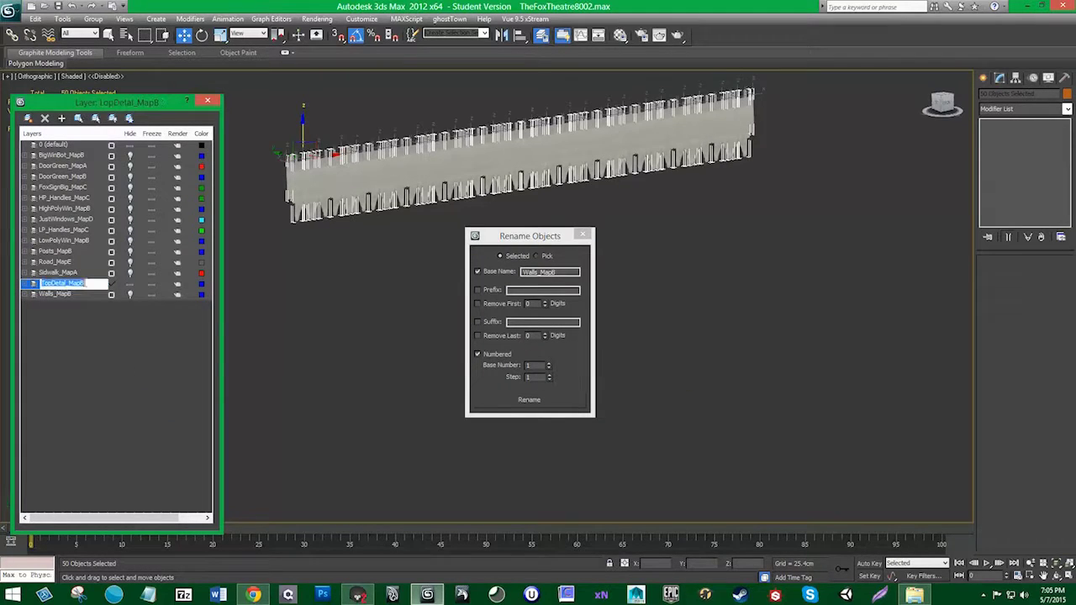
click(70, 262)
right_click(67, 282)
click(109, 396)
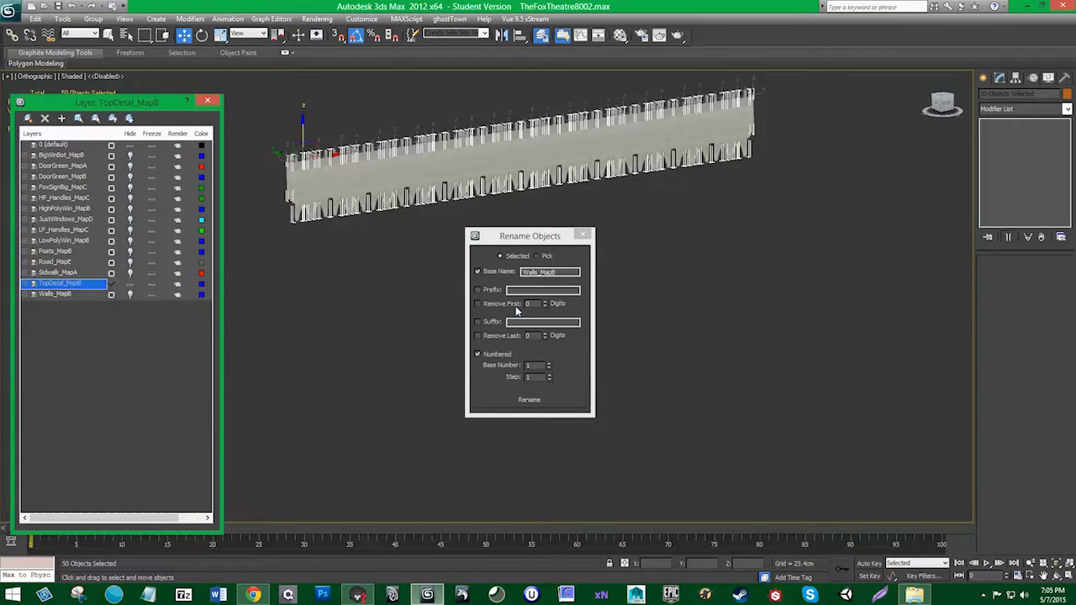
double_click(548, 272)
key(ctrl+v)
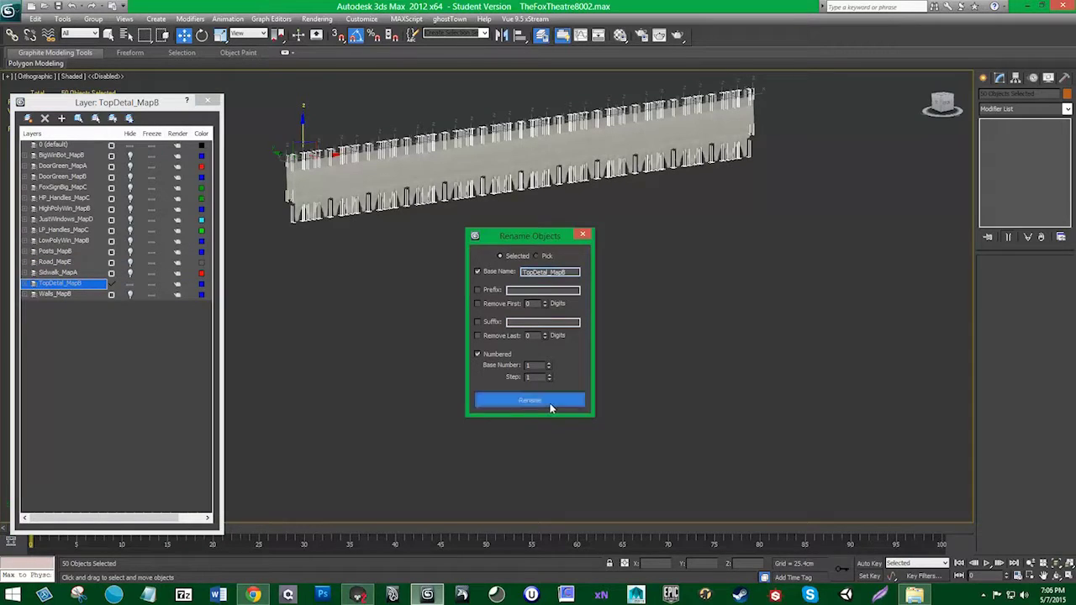
click(551, 403)
Step: Show the Sidwalk_MapA layer in place of TopDetal_MapB and rename all its objects with the numbered base name Sidwalk_MapA
click(133, 284)
click(130, 273)
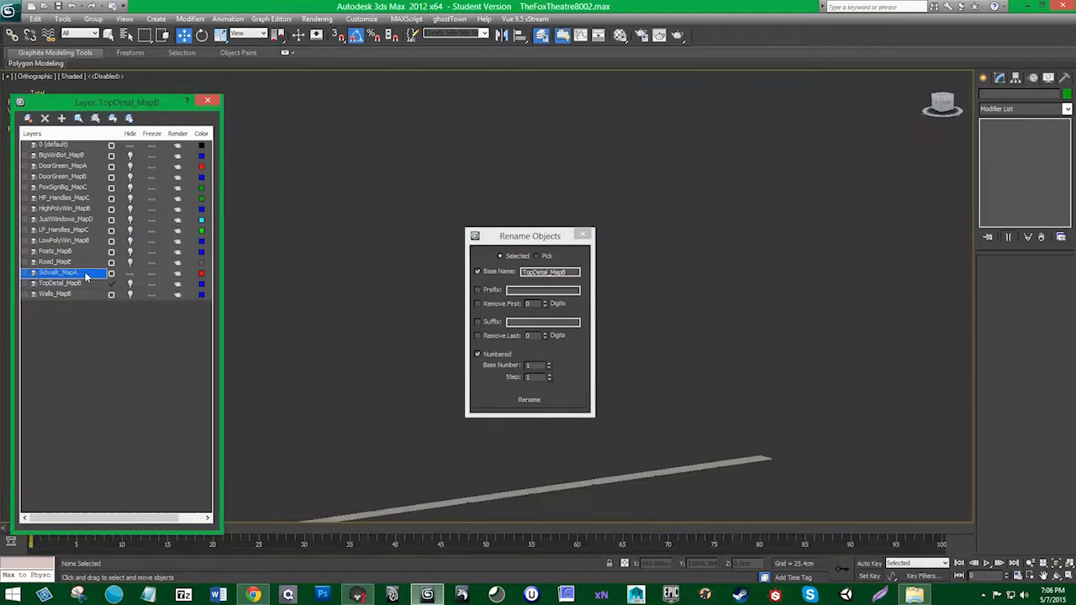
right_click(85, 271)
click(114, 386)
click(59, 272)
key(ctrl+c)
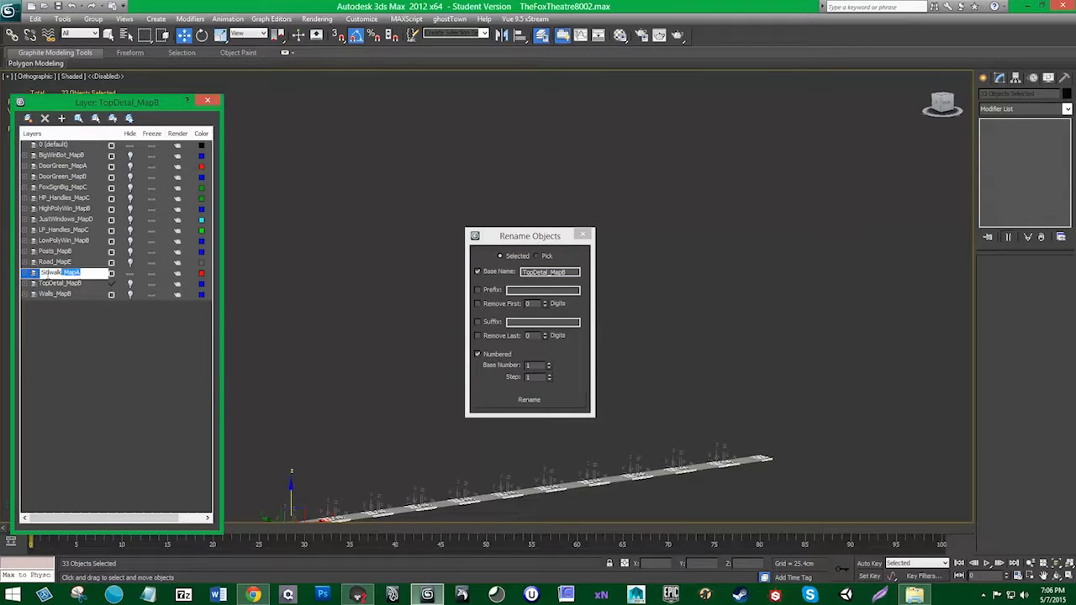
double_click(571, 273)
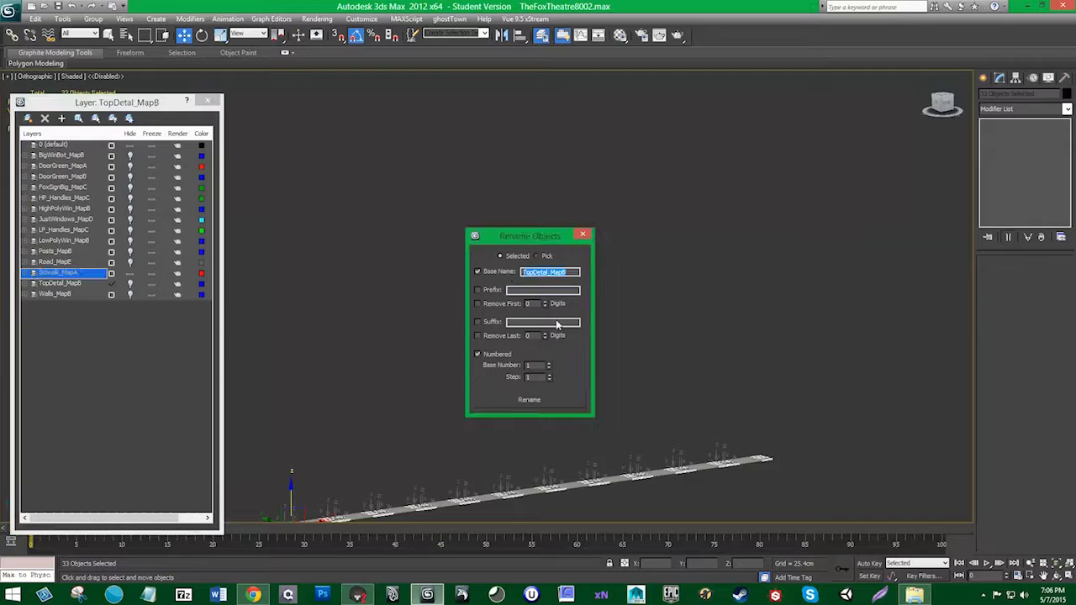
key(ctrl+v)
click(547, 401)
Step: Show the Road_MapE layer in place of Sidwalk_MapA and rename all its objects with the numbered base name Road_MapE
click(132, 272)
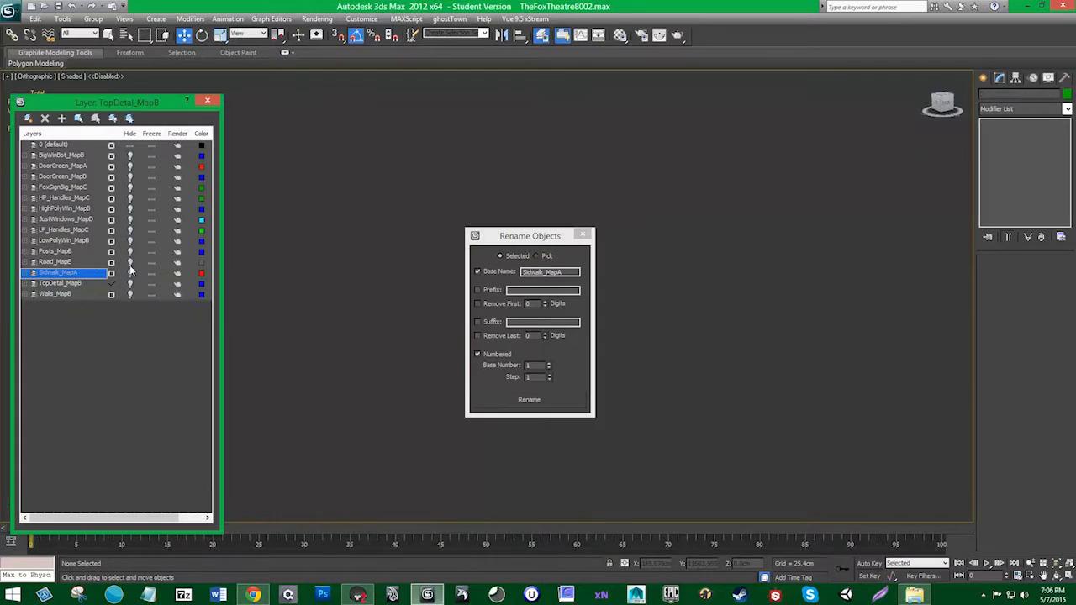
click(71, 261)
right_click(72, 262)
click(97, 372)
click(58, 261)
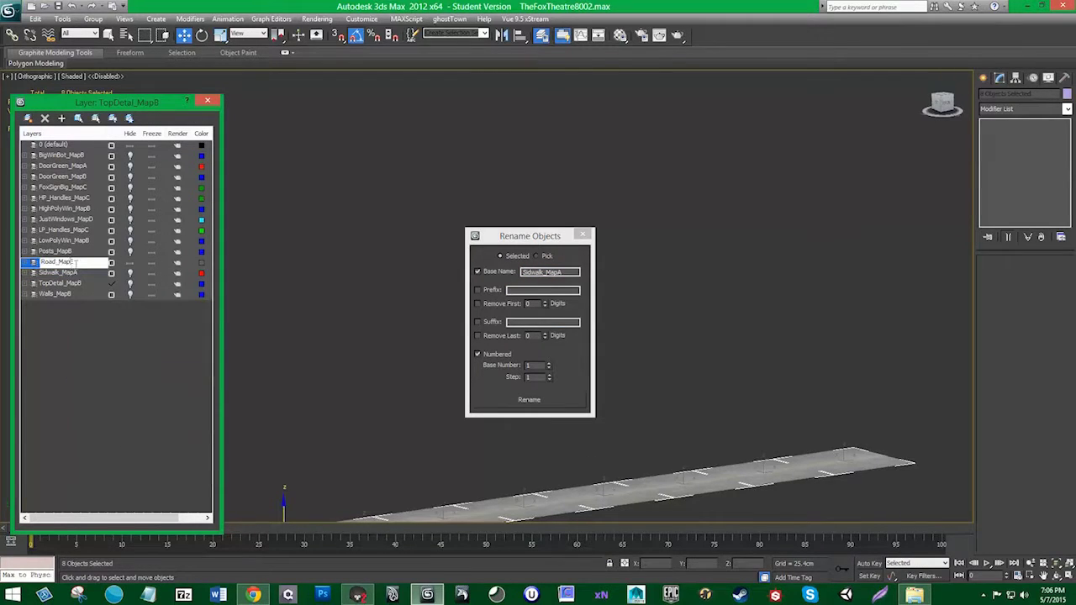
key(ctrl+c)
double_click(551, 272)
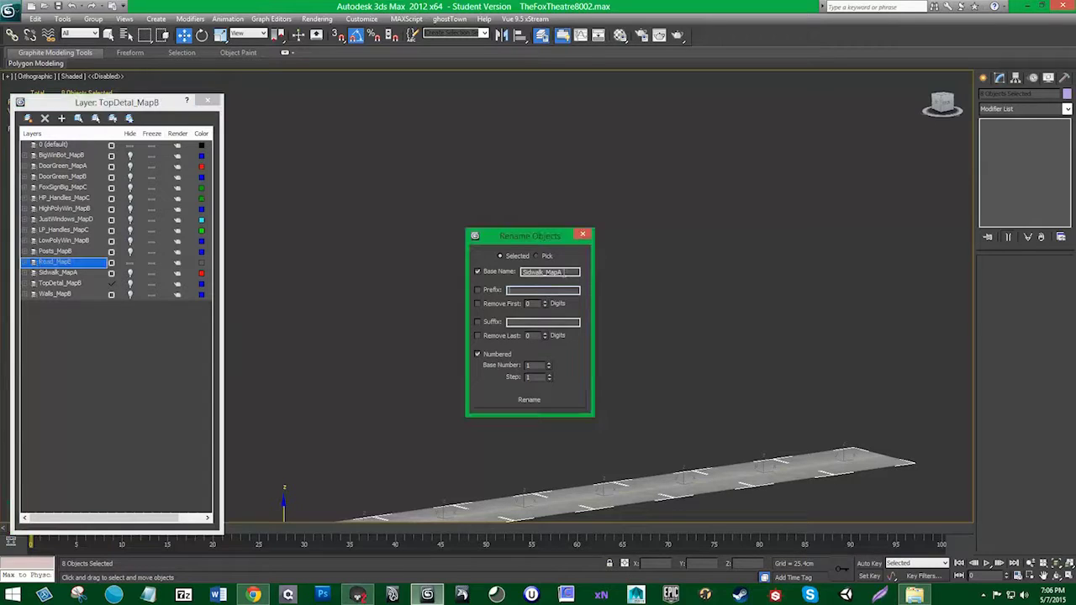
key(ctrl+v)
Step: Show the Posts_MapB layer in place of Road_MapE and rename all its objects with the numbered base name Posts_MapB
click(130, 262)
click(130, 252)
click(73, 253)
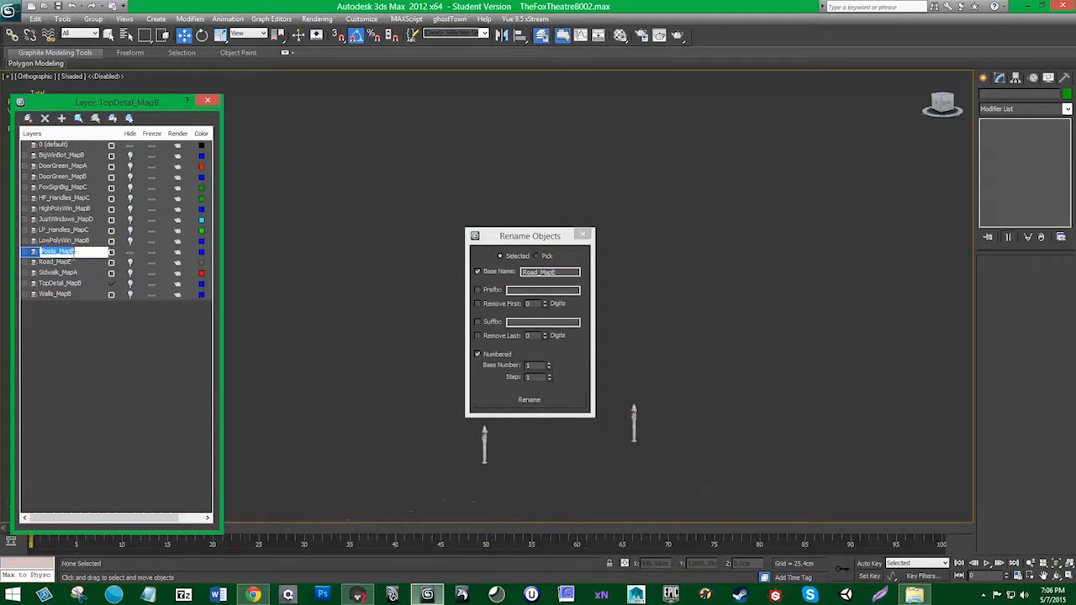
right_click(67, 251)
click(113, 367)
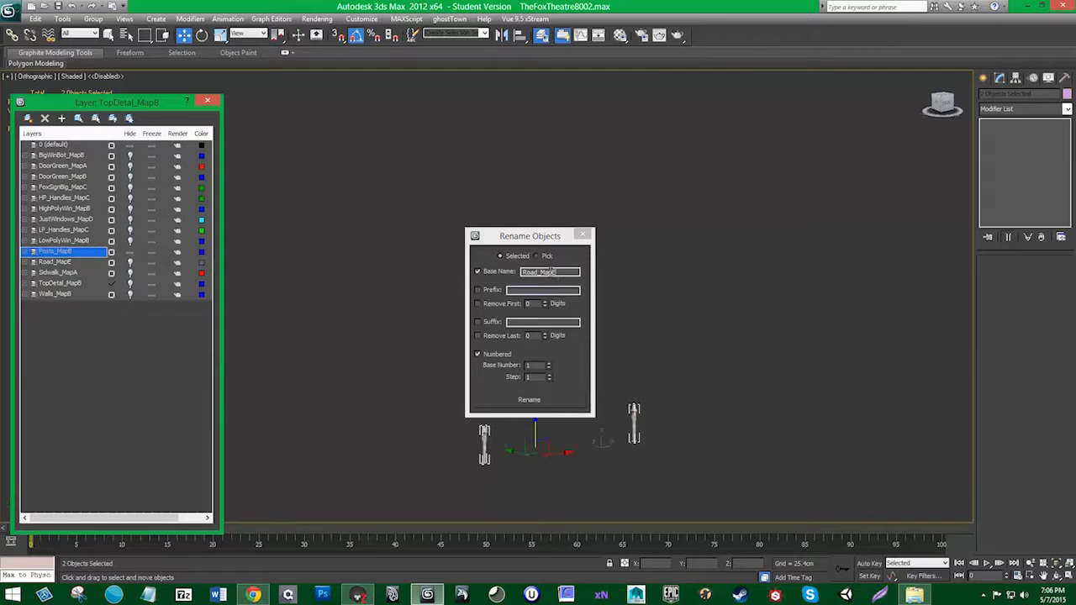
double_click(550, 272)
key(ctrl+v)
click(536, 404)
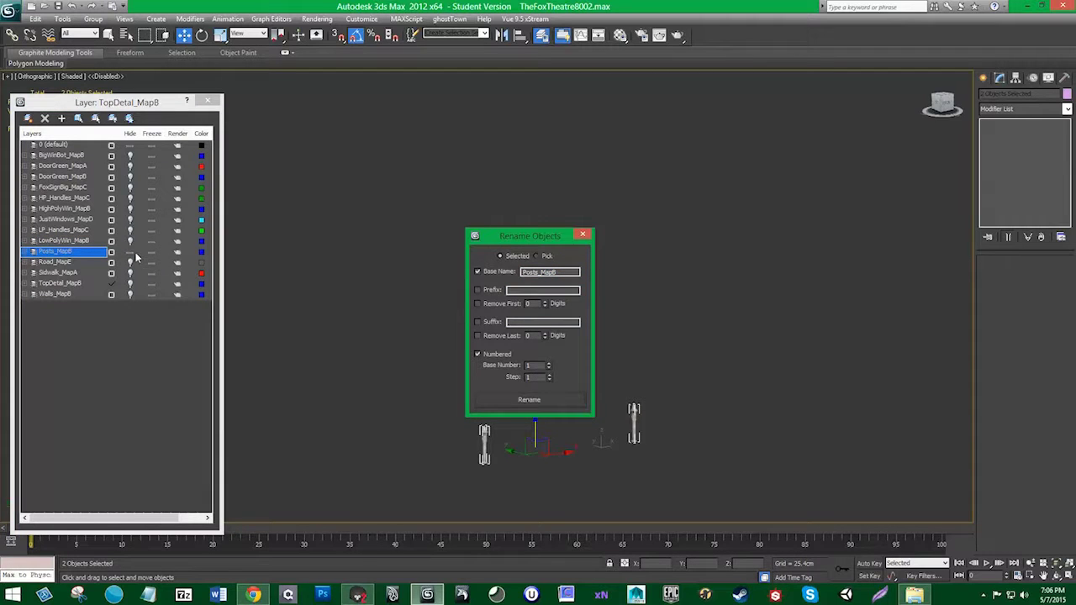
Step: Show the LowPolyWin_MapB layer in place of Posts_MapB and rename all its objects with the numbered base name LowPolyWin_MapB
click(132, 252)
click(132, 241)
click(41, 241)
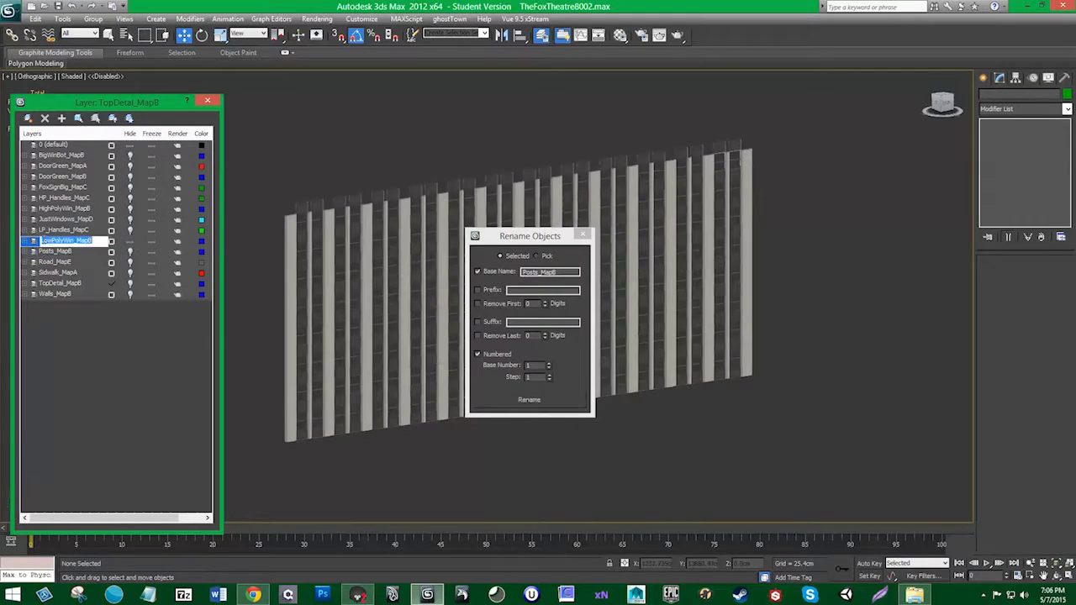
right_click(61, 242)
click(117, 359)
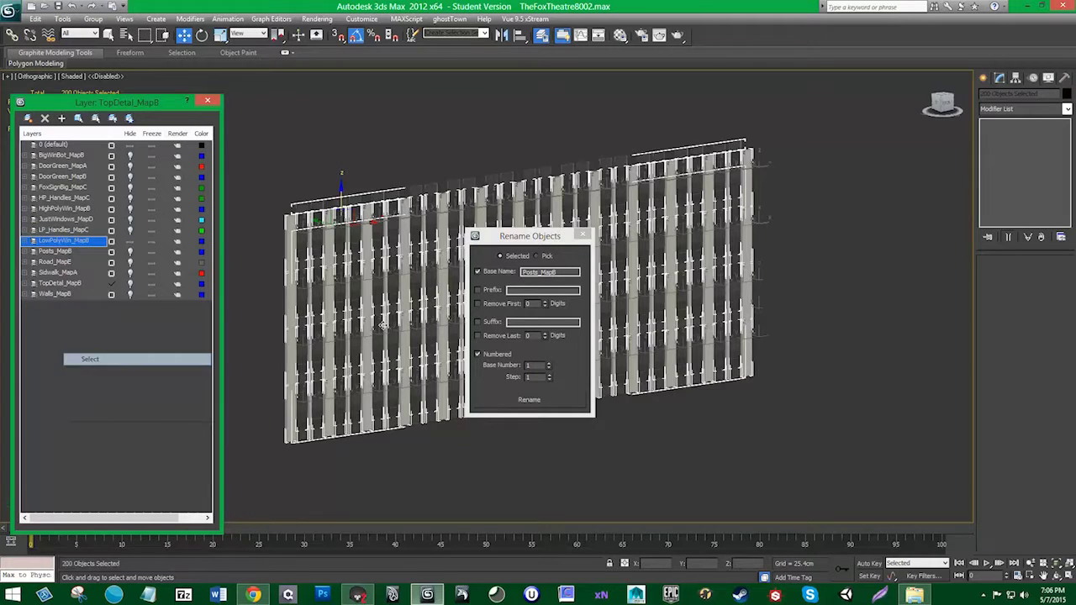
double_click(549, 272)
key(ctrl+v)
click(544, 404)
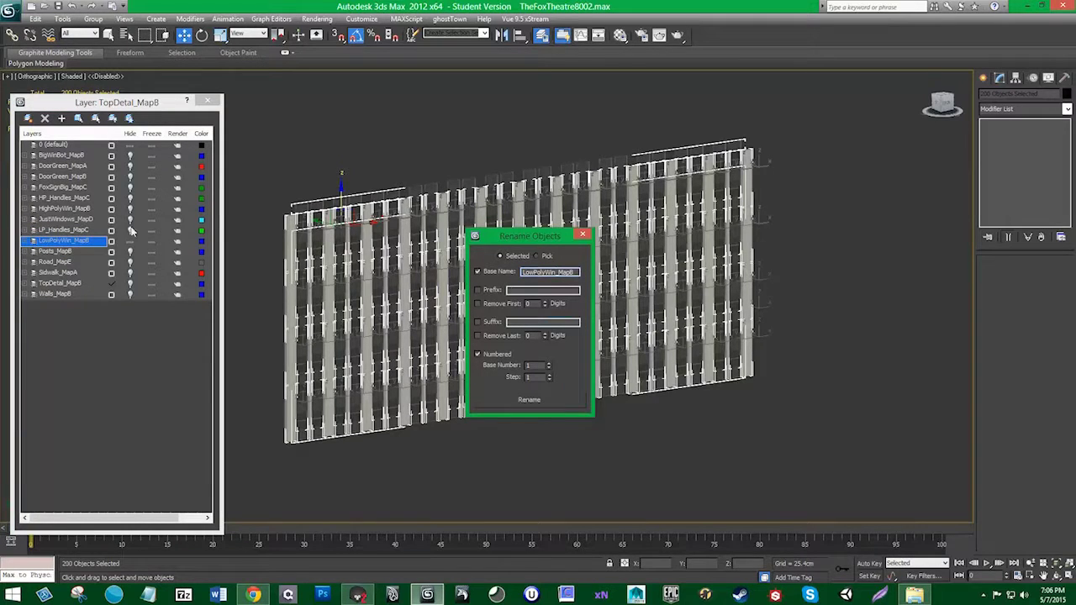
Step: Show the LP_Handles_MapC layer in place of LowPolyWin_MapB and rename all its objects with the numbered base name LP_Handles_MapC
click(129, 242)
double_click(81, 231)
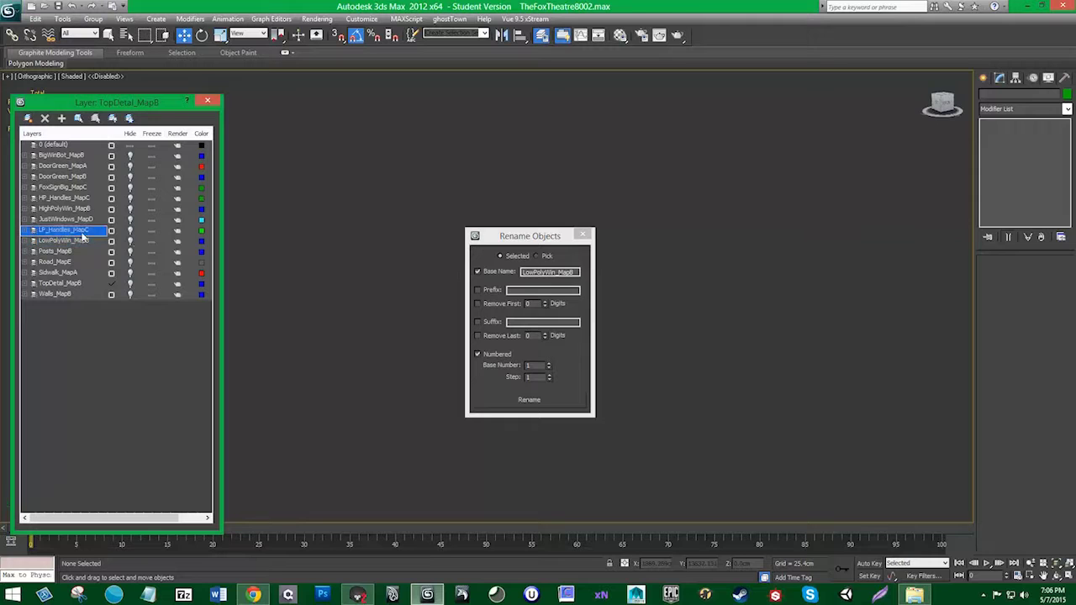
right_click(99, 231)
click(118, 348)
click(472, 288)
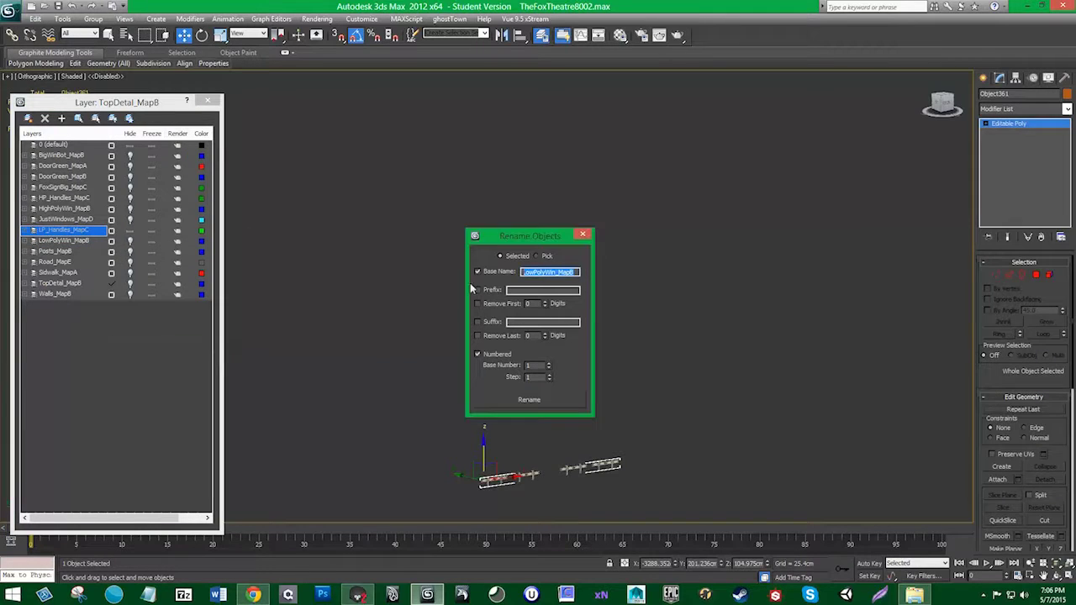
key(ctrl+v)
click(537, 402)
Step: Show the JustWindows_MapD layer in place of LP_Handles_MapC and rename all its objects with the numbered base name JustWindows_MapD
click(128, 229)
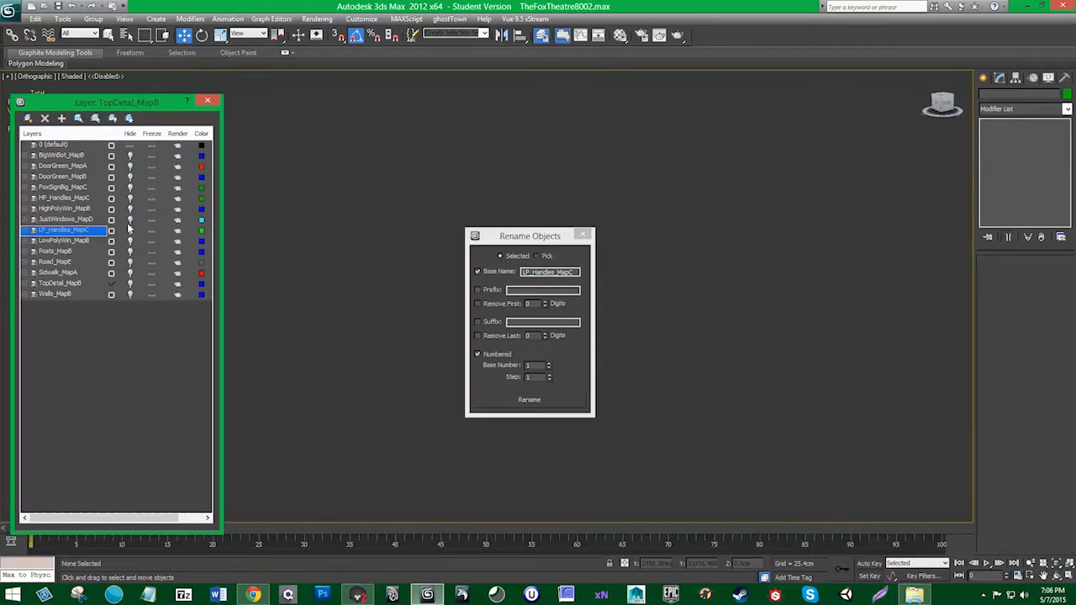
click(130, 219)
click(91, 220)
right_click(88, 219)
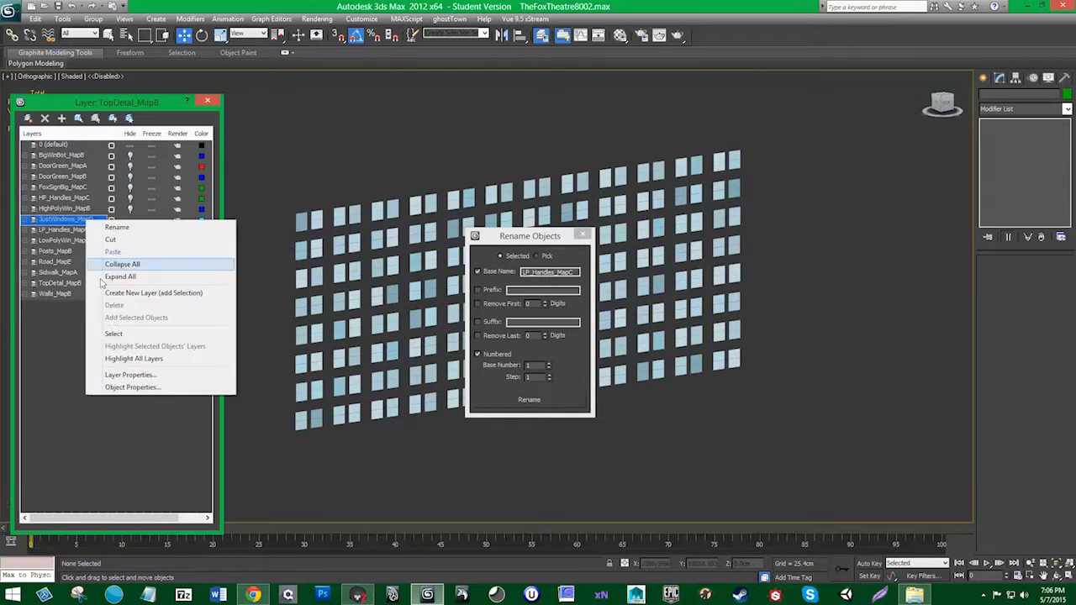
click(117, 335)
drag(578, 273, 518, 273)
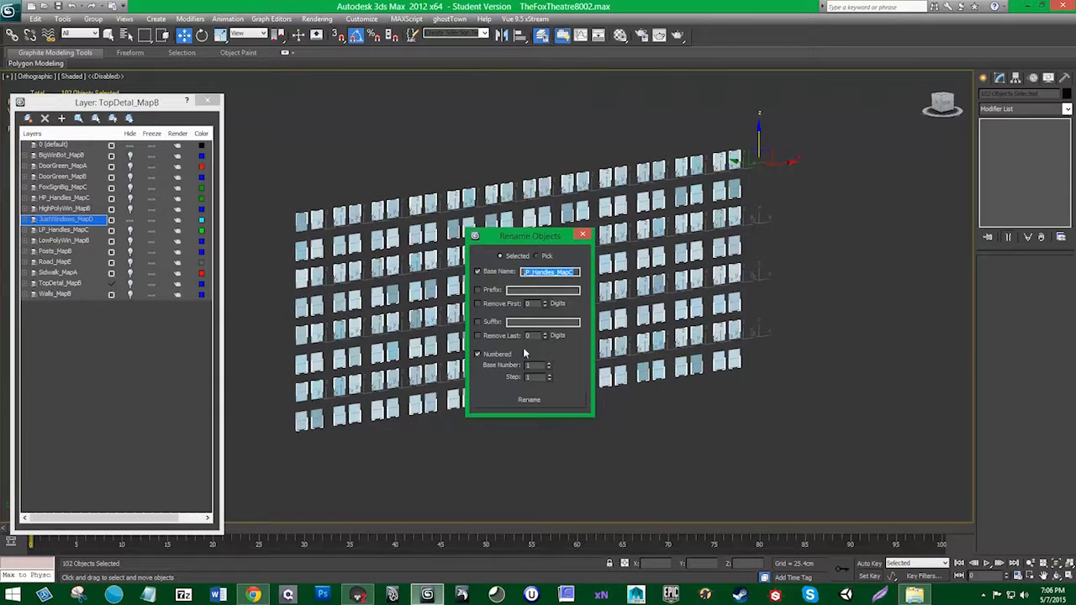
key(ctrl+v)
Step: Show the HighPolyWin_MapB layer in place of JustWindows_MapD and rename all its objects with the numbered base name HighPolyWin_MapB
click(130, 220)
click(130, 209)
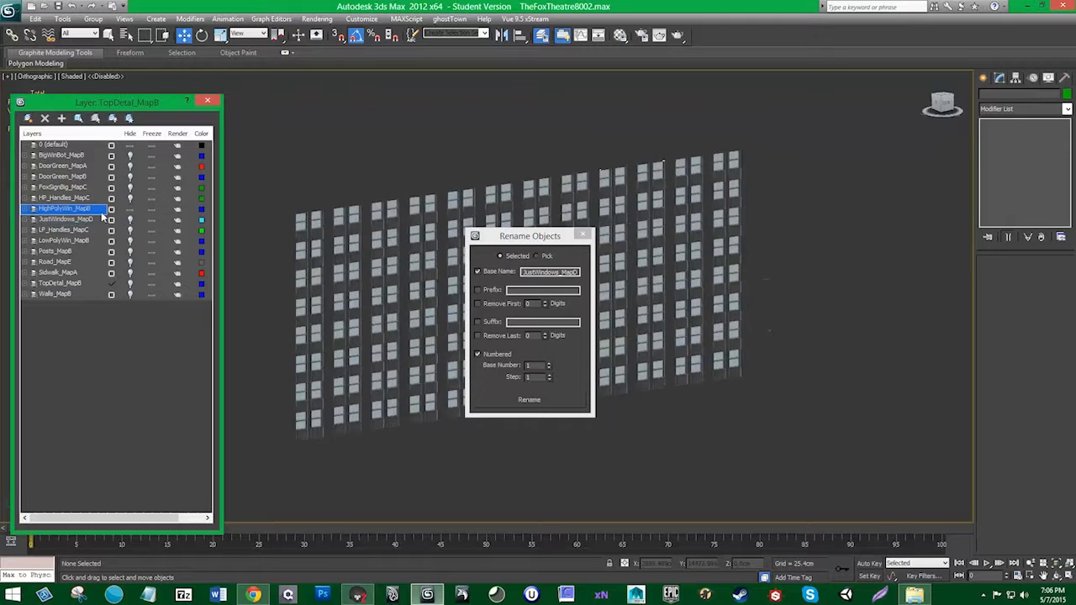
click(100, 210)
right_click(86, 206)
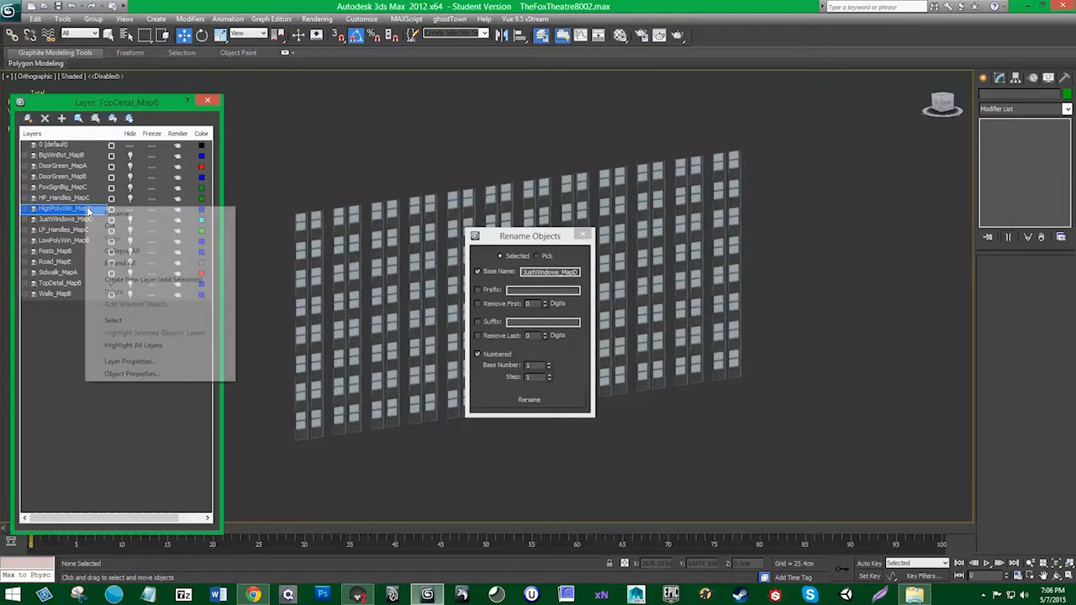
click(117, 320)
click(578, 271)
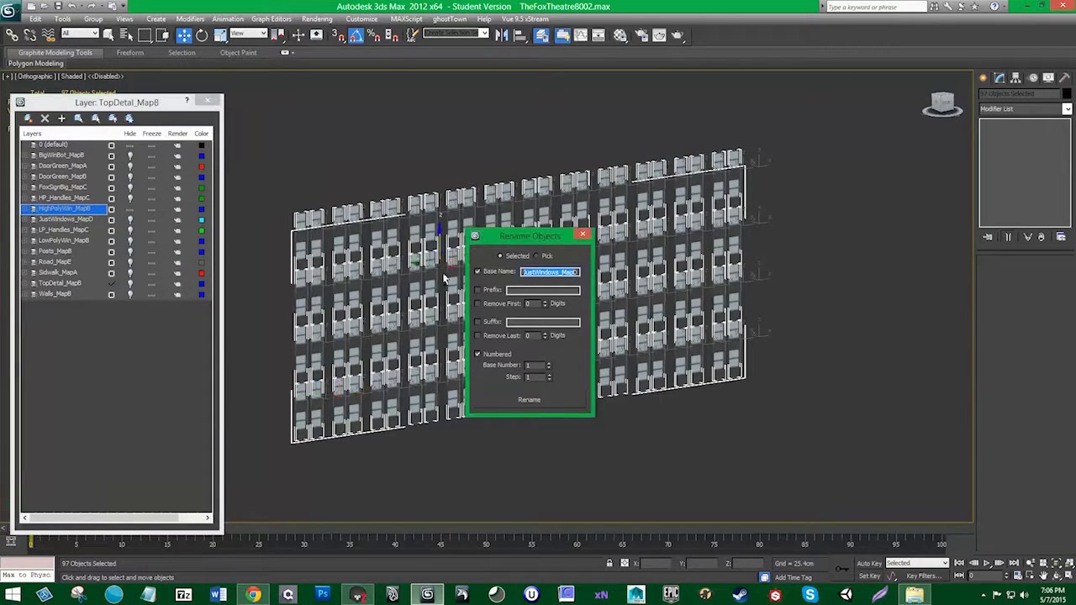
key(ctrl+v)
click(529, 399)
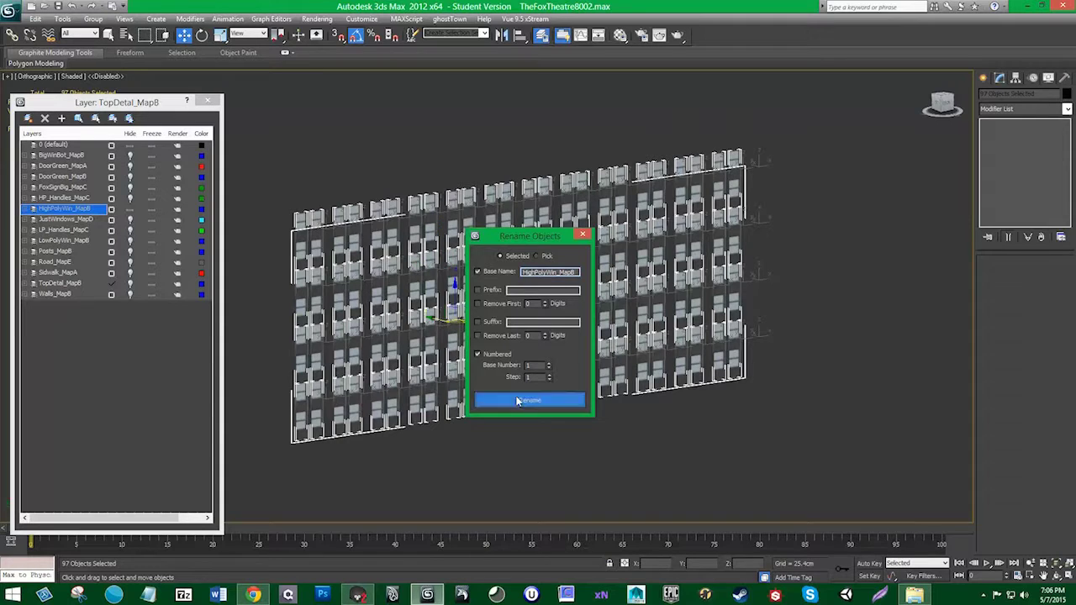
Step: Show the HP_Handles_MapC layer in place of HighPolyWin_MapB and rename all its objects with the numbered base name HP_Handles_MapC
click(131, 208)
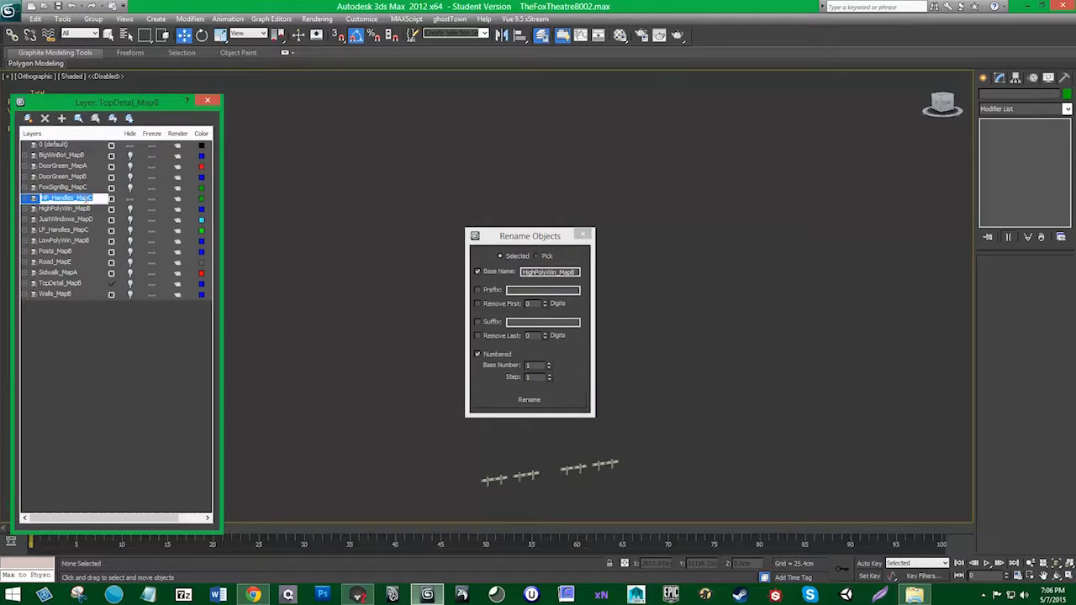
right_click(84, 199)
click(110, 315)
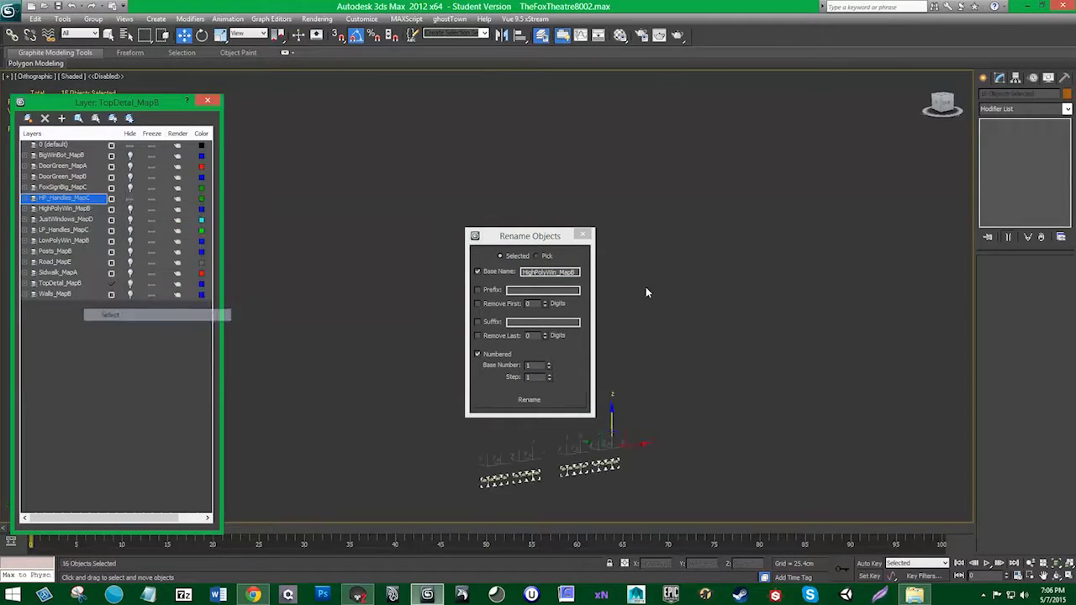
click(589, 290)
text(HP_Handles_MapC)
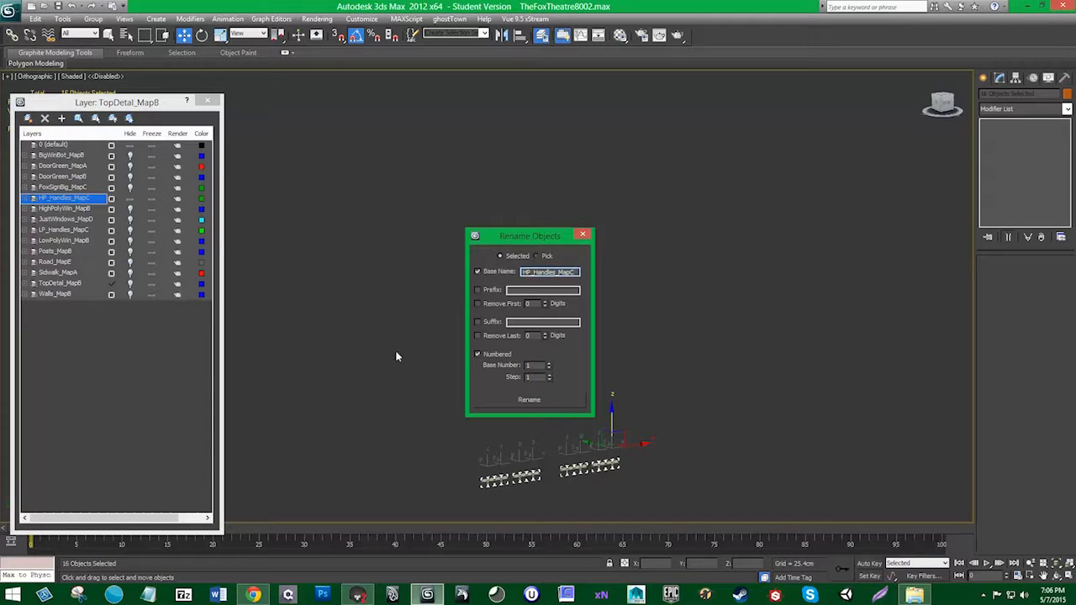
Step: Show the FoxSignBig_MapC layer in place of HP_Handles_MapC and rename all its objects with the numbered base name FoxSignBig_MapC
click(94, 189)
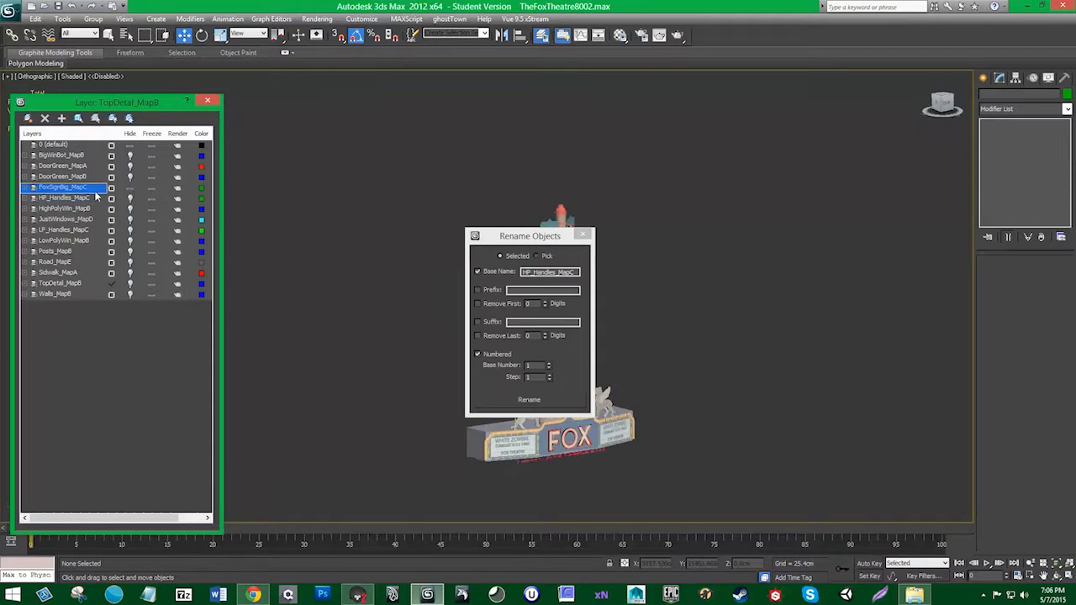
right_click(94, 190)
click(118, 304)
click(67, 188)
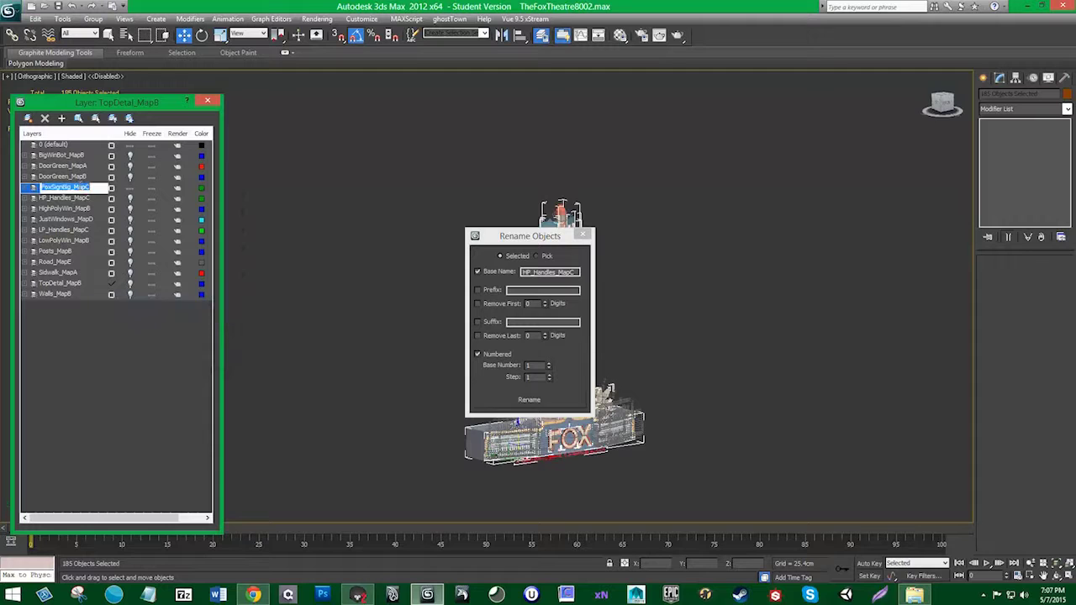
key(ctrl+c)
click(501, 288)
key(ctrl+v)
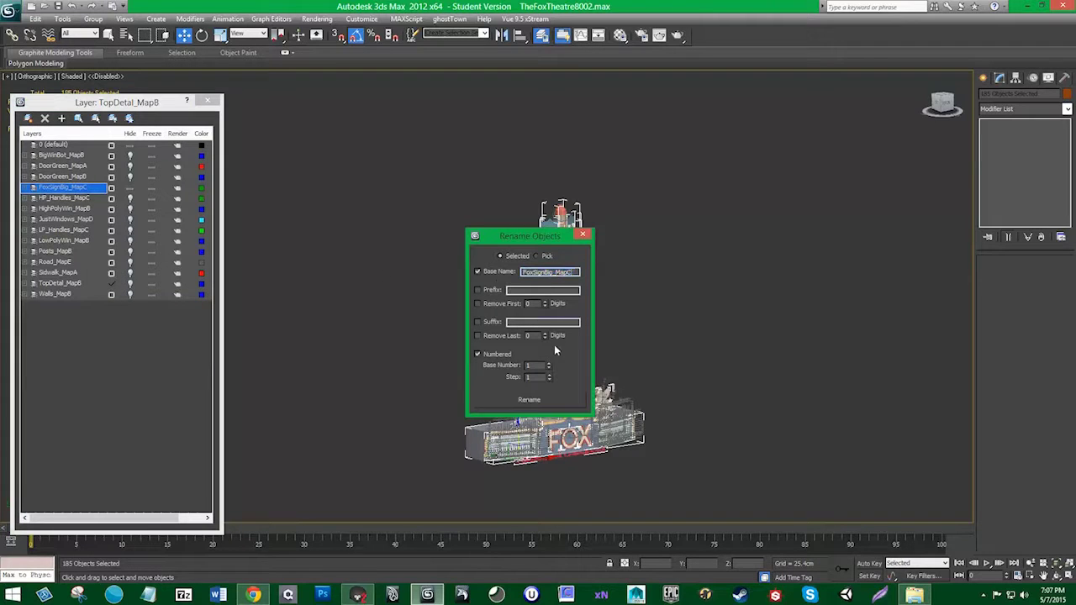
click(529, 400)
Step: Show the DoorGreen_MapB layer in place of FoxSignBig_MapC and rename all its objects with the numbered base name DoorGreen_MapB
click(130, 177)
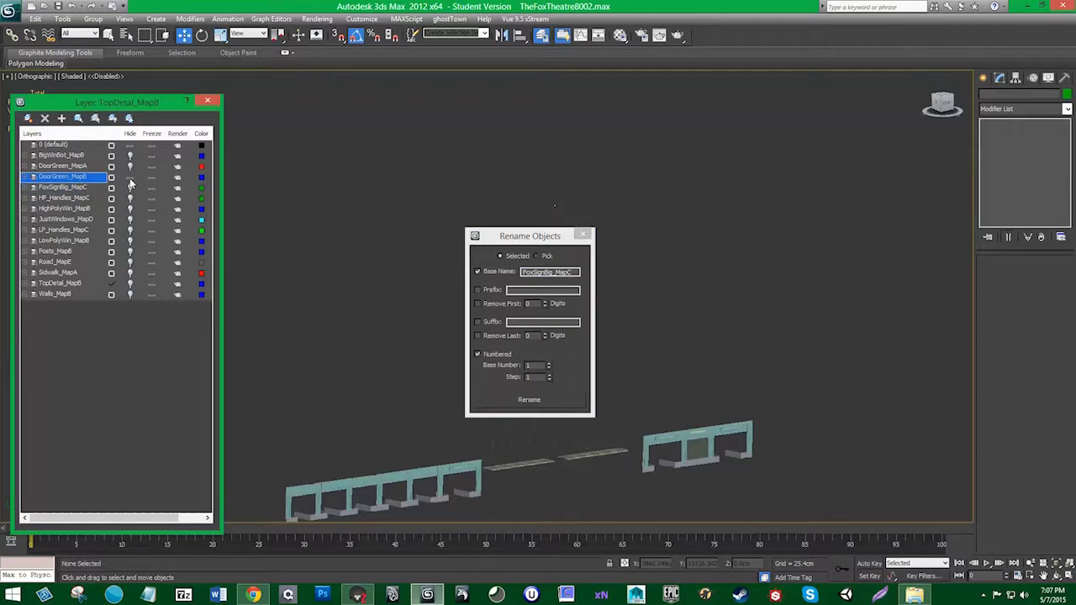
right_click(76, 180)
click(110, 294)
click(67, 177)
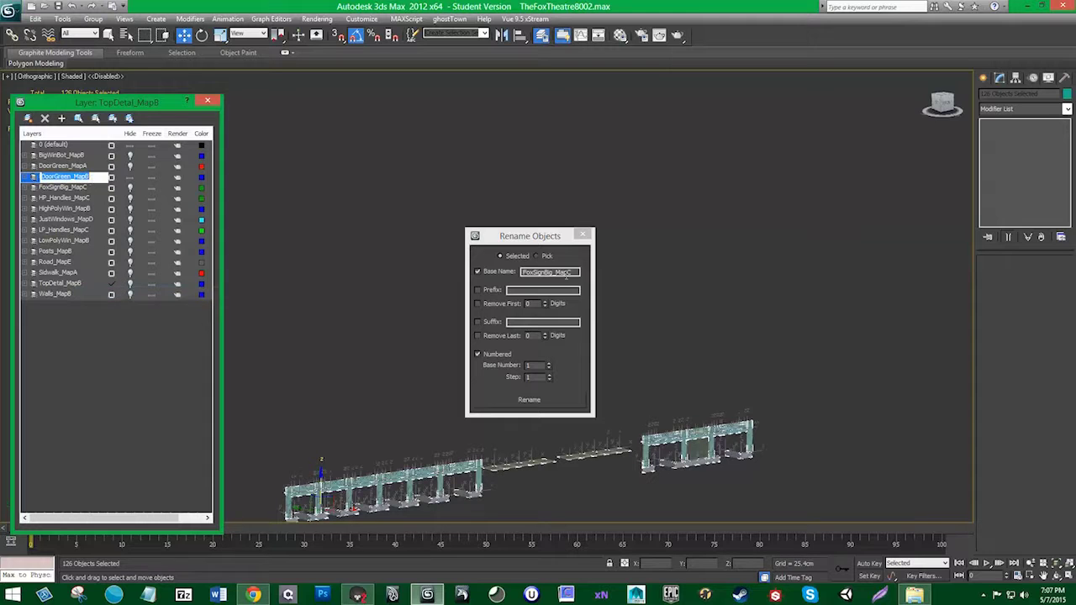
key(ctrl+c)
click(550, 272)
key(ctrl+v)
click(529, 400)
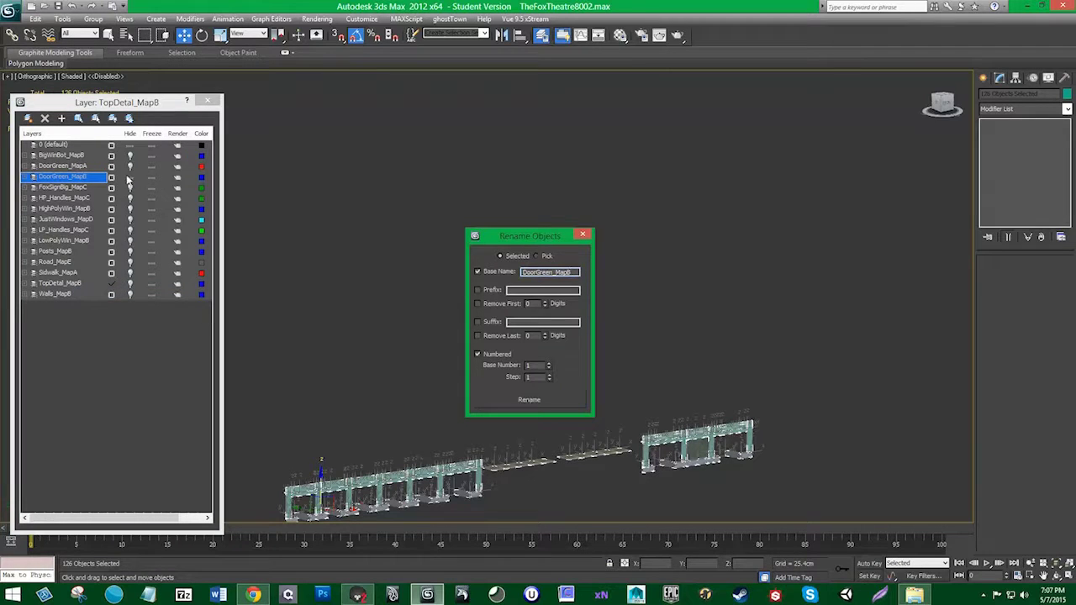
Step: Show the DoorGreen_MapA layer in place of DoorGreen_MapB and rename all its objects with the numbered base name DoorGreen_MapA
click(128, 180)
right_click(92, 165)
click(118, 281)
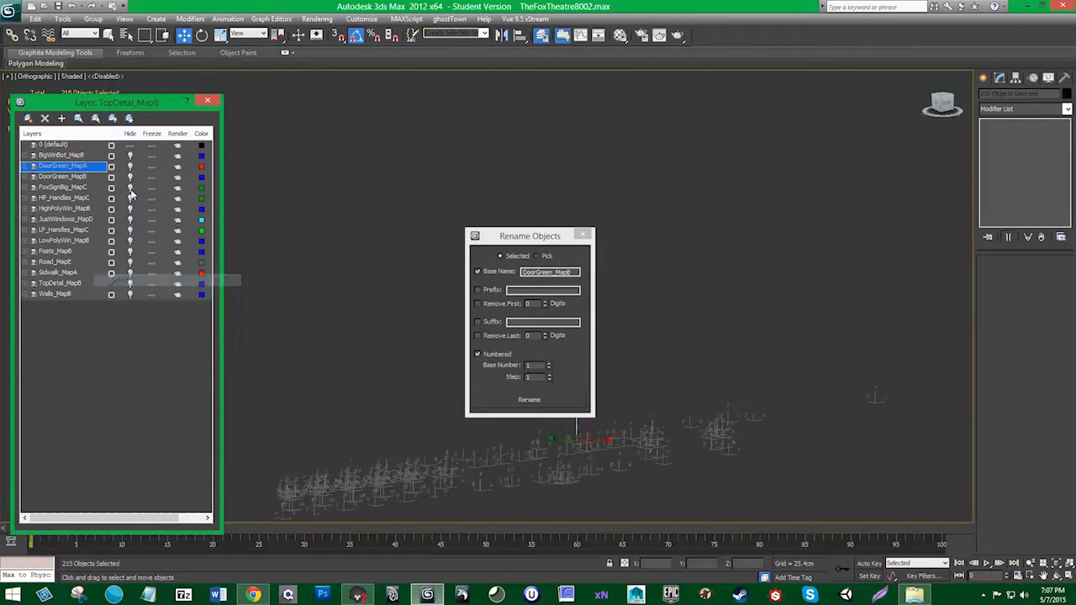
right_click(100, 166)
click(118, 278)
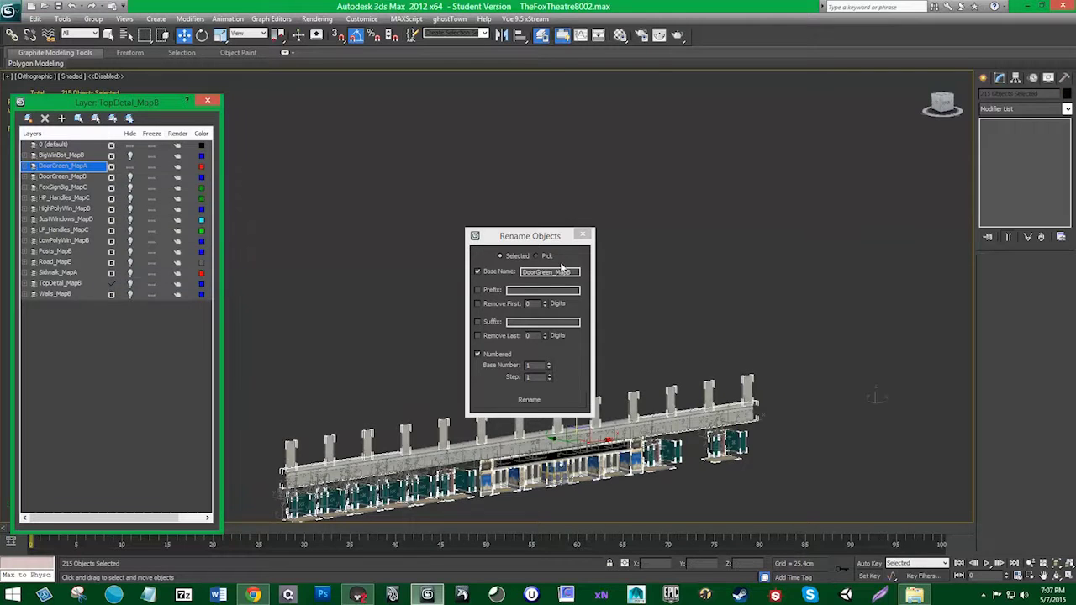
click(577, 272)
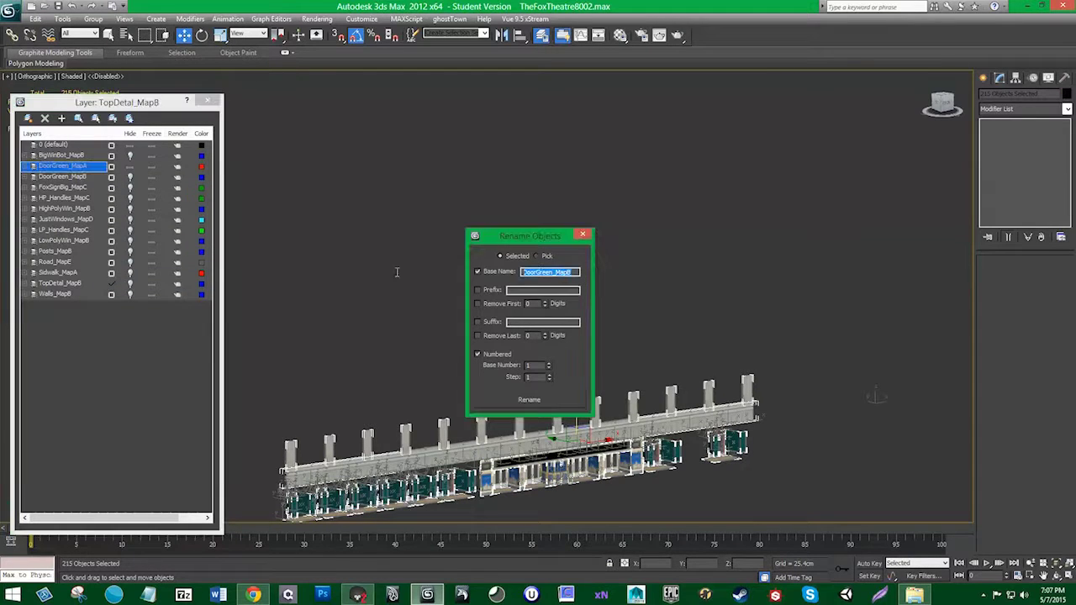
key(ctrl+v)
click(543, 399)
Step: Show the BigWinBot_MapB layer in place of DoorGreen_MapA and rename all its objects with the numbered base name BigWinBot_MapB
click(129, 165)
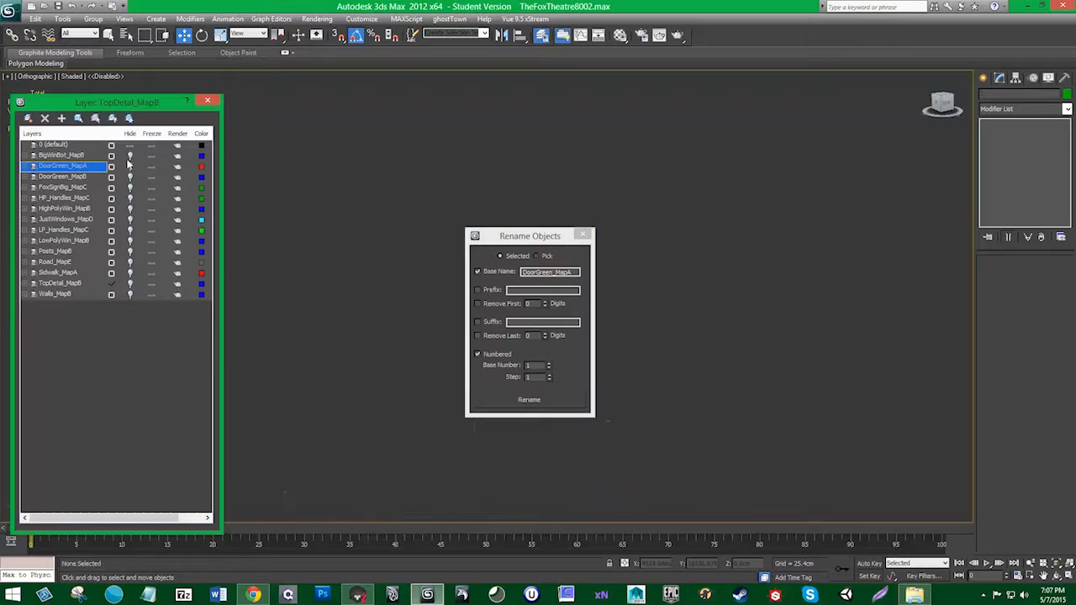
click(129, 165)
double_click(63, 156)
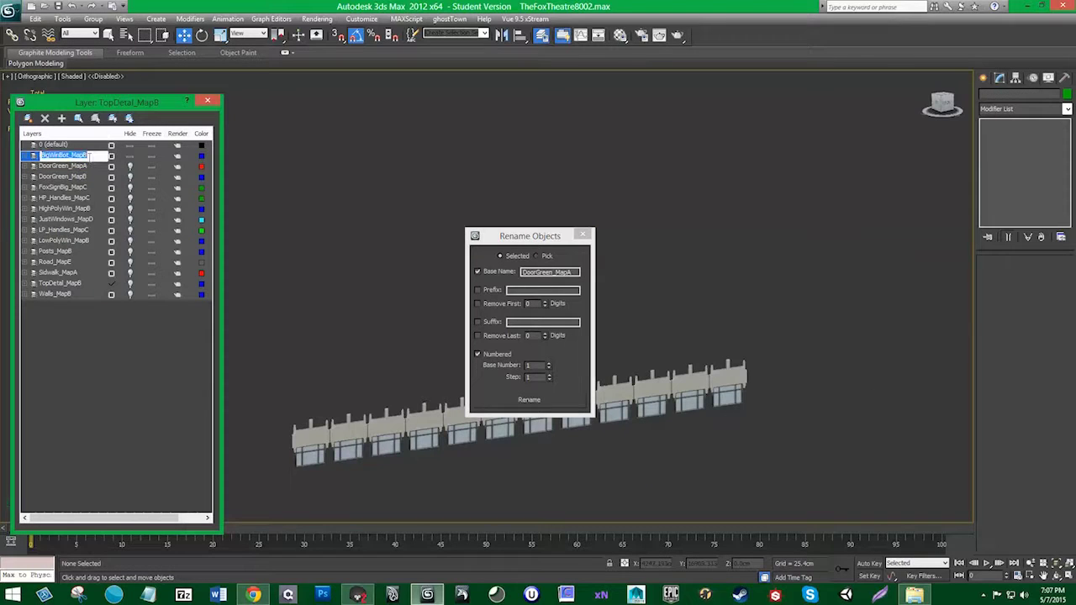
right_click(69, 156)
click(85, 264)
drag(573, 273, 496, 274)
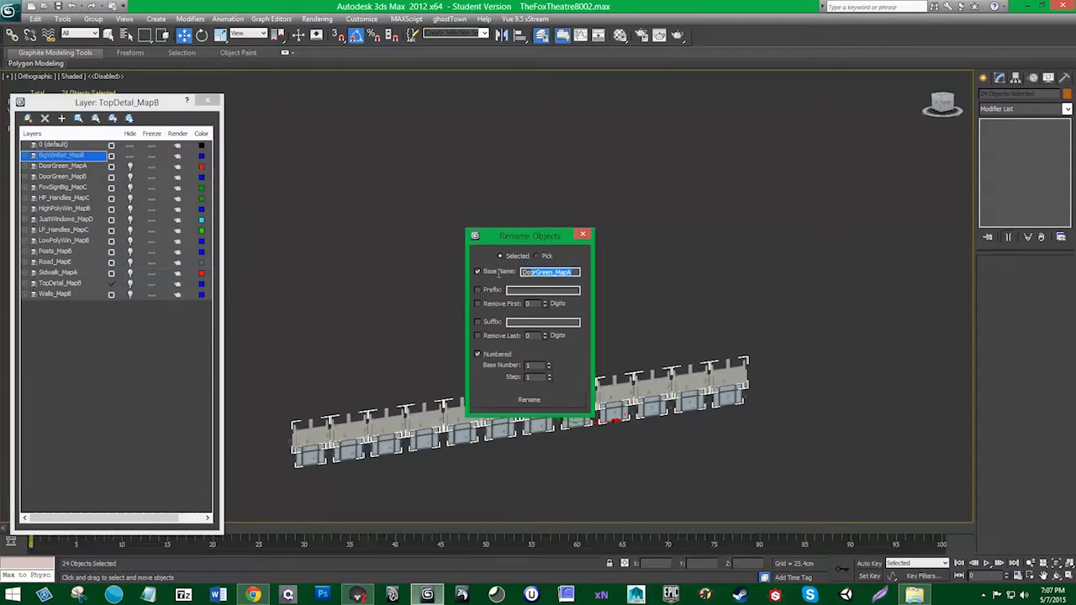
key(ctrl+v)
click(552, 400)
Step: Check the object names inside the BigWinBot_MapB, DoorGreen_MapA, DoorGreen_MapB and FoxSignBig_MapC layers, collapsing each layer again
click(24, 156)
click(24, 155)
click(24, 167)
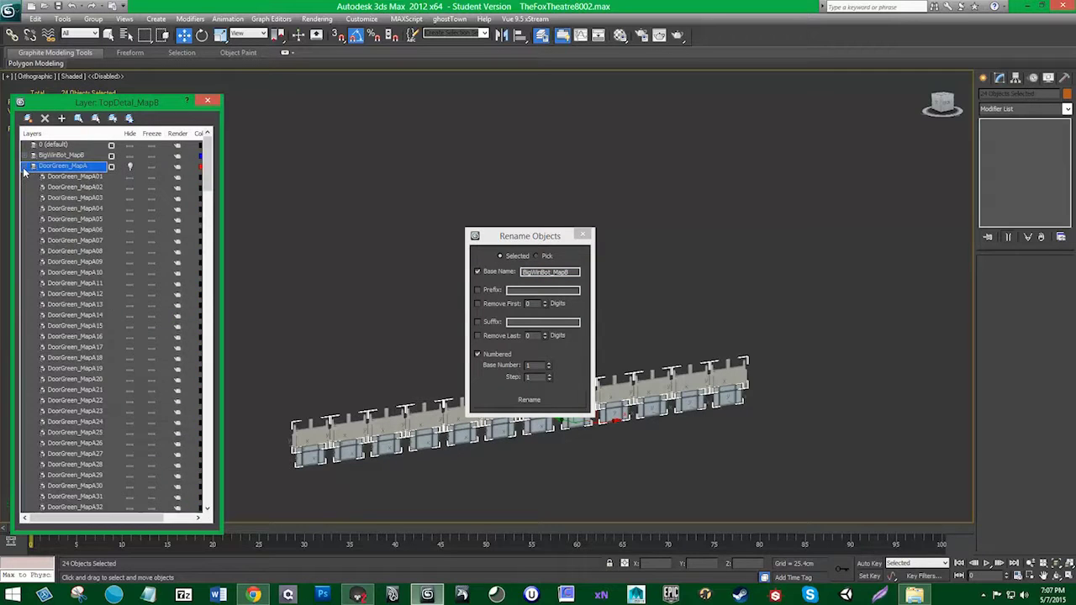
click(24, 166)
click(25, 177)
click(24, 177)
click(24, 187)
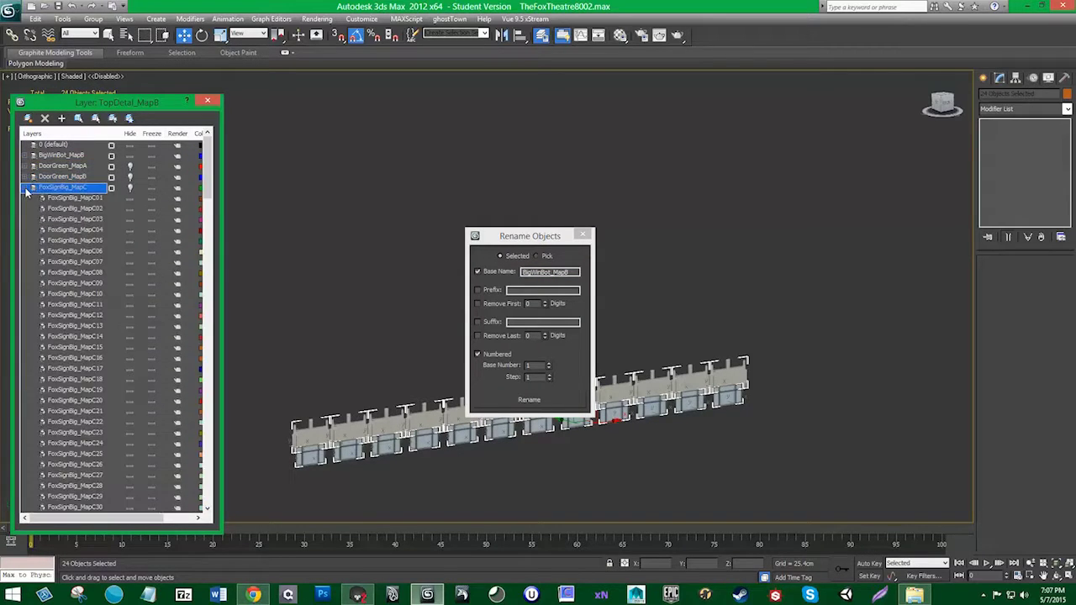
click(24, 187)
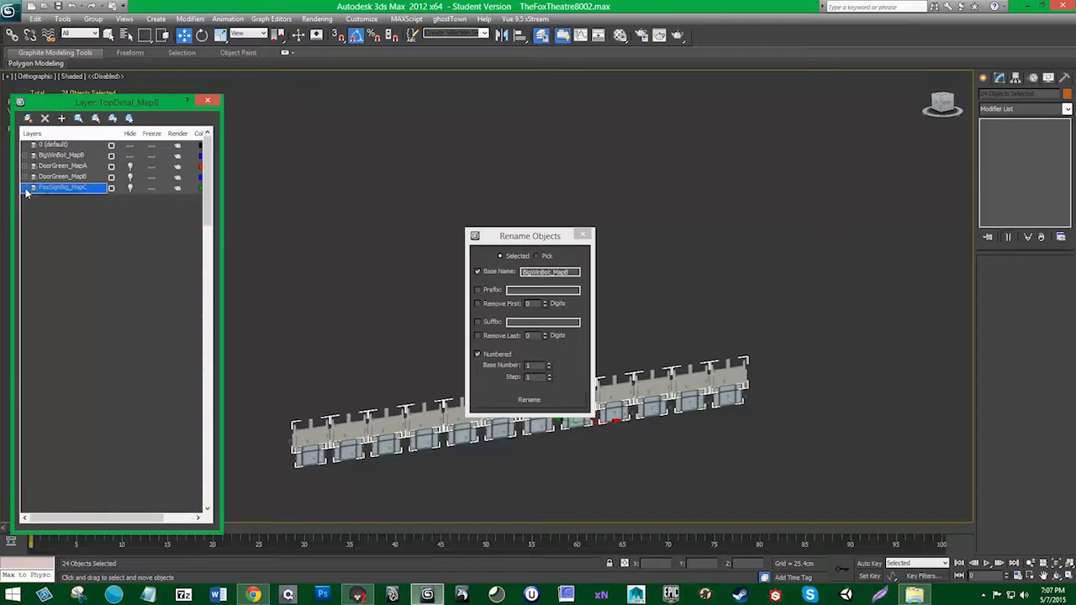
Step: Close the Rename Objects tool and hide the BigWinBot_MapB layer
click(582, 234)
click(130, 156)
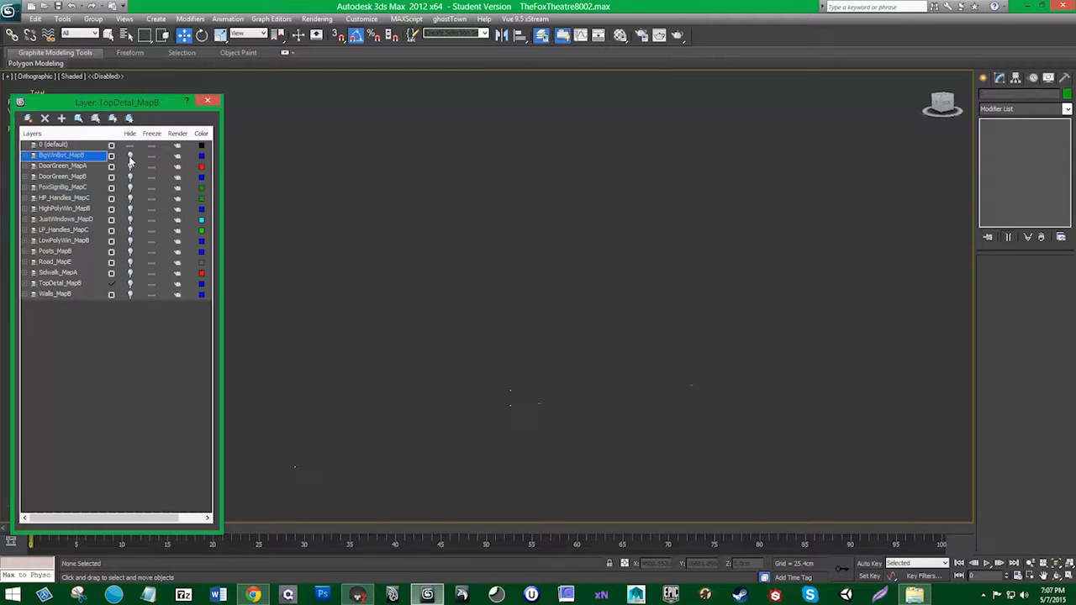
Step: Save the scene and unhide all layers from BigWinBot_MapB through Walls_MapB together
click(9, 11)
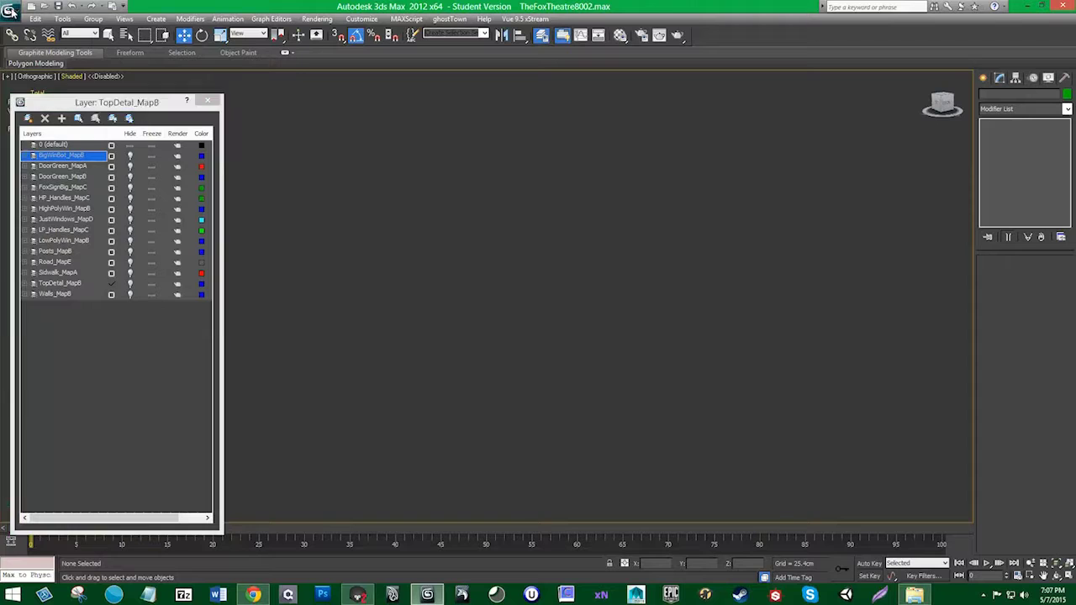
click(37, 113)
shift+click(79, 293)
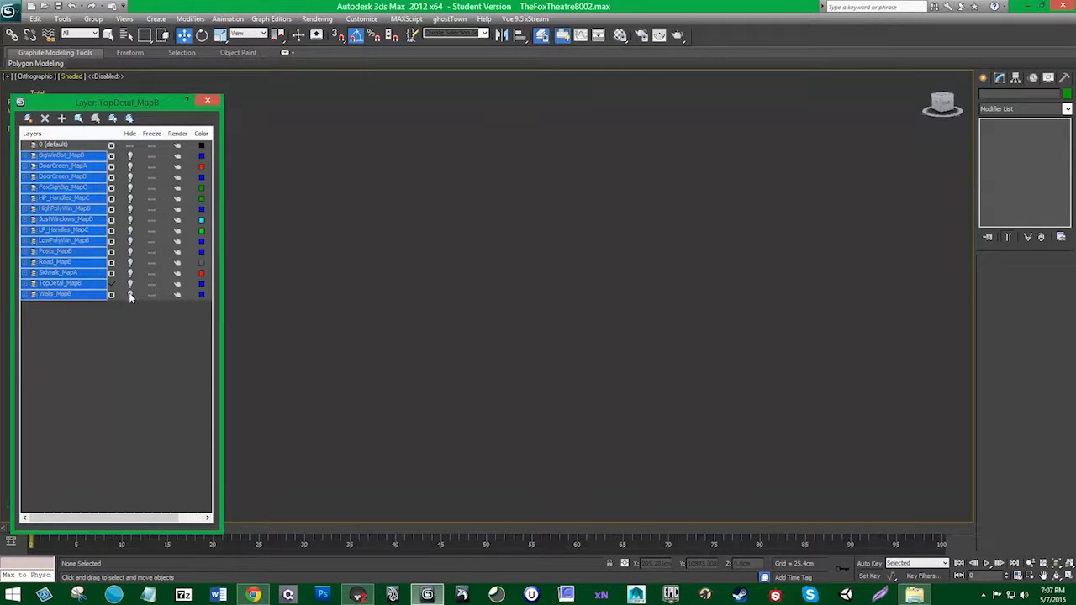
click(130, 296)
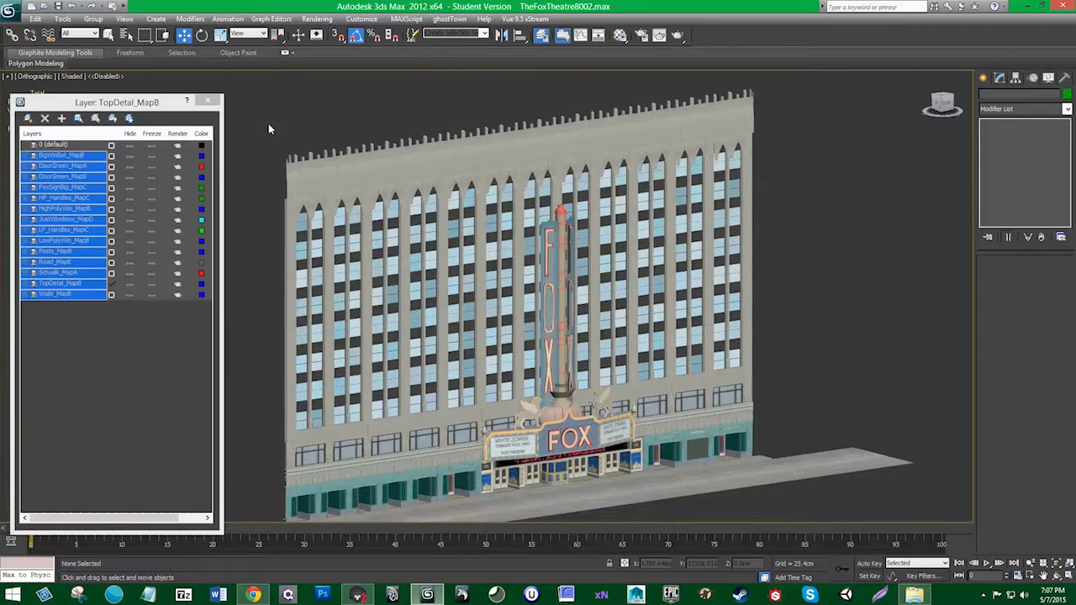
Step: Sort the layer list by color and set the HP_Handles_MapC and FoxSignBig_MapC layers to the bright green custom color
click(92, 154)
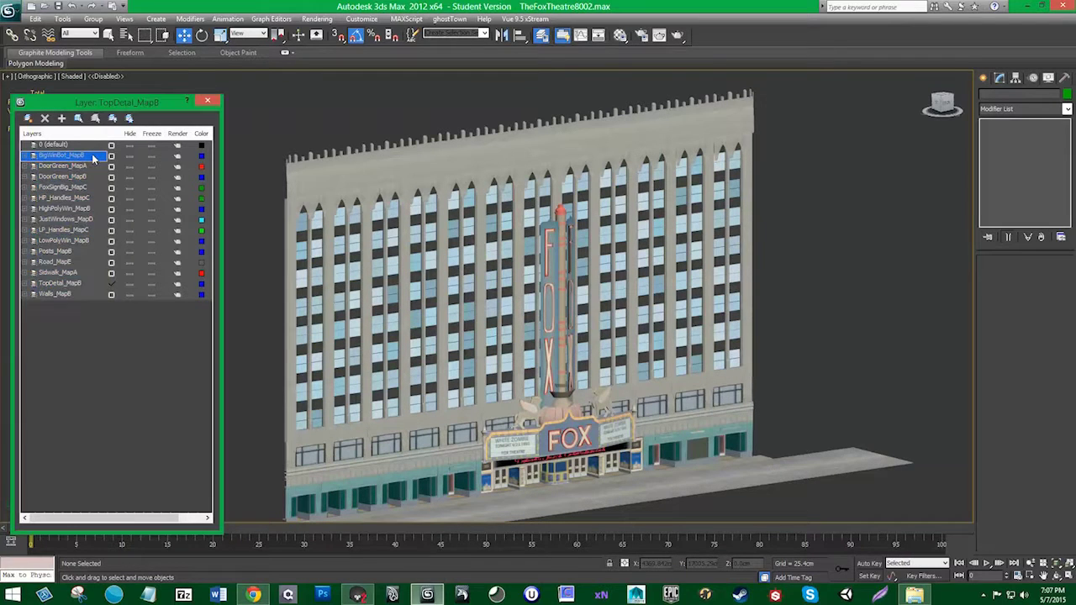
click(200, 134)
click(201, 133)
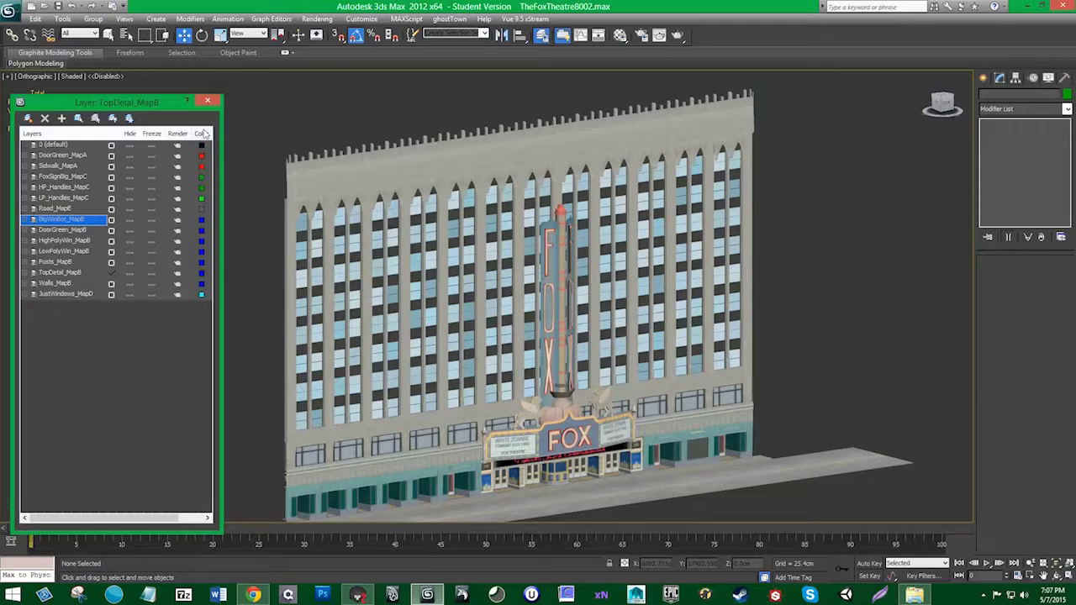
click(201, 187)
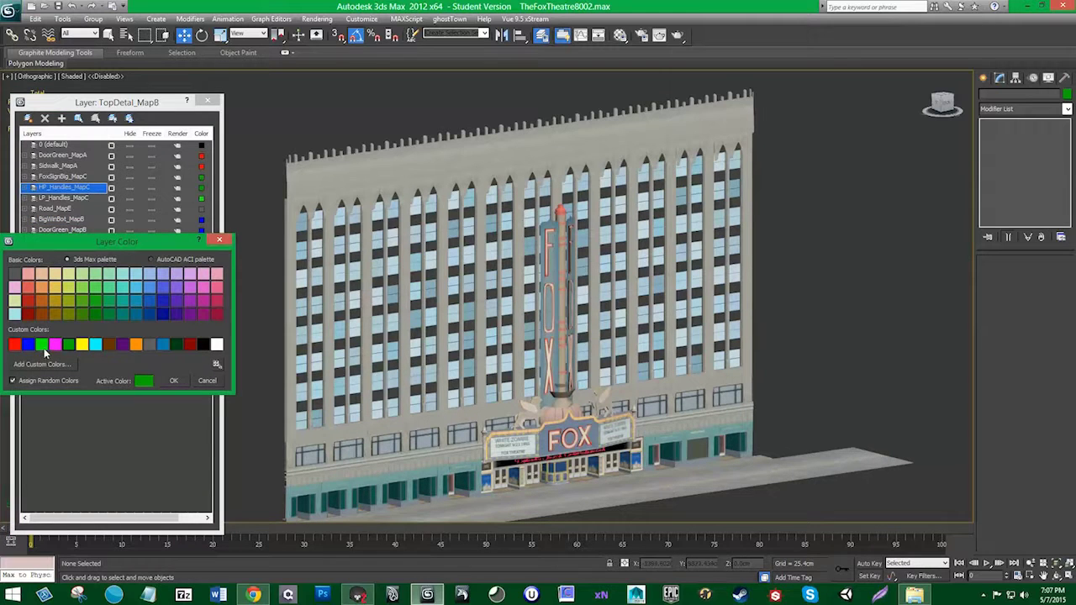
click(171, 381)
click(201, 177)
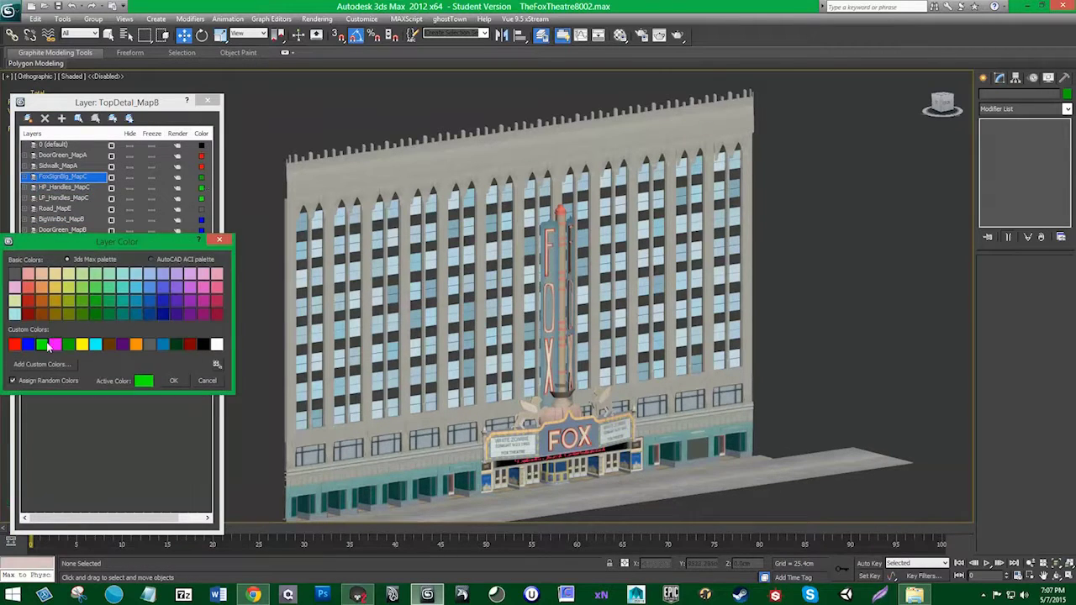
click(172, 382)
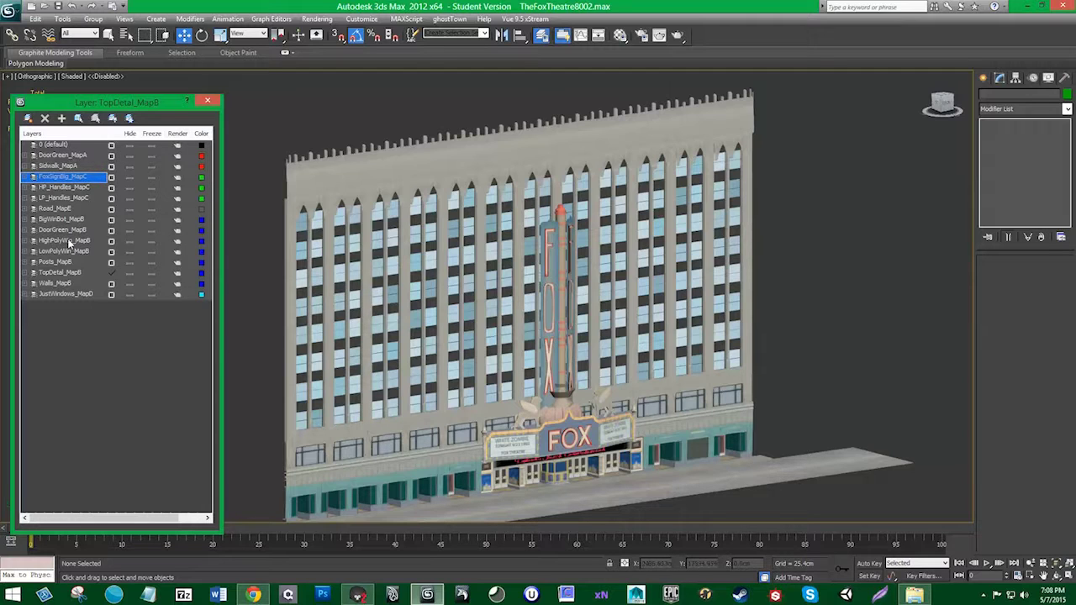
Step: Save the scene with the whole theatre shown and nothing selected
alt+middle_drag(459, 262, 286, 199)
scroll(291, 163, down, 3)
drag(294, 159, 802, 536)
key(z)
click(599, 469)
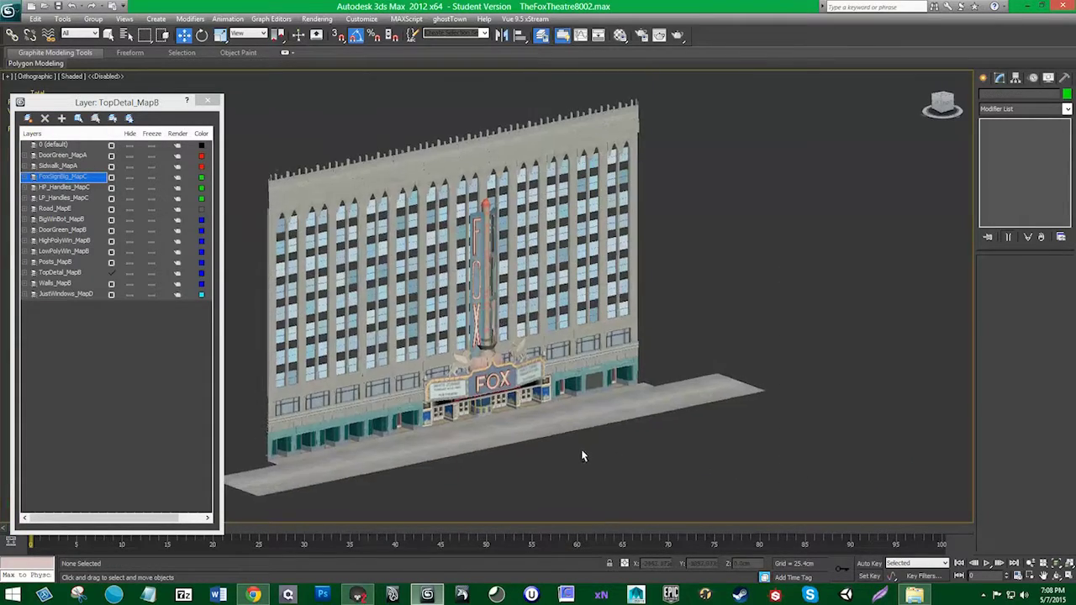
mouse_move(578, 454)
alt+middle_down()
mouse_move(592, 427)
mouse_move(593, 441)
alt+middle_up()
click(10, 10)
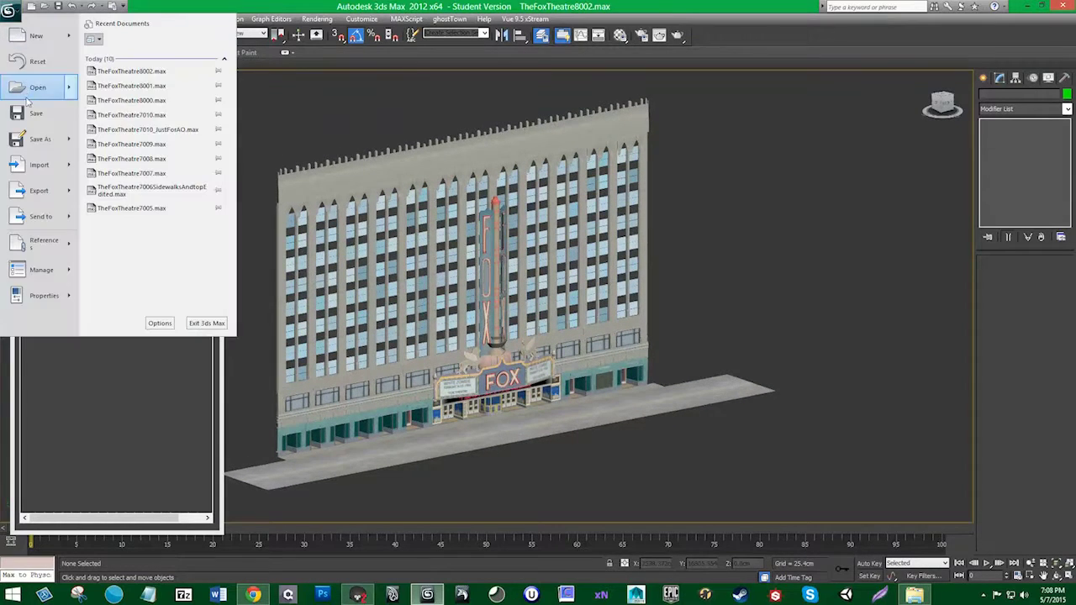
click(30, 114)
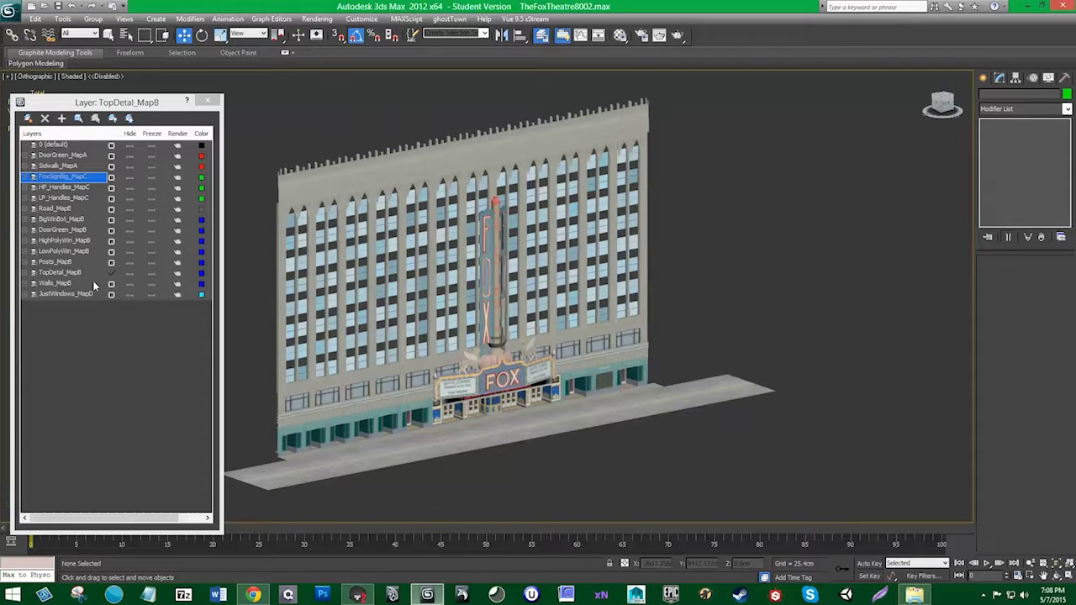
click(70, 157)
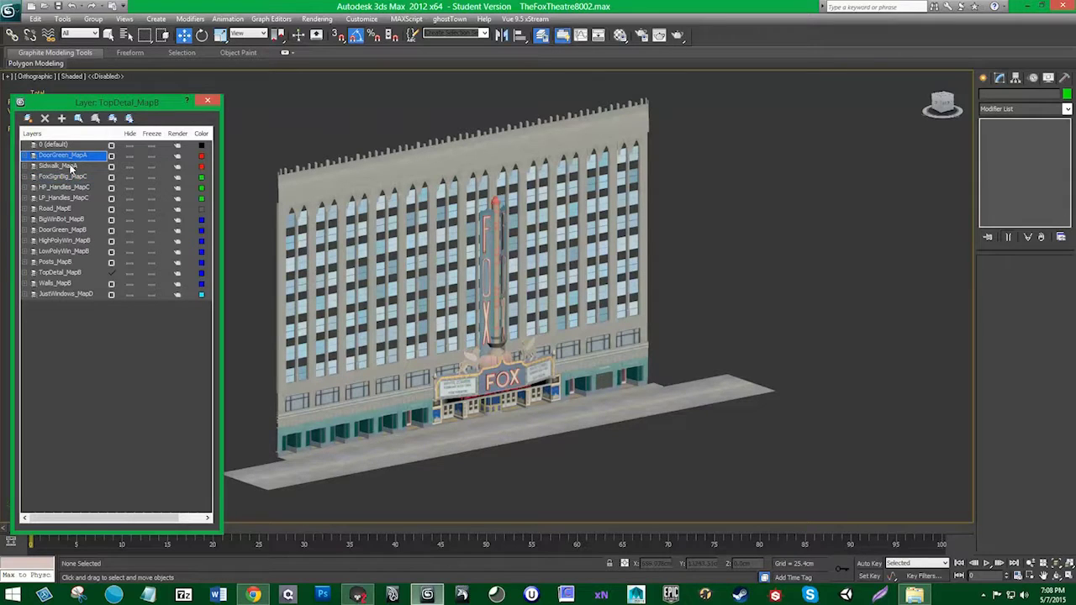
click(72, 156)
right_click(73, 162)
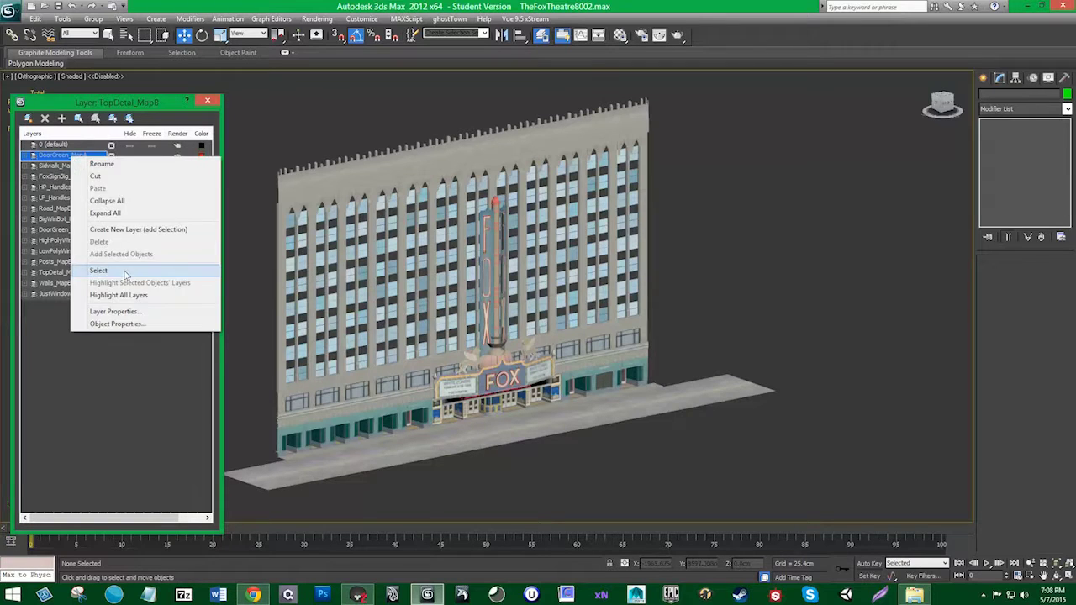
click(97, 267)
click(12, 12)
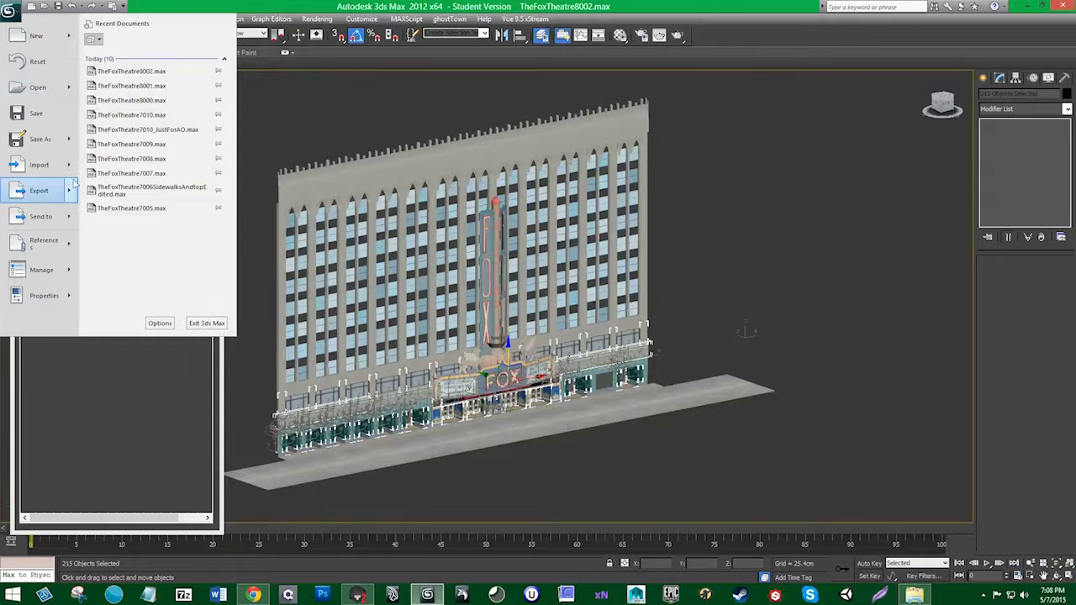
mouse_move(42, 191)
click(140, 96)
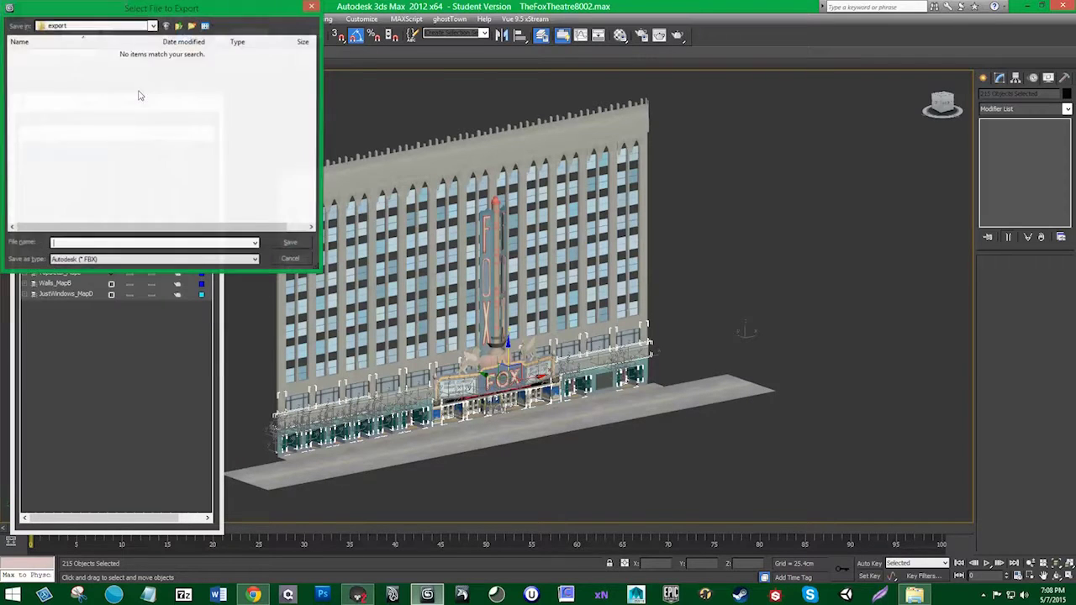
click(123, 26)
click(48, 38)
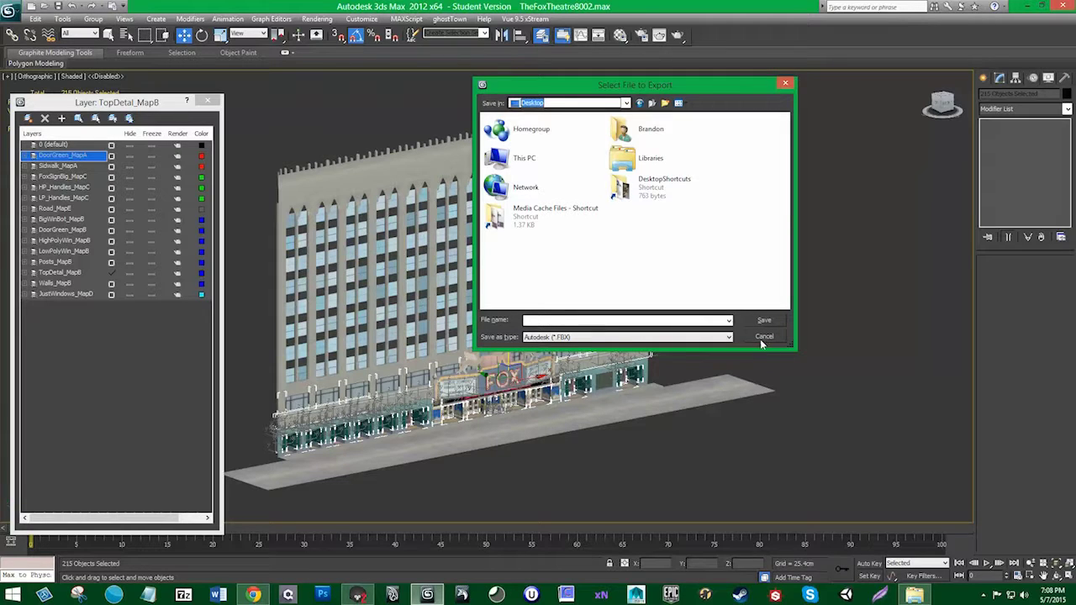
click(764, 336)
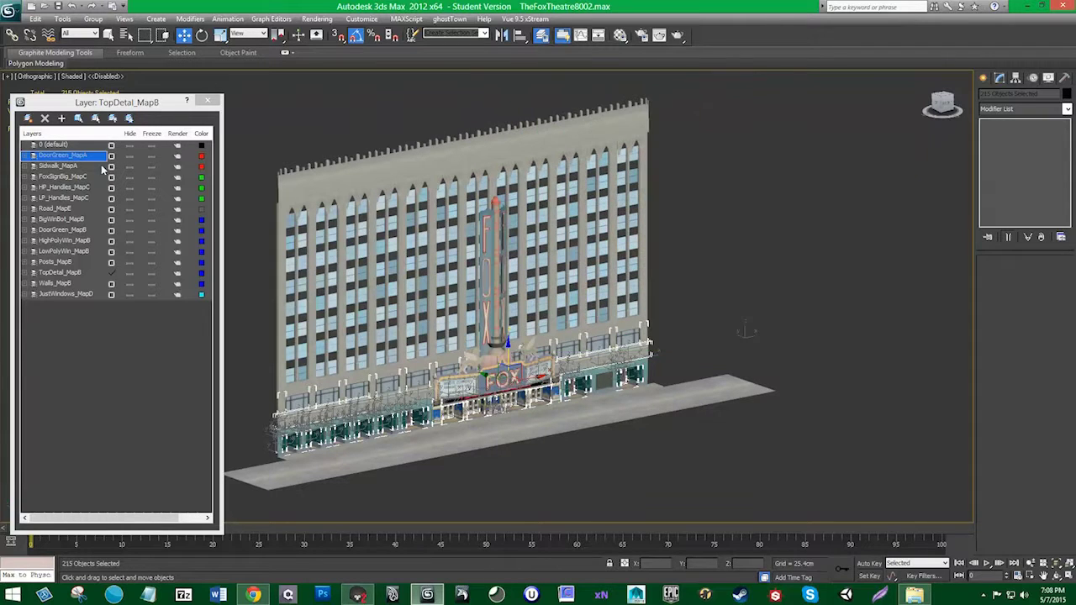
Step: Select all objects on the DoorGreen_MapA layer
click(69, 145)
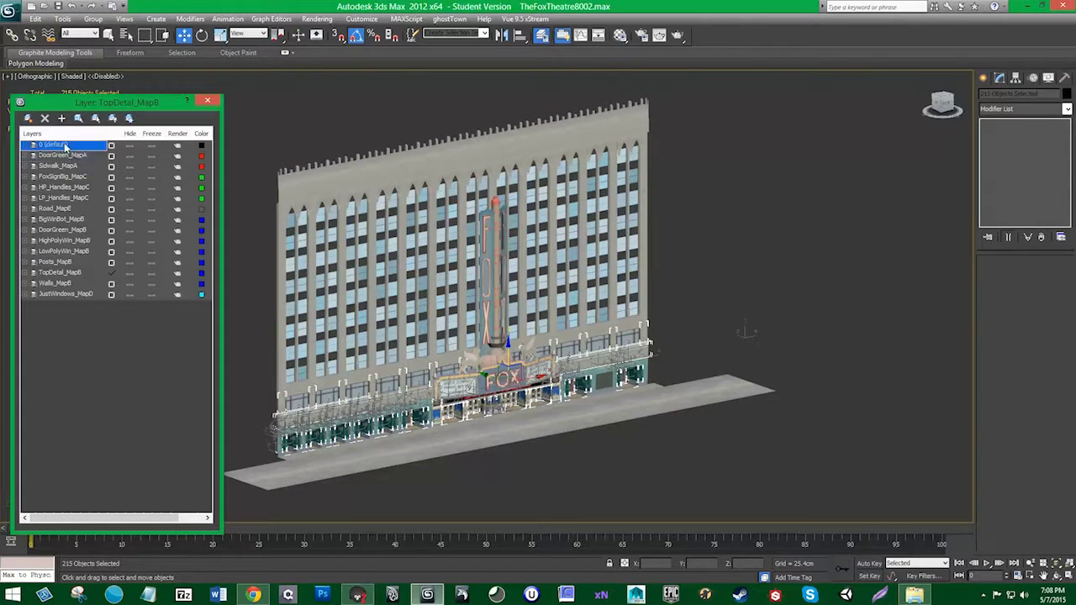
click(63, 153)
right_click(60, 152)
click(171, 266)
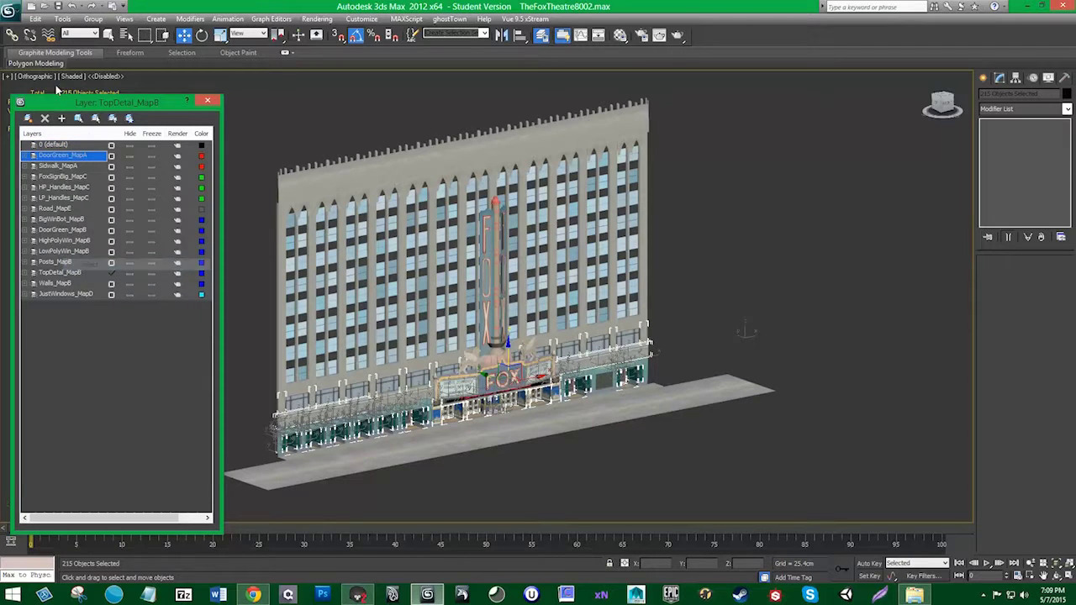
Step: Export the selected objects to the Desktop as DoorGreen_MapA in gw::OBJ-Exporter (*.OBJ) format, using the Mudbox preset
click(12, 11)
mouse_move(74, 193)
click(123, 103)
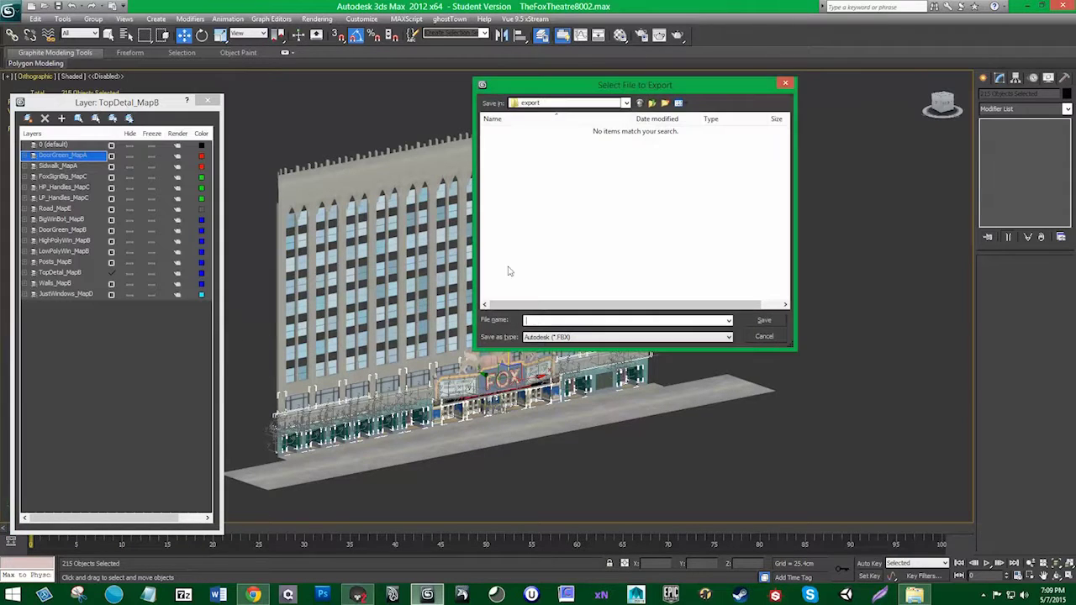
click(572, 104)
click(560, 124)
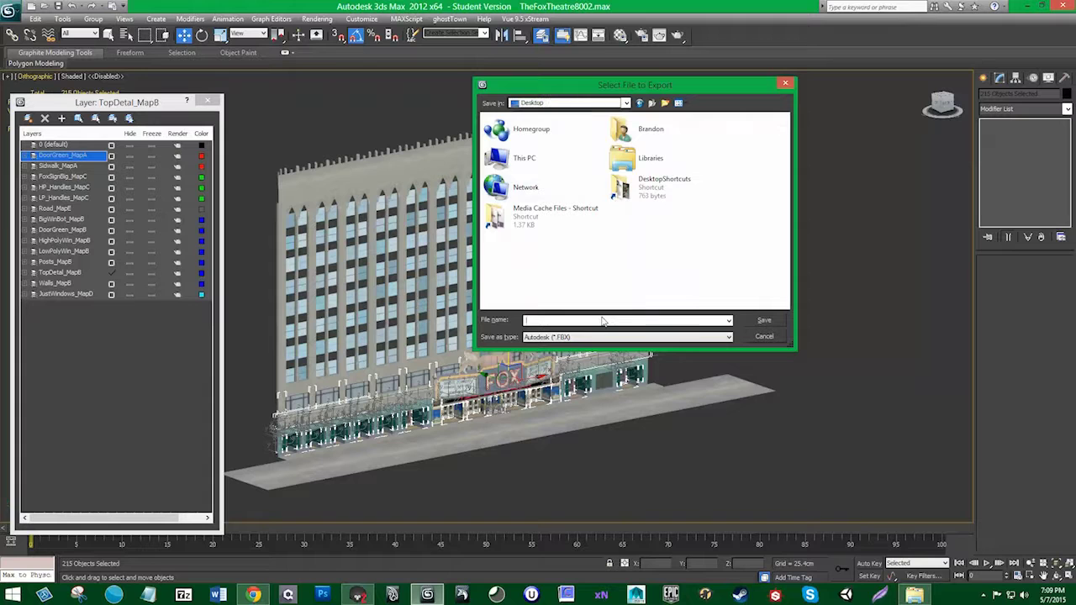
right_click(612, 321)
click(639, 377)
click(602, 337)
click(600, 457)
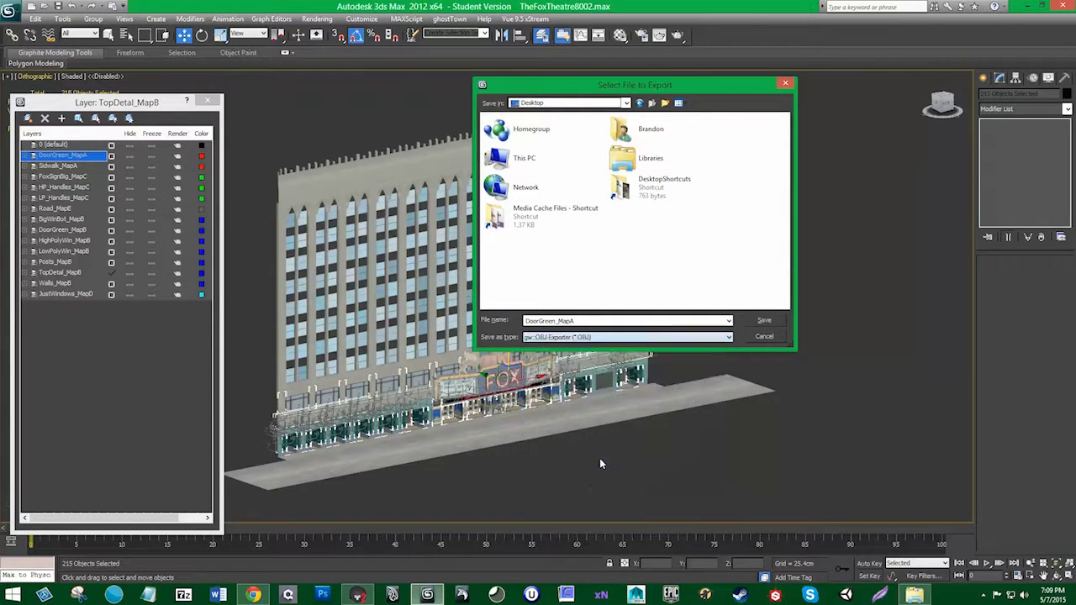
click(764, 321)
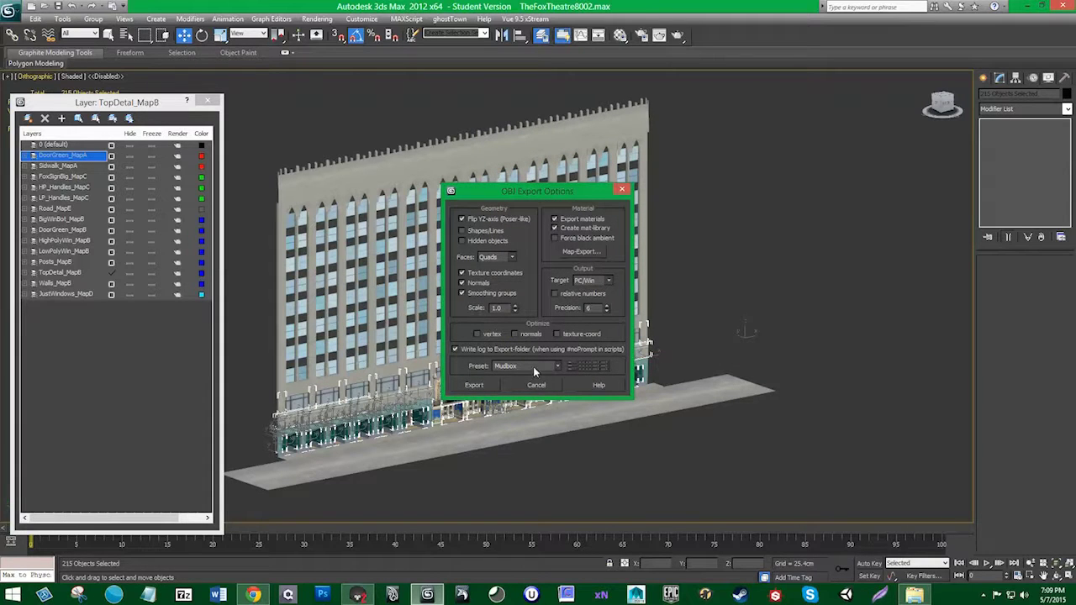
click(483, 387)
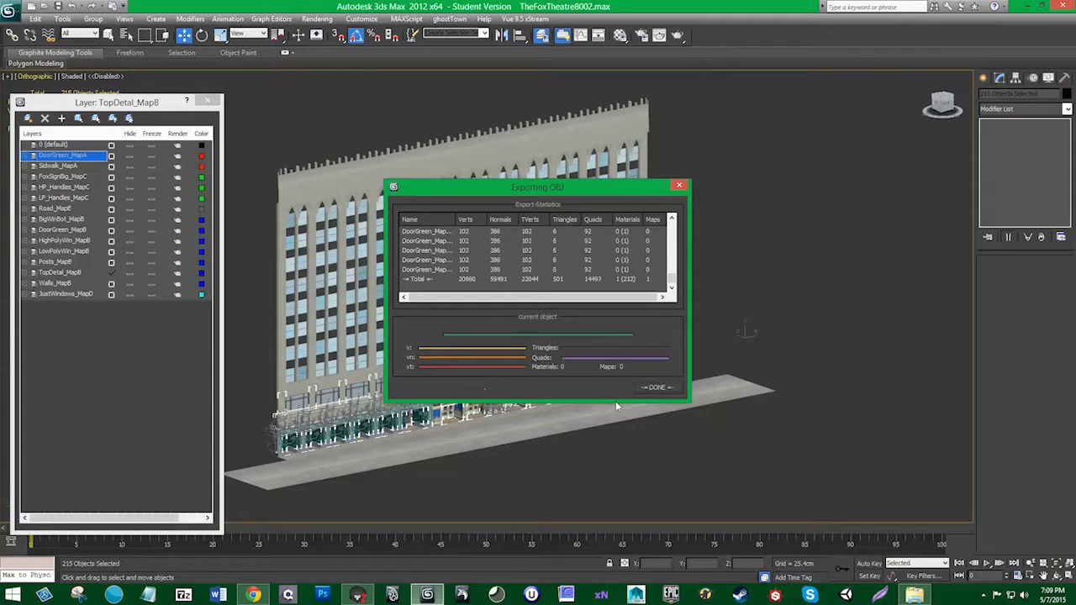
Step: Hide the DoorGreen_MapA layer and select all objects on the Sidwalk_MapA layer
click(133, 157)
click(82, 167)
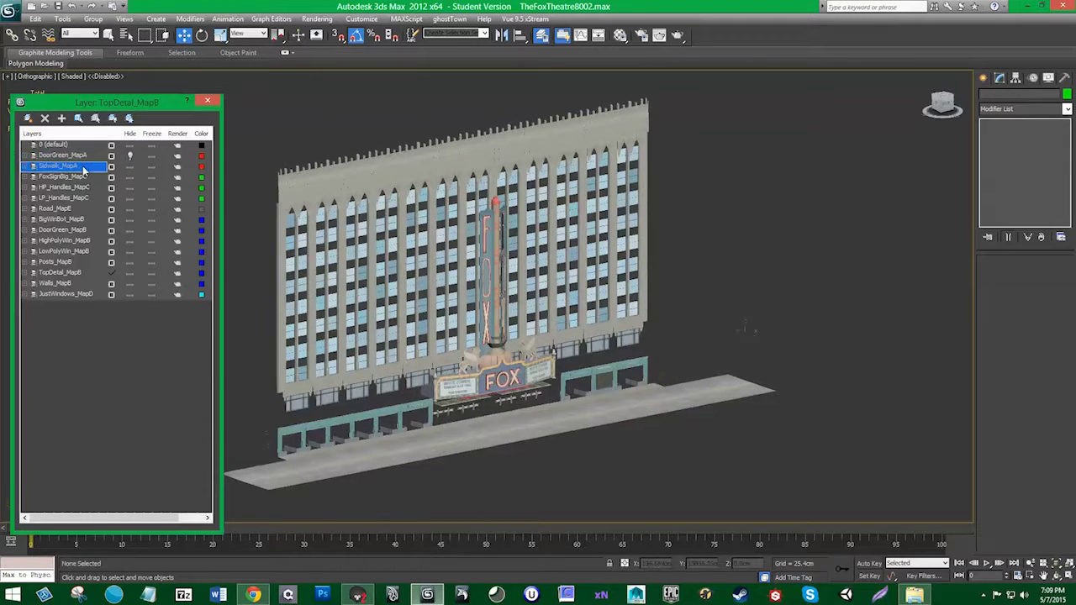
click(83, 166)
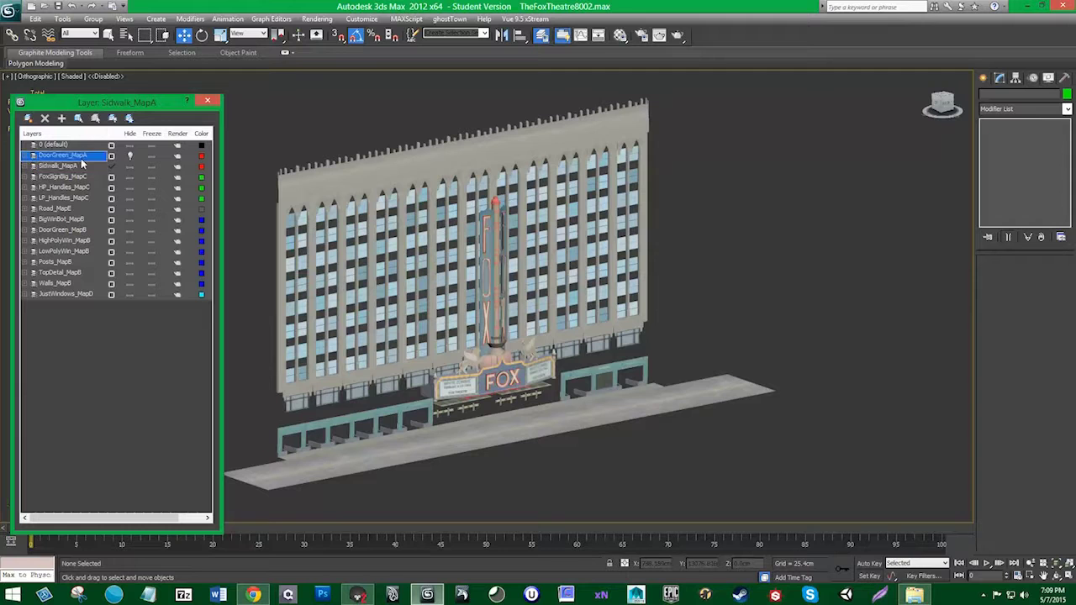
right_click(78, 167)
click(122, 285)
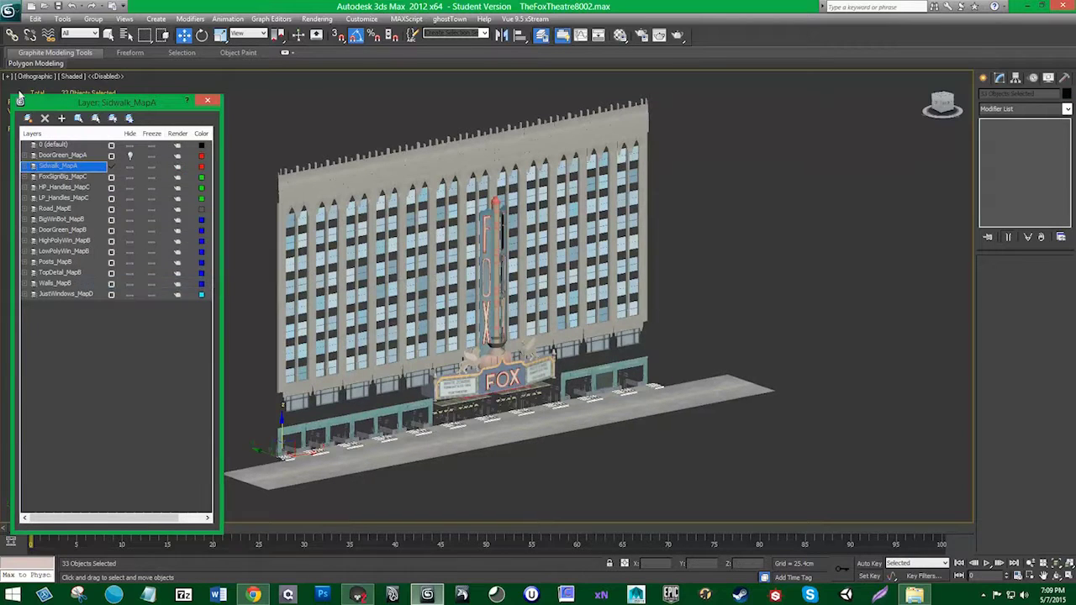
Step: Export the selected sidewalk objects to the Desktop as an OBJ file named Sidwalk_MapA, using the Mudbox preset
click(9, 10)
click(72, 194)
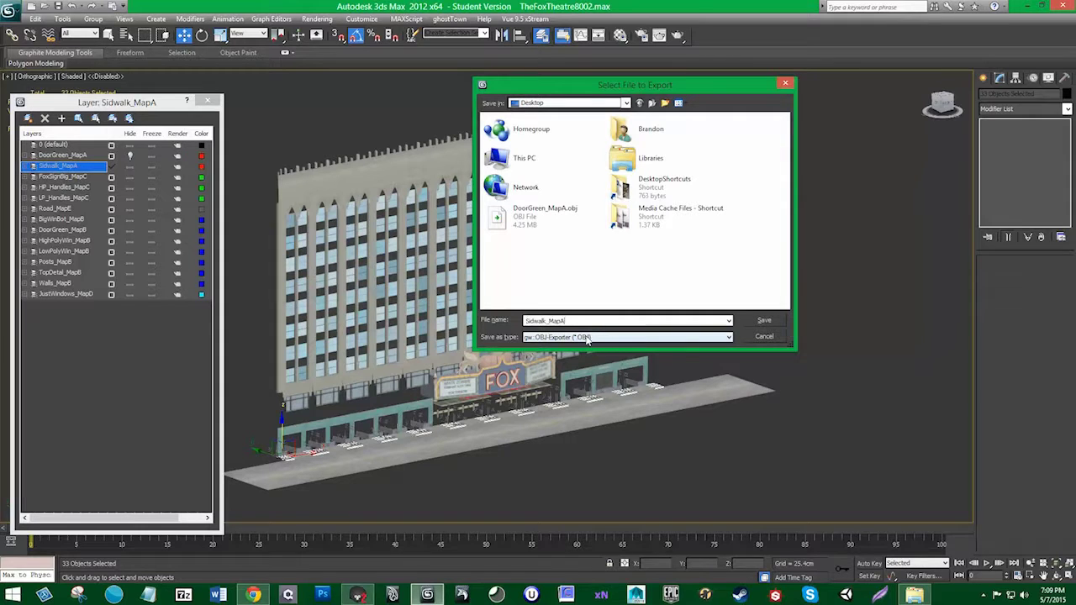
click(764, 322)
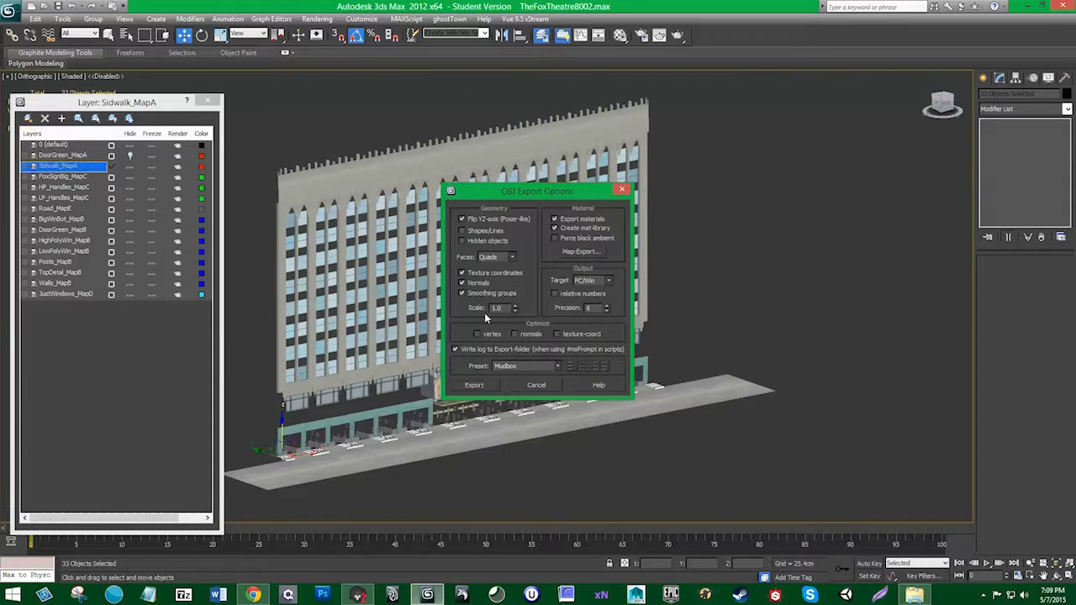
click(474, 385)
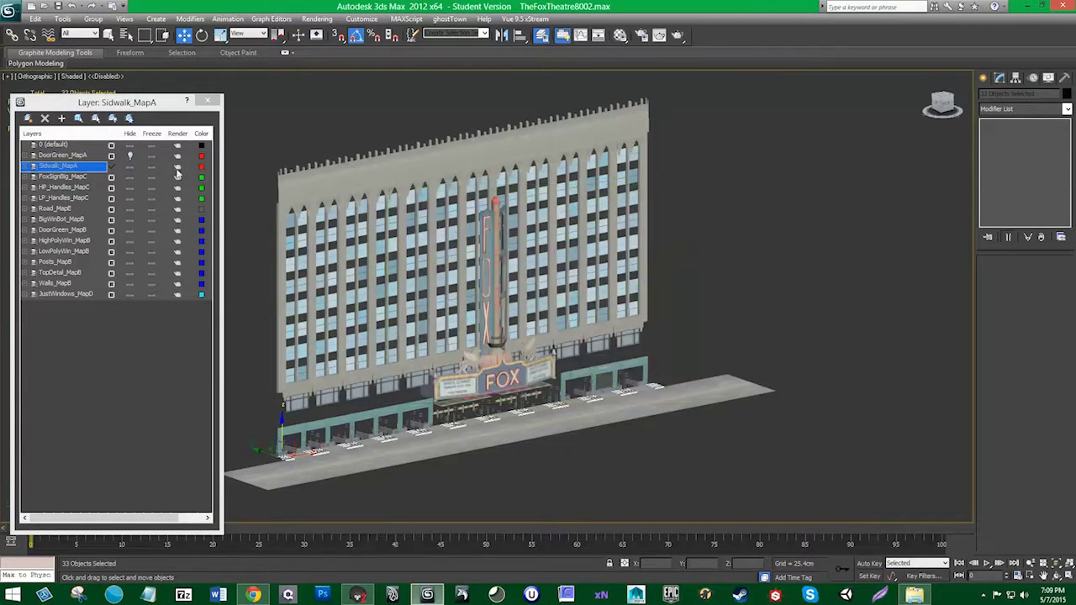
Step: Hide the Sidwalk_MapA layer and select all objects on the FoxSignBig_MapC layer
click(129, 165)
right_click(91, 176)
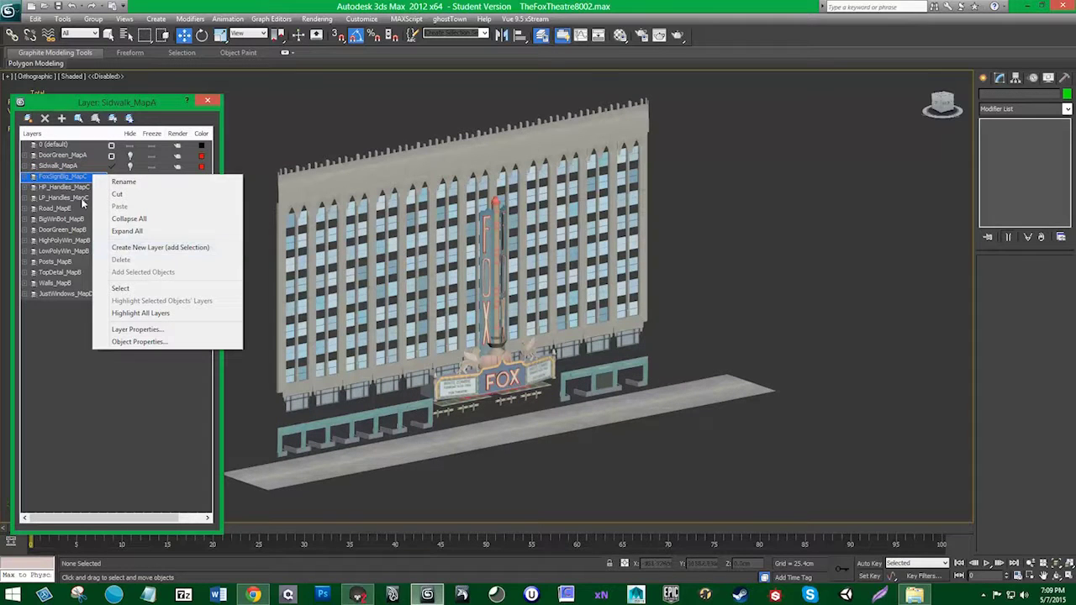
click(124, 181)
right_click(69, 176)
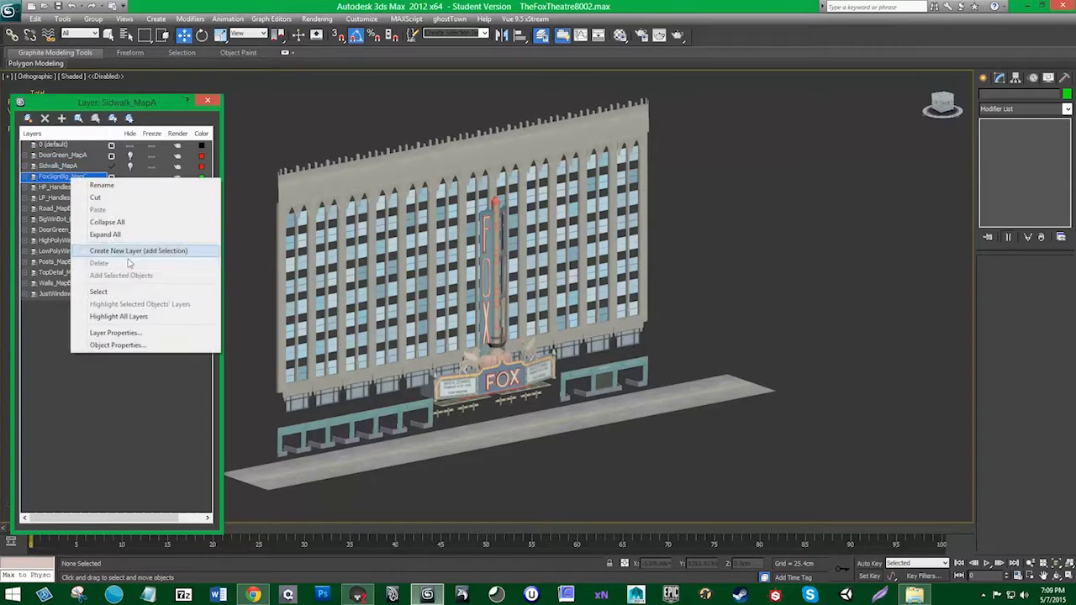
click(94, 288)
Step: Export the selected sign objects to the Desktop as an OBJ file named FoxSignBig_MapC, using the Mudbox preset
click(13, 13)
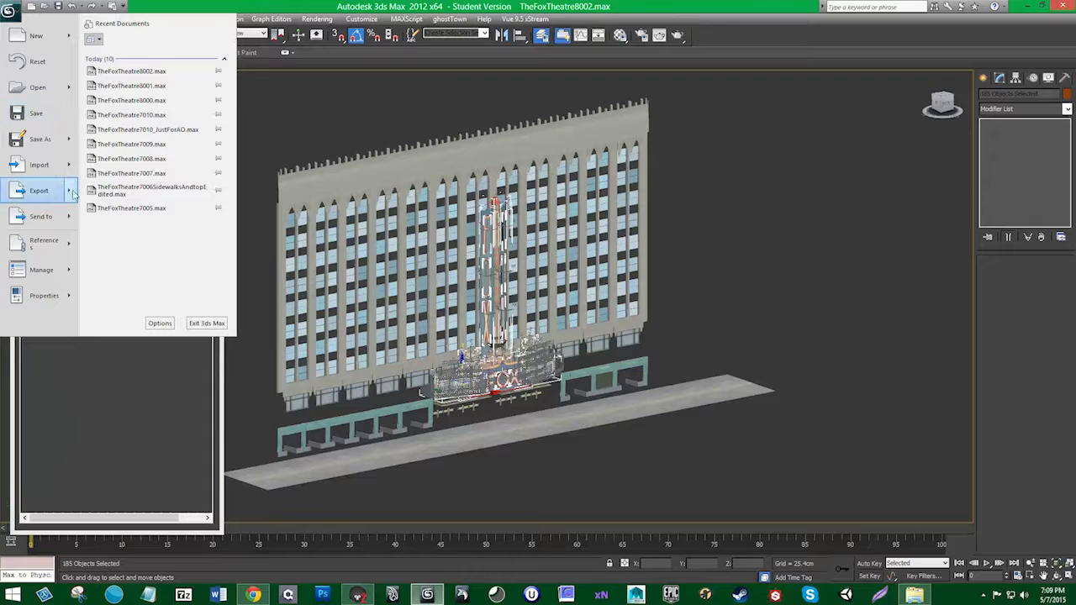
mouse_move(39, 191)
click(132, 94)
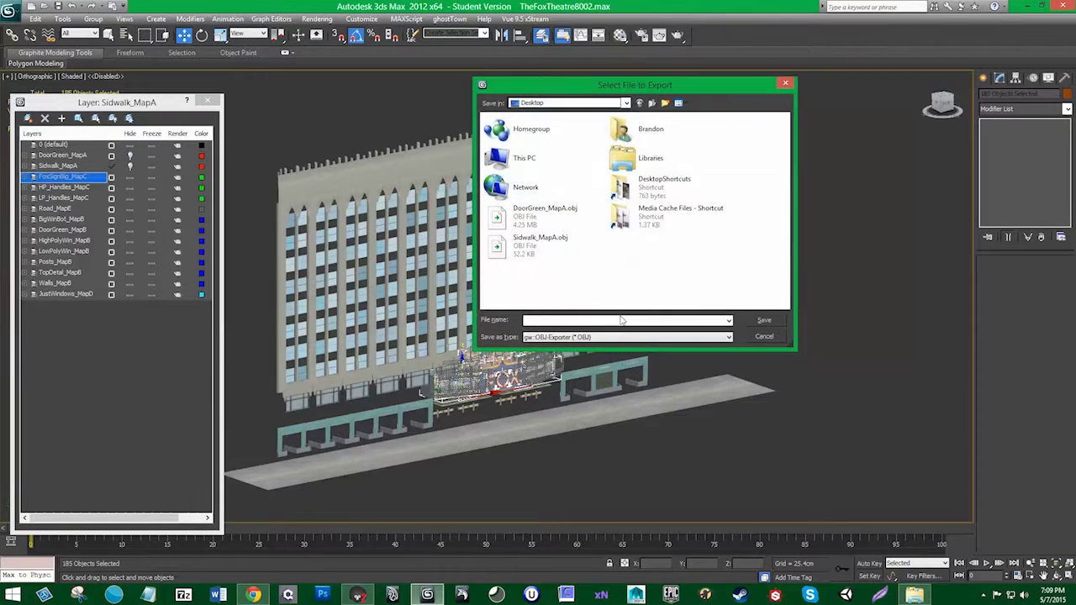
click(761, 322)
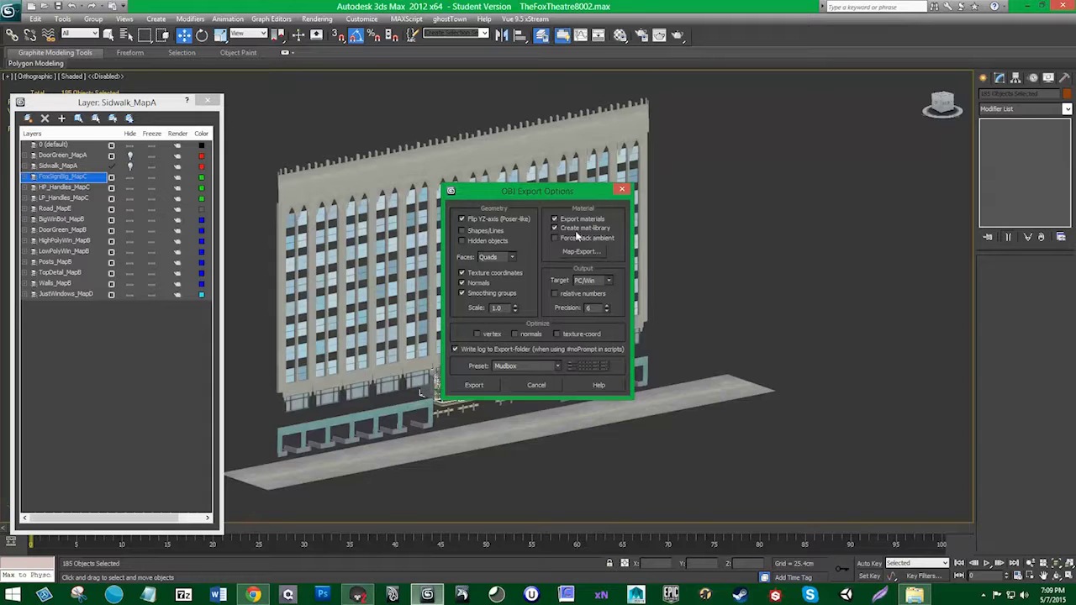
click(476, 387)
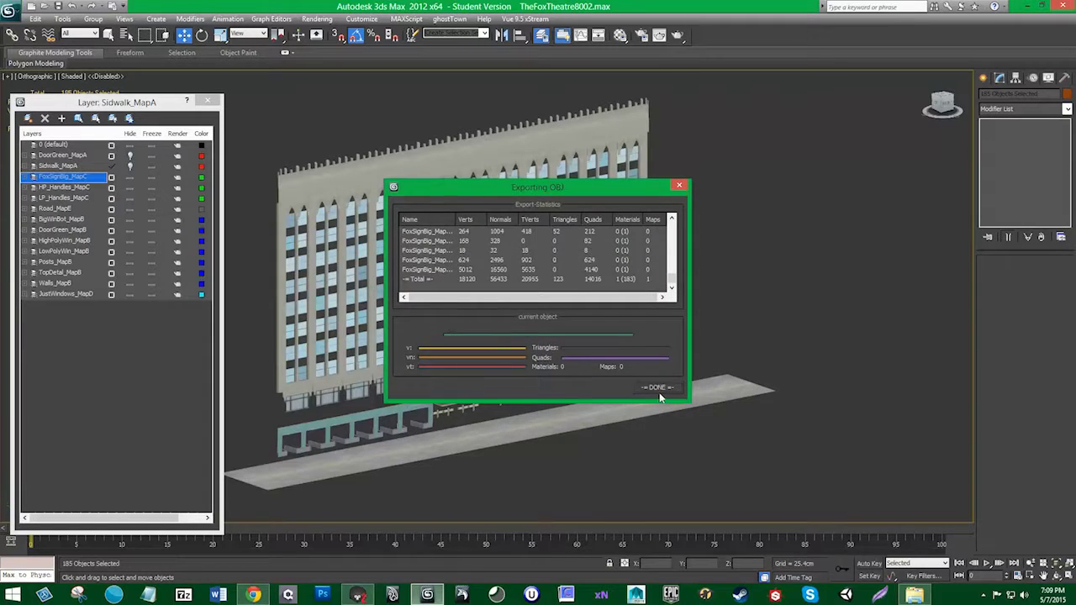
click(656, 388)
Step: Hide the FoxSignBig_MapC layer and select all objects on the HP_Handles_MapC layer
click(85, 187)
right_click(85, 187)
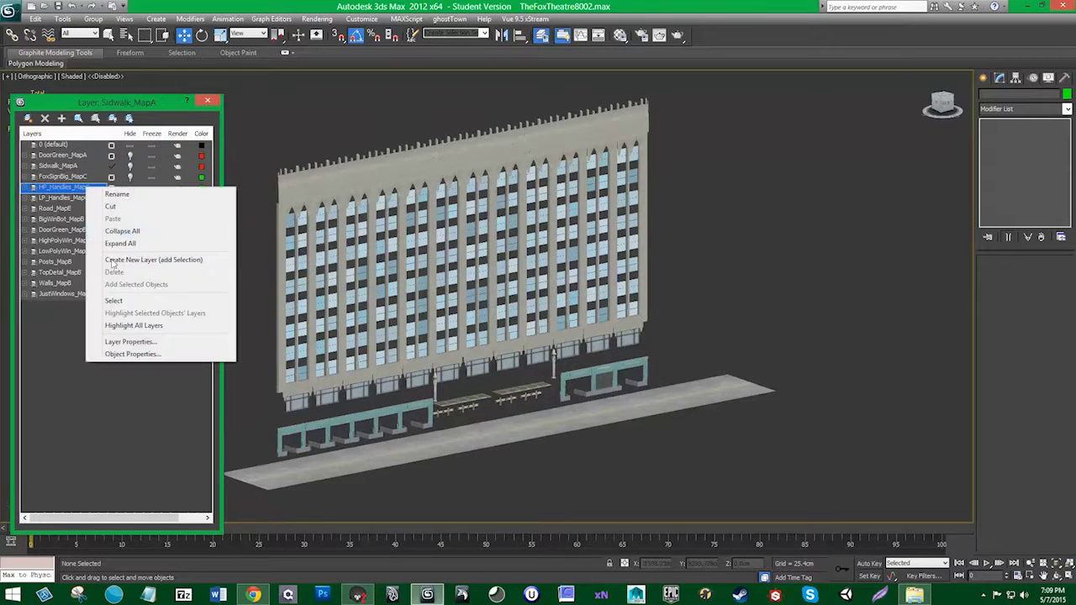
click(126, 300)
click(101, 187)
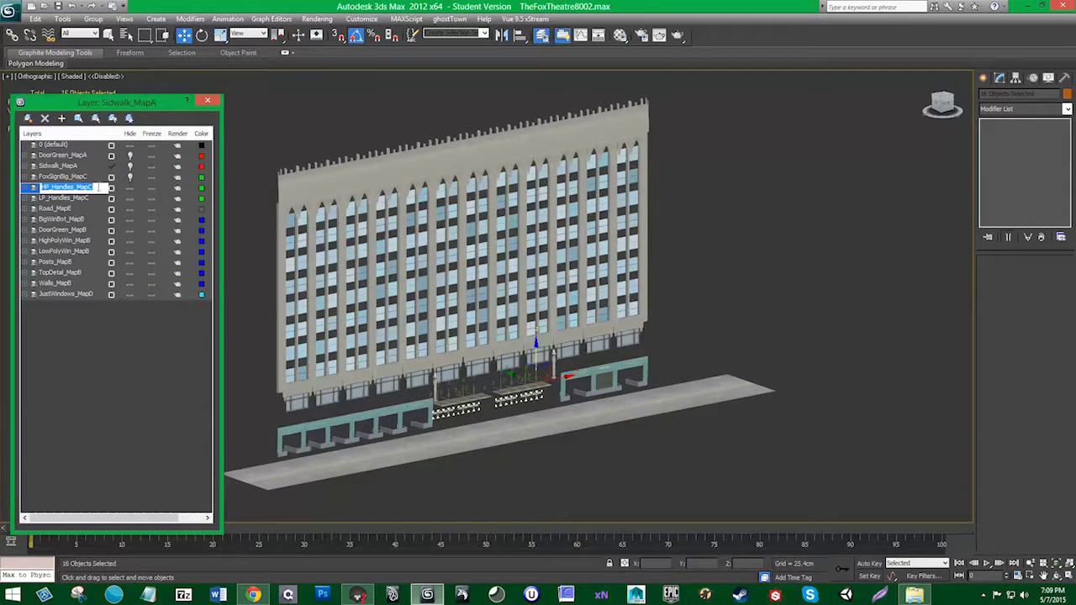
Step: Export the selected high-poly handles to the Desktop as an OBJ file named HP_Handles_MapC, using the Mudbox preset
click(9, 11)
mouse_move(36, 181)
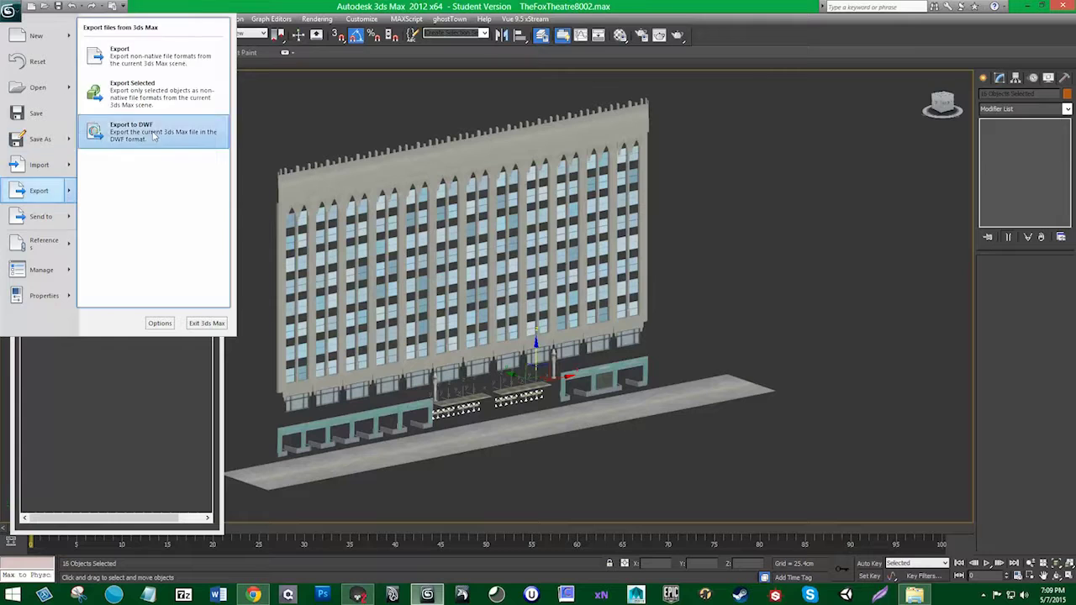
click(153, 95)
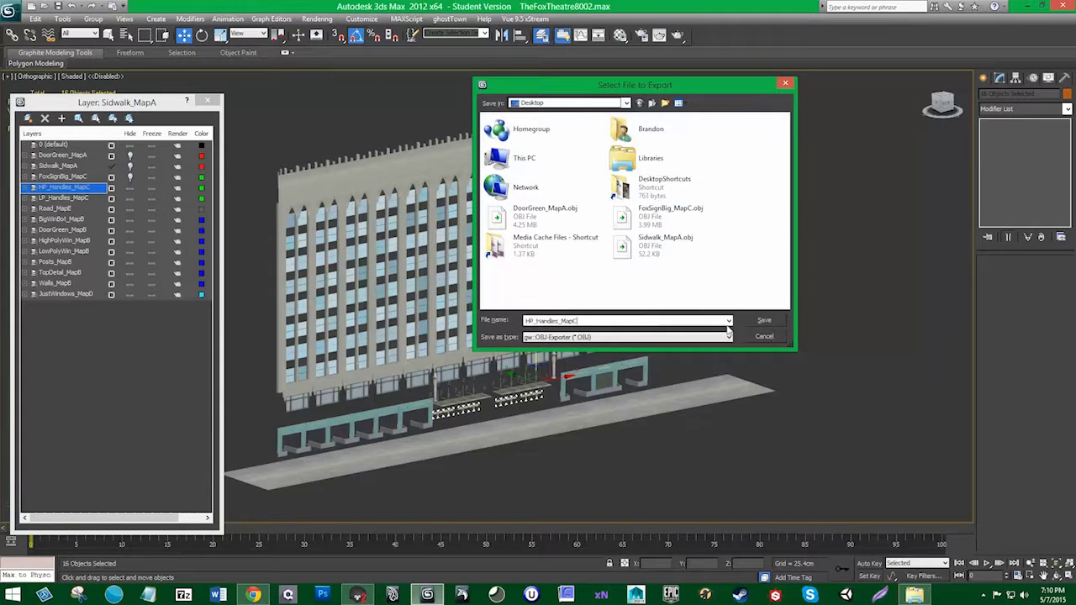
click(747, 322)
click(486, 385)
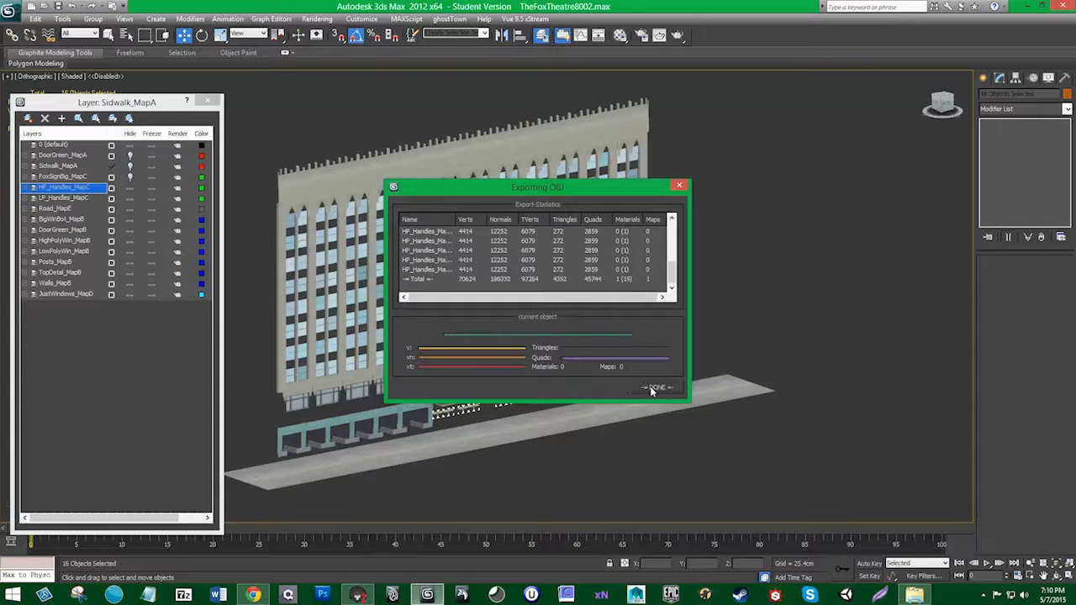
click(650, 386)
Step: Hide the HP_Handles_MapC layer and select everything on the LP_Handles_MapC layer
click(85, 200)
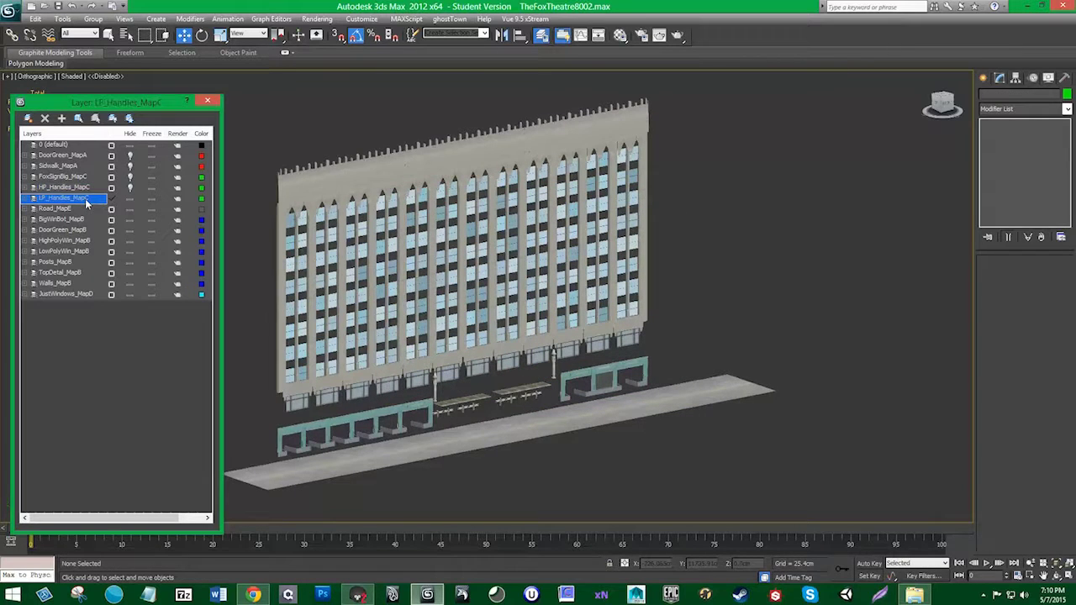
click(86, 202)
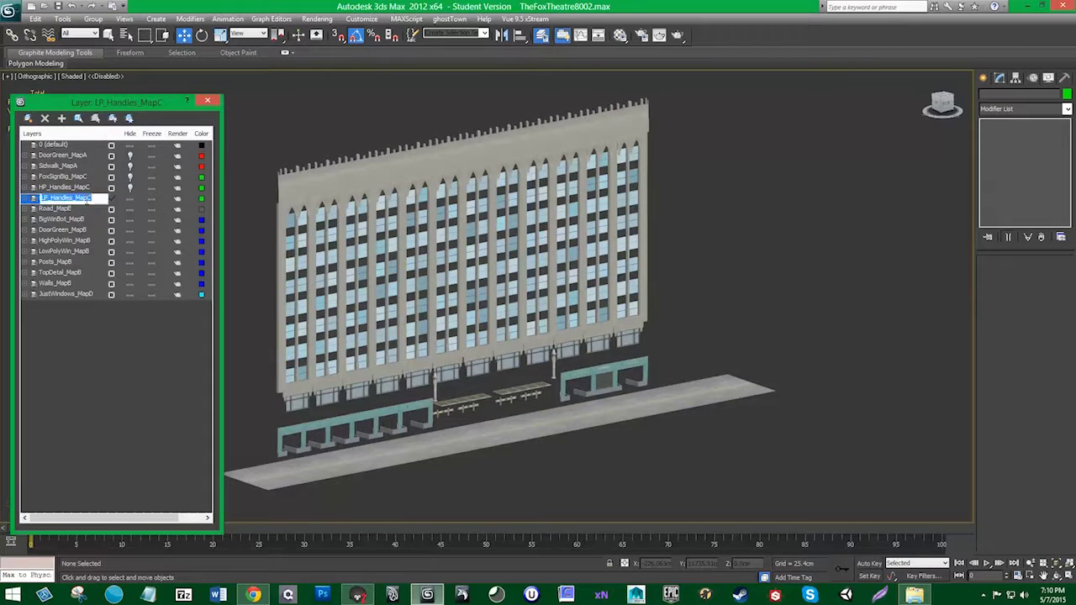
right_click(85, 197)
click(123, 313)
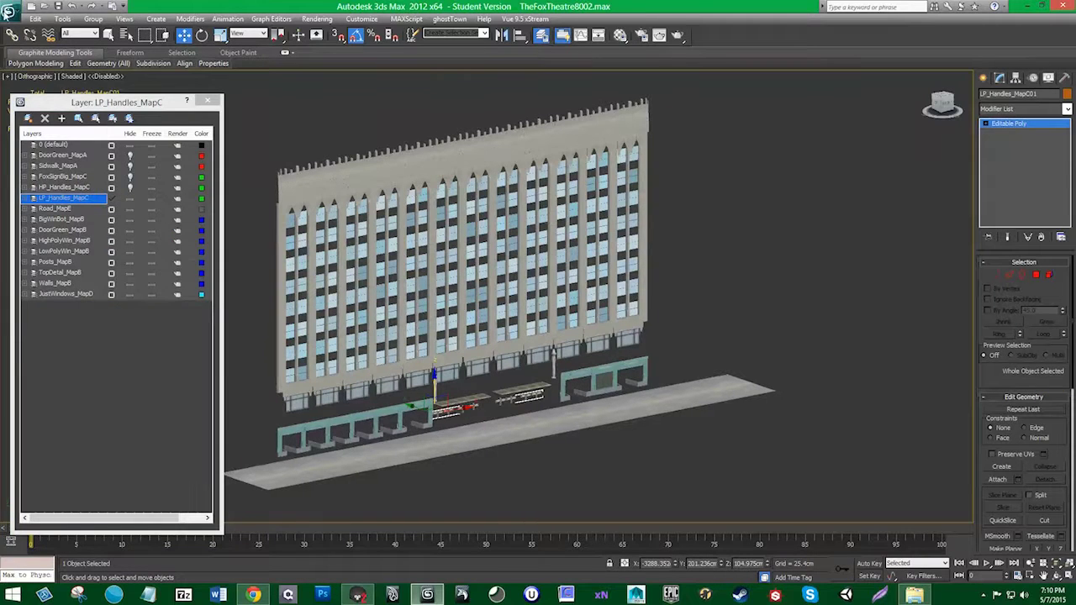
Step: Export the selected low-poly handles to the Desktop as an OBJ file named LP_Handles_MapC, using the Mudbox preset
click(10, 11)
click(70, 193)
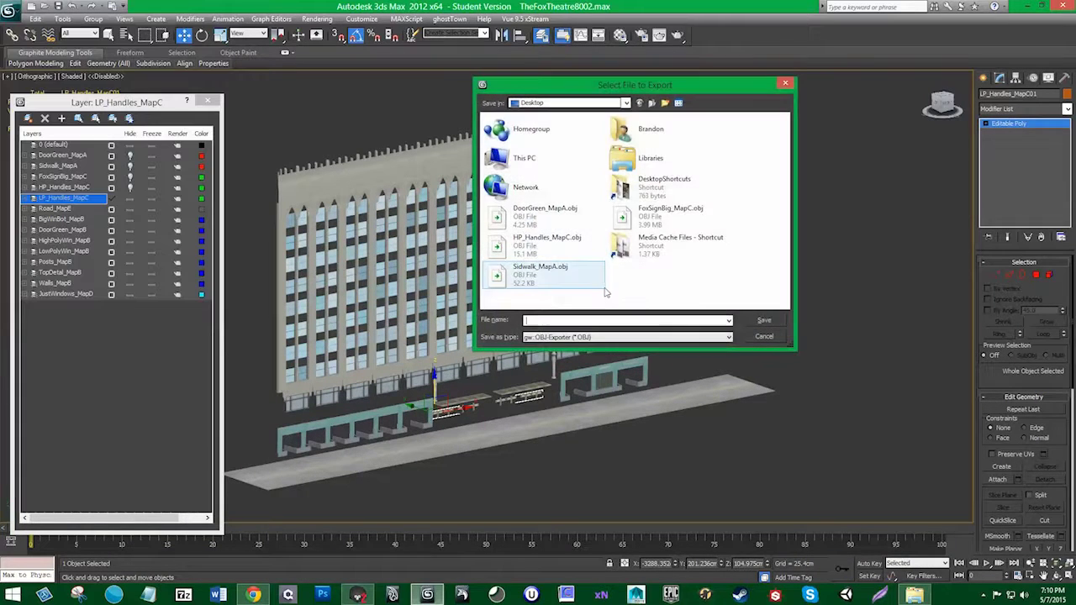
click(756, 321)
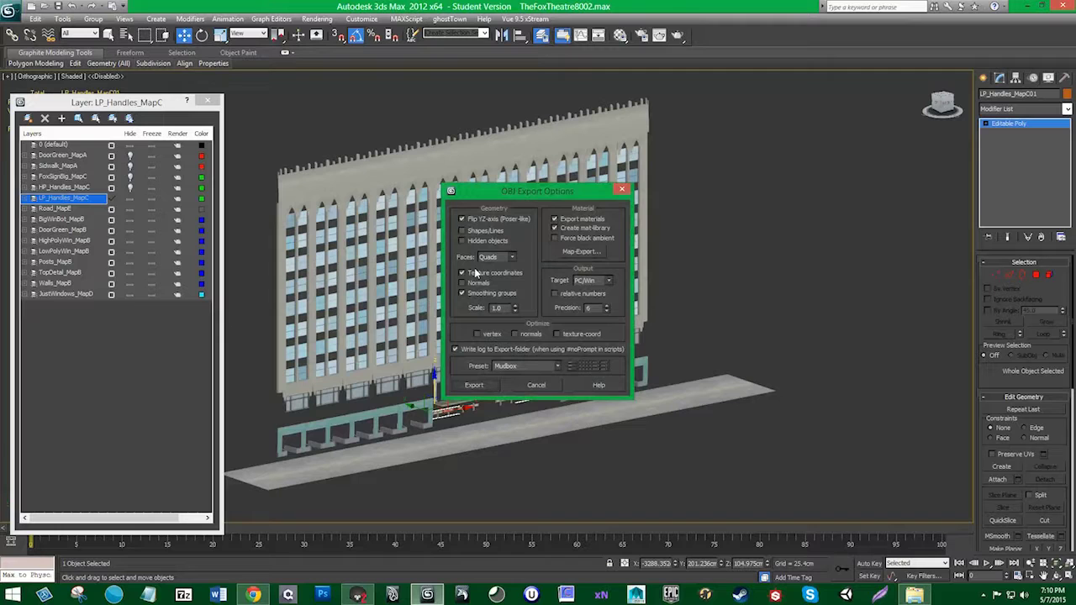
click(489, 385)
click(642, 385)
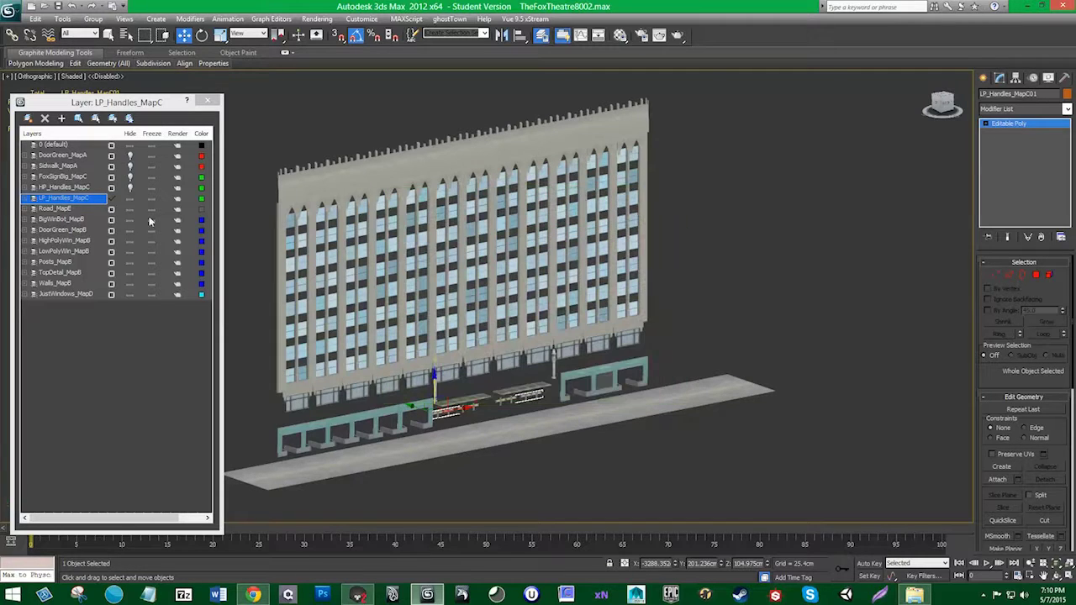
Step: Hide the LP_Handles_MapC layer and select all objects on the Road_MapE layer
click(74, 209)
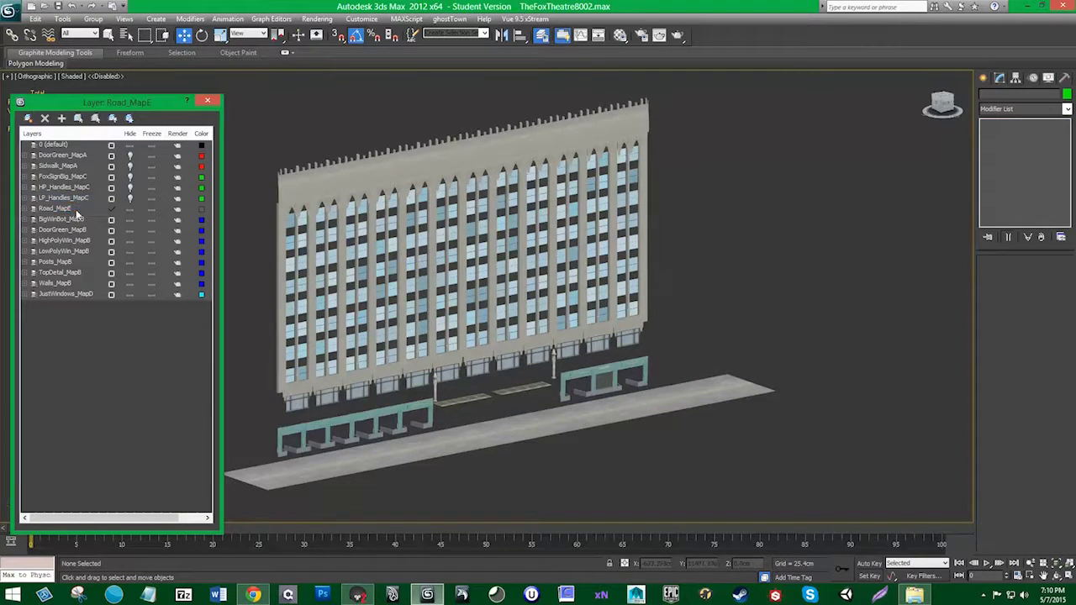
click(75, 211)
key(Return)
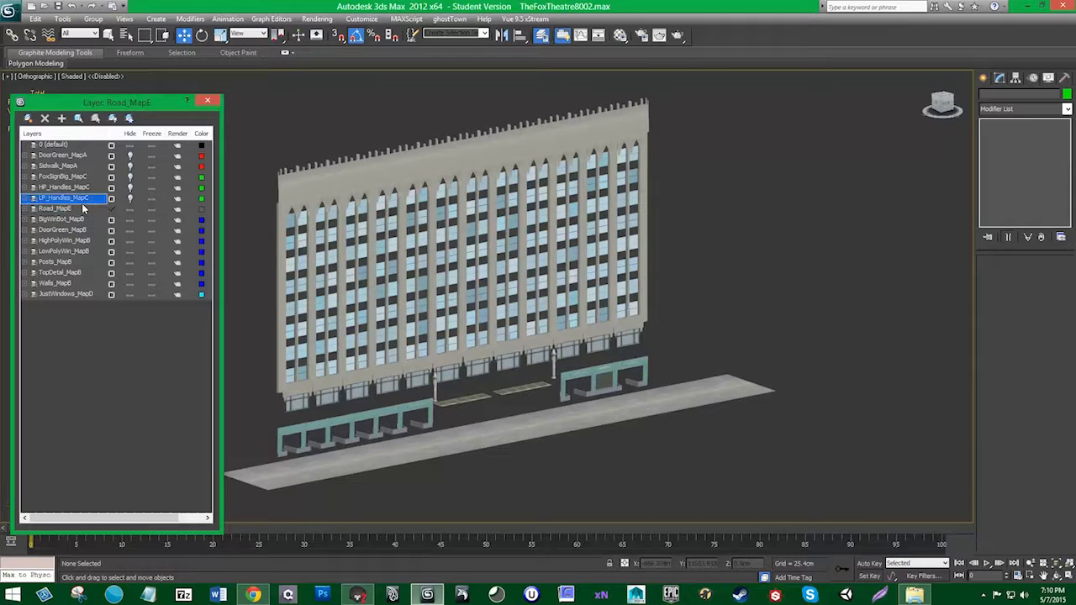
right_click(92, 211)
click(105, 323)
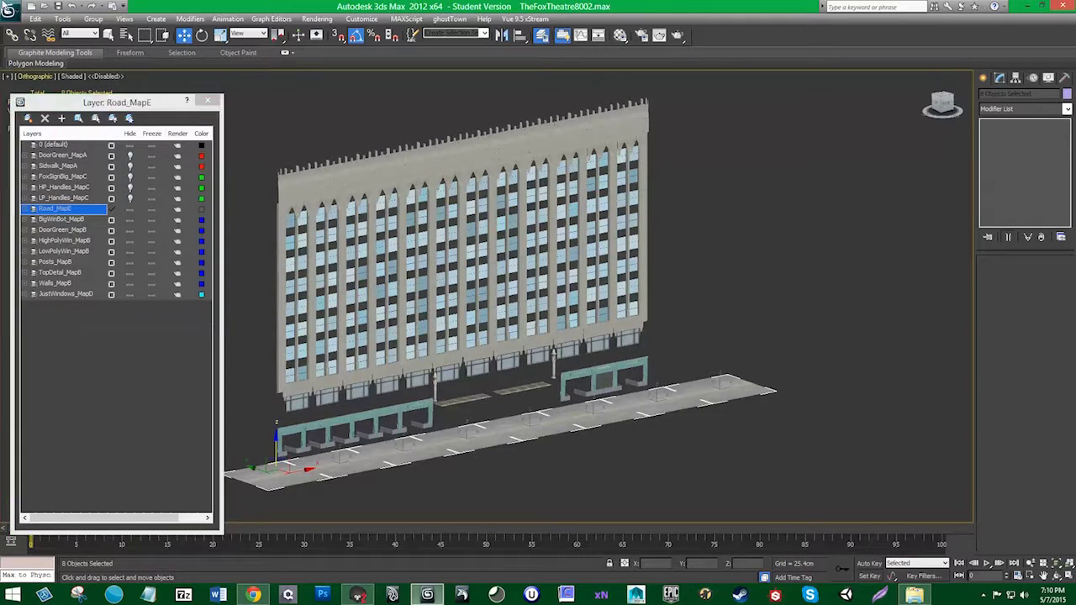
Step: Export the selected road objects to the Desktop as an OBJ file named Road_MapE, using the Mudbox preset
click(8, 11)
mouse_move(39, 191)
click(154, 107)
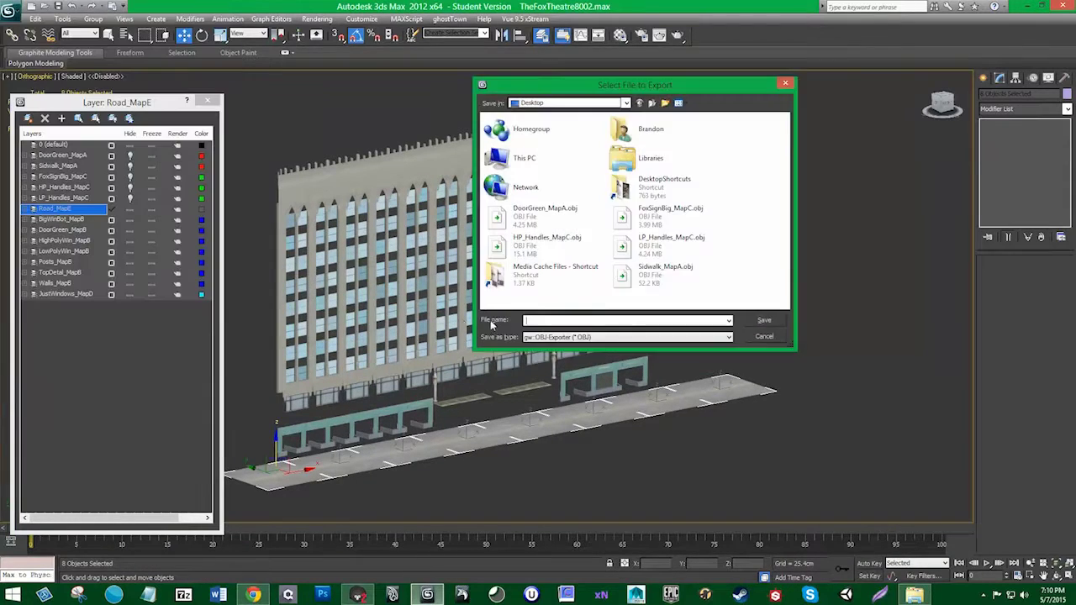
click(763, 320)
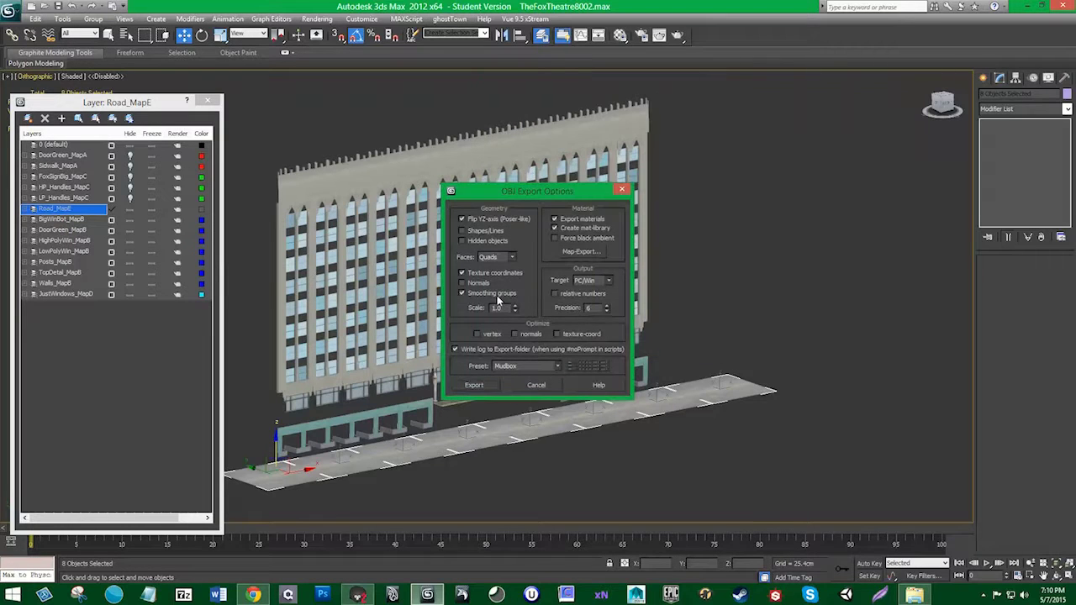
click(474, 385)
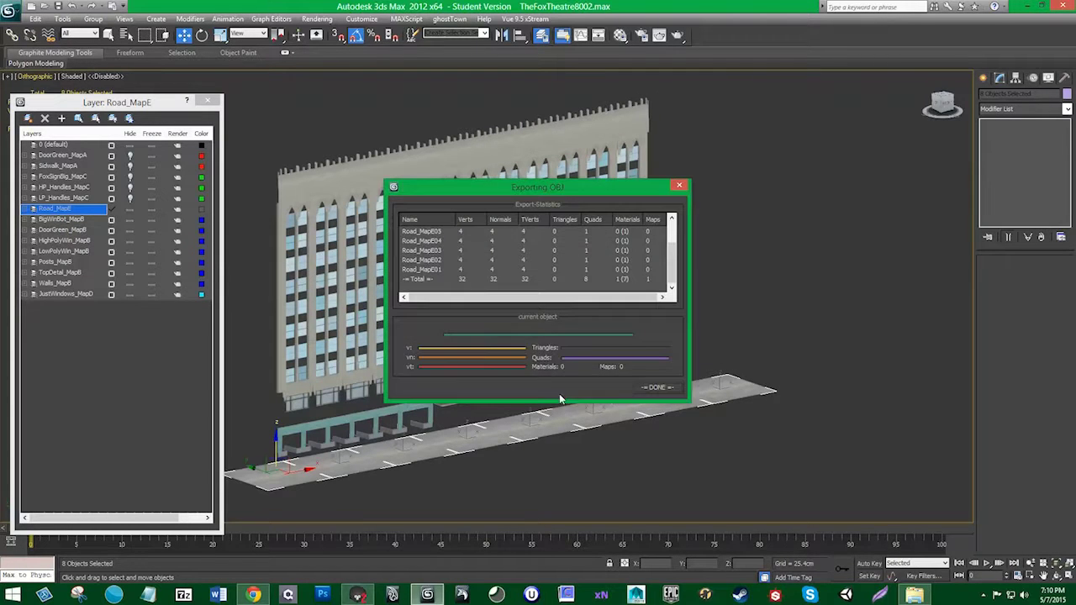
click(656, 387)
Step: Hide the Road_MapE layer and select all objects on the BigWinBot_MapB layer
click(129, 209)
click(73, 219)
click(74, 218)
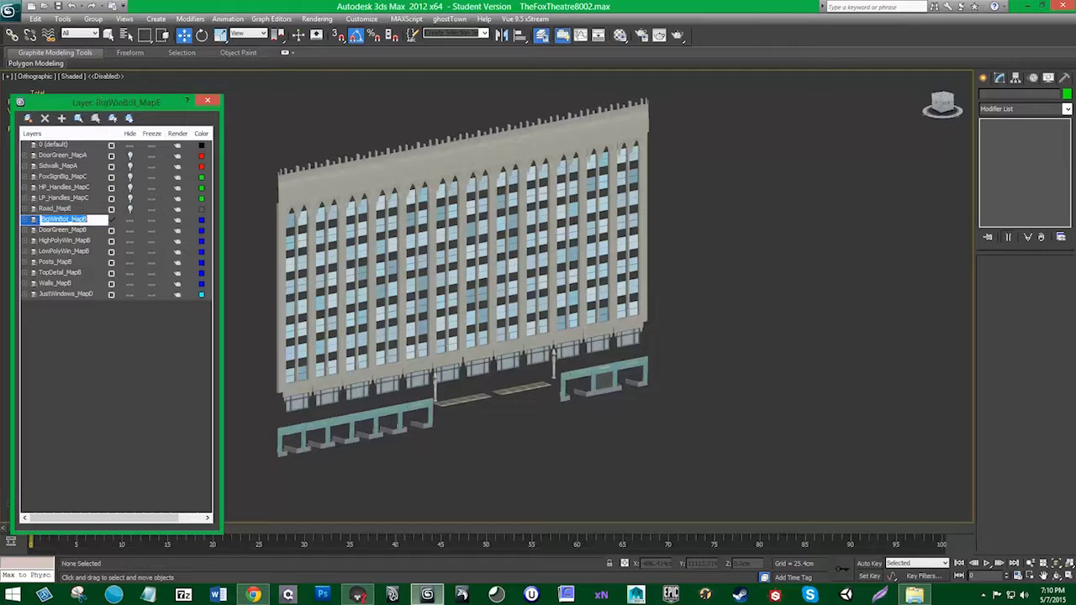
right_click(66, 217)
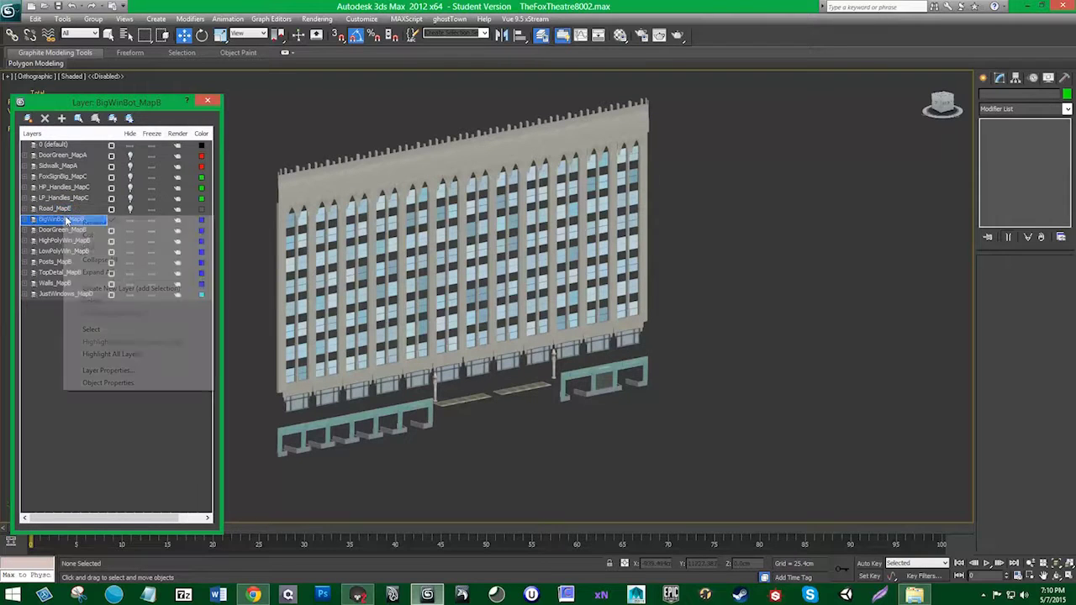
click(95, 331)
Step: Export the selected bottom window objects to the Desktop as an OBJ file named BigWinBot_MapB, using the Mudbox preset
click(11, 14)
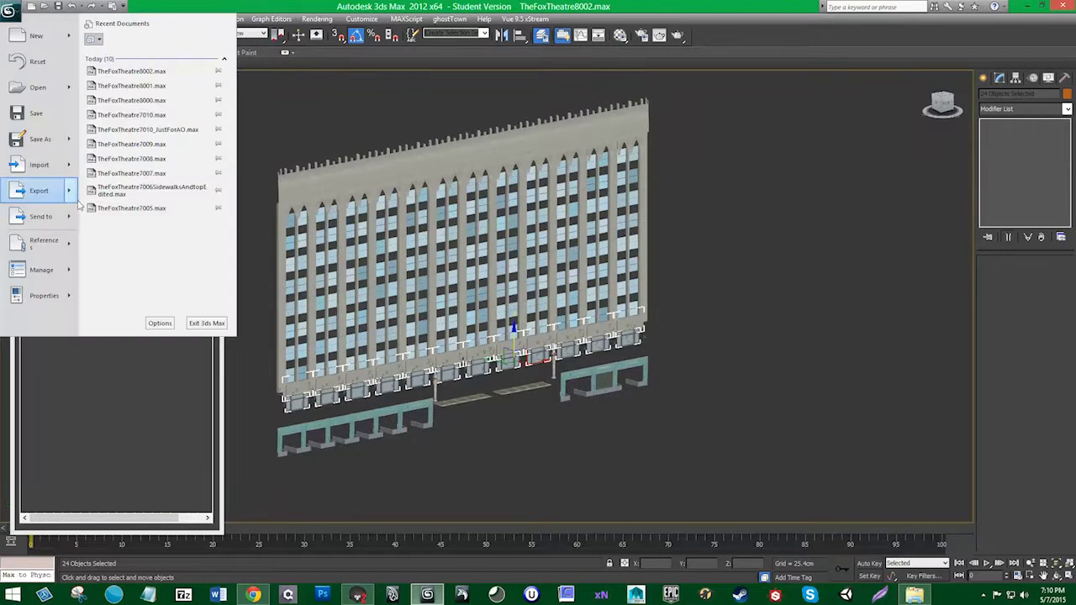
mouse_move(42, 191)
click(132, 93)
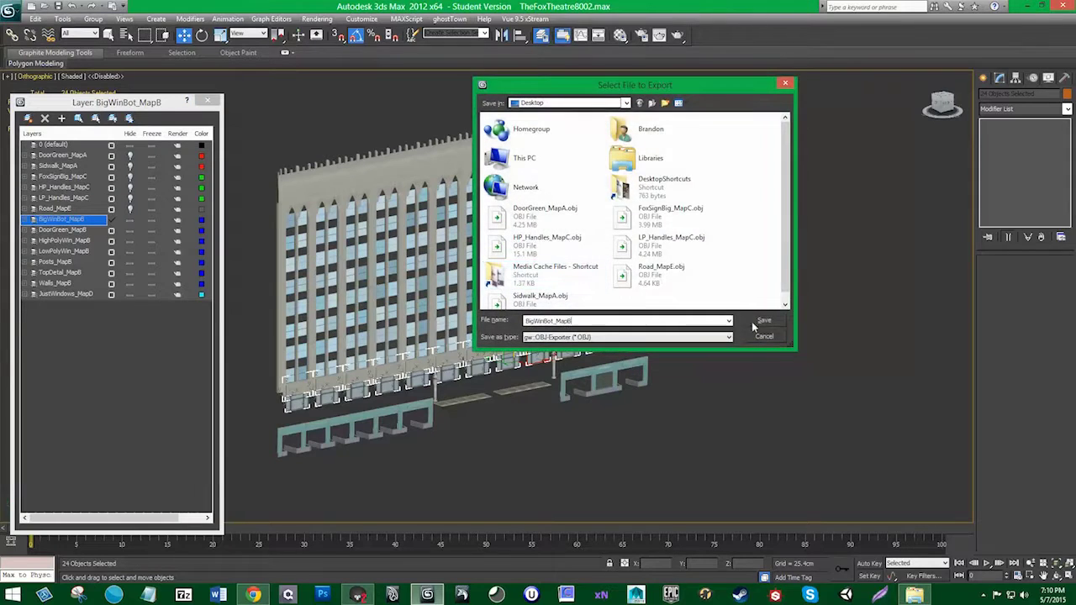
key(Return)
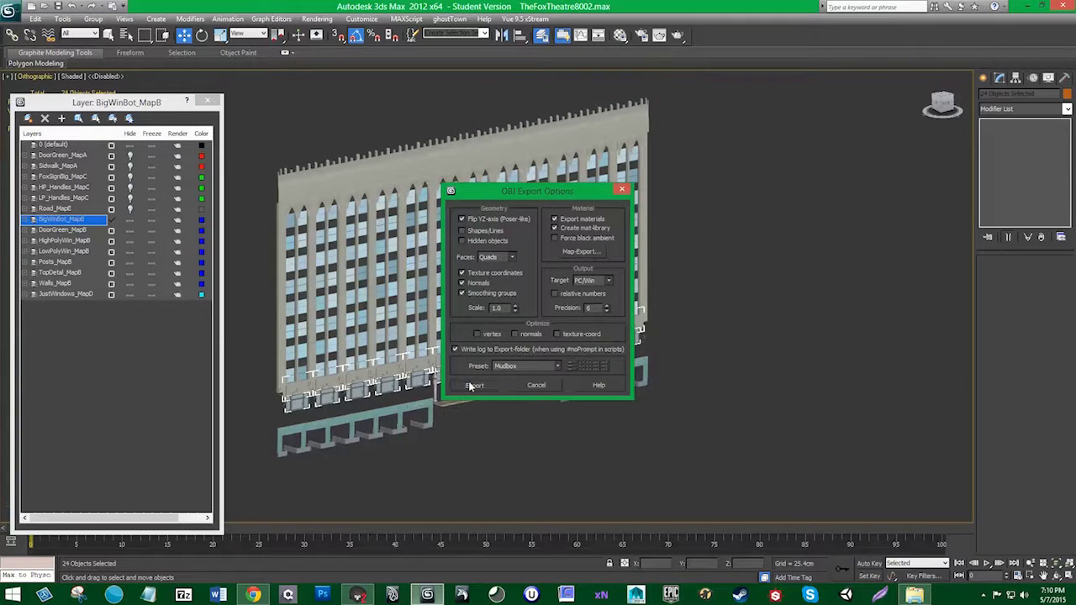
click(473, 386)
click(643, 388)
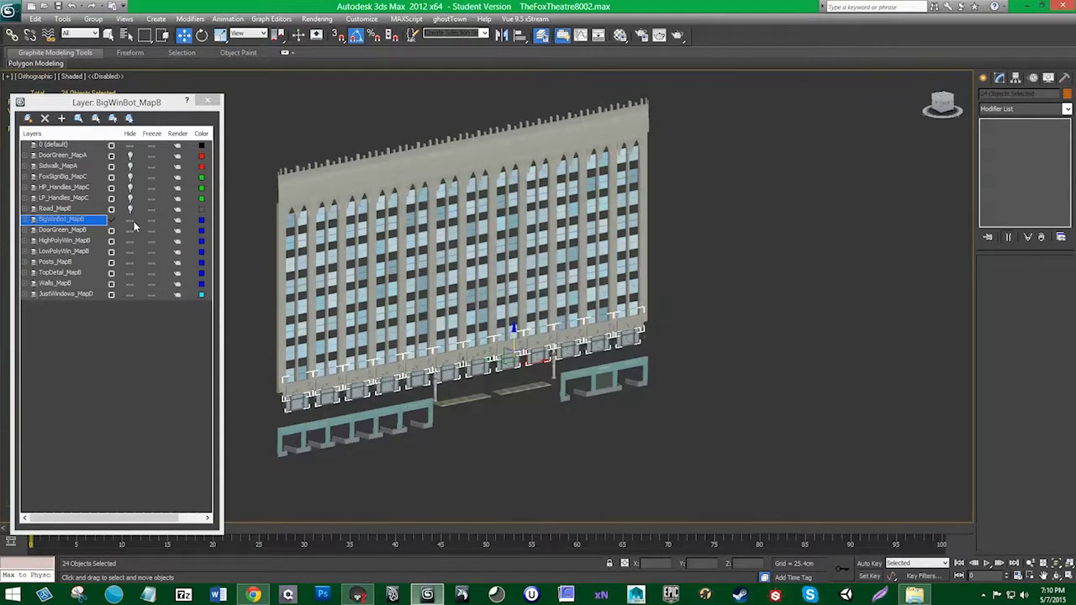
Step: Hide the BigWinBot_MapB layer and select all objects on the DoorGreen_MapB layer
click(129, 220)
click(80, 230)
click(80, 230)
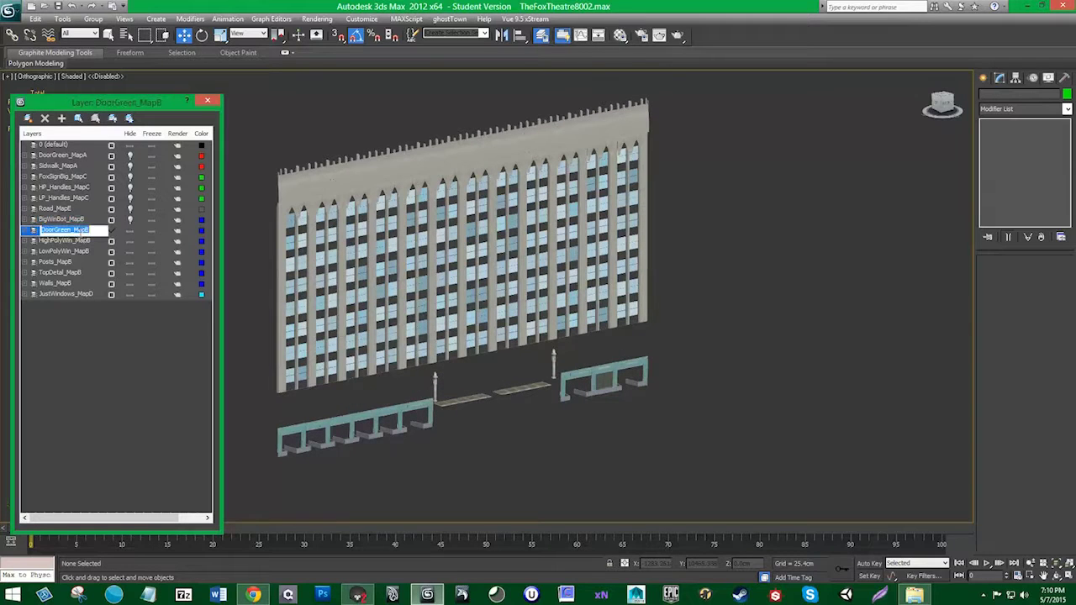
right_click(74, 230)
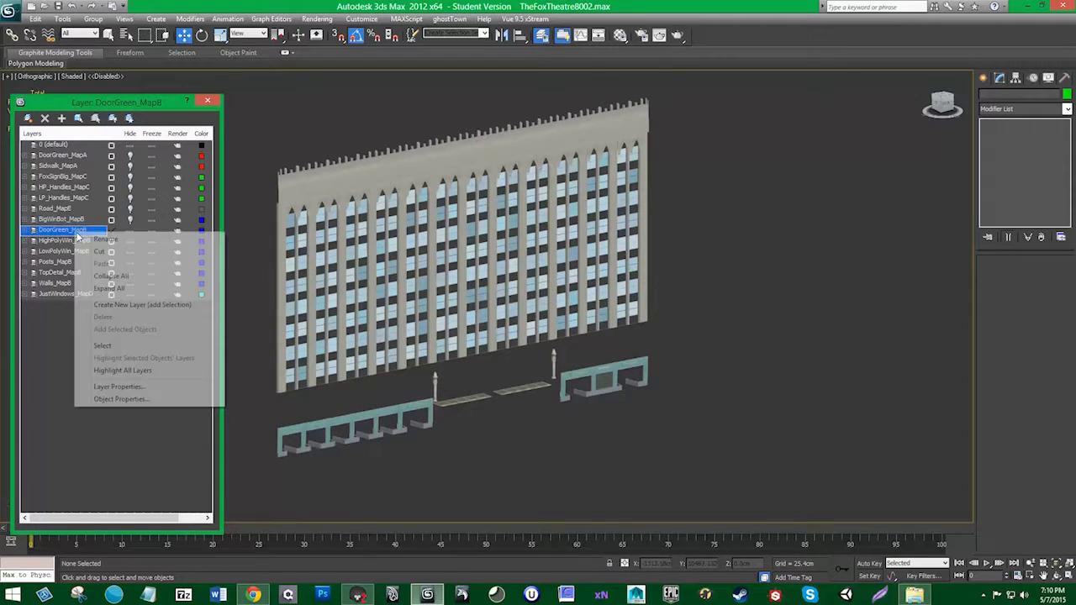
click(92, 345)
Step: Export the selected DoorGreen_MapB objects as an OBJ file named after their layer, using the Mudbox preset
click(9, 11)
mouse_move(72, 197)
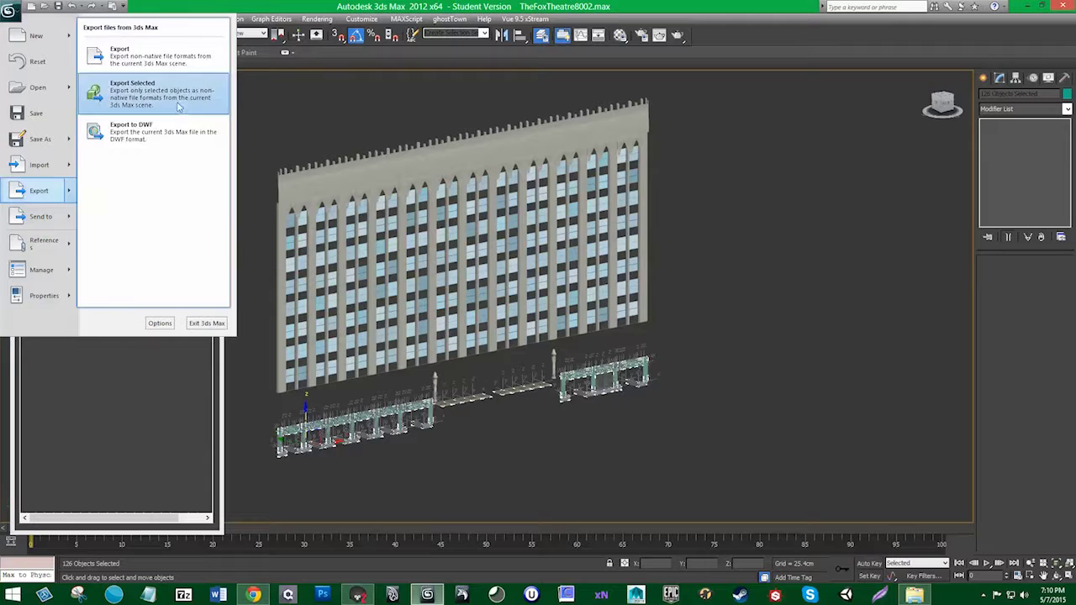
click(118, 151)
click(762, 321)
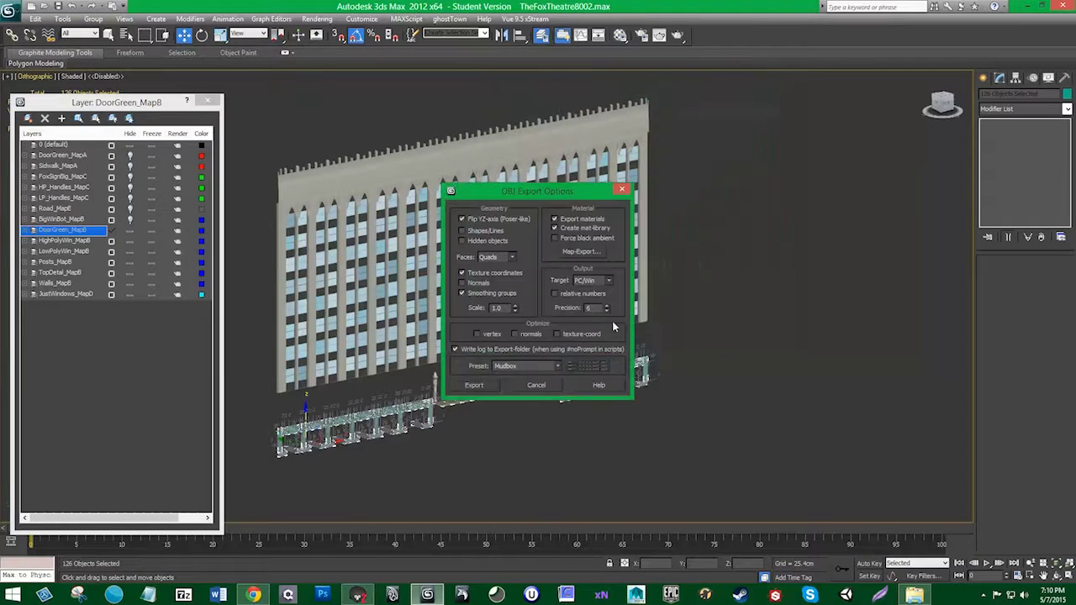
click(475, 385)
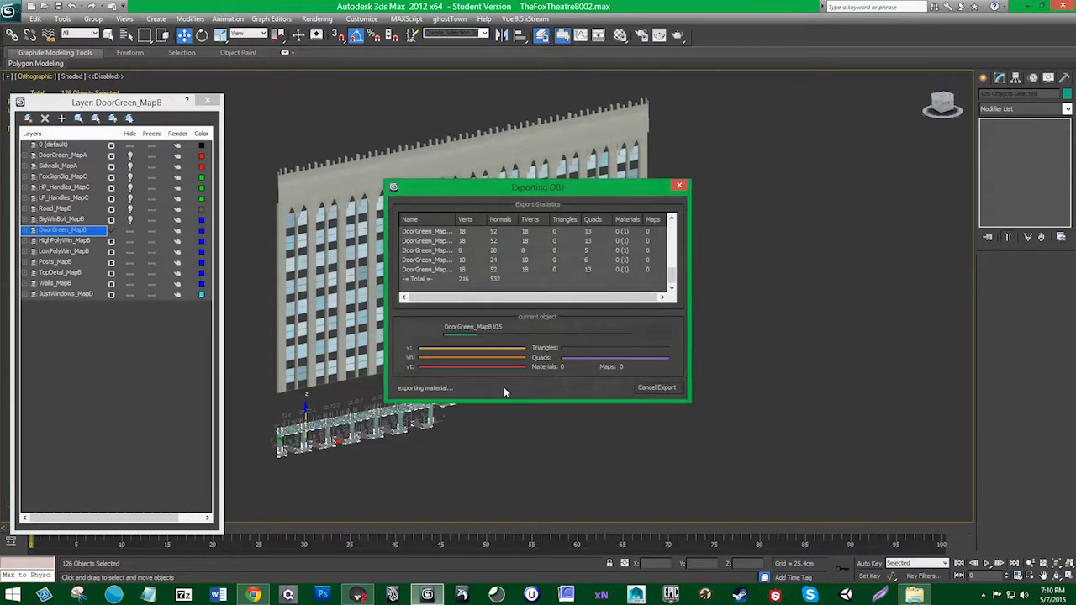
click(656, 387)
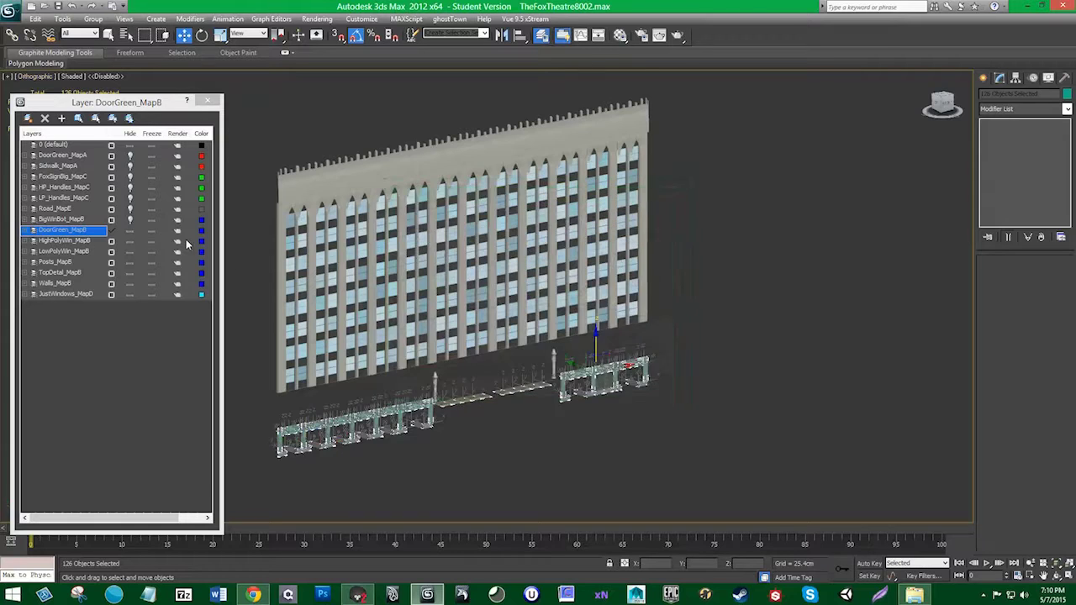
Step: Hide the DoorGreen_MapB layer and select all objects on the HighPolyWin_MapB layer
click(130, 232)
click(81, 242)
click(82, 242)
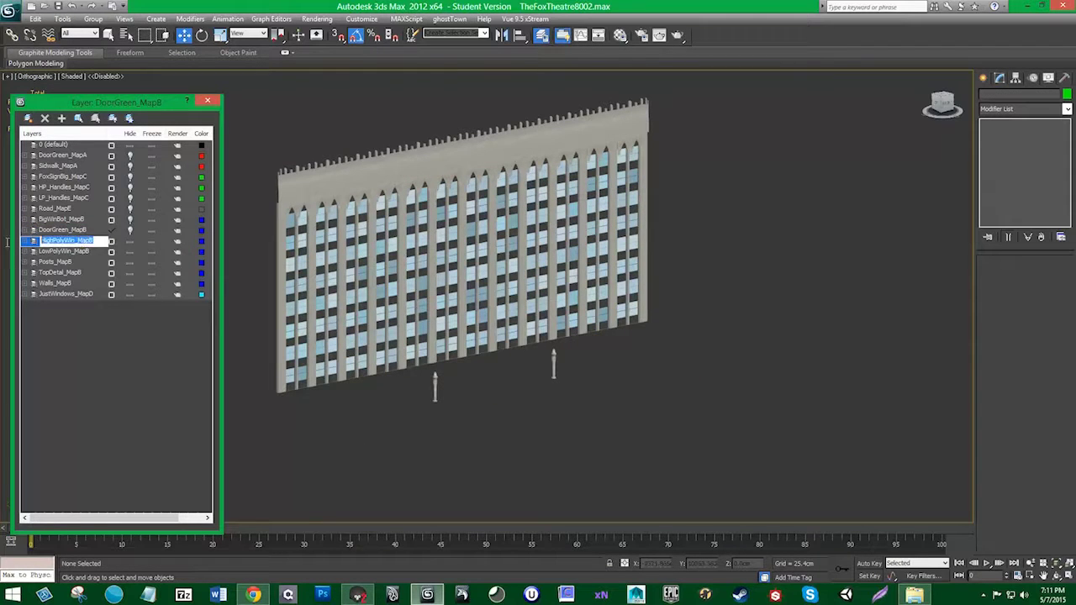
click(52, 232)
click(64, 241)
click(65, 242)
click(65, 230)
right_click(64, 240)
click(71, 246)
click(62, 252)
right_click(69, 249)
click(97, 359)
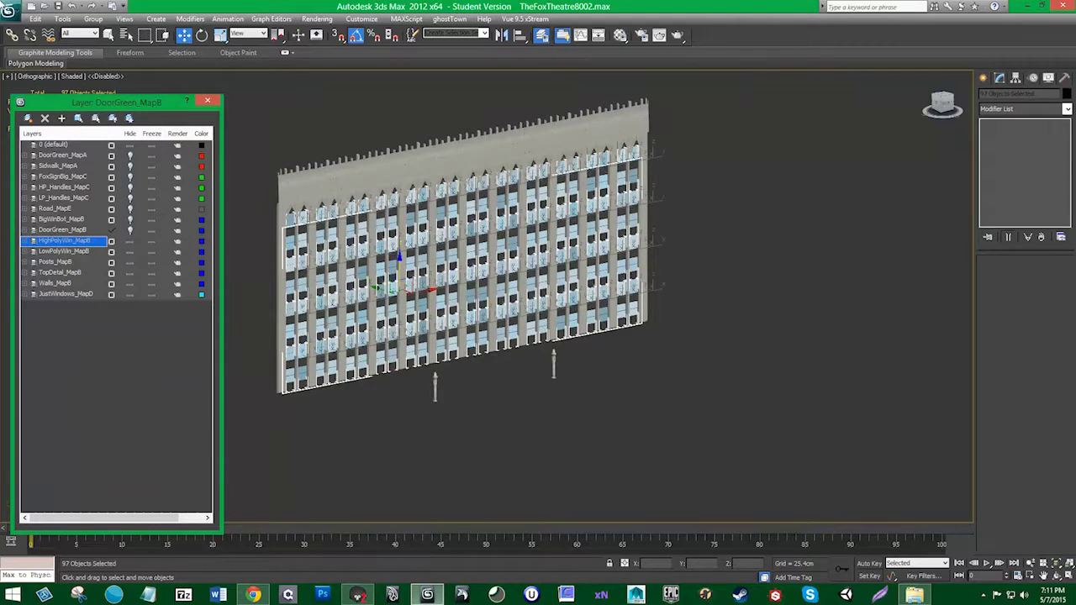
Step: Export the selected high-poly window objects to the Desktop as an OBJ file named HighPolyWin_MapB, using the Mudbox preset
click(12, 11)
click(38, 191)
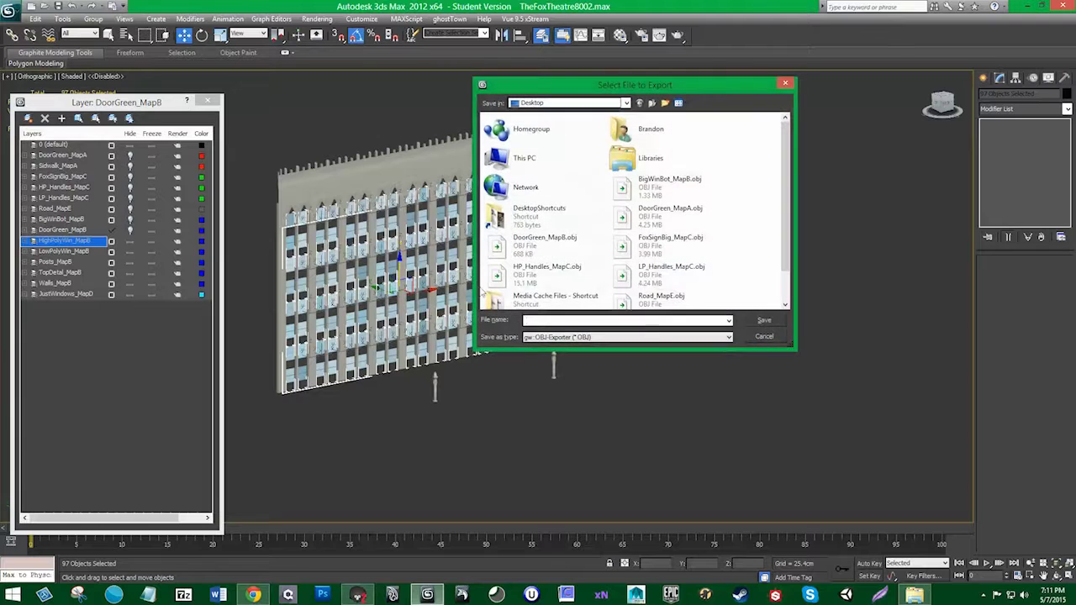
click(765, 322)
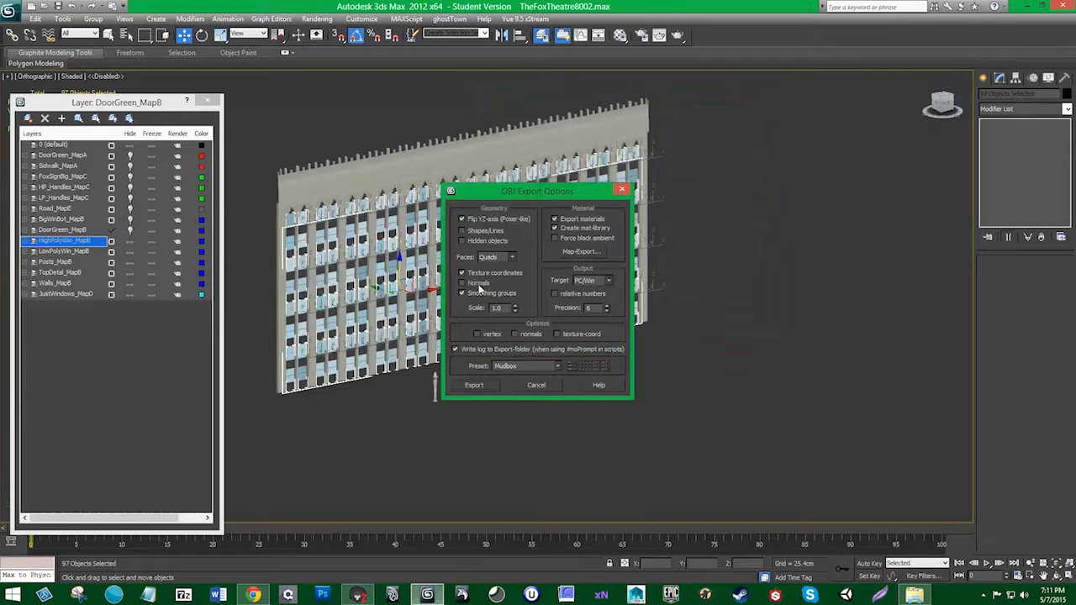
click(473, 385)
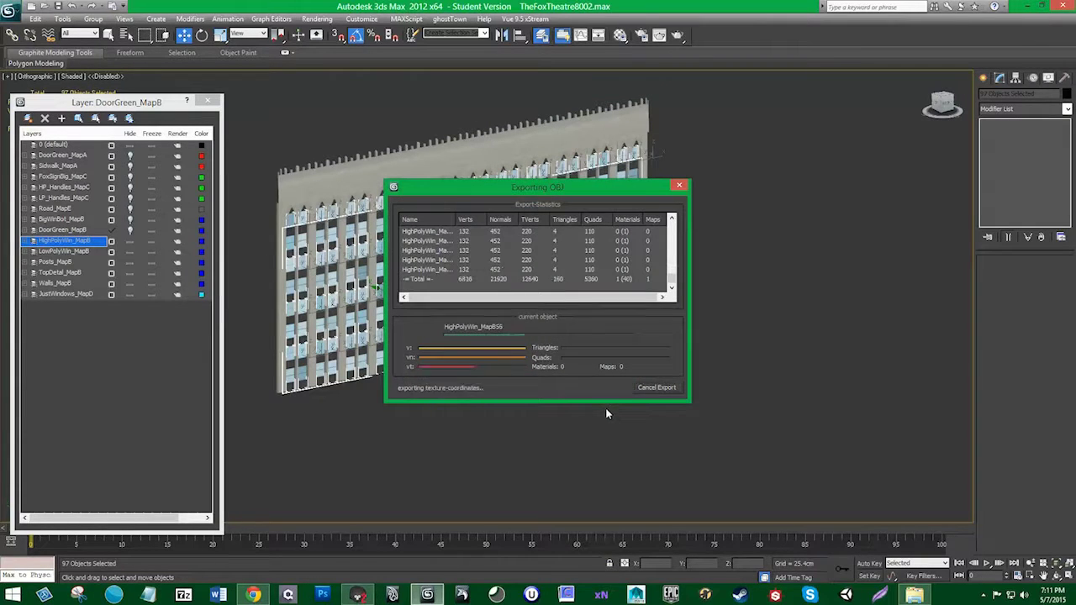
click(646, 389)
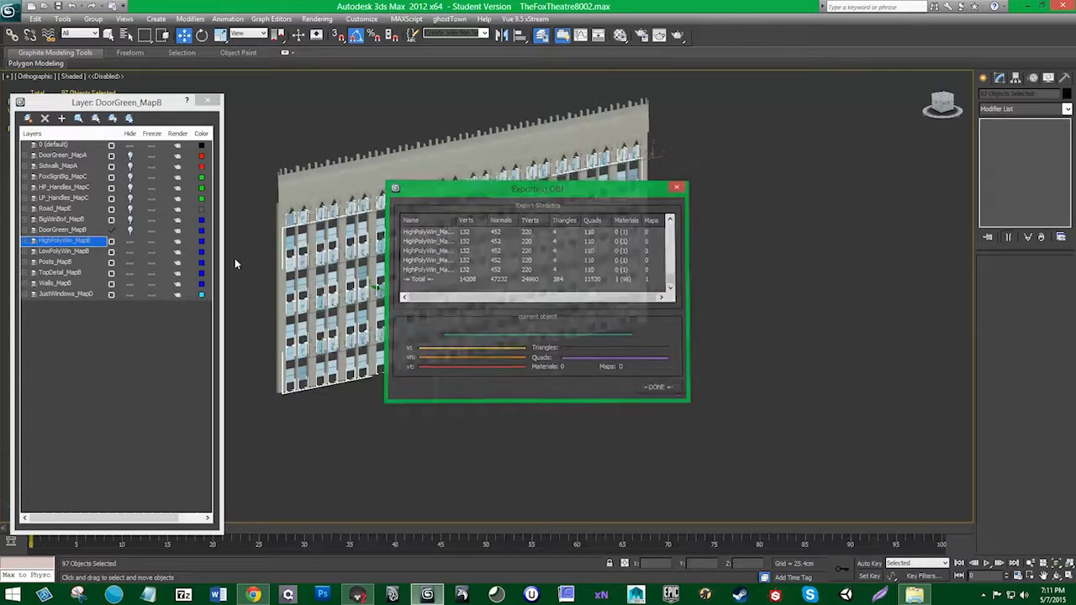
Step: Hide the HighPolyWin_MapB layer and select all objects on the LowPolyWin_MapB layer
double_click(66, 251)
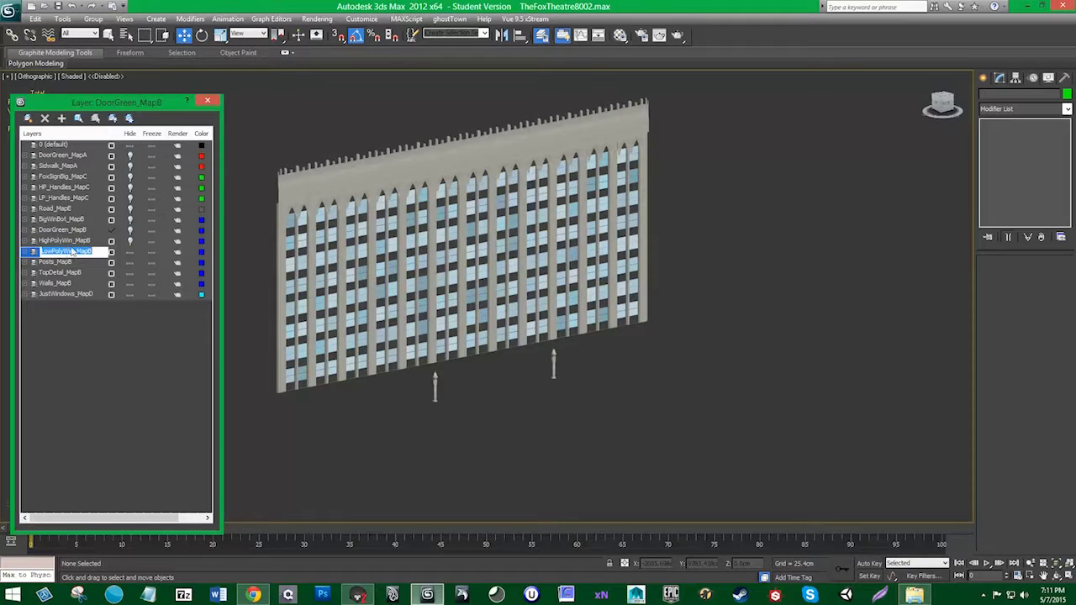
key(Return)
right_click(73, 250)
click(97, 364)
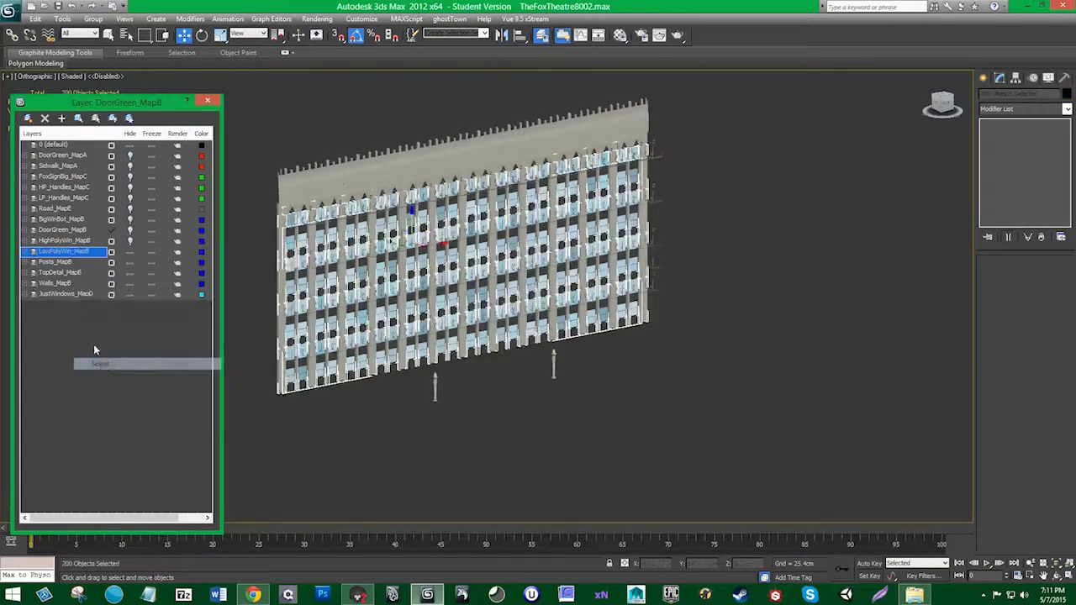
Step: Export the selected low-poly window objects to the Desktop as an OBJ file named LowPolyWin_MapB, using the Mudbox preset
click(13, 12)
mouse_move(39, 191)
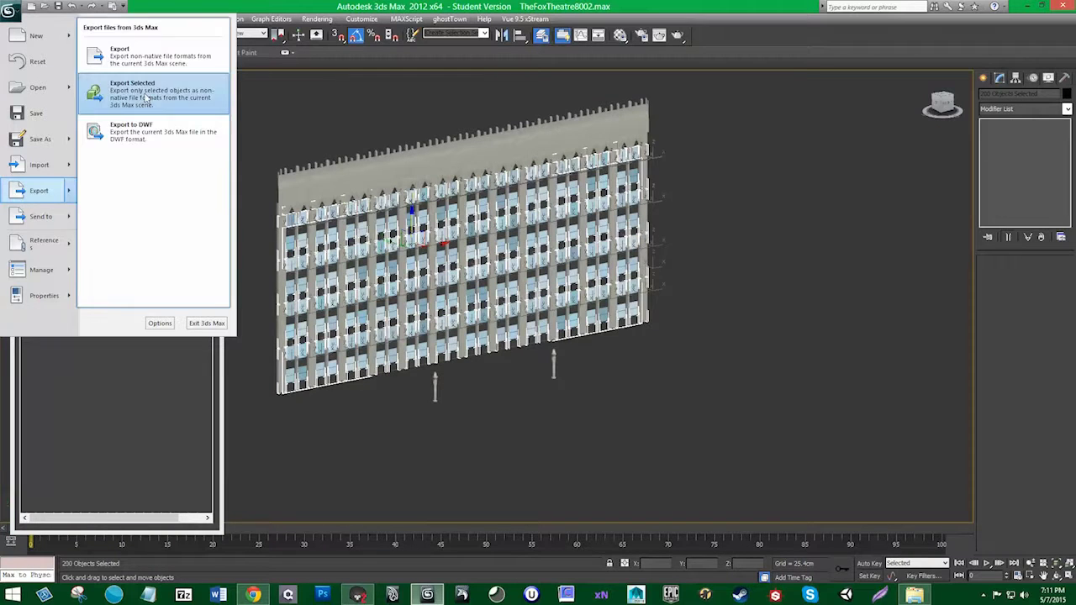
click(146, 100)
click(769, 319)
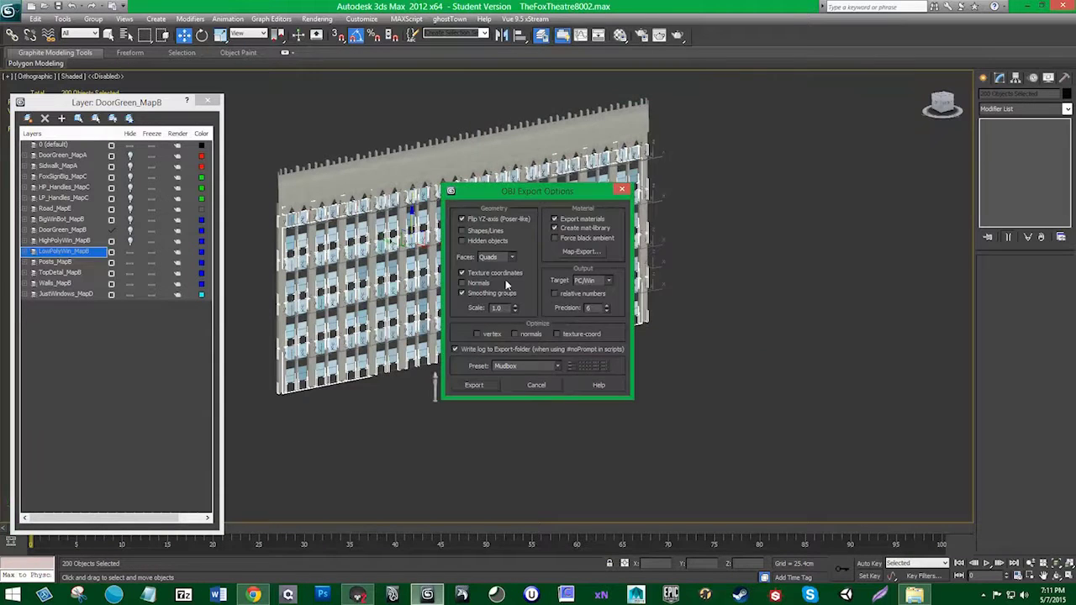
click(475, 386)
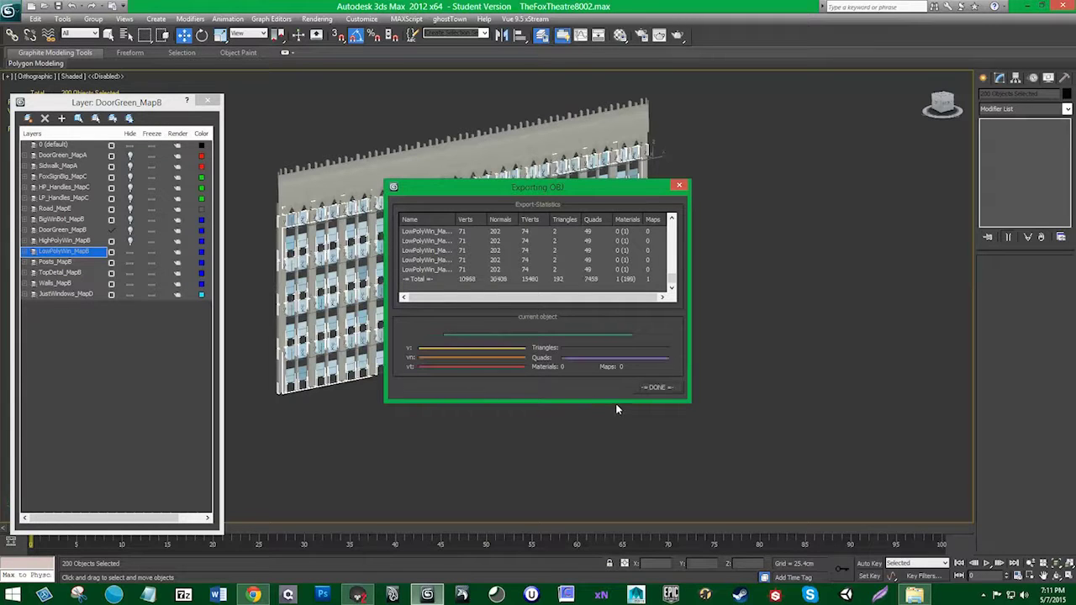
click(646, 386)
Step: Hide the LowPolyWin_MapB layer and select all objects on the Posts_MapB layer
click(56, 261)
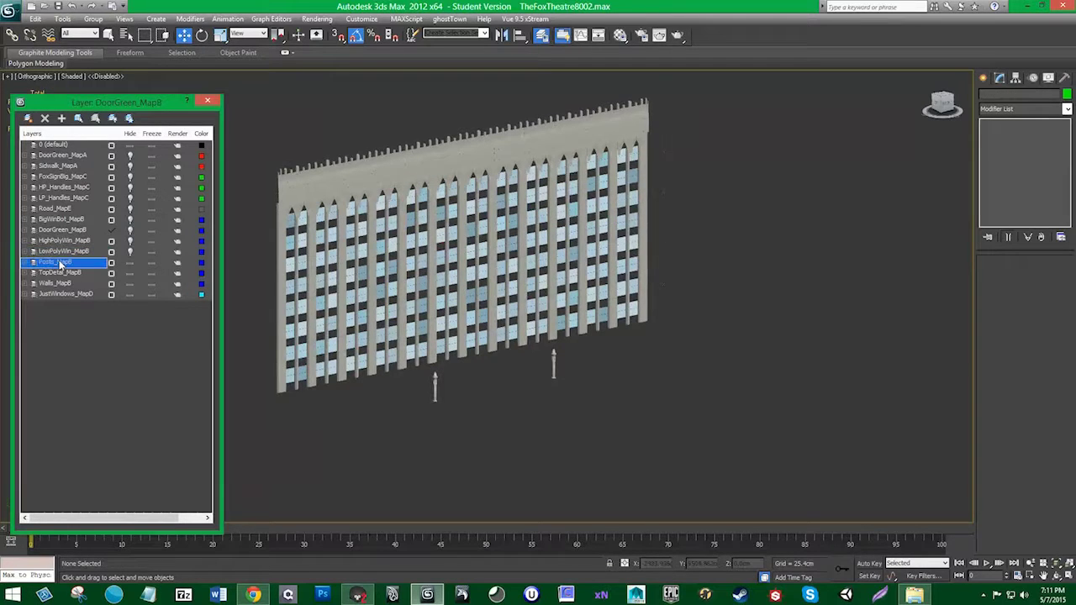
right_click(56, 261)
click(85, 373)
Step: Export the selected post objects as an OBJ file named after their layer, Posts_MapB, using the Mudbox preset
click(59, 262)
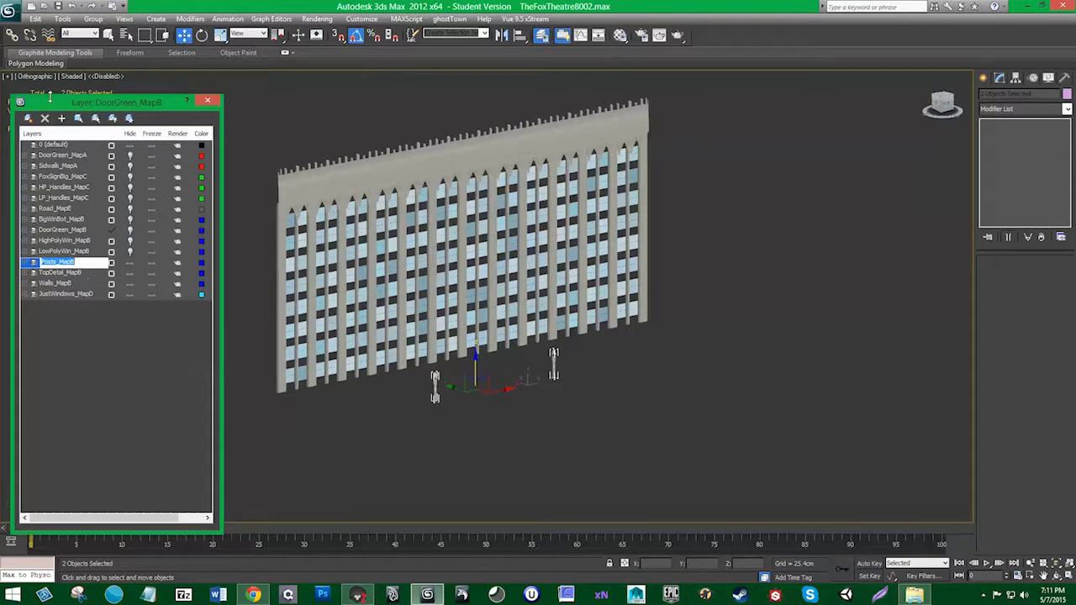
click(10, 11)
mouse_move(55, 191)
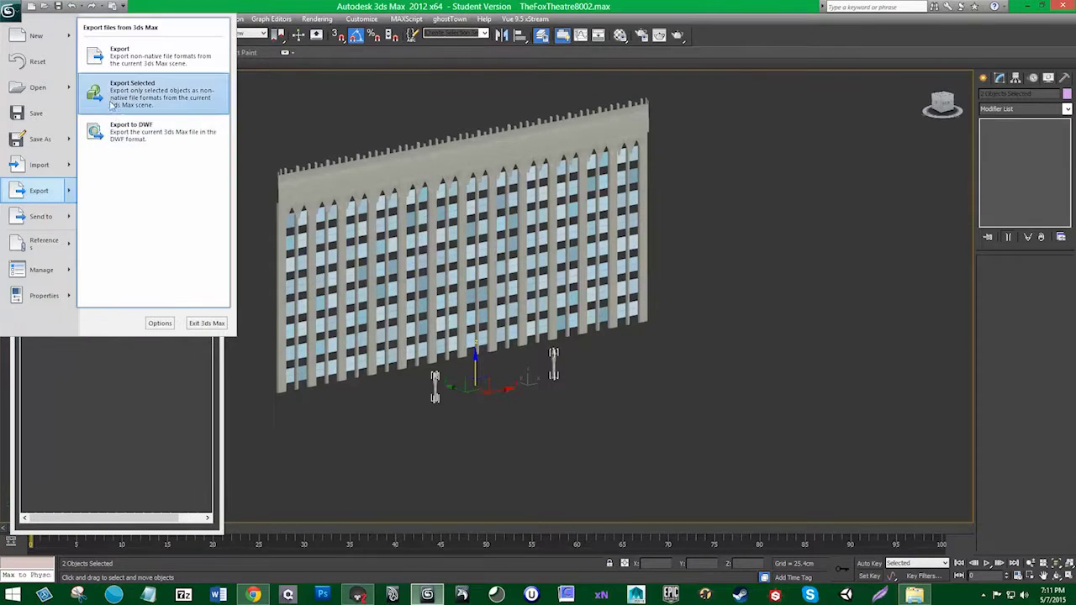
click(112, 102)
click(764, 321)
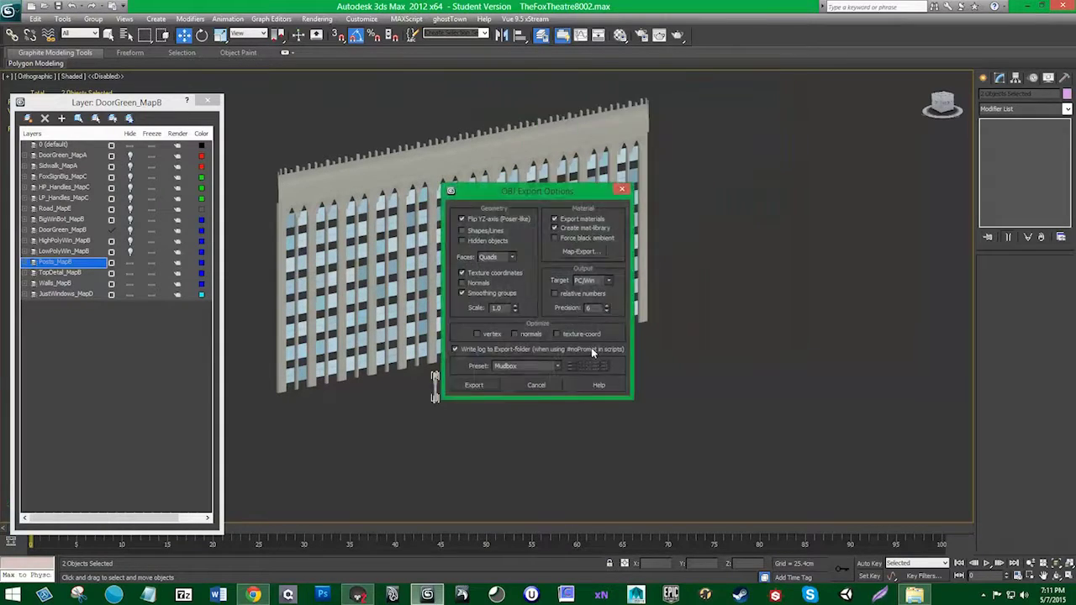
click(475, 385)
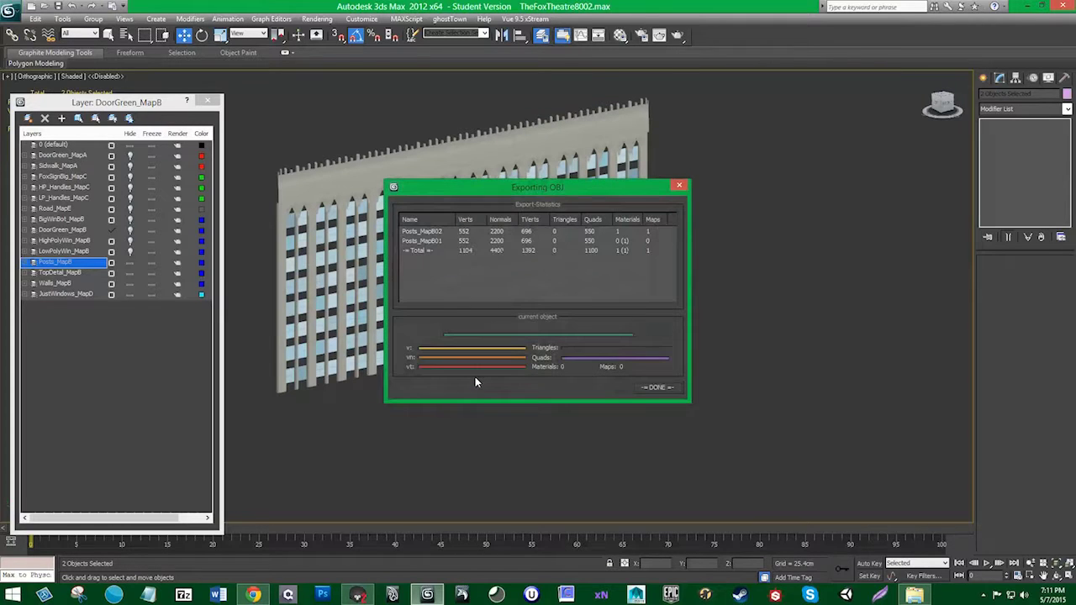
click(654, 387)
Step: Hide the Posts_MapB layer, copy the TopDetal_MapB layer's name and select all objects on that layer
click(67, 272)
click(72, 272)
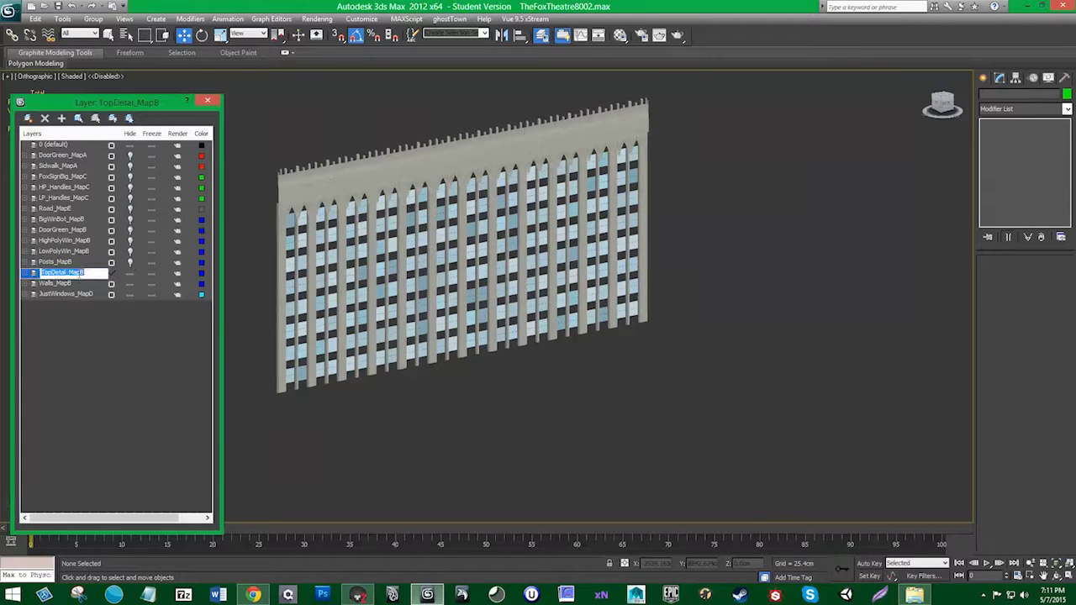
right_click(78, 273)
click(93, 382)
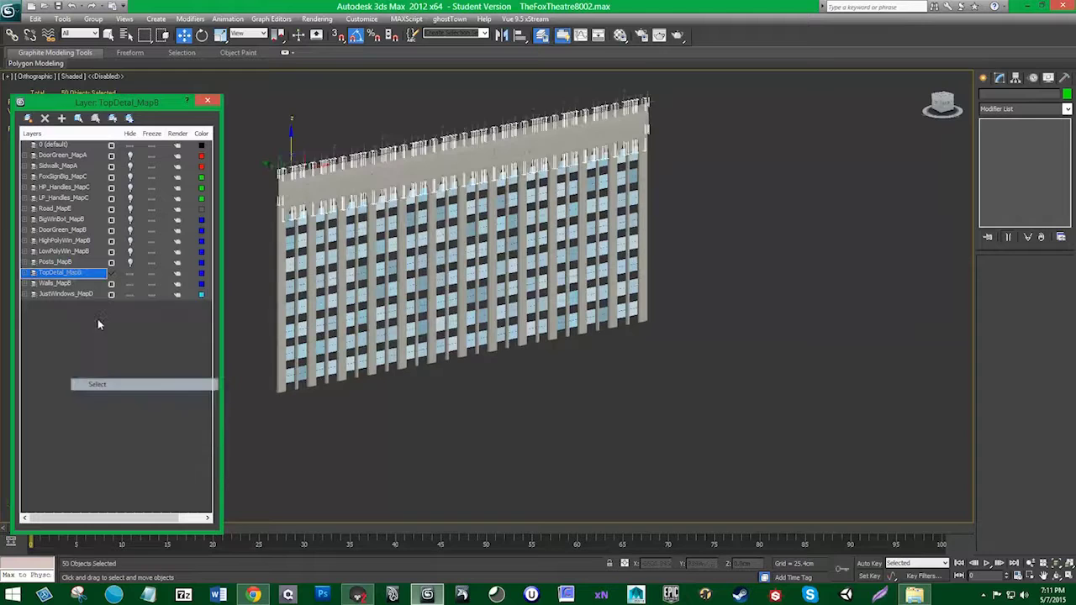
Step: Export the selected top detail objects to the Desktop as an OBJ file named TopDetal_MapB
click(9, 10)
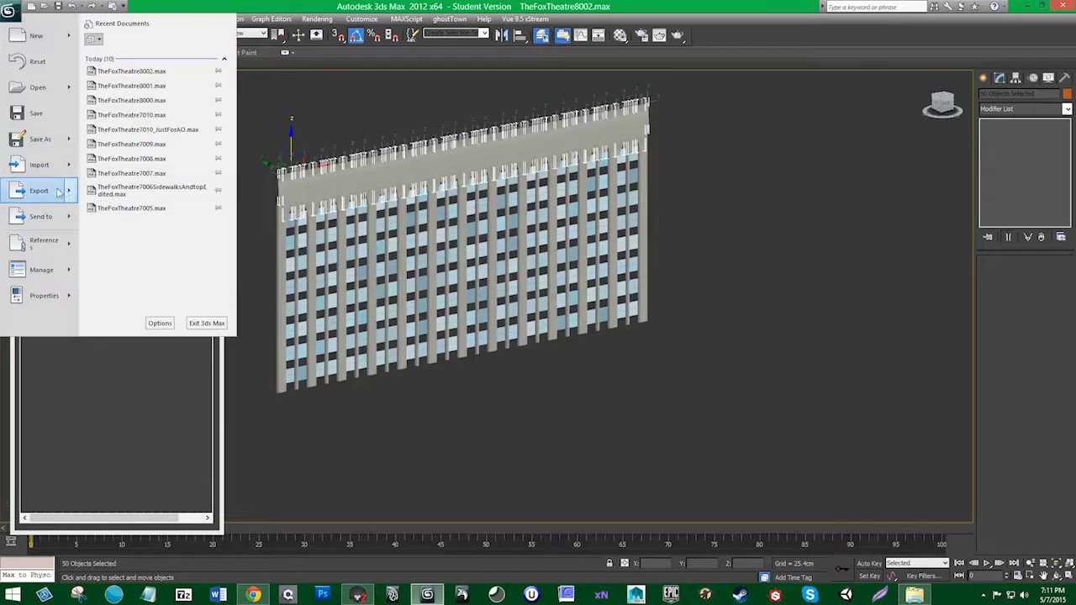
mouse_move(71, 191)
click(160, 91)
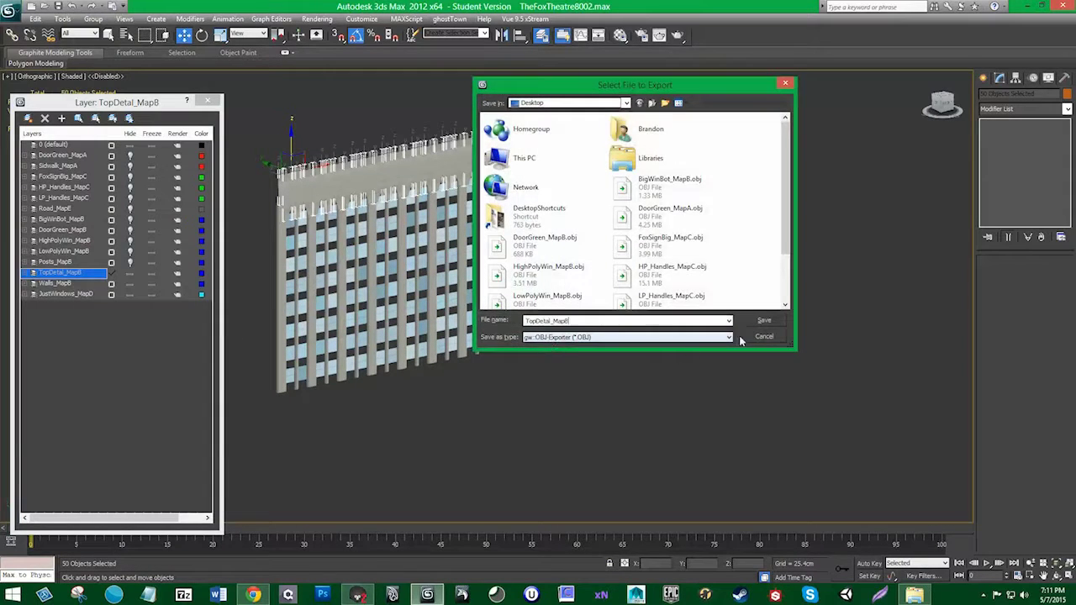
key(Return)
click(473, 385)
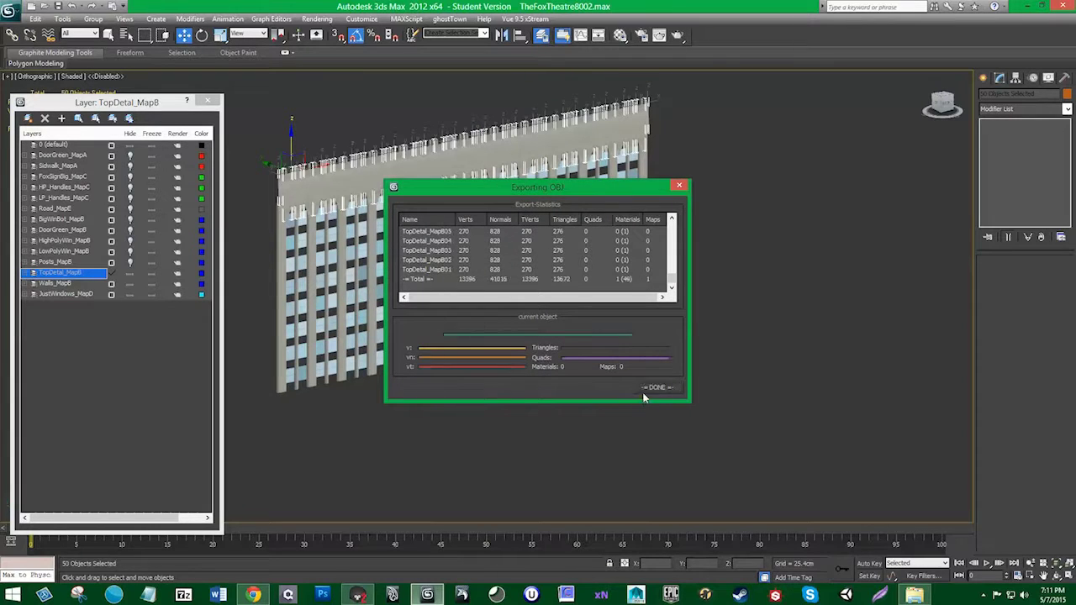
click(647, 389)
Step: Hide the TopDetal_MapB layer and select all objects on the Walls_MapB layer
click(130, 273)
double_click(56, 284)
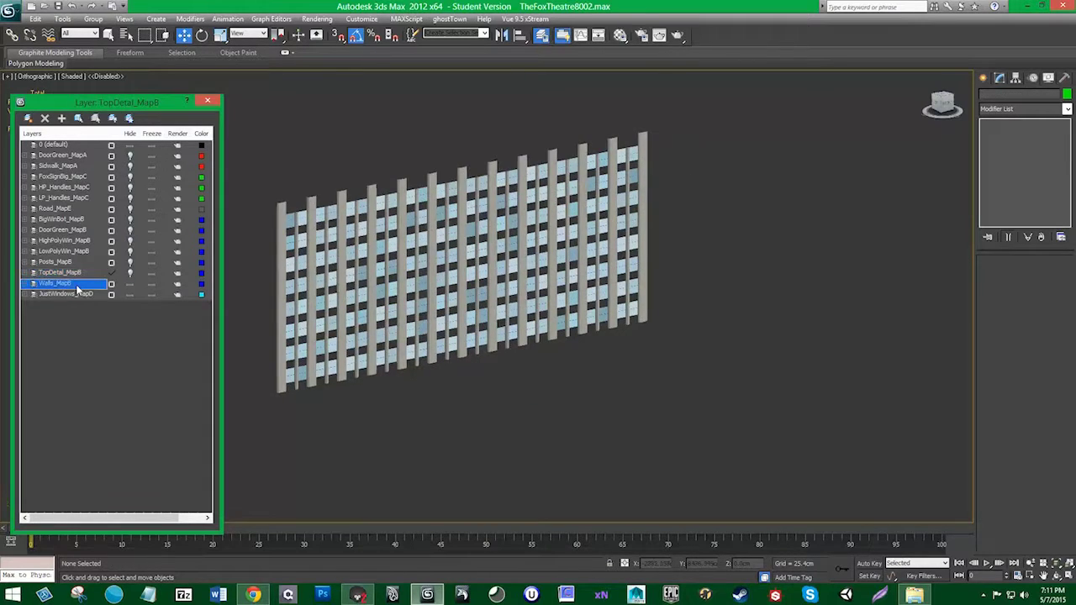
right_click(75, 286)
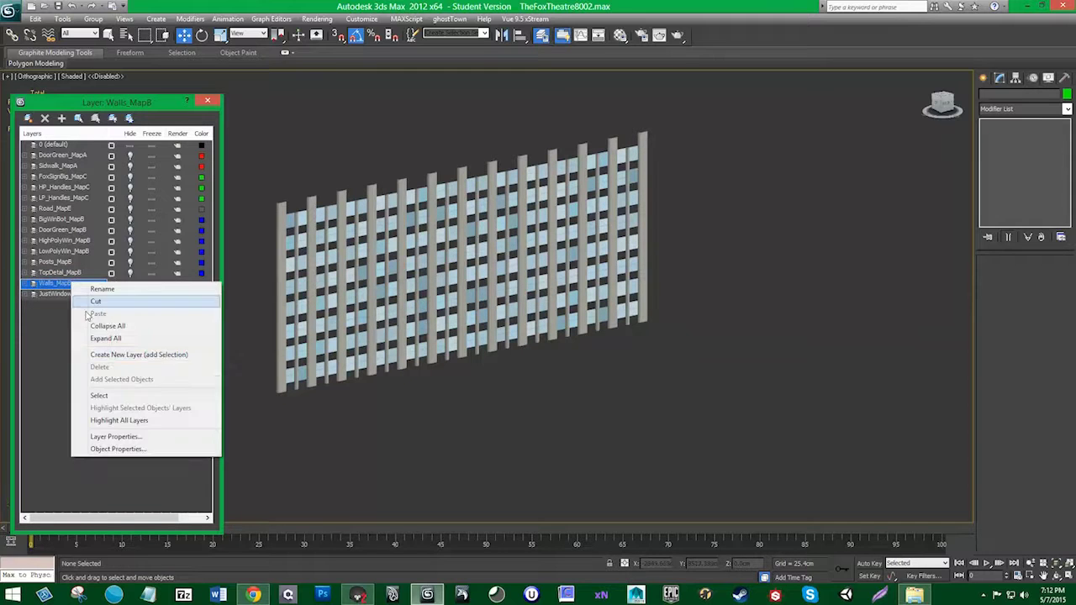
click(124, 398)
Step: Export the selected wall objects to the Desktop as an OBJ file named Walls_MapB
click(10, 10)
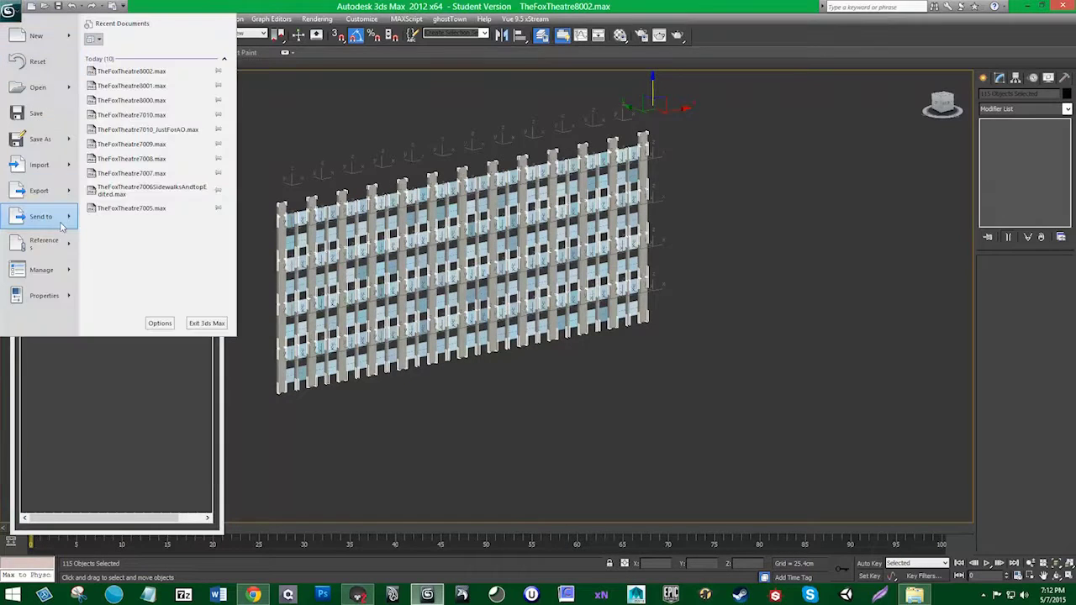
mouse_move(42, 211)
click(144, 92)
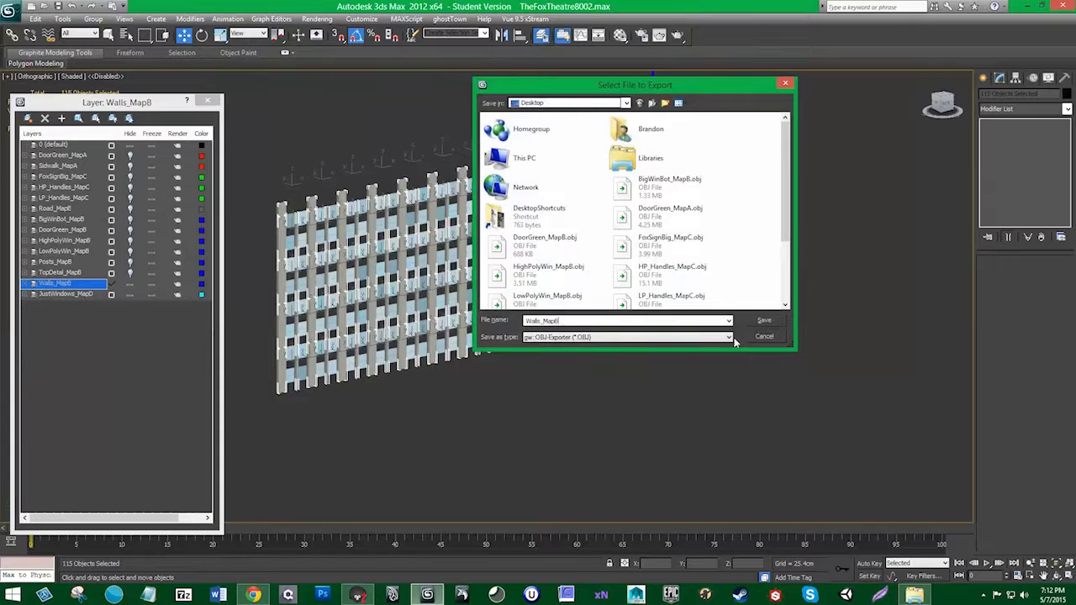
click(764, 321)
click(465, 390)
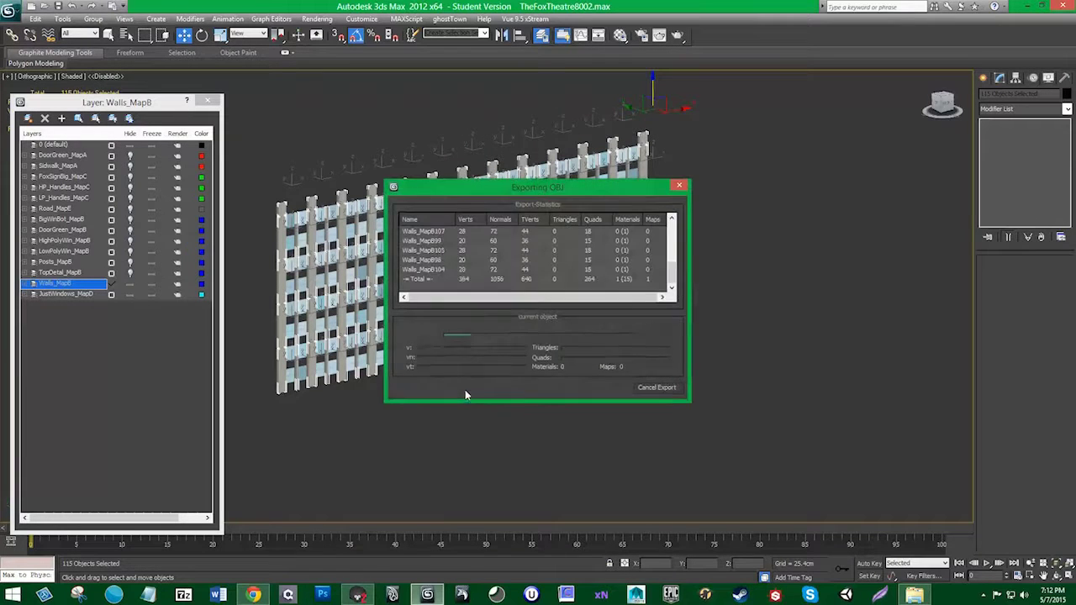
click(656, 388)
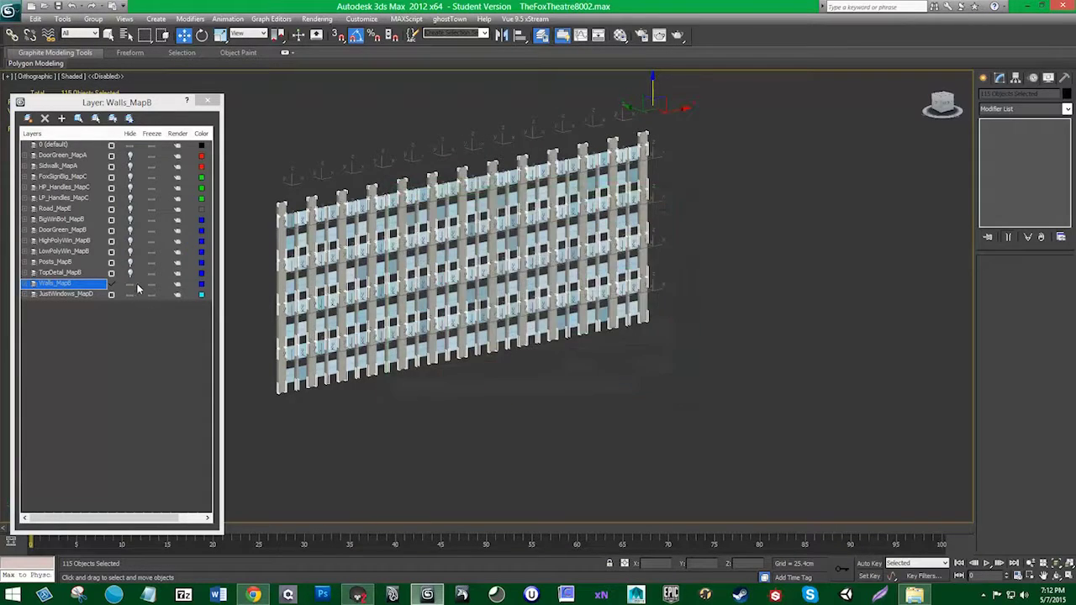
Step: Hide the Walls_MapB layer and select all objects on the JustWindows_MapD layer
click(130, 283)
right_click(87, 295)
click(113, 410)
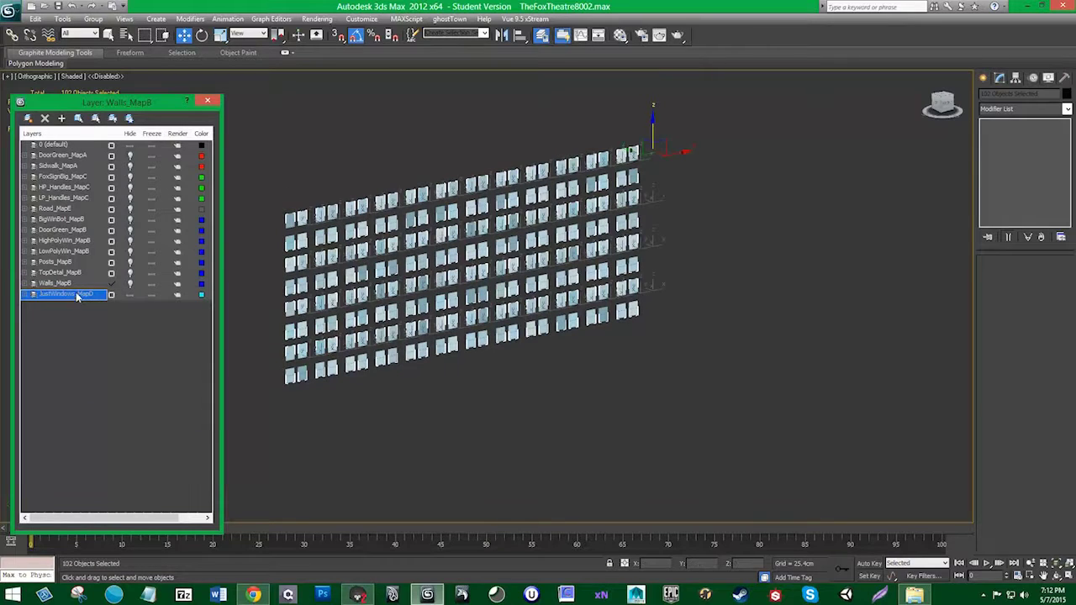
Step: Export the selected JustWindows_MapD objects to the Desktop as an OBJ file named after their layer
click(76, 295)
click(12, 15)
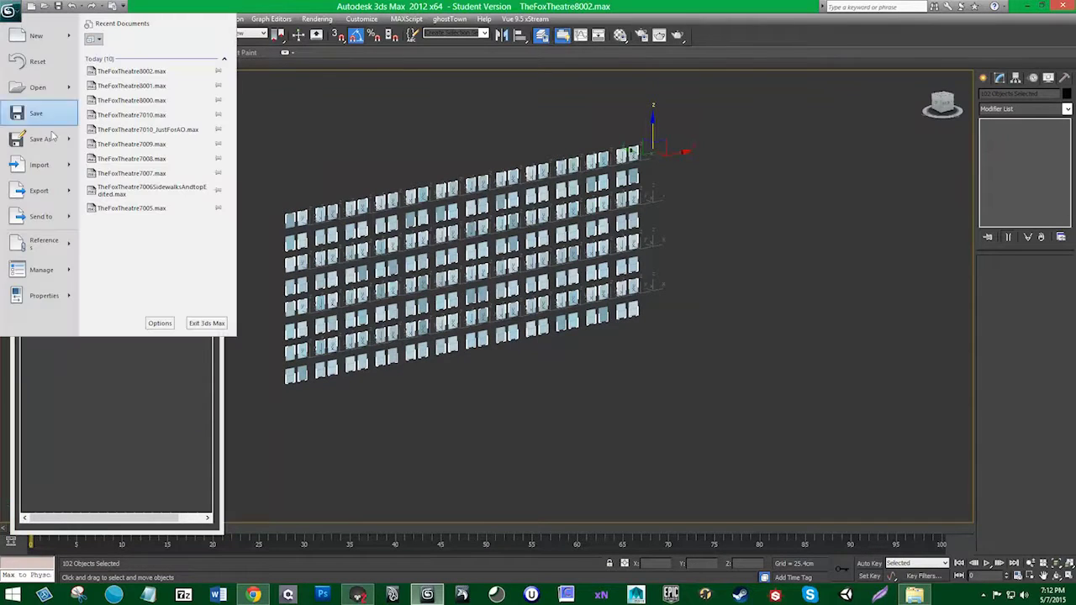
mouse_move(39, 185)
click(135, 94)
click(505, 299)
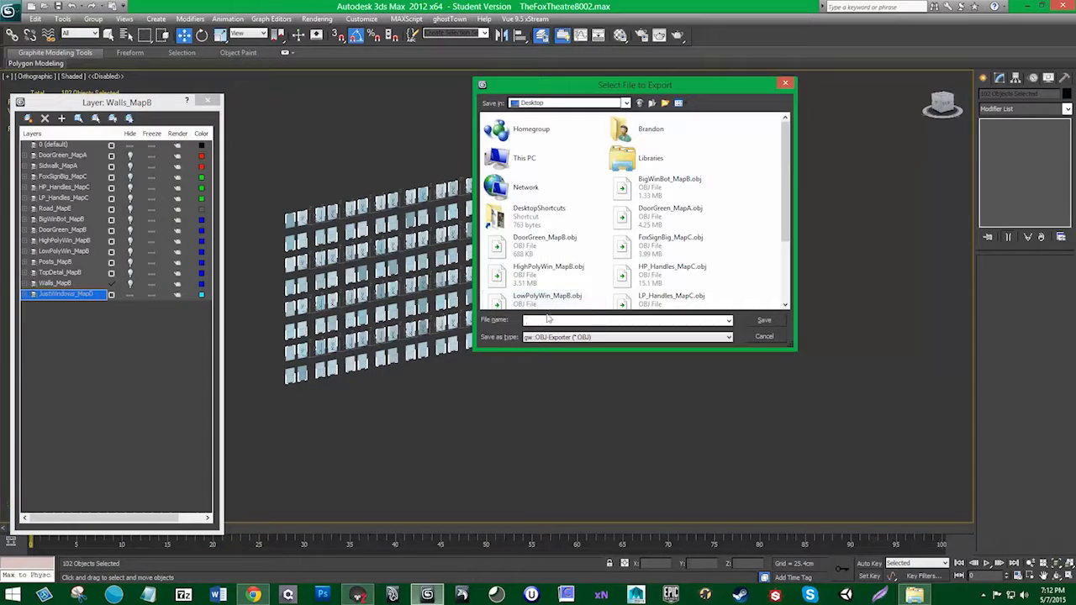
key(Return)
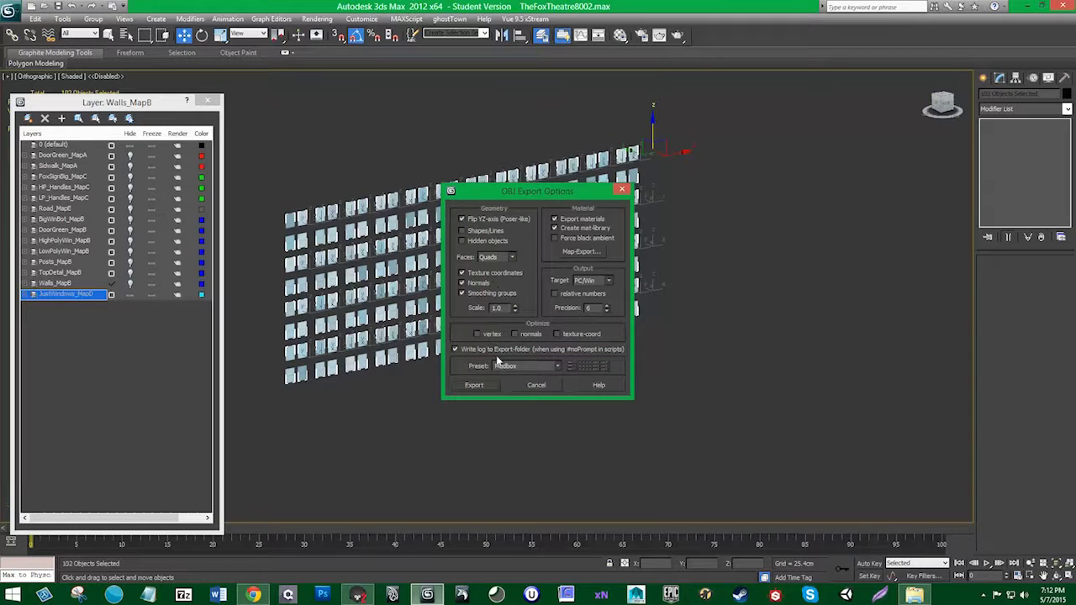